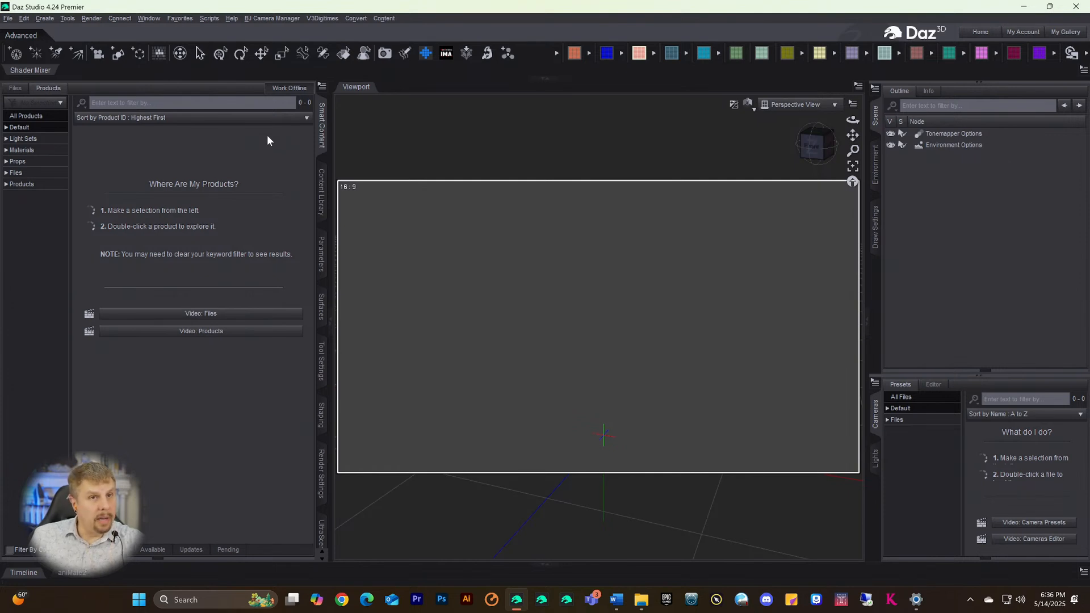
- Load the base Genesis 9 figure from the Figures9 launcher into the empty scene
click(602, 55)
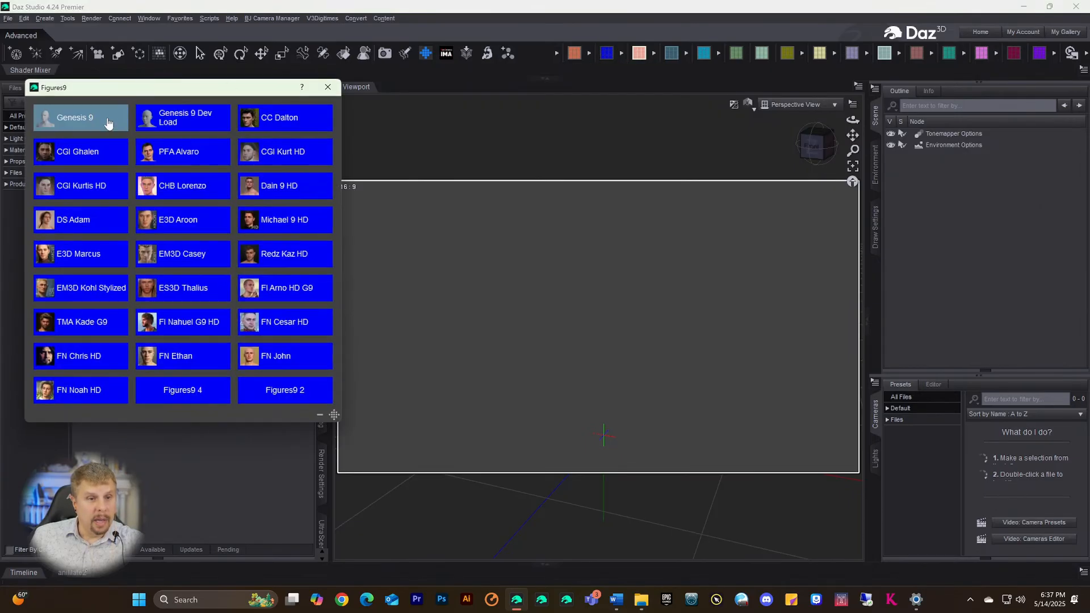
click(70, 120)
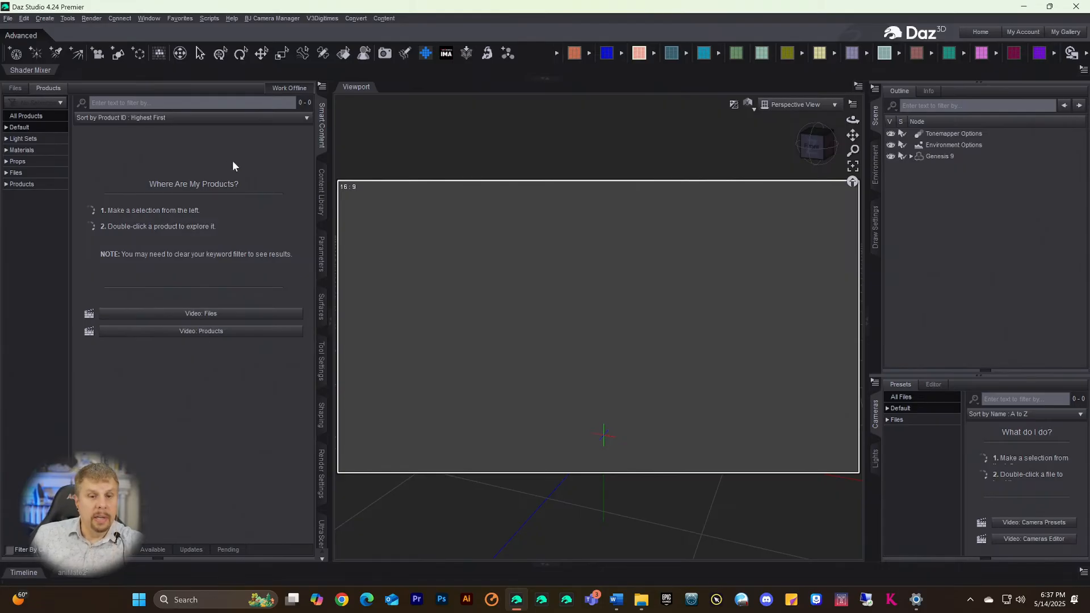
- Dress the figure in G9 Base Shorts and apply the Sandon body shape
click(639, 52)
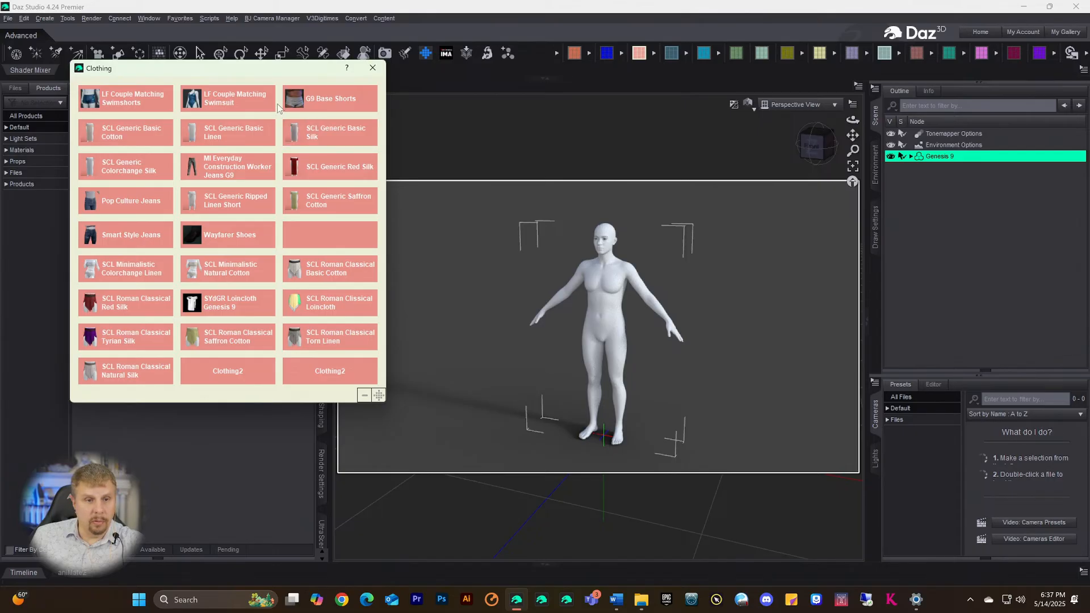
click(300, 102)
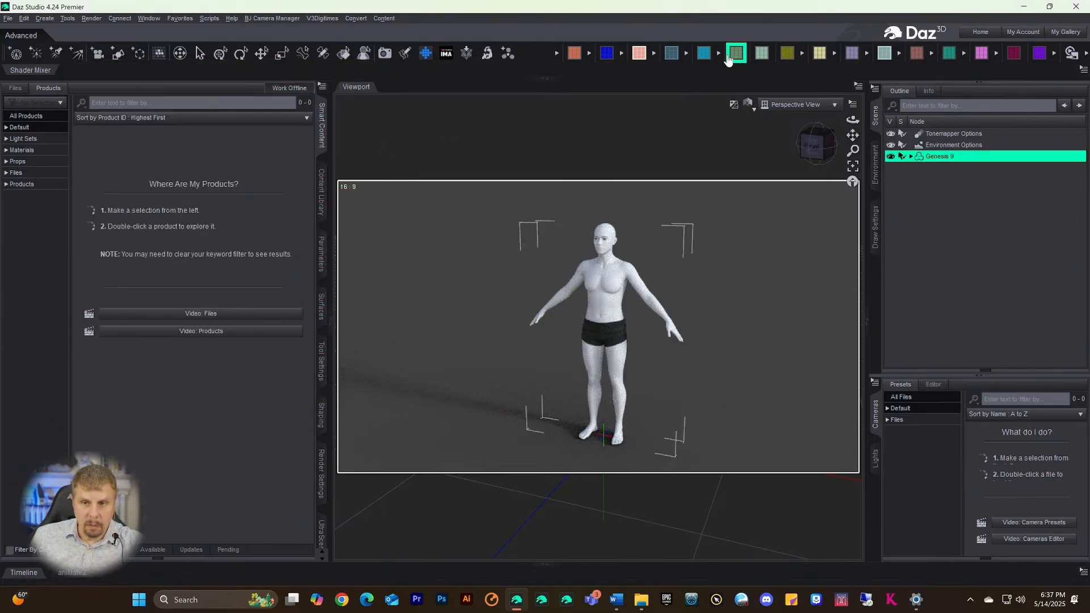
click(672, 53)
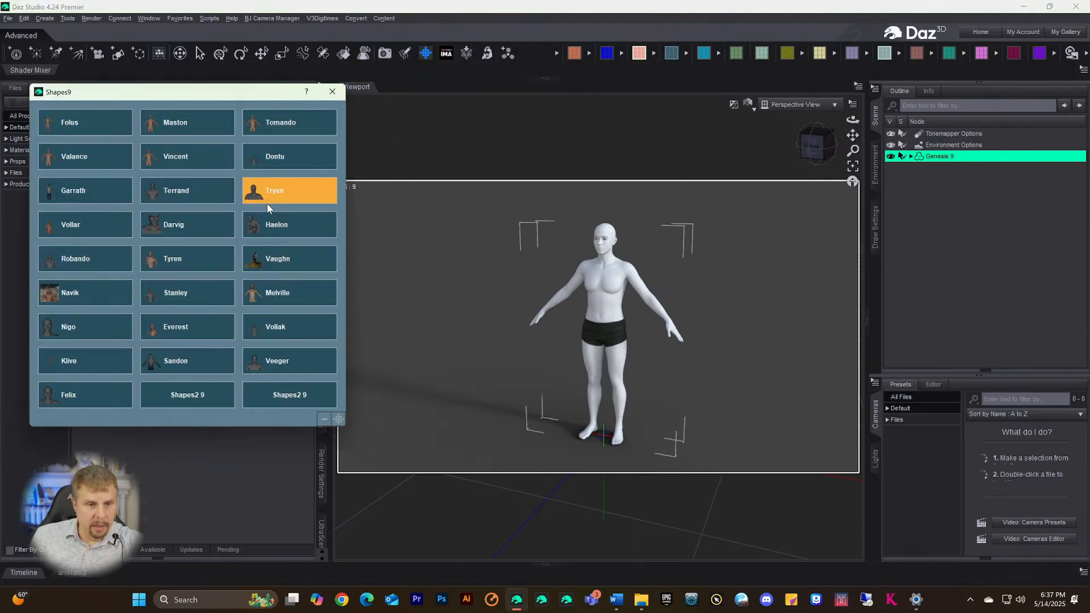
click(182, 363)
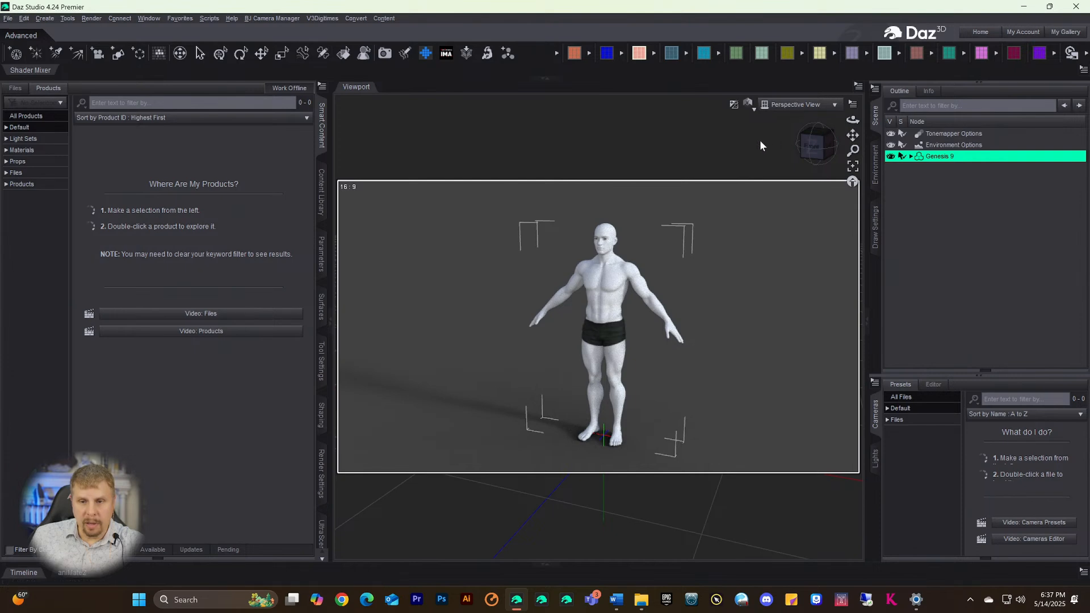
- Apply the Nathan 9 All MAT skin, then reselect the Genesis 9 figure
click(885, 54)
click(332, 162)
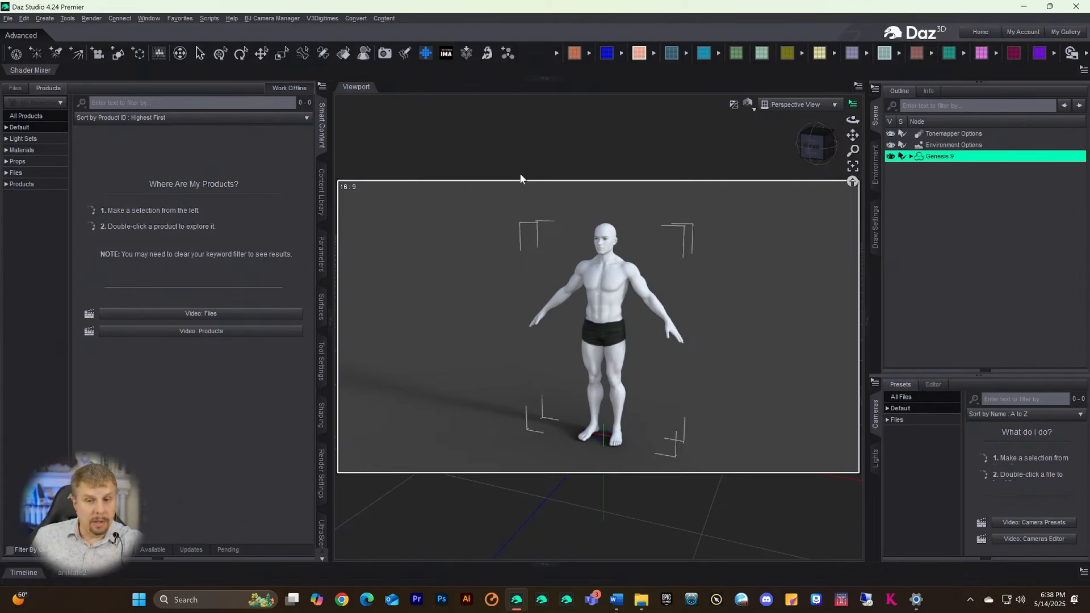
click(348, 161)
click(942, 156)
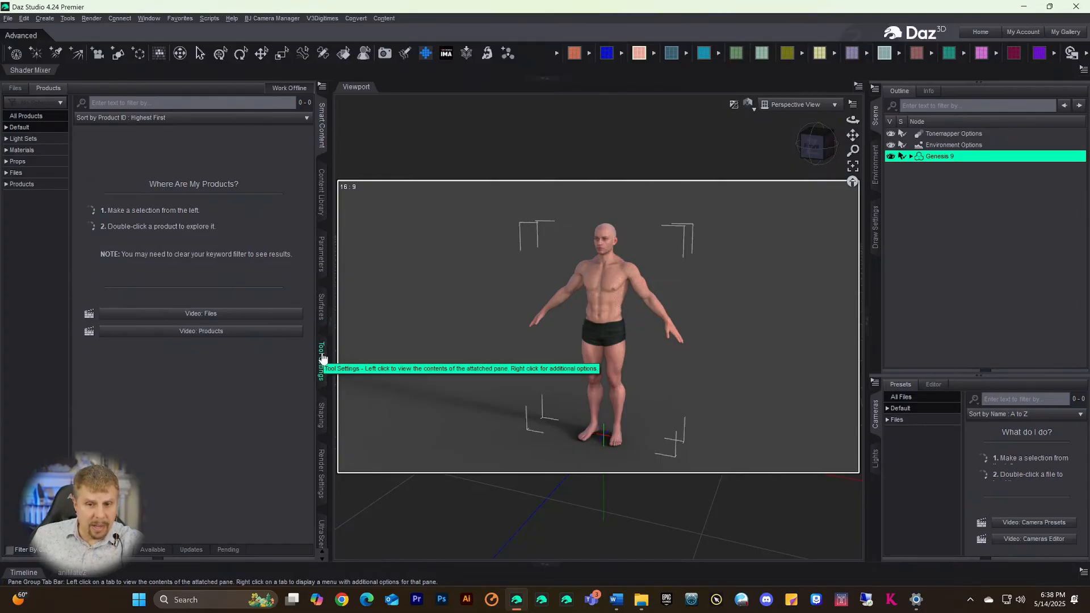
- Display the Iray Progressive Rendering settings under Render Settings > Editor > General, then show Tool Settings
click(324, 471)
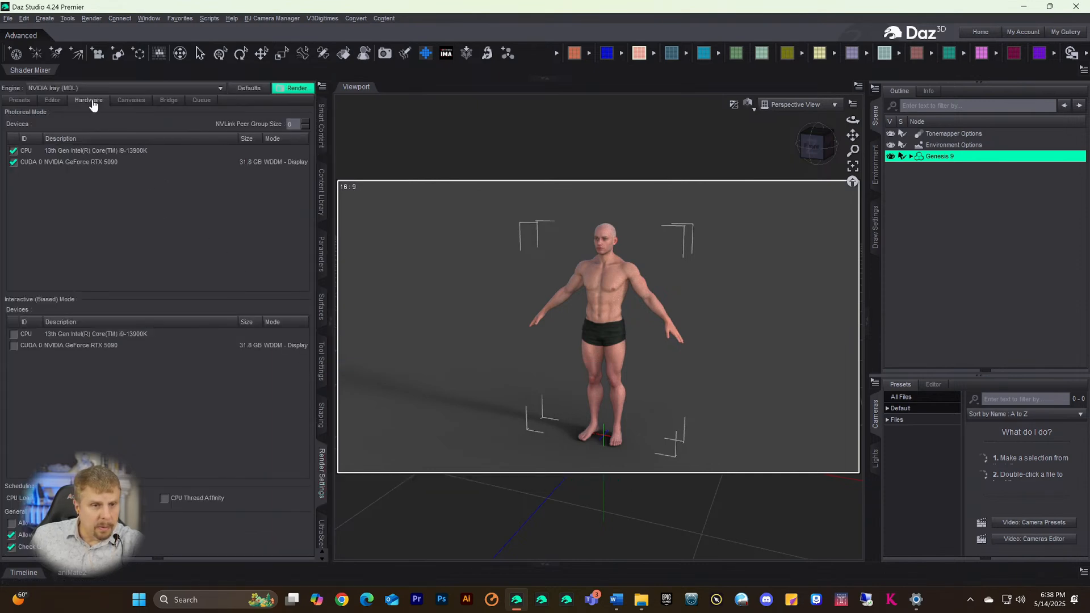
click(53, 101)
click(45, 147)
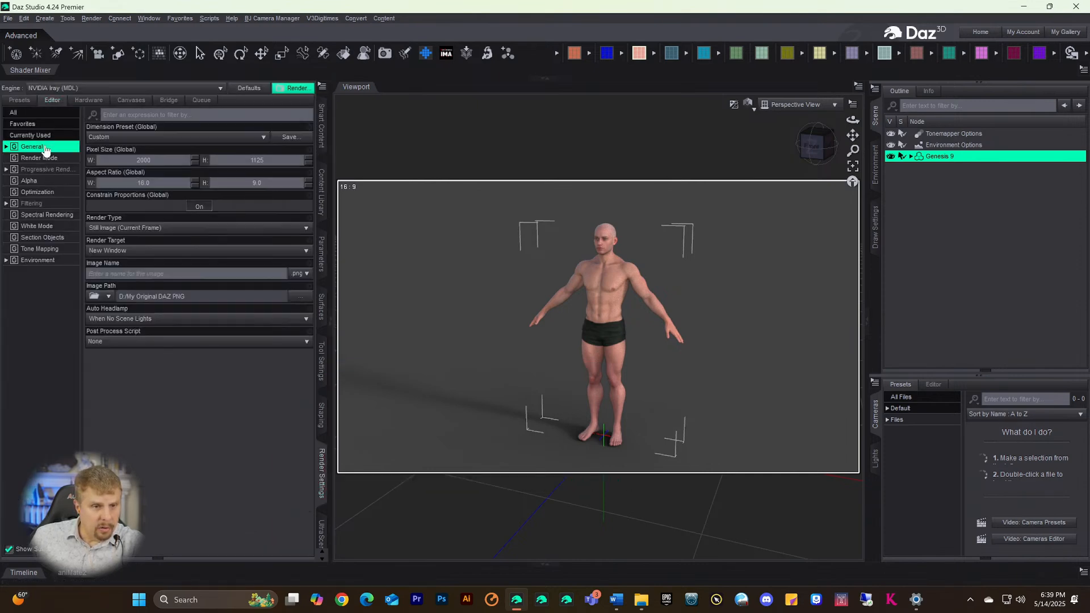
click(47, 169)
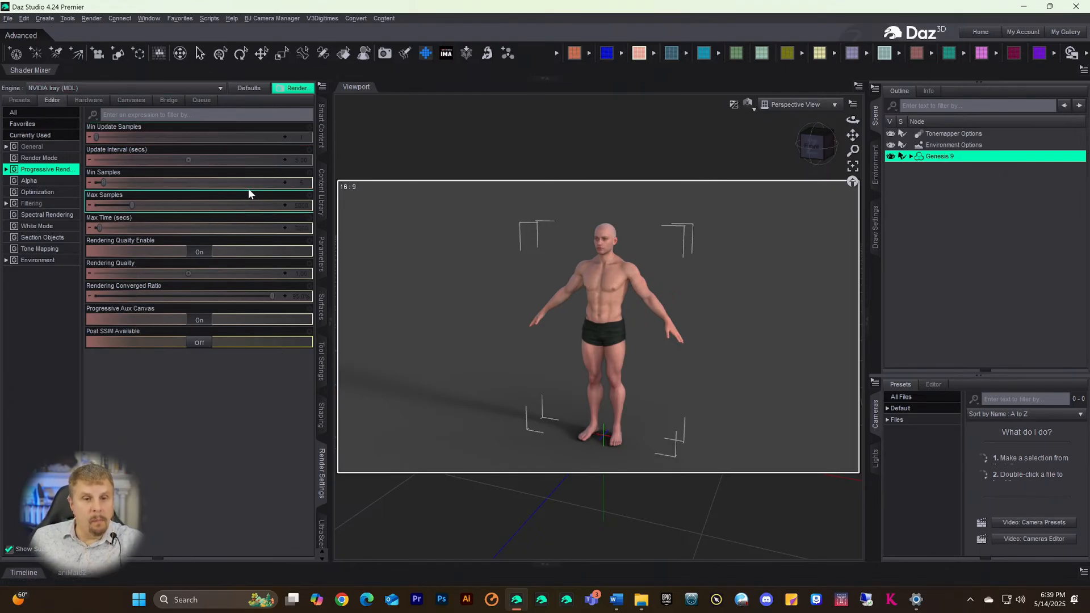
click(322, 368)
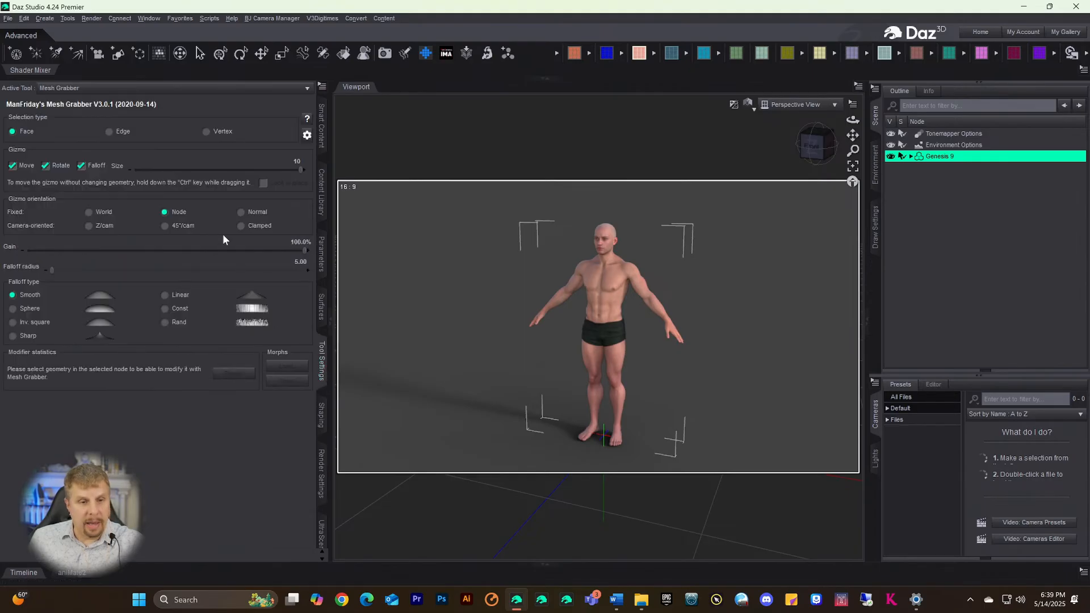
- Switch the active tool from Mesh Grabber to Geometry Sculptor and return to Render Settings
click(101, 90)
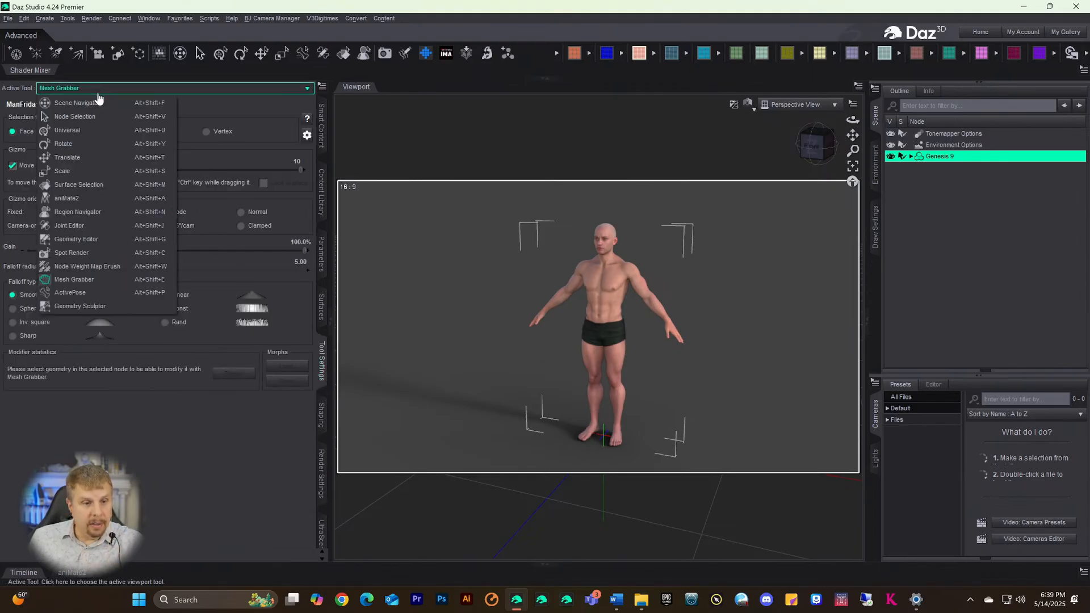
click(57, 307)
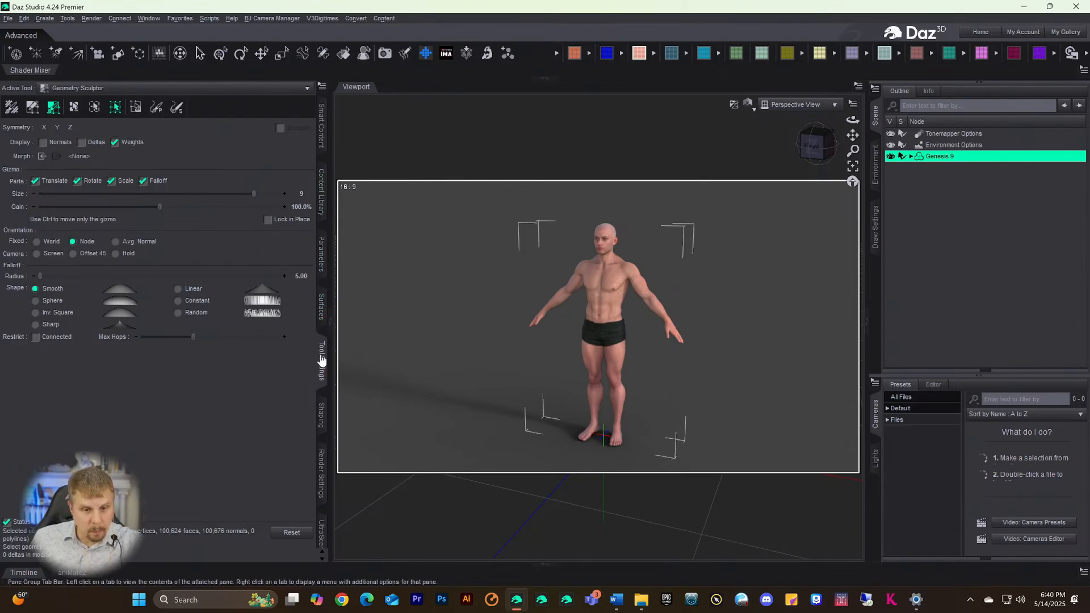
click(317, 448)
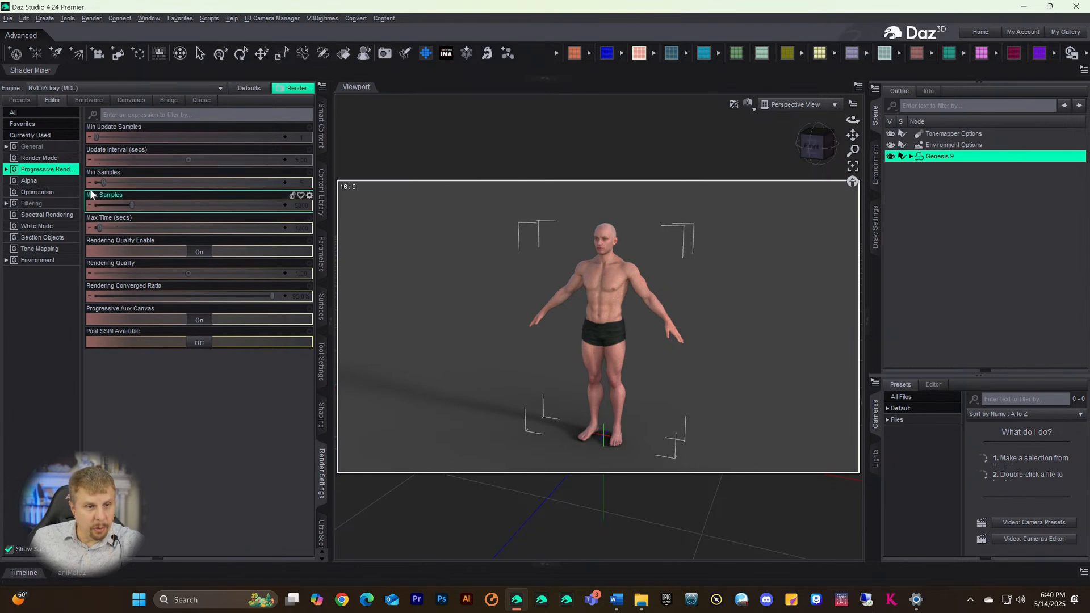
- Uncheck CPU under Photoreal hardware devices so only the RTX 5090 renders, then close Daz Studio
click(89, 100)
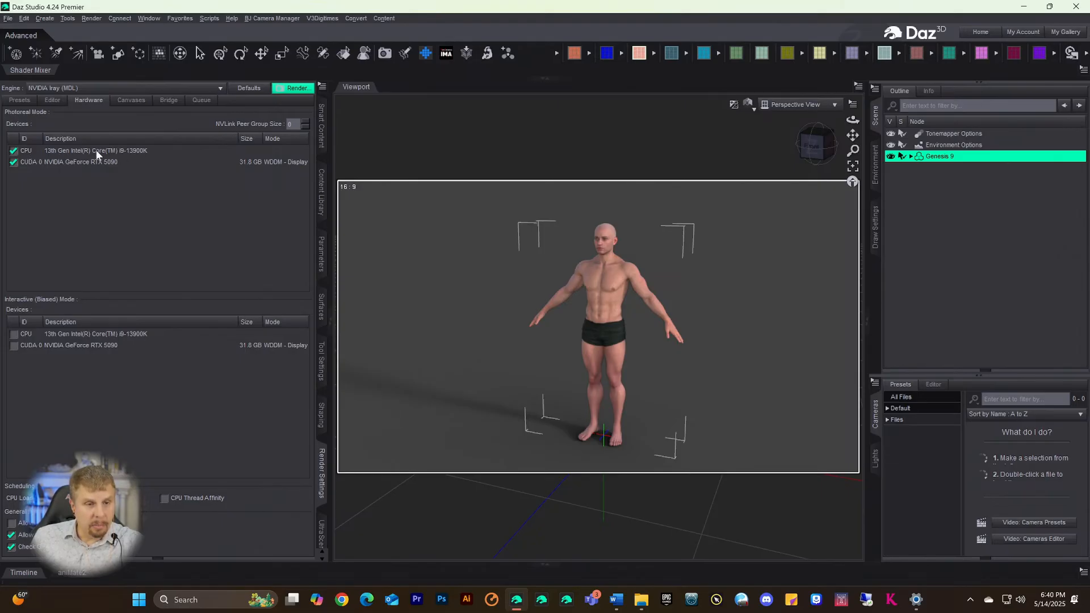
click(320, 126)
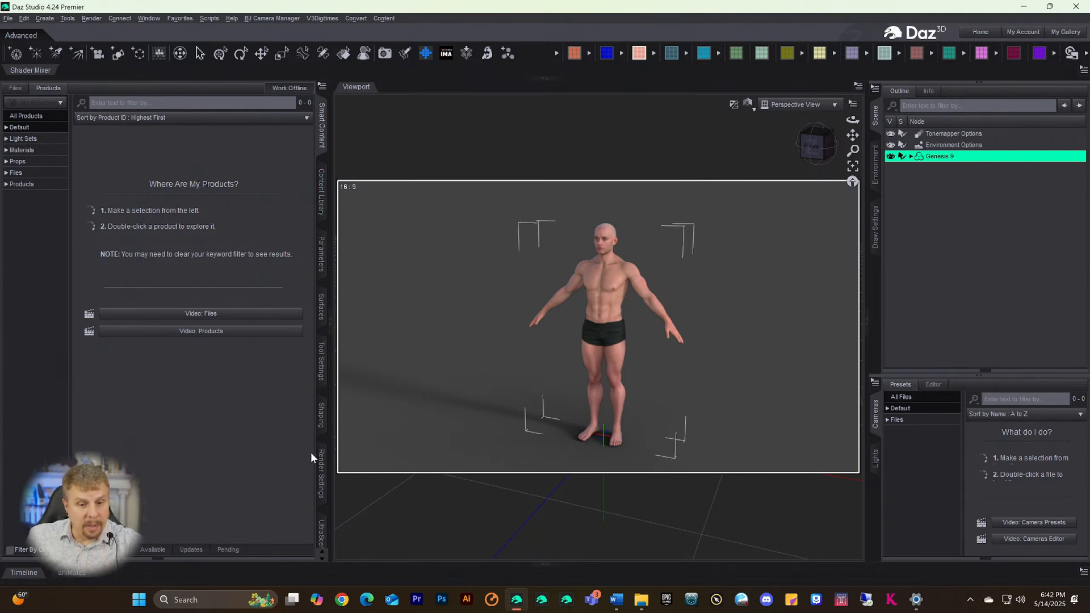
click(322, 534)
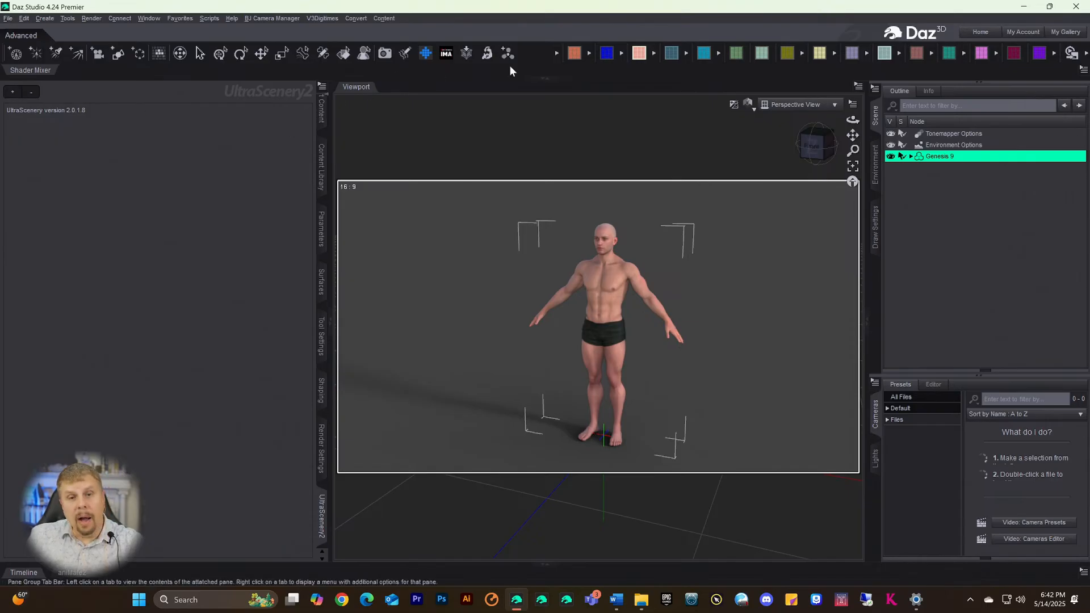
click(321, 347)
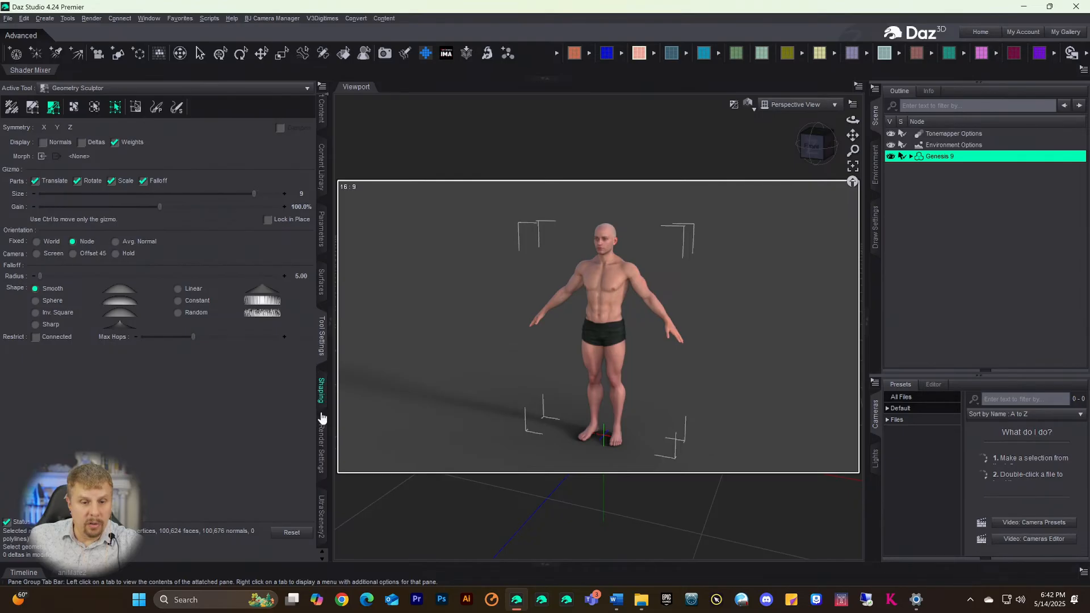
click(321, 434)
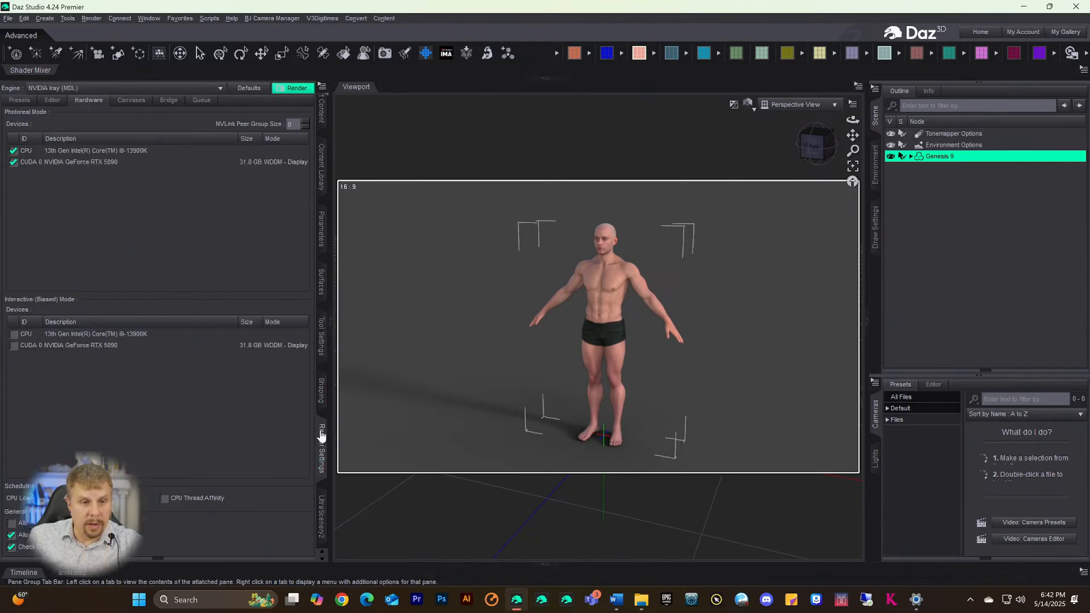
click(13, 150)
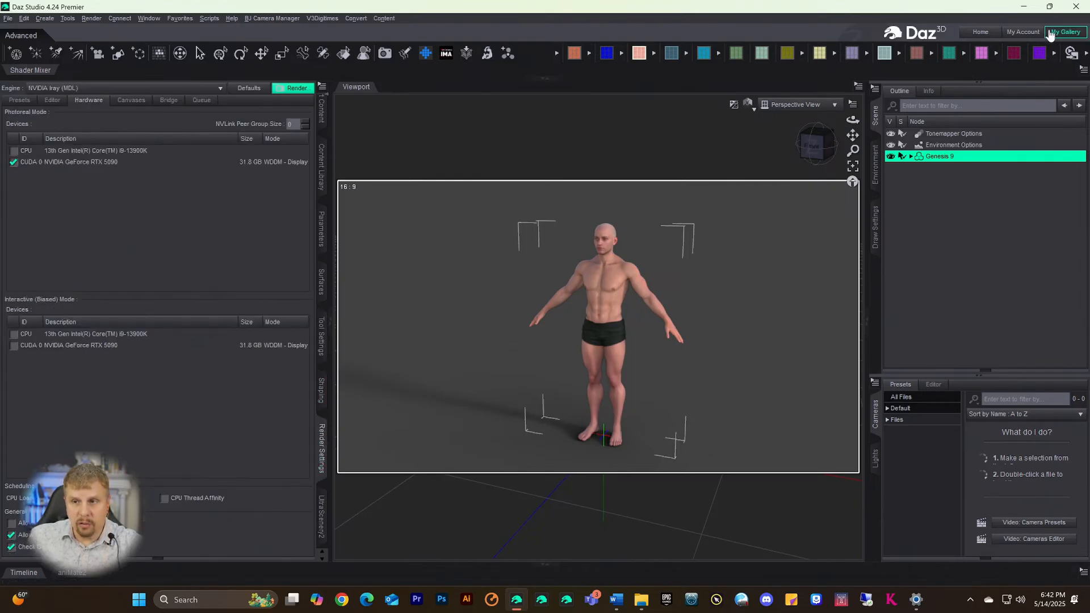
click(1075, 7)
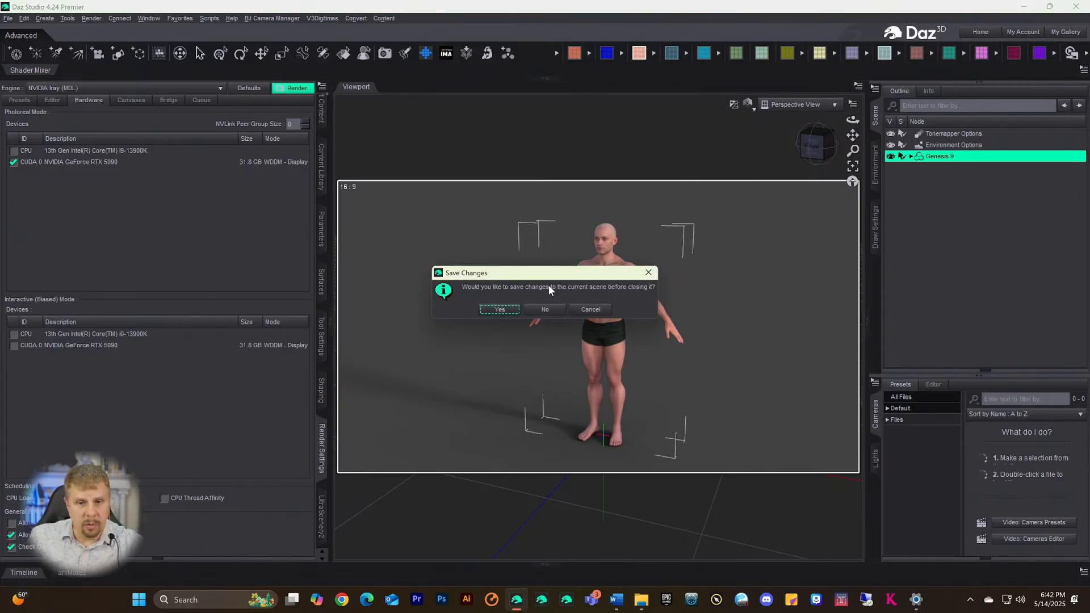
- Close without saving, move the RexDrone Tracks and Make You Feel My Love icons left, and relaunch
click(543, 310)
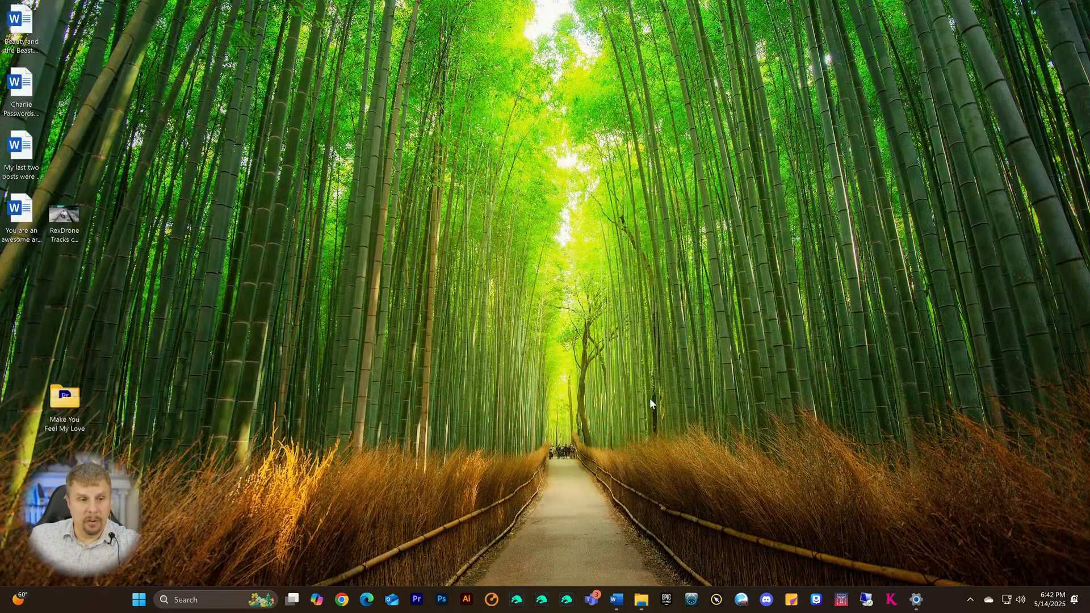
drag(80, 218, 35, 280)
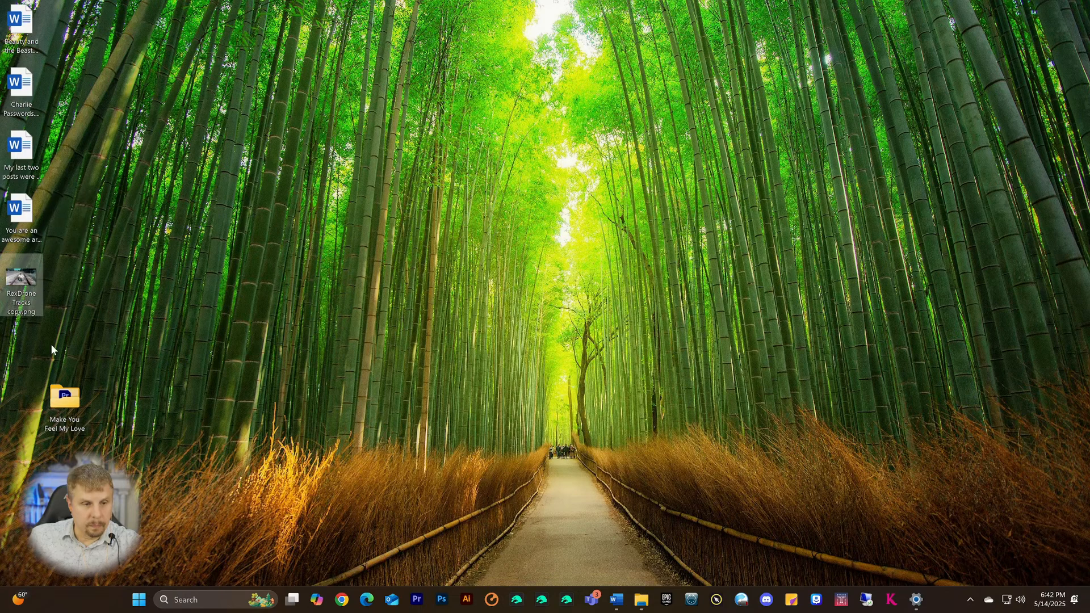
drag(64, 397, 21, 336)
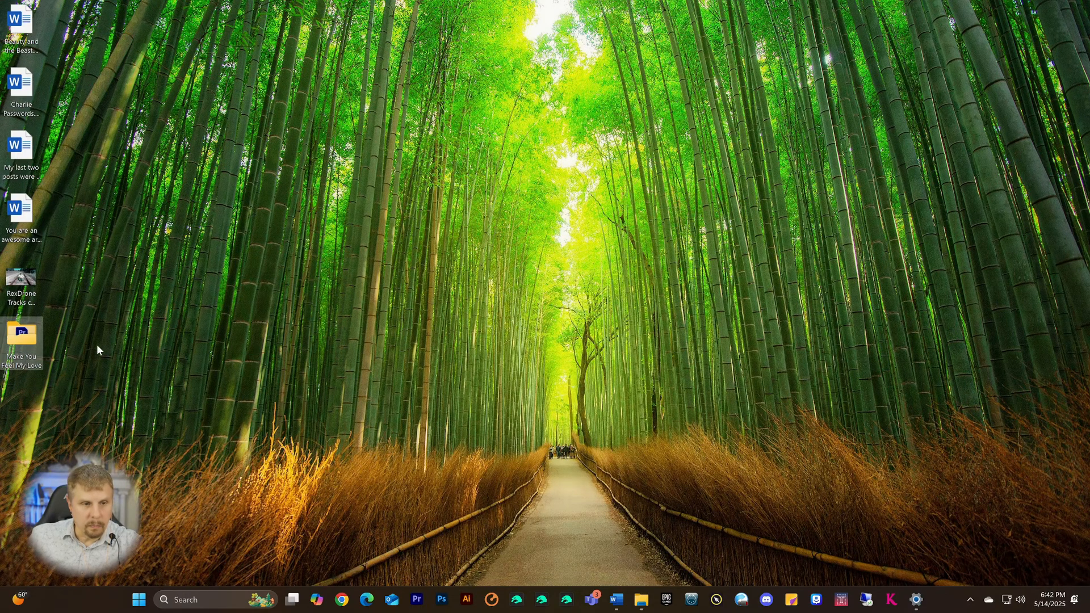
click(517, 601)
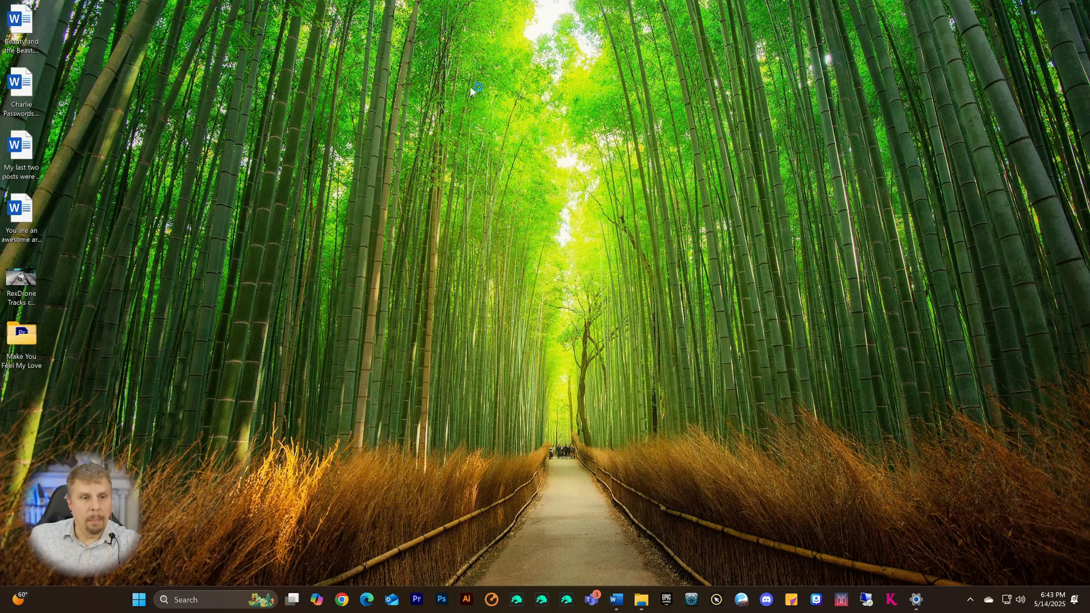
- Relaunch Daz Studio 4.24 from the taskbar, opening on an empty scene
click(516, 601)
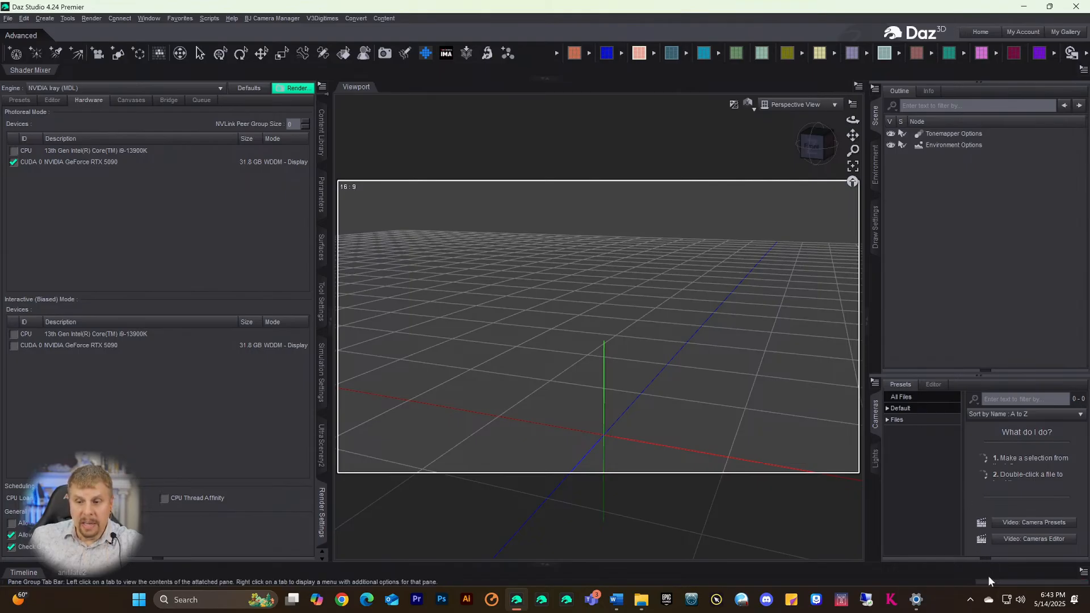
- Switch the viewport to Texture Shaded and load the base Genesis 9 figure
click(747, 106)
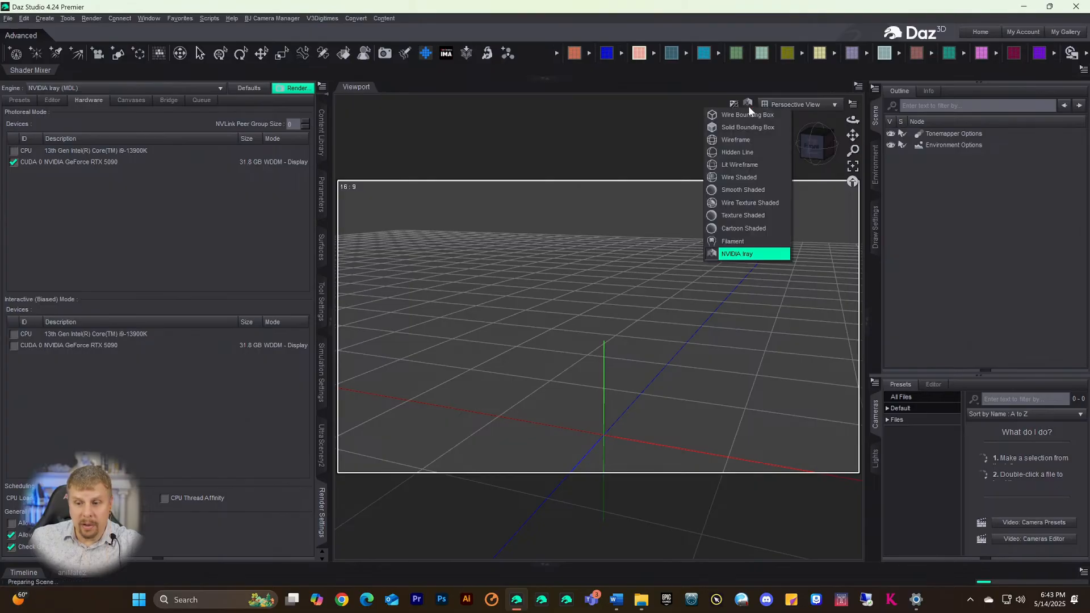
click(733, 216)
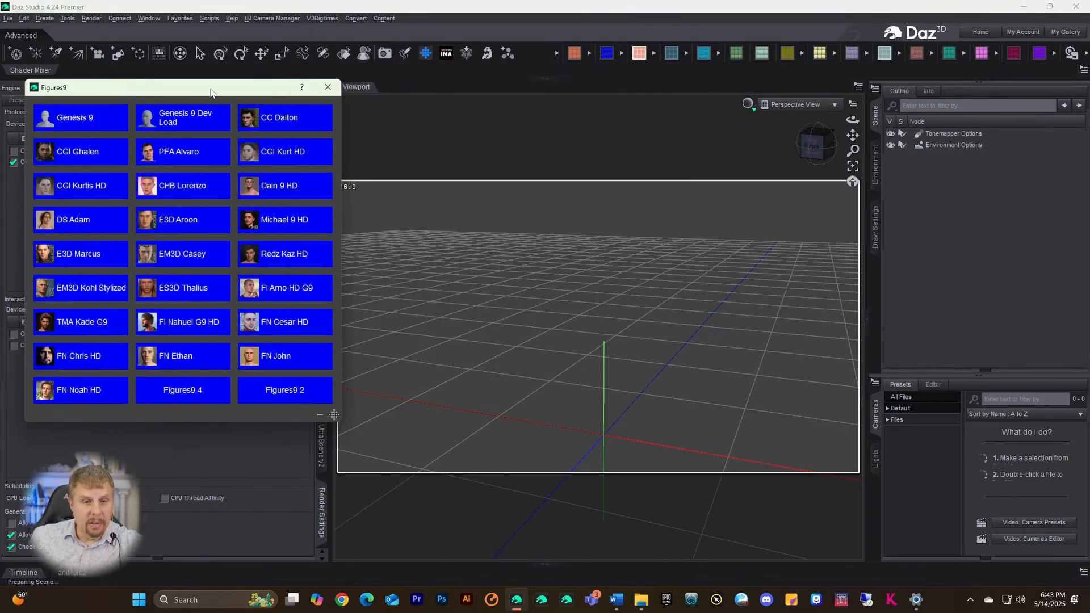
drag(311, 94, 385, 98)
click(153, 123)
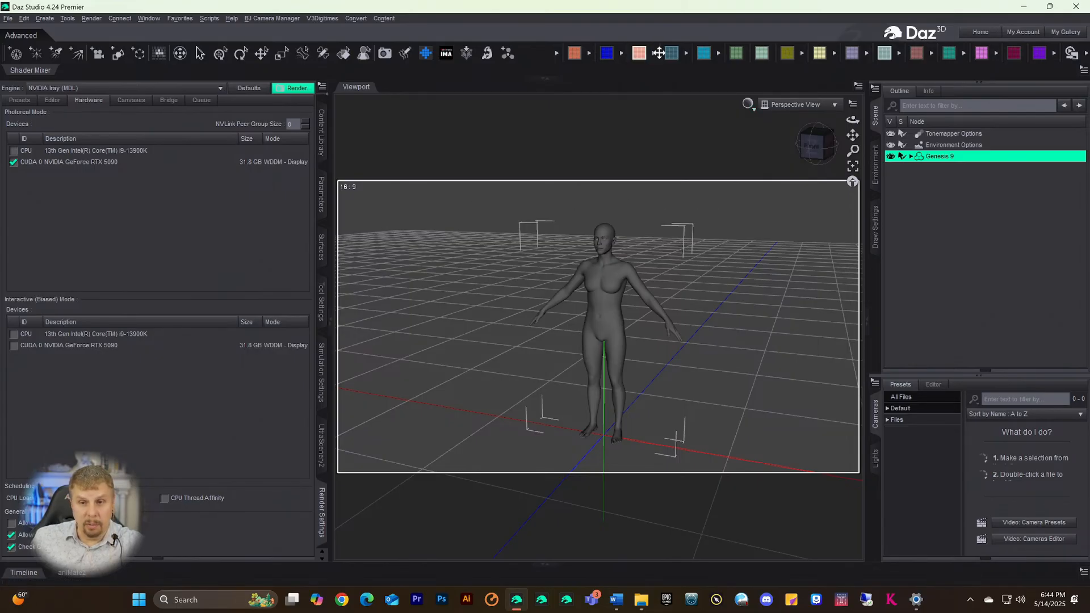
- Give the figure black base shorts, the Sandon male shape and the Nathan 9 All MAT skin
click(640, 55)
click(340, 101)
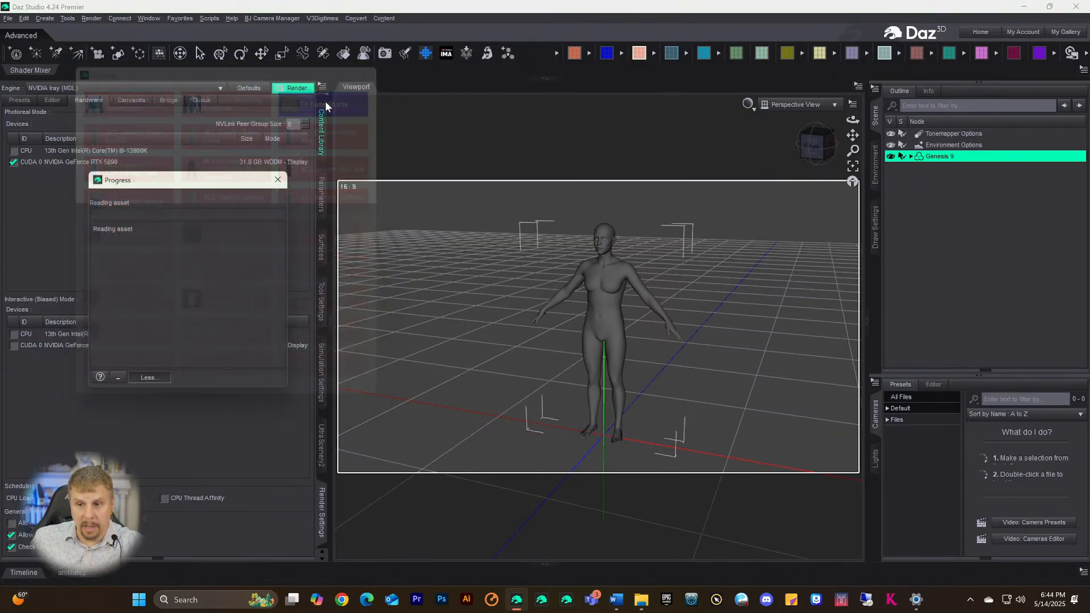
click(672, 54)
click(187, 196)
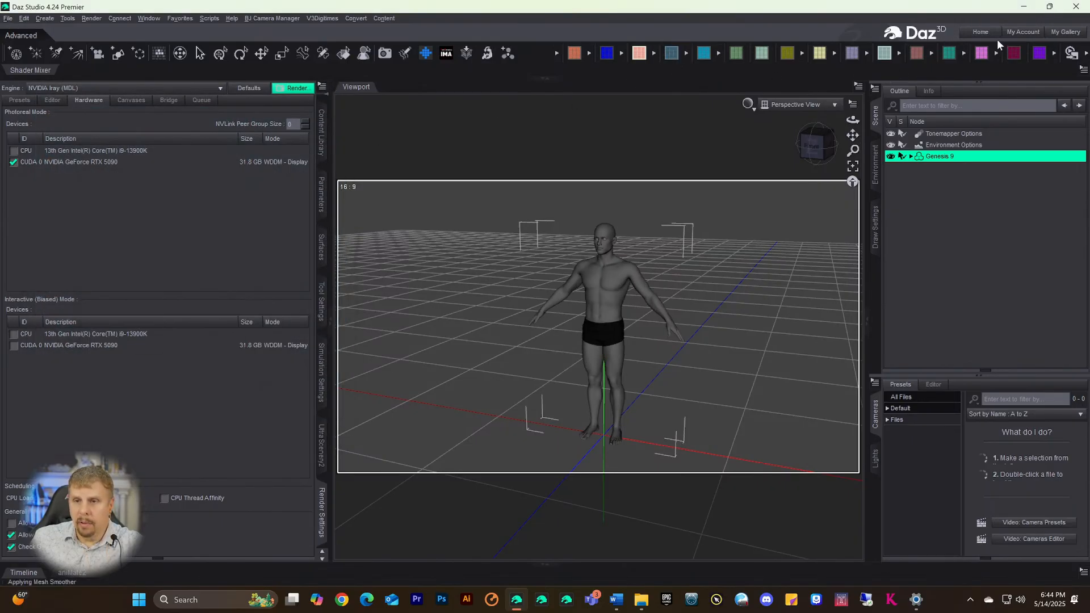
click(884, 54)
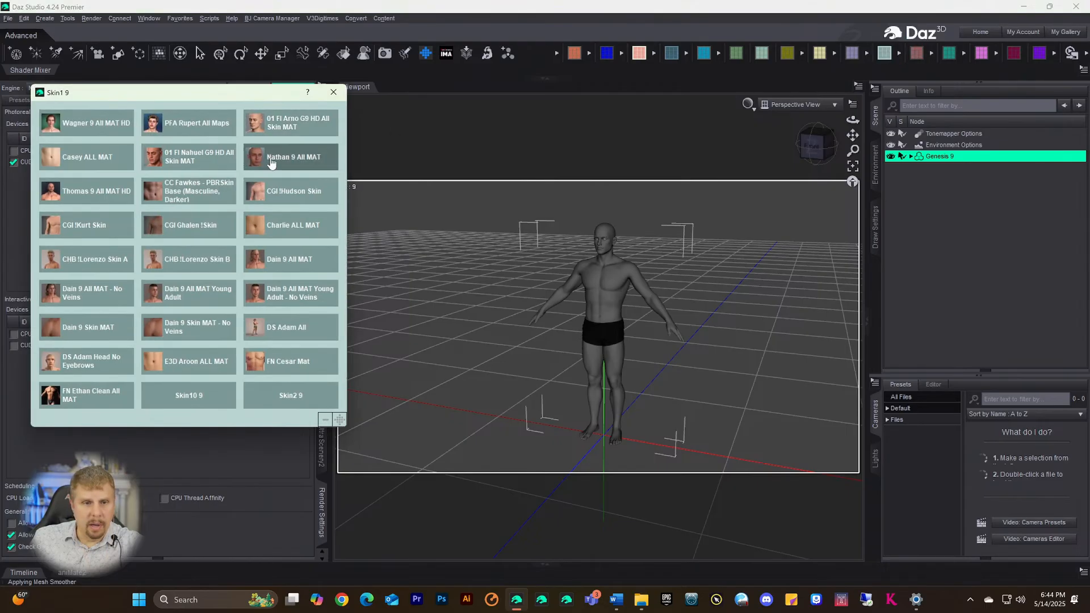
click(309, 154)
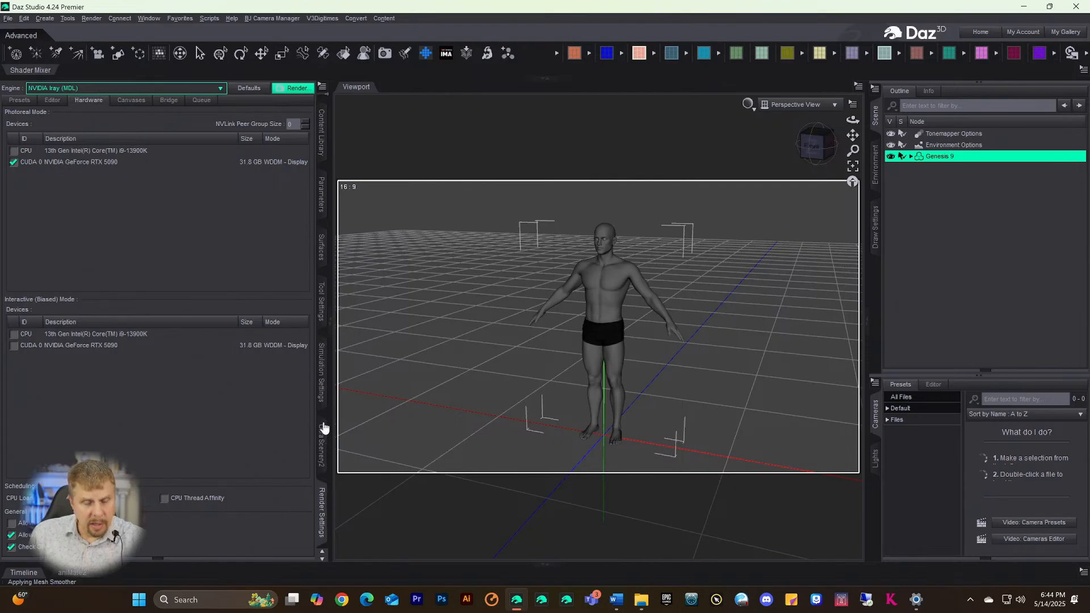
- Keep Geometry Sculptor as the active tool, target a chest vertex and frame the chest
click(322, 302)
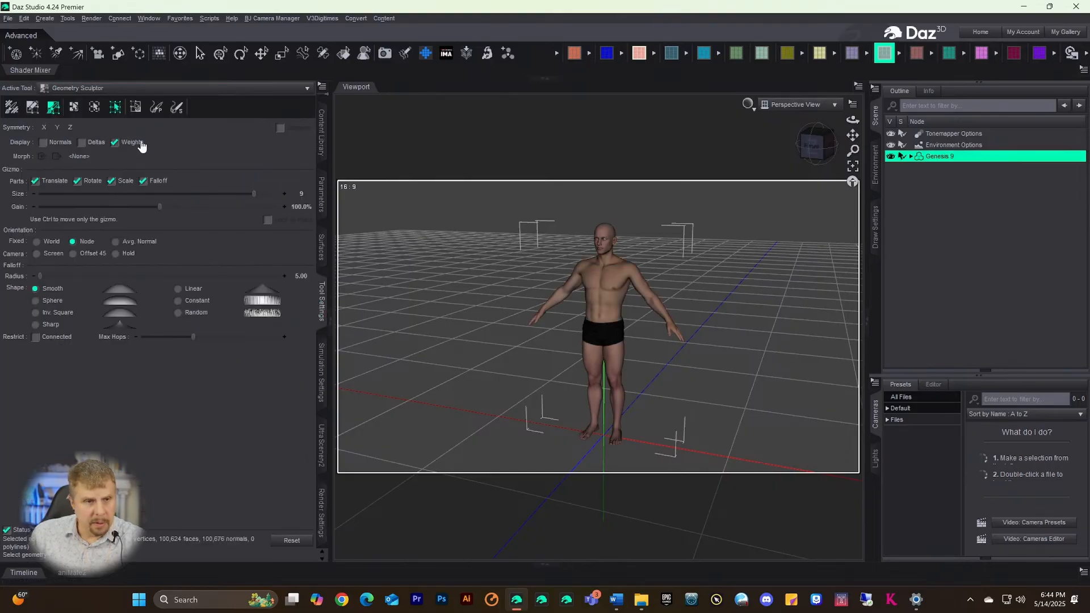
click(90, 90)
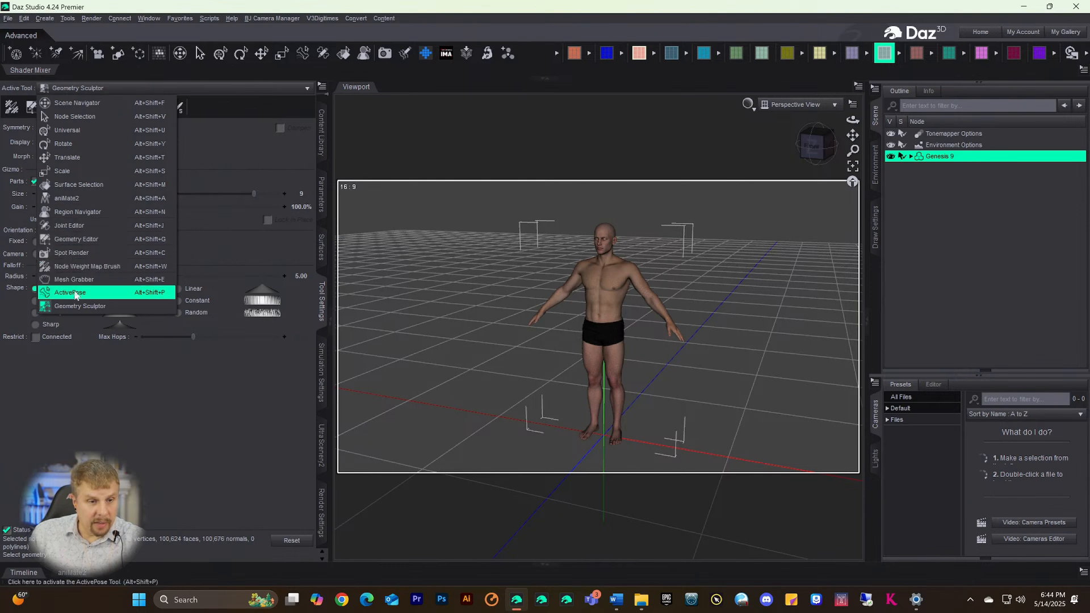
click(104, 304)
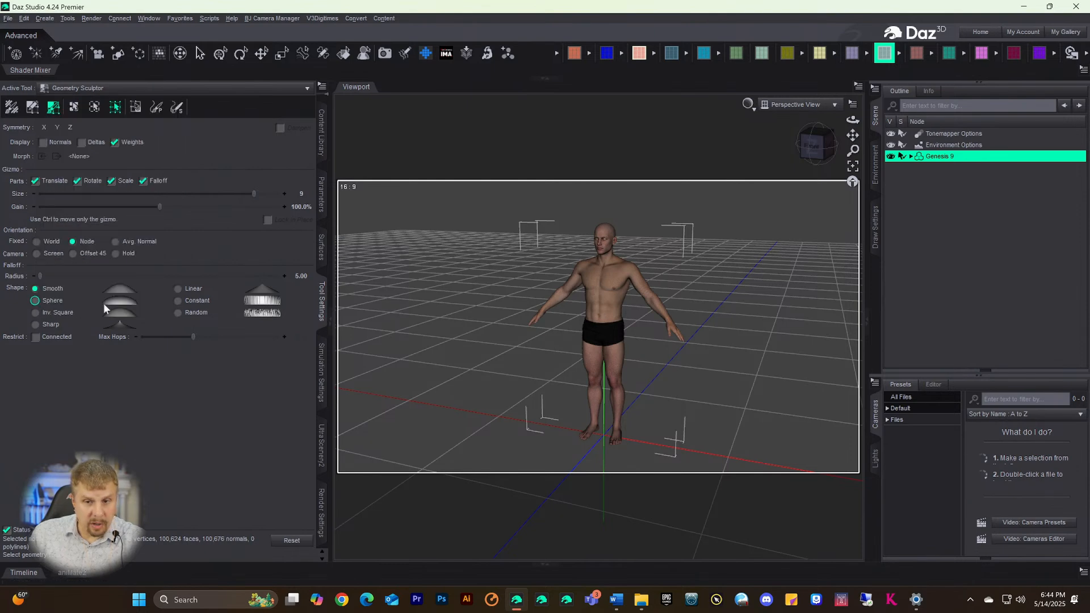
click(593, 291)
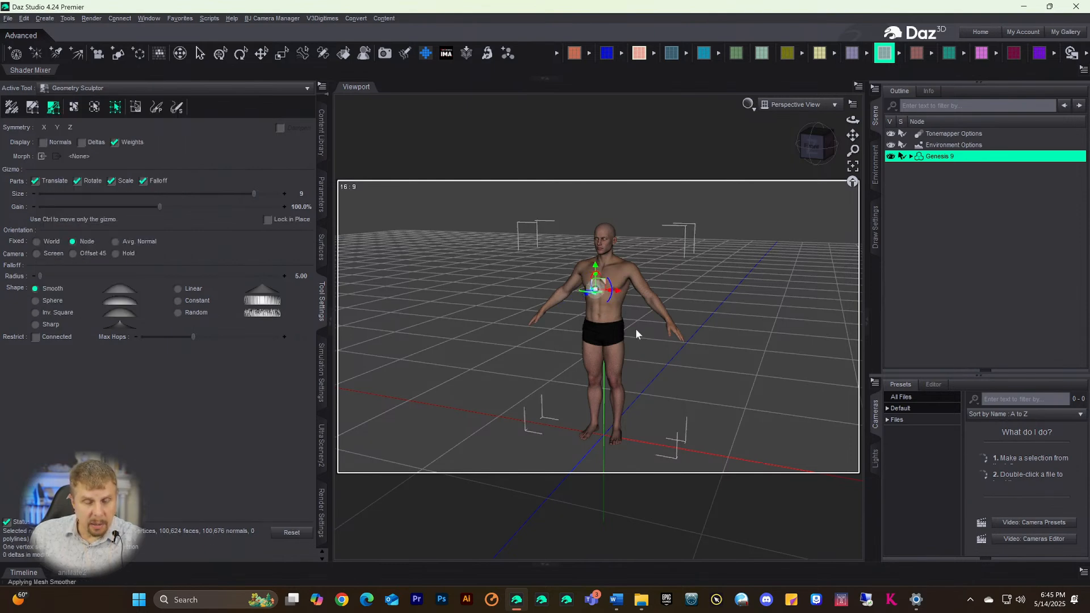
scroll(652, 327, up, 5)
scroll(653, 326, up, 6)
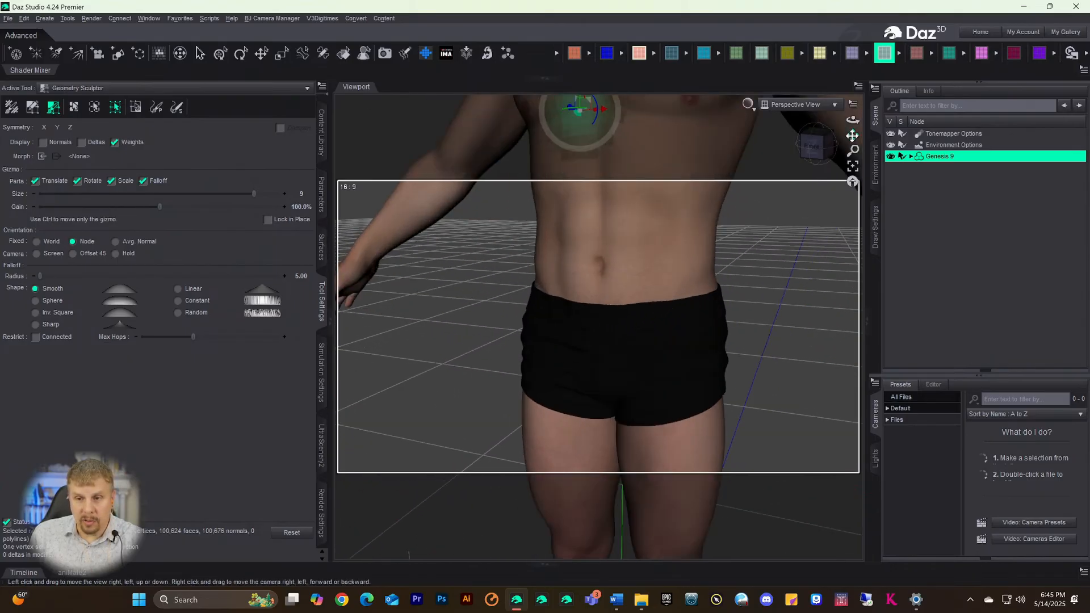
drag(852, 180, 852, 250)
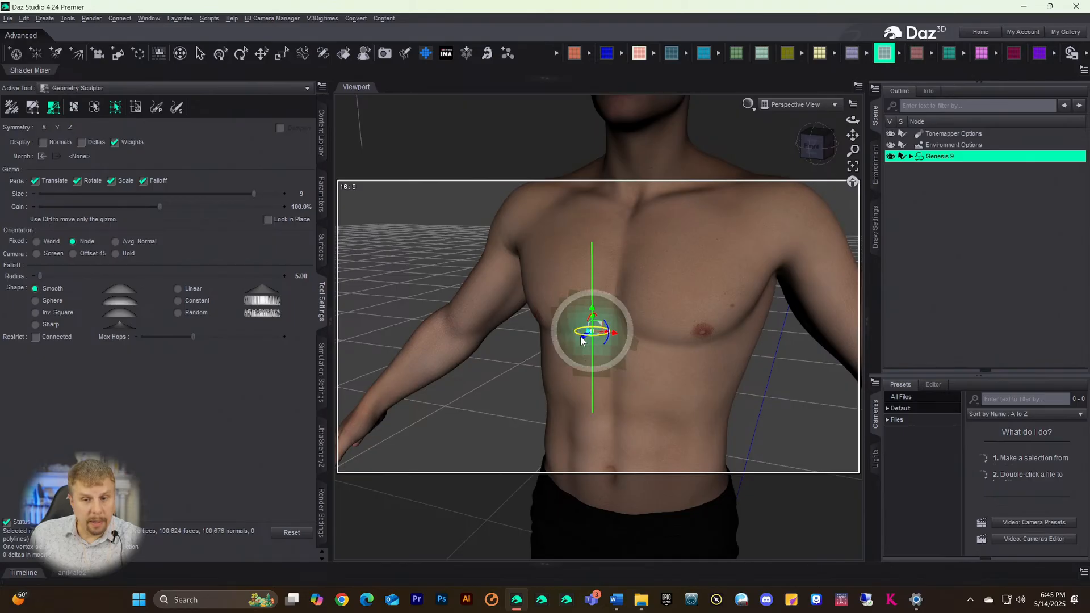
- Try pulling the chest and upper sternum mesh outward, undoing each deformation
drag(582, 339, 550, 352)
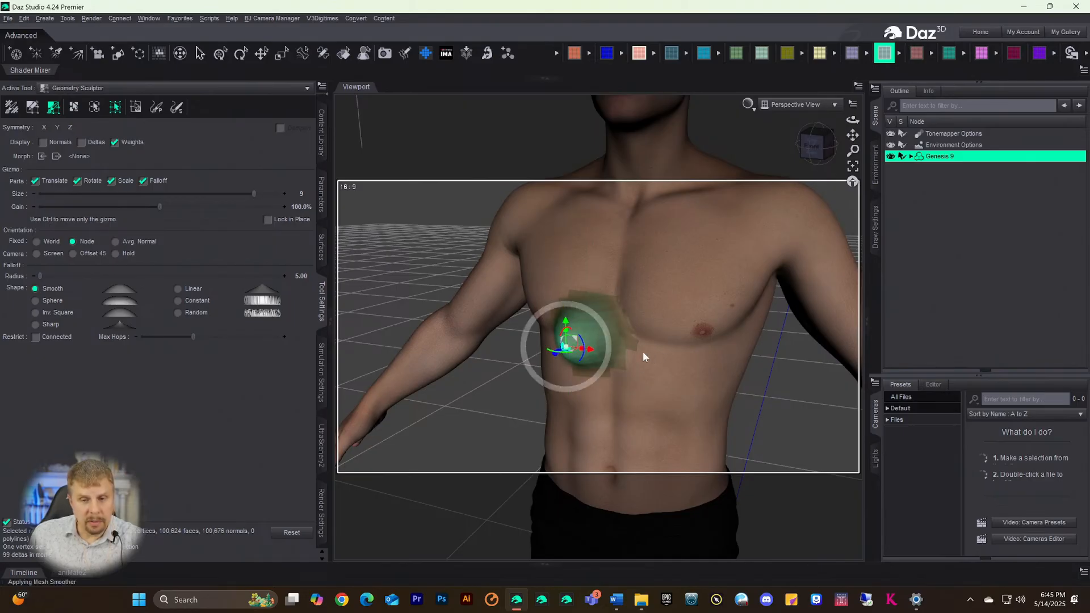
click(614, 248)
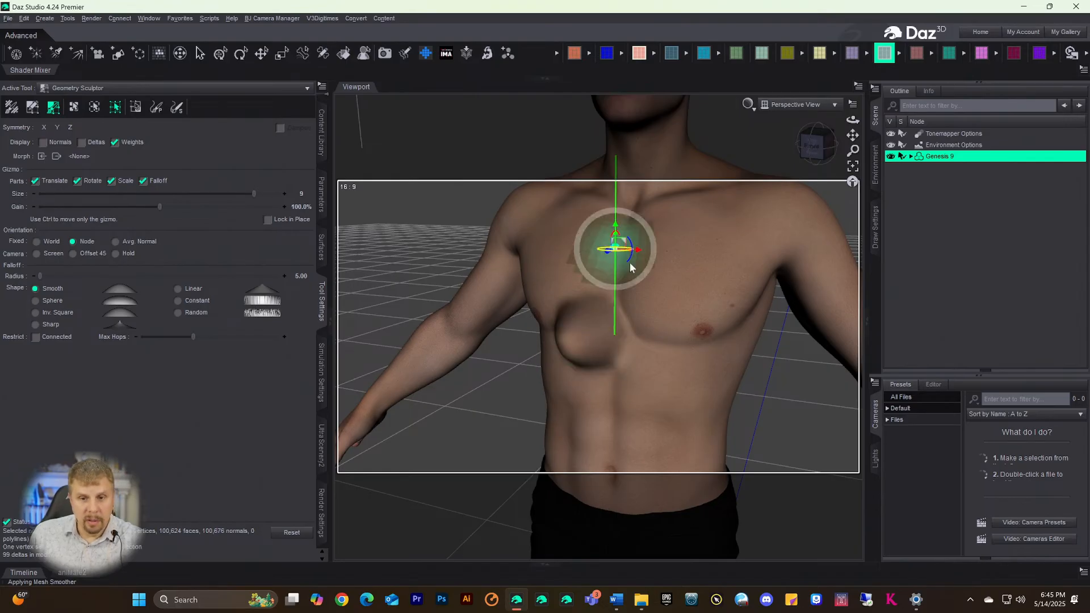
scroll(555, 301, down, 6)
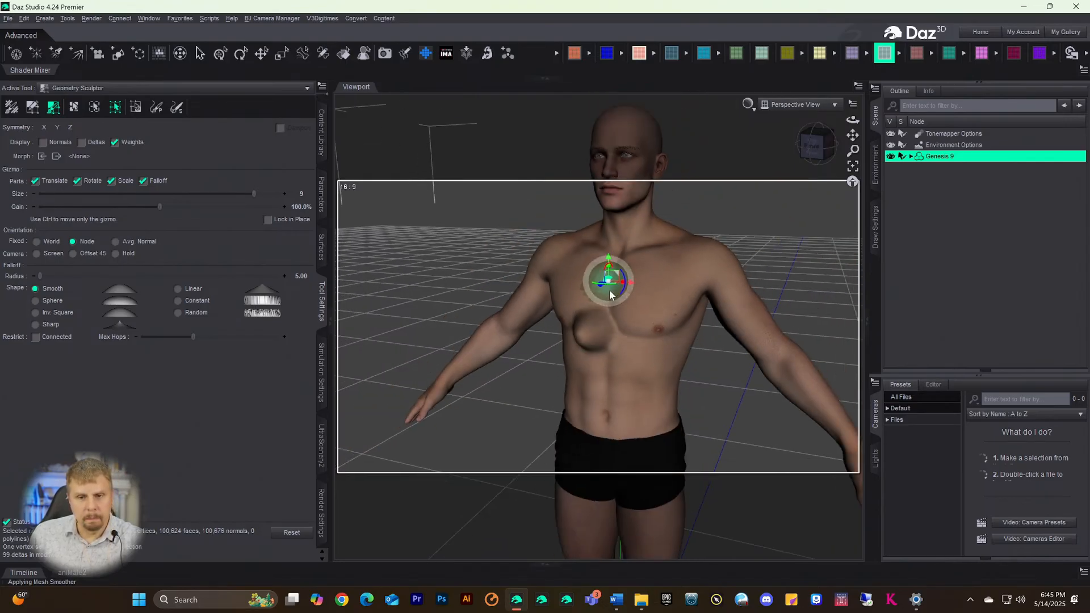
scroll(595, 288, up, 2)
scroll(595, 287, up, 8)
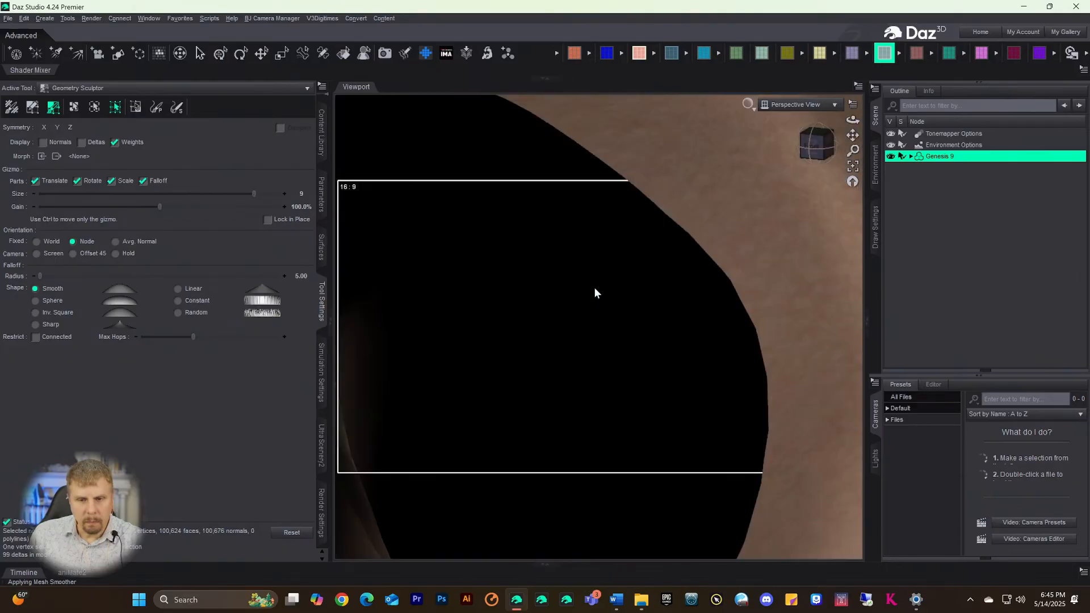
scroll(595, 287, down, 2)
scroll(595, 317, down, 4)
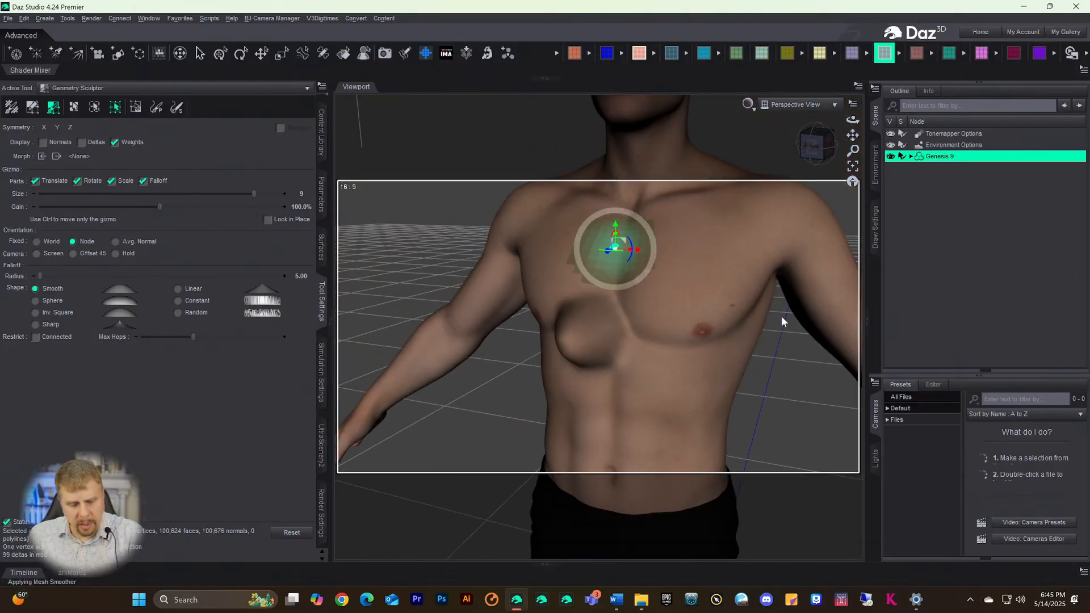
key(ctrl+z)
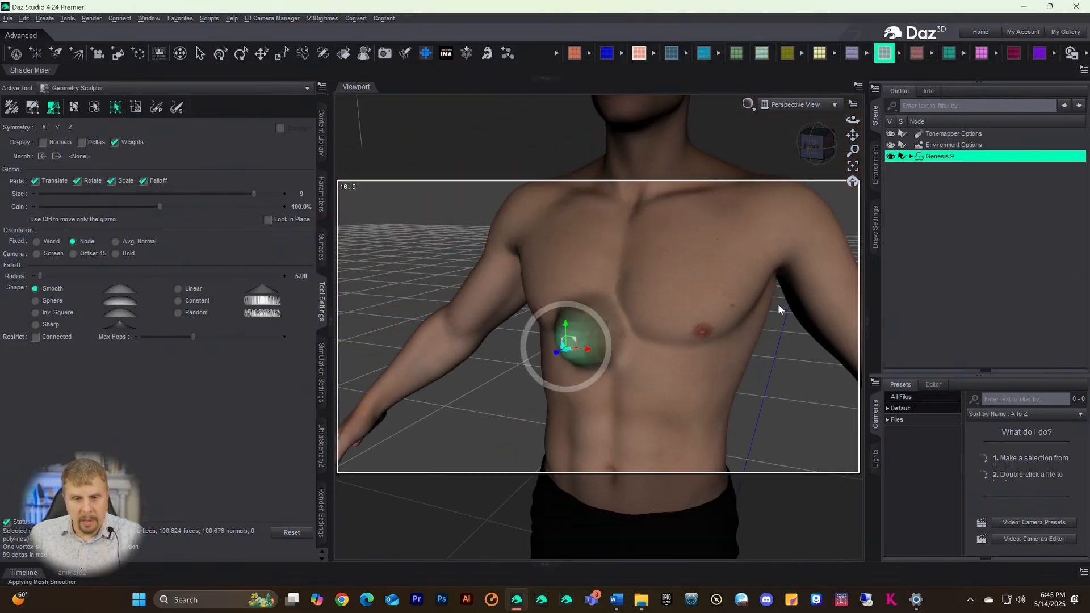
click(669, 346)
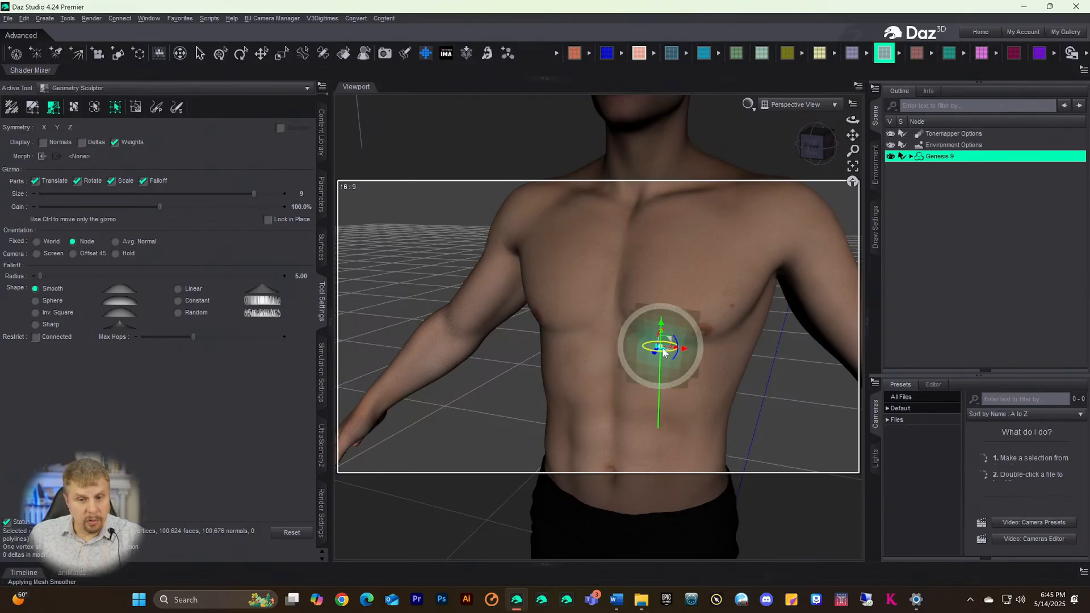
click(651, 287)
mouse_move(648, 299)
mouse_down()
mouse_move(644, 290)
mouse_move(626, 310)
mouse_up()
key(ctrl+z)
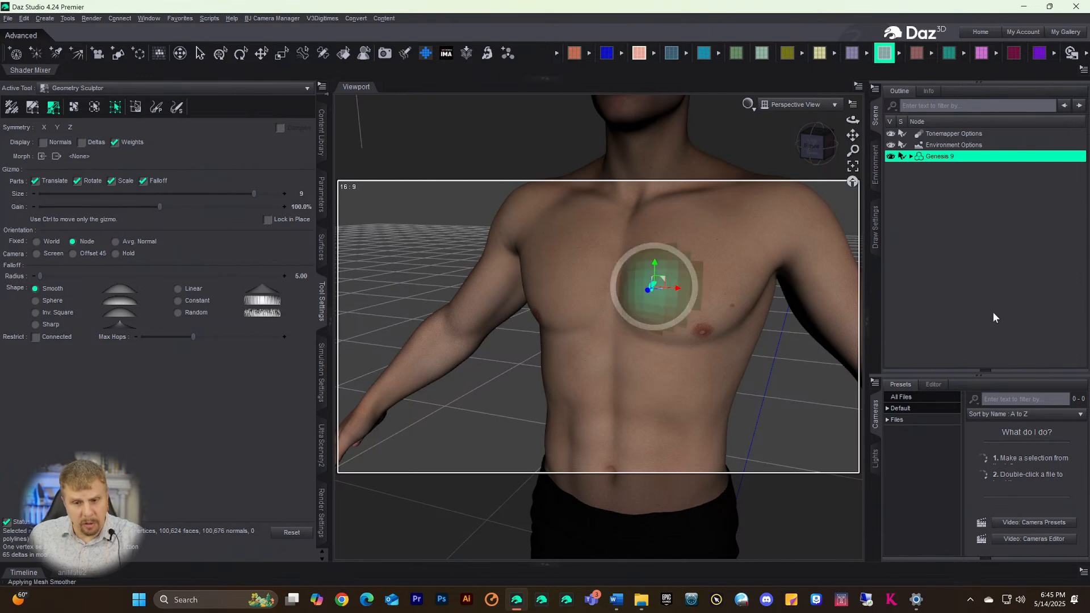
- Bulge both pectorals, undo both bulges, and place the sculpt gizmo on the lower ribs
click(651, 386)
click(575, 273)
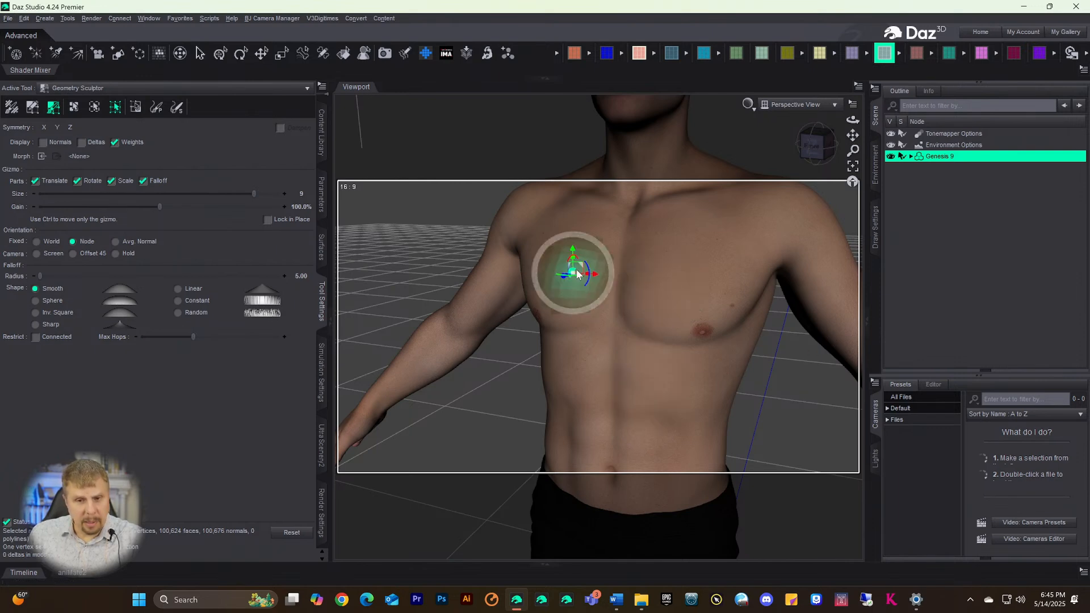
drag(565, 279, 546, 288)
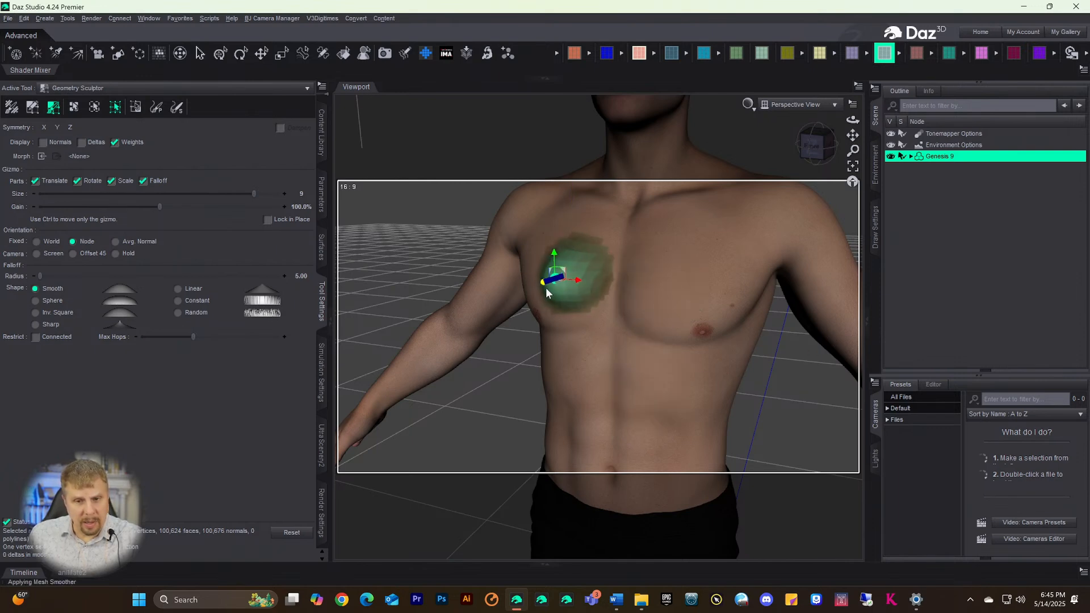
click(660, 266)
drag(659, 265, 625, 281)
click(591, 357)
key(ctrl+z)
key(ctrl+z)
key(ctrl+z)
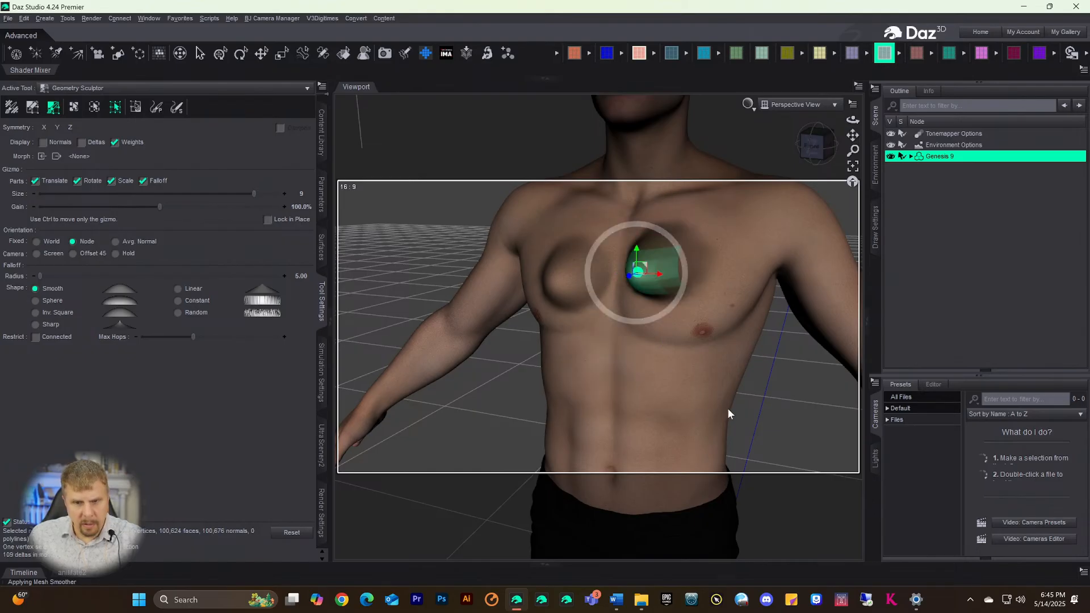
key(ctrl+z)
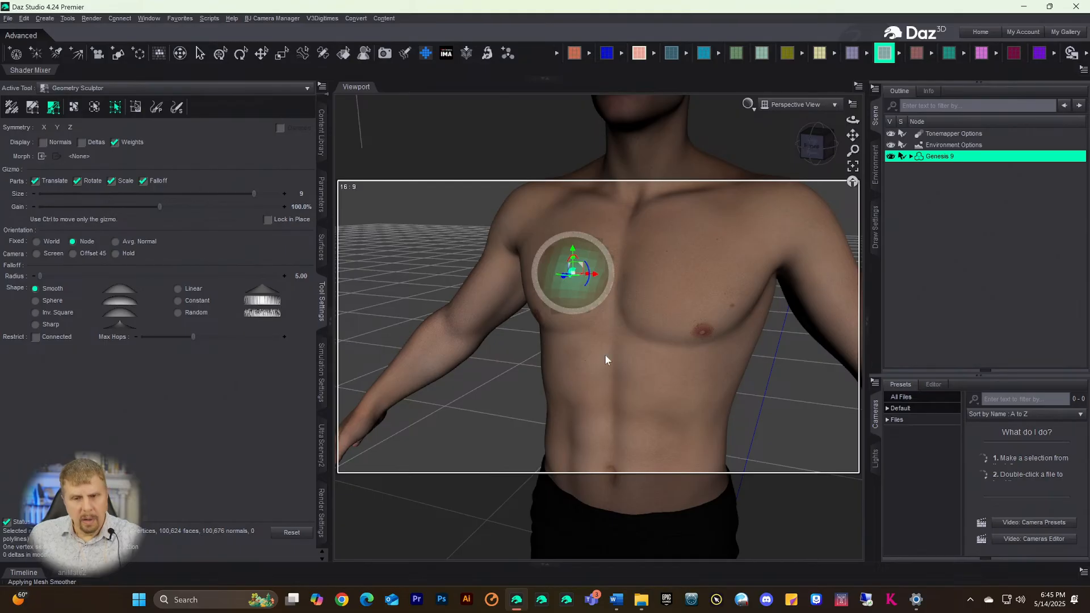
click(584, 356)
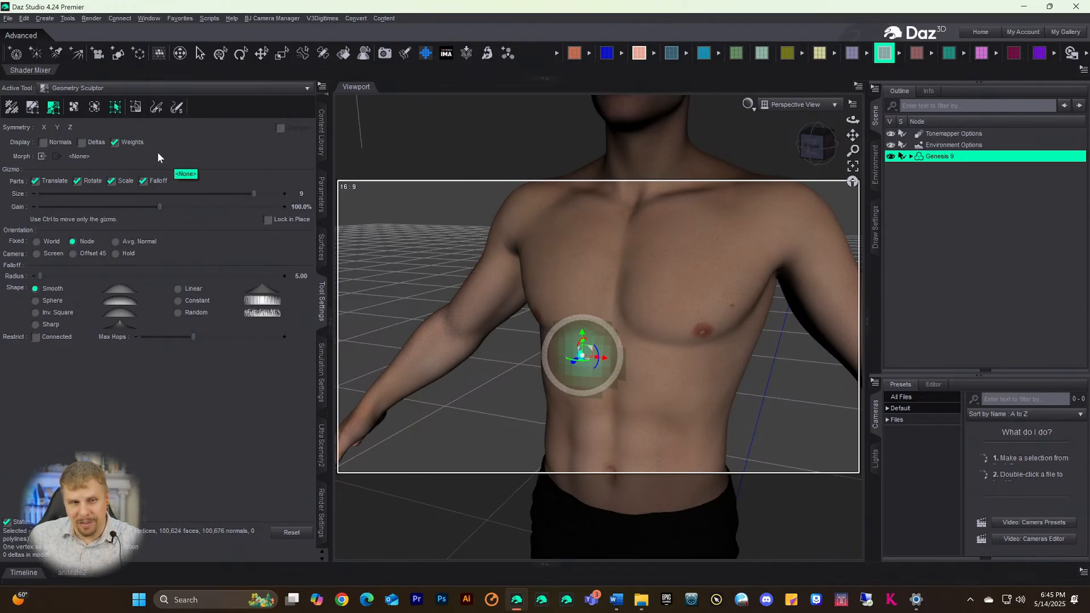
- Sculpt extra definition along the sternum with the Sculpting Brush, then smooth it with the Smooth brush
click(94, 108)
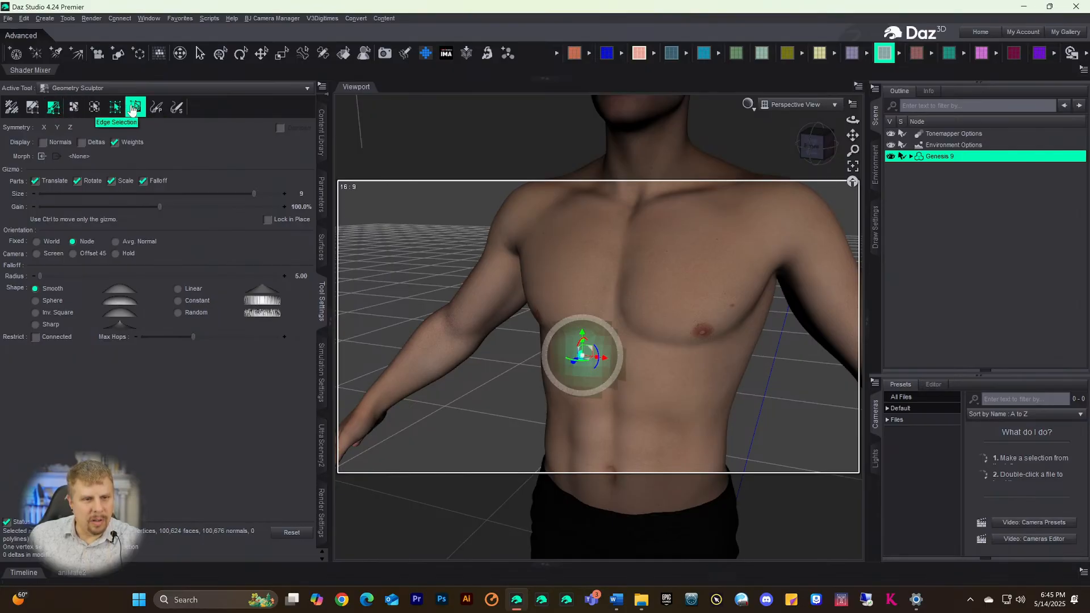
click(156, 107)
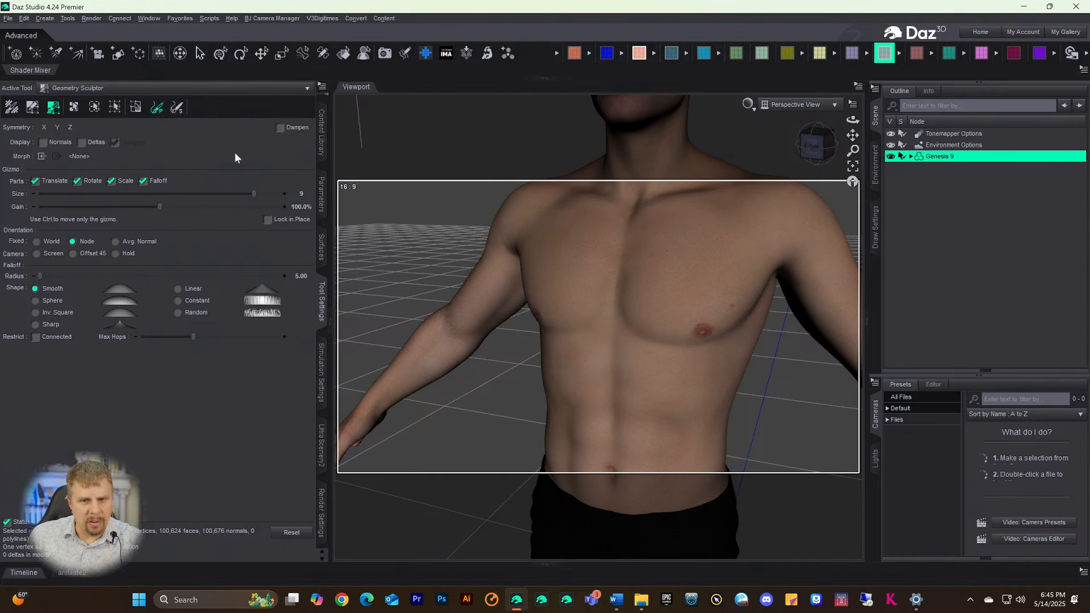
mouse_move(639, 246)
mouse_down()
mouse_move(615, 280)
mouse_move(632, 190)
mouse_move(628, 287)
mouse_move(611, 299)
mouse_move(635, 307)
mouse_move(625, 297)
mouse_move(656, 253)
mouse_move(632, 288)
mouse_up()
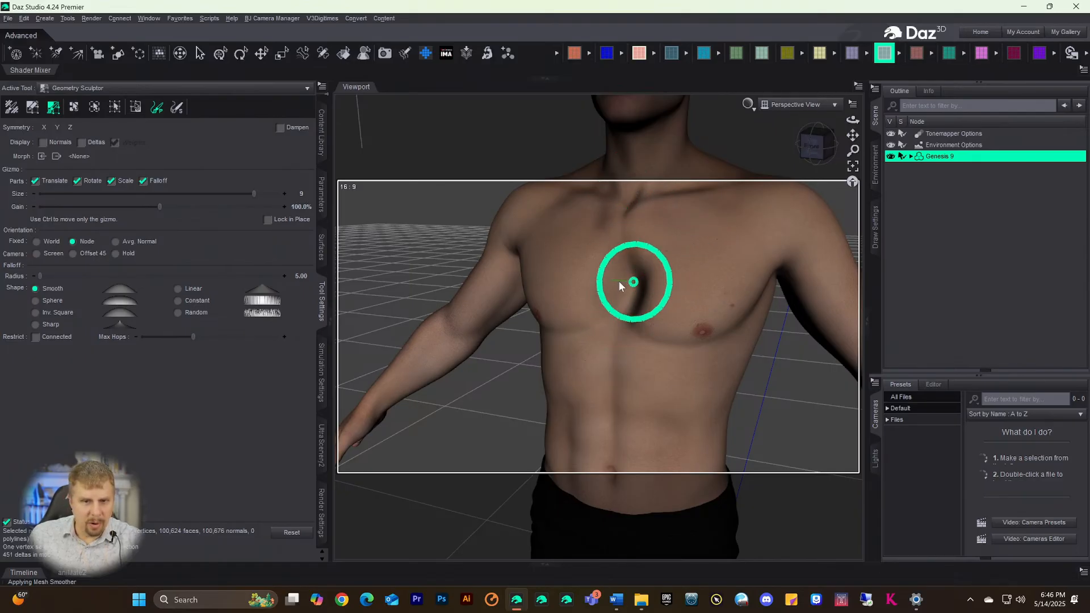
click(177, 107)
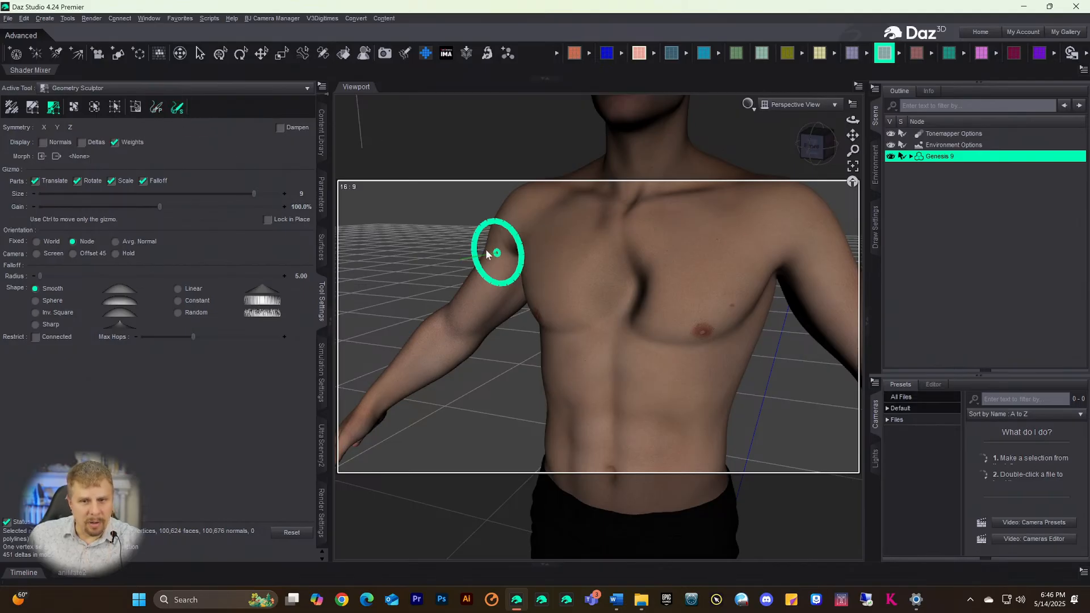
mouse_move(625, 301)
mouse_down()
mouse_move(621, 250)
mouse_move(639, 304)
mouse_move(620, 249)
mouse_move(632, 202)
mouse_move(604, 295)
mouse_move(588, 272)
mouse_move(586, 321)
mouse_move(645, 301)
mouse_move(676, 340)
mouse_move(739, 321)
mouse_move(574, 324)
mouse_move(544, 270)
mouse_move(538, 314)
mouse_move(658, 269)
mouse_move(668, 282)
mouse_move(552, 266)
mouse_move(610, 332)
mouse_move(535, 280)
mouse_move(593, 215)
mouse_move(701, 241)
mouse_move(690, 209)
mouse_move(561, 298)
mouse_move(553, 270)
mouse_move(701, 339)
mouse_move(555, 253)
mouse_move(536, 294)
mouse_up()
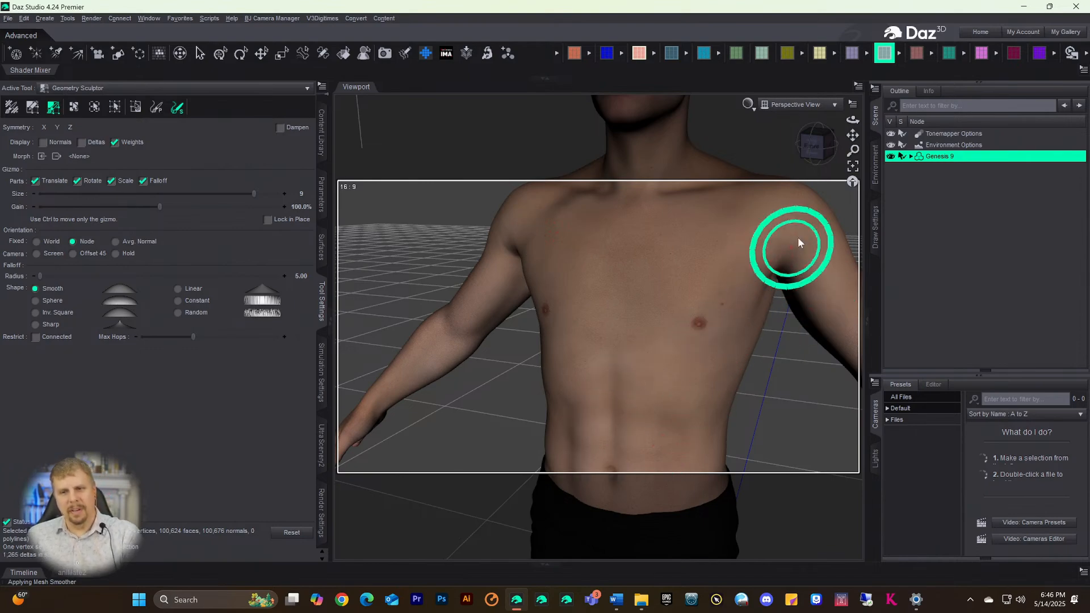
- Turn the view to face the figure straight from the front using the view cube
click(817, 146)
drag(816, 145, 745, 154)
scroll(680, 273, down, 5)
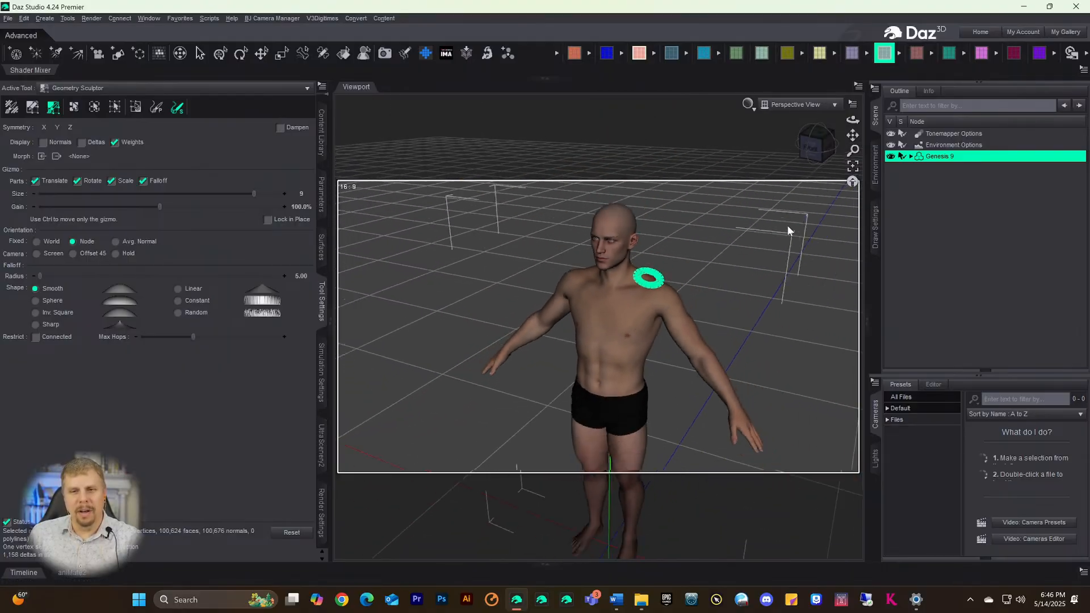
click(816, 142)
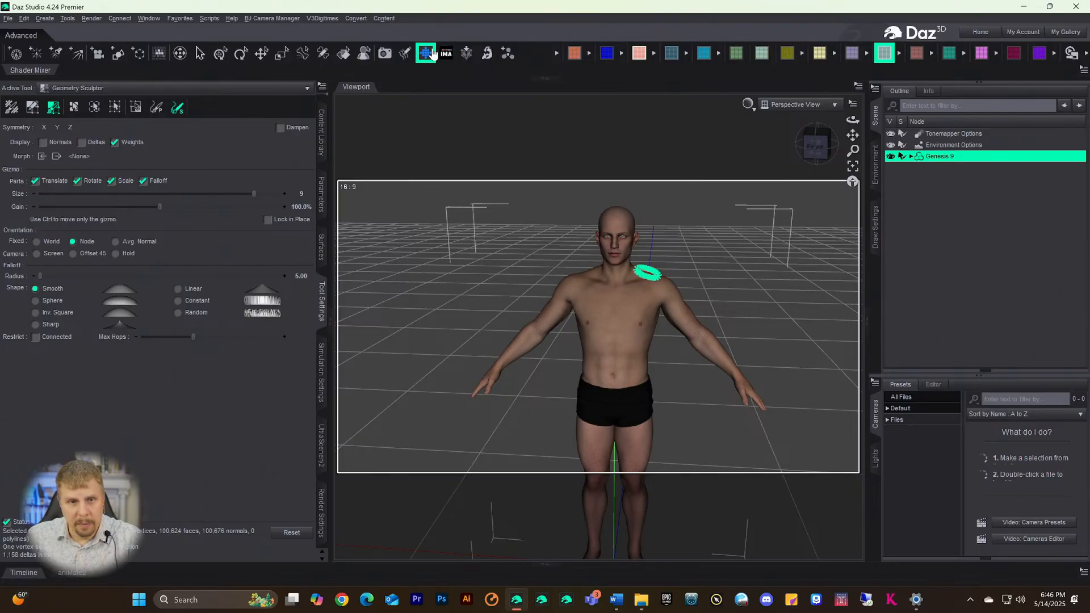
- After a test render, set Progressive Rendering max samples to 25000, max time to 259200, and rendering quality off
click(385, 53)
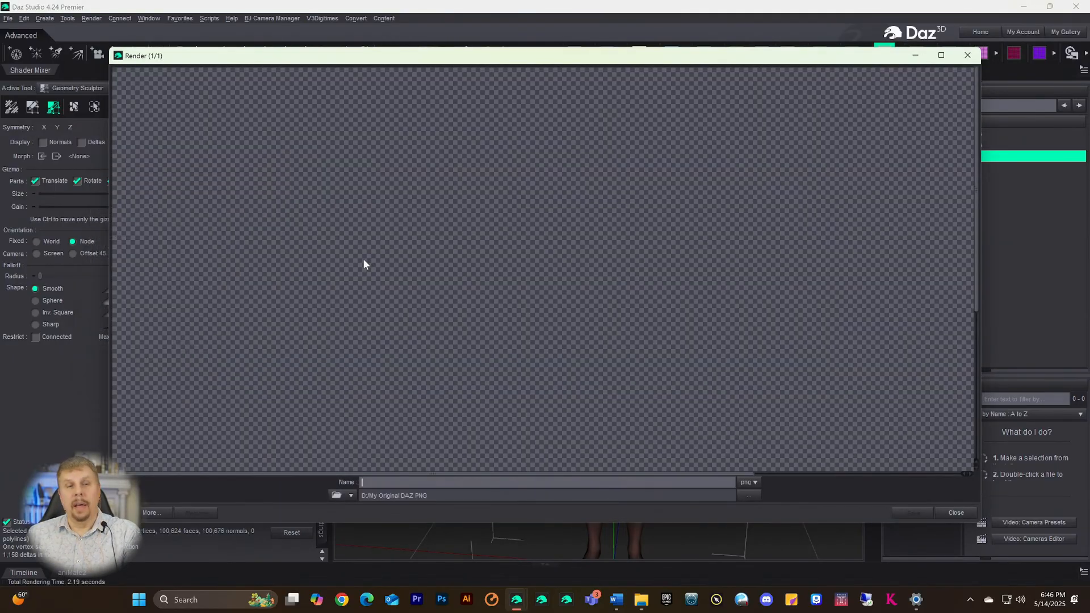
click(967, 55)
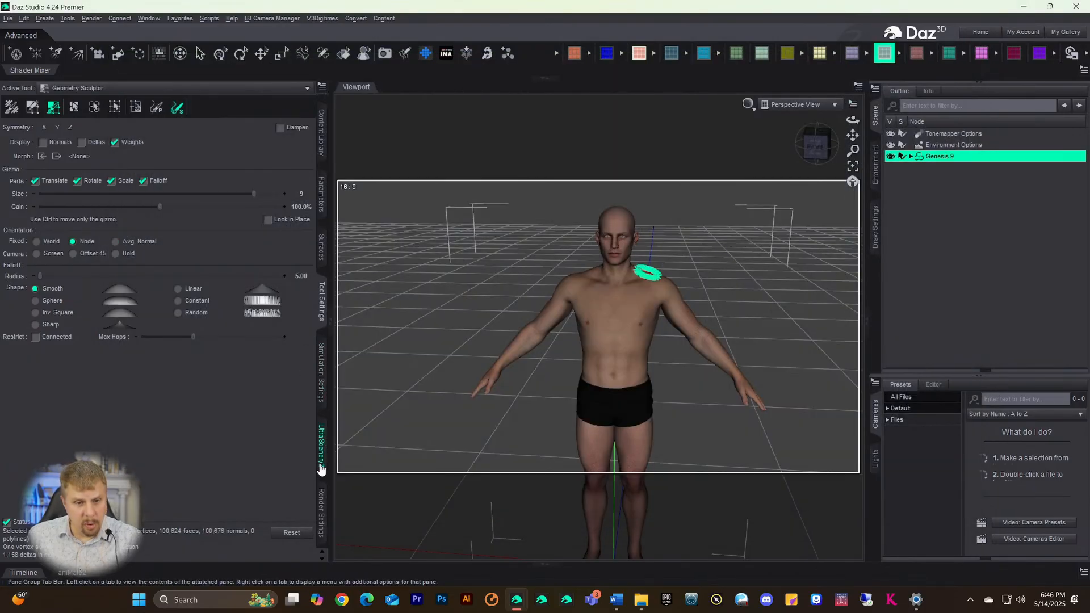
click(322, 522)
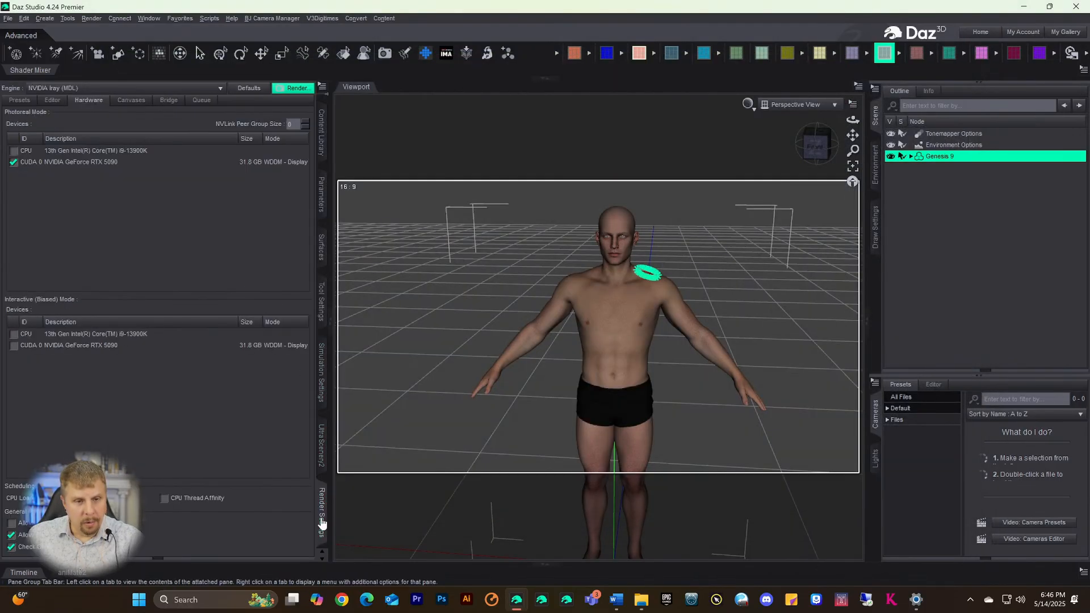
click(53, 104)
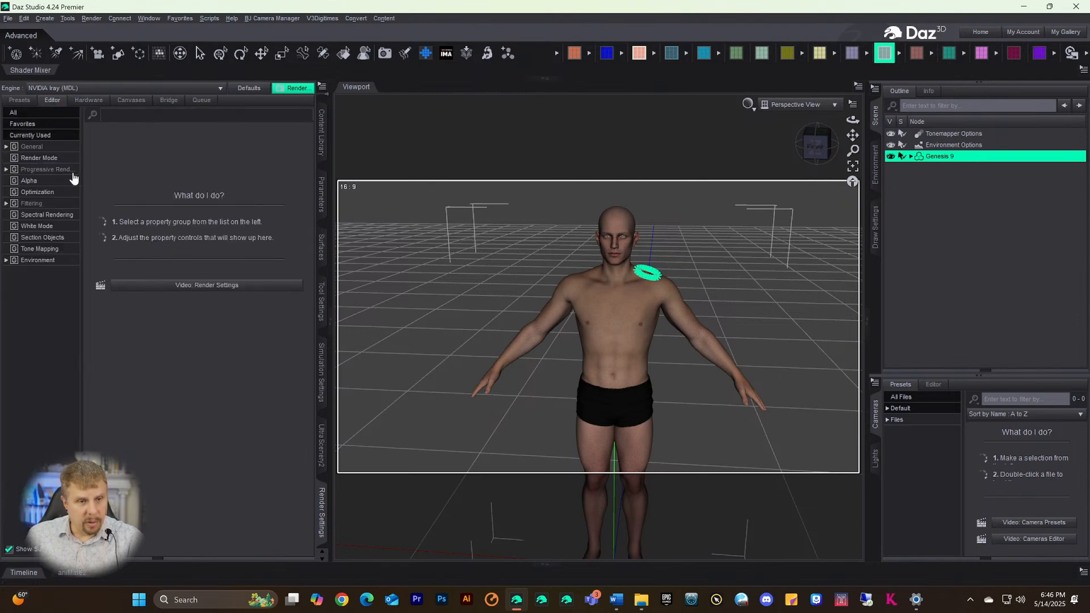
click(34, 148)
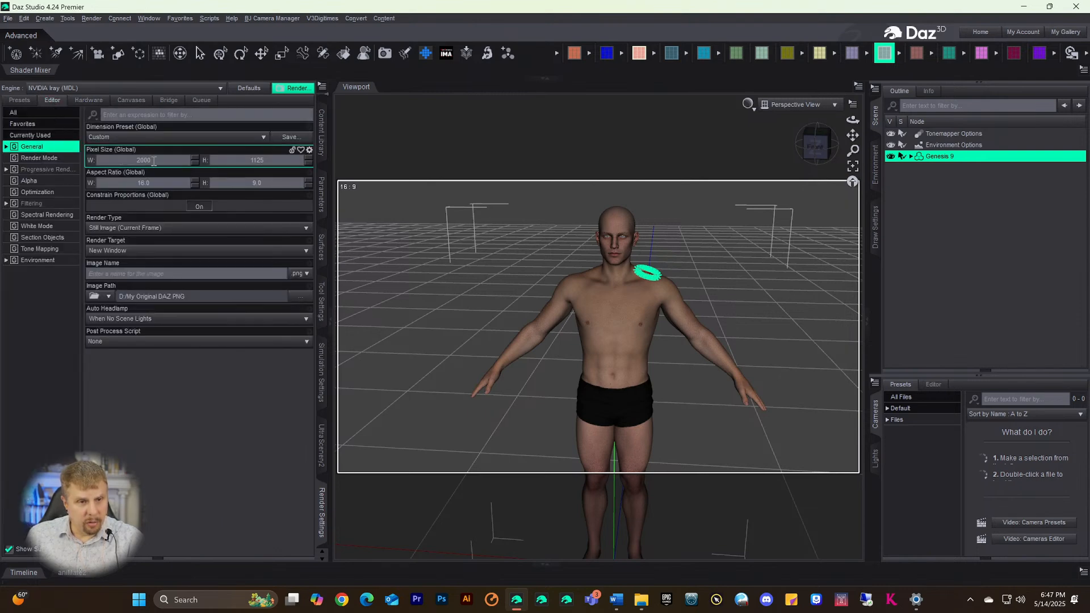
click(43, 169)
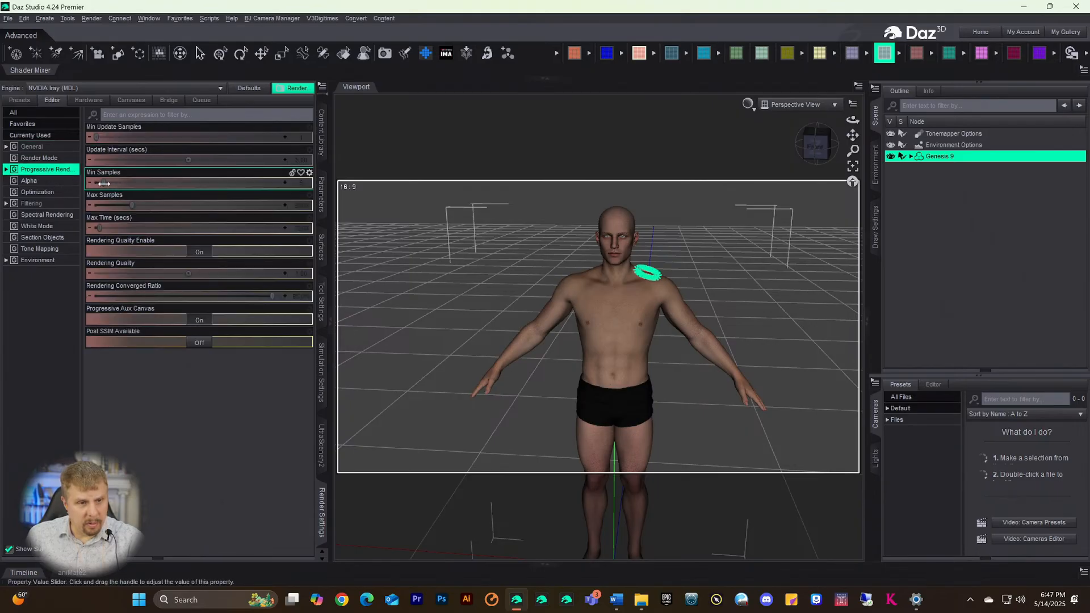
drag(130, 206, 335, 210)
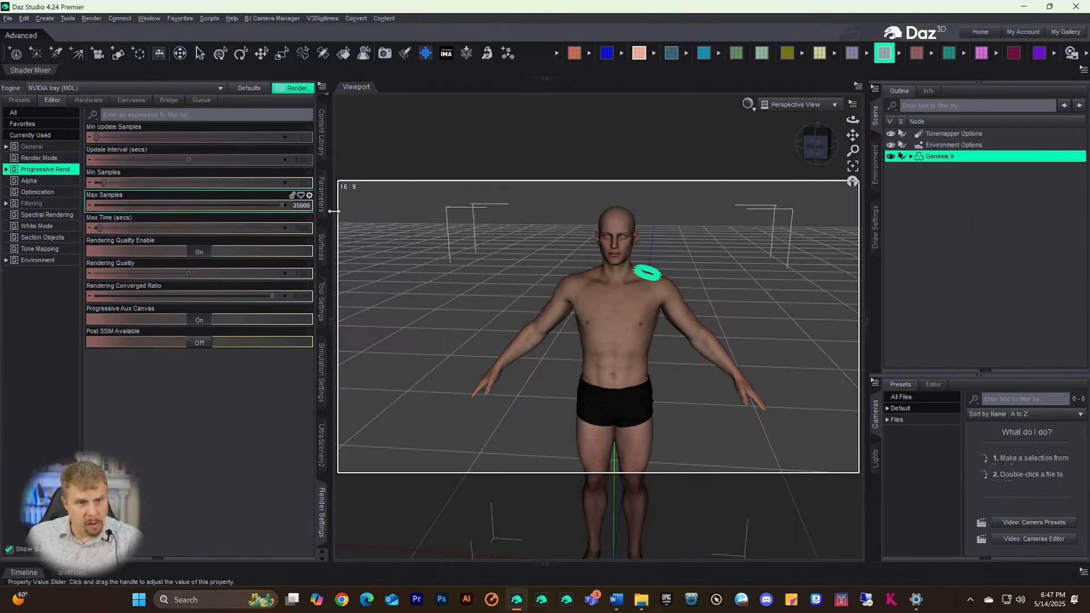
drag(100, 228, 420, 222)
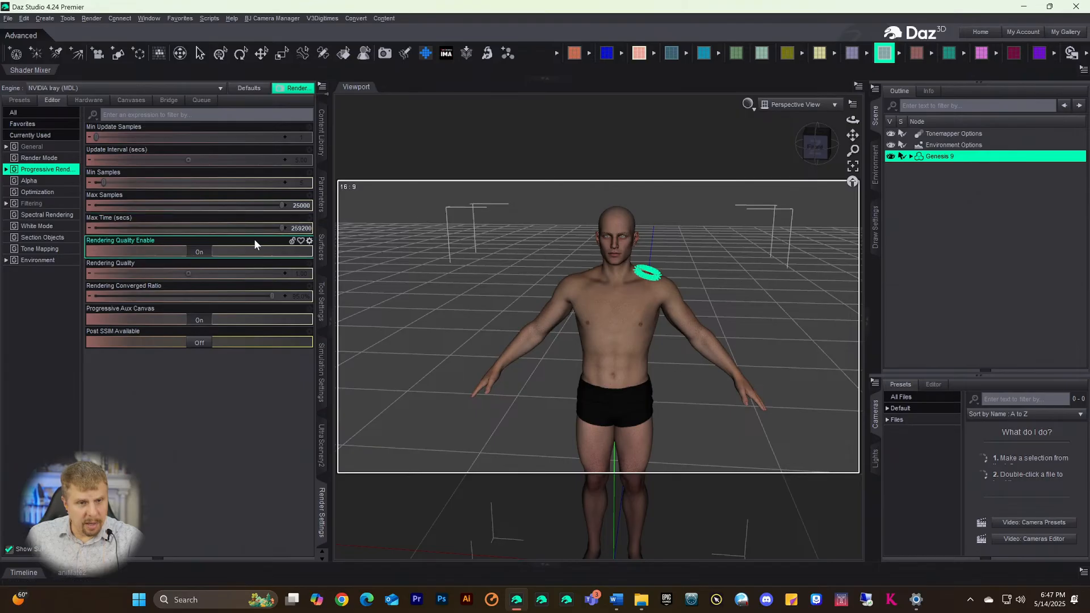
click(199, 252)
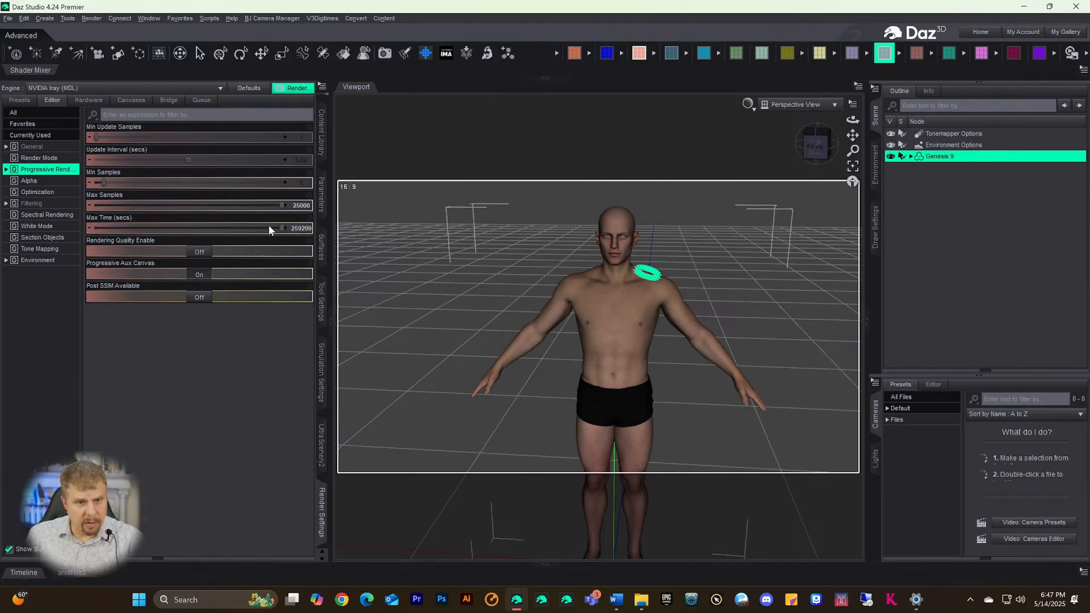
- Enable the CPU as a photoreal render device and render with both CPU and GPU
click(384, 52)
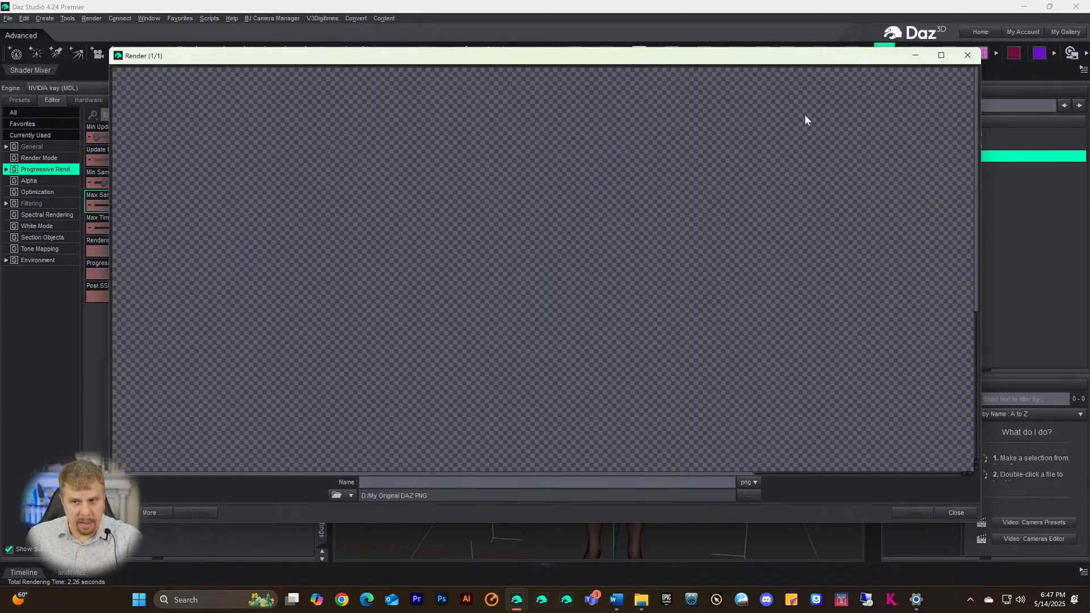
click(967, 55)
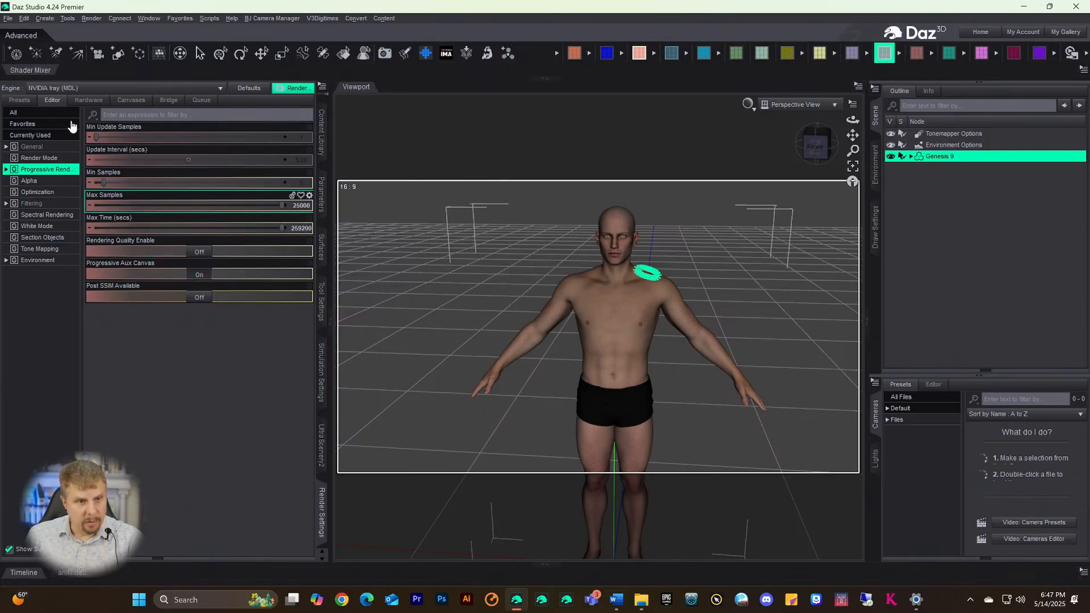
click(88, 100)
click(23, 150)
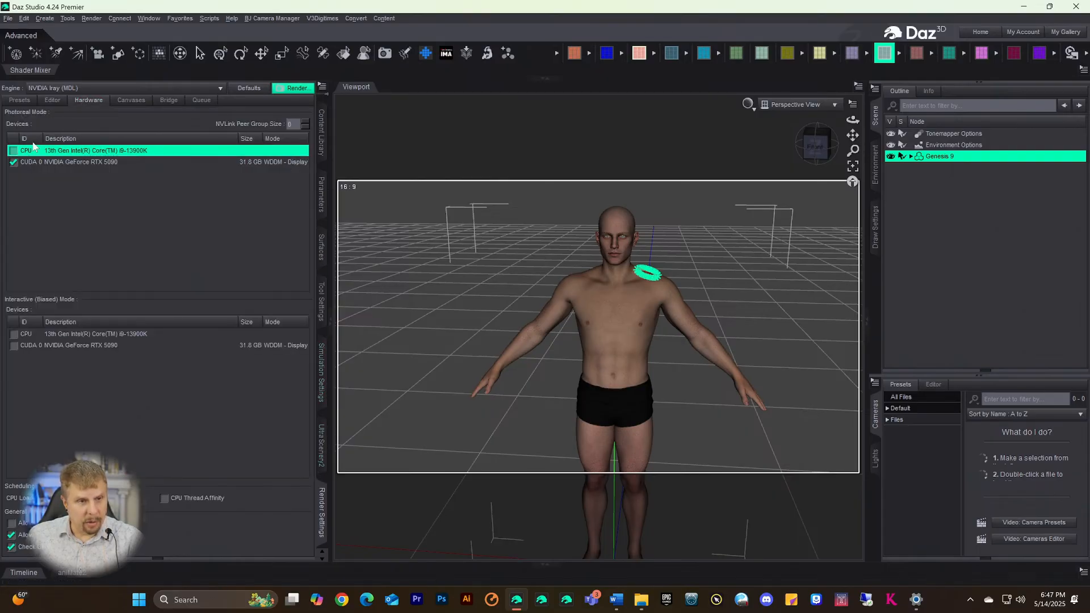
click(13, 150)
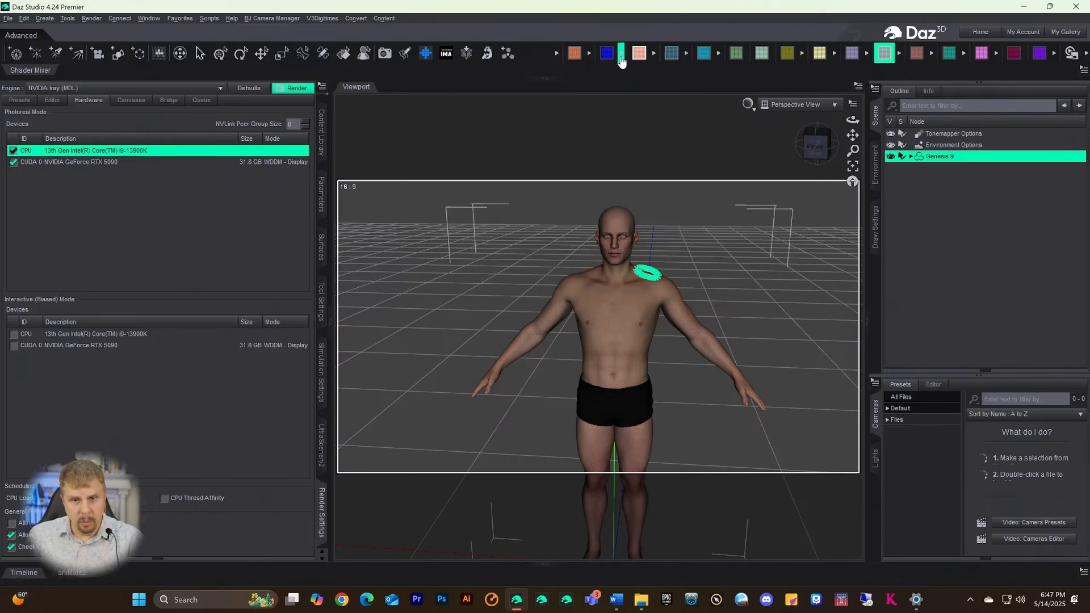
click(386, 53)
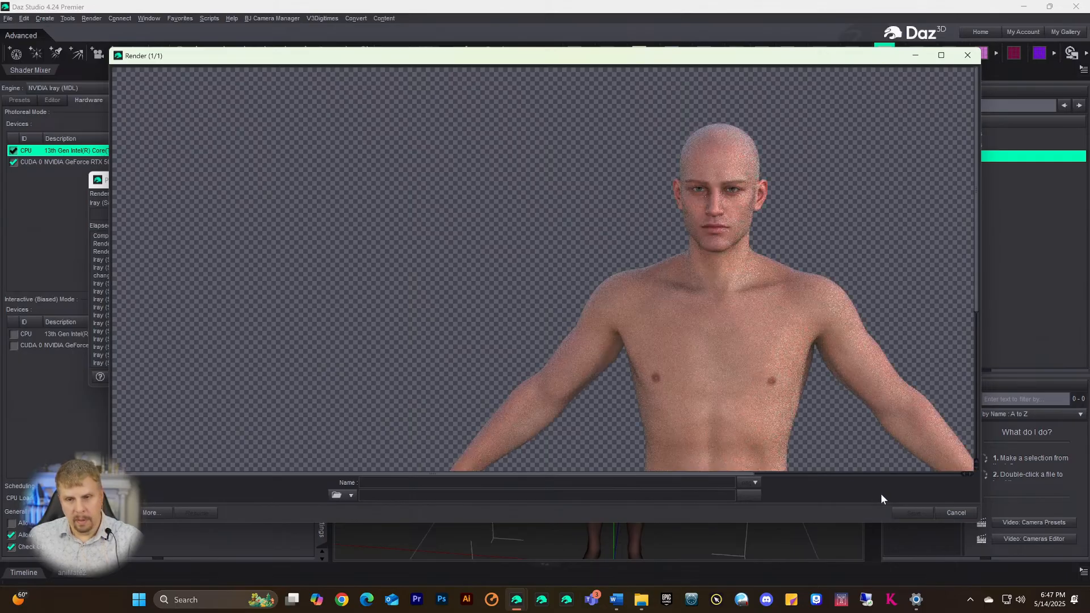
- Enlarge the render window and review the render progress log
drag(977, 522, 1078, 585)
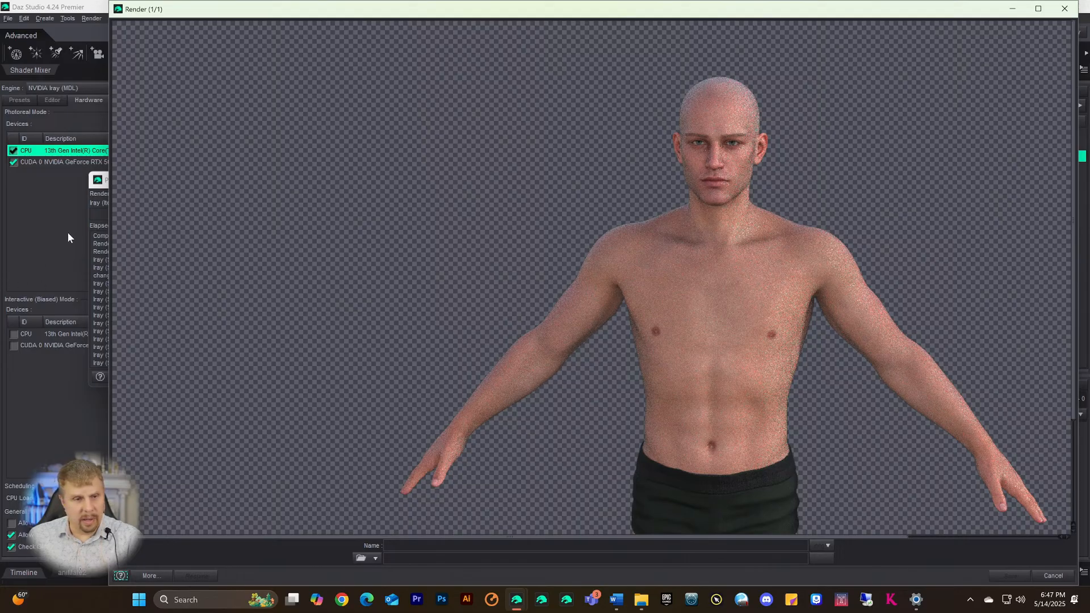
click(102, 186)
drag(121, 185, 60, 175)
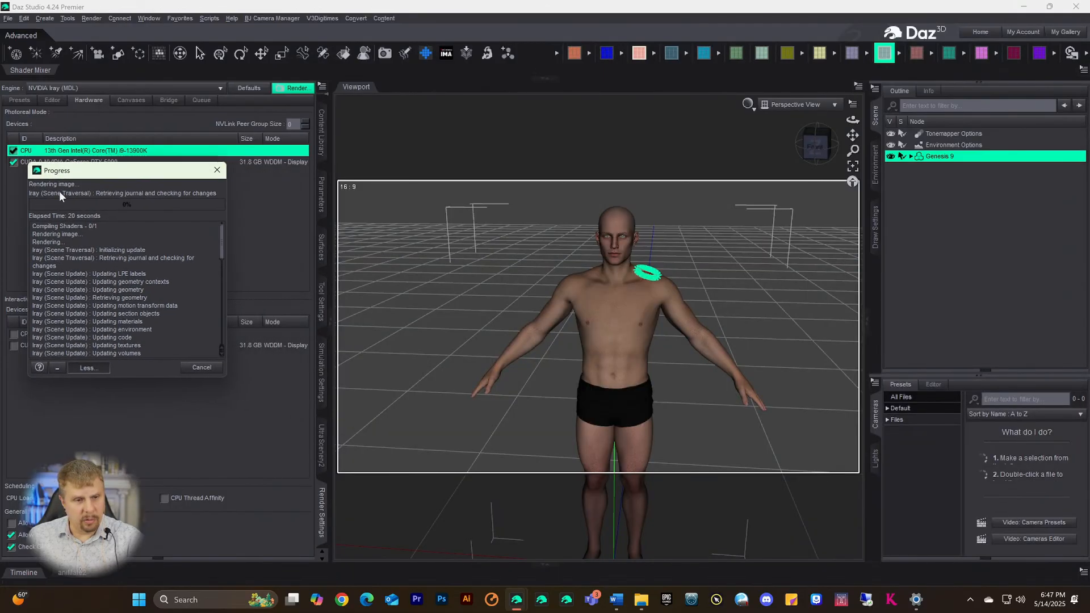
scroll(125, 300, down, 2)
scroll(126, 304, down, 10)
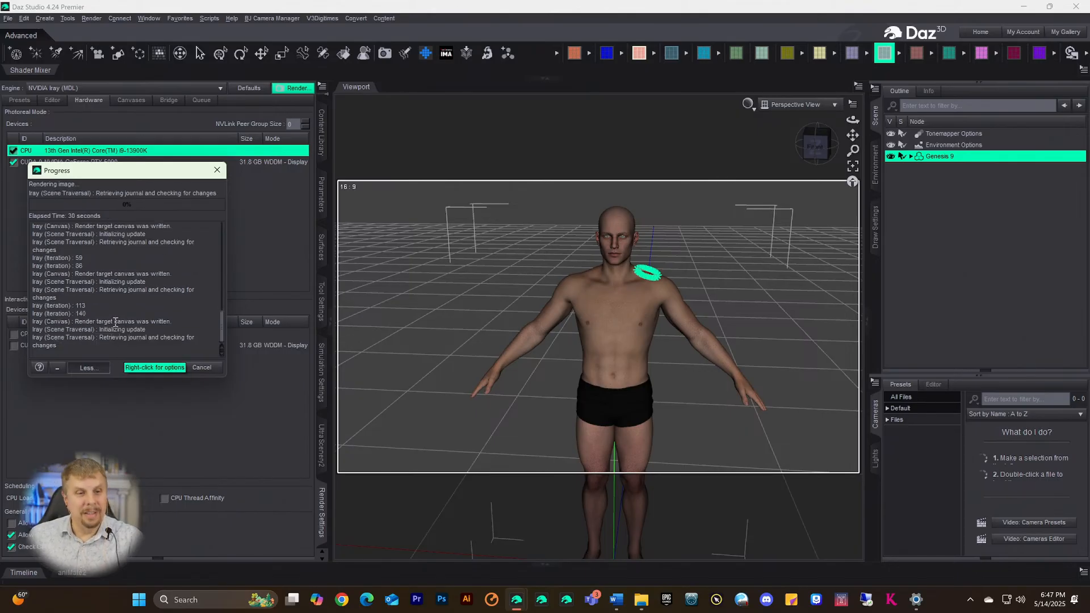
- Cancel the running test render and close the rendered image window
click(516, 600)
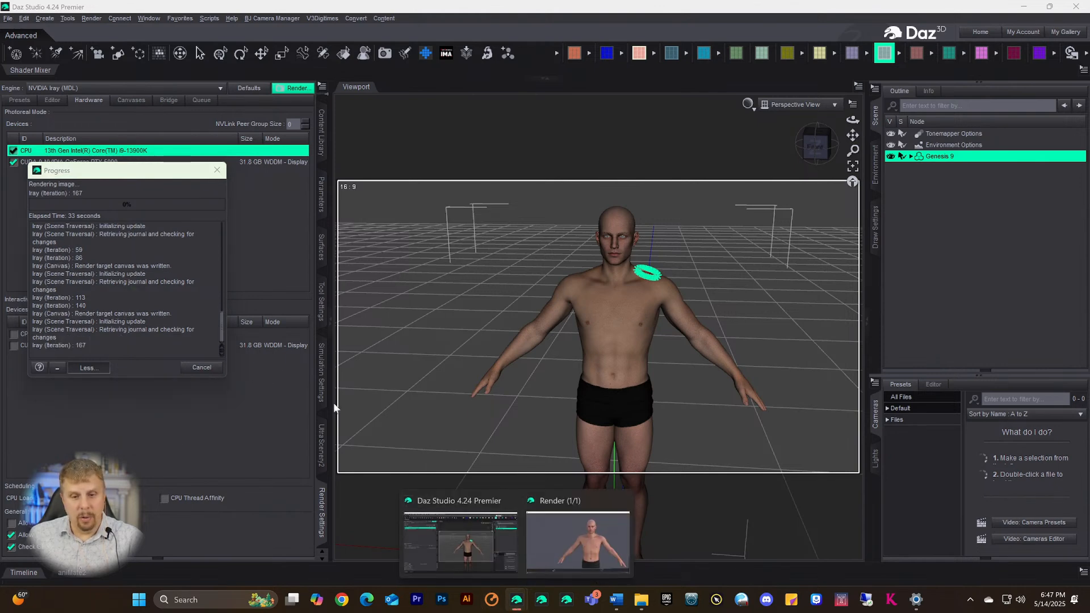
click(201, 368)
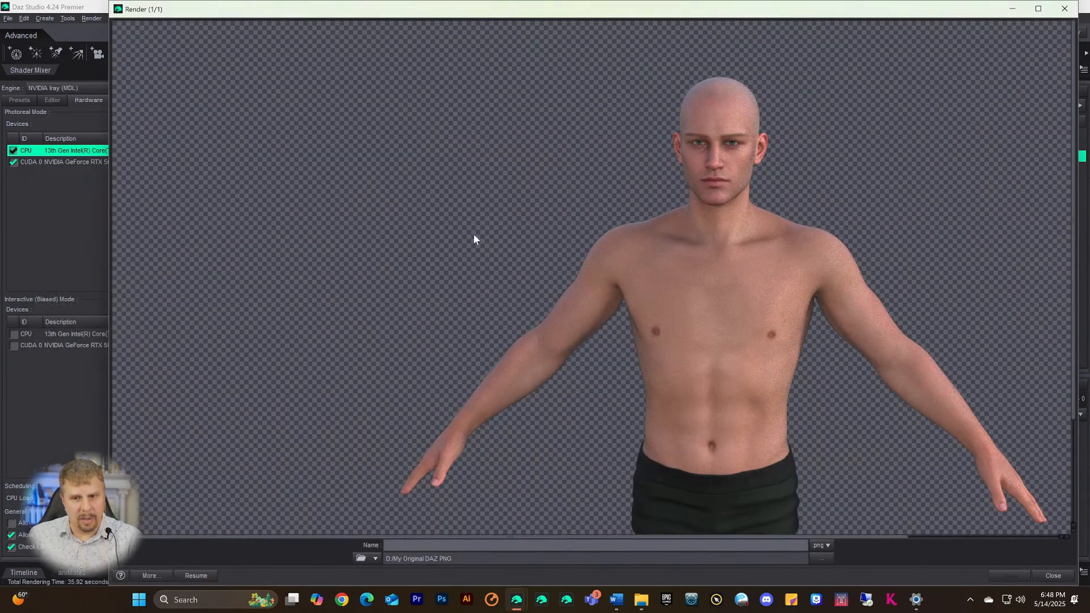
drag(949, 15, 997, 14)
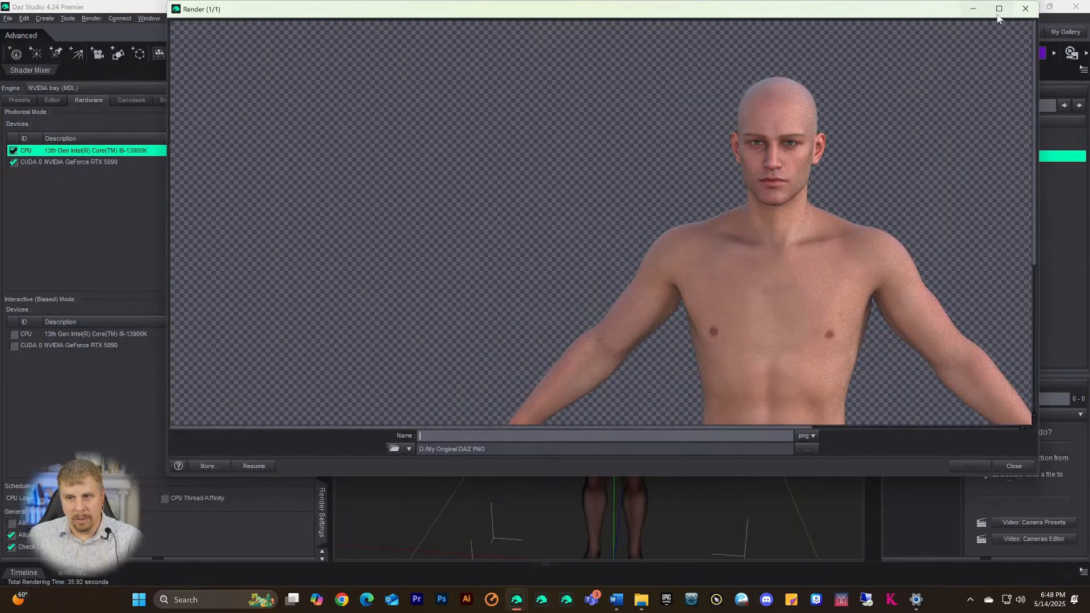
click(1023, 11)
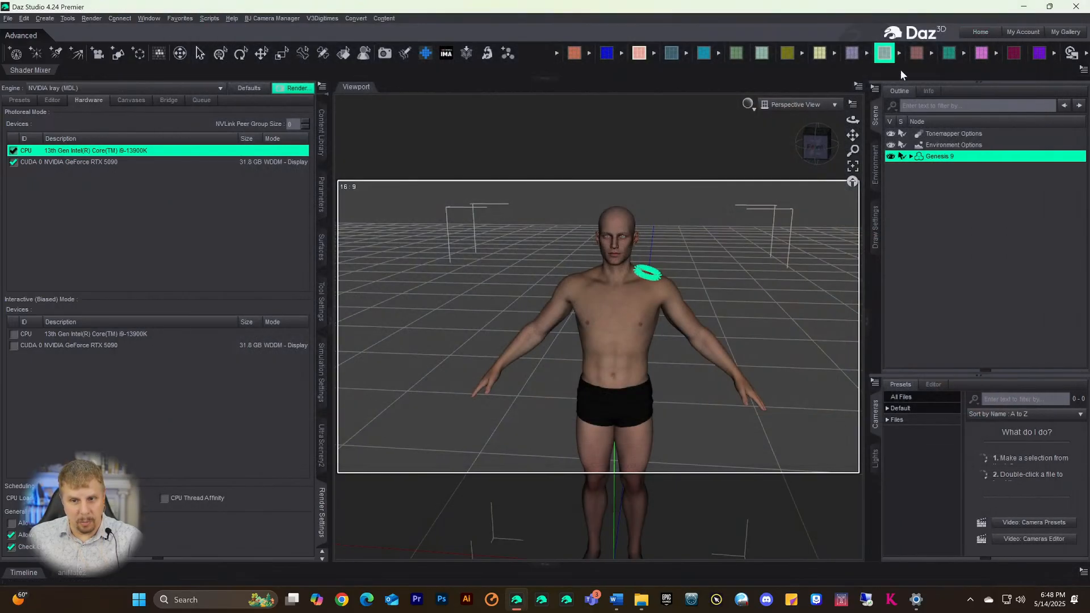
- Switch the viewport draw style to NVIDIA Iray and apply the Vaughn shape from Shapes9
click(753, 104)
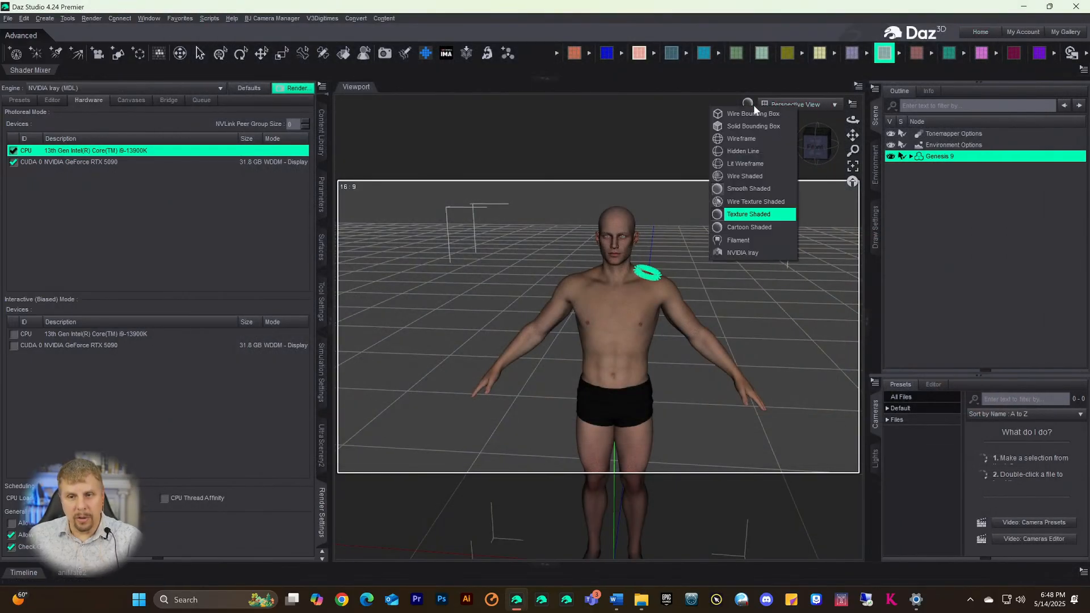
click(725, 253)
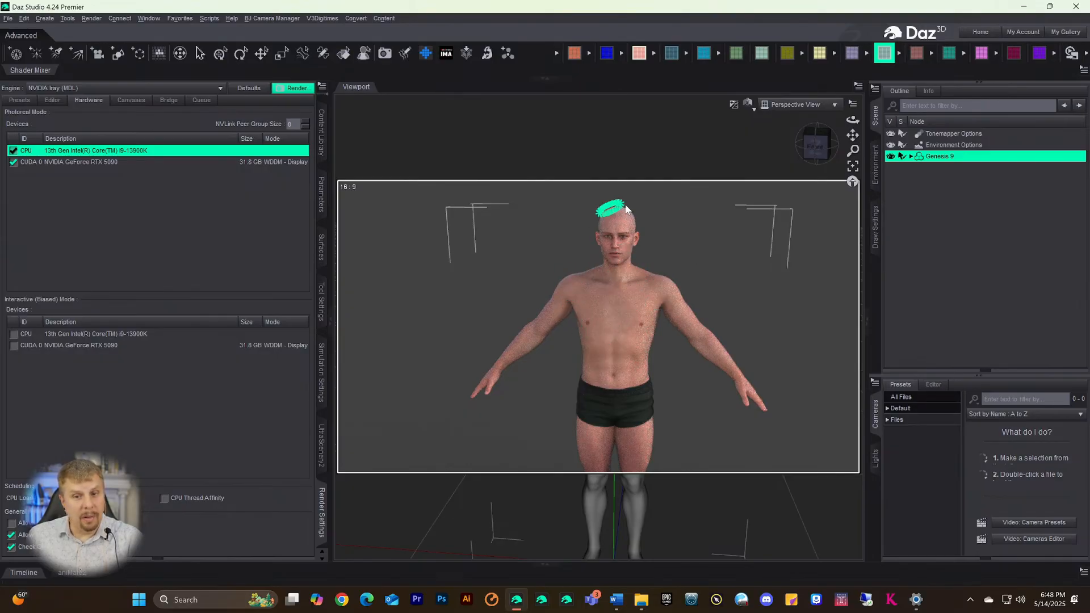
click(672, 54)
click(308, 260)
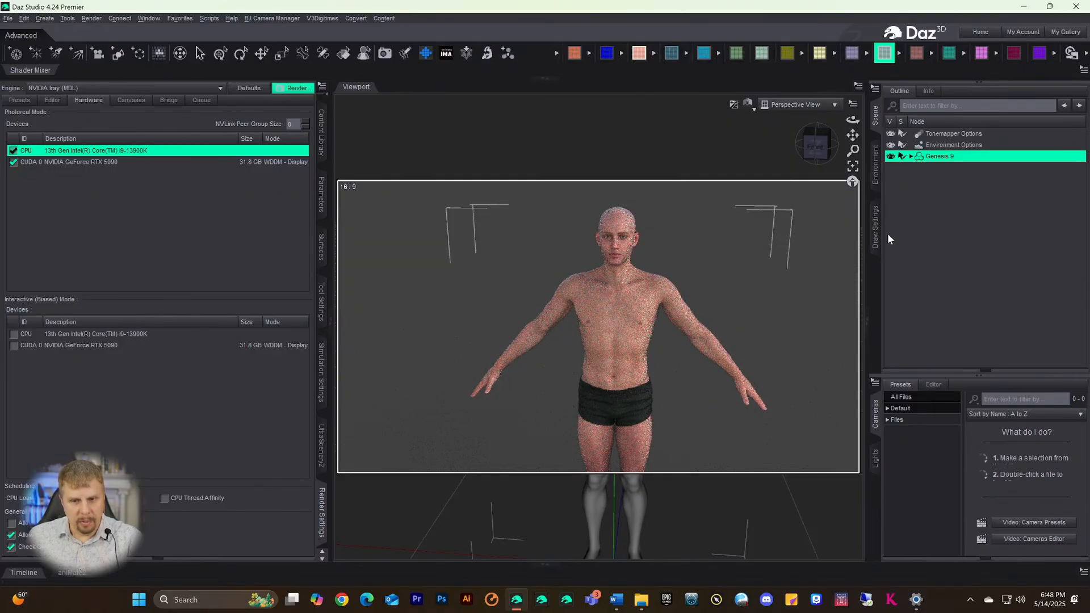
- Check the Vaughn-shaped figure from the left, front and a three-quarter front-left angle
click(816, 162)
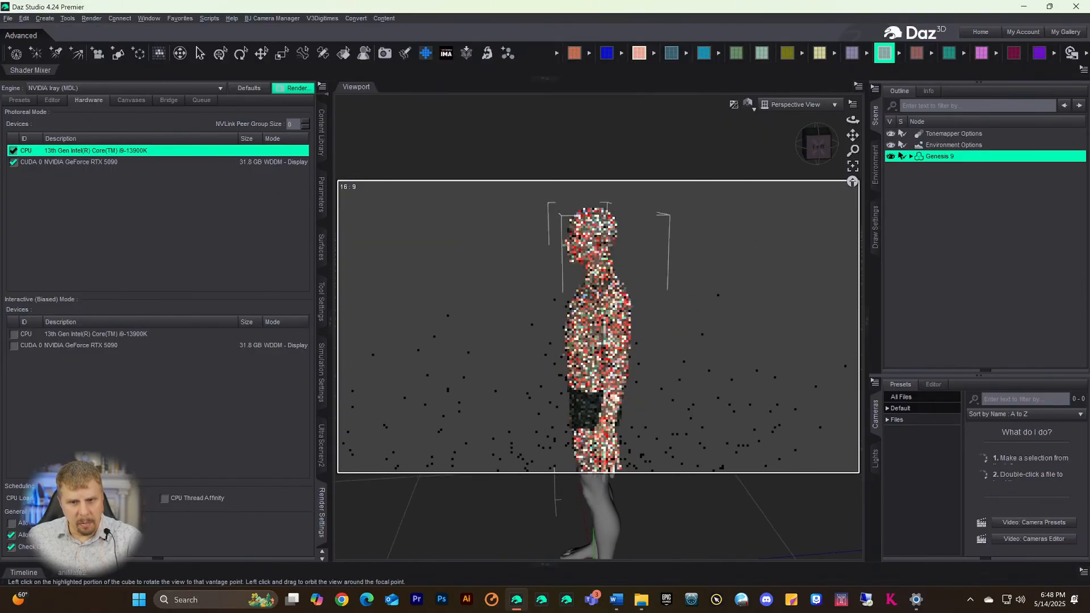
click(816, 164)
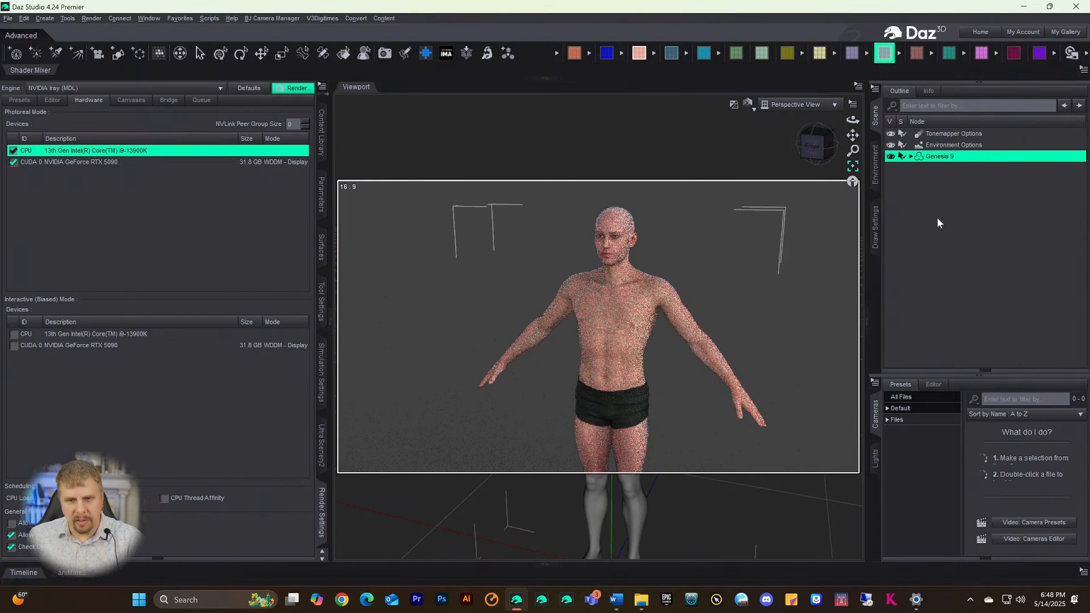
click(812, 150)
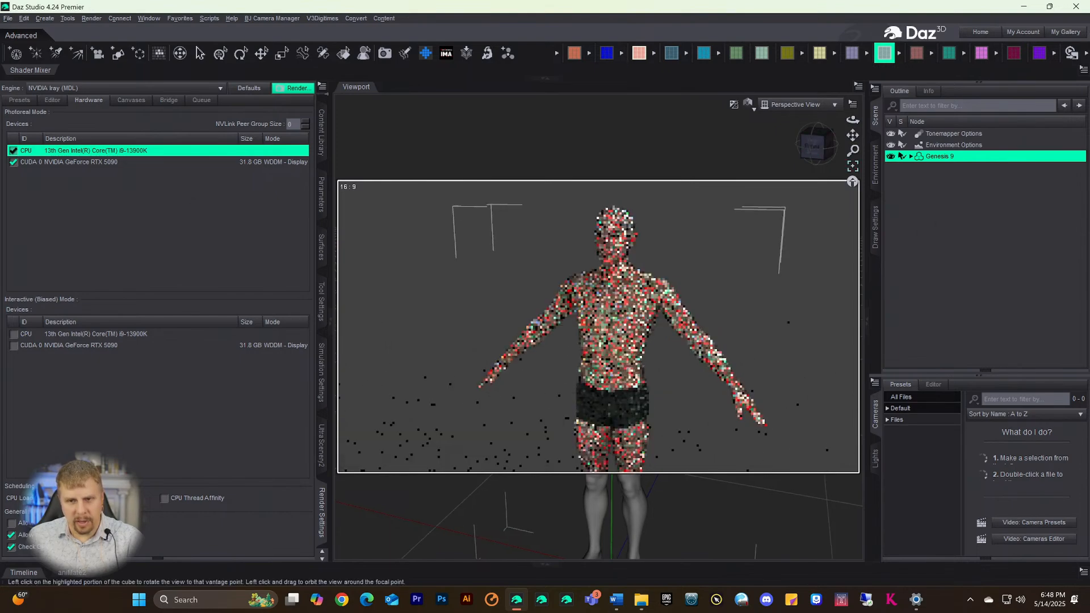
click(804, 158)
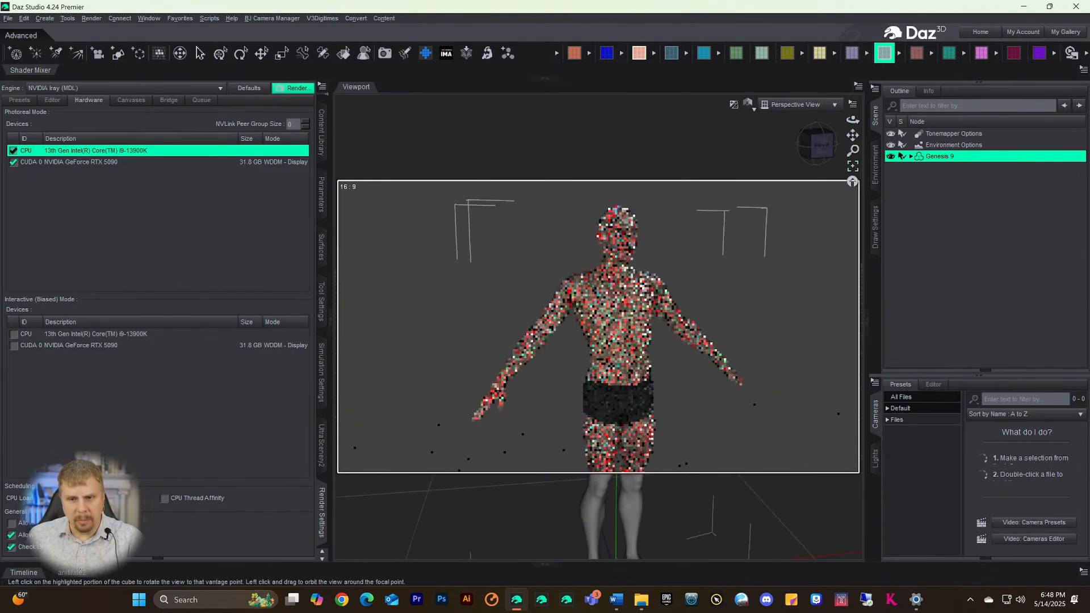
drag(803, 158, 823, 148)
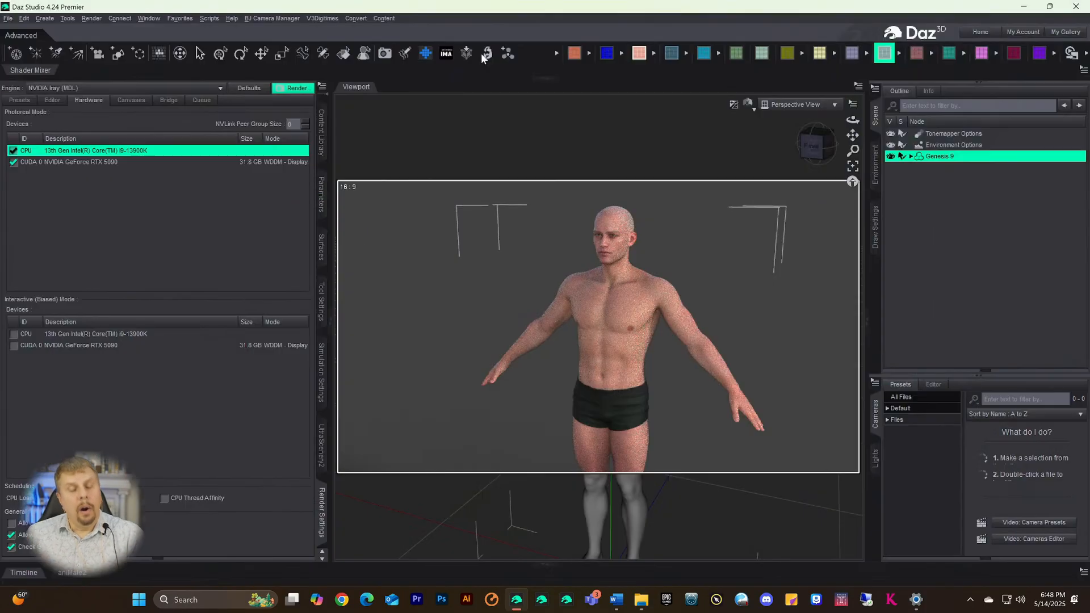
- Snap the view to Front and apply the Darvig body shape from the Shapes9 presets
drag(816, 144, 880, 176)
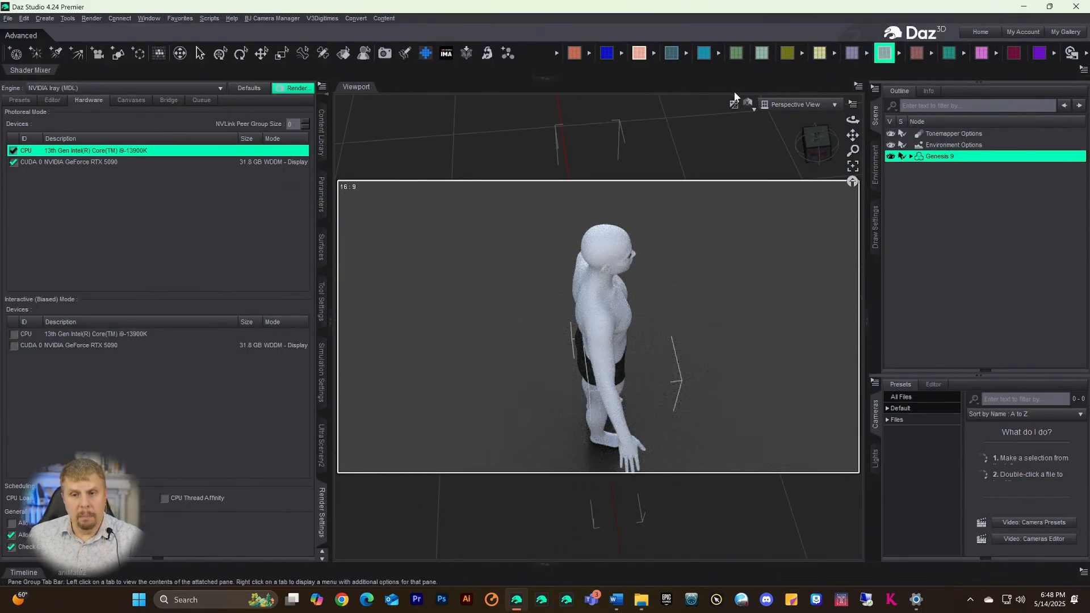
click(818, 147)
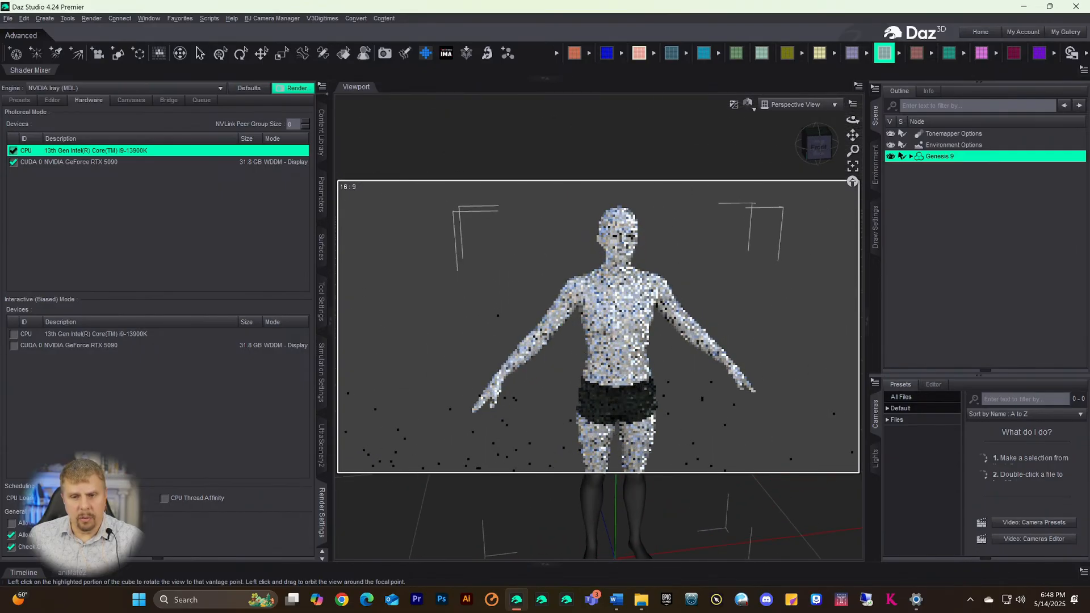
click(671, 53)
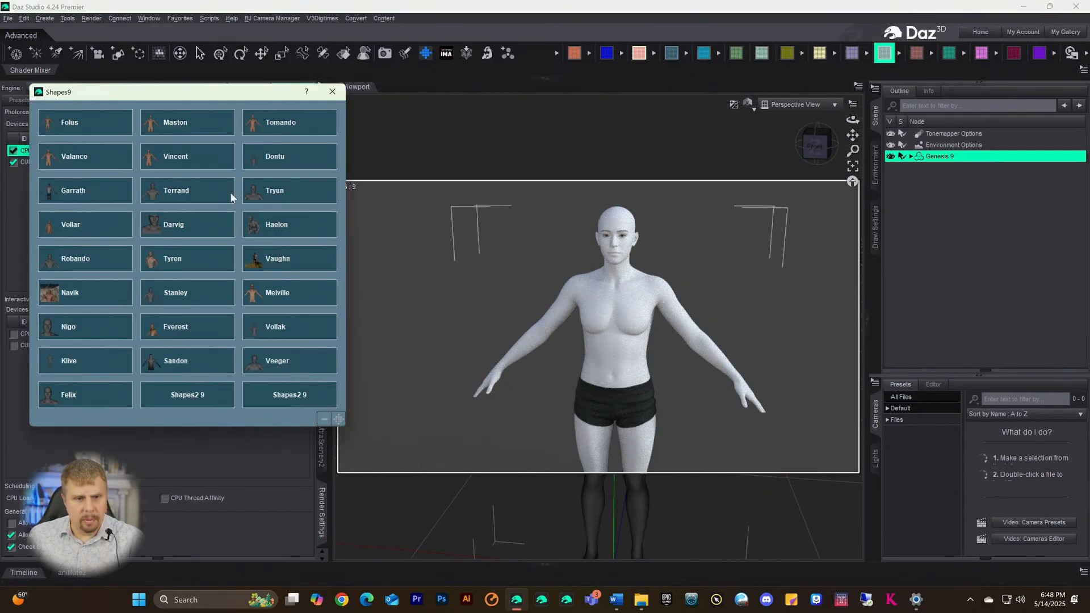
click(216, 225)
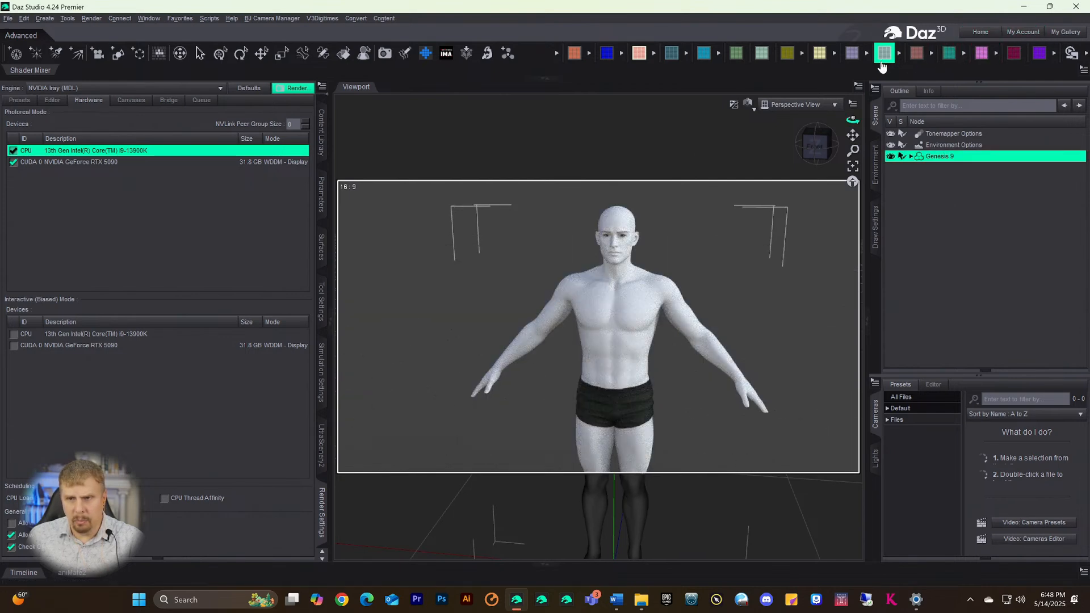
click(882, 56)
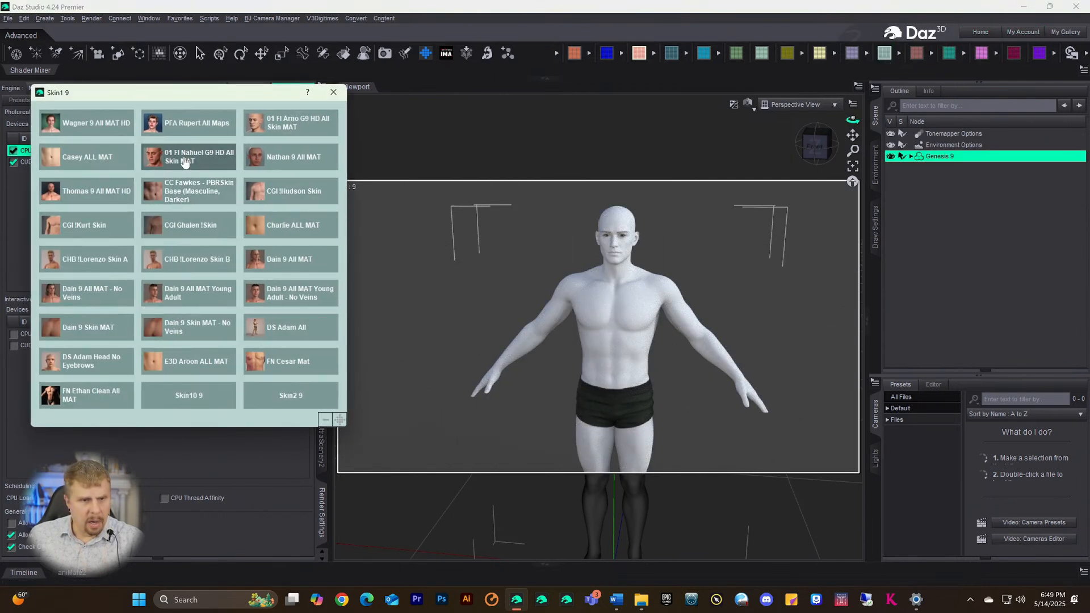
- Choose 01 FI Nahuel G9 HD All Skin MAT from the Skin1 9 presets
click(184, 159)
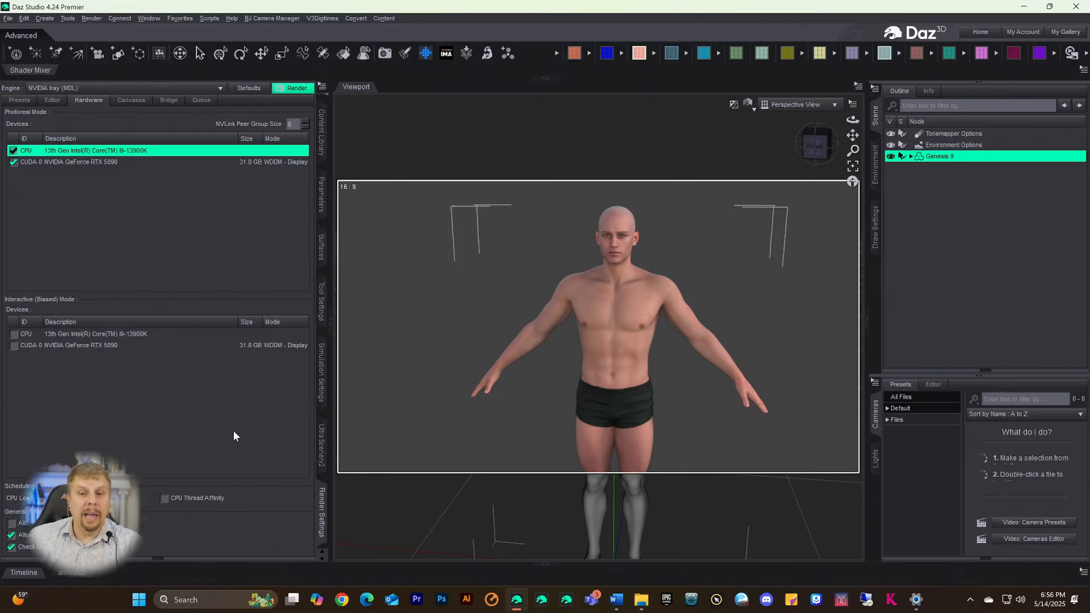
- Orbit the viewport slightly to preview the skinned Genesis 9 in live Iray
drag(813, 151, 817, 146)
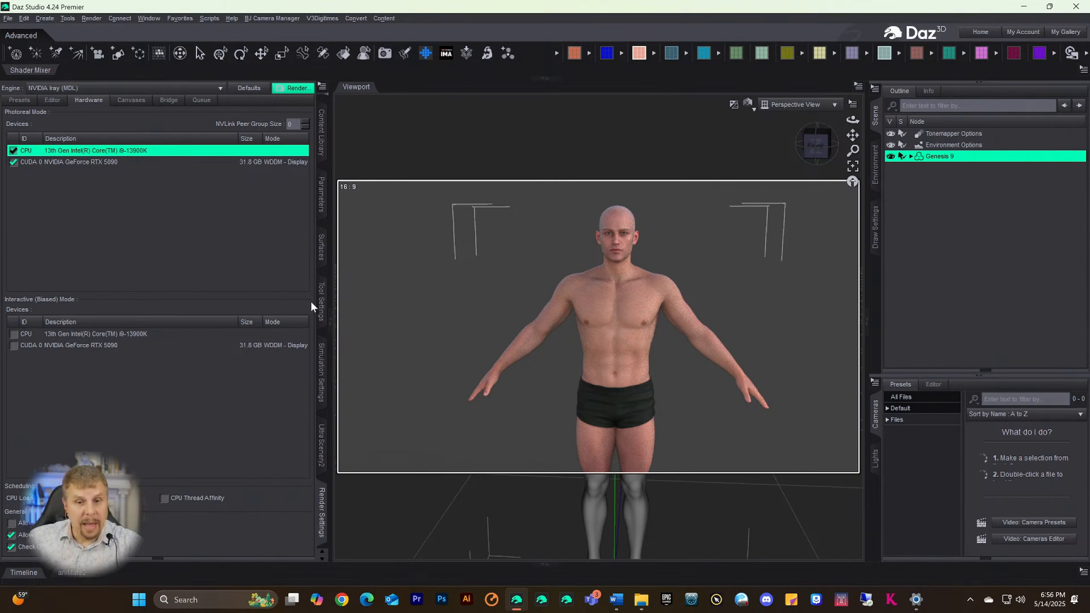
- Switch the library to installed Products, expand the Default category and widen the category list
click(322, 137)
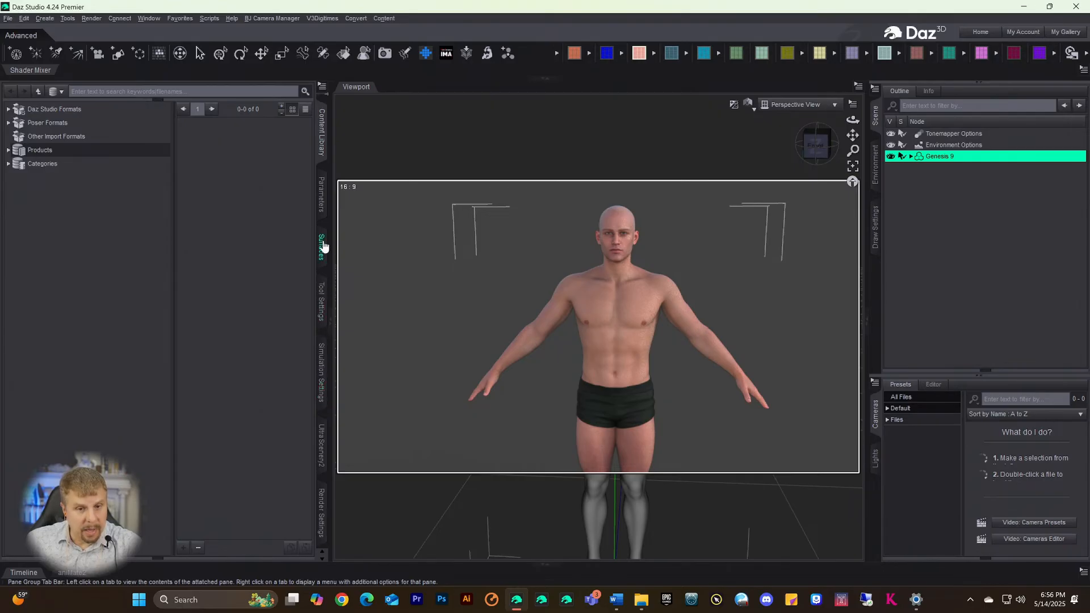
click(321, 129)
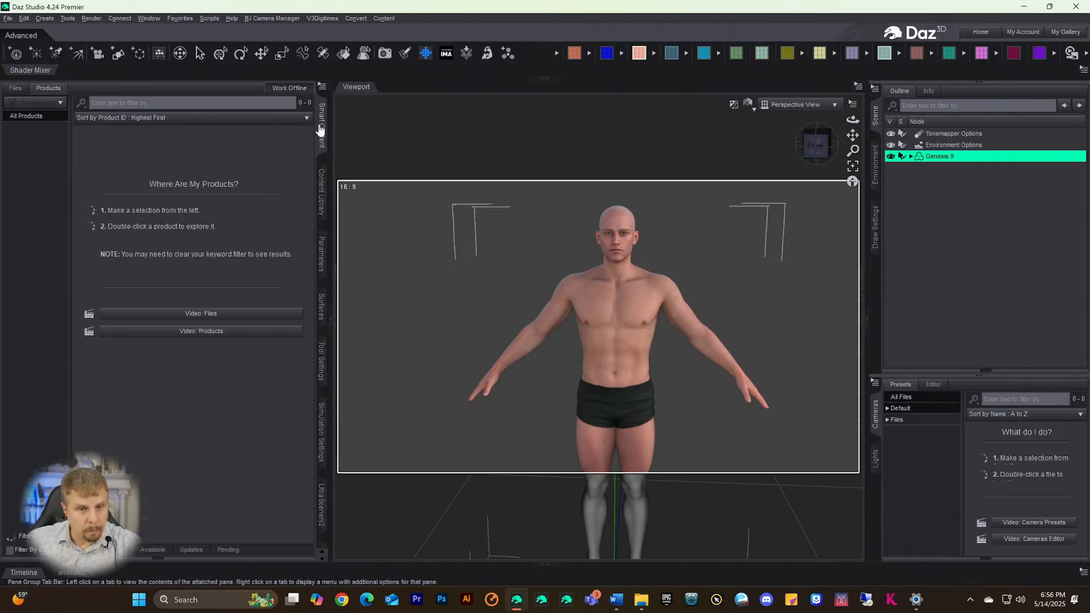
click(15, 116)
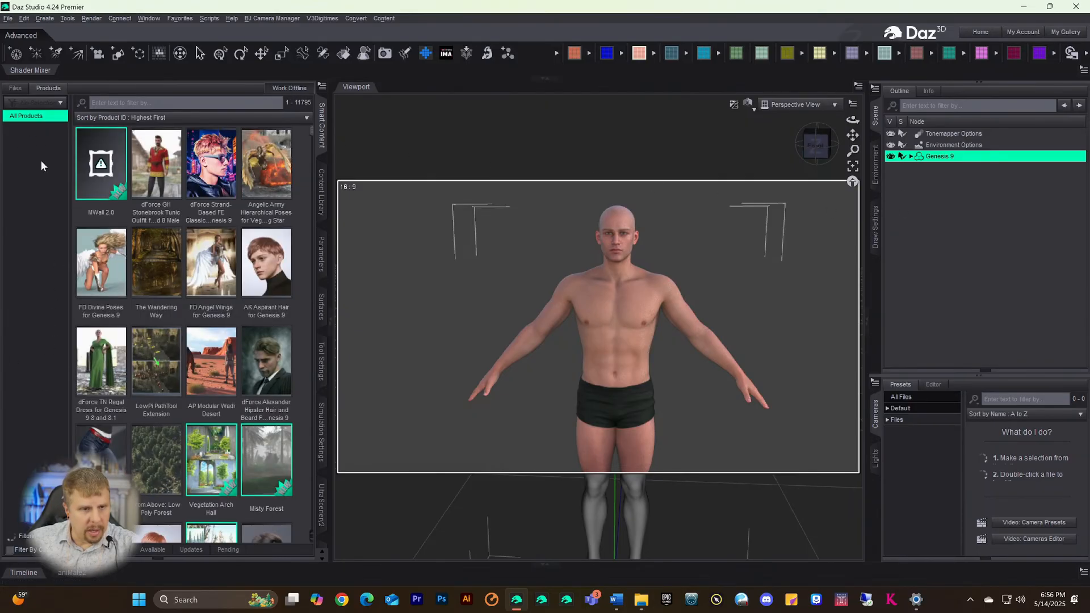
click(21, 152)
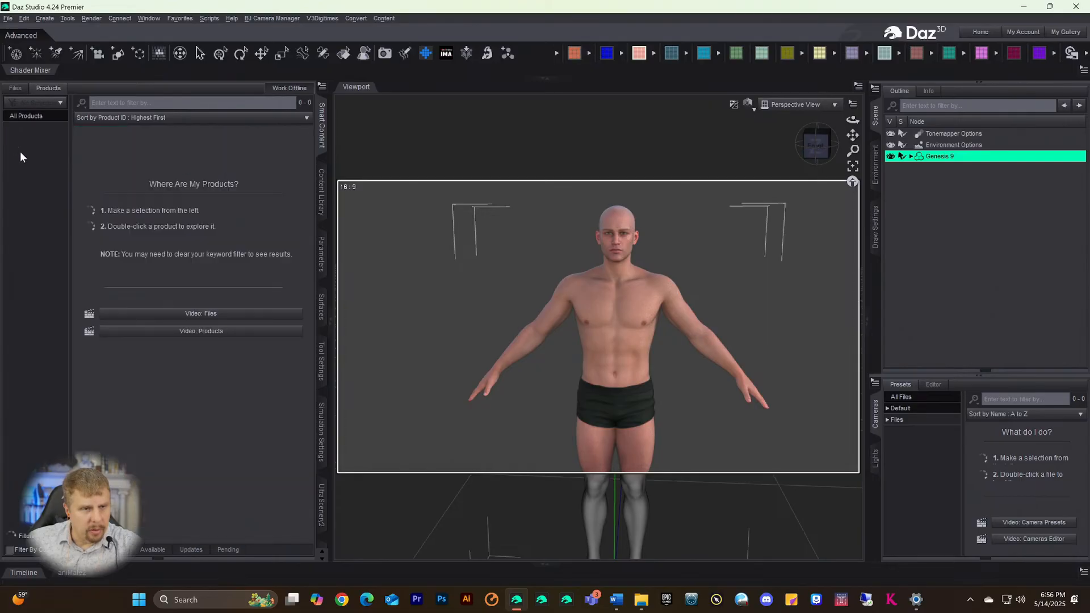
click(20, 117)
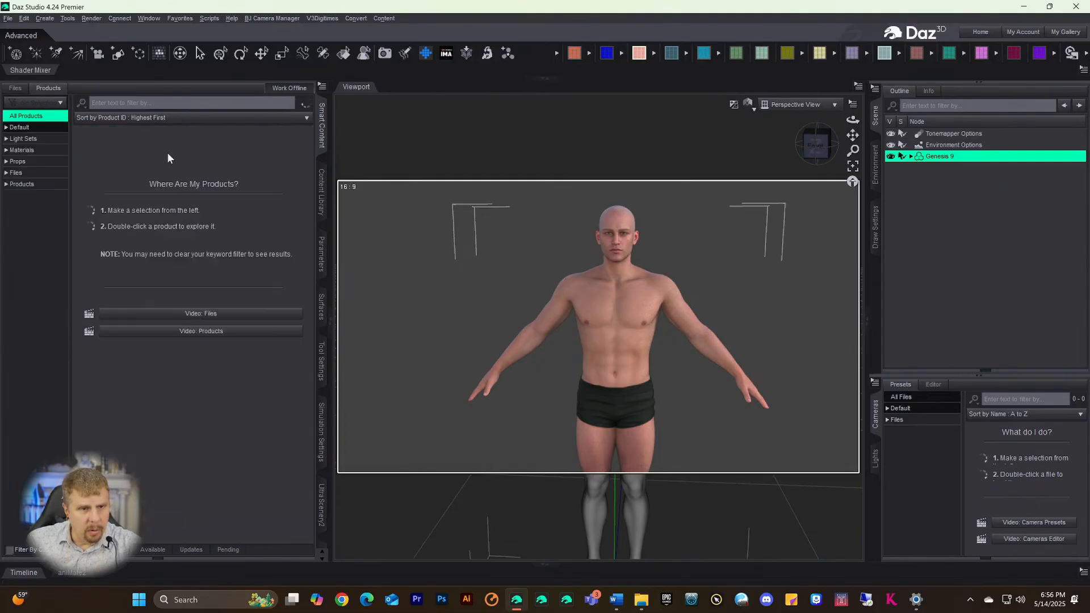
click(11, 128)
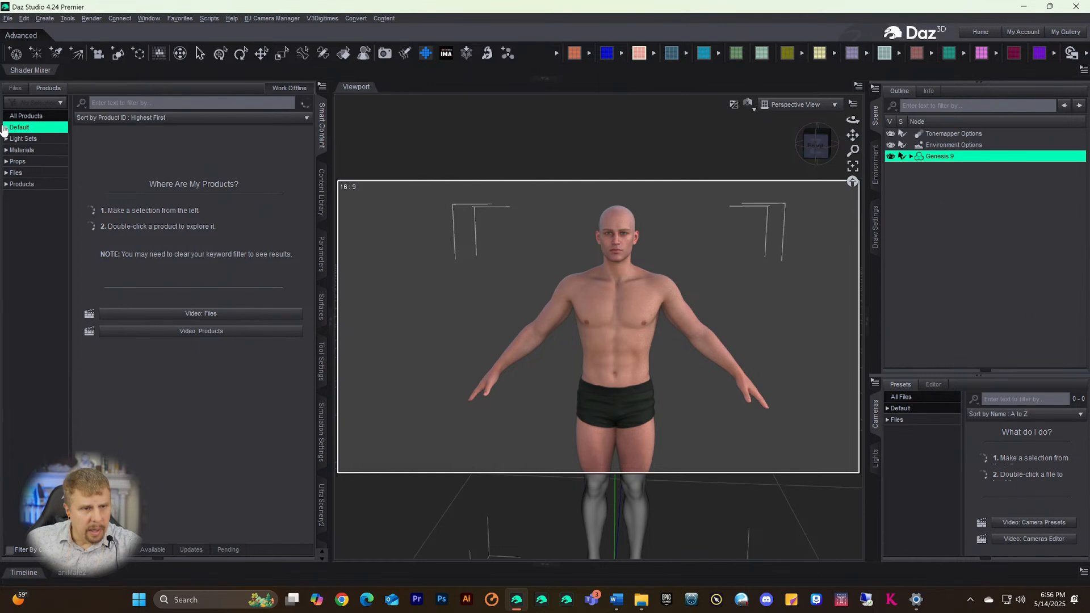
click(5, 128)
scroll(14, 417, down, 3)
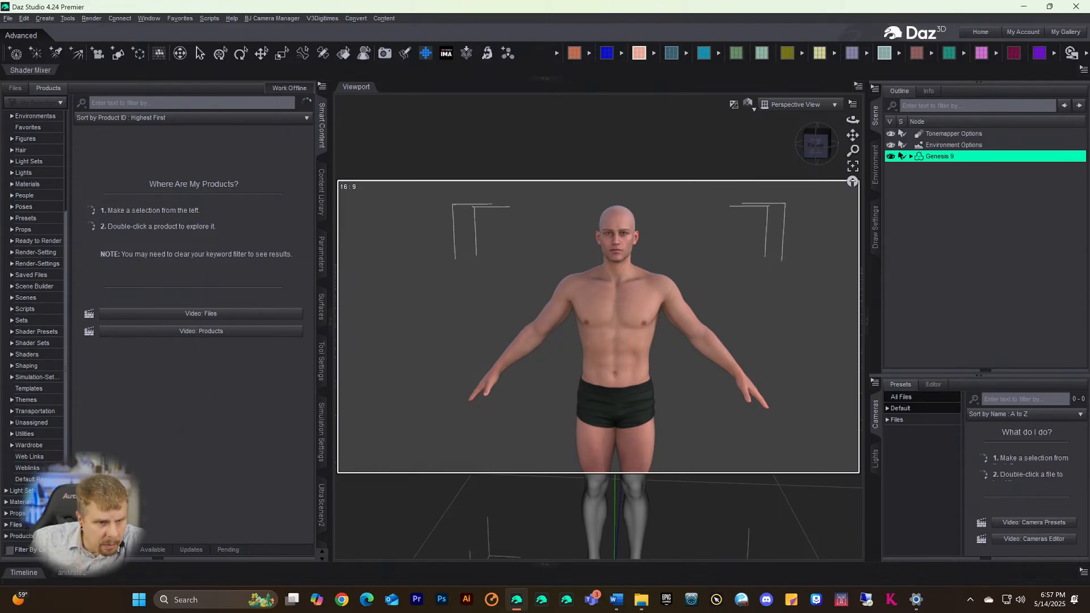
drag(68, 458, 117, 457)
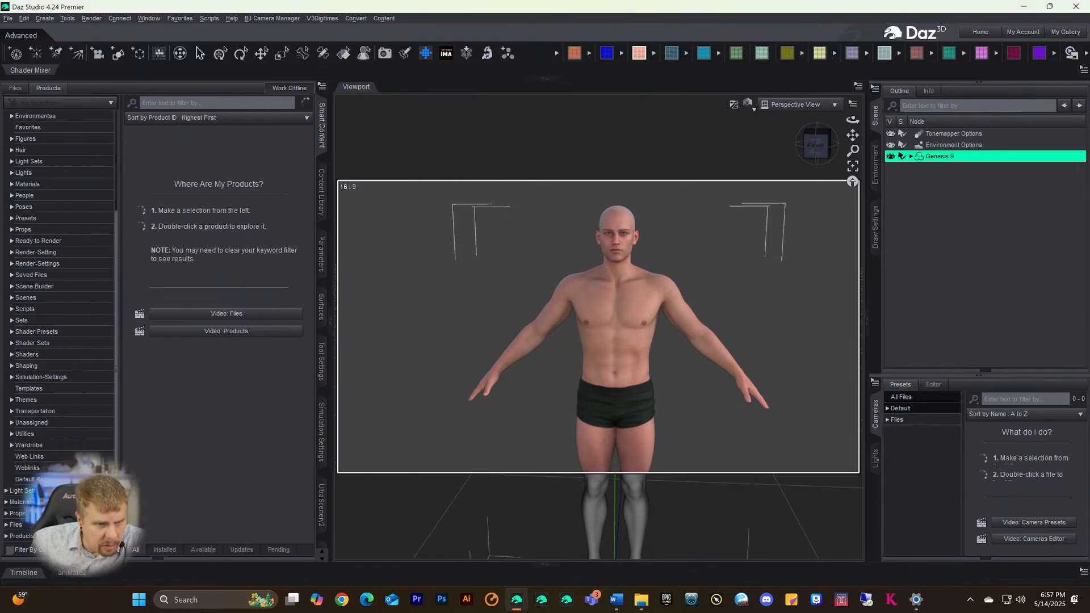
scroll(23, 512, up, 4)
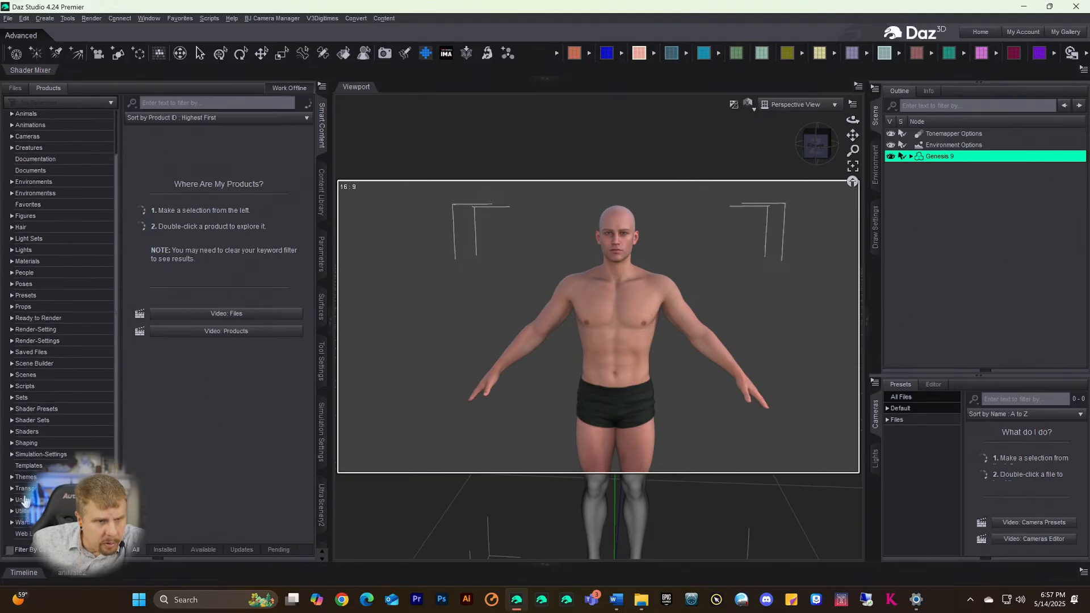
scroll(24, 497, down, 4)
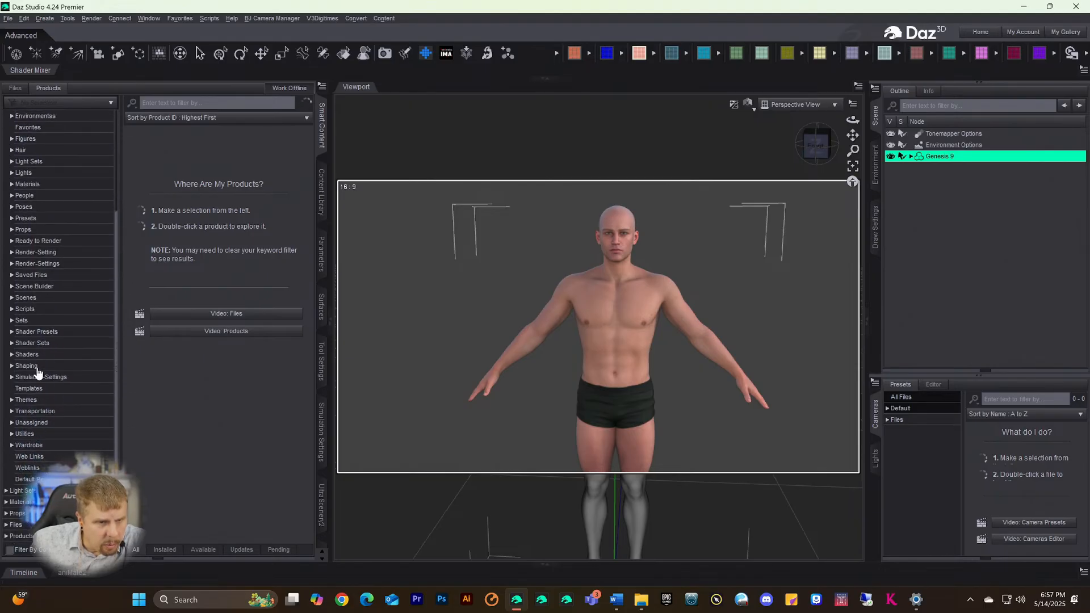
scroll(35, 285, up, 3)
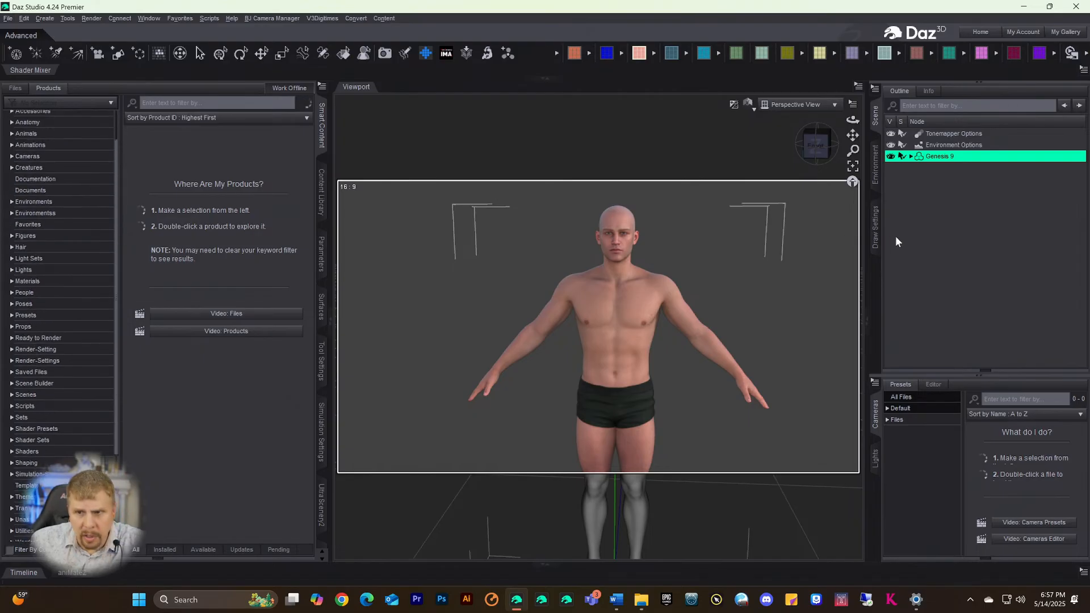
click(930, 146)
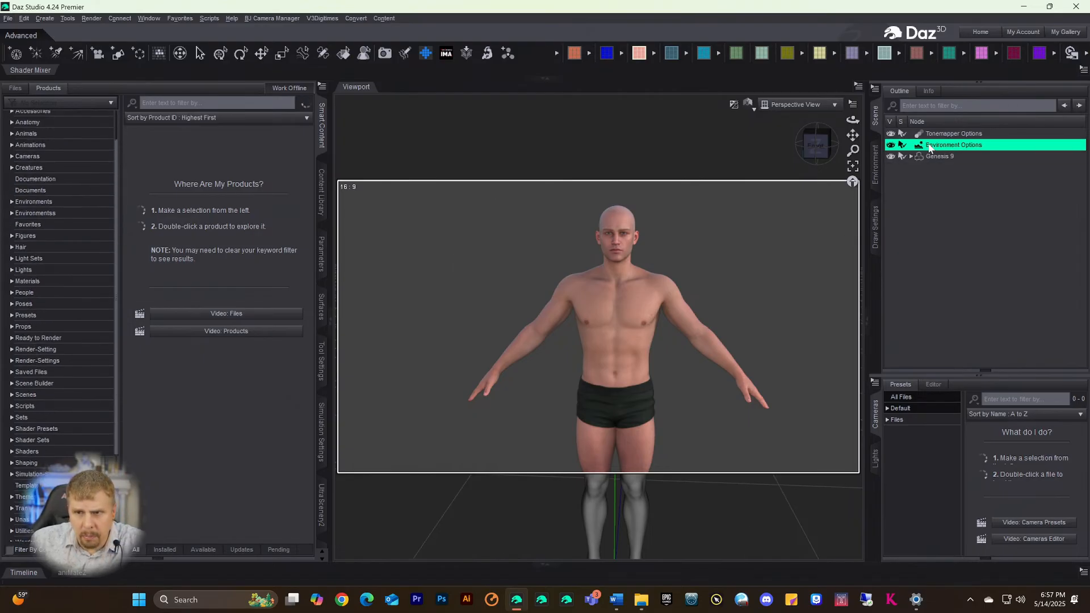
click(922, 154)
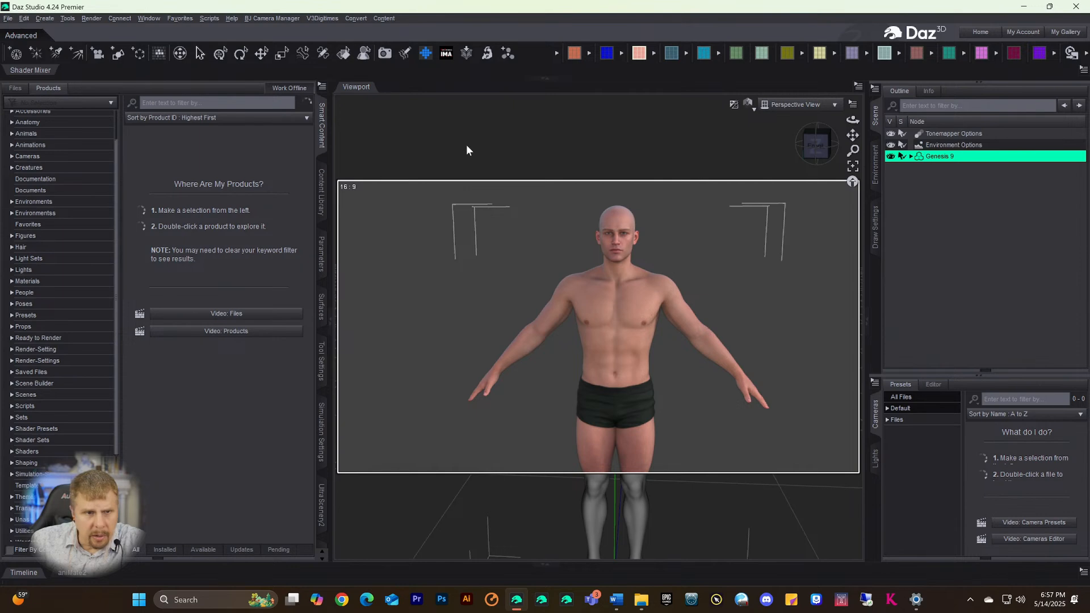
scroll(52, 214, up, 2)
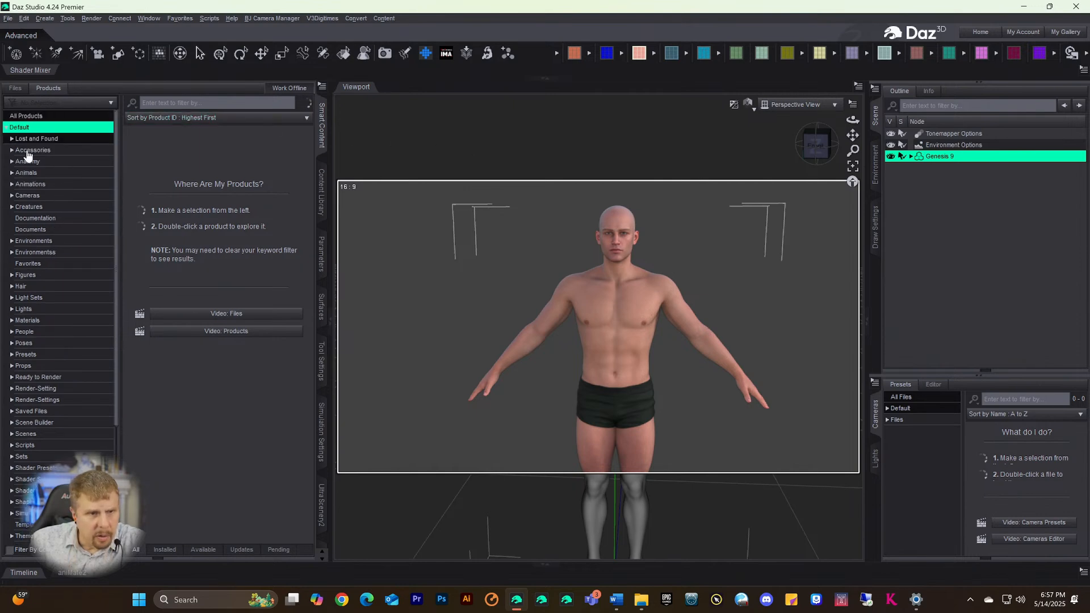
- Select and expand the Wardrobe category, then close the stray Settings window
click(7, 130)
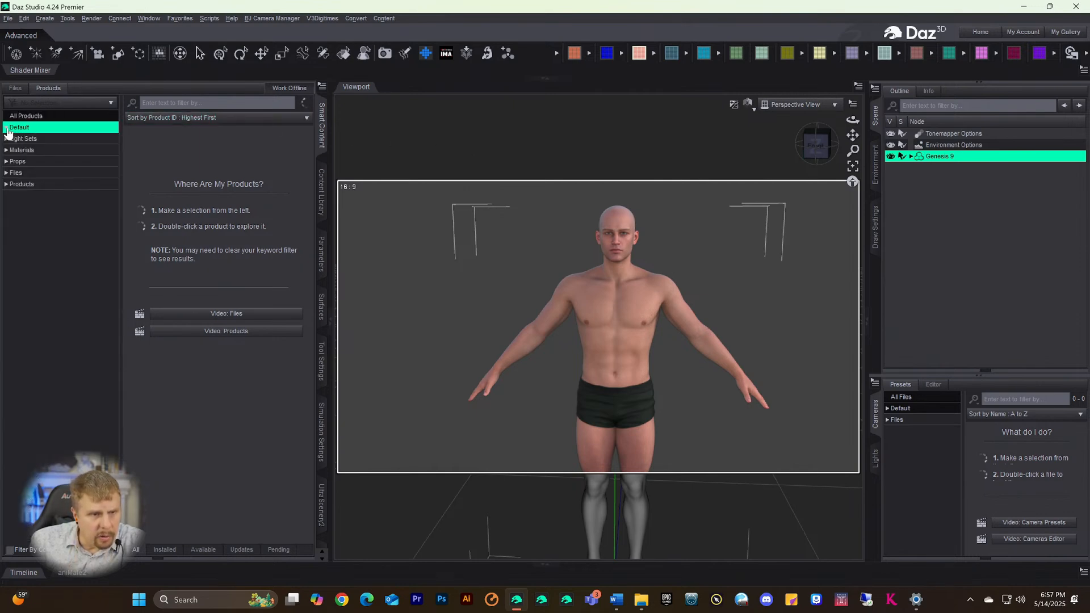
click(6, 128)
scroll(63, 386, down, 5)
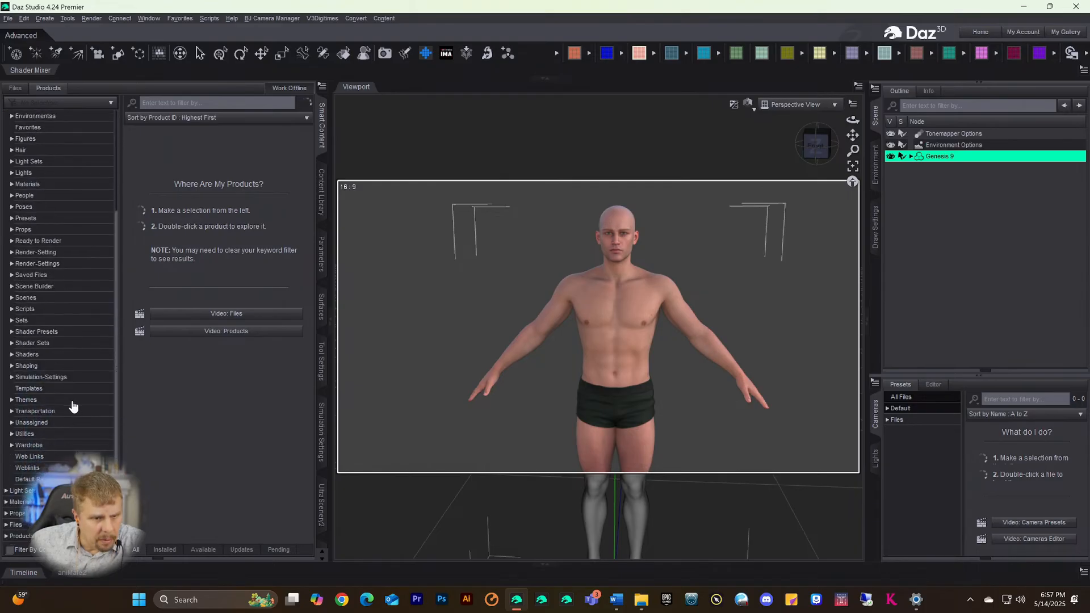
click(32, 446)
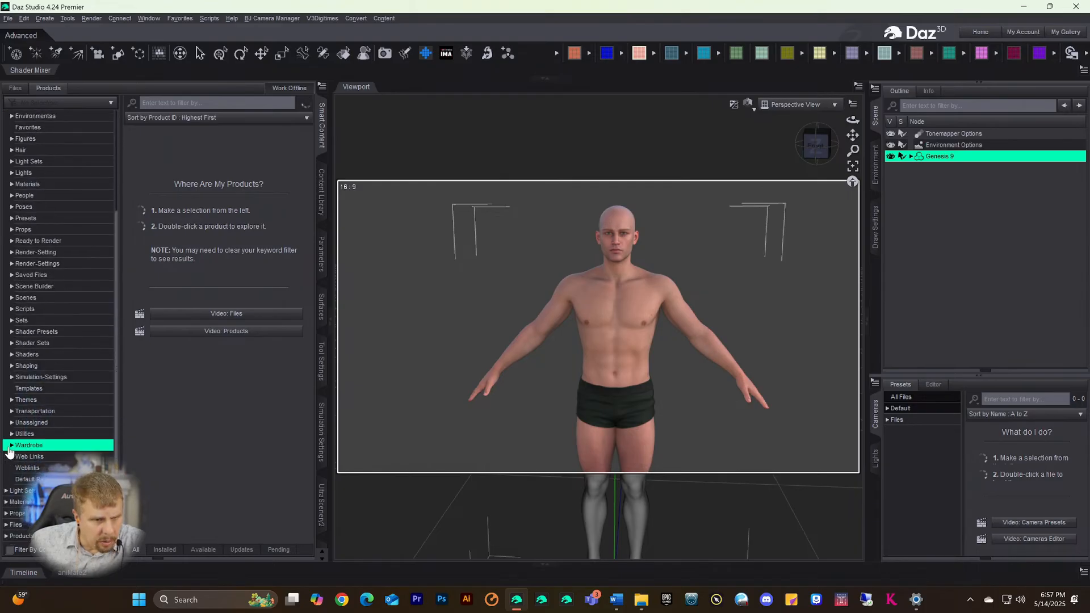
click(11, 445)
scroll(35, 456, down, 4)
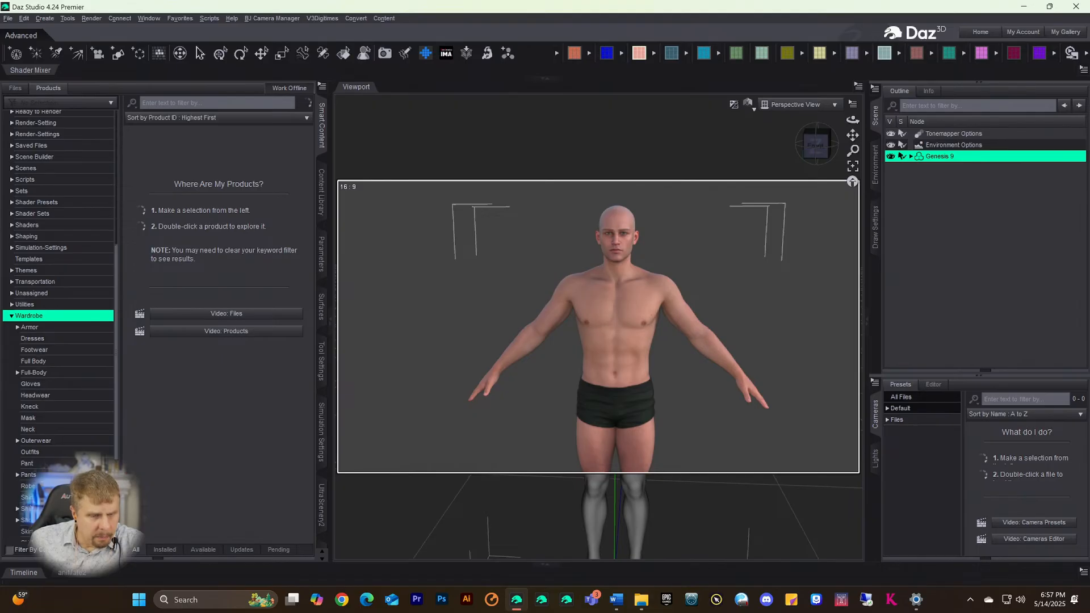
scroll(56, 452, down, 3)
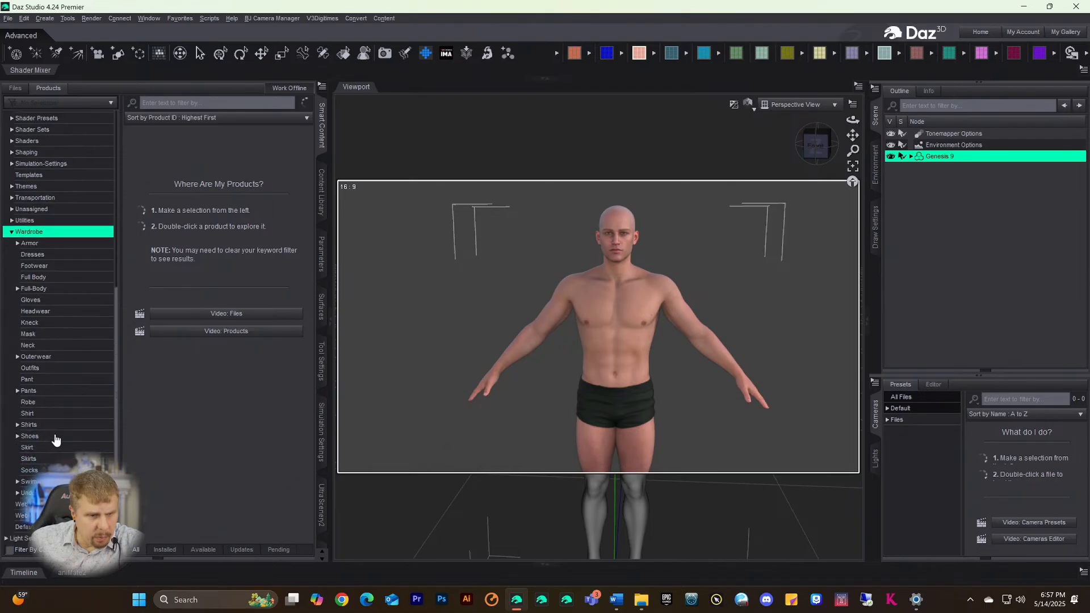
scroll(56, 443, up, 2)
scroll(67, 370, up, 2)
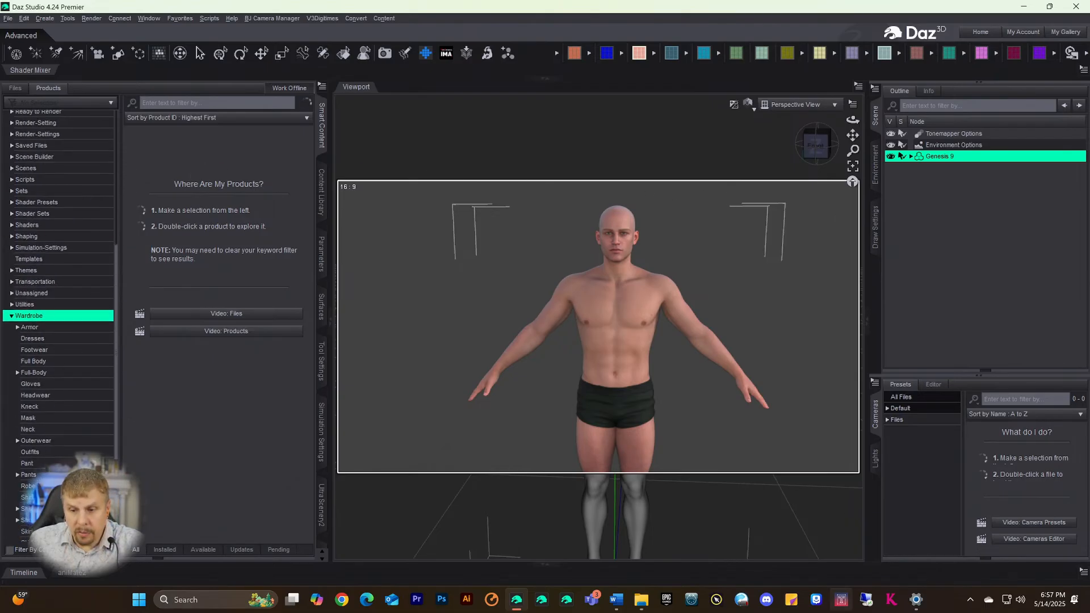
mouse_move(915, 606)
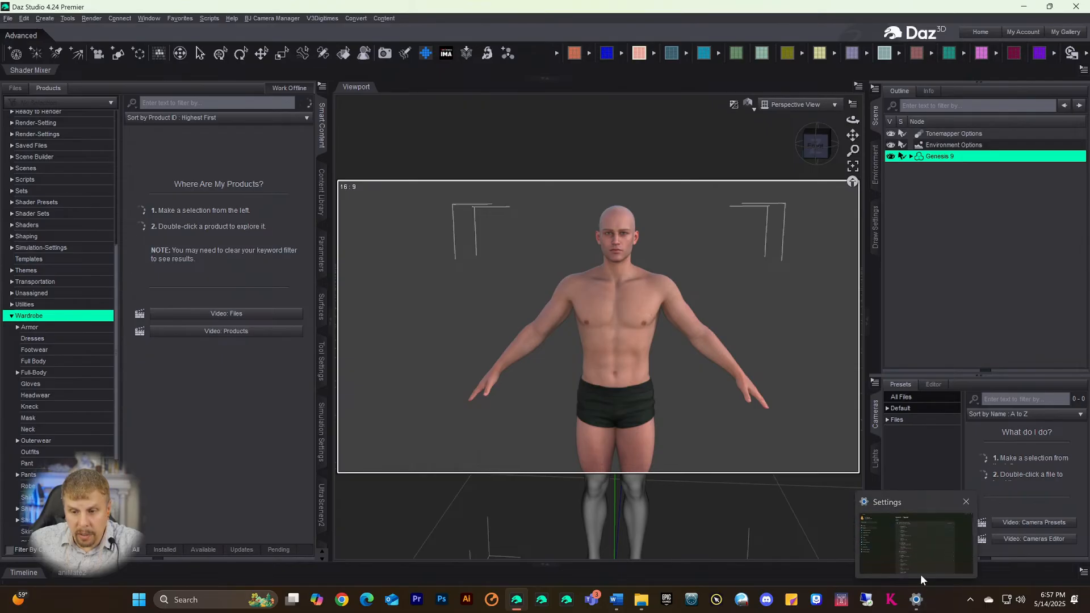
click(965, 503)
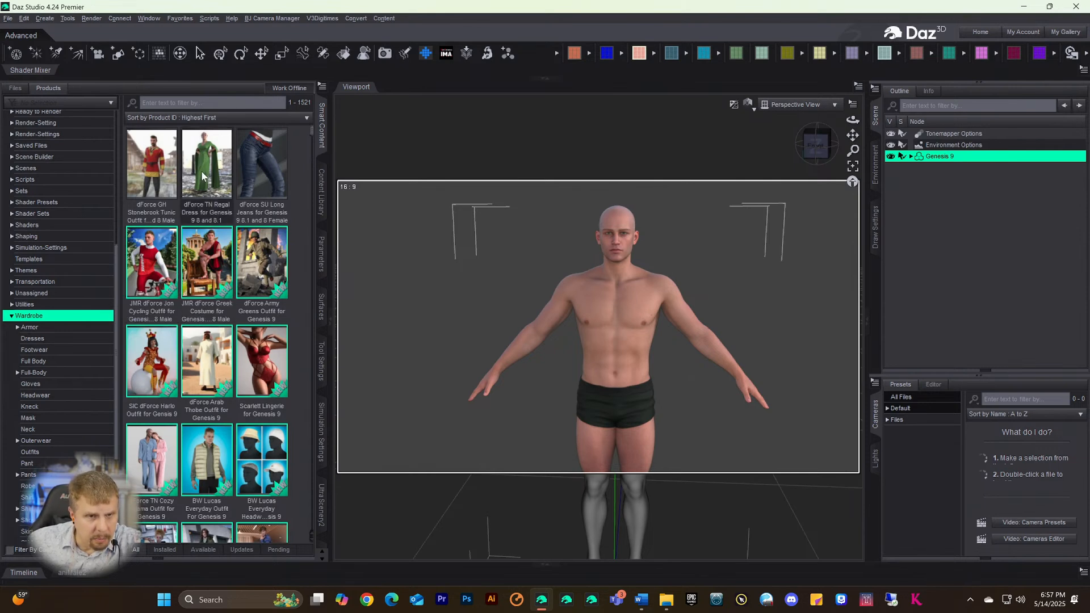
- Open the dForce GH Stonebrook Tunic Outfit and browse its Accessories, Materials and Wardrobe folders
click(159, 173)
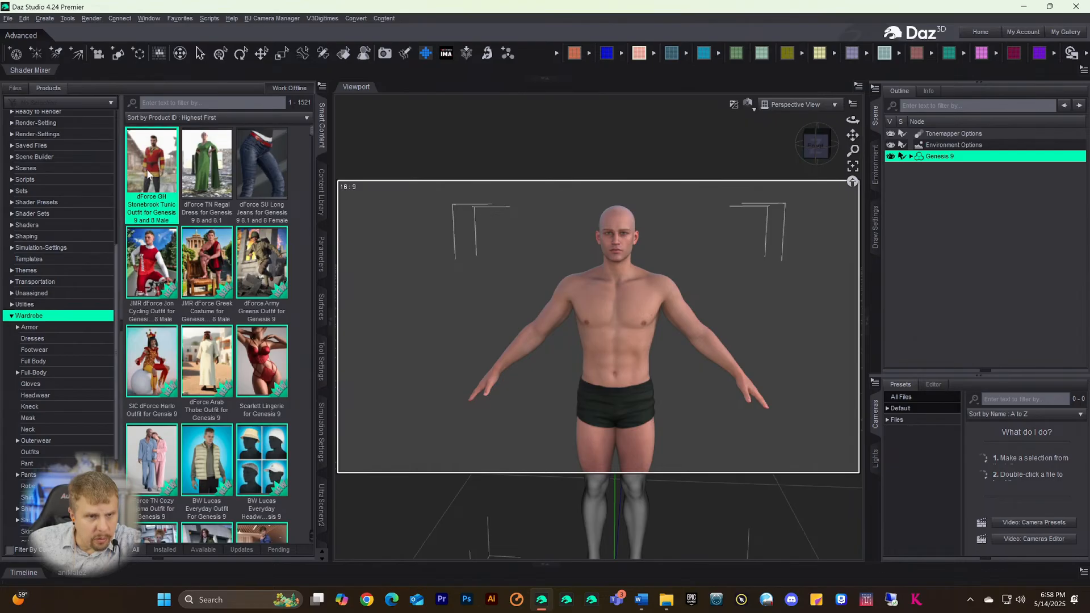
double_click(150, 174)
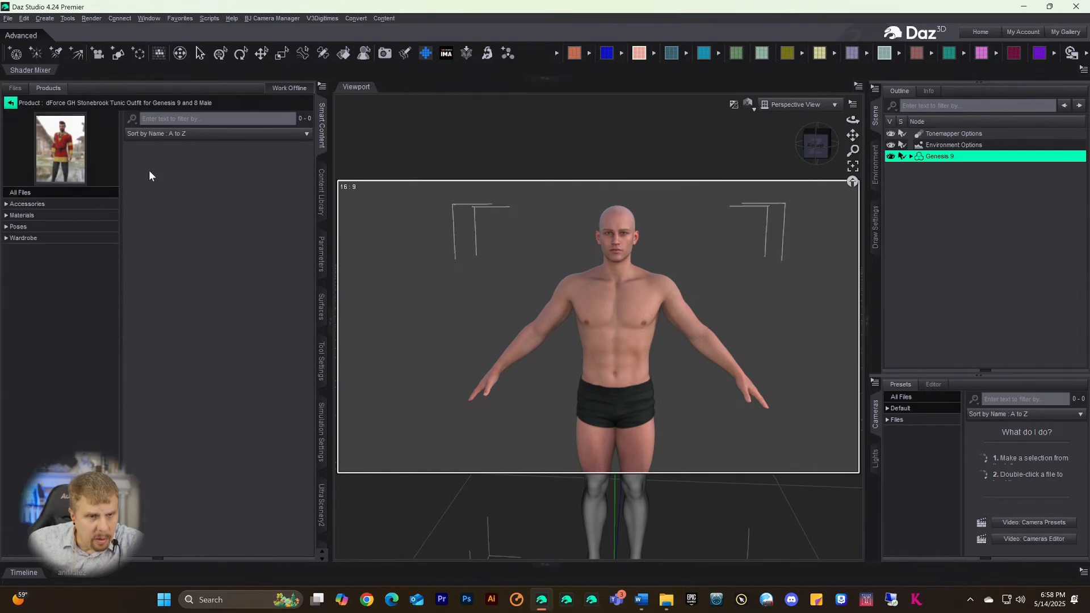
click(25, 206)
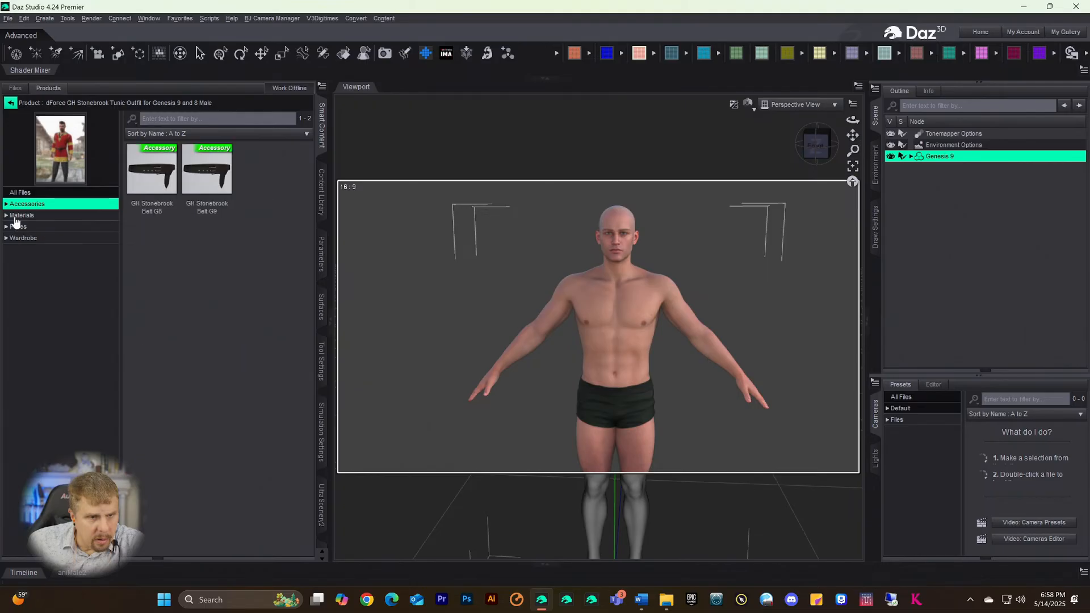
click(20, 217)
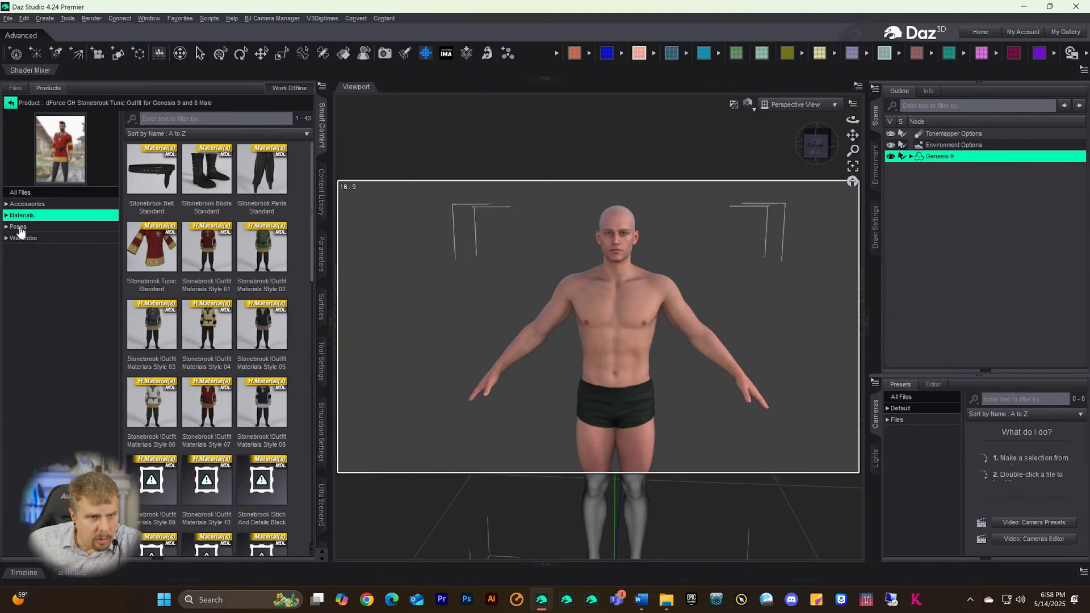
click(17, 241)
- Inspect the context menu of the Outfit G9 wardrobe item without choosing an option
right_click(151, 177)
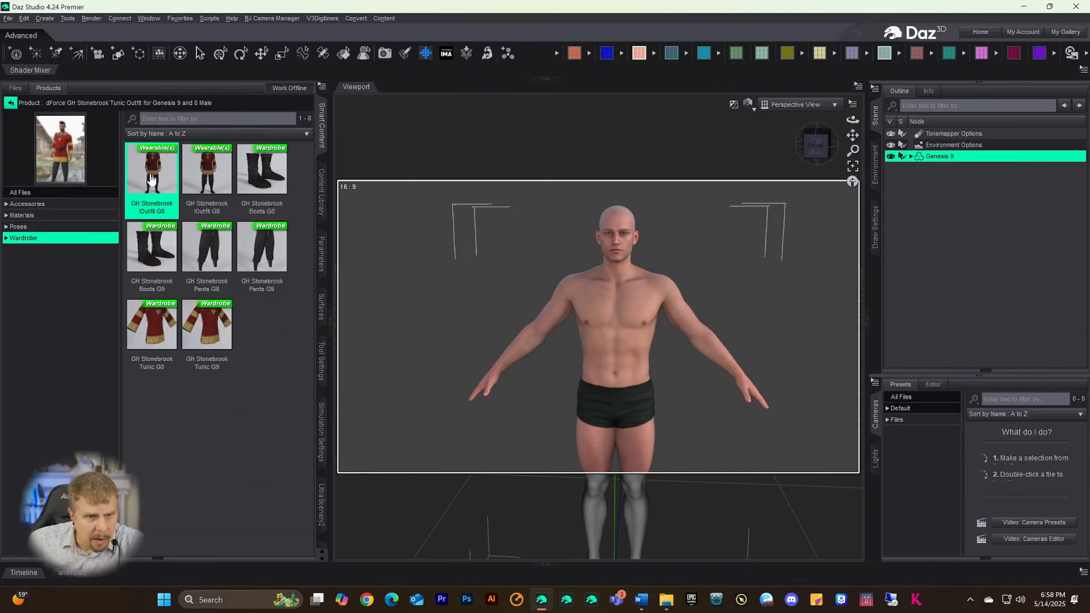
click(187, 172)
right_click(199, 166)
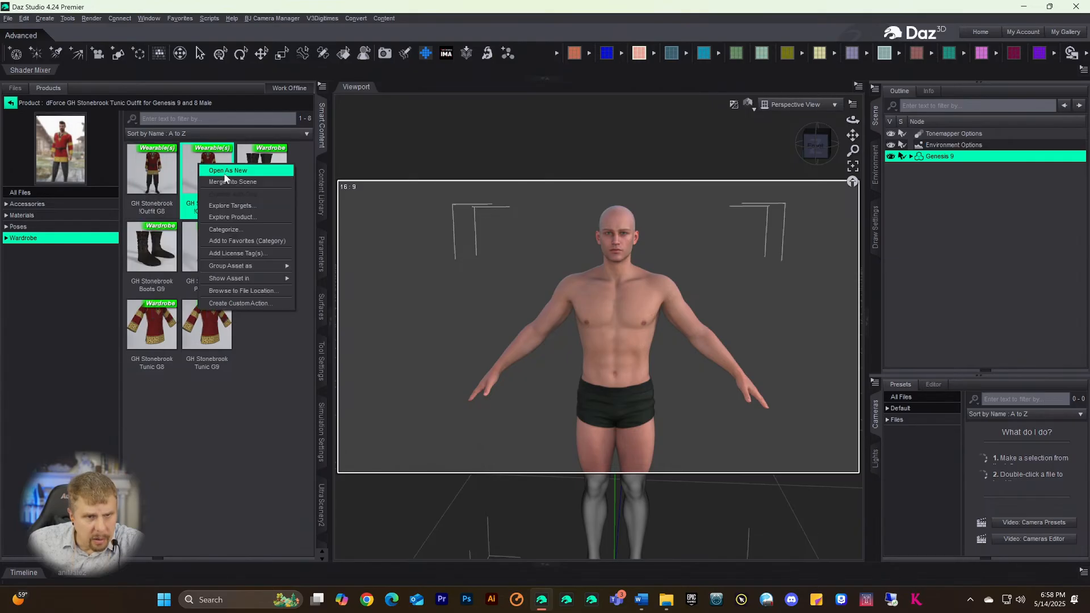
click(198, 163)
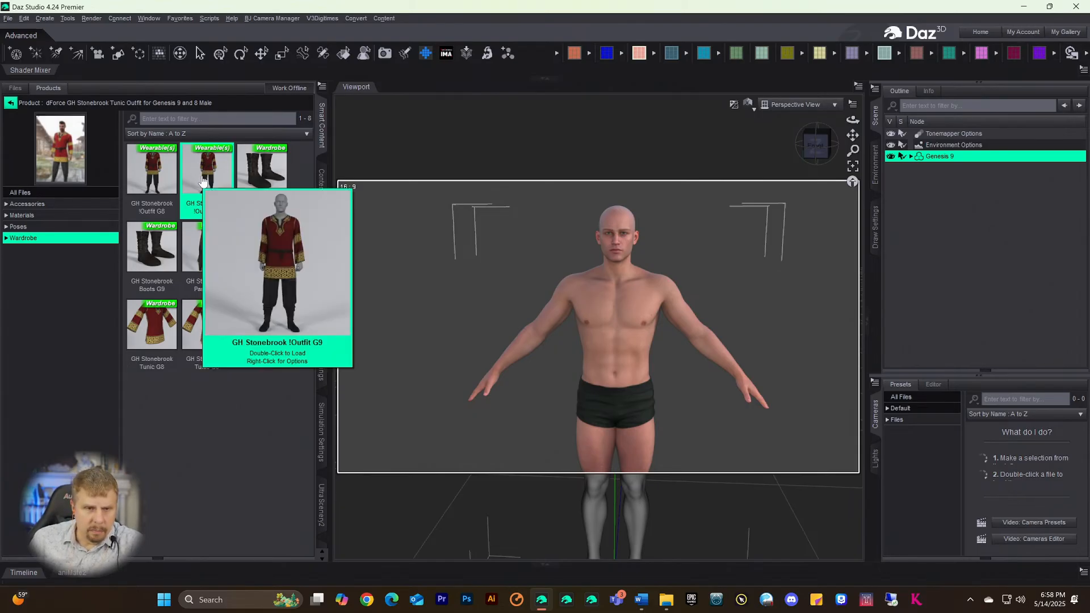
- Load the Stonebrook Outfit G9 onto Genesis 9, delete G9 Base Shorts, and reframe the view
double_click(208, 174)
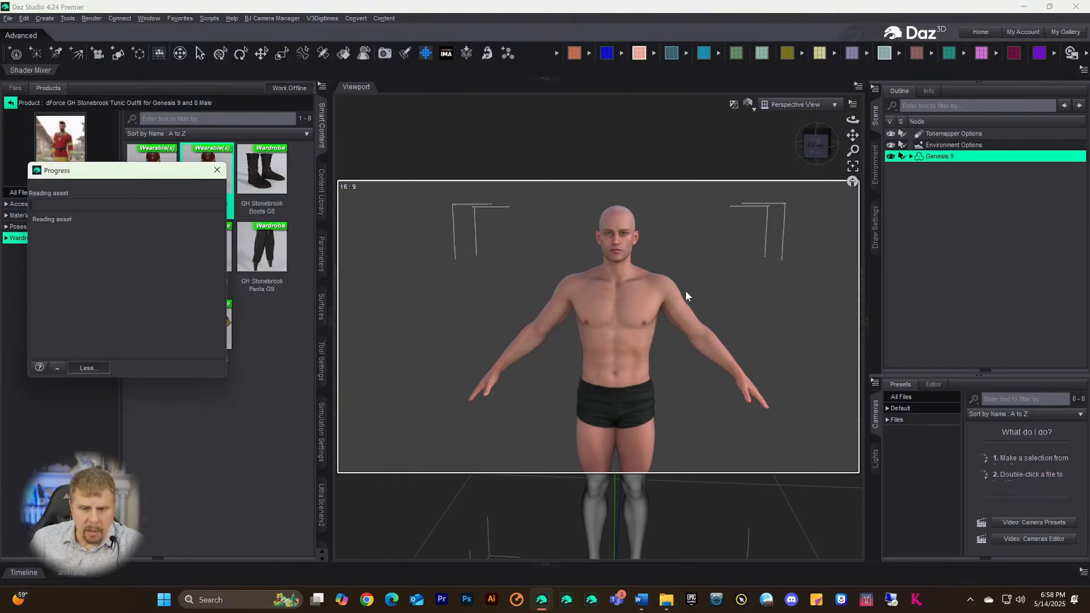
click(911, 157)
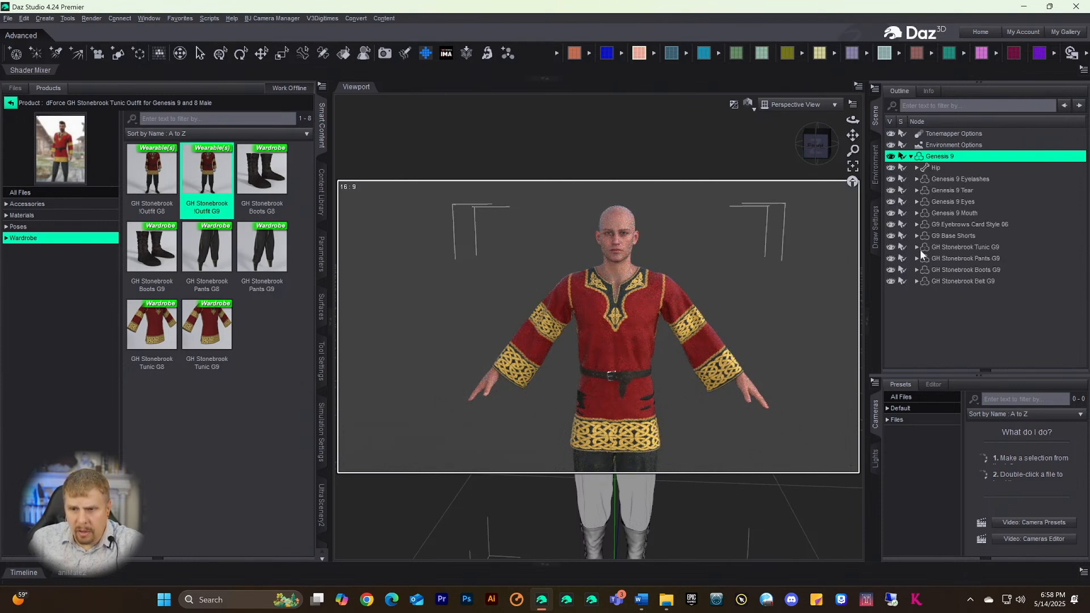
click(929, 237)
key(Delete)
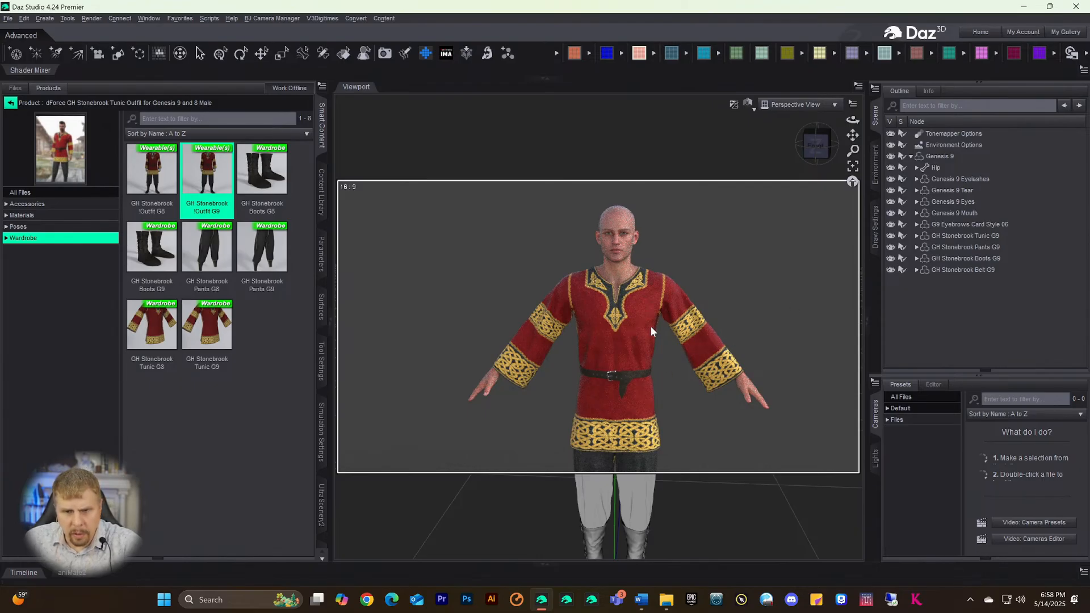
scroll(659, 346, up, 1)
scroll(658, 345, down, 2)
drag(852, 135, 854, 114)
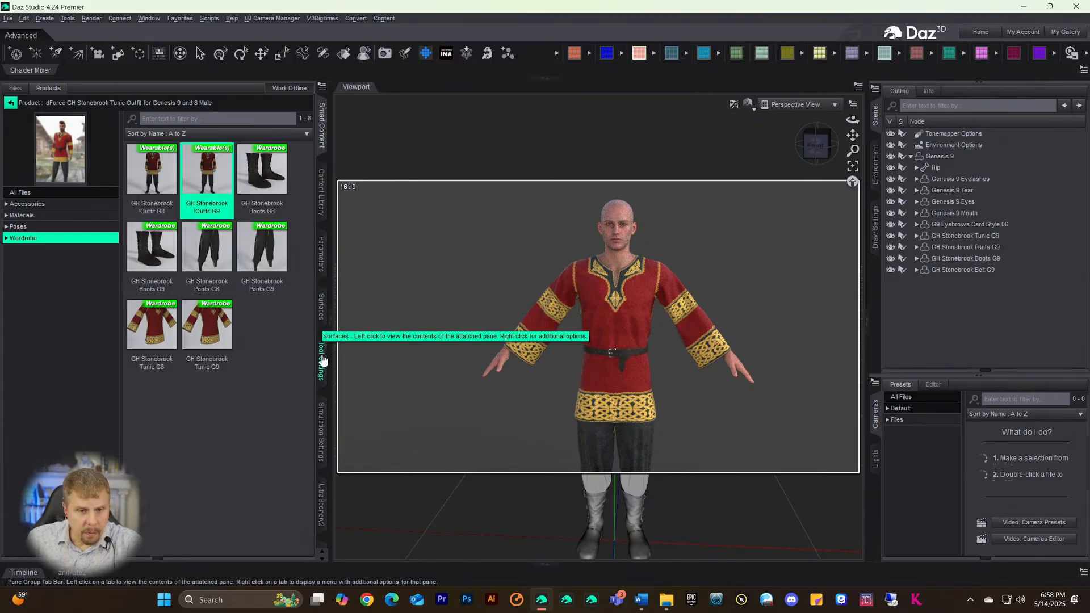
- Set Start Bones From Memorized Pose to Off in the dForce Simulation settings
click(321, 419)
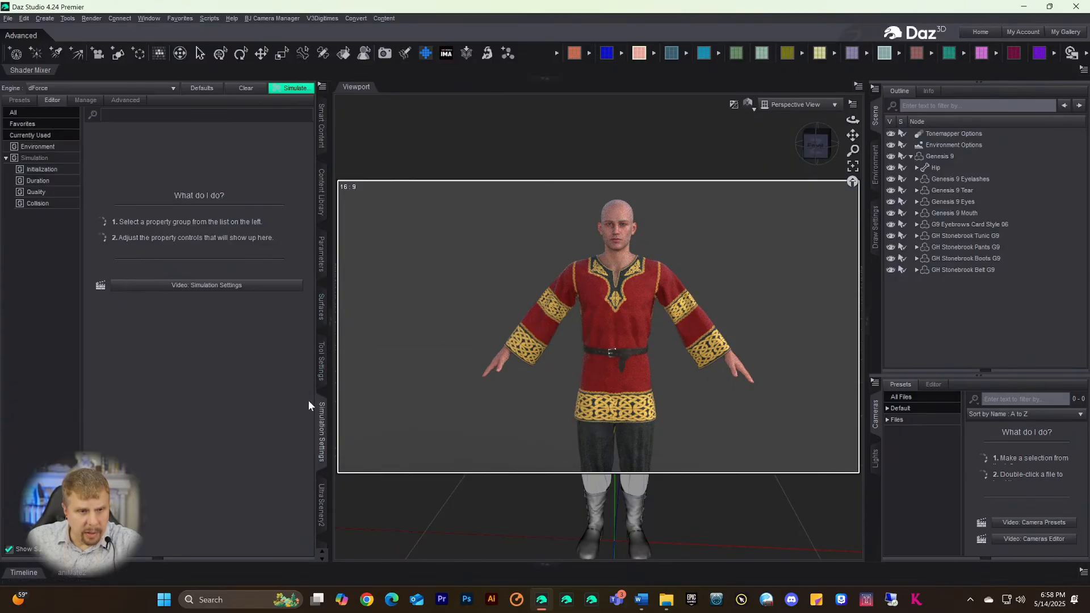
click(34, 158)
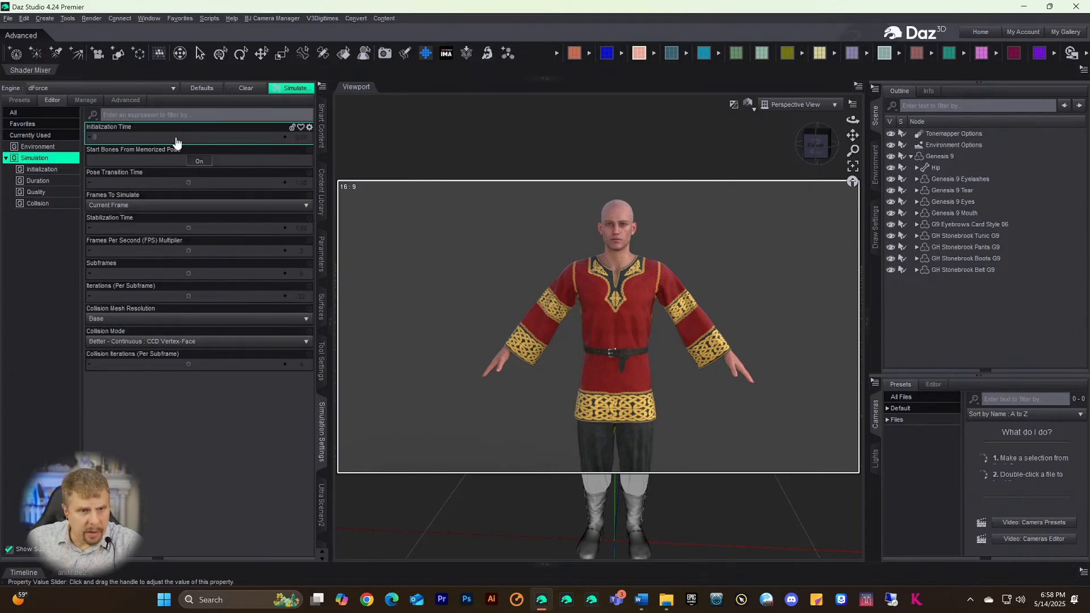
click(195, 161)
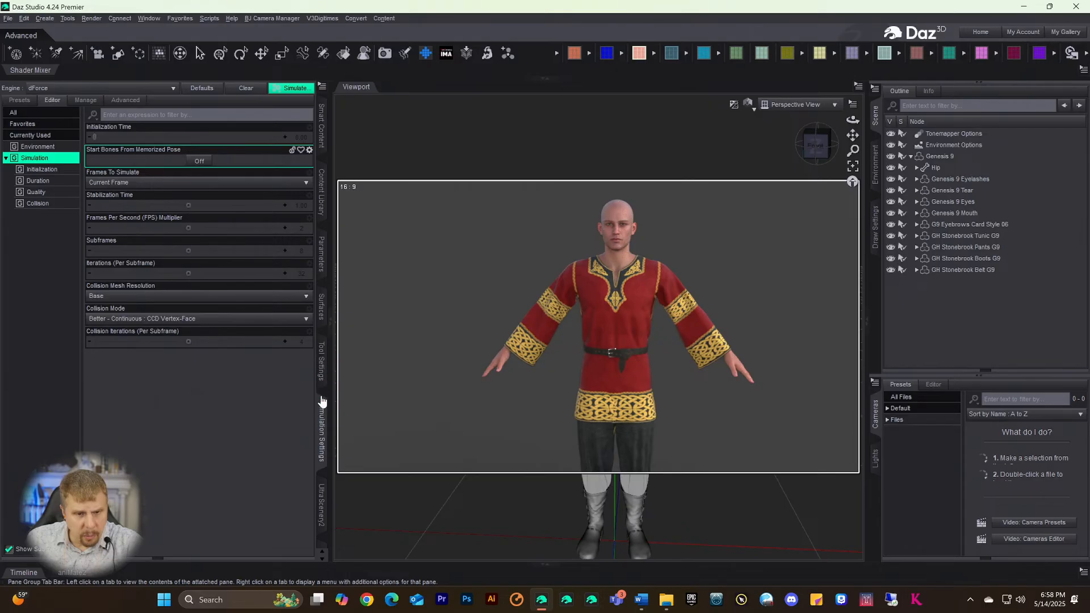
scroll(325, 318, up, 5)
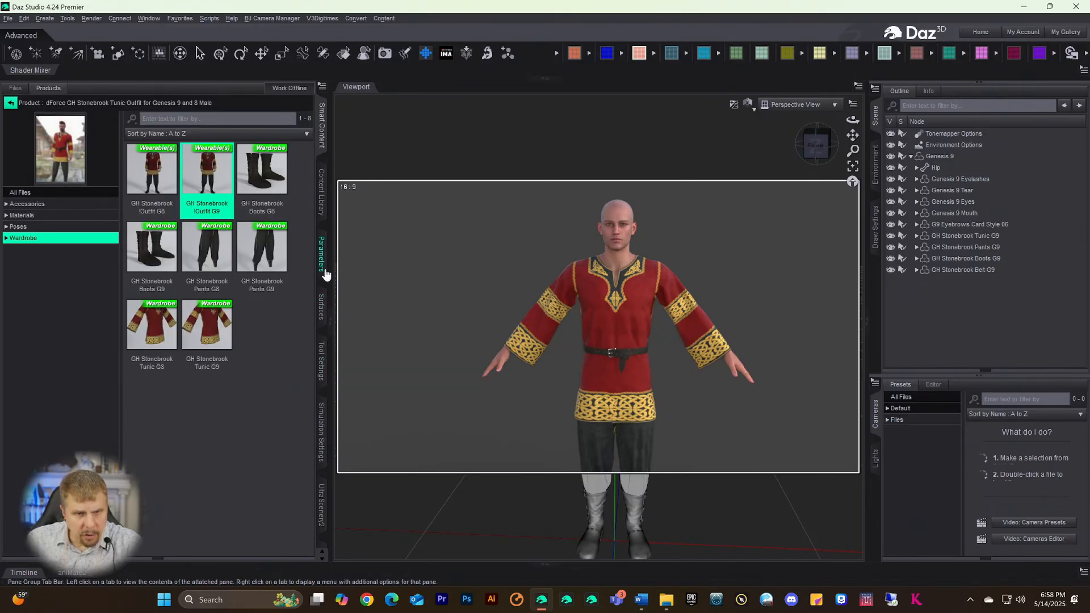
- Open Render Settings to check devices, then bring up the Windows security screen
scroll(322, 193, down, 6)
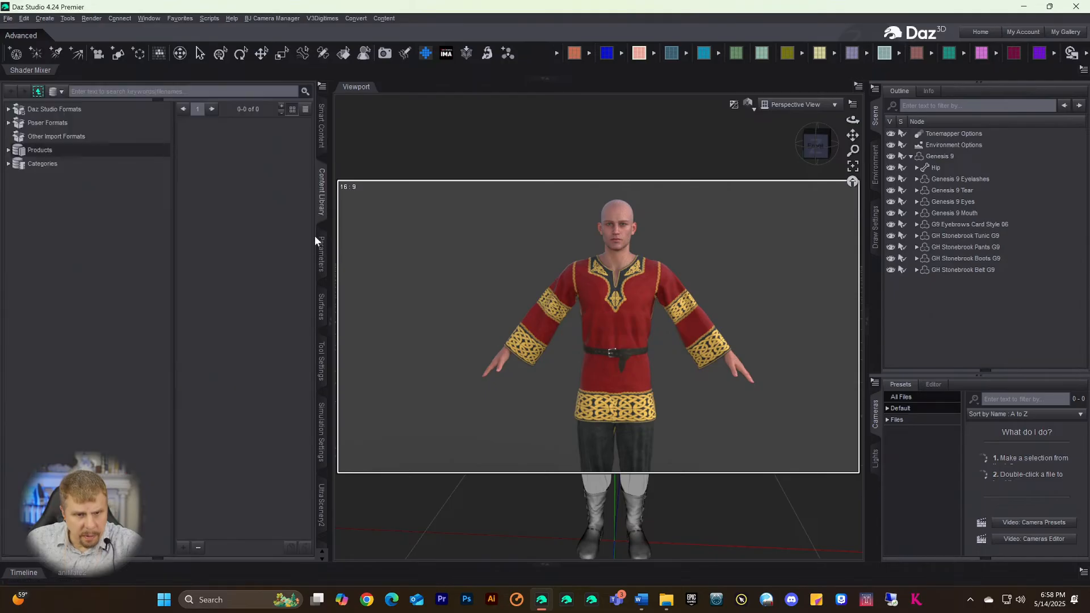
scroll(322, 372, down, 1)
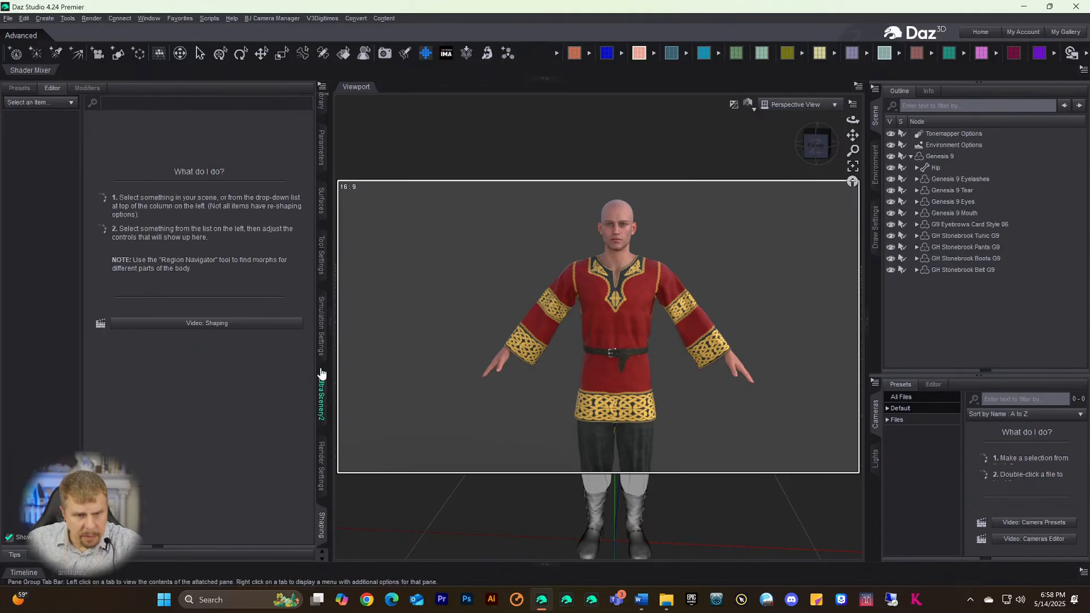
click(322, 474)
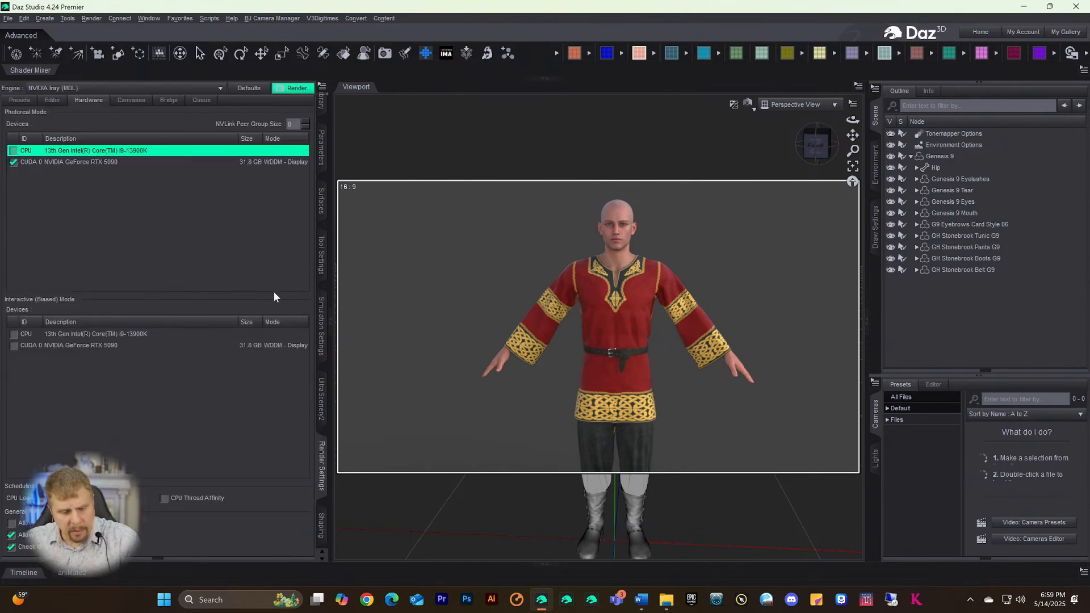
key(ctrl+alt+Delete)
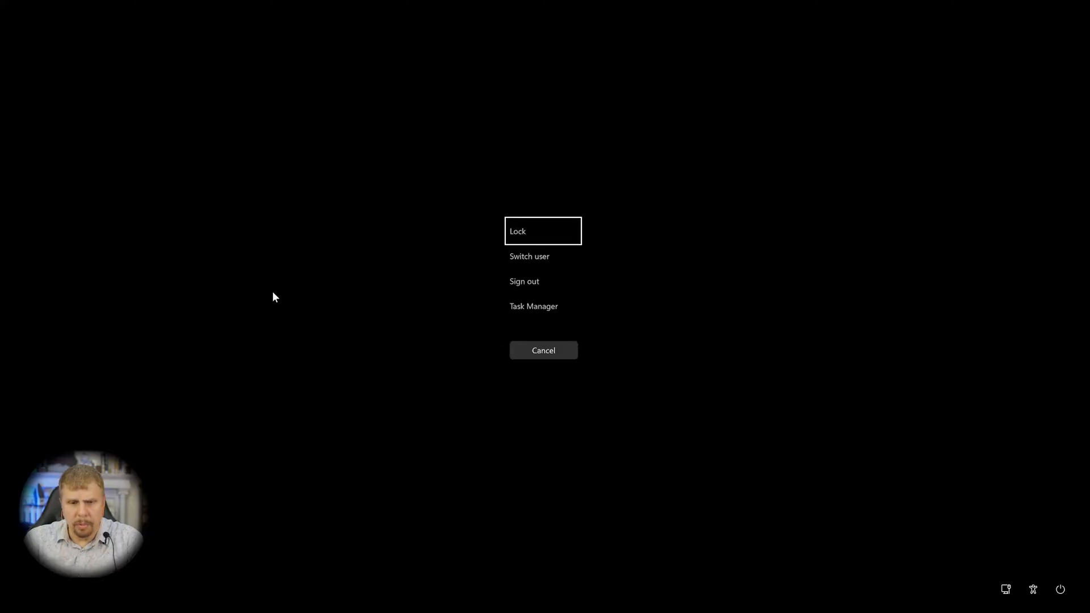
- Open Task Manager's GPU 0 performance view and resize it on the right beside the viewport
click(505, 310)
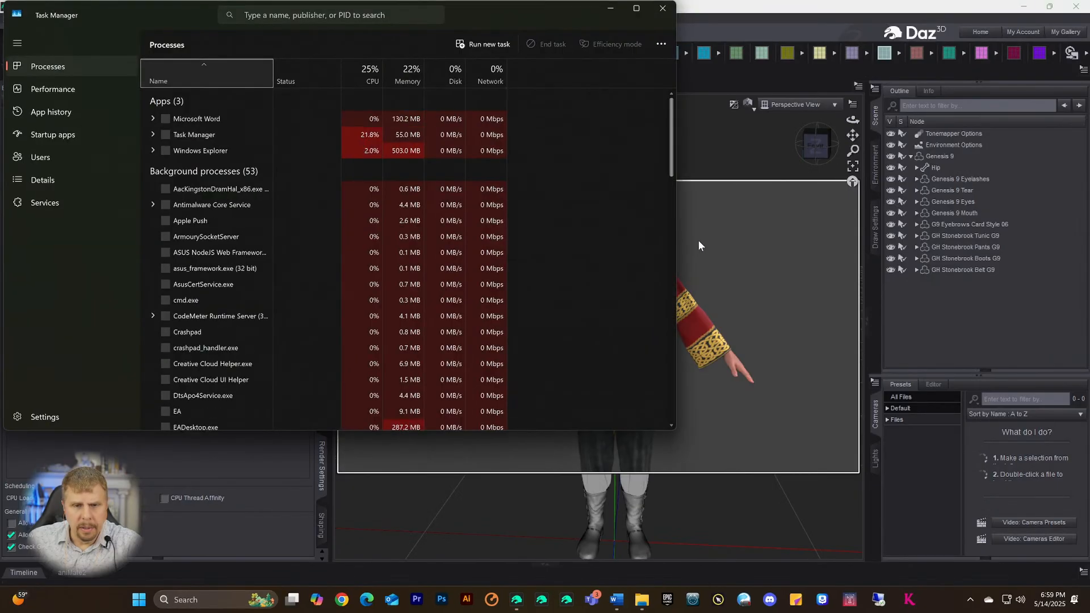
click(60, 88)
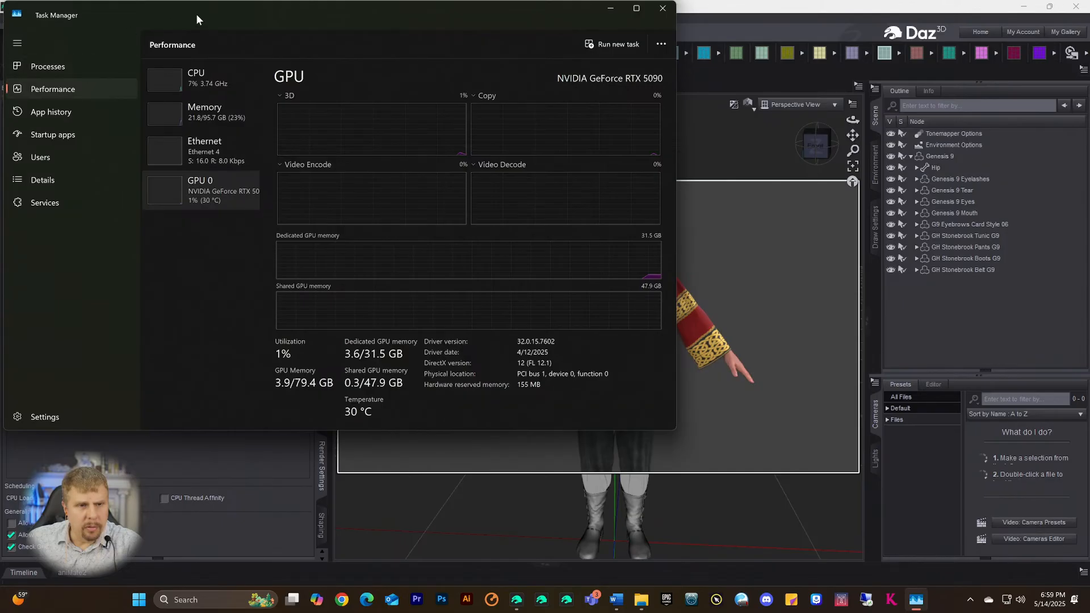
drag(676, 131, 283, 157)
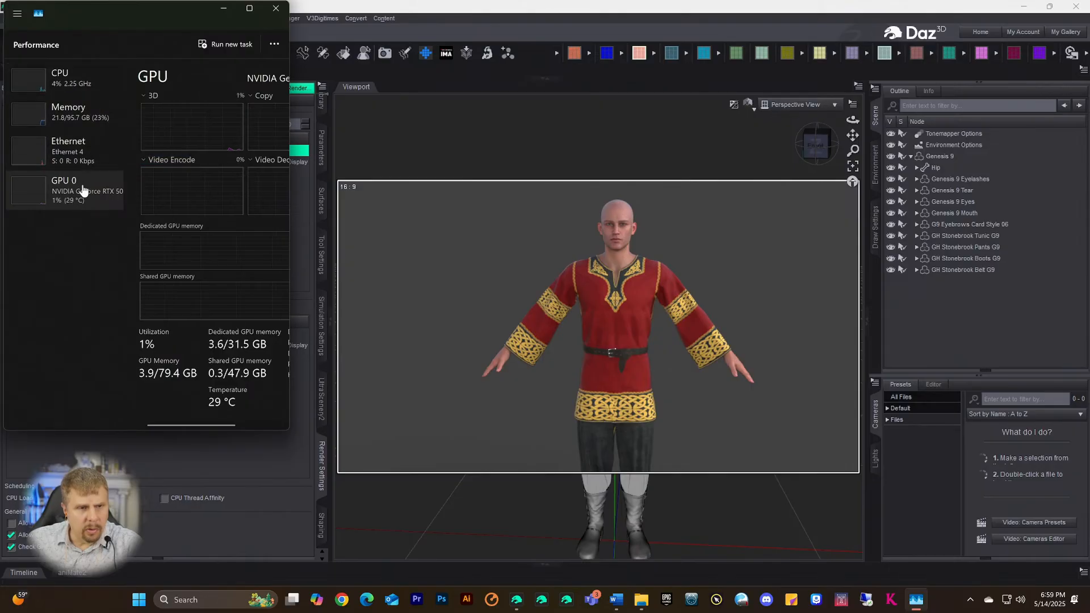
drag(98, 8, 965, 97)
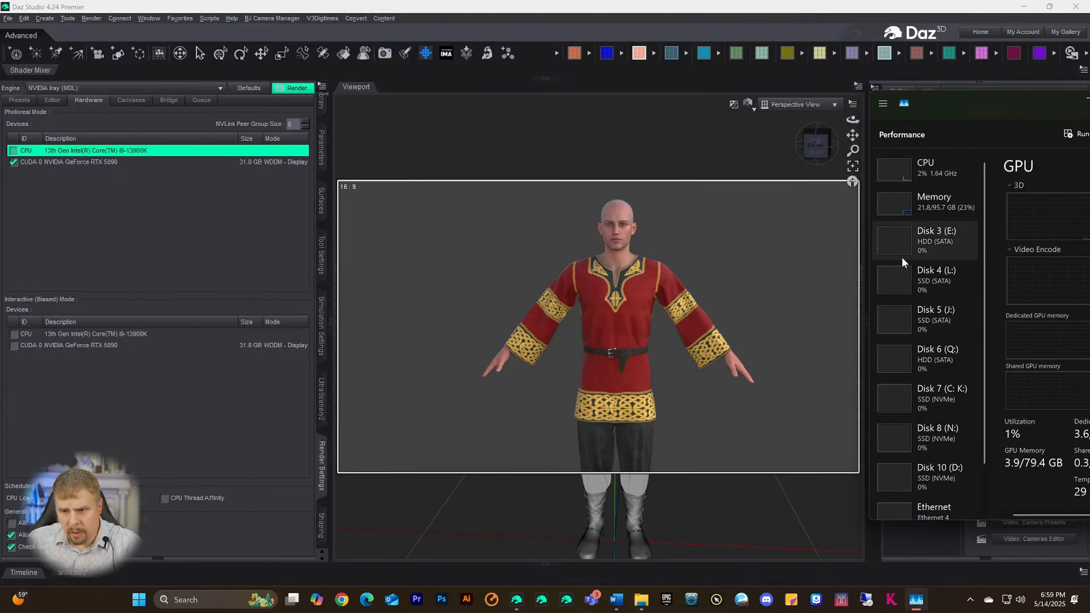
scroll(937, 461, down, 1)
scroll(937, 460, down, 1)
scroll(937, 459, up, 1)
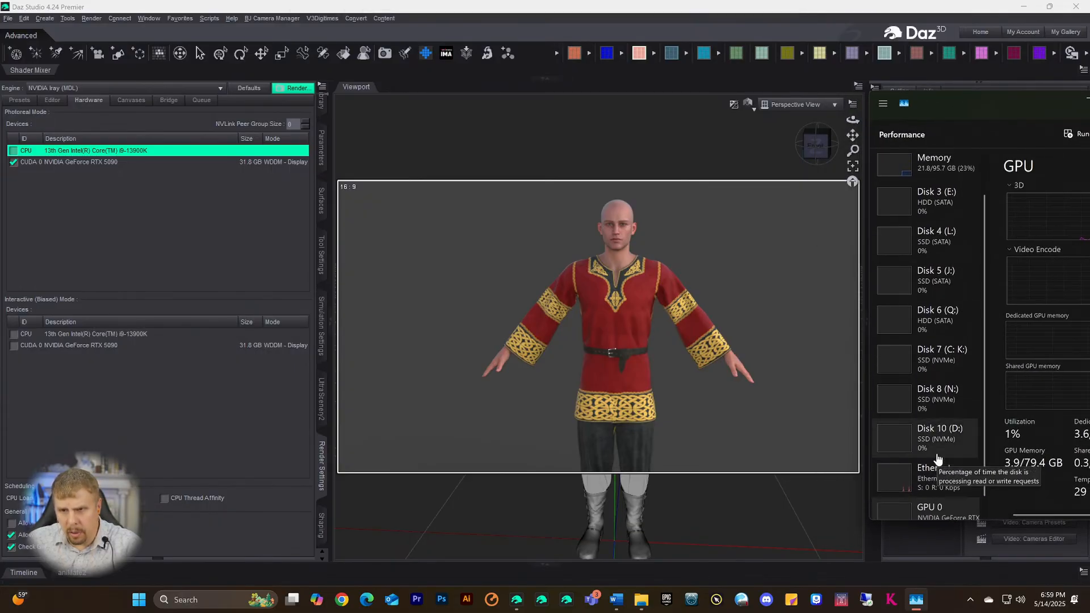
drag(934, 517, 938, 573)
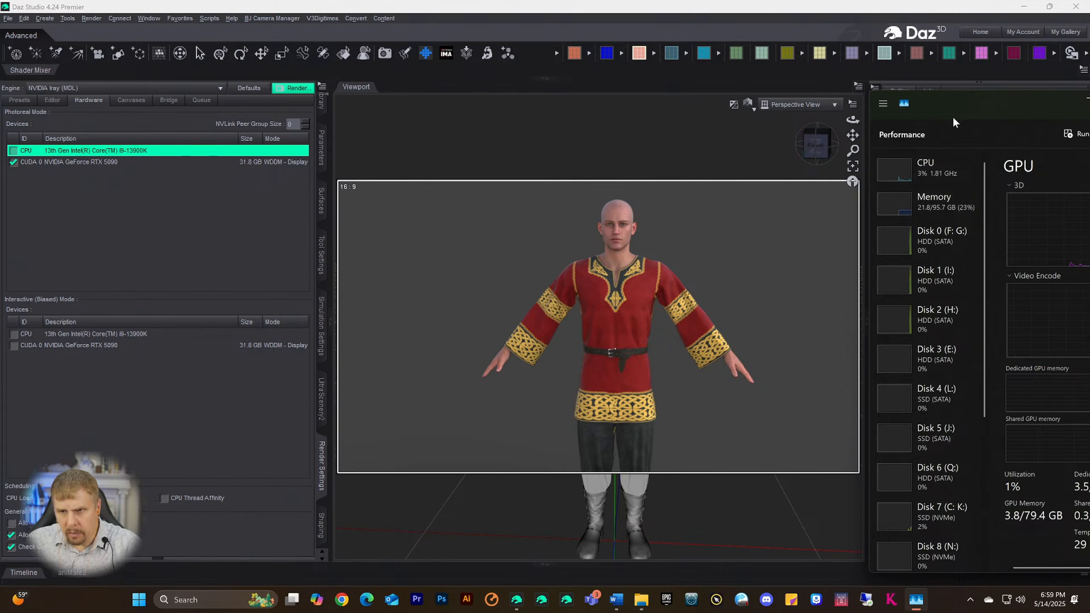
drag(951, 108, 943, 97)
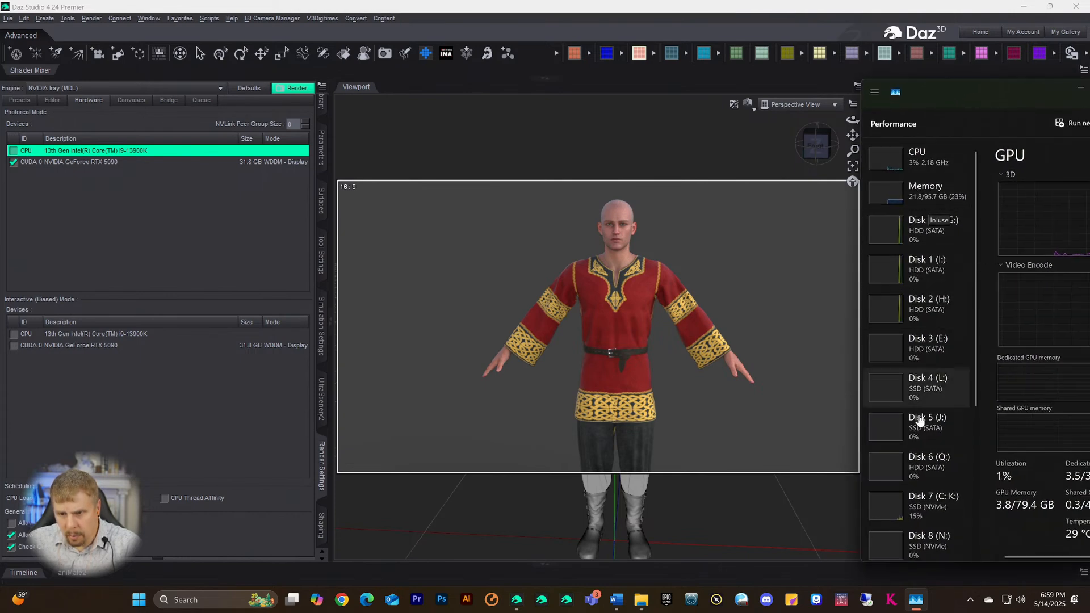
- Check Ethernet activity, go back to GPU 0 statistics, then return to Daz Studio
scroll(902, 514, down, 3)
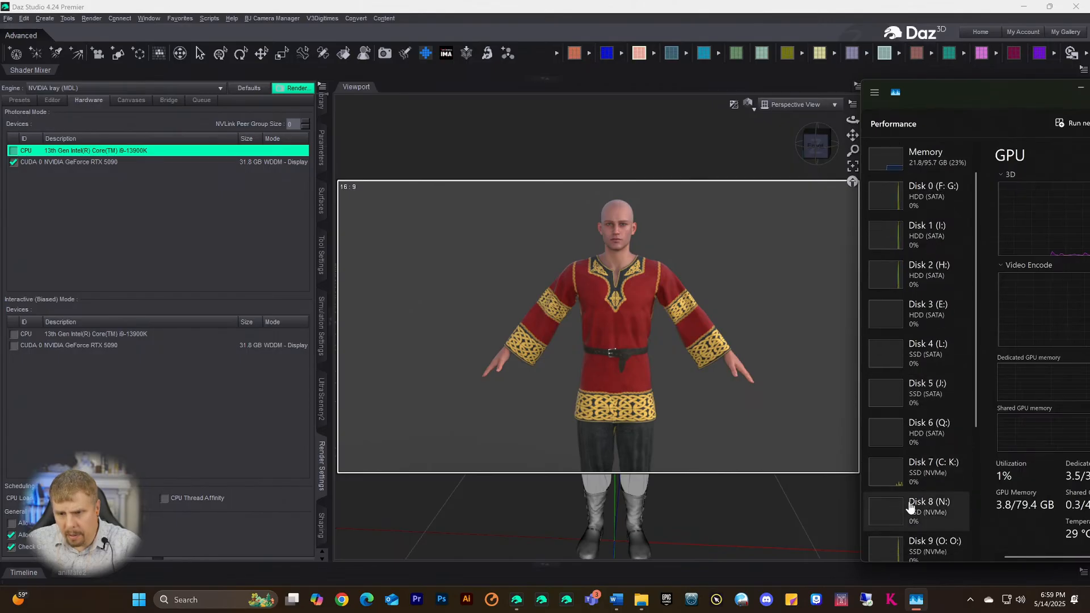
scroll(918, 507, down, 6)
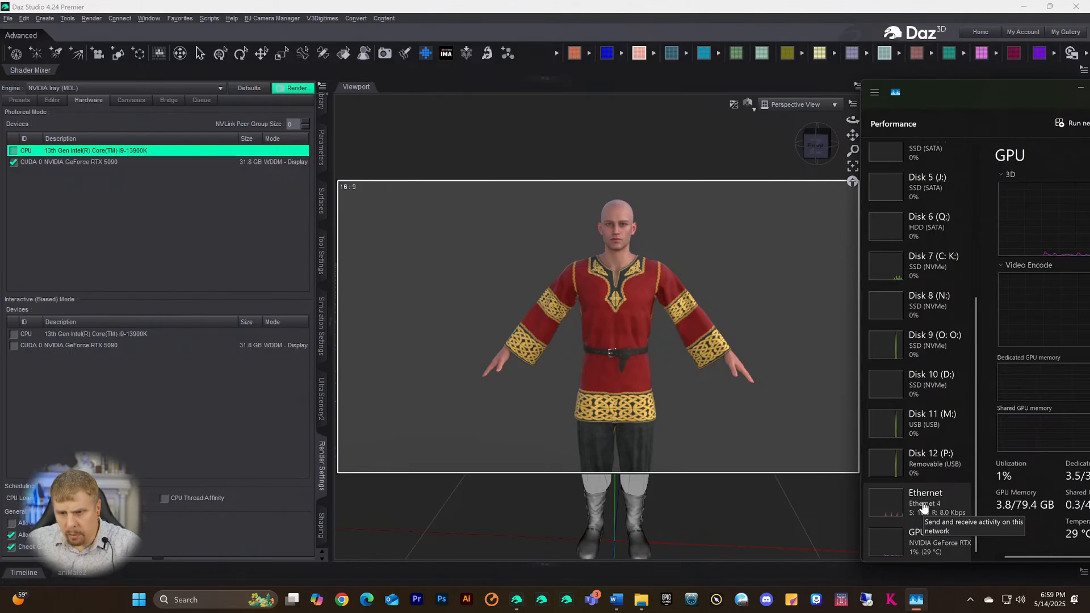
click(931, 499)
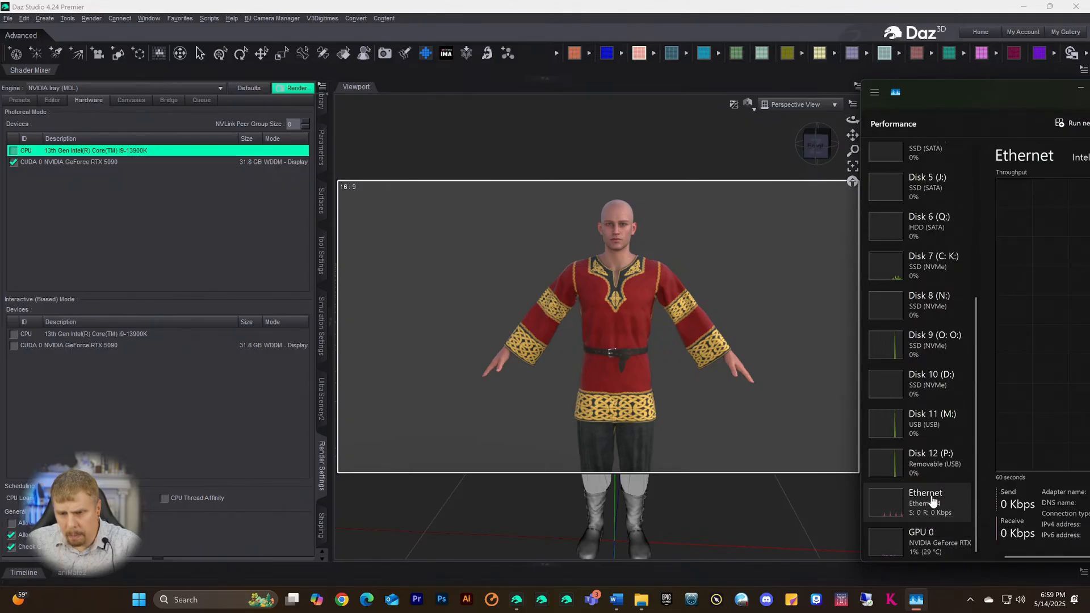
click(929, 544)
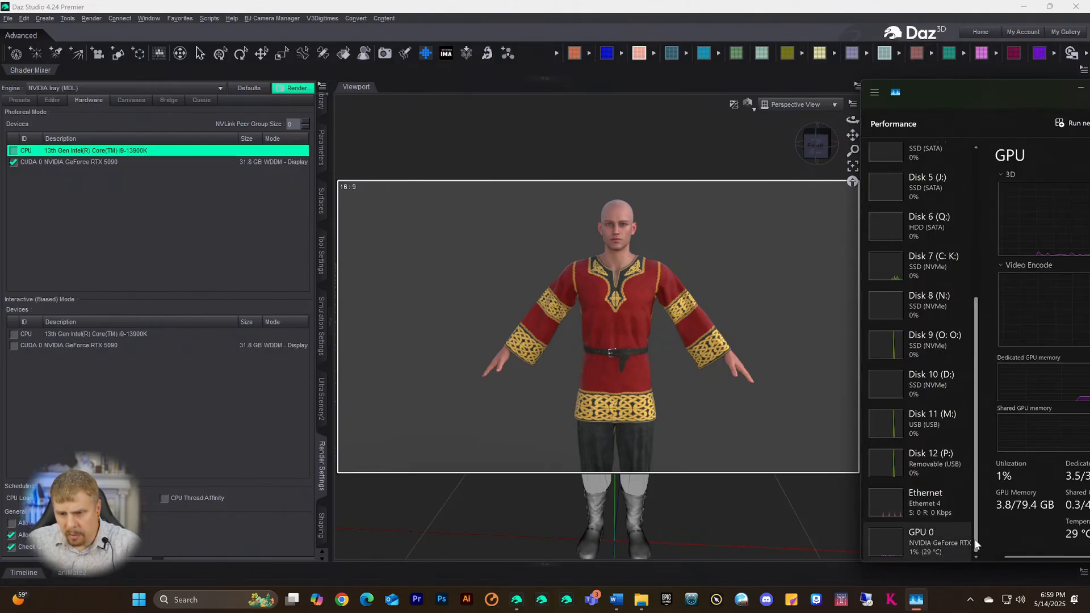
scroll(922, 511, up, 5)
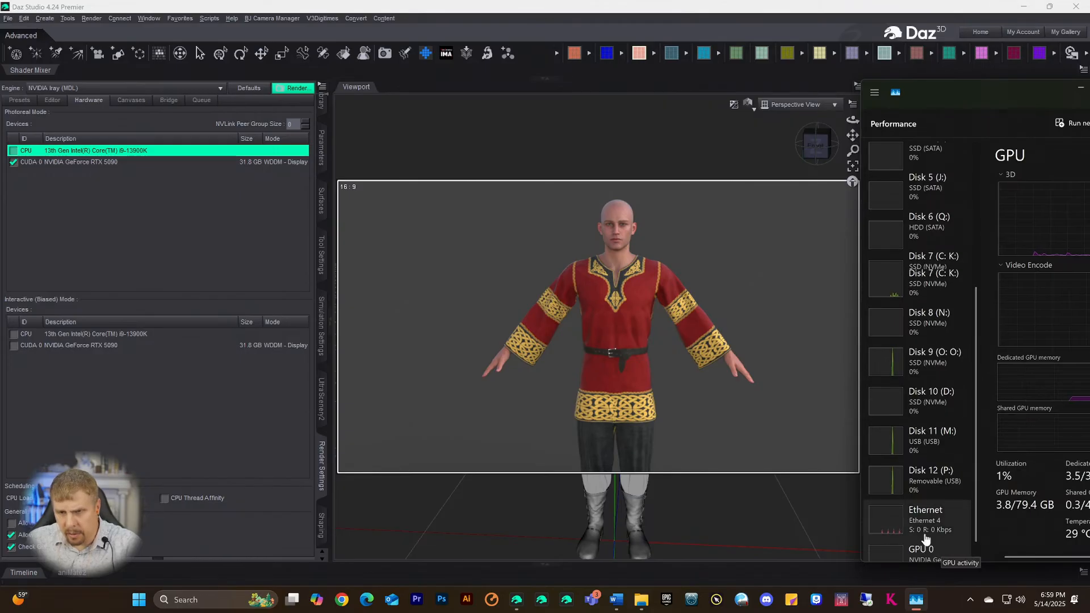
scroll(928, 372, down, 1)
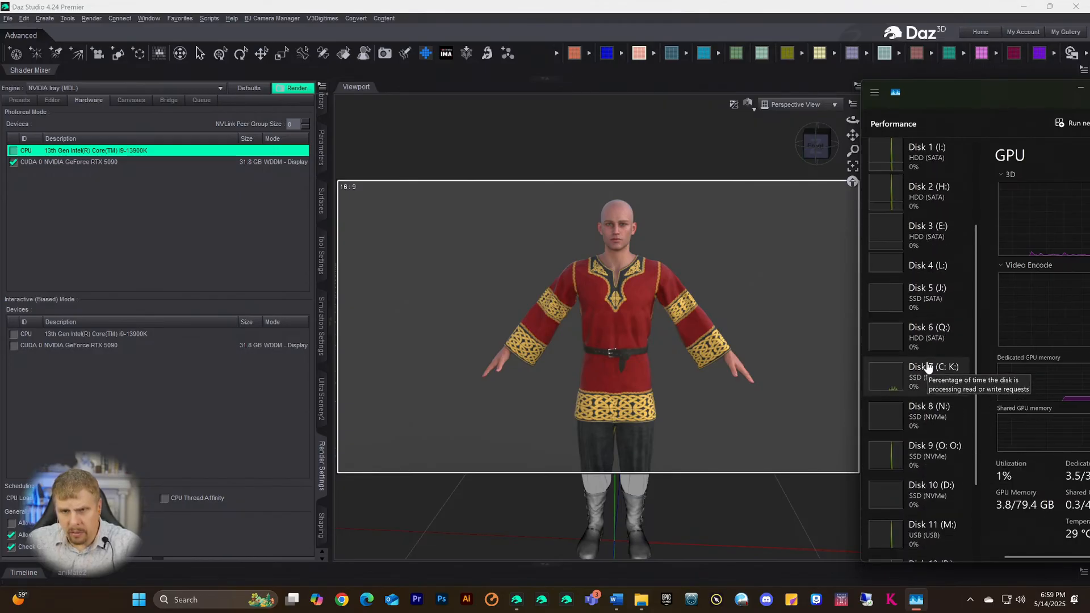
click(292, 88)
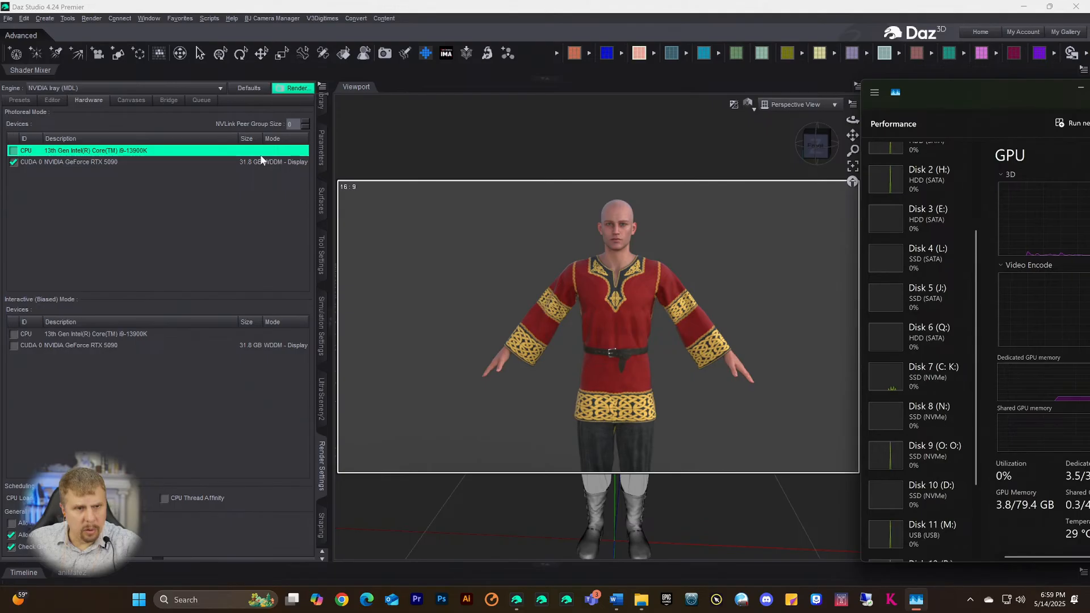
click(320, 490)
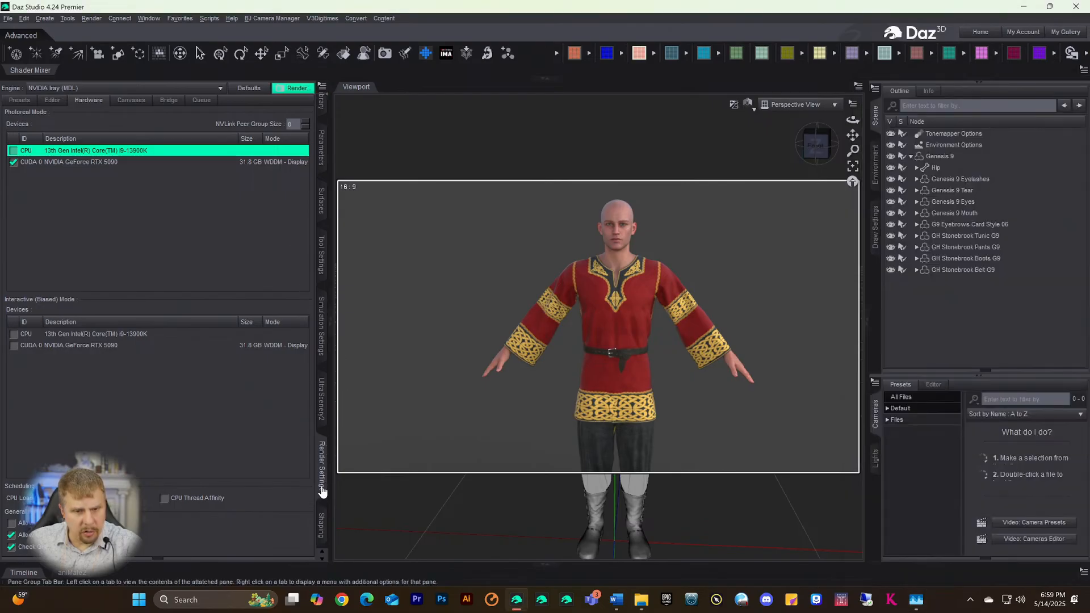
- Reopen dForce Simulation Settings, start the simulation, and accept recompiling the dForce kernels
click(323, 482)
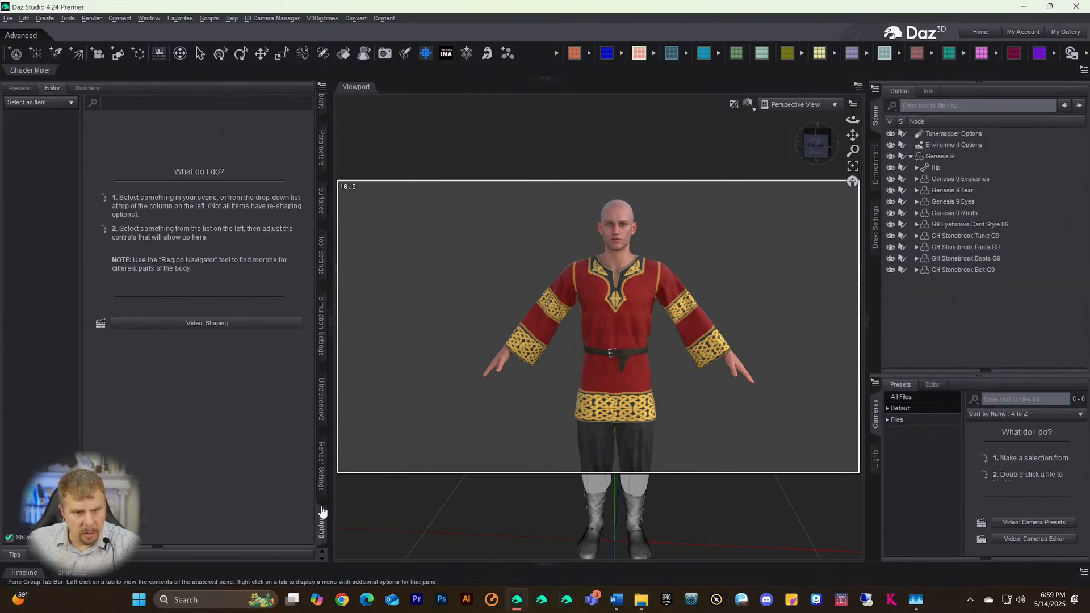
click(321, 359)
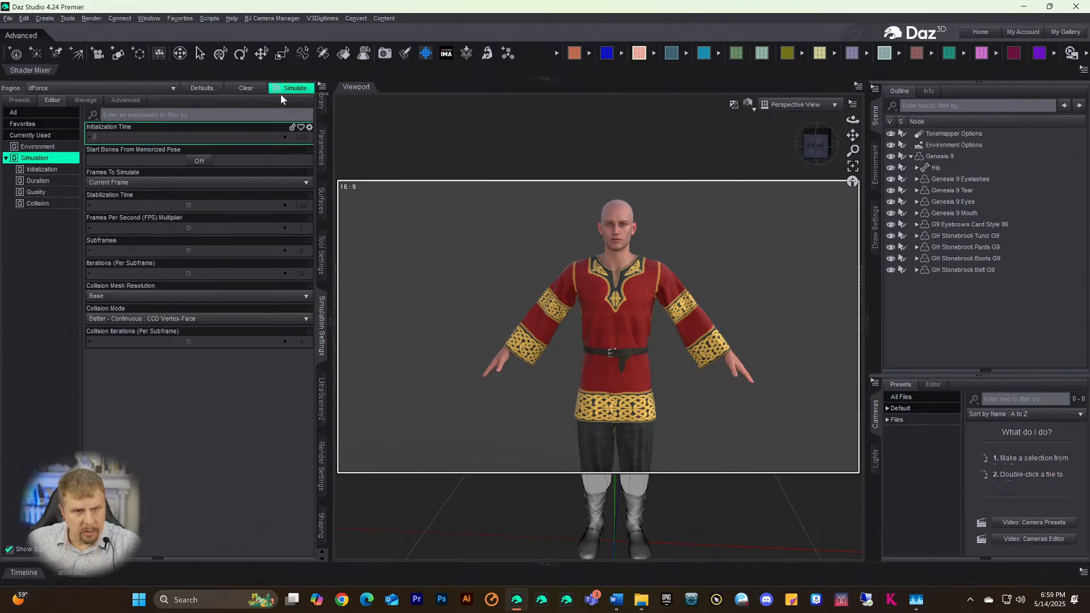
click(287, 88)
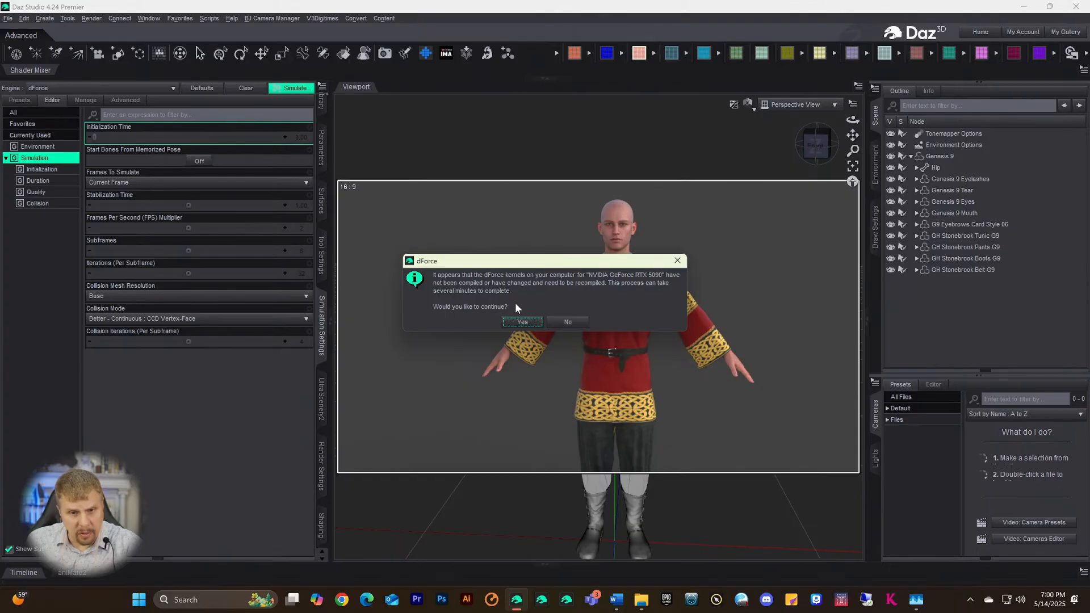
click(522, 322)
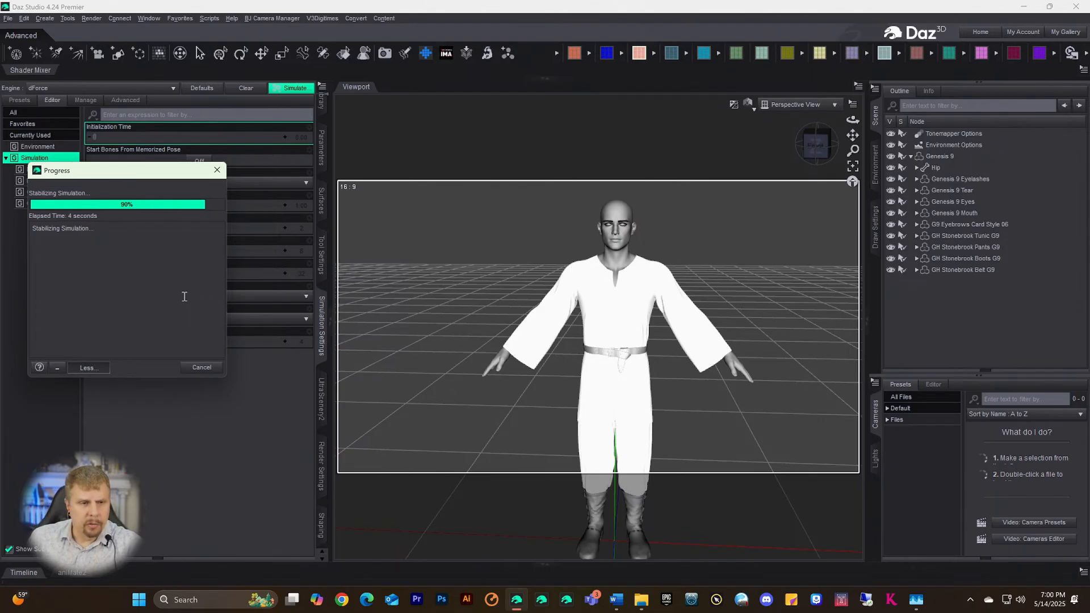
- Run the dForce simulation on the Stonebrook tunic while watching the GPU graph in Task Manager
click(916, 600)
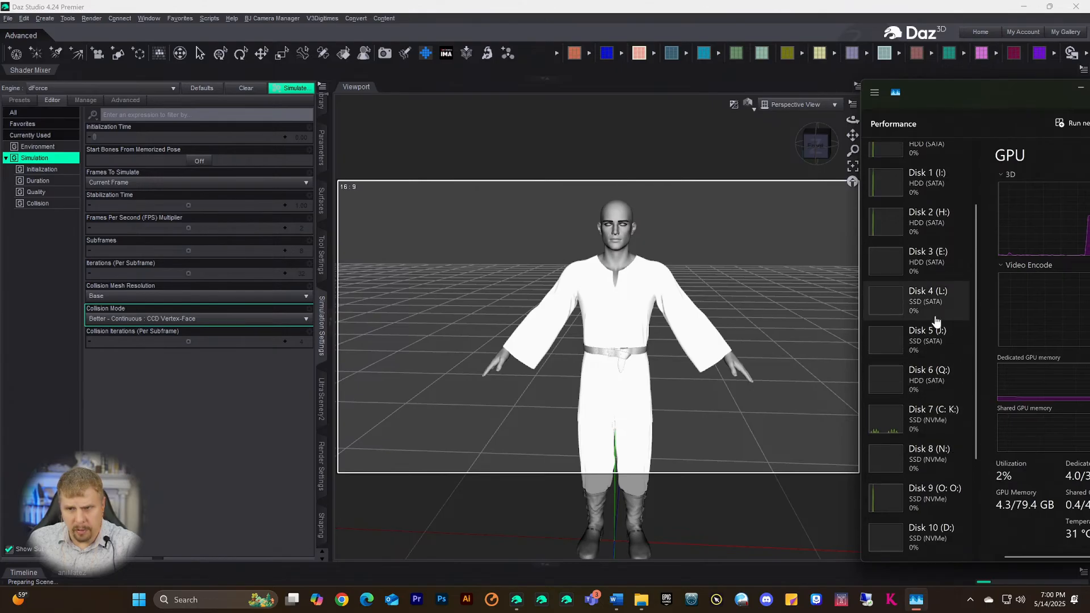
scroll(935, 321, up, 3)
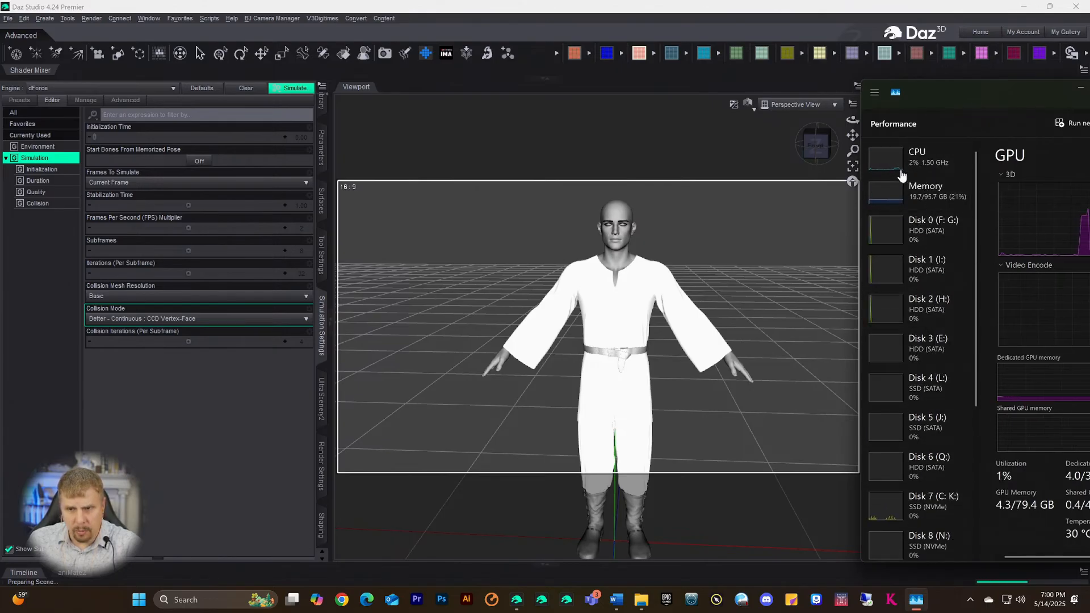
click(295, 90)
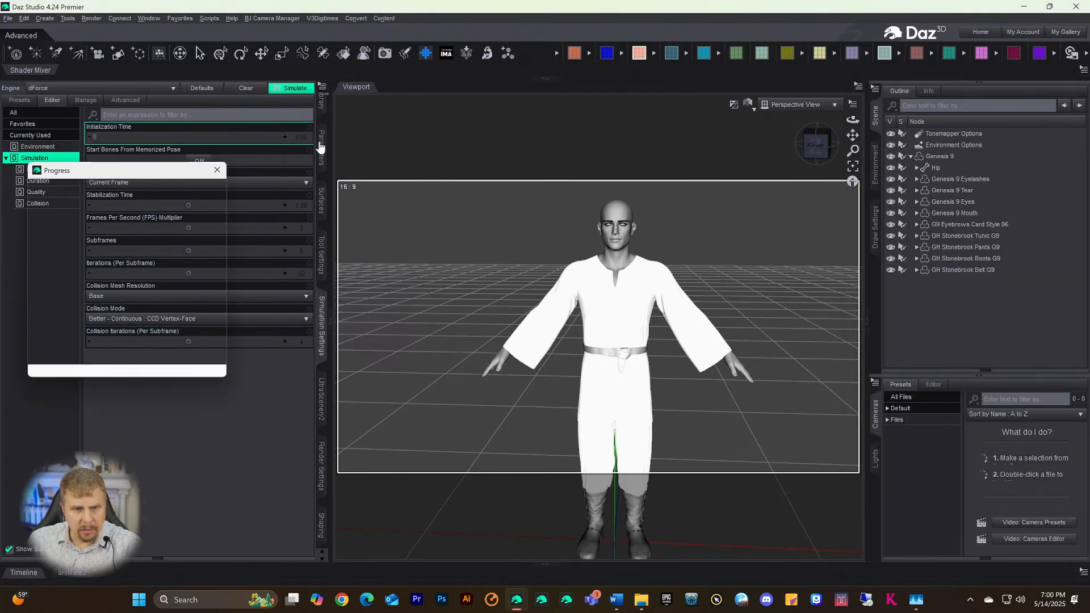
click(922, 602)
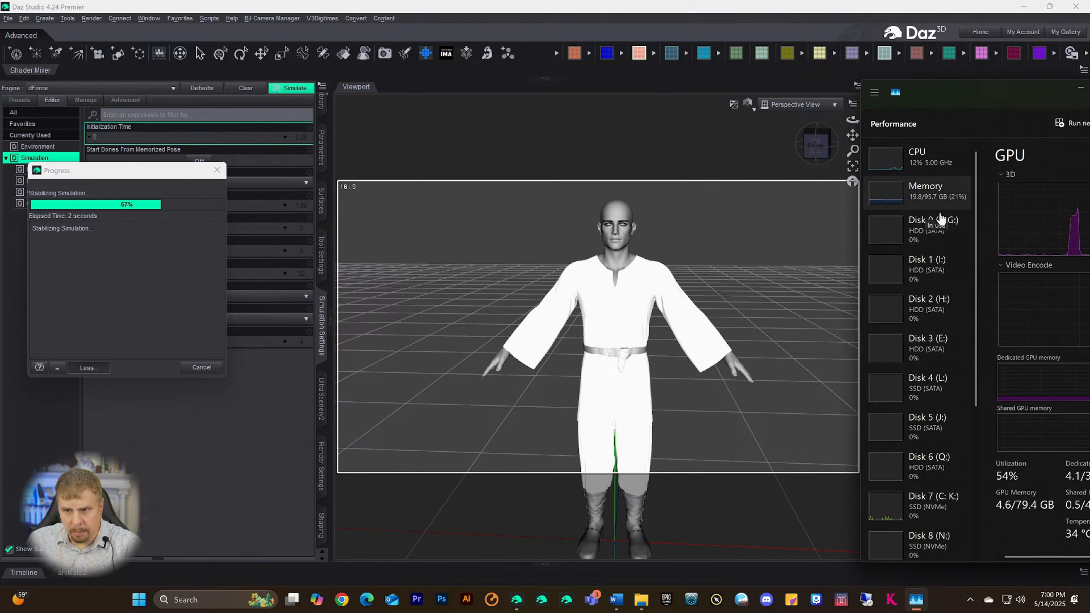
scroll(949, 304, down, 1)
scroll(950, 303, down, 1)
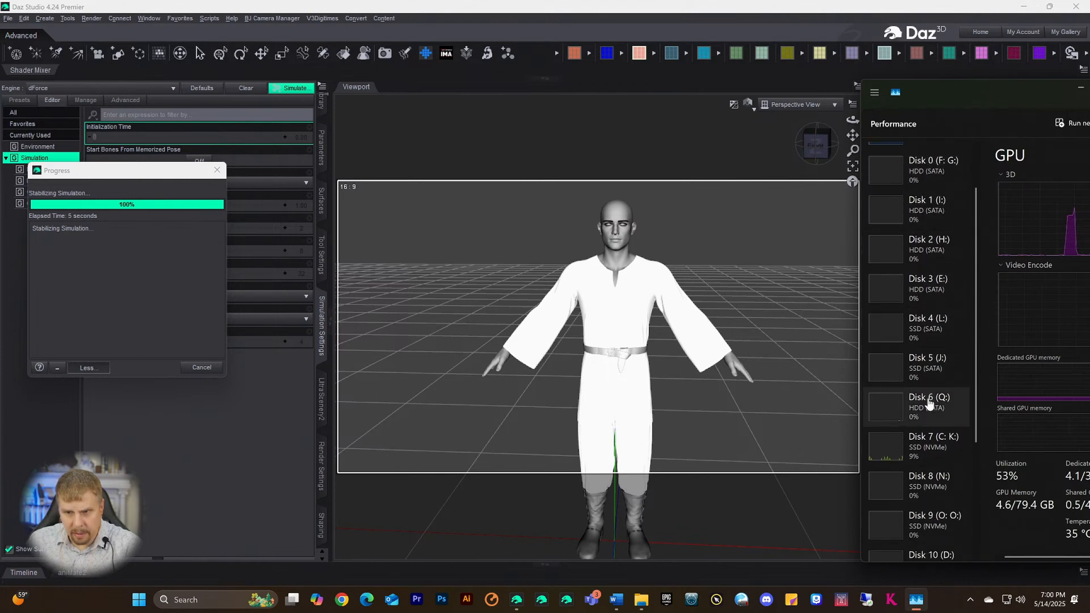
scroll(931, 482, down, 5)
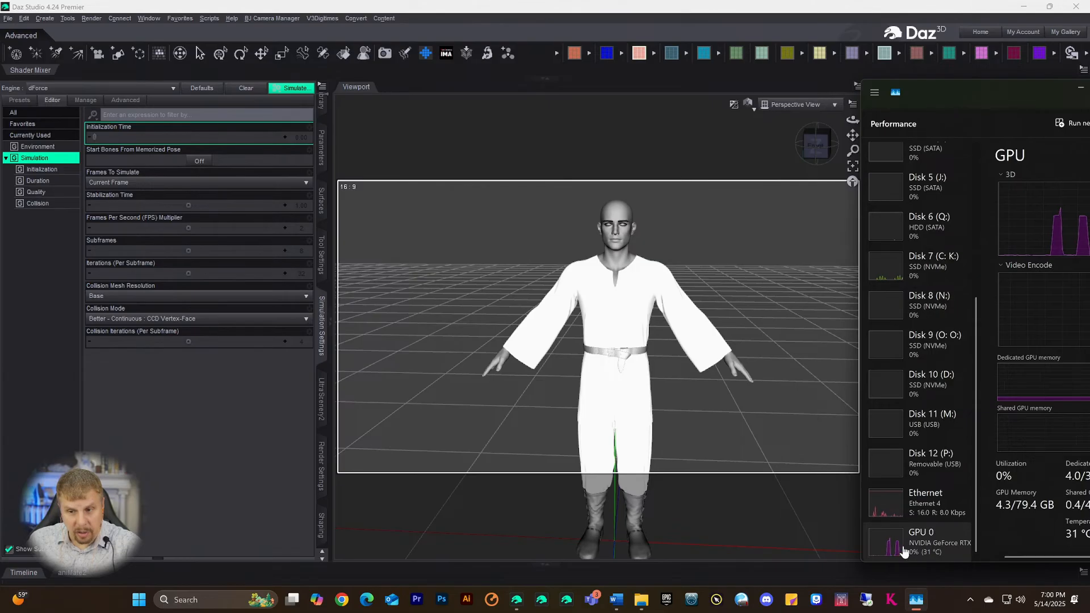
scroll(954, 267, up, 3)
scroll(953, 261, up, 5)
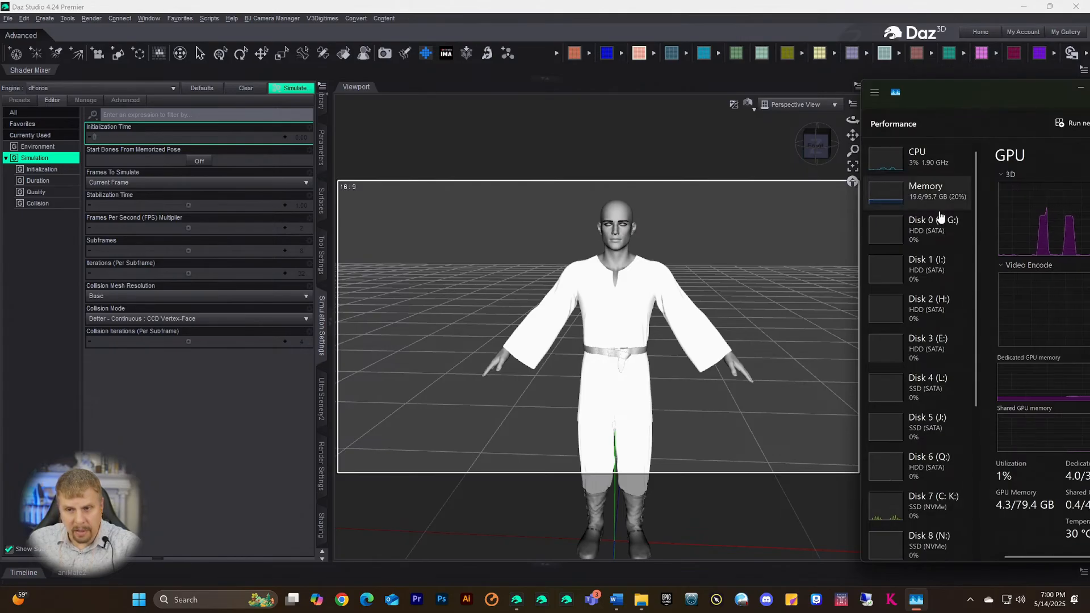
scroll(920, 284, down, 3)
scroll(933, 434, down, 3)
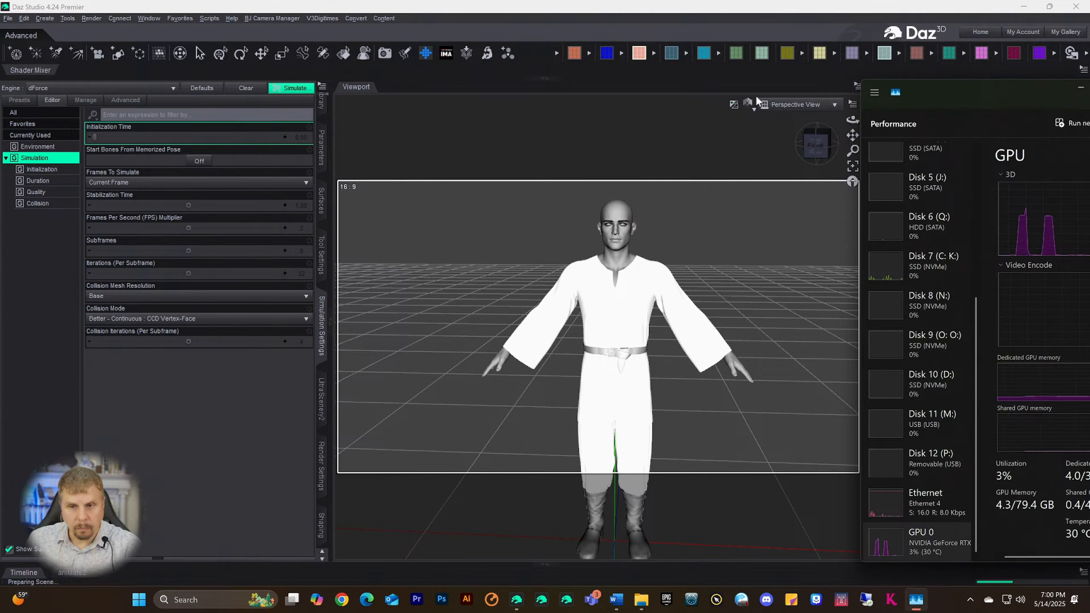
click(236, 338)
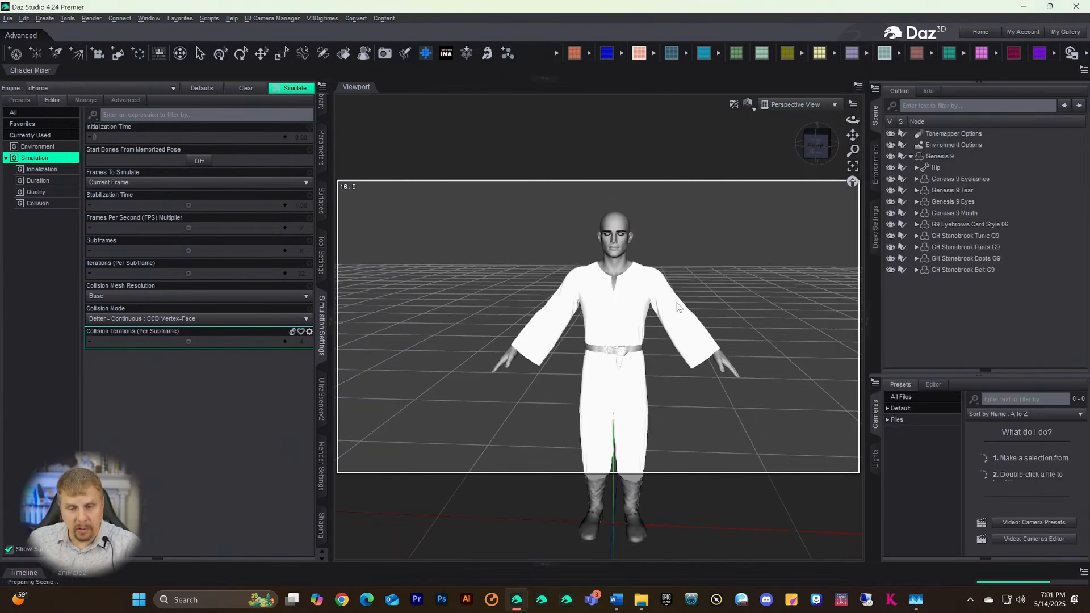
- Switch Draw Style to Texture Shaded and back to Smooth Shaded, then show Render Settings
click(749, 103)
click(729, 211)
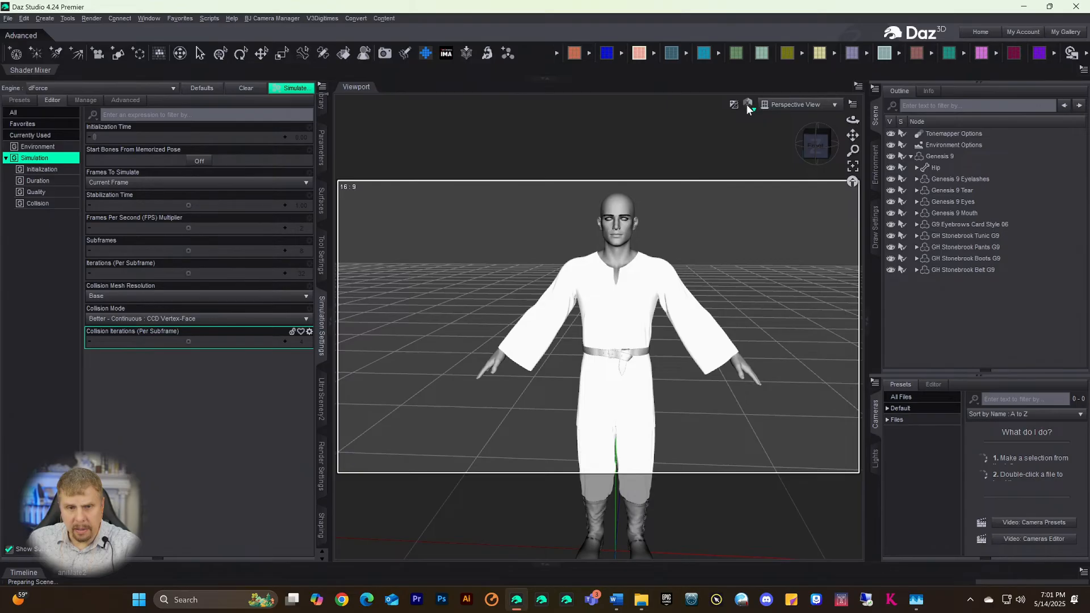
click(748, 107)
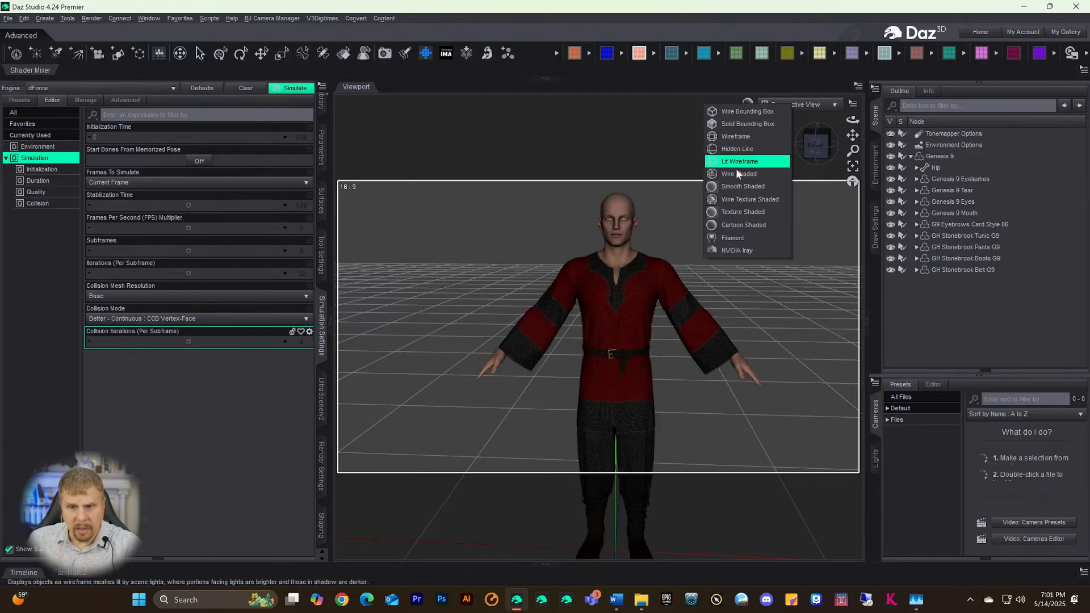
click(730, 246)
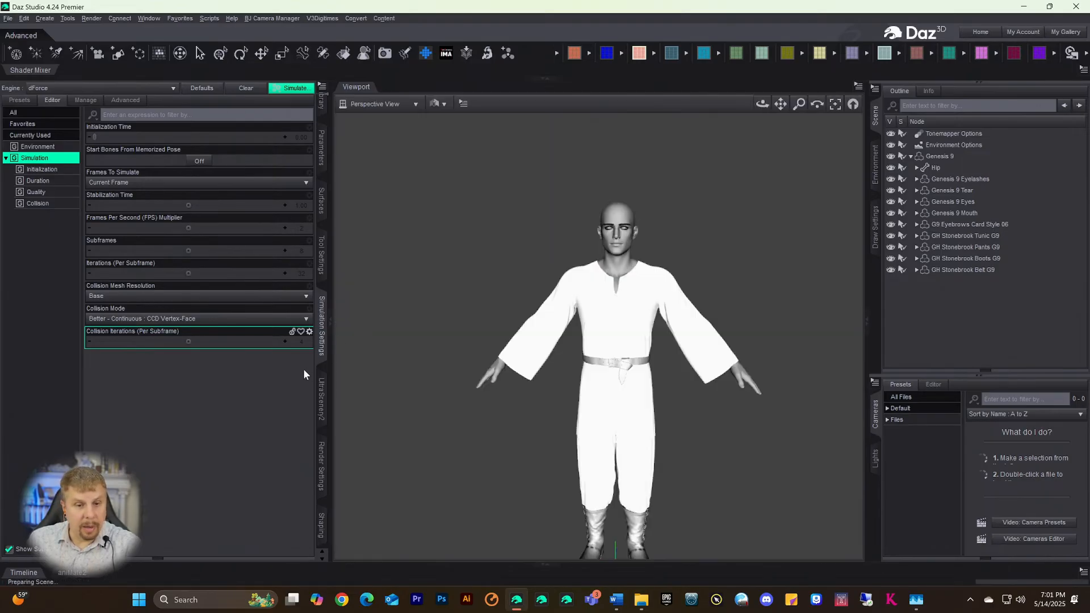
click(321, 463)
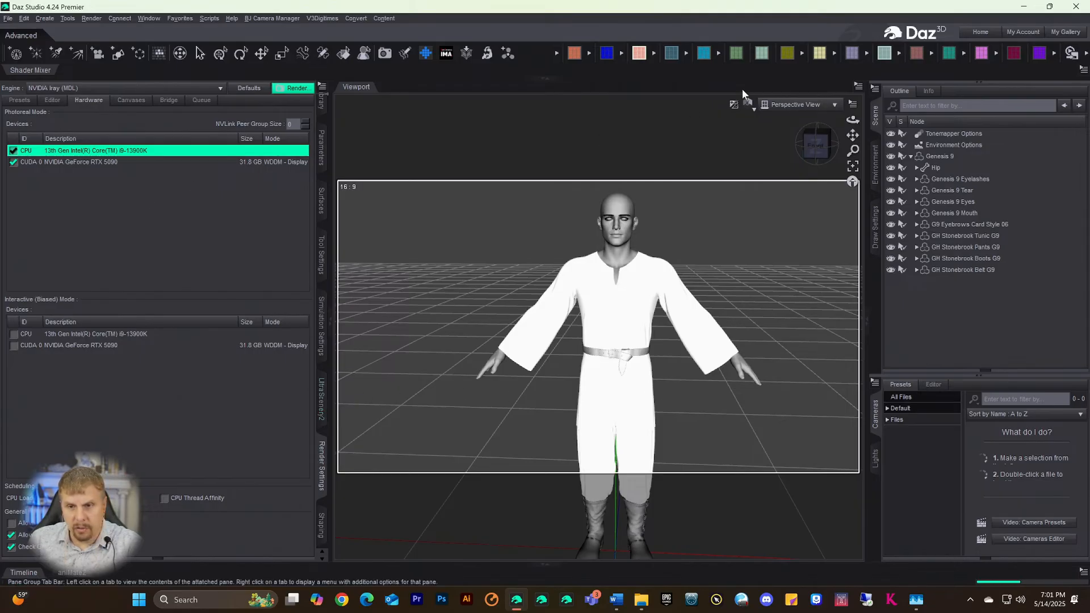
- Set the viewport Draw Style to NVIDIA Iray and recentre the figure in view
click(748, 104)
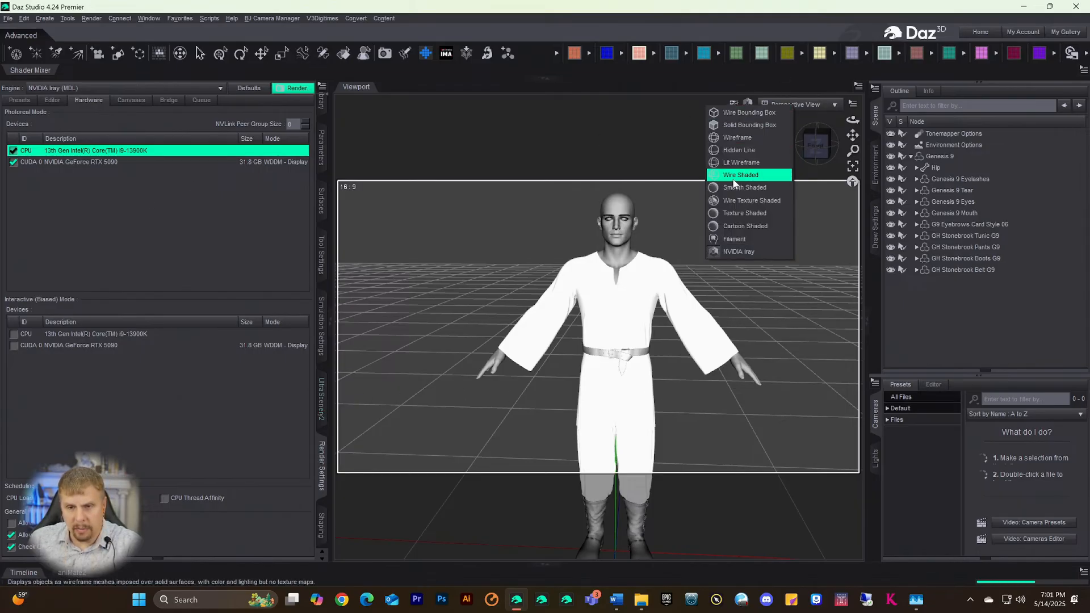
click(744, 213)
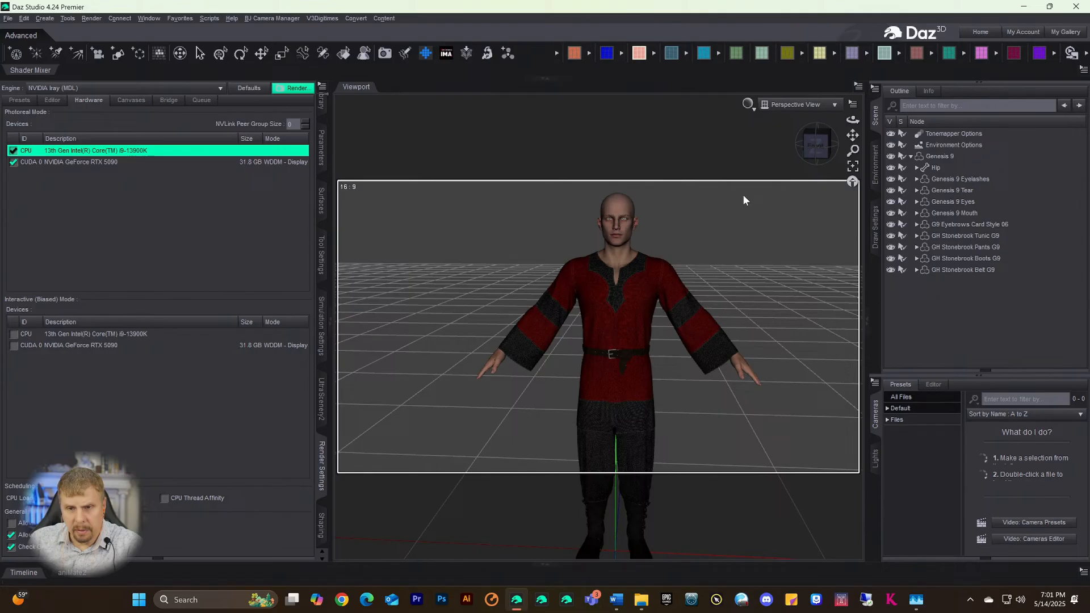
click(749, 104)
click(741, 248)
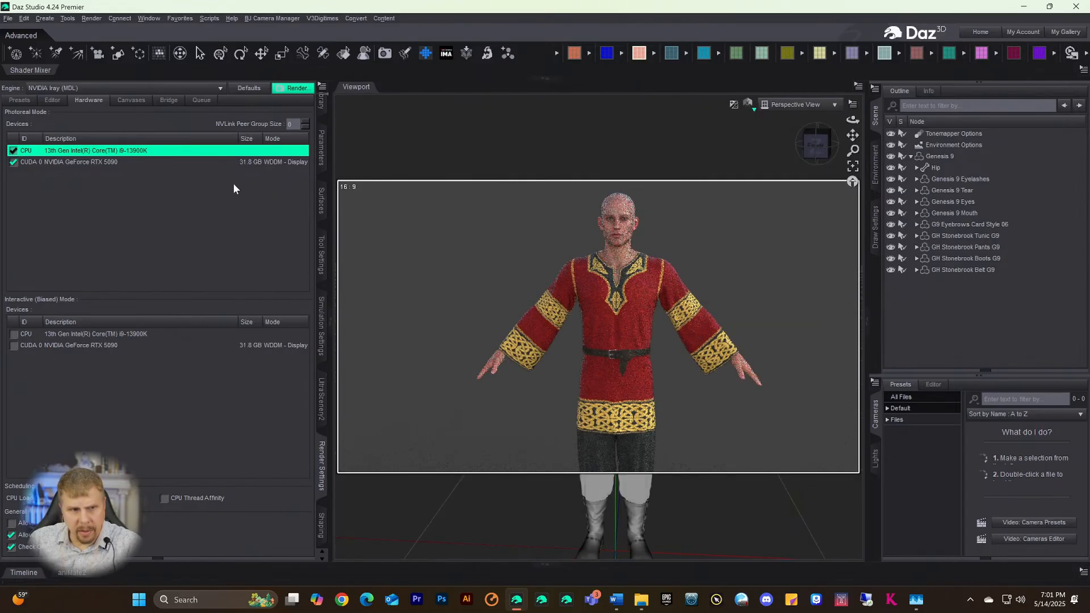
scroll(714, 244, up, 3)
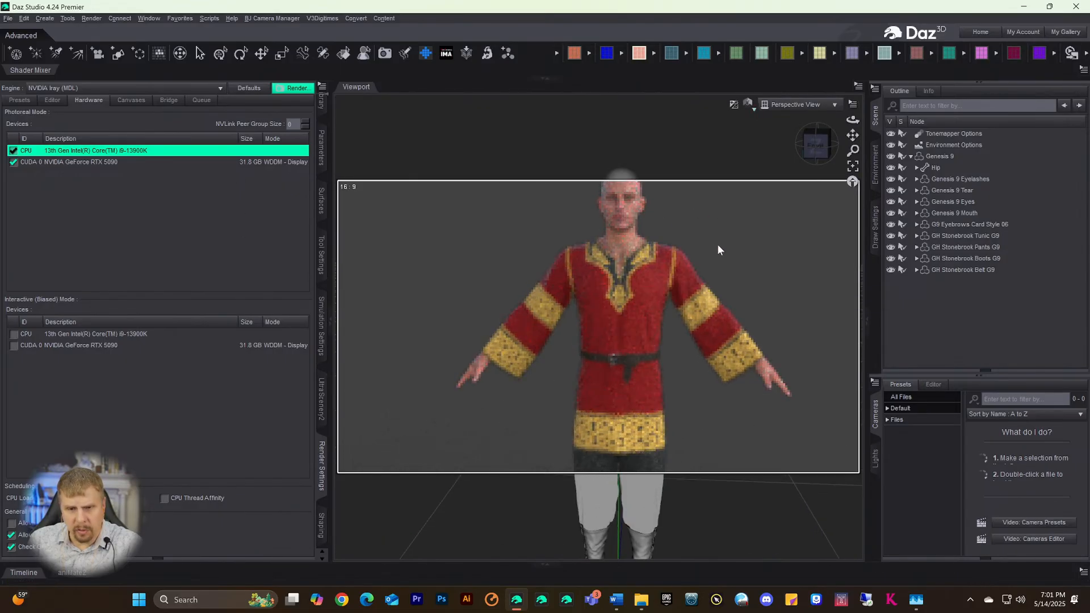
scroll(717, 244, down, 5)
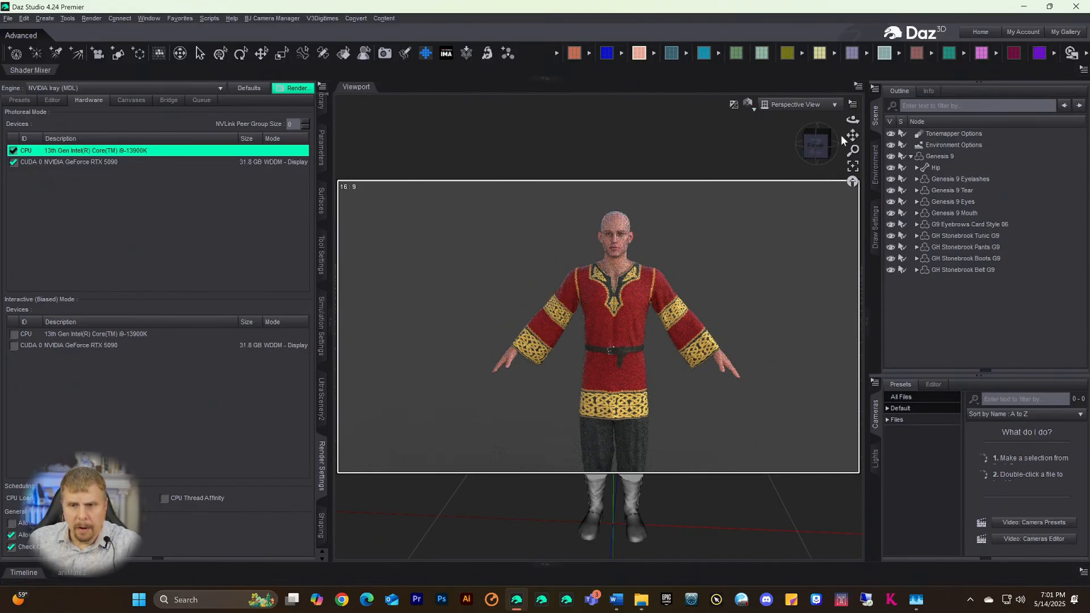
drag(852, 135, 847, 117)
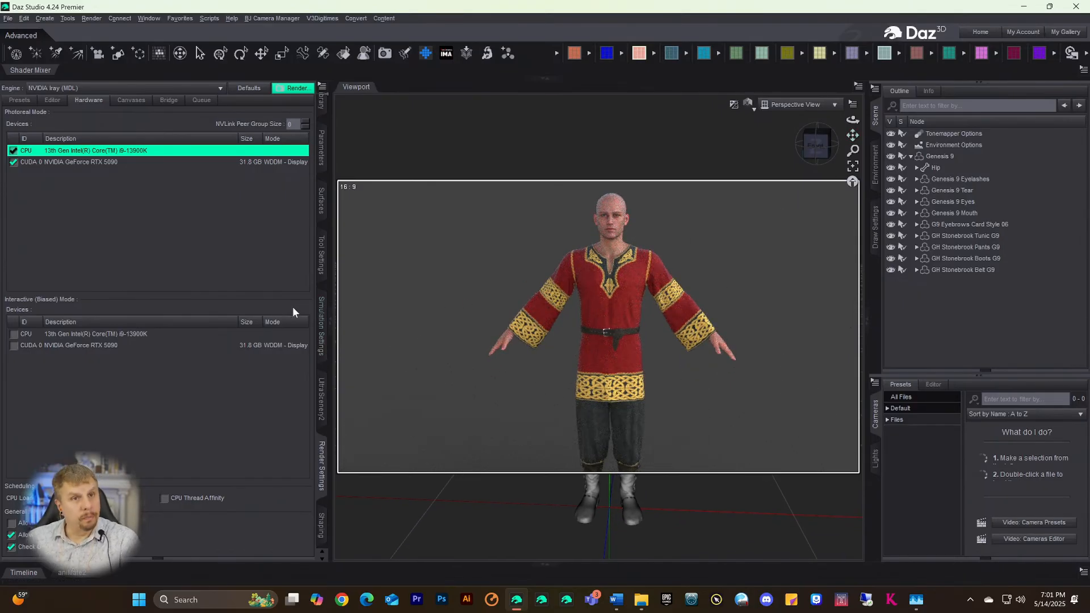
- Check the Frames To Simulate setting in Simulation Settings, then return to Render Settings
click(322, 507)
click(322, 326)
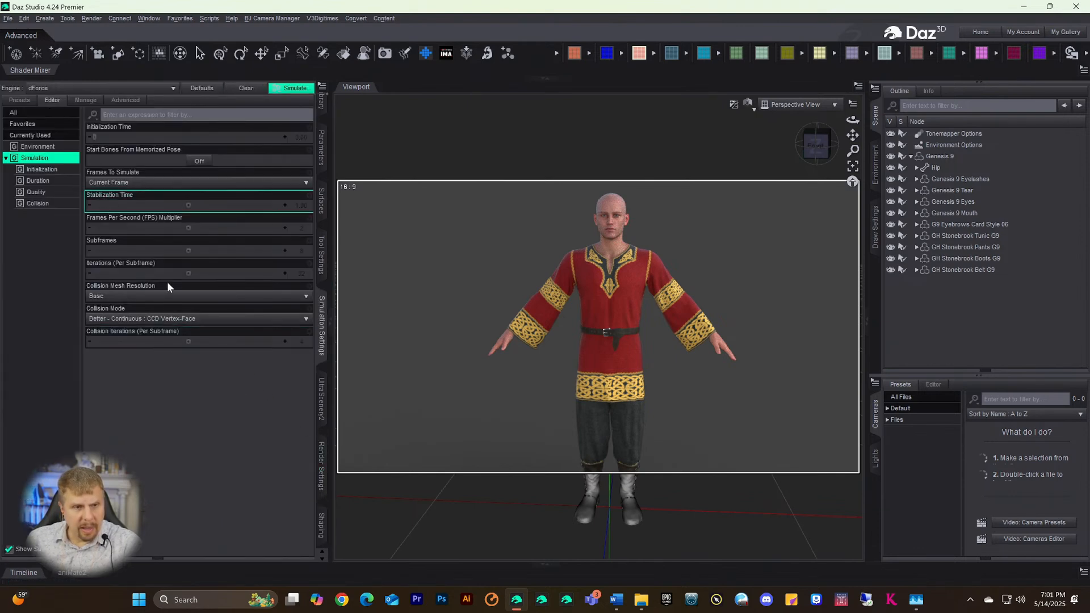
click(112, 181)
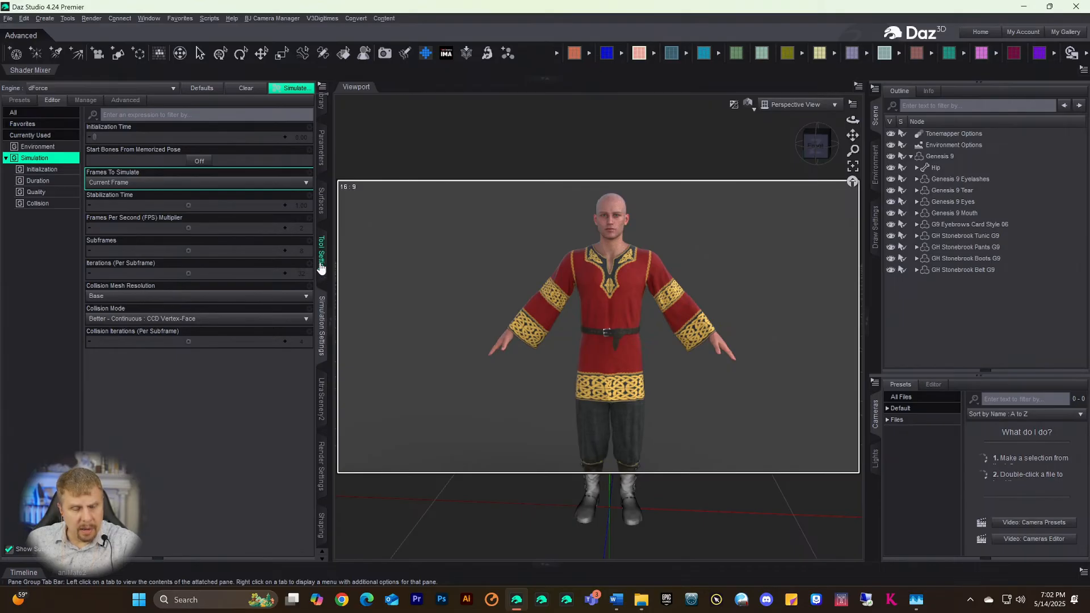
click(322, 477)
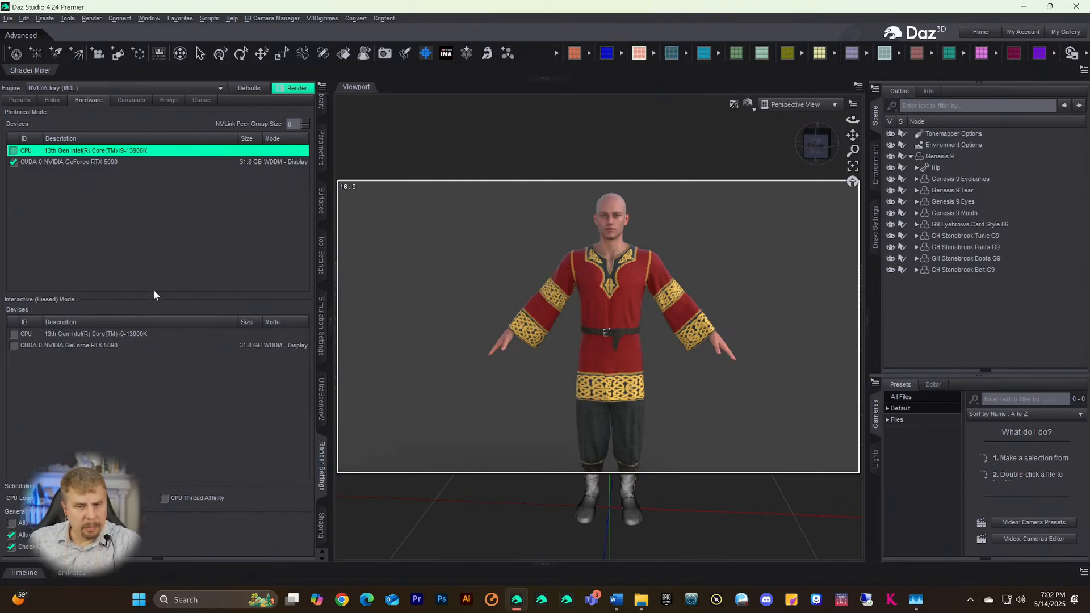
click(748, 104)
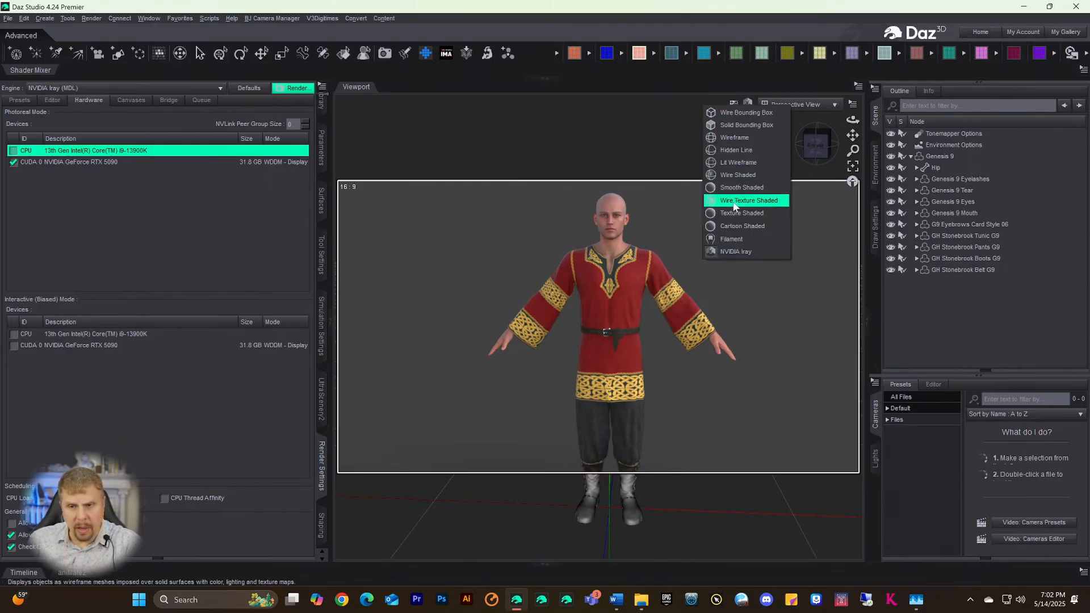
- Restore Texture Shaded view and add an UltraScenery2 terrain named UltraScenery2 at resolution 128
click(730, 218)
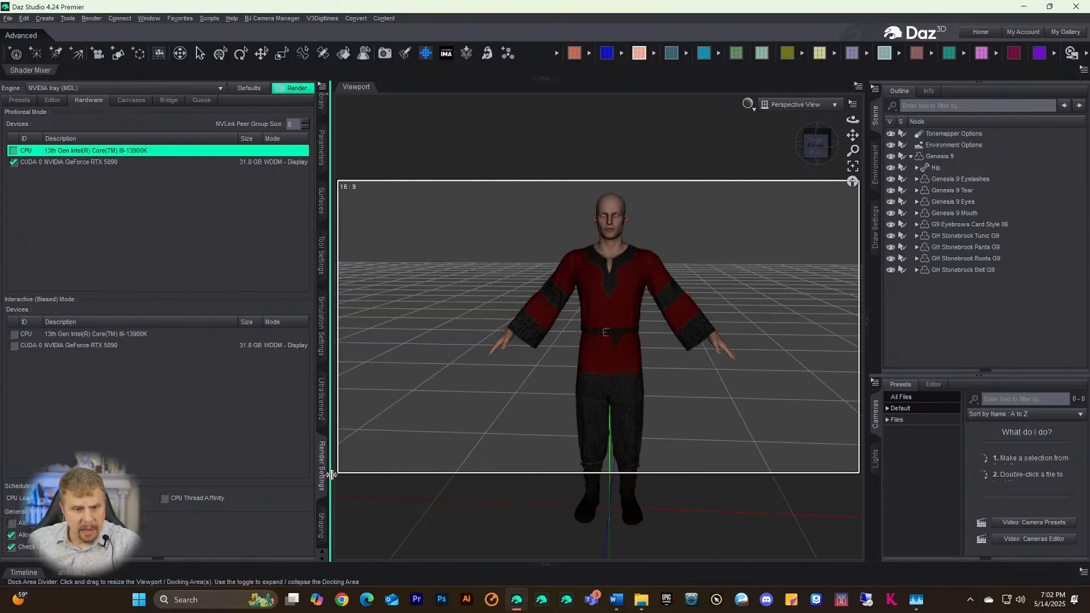
click(323, 421)
click(322, 413)
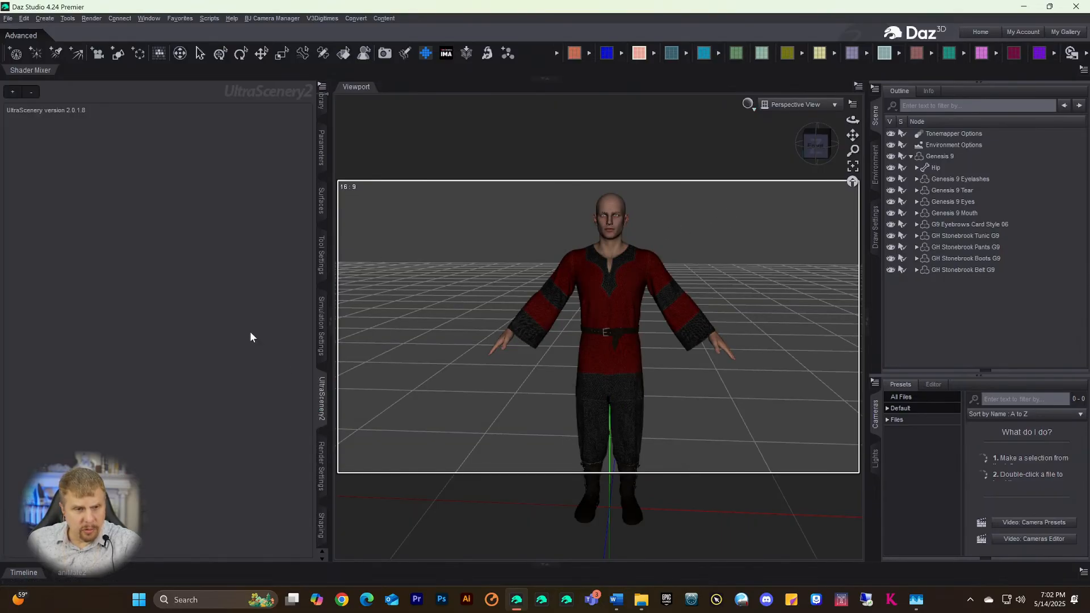
click(13, 91)
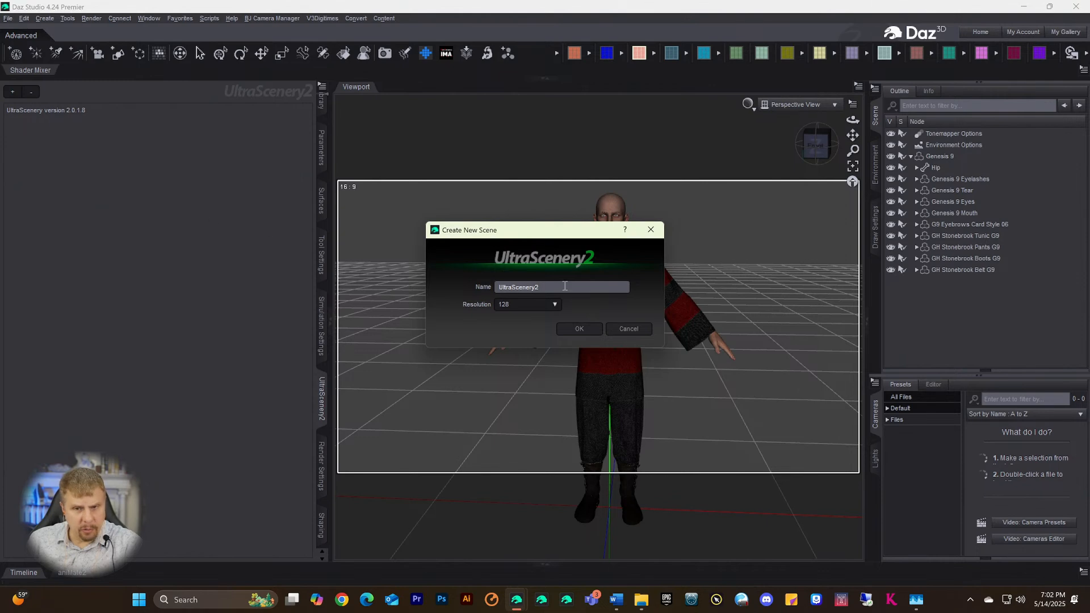
click(580, 329)
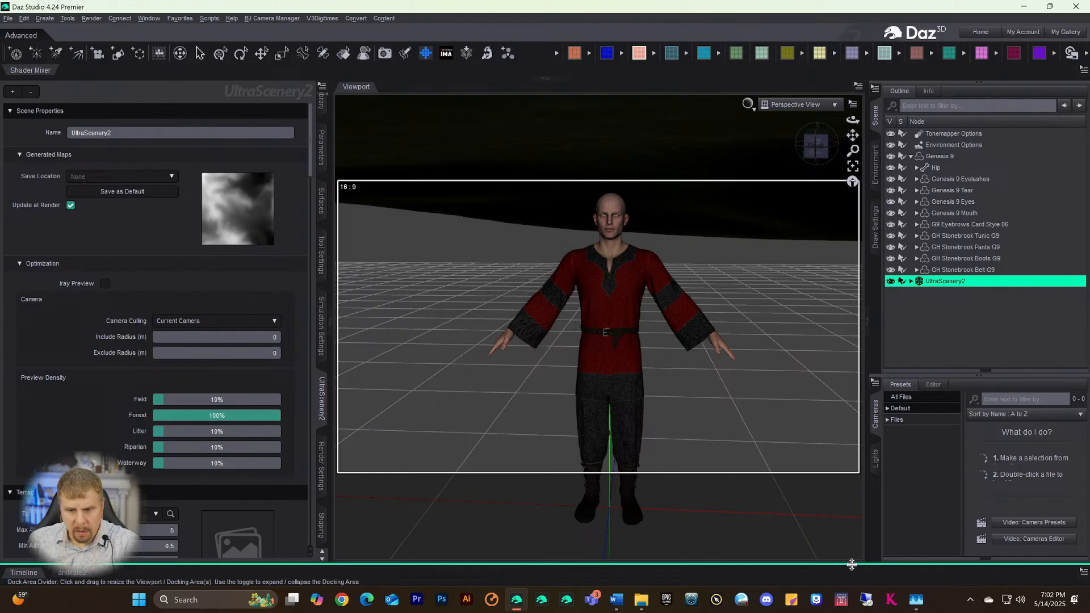
click(916, 600)
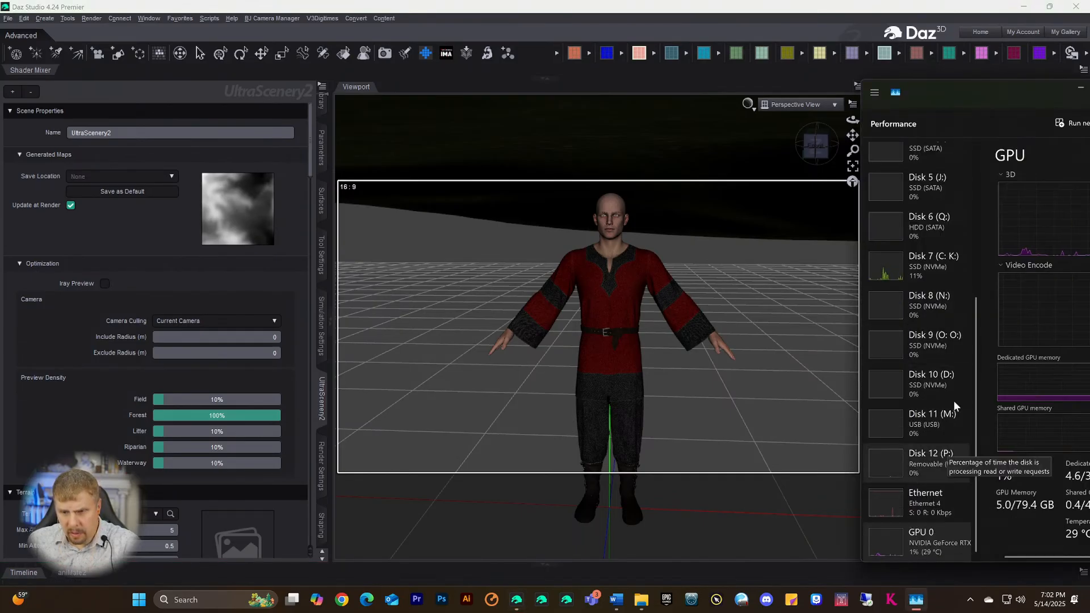
- Move Task Manager left and scroll up to review CPU and Memory use, then return to Daz Studio
drag(938, 87, 734, 71)
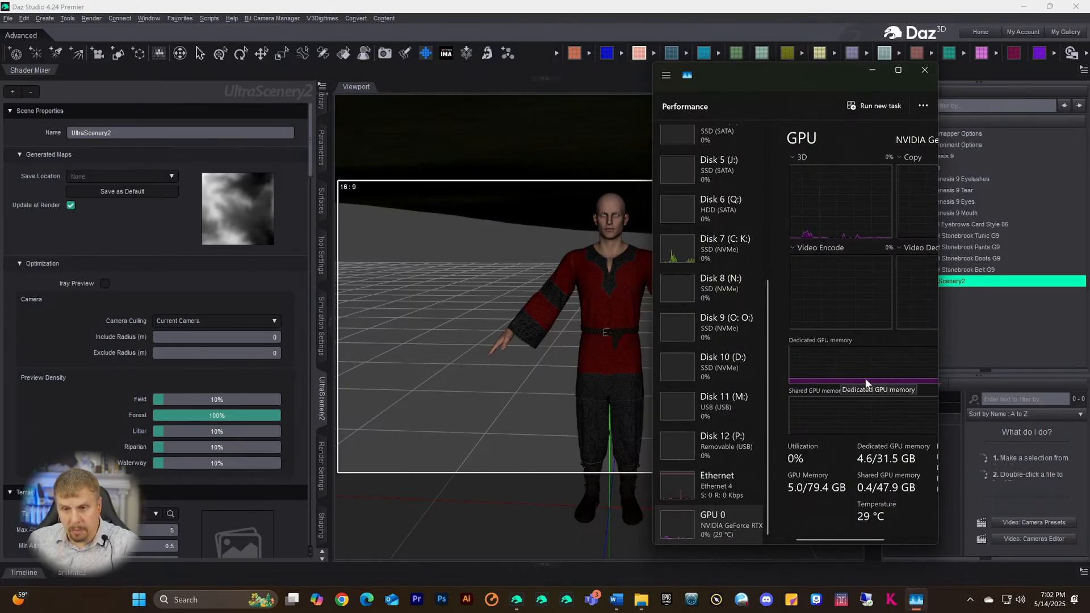
scroll(720, 174, up, 5)
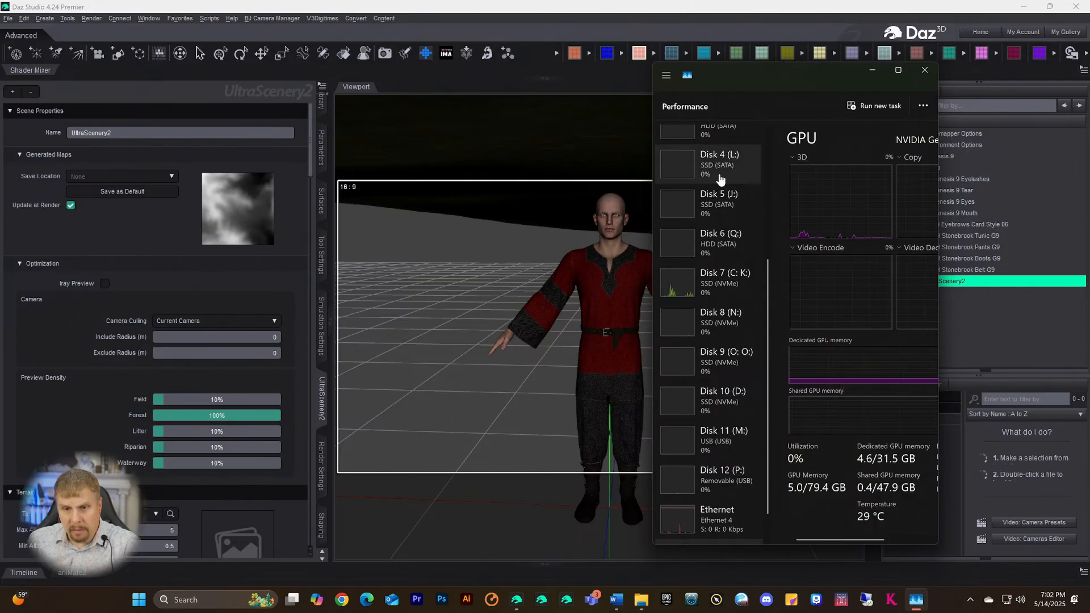
scroll(720, 175, up, 3)
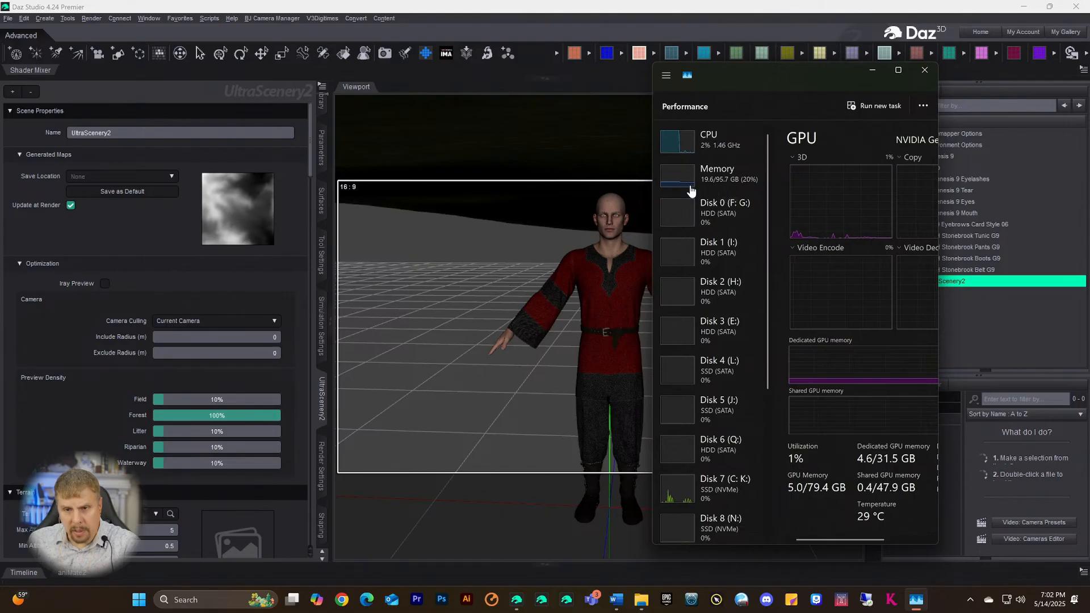
click(115, 236)
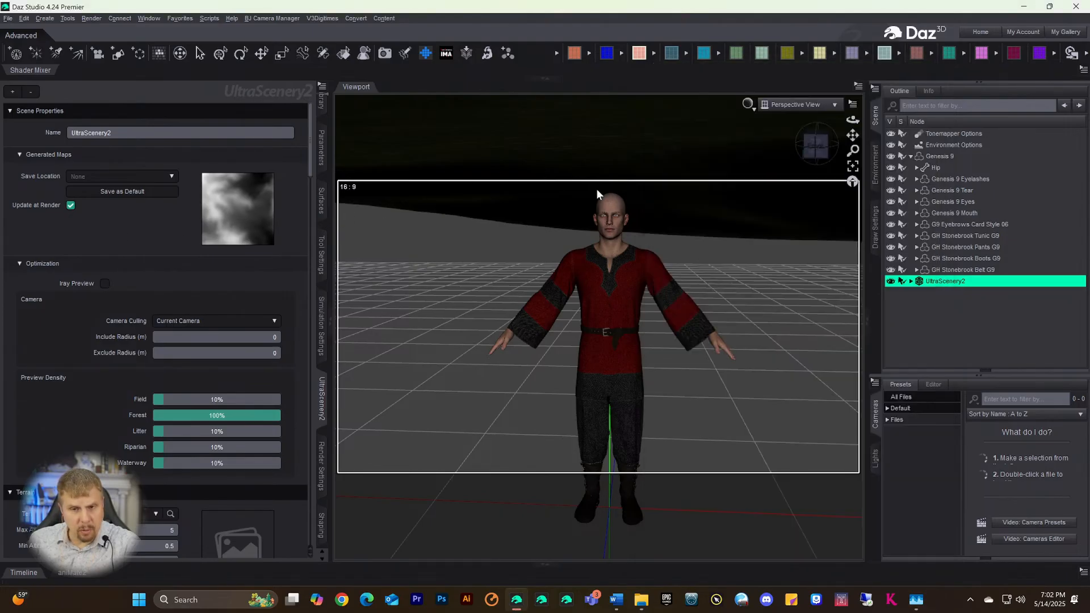
- Choose USC2 Oaks 03 as the UltraScenery2 Ecology Preset and scroll to its Biome Layers
scroll(193, 334, down, 10)
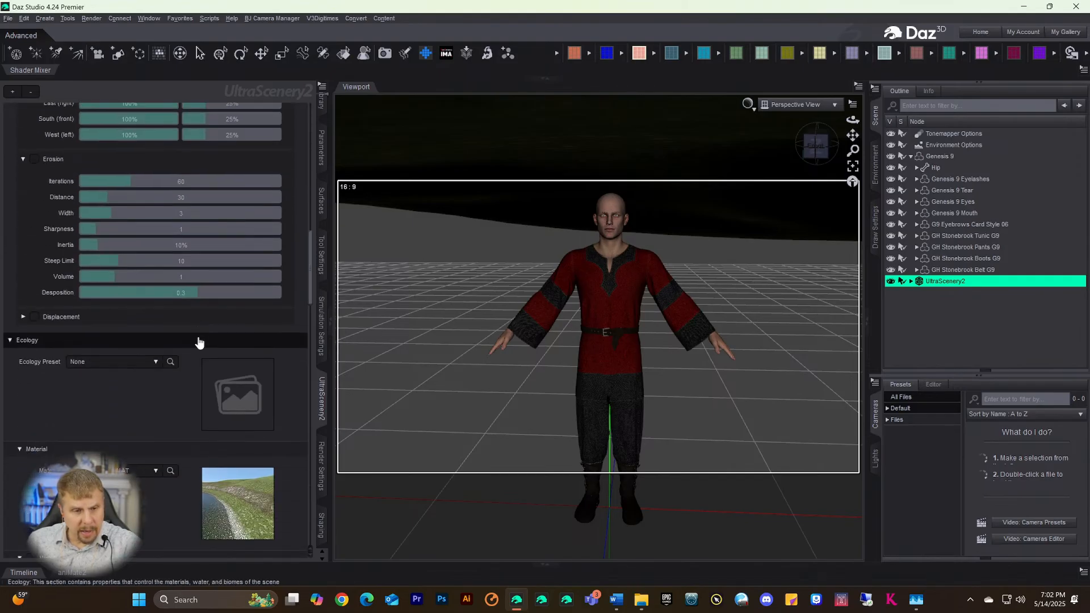
scroll(195, 335, down, 10)
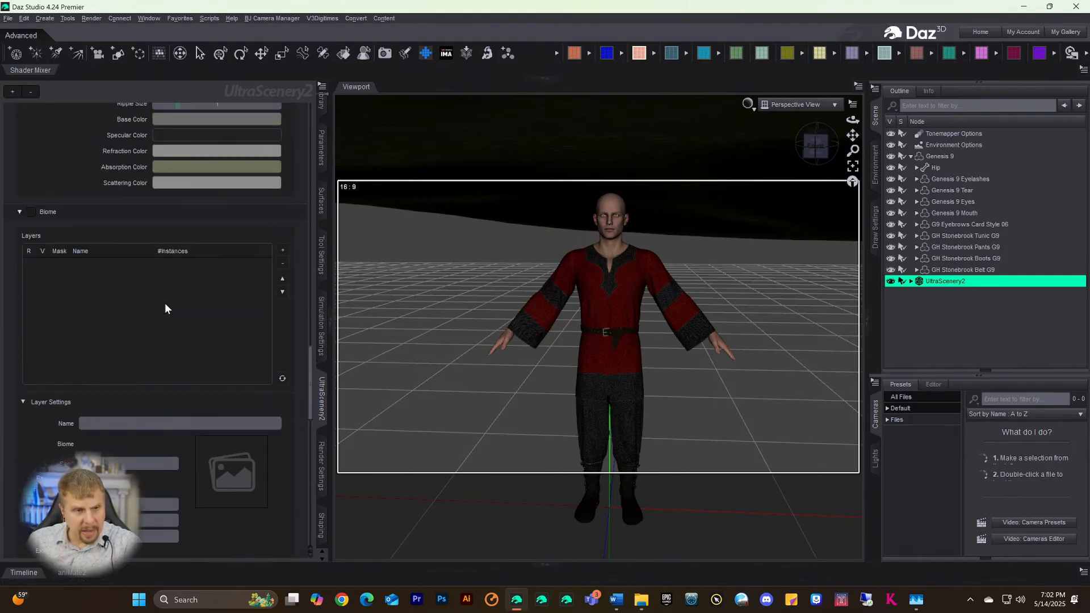
scroll(148, 301, up, 5)
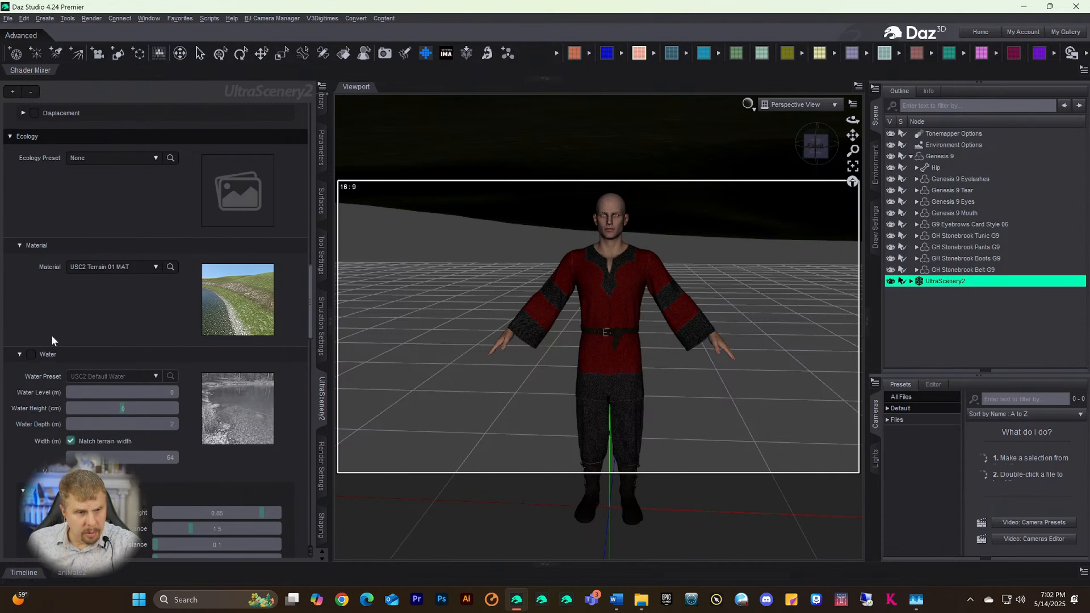
scroll(52, 335, up, 3)
click(107, 352)
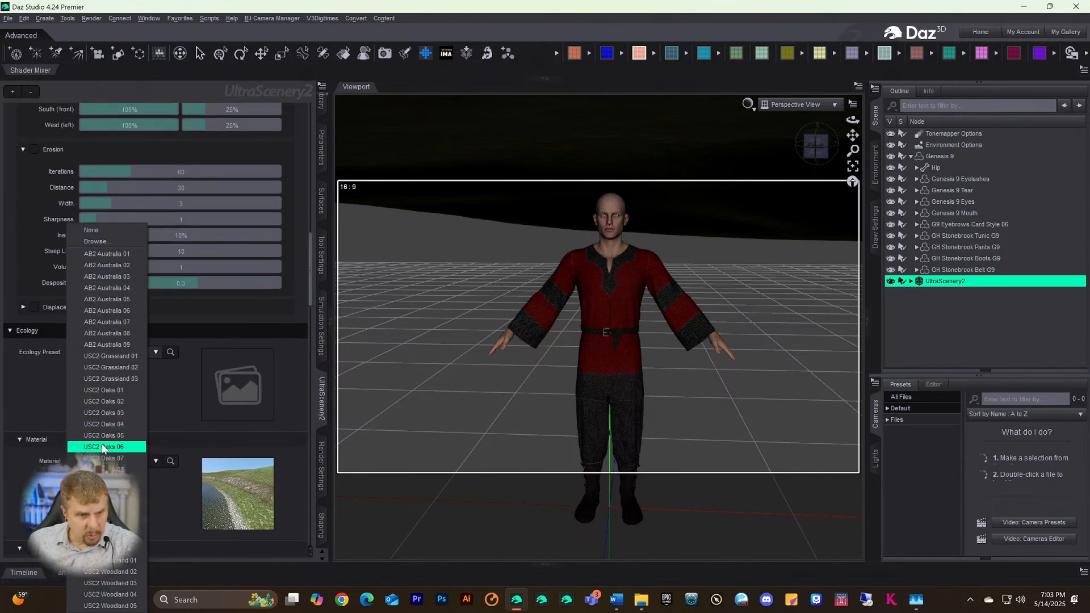
click(101, 413)
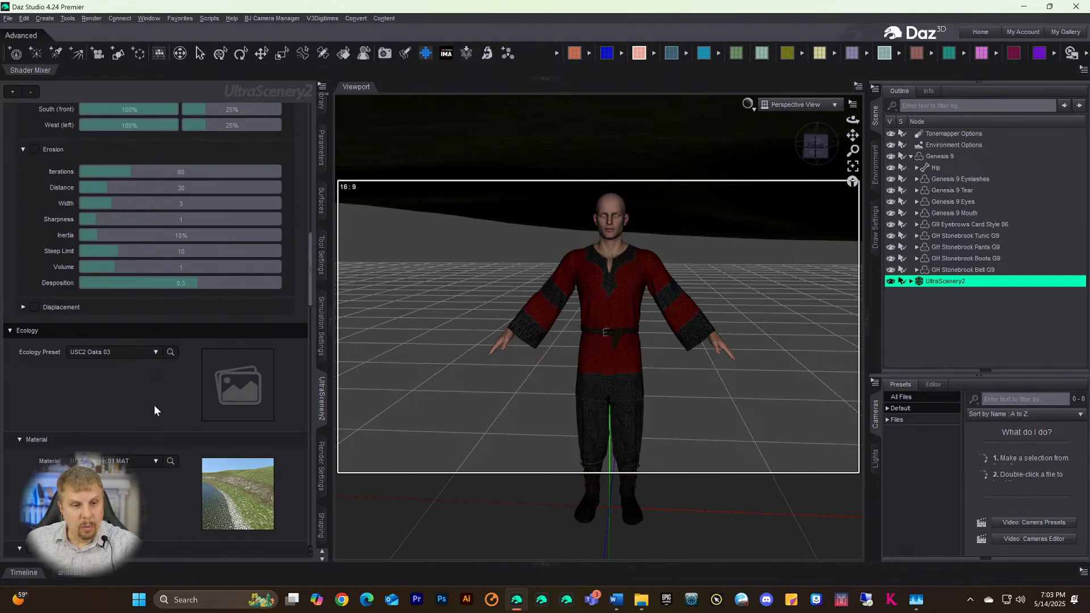
scroll(154, 410, down, 8)
scroll(103, 382, down, 5)
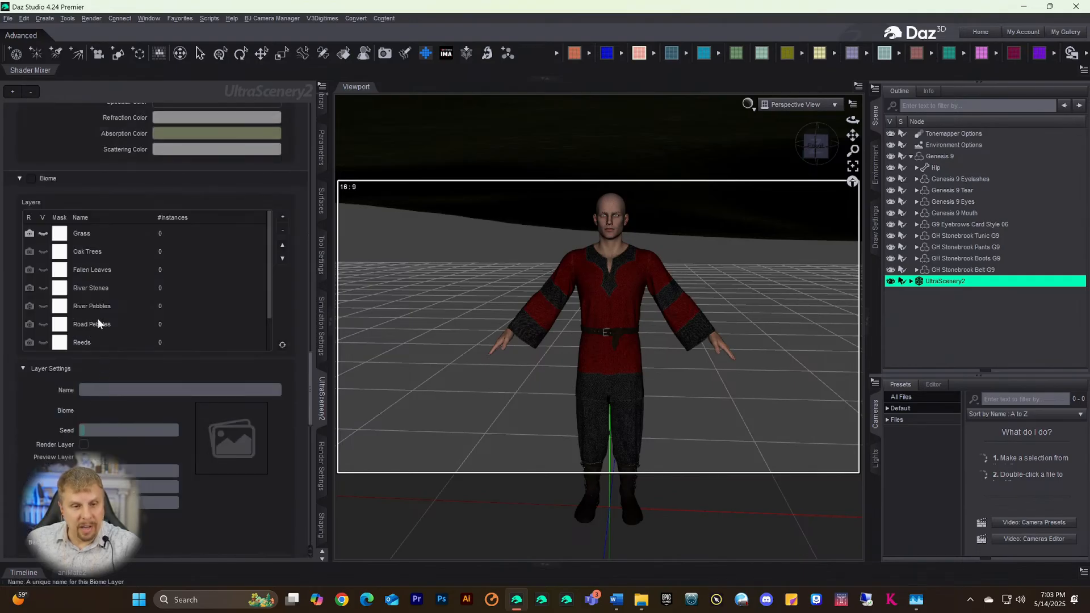
- Watch GPU 0 memory in a widened, repositioned Task Manager, then return to Daz Studio
click(916, 599)
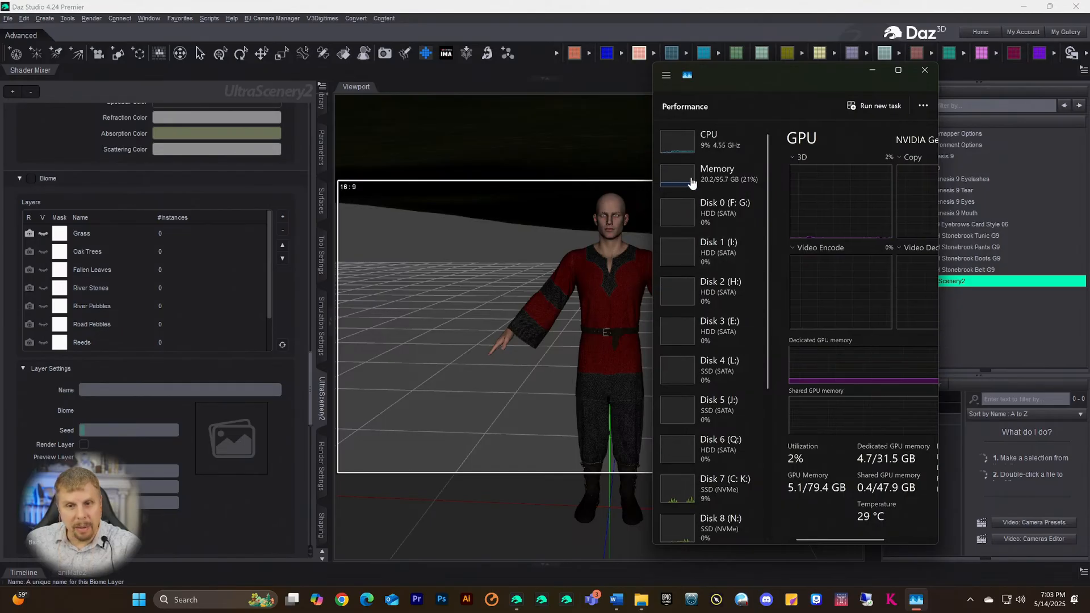
scroll(729, 499, down, 3)
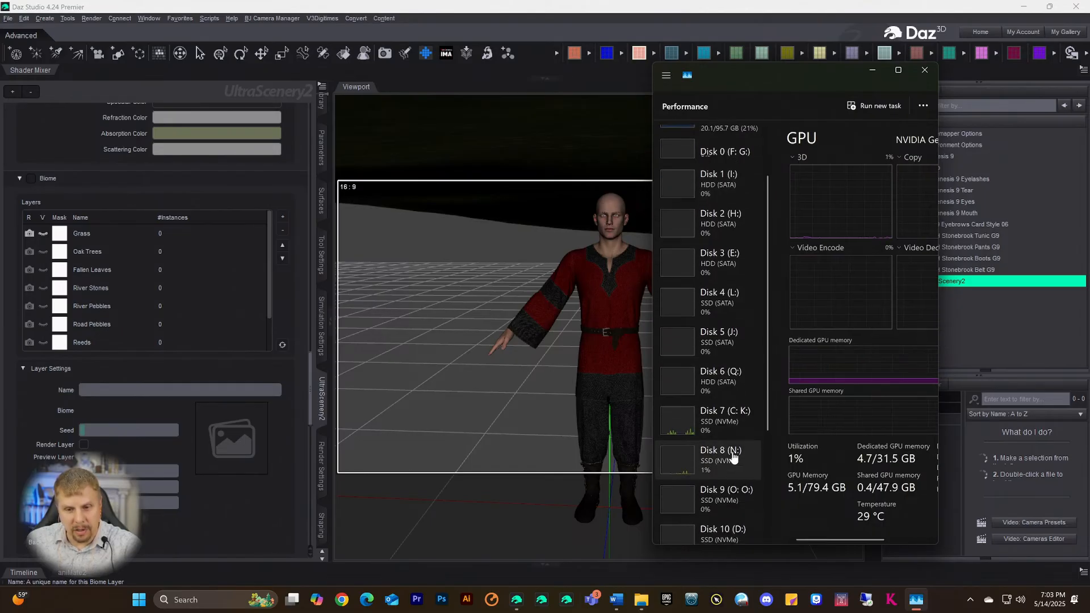
scroll(729, 500, down, 3)
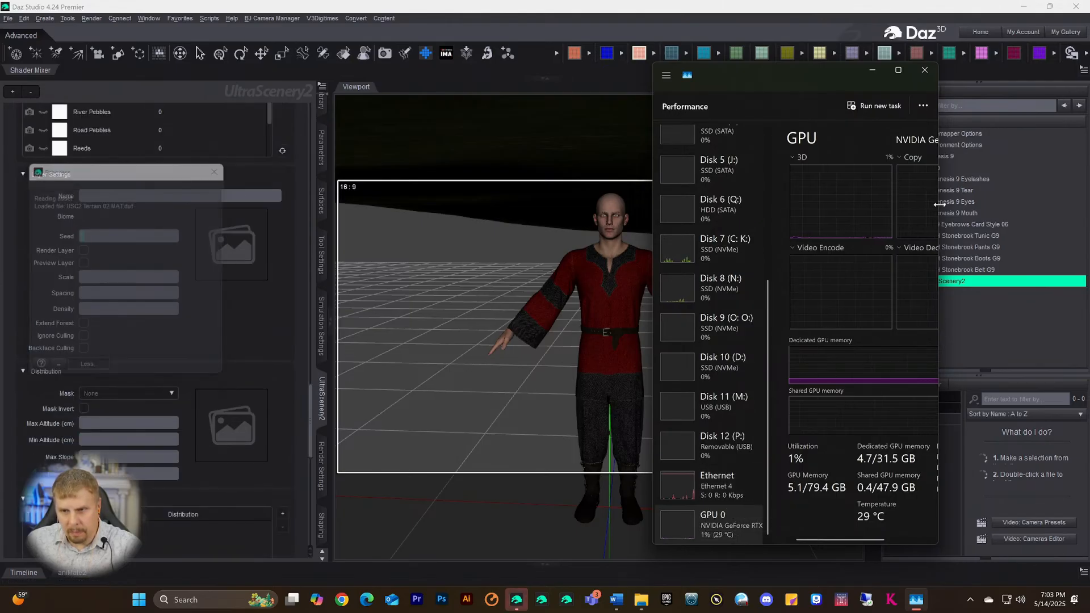
drag(938, 203, 1071, 226)
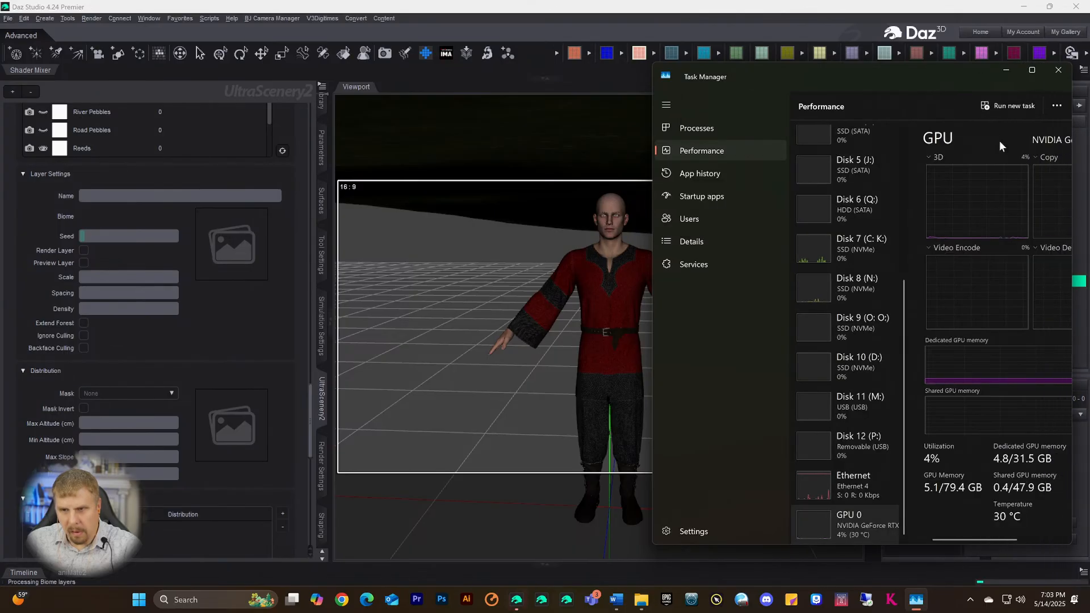
drag(911, 64, 797, 55)
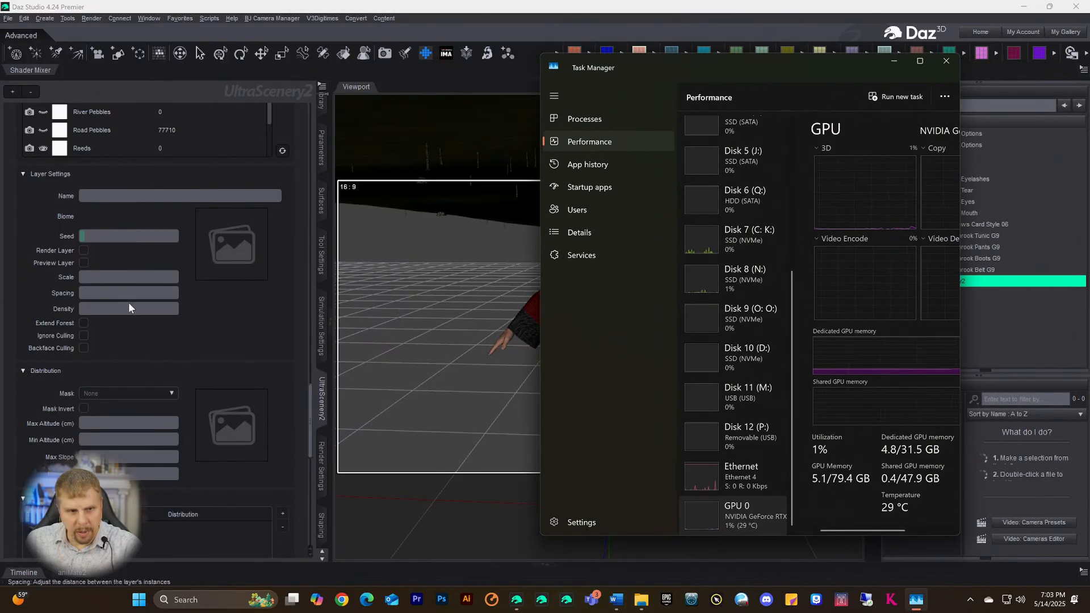
click(240, 339)
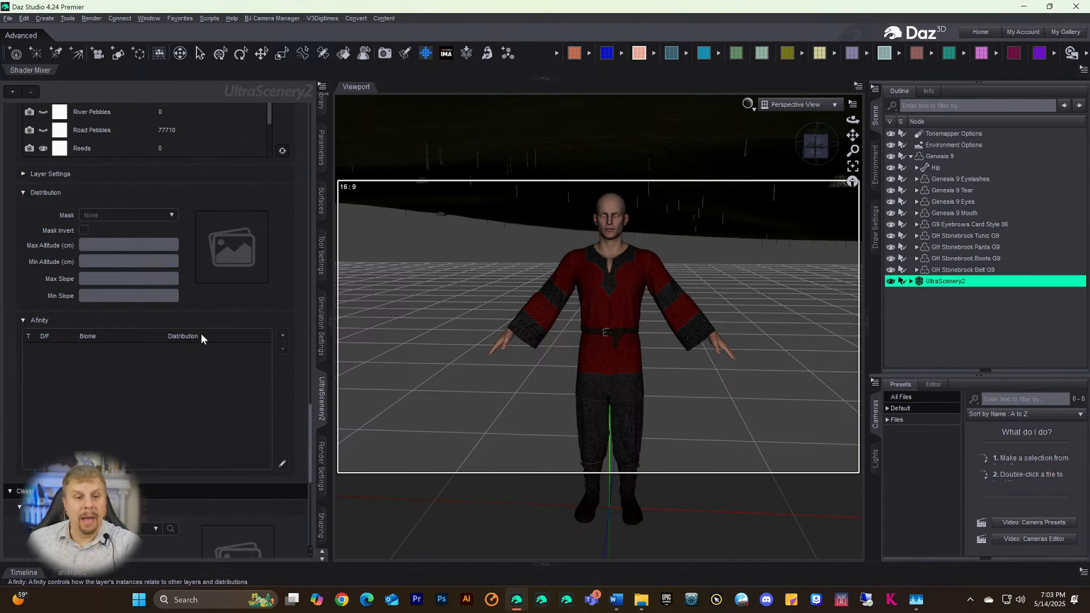
scroll(208, 305, up, 15)
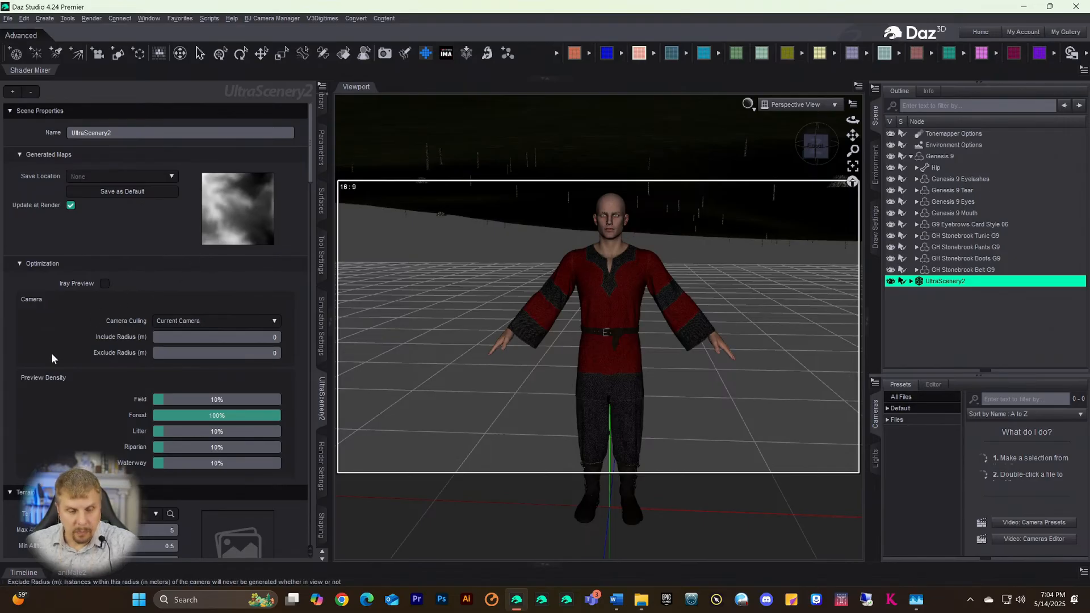
scroll(51, 358, down, 3)
scroll(52, 352, down, 12)
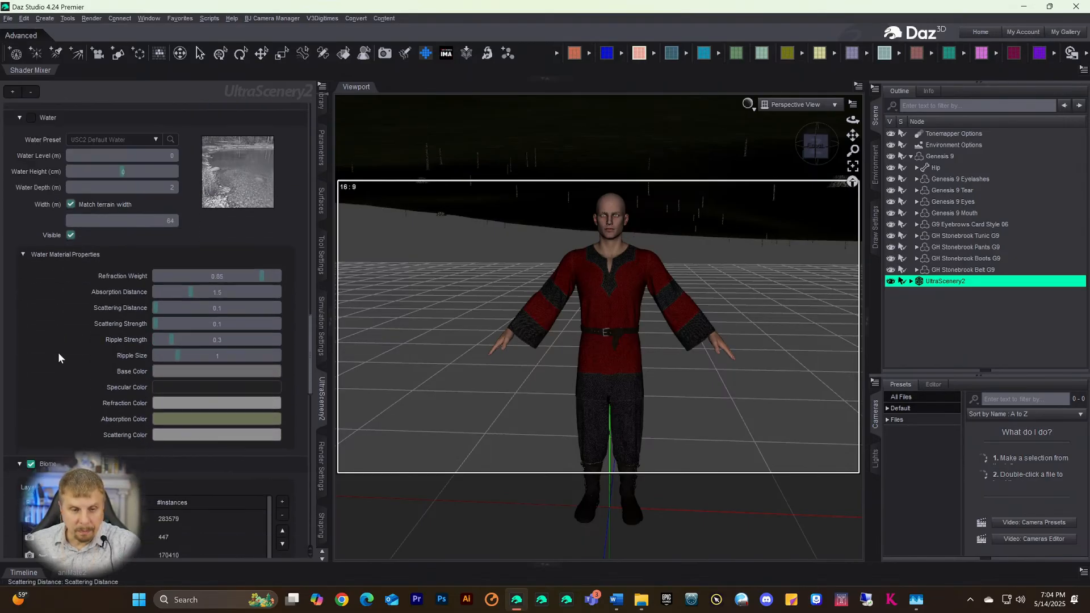
scroll(58, 352, down, 8)
scroll(59, 352, up, 8)
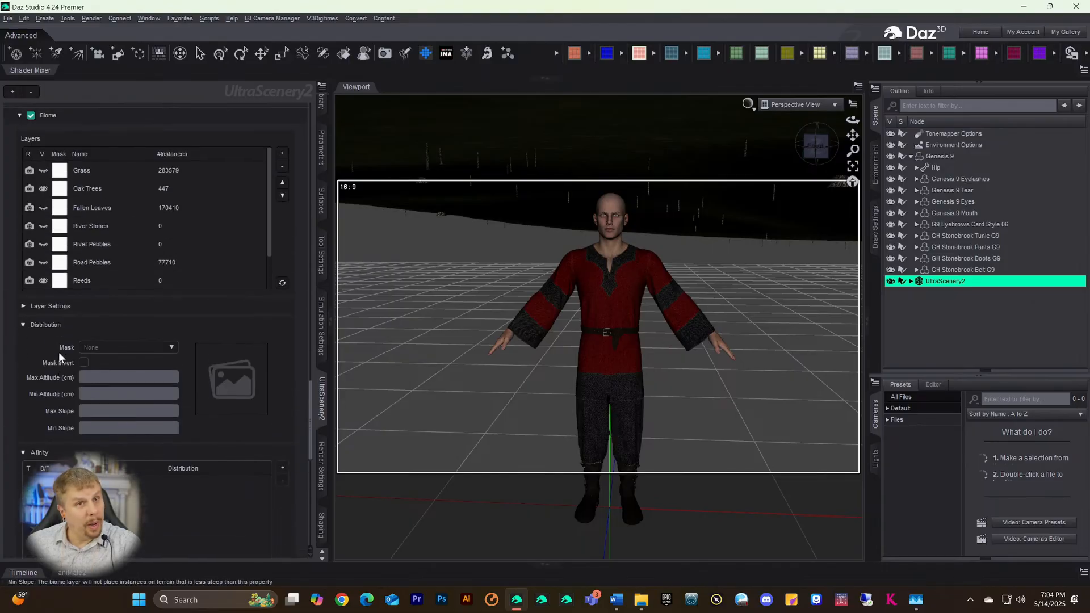
scroll(63, 309, up, 5)
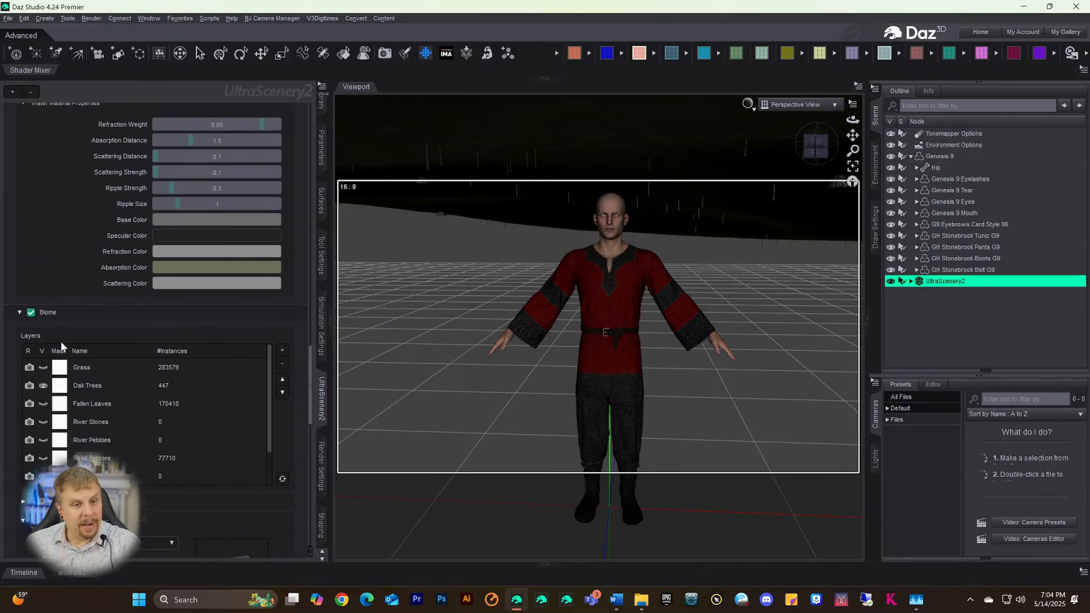
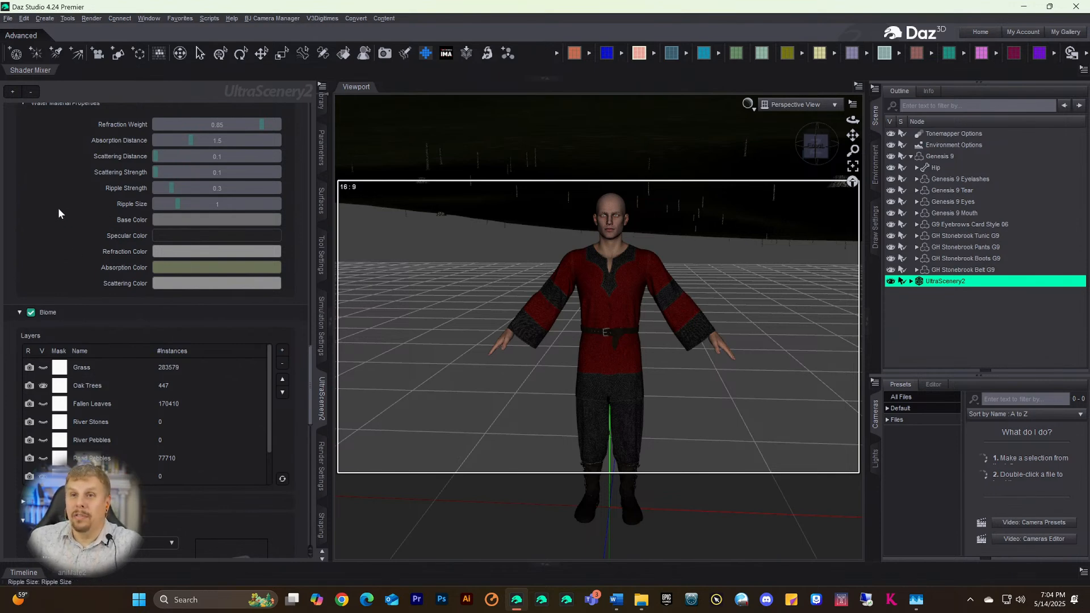
- Zoom the viewport in and out to inspect the generated autumn oak forest
scroll(46, 226, up, 5)
scroll(49, 232, up, 5)
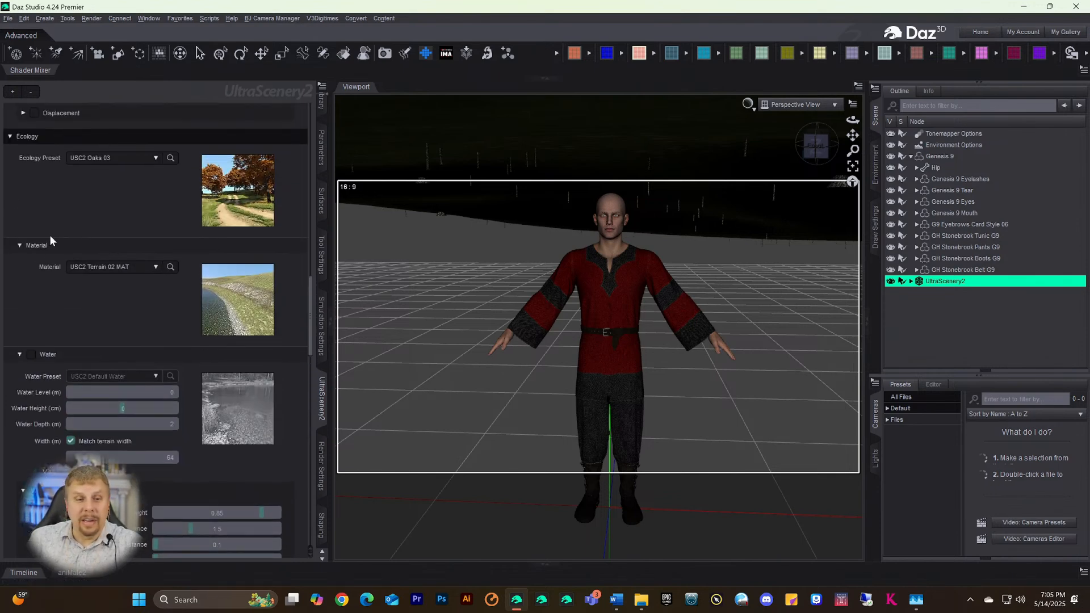
scroll(51, 233, down, 12)
scroll(54, 233, down, 8)
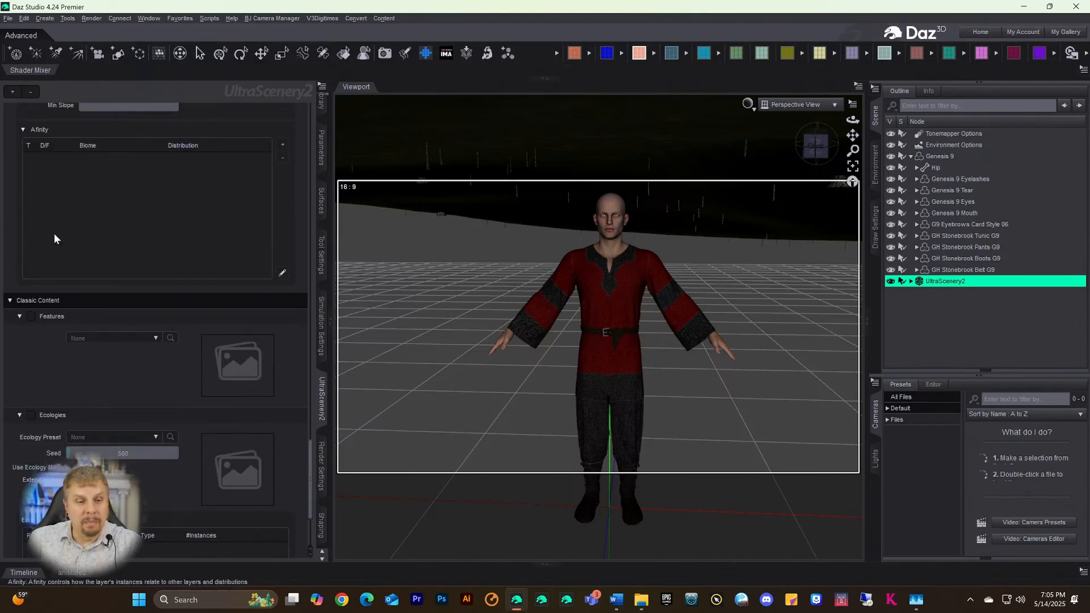
scroll(53, 232, up, 9)
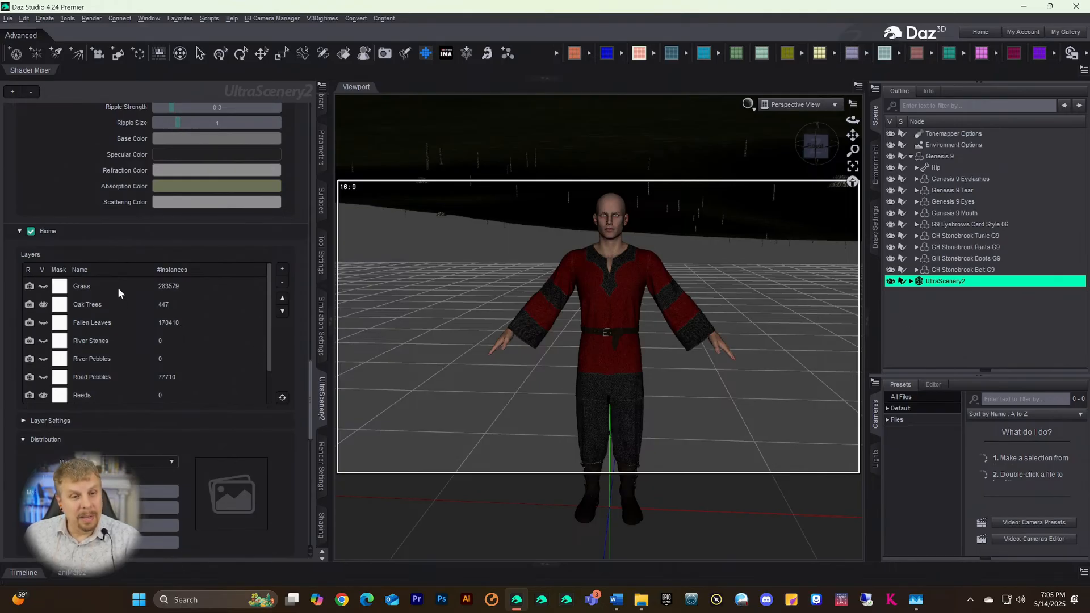
scroll(110, 227, up, 15)
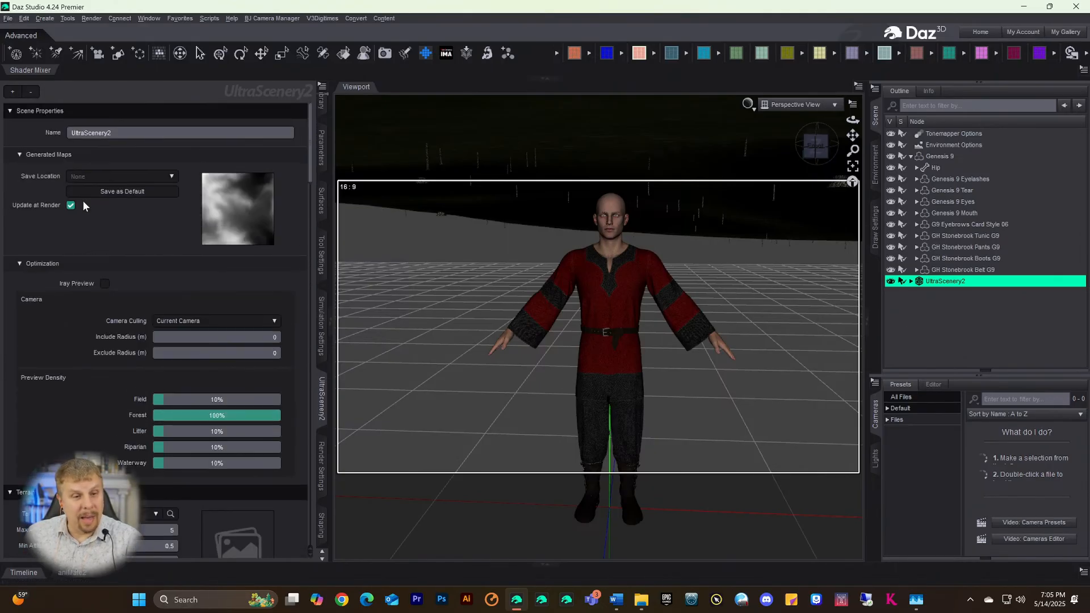
scroll(105, 228, down, 12)
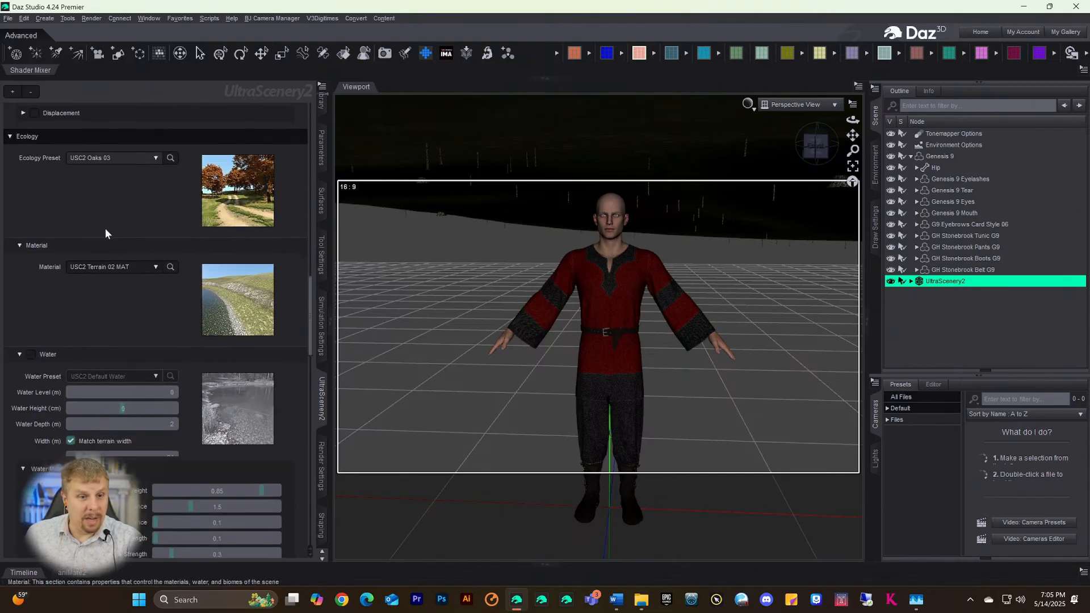
scroll(102, 232, down, 10)
scroll(101, 230, up, 9)
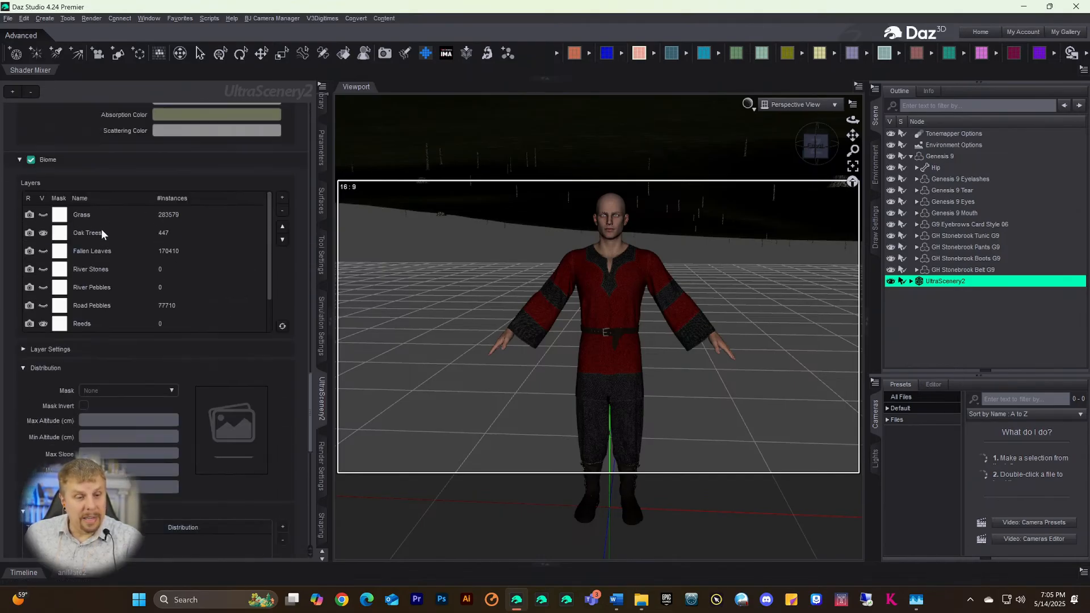
scroll(99, 230, up, 1)
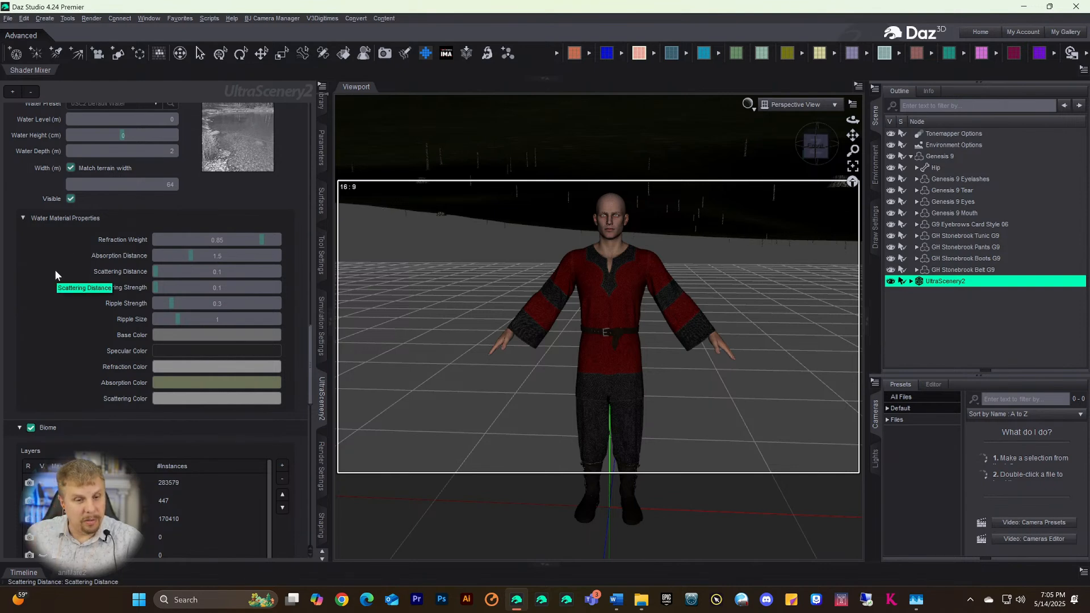
scroll(68, 264, down, 8)
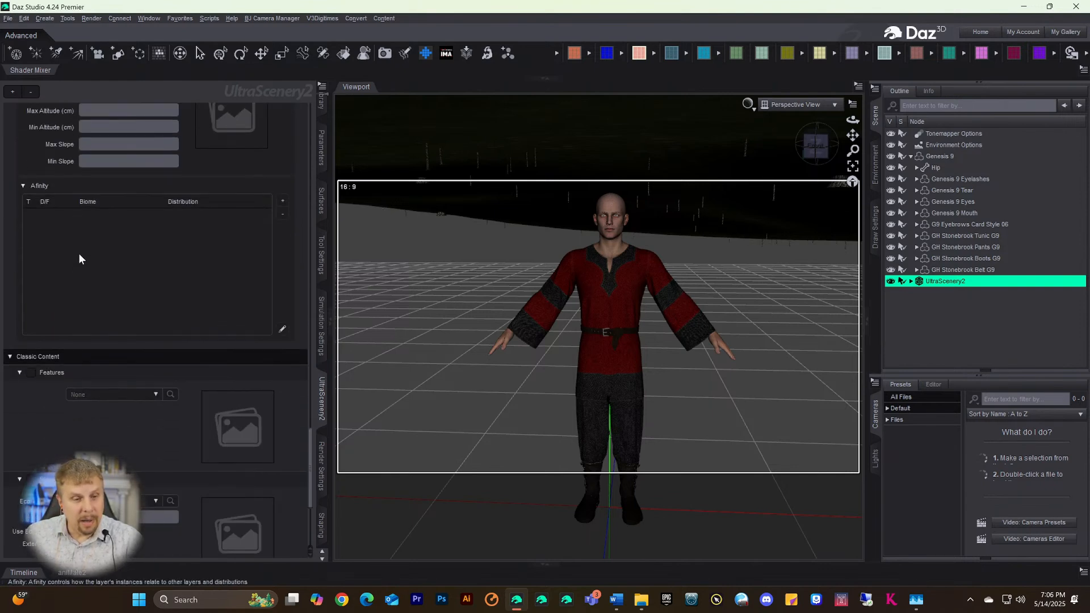
scroll(77, 239, up, 8)
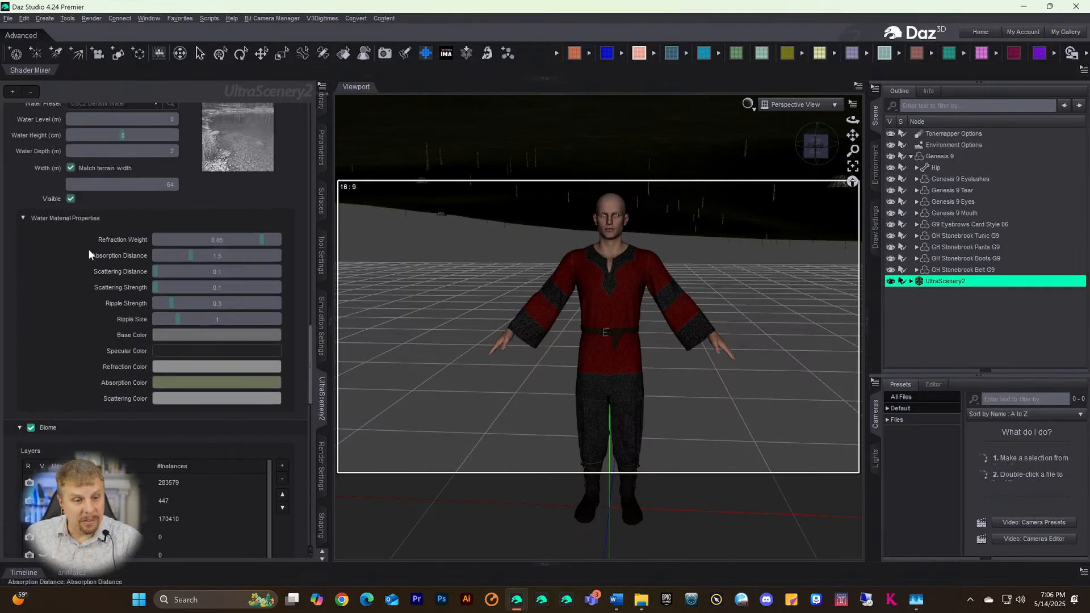
scroll(88, 253, down, 8)
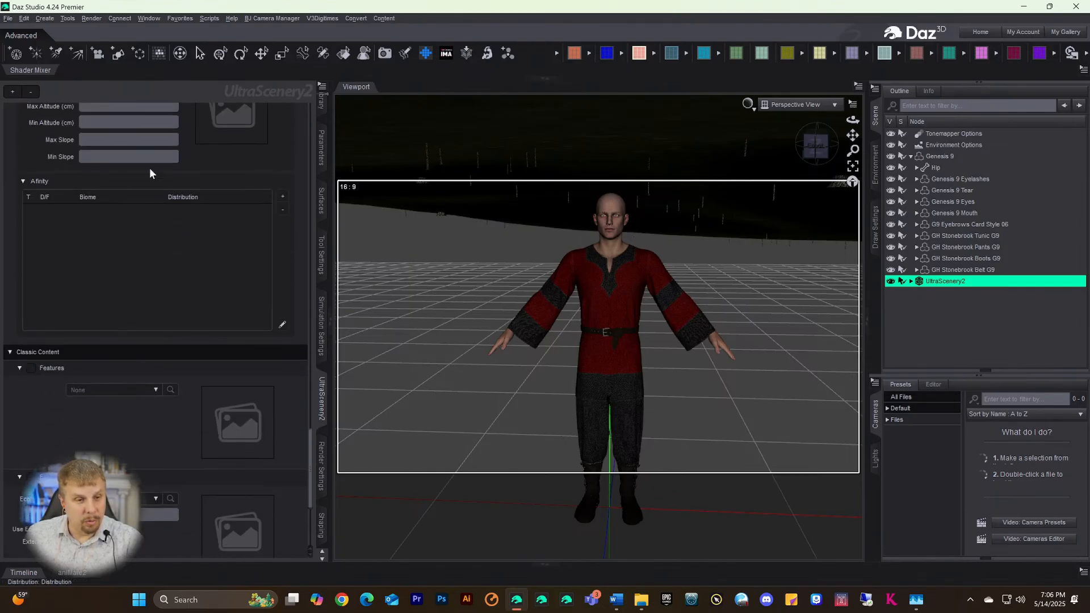
scroll(95, 197, up, 8)
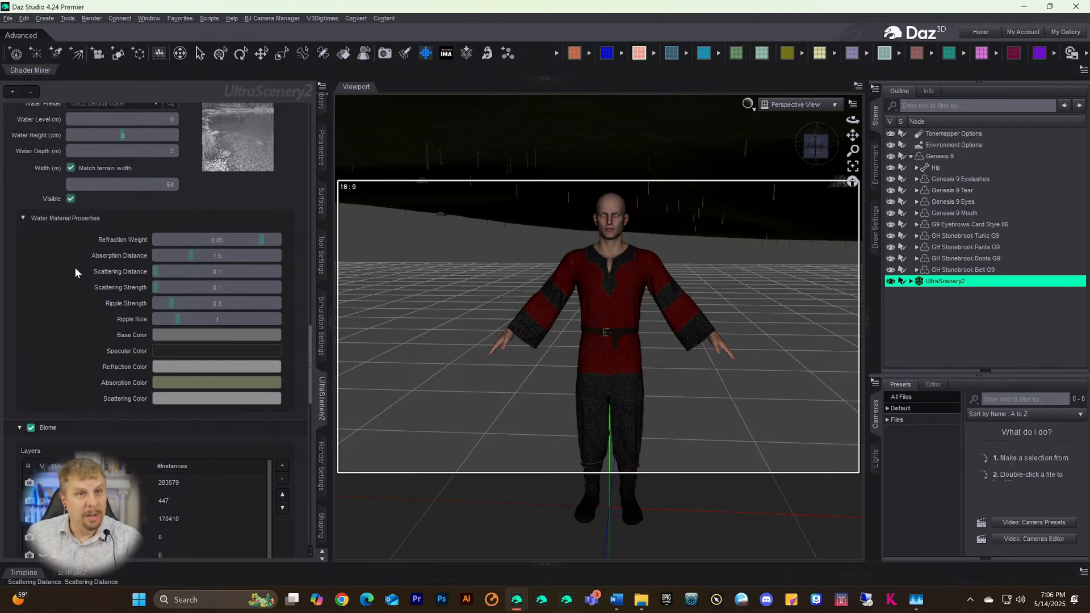
scroll(75, 265, down, 7)
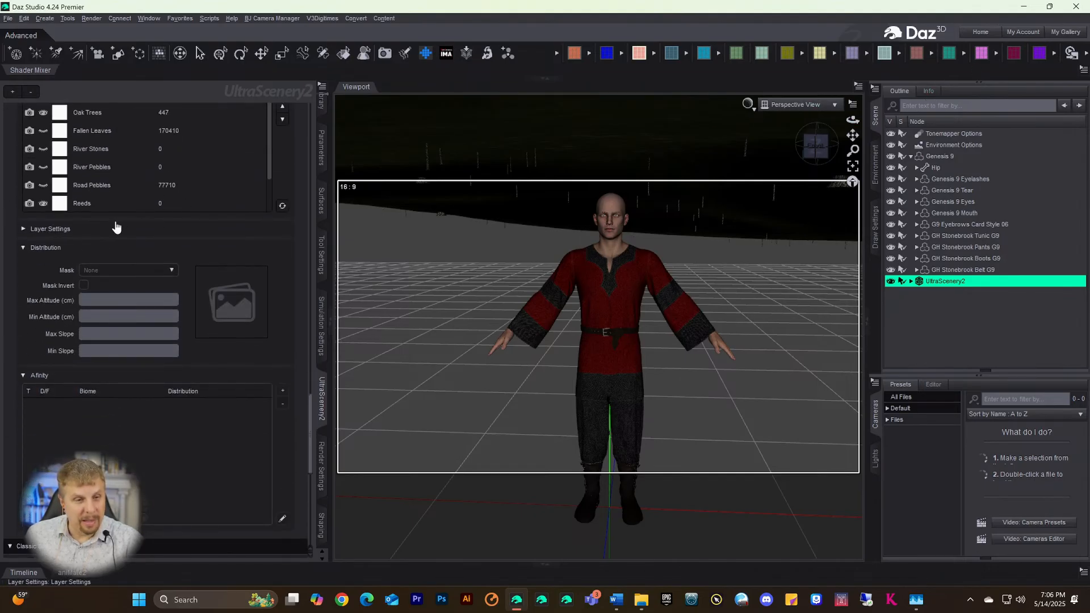
scroll(115, 229, up, 3)
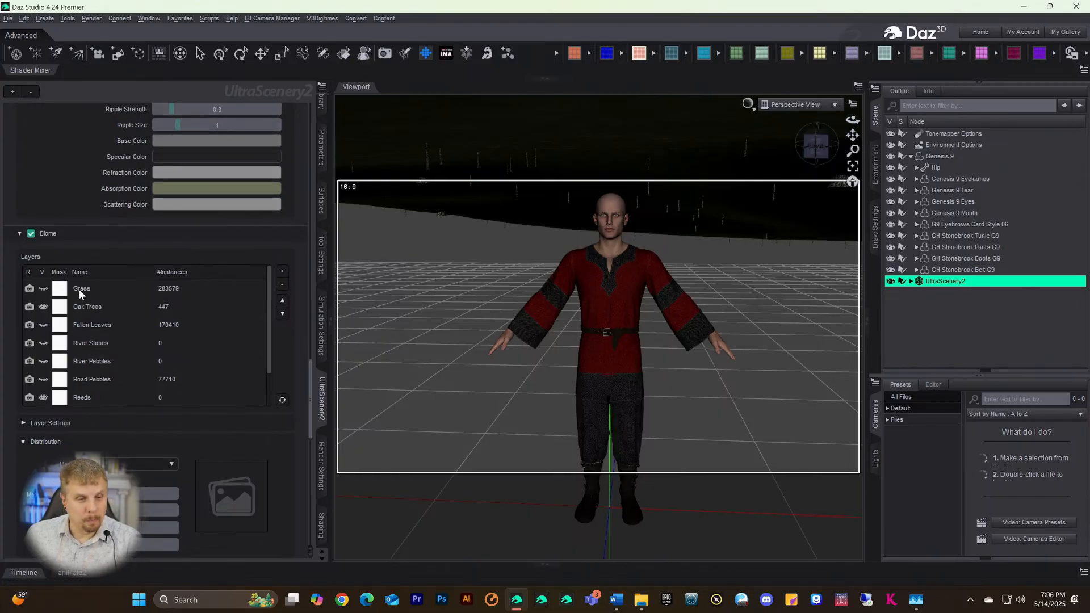
scroll(174, 339, down, 1)
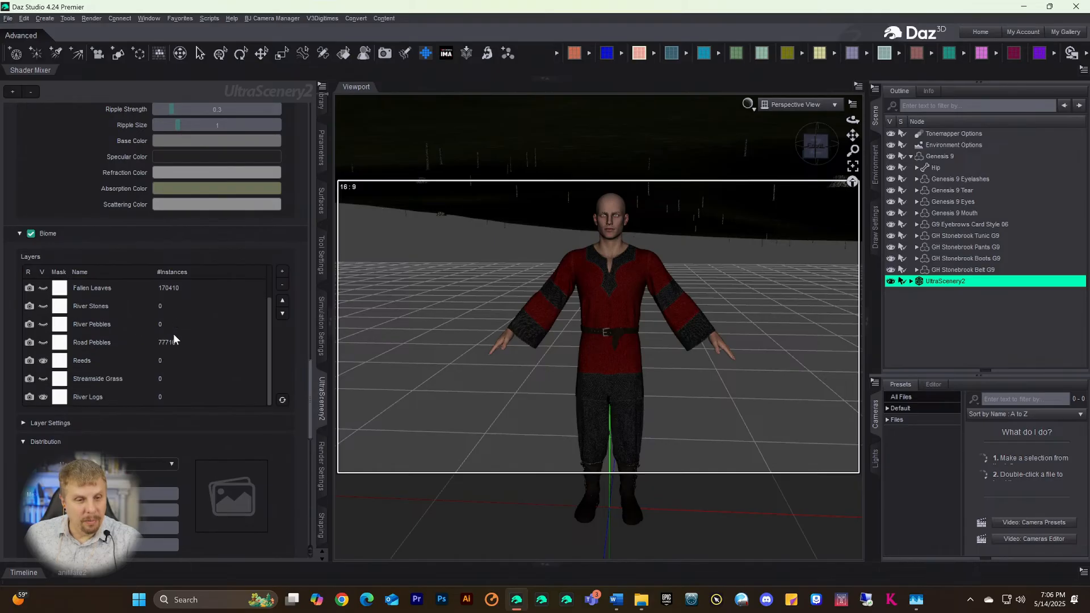
scroll(131, 339, up, 1)
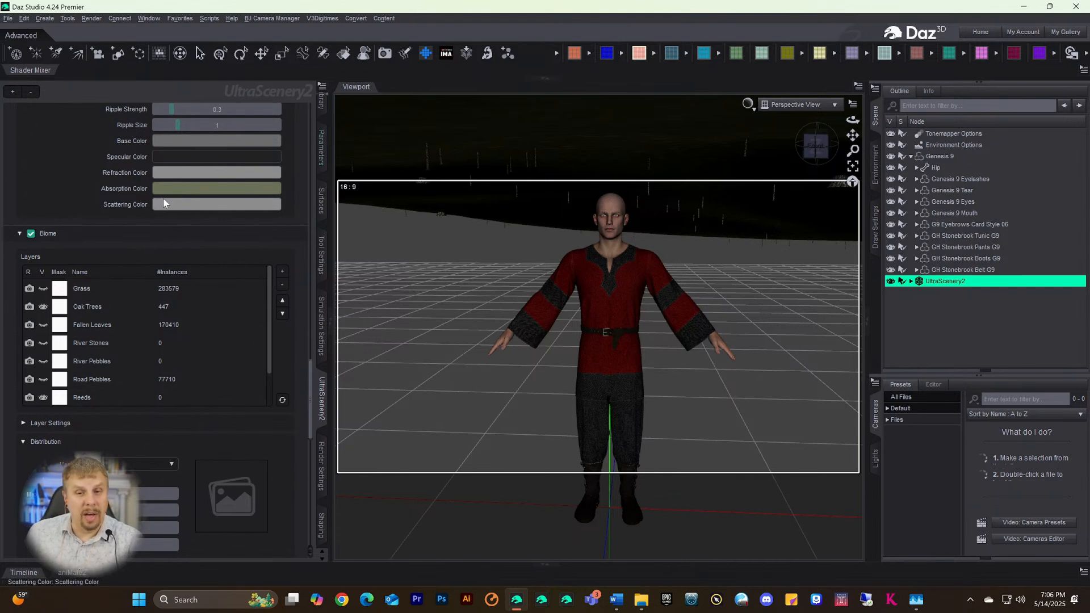
scroll(81, 180, up, 2)
scroll(81, 181, up, 10)
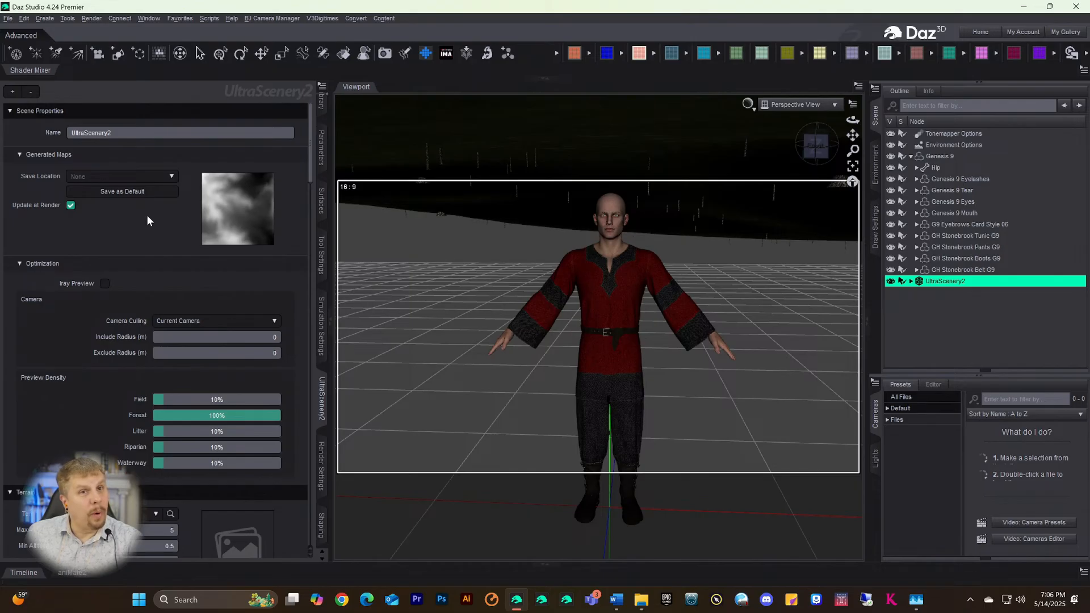
scroll(156, 301, down, 15)
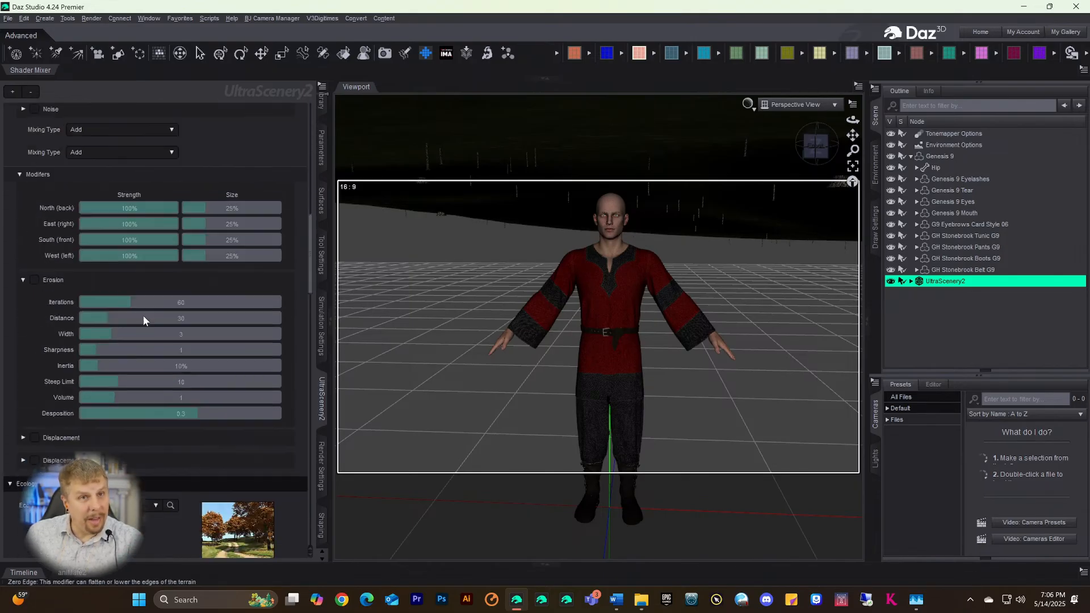
scroll(145, 313, down, 5)
scroll(145, 312, up, 15)
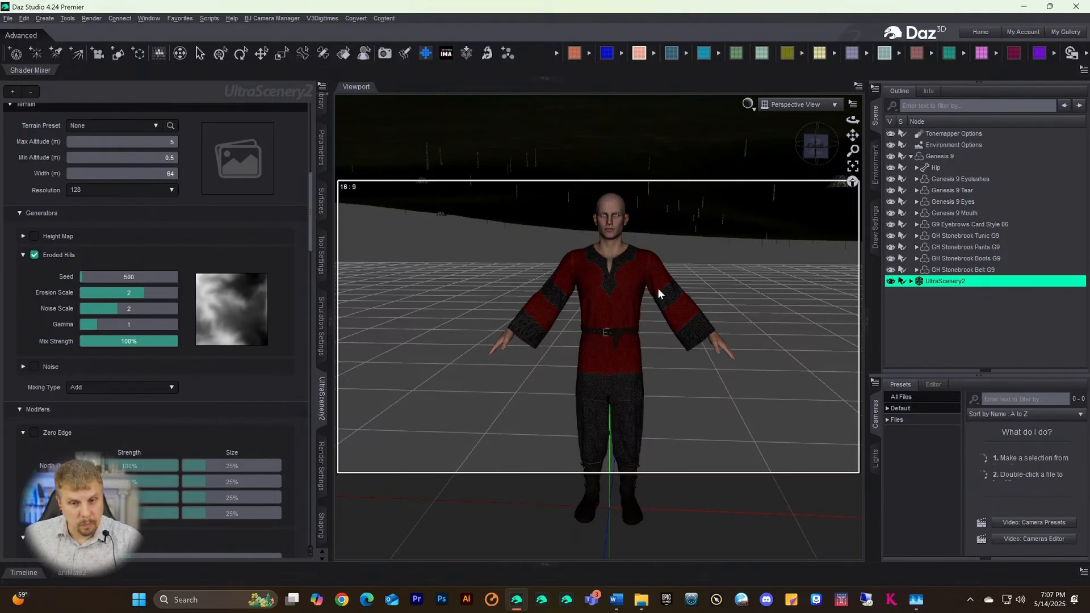
- Snap to a new angle above the terrain, move toward the trees, and select Genesis 9
click(819, 151)
drag(852, 135, 847, 149)
scroll(729, 191, down, 4)
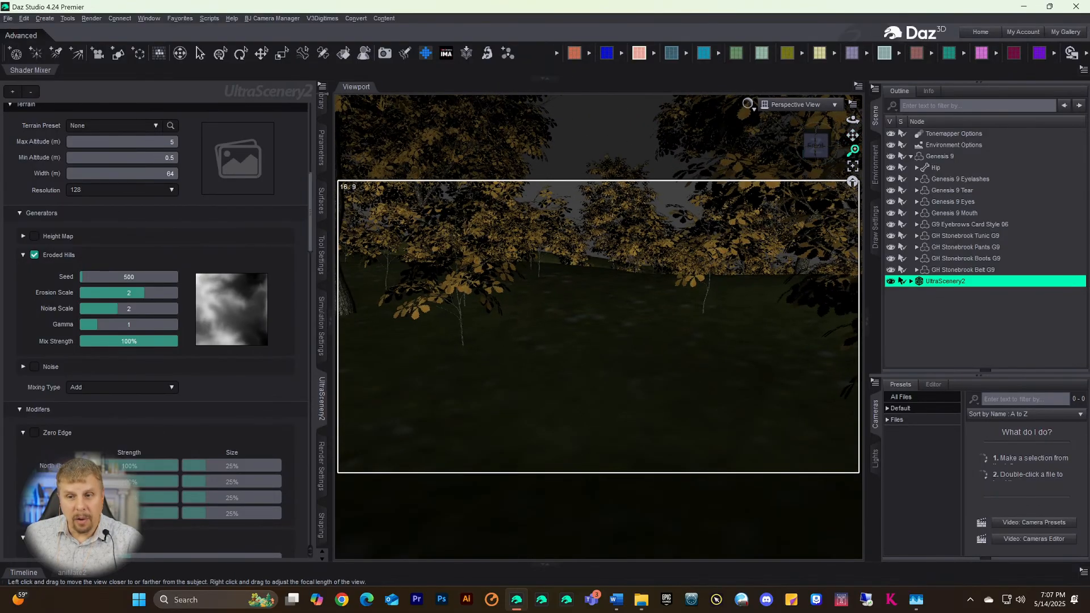
mouse_move(853, 150)
mouse_down()
mouse_move(852, 139)
mouse_move(853, 156)
mouse_up()
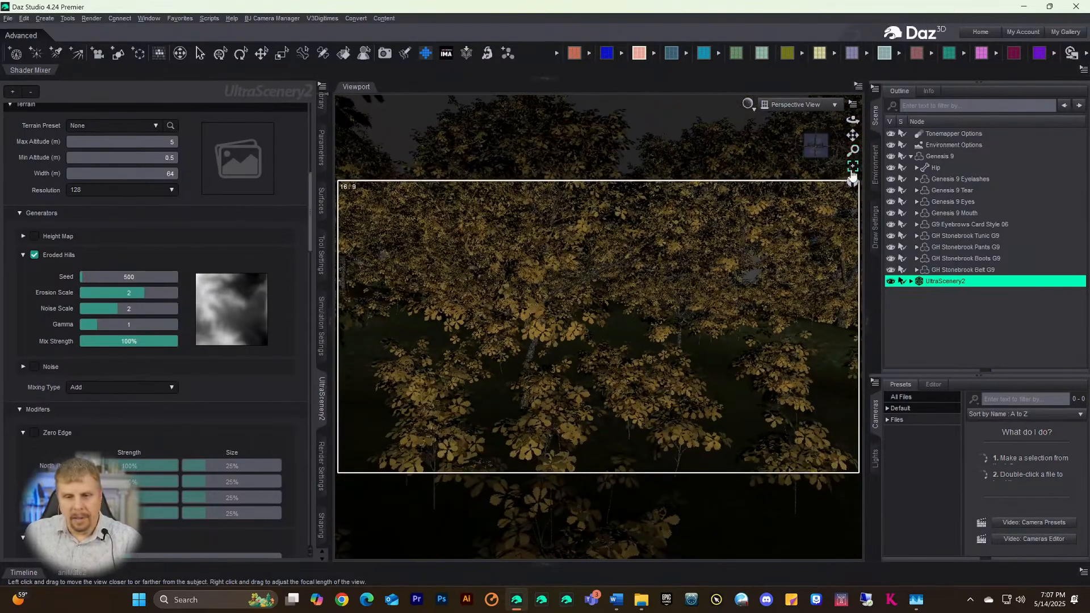
click(931, 157)
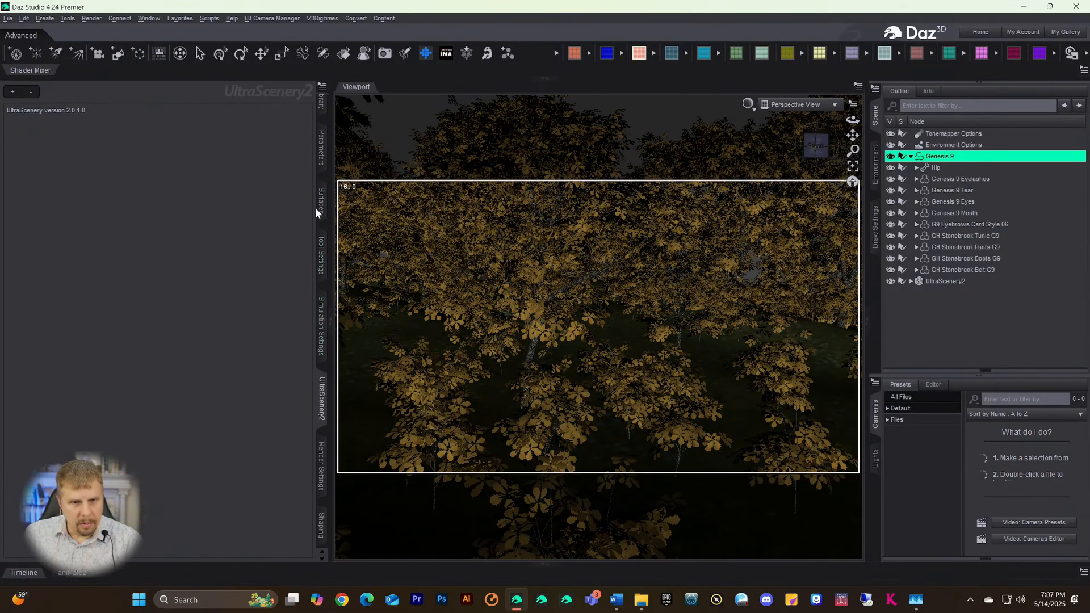
- List all of Genesis 9's parameters: transforms, Point At and bend-correction strengths
click(321, 148)
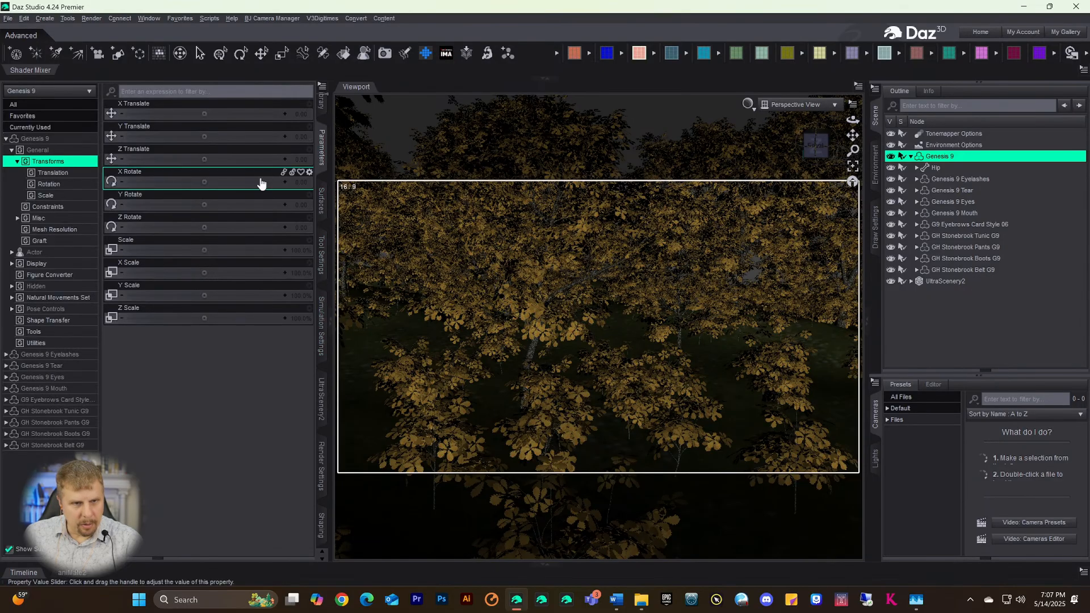
click(37, 139)
scroll(198, 348, down, 3)
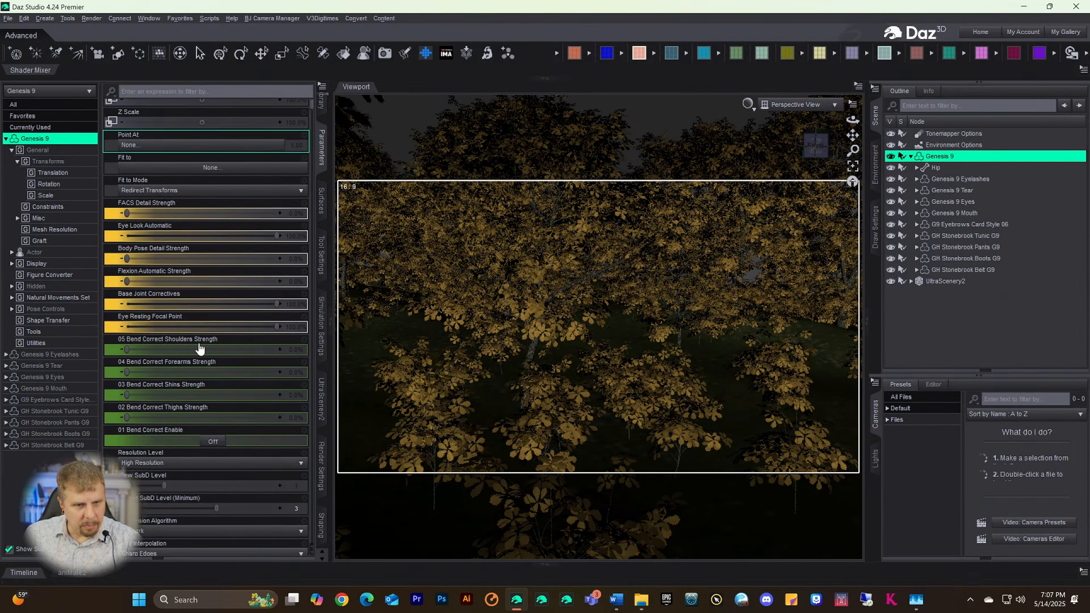
scroll(199, 348, up, 3)
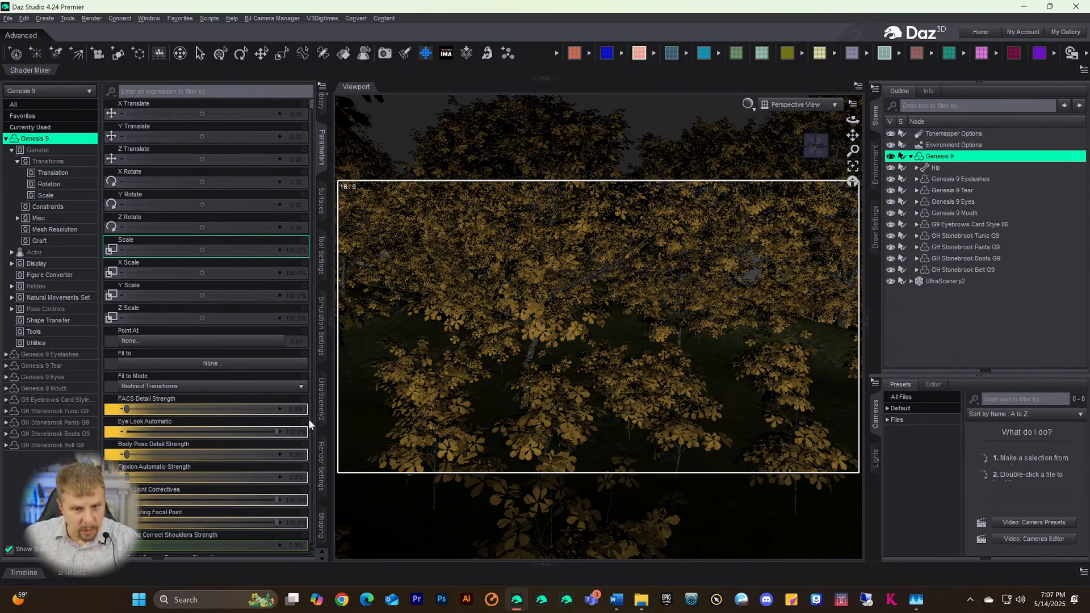
- Select the UltraScenery2 terrain, show Grass, Fallen Leaves and River Stones, and hide River Pebbles
click(321, 399)
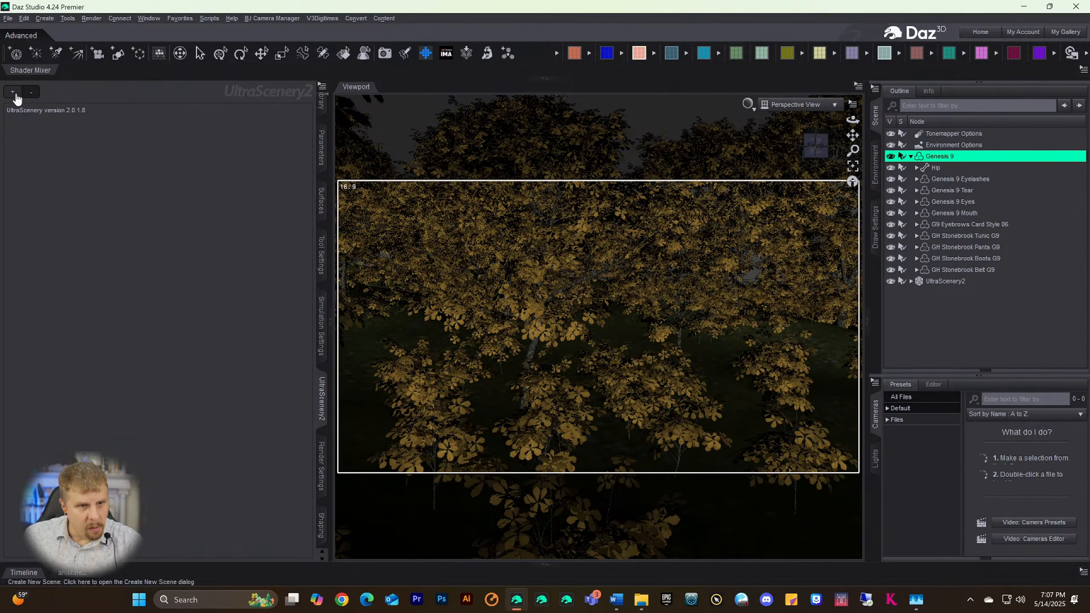
click(944, 281)
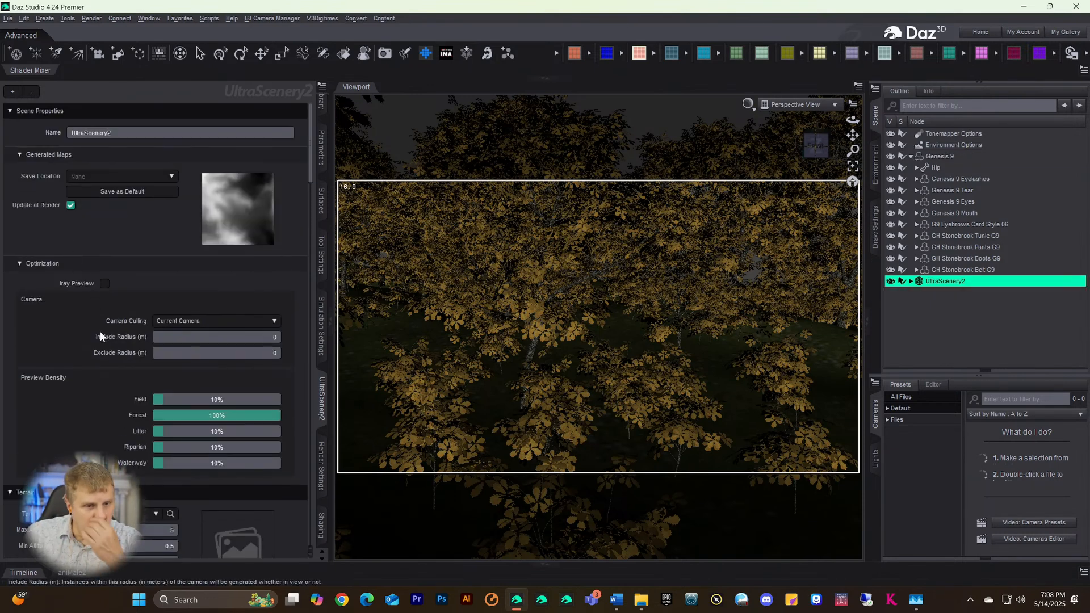
scroll(100, 332, down, 10)
scroll(97, 335, down, 5)
scroll(96, 332, up, 4)
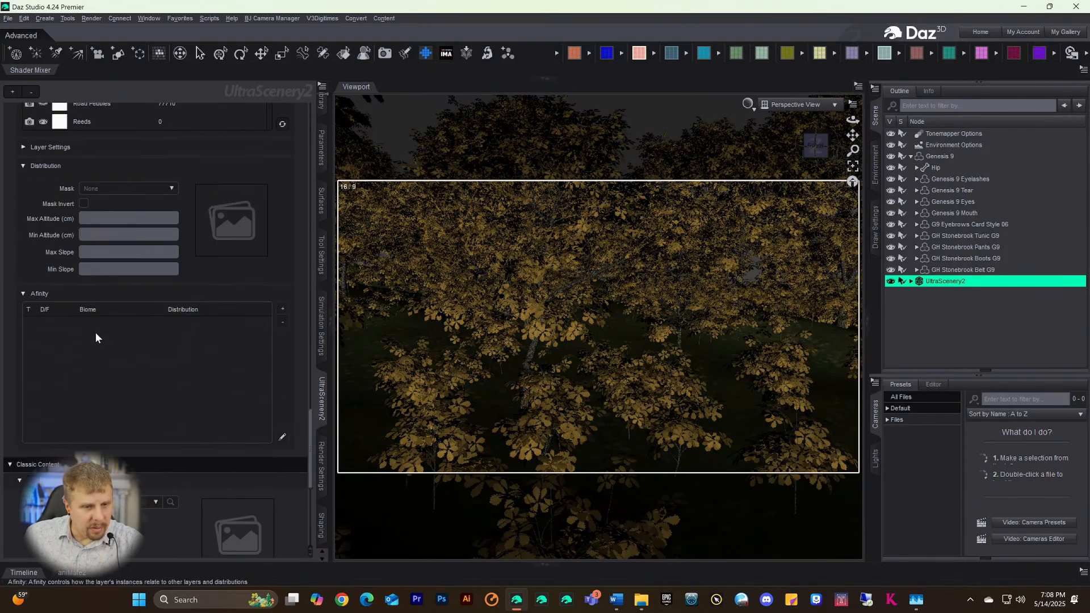
click(43, 367)
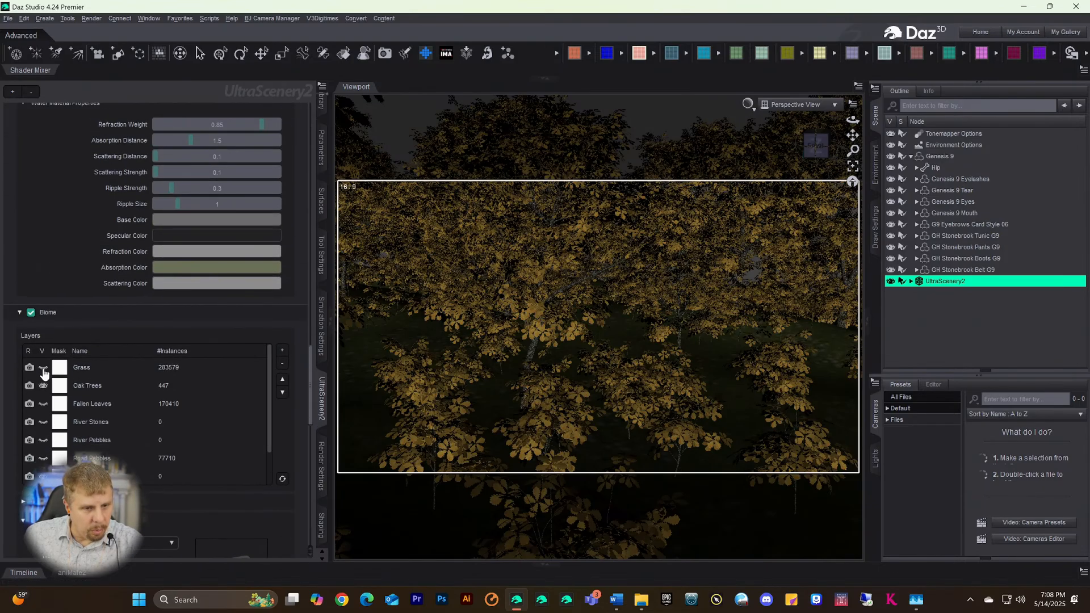
click(43, 404)
click(43, 422)
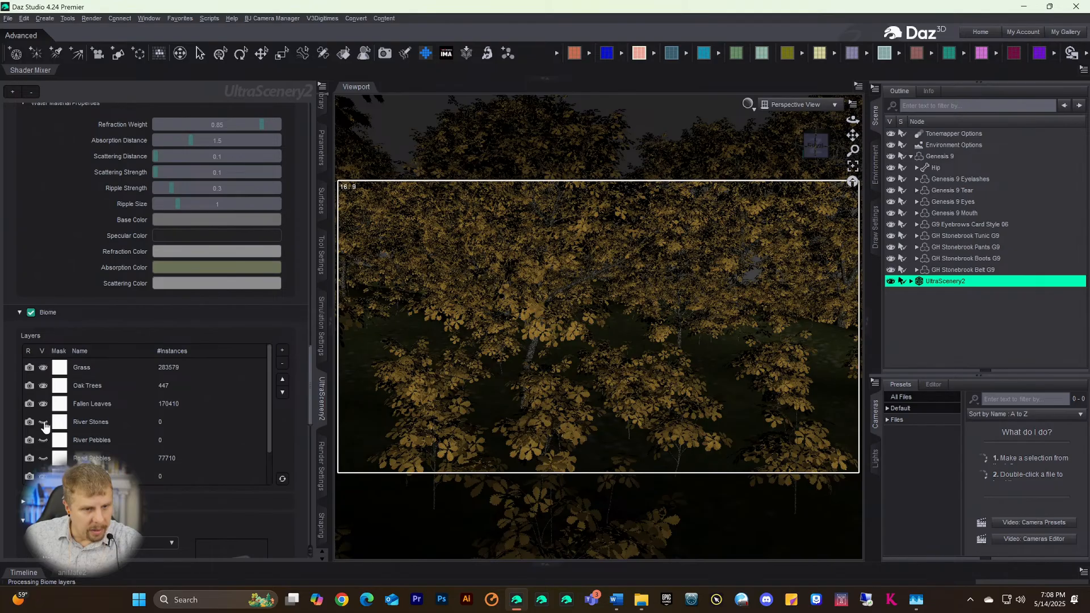
click(43, 440)
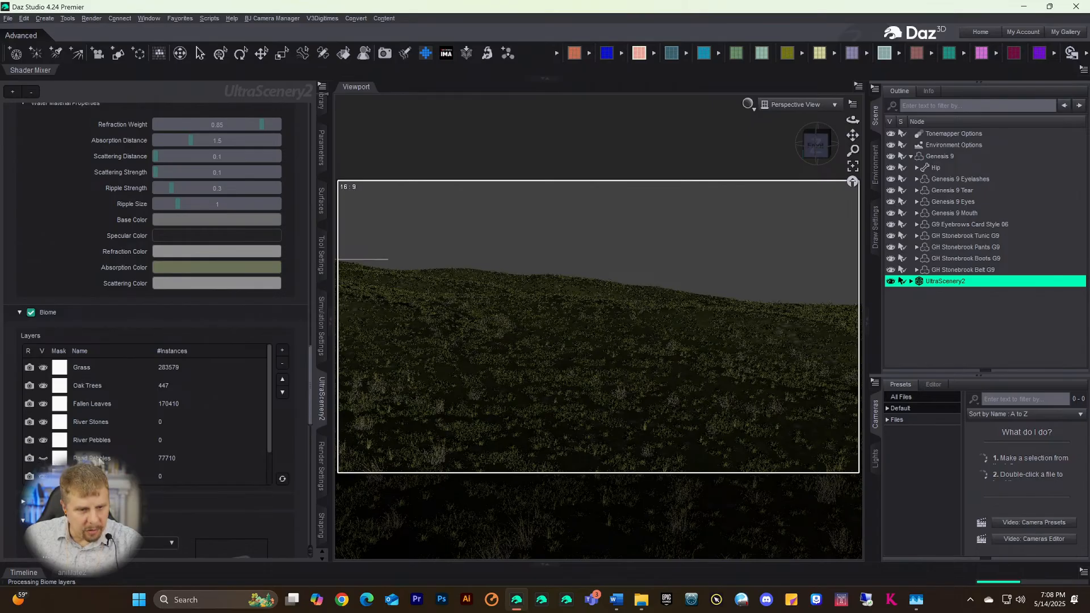
- Delete the Road Pebbles, River Stones and River Pebbles biome layers
click(111, 461)
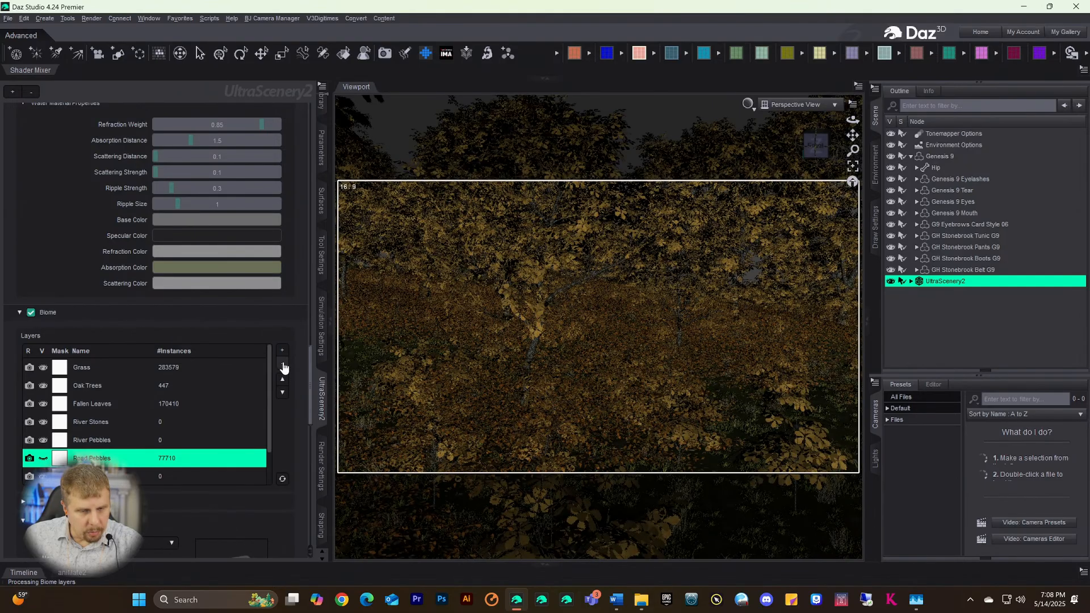
click(282, 364)
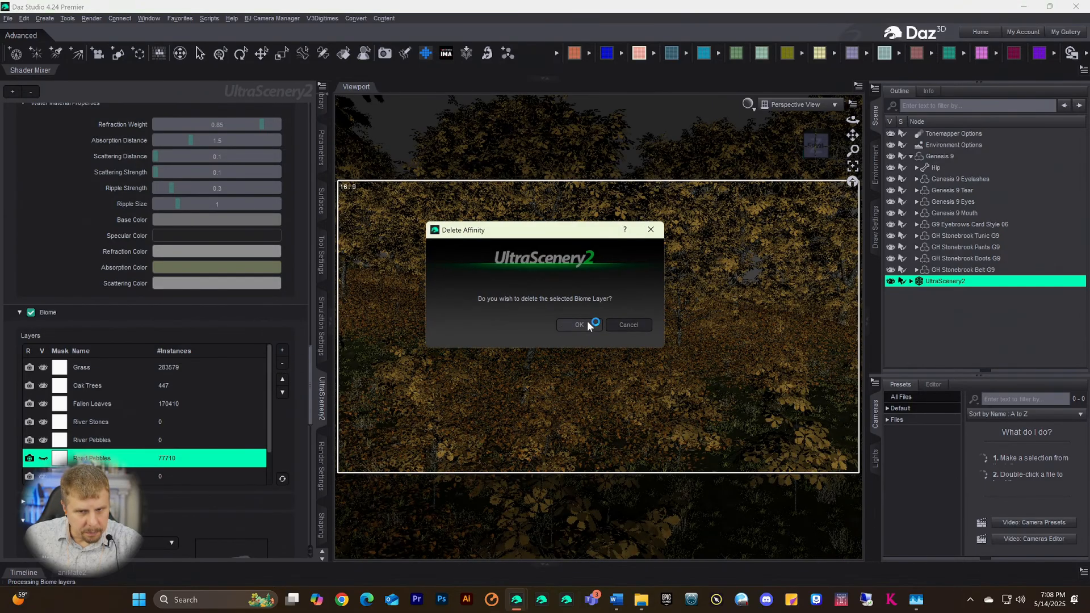
click(528, 324)
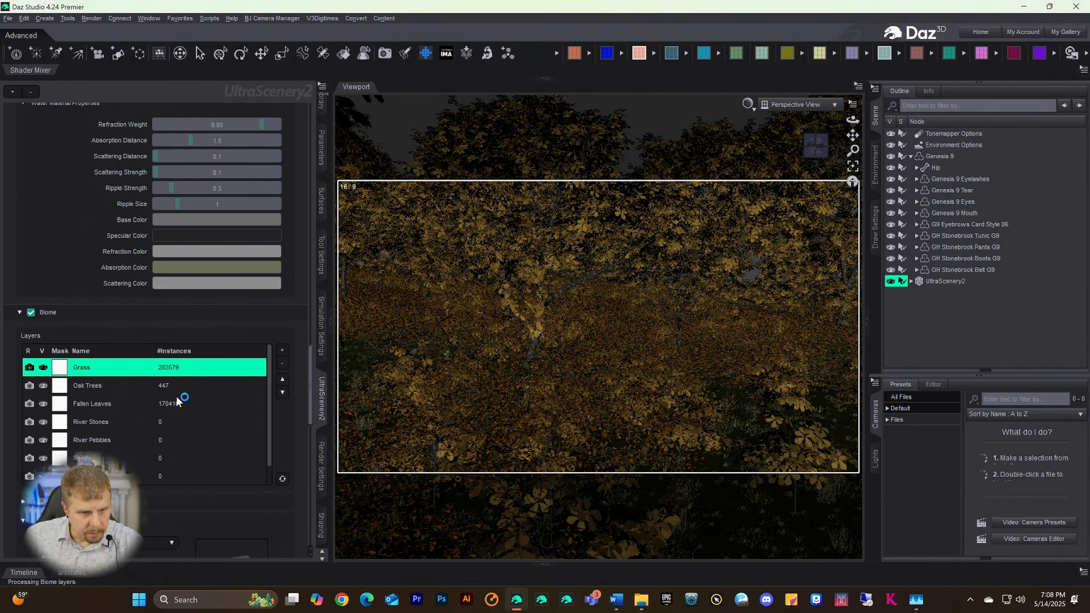
click(87, 422)
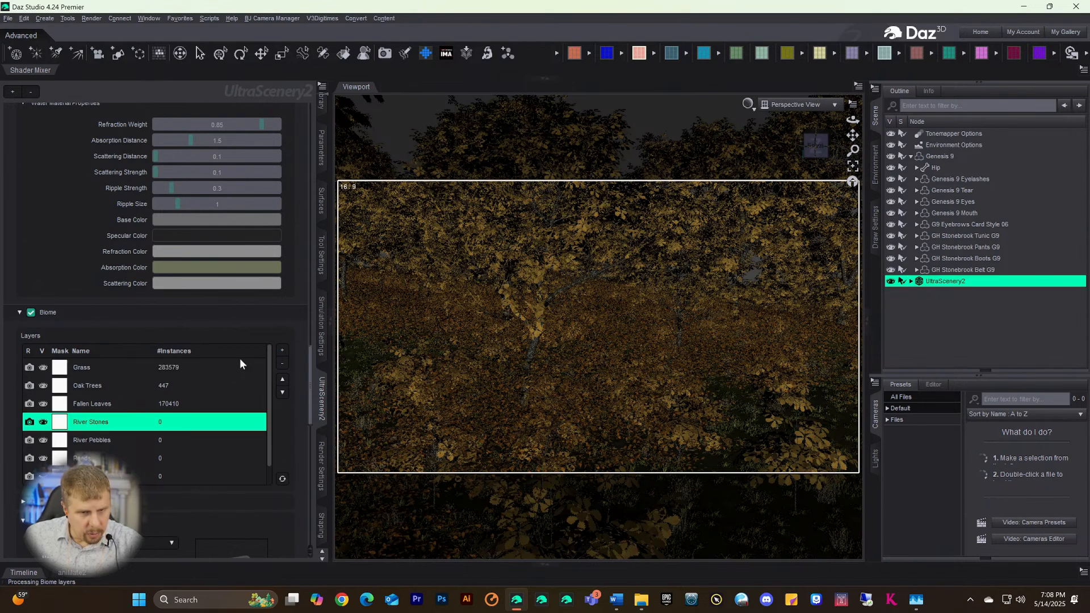
click(283, 364)
click(561, 326)
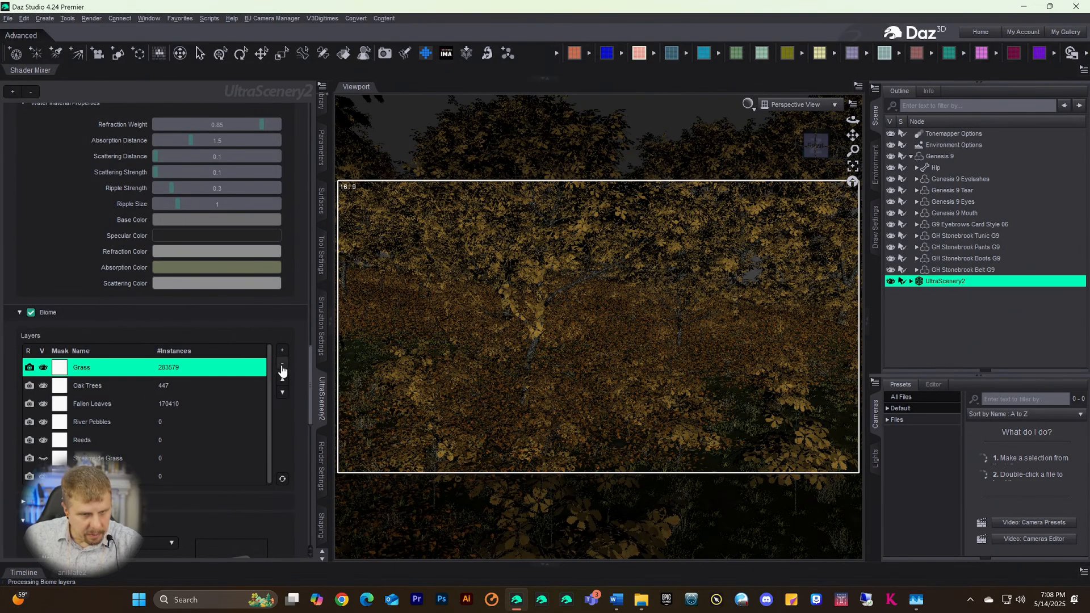
click(67, 415)
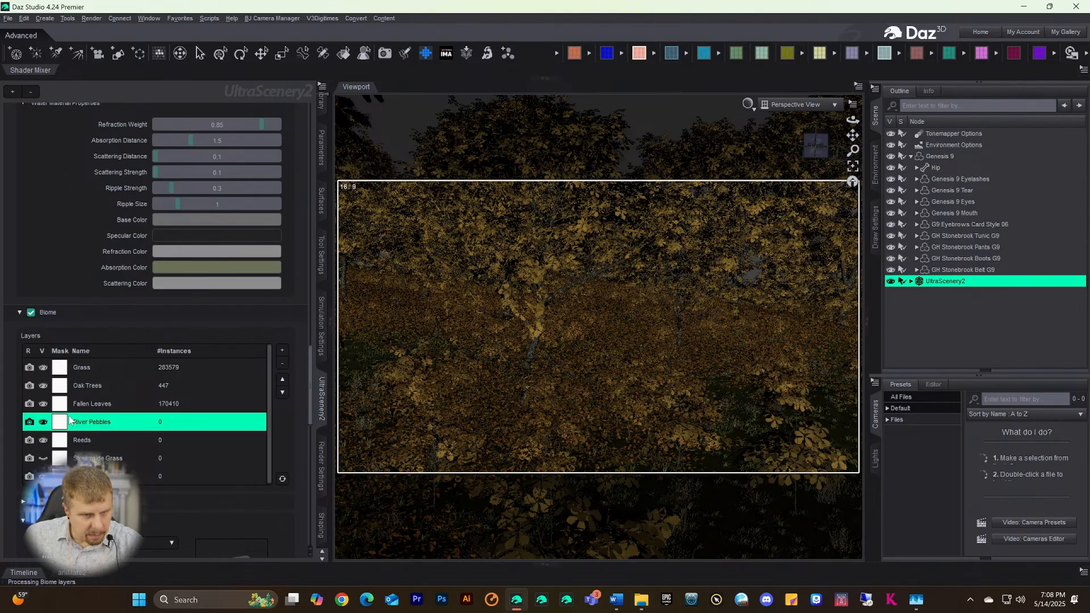
click(281, 366)
click(578, 328)
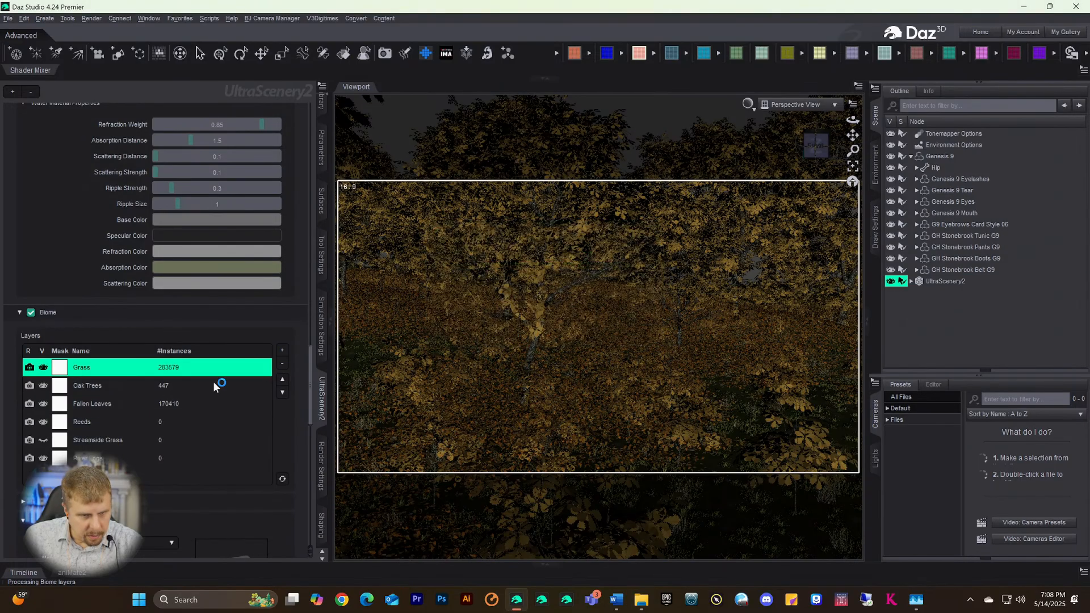
- Delete the Reeds, Streamside Grass and River Logs biome layers
click(82, 421)
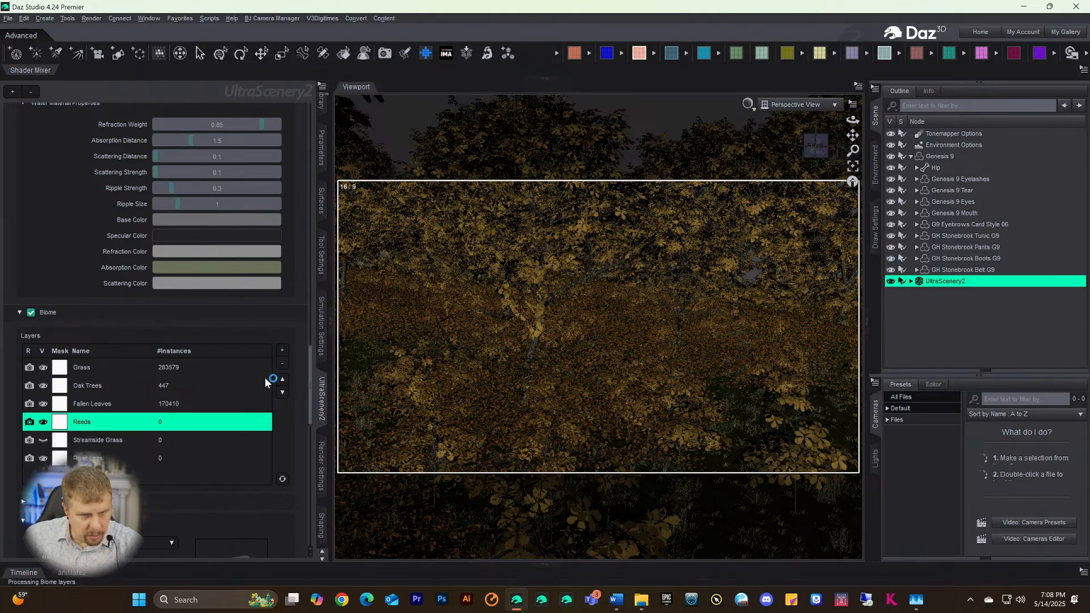
click(282, 364)
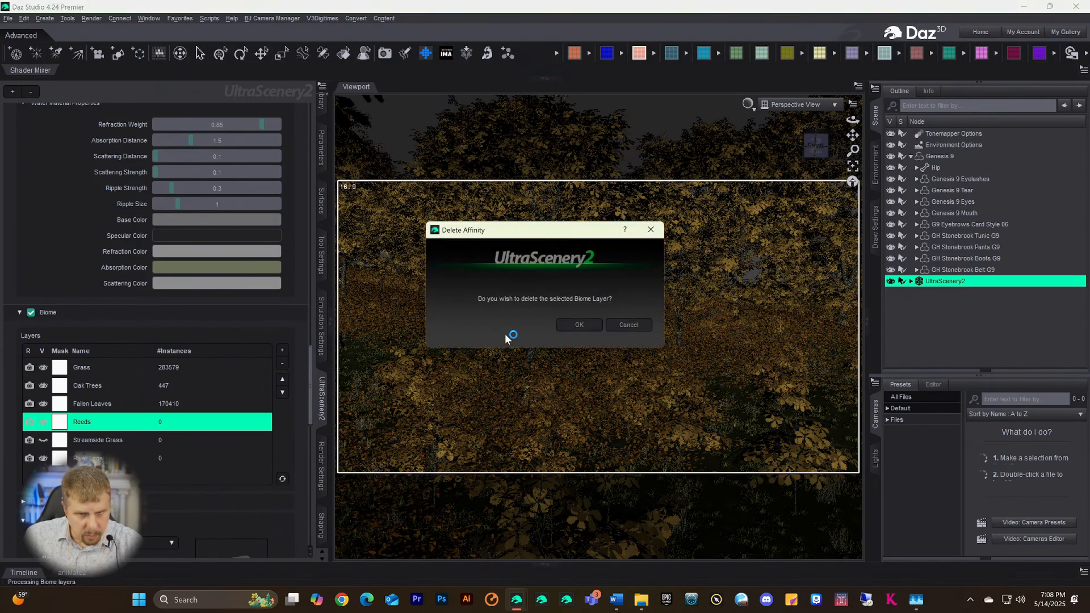
click(564, 323)
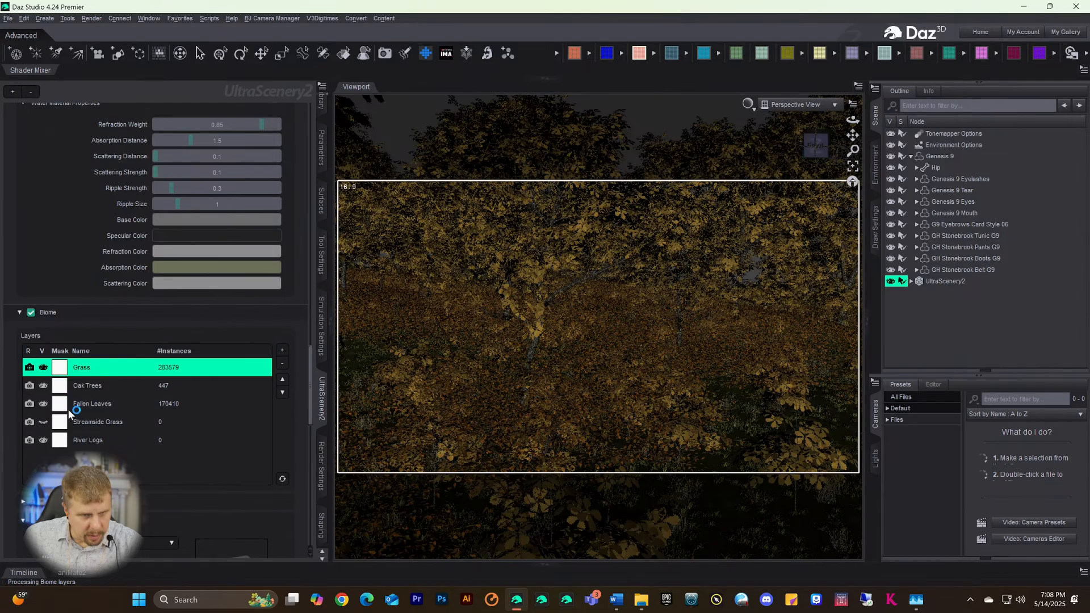
click(79, 421)
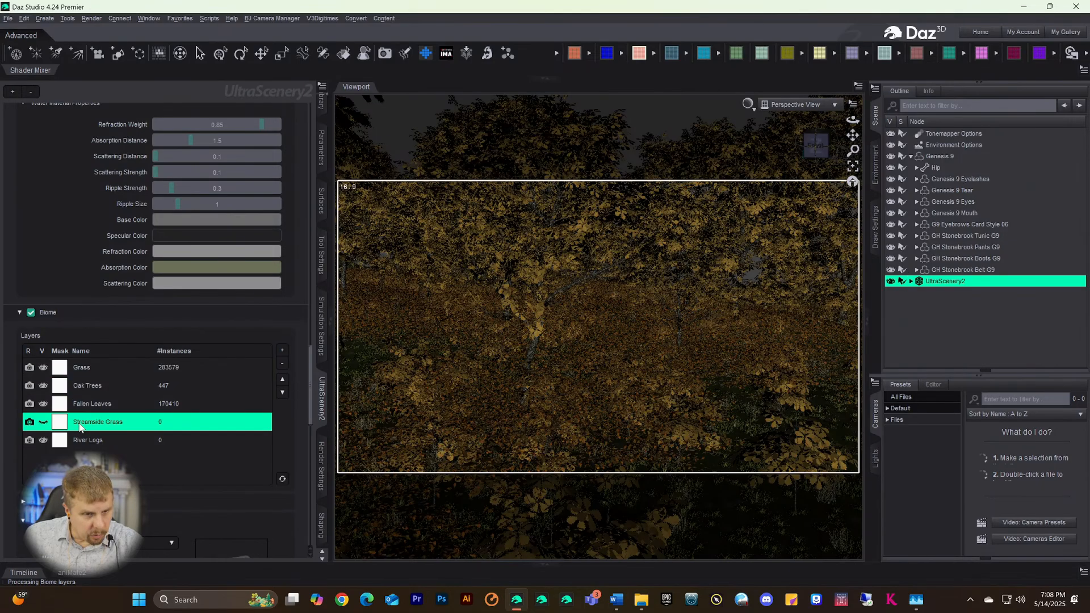
click(283, 370)
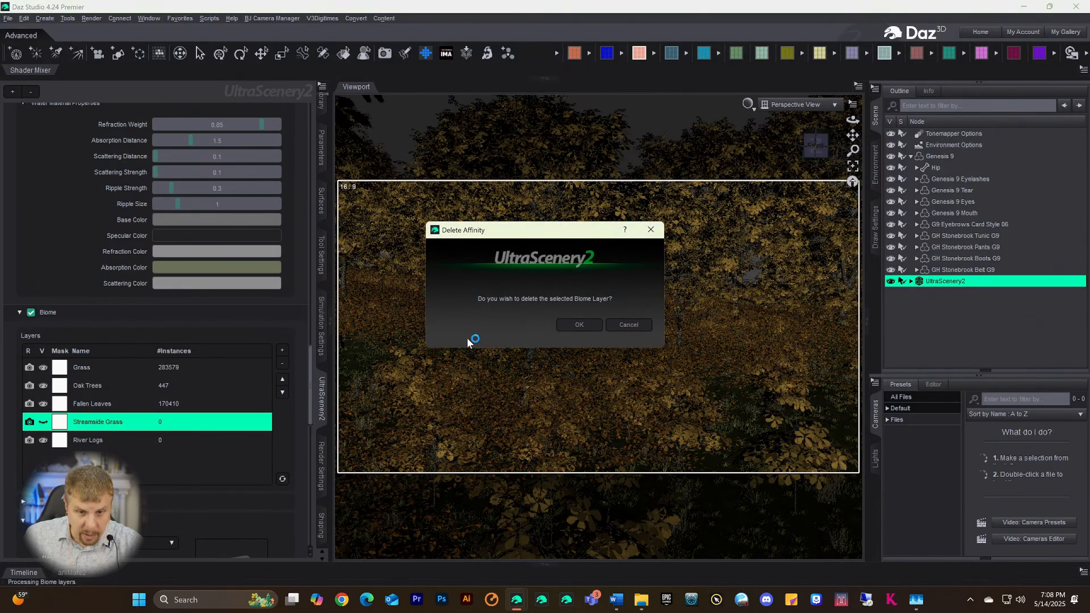
click(562, 326)
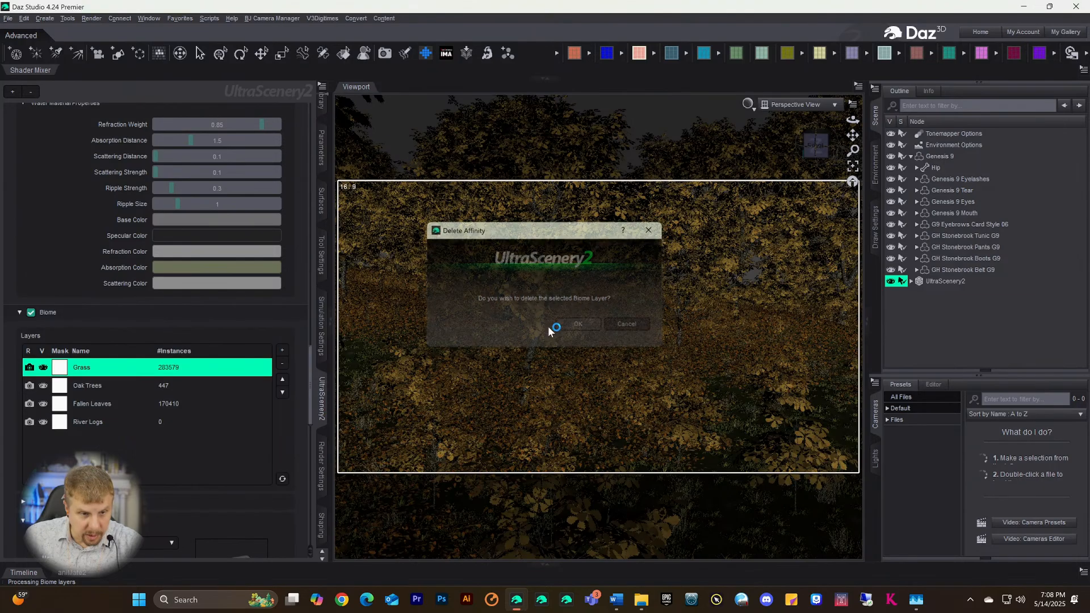
click(93, 422)
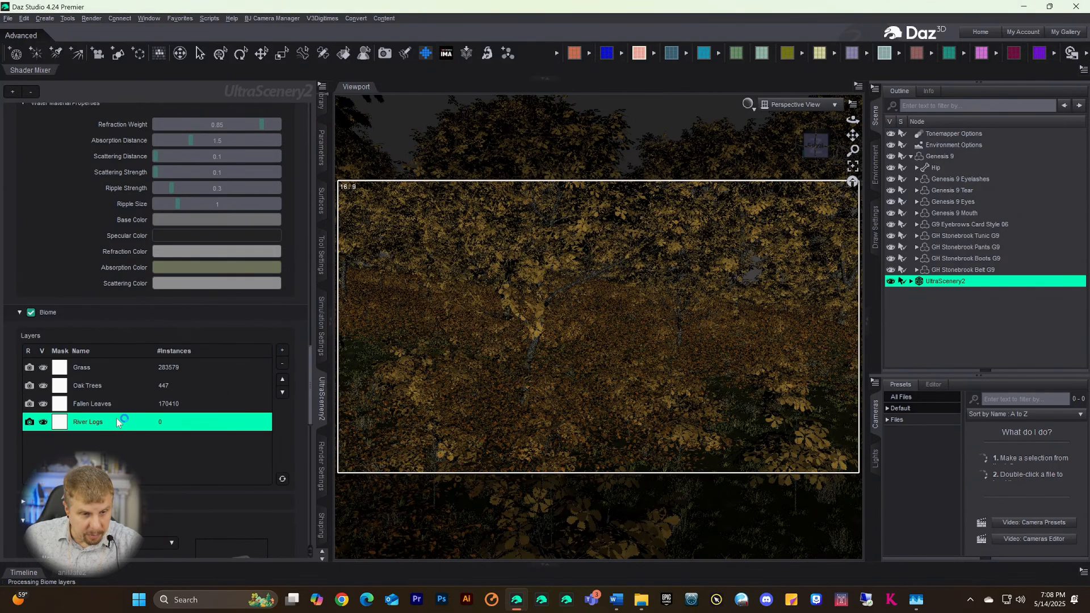
click(284, 364)
click(565, 322)
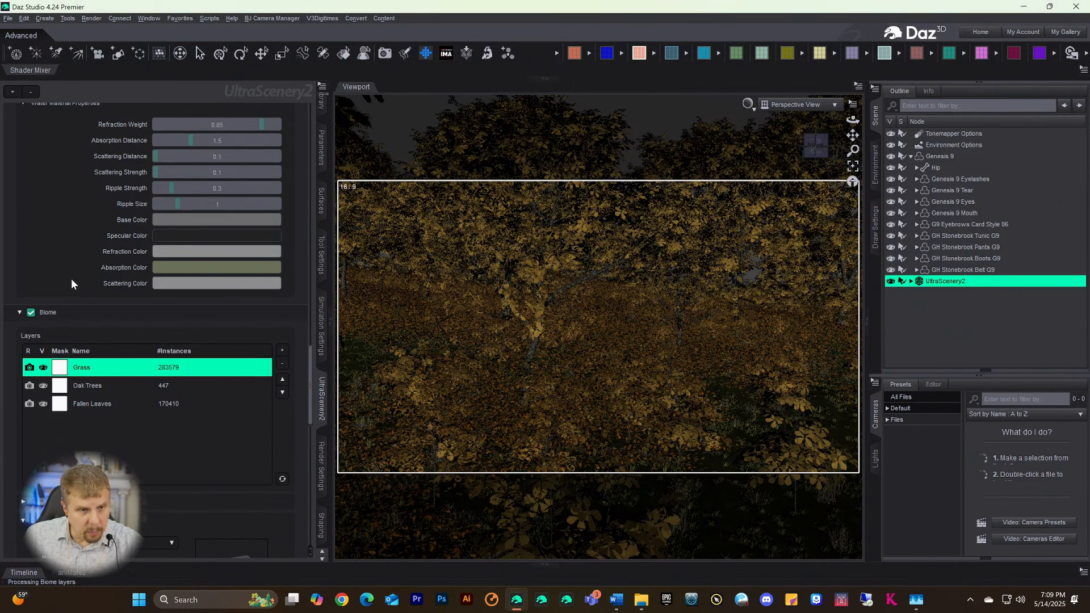
- Select the Oak Trees layer and expand its Layer Settings showing seed, scale, spacing and density
click(82, 391)
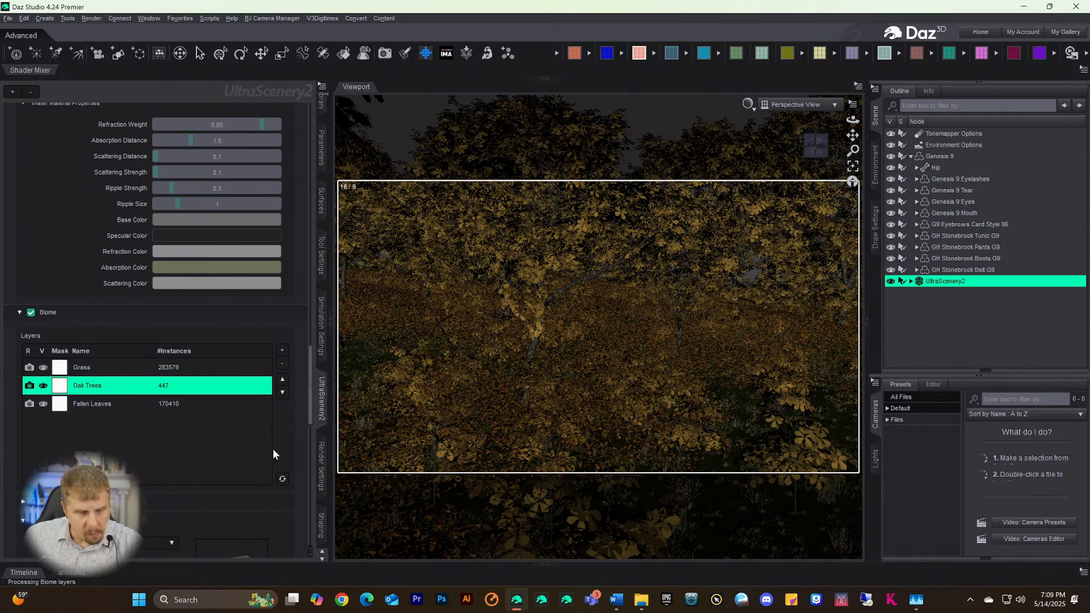
scroll(220, 481, down, 10)
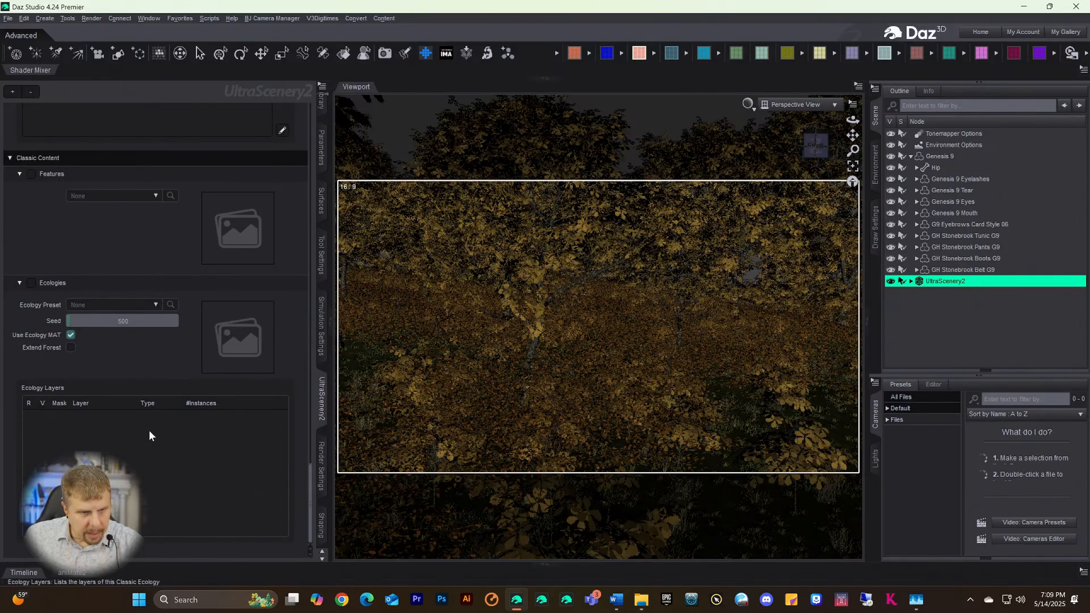
scroll(142, 340, up, 9)
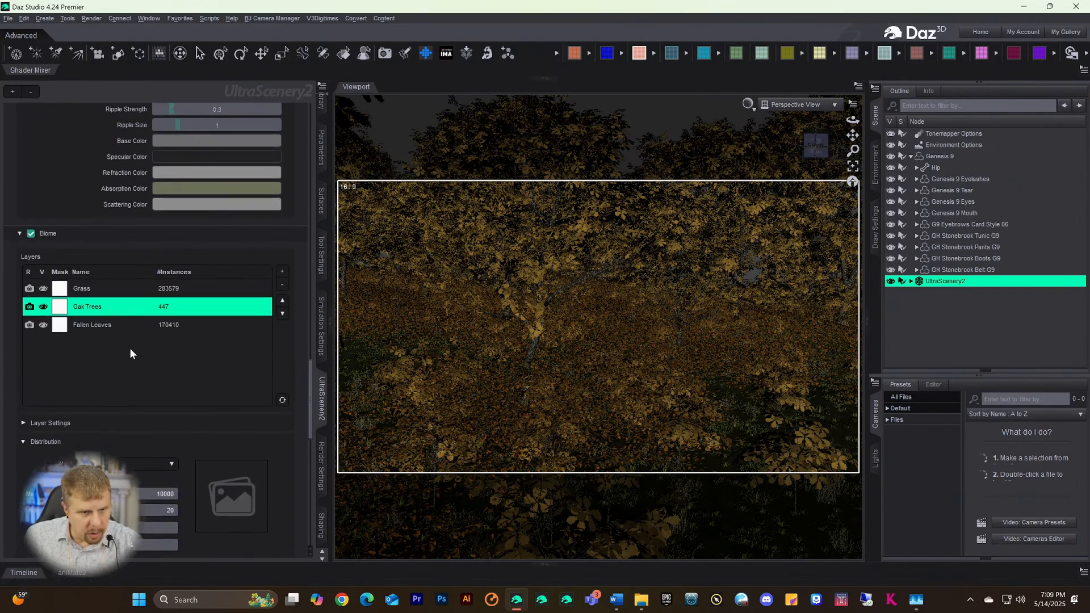
scroll(55, 449, down, 1)
scroll(55, 448, down, 3)
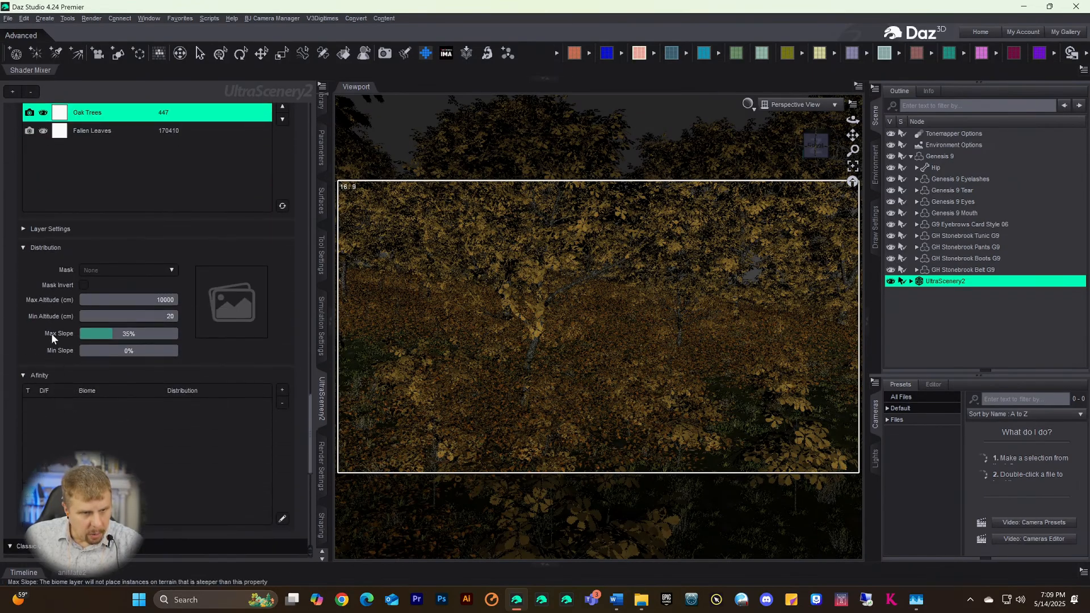
scroll(54, 339, down, 8)
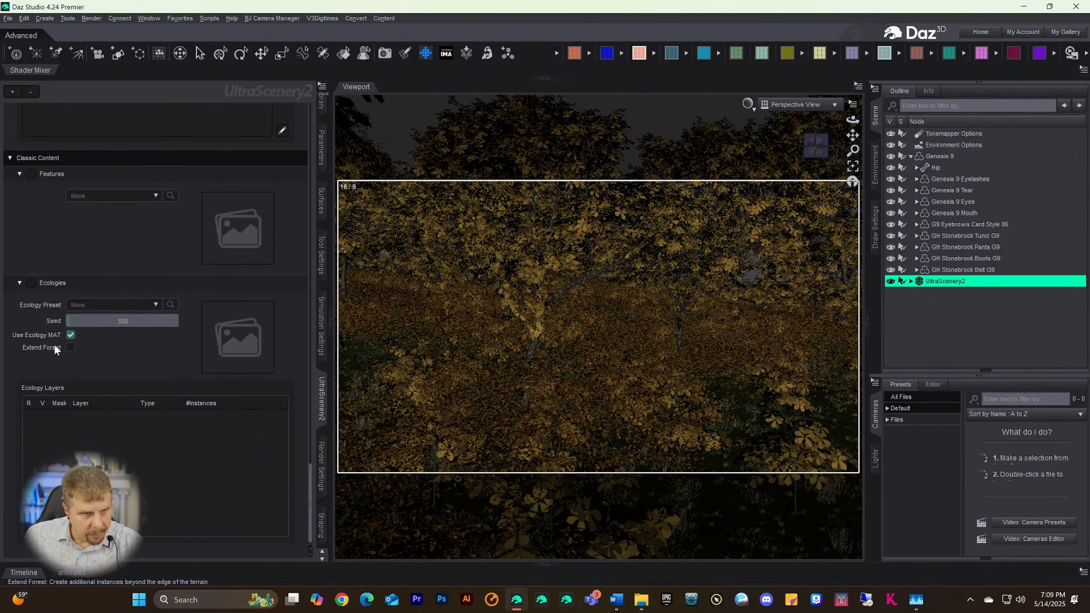
scroll(54, 344, up, 4)
scroll(50, 373, down, 4)
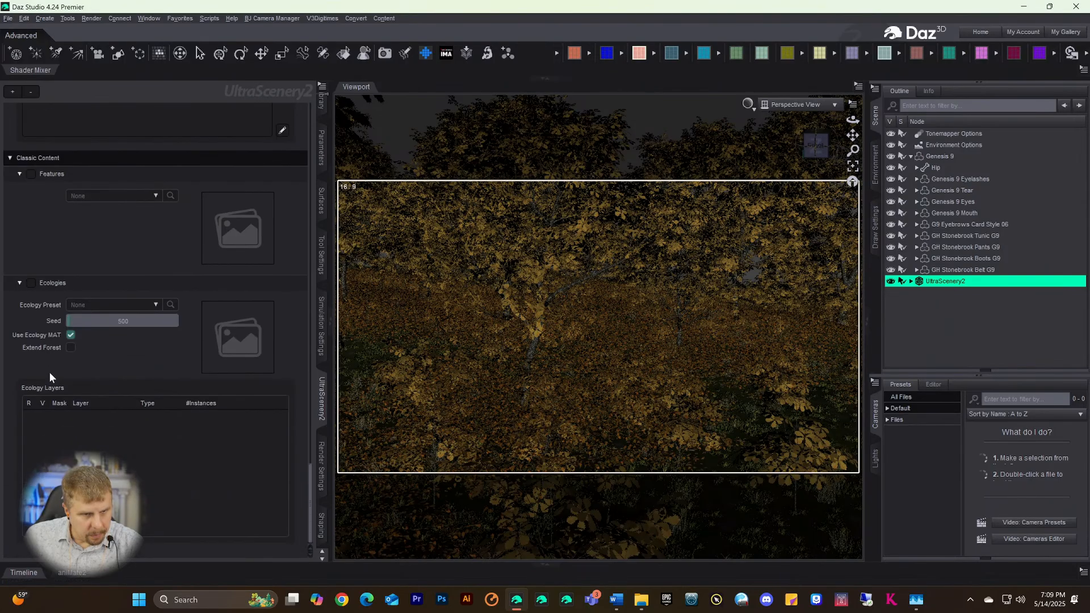
scroll(49, 371, up, 18)
scroll(49, 370, down, 9)
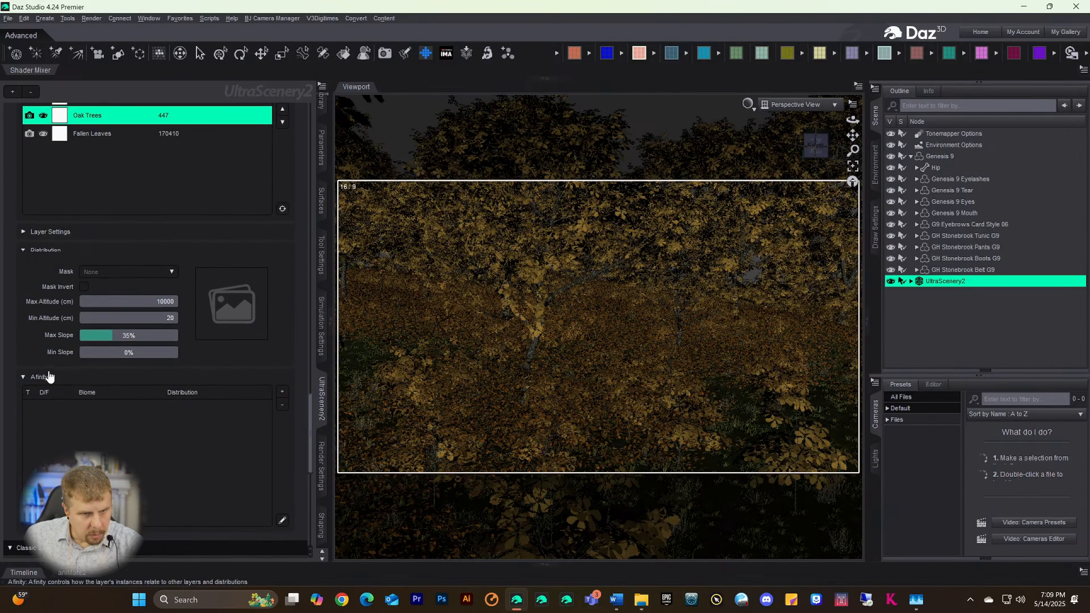
click(25, 230)
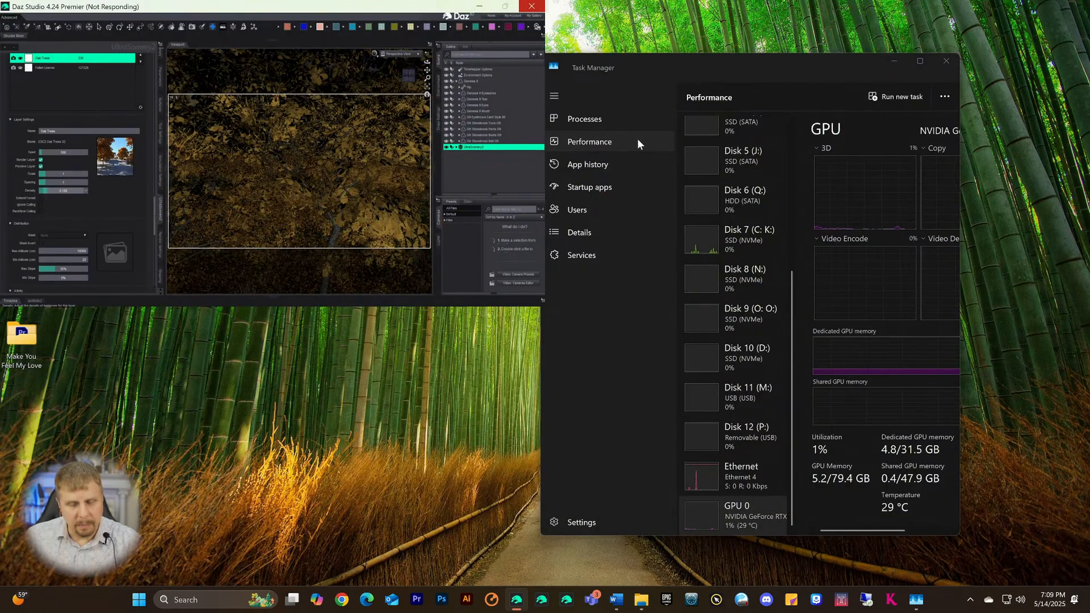
- Close Task Manager after reviewing GPU 0 memory and temperature
click(946, 62)
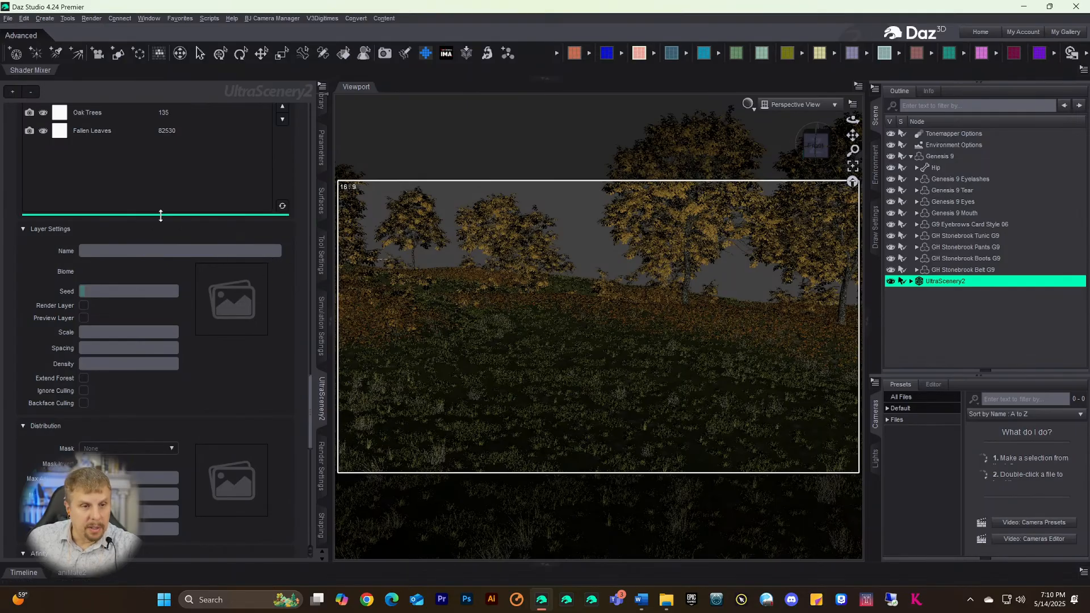
- Select Genesis 9, raise its Y Translate to 217.33, and frame it in the view
scroll(159, 267, up, 3)
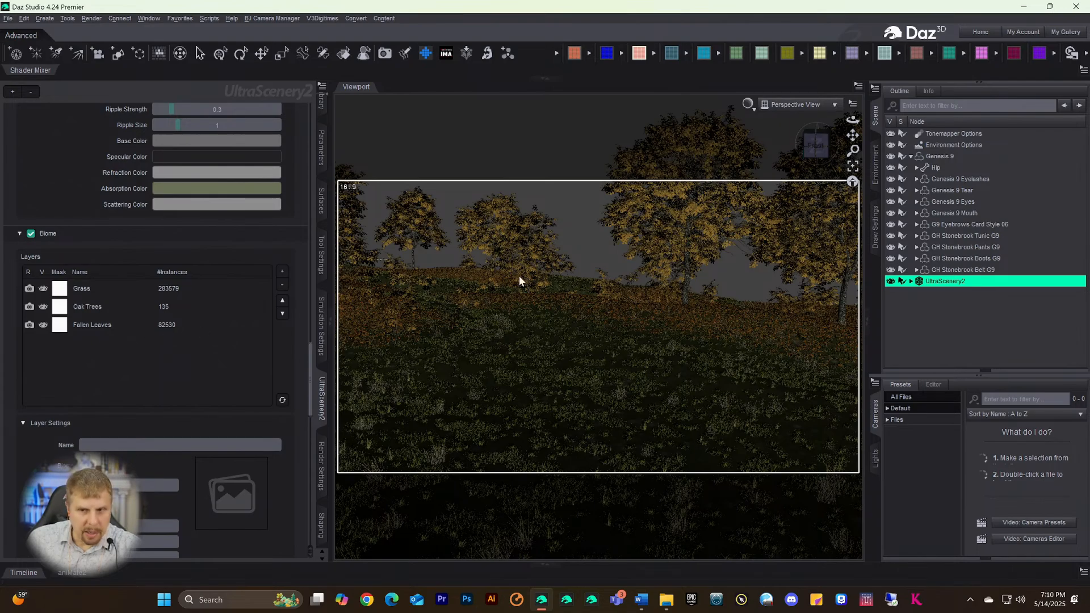
click(937, 156)
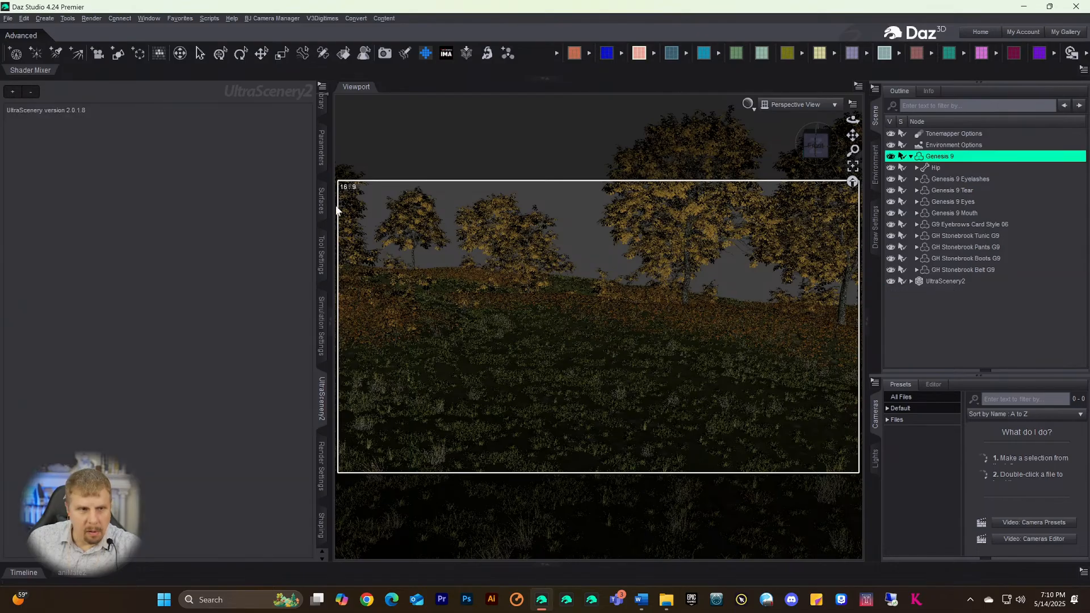
click(322, 148)
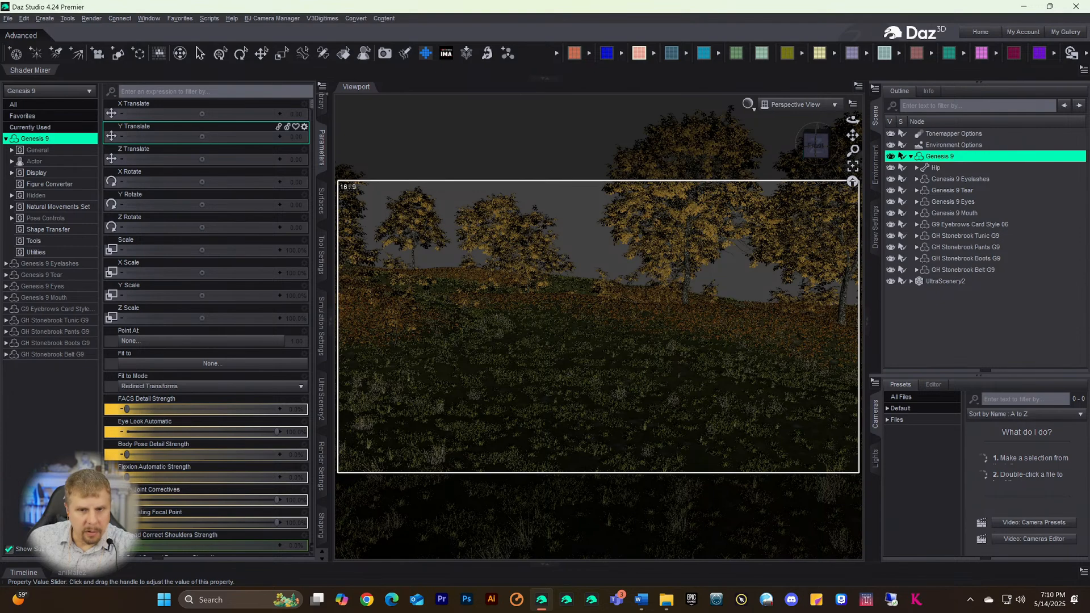
drag(201, 136, 233, 136)
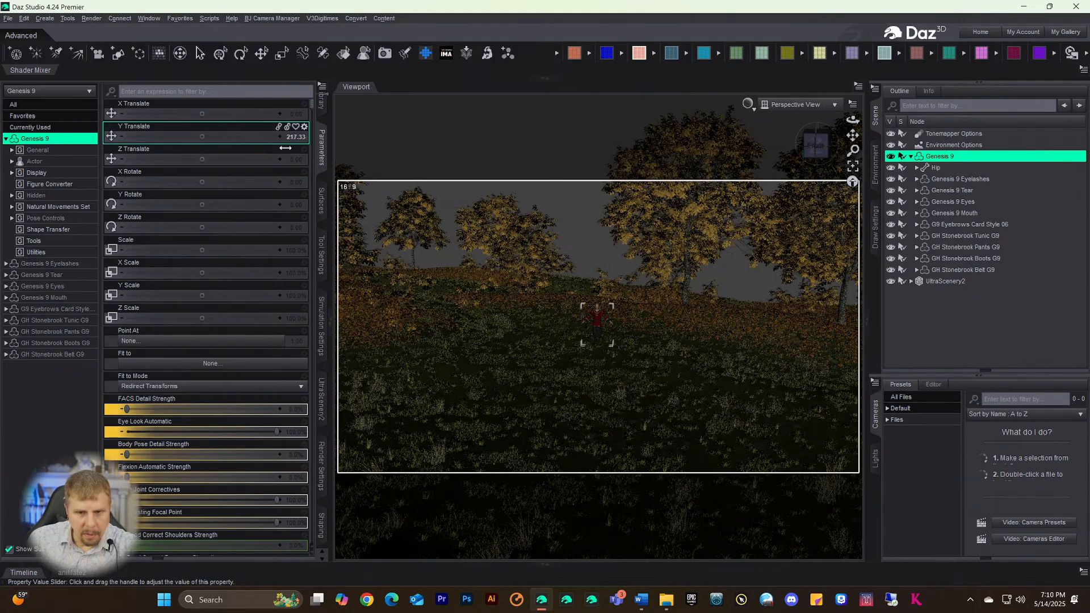
click(852, 168)
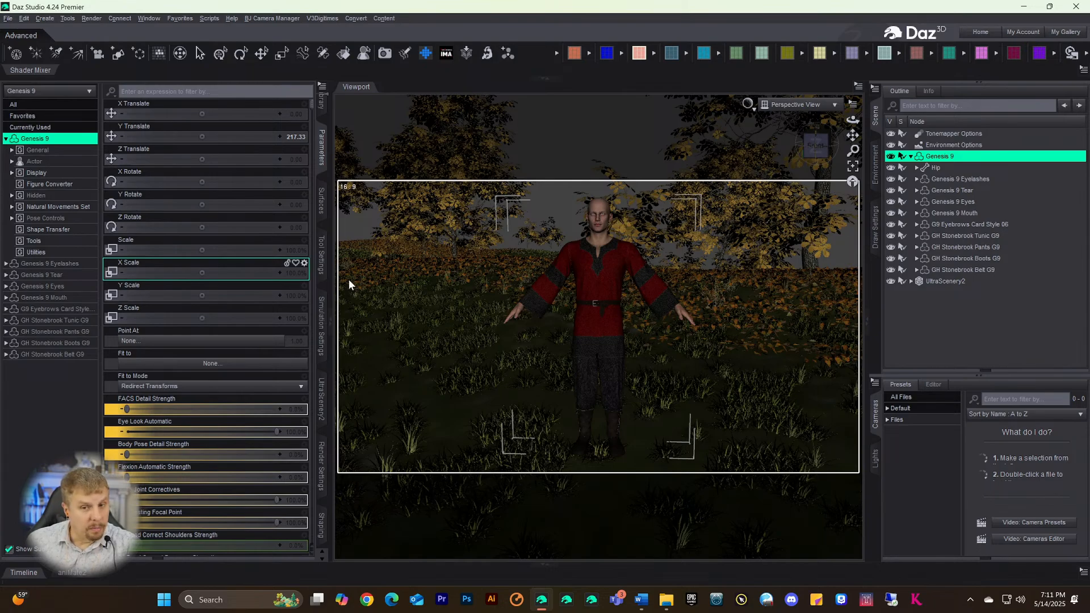
- Create a new camera copied from the active view
click(45, 18)
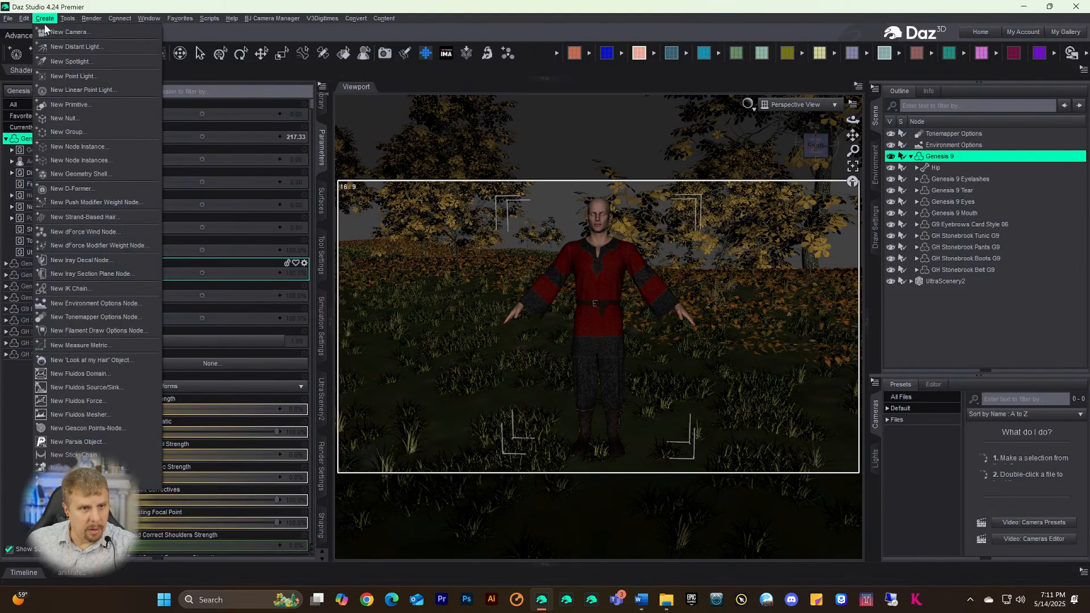
click(56, 31)
click(493, 263)
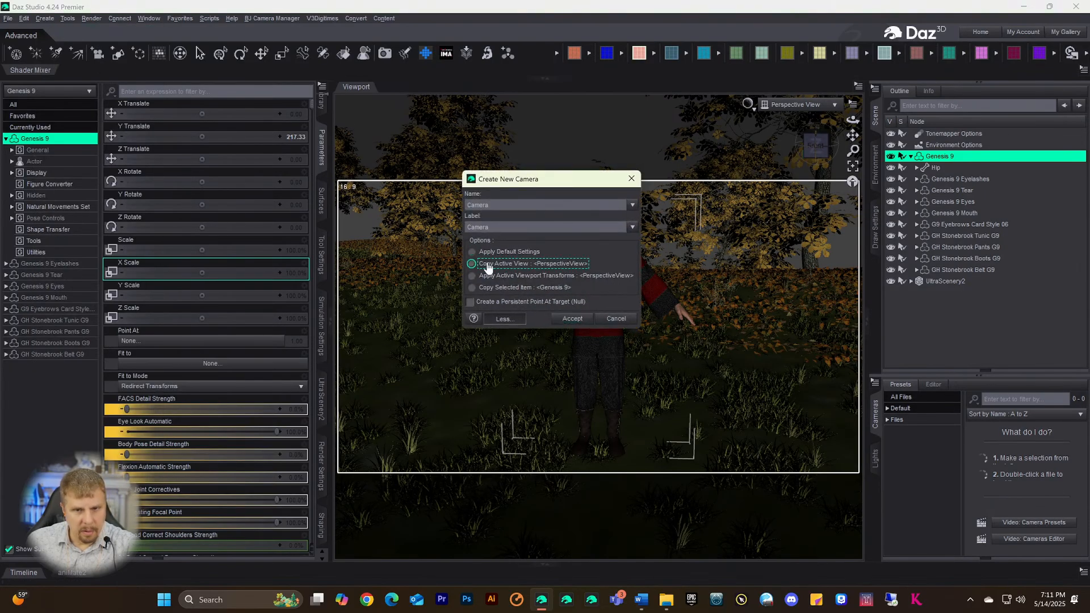
click(566, 320)
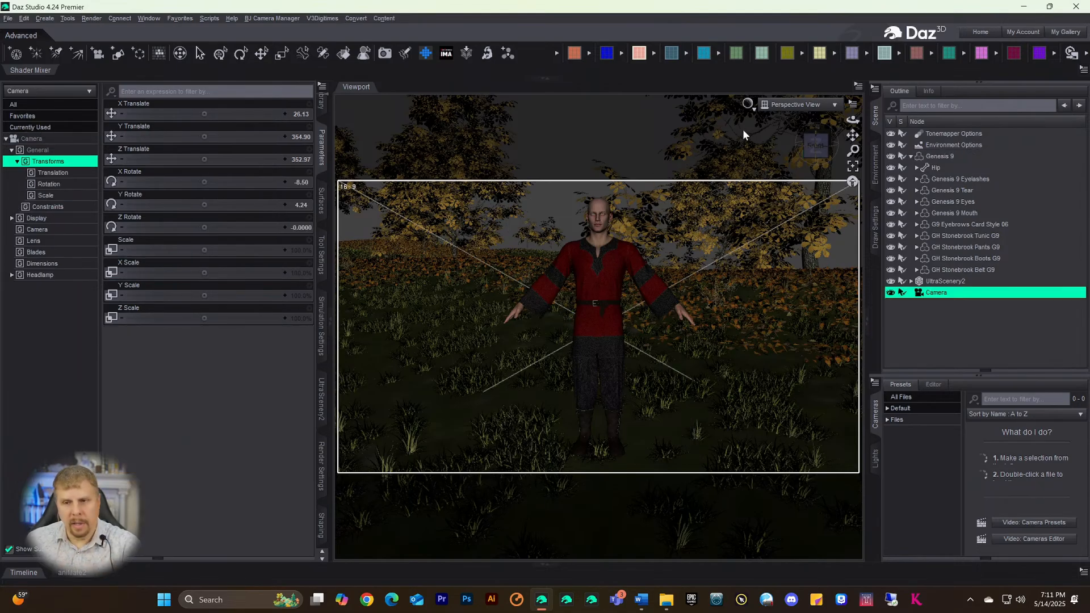
- Look through the new Camera and select the UltraScenery2 node to show its settings
click(786, 108)
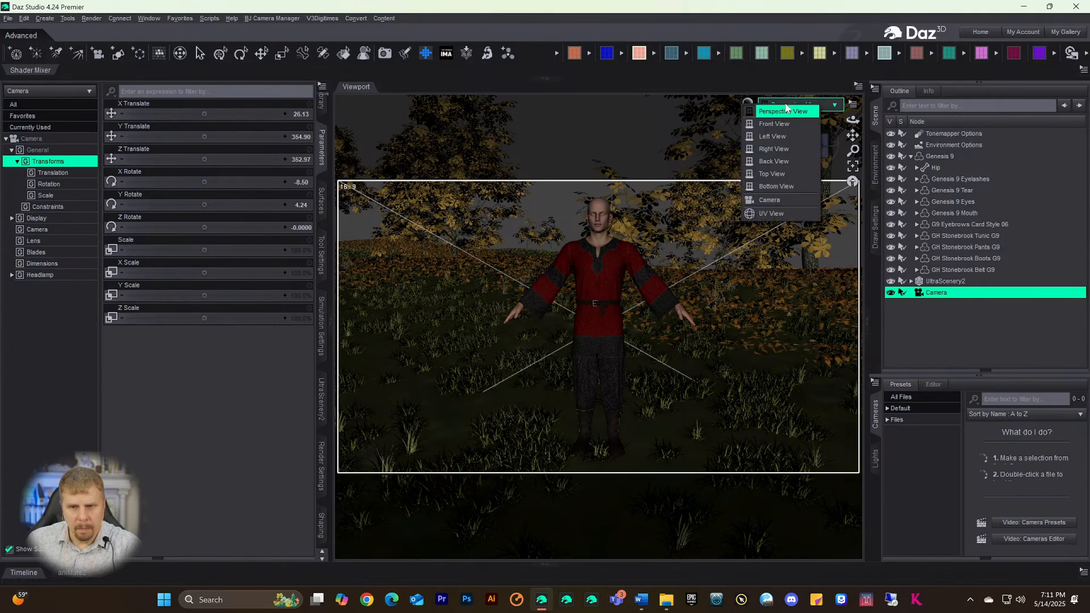
click(755, 203)
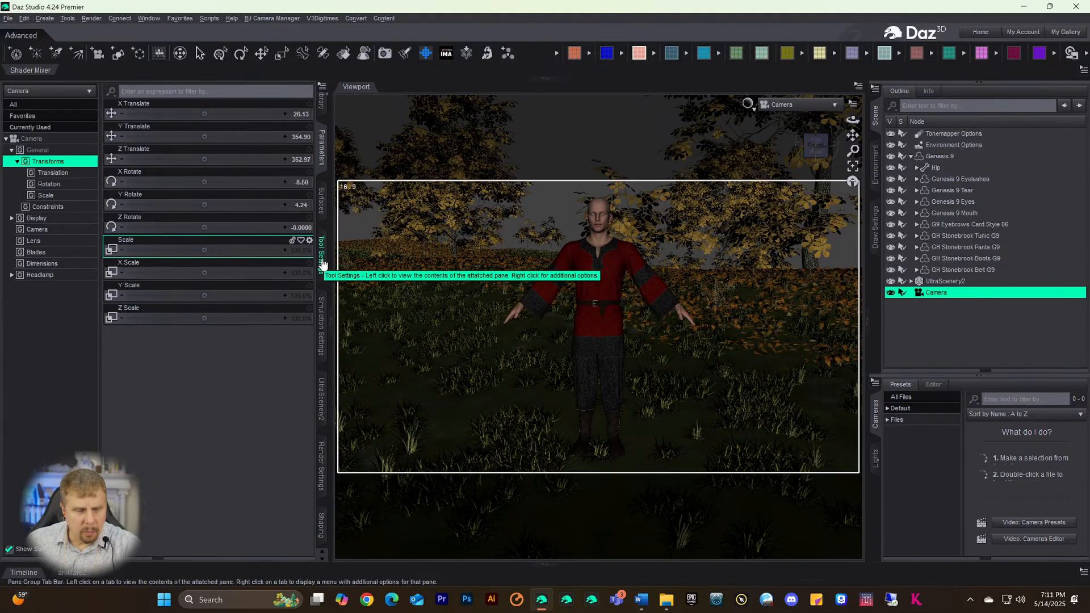
click(321, 417)
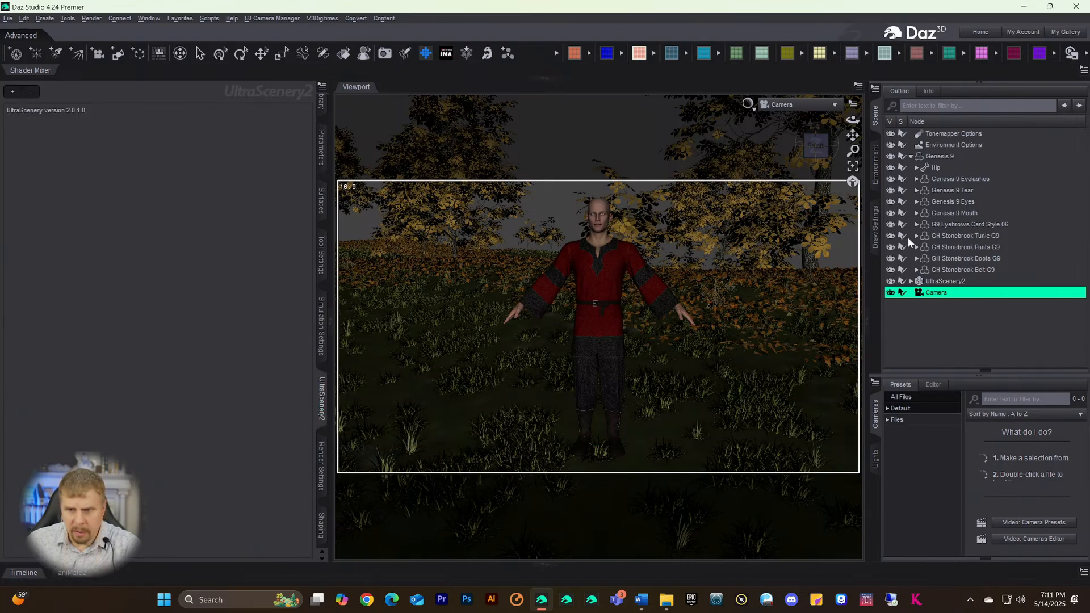
click(931, 281)
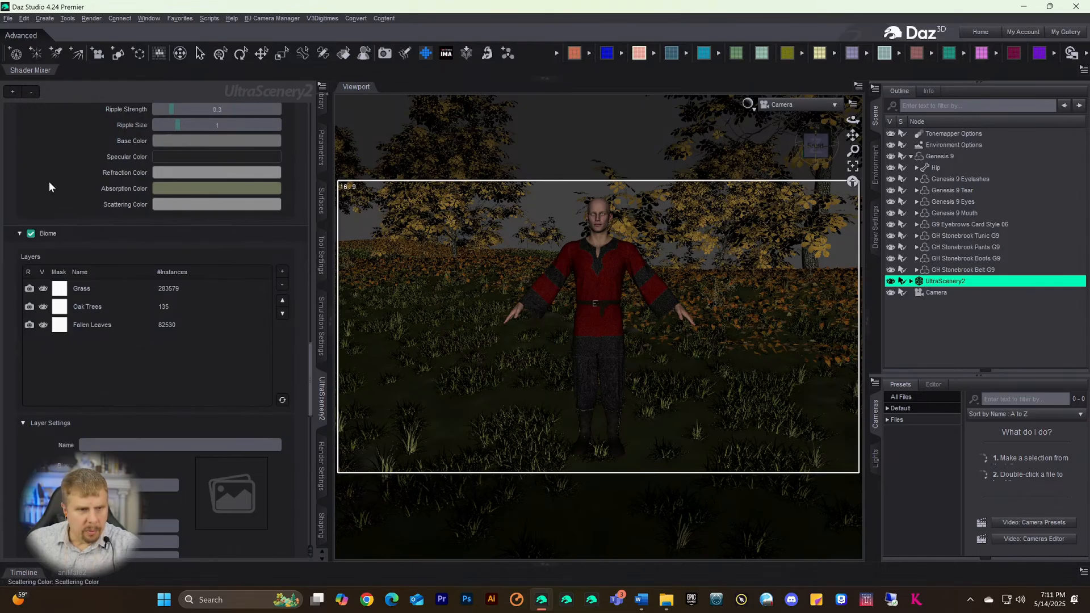
- Enable Iray Preview under the UltraScenery2 Optimization settings
scroll(58, 190, up, 10)
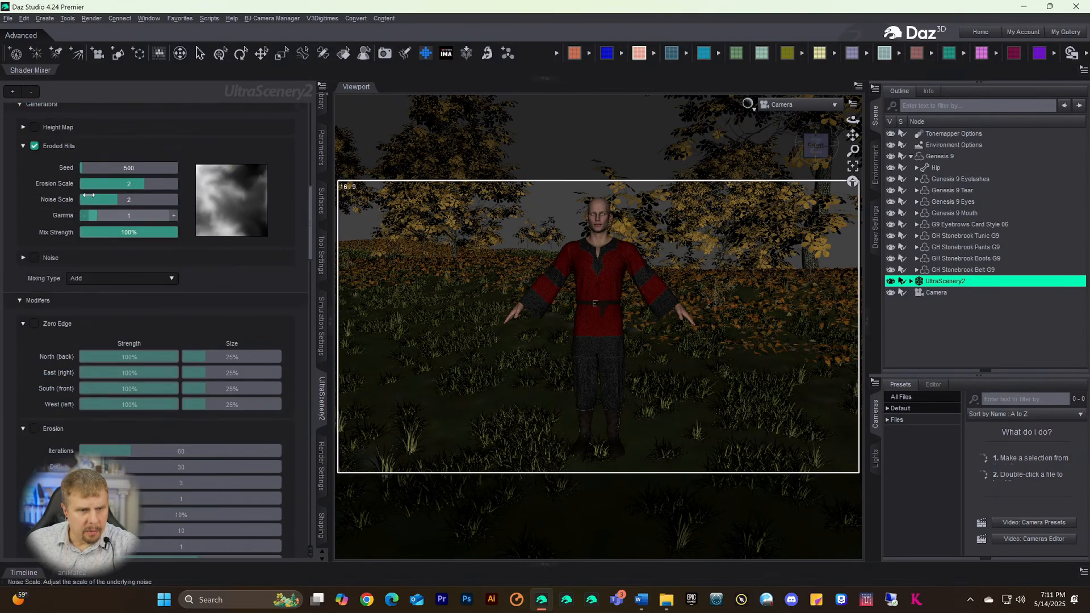
scroll(85, 215, up, 5)
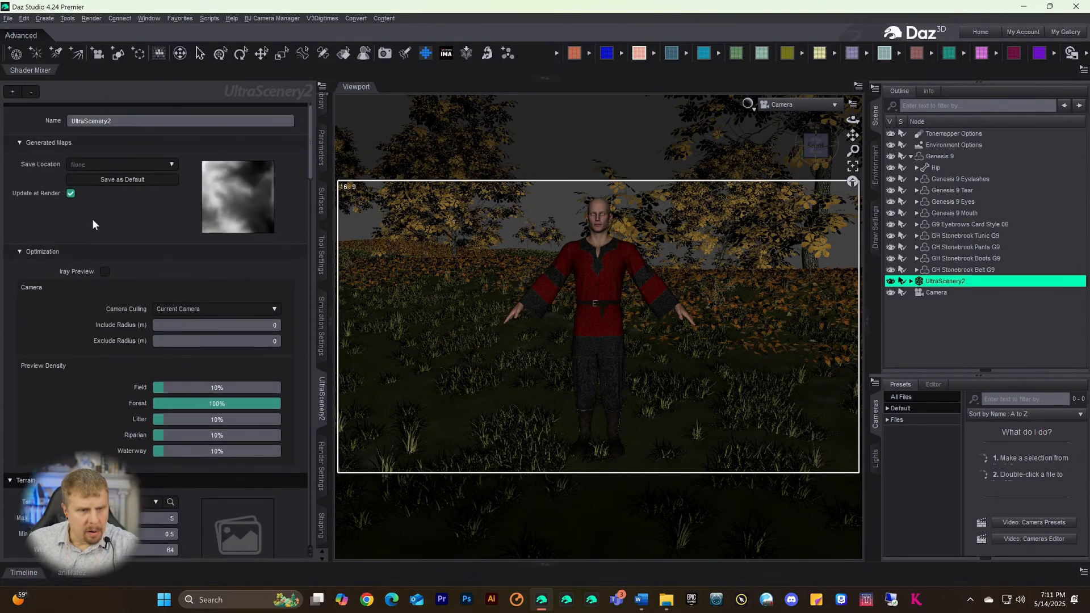
click(104, 271)
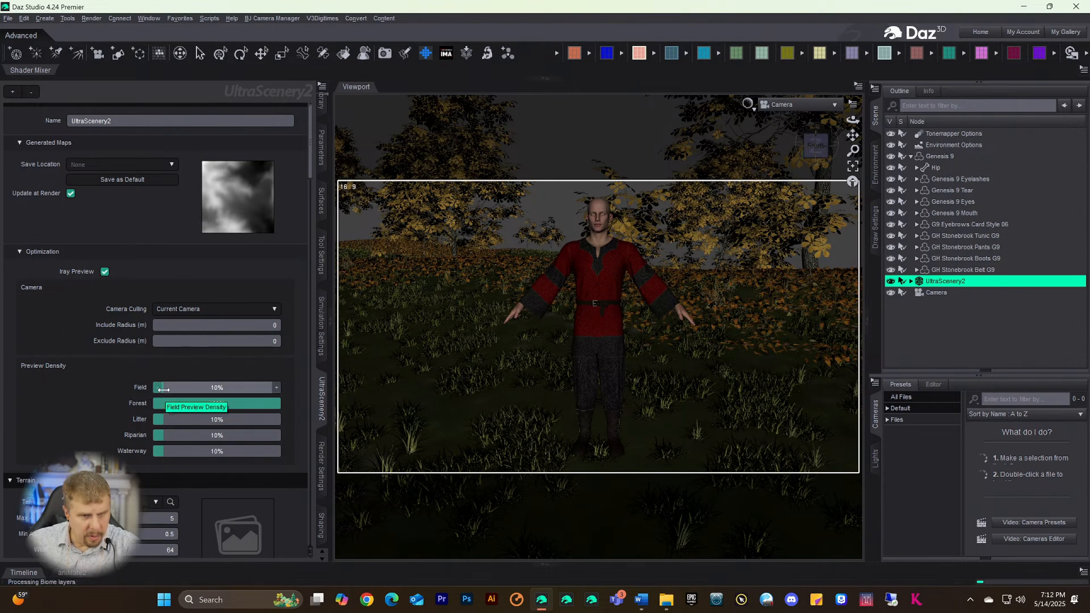
- Raise the UltraScenery2 Field preview density from 10% to 100%
drag(165, 392, 301, 391)
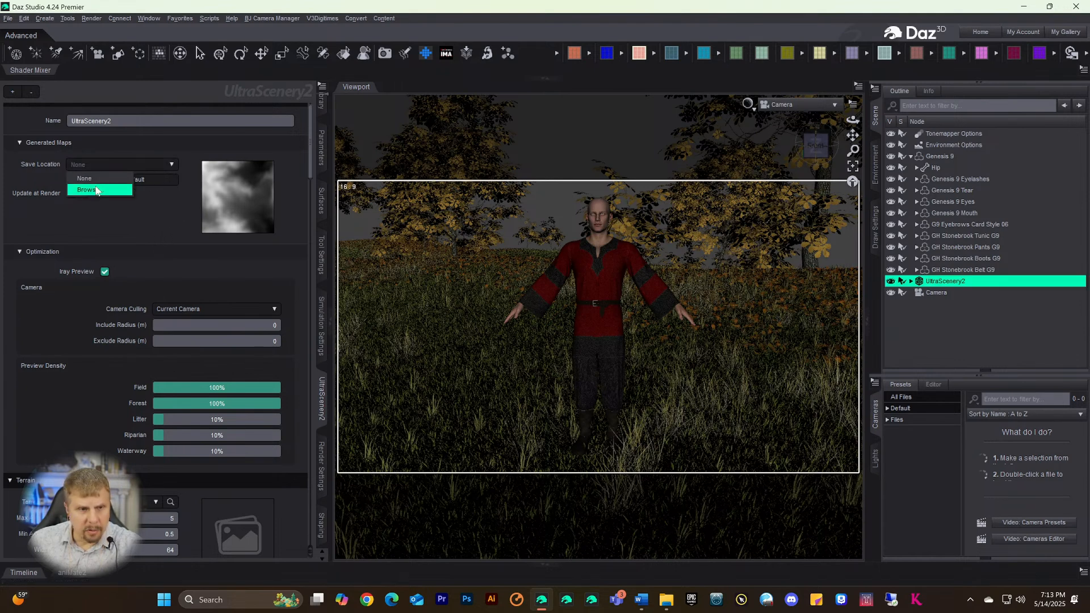
click(94, 187)
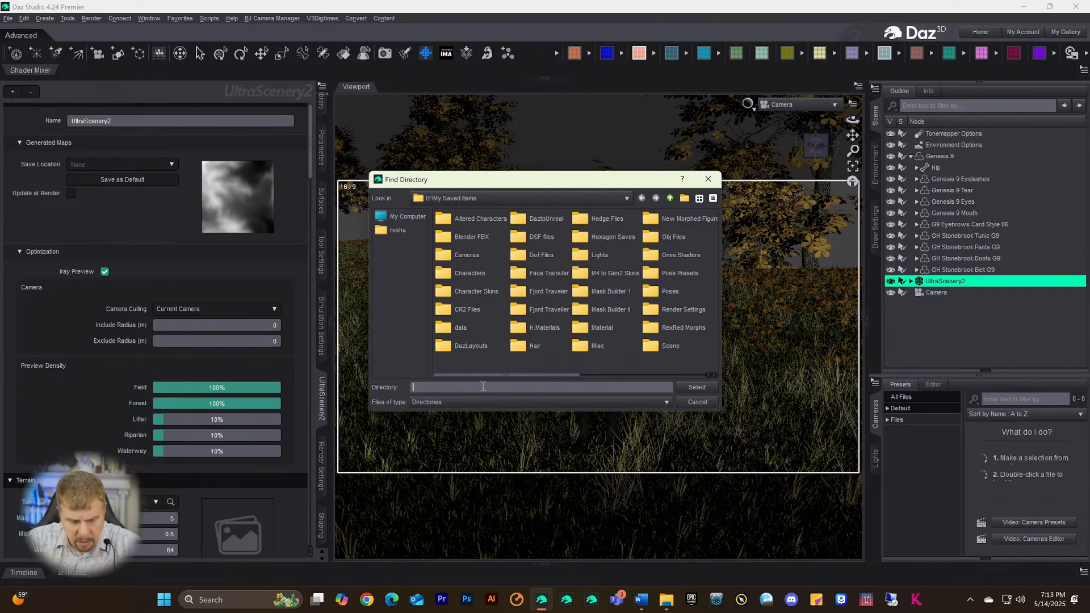
text(R)
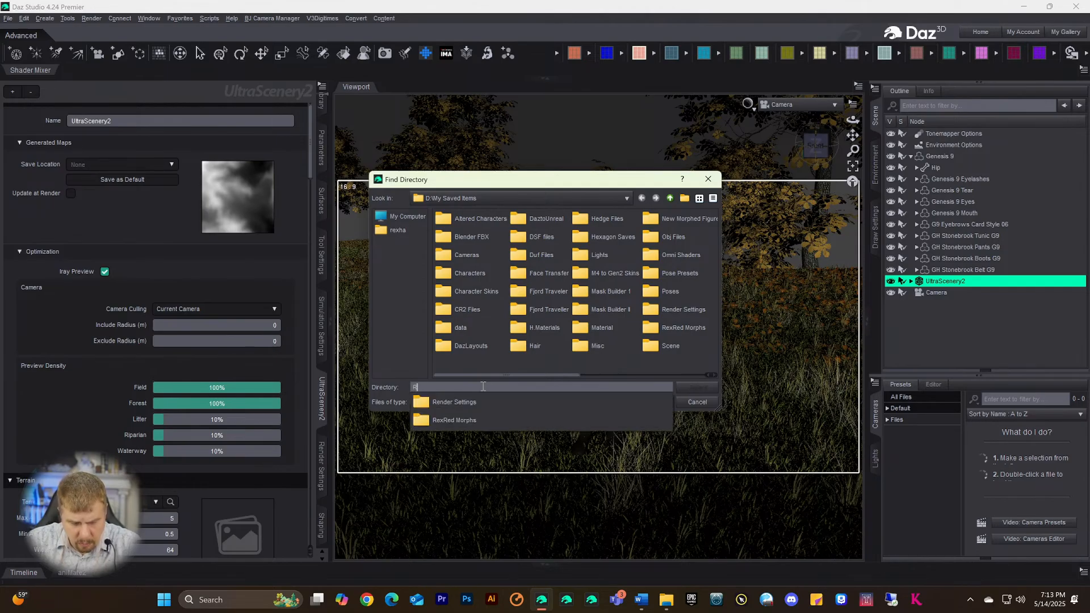
text(itual Dance)
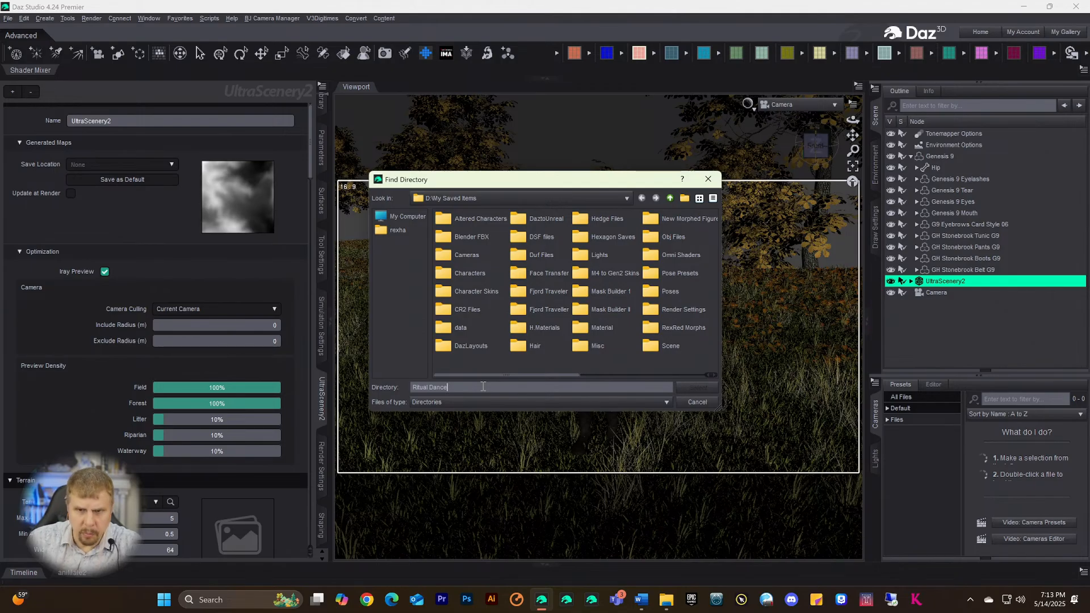
drag(472, 387, 294, 371)
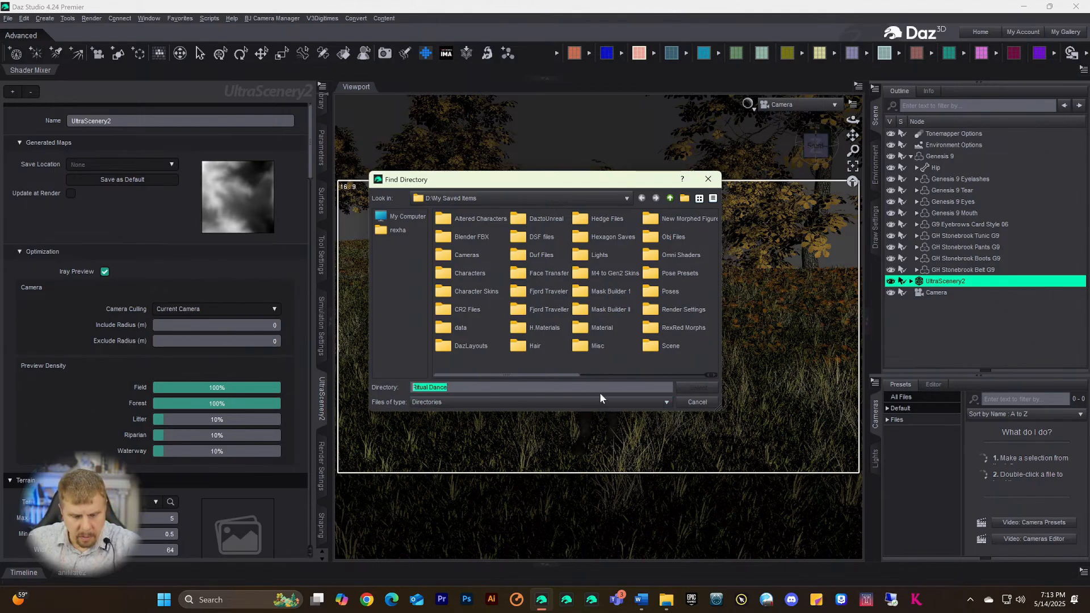
key(BackSpace)
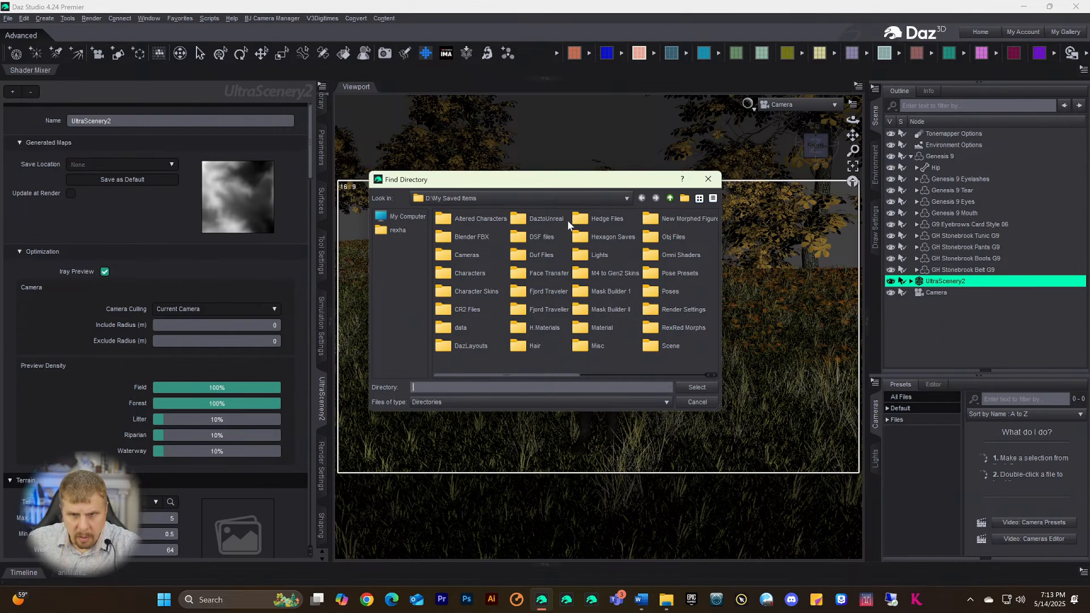
click(690, 182)
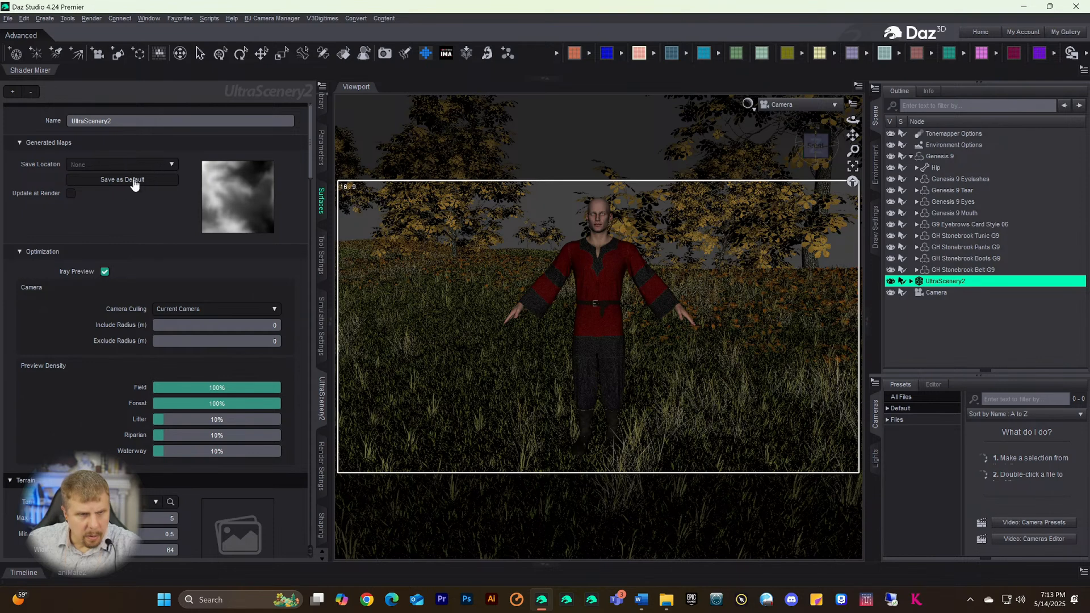
click(171, 167)
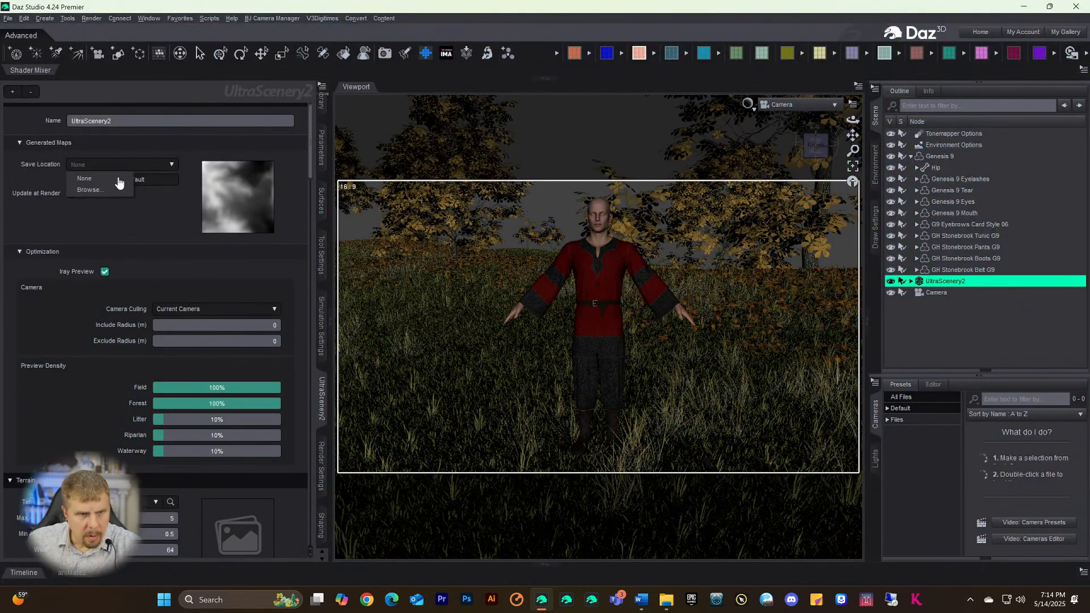
click(86, 192)
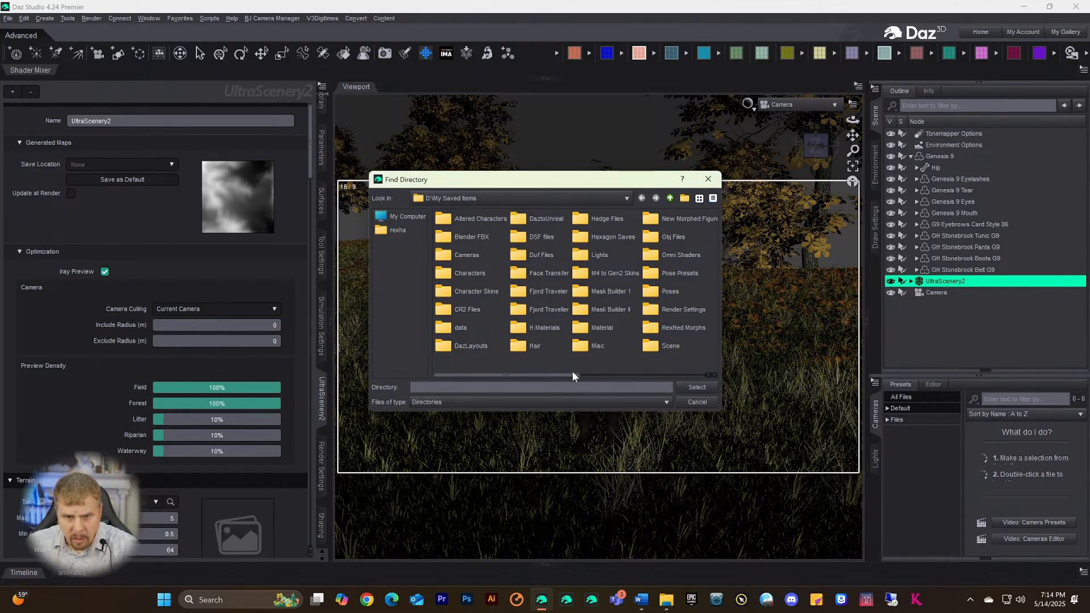
drag(571, 376, 678, 379)
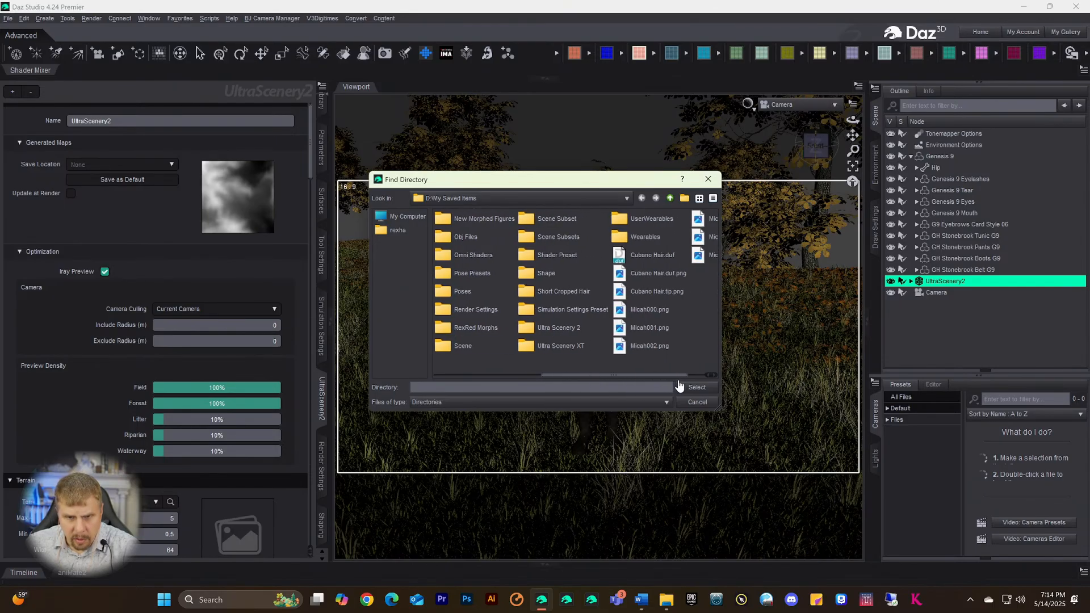
double_click(544, 332)
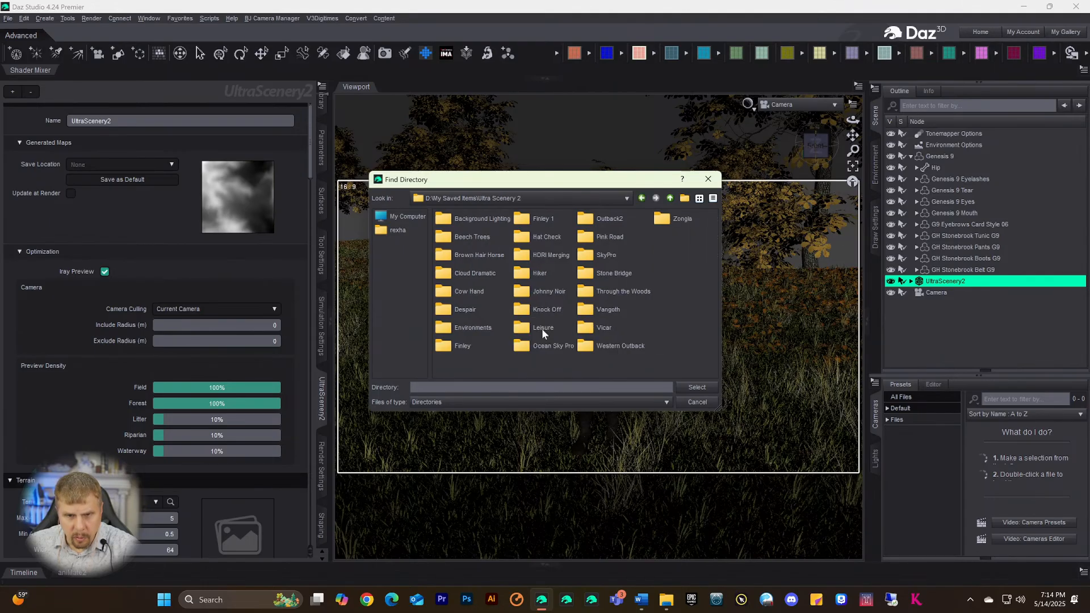
click(684, 199)
text(Ritual Dance)
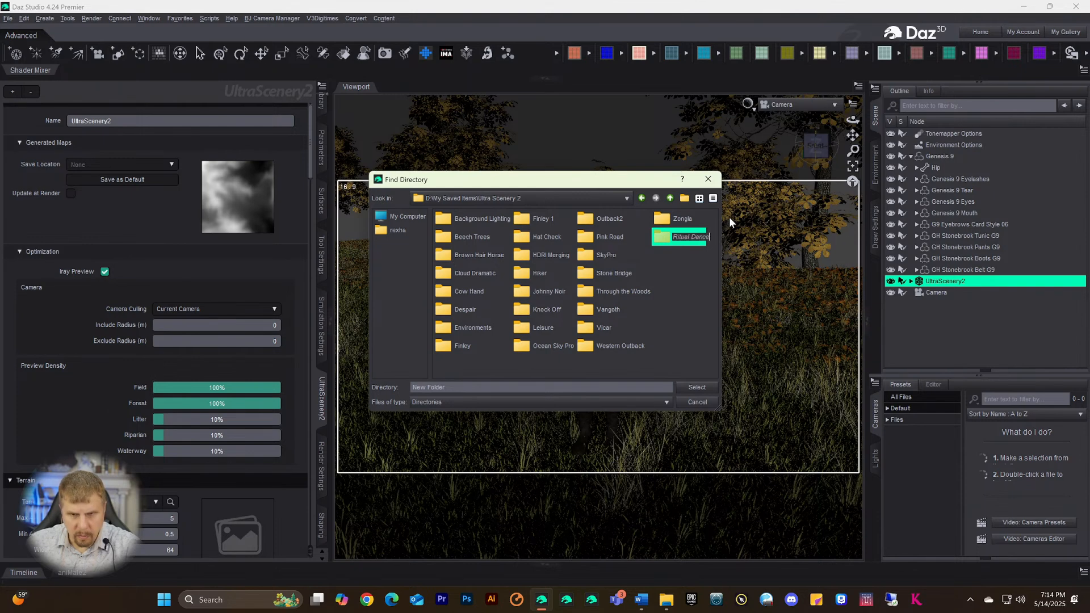
key(Return)
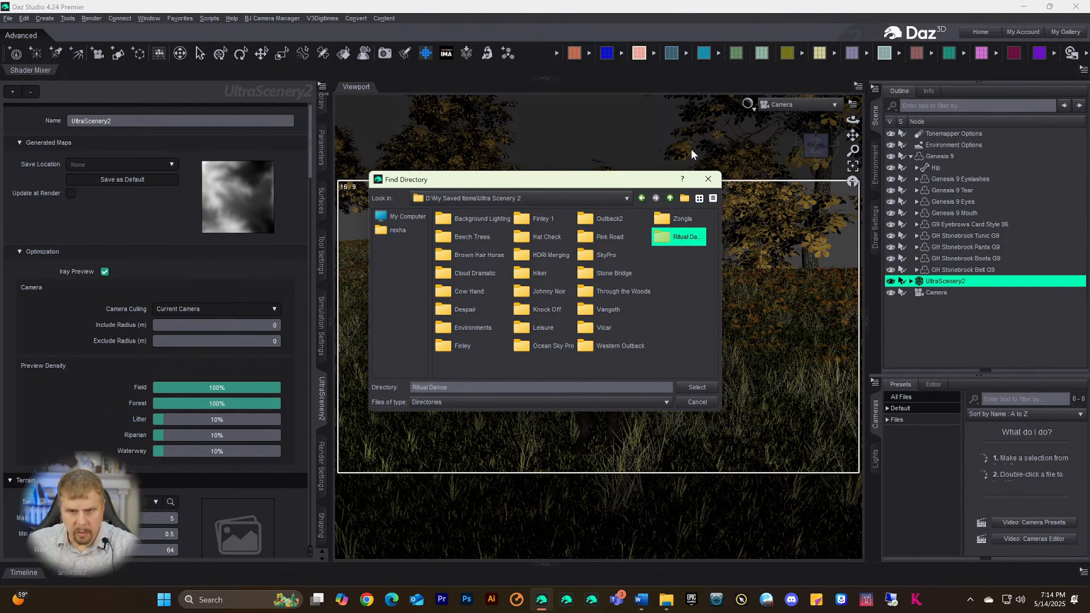
double_click(677, 235)
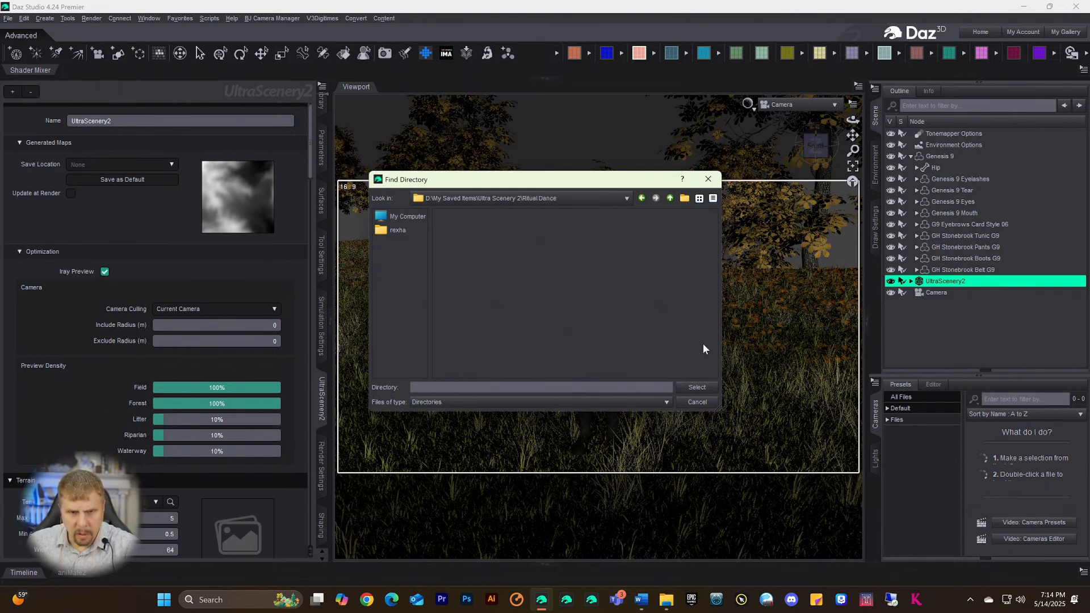
click(692, 387)
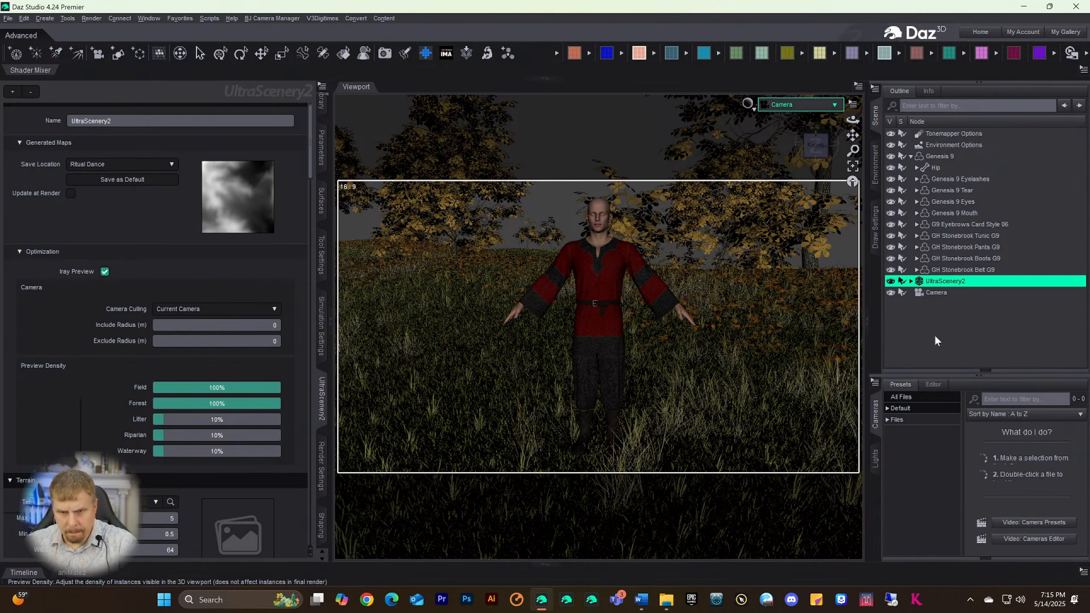
- Scroll to the Eroded Hills generator and Erosion modifier (60 iterations, distance 30)
scroll(296, 250, down, 10)
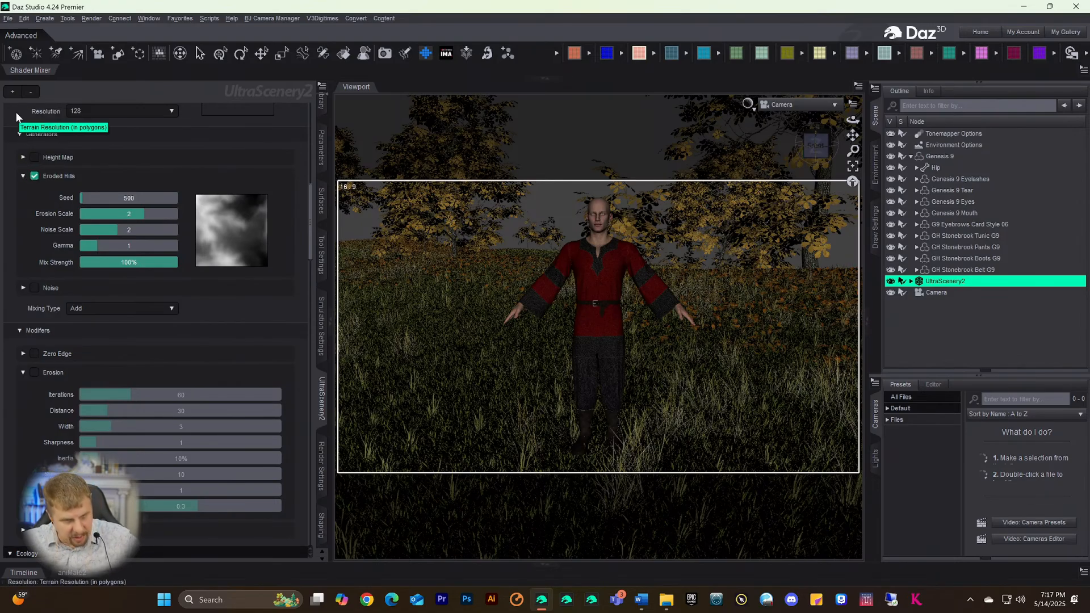
- Save the scene as a new file, Ritual Dance.duf, accepting the default scene save options
click(8, 19)
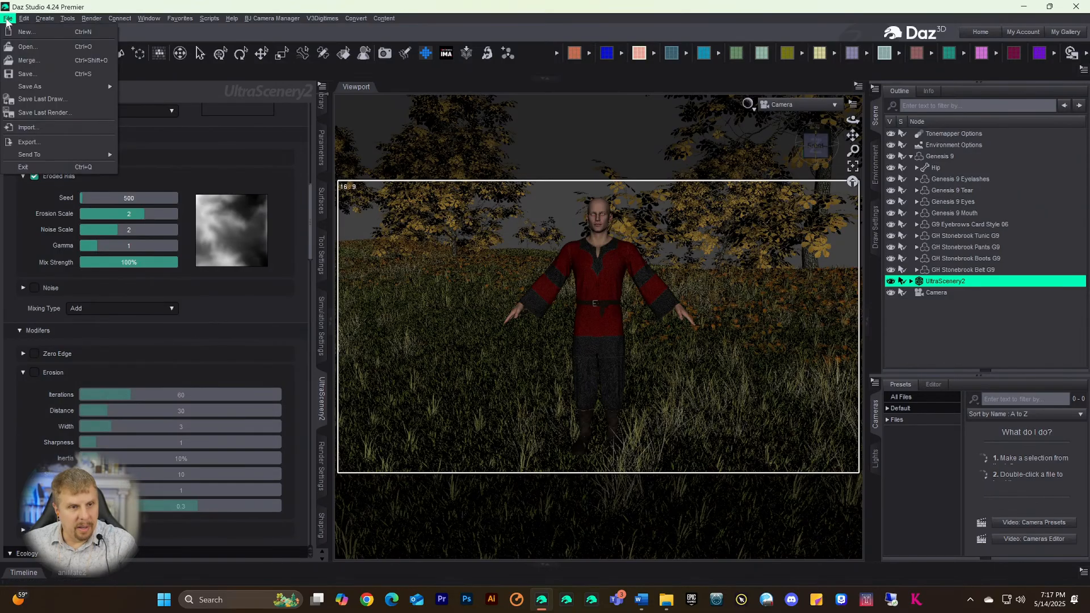
mouse_move(34, 87)
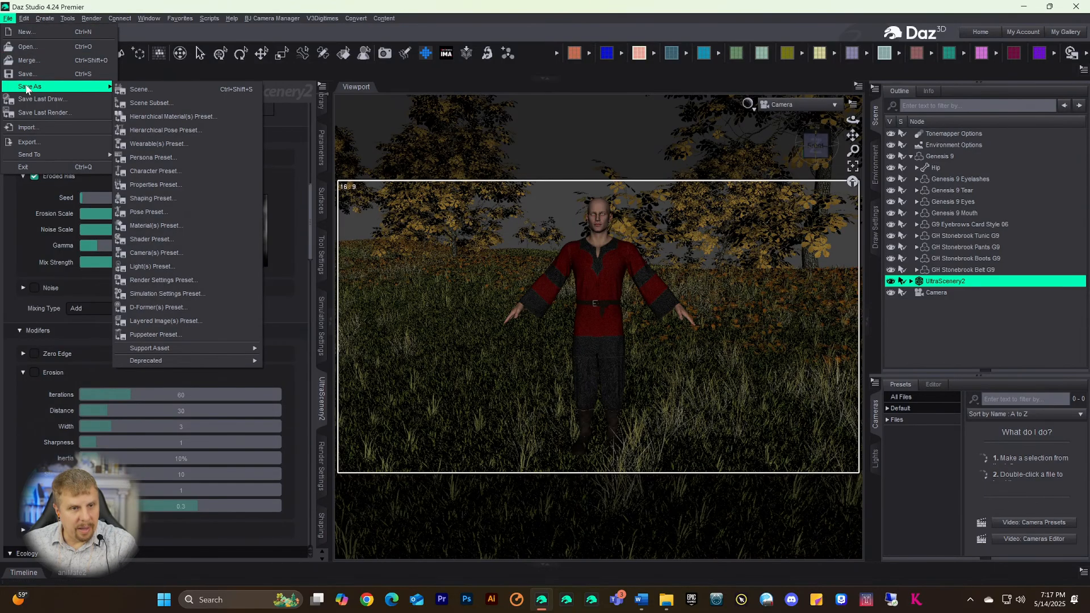
click(149, 101)
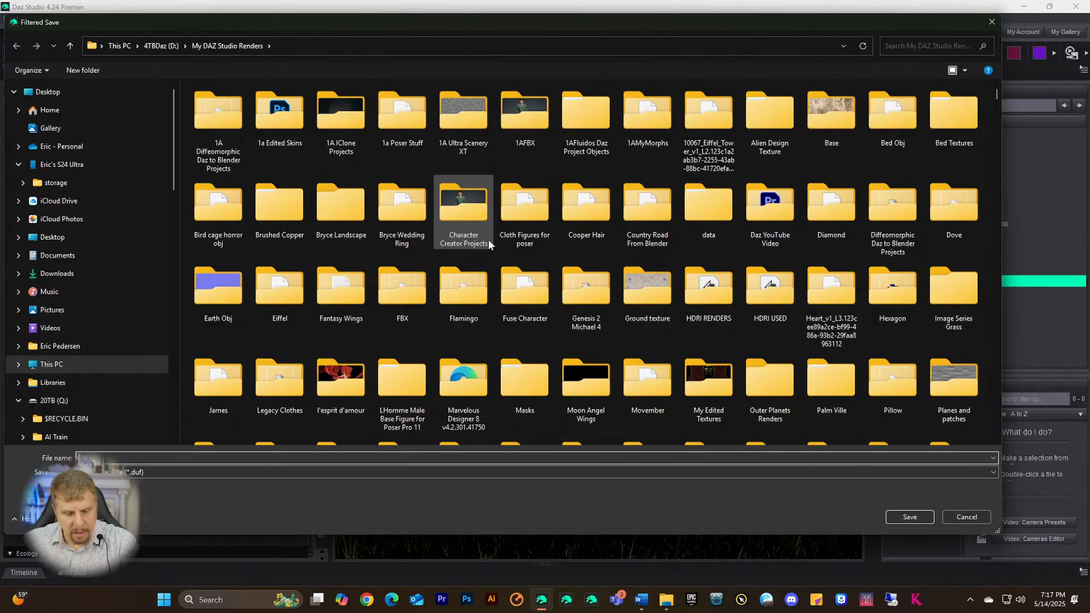
key(Return)
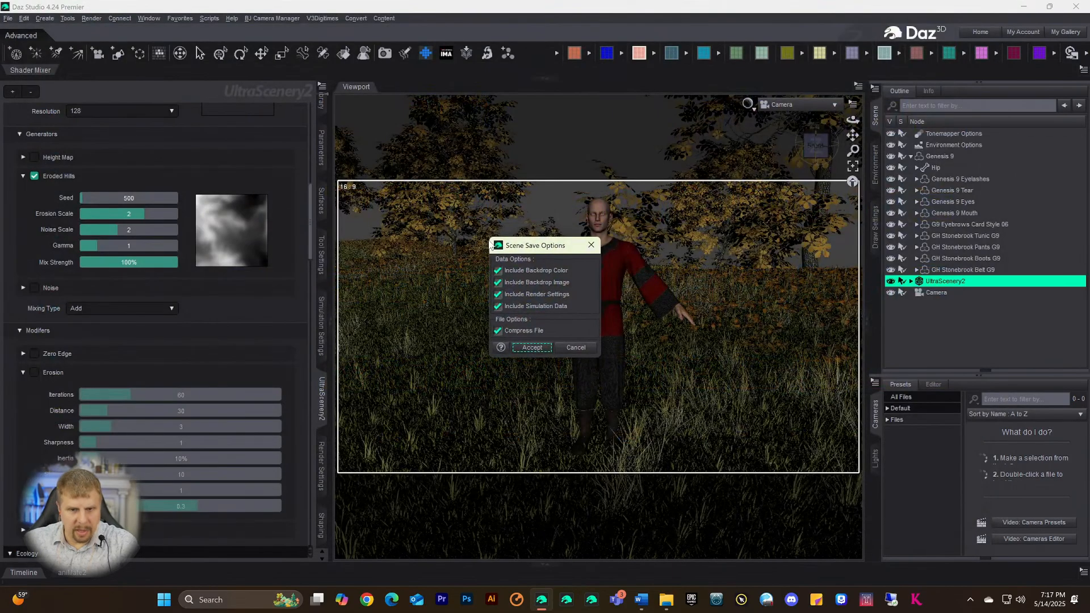
click(533, 348)
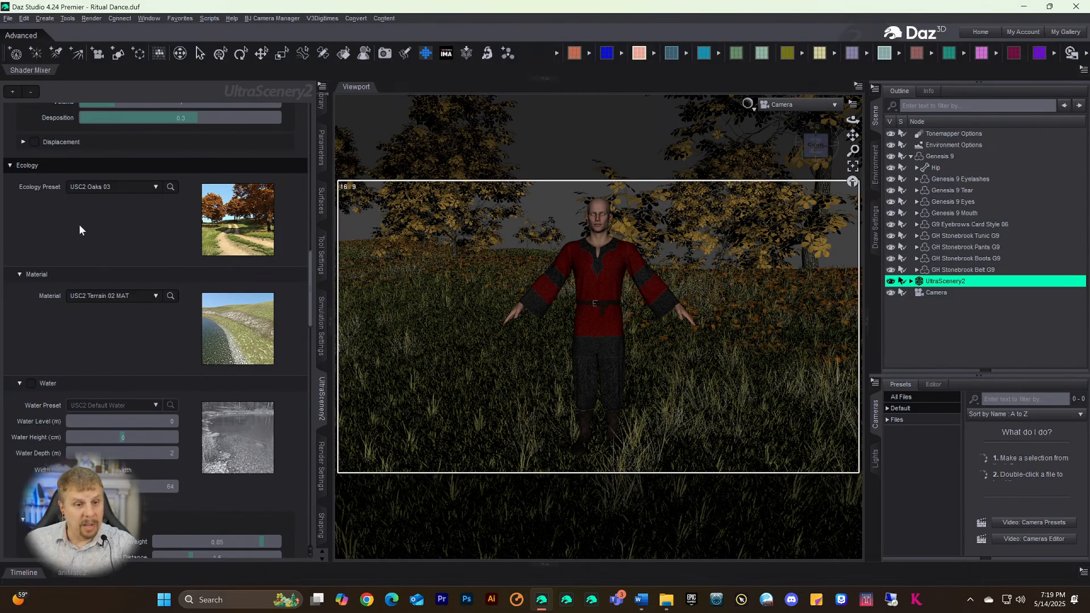
scroll(154, 260, down, 5)
- Select the Oak Trees biome layer and scroll through its settings
scroll(154, 278, down, 5)
scroll(40, 353, down, 8)
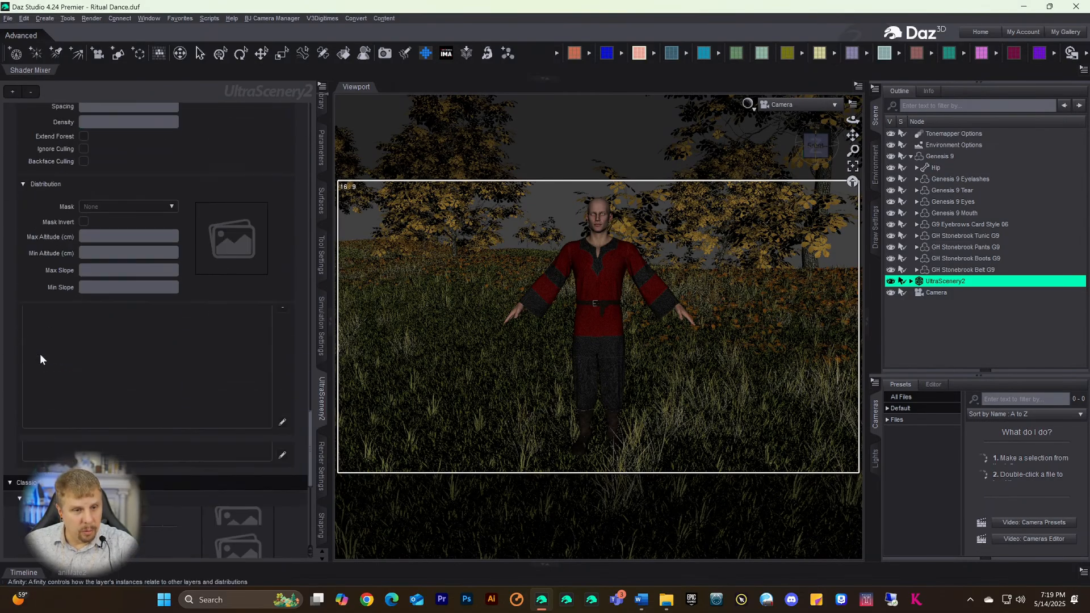
scroll(25, 336, up, 8)
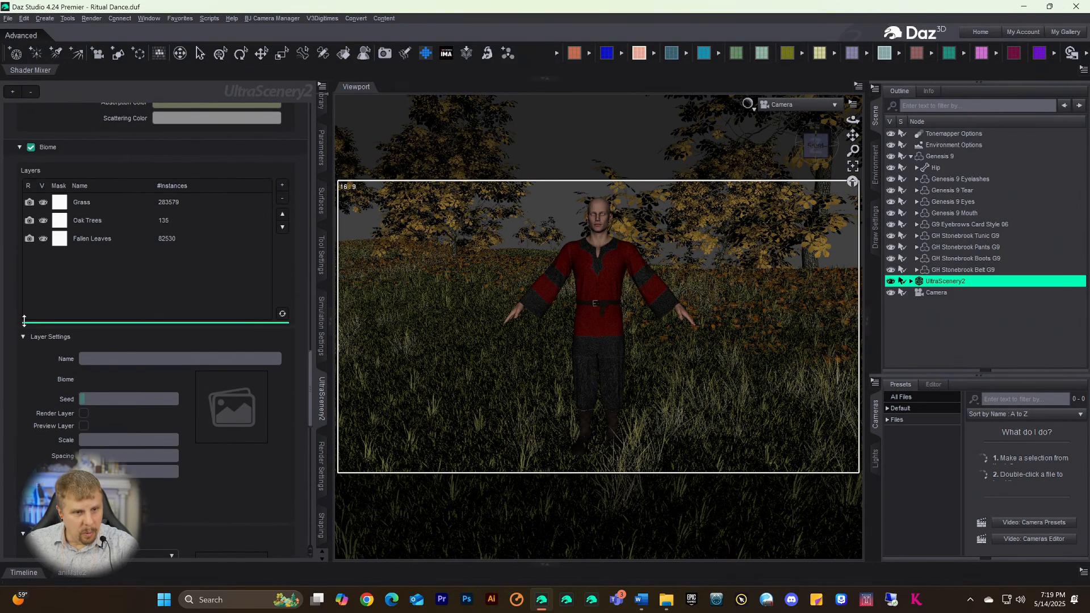
click(76, 413)
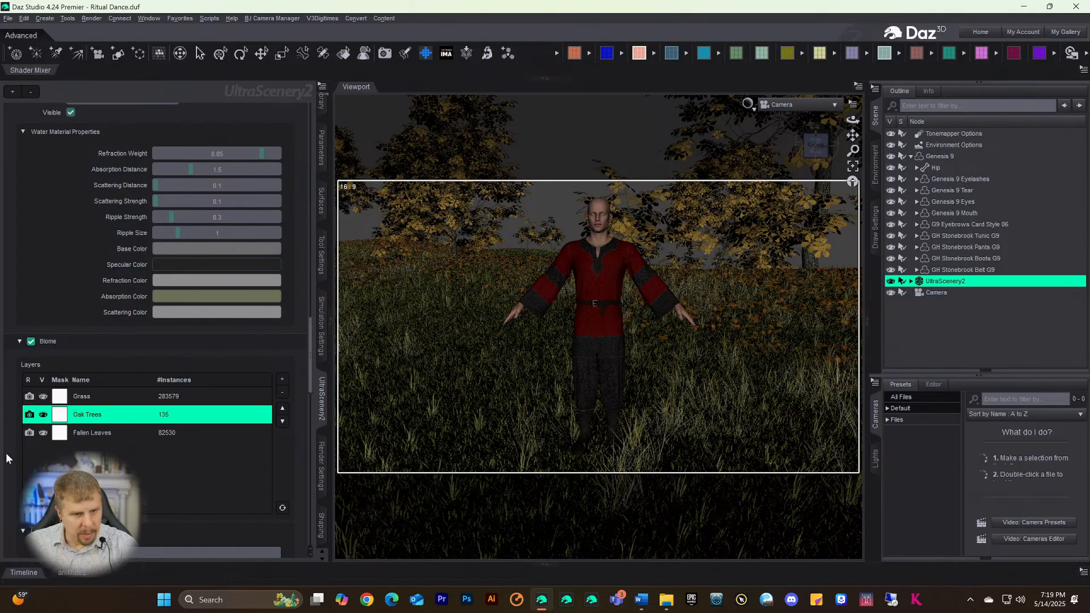
scroll(12, 449, down, 7)
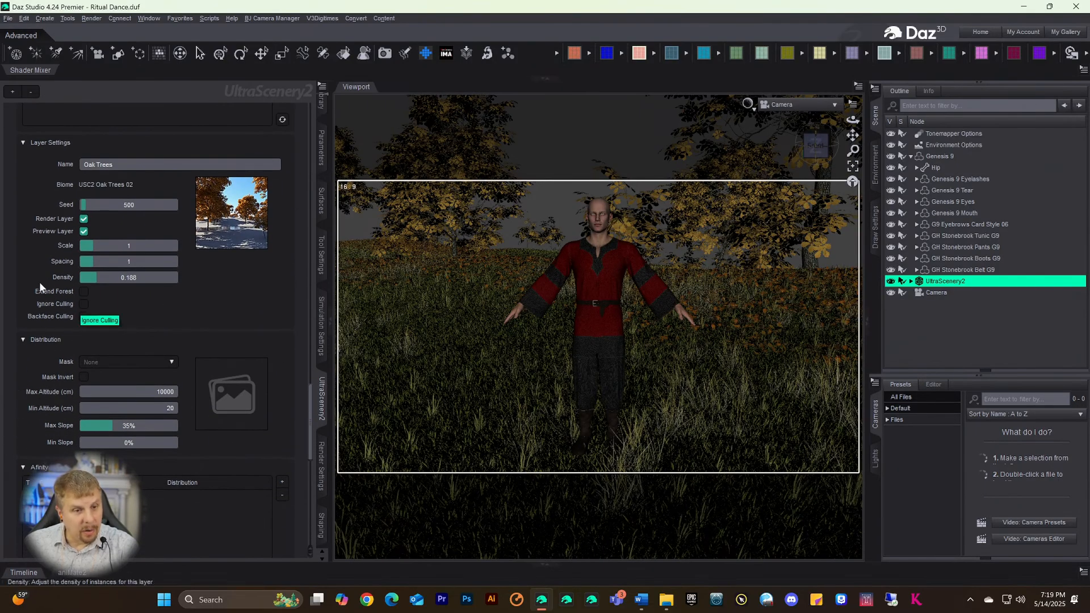
scroll(9, 239, up, 10)
scroll(14, 271, up, 4)
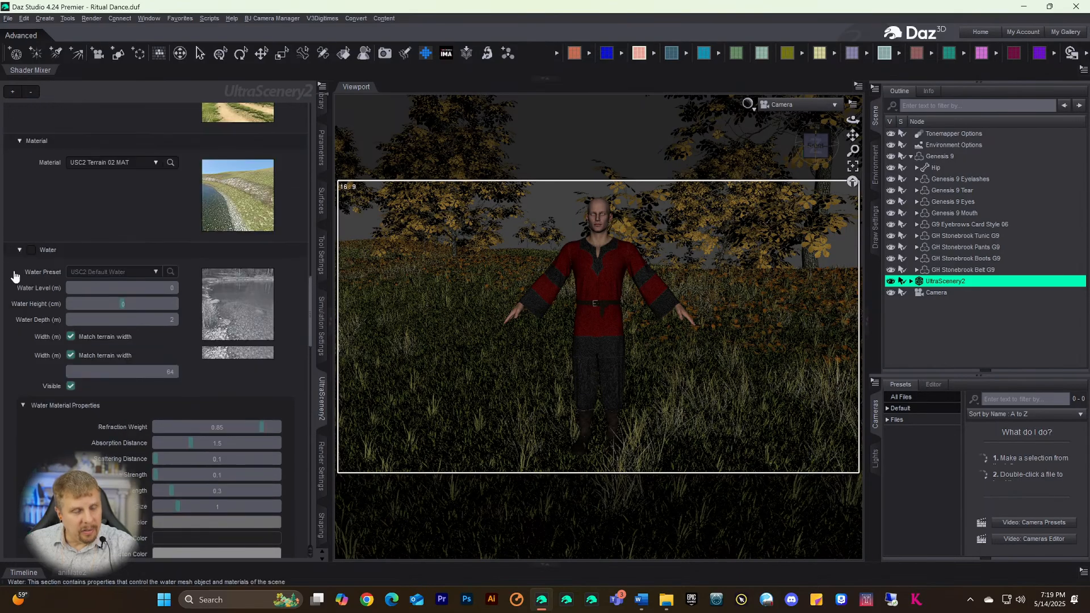
scroll(23, 266, down, 9)
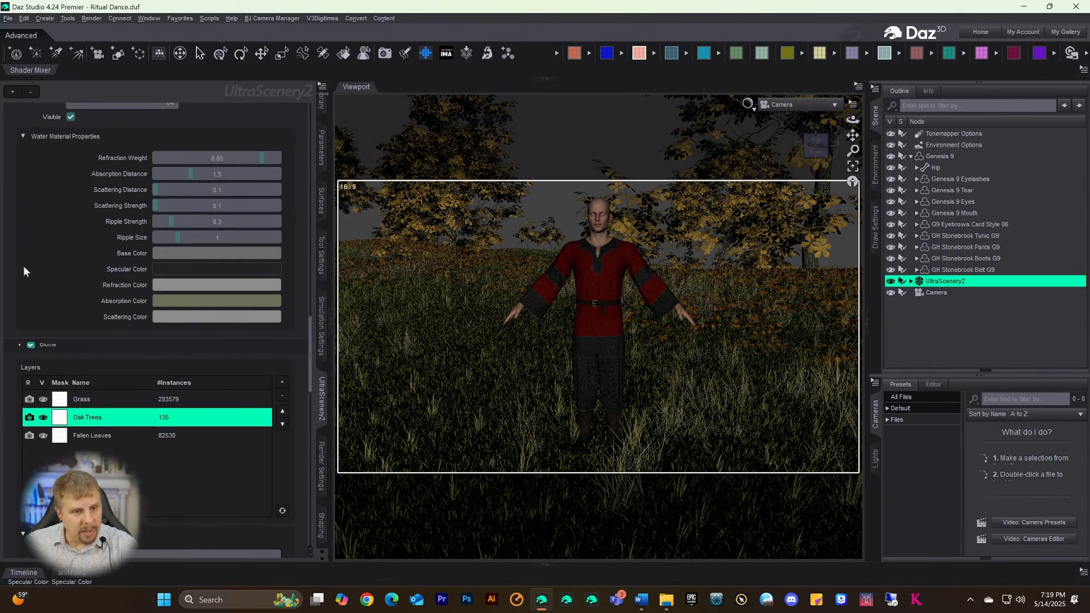
- Switch to the Grass layer and look over its settings
click(65, 397)
scroll(11, 434, down, 8)
scroll(8, 436, down, 5)
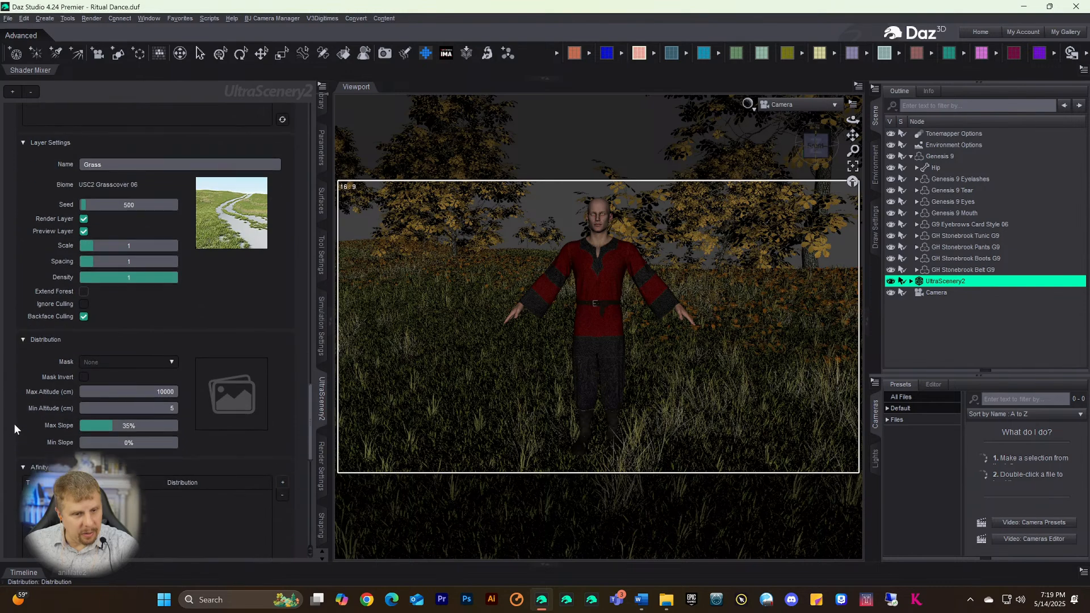
scroll(16, 414, up, 4)
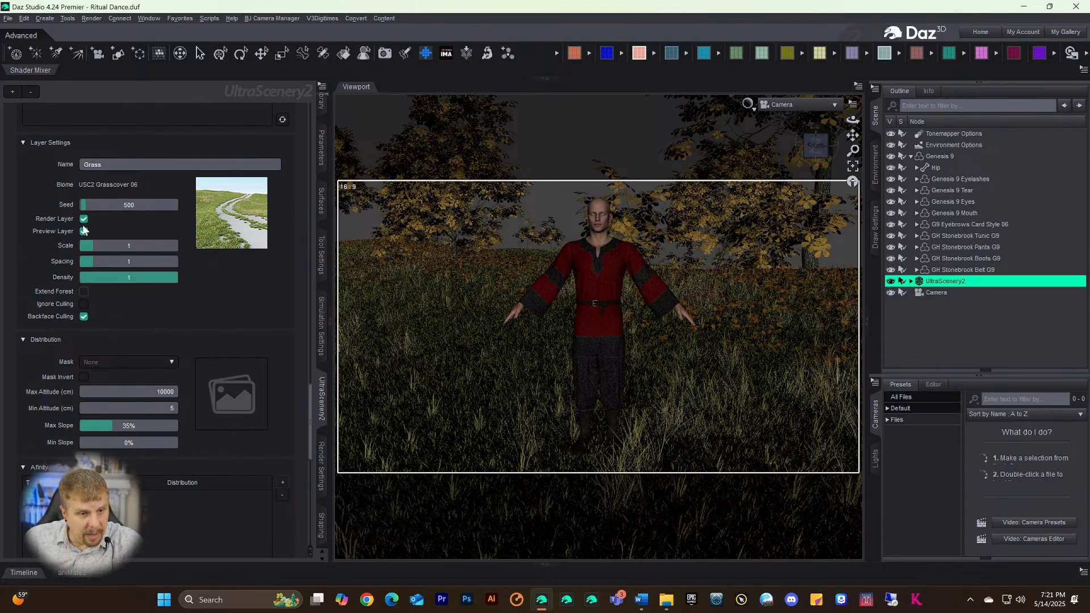
- Return to the Oak Trees layer and scroll down to its Layer Settings
scroll(50, 388, down, 10)
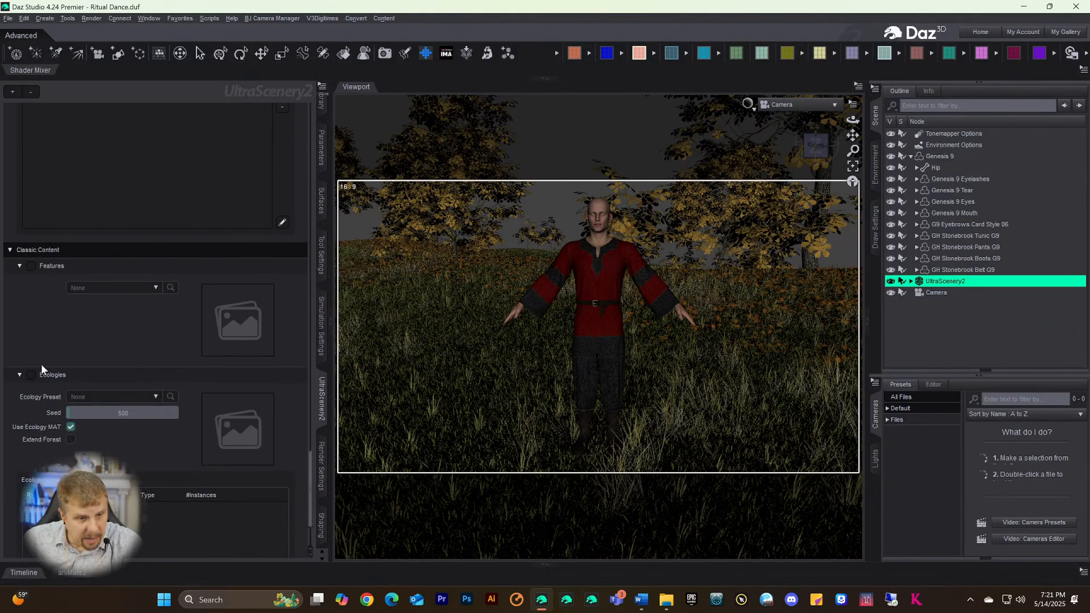
scroll(43, 368, up, 8)
scroll(41, 363, up, 8)
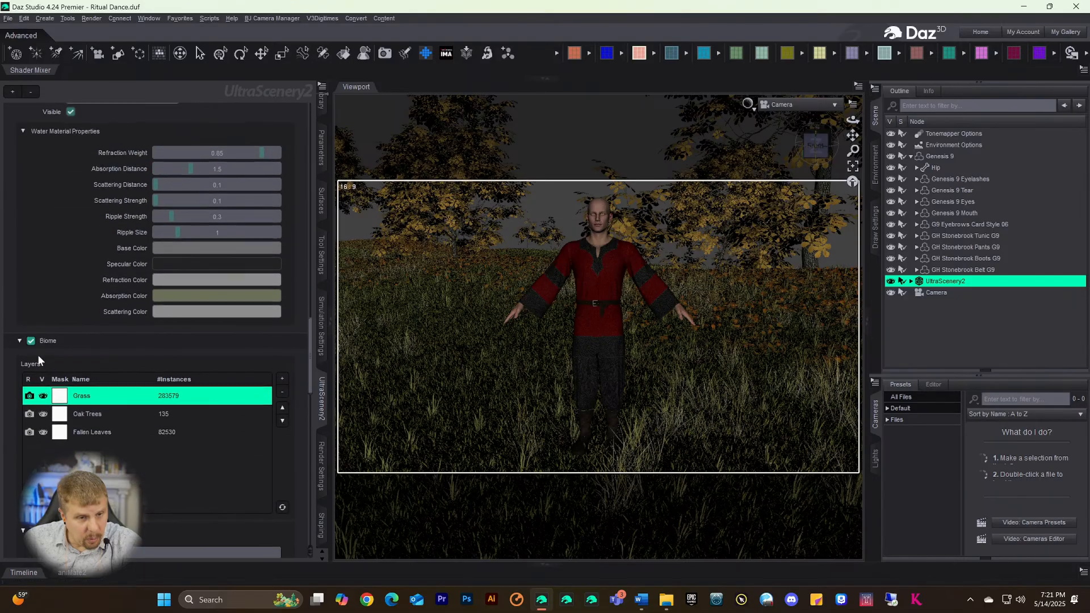
click(69, 412)
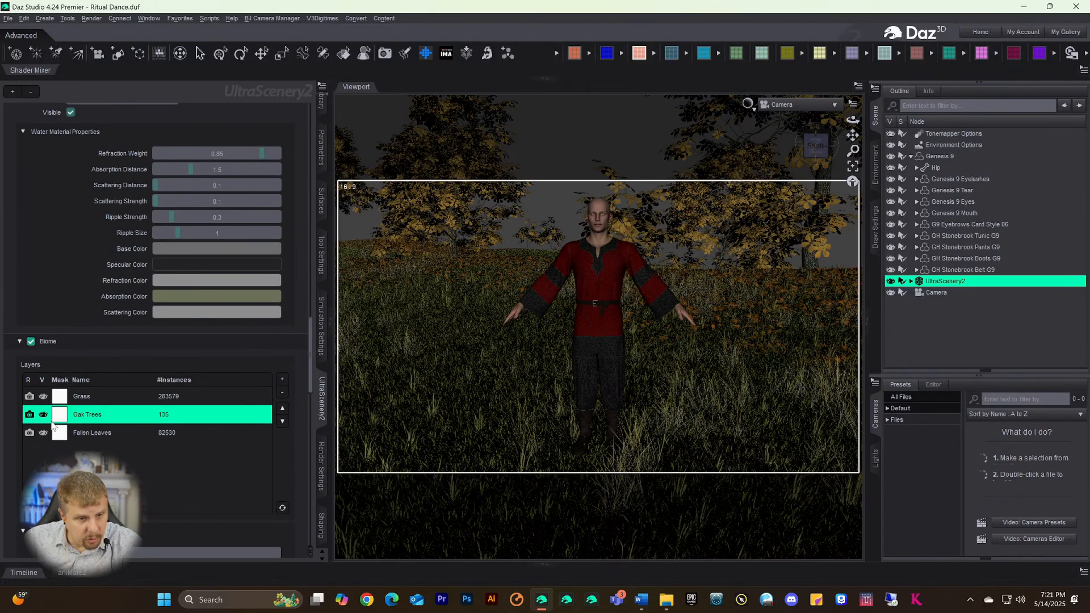
scroll(9, 465, down, 7)
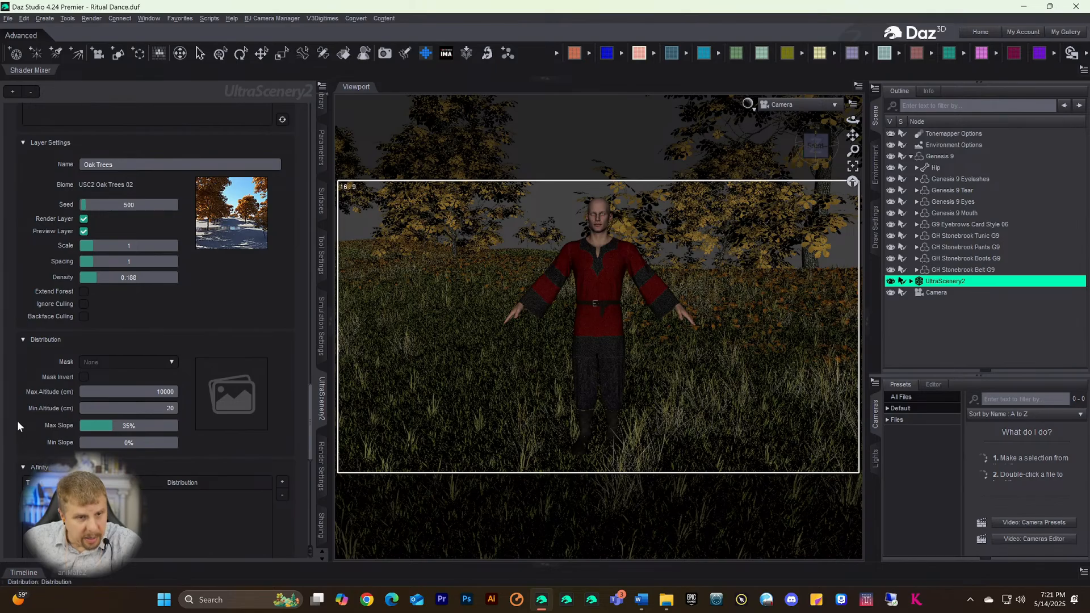
scroll(17, 421, up, 8)
scroll(63, 397, down, 7)
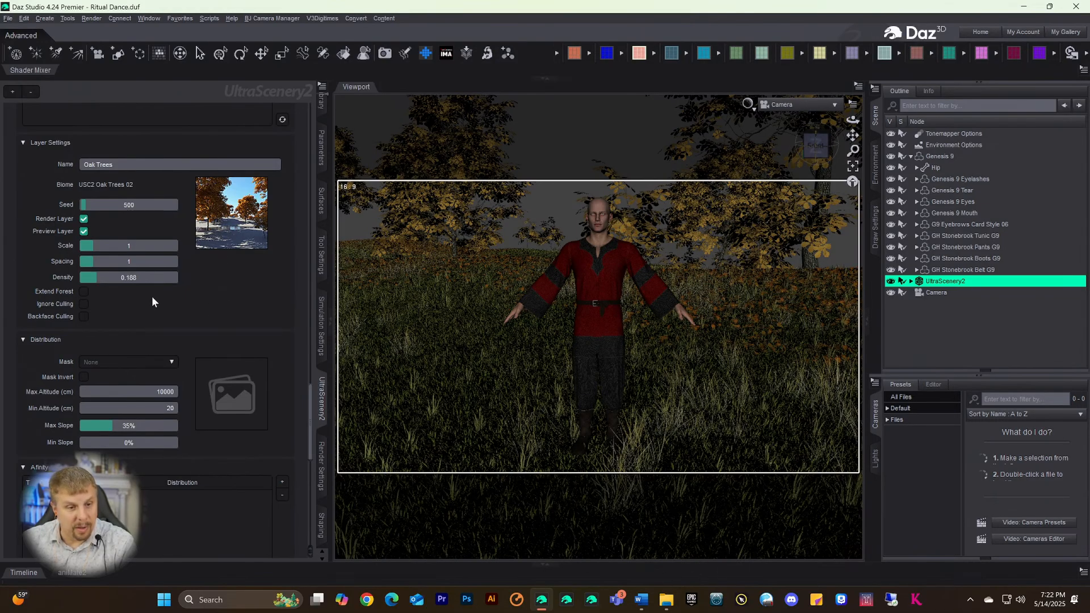
scroll(64, 357, down, 10)
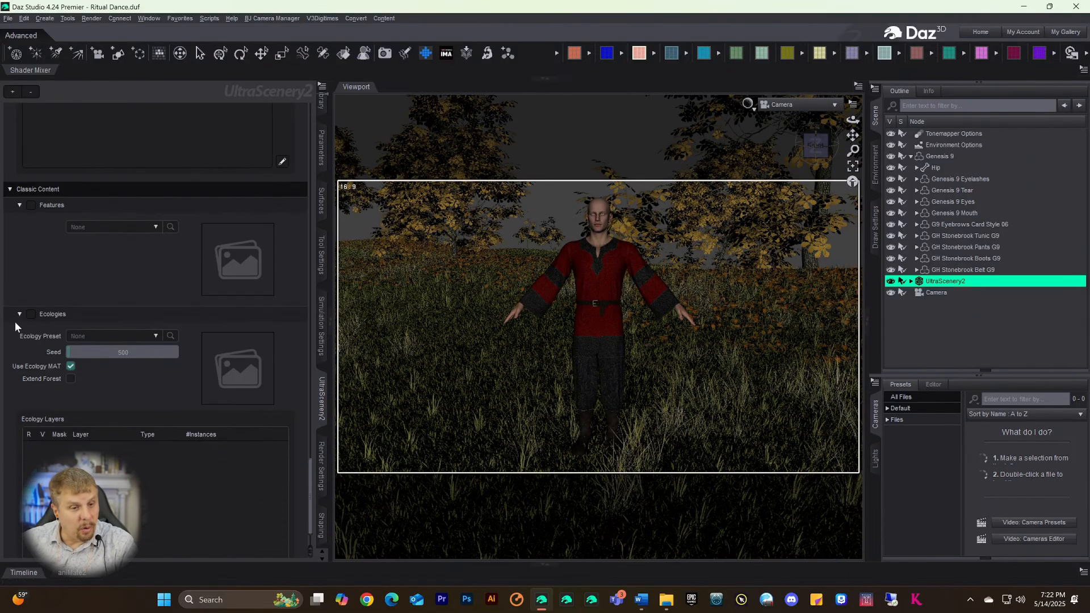
scroll(14, 321, up, 5)
scroll(14, 323, down, 5)
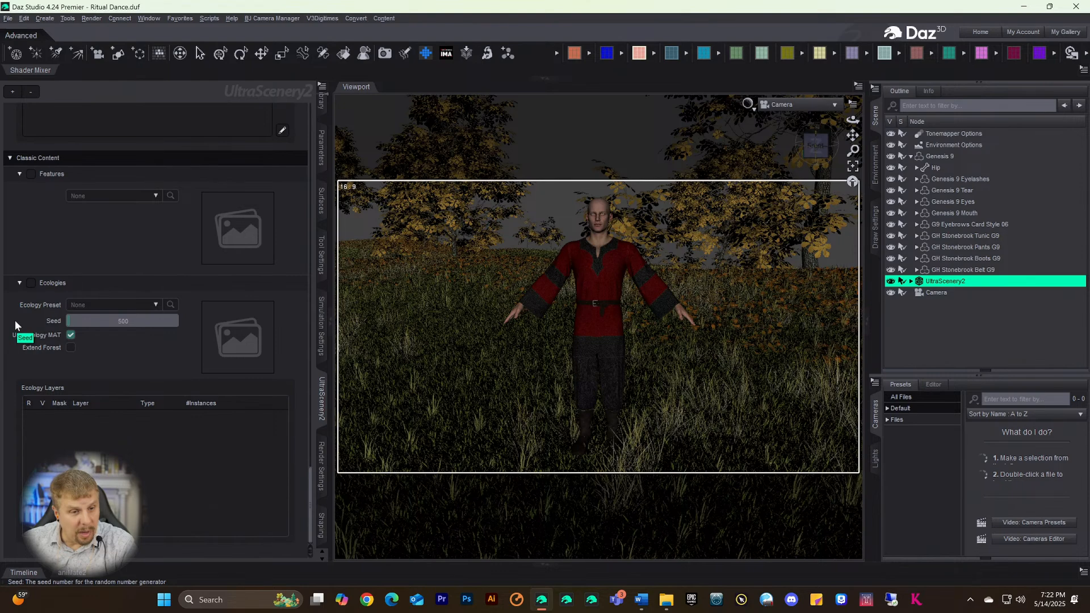
scroll(14, 321, up, 10)
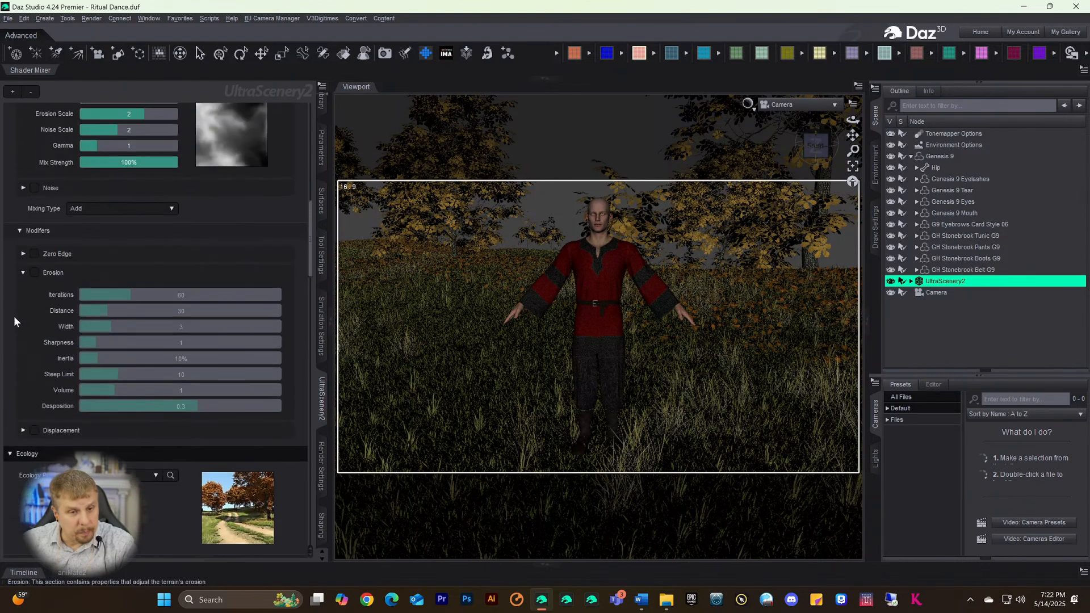
scroll(13, 316, up, 10)
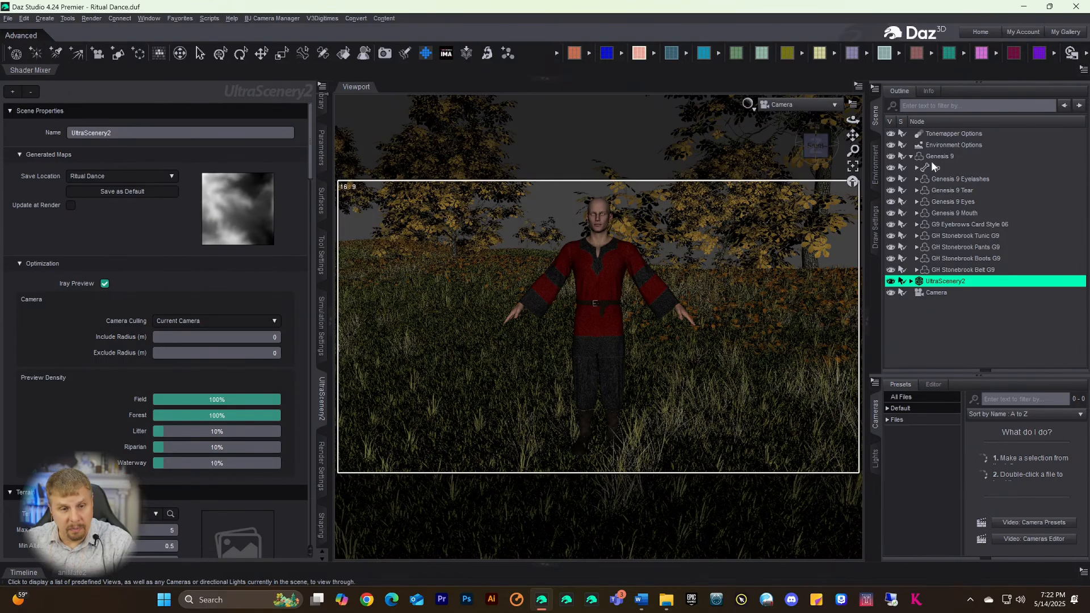
- Save Ritual Dance.duf with Ctrl+S and wait for saving to finish
key(ctrl+s)
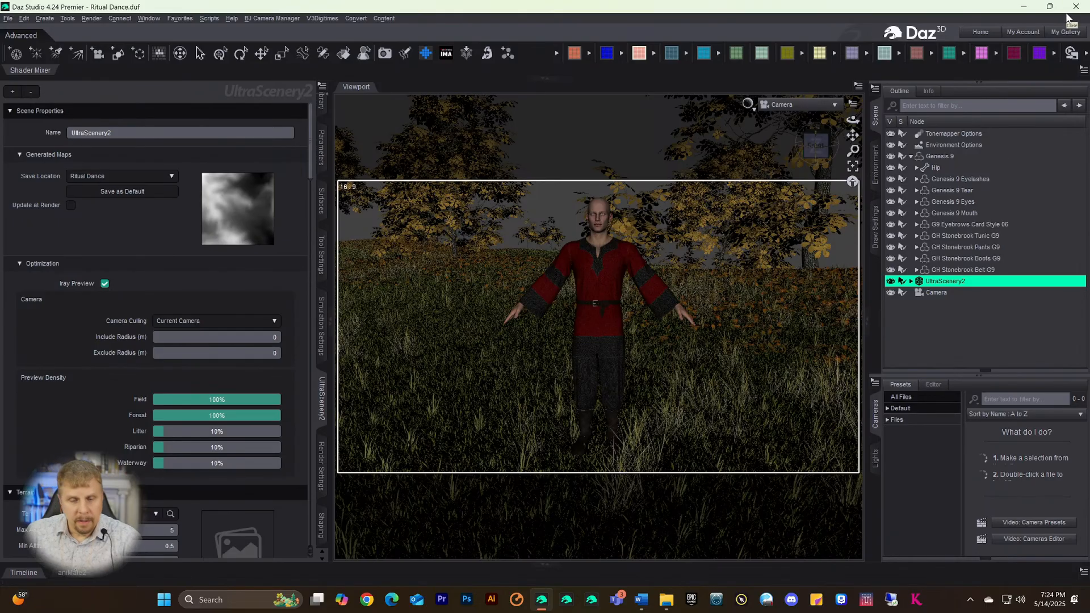
- Close Daz Studio 4.24 and wait while it deletes the Ritual Dance scene objects
click(1066, 12)
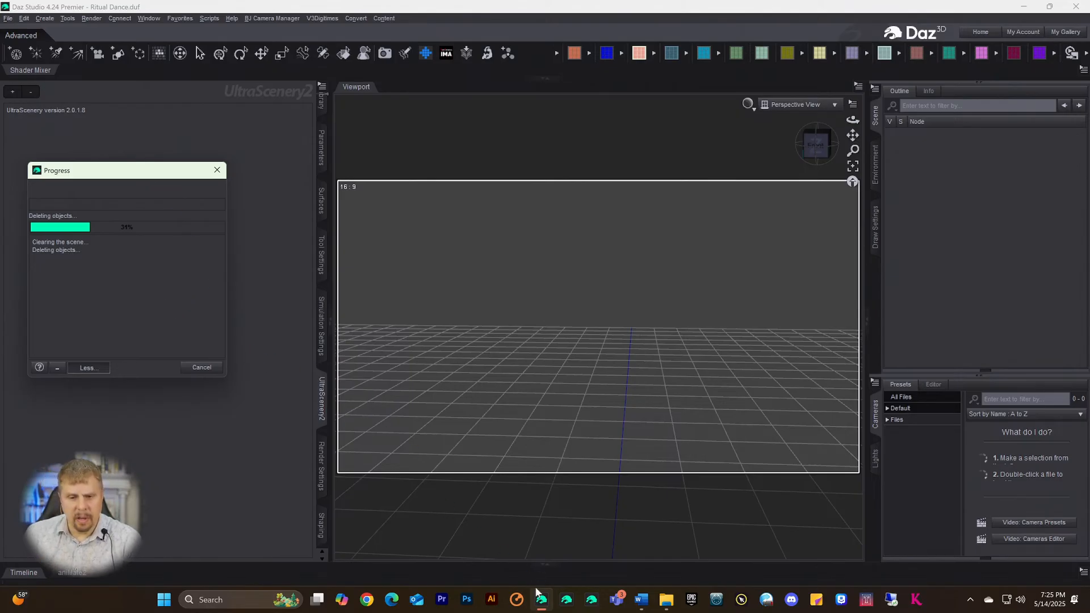
mouse_move(544, 599)
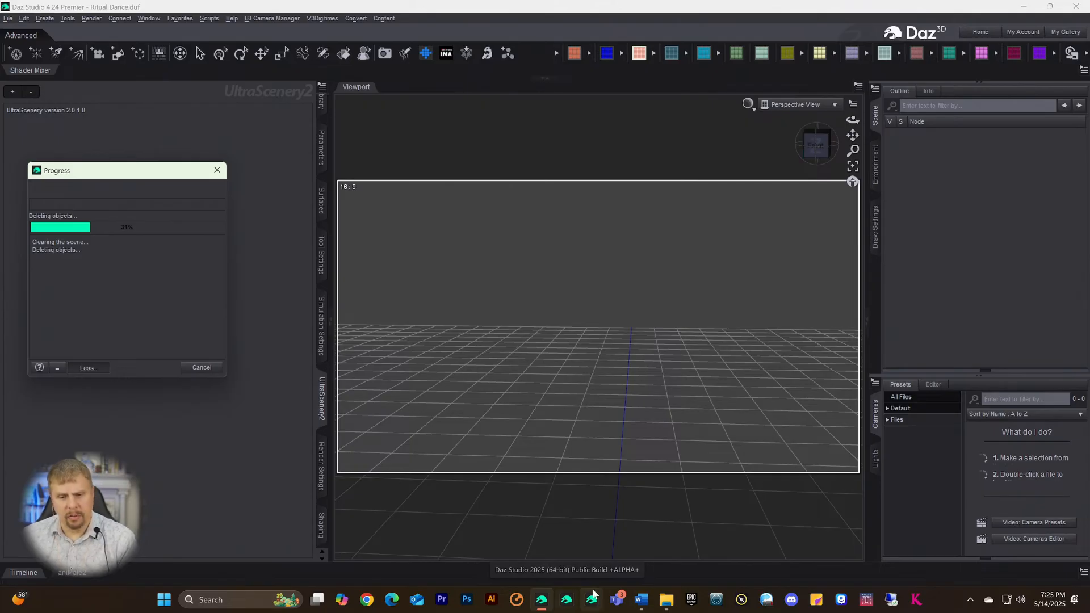
mouse_move(627, 601)
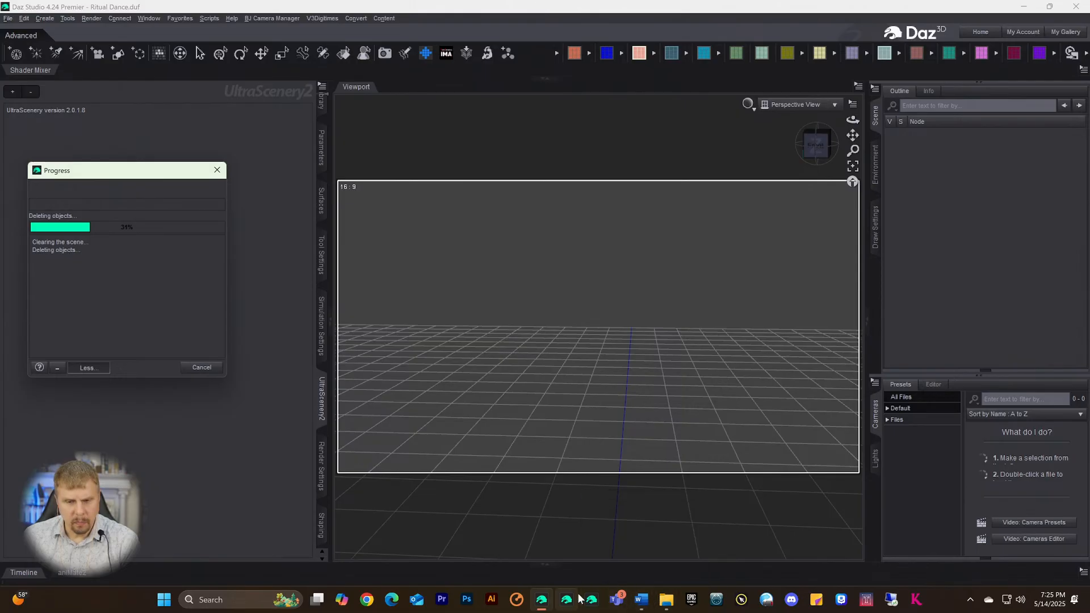
mouse_move(667, 603)
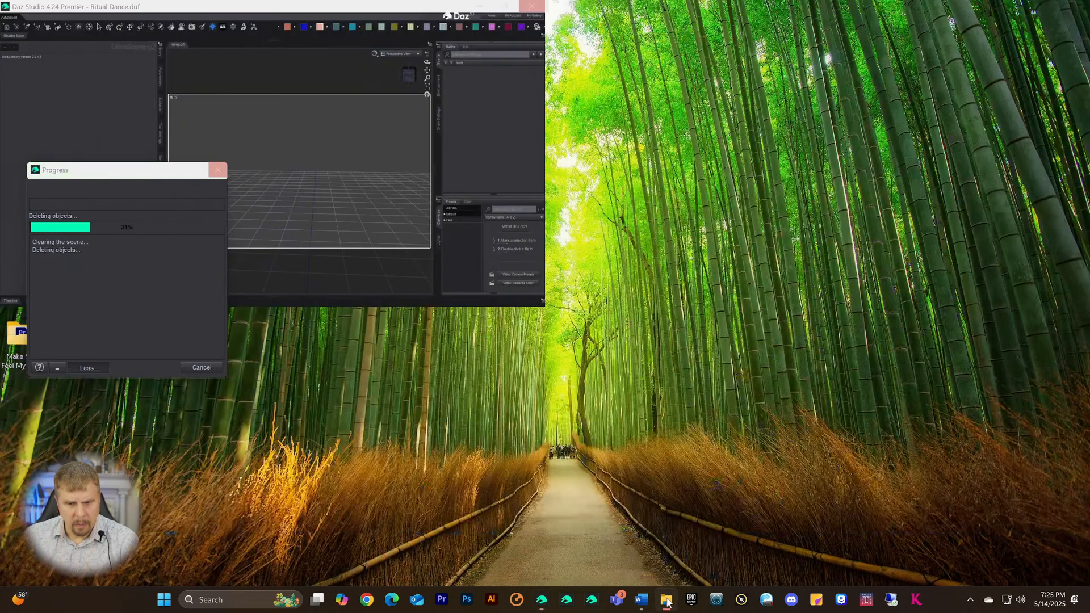
- Close File Explorer and the Word document without saving, then launch Daz Studio 2025
right_click(666, 600)
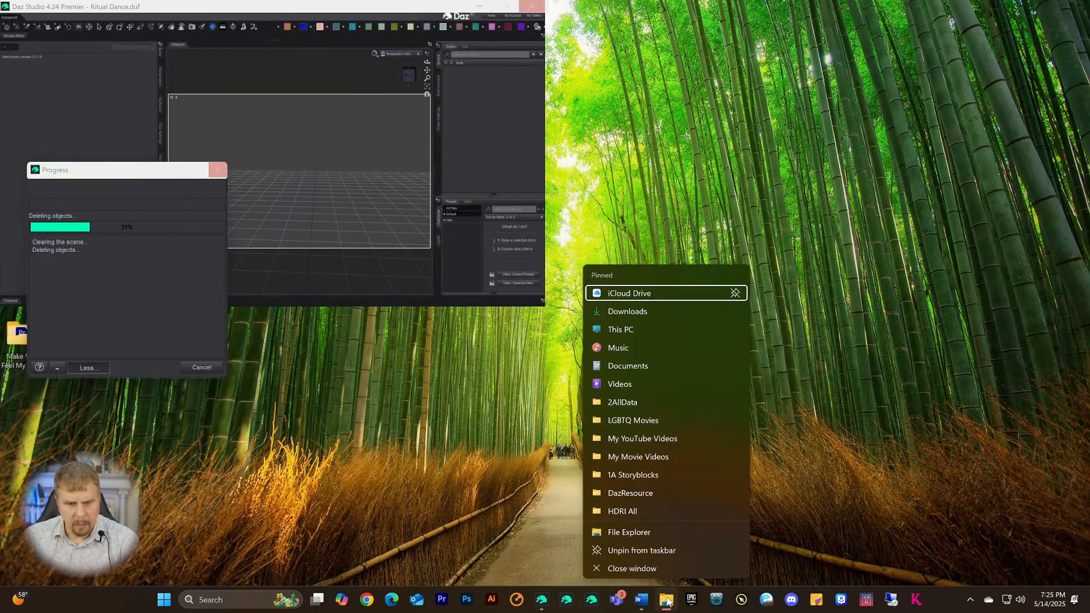
click(641, 569)
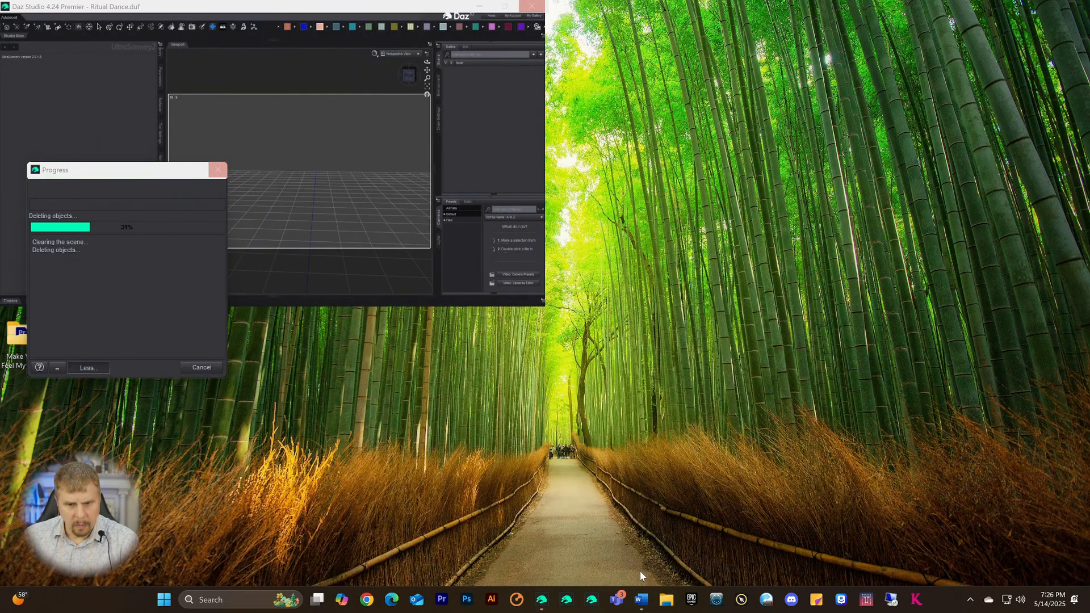
right_click(641, 601)
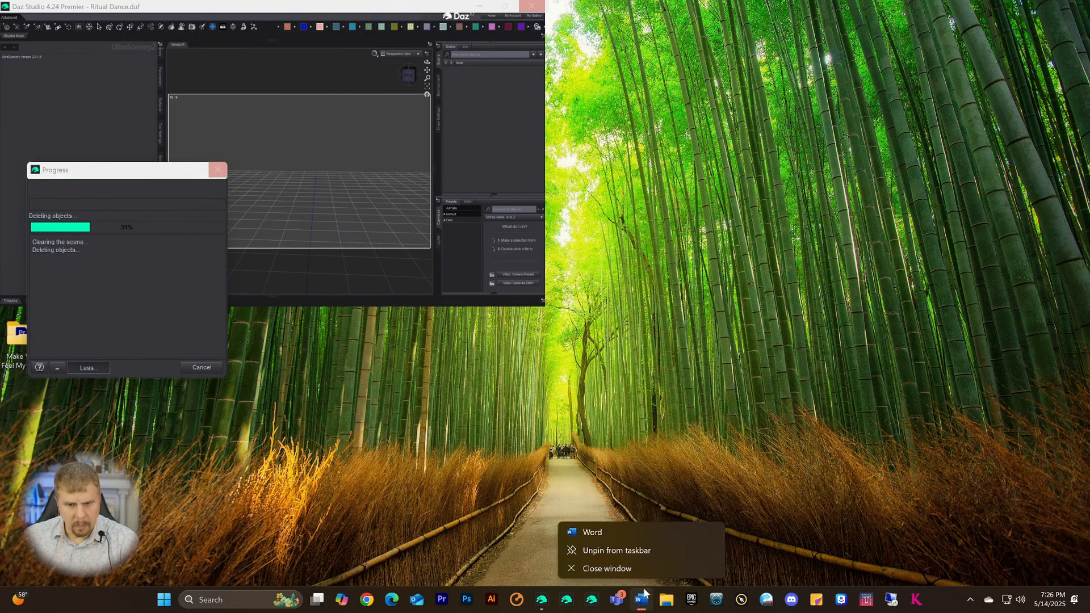
click(620, 567)
click(587, 362)
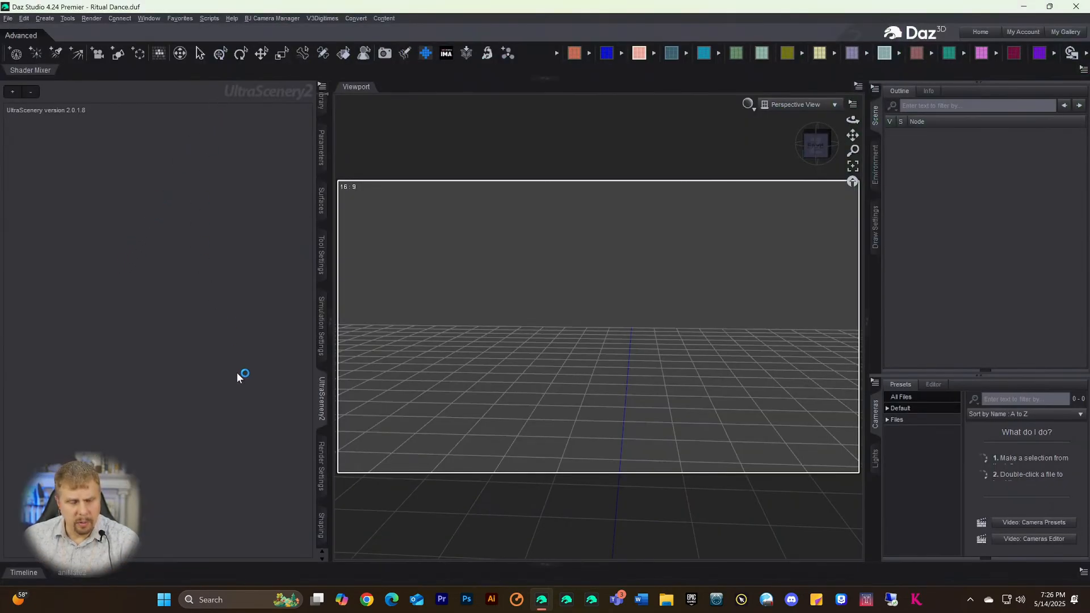
click(564, 599)
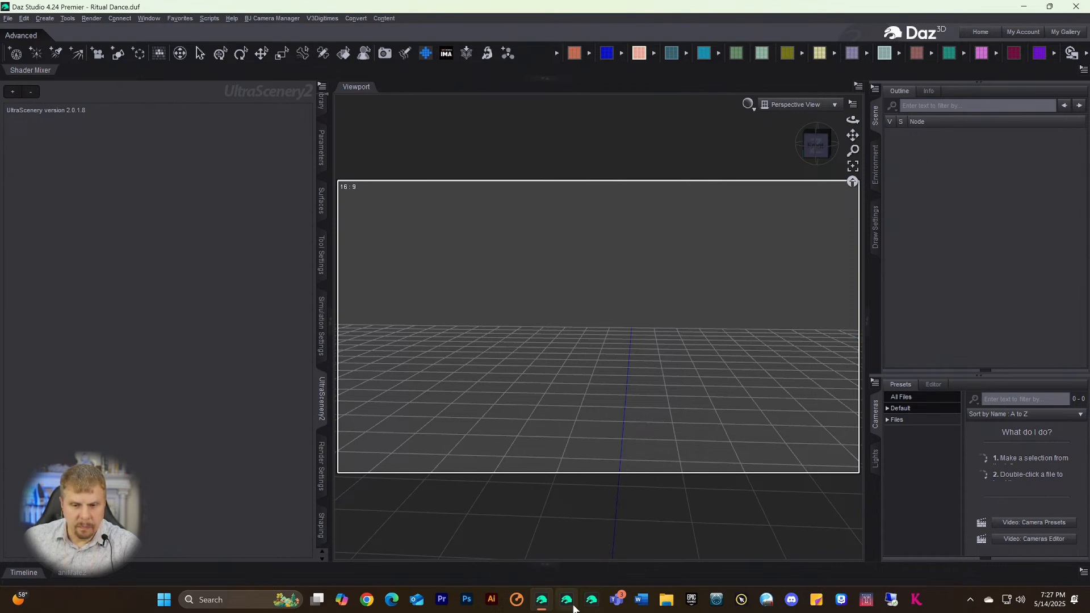
- Force-close the unresponsive Daz Studio 4.24 while Daz Studio 2025 finishes loading
click(568, 605)
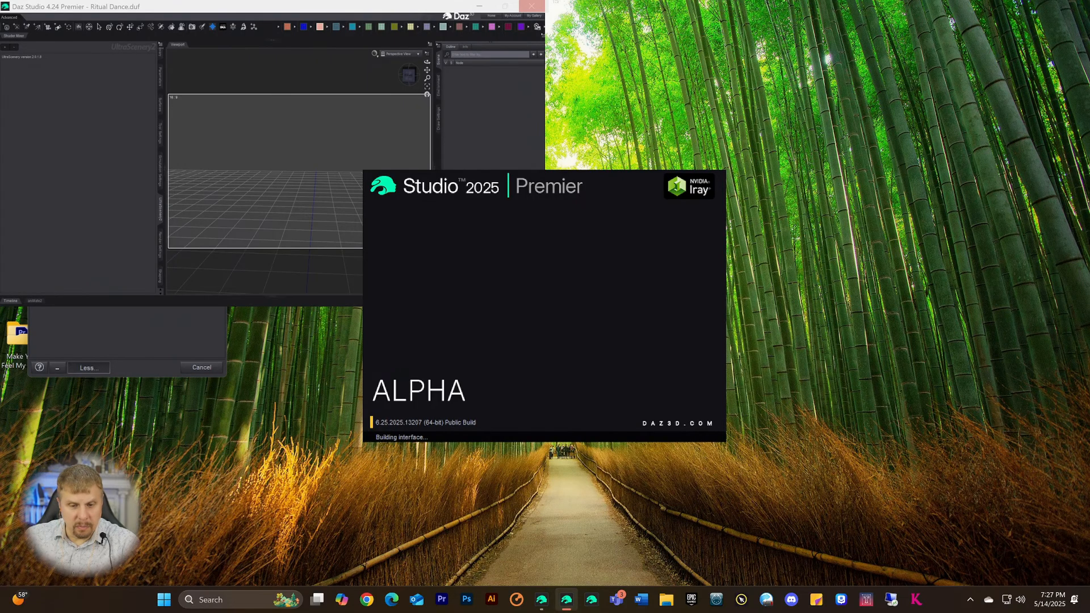
mouse_move(540, 604)
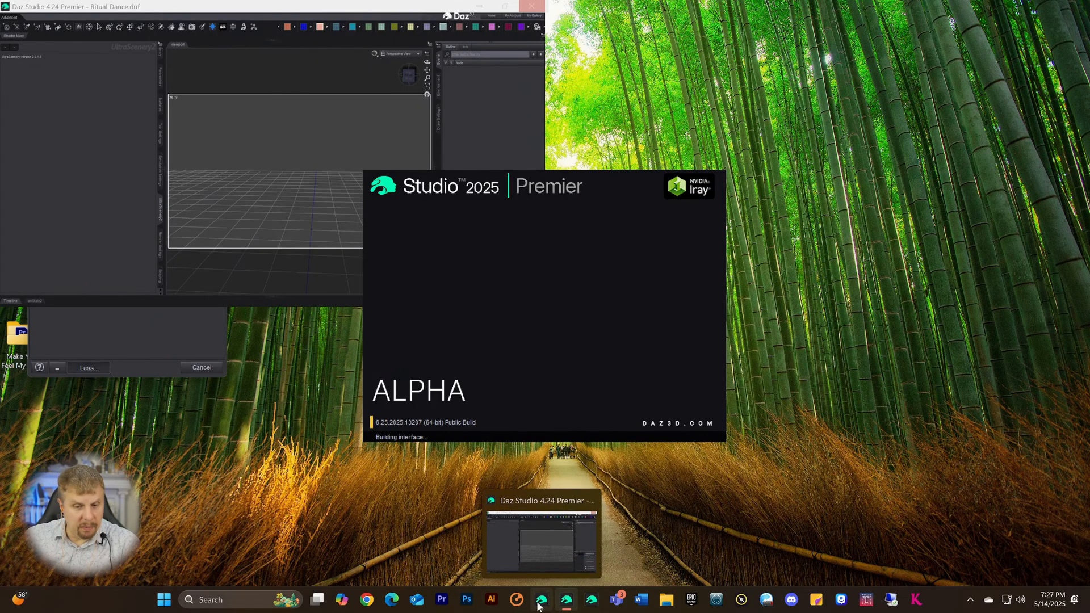
right_click(541, 604)
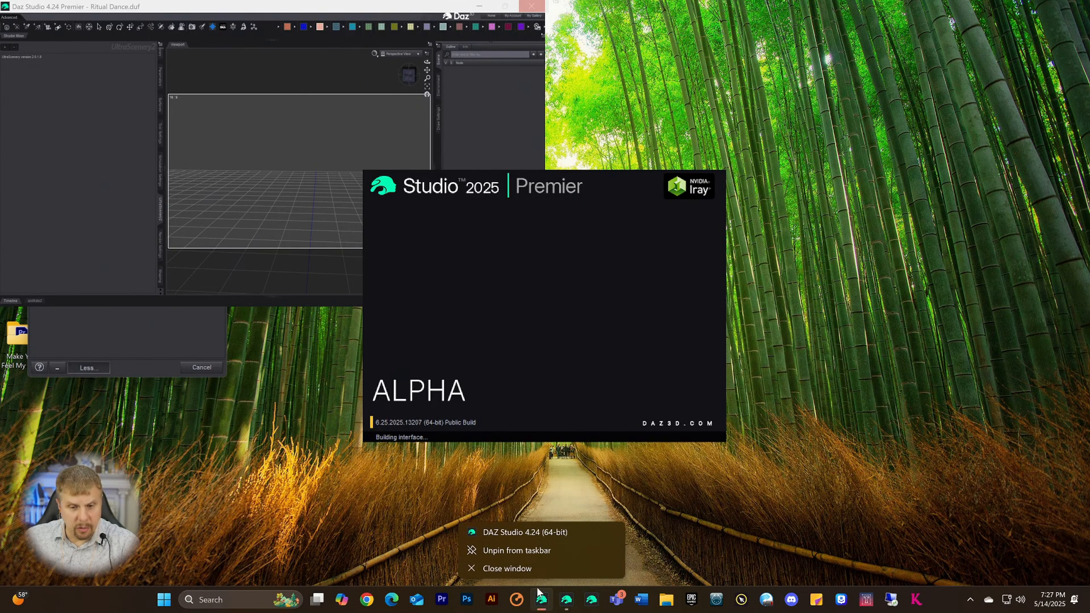
click(513, 569)
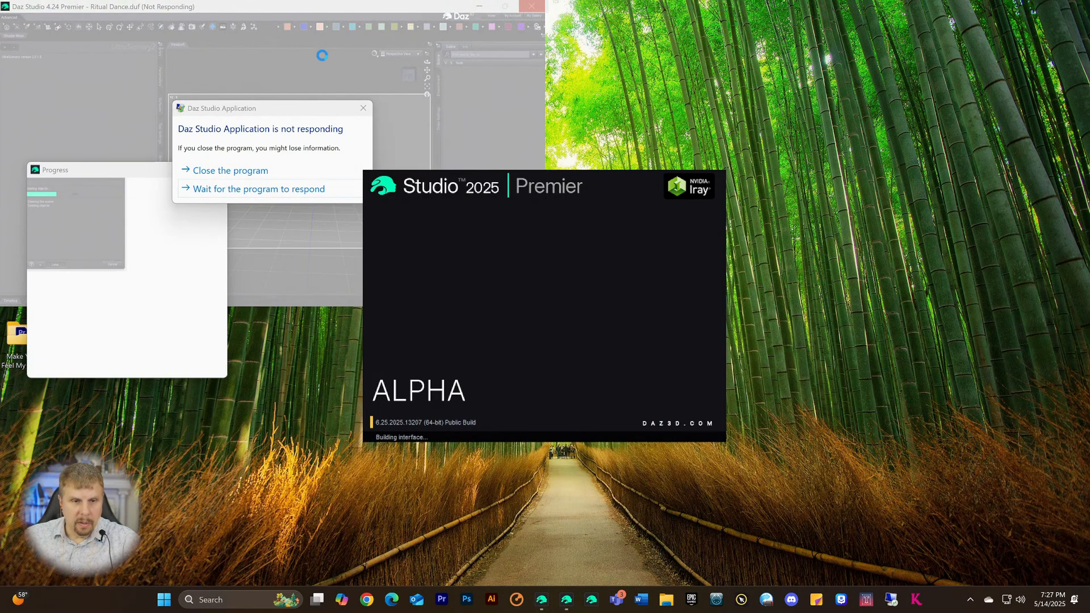
click(213, 171)
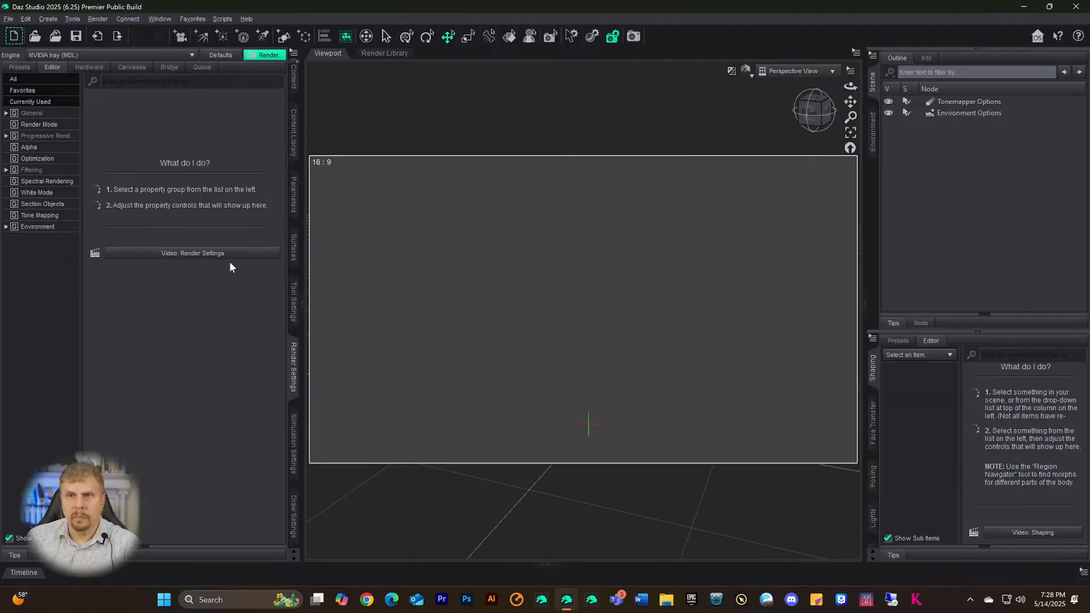
- Start opening a scene file, declining to save the current empty scene
click(9, 19)
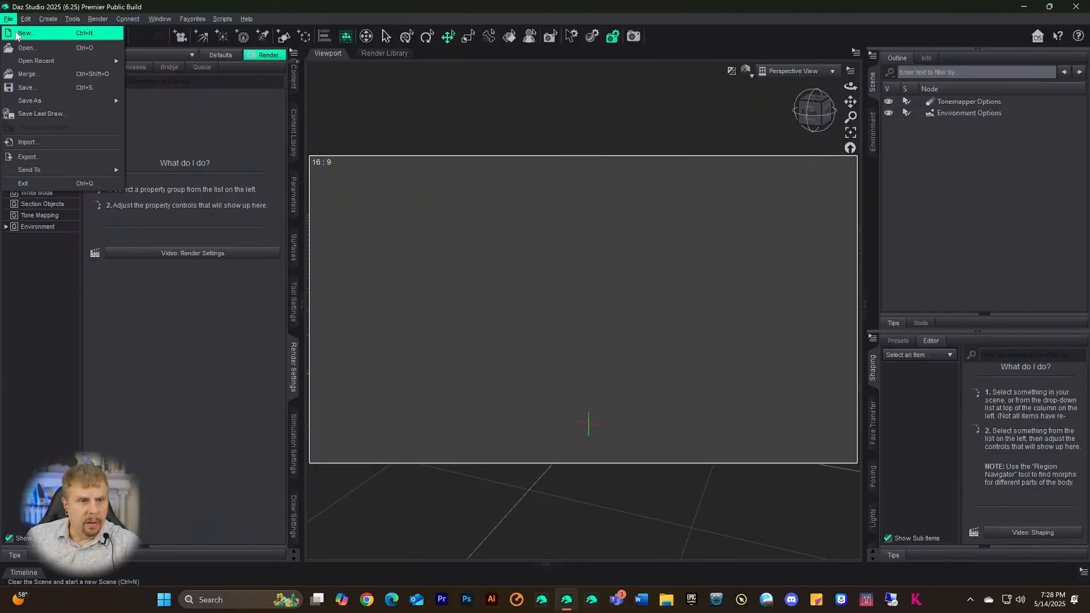
mouse_move(23, 60)
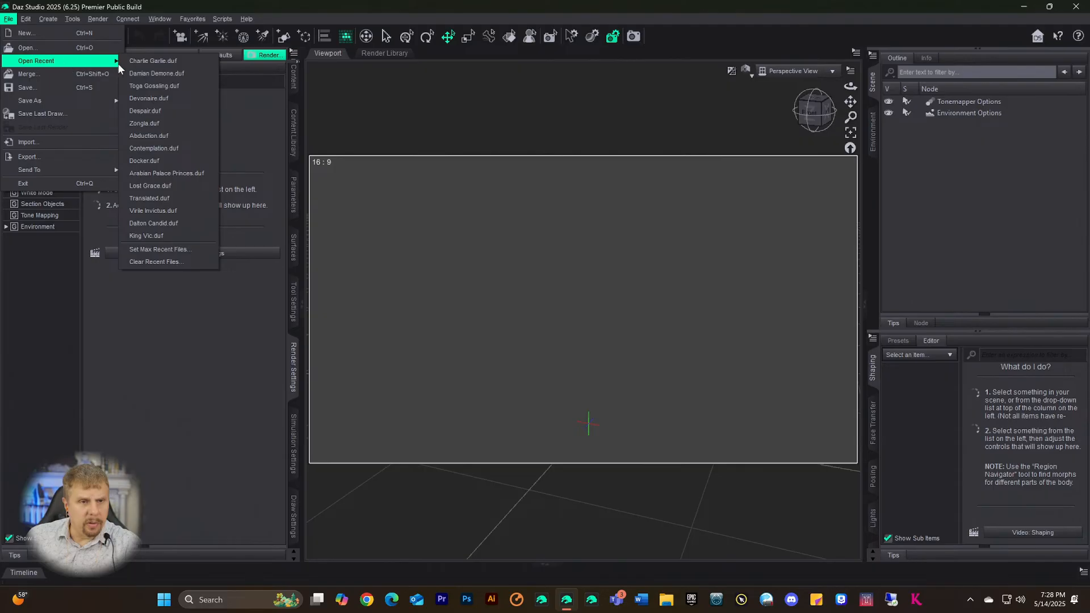
click(136, 61)
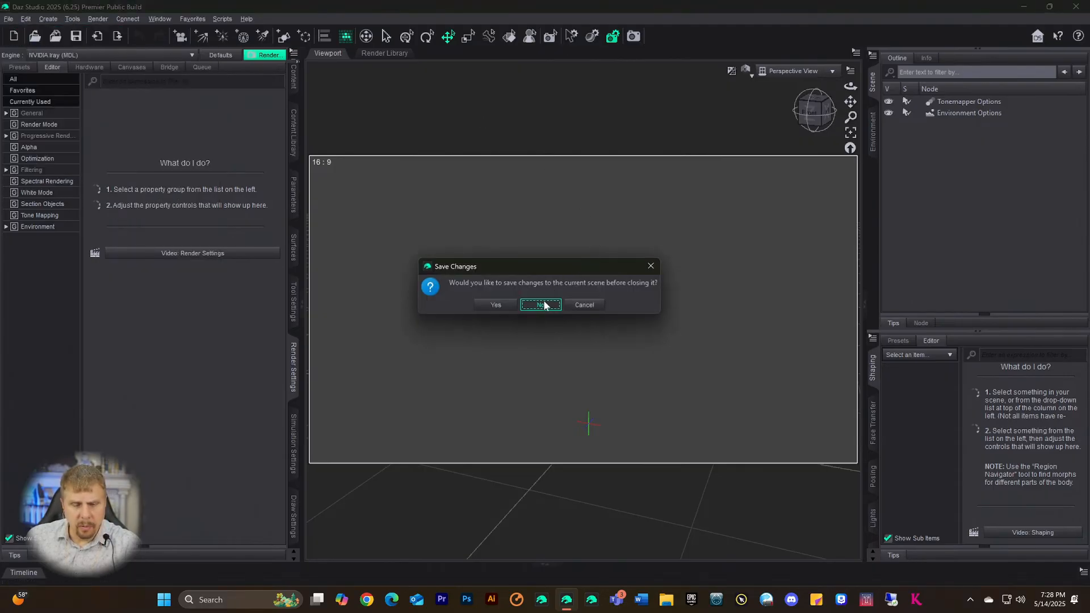
click(541, 305)
- Search the renders folder for 'Ritual' and open Ritual Dance.duf
click(899, 44)
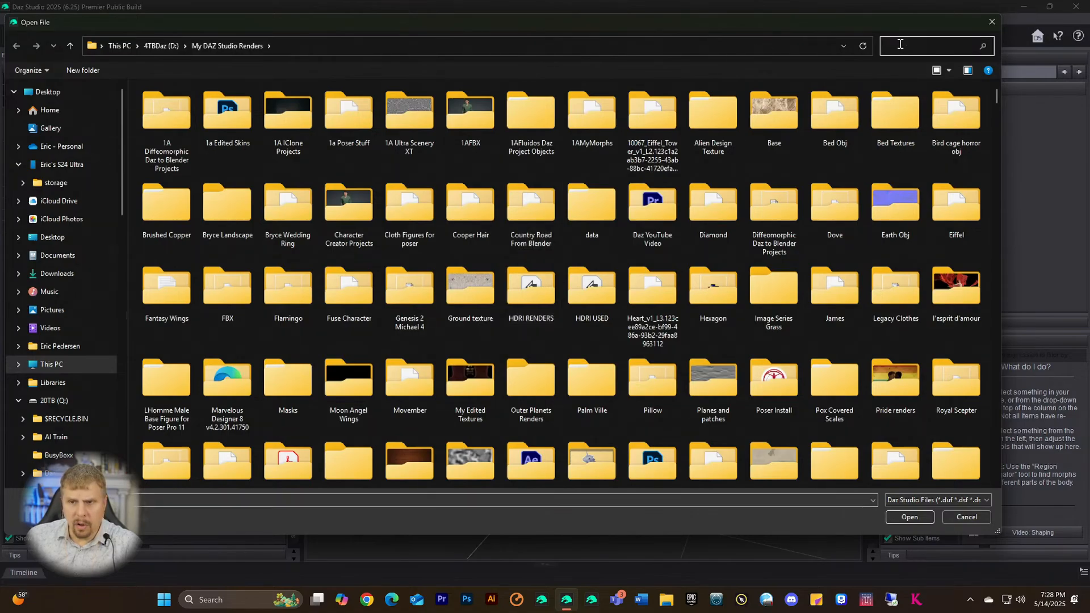
text(Ritual)
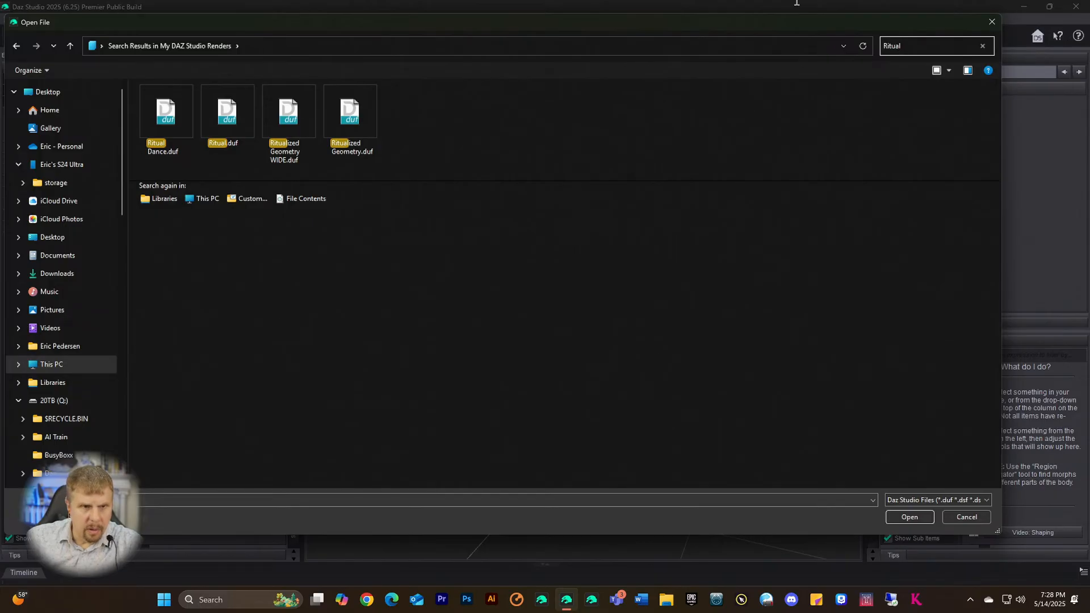
double_click(163, 116)
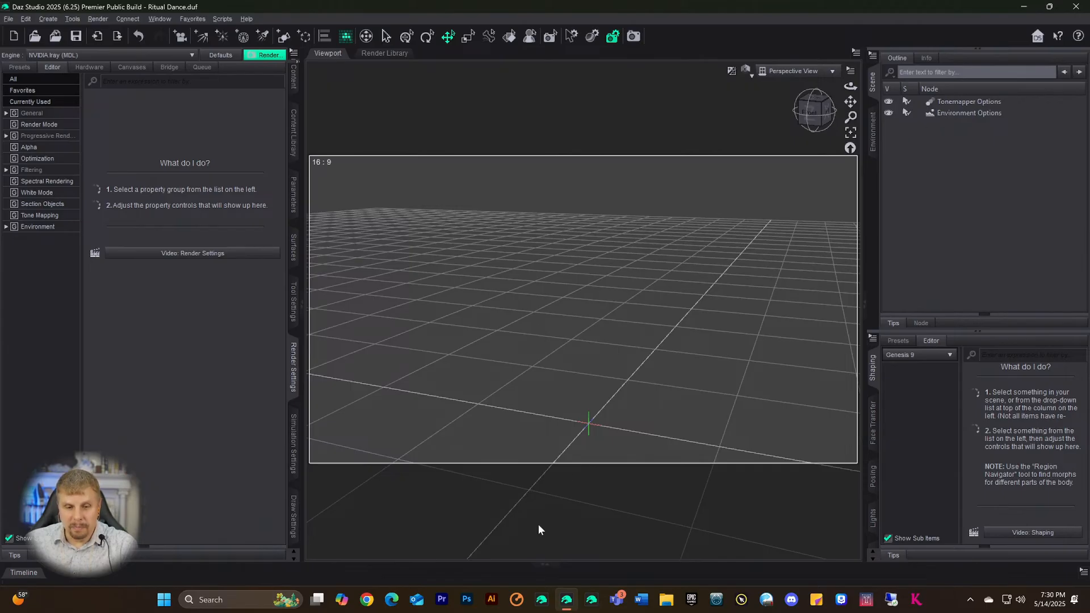
- Ask Copilot whether UltraScenery 2 supports Iray, then close Copilot after its yes answer
click(342, 602)
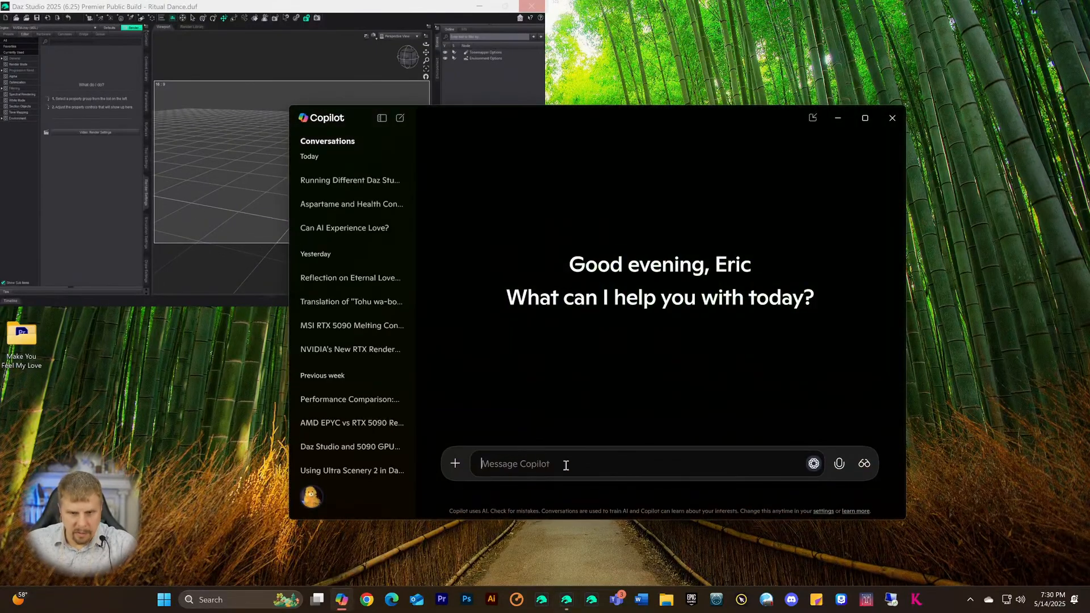
text(Is ul)
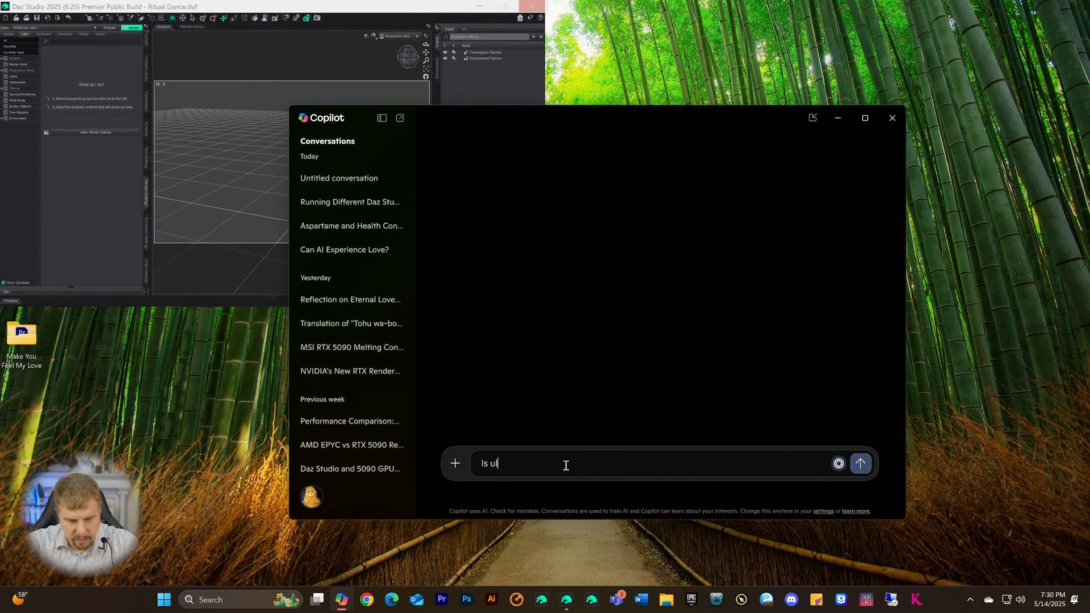
text(tras scenery )
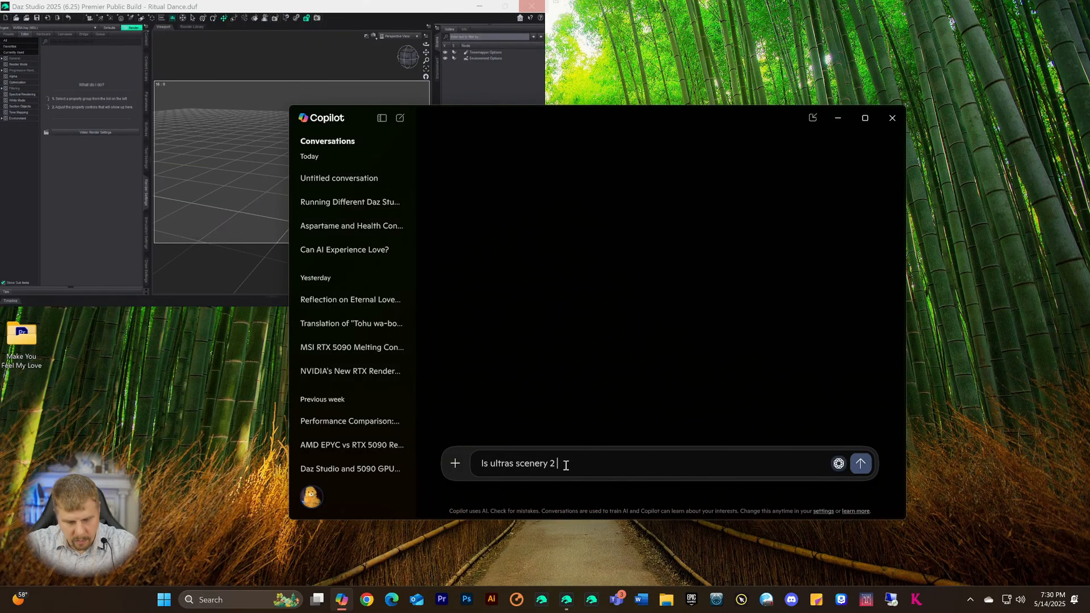
text(2 iray?)
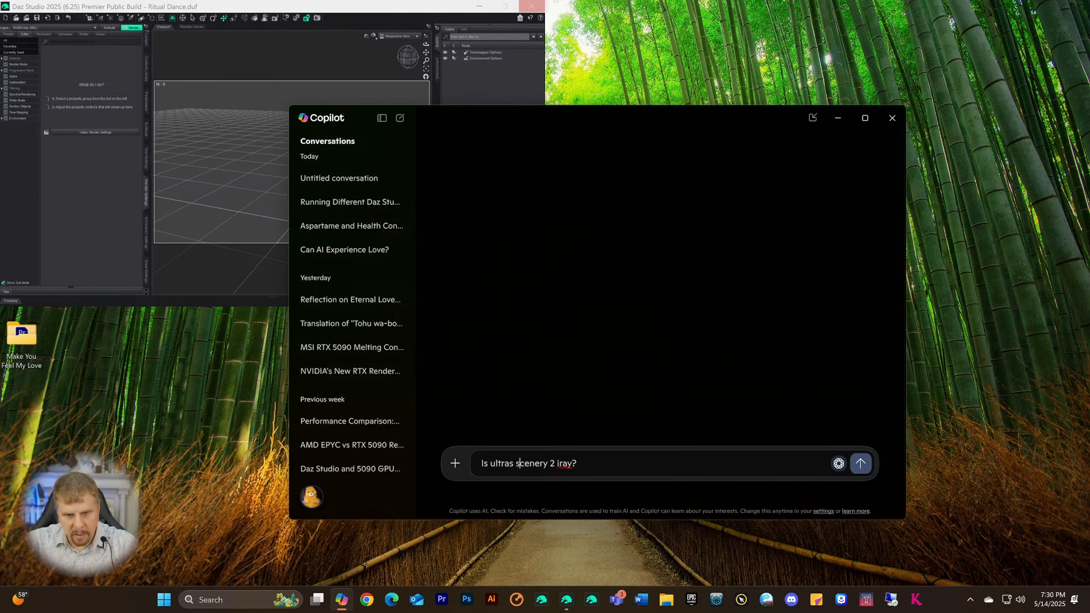
key(BackSpace)
key(Return)
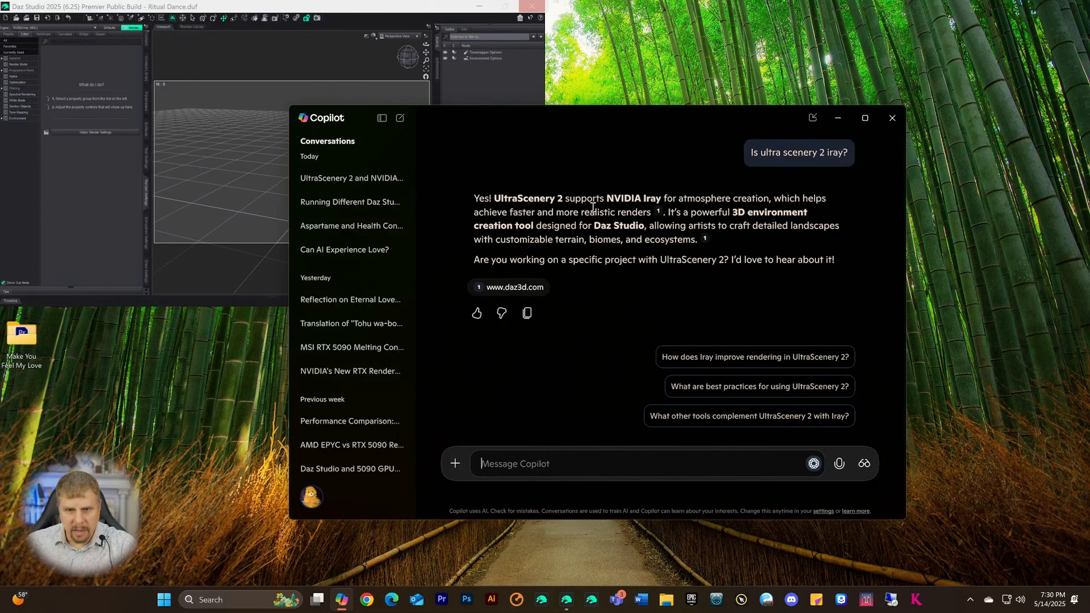
click(888, 121)
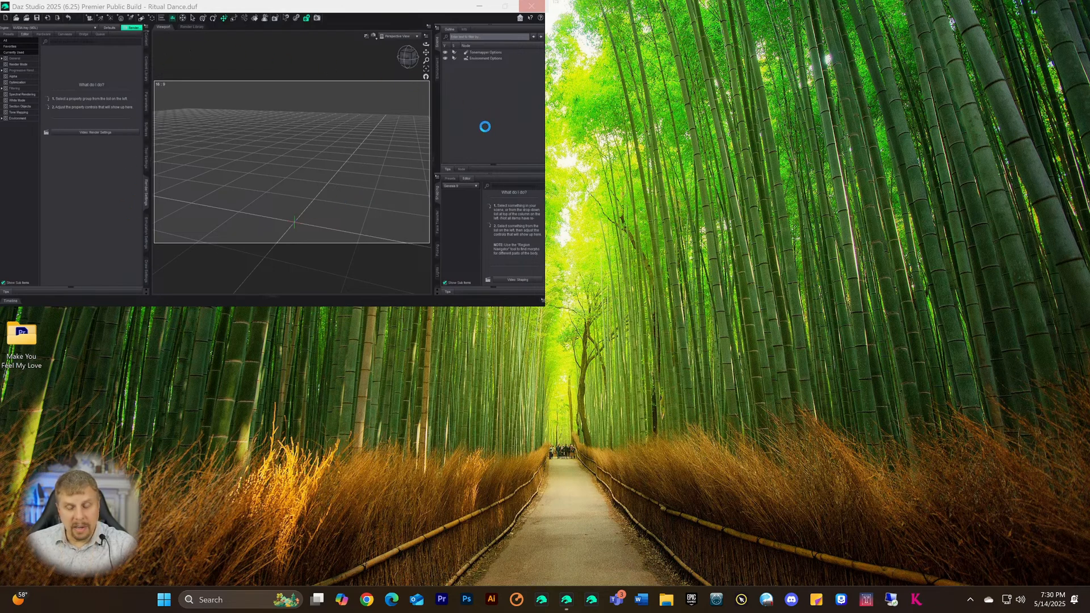
- Open NVIDIA Control Panel from the NVIDIA icon among the hidden tray icons
click(970, 601)
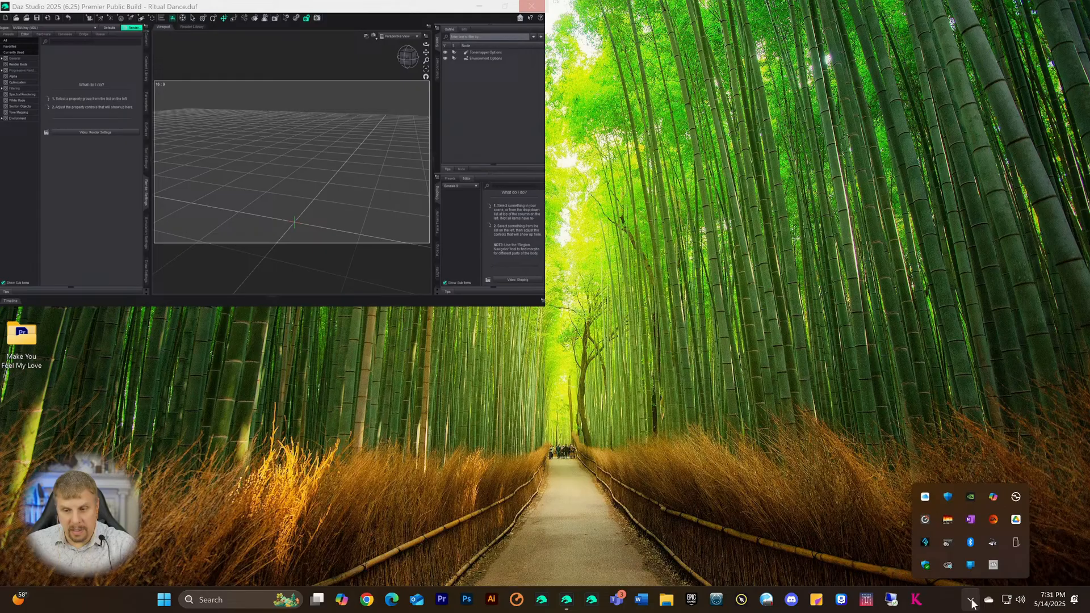
right_click(969, 497)
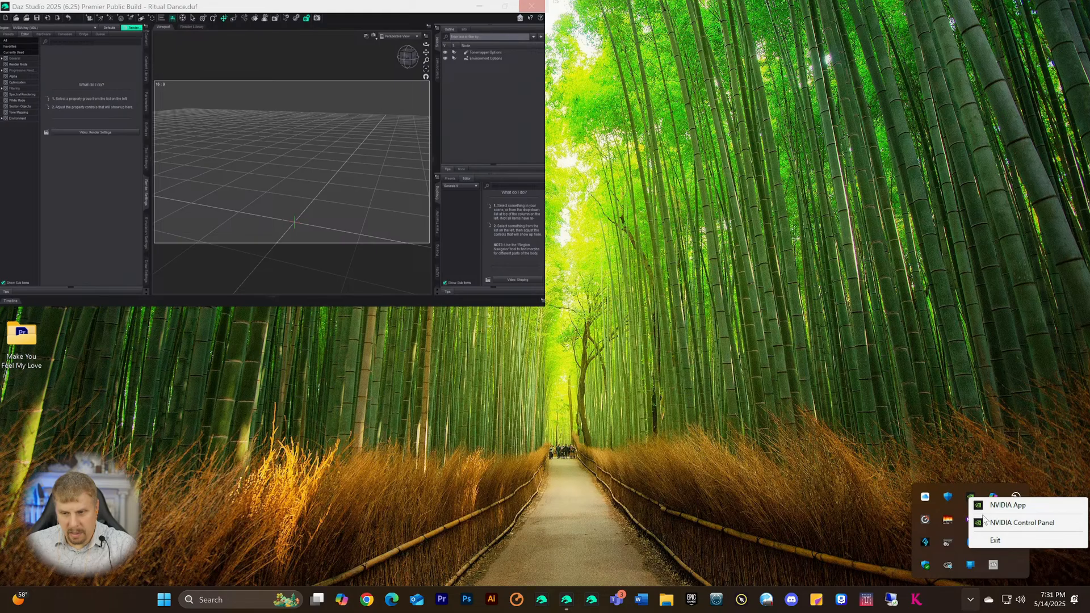
click(982, 522)
click(914, 358)
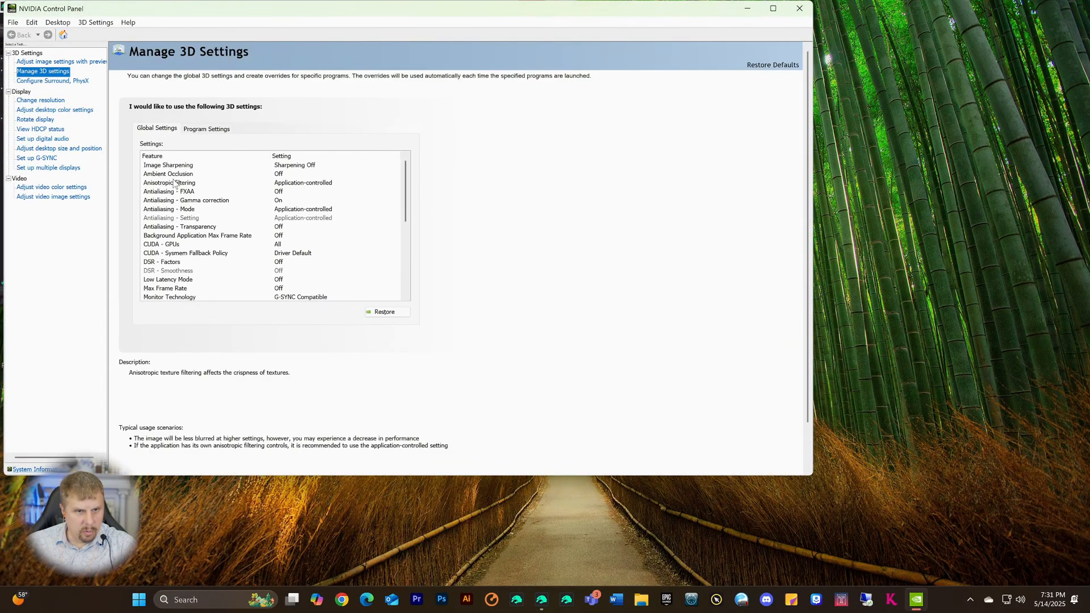
- In Daz Studio's program settings, cap Max Frame Rate at 58 FPS
click(207, 129)
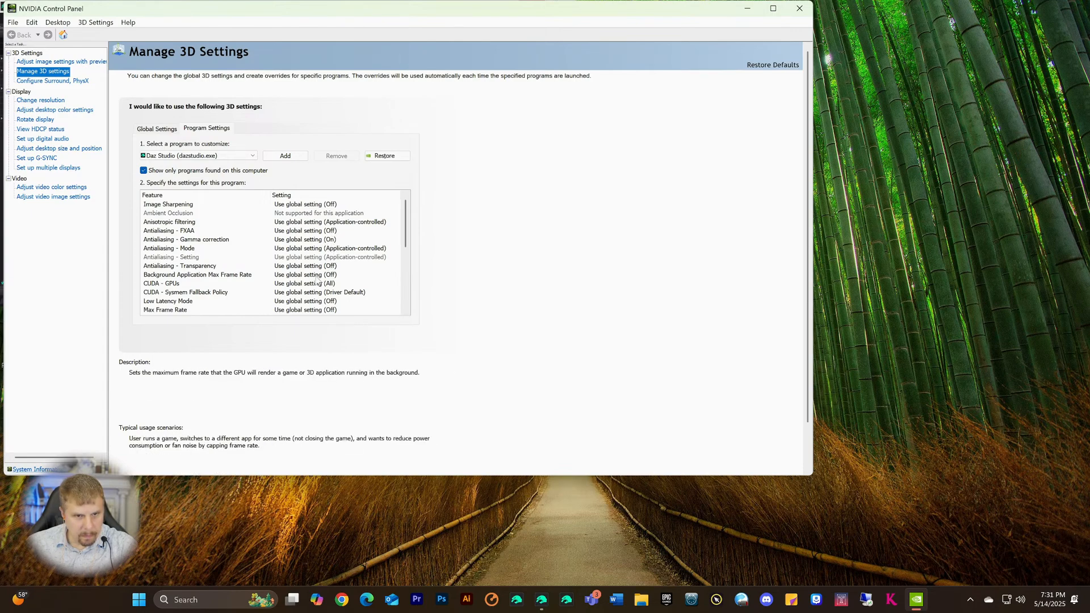
scroll(327, 271, down, 2)
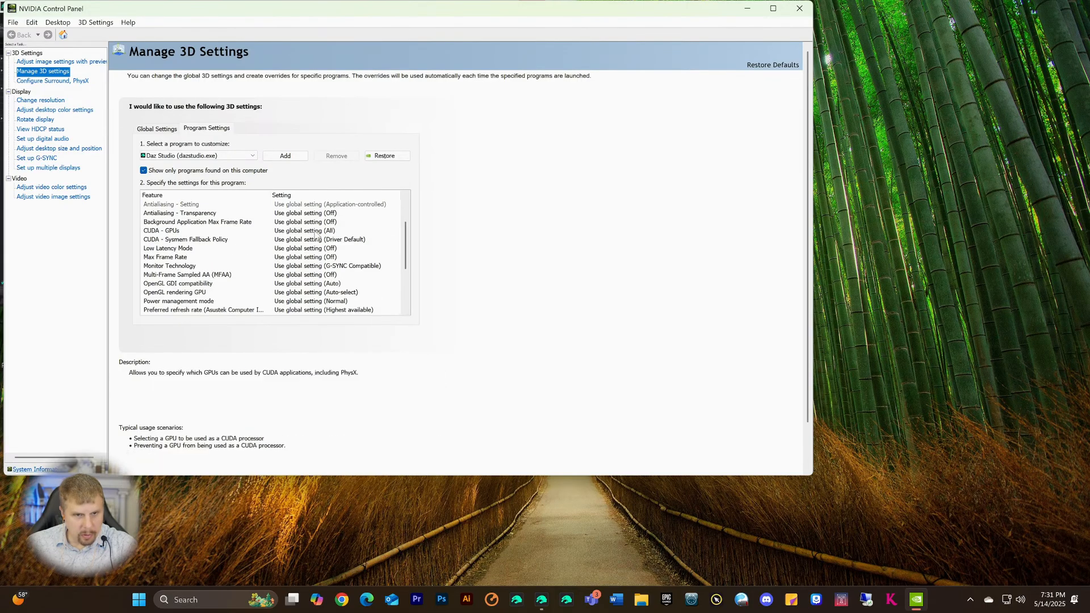
click(332, 258)
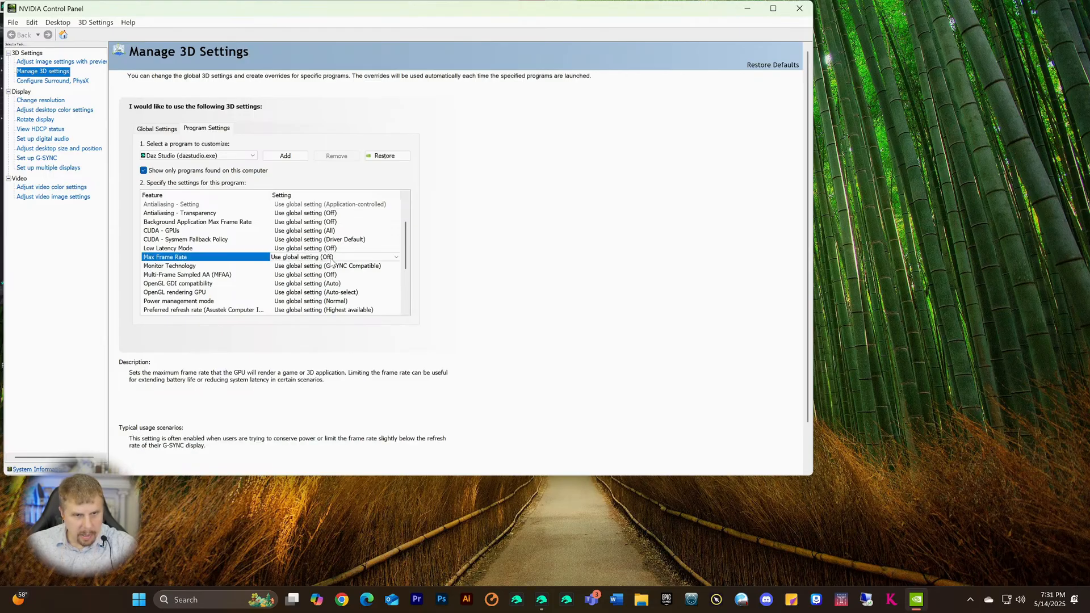
click(332, 258)
click(290, 312)
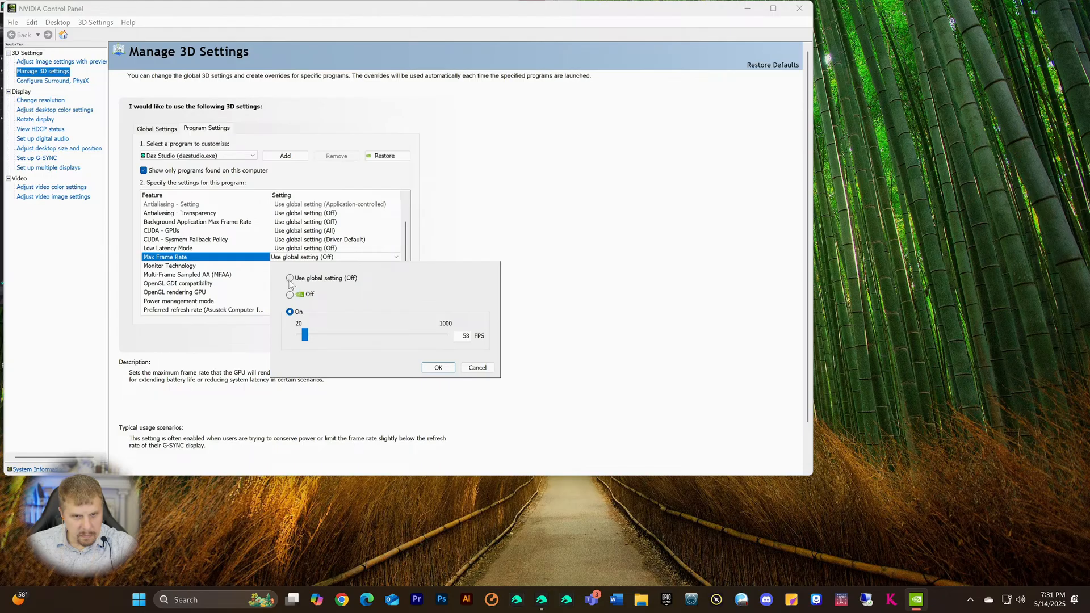
click(435, 368)
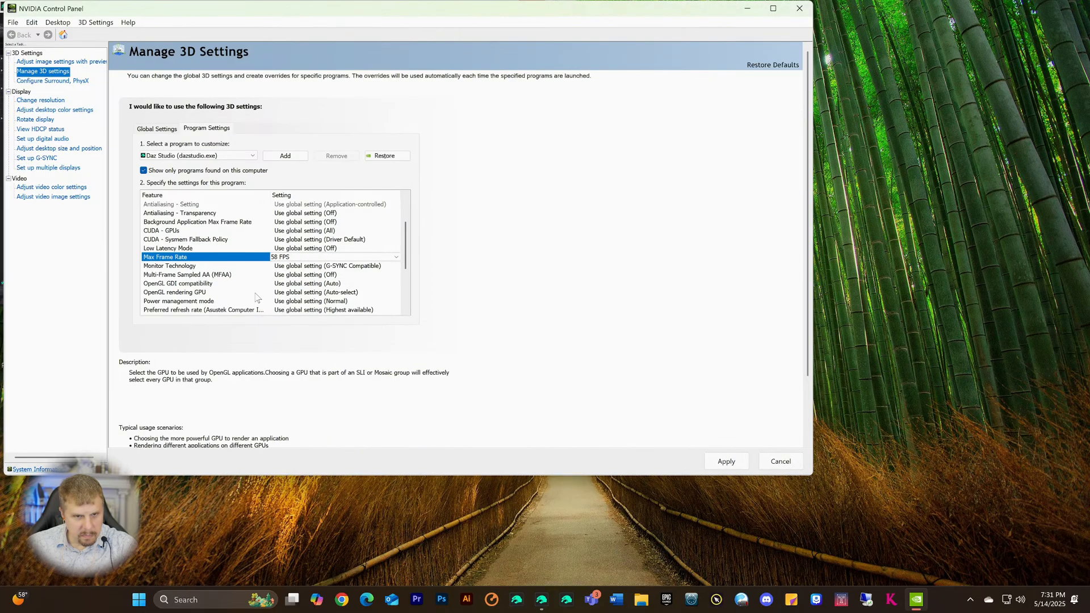
- Revert Daz Studio's Max Frame Rate to Use global setting (Off)
click(281, 259)
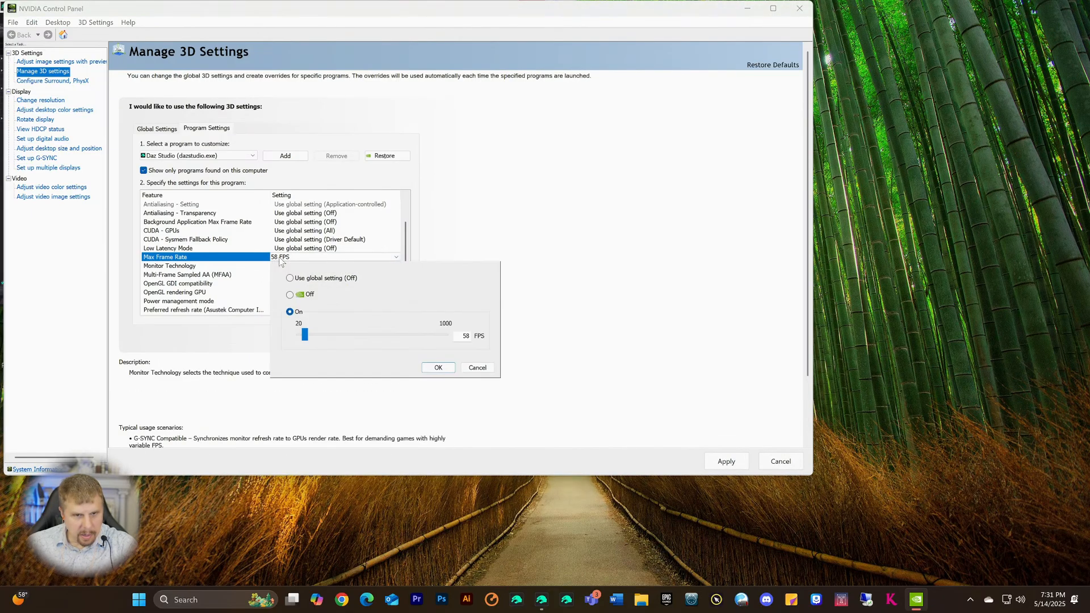
click(290, 278)
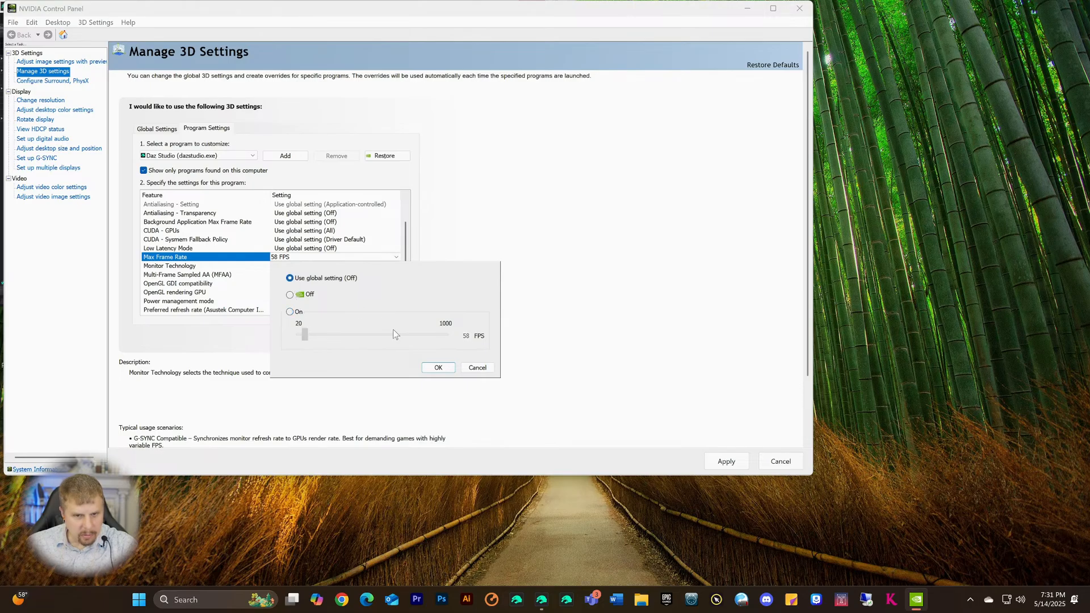
click(438, 368)
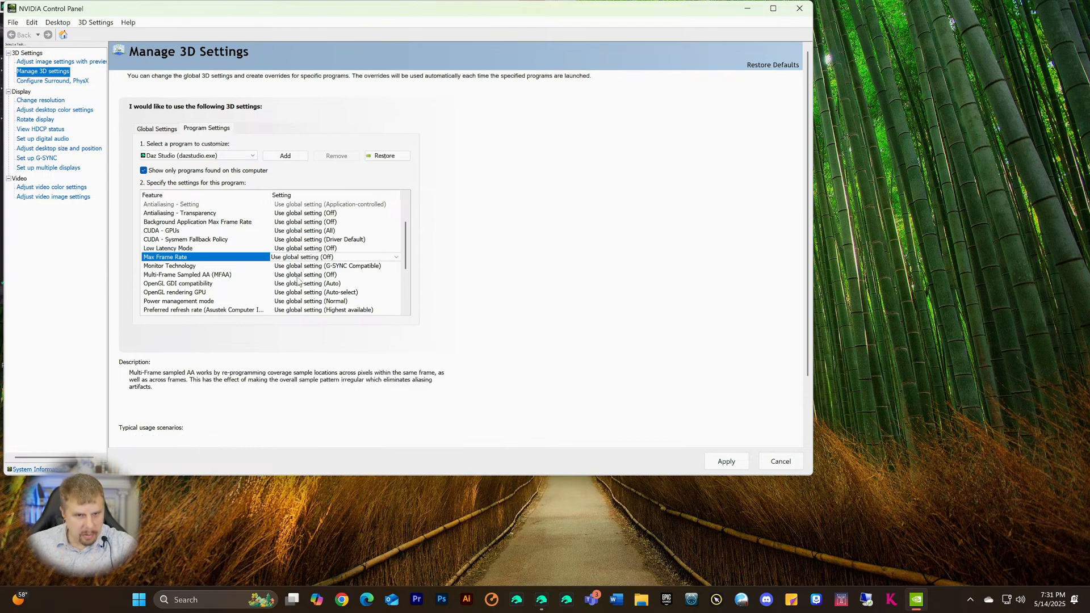
- Change Daz Studio's Monitor Technology from G-SYNC Compatible to Fixed Refresh
click(318, 266)
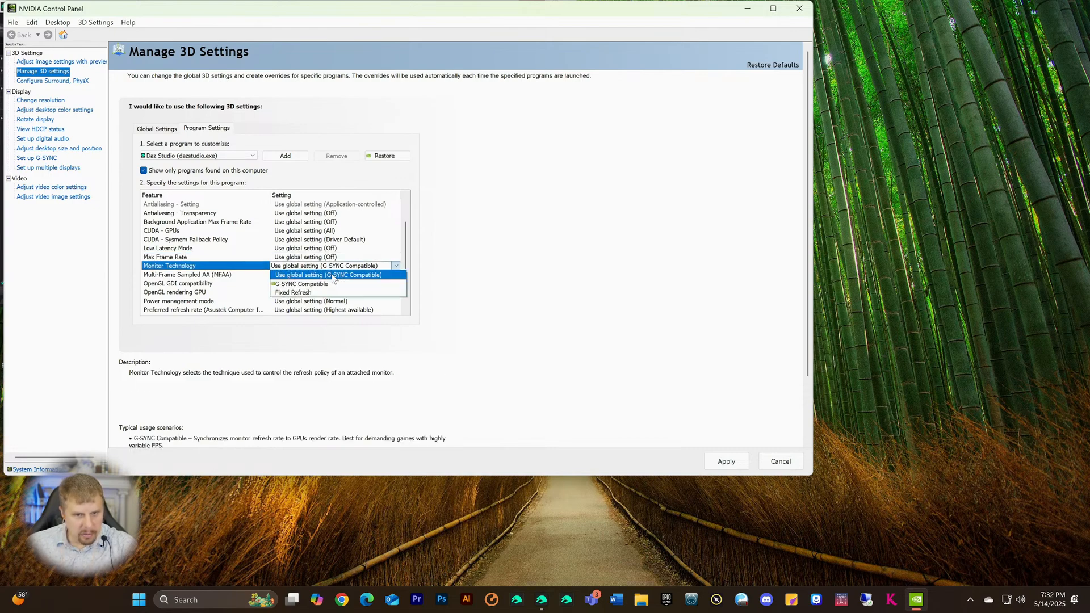
key(Up)
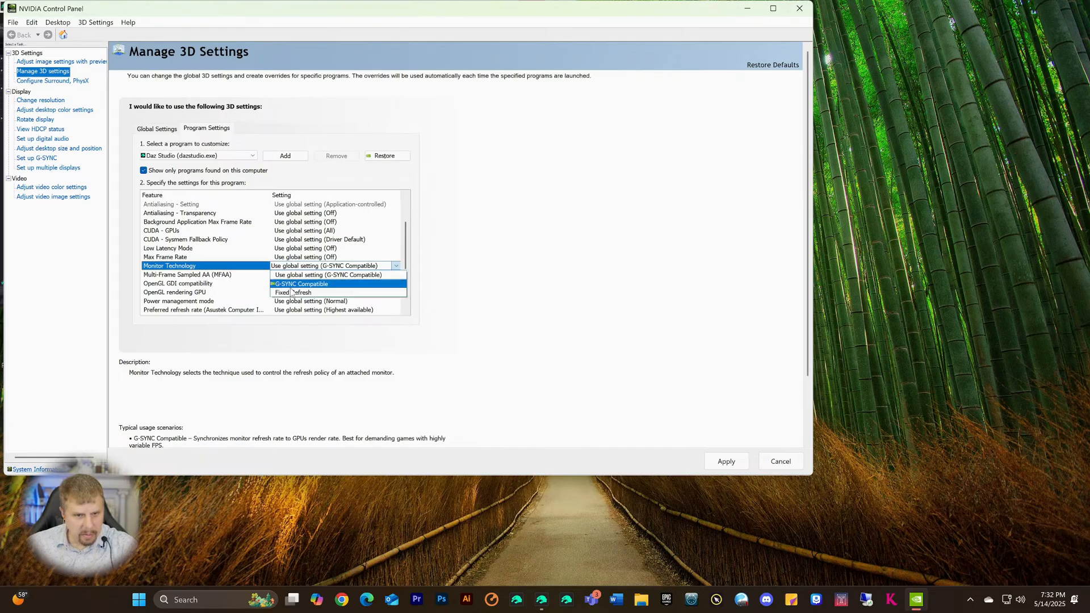
key(Return)
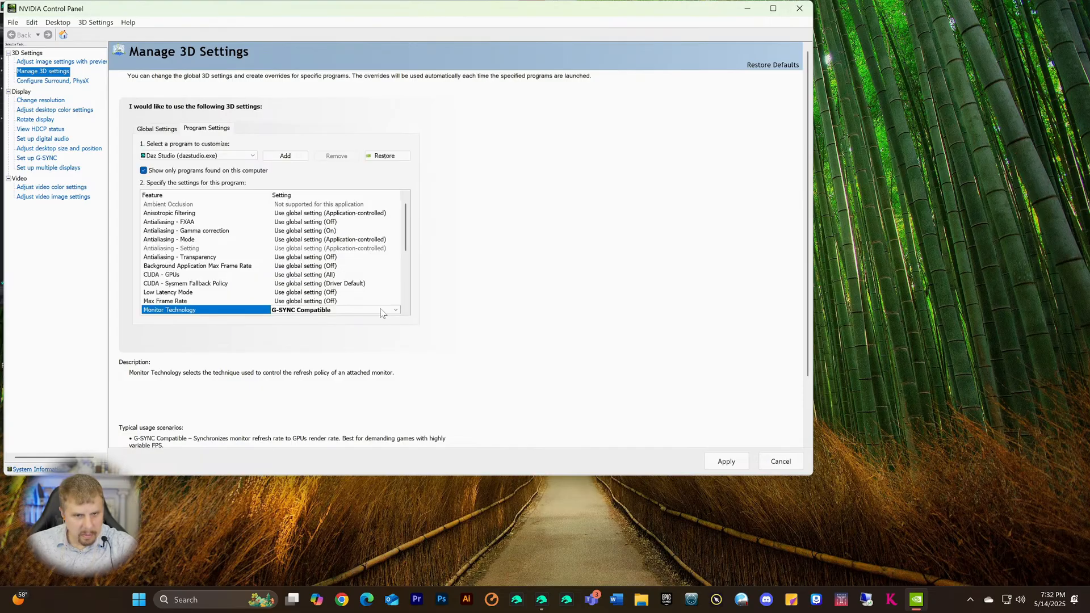
click(339, 308)
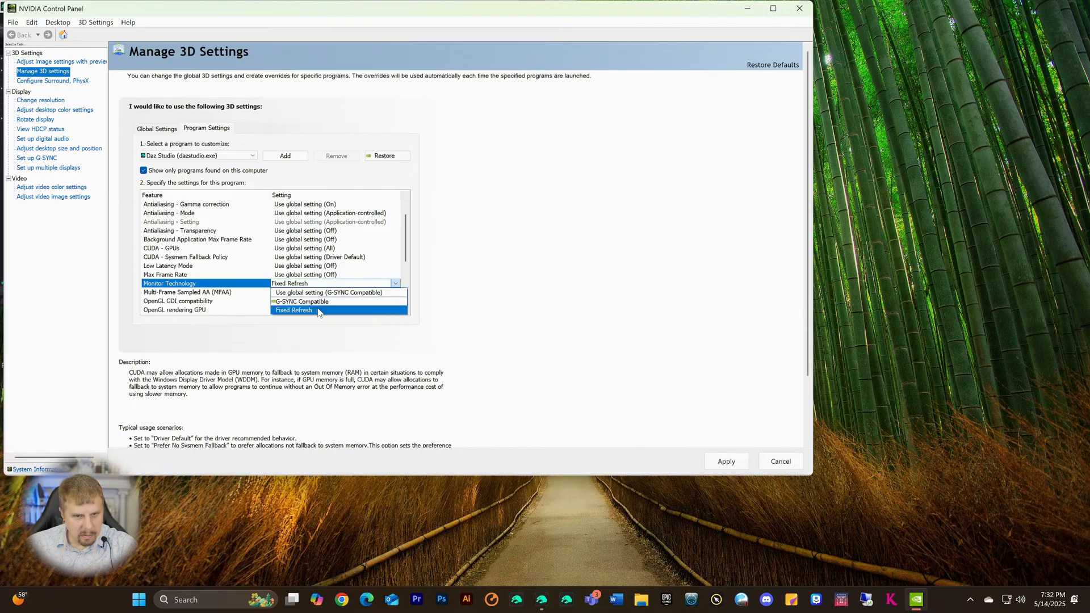
click(478, 328)
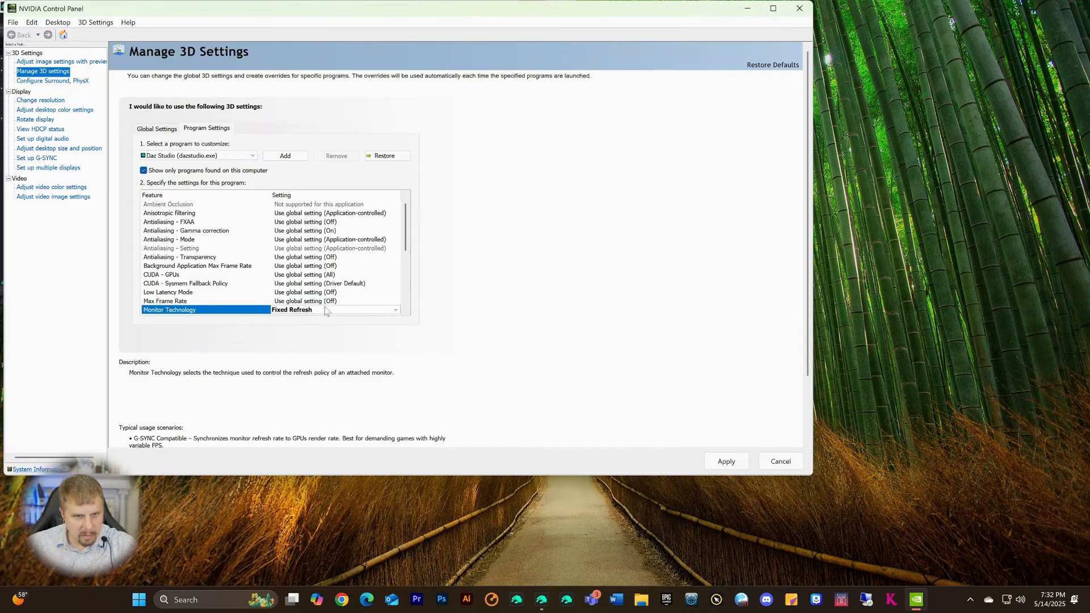
scroll(322, 277, down, 2)
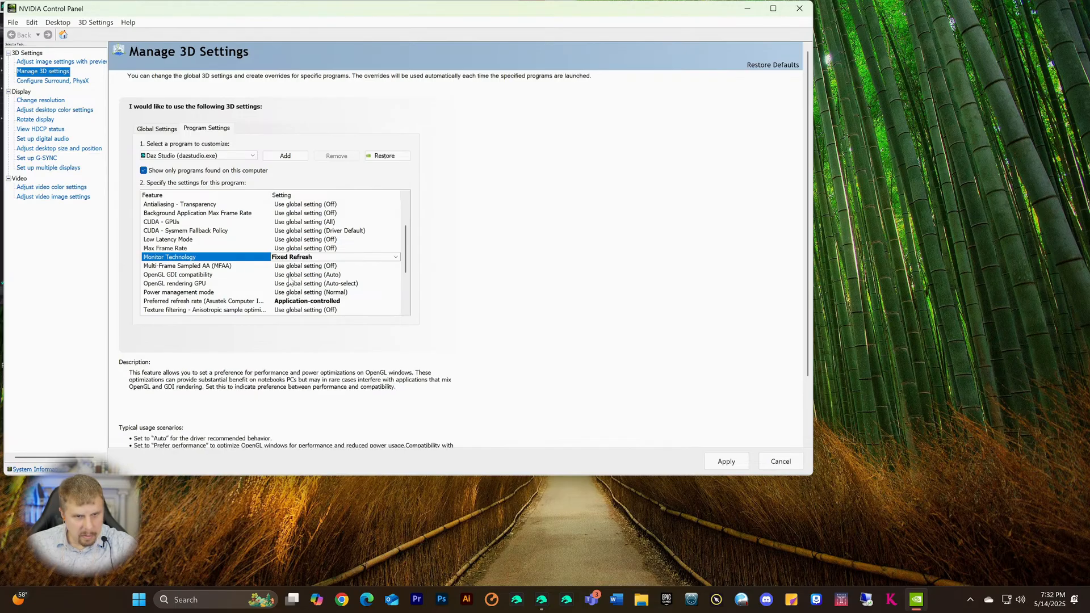
scroll(294, 279, down, 1)
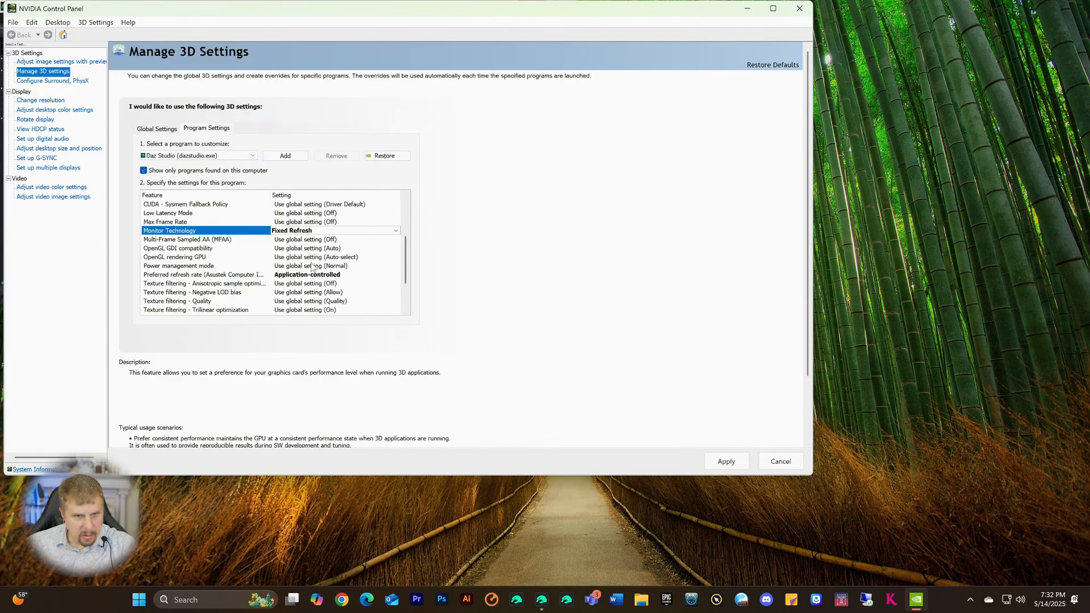
scroll(311, 269, down, 1)
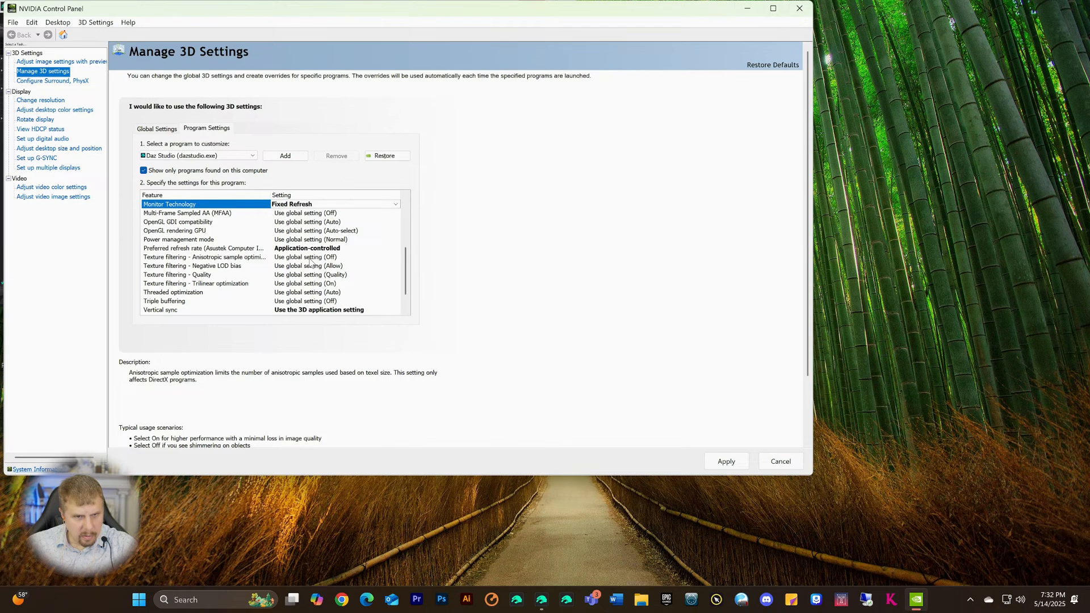
- Turn Texture filtering - Anisotropic sample optimization On for Daz Studio
click(311, 258)
click(311, 258)
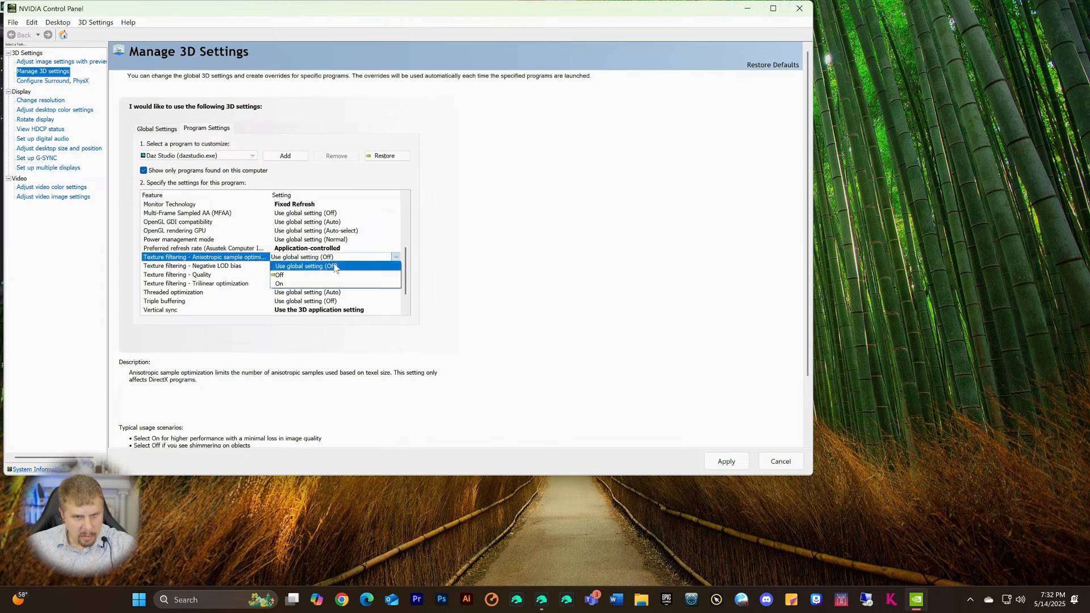
click(297, 283)
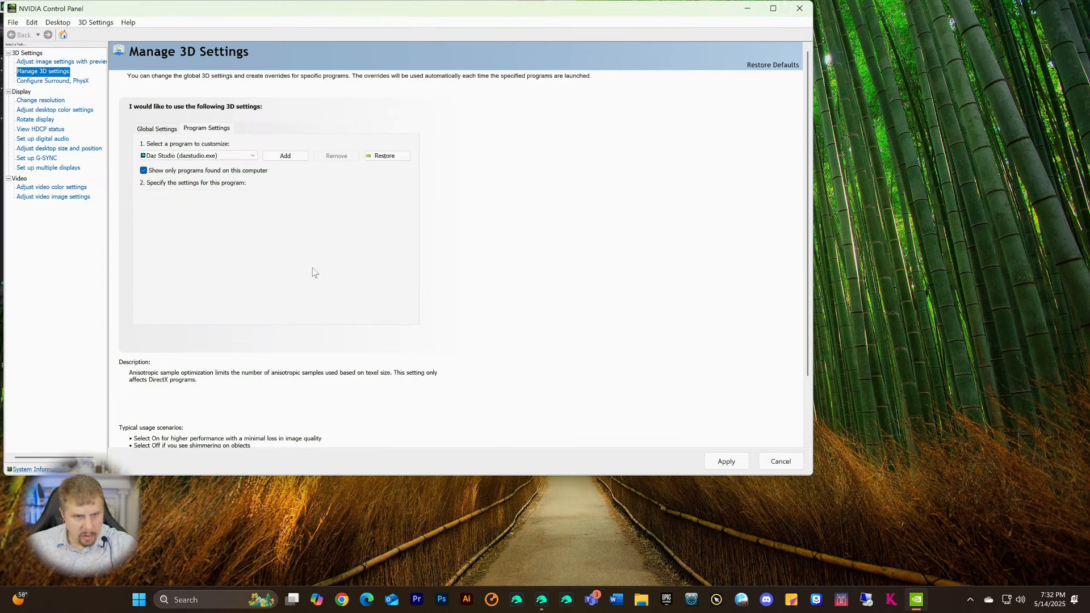
scroll(321, 273, down, 1)
scroll(321, 274, down, 1)
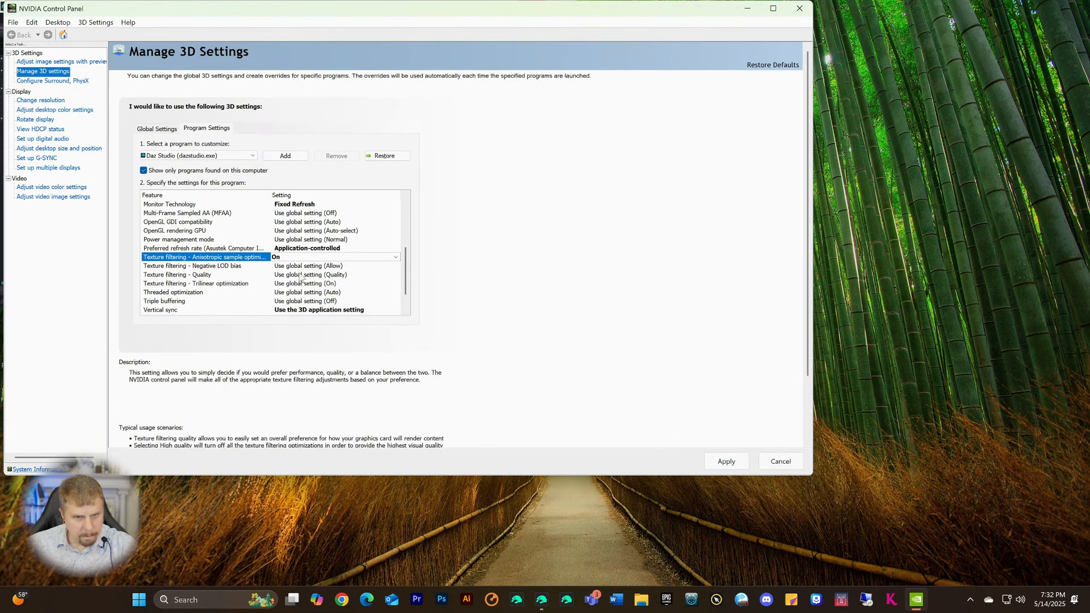
scroll(303, 273, down, 1)
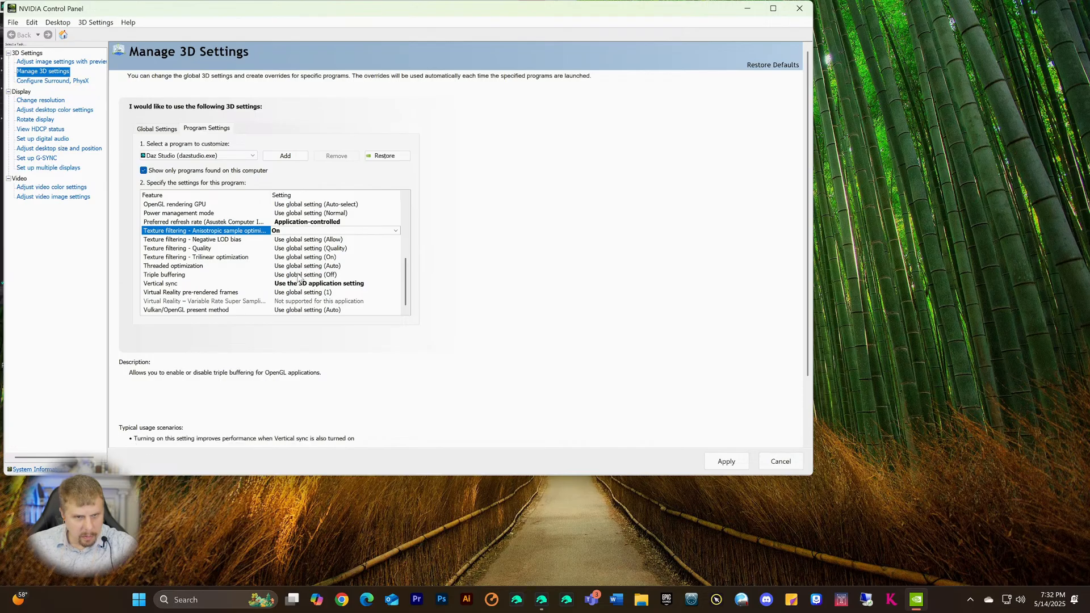
- Set Triple buffering to On
click(298, 278)
click(298, 278)
click(283, 301)
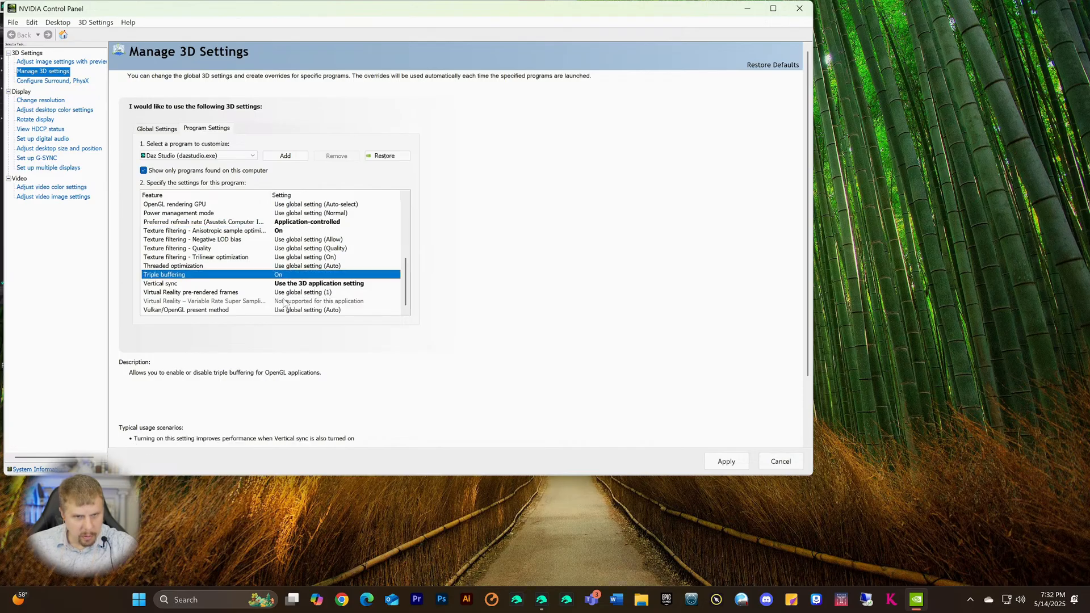
click(301, 275)
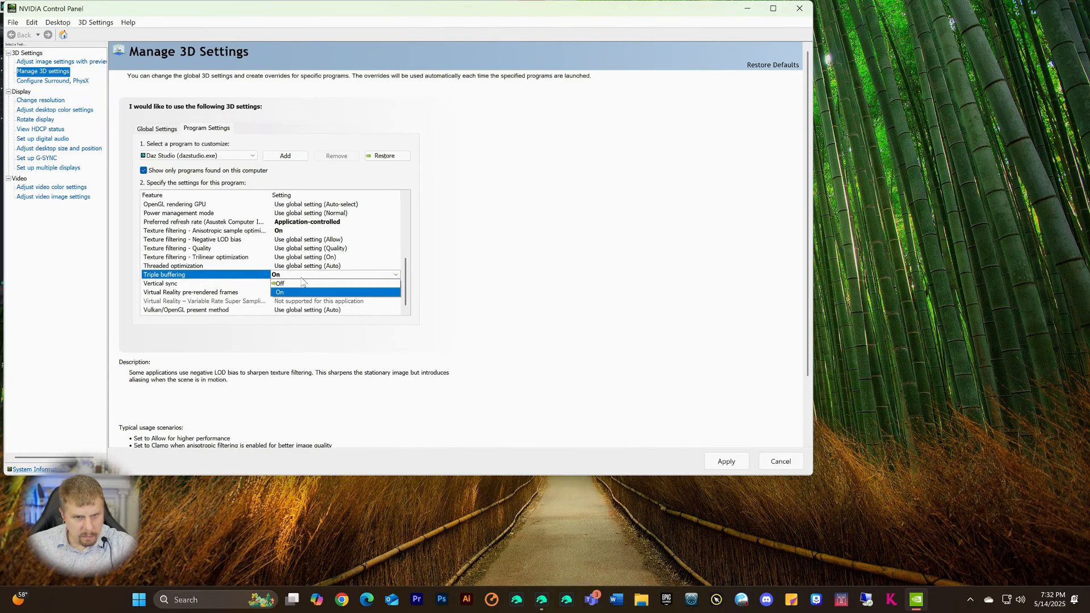
click(291, 292)
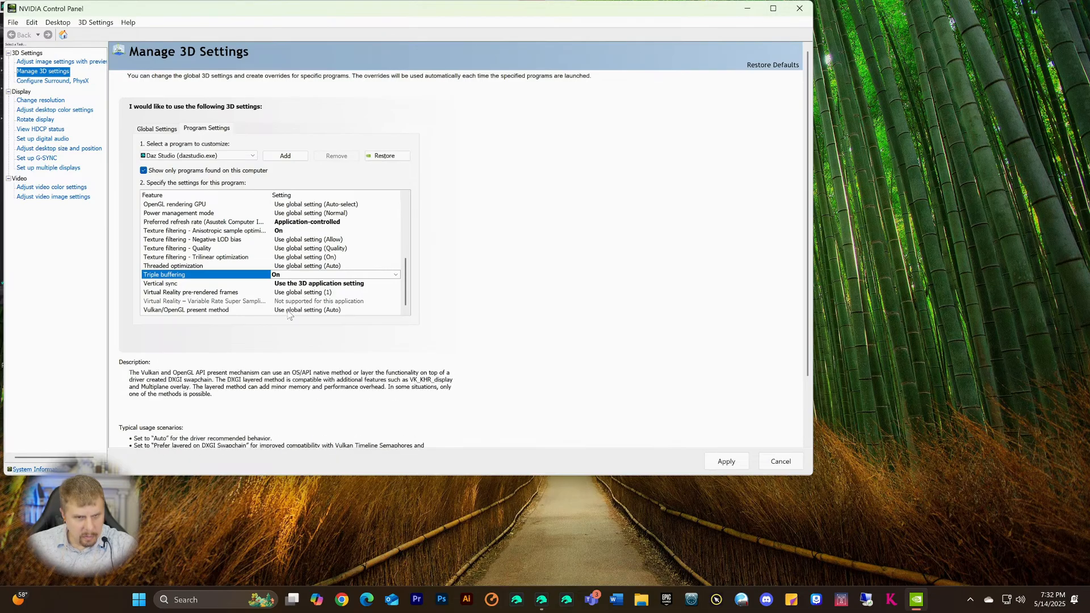
- Confirm Daz Studio is still the selected program to customize
scroll(290, 306, up, 10)
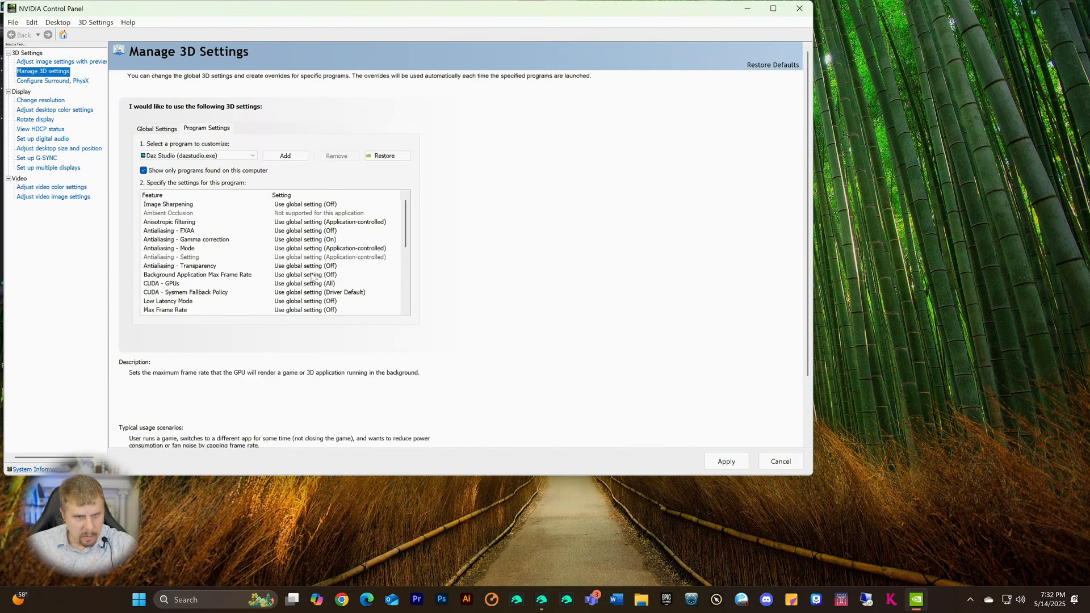
click(253, 156)
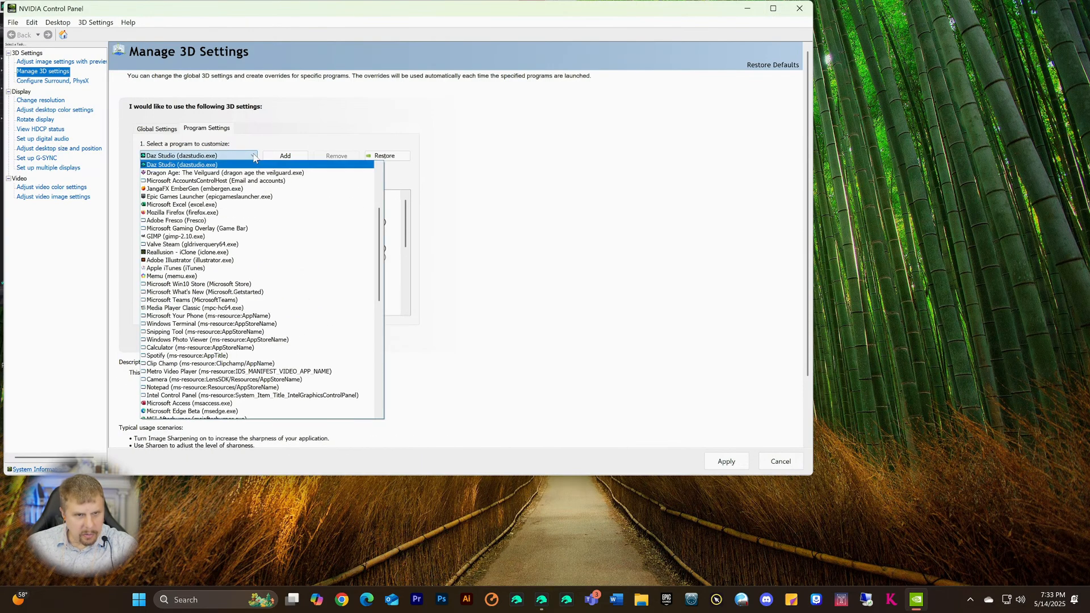
click(254, 157)
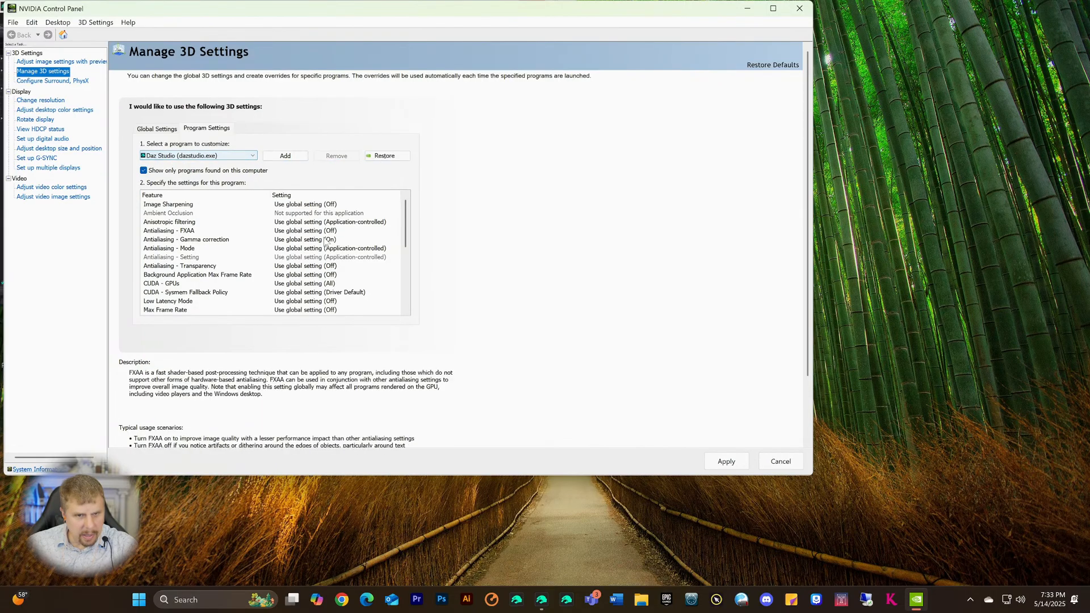
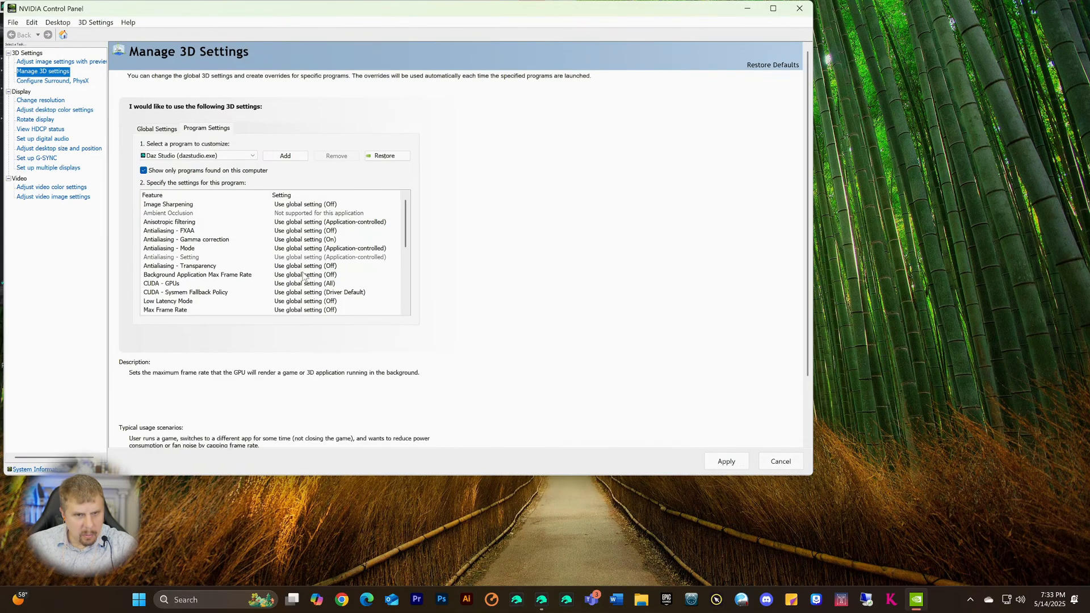
- Leave Daz Studio selected in the program list and bring up the Add program picker
click(254, 157)
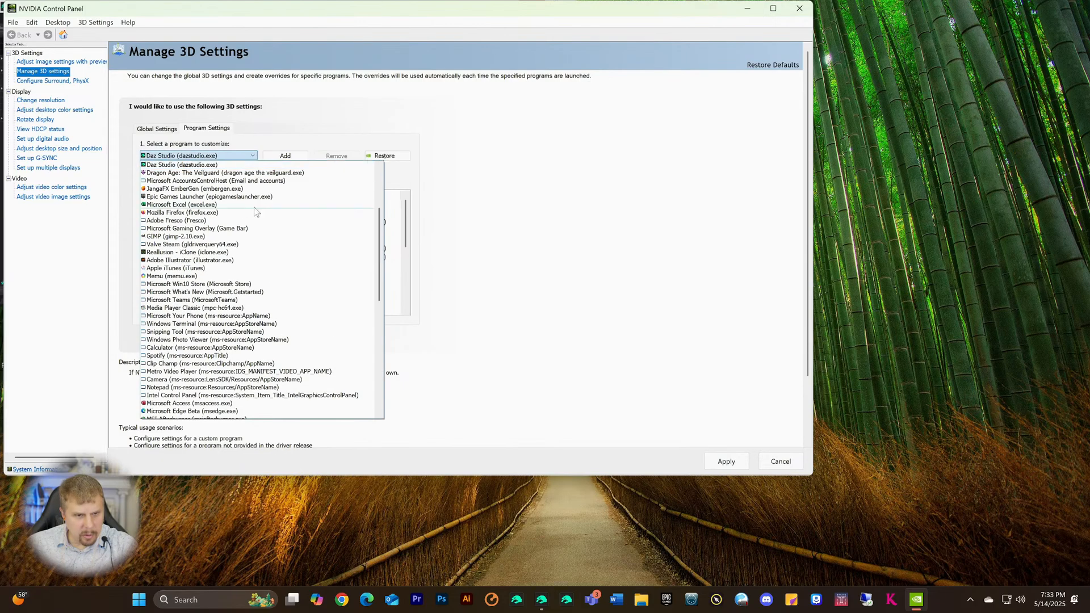
scroll(241, 284, down, 15)
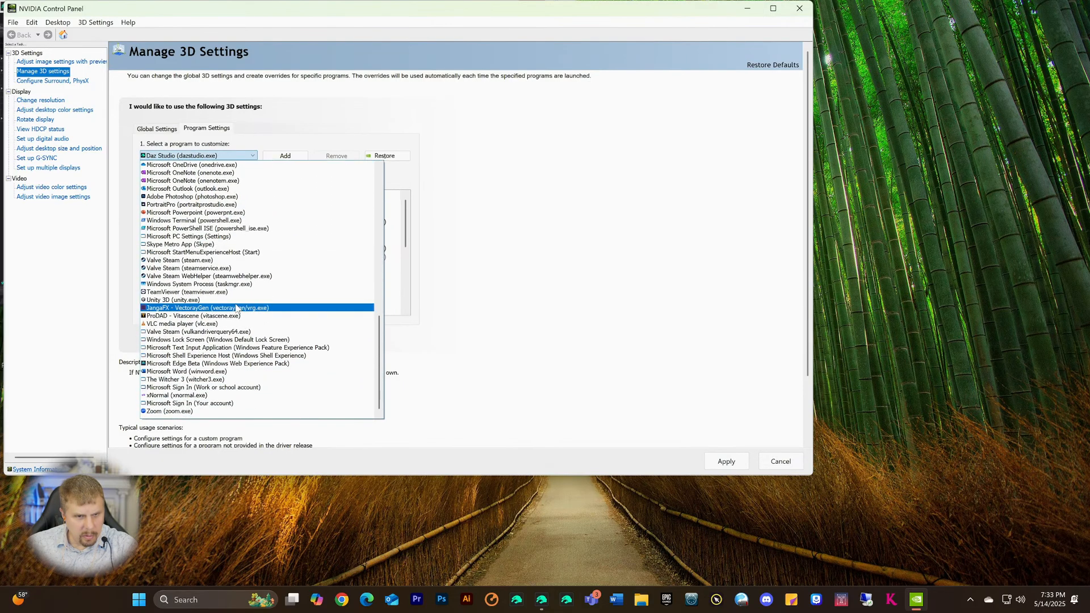
scroll(236, 308, up, 6)
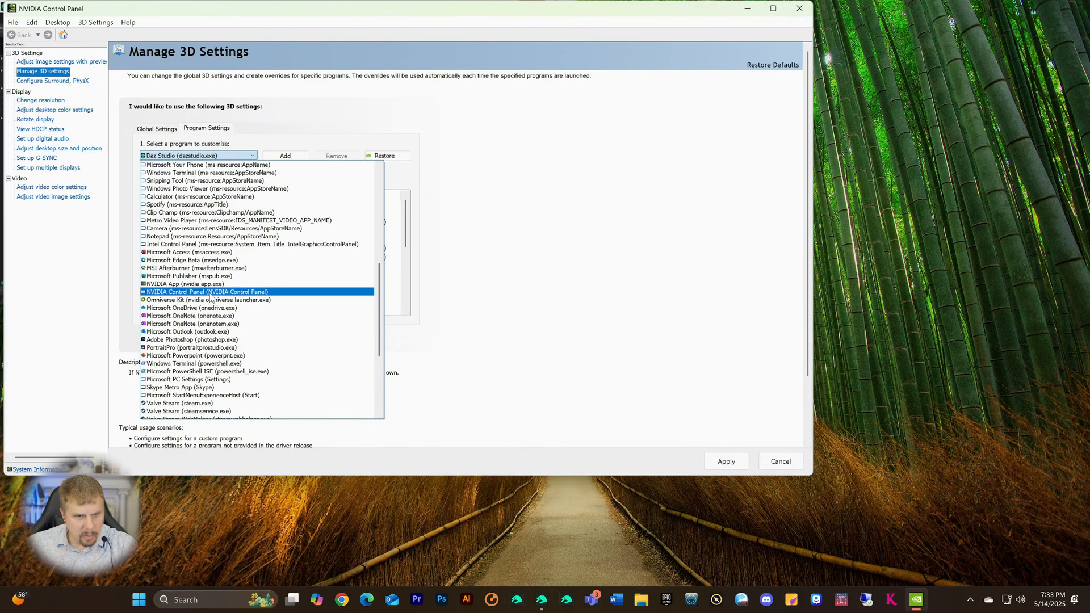
scroll(208, 294, up, 9)
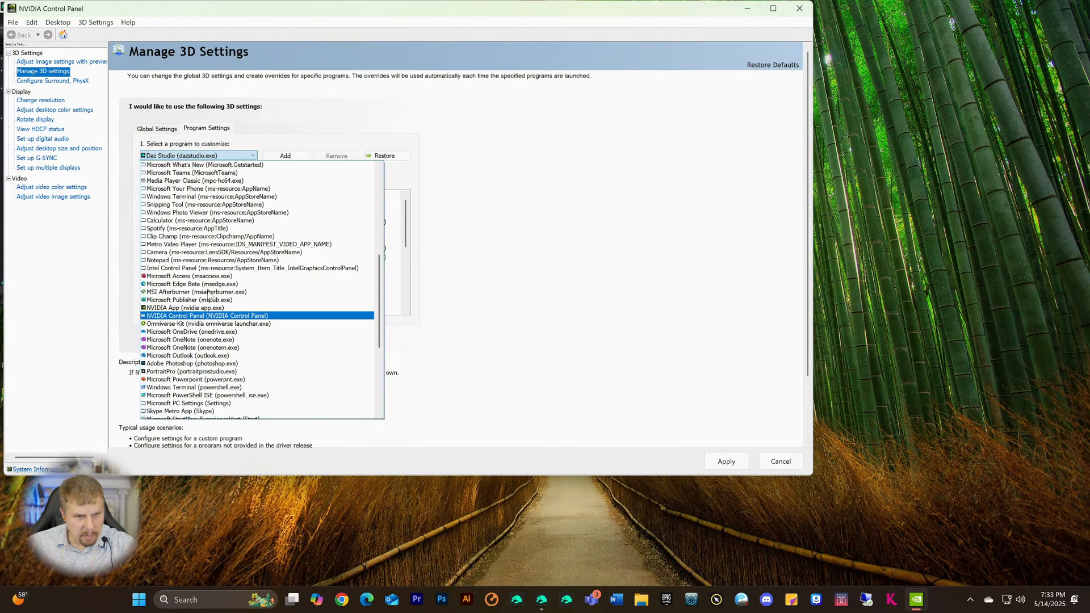
scroll(208, 285, up, 2)
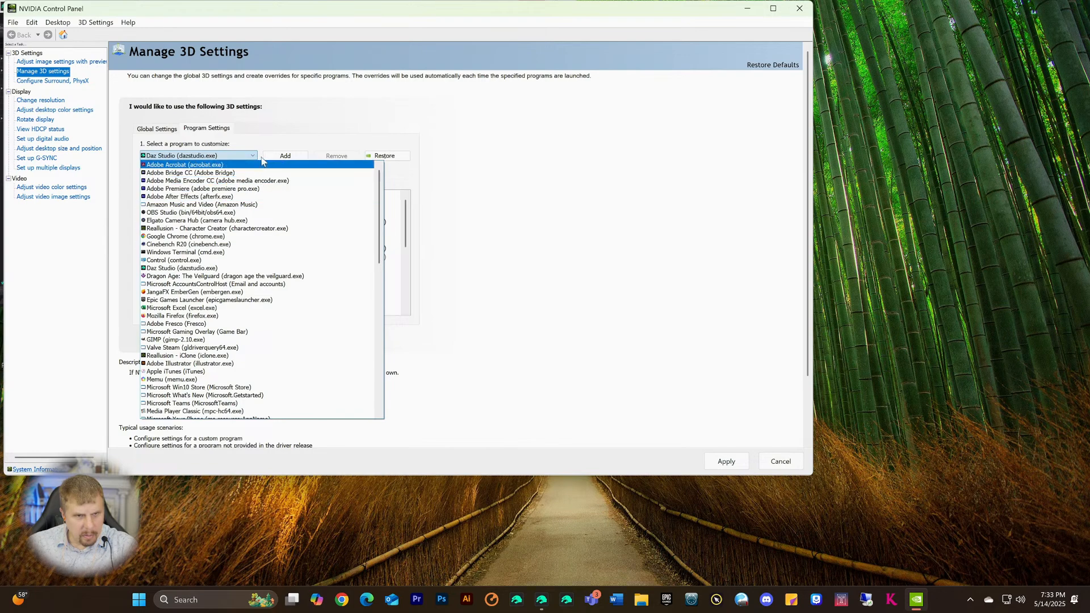
click(283, 159)
click(284, 157)
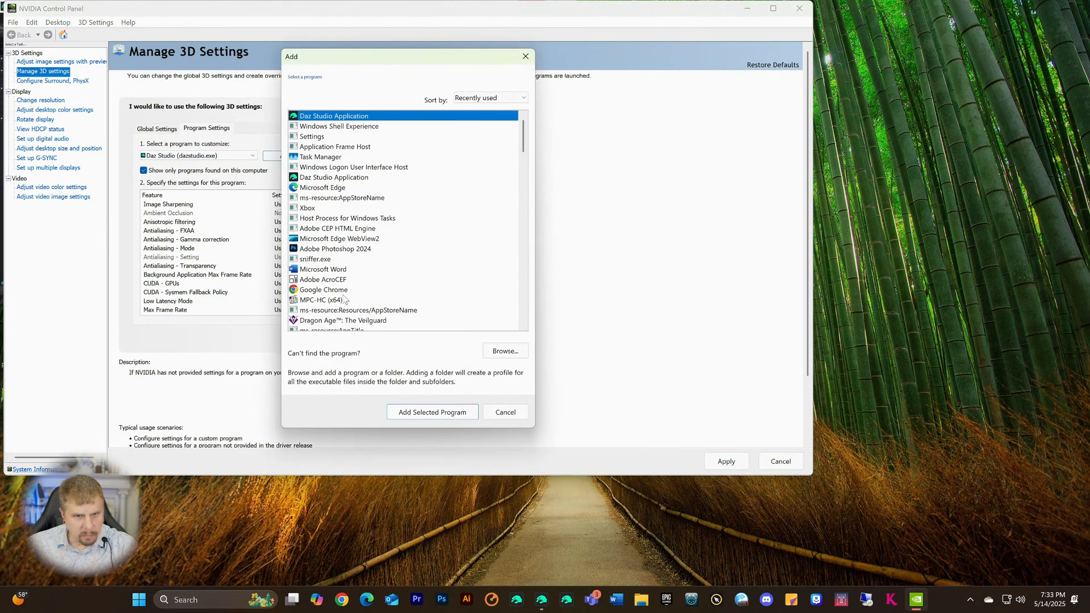
- Add DAZStudio.exe from Program Files > DAZ 3D > DAZStudio6 Public Build as a customized program
scroll(398, 307, down, 3)
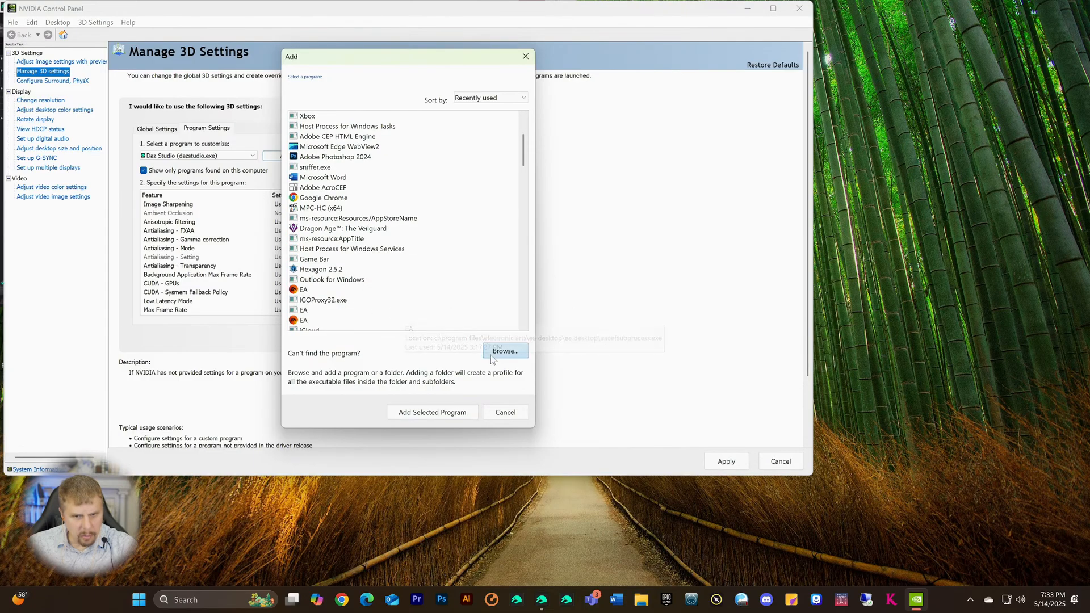
click(503, 351)
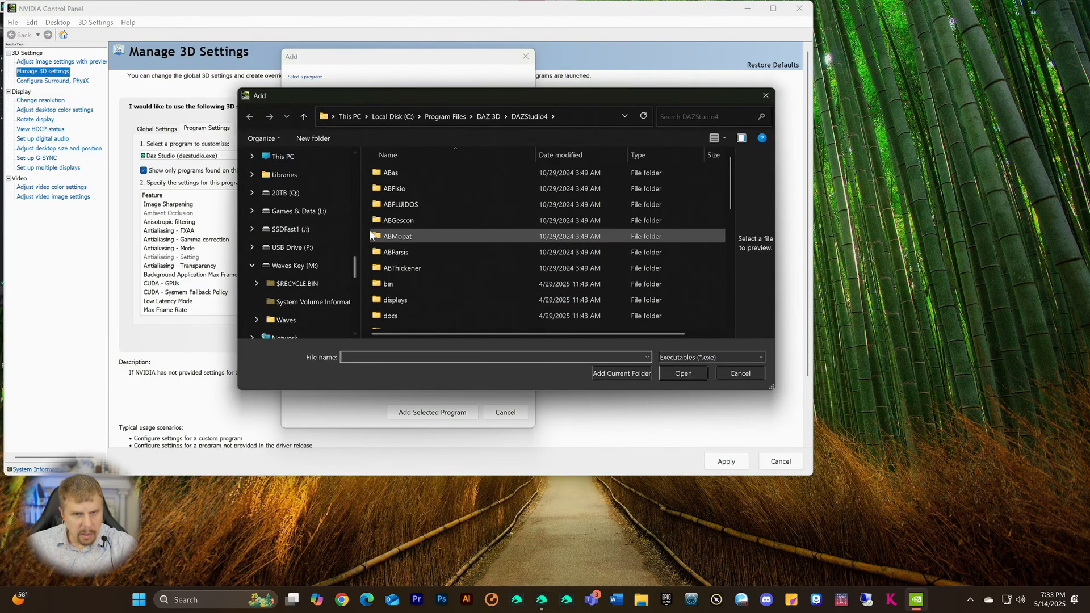
click(488, 117)
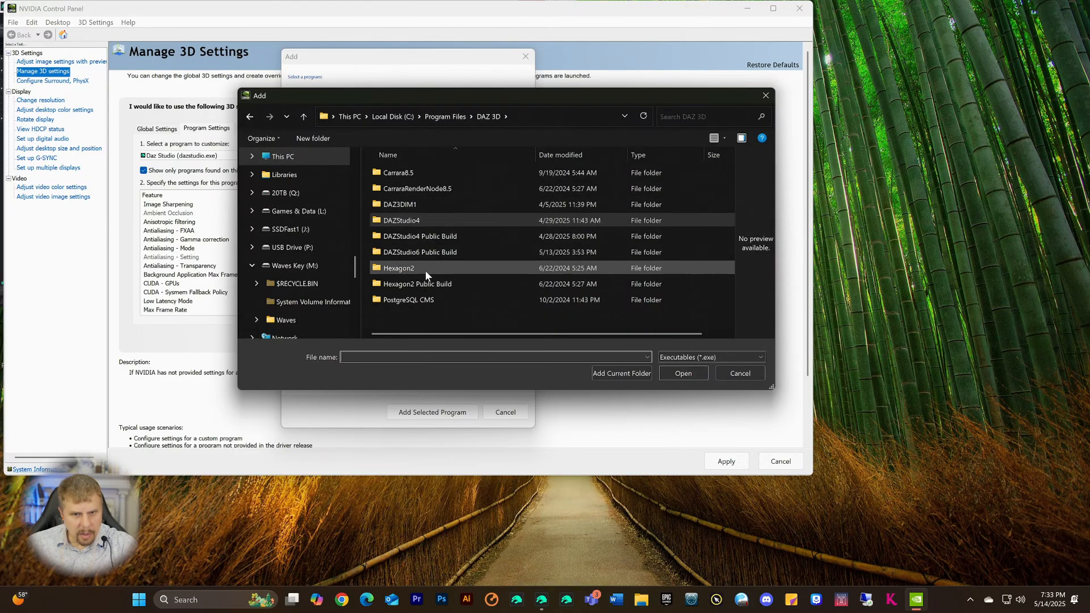
click(399, 251)
double_click(400, 252)
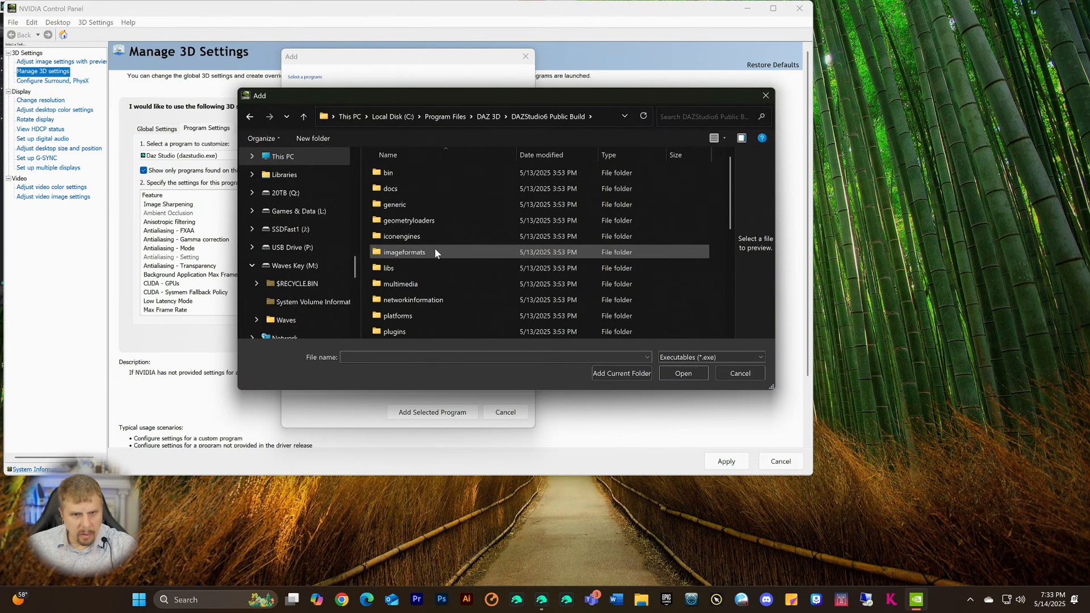
scroll(421, 267, down, 5)
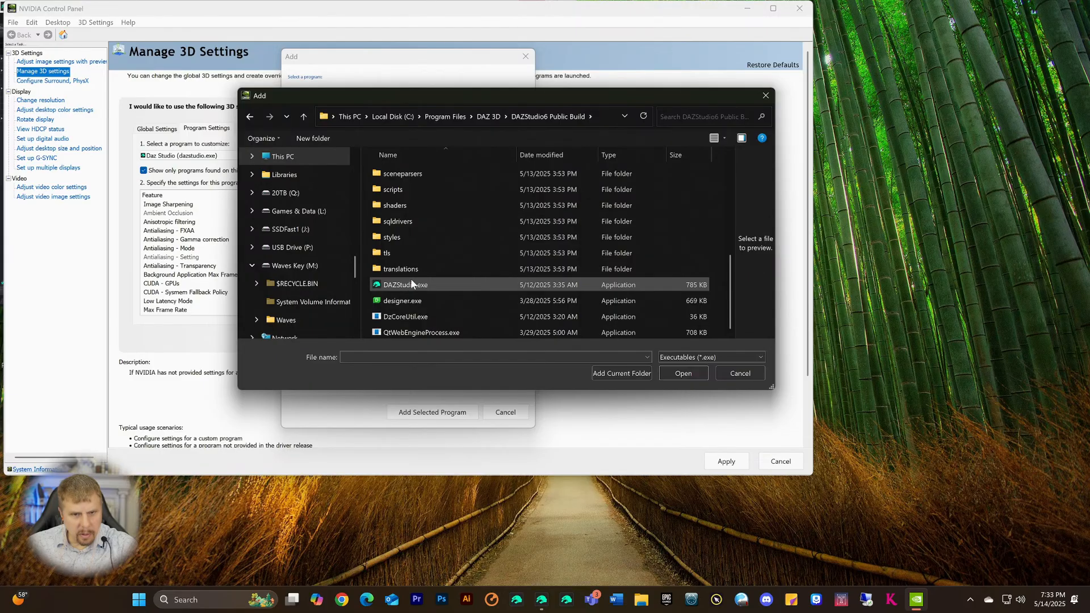
click(411, 283)
click(668, 372)
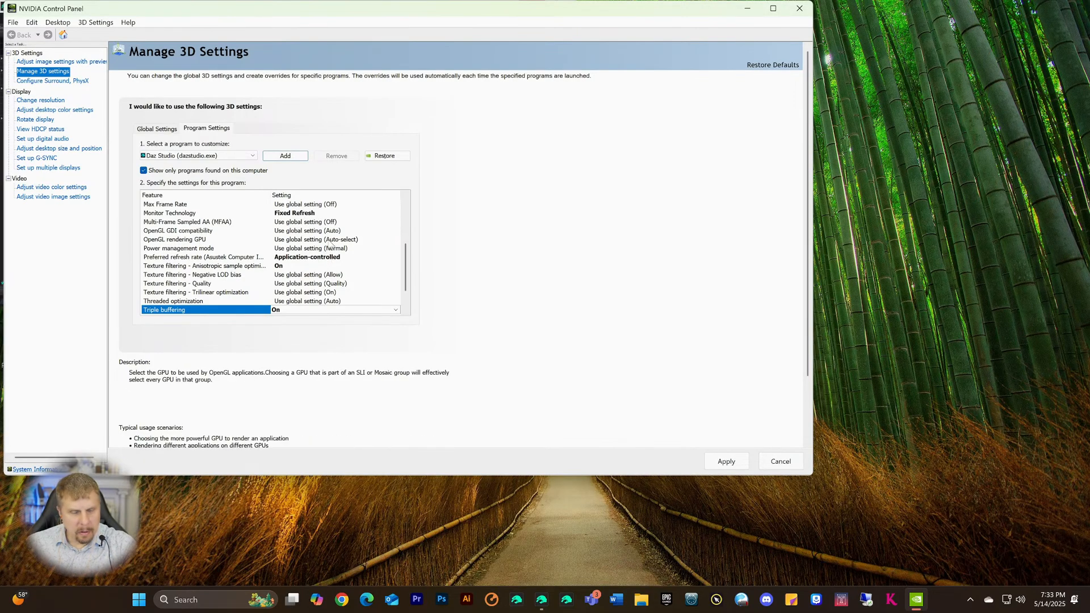
scroll(332, 245, up, 5)
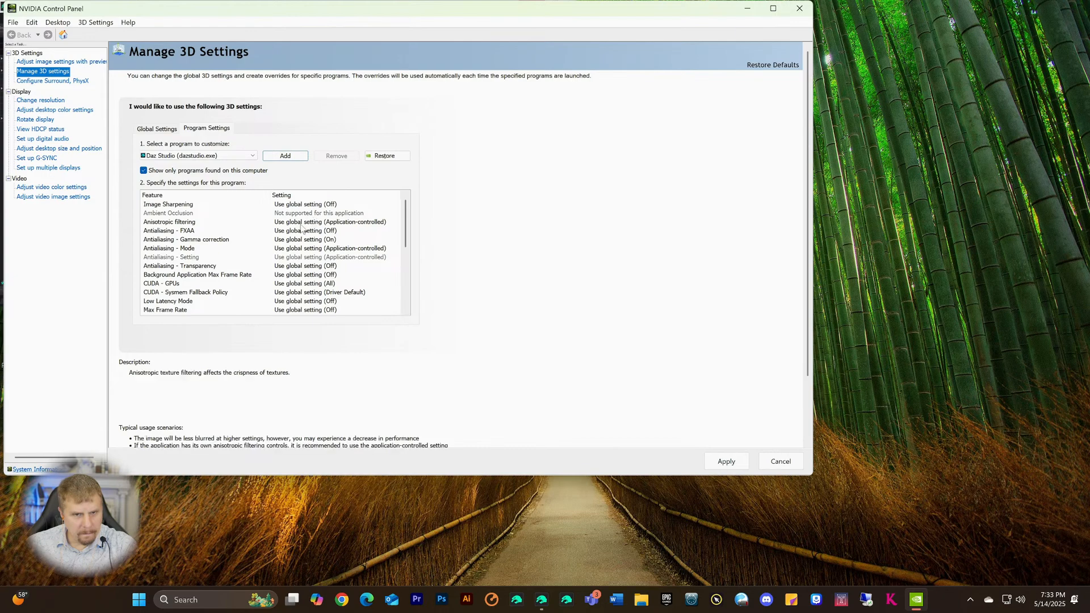
scroll(287, 238, down, 3)
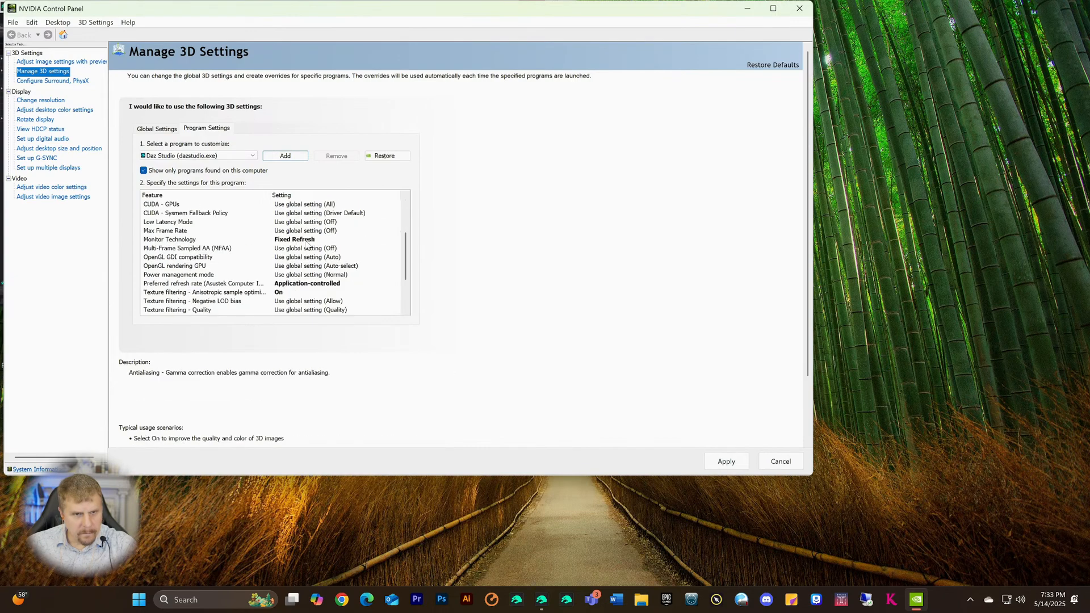
click(252, 156)
scroll(256, 258, down, 8)
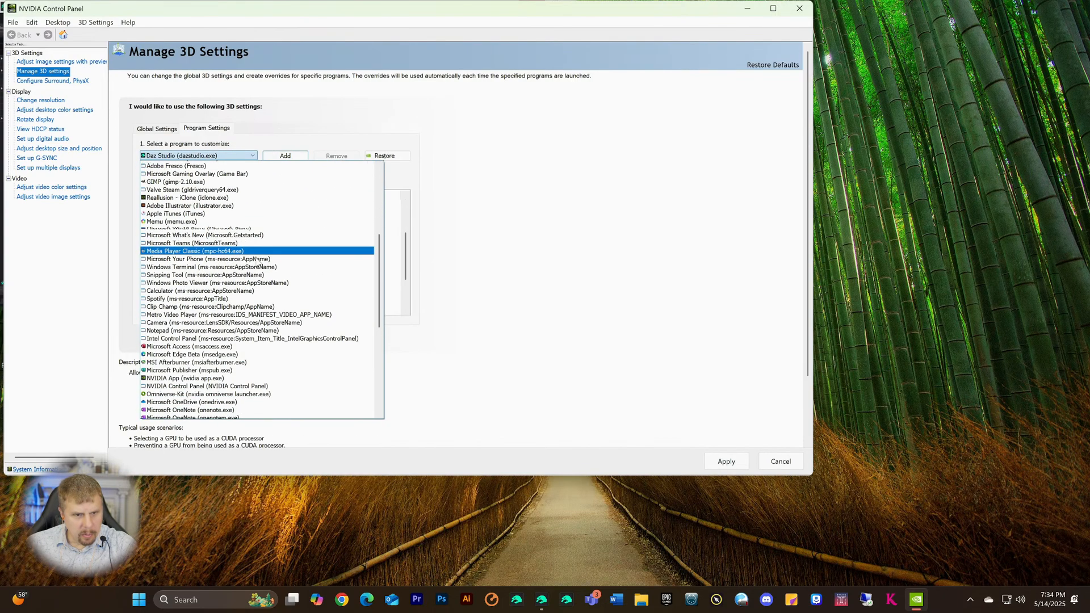
scroll(257, 262, down, 4)
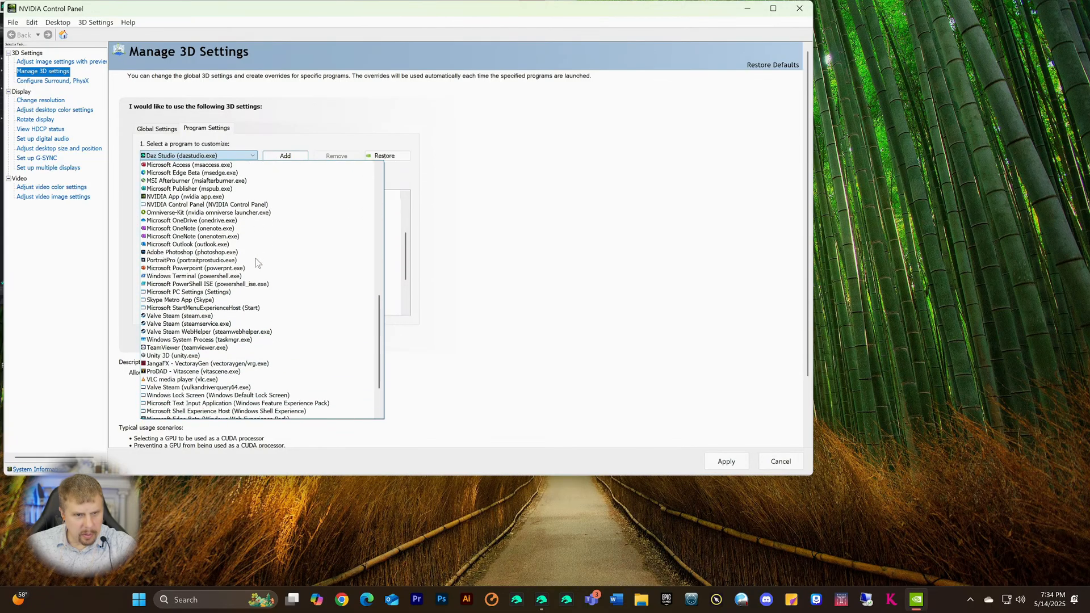
click(494, 182)
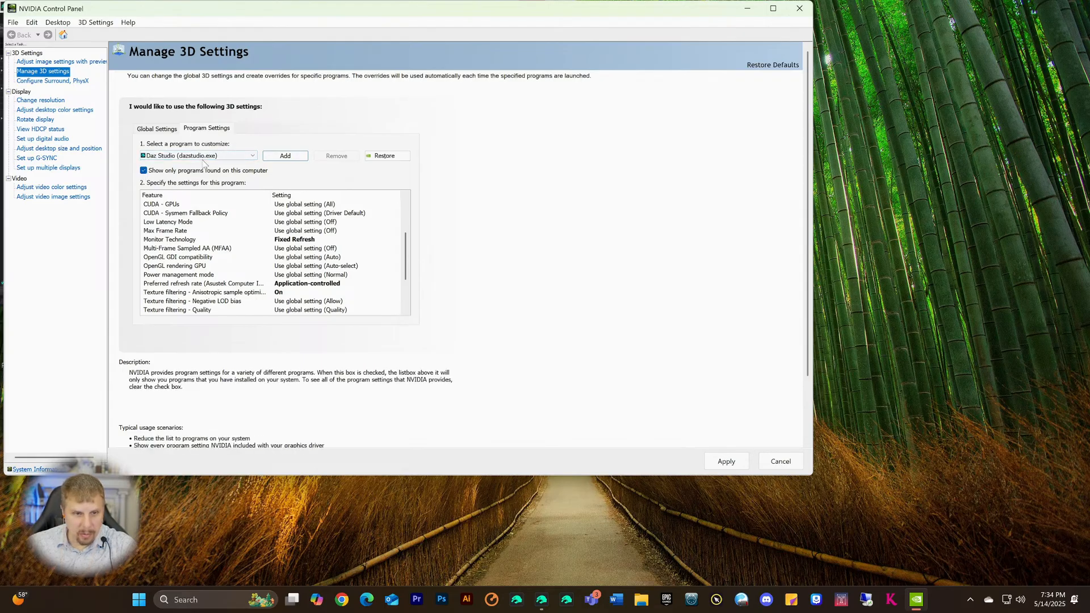
scroll(220, 218, down, 3)
scroll(221, 218, up, 5)
scroll(198, 159, down, 1)
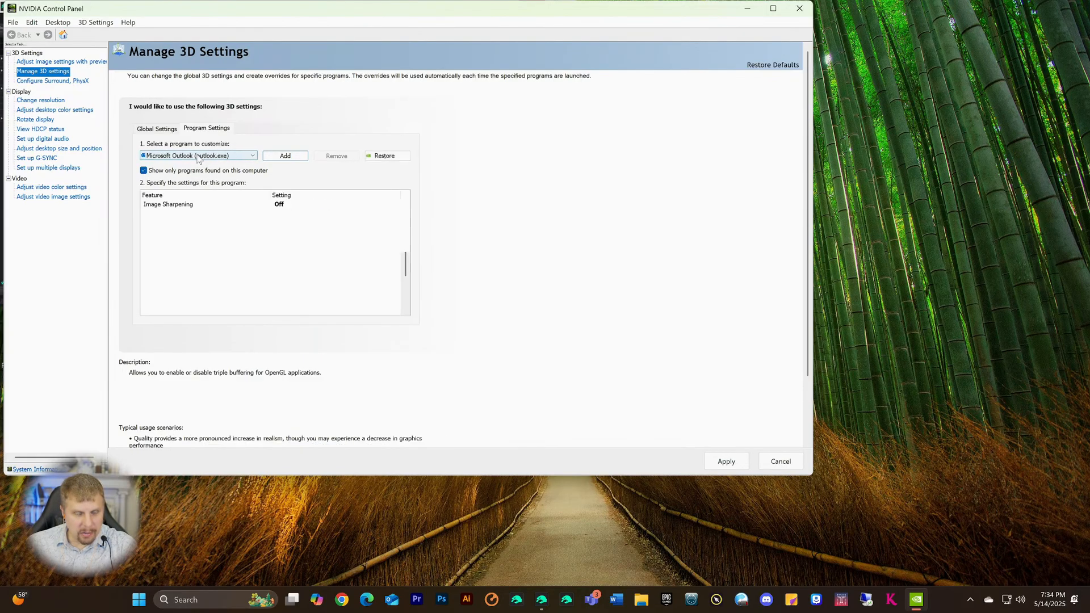
scroll(187, 164, down, 1)
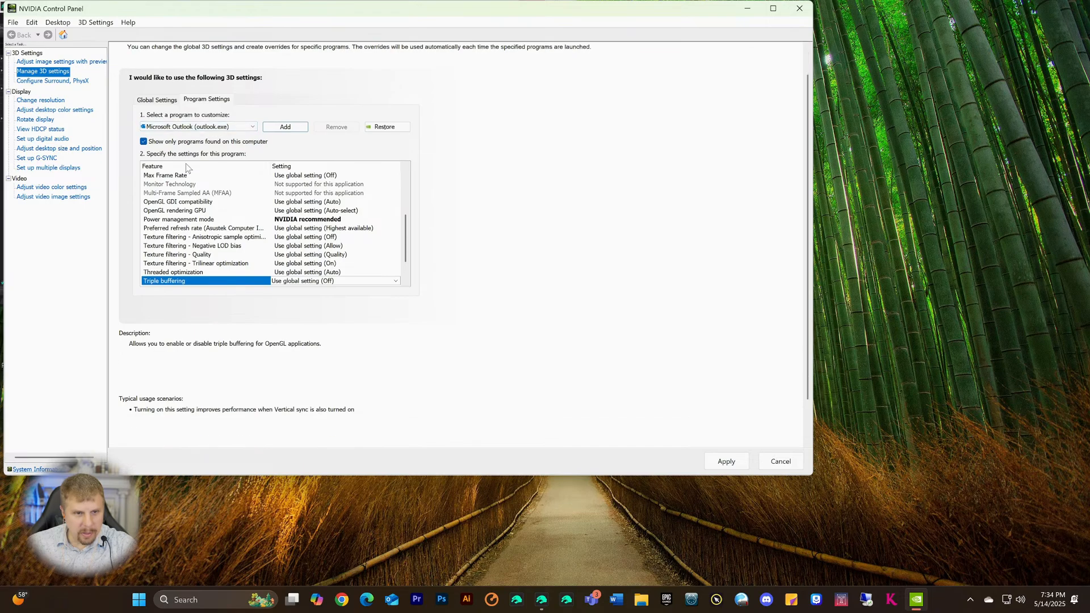
click(252, 127)
scroll(214, 171, up, 12)
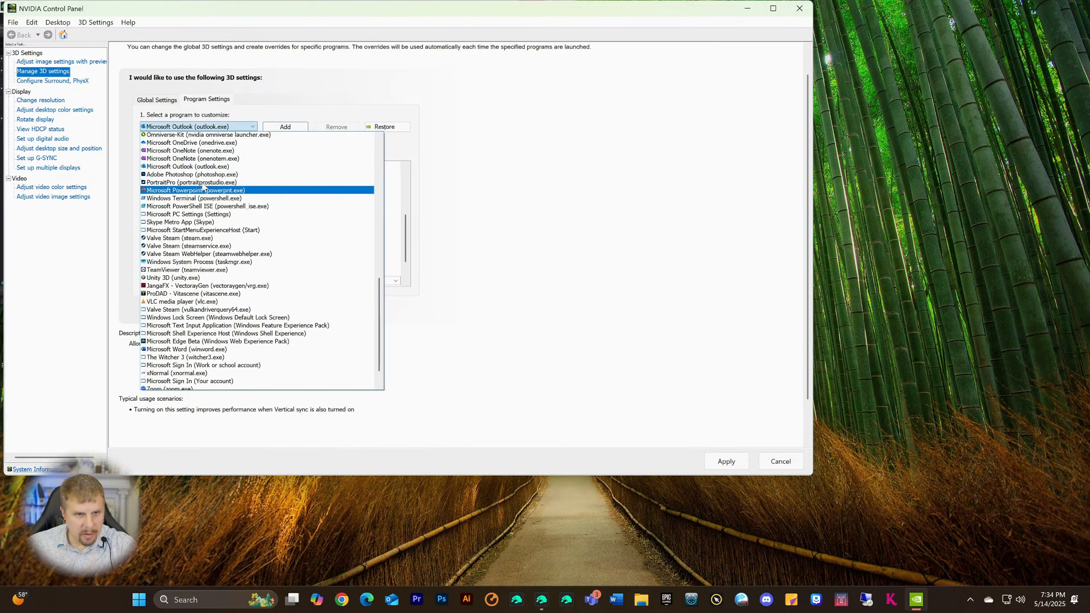
scroll(204, 188, up, 5)
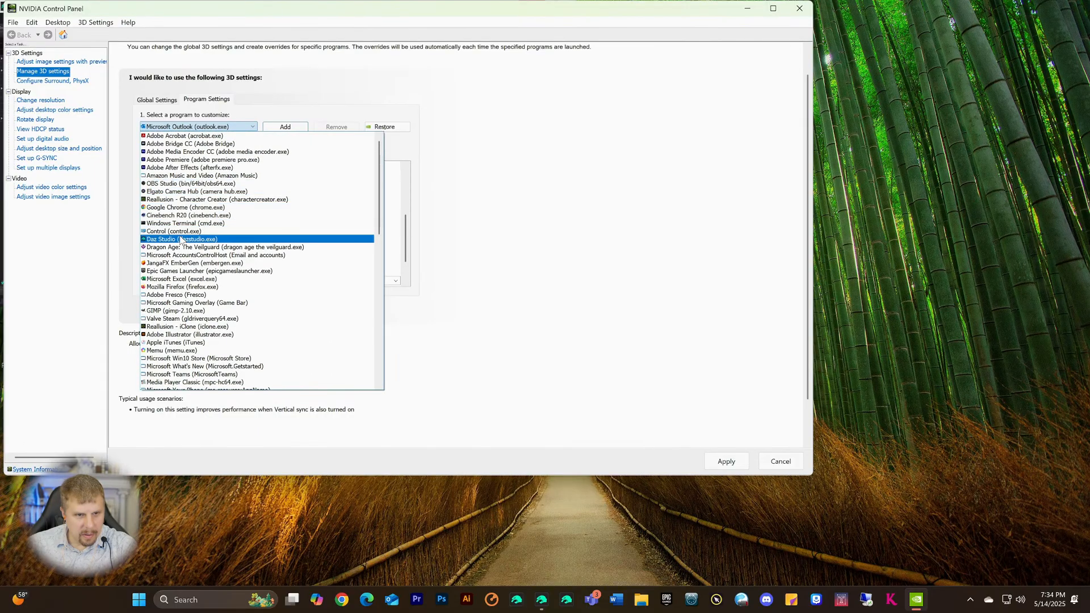
click(181, 239)
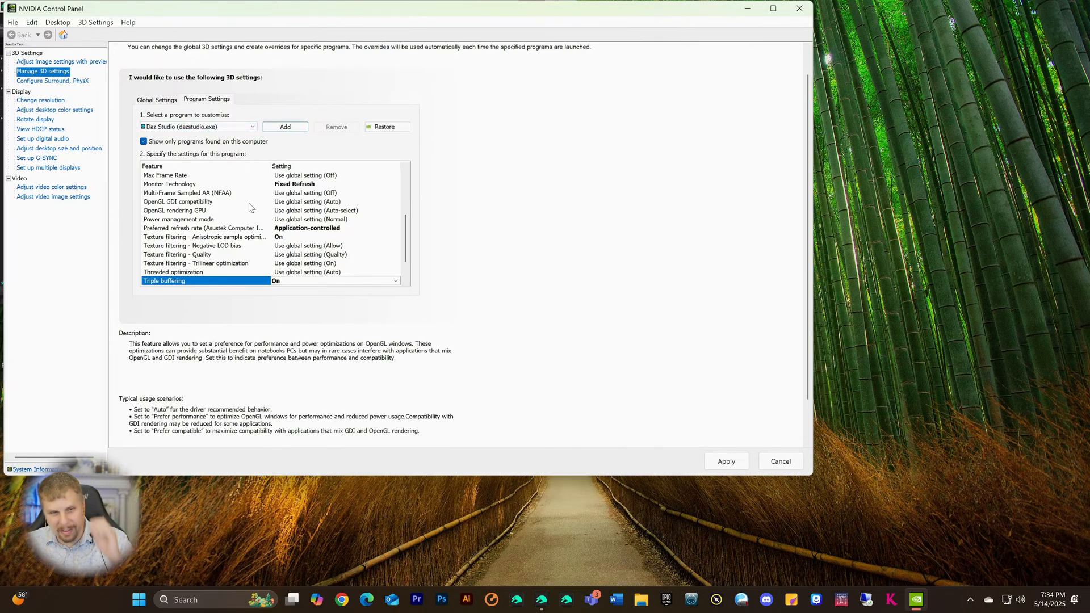
scroll(322, 226, down, 1)
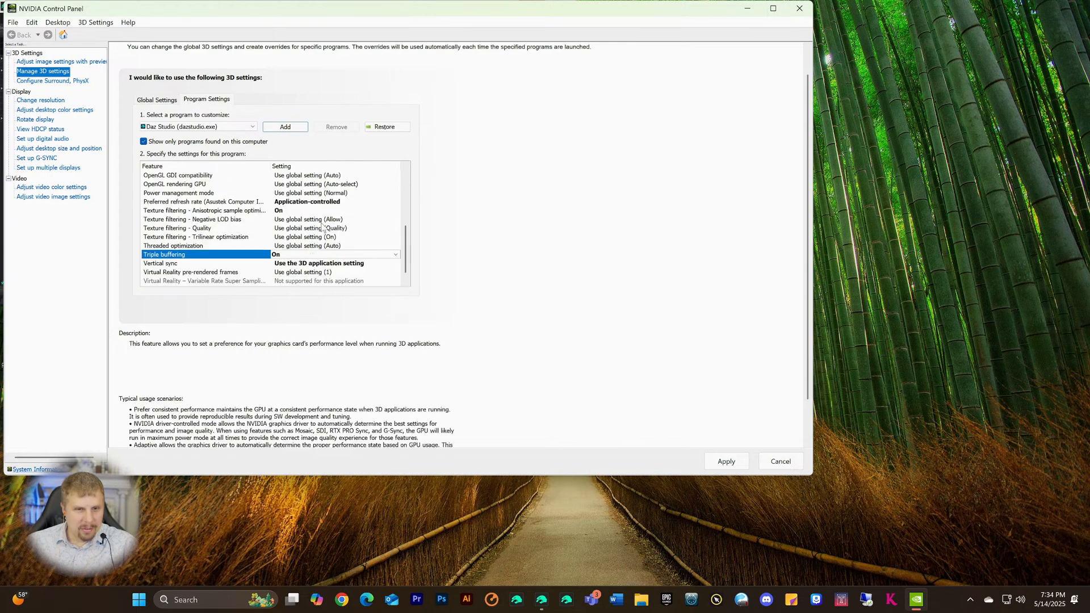
scroll(323, 226, down, 1)
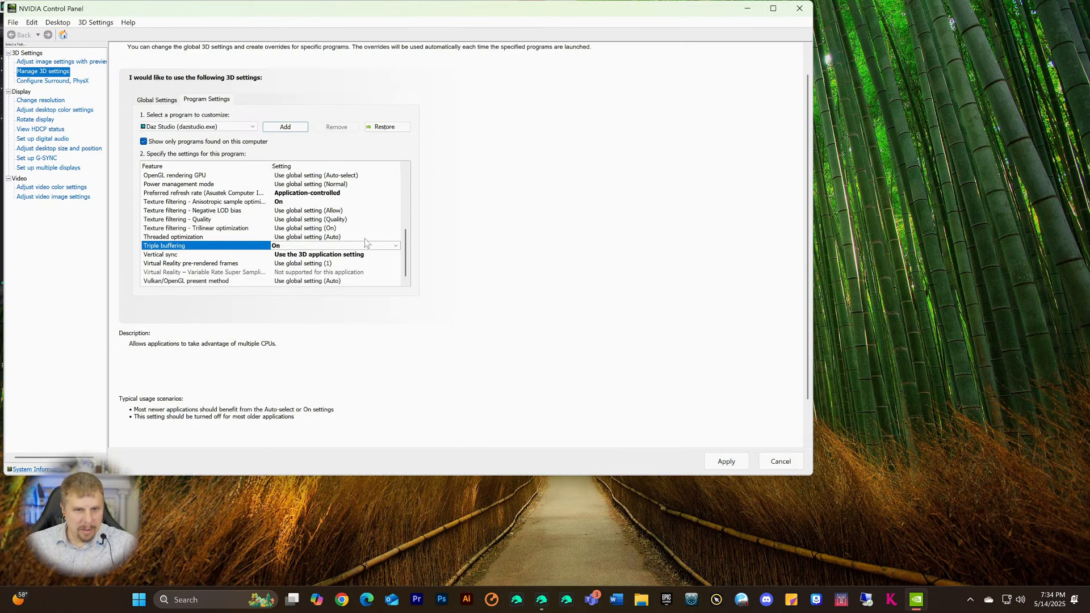
click(287, 280)
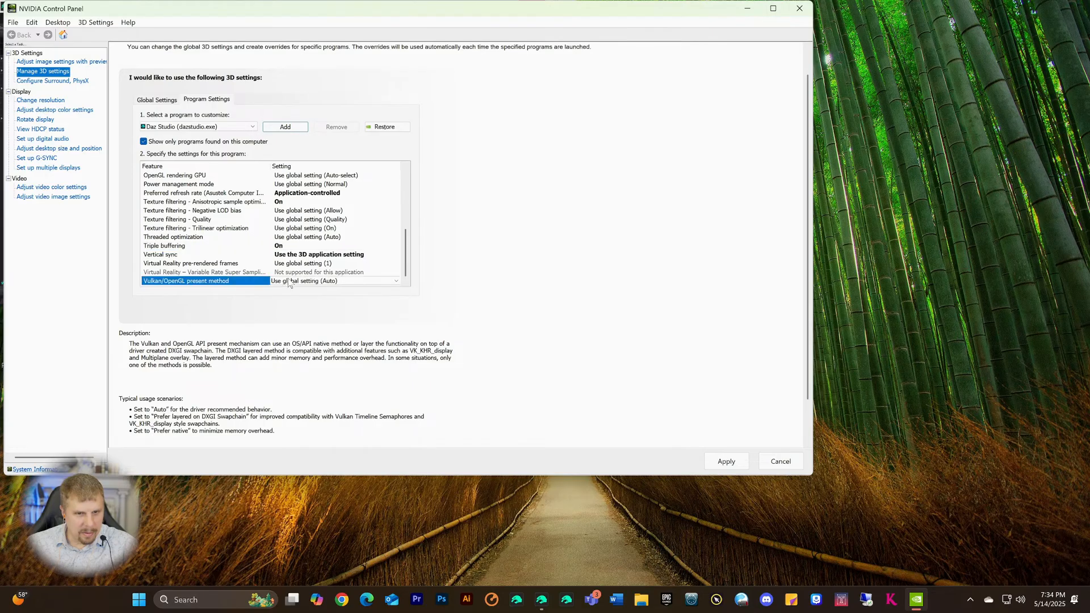
click(329, 250)
click(284, 281)
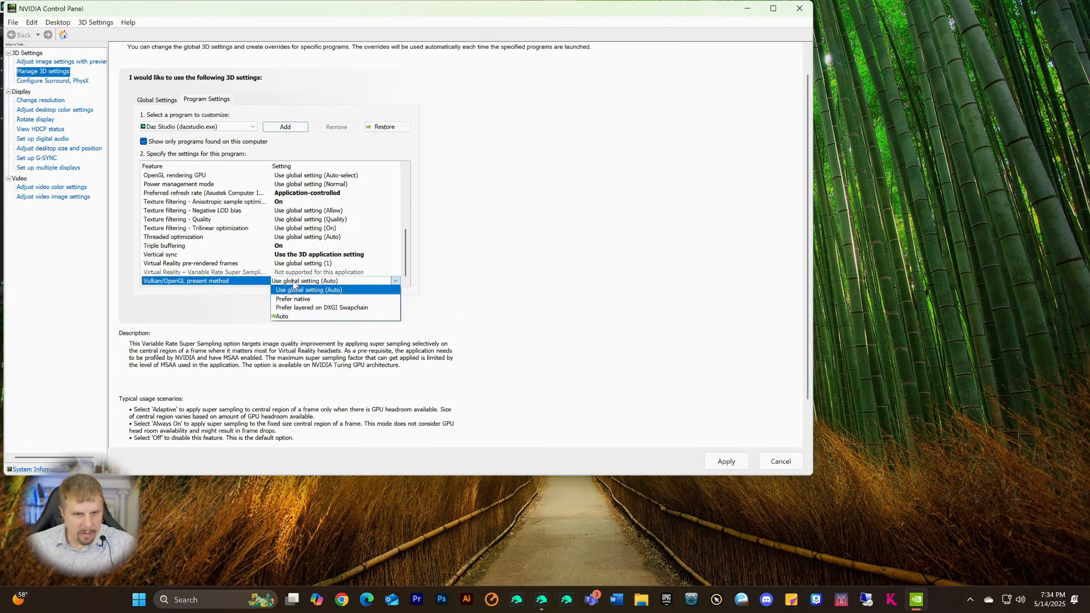
click(500, 263)
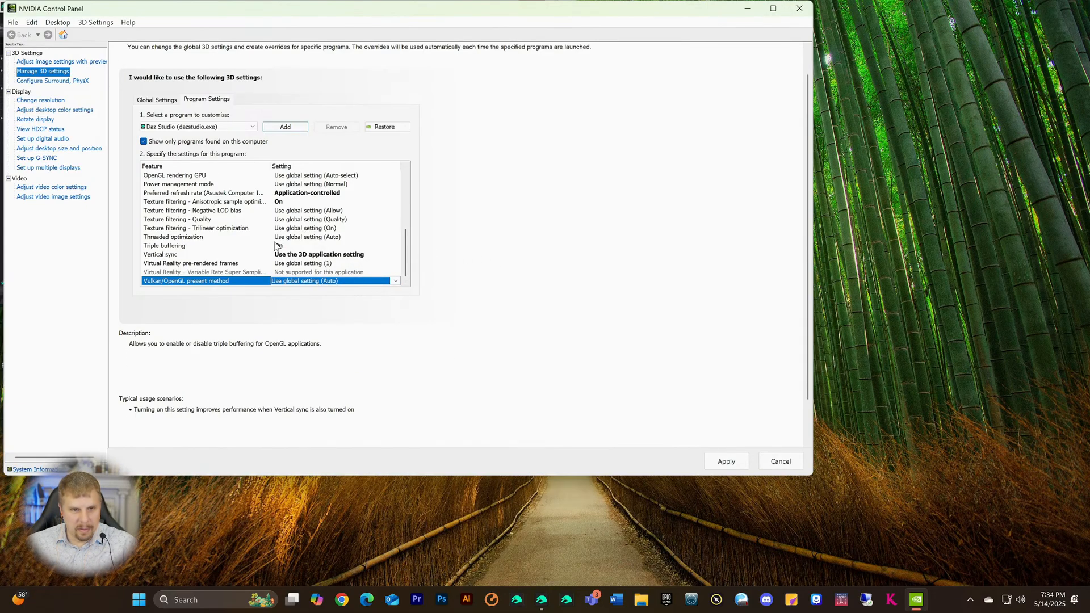
scroll(409, 230, up, 4)
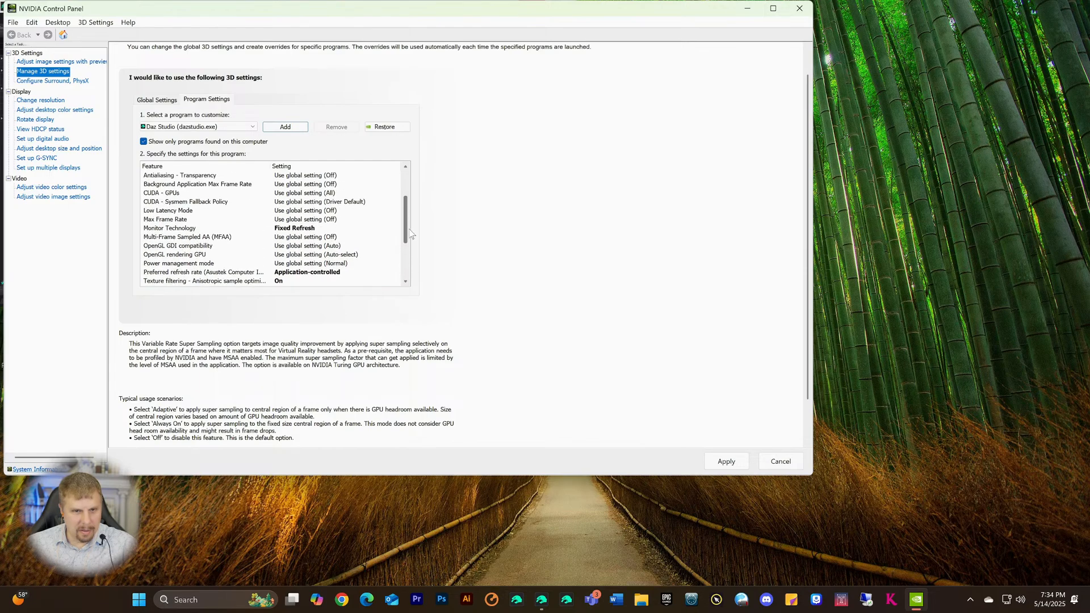
scroll(409, 233, up, 2)
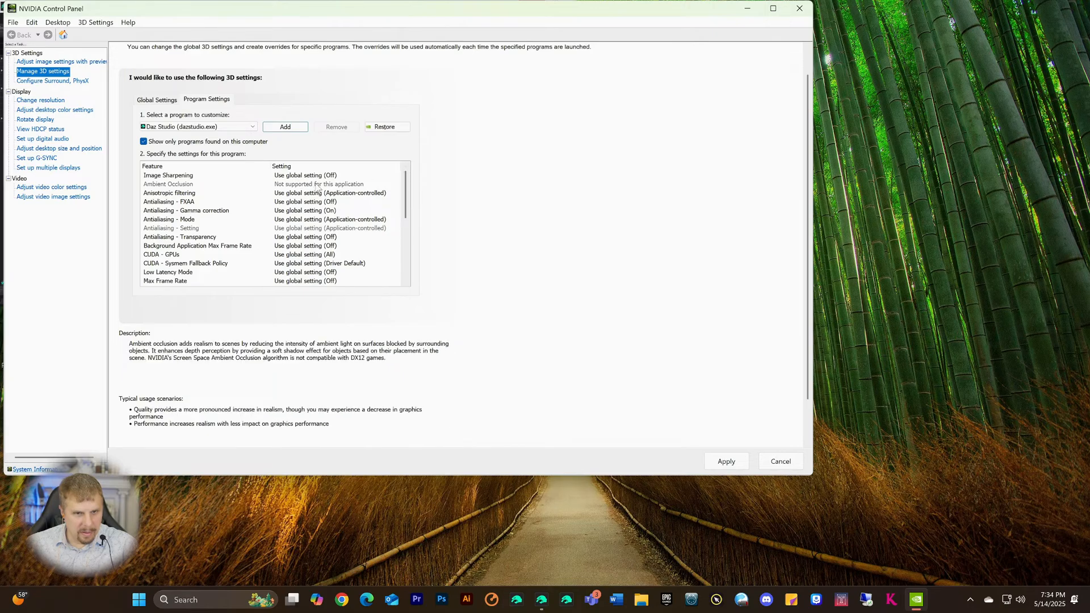
- Turn Antialiasing - FXAA and Antialiasing - Gamma correction On for Daz Studio
click(287, 203)
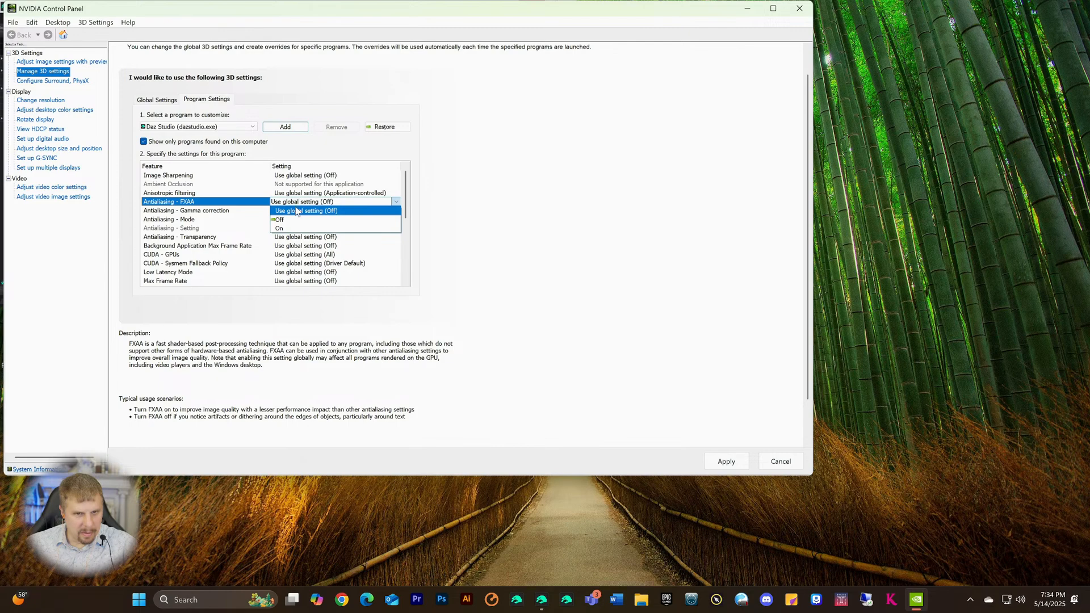
click(211, 200)
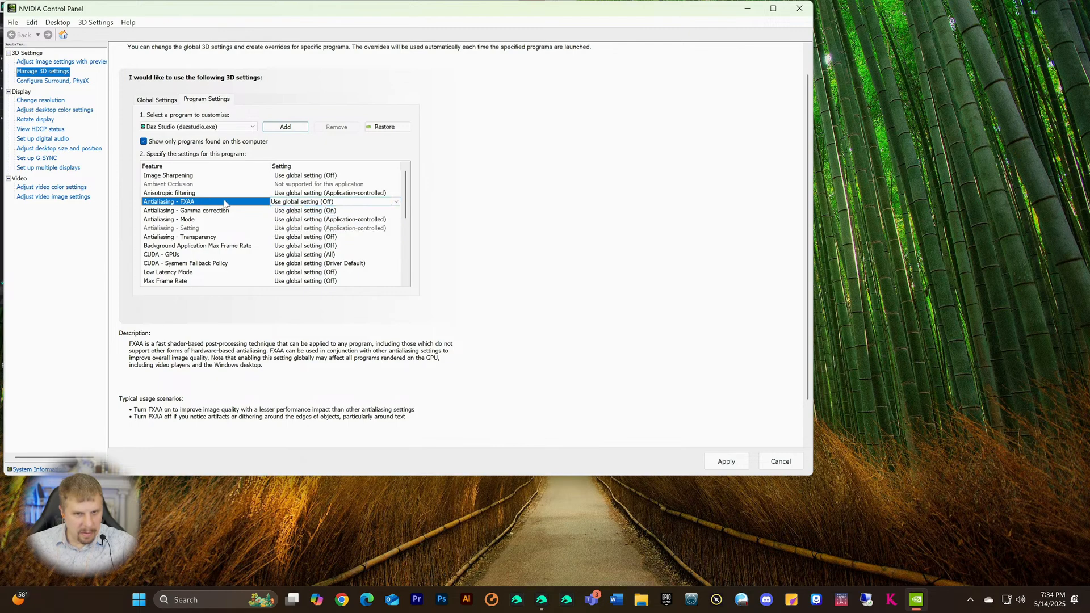
click(277, 207)
click(279, 228)
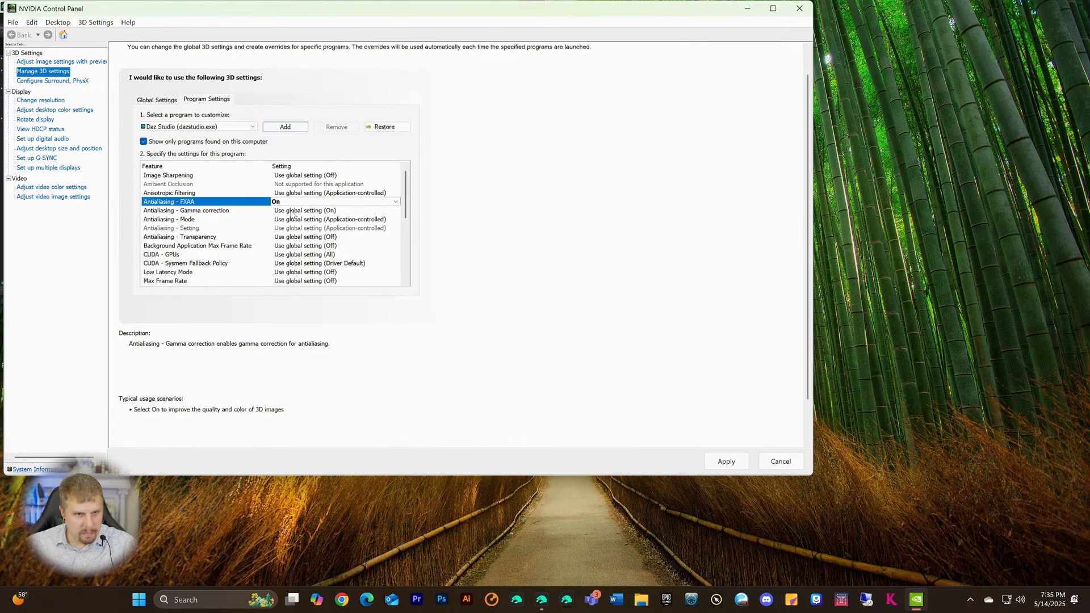
click(293, 211)
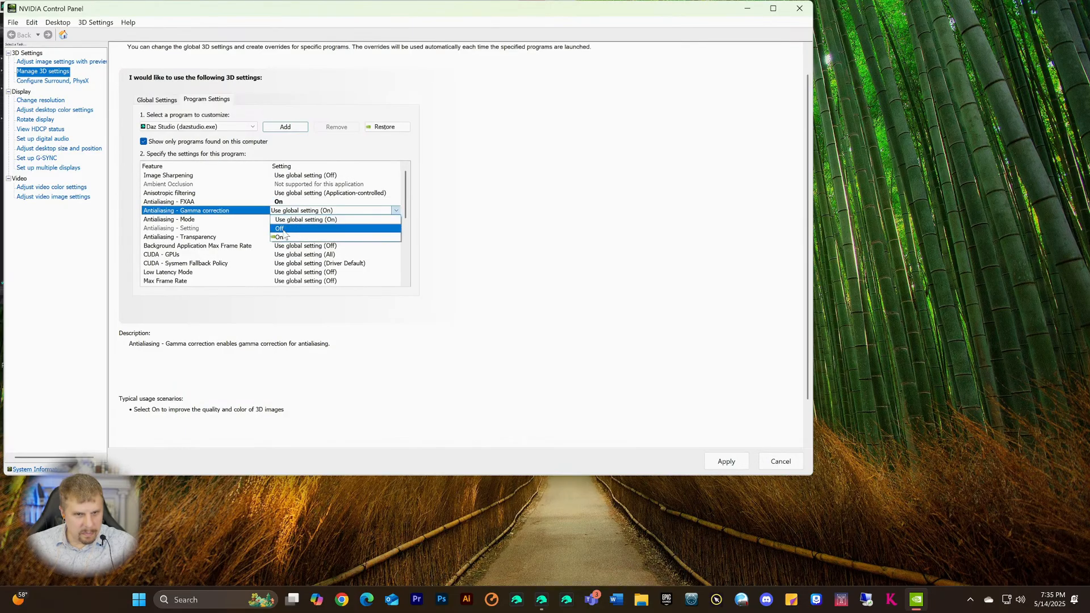
click(280, 237)
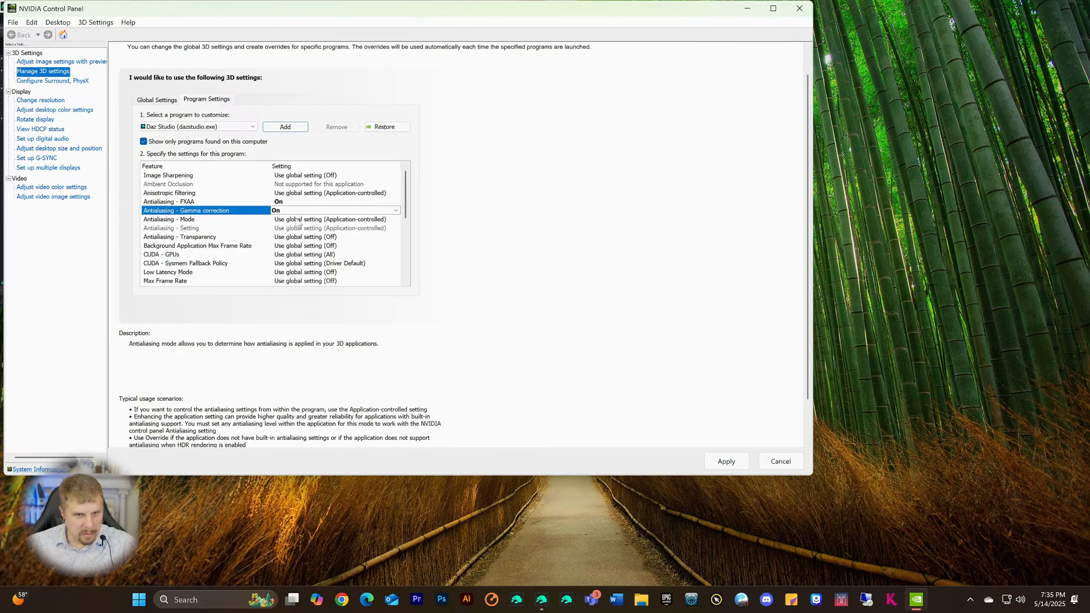
- Set Antialiasing - Mode to Application-controlled
click(296, 219)
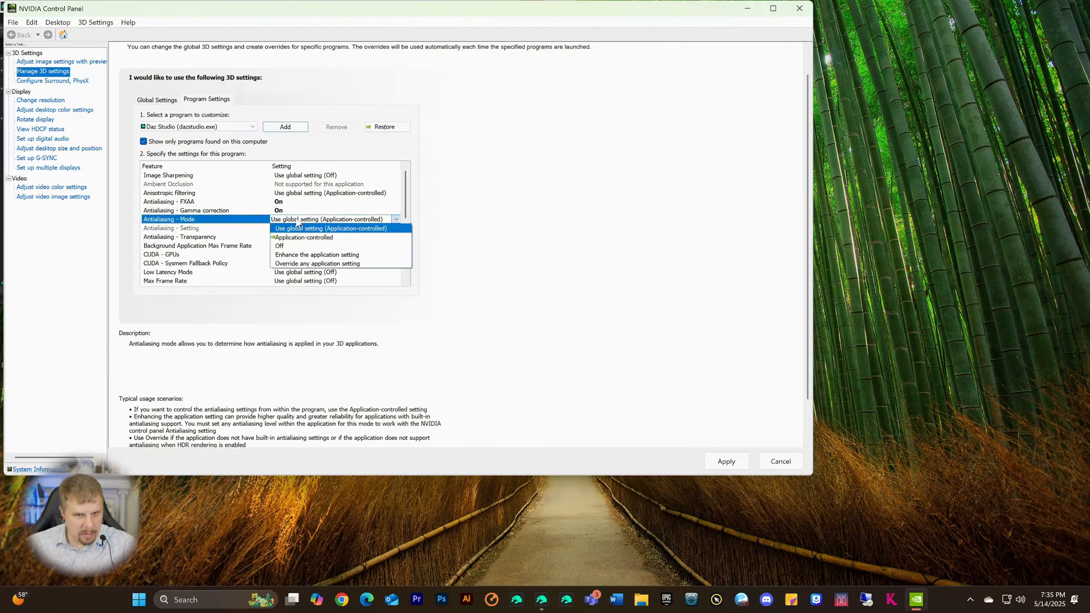
click(292, 237)
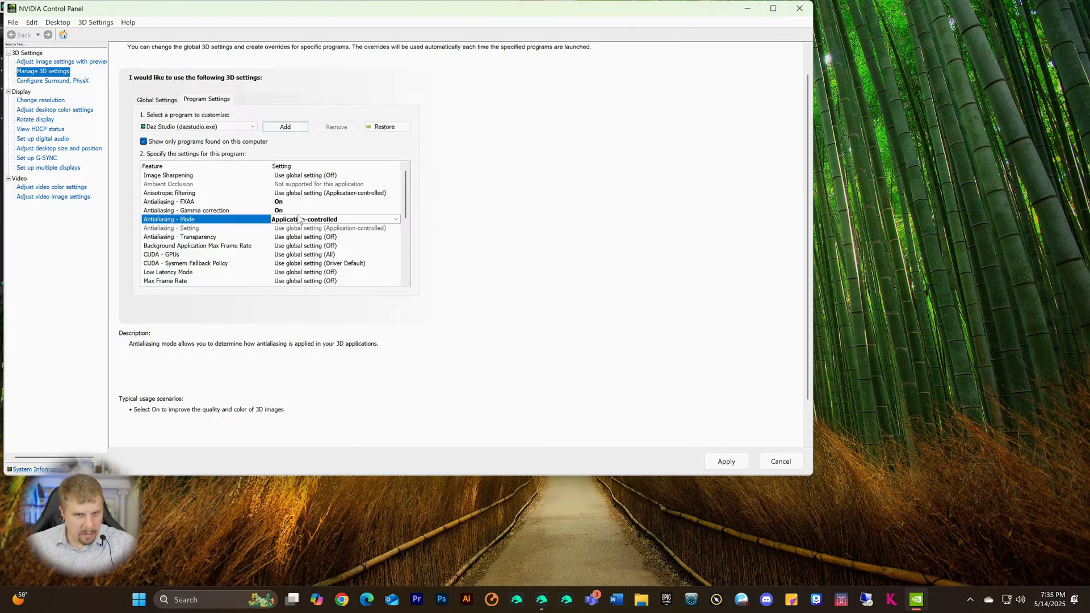
click(296, 220)
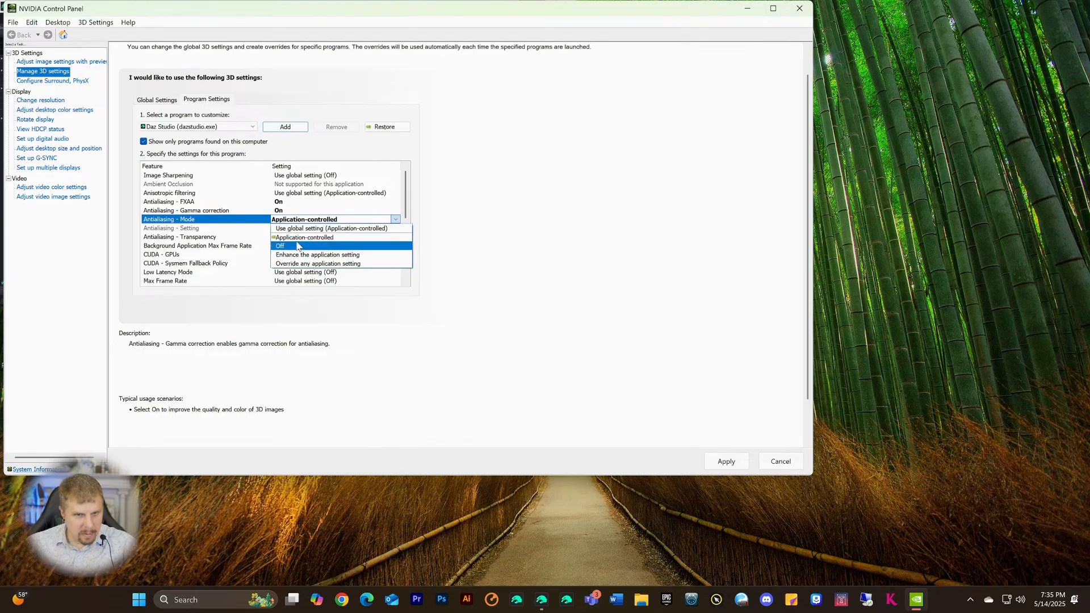
click(304, 237)
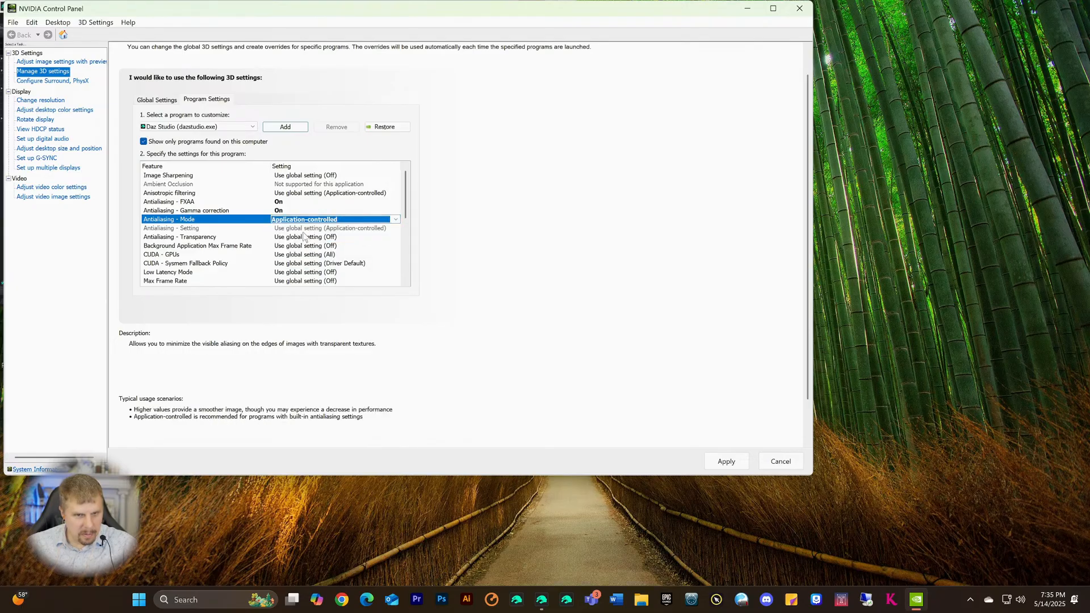
- Leave Antialiasing - Transparency at Off and bring up the CUDA - GPUs selection
click(305, 228)
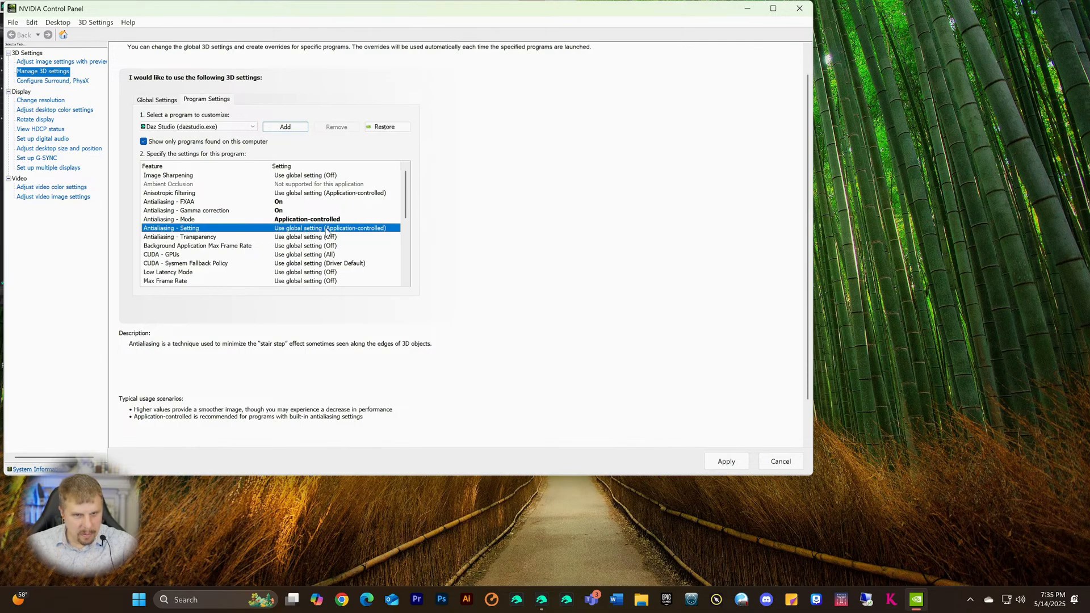
click(301, 237)
click(301, 237)
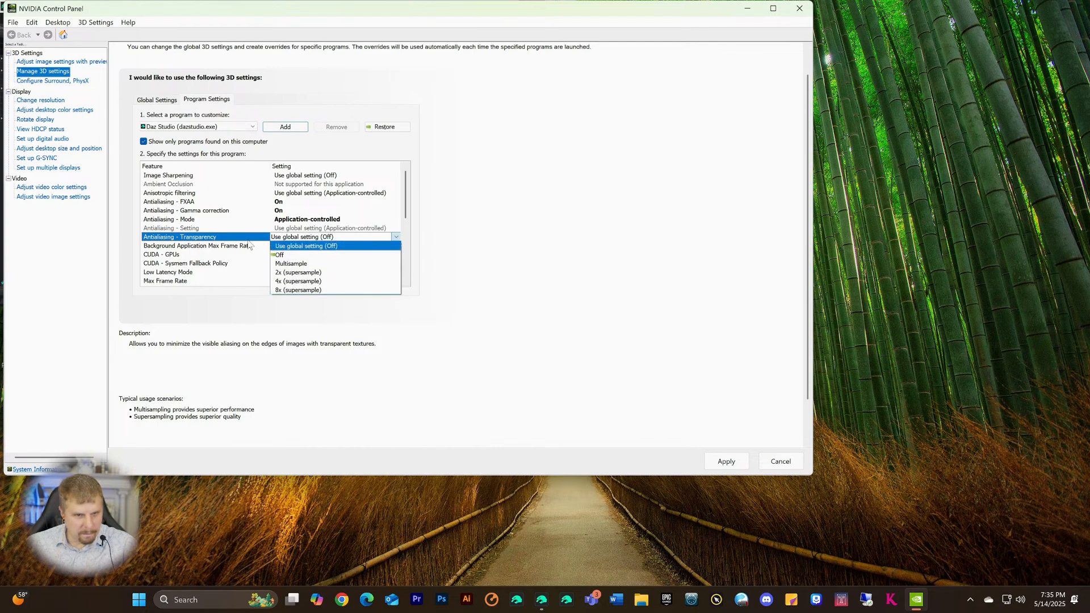
click(208, 237)
click(209, 247)
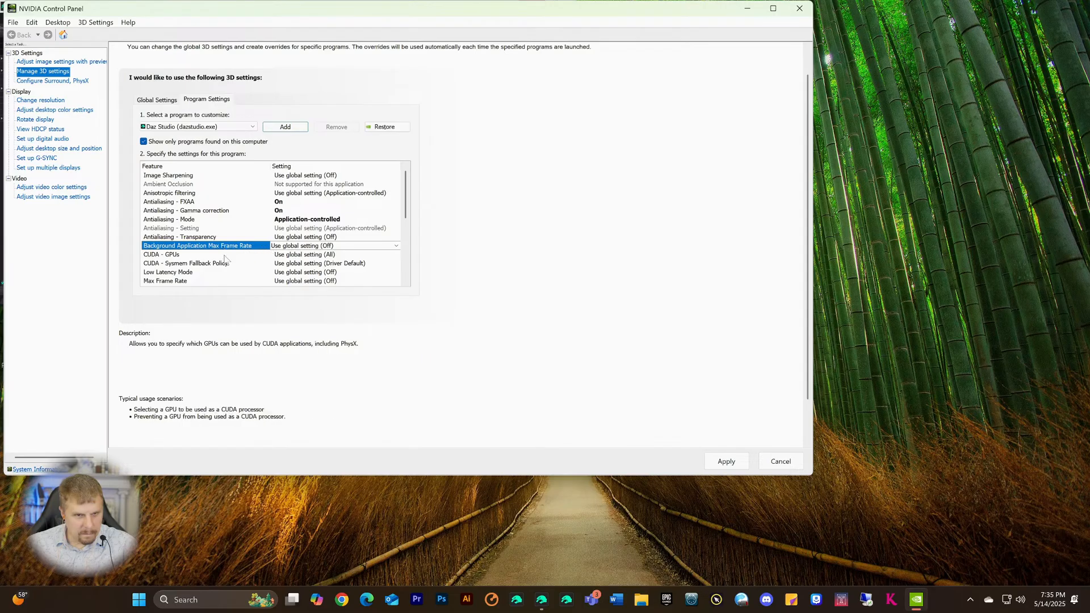
click(203, 255)
click(281, 255)
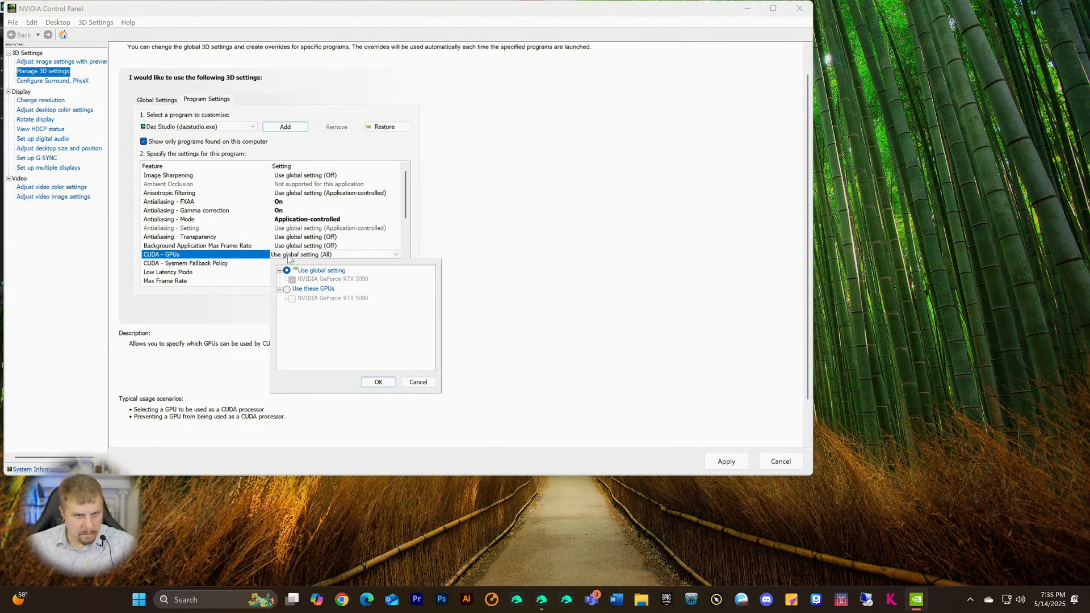
- Restrict CUDA - GPUs to the NVIDIA GeForce RTX 5090 and apply the Daz Studio settings
click(288, 290)
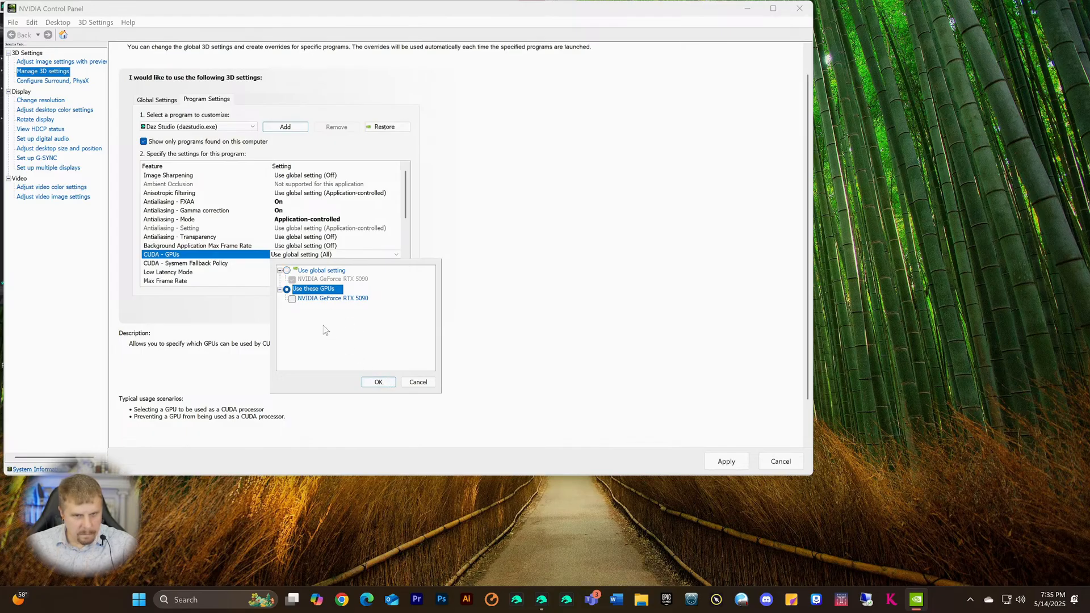
click(292, 299)
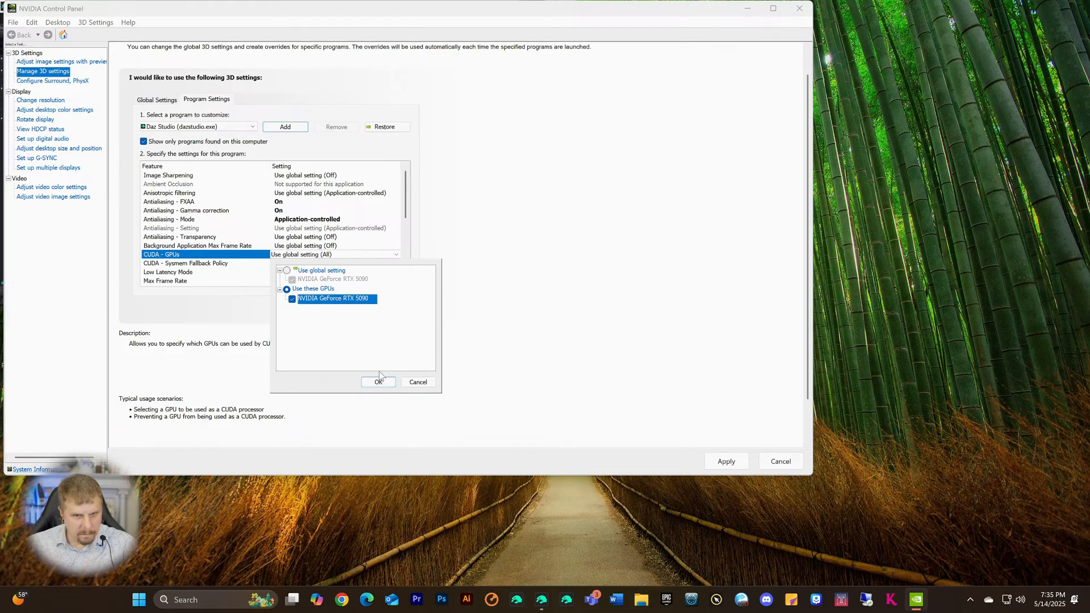
click(378, 381)
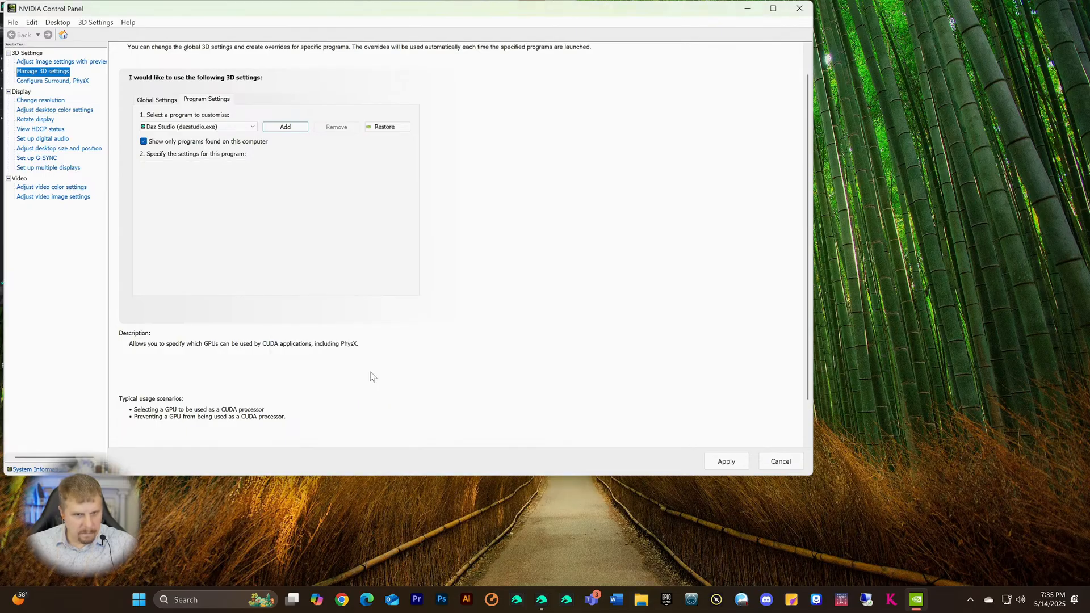
click(725, 463)
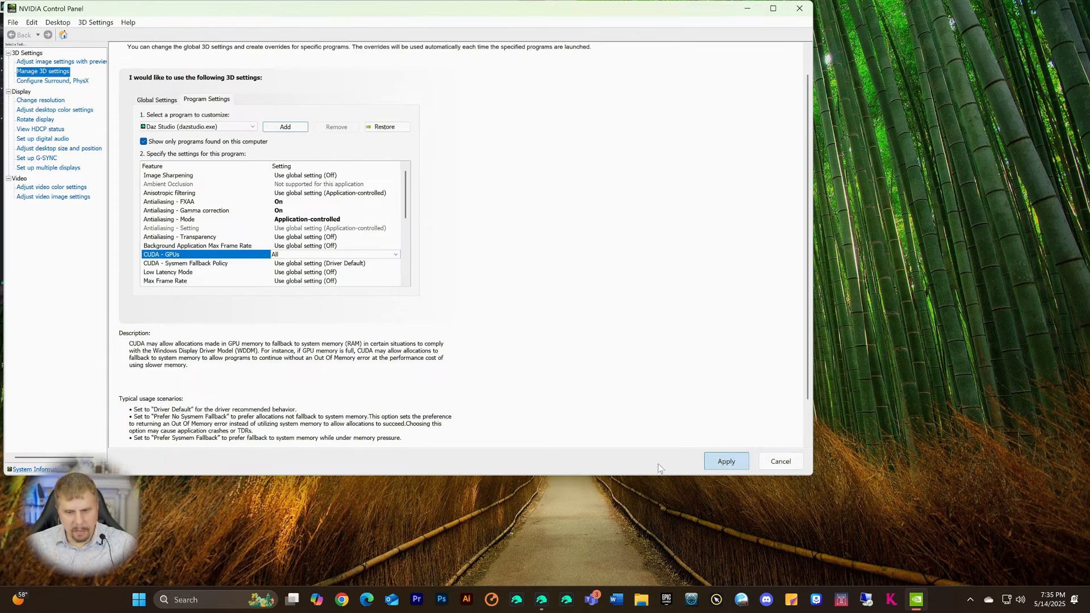
click(540, 603)
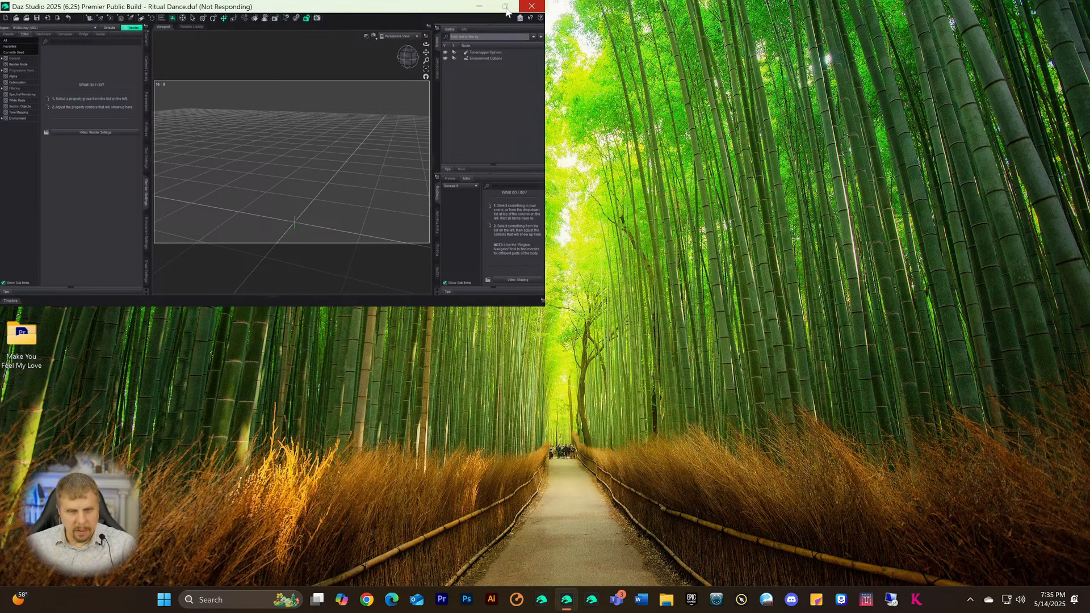
- Force-close the frozen Daz Studio window from the taskbar and relaunch Daz Studio
click(562, 600)
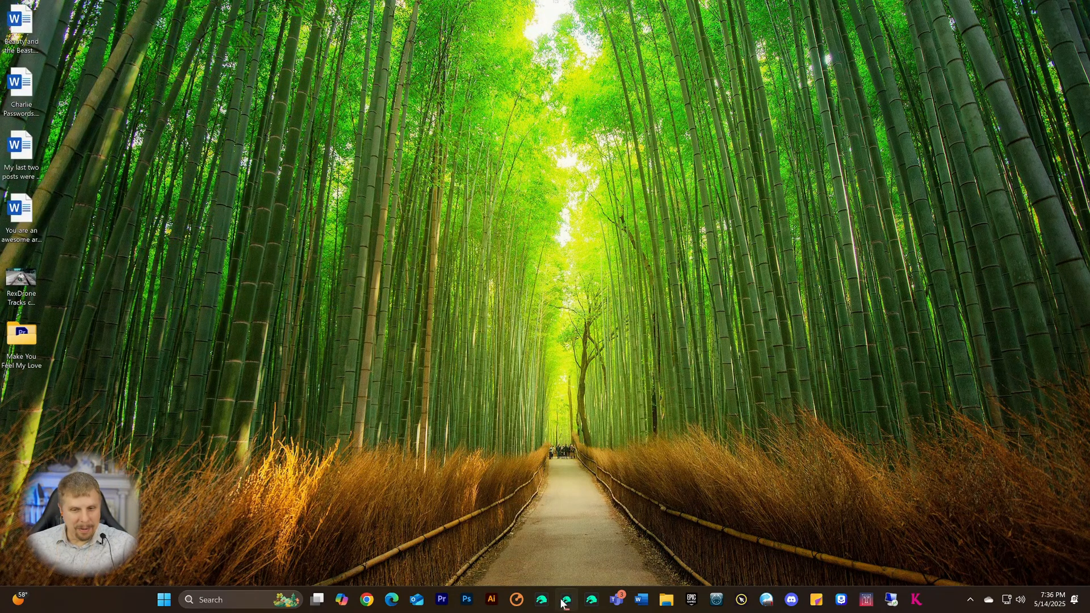
click(563, 601)
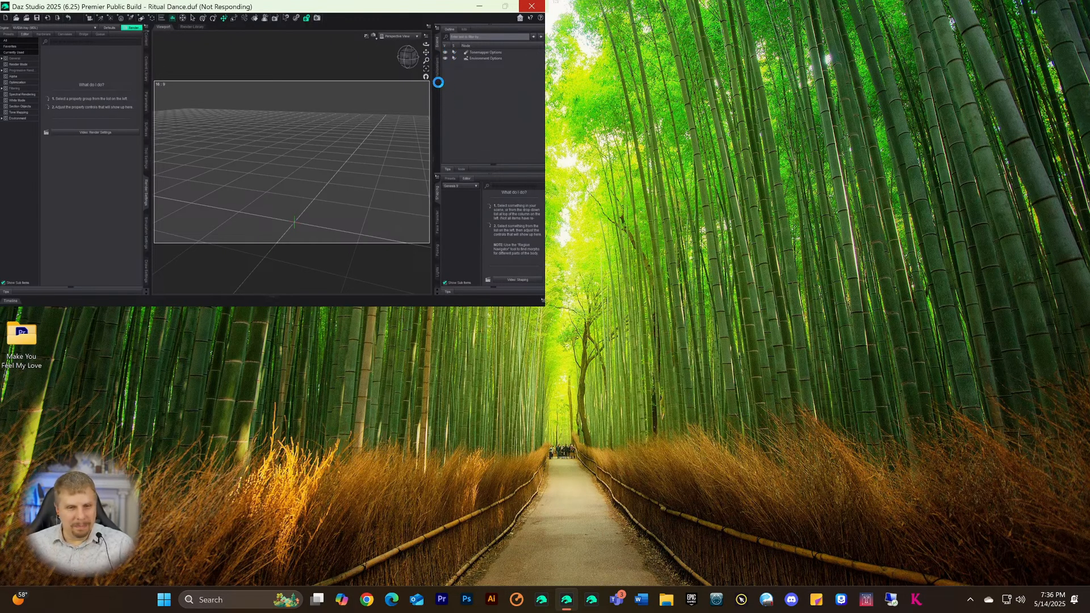
right_click(566, 599)
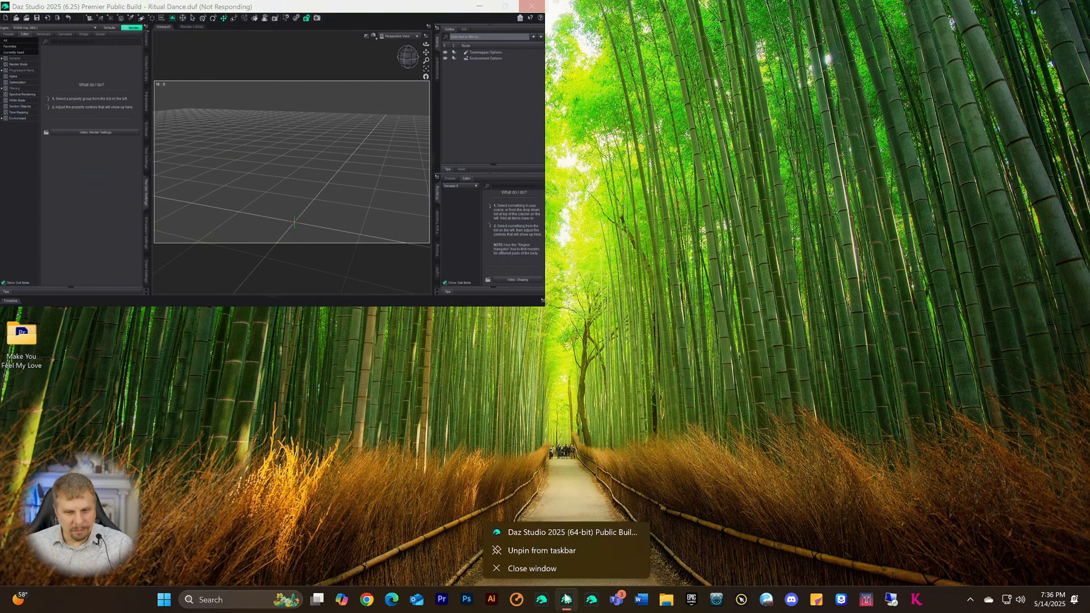
click(533, 568)
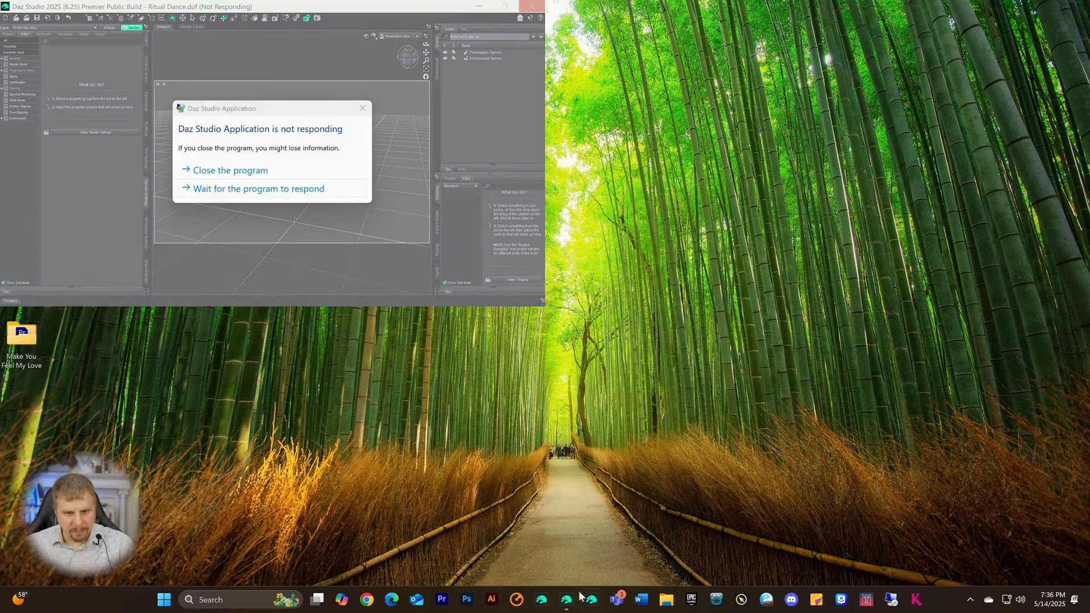
click(224, 171)
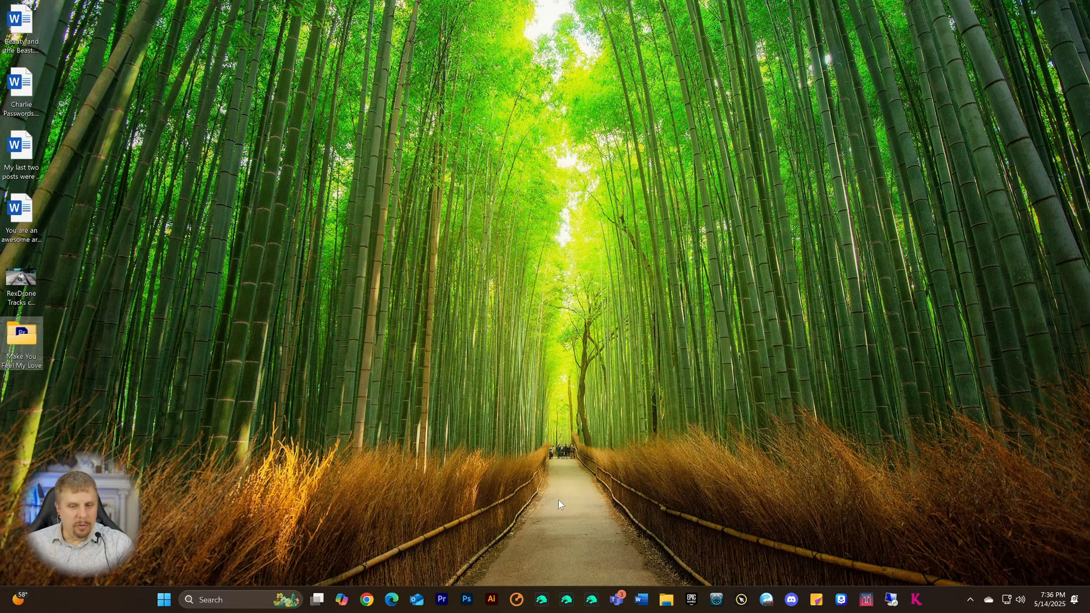
click(567, 600)
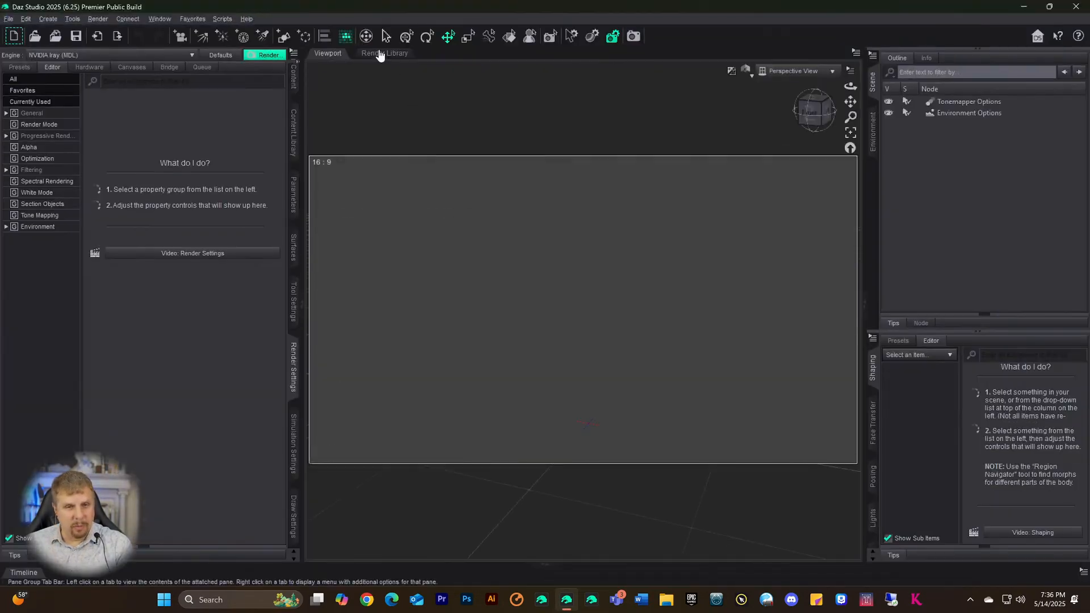
- Load the Genesis 9 base figure from favourites and apply the Nigo shape from Shapes9
click(200, 22)
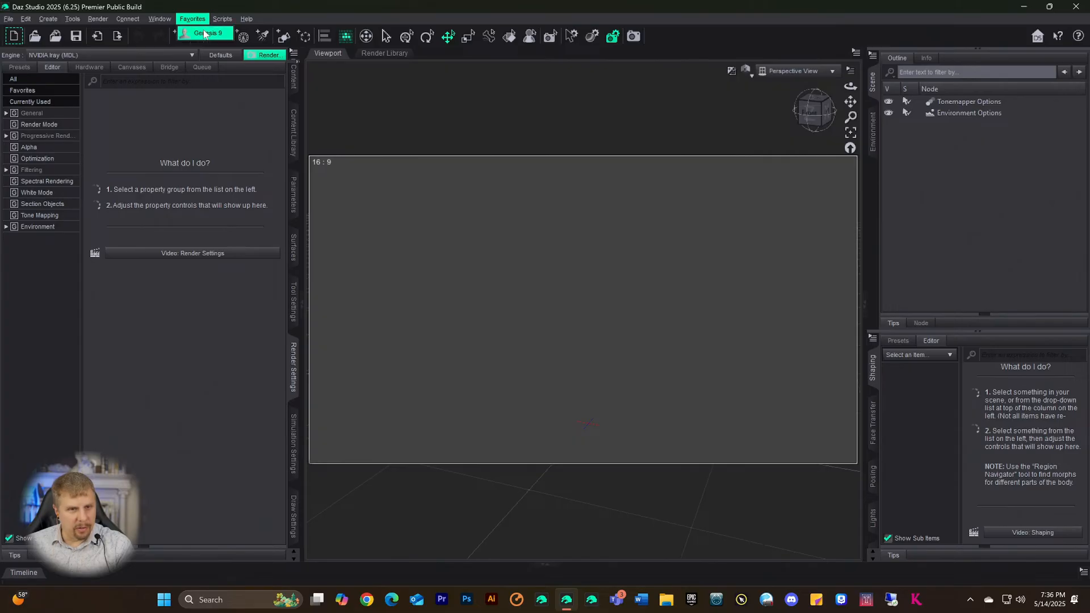
click(204, 33)
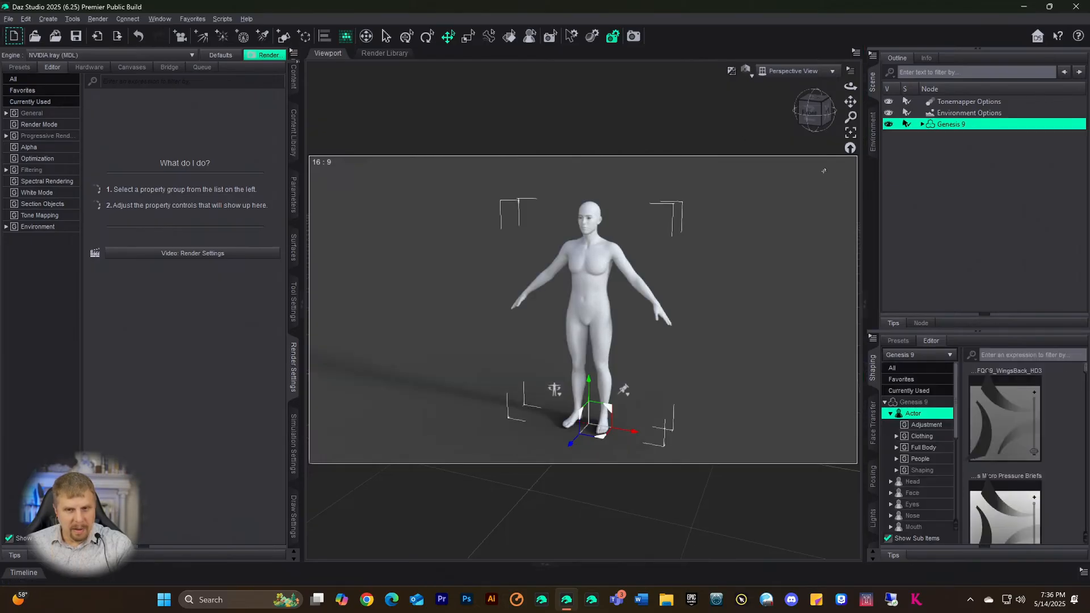
click(294, 139)
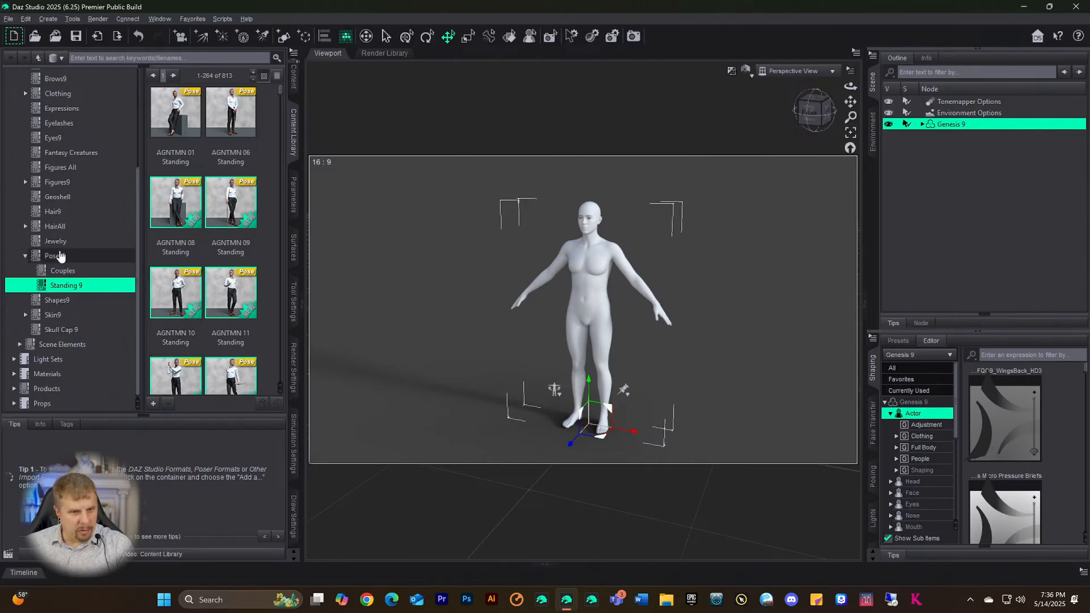
click(60, 300)
scroll(227, 209, down, 5)
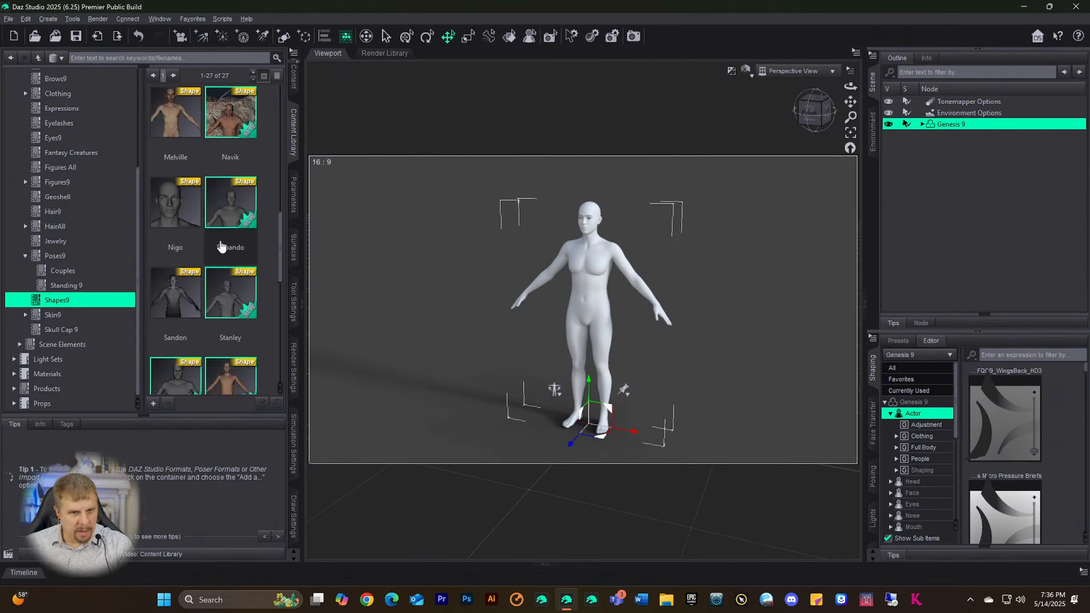
click(162, 213)
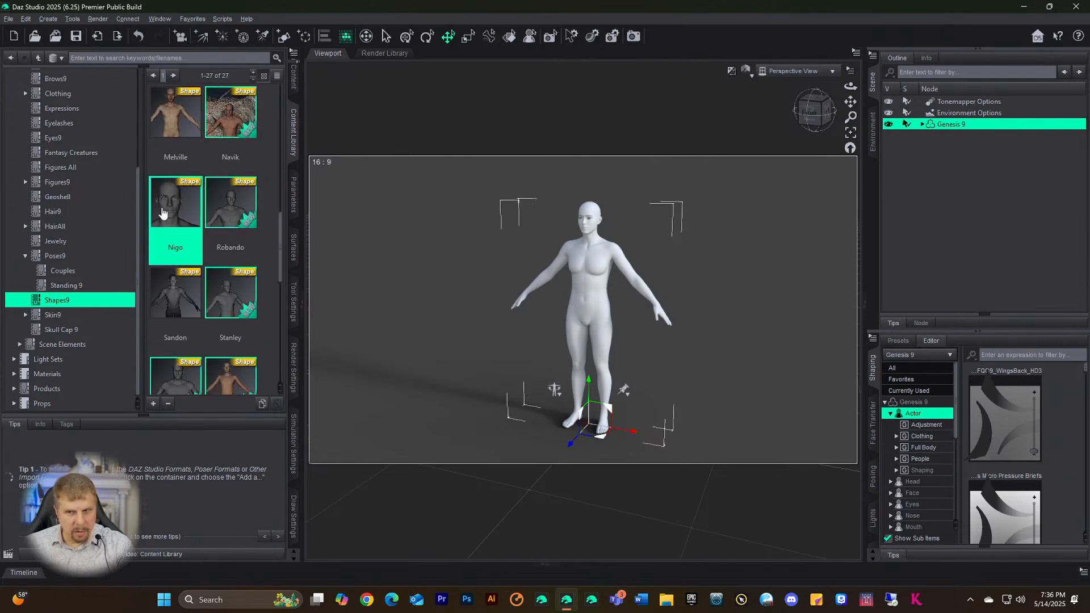
double_click(163, 214)
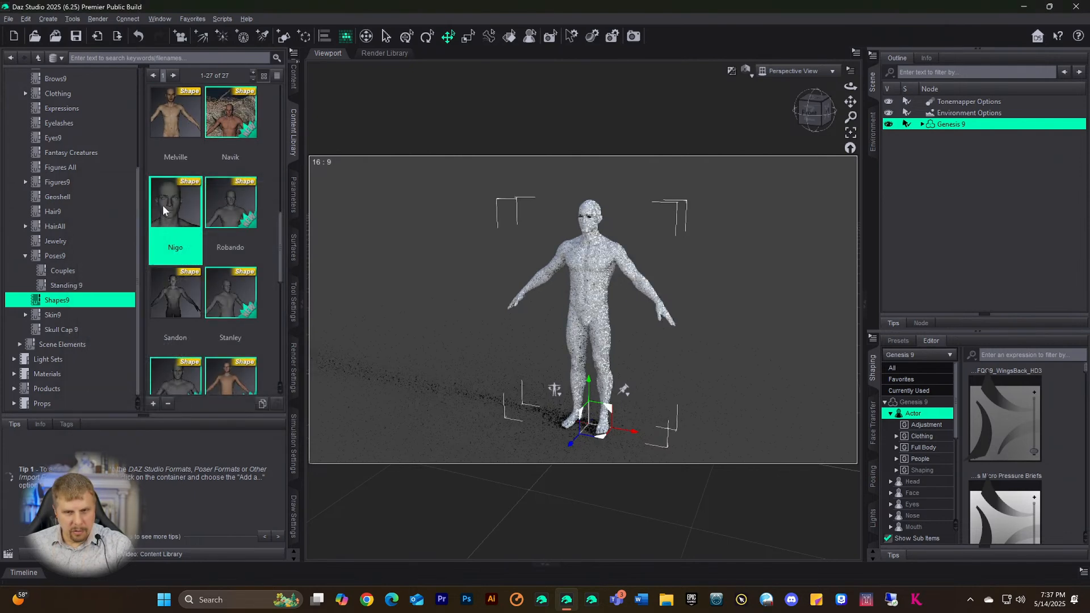
scroll(207, 177, up, 5)
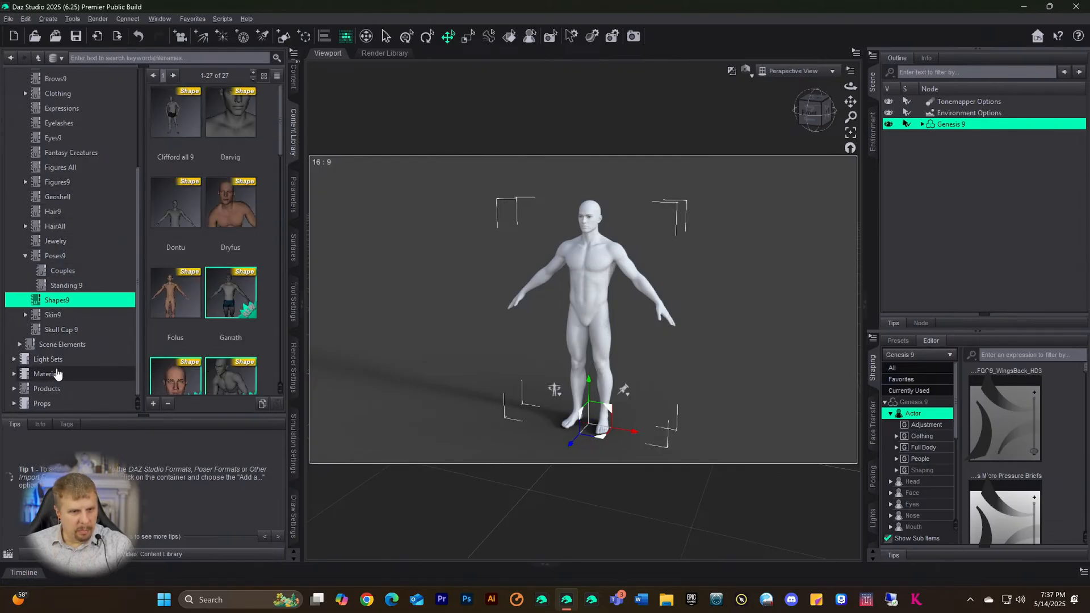
scroll(56, 374, up, 3)
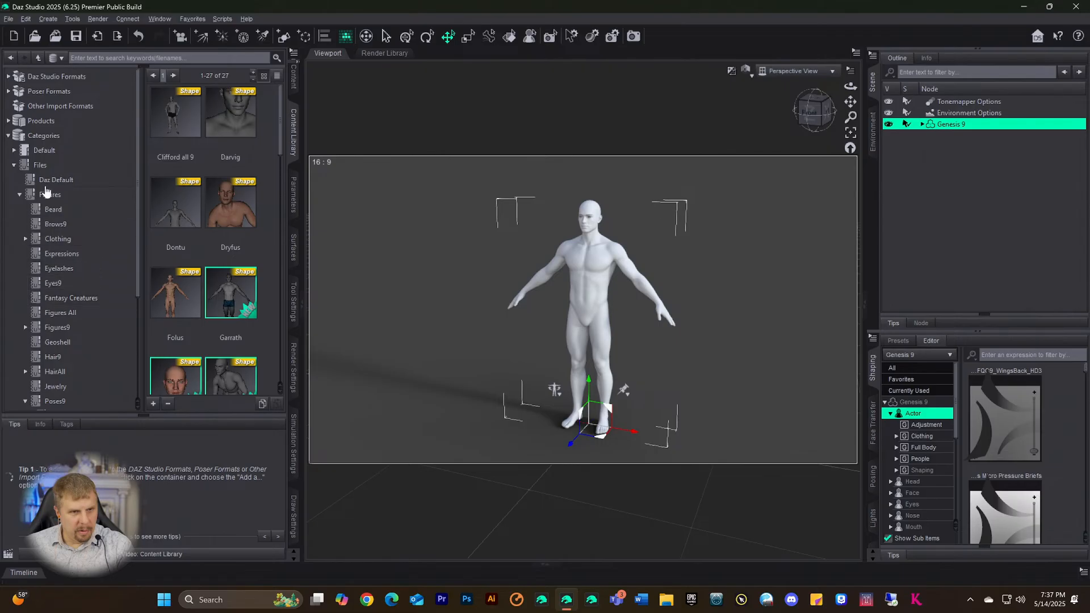
click(294, 77)
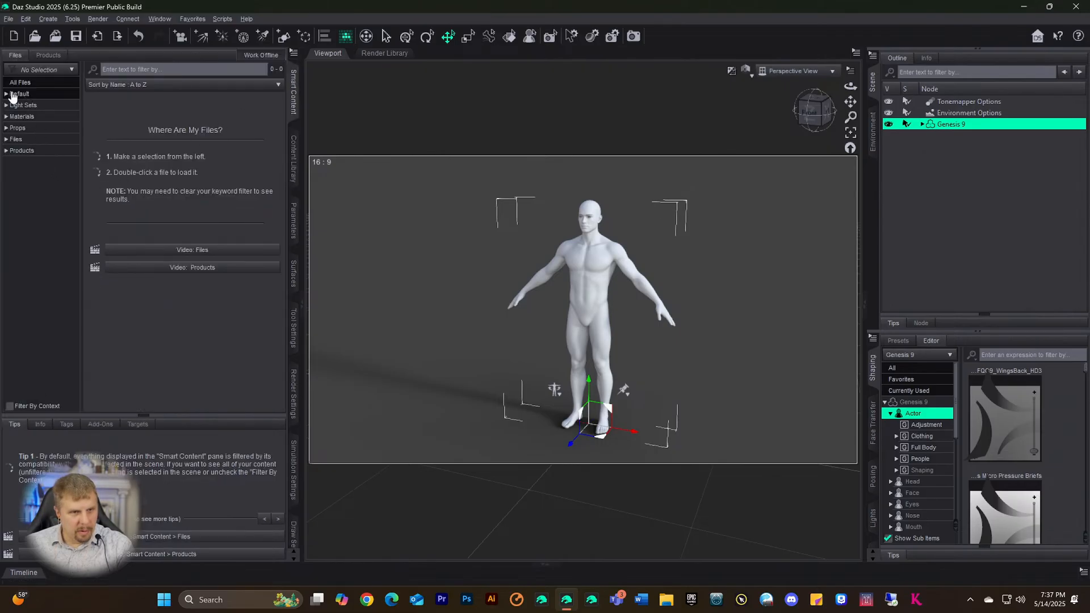
- Browse the Default > Wardrobe clothing items and inspect the 30MWrPants details
click(7, 94)
scroll(30, 256, down, 5)
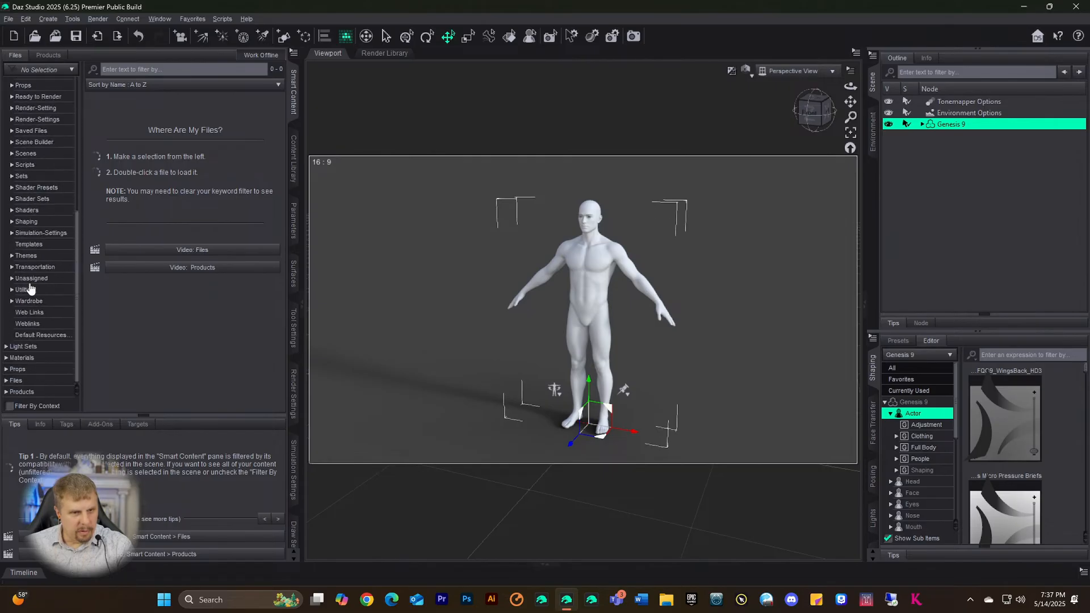
click(26, 302)
scroll(170, 261, down, 2)
scroll(174, 266, down, 10)
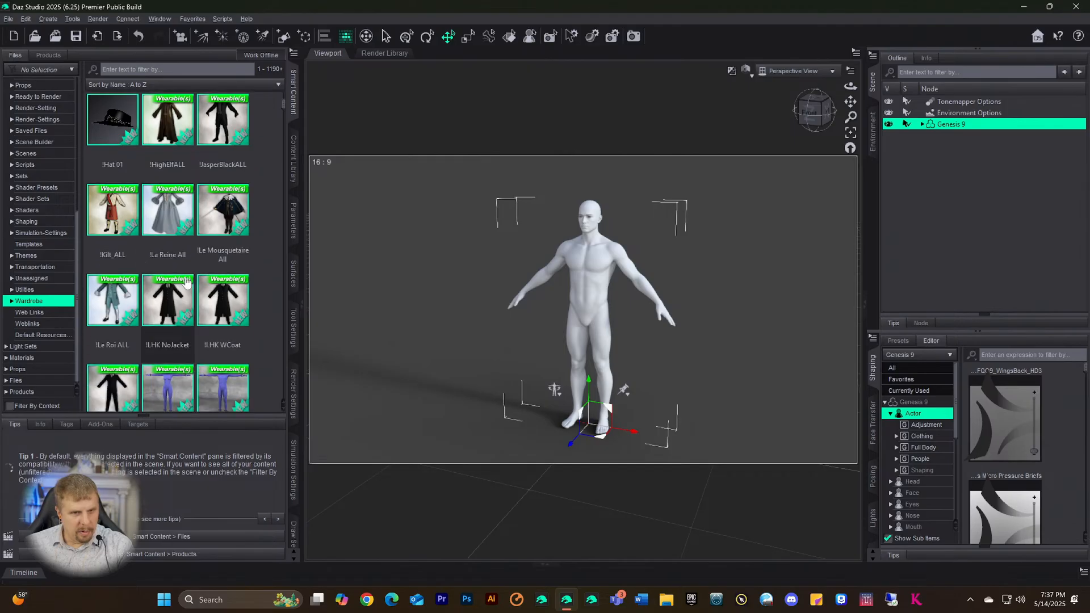
scroll(188, 278, down, 1)
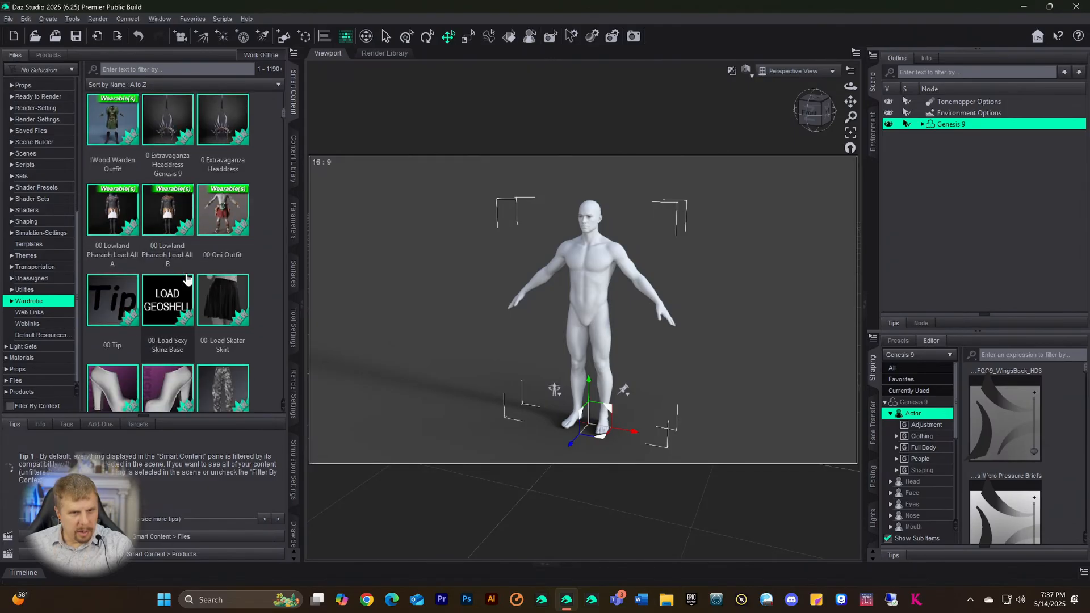
scroll(183, 267, down, 3)
scroll(182, 263, down, 1)
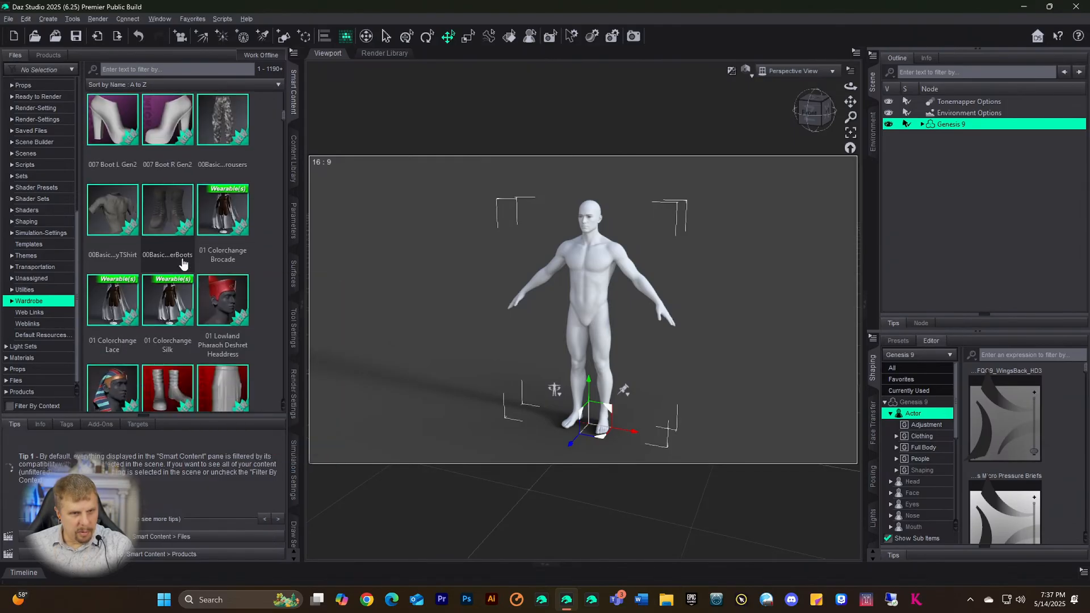
scroll(183, 260, down, 5)
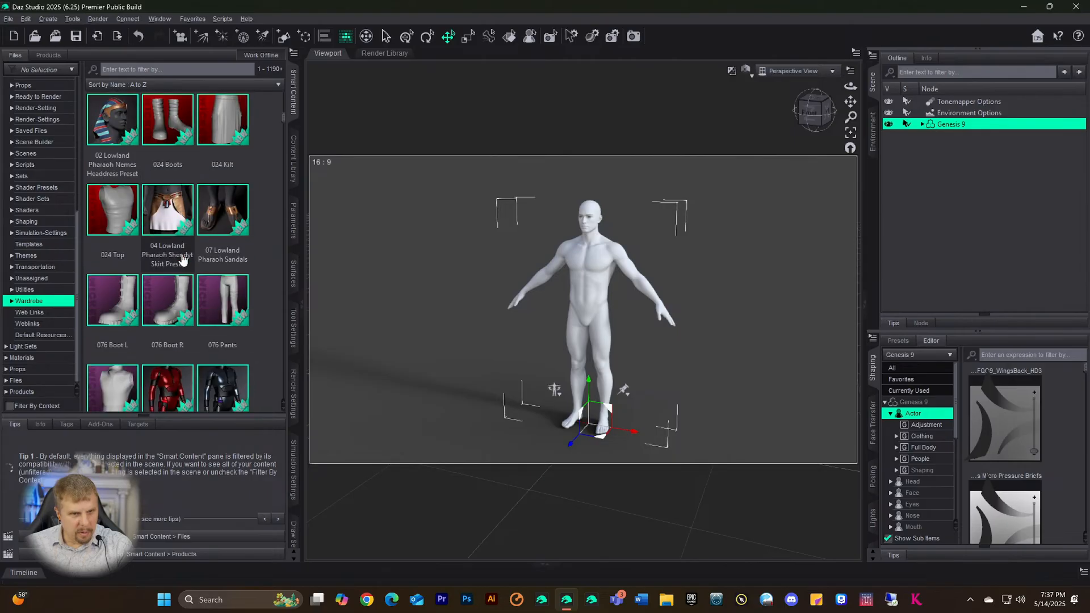
scroll(182, 260, up, 4)
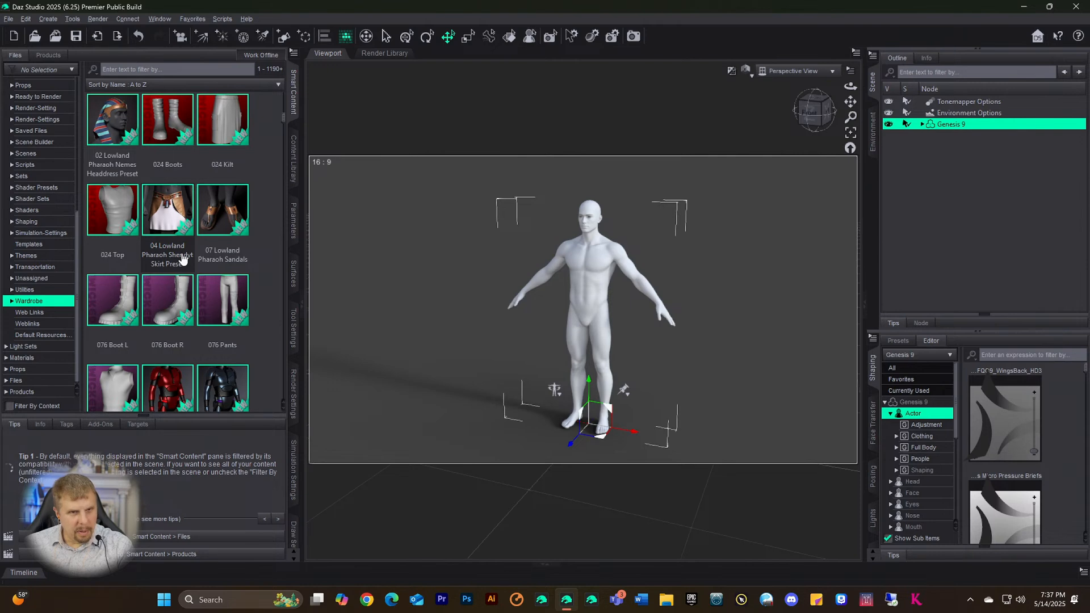
scroll(183, 259, down, 4)
scroll(182, 238, down, 6)
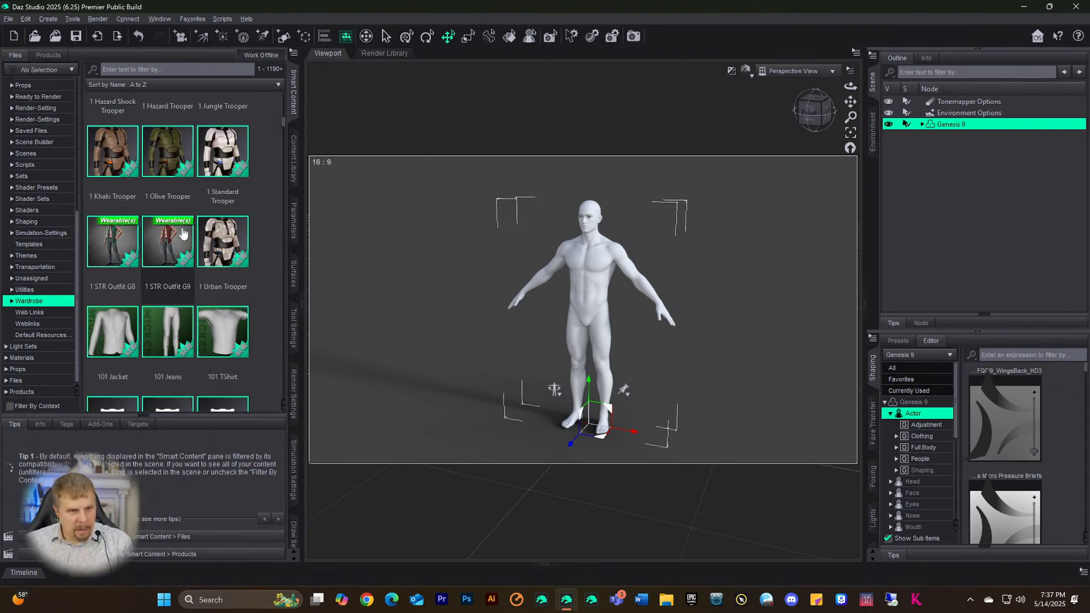
scroll(183, 233, down, 4)
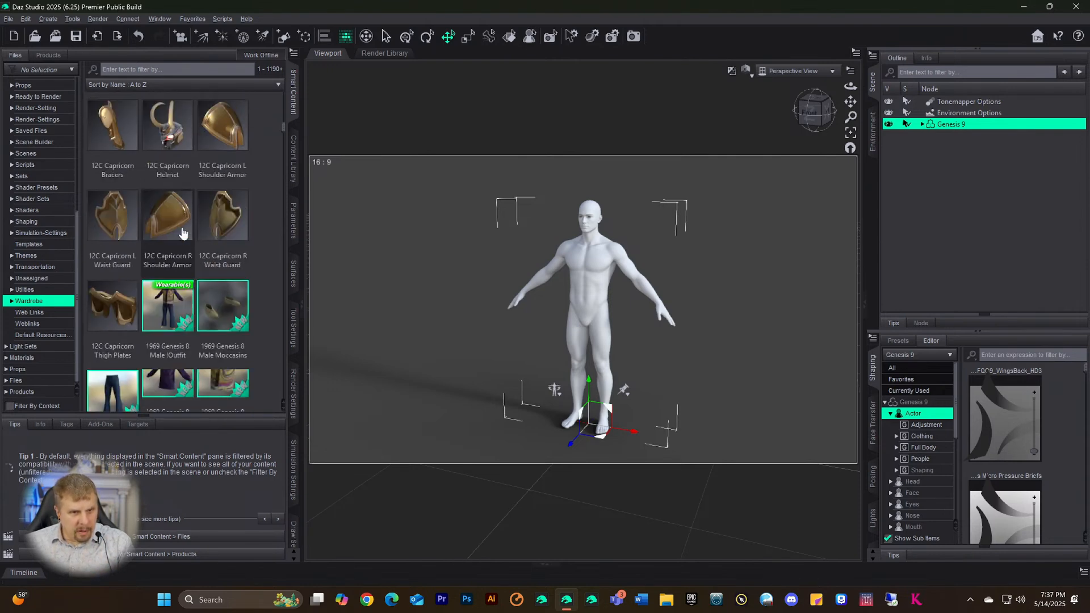
scroll(170, 233, down, 4)
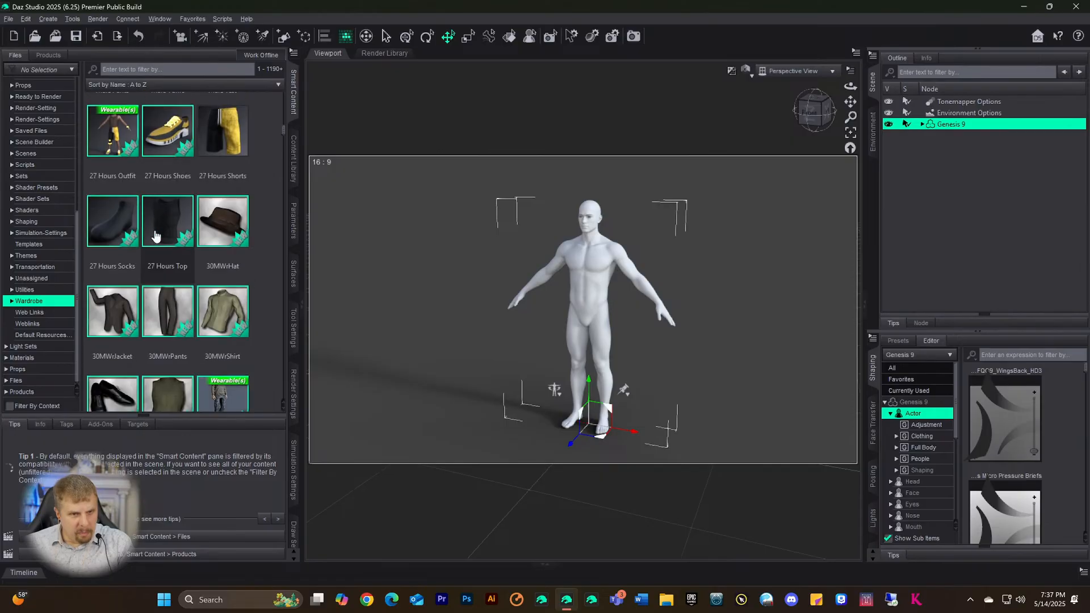
click(175, 204)
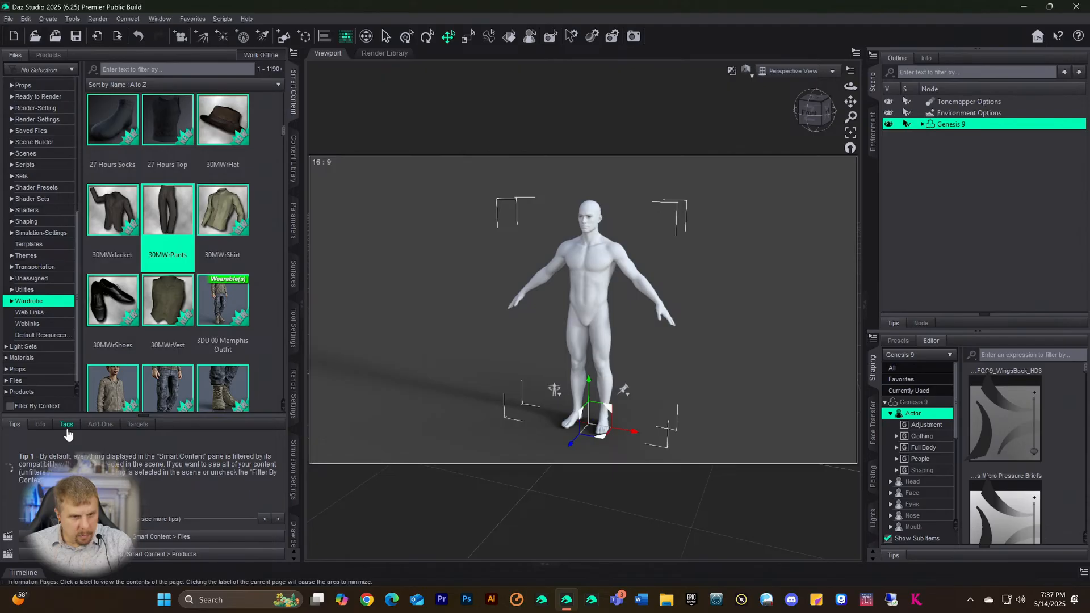
click(41, 426)
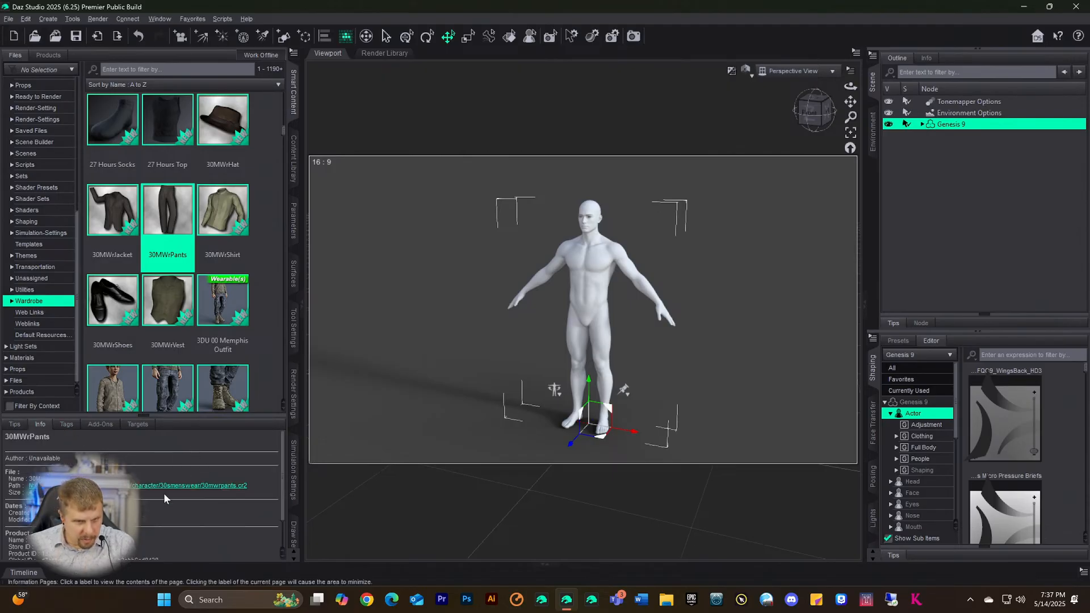
- Put the yellow 3in1S Shorts for G9 on the Genesis 9 figure
scroll(211, 264, down, 5)
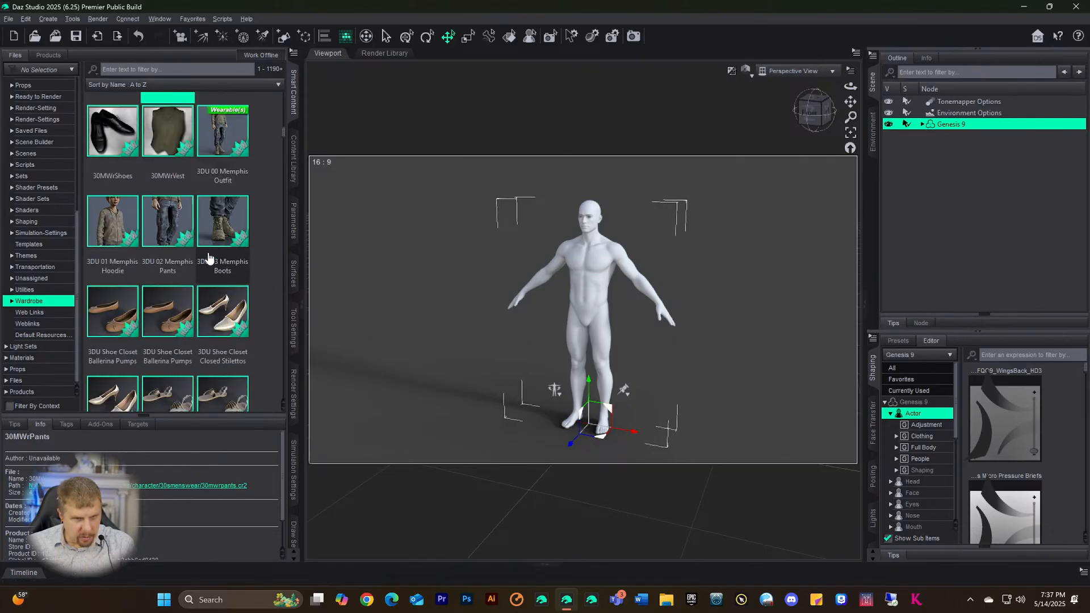
scroll(208, 273, down, 10)
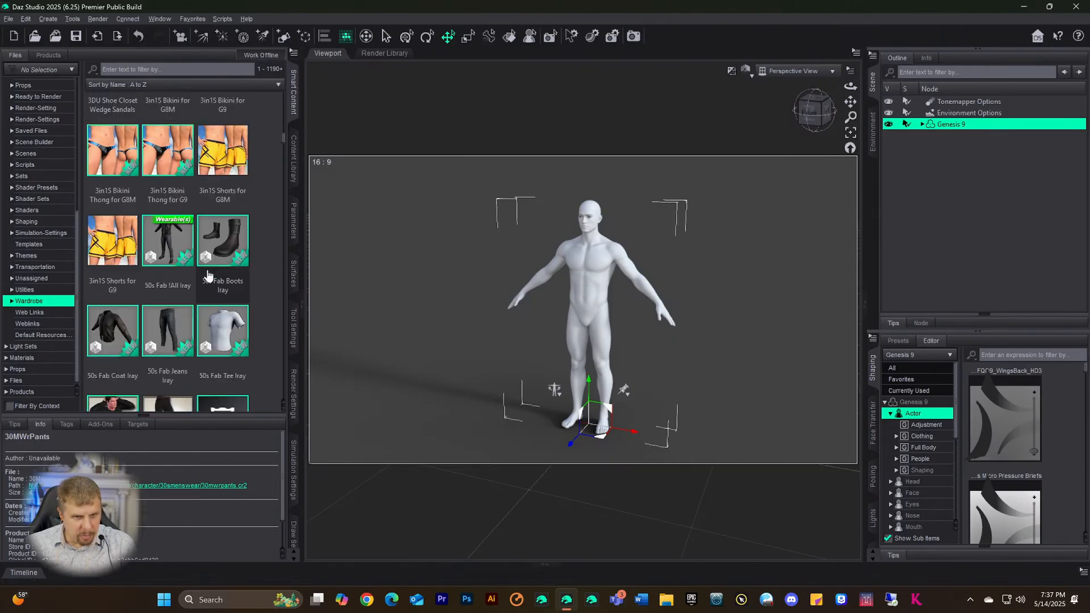
scroll(208, 276, up, 5)
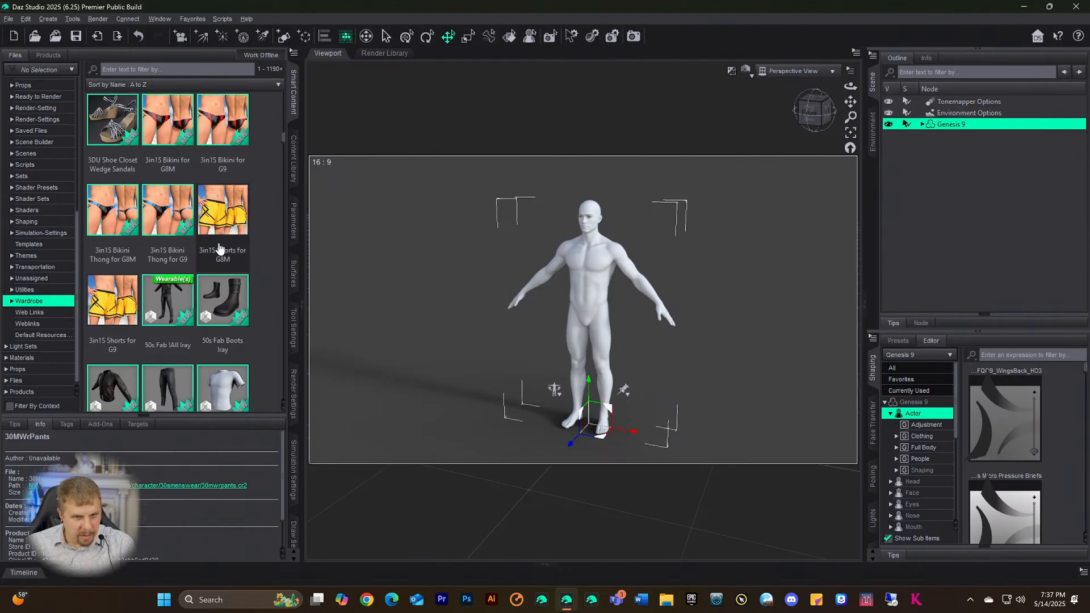
click(119, 322)
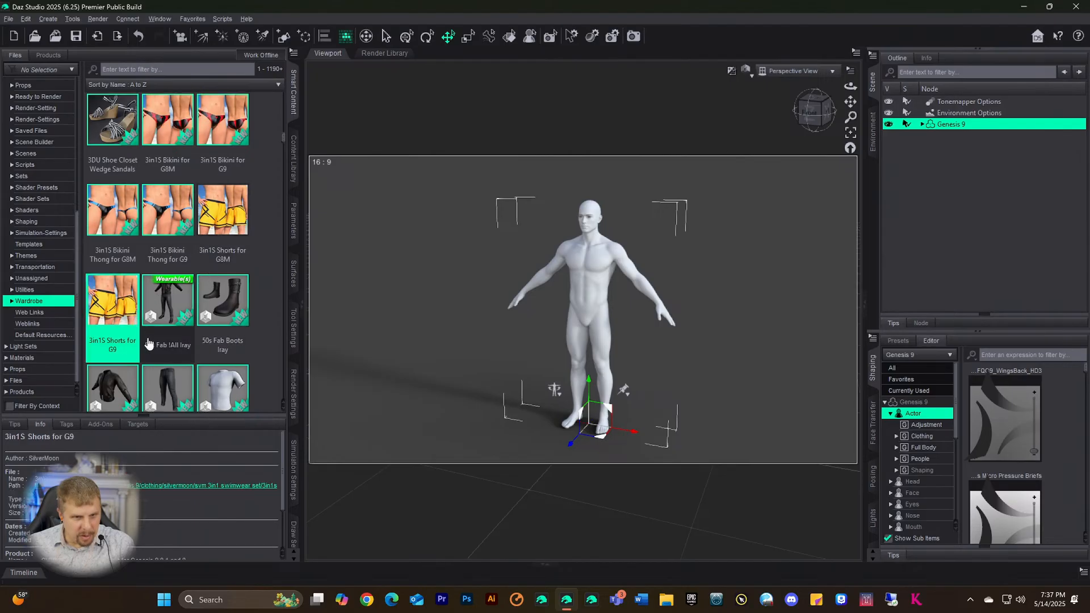
double_click(120, 317)
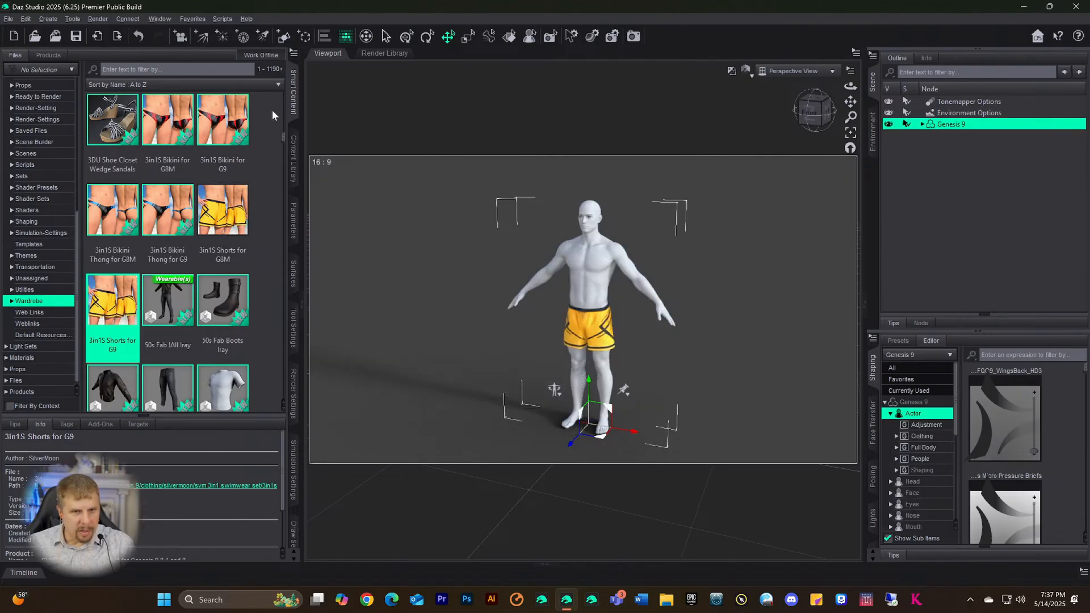
scroll(54, 146, up, 1)
scroll(51, 153, up, 10)
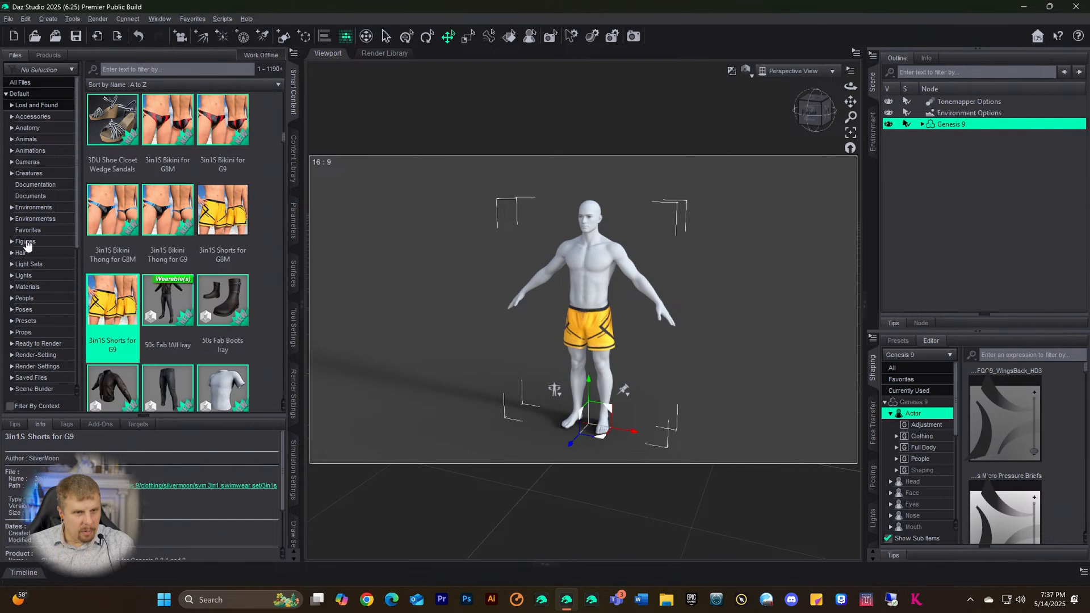
- Browse the Figures category and try loading CB Milo, then cancel it
click(11, 242)
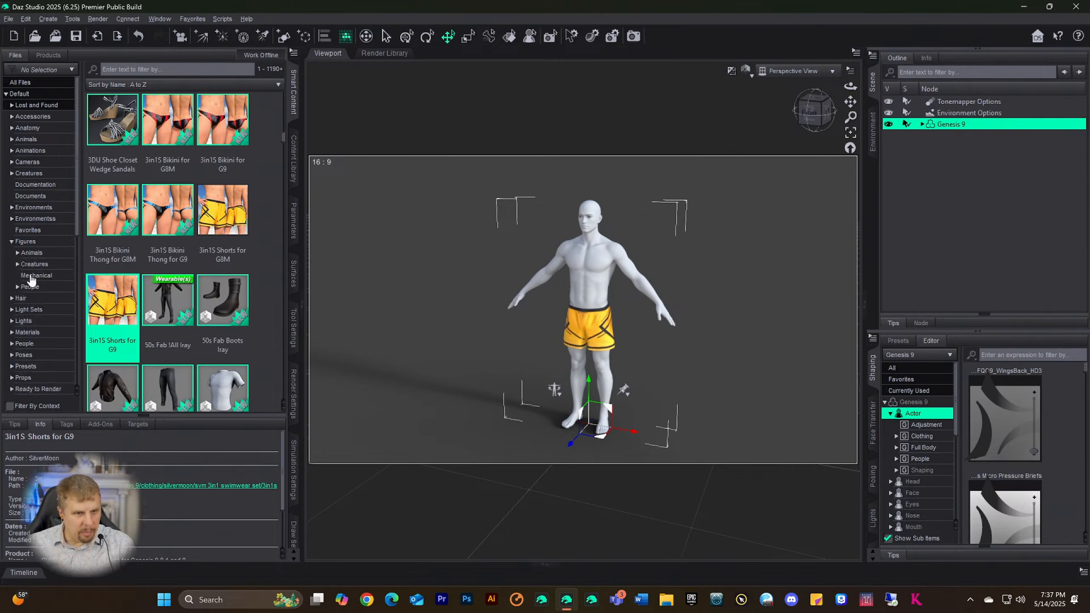
click(25, 242)
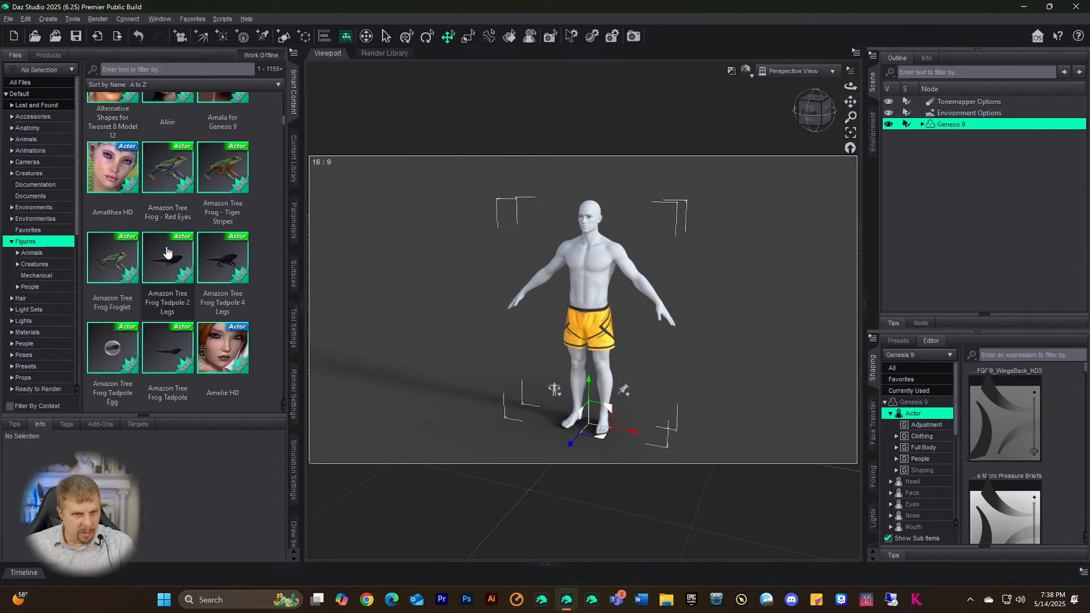
scroll(173, 261, down, 5)
scroll(173, 261, down, 4)
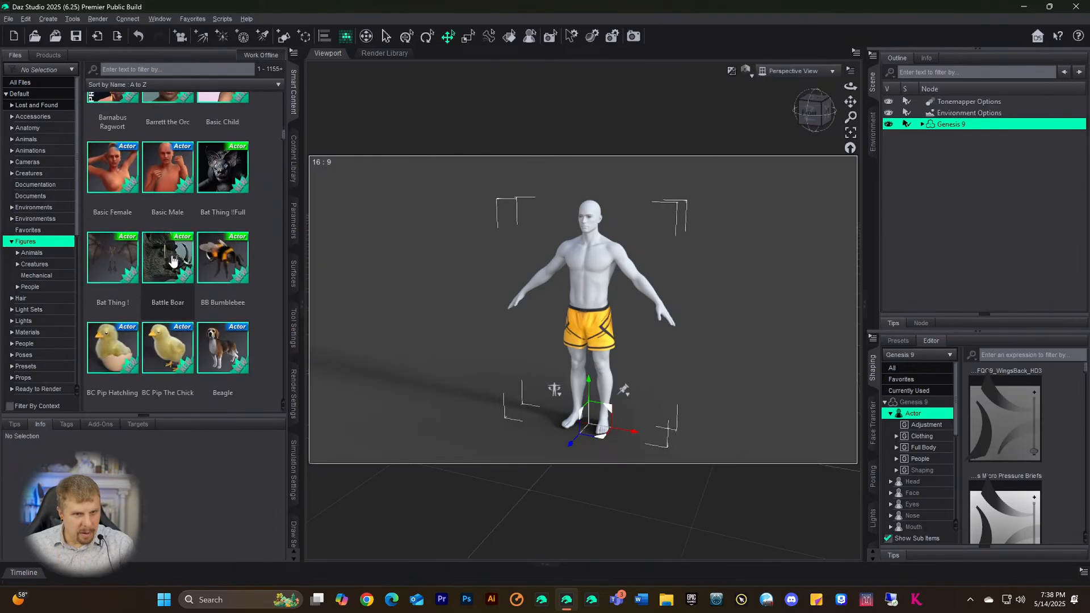
scroll(173, 260, down, 6)
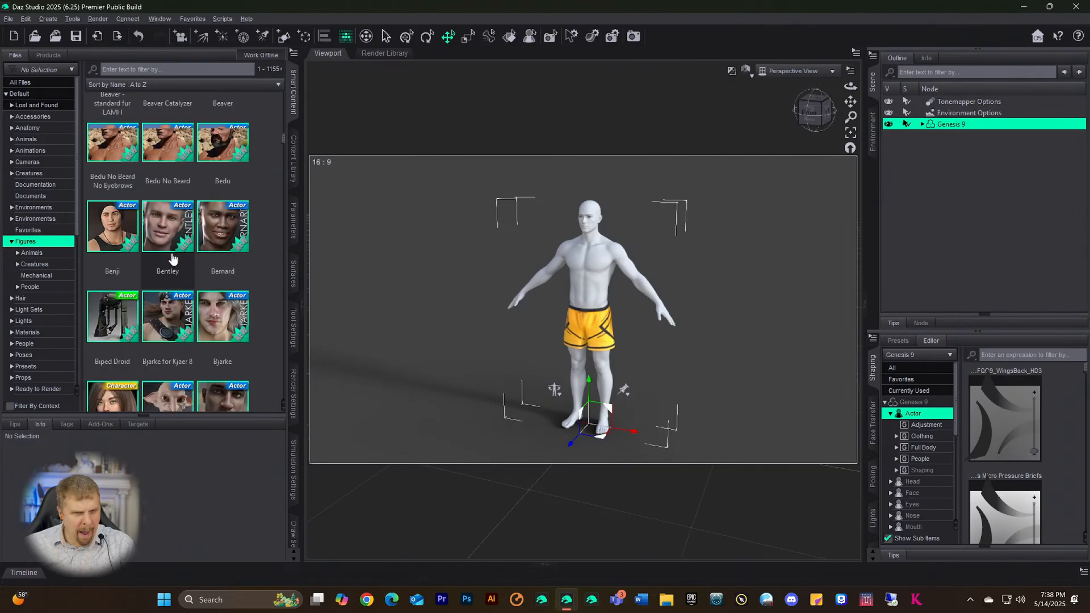
scroll(173, 257, down, 6)
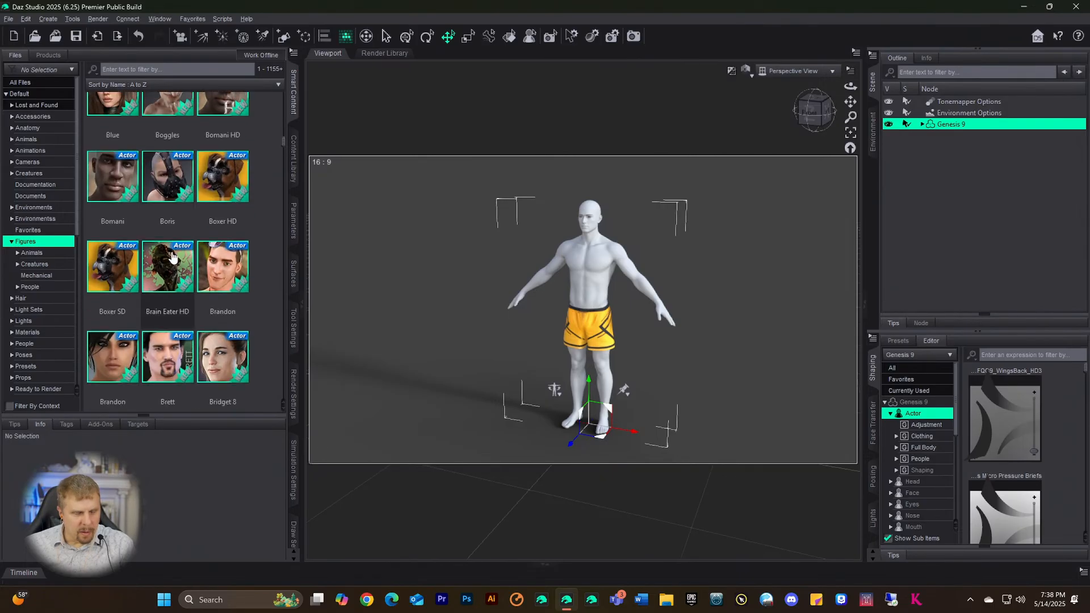
scroll(173, 253, down, 6)
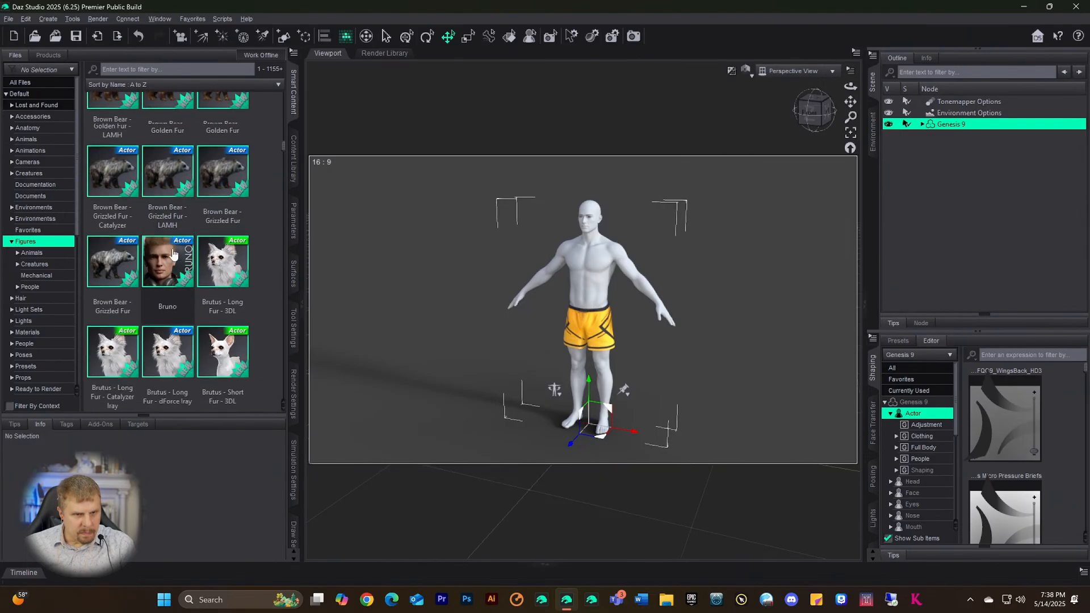
scroll(174, 253, down, 8)
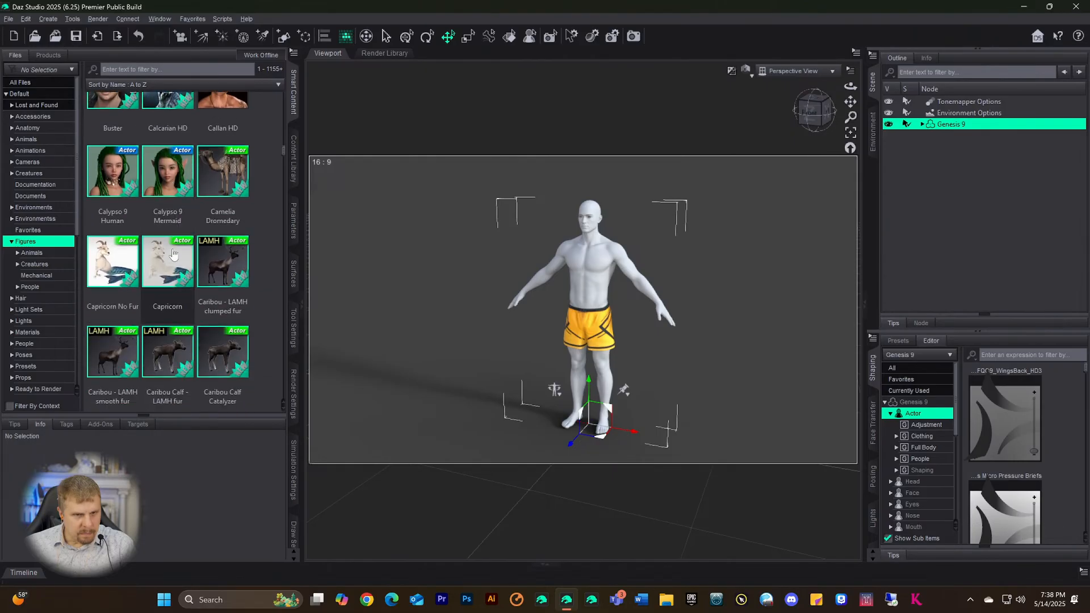
scroll(173, 254, down, 3)
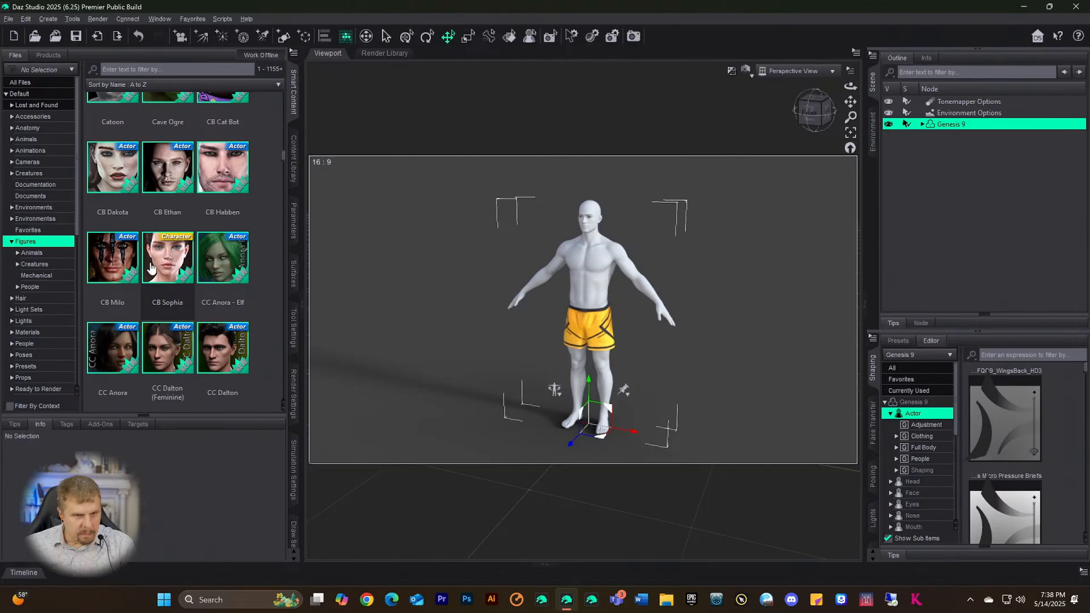
click(111, 273)
double_click(111, 272)
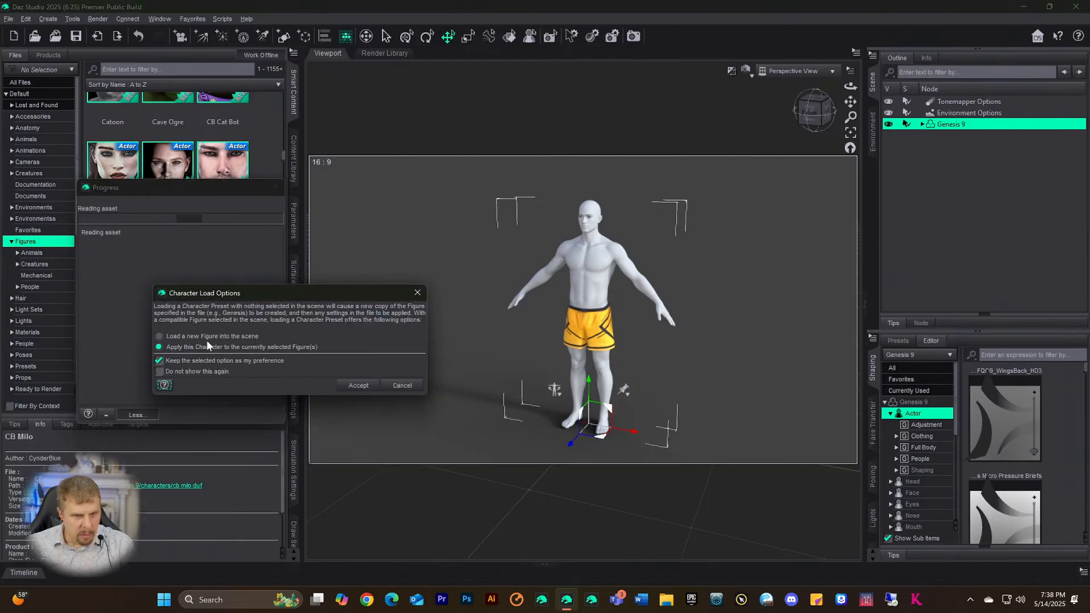
click(399, 387)
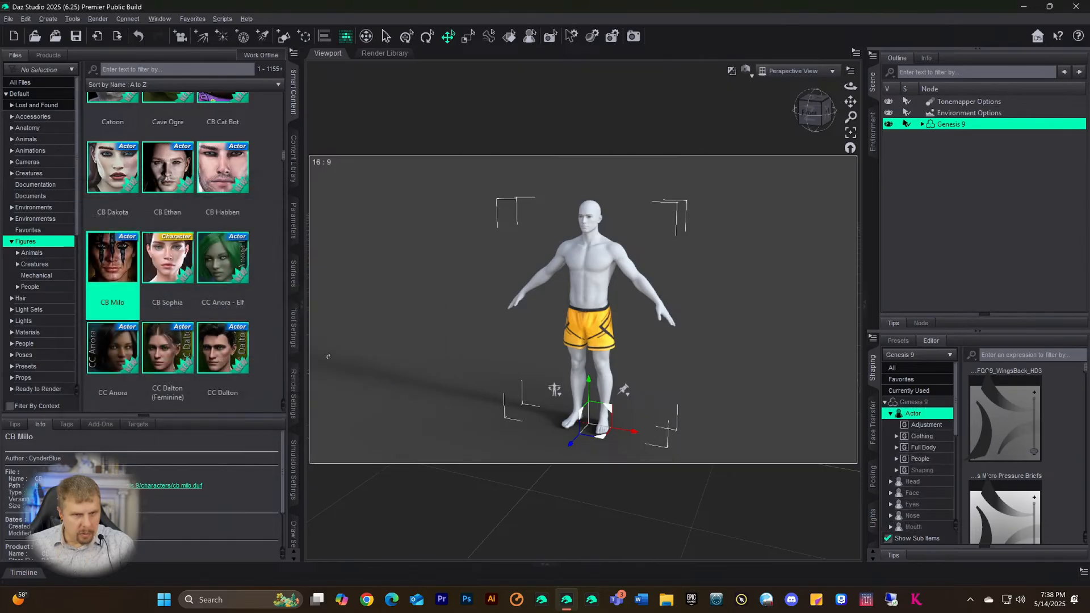
- Apply the Mateo 9 All MAT material preset from Products > Mateo 9 > Materials
click(57, 56)
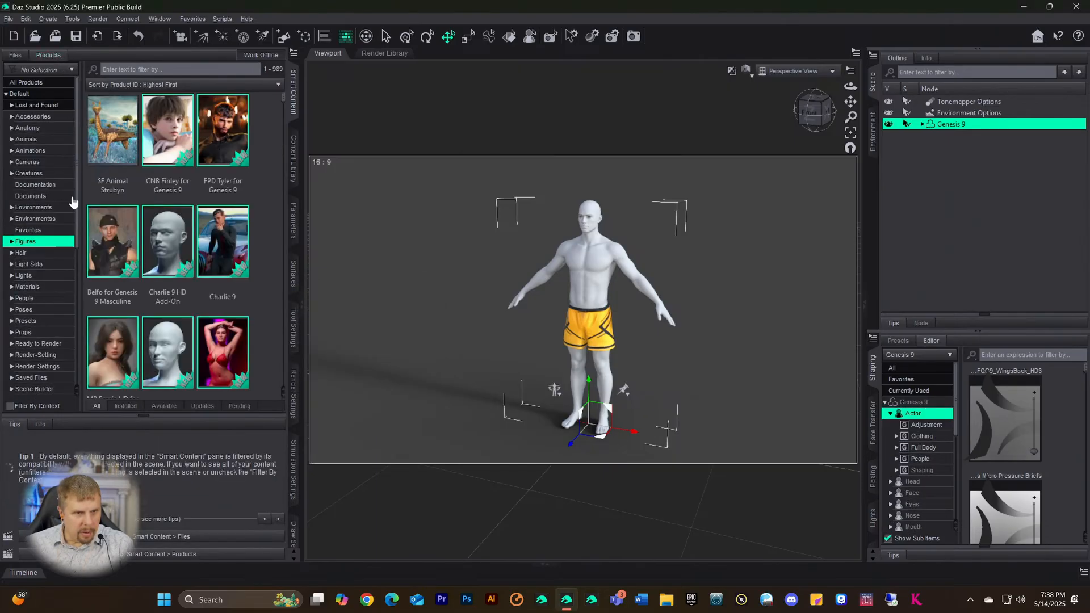
scroll(149, 257, down, 5)
scroll(148, 251, down, 5)
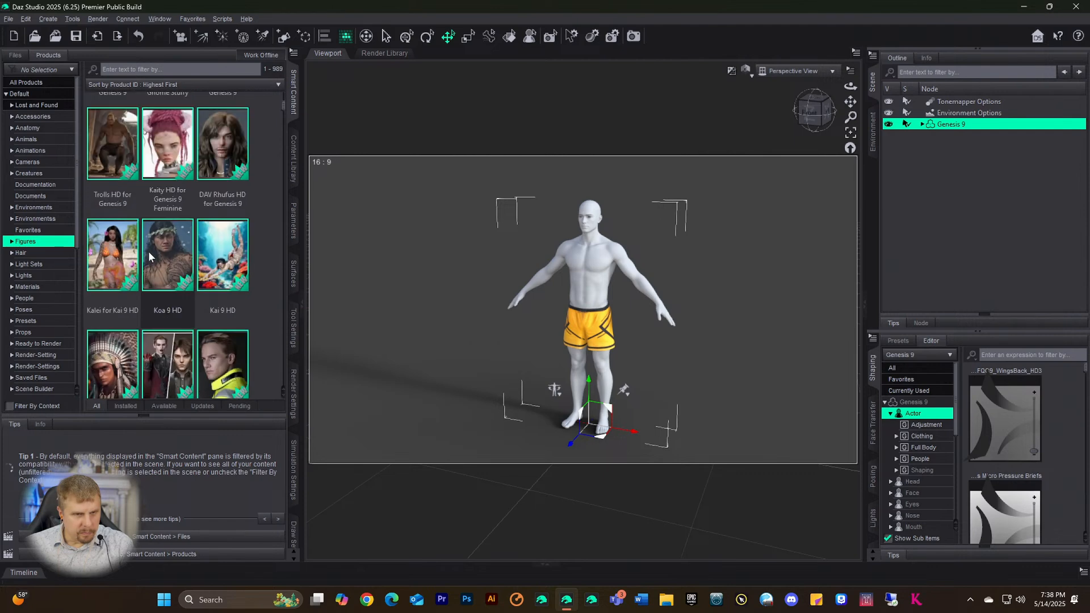
scroll(150, 253, down, 1)
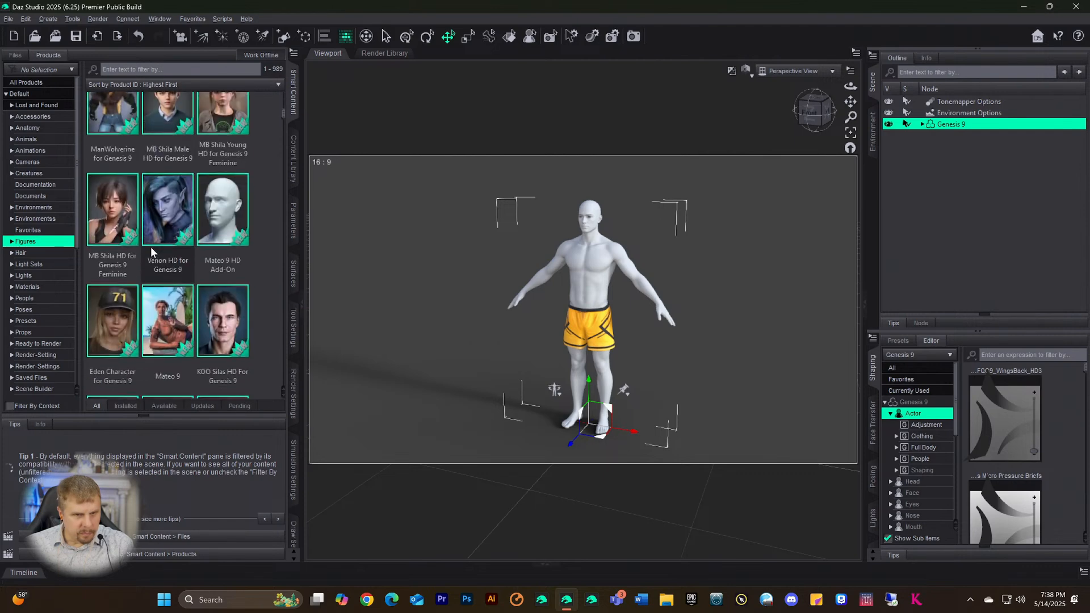
scroll(151, 246, down, 1)
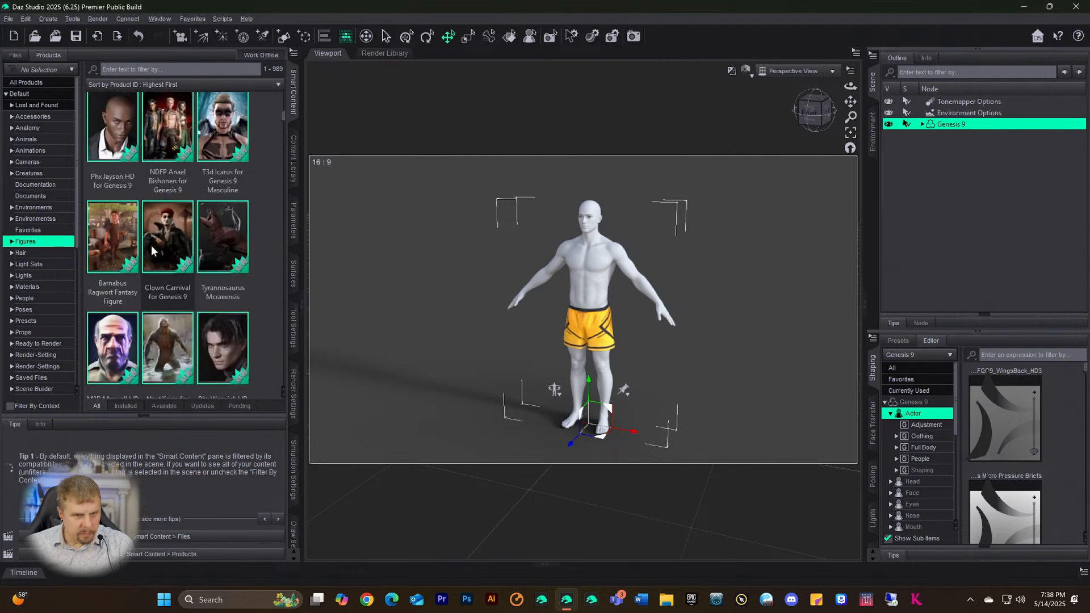
click(161, 302)
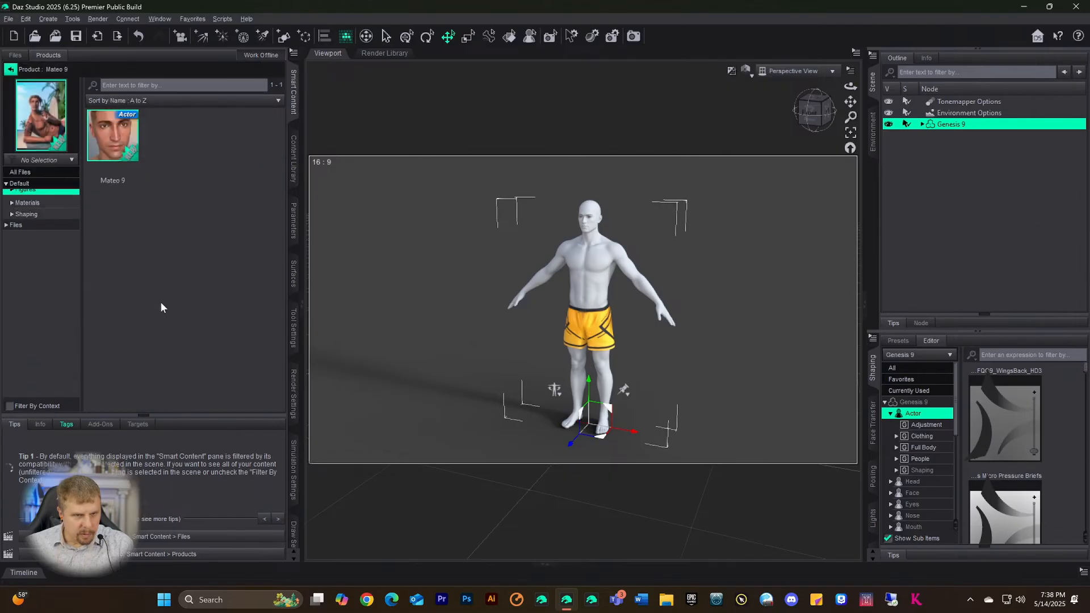
click(32, 208)
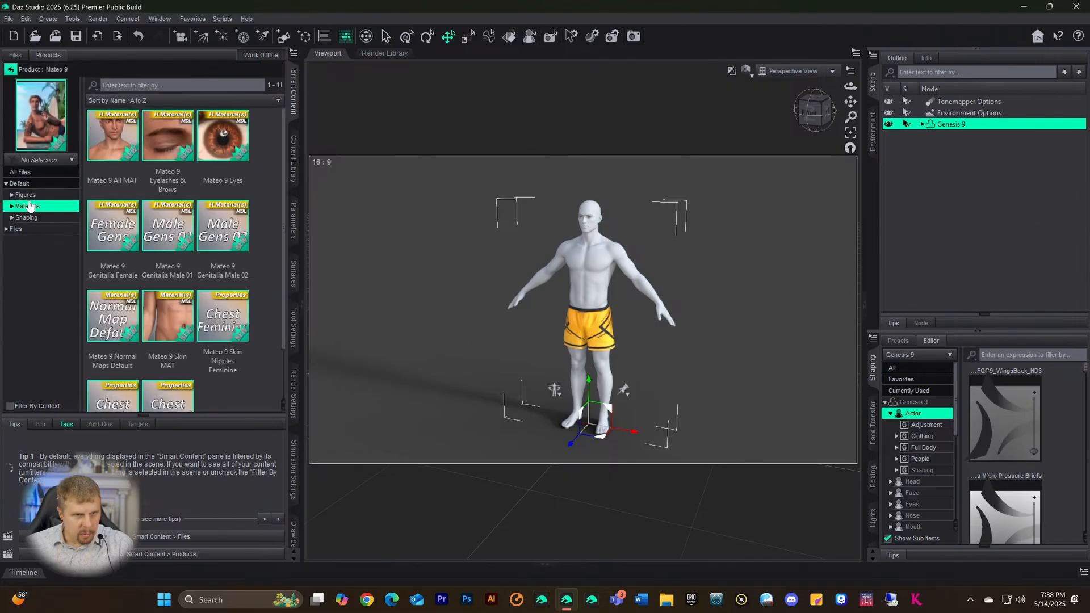
click(120, 143)
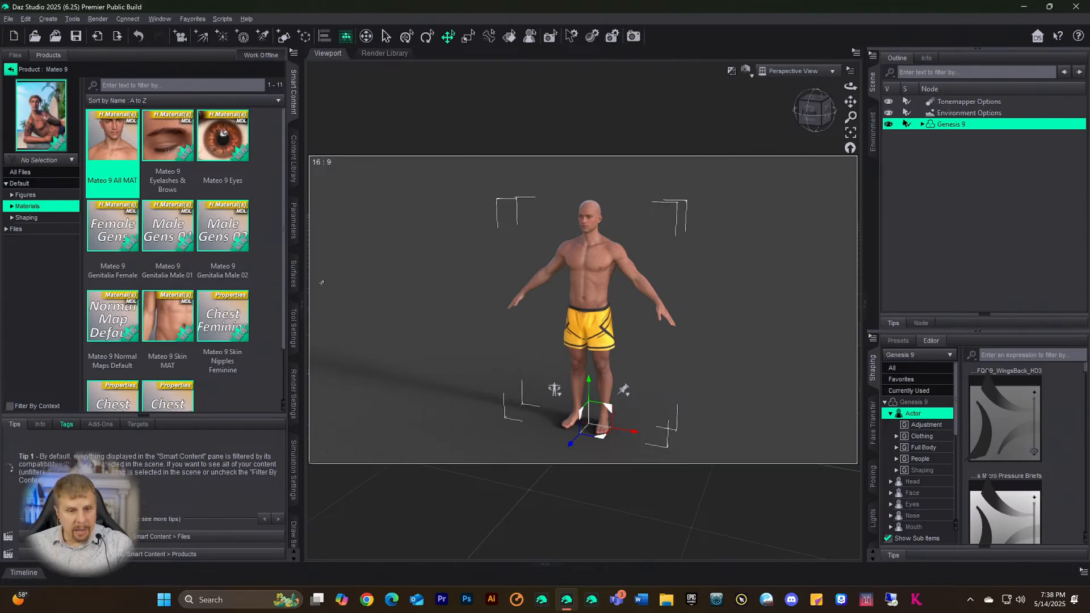
- Render the skinned figure in yellow shorts, inspect the render maximized, then close it
click(294, 394)
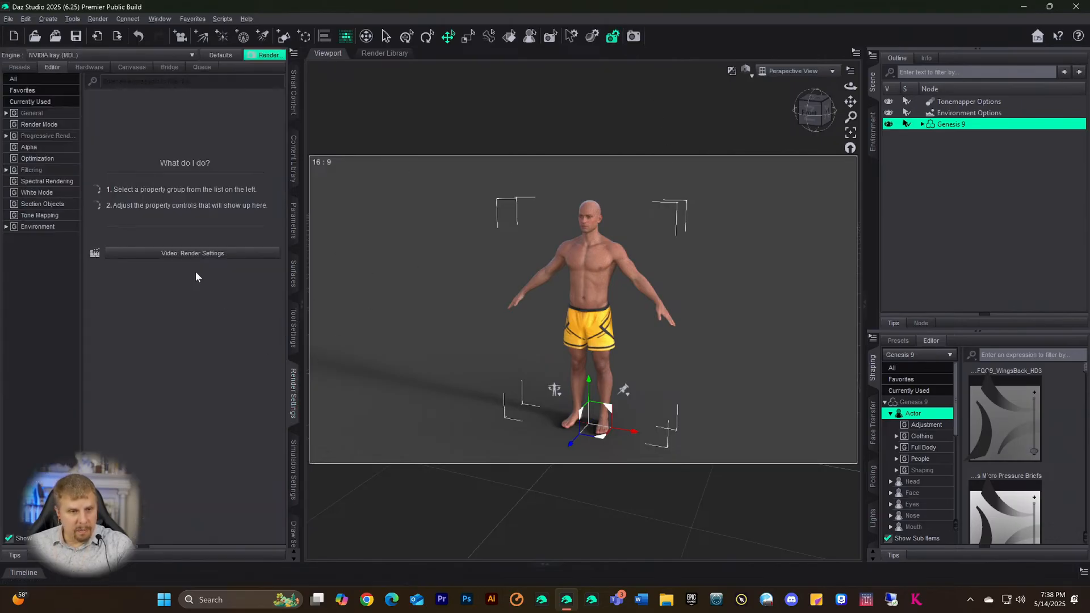
click(32, 113)
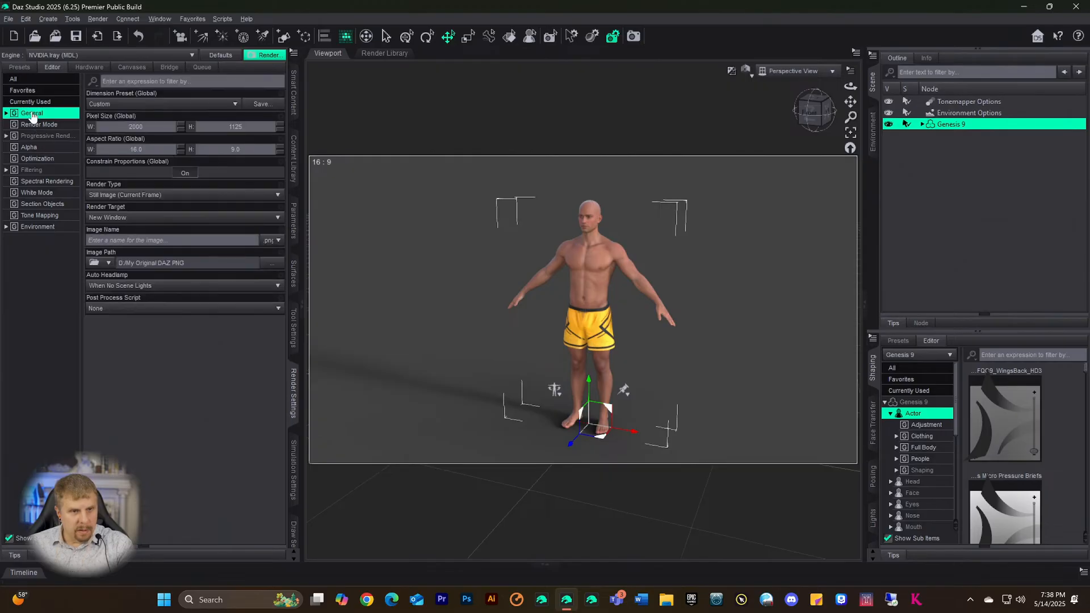
click(634, 37)
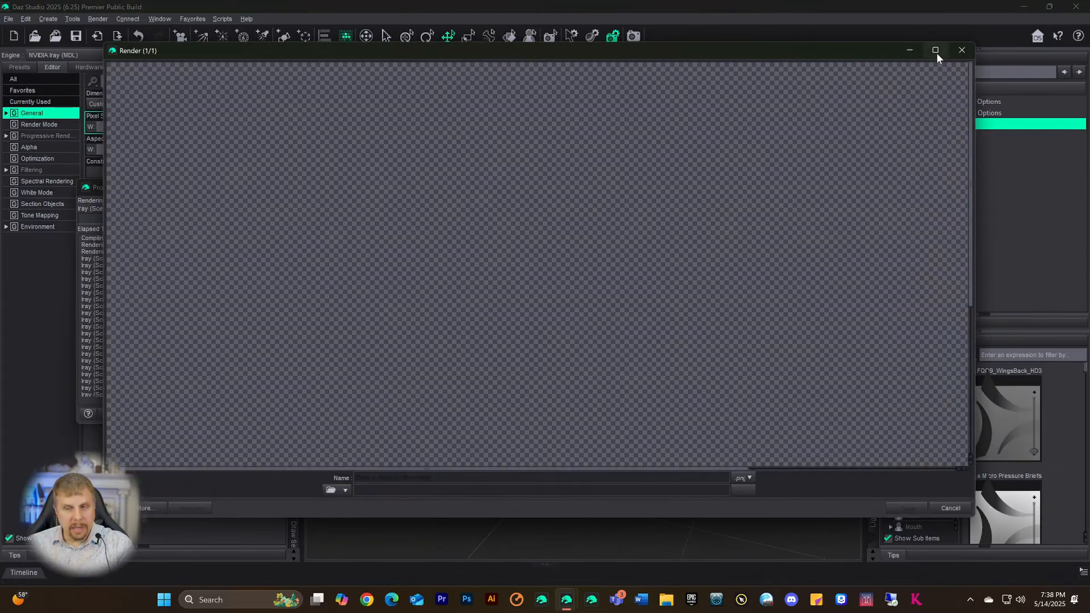
click(936, 51)
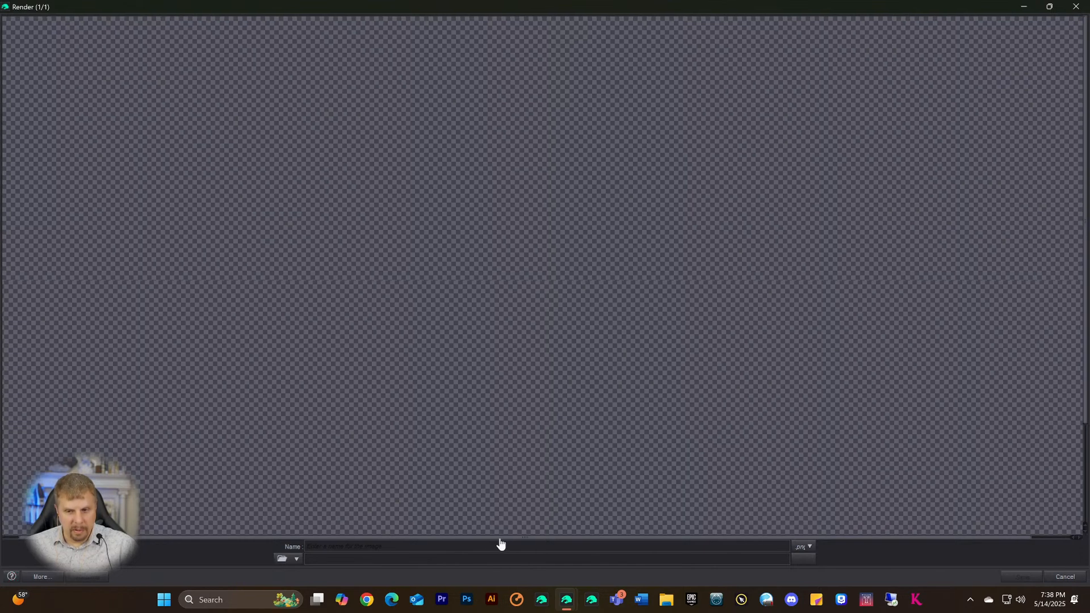
scroll(593, 361, down, 2)
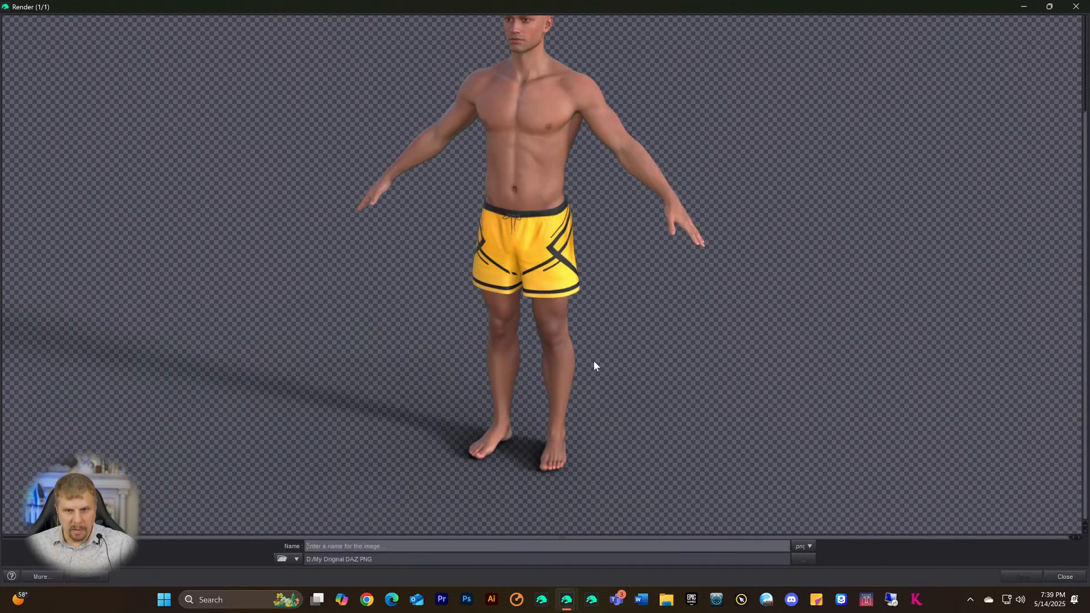
scroll(597, 355, up, 4)
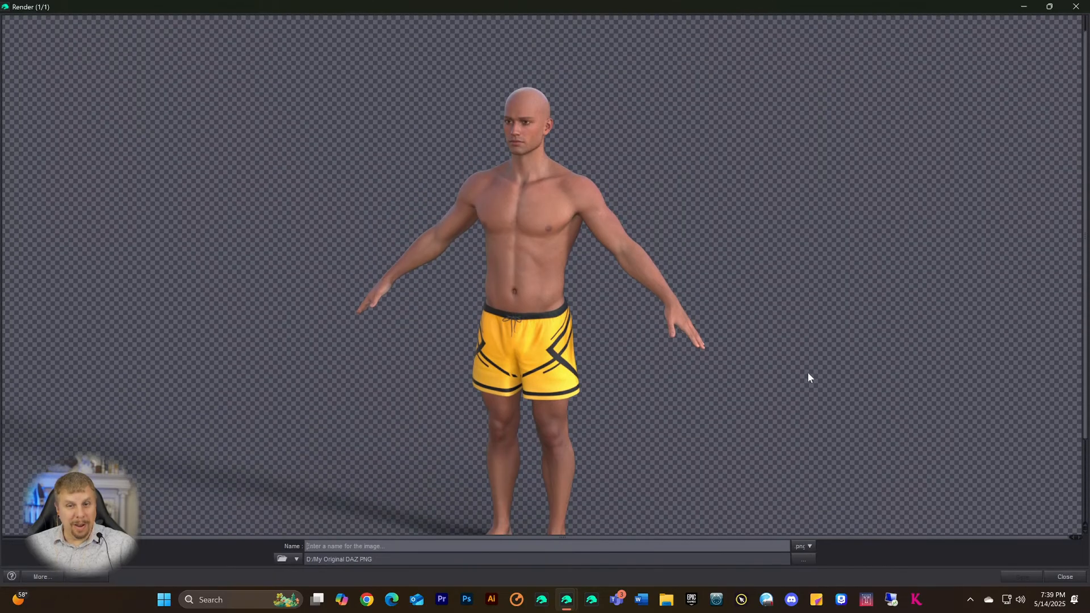
scroll(809, 373, down, 3)
scroll(809, 373, up, 2)
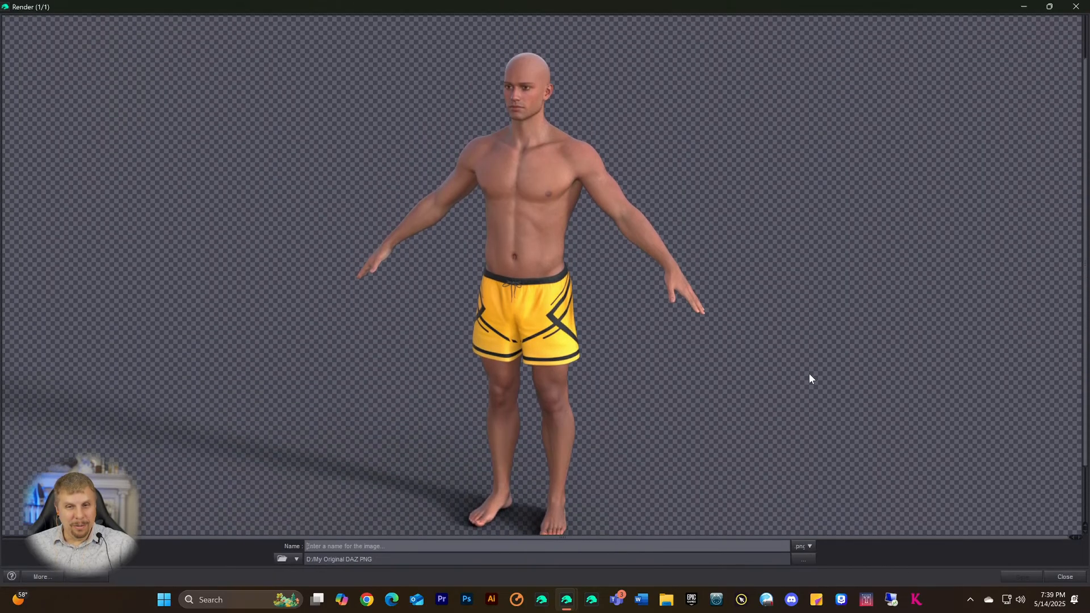
click(1074, 8)
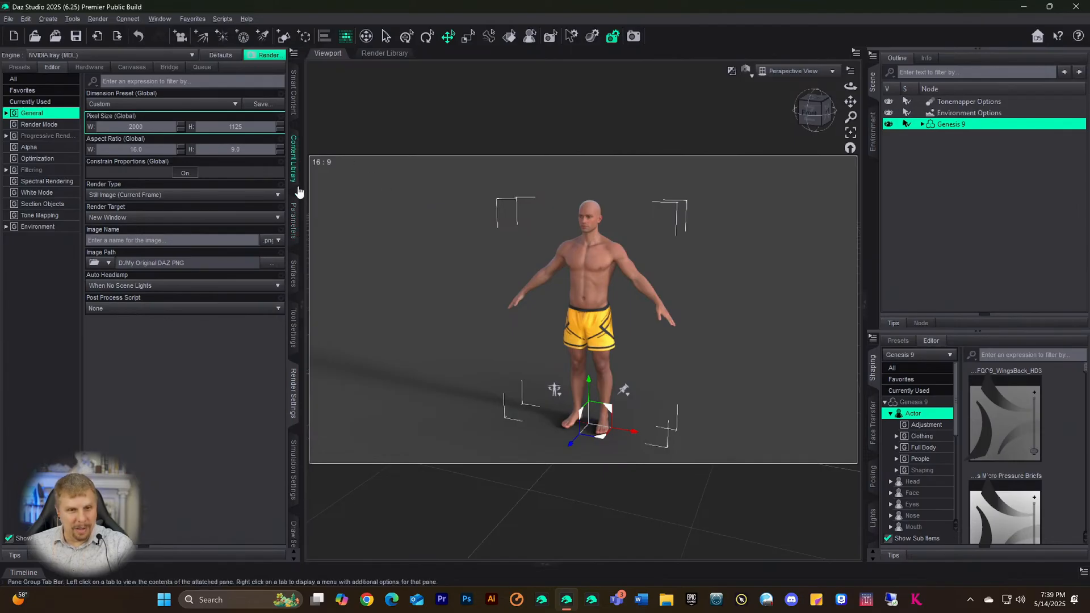
- Load the Subway Passageway scene from Smart Content's Environments products
click(293, 93)
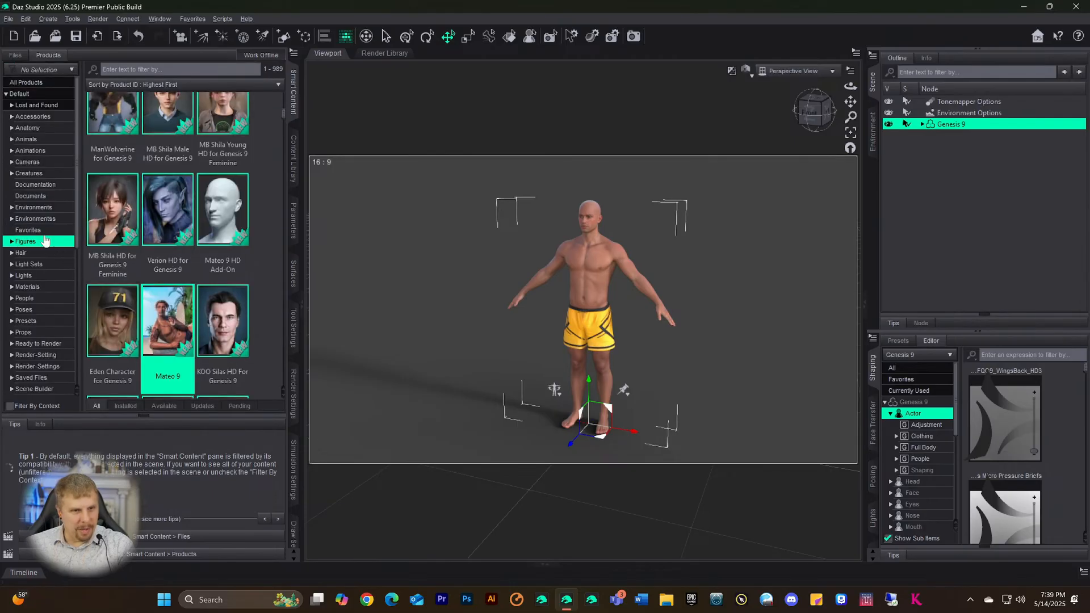
click(35, 219)
click(39, 208)
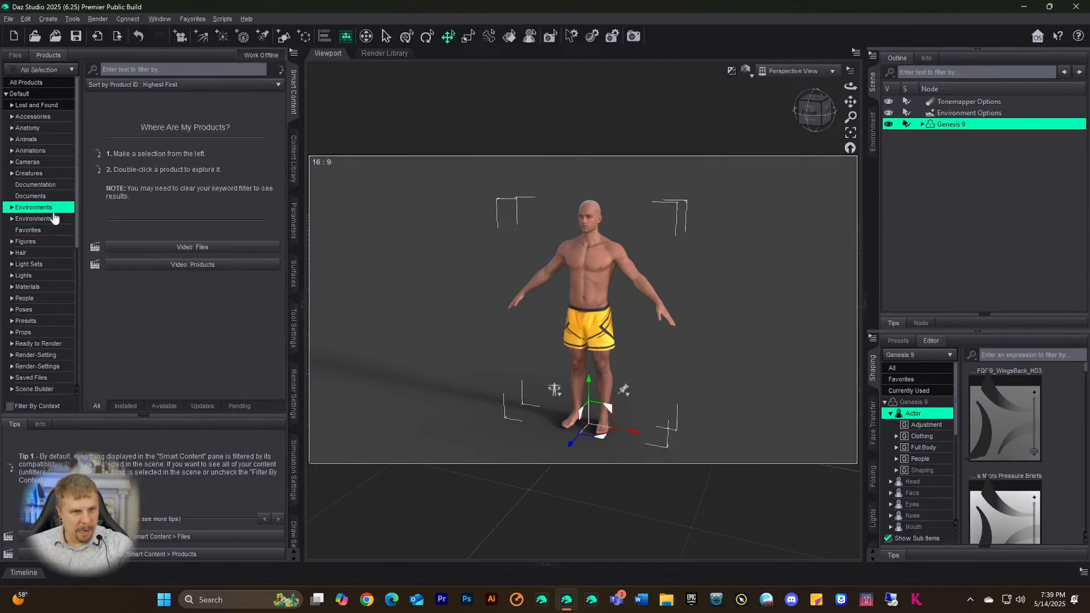
scroll(152, 238, down, 1)
scroll(154, 242, down, 5)
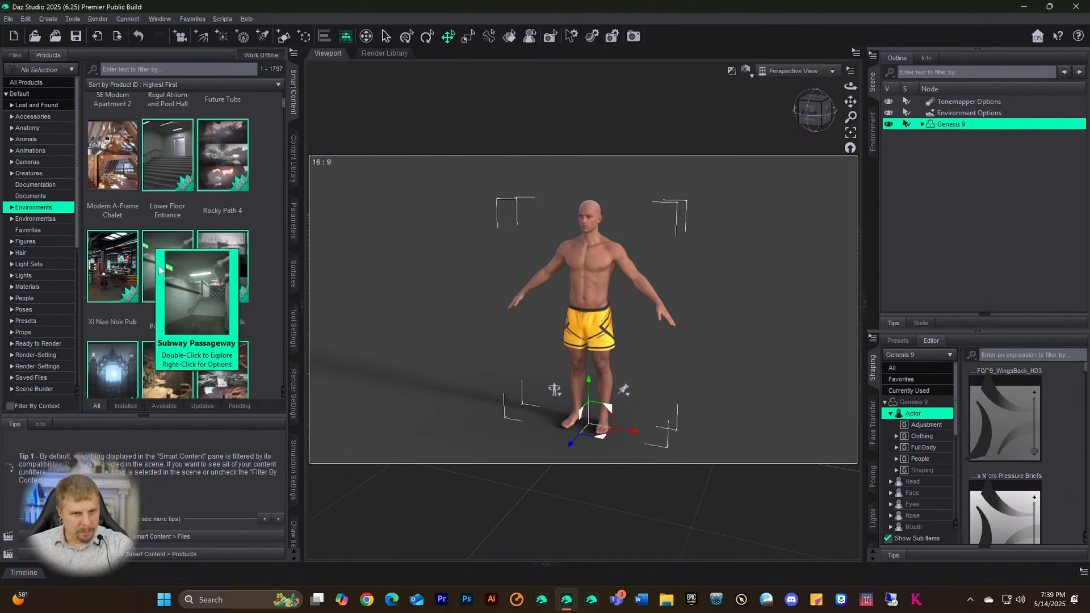
click(159, 269)
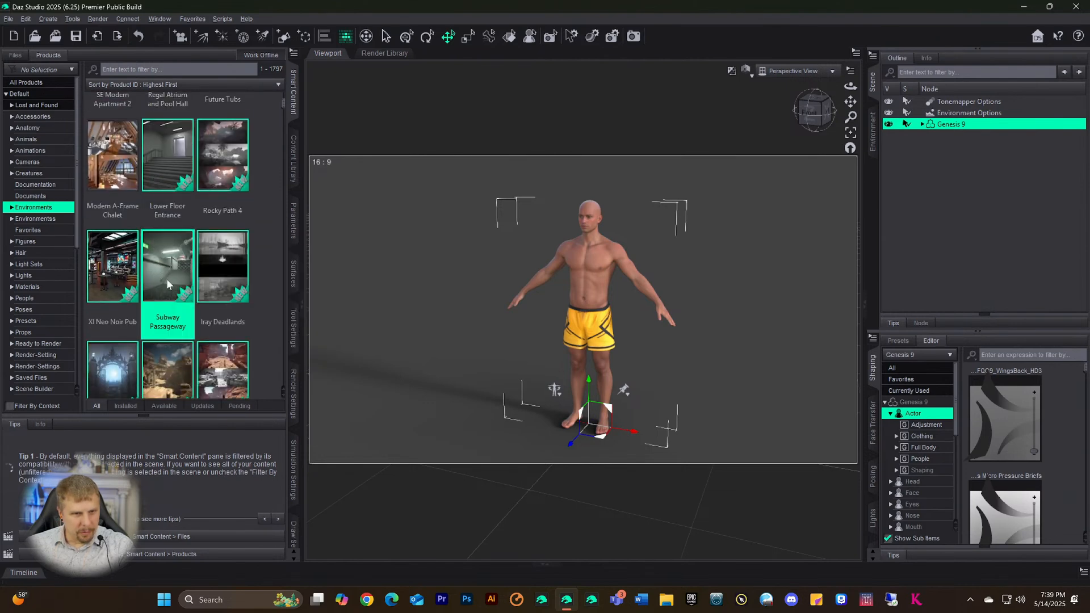
double_click(168, 284)
click(26, 196)
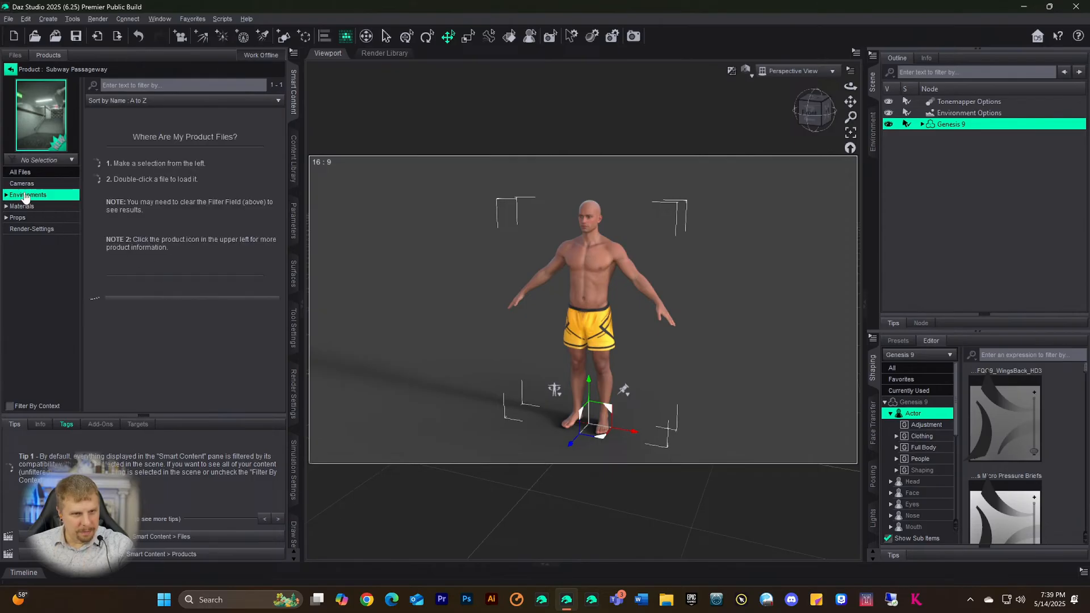
right_click(123, 145)
click(149, 152)
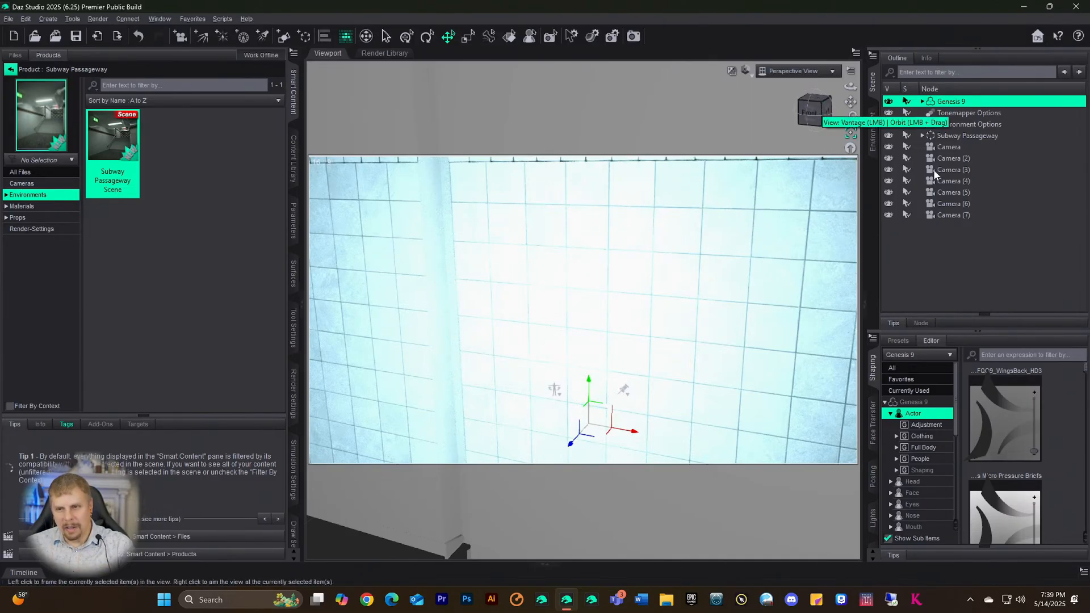
- Delete Camera through Camera (7) and move Subway Passageway about 40 cm along Z
click(942, 148)
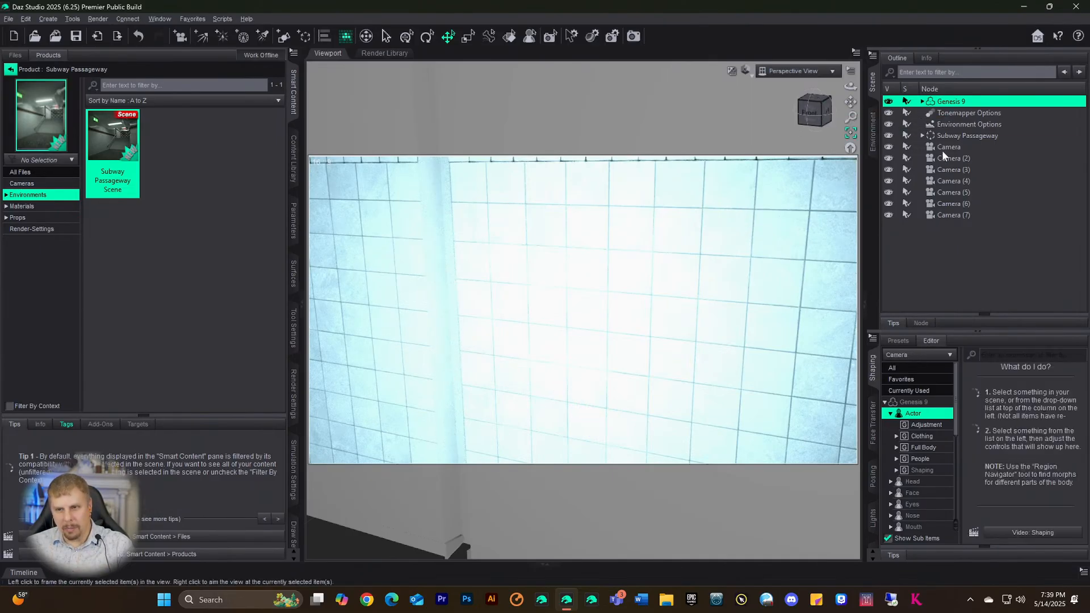
shift+click(942, 215)
key(Delete)
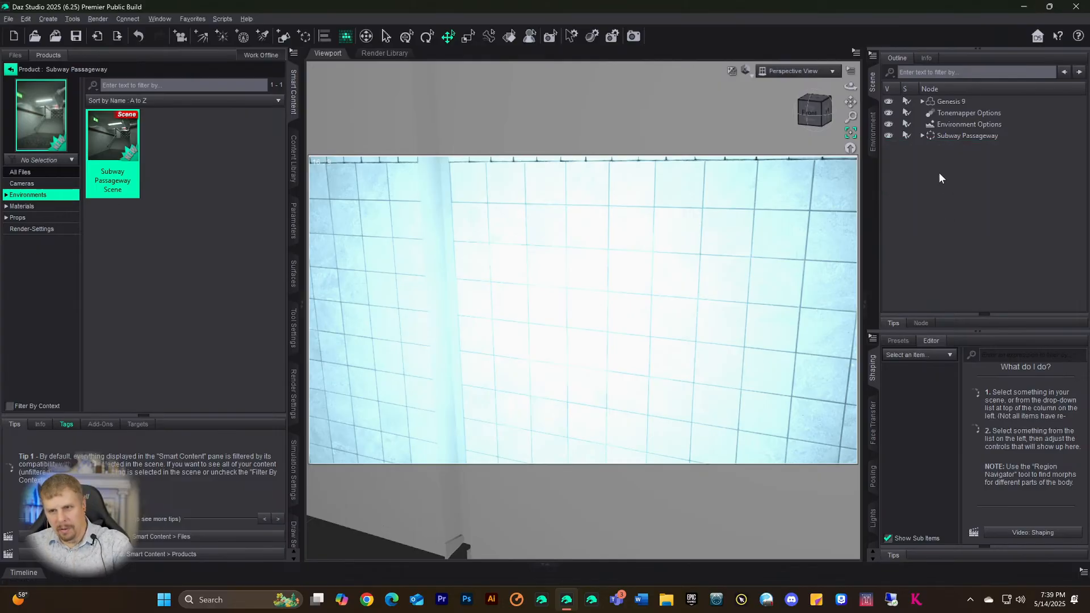
click(965, 135)
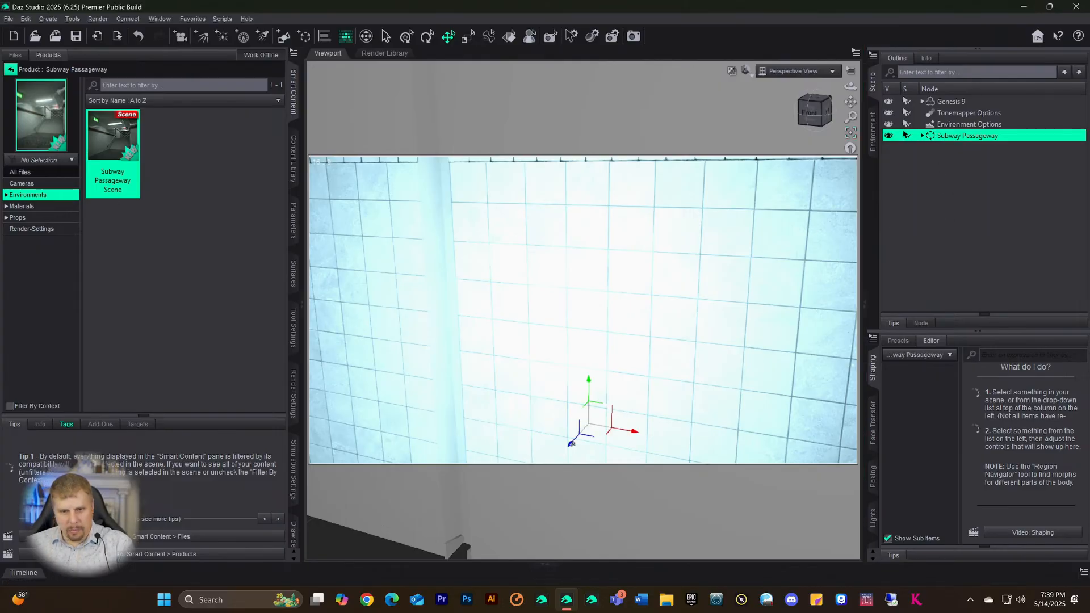
drag(571, 445, 472, 494)
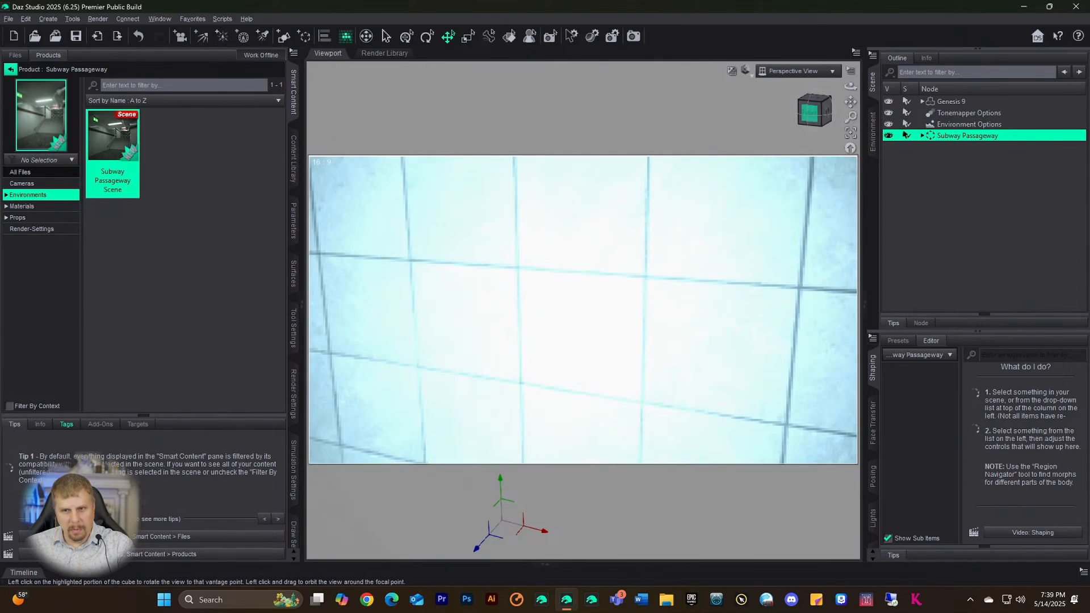
- Orbit and pan the view until the yellow-shorts figure is seen side-on against the tiled wall
click(811, 112)
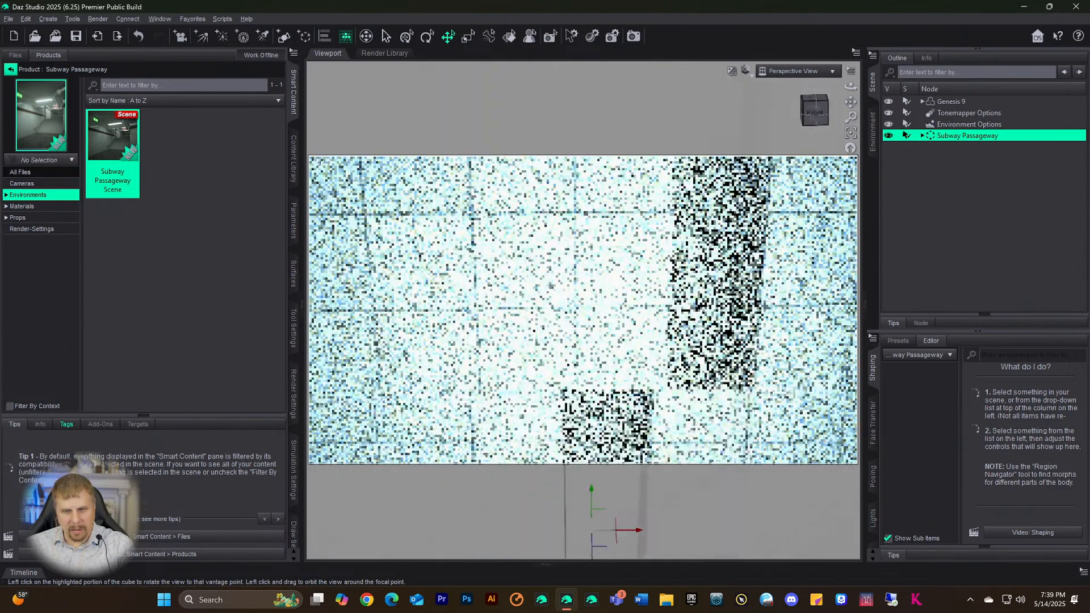
drag(815, 112, 811, 113)
scroll(762, 184, down, 2)
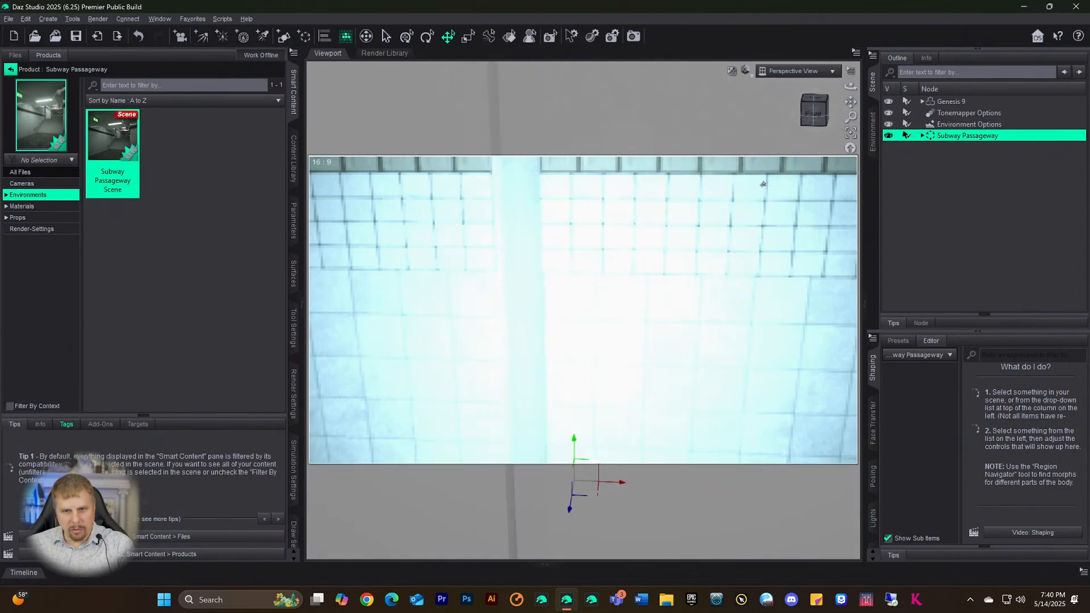
scroll(763, 183, up, 5)
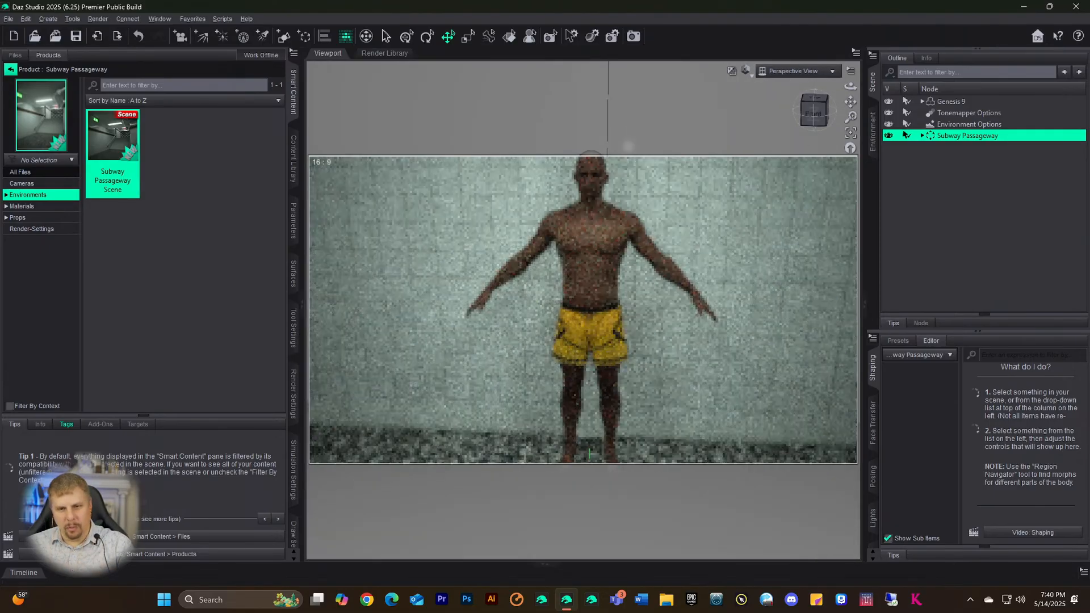
mouse_move(811, 115)
mouse_down()
mouse_move(785, 115)
mouse_move(821, 111)
mouse_up()
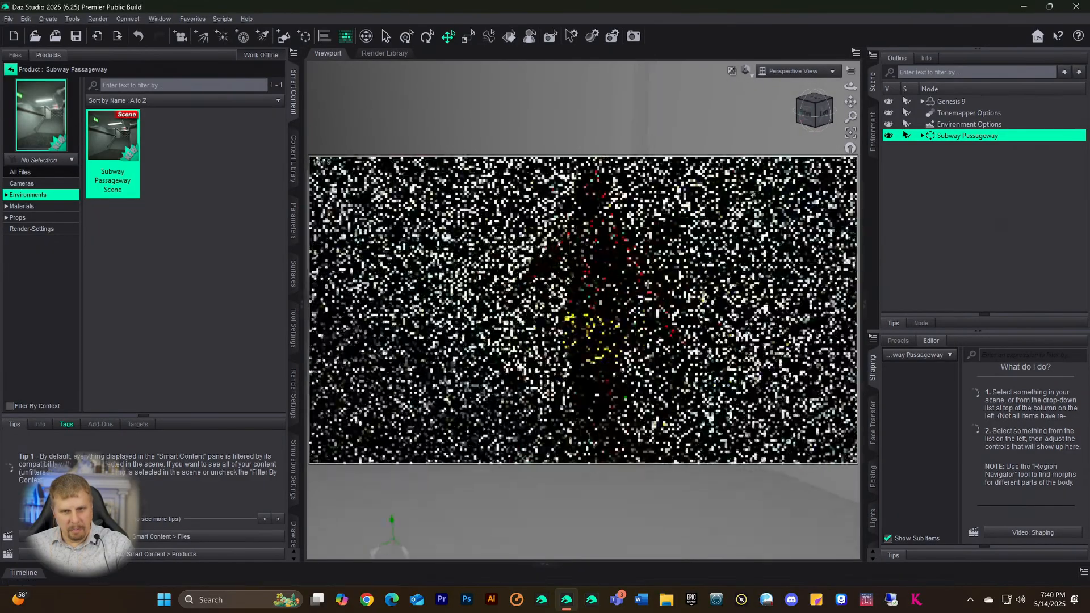
scroll(753, 193, down, 1)
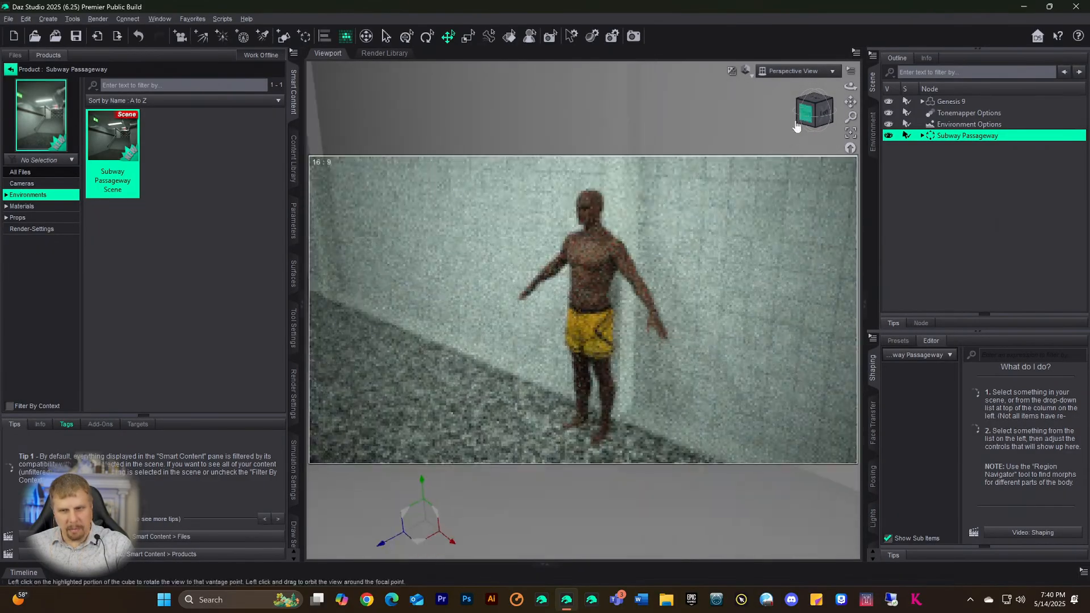
drag(797, 118, 791, 115)
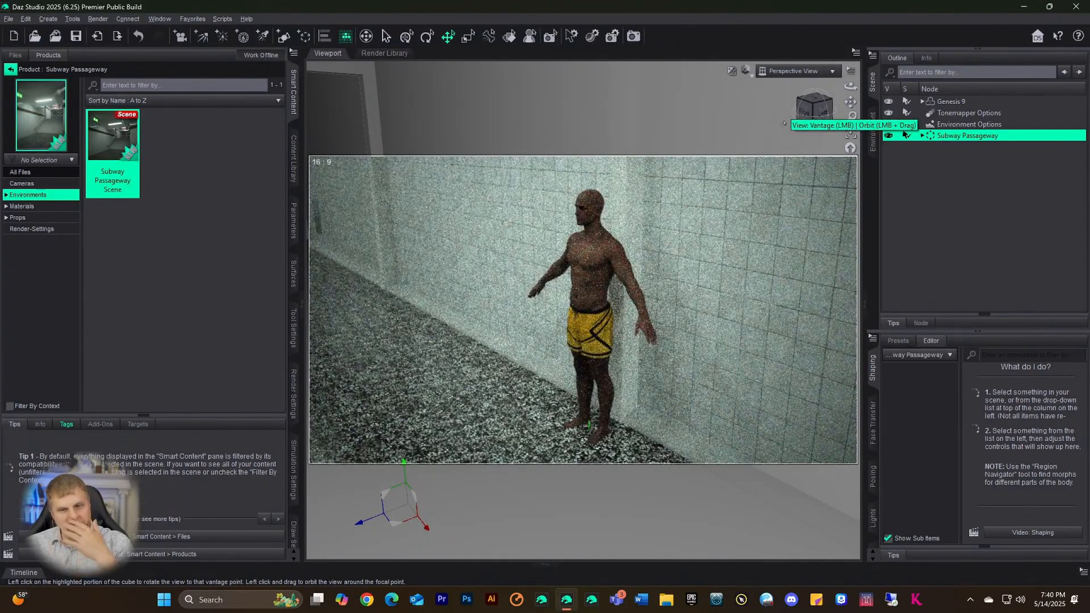
drag(804, 114, 824, 116)
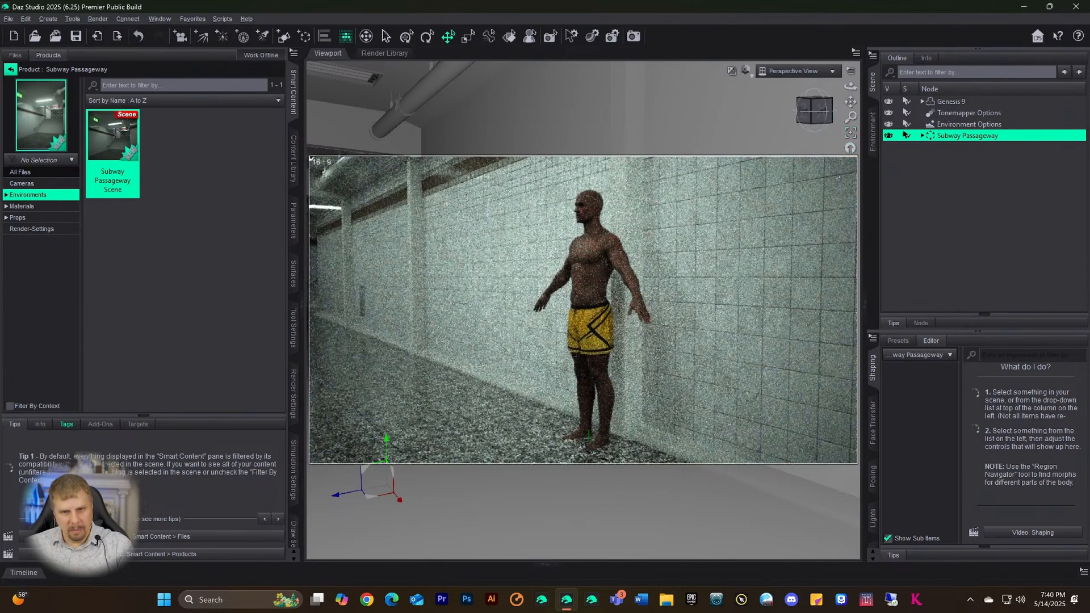
drag(850, 102, 821, 129)
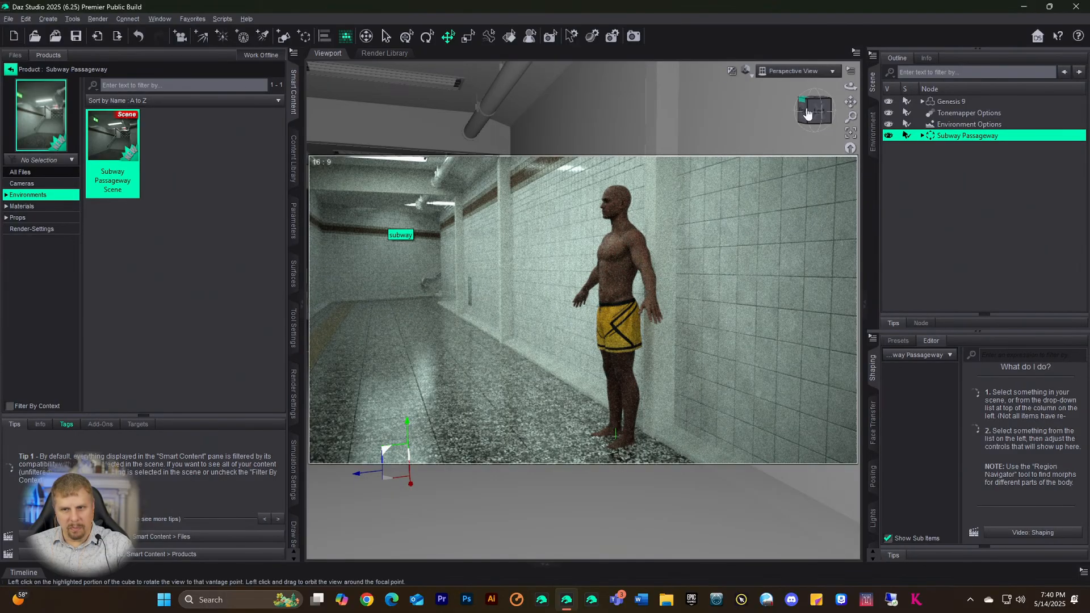
drag(805, 111, 811, 112)
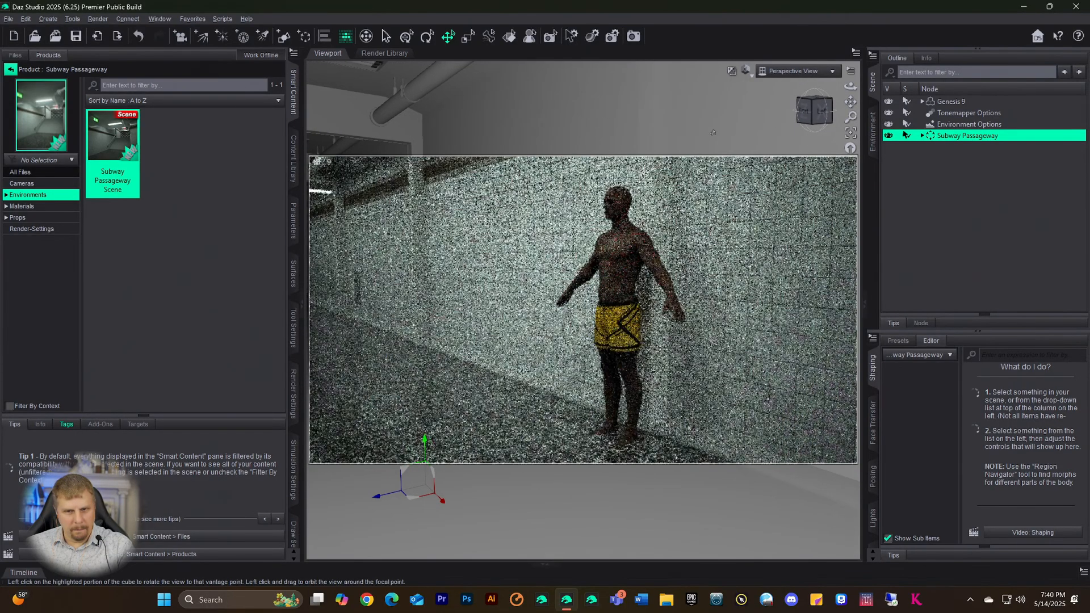
- Select the Genesis 9 figure and browse the Content Library's installed folders
click(9, 71)
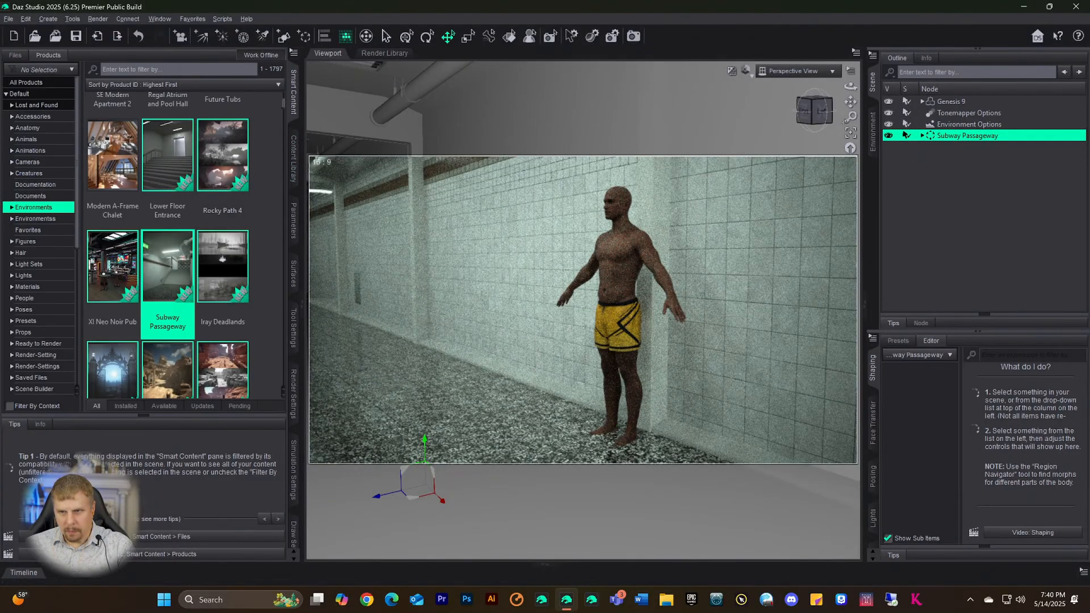
click(940, 101)
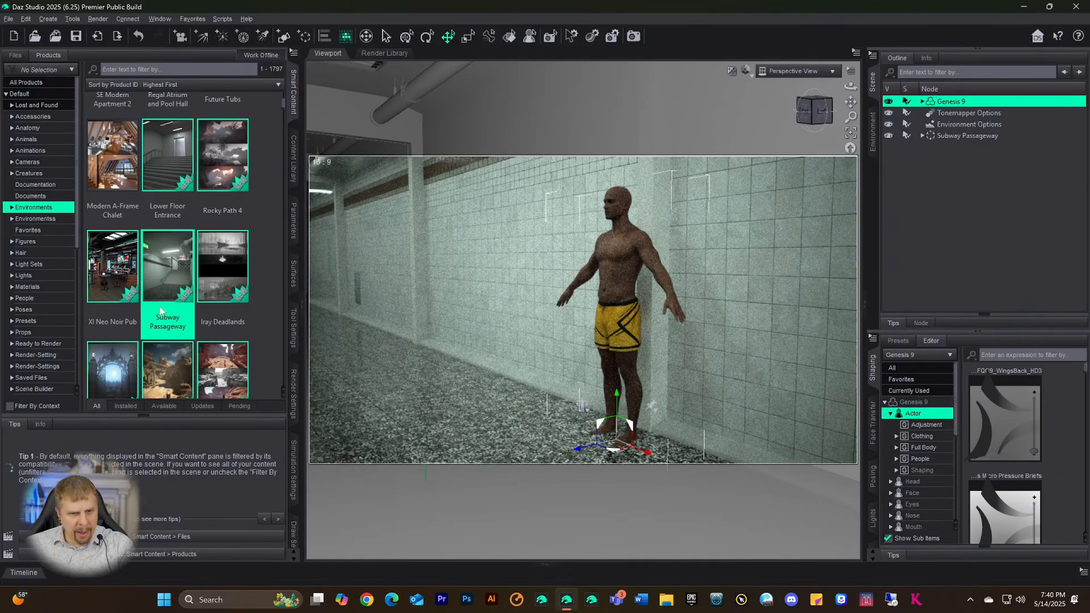
click(293, 156)
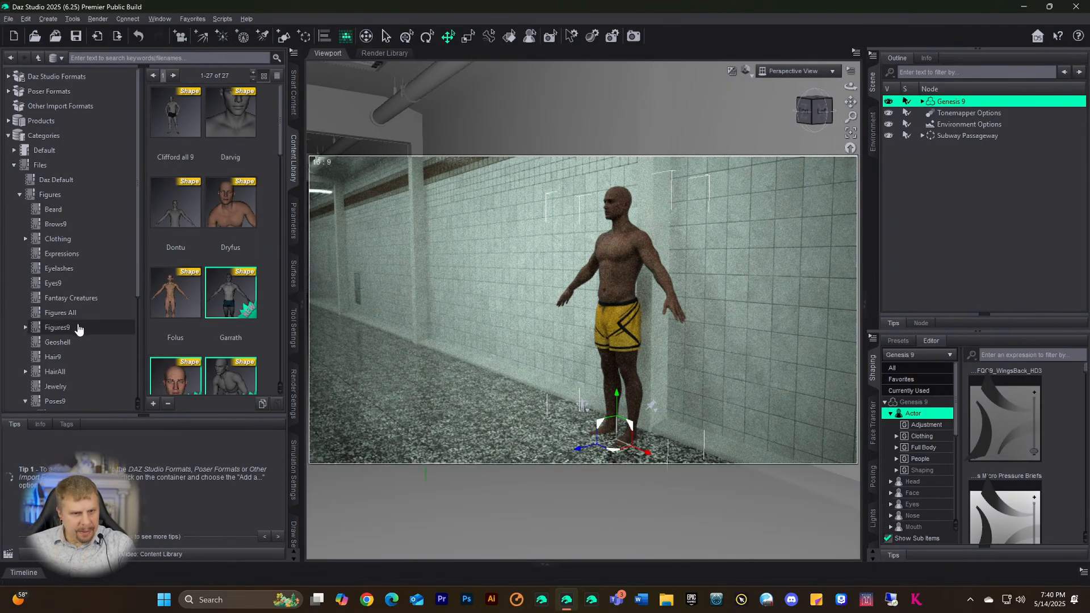
scroll(79, 328, down, 3)
click(79, 332)
scroll(77, 326, down, 1)
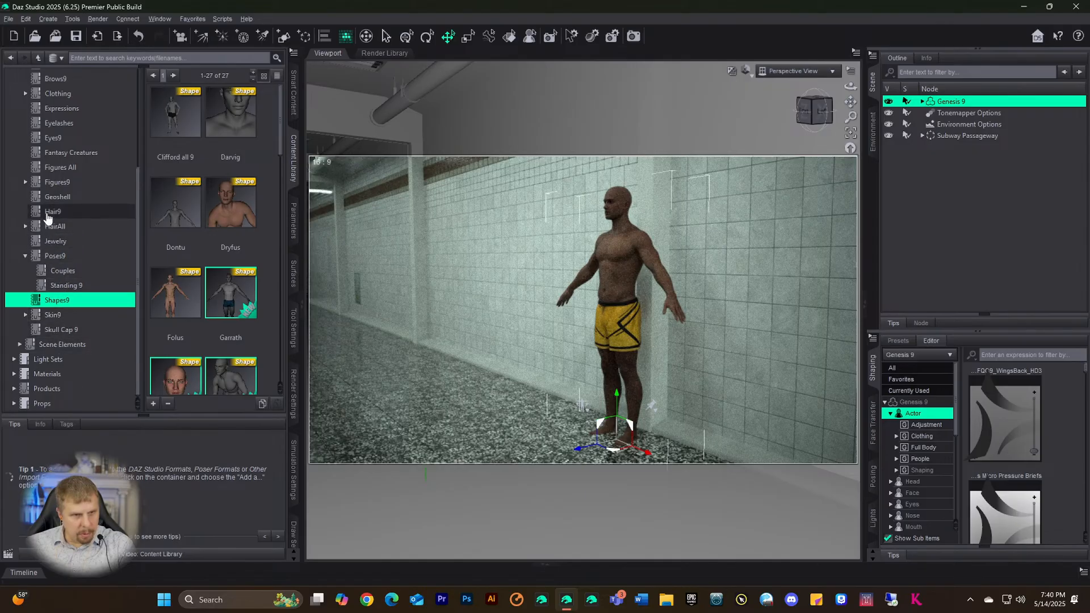
scroll(51, 191, up, 1)
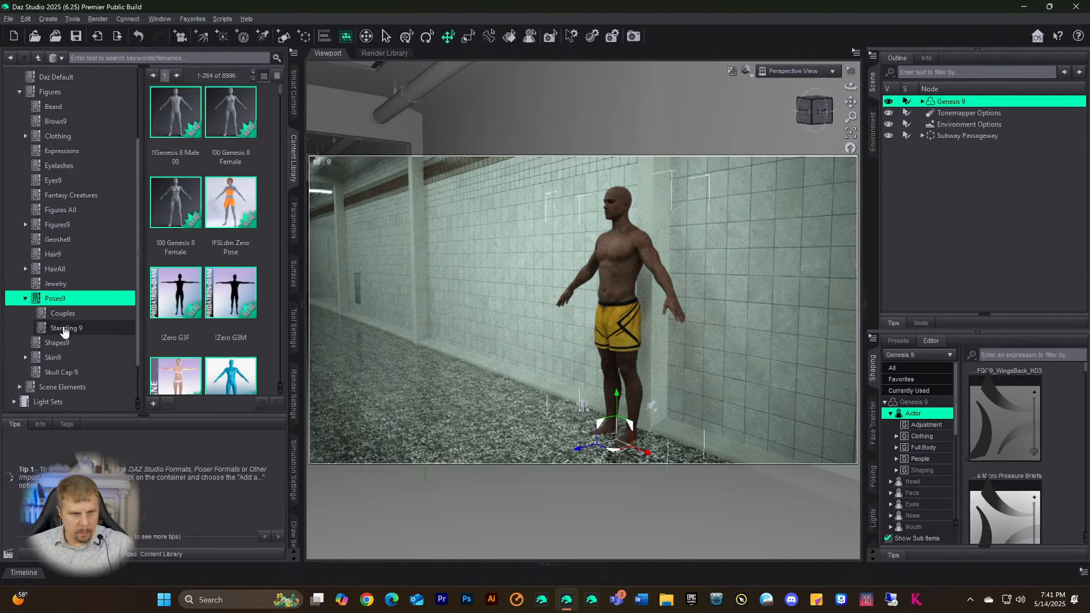
- Apply the AGNTMN 08 Standing pose from the Standing 9 collection to the figure
click(64, 329)
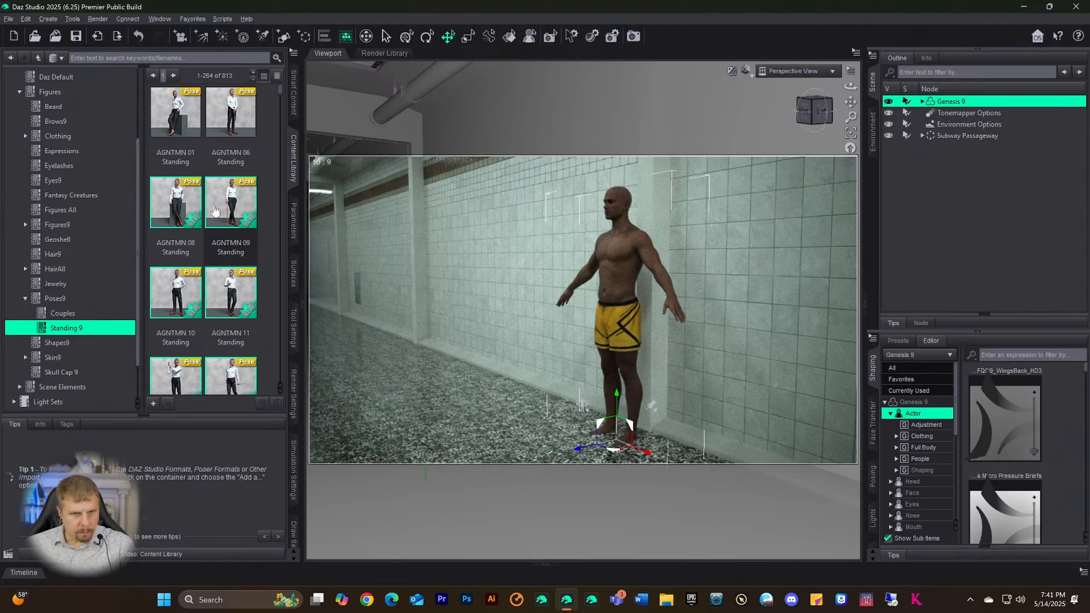
double_click(175, 213)
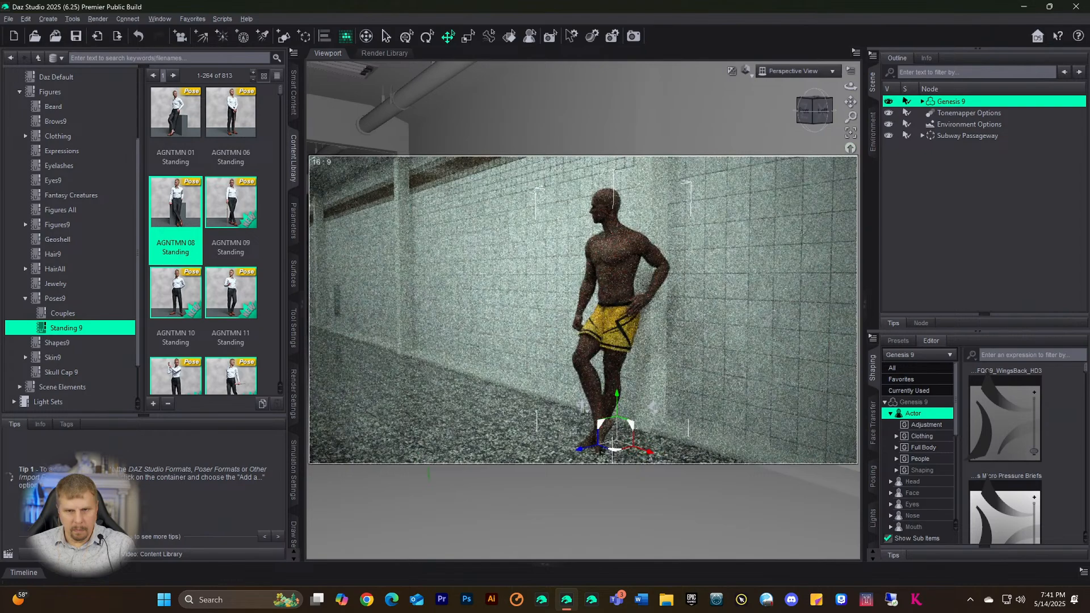
scroll(796, 165, down, 1)
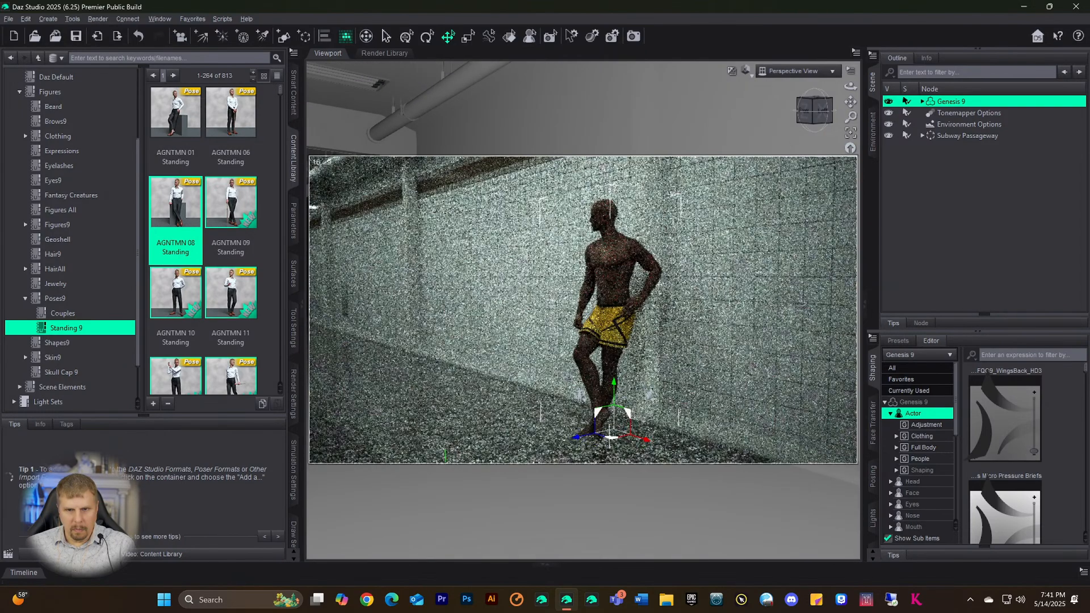
scroll(797, 165, down, 1)
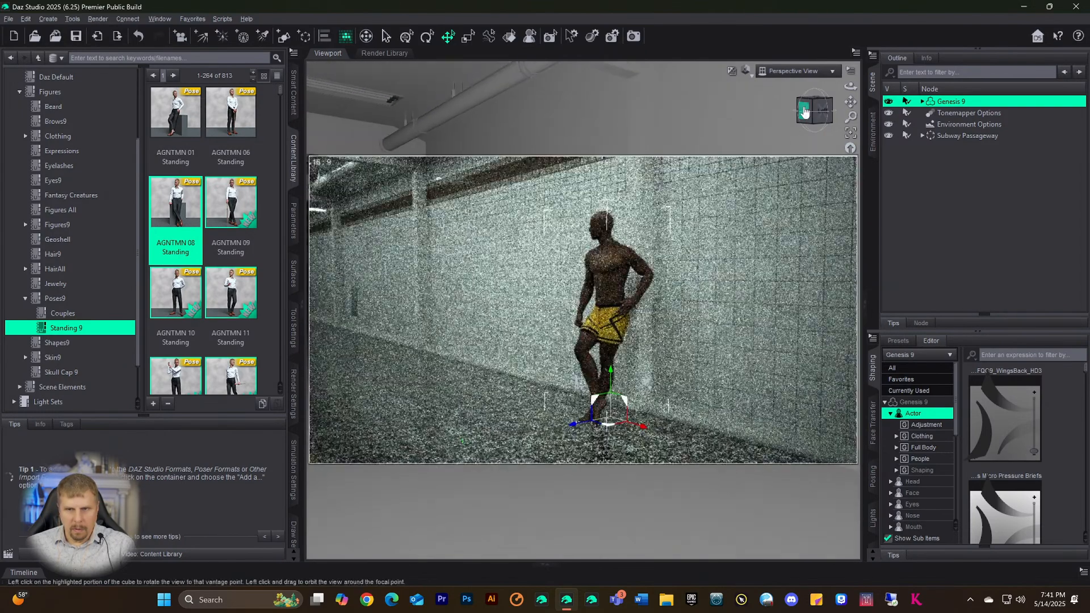
- Snap to the wall-facing view, zoom in and pan so the posed figure sits up and right
click(805, 103)
drag(814, 110, 805, 110)
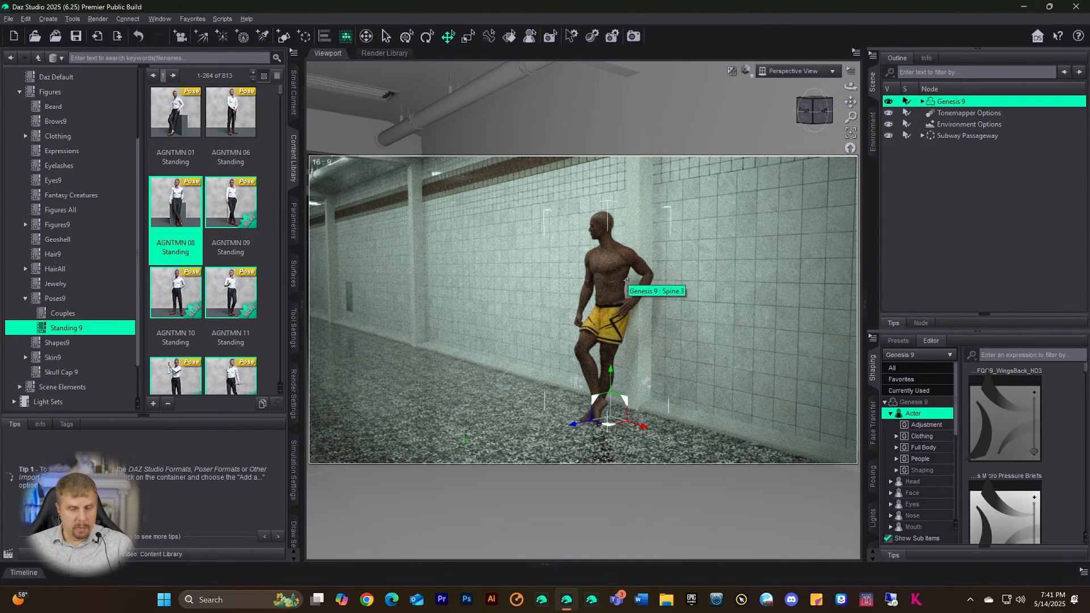
scroll(586, 340, up, 4)
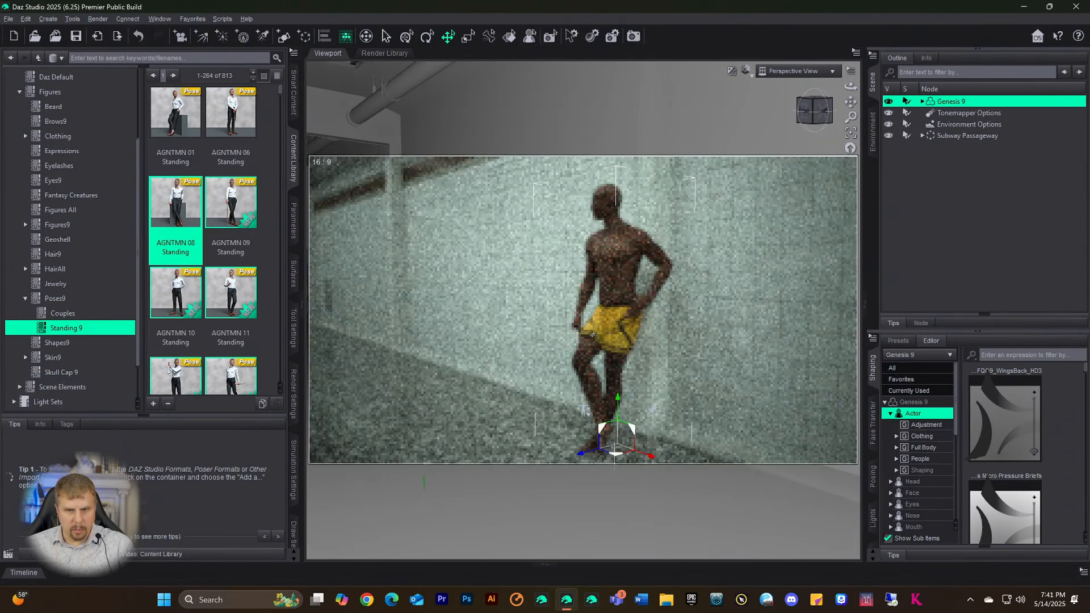
scroll(591, 336, up, 1)
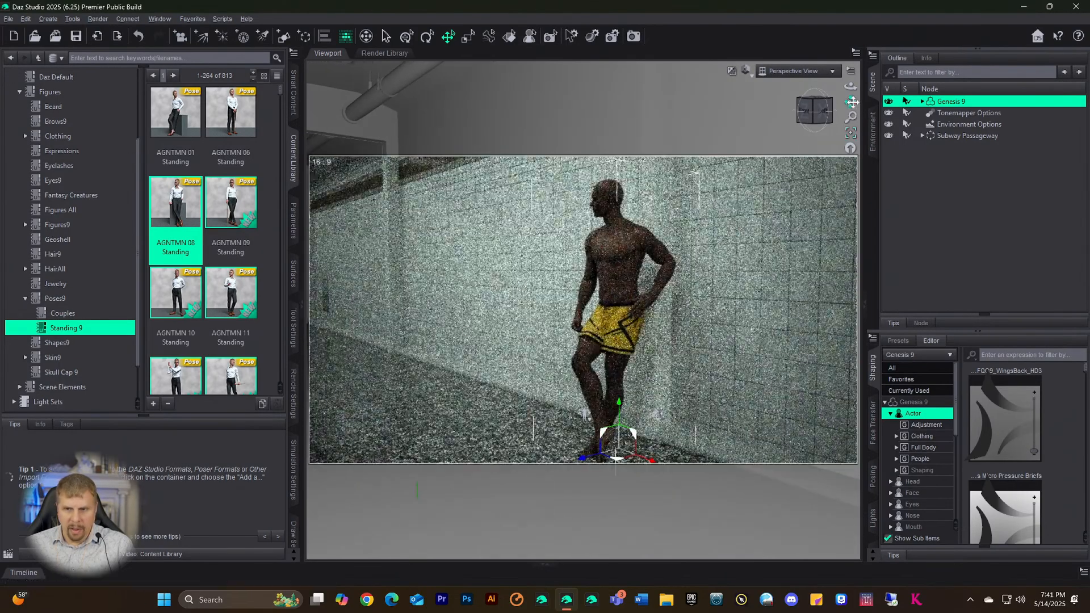
drag(849, 103, 848, 111)
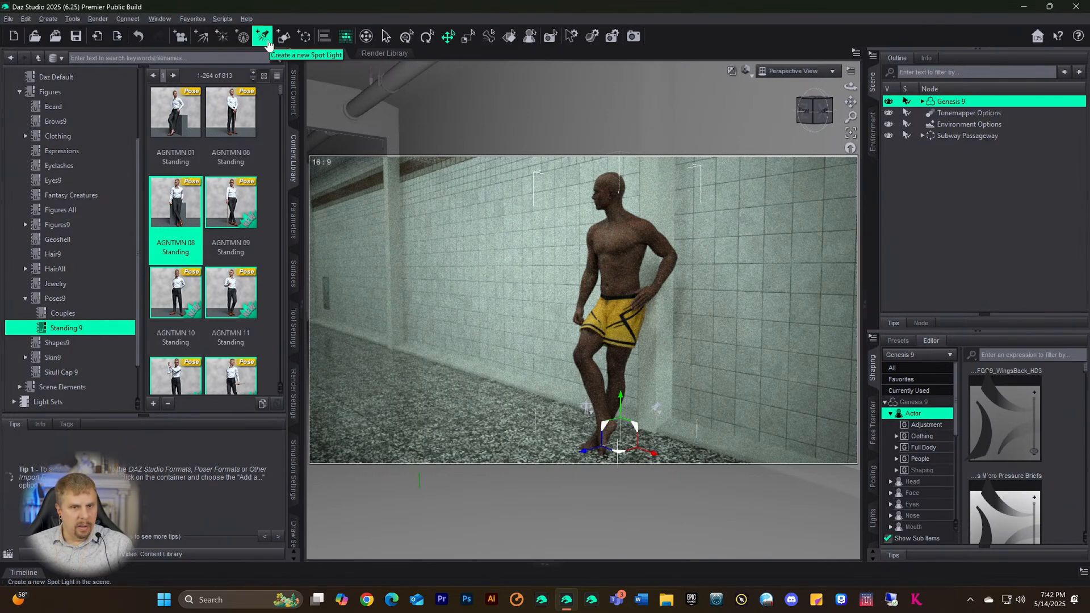
- Create a new spotlight and switch the viewport to look through the SpotLight
click(263, 37)
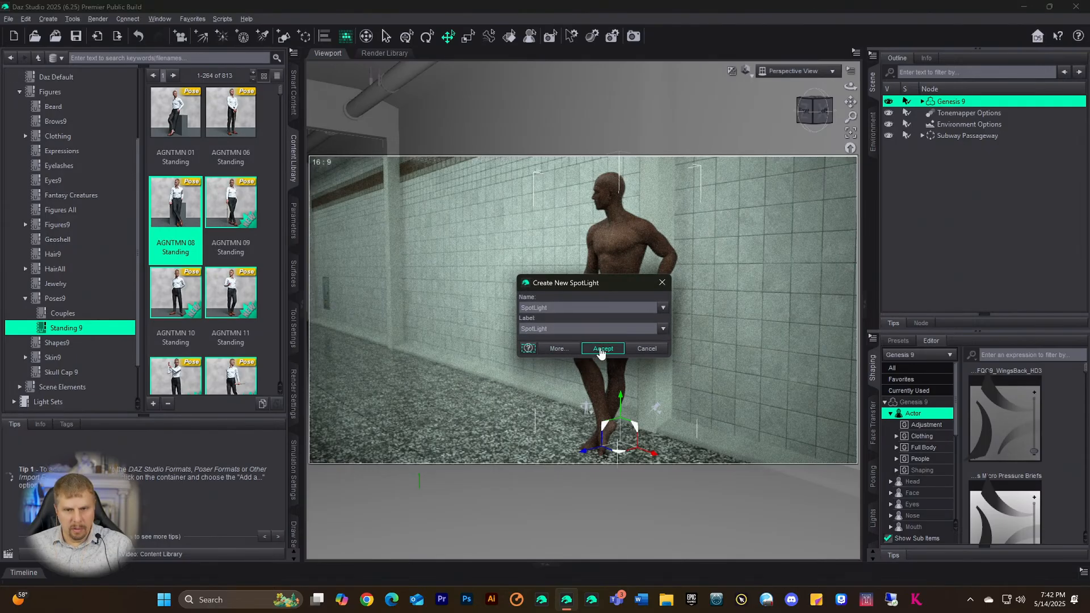
click(602, 349)
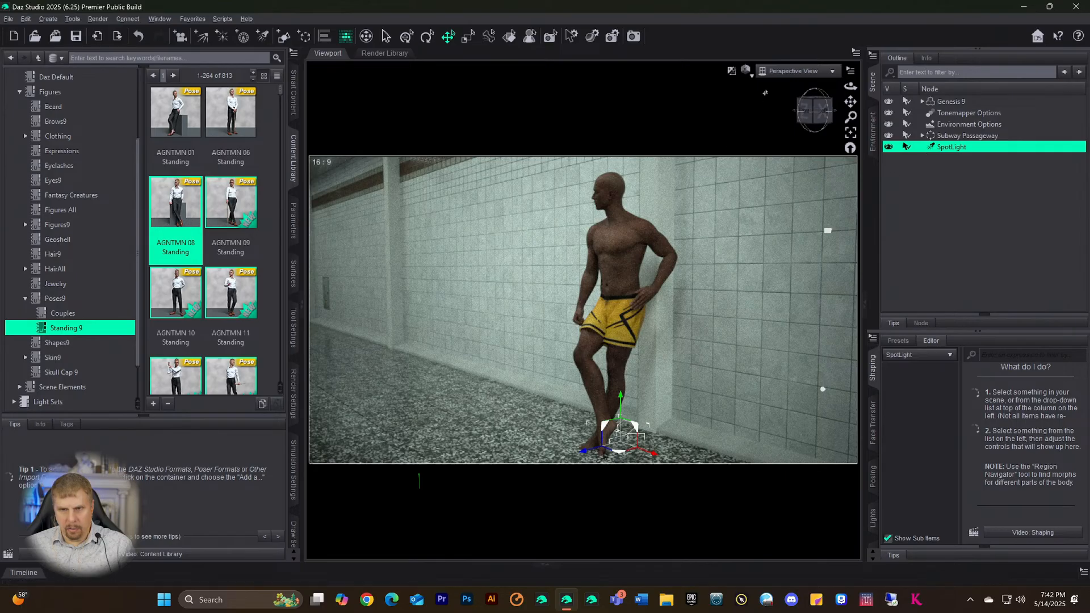
click(781, 72)
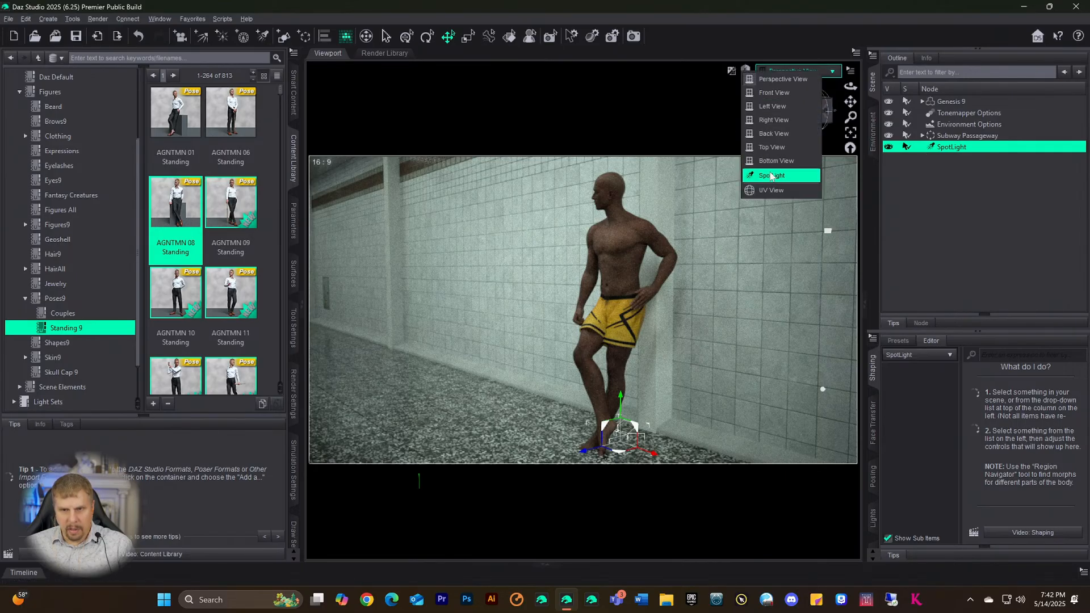
click(772, 176)
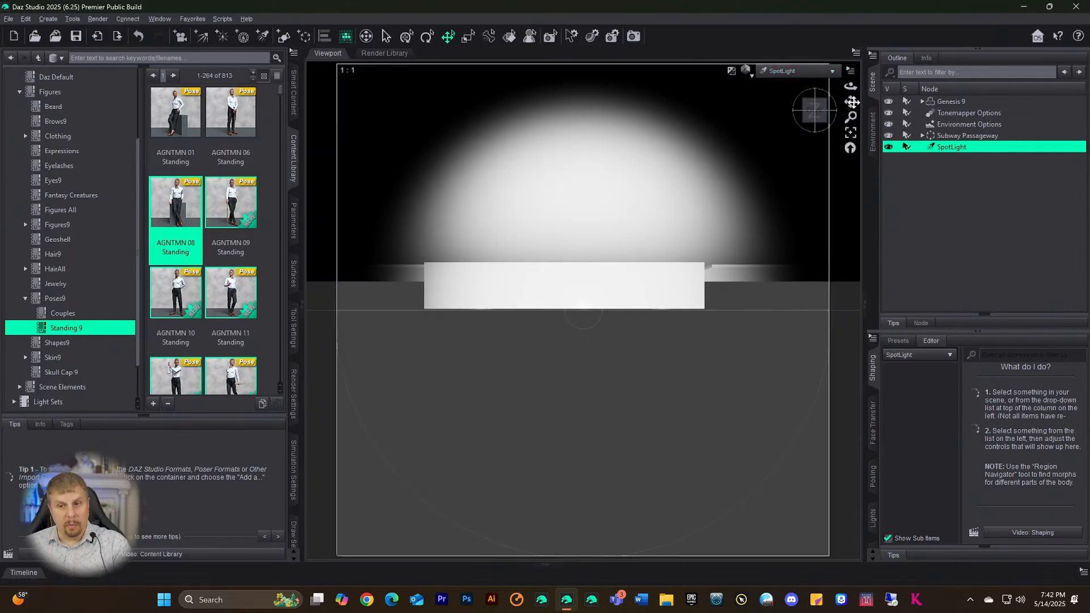
- Aim the spotlight so its circular beam falls on the posed figure by the wall
drag(852, 102, 819, 137)
scroll(741, 233, down, 3)
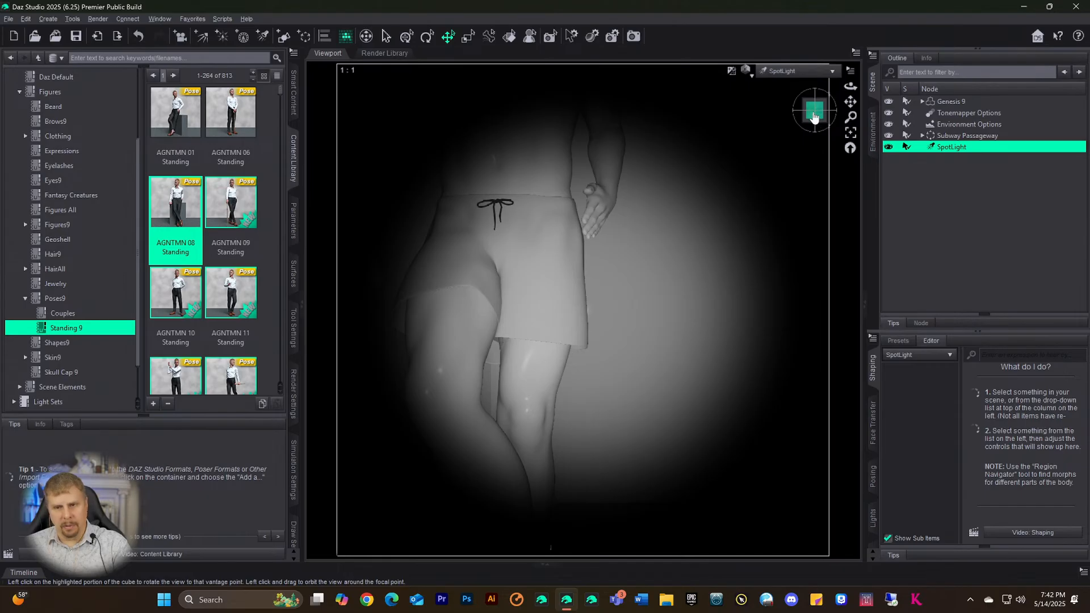
mouse_move(814, 110)
mouse_down()
mouse_move(795, 113)
mouse_move(856, 100)
mouse_move(835, 131)
mouse_move(820, 198)
mouse_move(837, 227)
mouse_move(879, 164)
mouse_move(829, 118)
mouse_up()
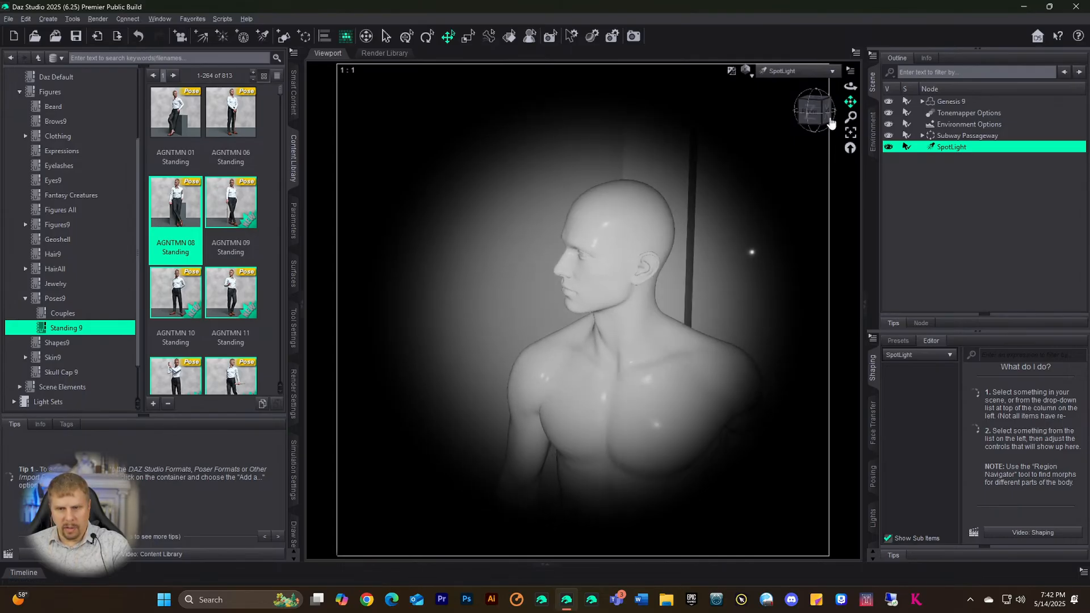
click(793, 73)
click(774, 171)
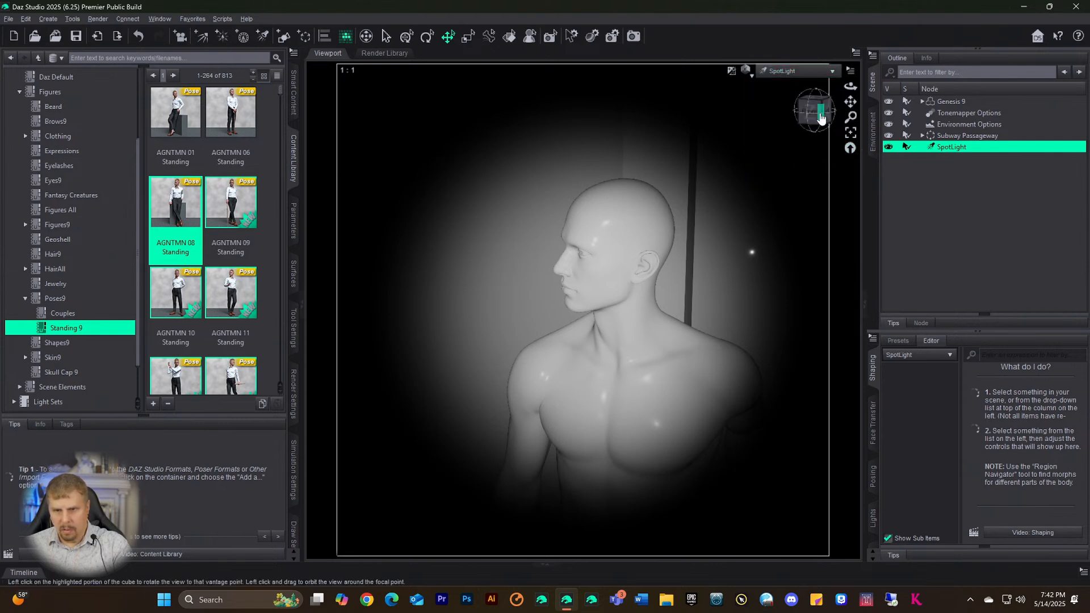
mouse_move(821, 115)
mouse_down()
mouse_move(843, 116)
mouse_move(801, 95)
mouse_move(809, 102)
mouse_up()
scroll(709, 273, down, 4)
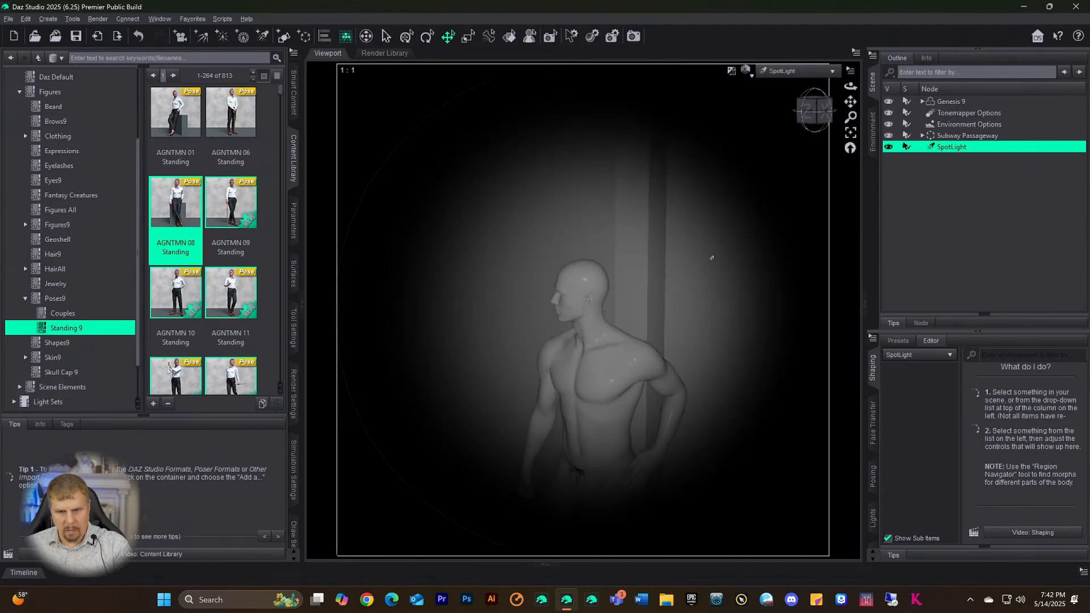
scroll(712, 254, down, 4)
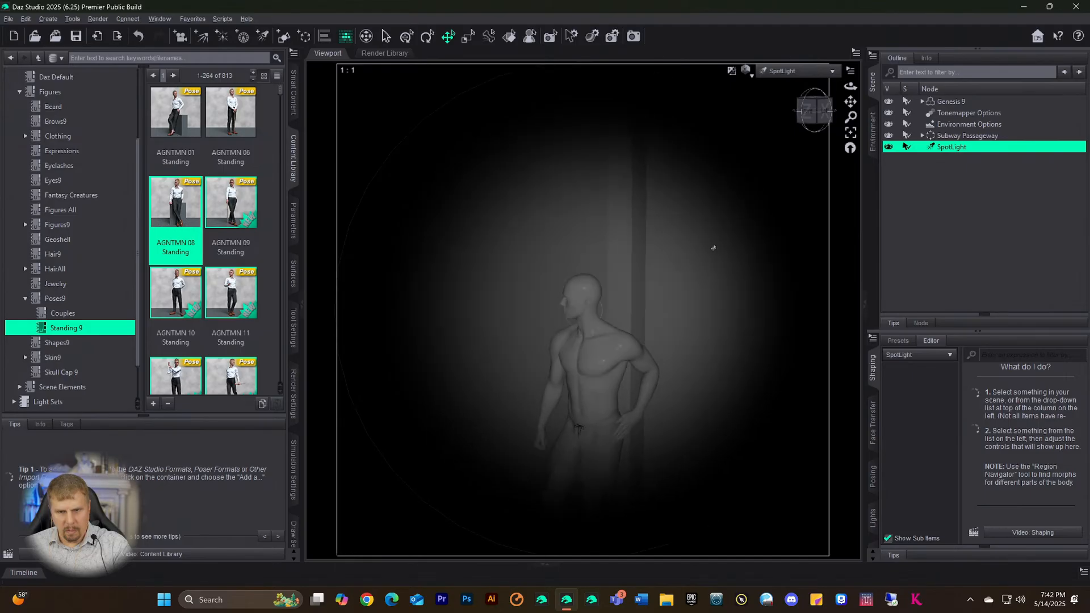
scroll(716, 239, up, 2)
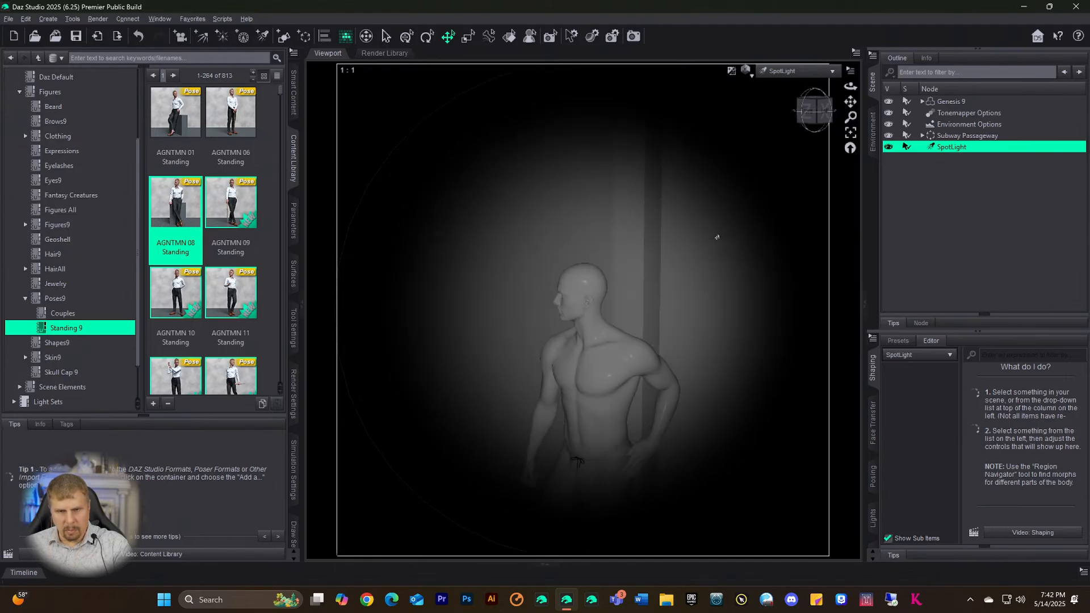
scroll(717, 237, down, 3)
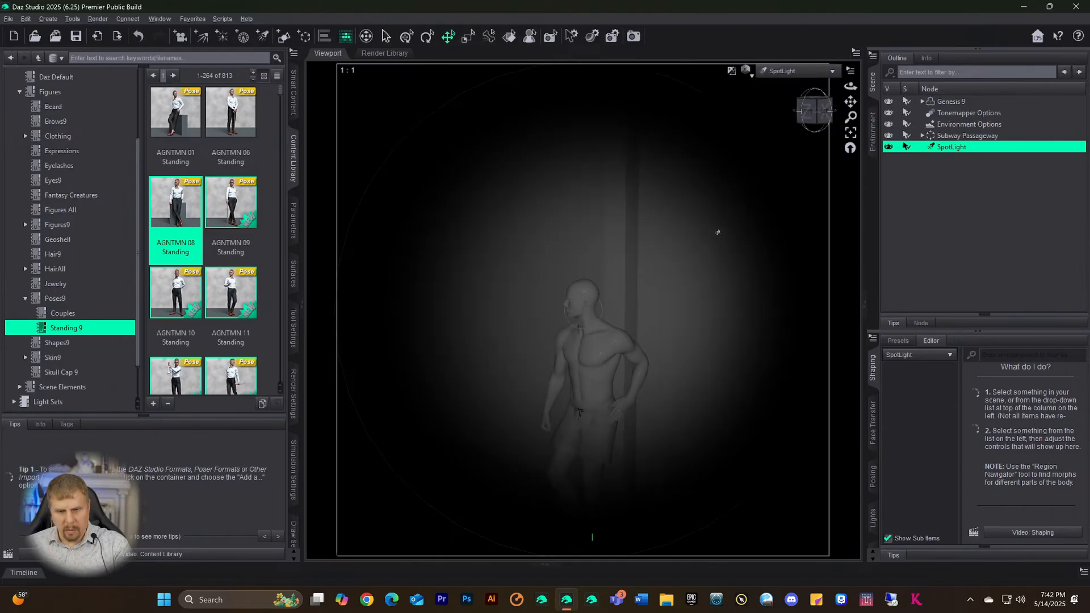
scroll(718, 230, down, 1)
scroll(716, 230, up, 1)
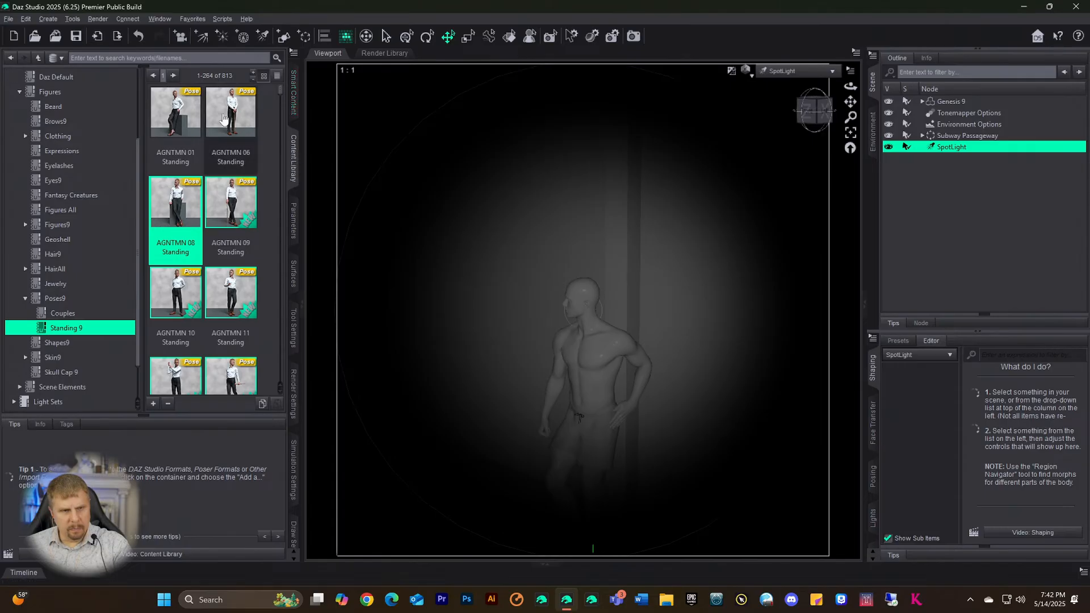
- Raise the SpotLight's Luminous Flux (Lumen) far above 1500 in the Parameters pane
click(293, 220)
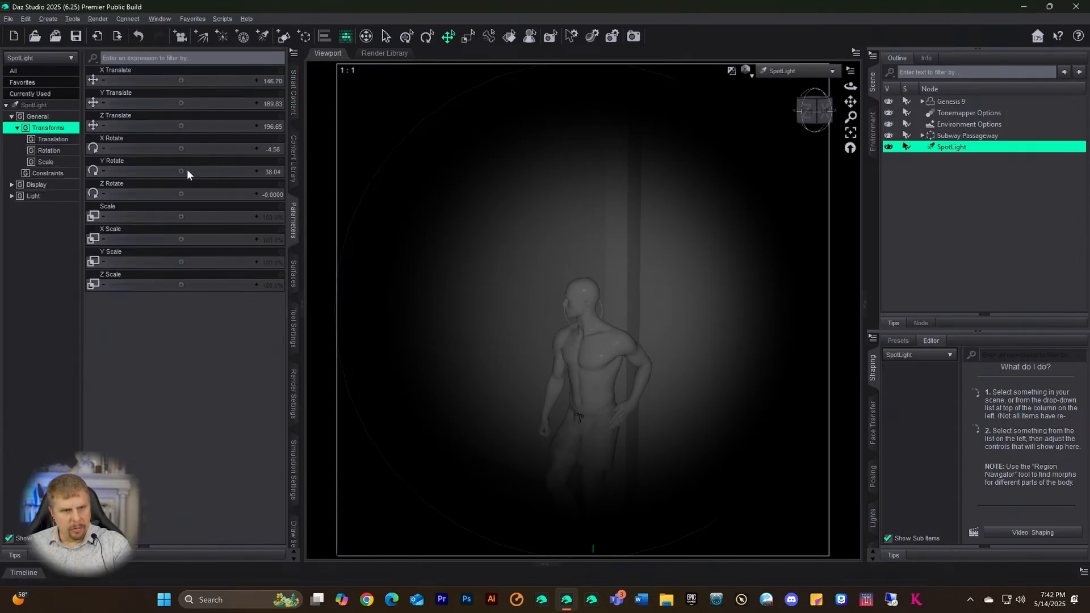
click(34, 106)
scroll(188, 300, down, 6)
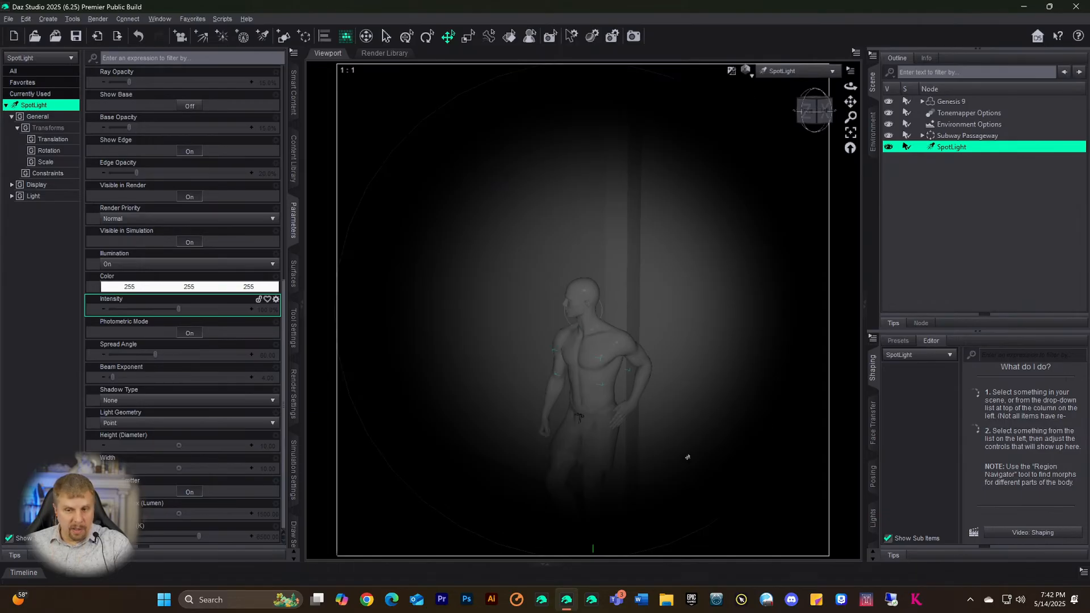
click(261, 515)
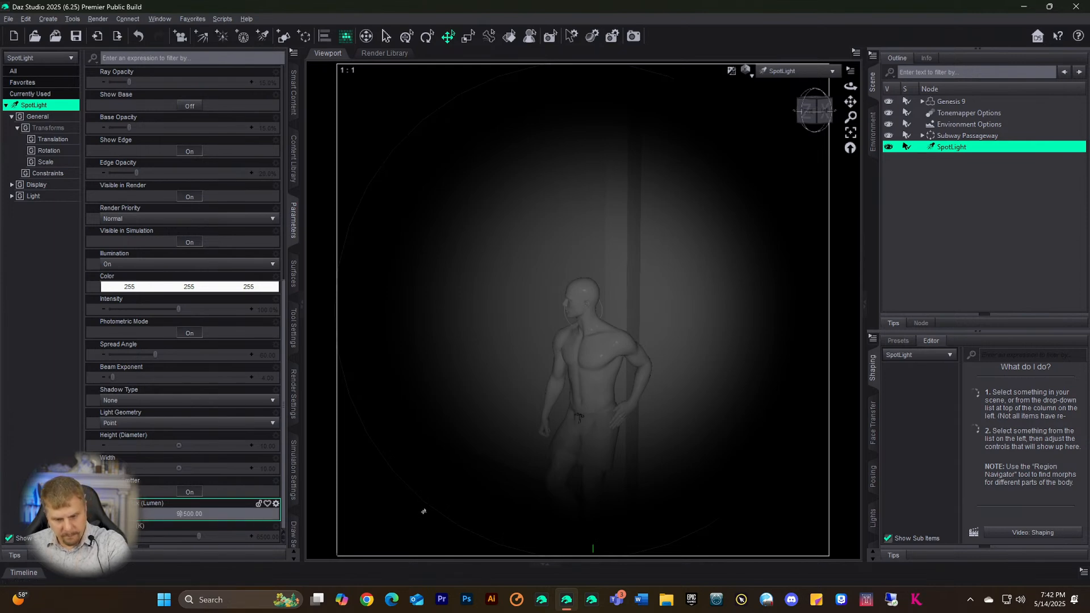
key(Return)
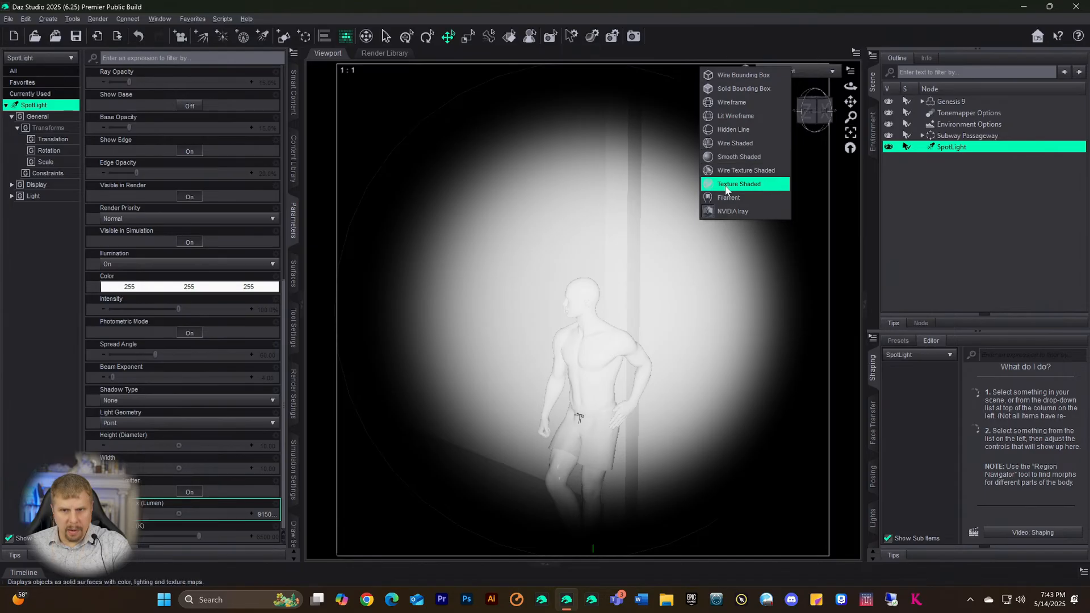
- Switch the viewport draw style to Texture Shaded, then NVIDIA Iray
click(728, 169)
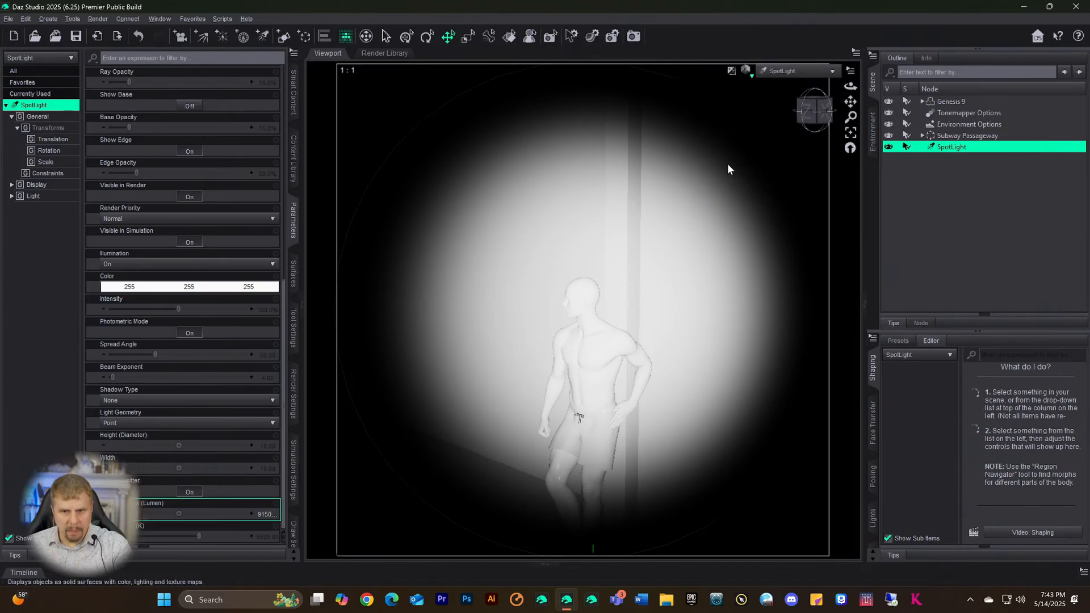
click(746, 70)
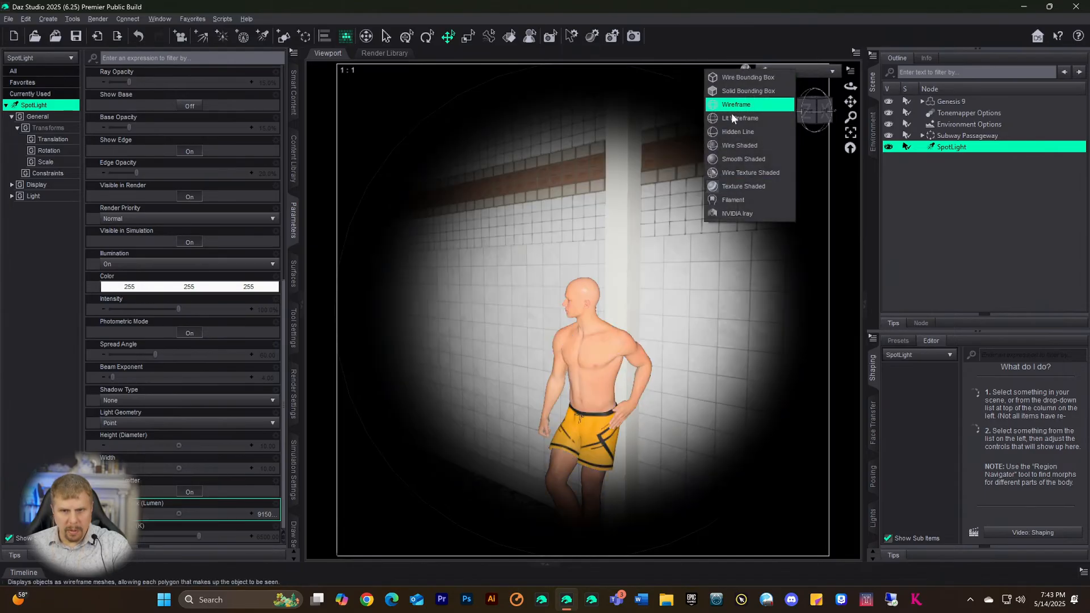
click(727, 213)
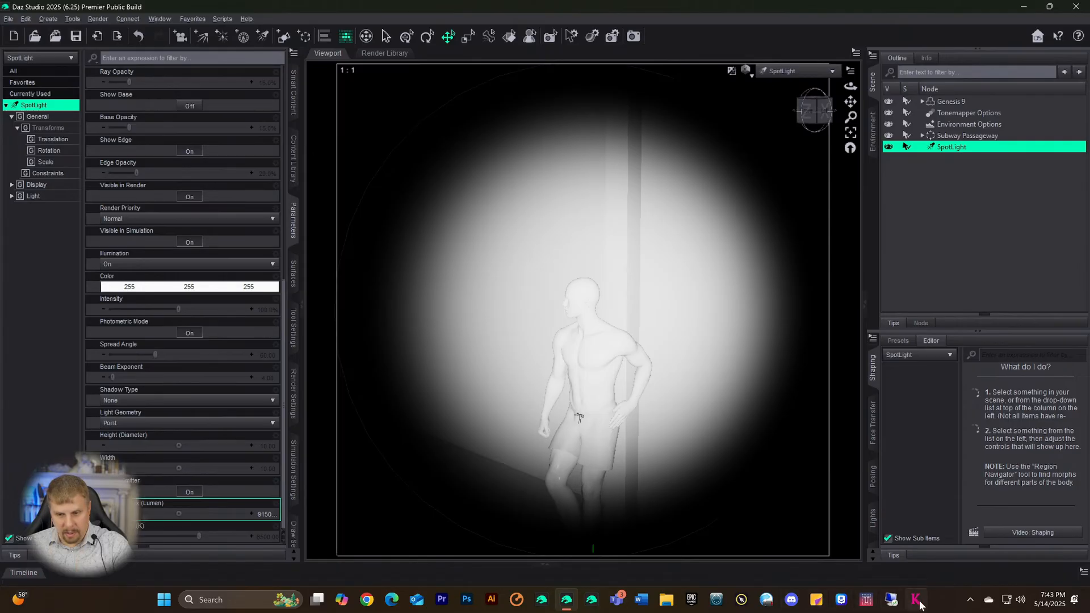
- Launch the NVIDIA Control Panel from the system tray icon
click(970, 600)
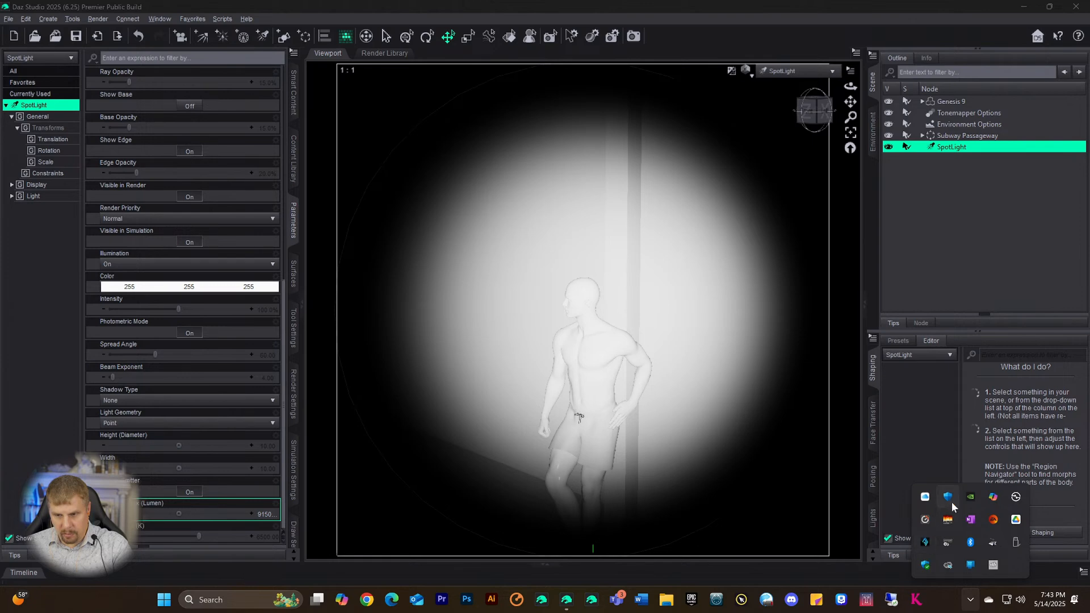
right_click(970, 497)
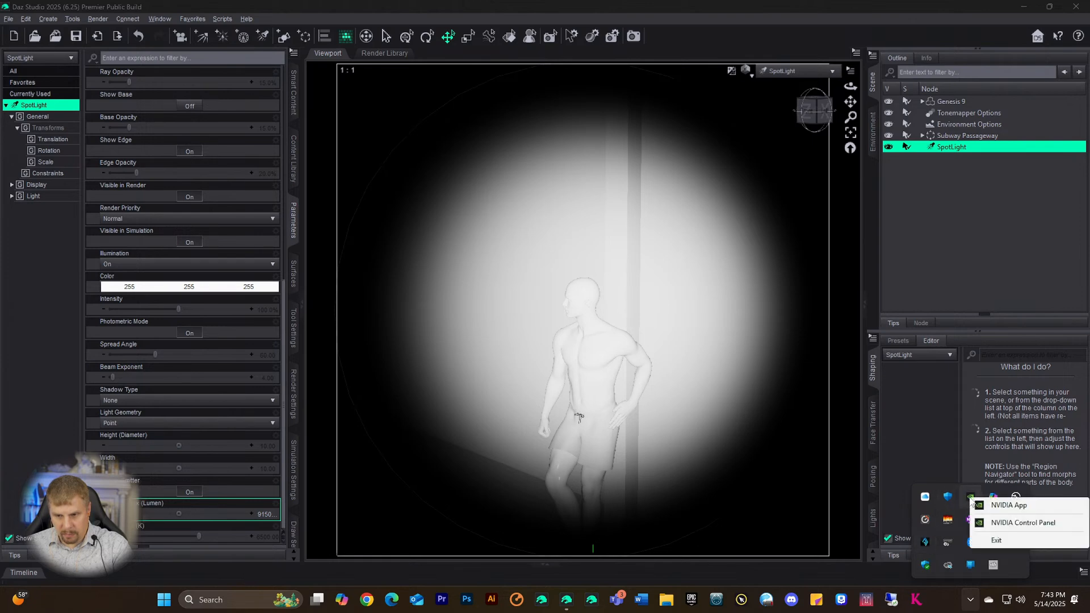
click(981, 526)
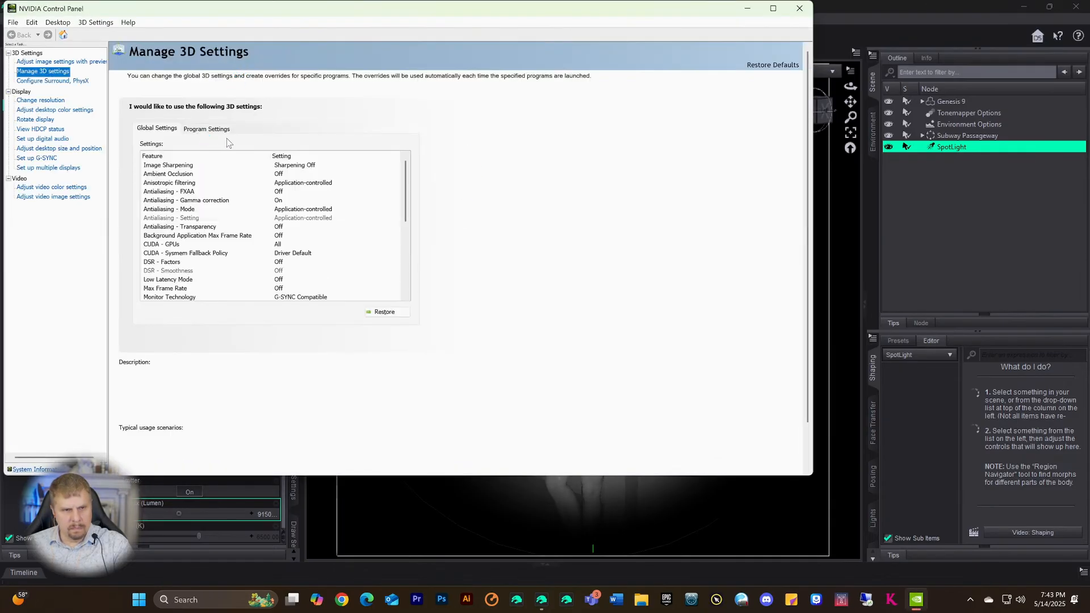
- Restore Daz Studio's program 3D settings to defaults, apply them, and close the panel
click(215, 131)
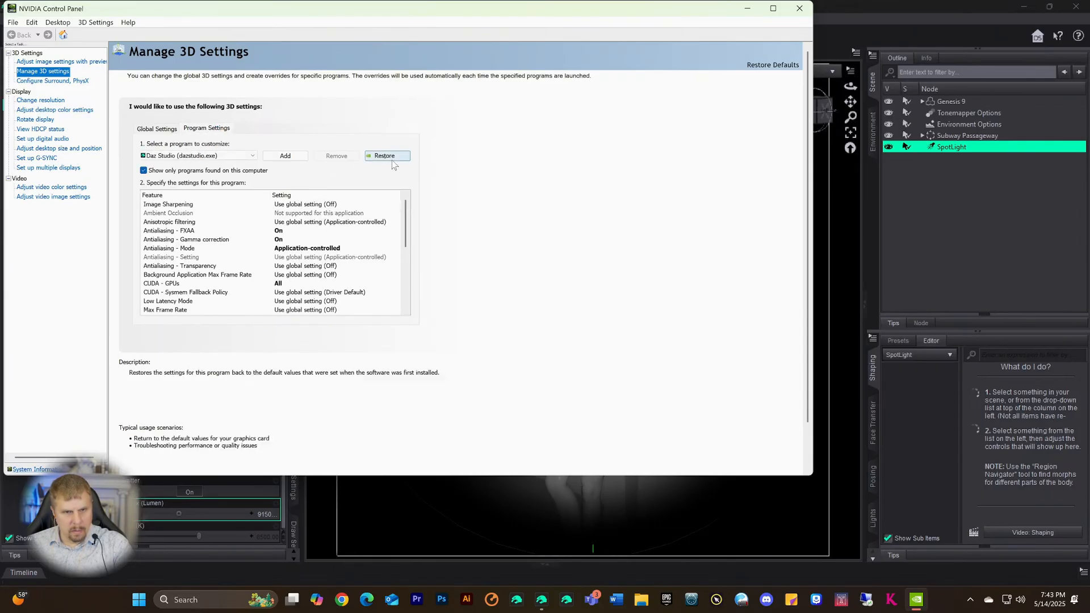
click(392, 160)
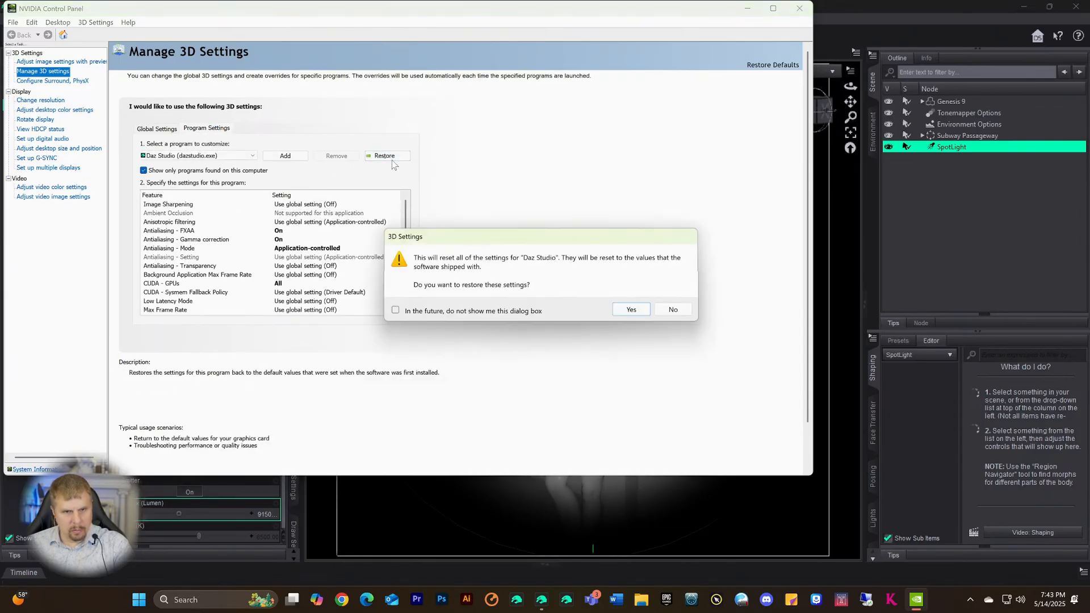
click(624, 311)
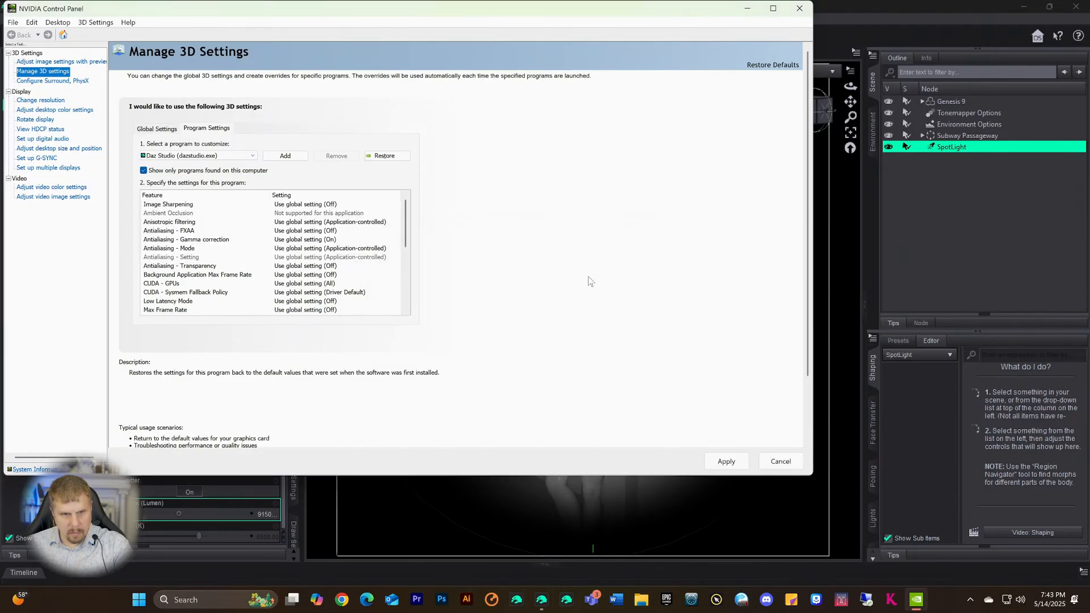
click(725, 460)
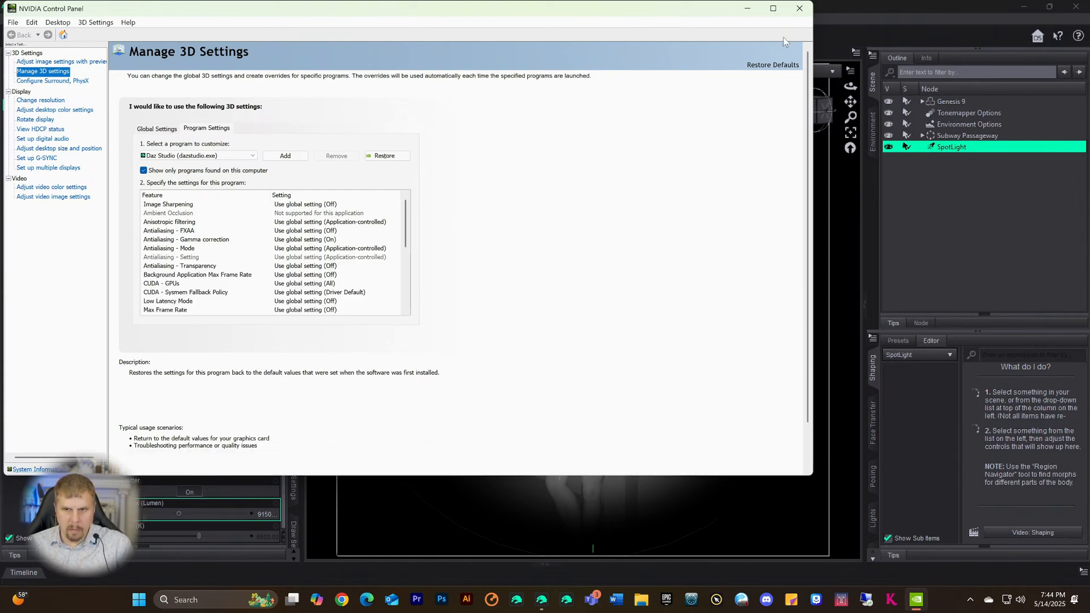
click(800, 8)
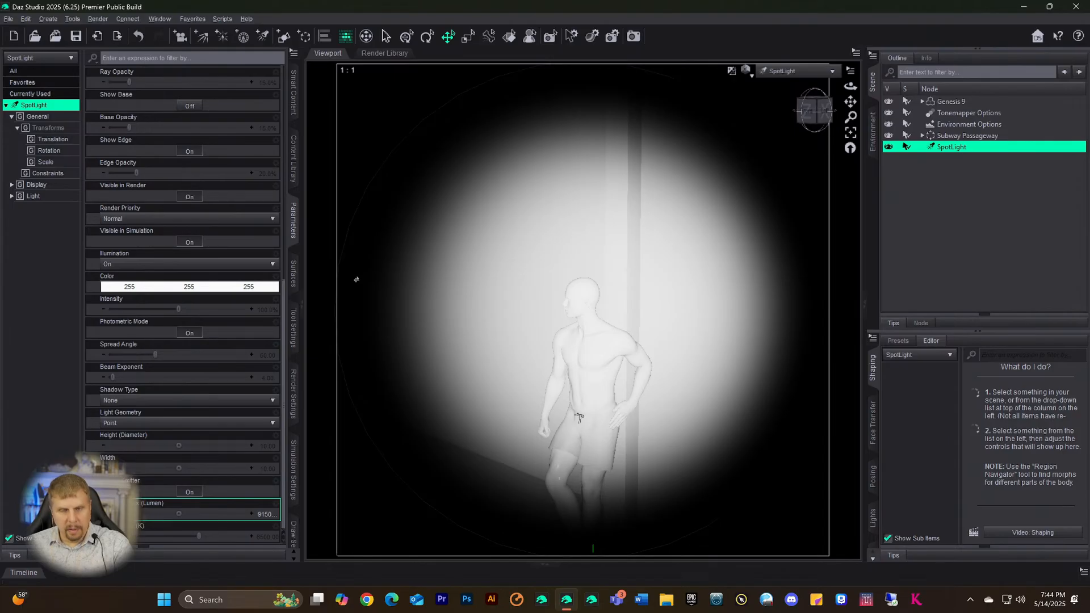
- Switch to Perspective View and create a new camera that copies the active view
click(786, 74)
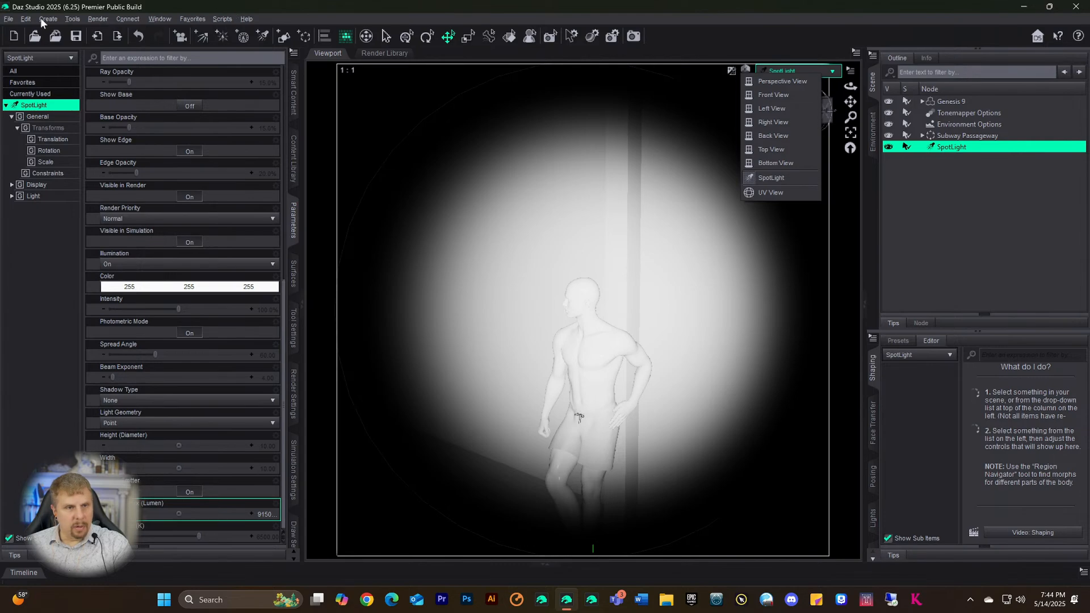
click(751, 83)
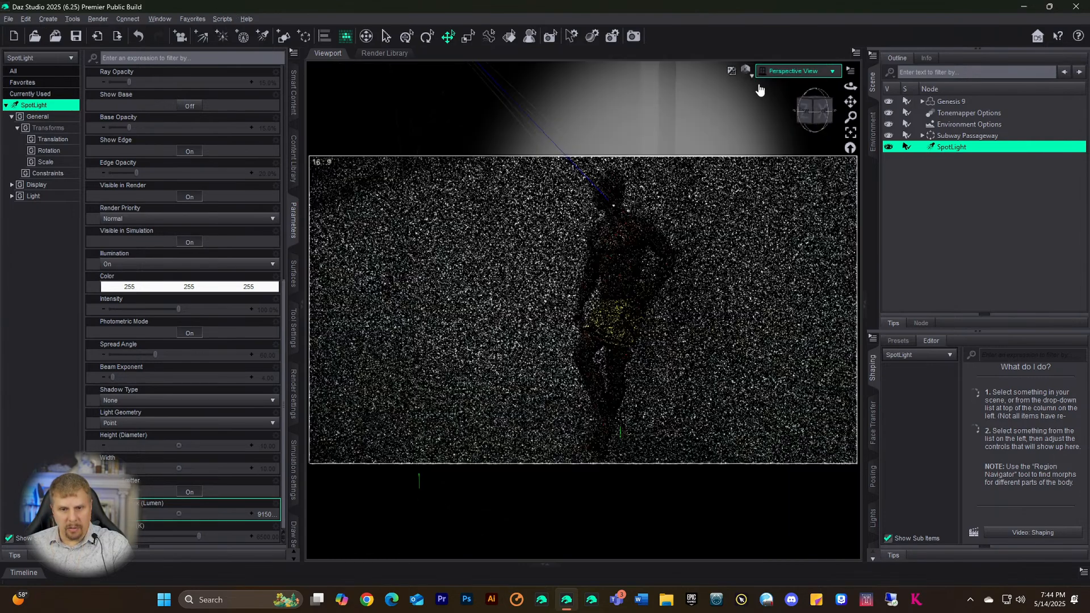
click(48, 20)
click(73, 33)
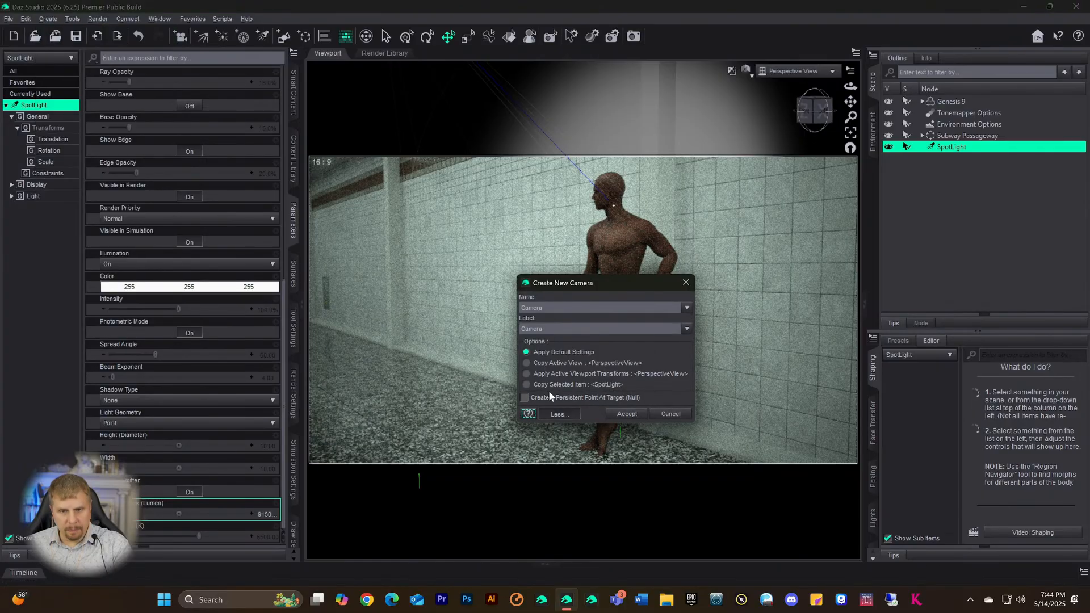
click(531, 363)
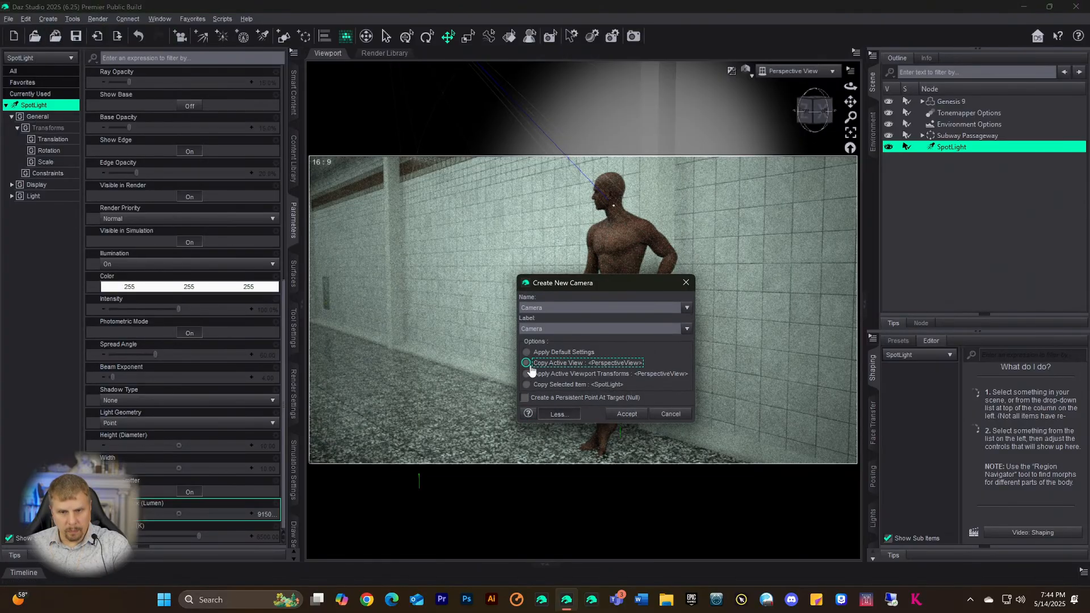
click(626, 414)
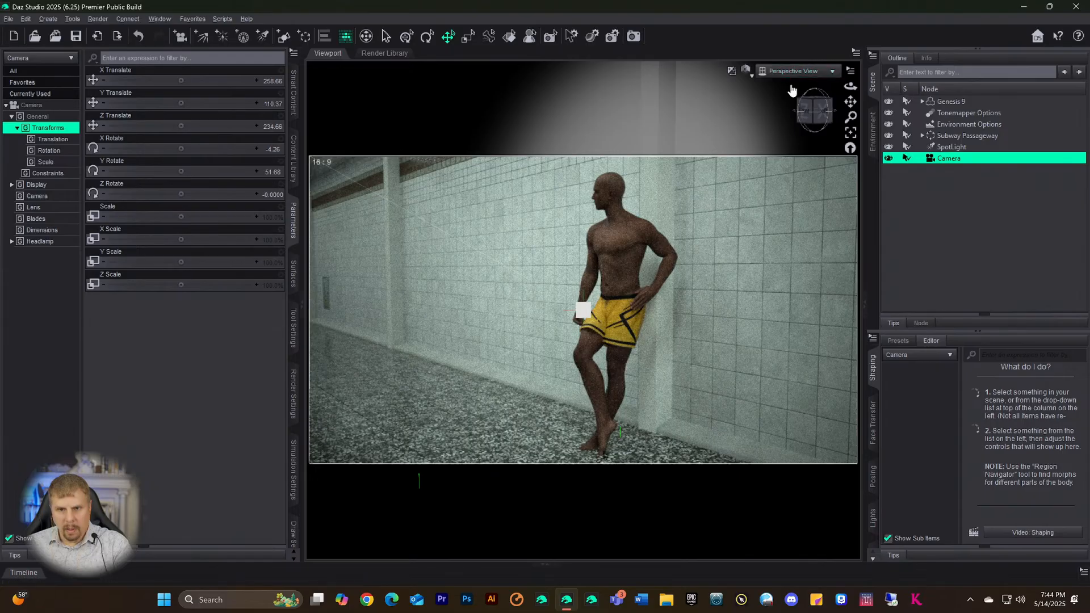
- Select the SpotLight and check its Luminous Flux, leaving it at 91500
click(946, 149)
scroll(220, 397, down, 10)
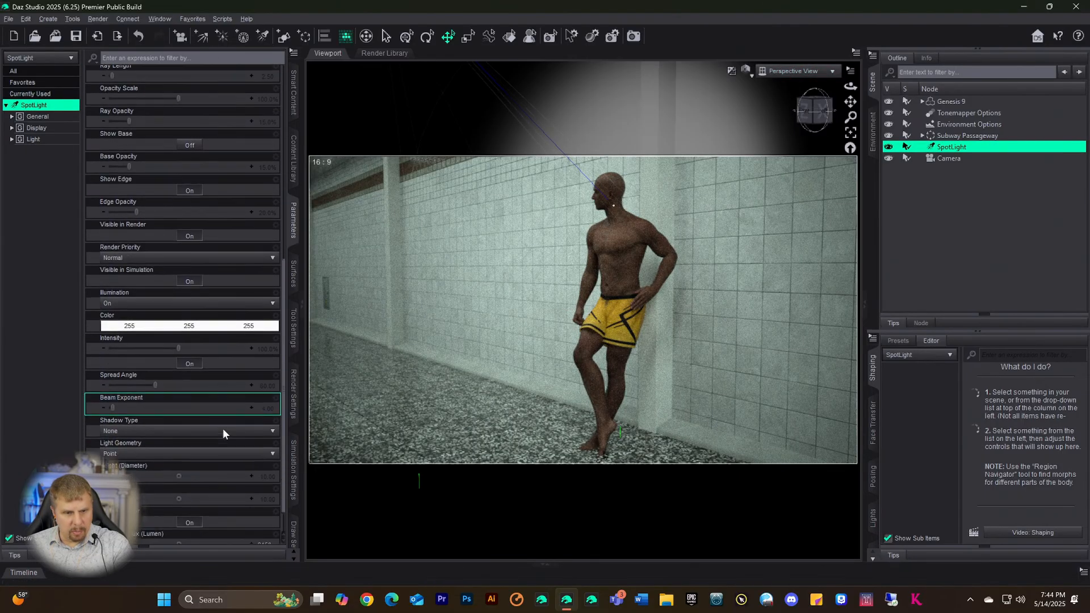
scroll(222, 428, down, 1)
click(264, 515)
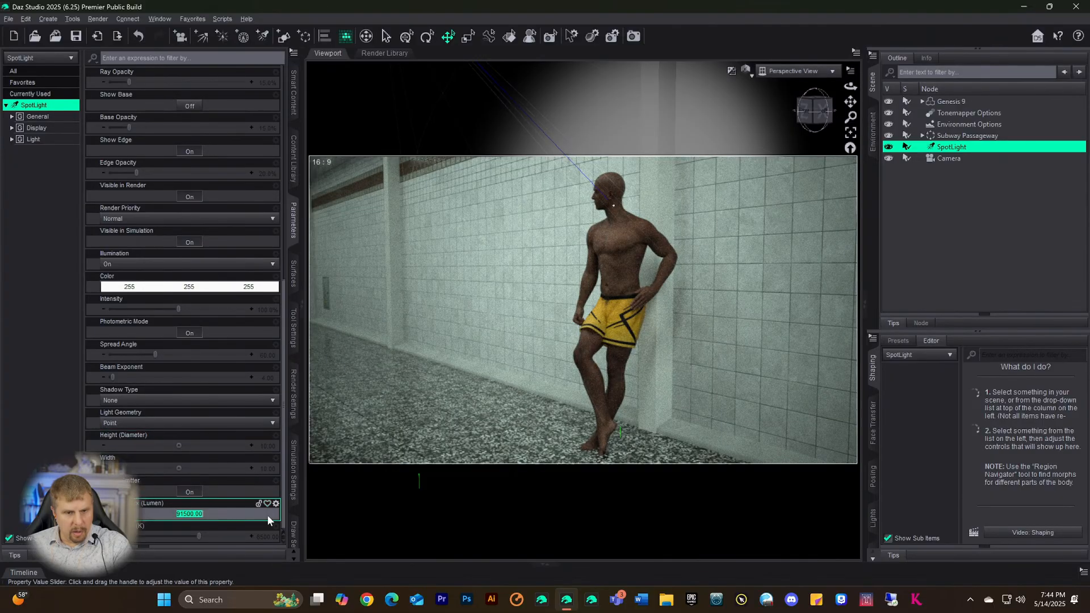
click(199, 515)
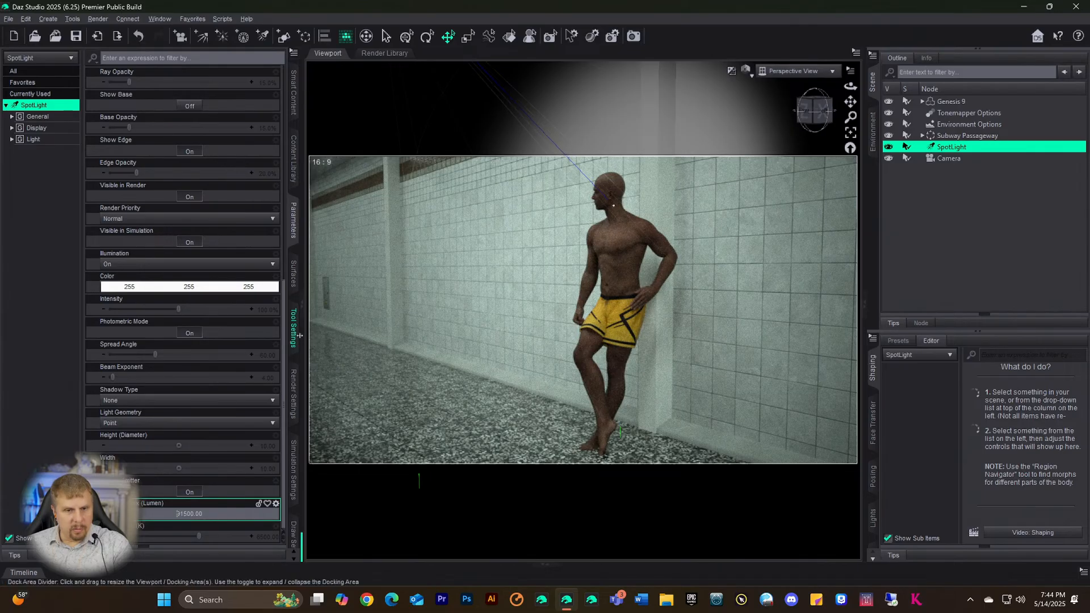
- Select Environment Options and change Environment Mode from Dome Only to Dome and Scene
click(293, 387)
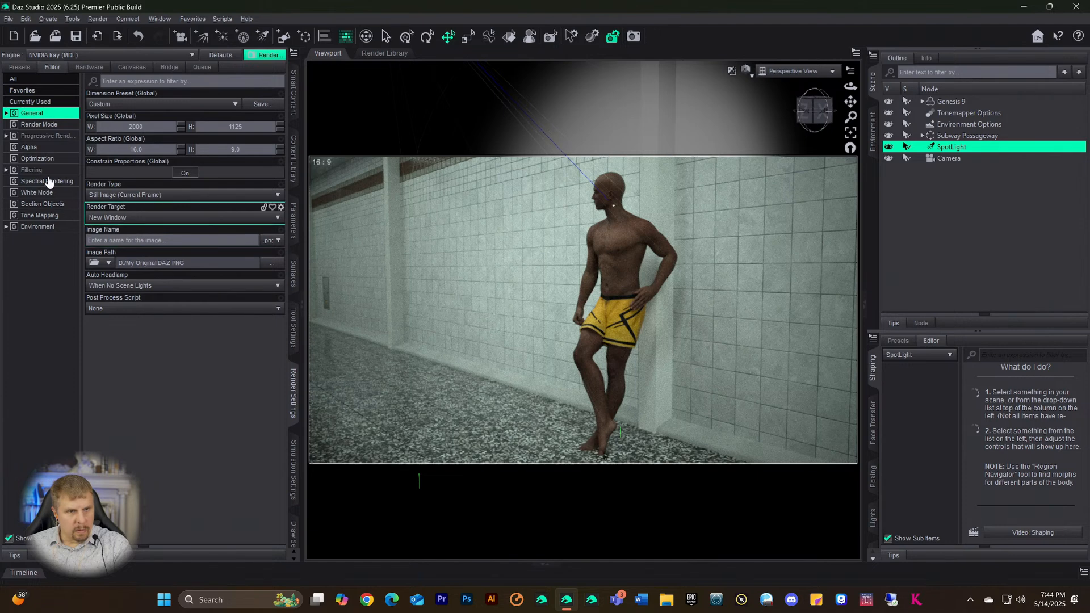
click(958, 115)
click(952, 124)
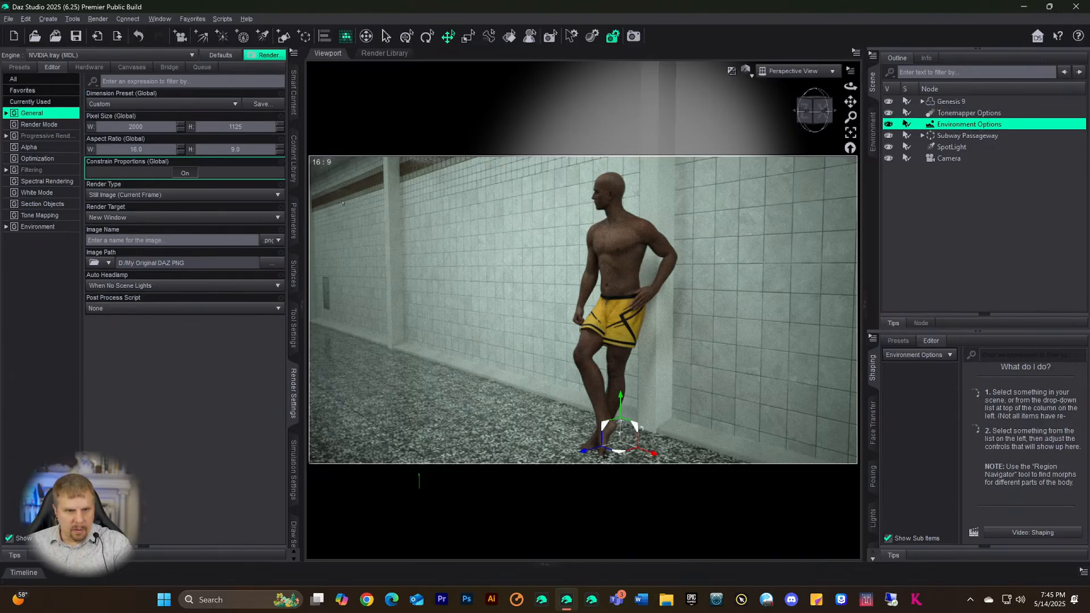
click(294, 222)
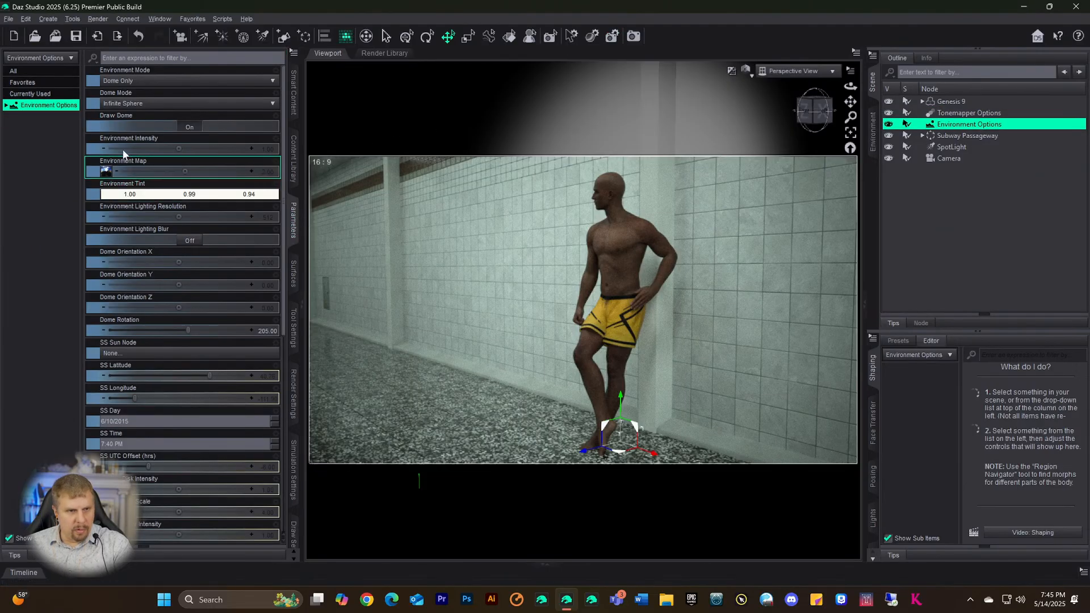
click(139, 81)
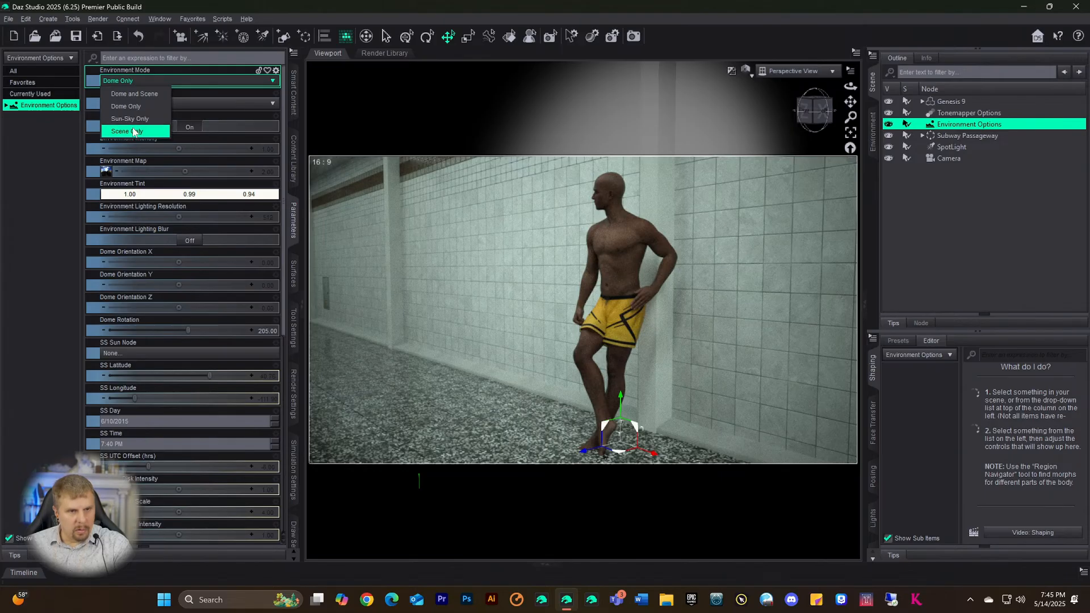
click(135, 94)
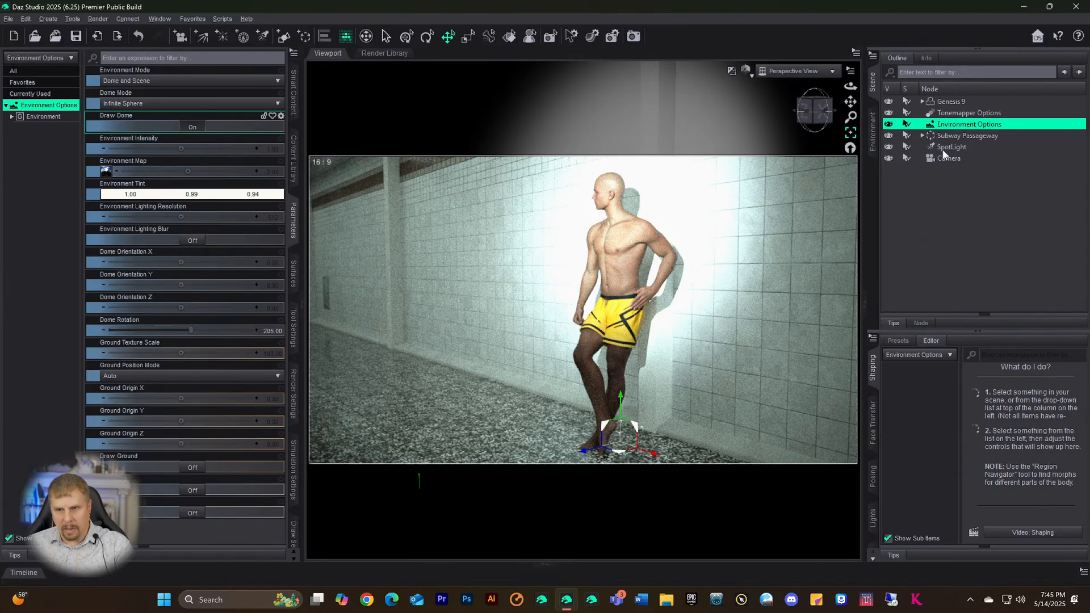
- Set the viewport to look through Camera, then select the SpotLight in the Scene pane
click(786, 74)
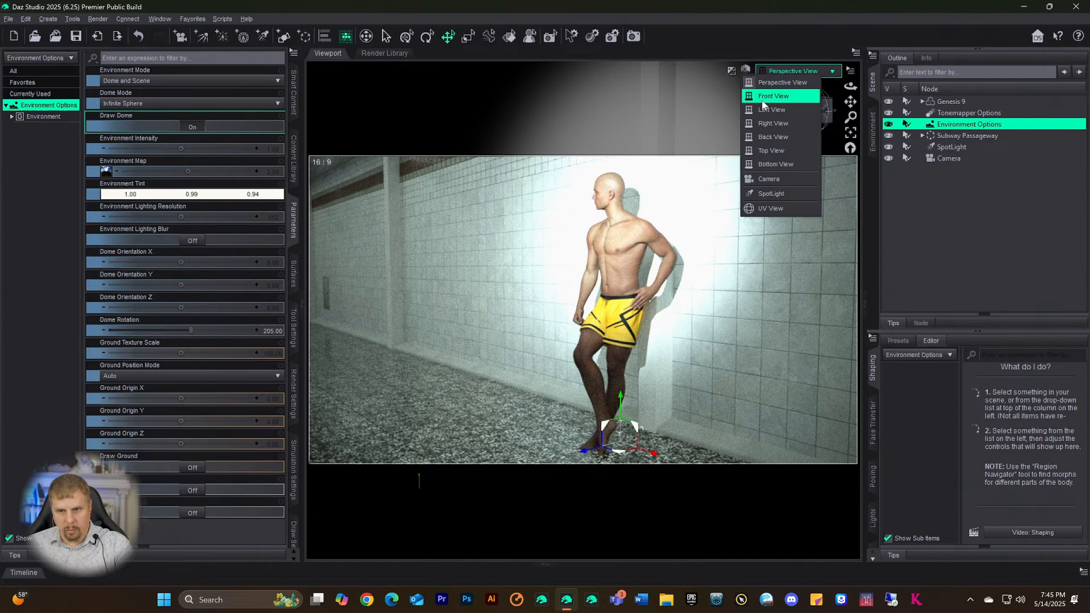
click(778, 180)
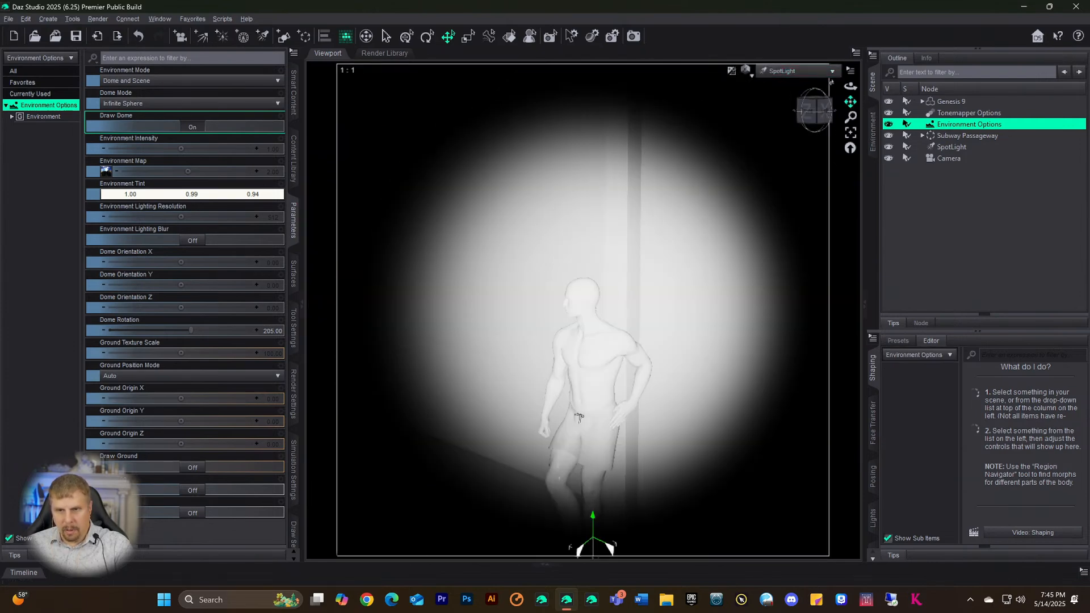
click(794, 71)
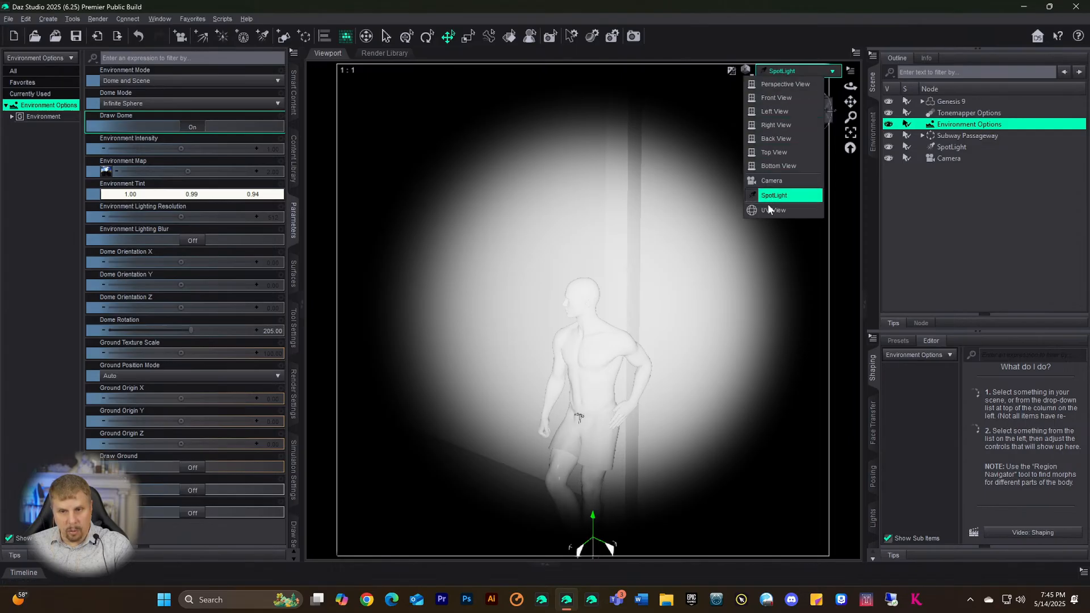
click(772, 180)
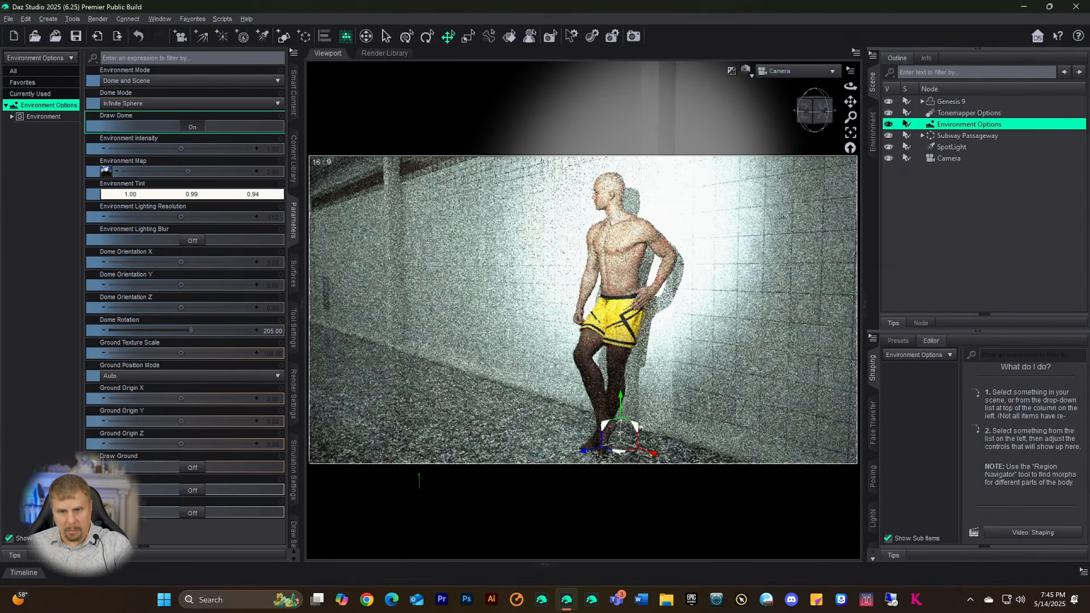
click(946, 145)
- Edit the SpotLight's Luminous Flux in Parameters, trimming it back to 1500 lumens
click(32, 106)
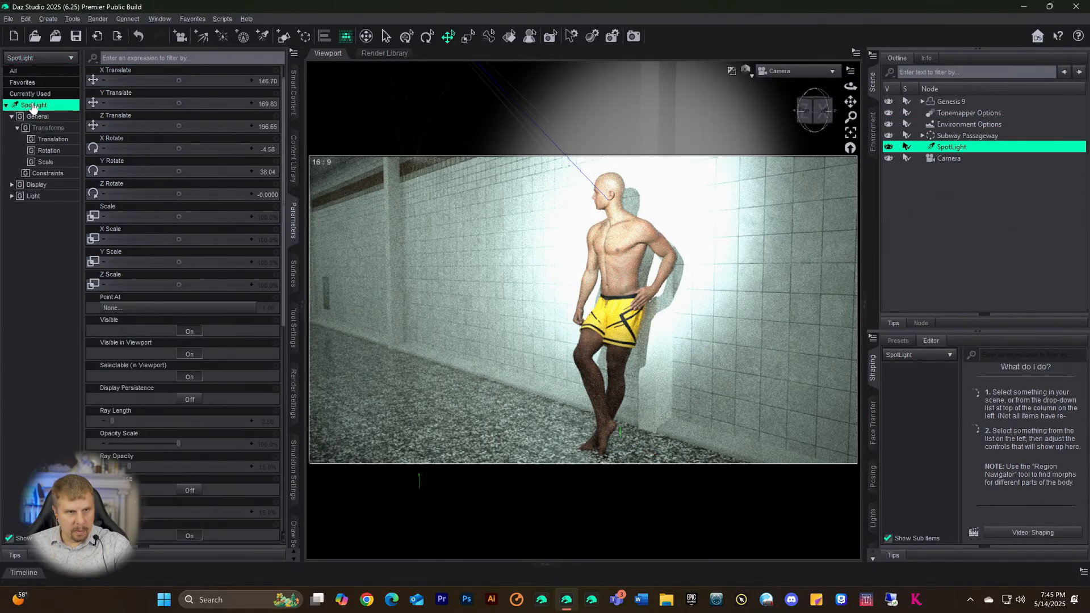
scroll(227, 372, down, 10)
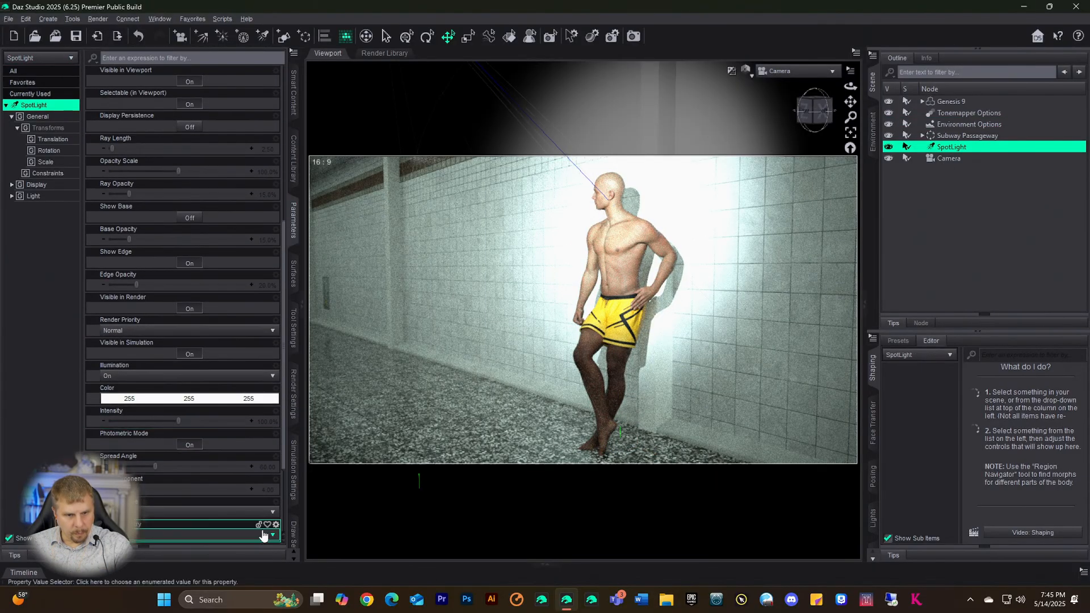
double_click(257, 513)
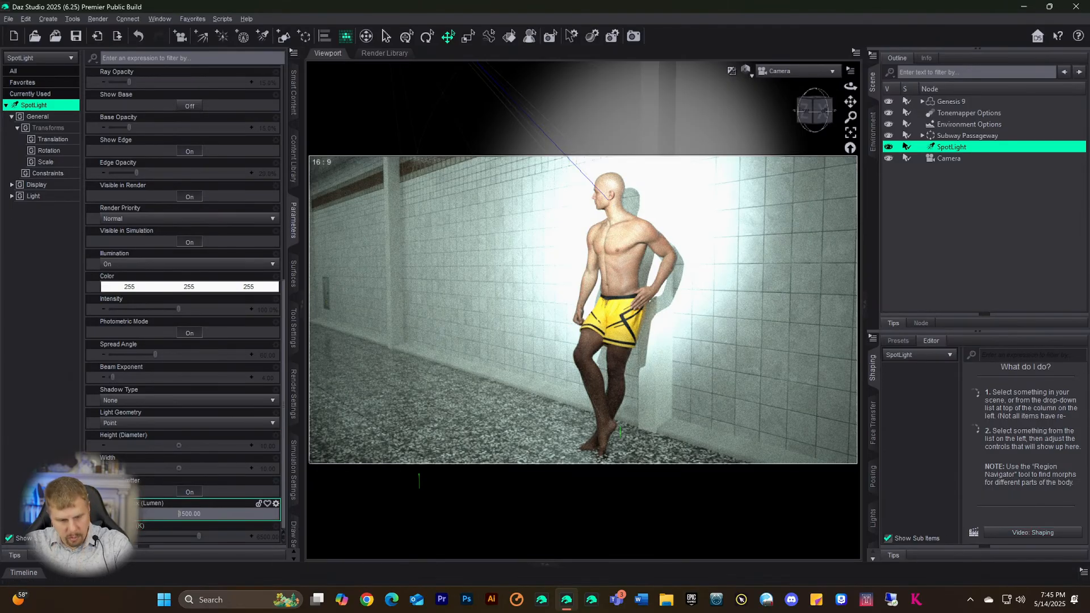
text(2)
key(Return)
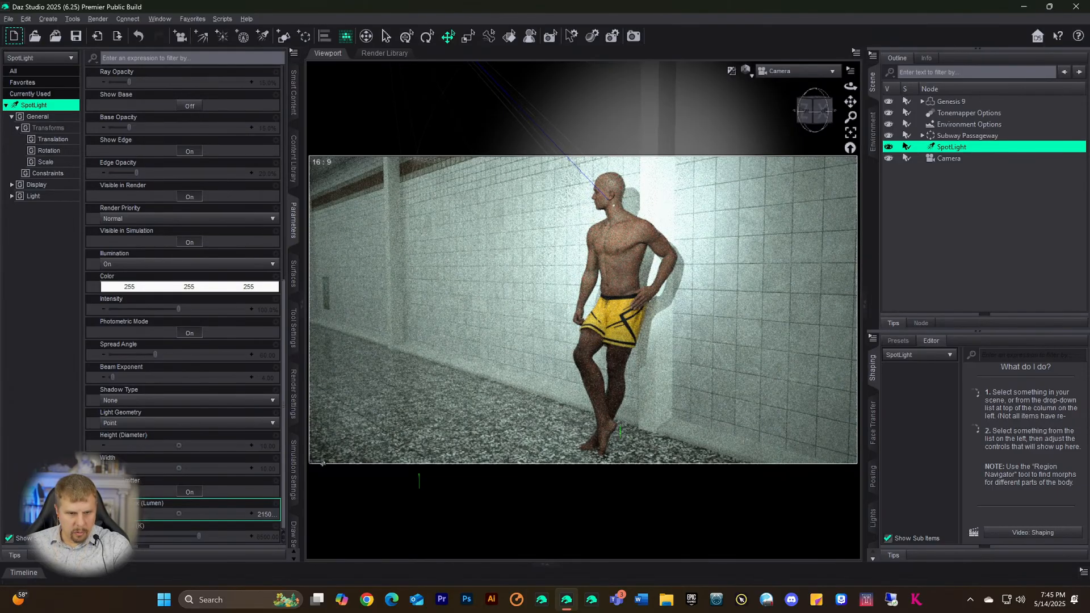
click(267, 515)
click(169, 515)
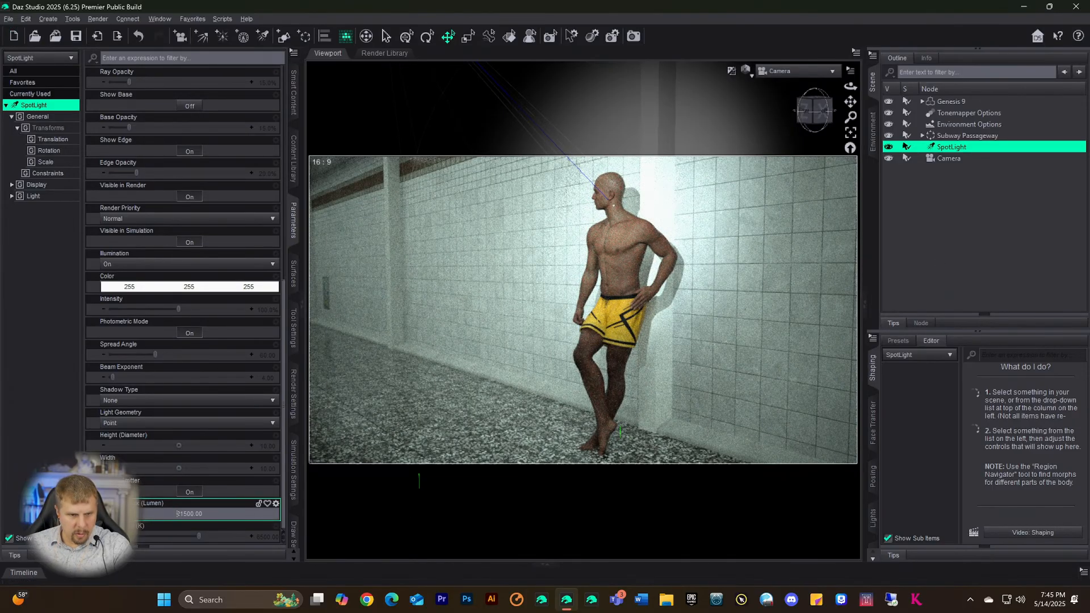
key(Delete)
key(Return)
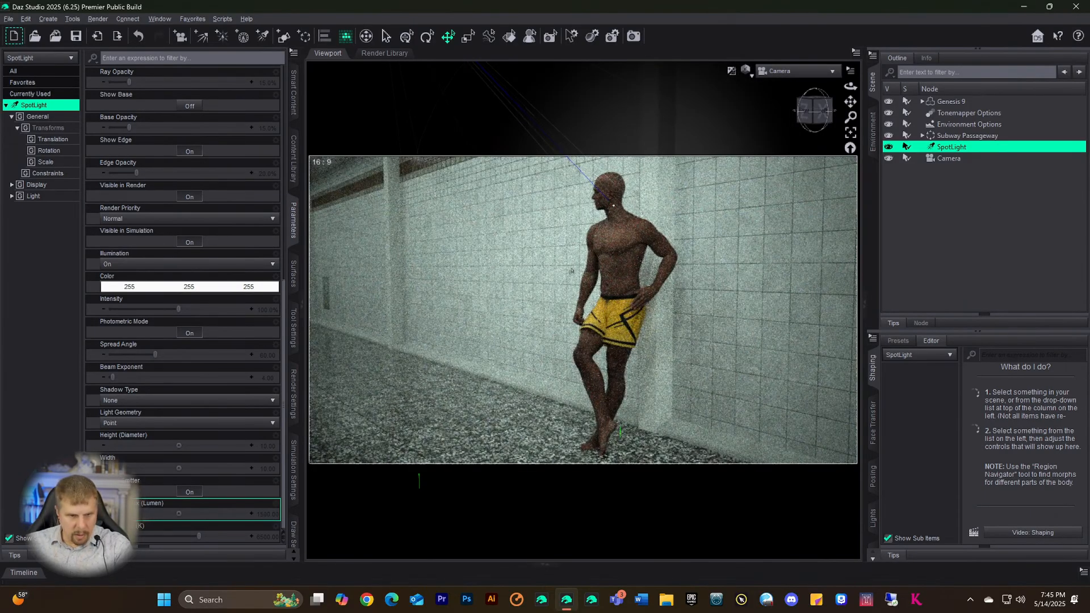
- Set the Luminous Flux to 9500 lumens and lower Temperature to 4512.19 K
click(257, 512)
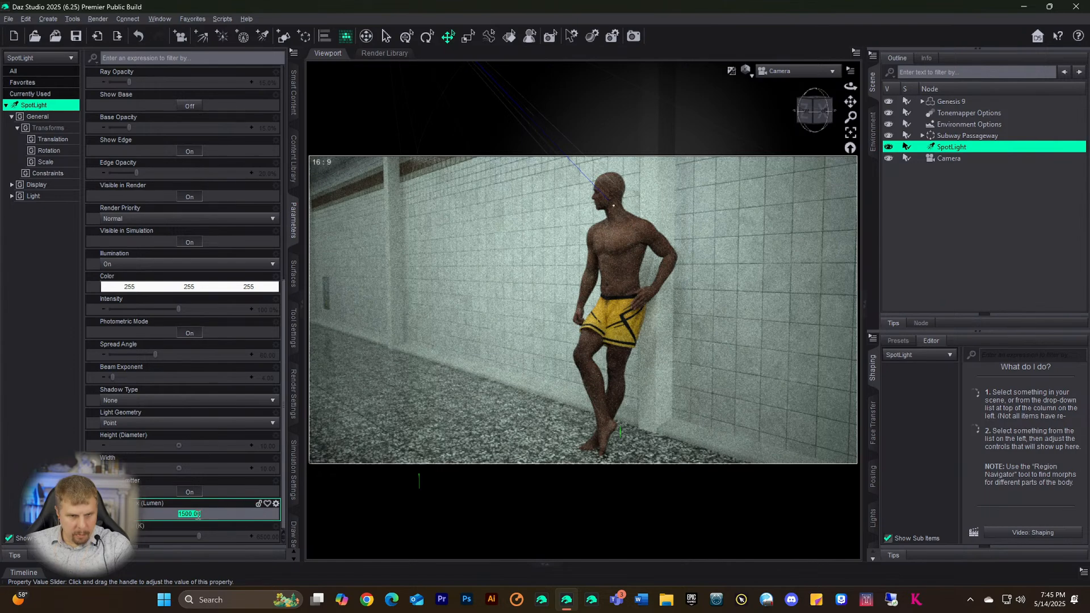
key(BackSpace)
text(9)
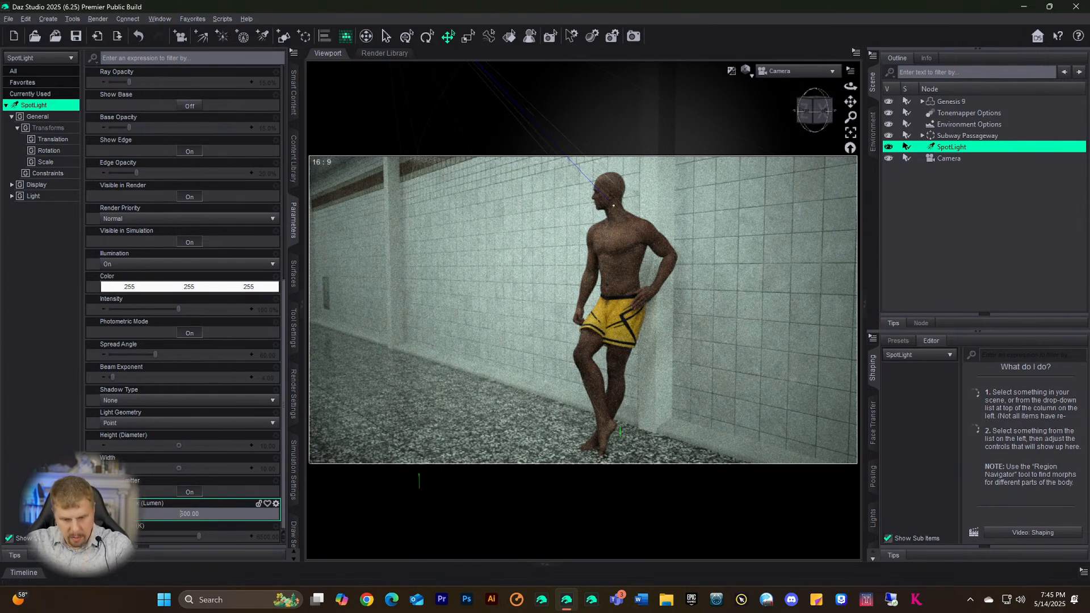
key(Return)
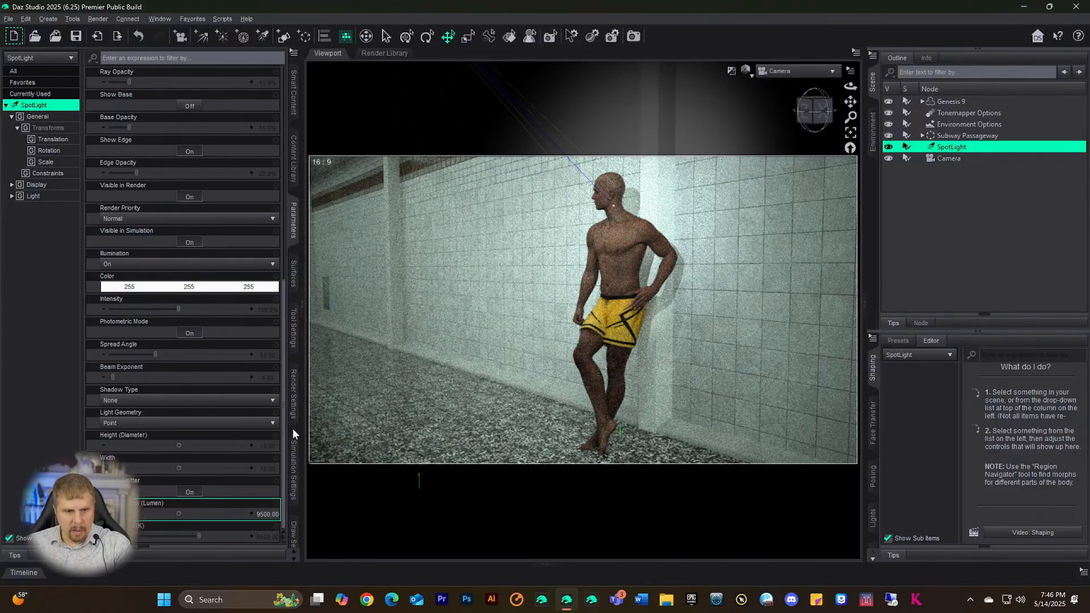
click(170, 537)
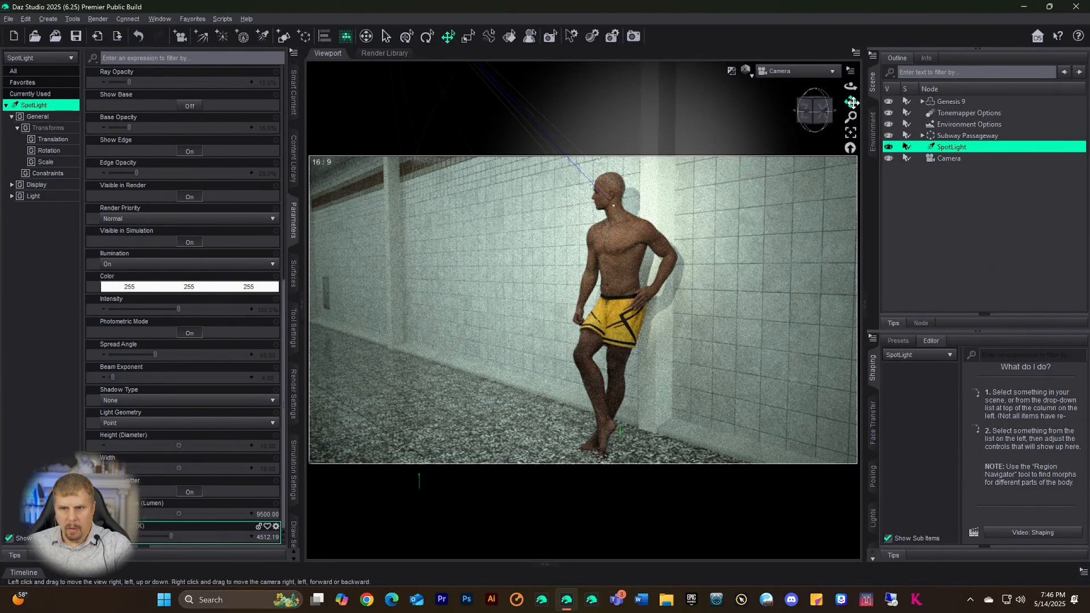
- Orbit down the corridor and slide Genesis 9 along Z to -7.69 cm against the tiled wall
drag(853, 102, 879, 114)
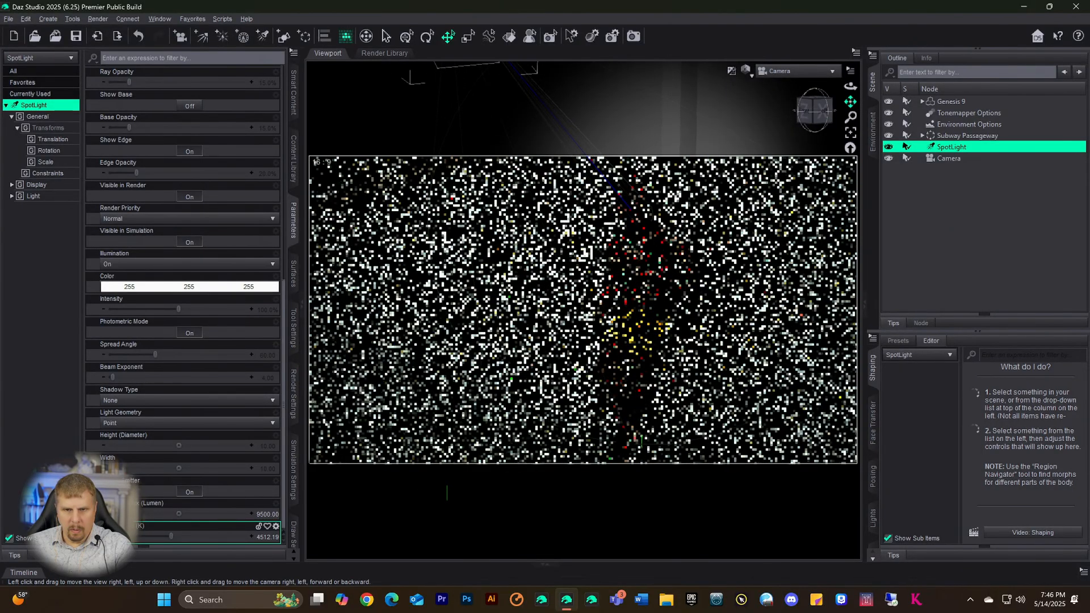
drag(808, 116, 854, 136)
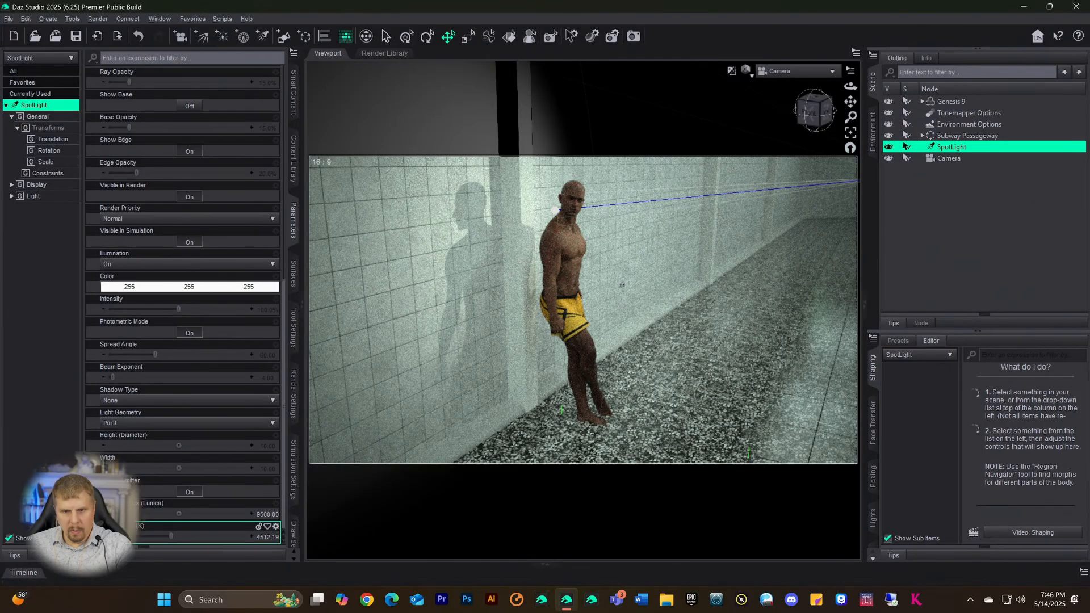
click(943, 103)
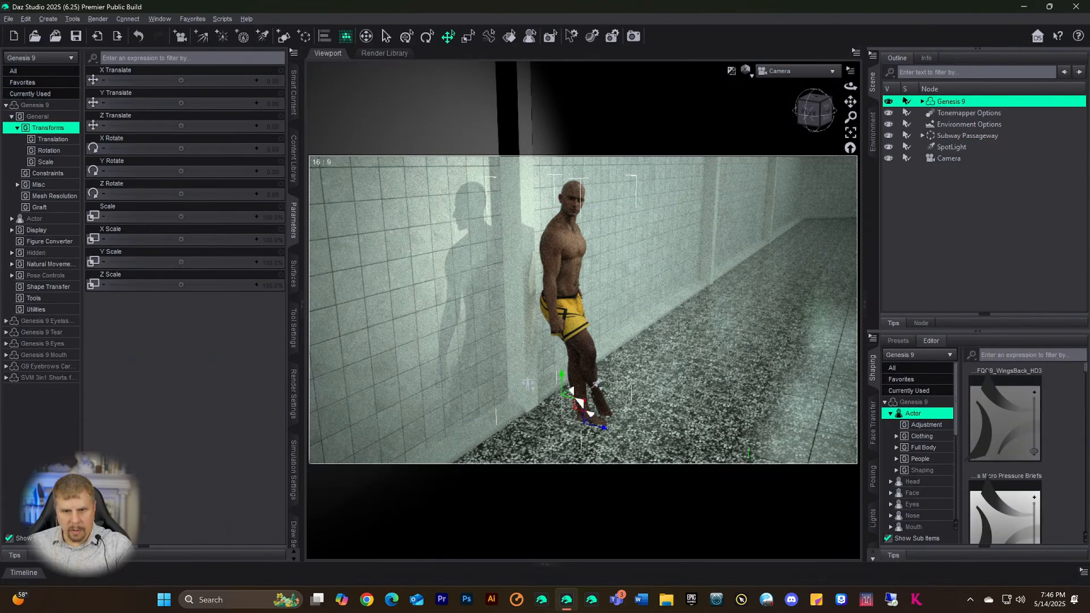
drag(603, 427, 599, 428)
drag(597, 428, 593, 430)
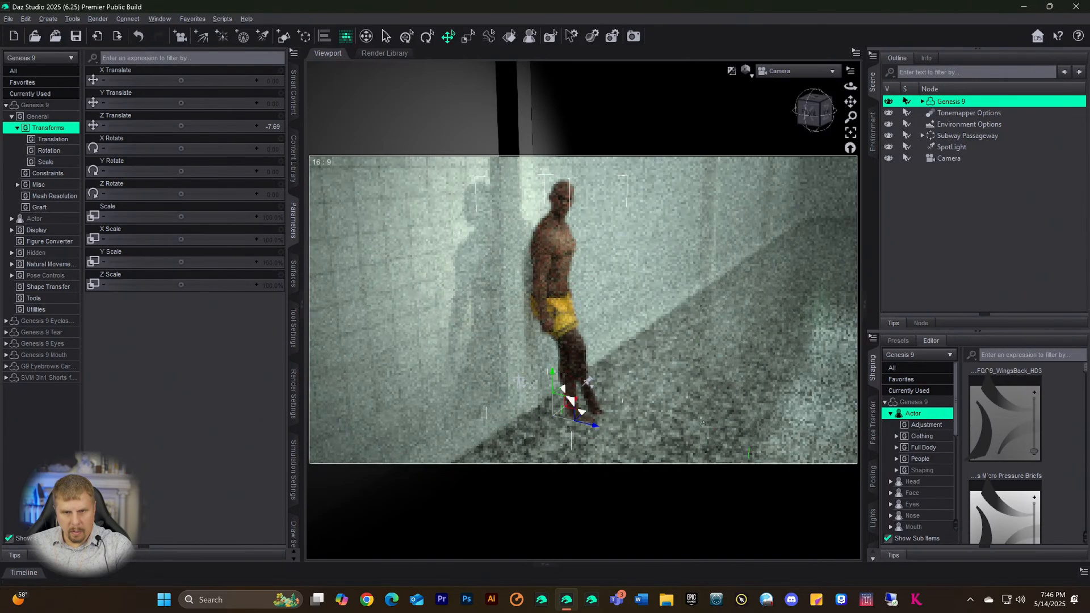
click(698, 425)
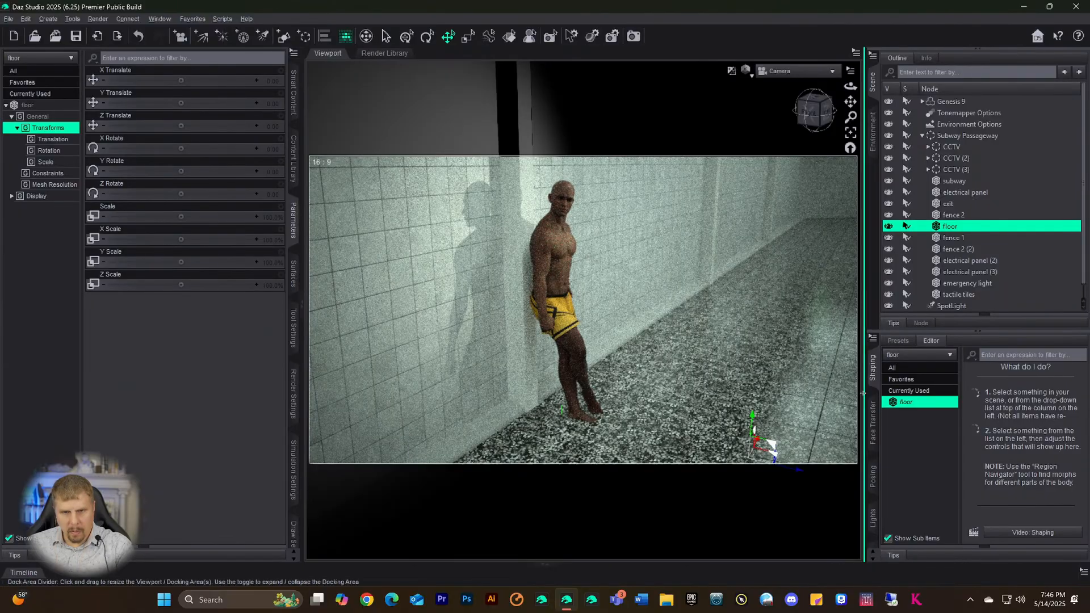
drag(817, 117, 820, 119)
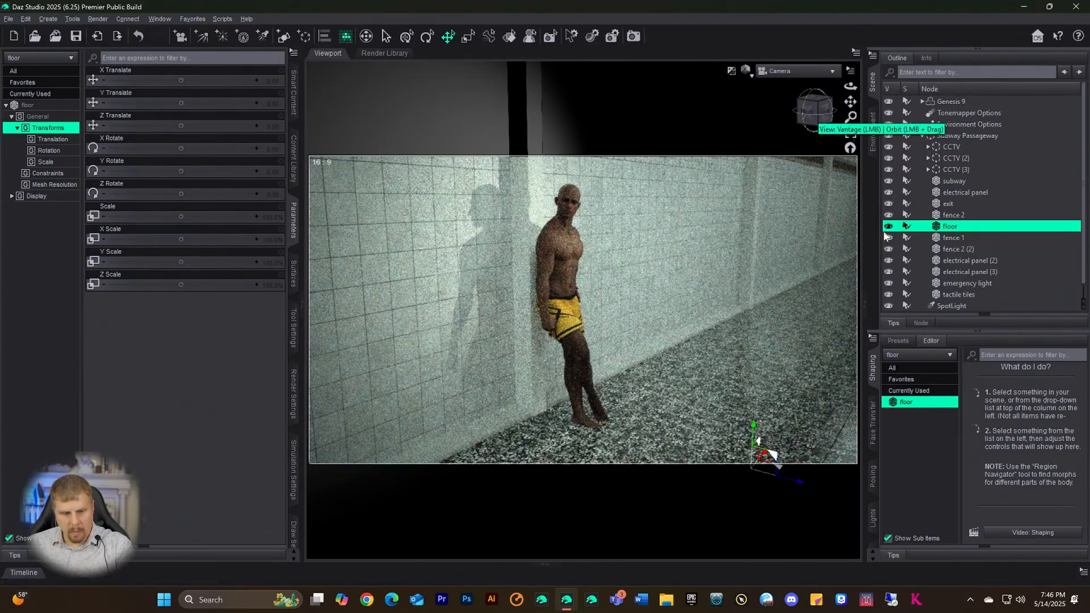
- Save the scene as 'Dustin', accepting the default scene save options
key(ctrl+s)
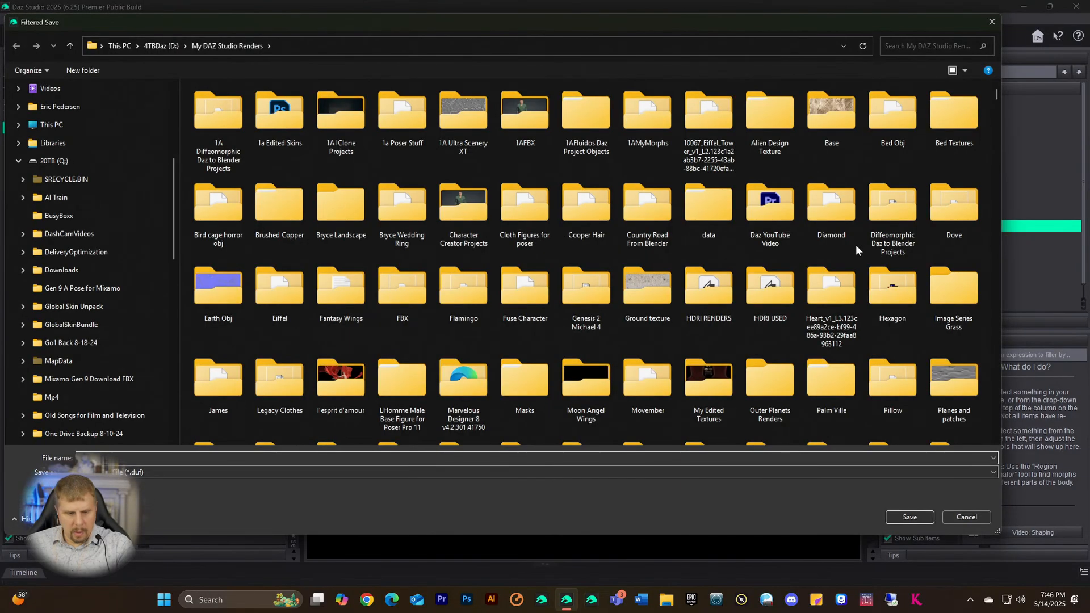
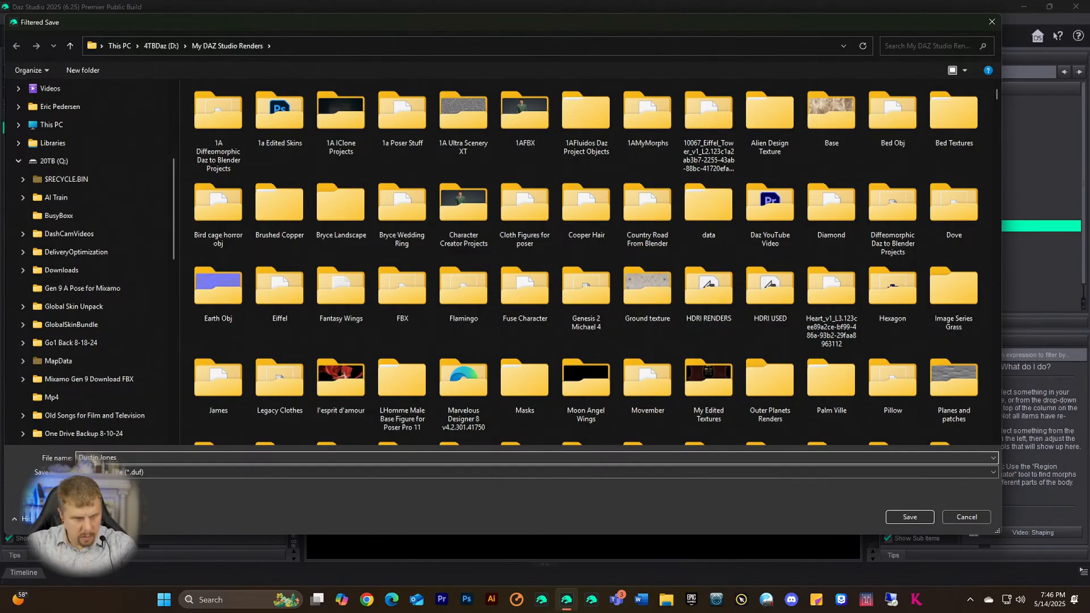
key(Return)
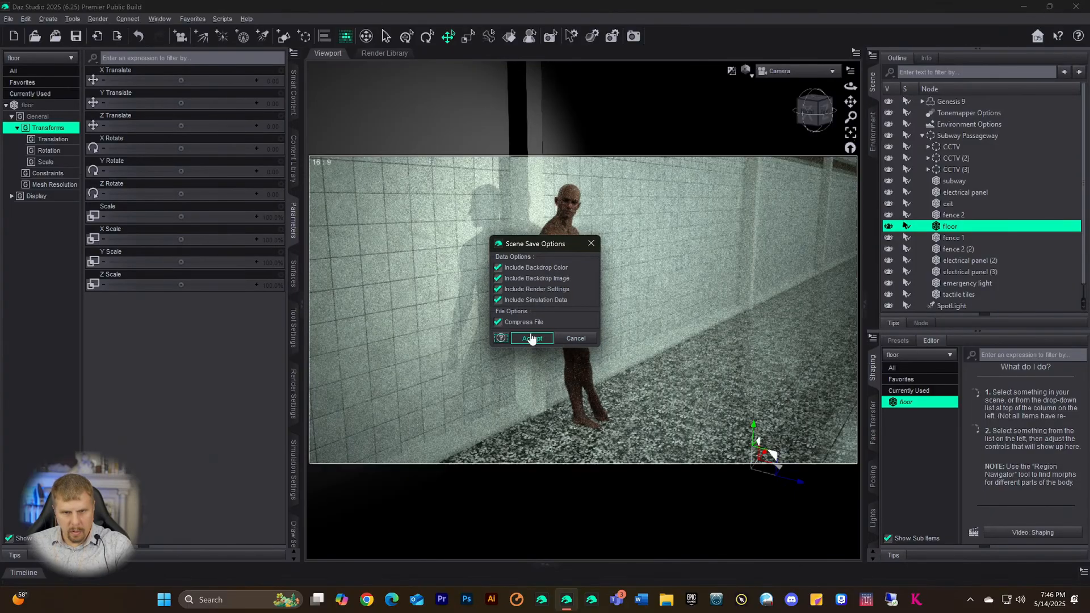
click(531, 339)
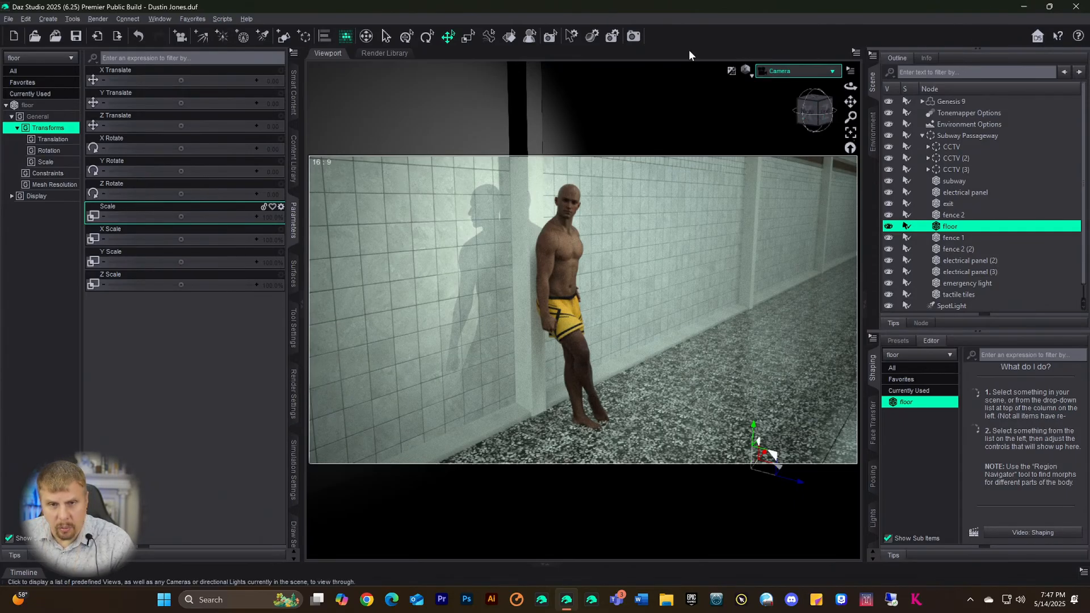
- Load the Antonio Beard from the Figures > Beard content library onto the selected Genesis 9 figure
click(292, 163)
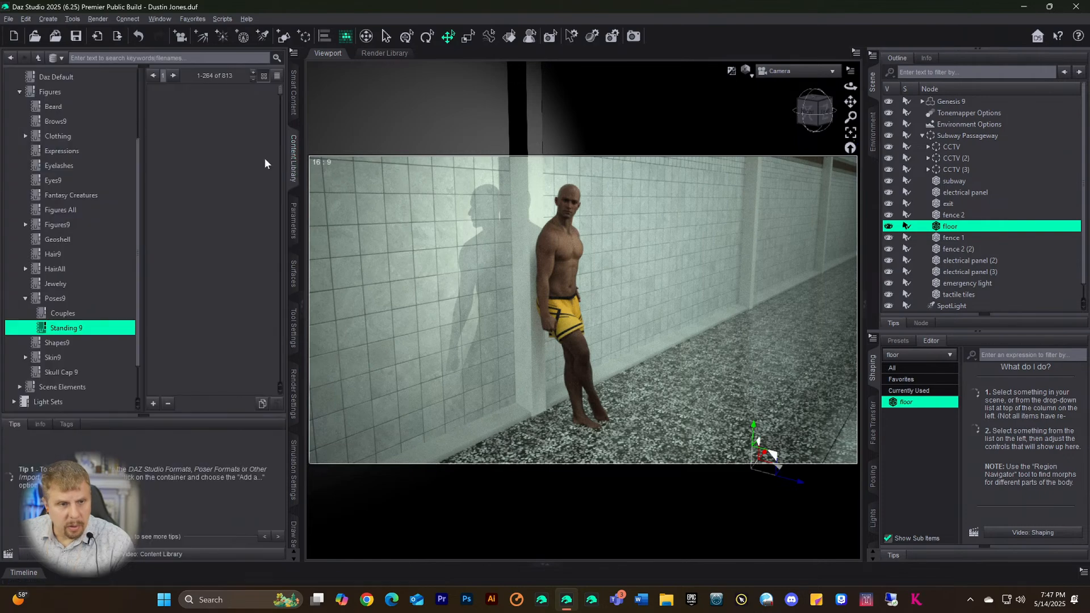
scroll(56, 203, up, 2)
scroll(57, 202, up, 2)
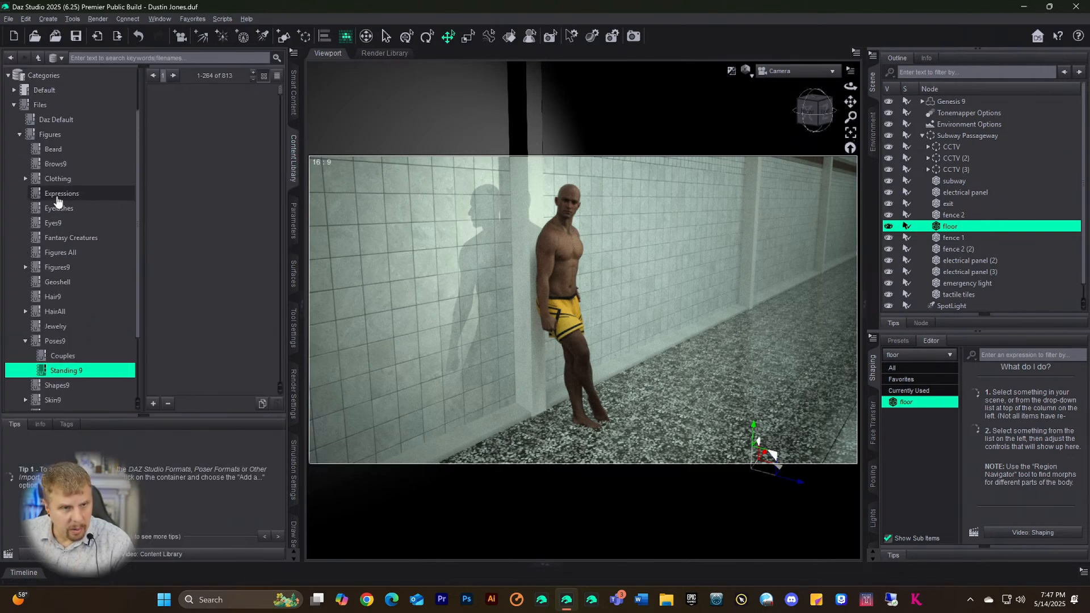
click(50, 149)
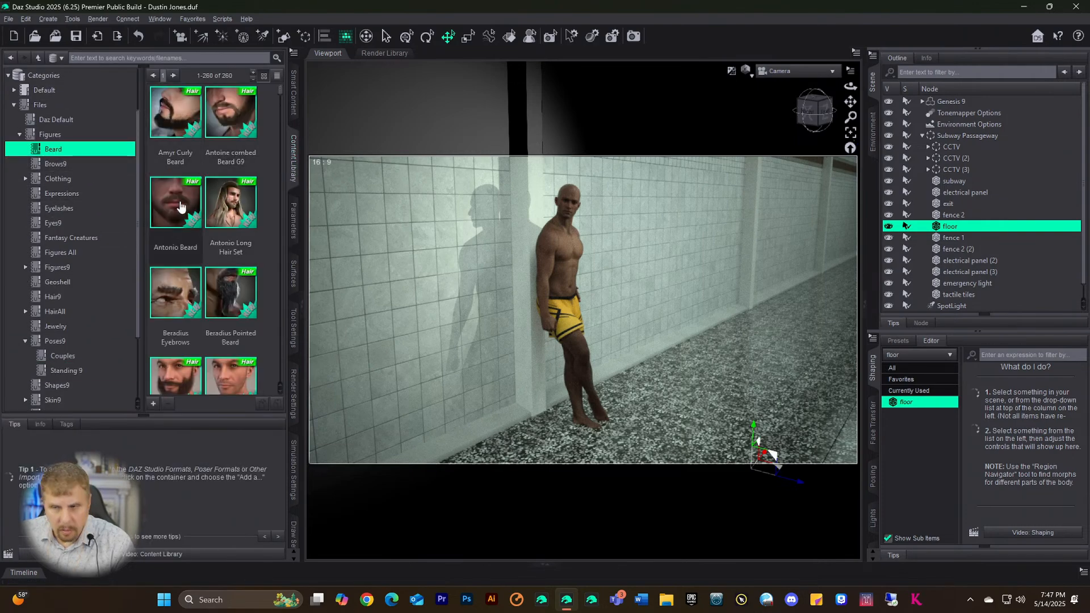
click(963, 102)
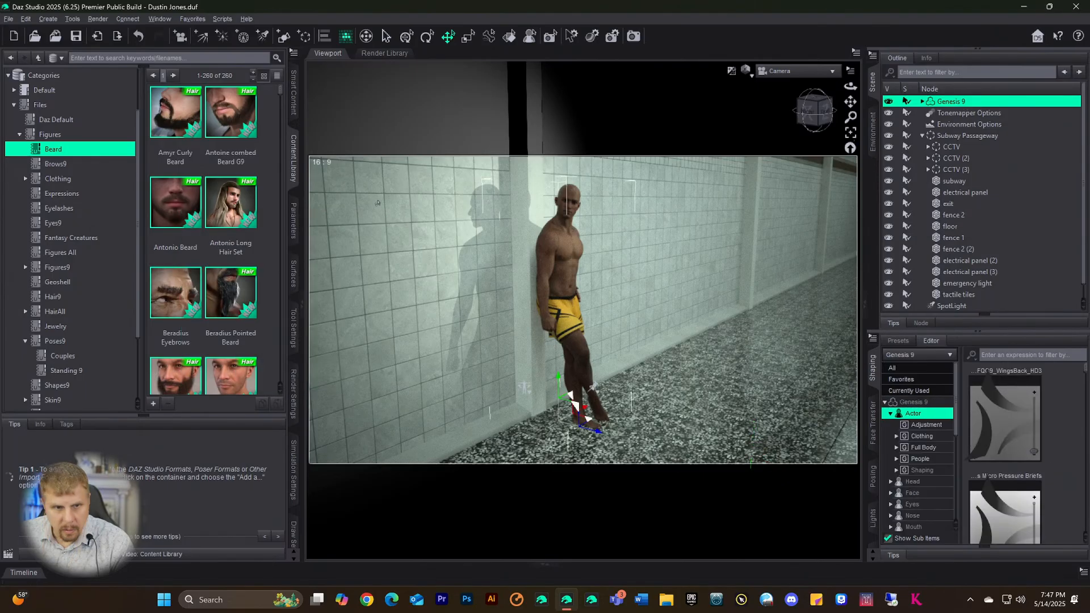
double_click(169, 200)
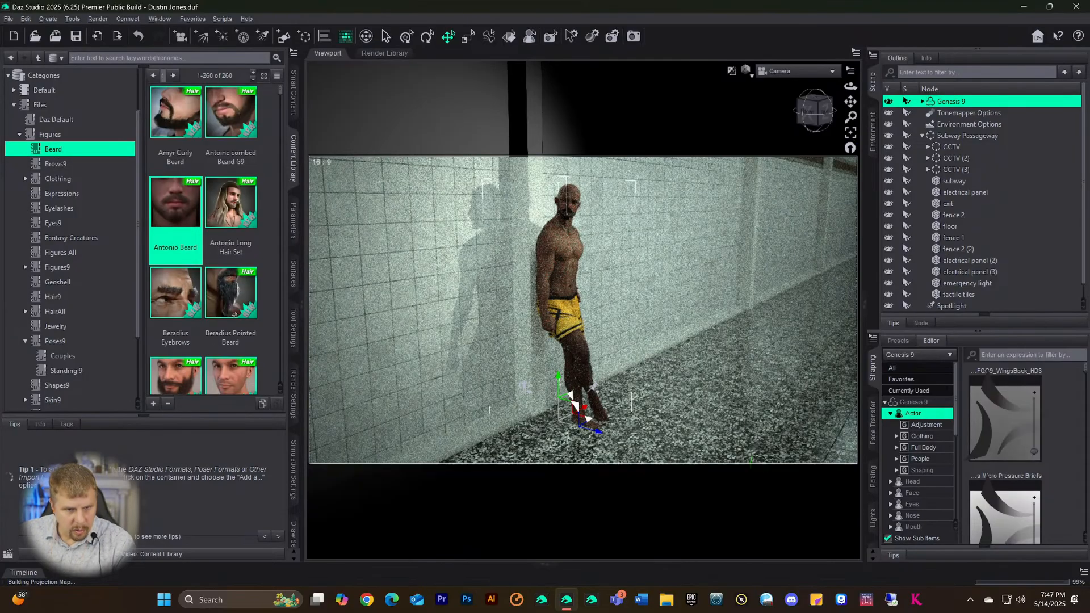
scroll(239, 315, down, 10)
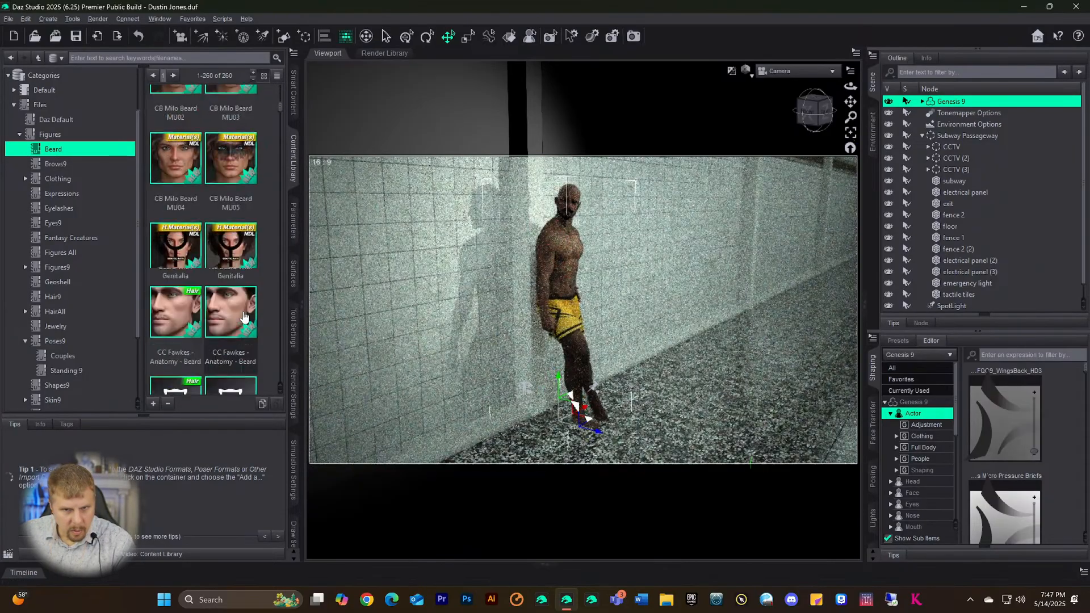
scroll(244, 317, down, 10)
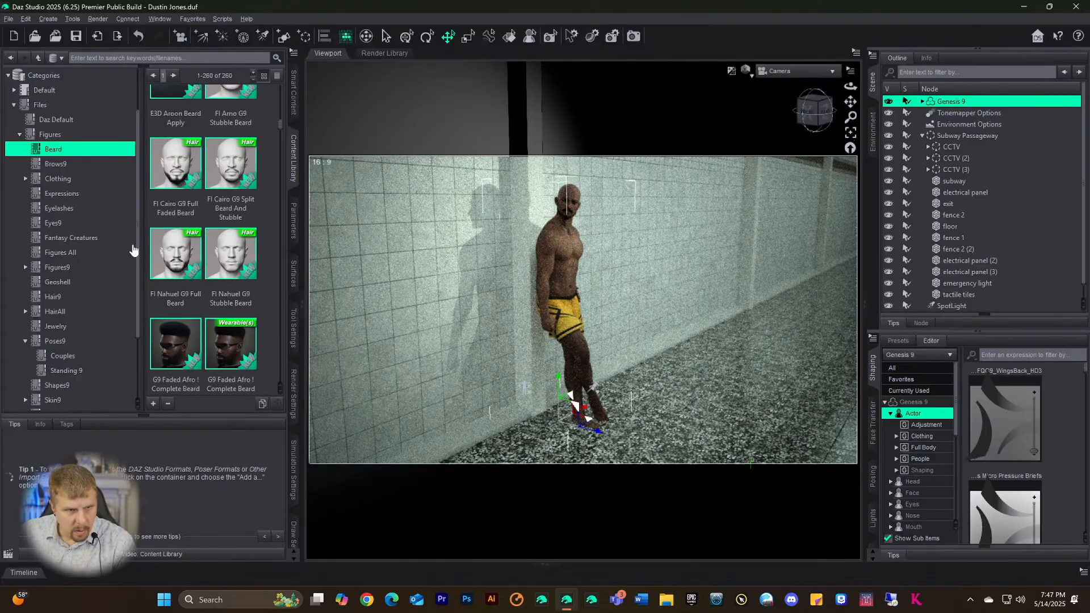
scroll(66, 255, down, 1)
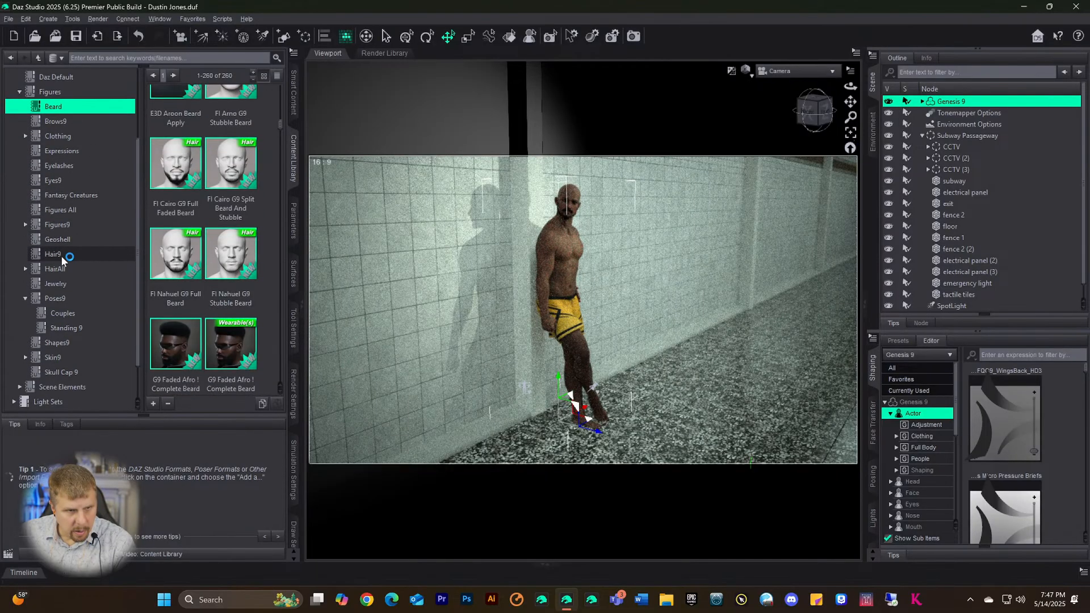
click(60, 256)
scroll(193, 241, up, 5)
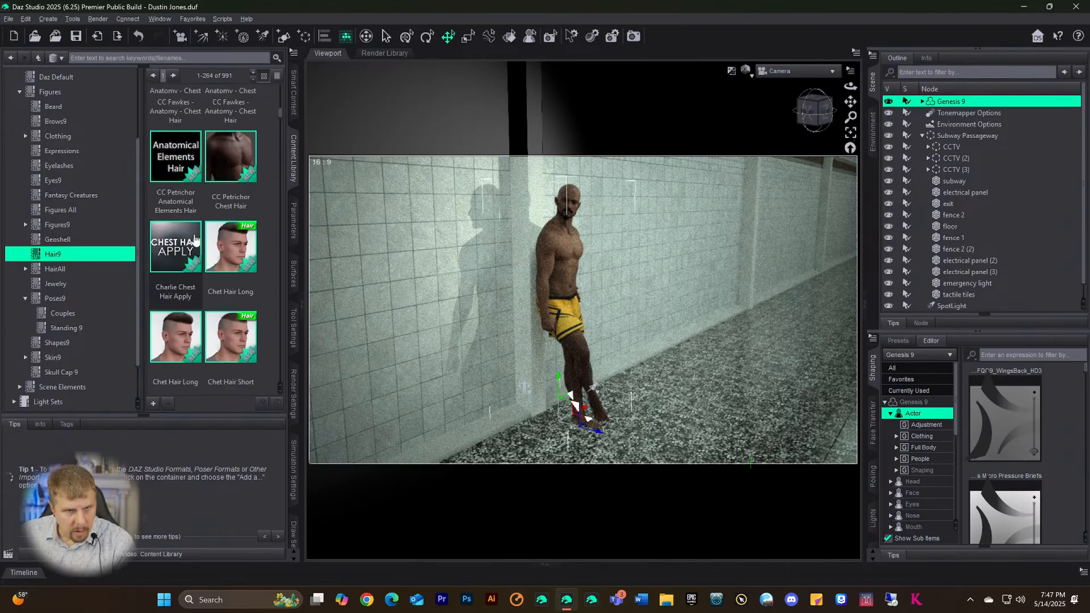
scroll(200, 243, up, 4)
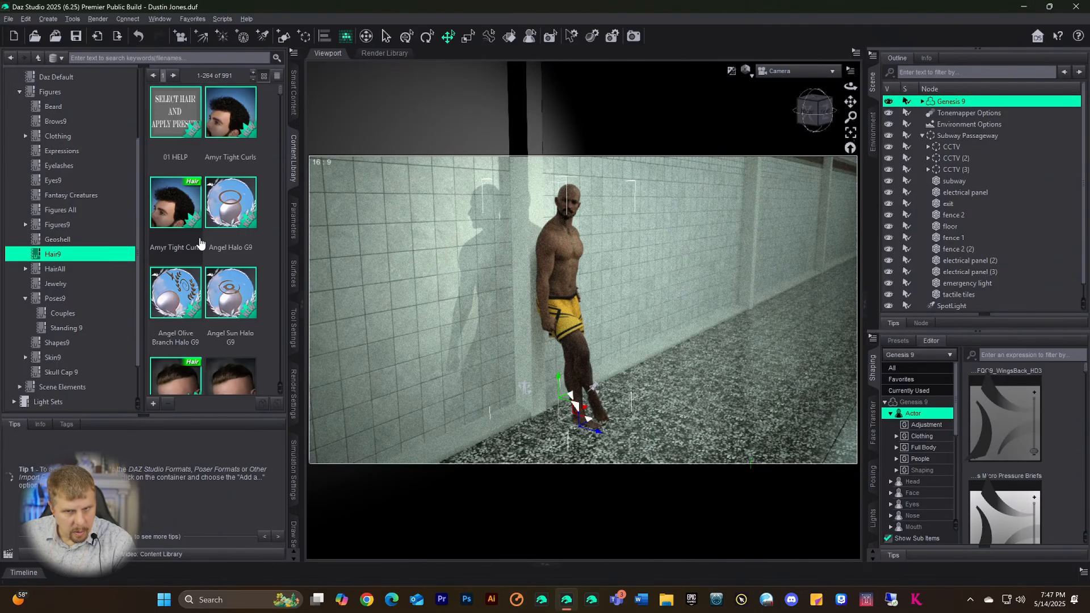
click(244, 129)
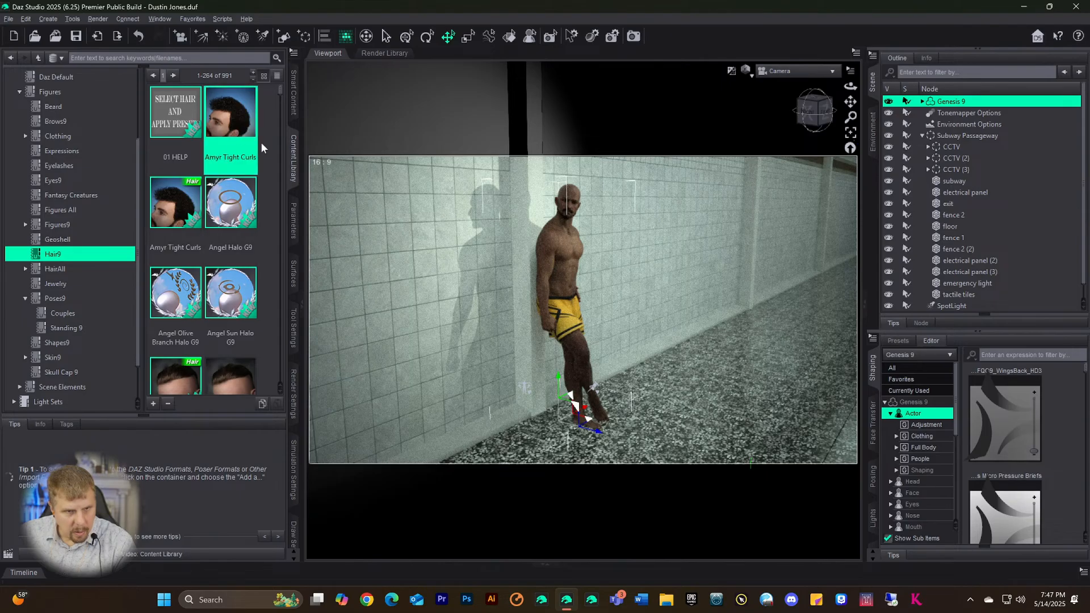
double_click(173, 200)
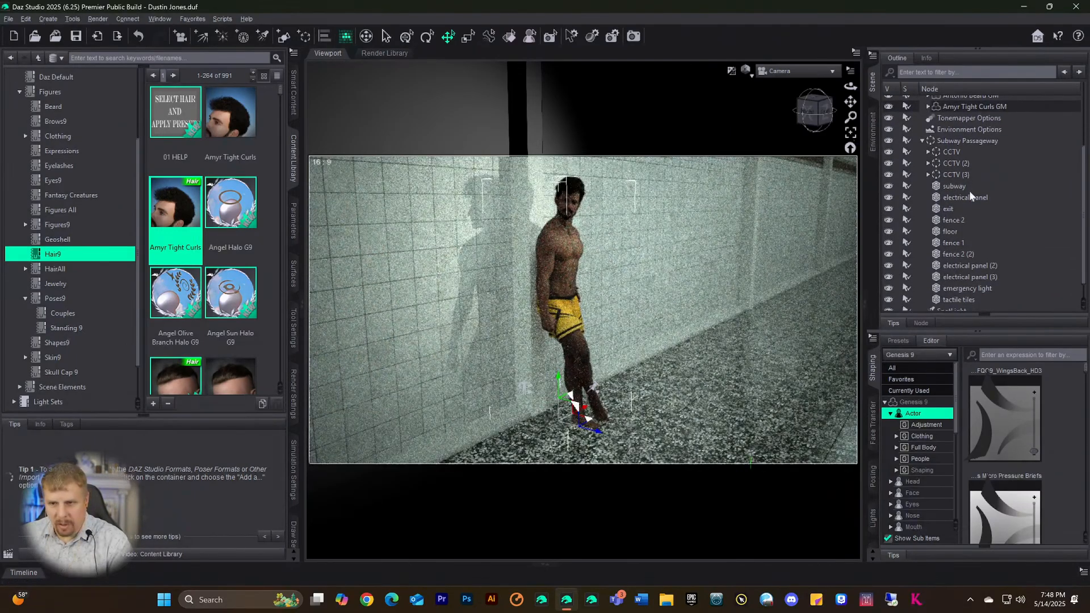
scroll(972, 193, down, 1)
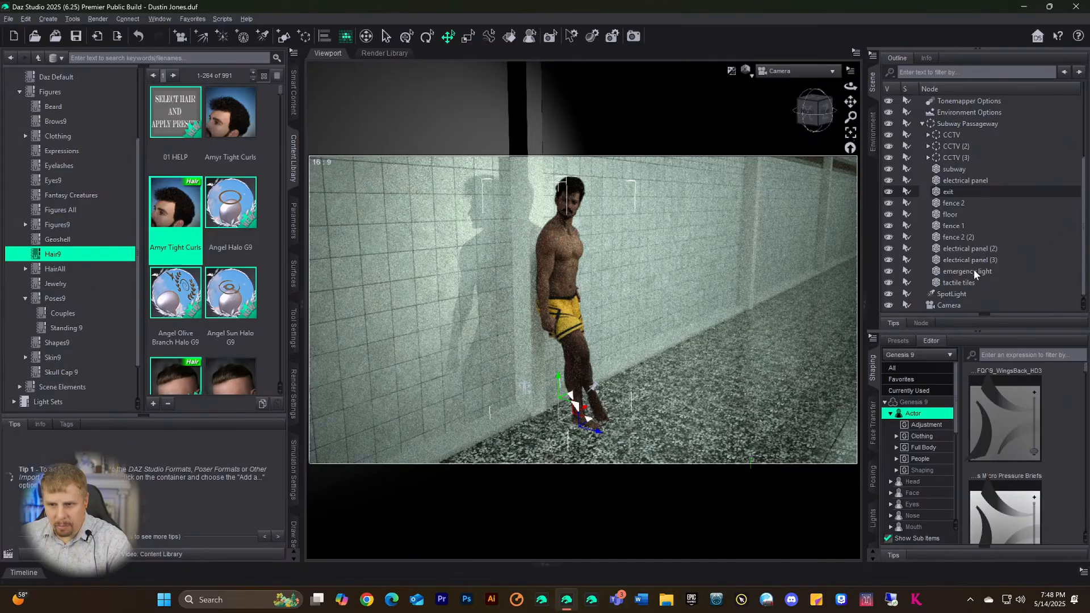
scroll(957, 282, up, 4)
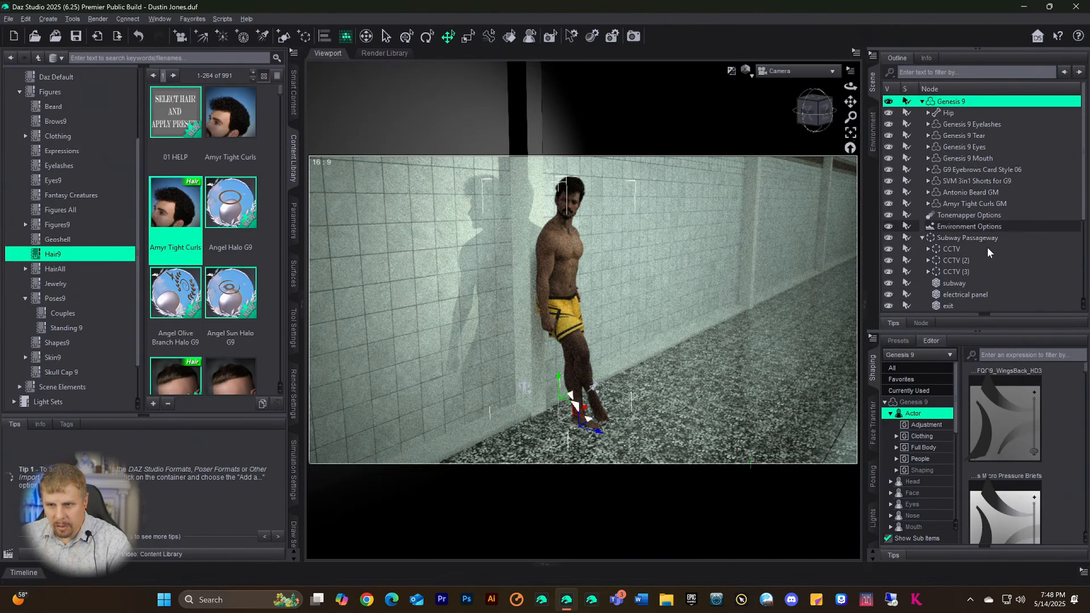
click(958, 202)
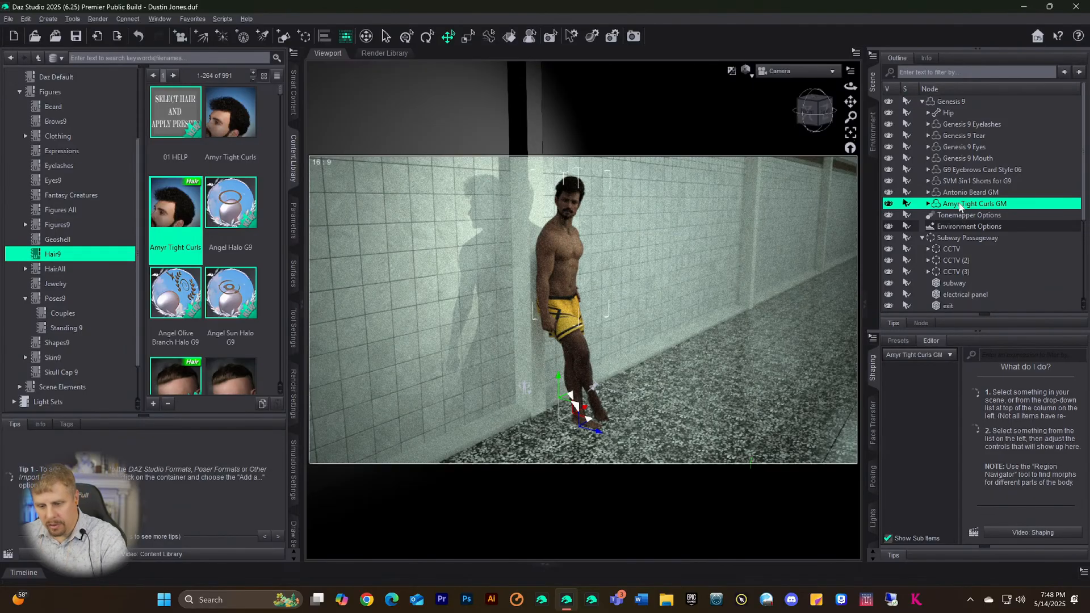
key(Delete)
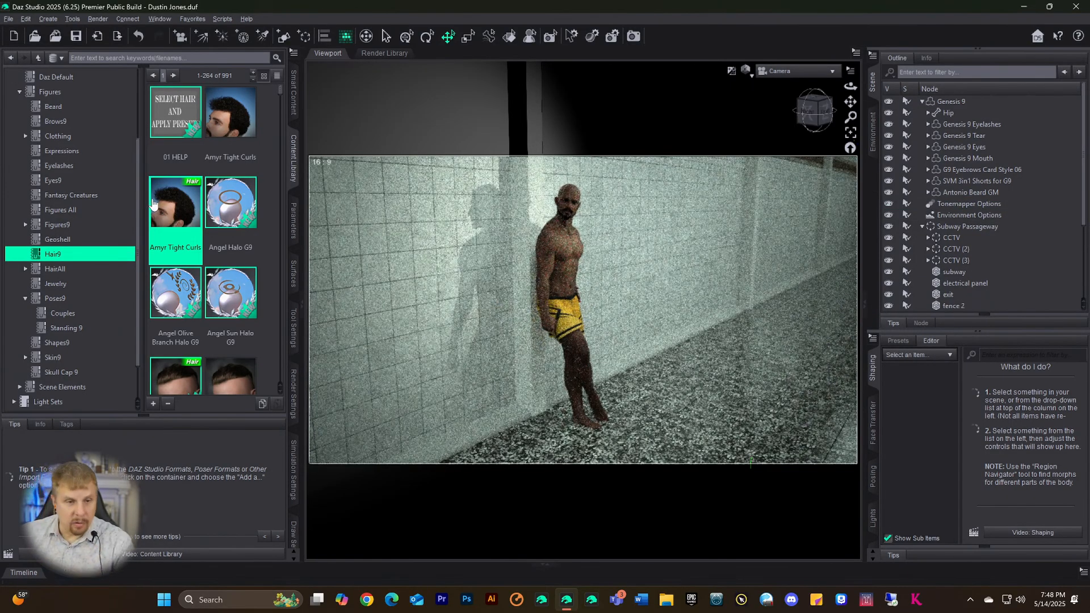
scroll(159, 207, down, 5)
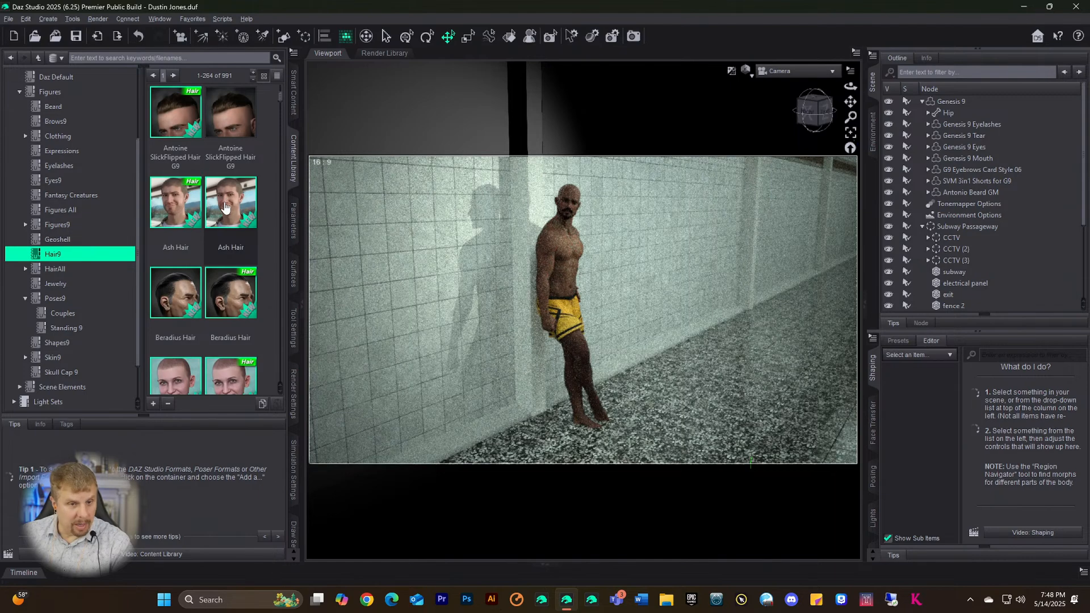
scroll(225, 207, down, 6)
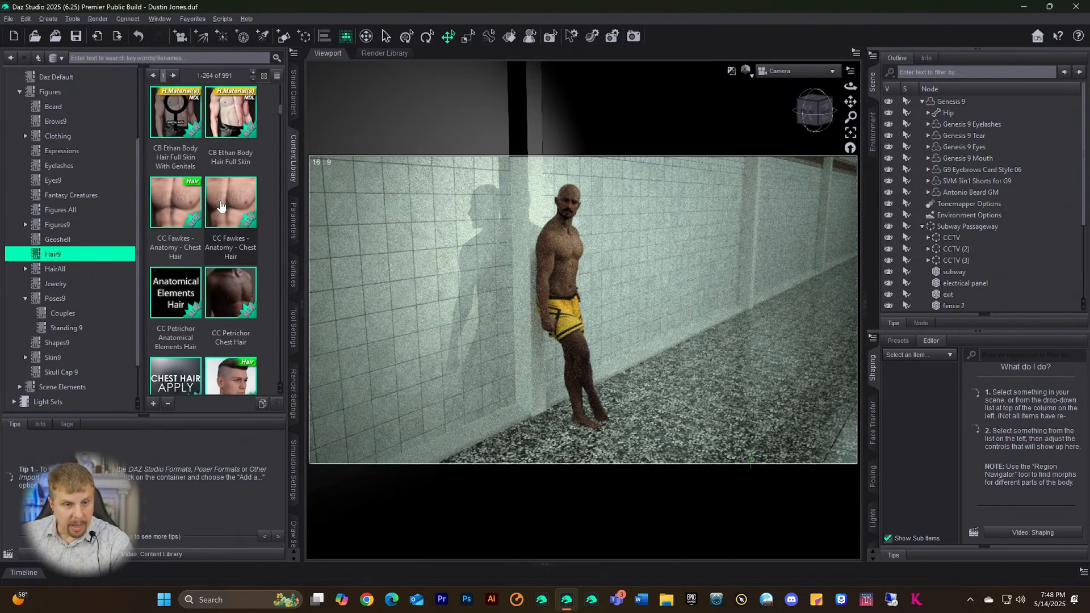
scroll(221, 206, down, 6)
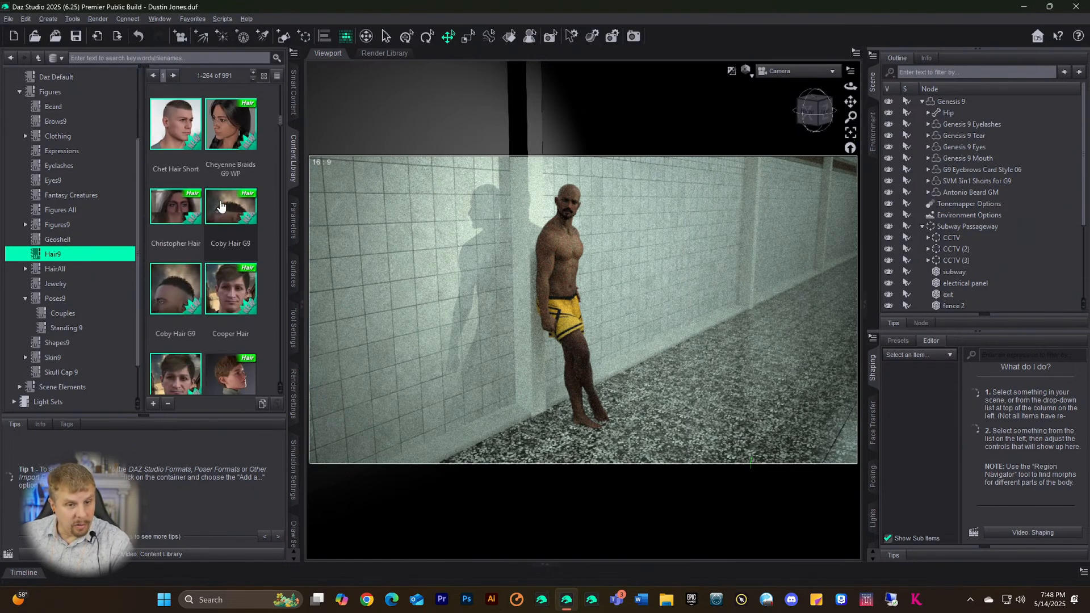
scroll(221, 205, down, 1)
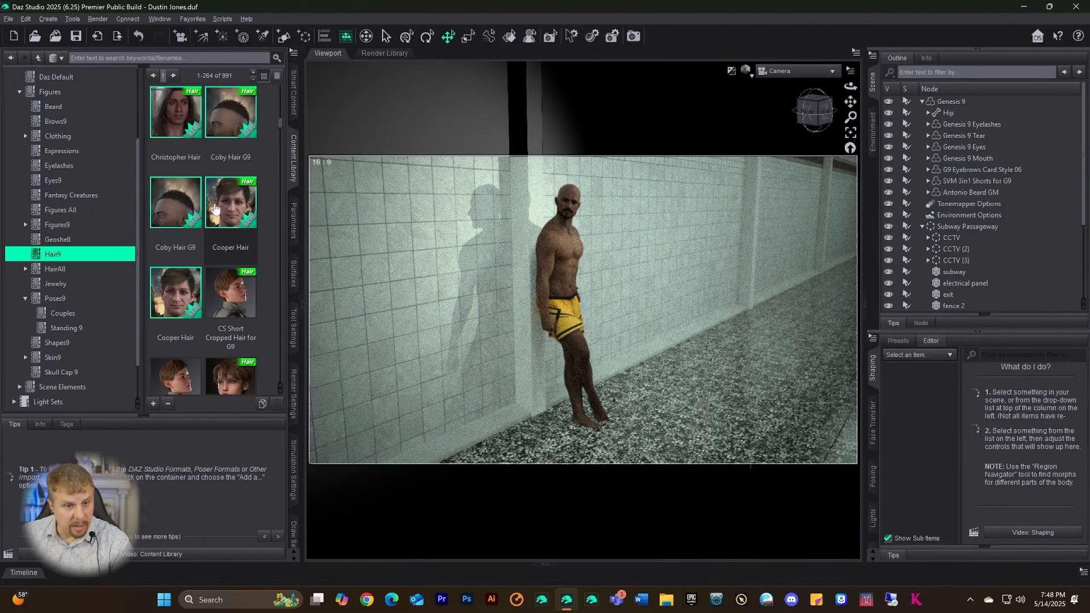
scroll(214, 209, down, 3)
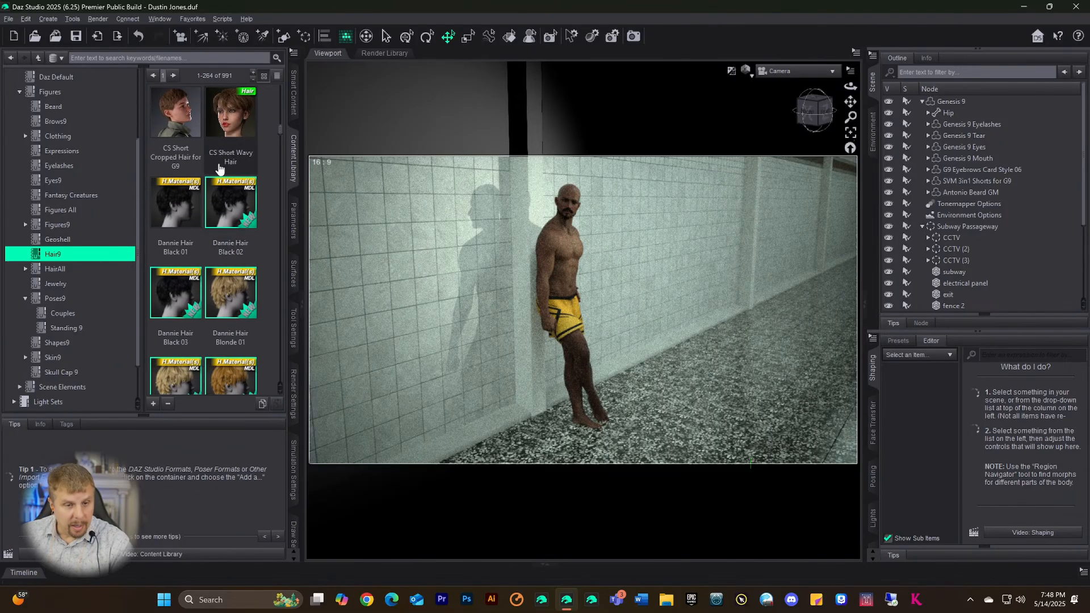
scroll(217, 170, down, 3)
scroll(217, 171, up, 3)
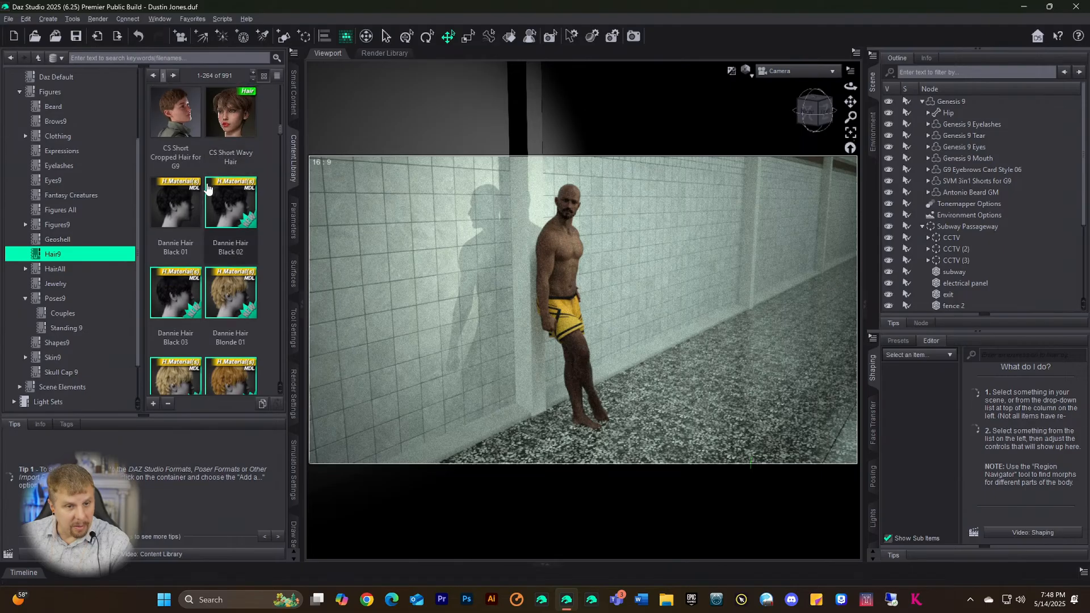
scroll(204, 193, down, 3)
scroll(198, 203, down, 5)
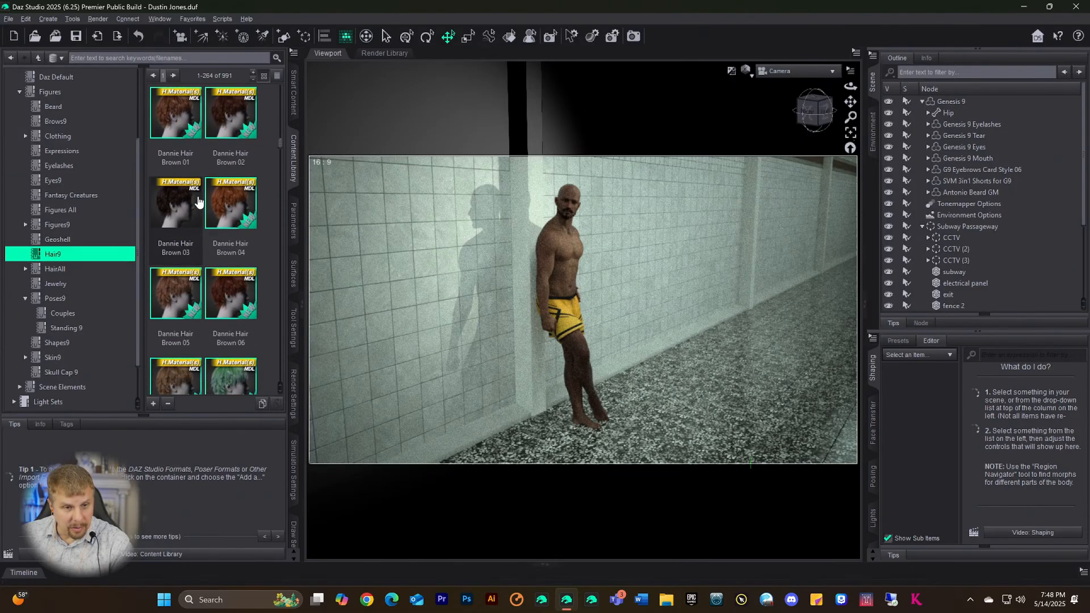
scroll(198, 203, down, 5)
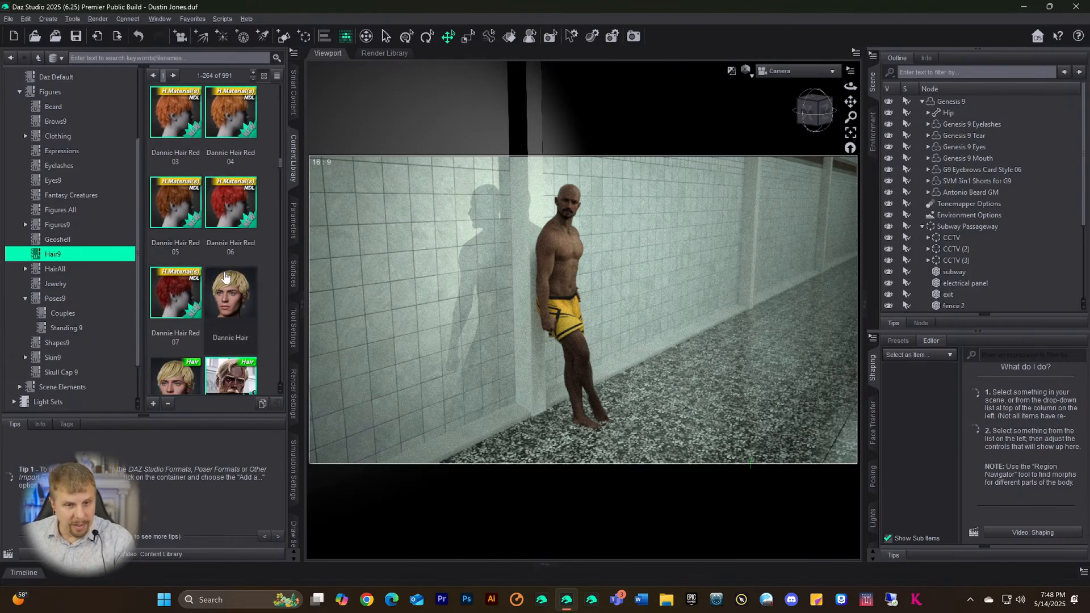
scroll(225, 276, down, 3)
scroll(201, 289, up, 3)
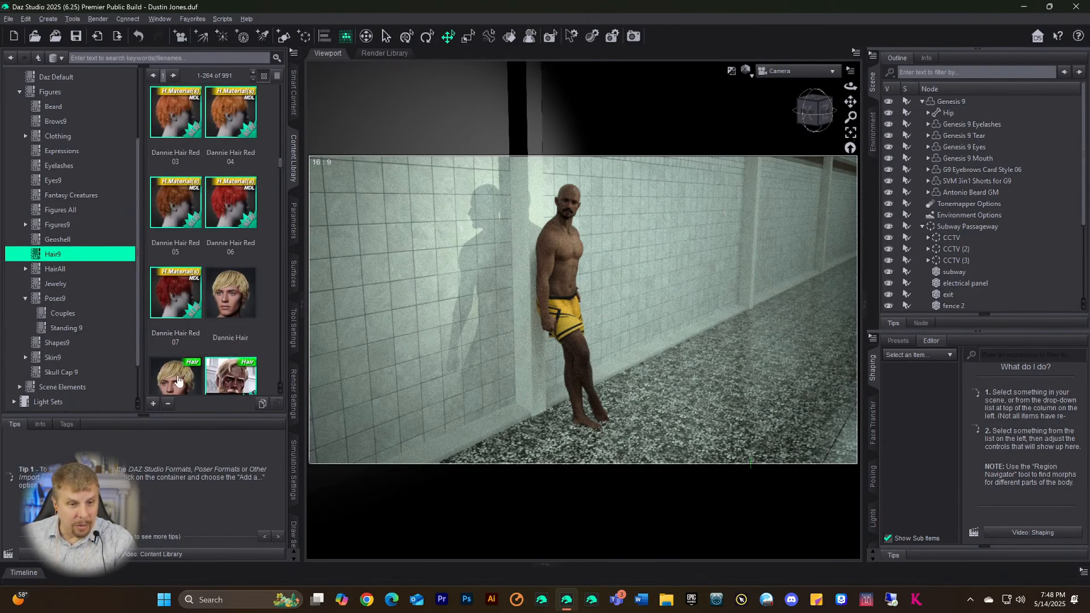
click(177, 380)
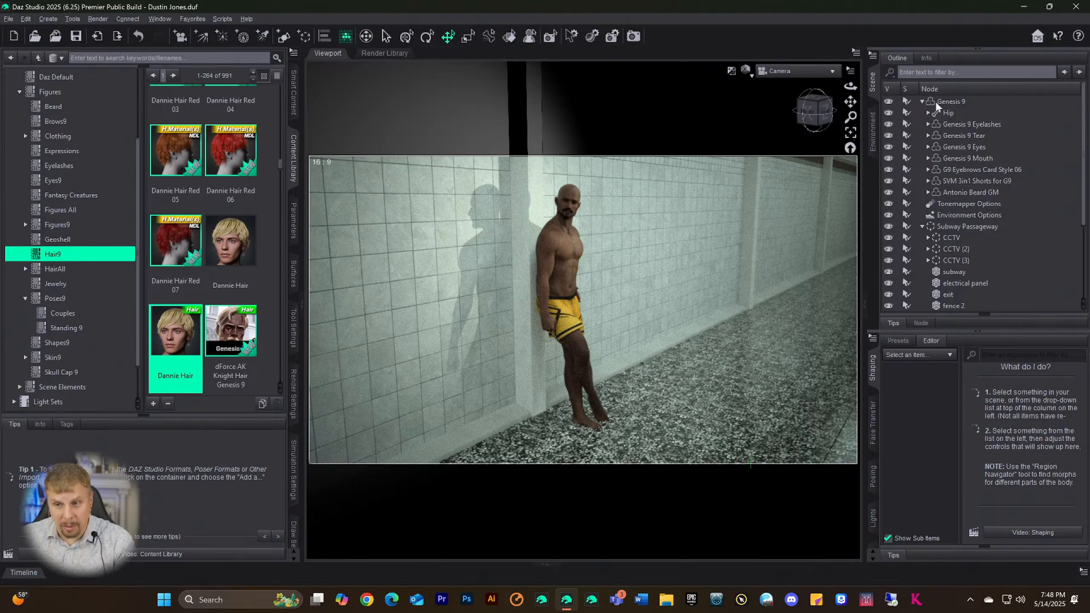
click(945, 103)
double_click(180, 348)
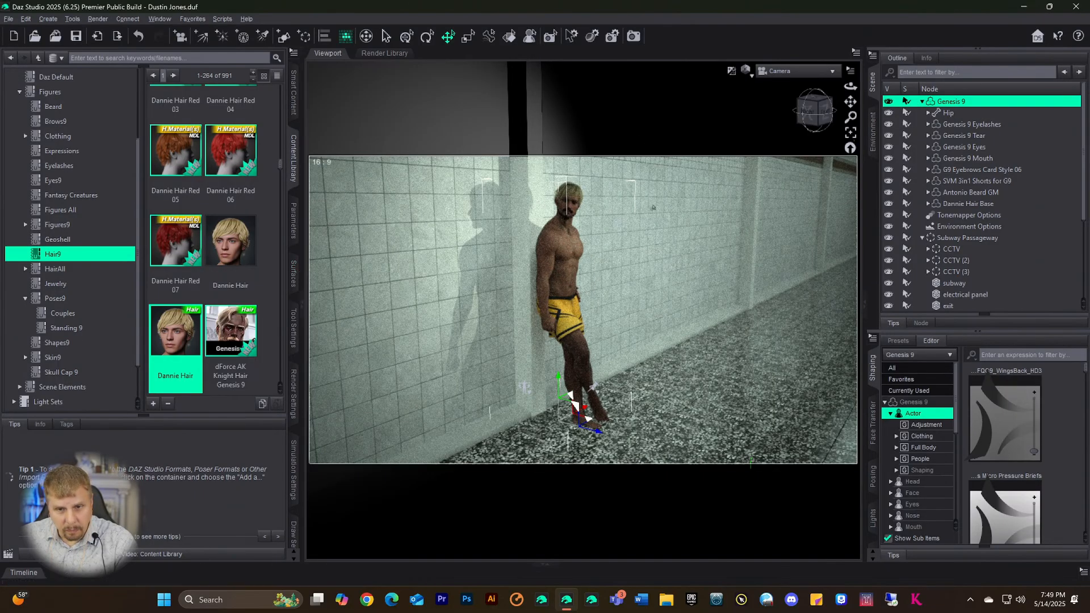
key(ctrl+z)
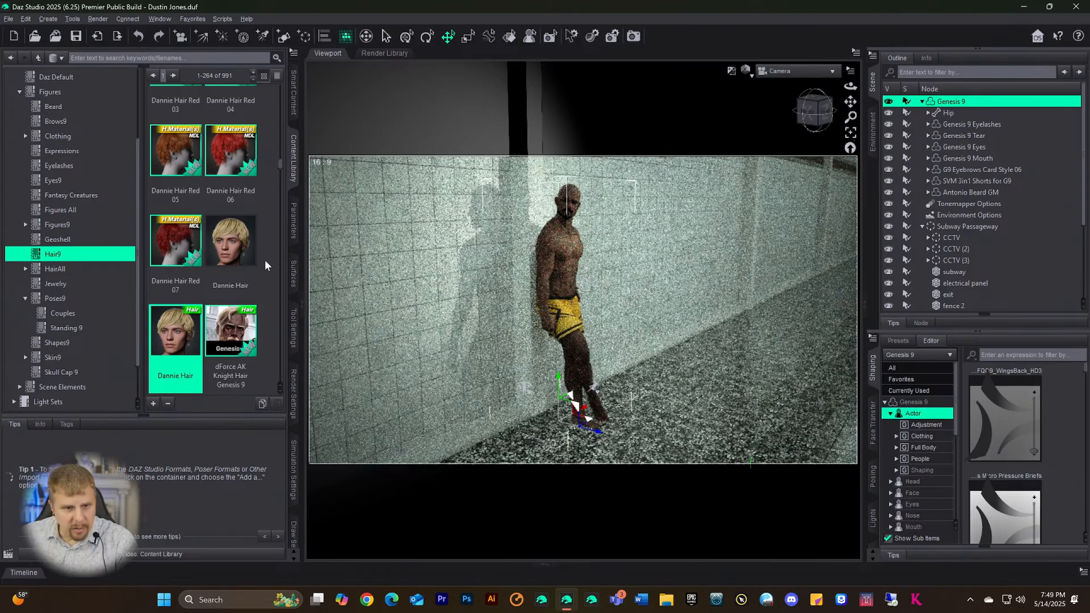
scroll(253, 267, down, 5)
scroll(253, 266, down, 10)
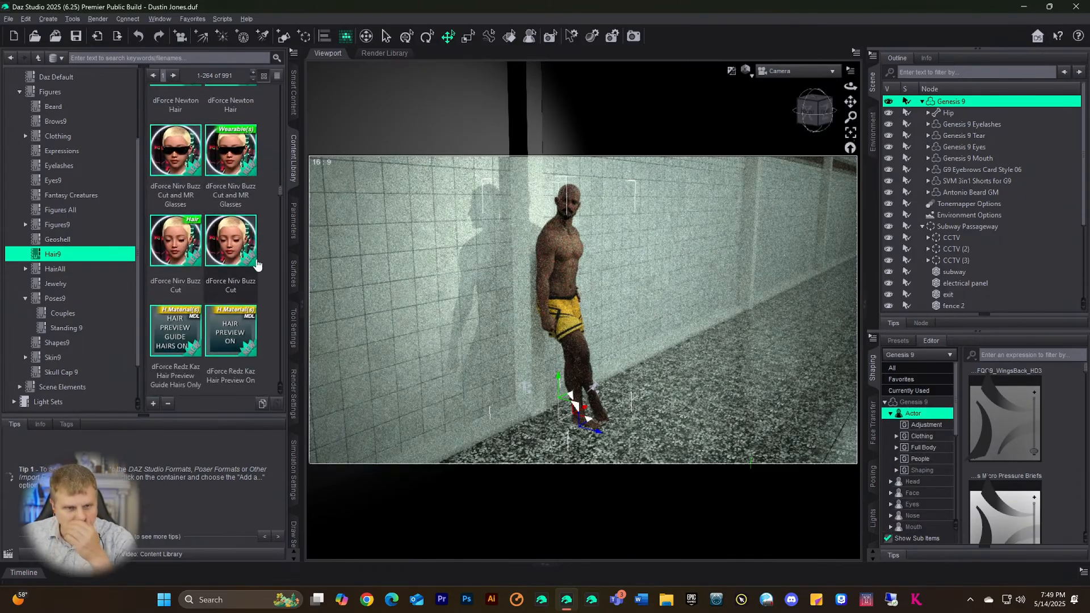
scroll(261, 249, down, 8)
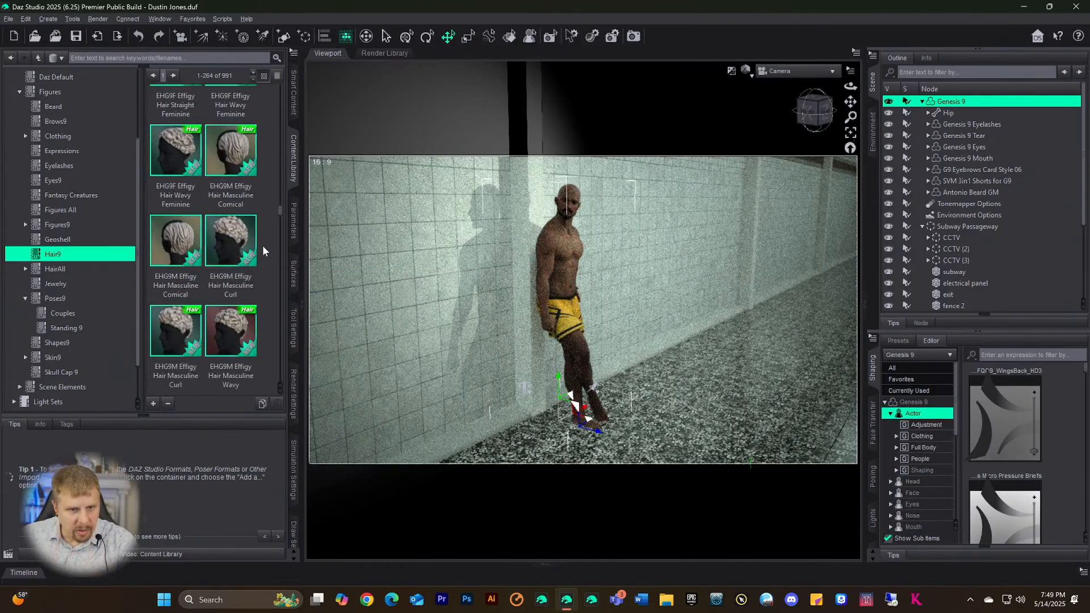
scroll(262, 245, down, 8)
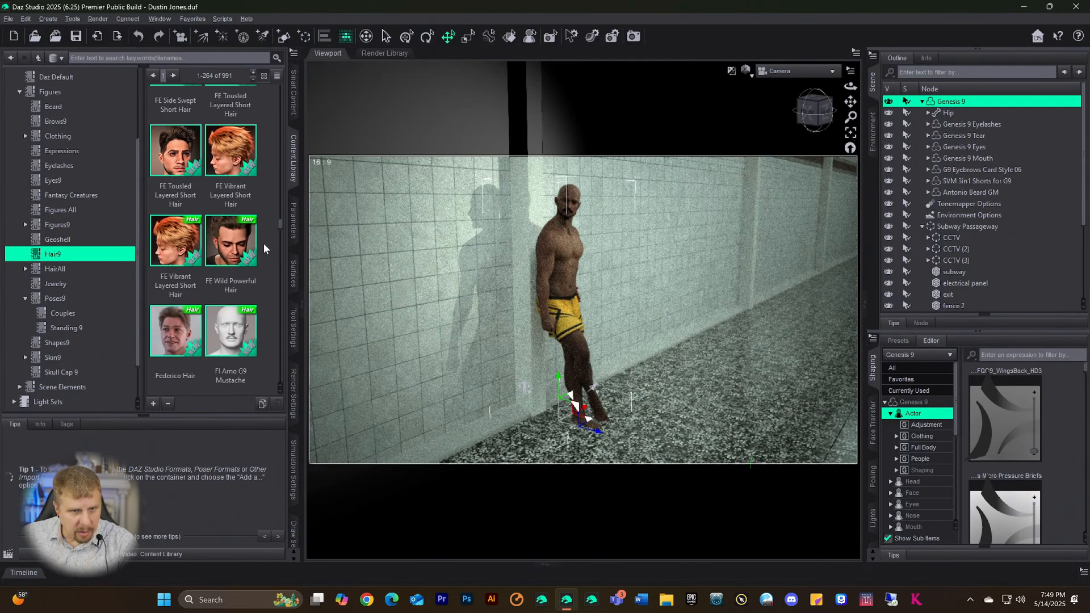
scroll(254, 230, down, 1)
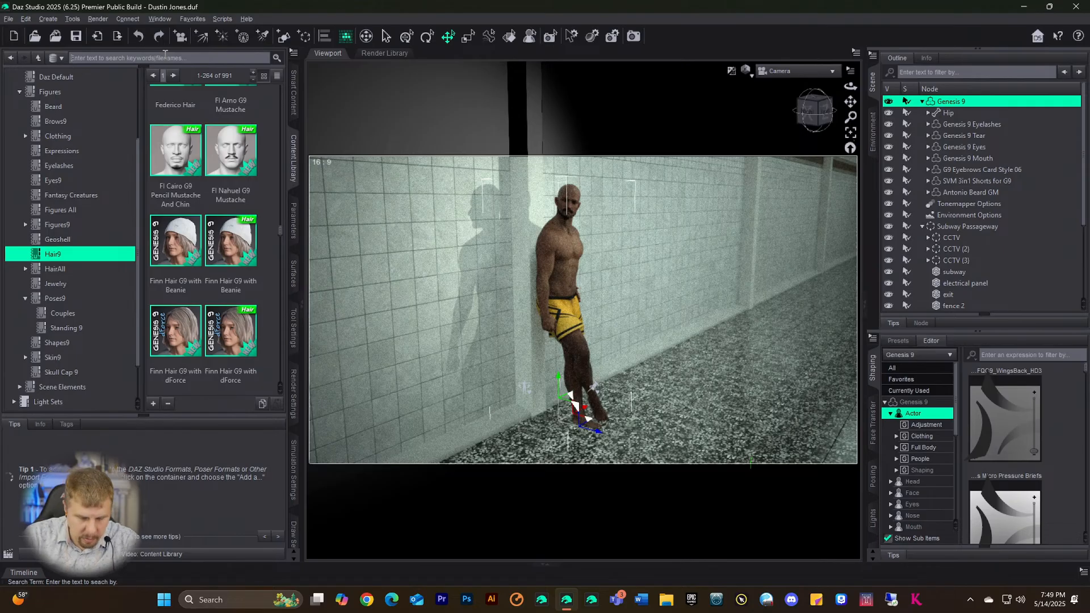
scroll(214, 196, down, 4)
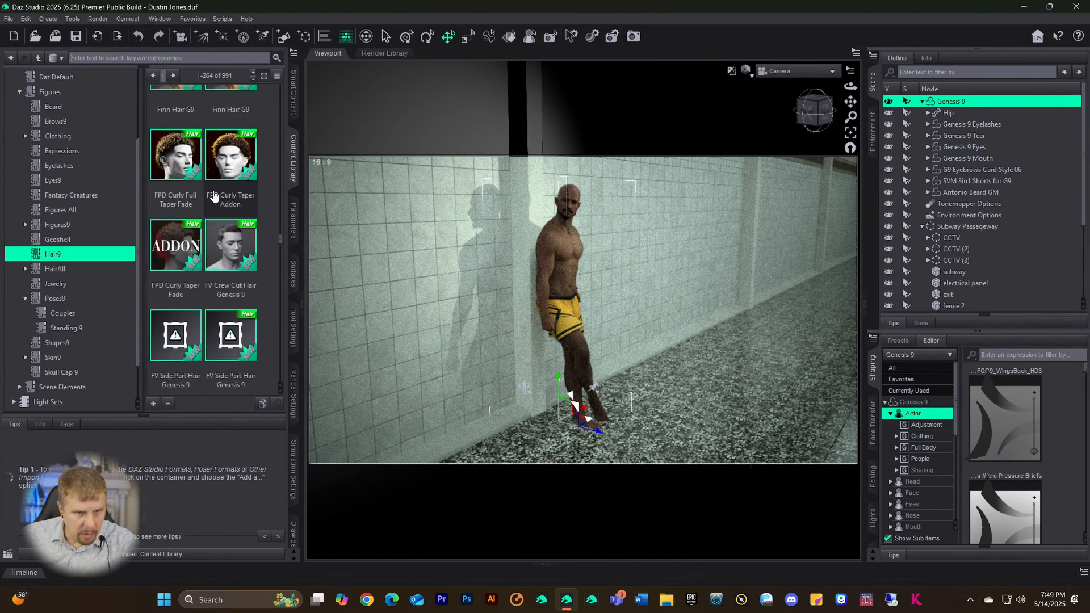
scroll(214, 196, down, 2)
scroll(214, 194, down, 8)
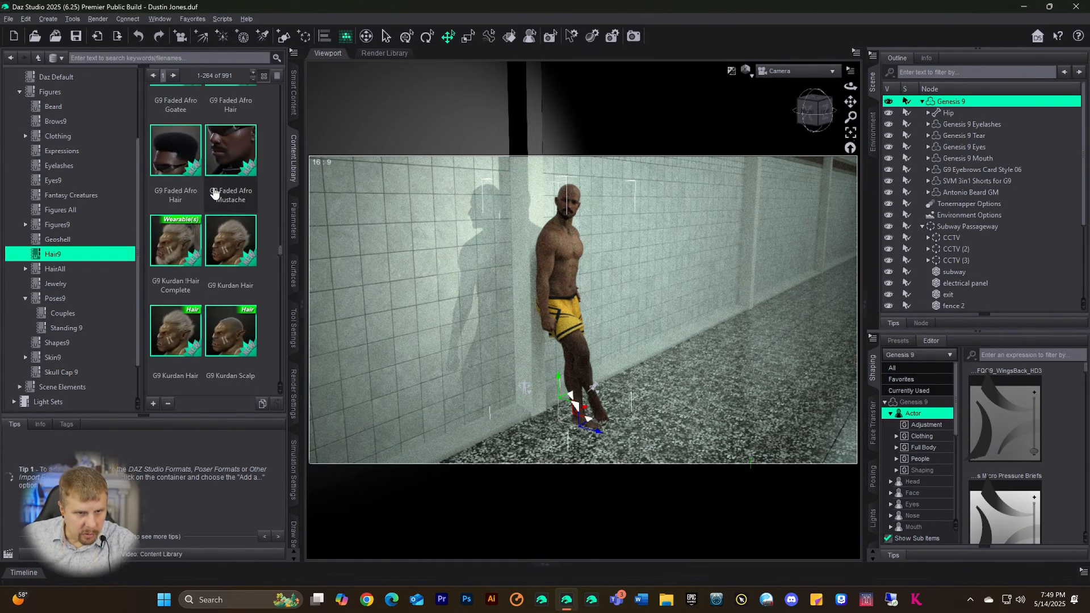
scroll(213, 193, down, 3)
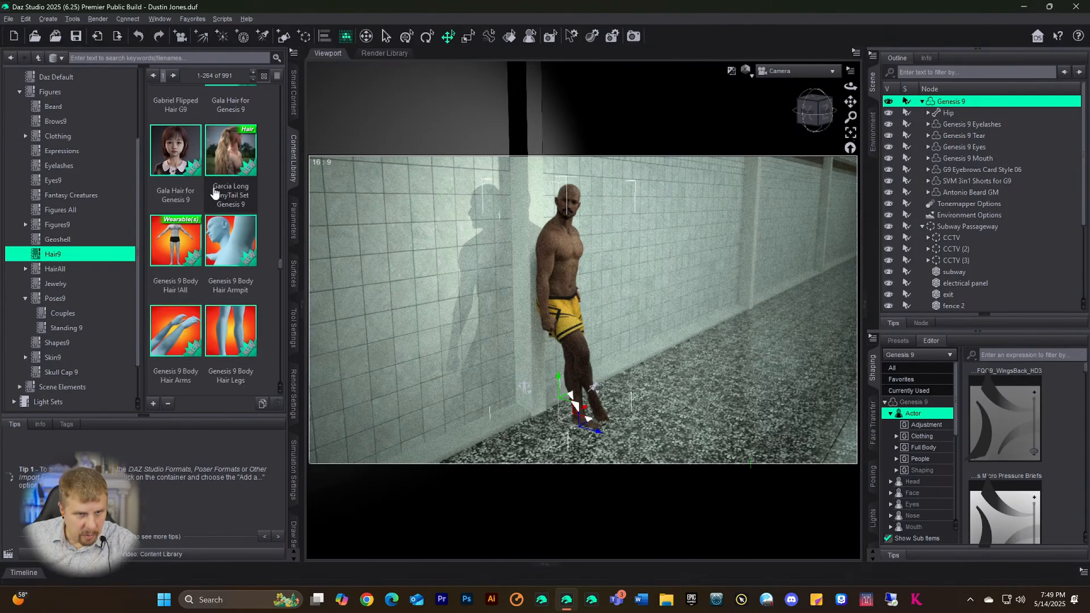
scroll(213, 194, down, 5)
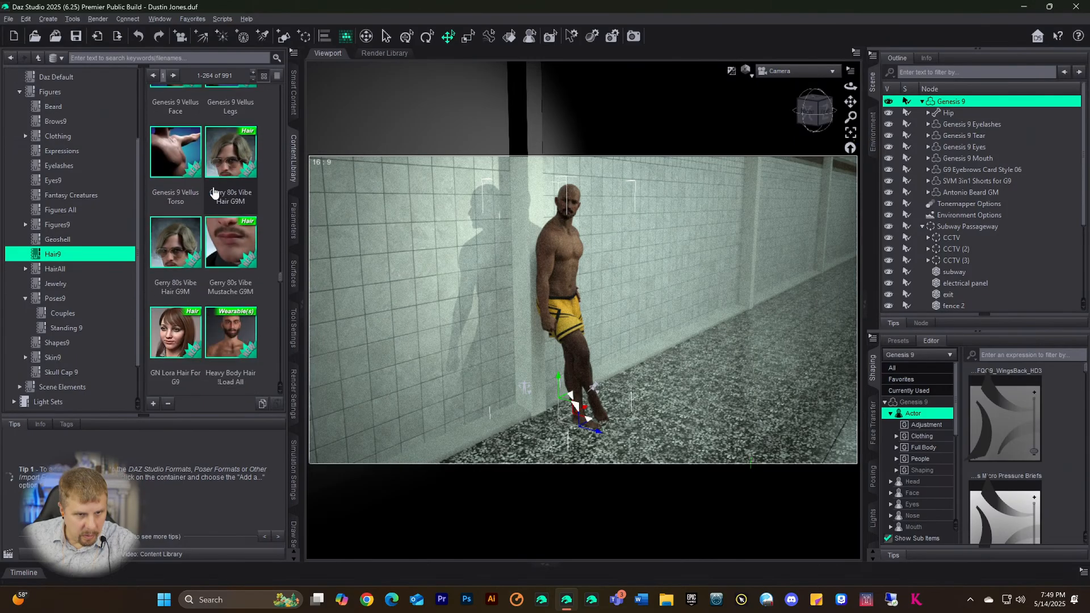
scroll(213, 193, down, 8)
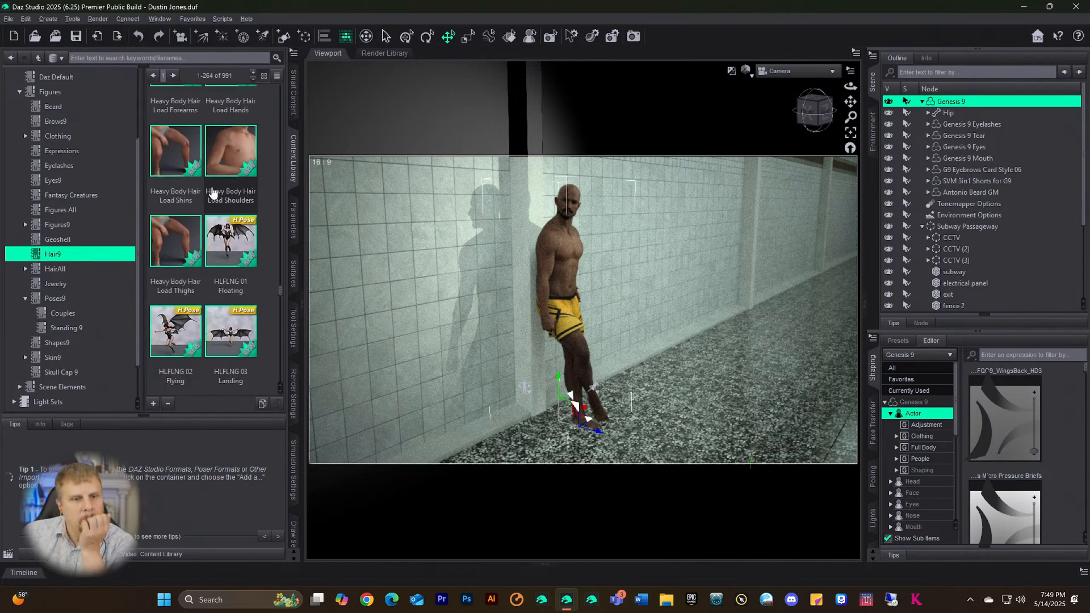
scroll(214, 189, down, 8)
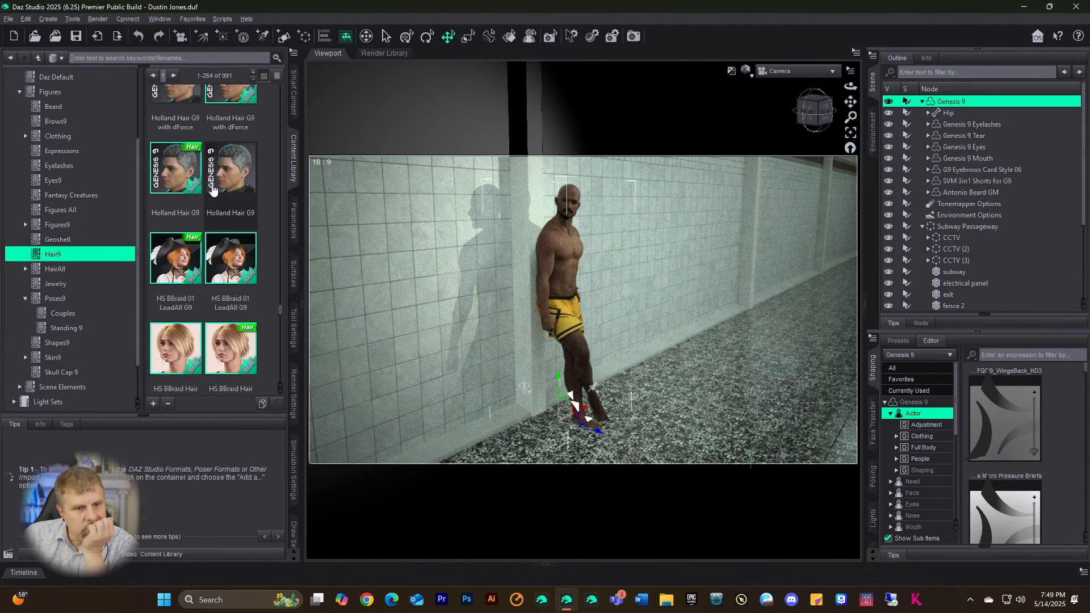
scroll(213, 189, down, 4)
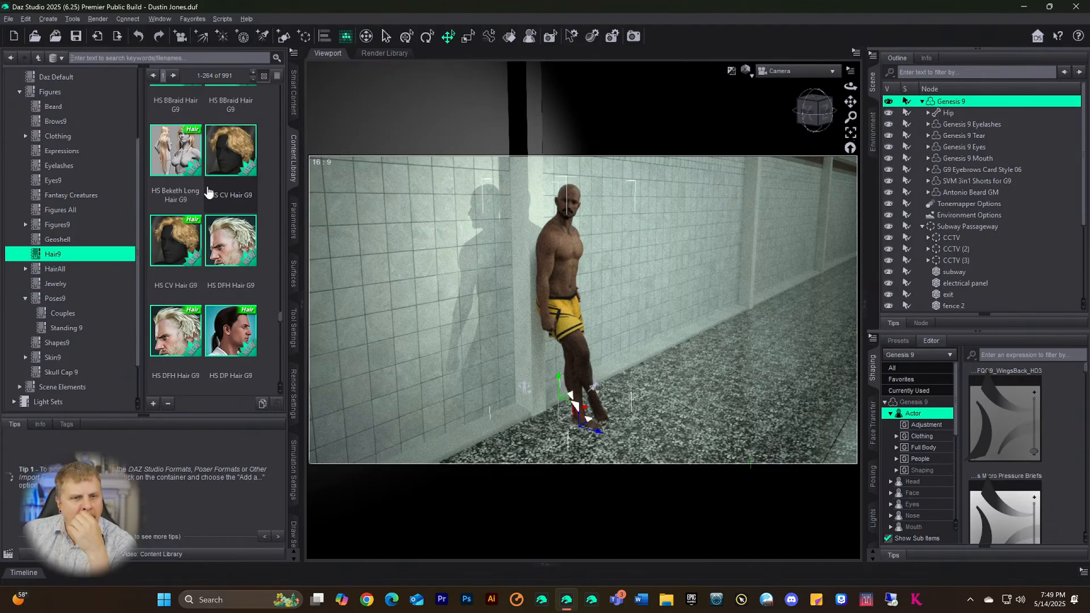
click(169, 248)
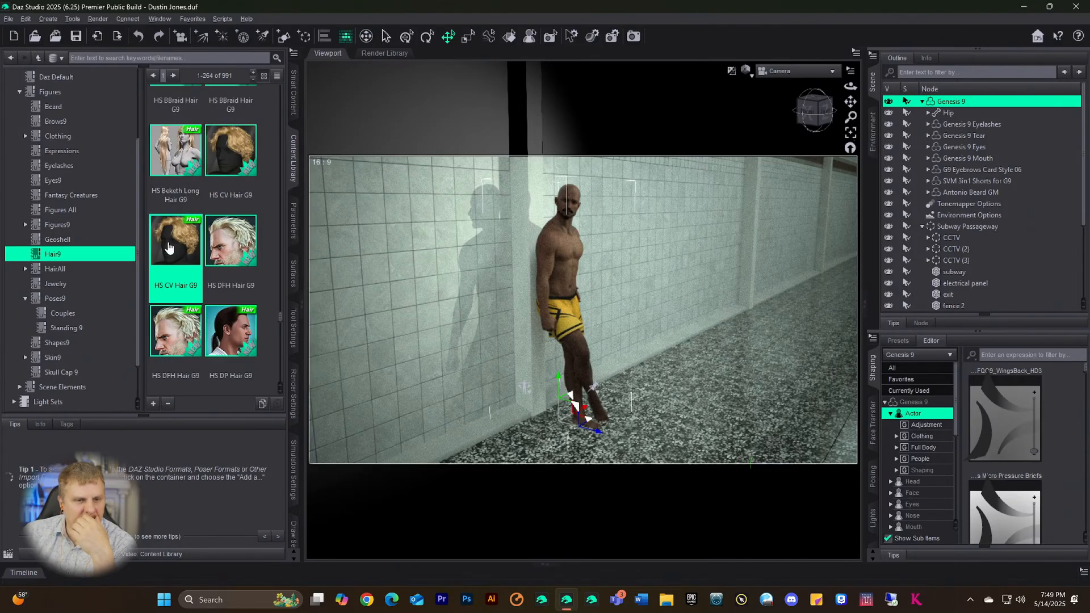
double_click(169, 248)
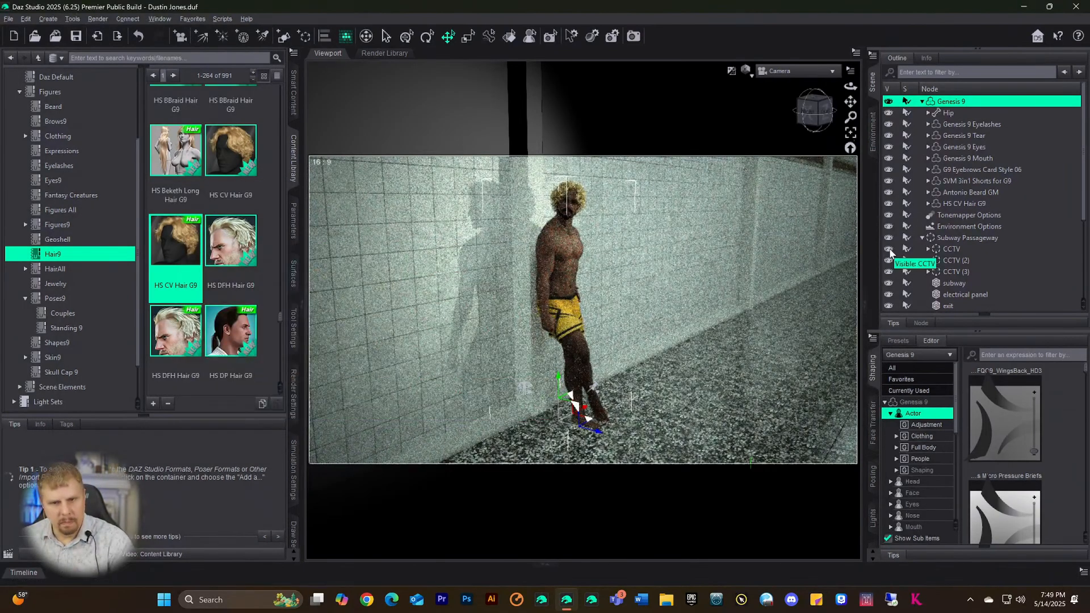
key(ctrl+z)
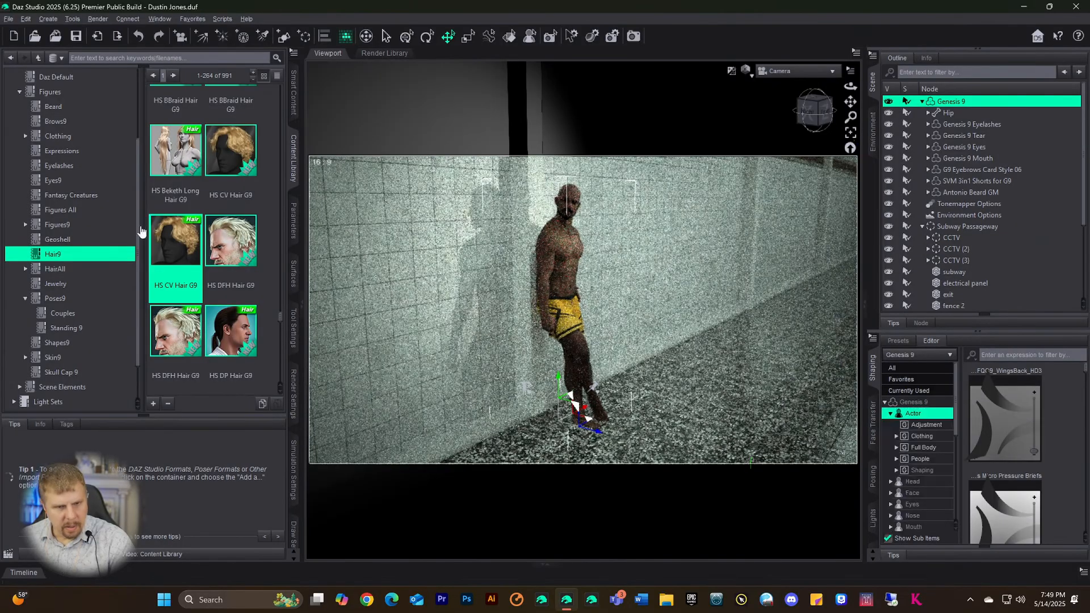
scroll(182, 236, down, 3)
scroll(181, 236, up, 3)
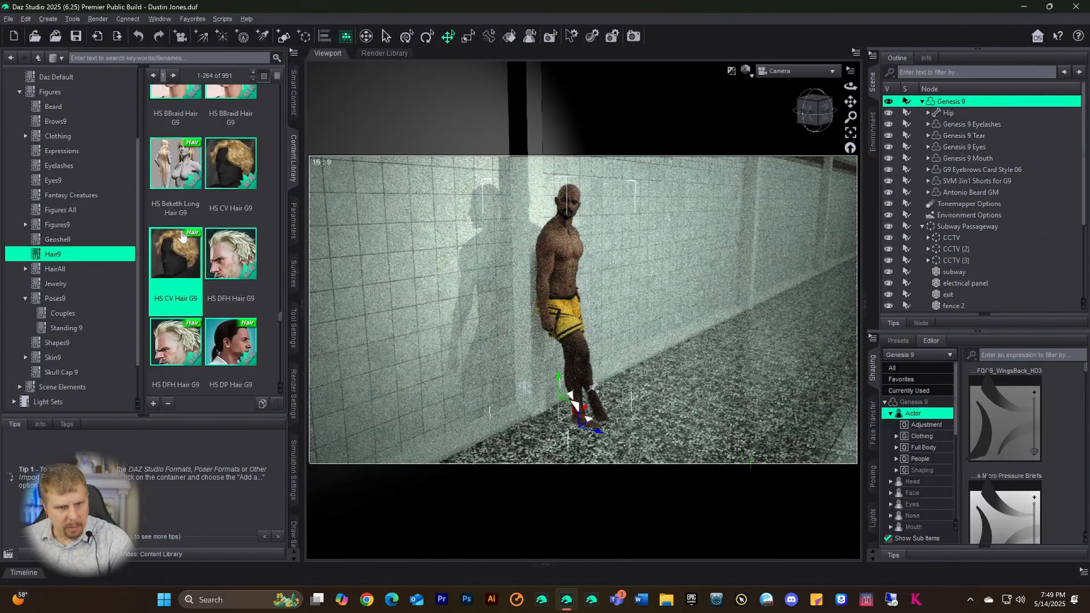
double_click(232, 322)
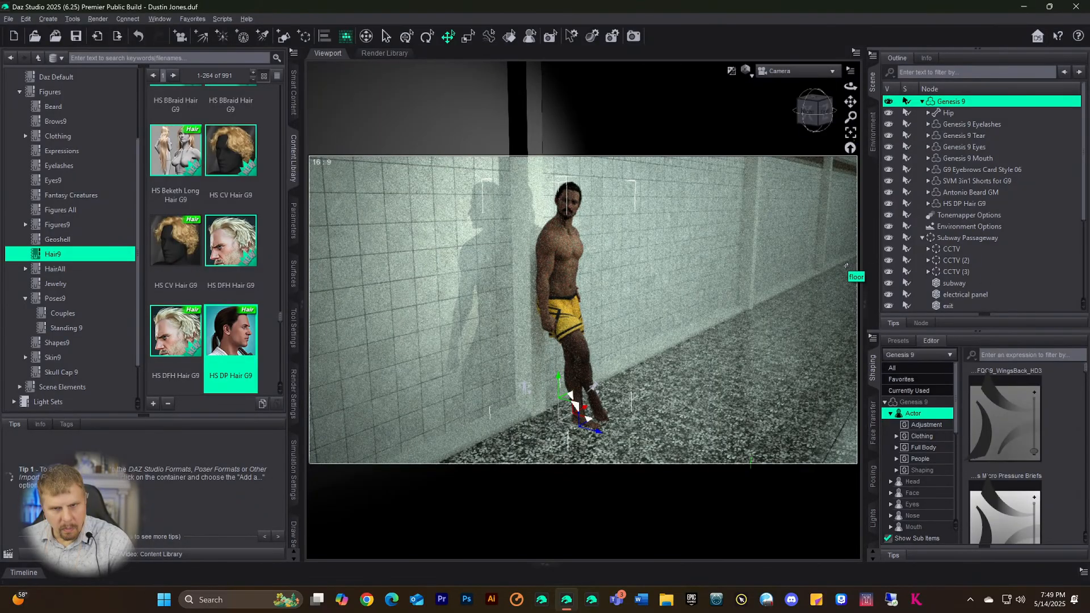
key(ctrl+z)
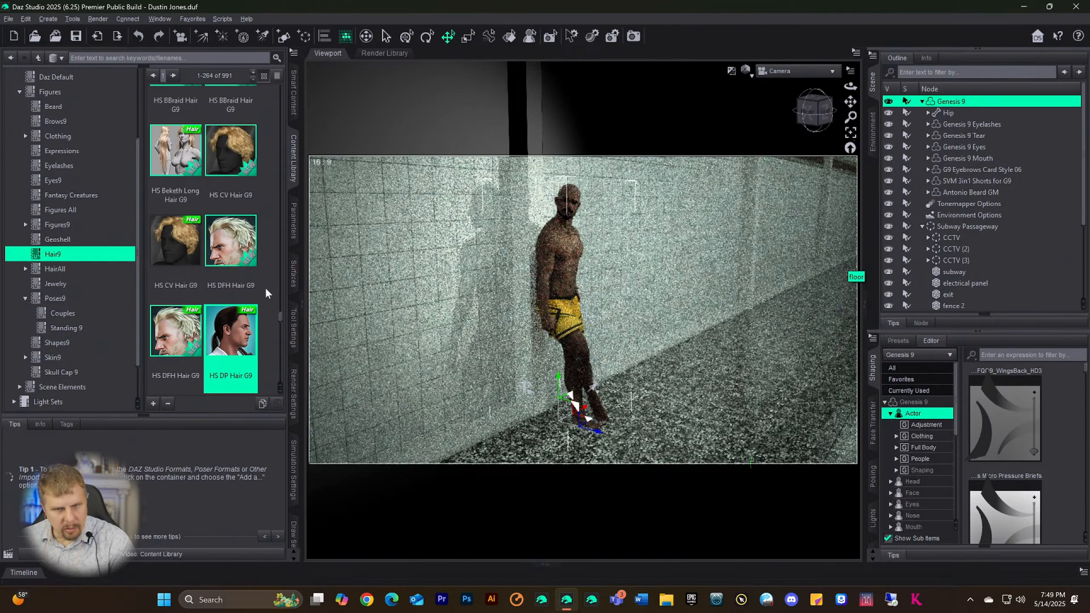
scroll(267, 290, down, 5)
- Scroll through the Hair9 content library to find the dForce Redz Kaz Hair
scroll(271, 290, down, 8)
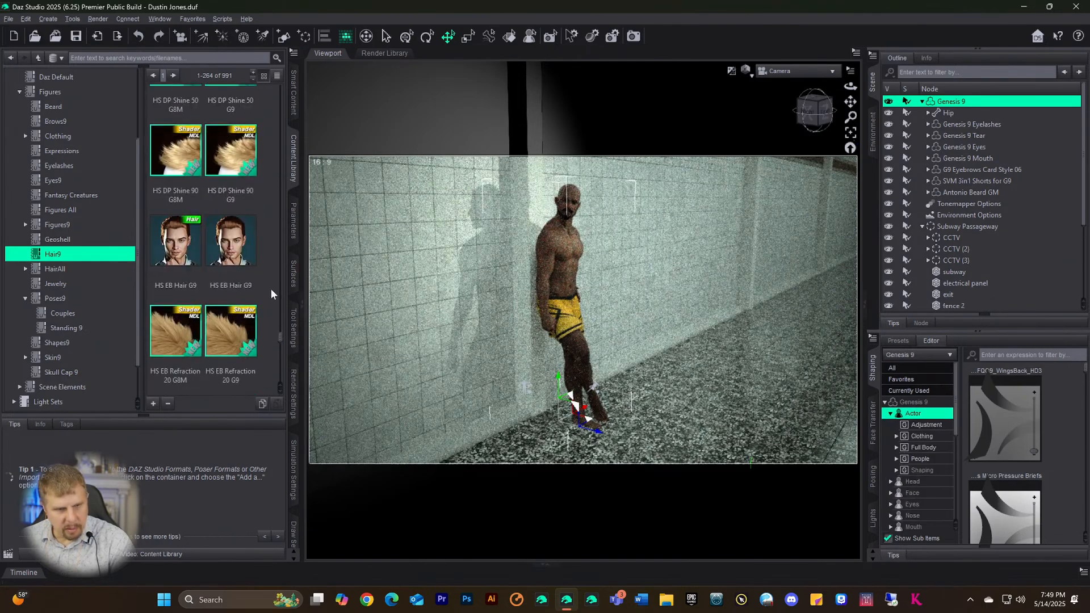
scroll(272, 283, down, 8)
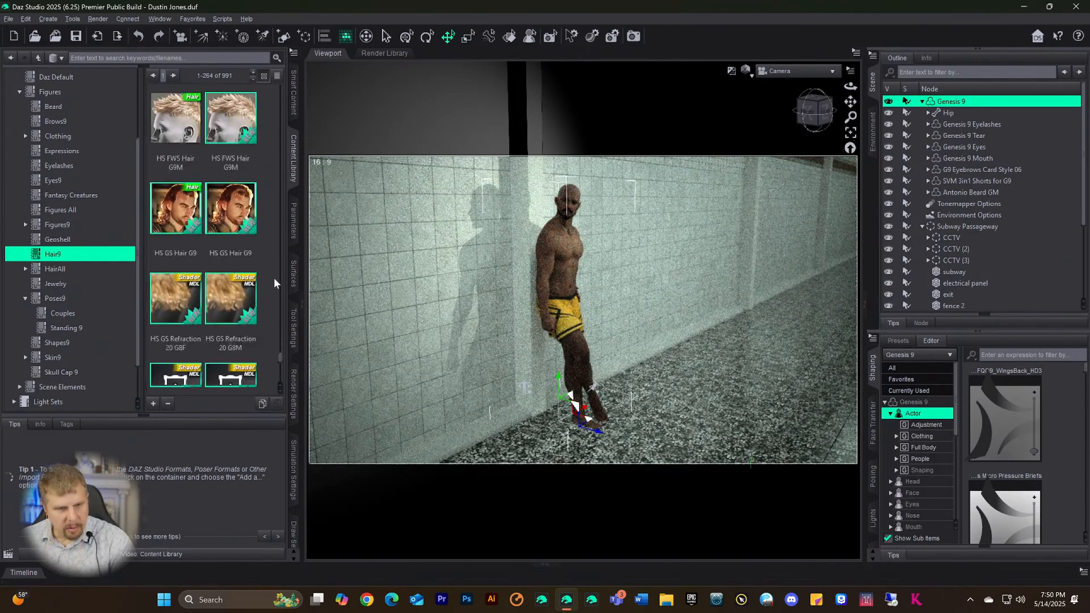
scroll(274, 278, up, 5)
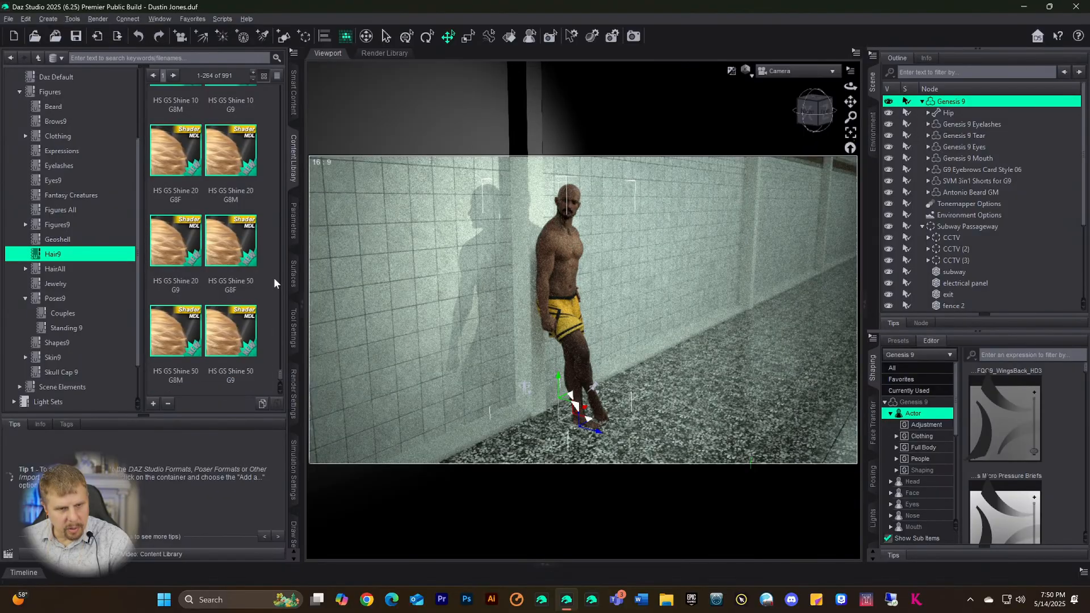
scroll(234, 292, up, 10)
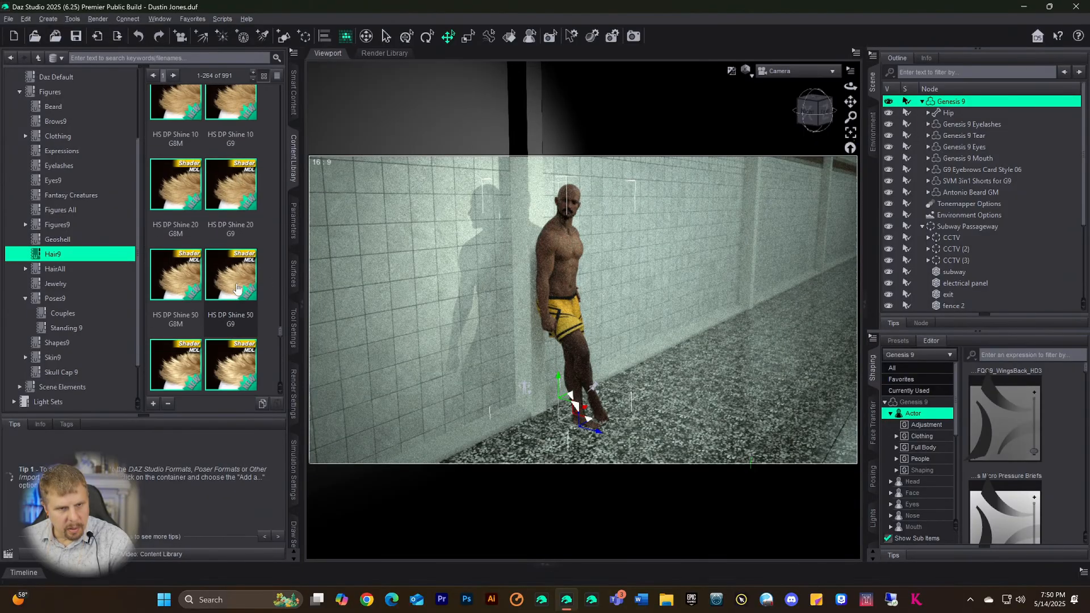
scroll(237, 289, up, 8)
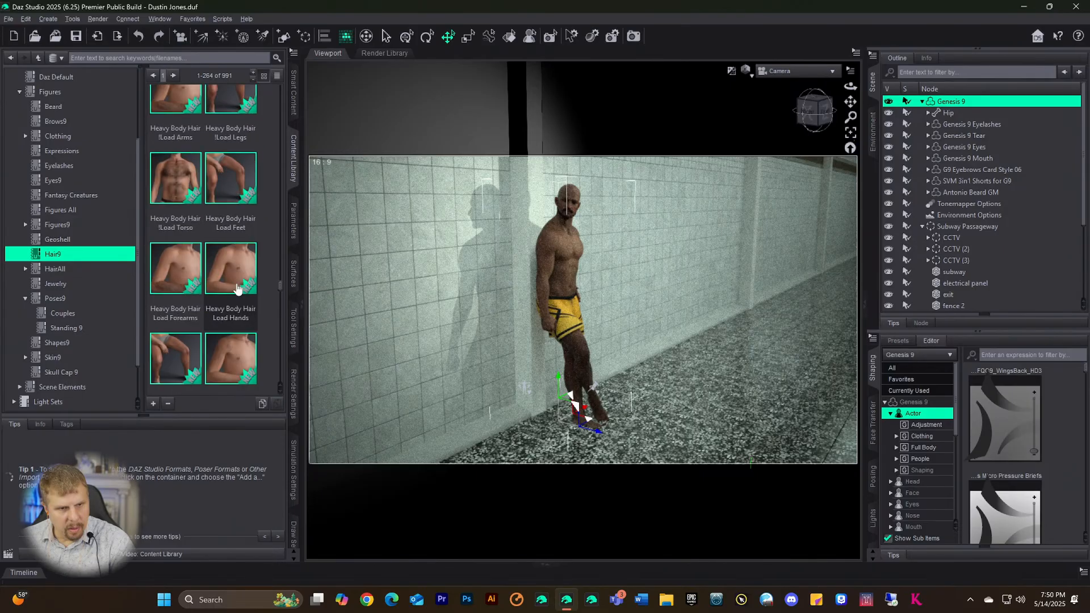
scroll(238, 289, up, 3)
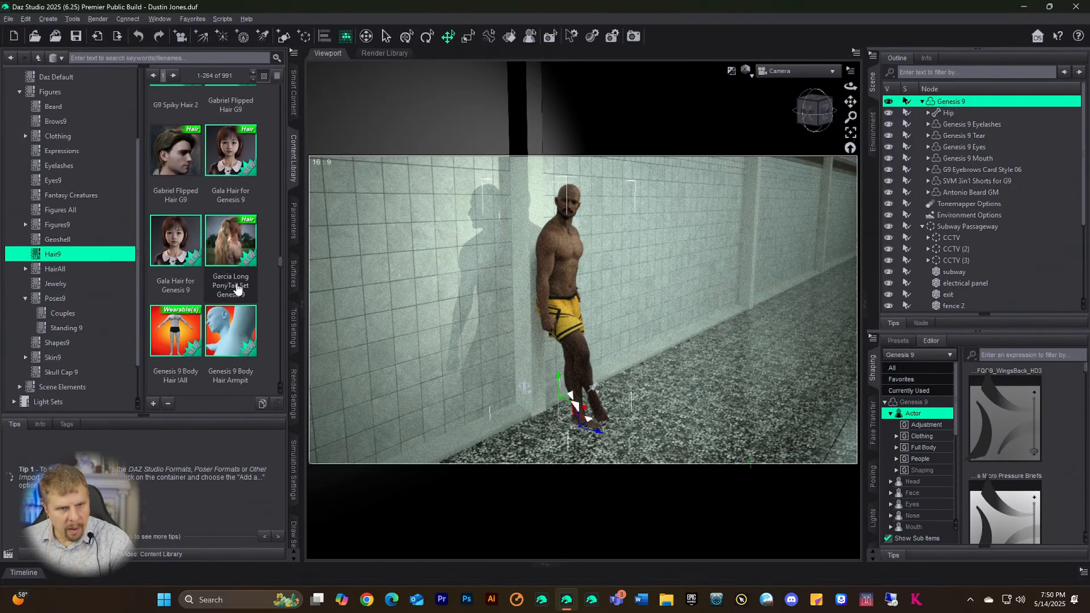
scroll(237, 289, up, 10)
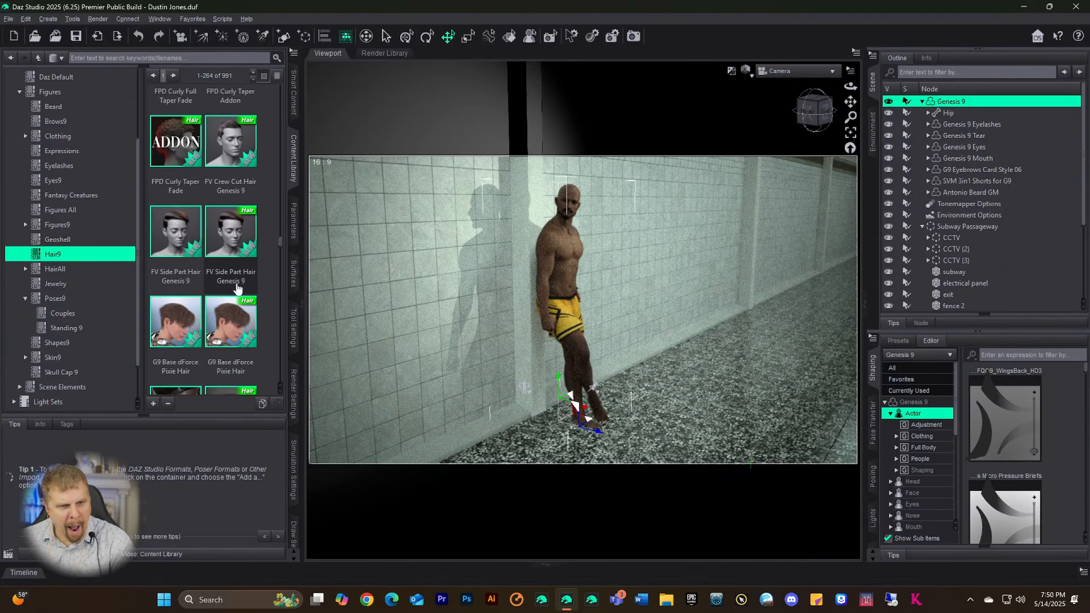
scroll(237, 289, up, 6)
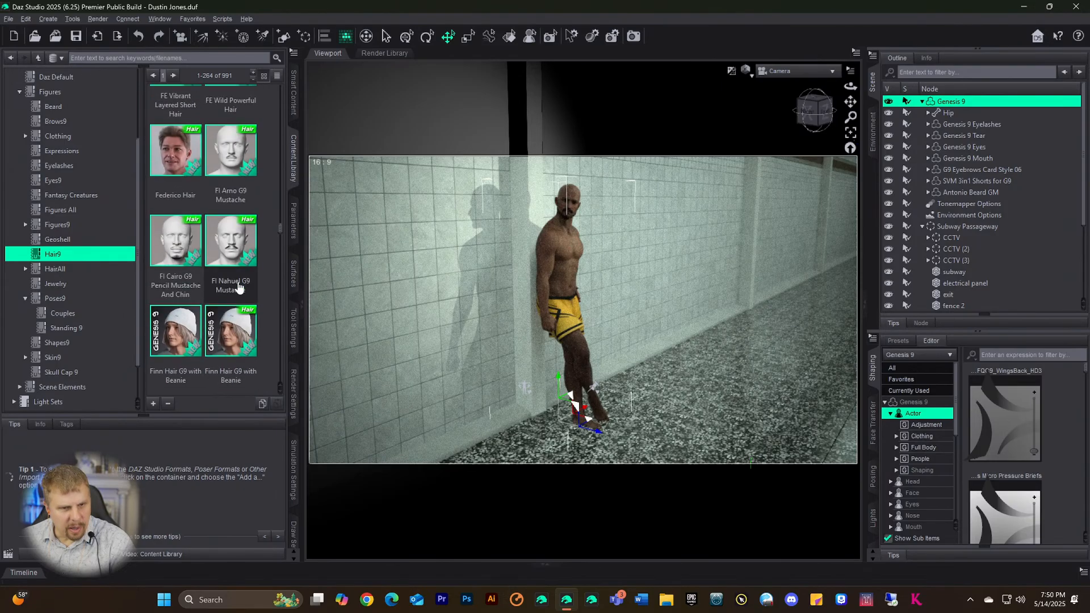
scroll(239, 289, up, 4)
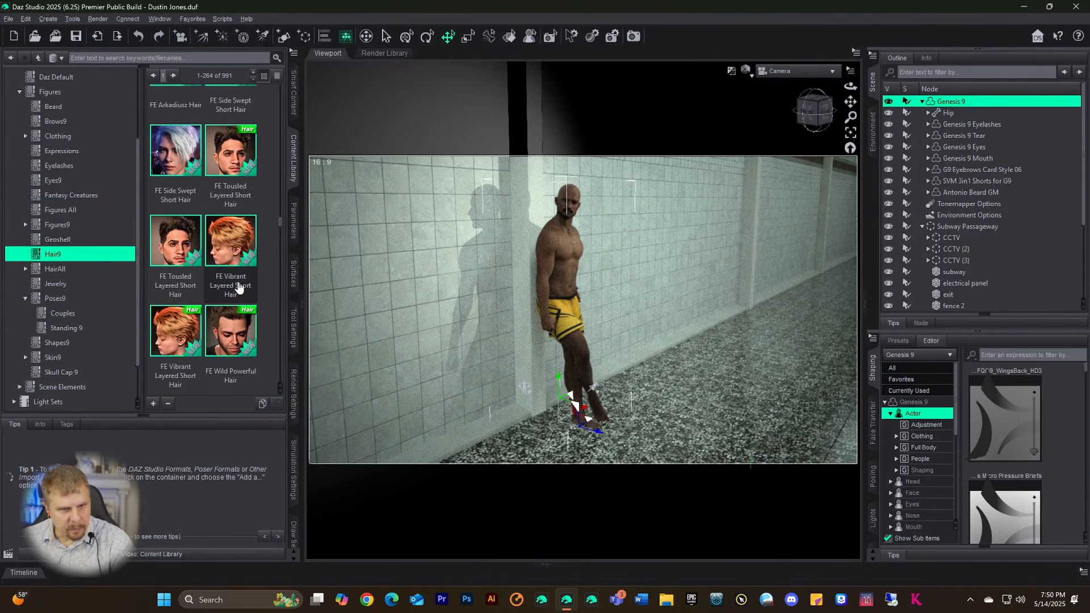
scroll(185, 316, up, 8)
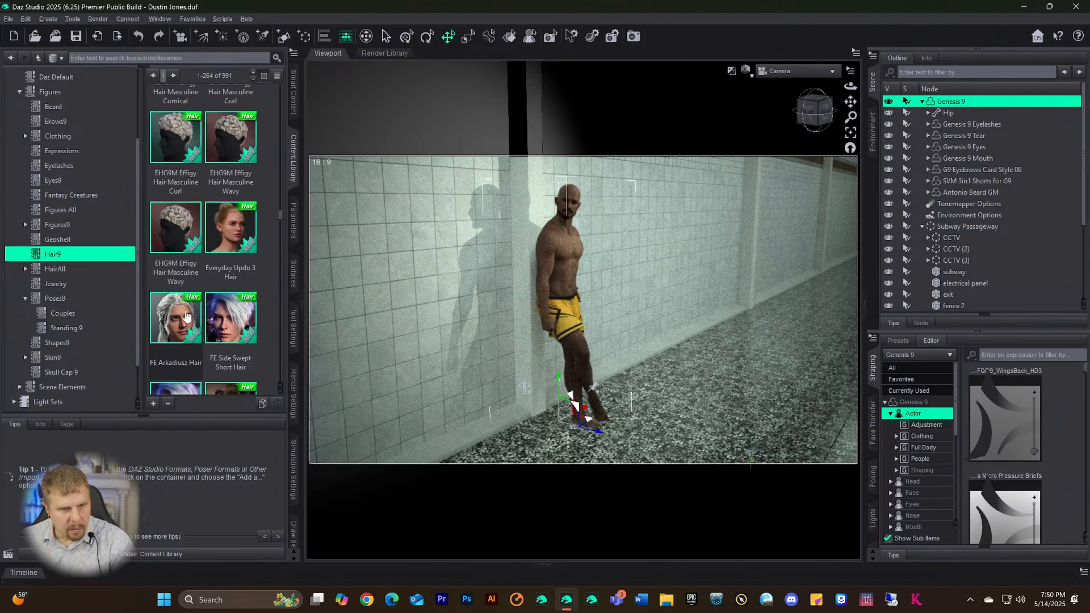
scroll(185, 316, up, 8)
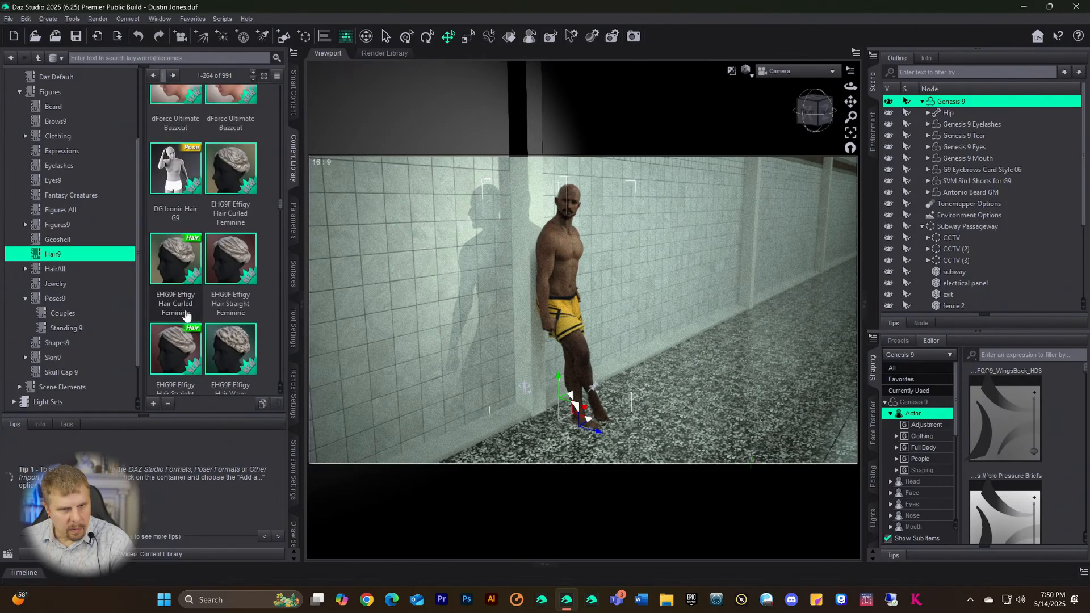
scroll(185, 313, up, 3)
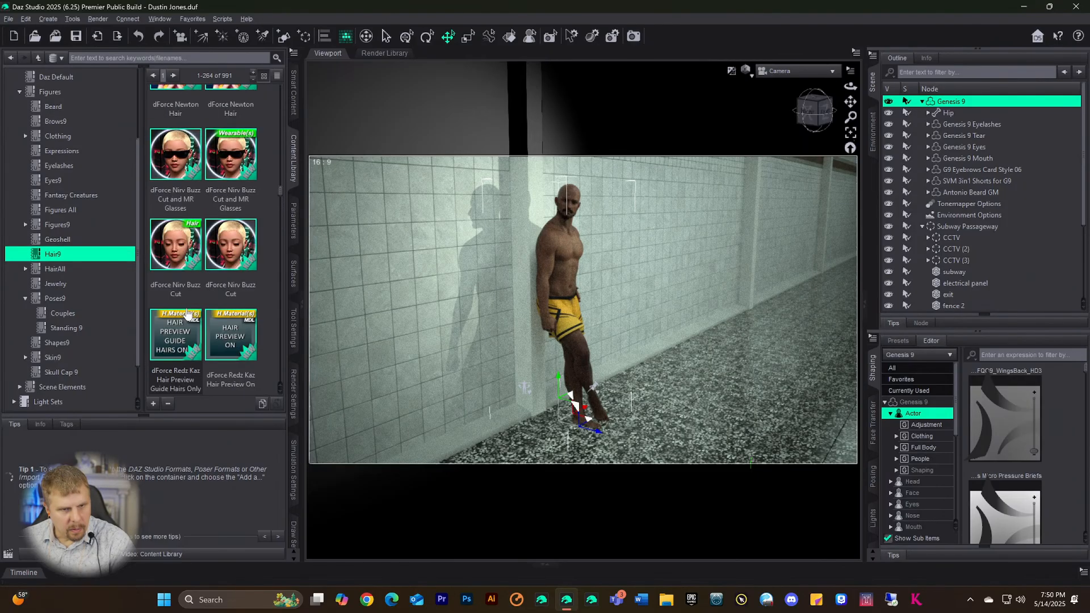
scroll(185, 312, down, 3)
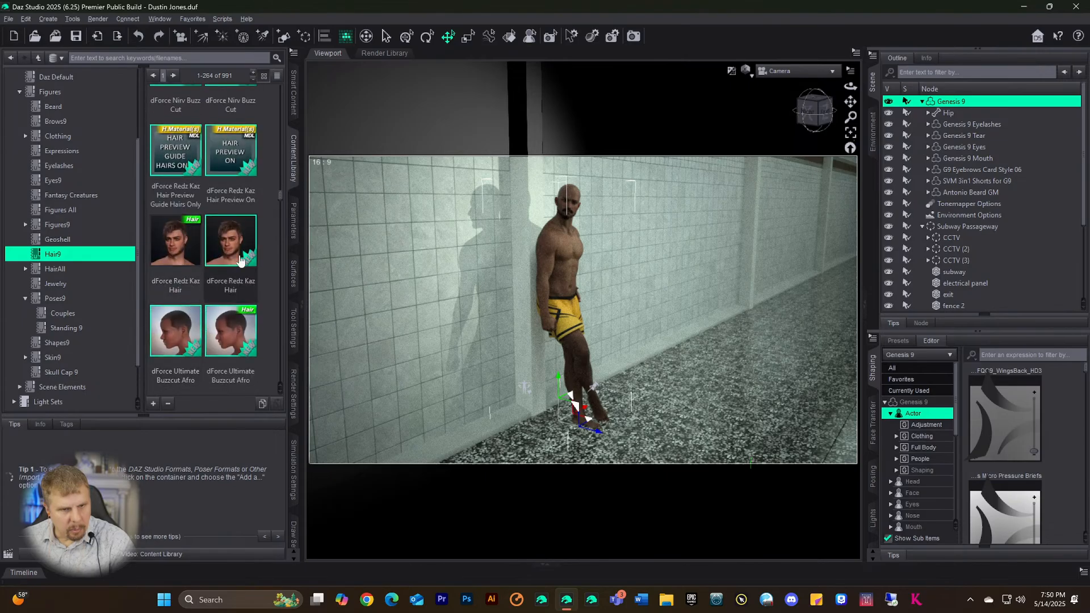
- Check dForce Redz Kaz Hair in the Info tab, load it onto Genesis 9, then select subway
mouse_move(240, 260)
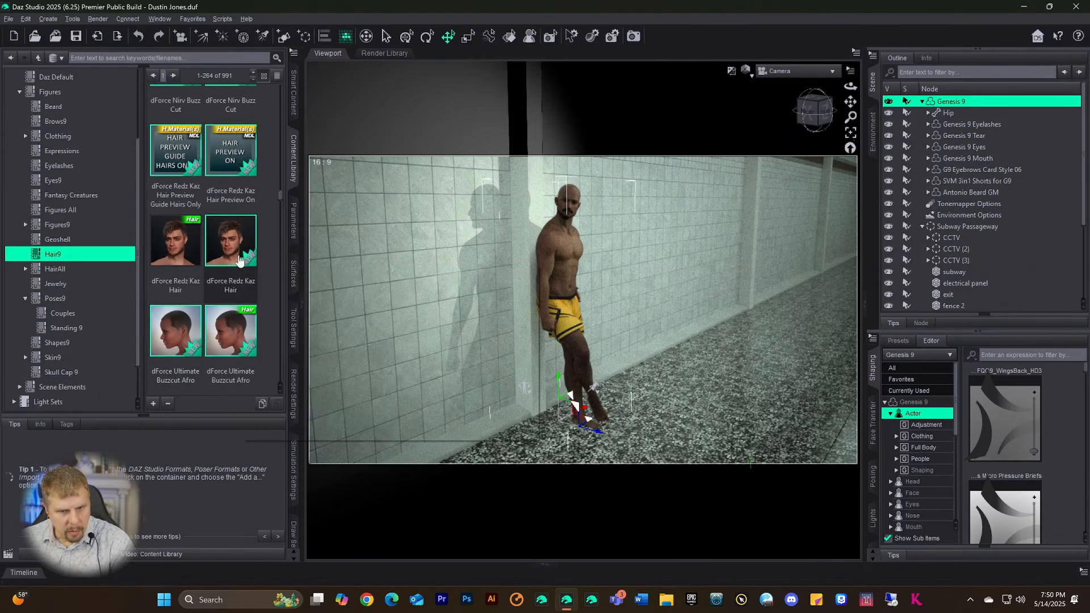
click(240, 260)
click(39, 424)
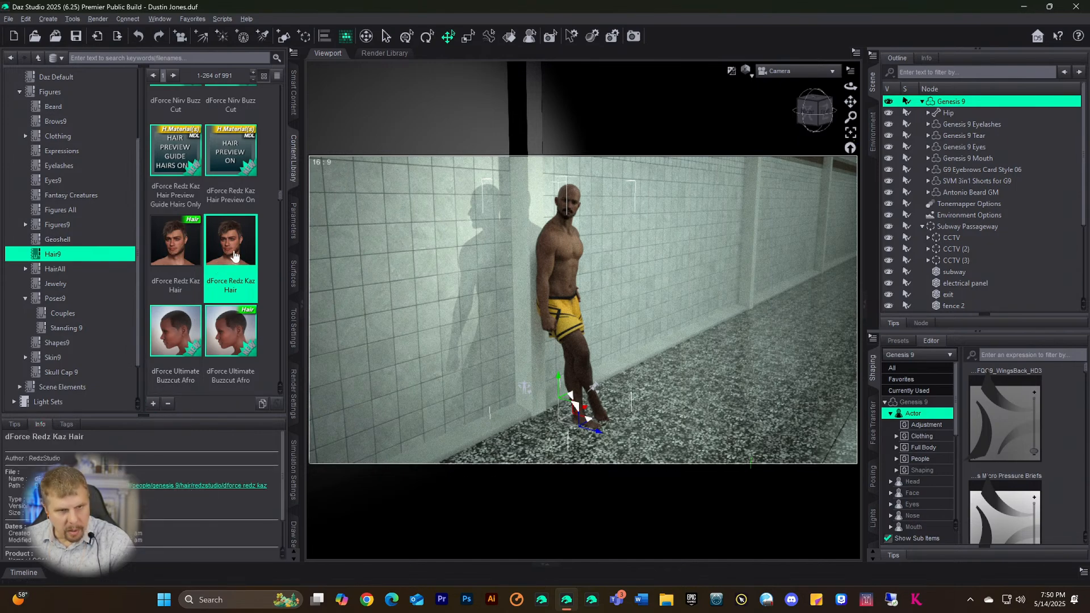
click(189, 276)
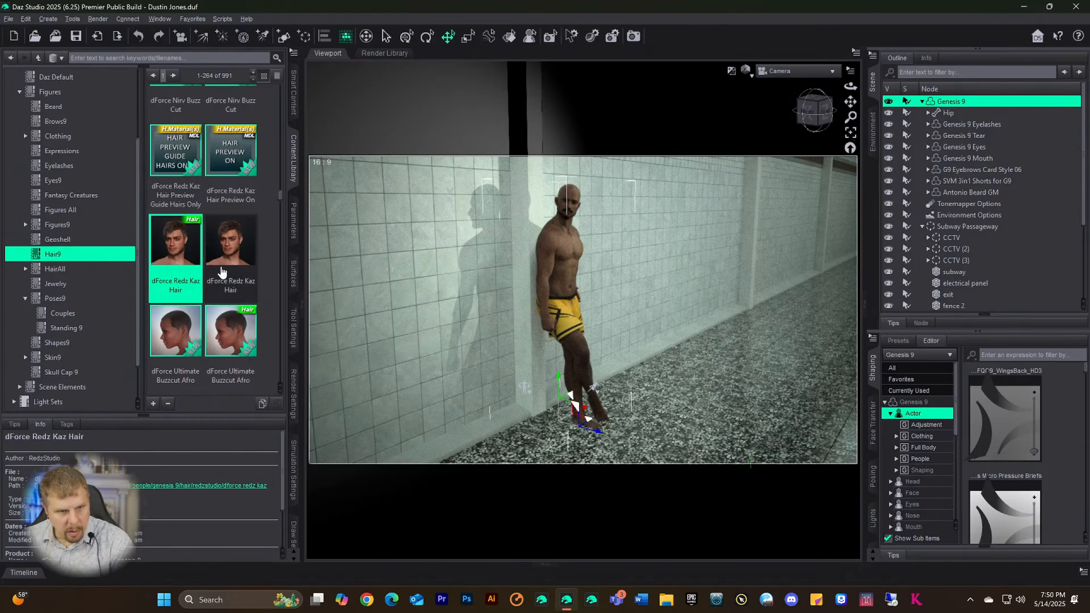
double_click(181, 265)
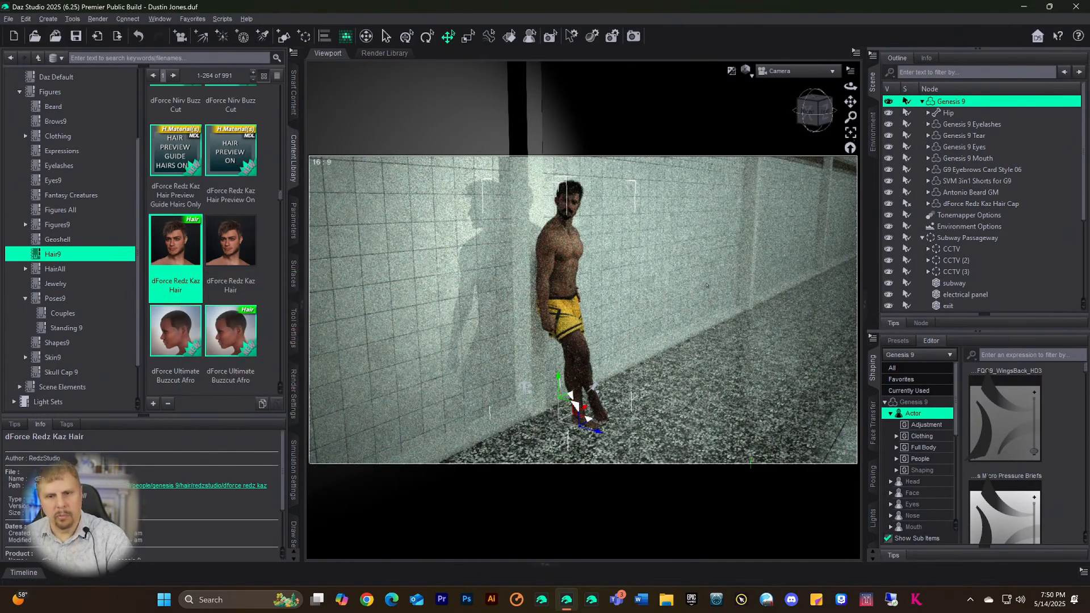
click(753, 327)
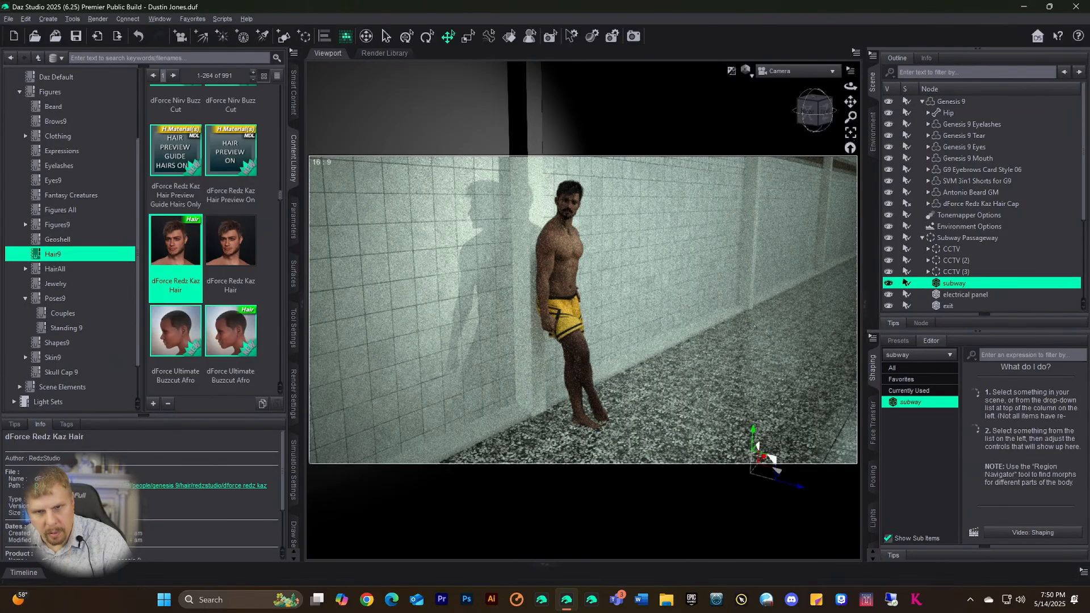
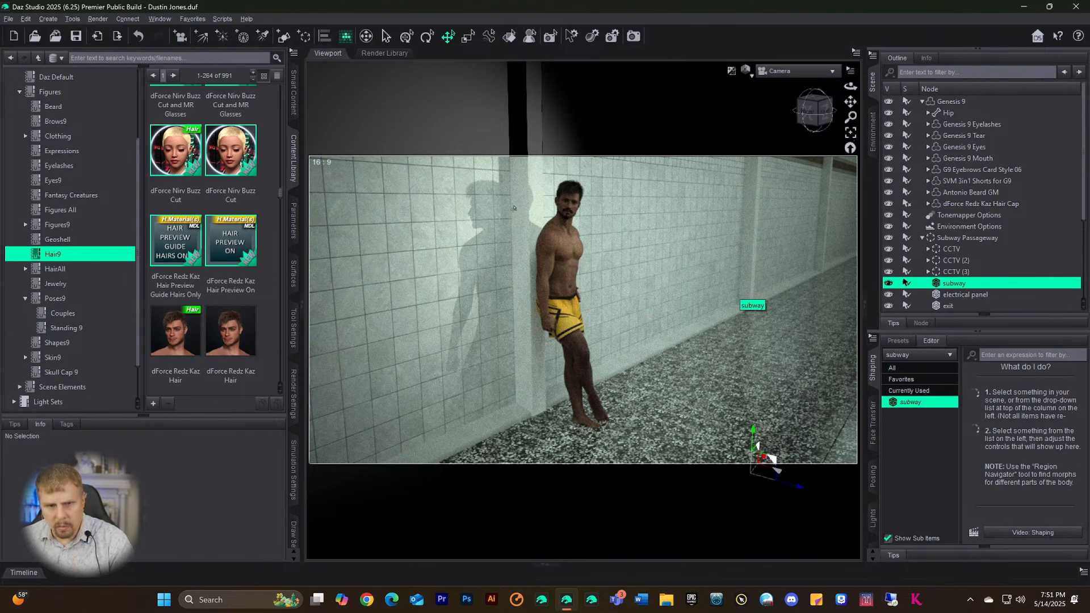
- Show Smart Content installed files filtered by the keyword 'jeans'
click(294, 90)
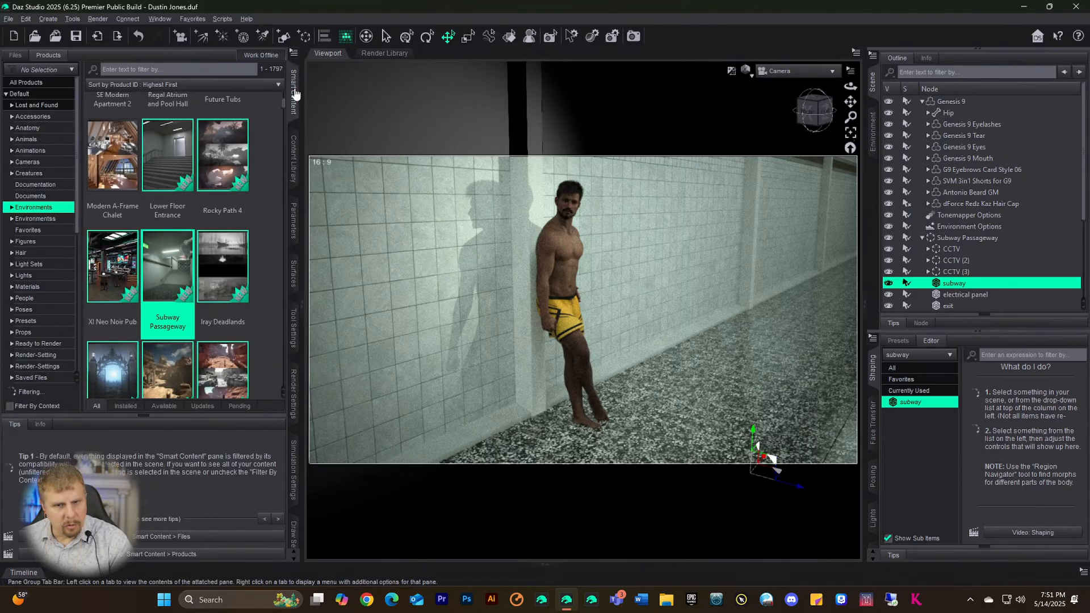
click(17, 56)
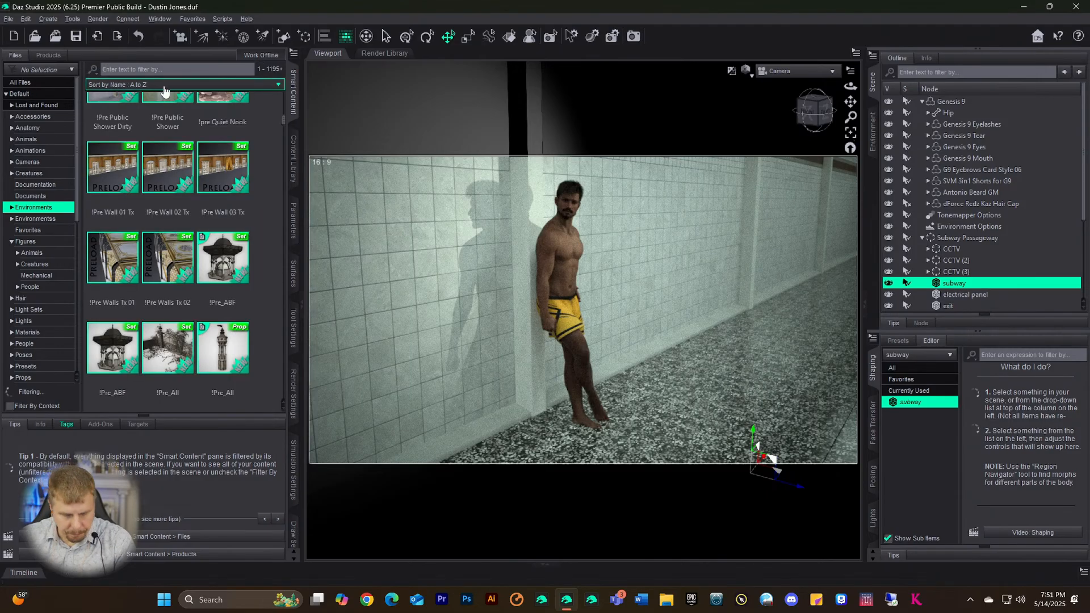
text(ns)
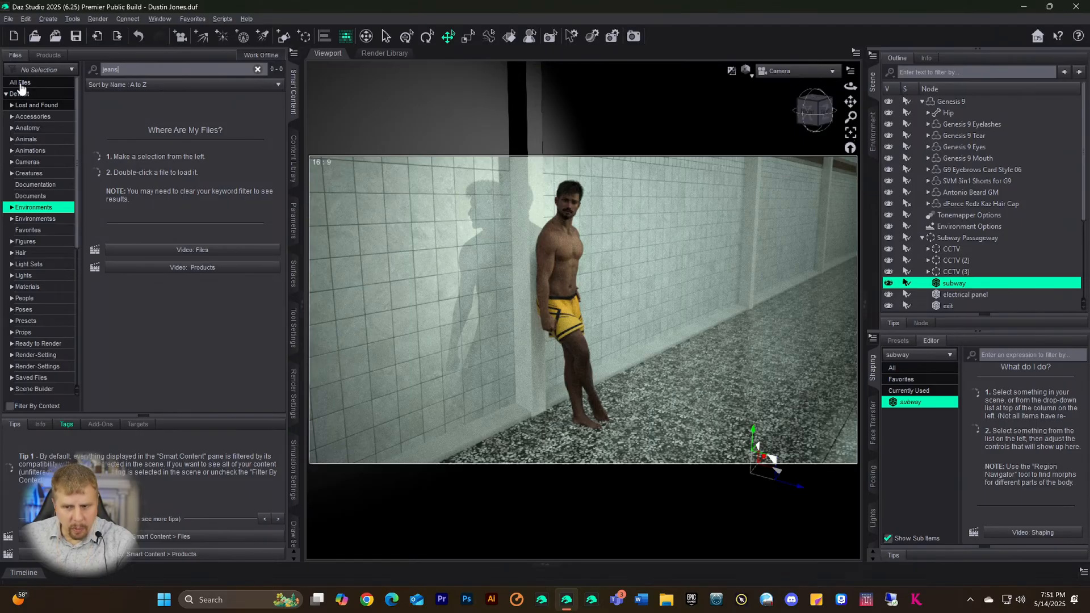
scroll(43, 307, down, 7)
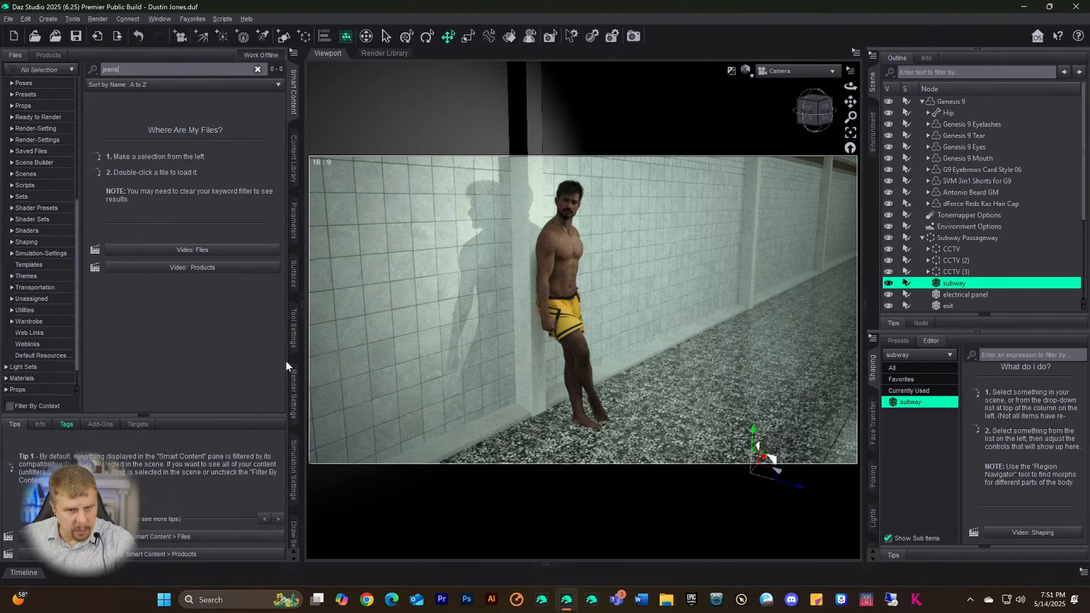
scroll(296, 401, down, 1)
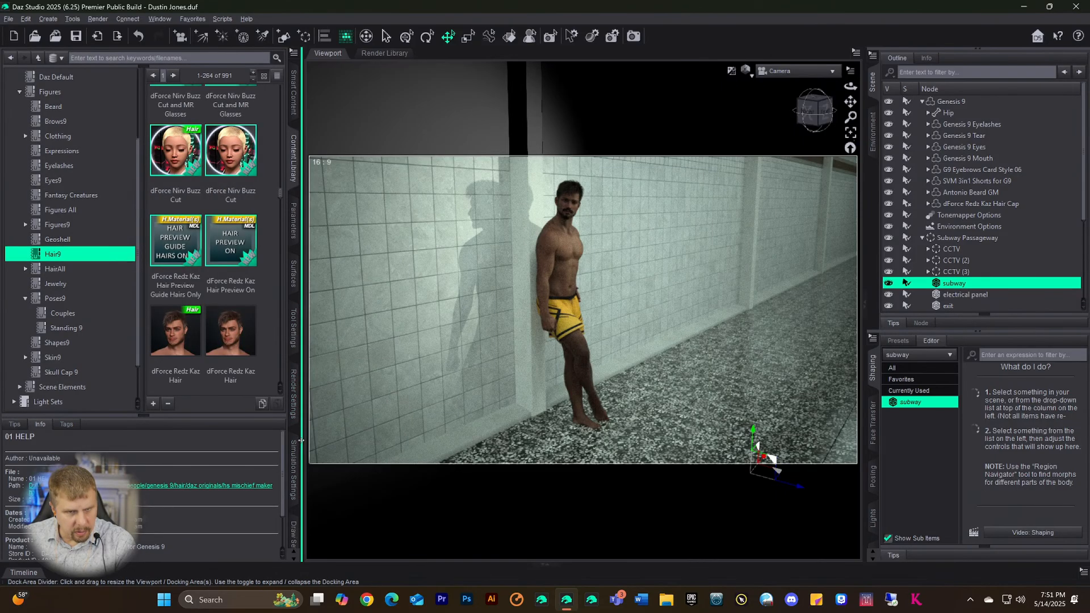
scroll(297, 445, down, 6)
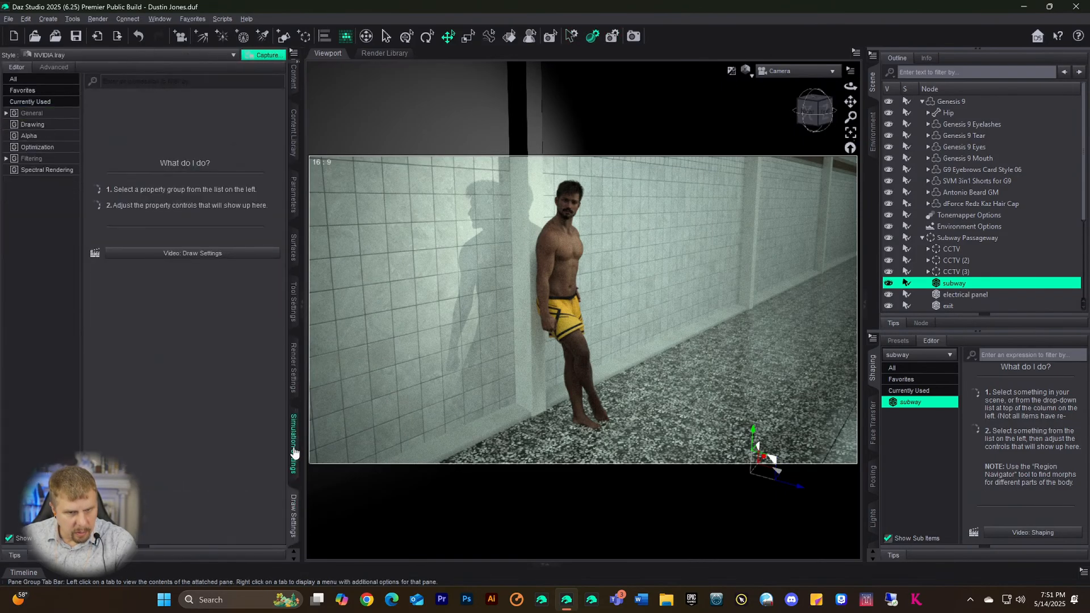
- Confirm Photoreal rendering uses only the RTX 5090 GPU, then return to the jeans file search
click(294, 369)
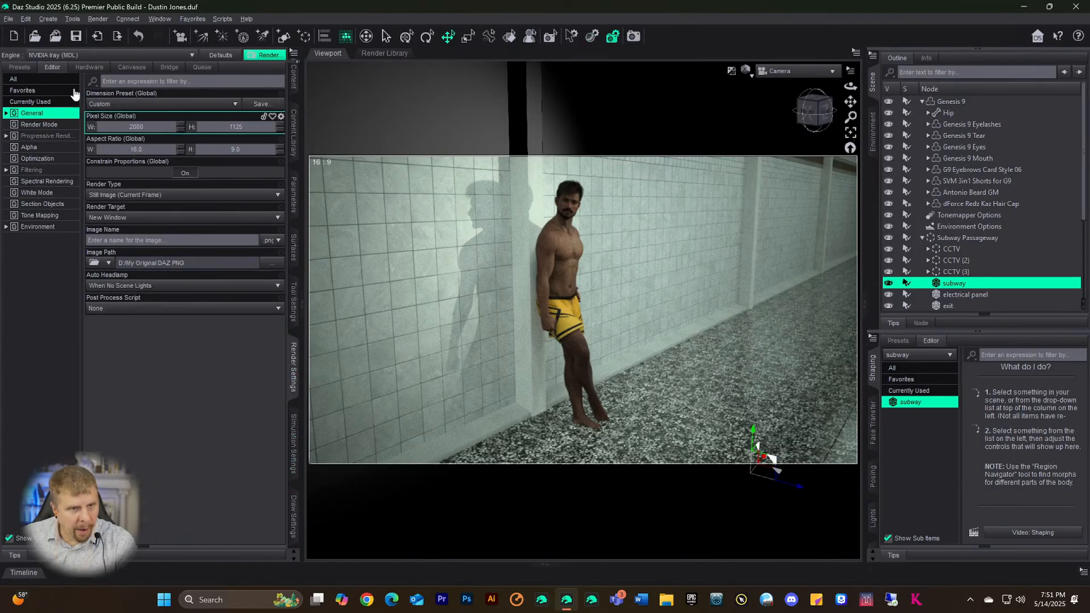
click(89, 67)
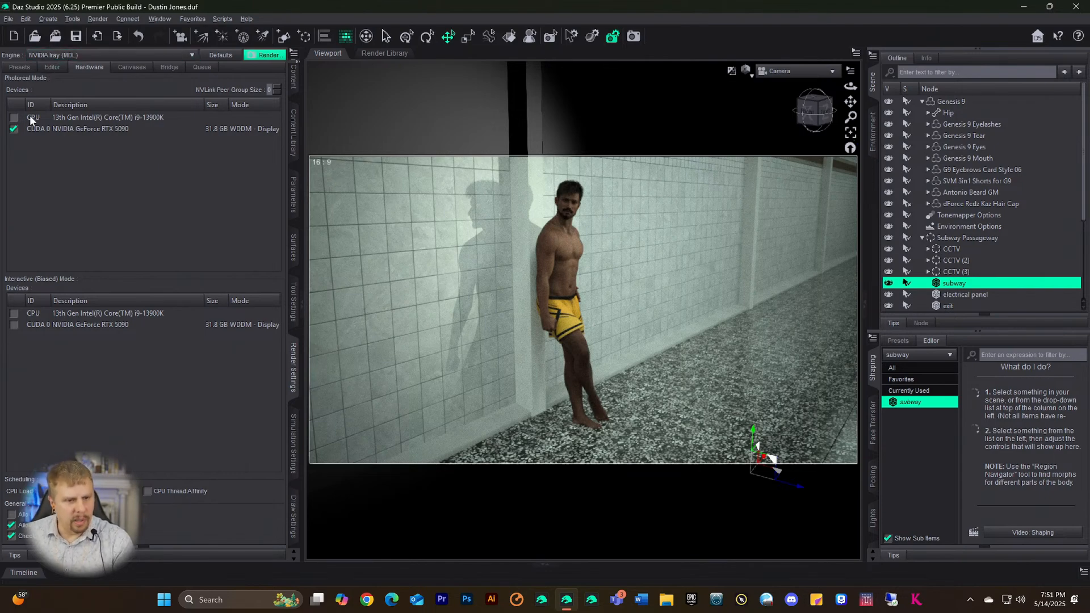
click(56, 71)
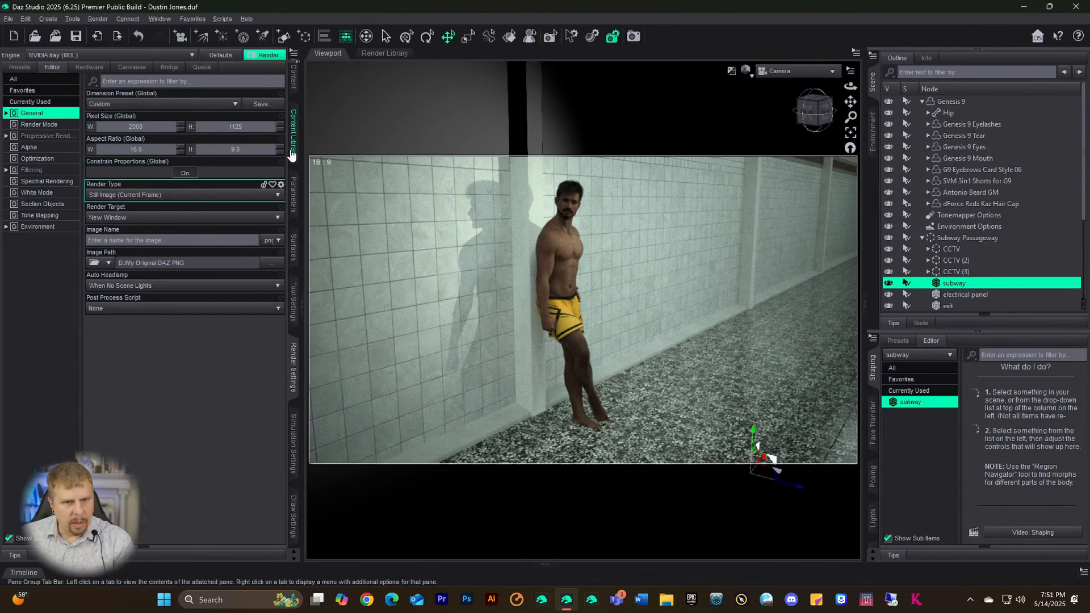
click(293, 76)
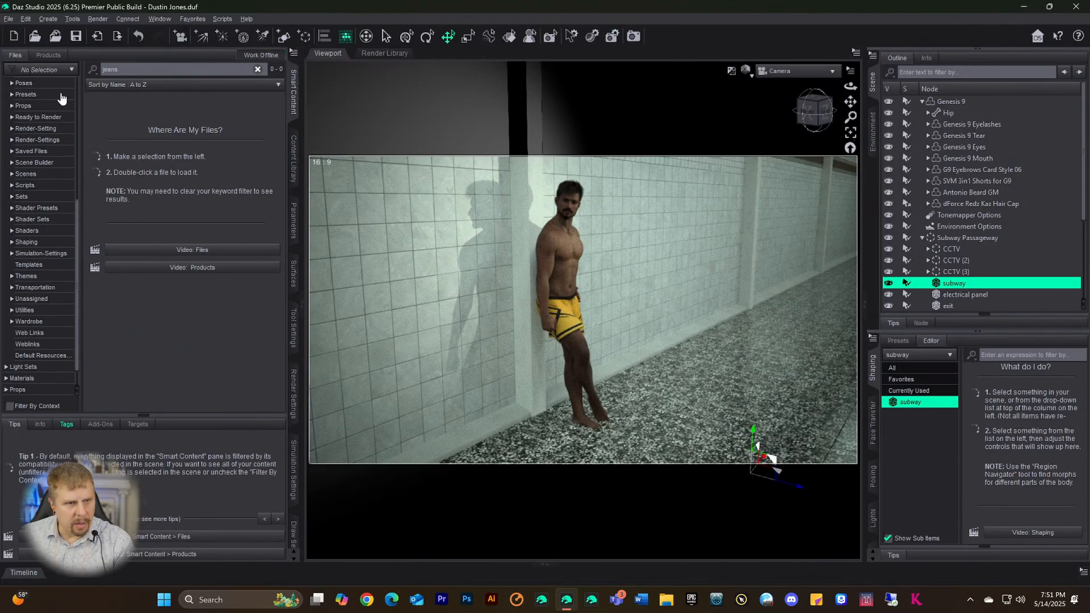
click(138, 69)
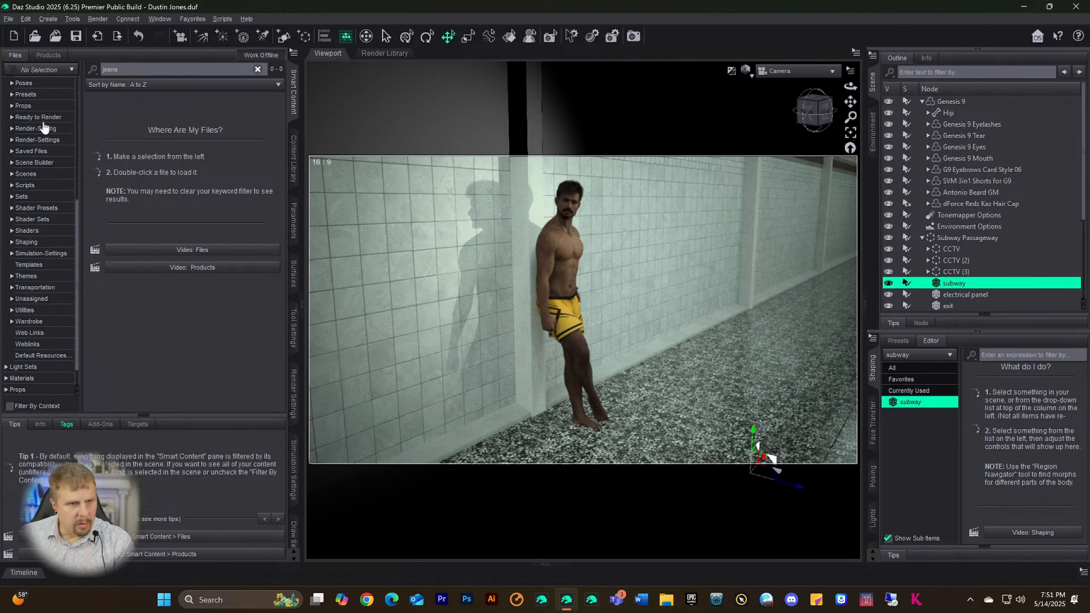
scroll(34, 125, up, 7)
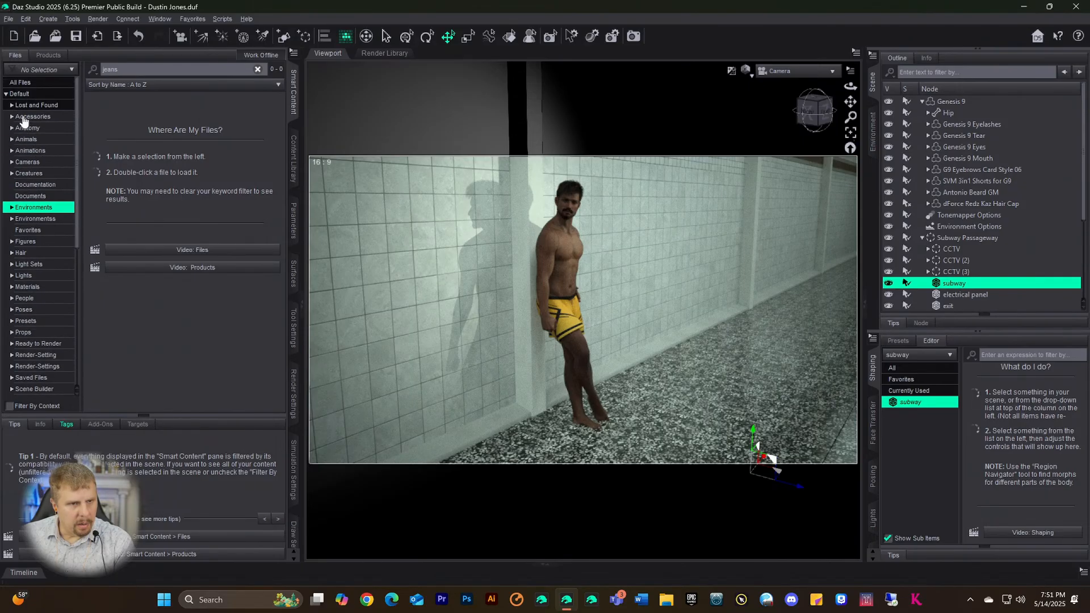
- Narrow jeans results to Default > Wardrobe, try Smart Style Jeans on Genesis 9, then undo it
click(21, 96)
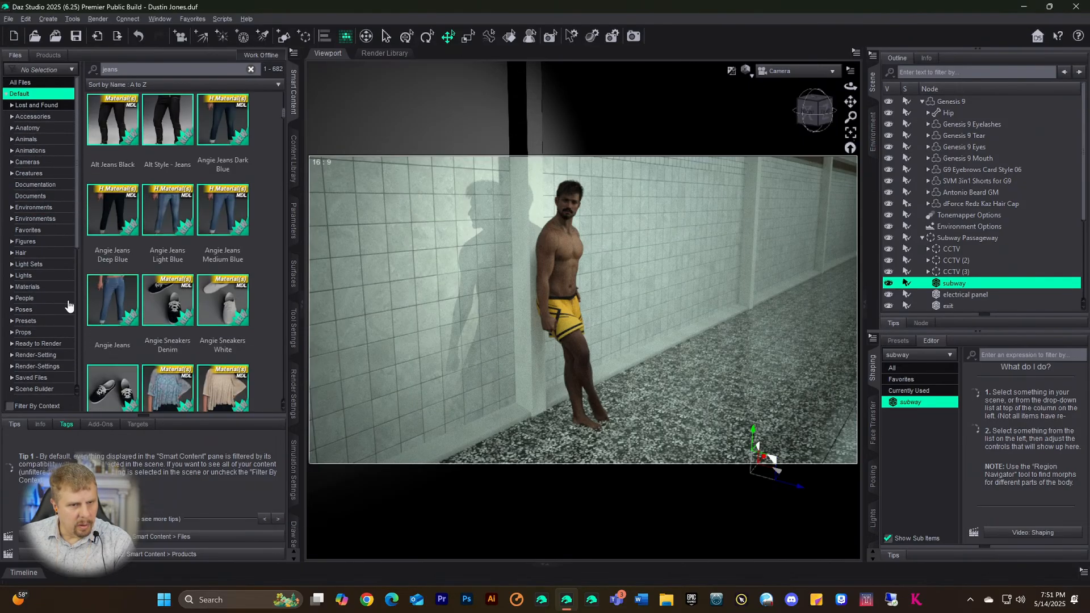
scroll(110, 287, down, 5)
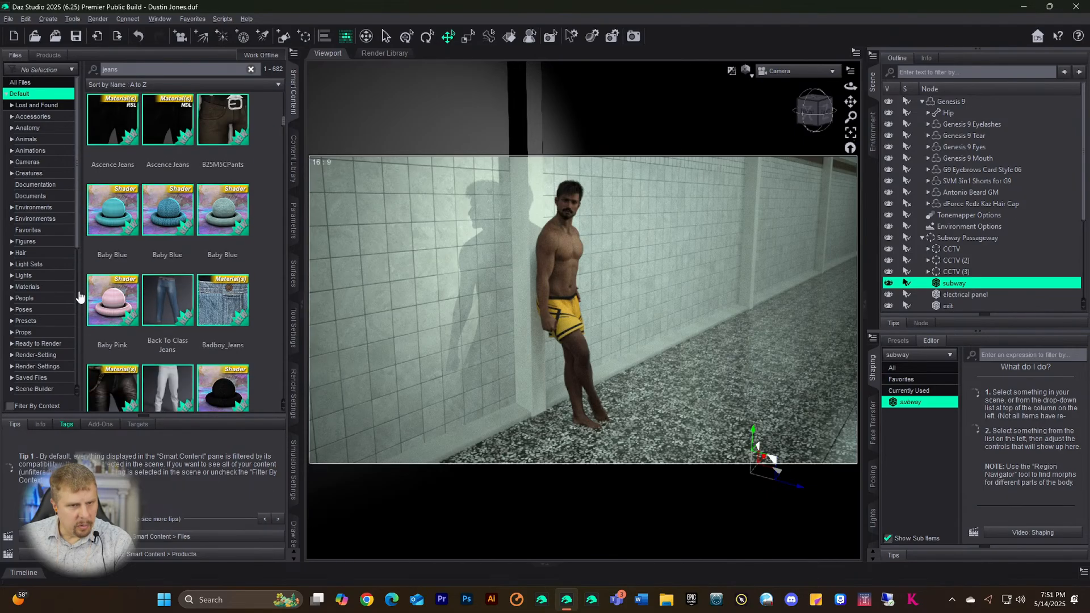
scroll(63, 315, down, 7)
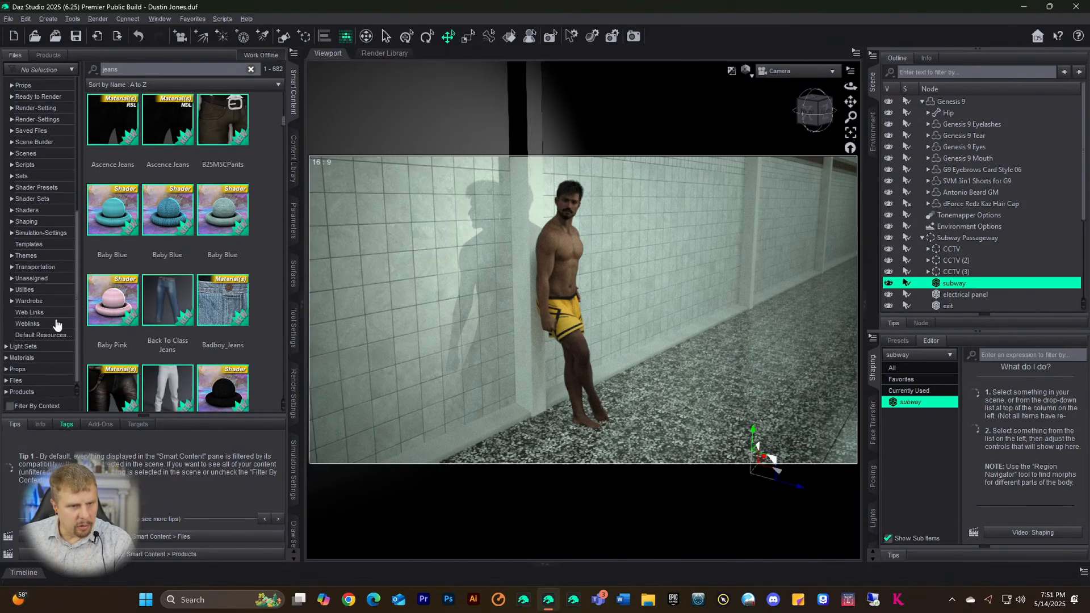
click(26, 303)
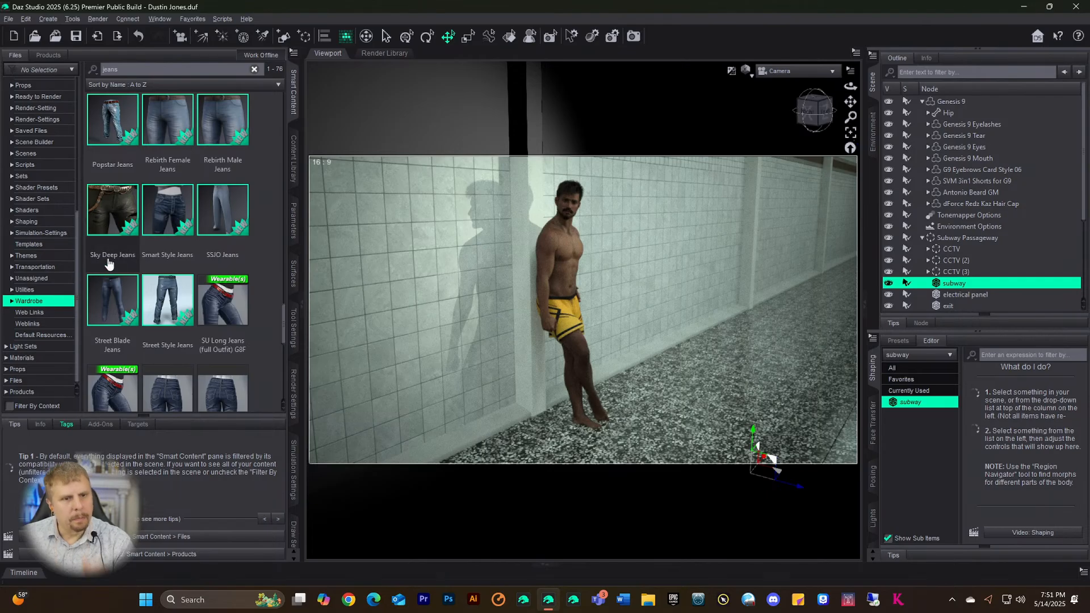
click(170, 207)
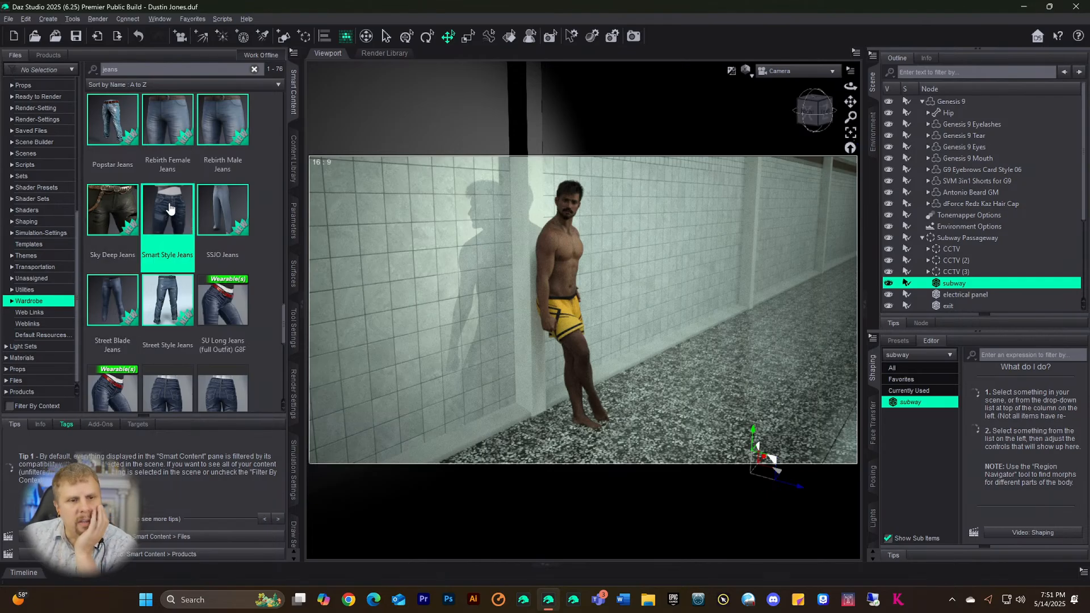
mouse_move(168, 209)
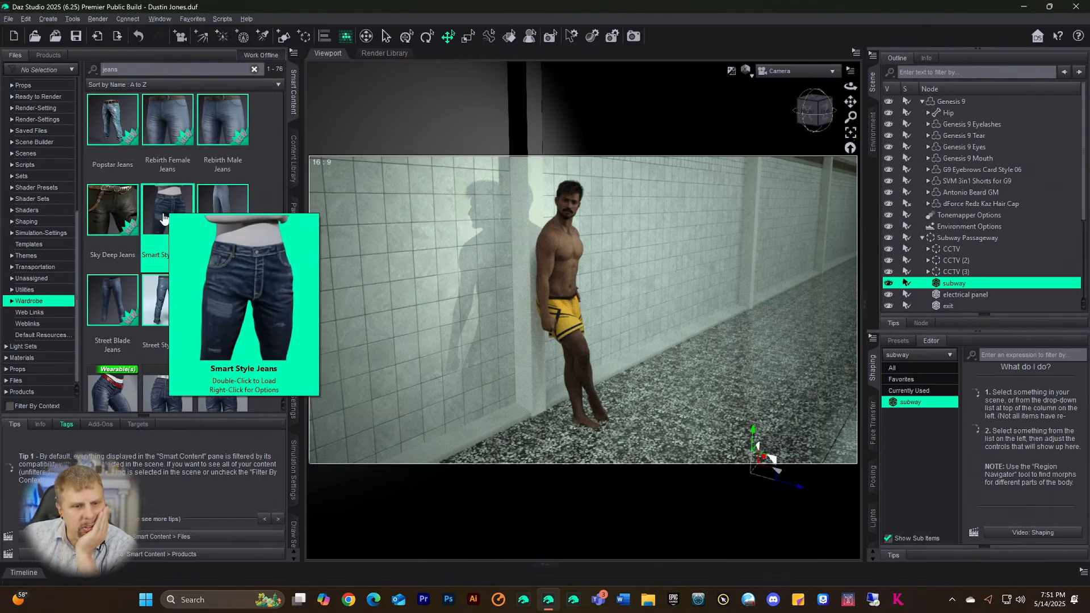
click(41, 424)
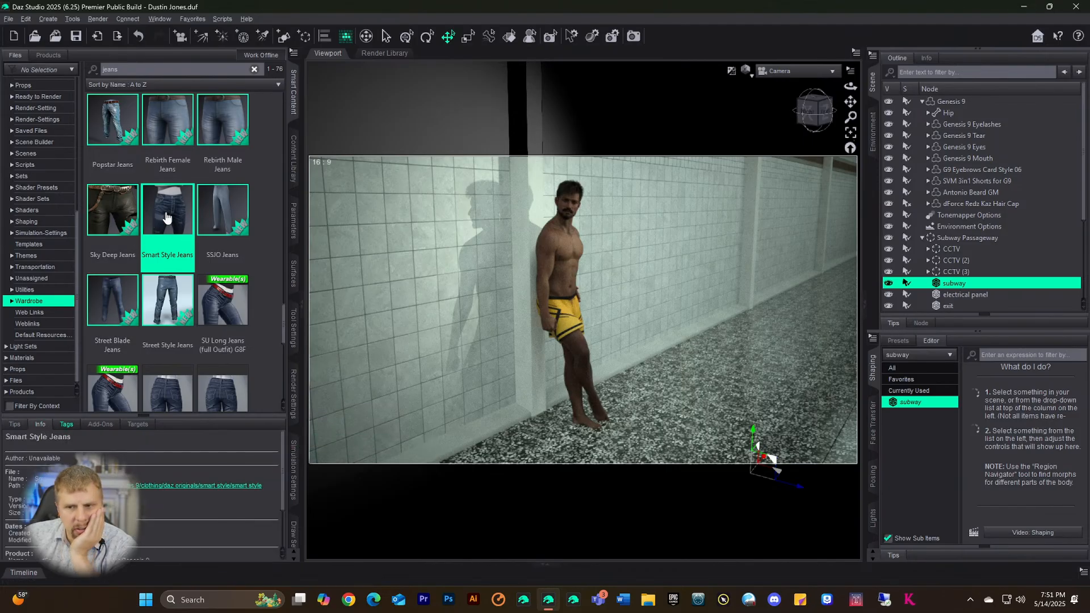
click(959, 103)
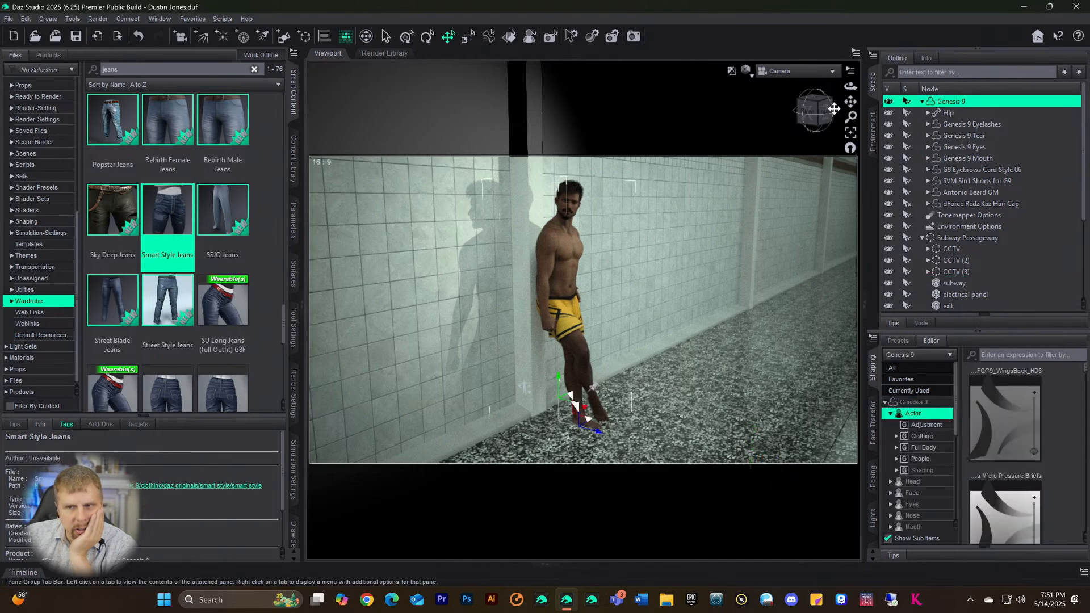
double_click(180, 210)
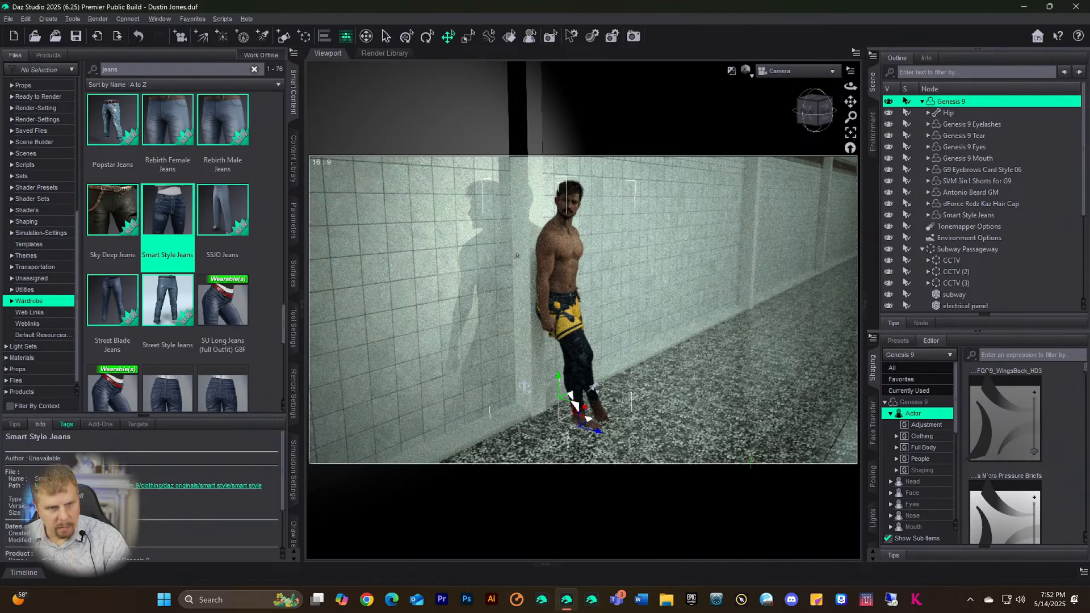
key(ctrl+z)
- Compare Street Style, Vlad Jeans and Vlad Jeans G8M details, then load Vlad Jeans G8M
click(158, 304)
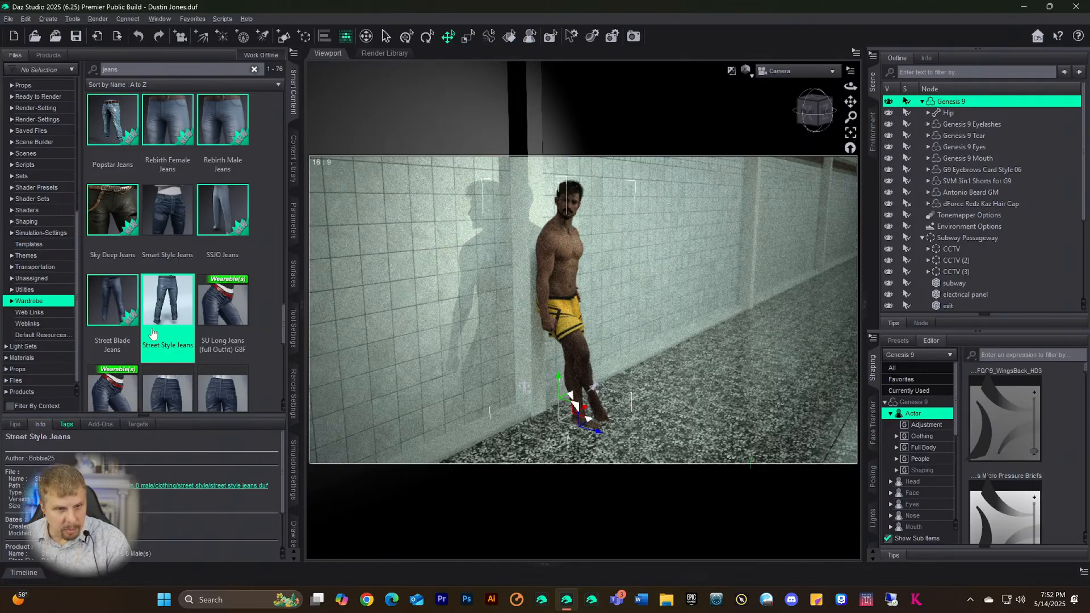
mouse_move(161, 292)
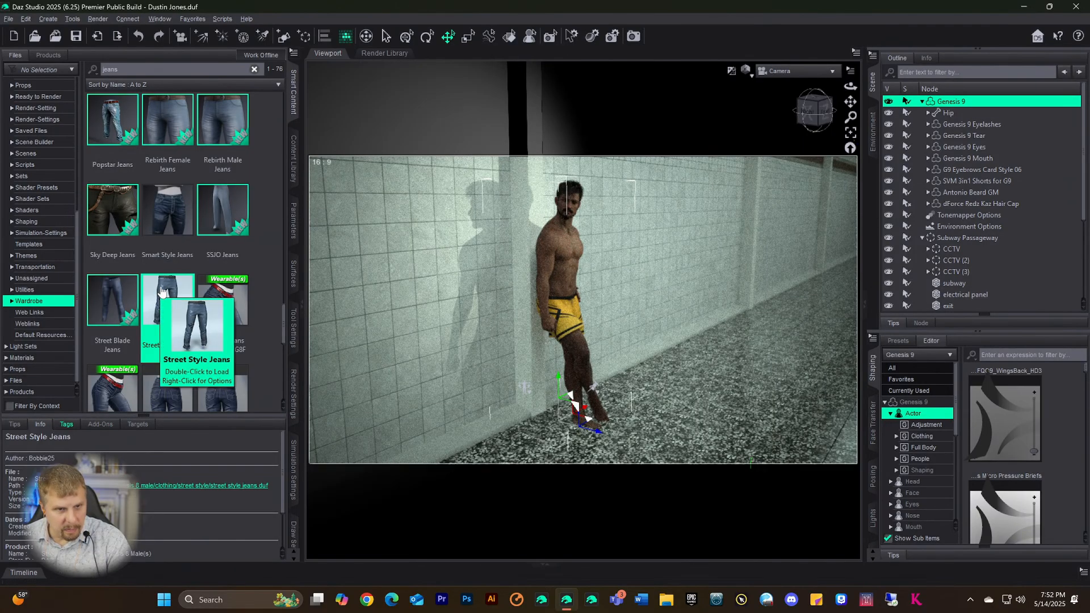
scroll(164, 290, down, 4)
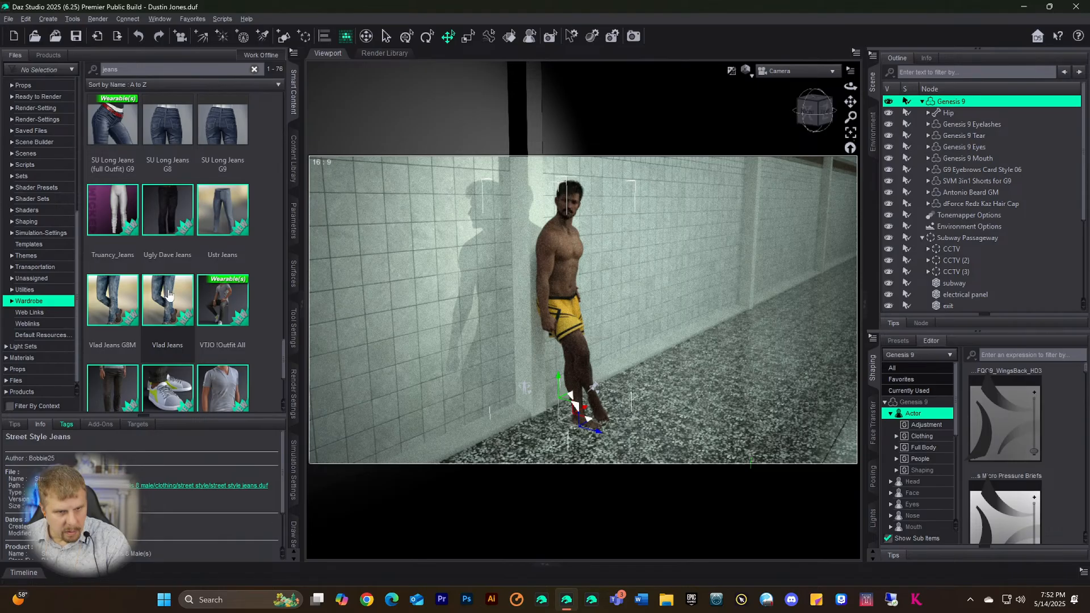
click(169, 294)
click(92, 308)
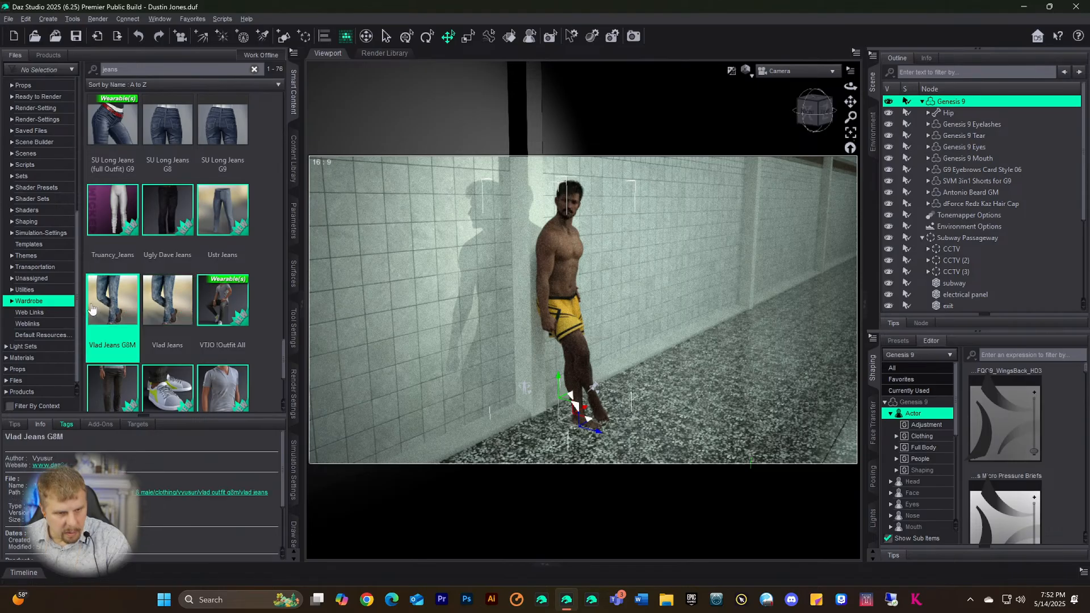
click(147, 305)
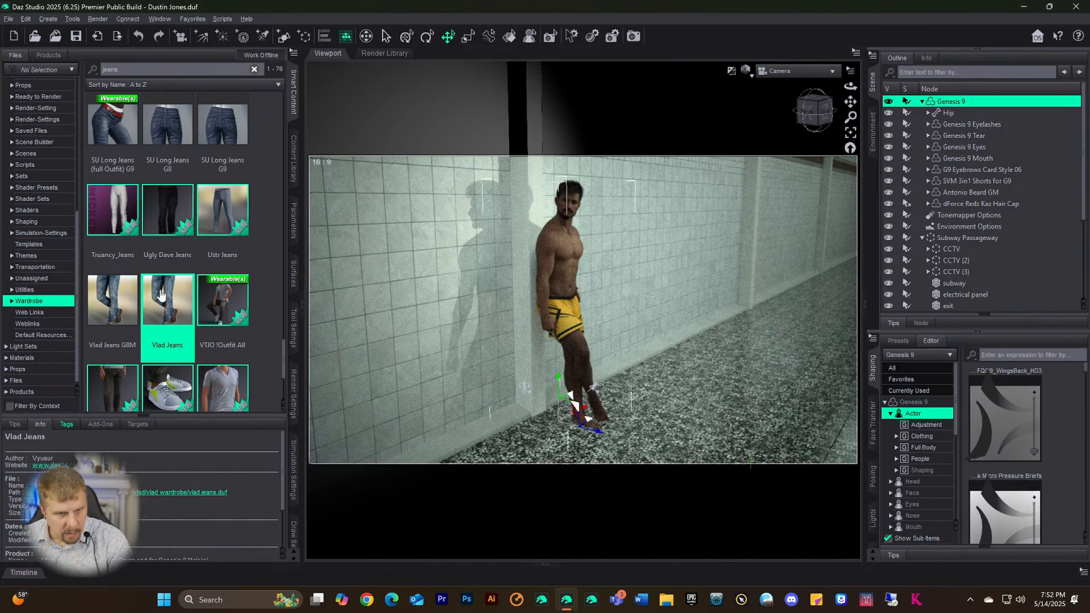
mouse_move(161, 294)
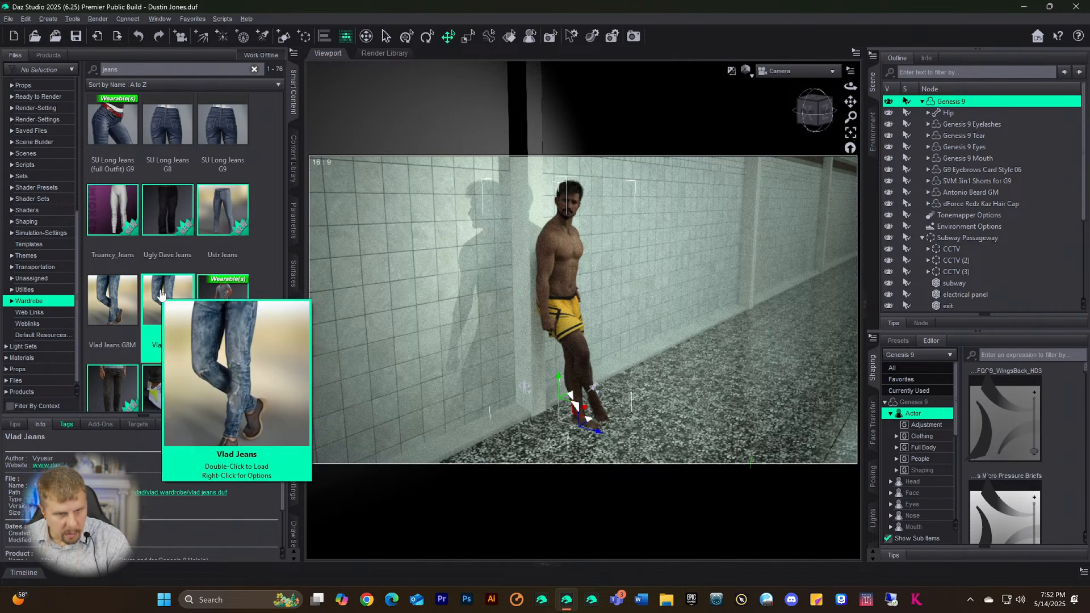
click(115, 311)
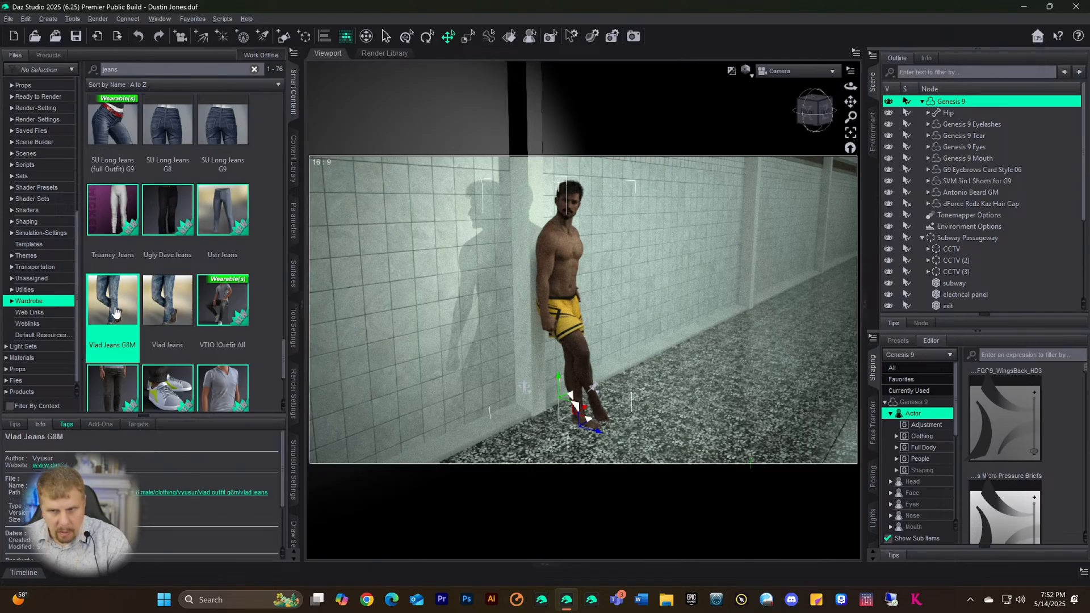
double_click(118, 307)
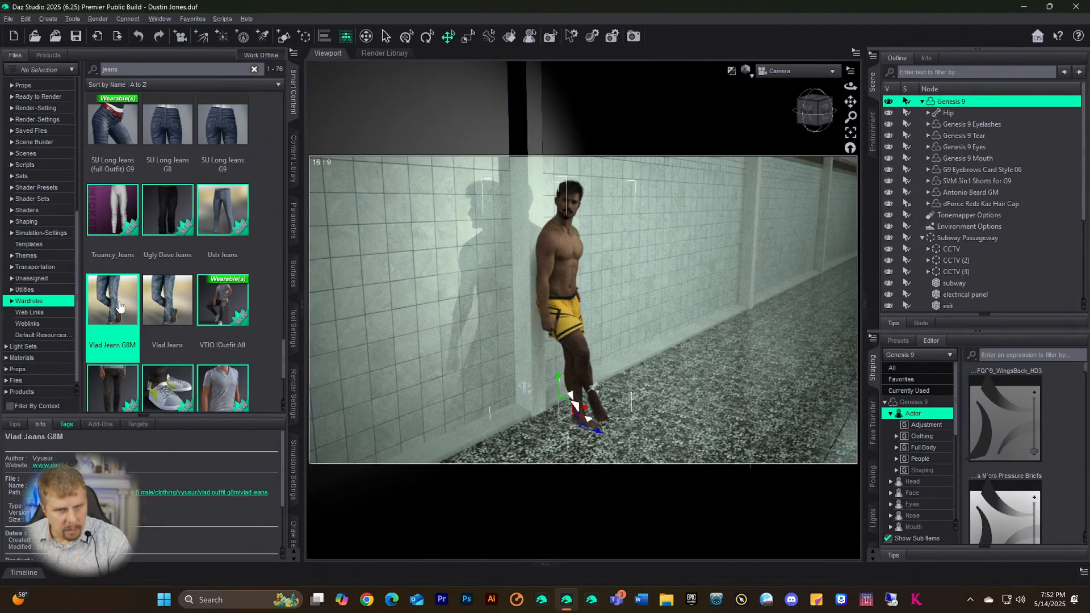
- Auto-fit Vlad Jeans G8M as Genesis 8 Male and delete the SVM 3in1 Shorts
double_click(119, 307)
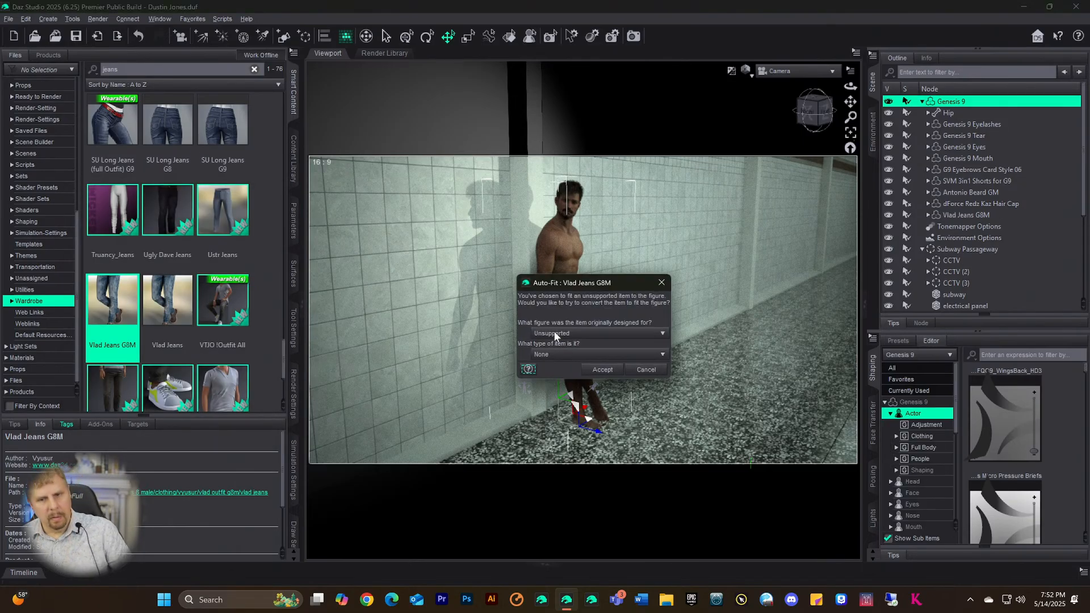
click(573, 334)
click(559, 351)
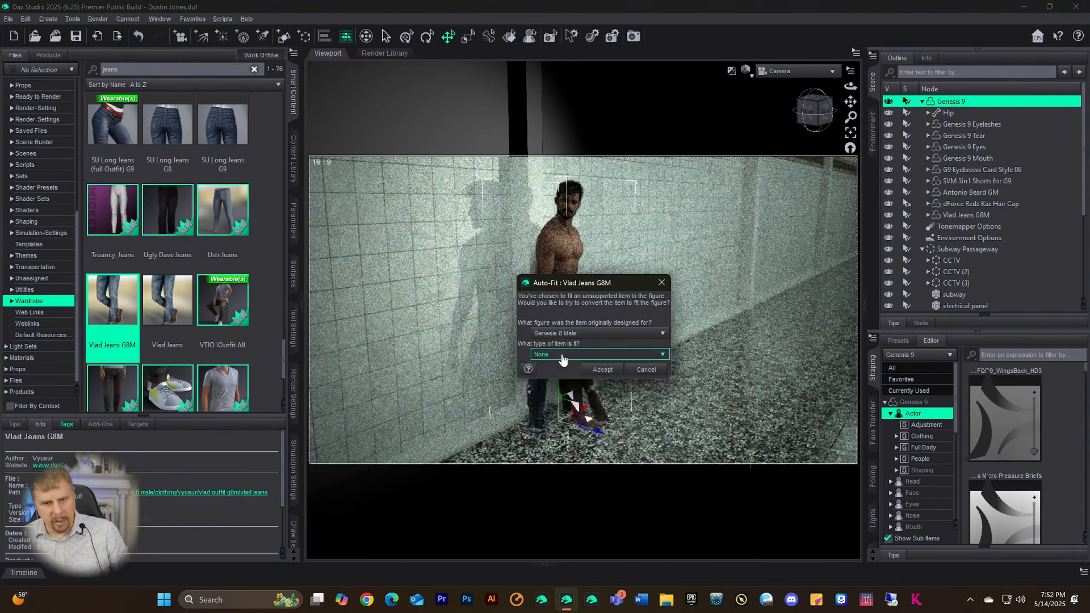
click(603, 369)
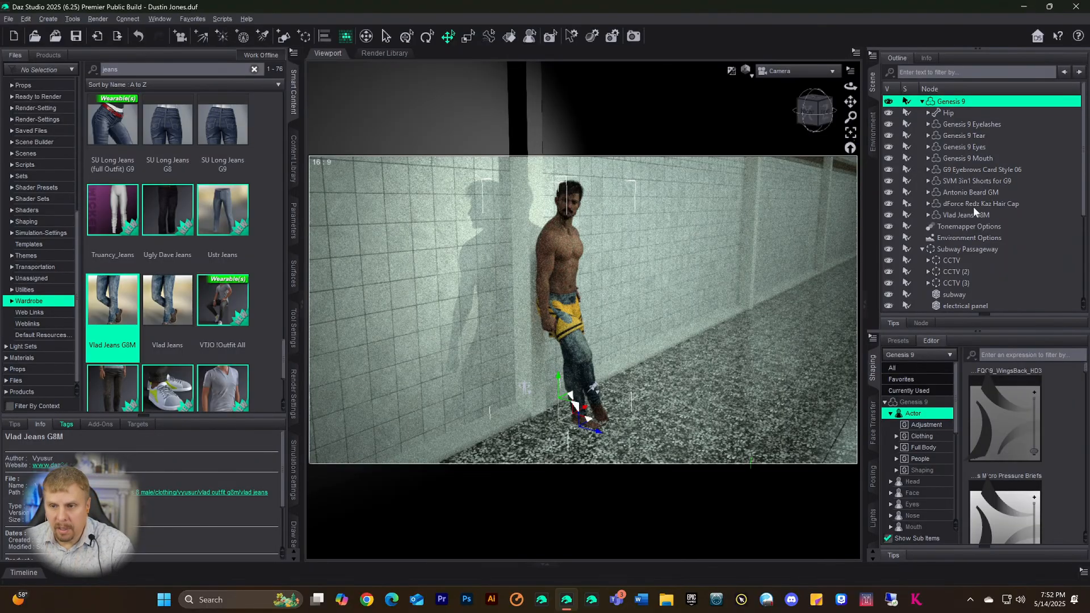
click(972, 180)
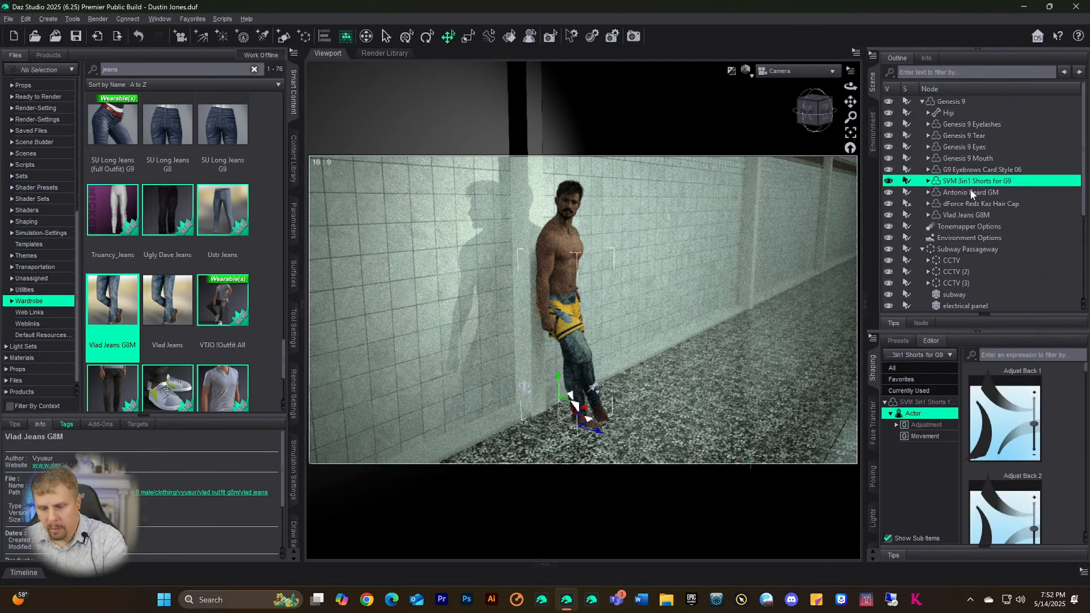
key(Delete)
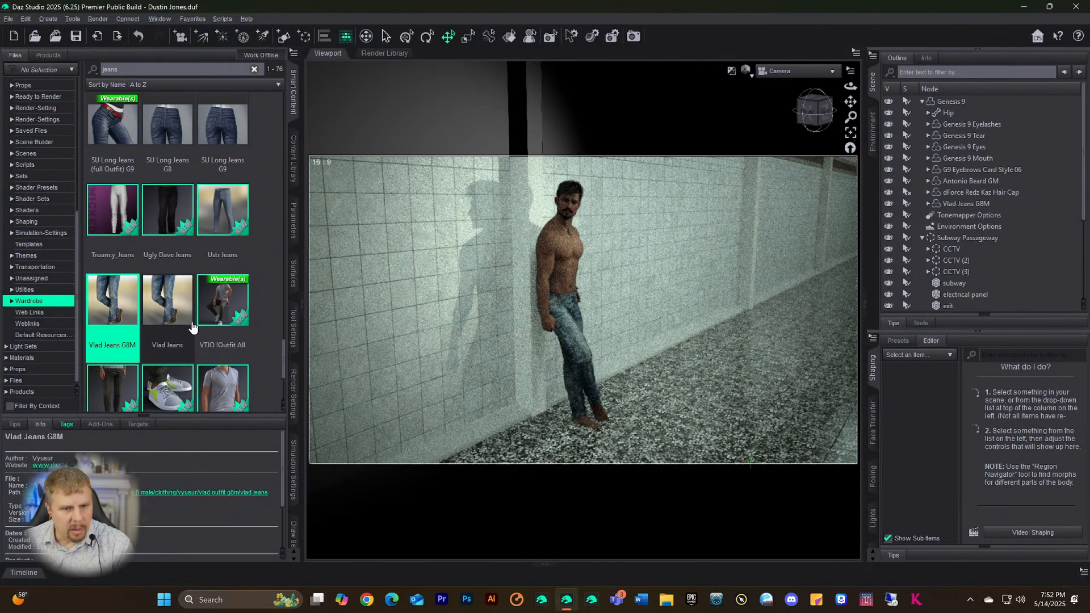
- Load the VTJO T-Shirt onto Genesis 9, auto-fitted from its male source figure, then select the subway
scroll(192, 327, down, 3)
click(222, 265)
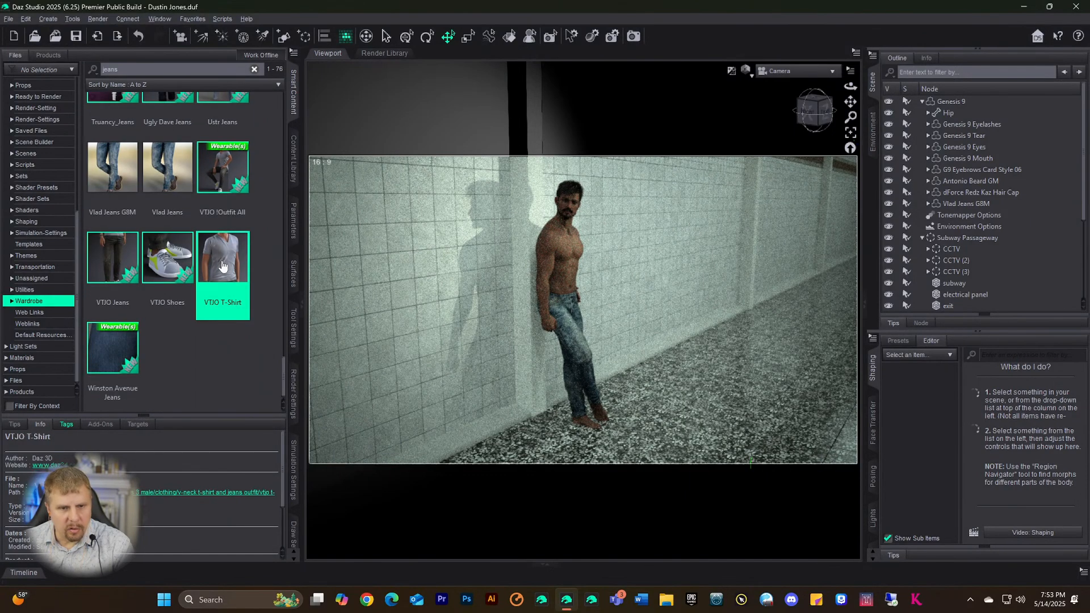
click(943, 103)
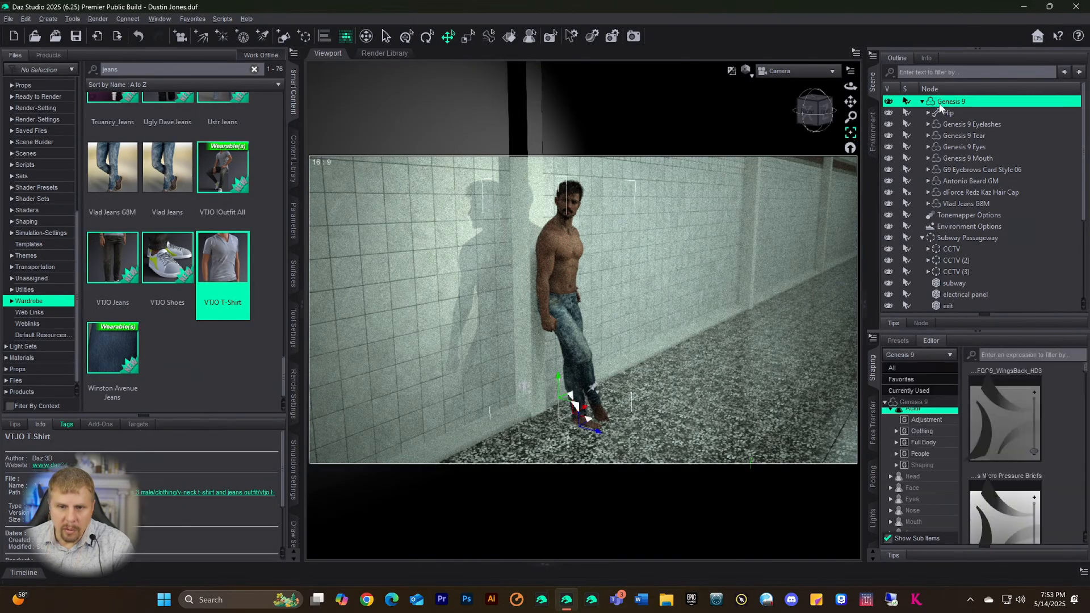
double_click(229, 265)
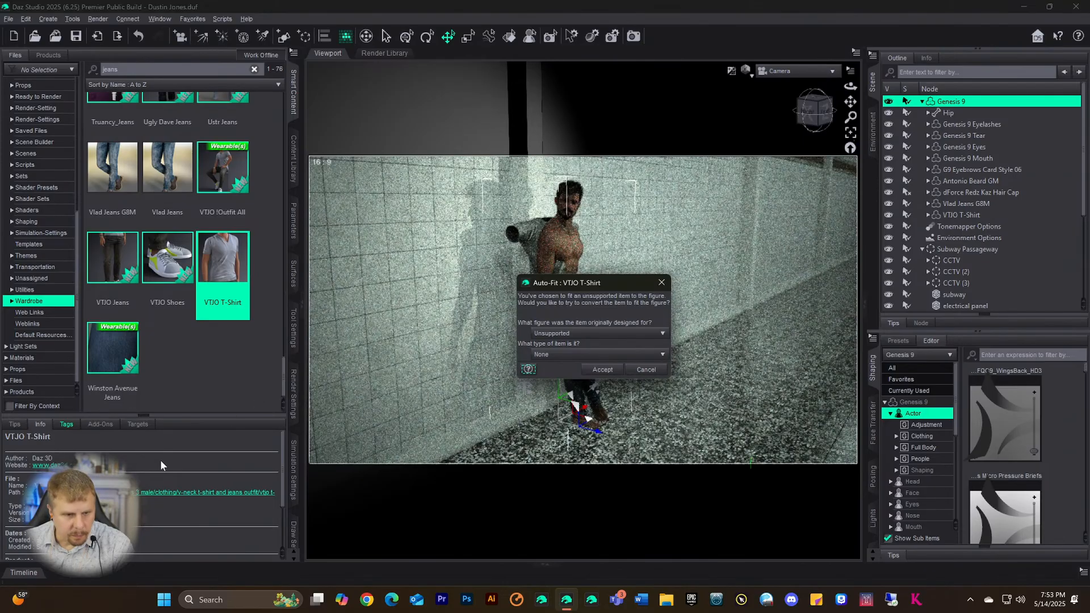
click(586, 334)
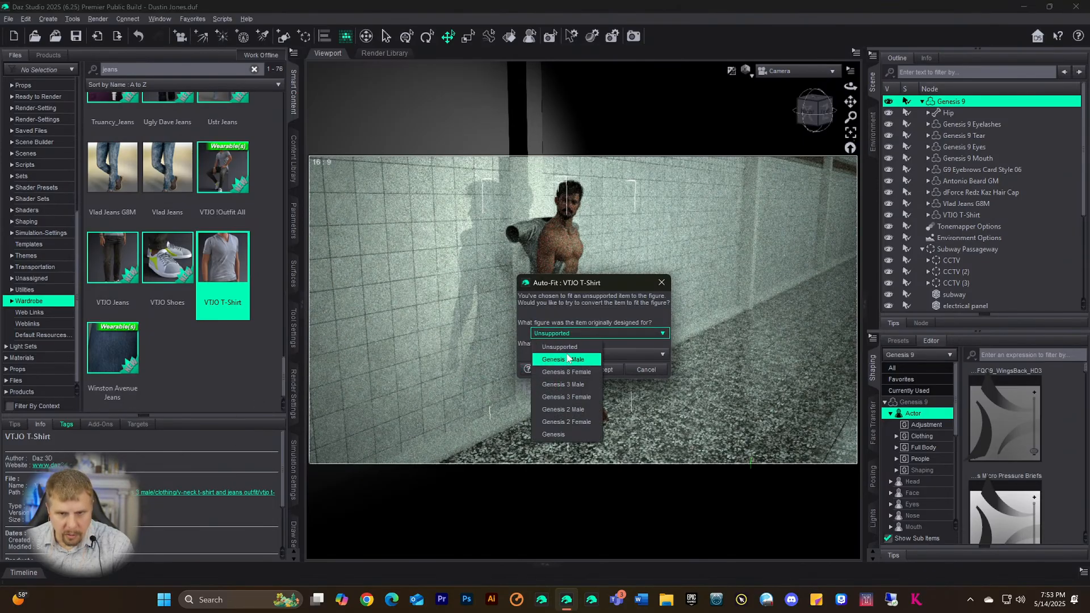
click(559, 384)
click(602, 370)
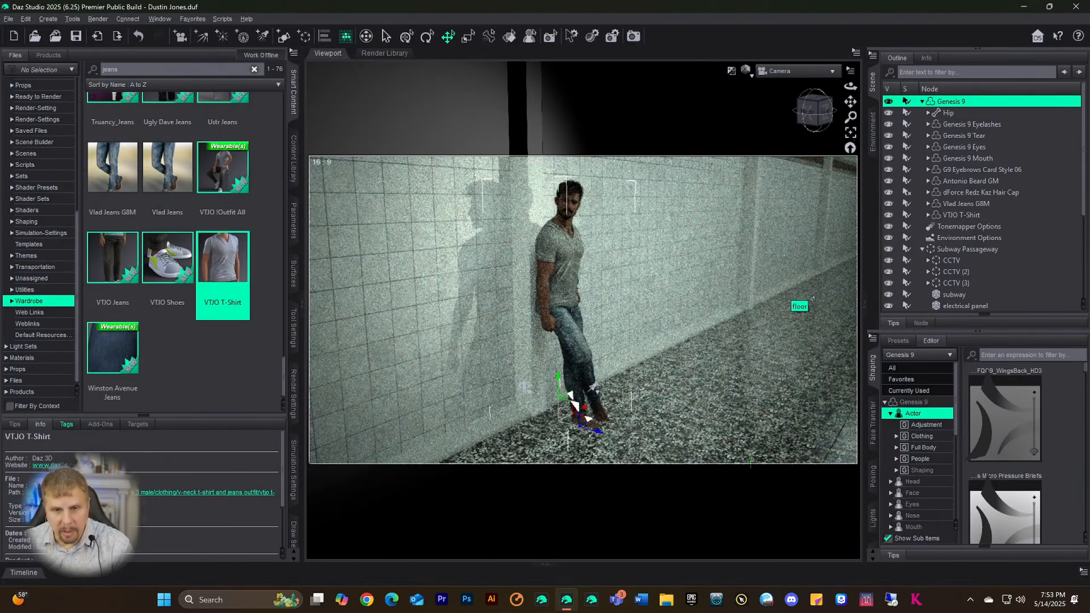
click(808, 301)
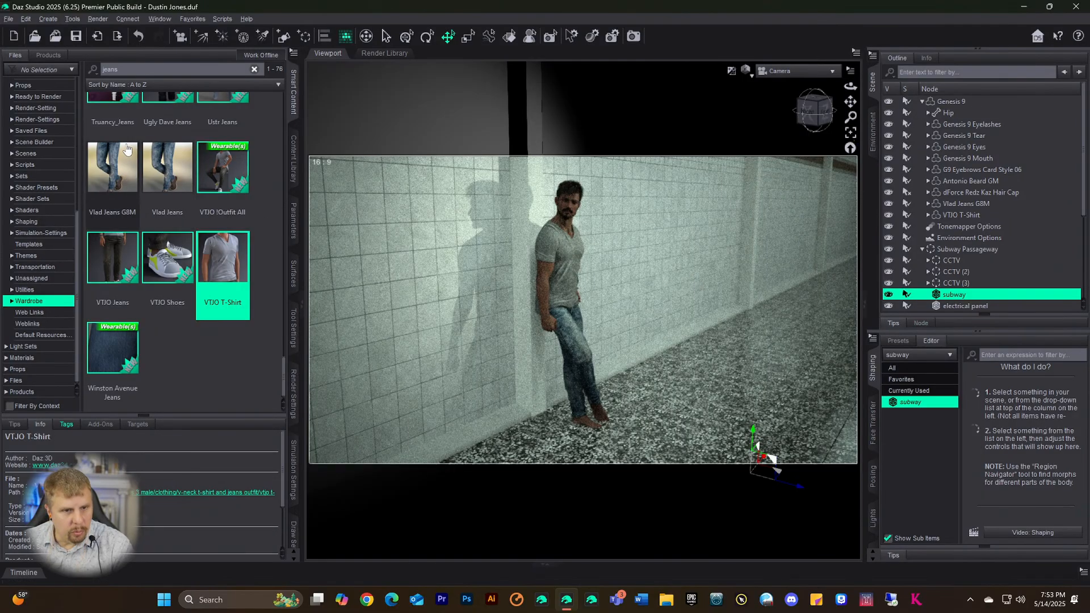
scroll(168, 258, up, 10)
scroll(171, 258, up, 9)
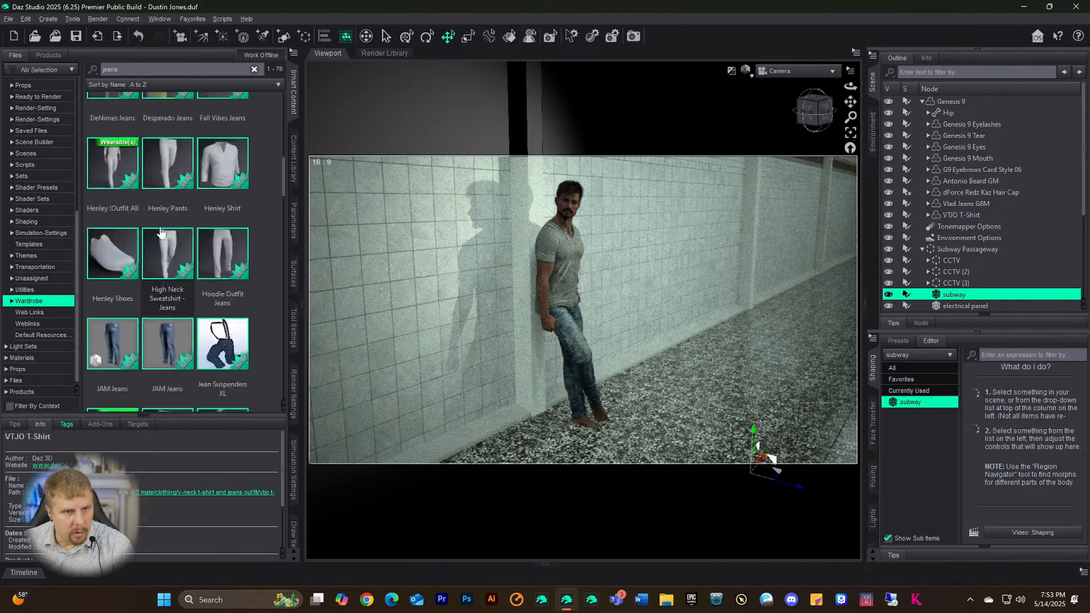
drag(138, 73, 51, 76)
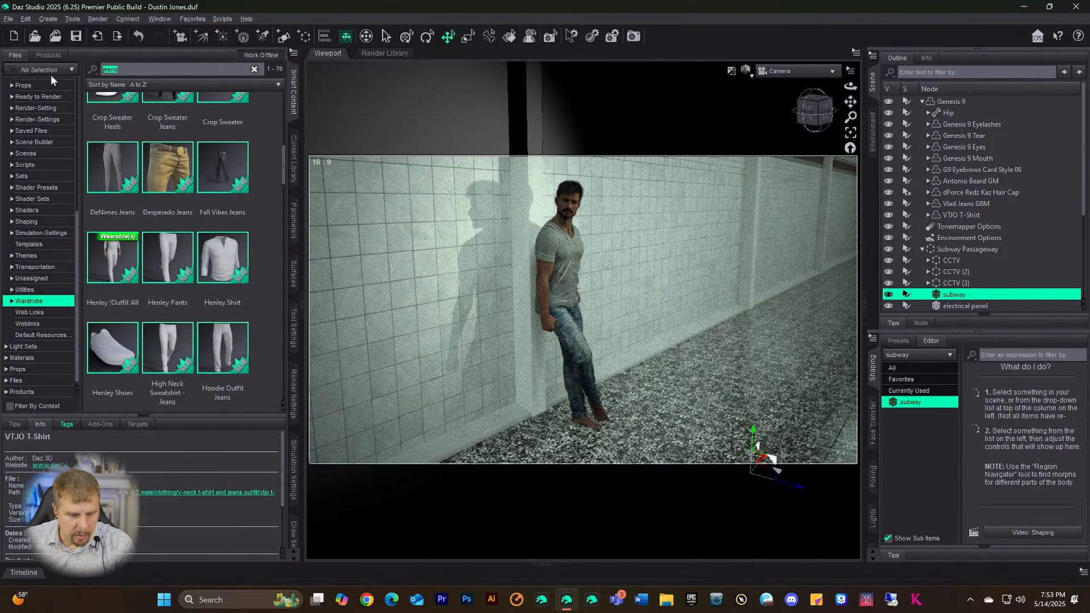
- Filter the library for 'shoes' and browse the results, previewing Deck Hand Shoes
text(shoes)
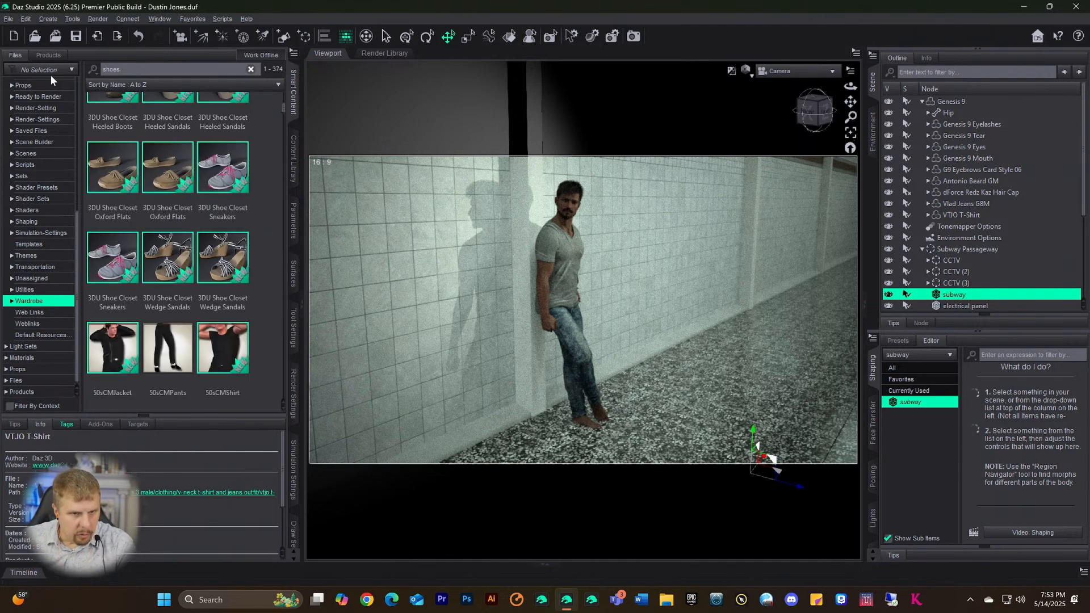
scroll(202, 242, up, 3)
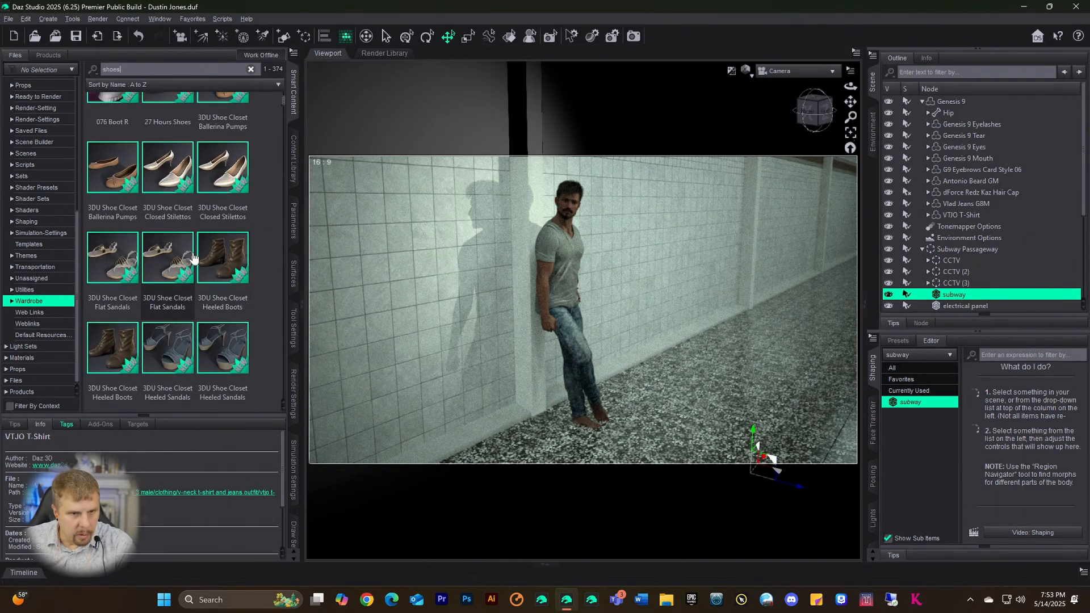
scroll(196, 242, up, 2)
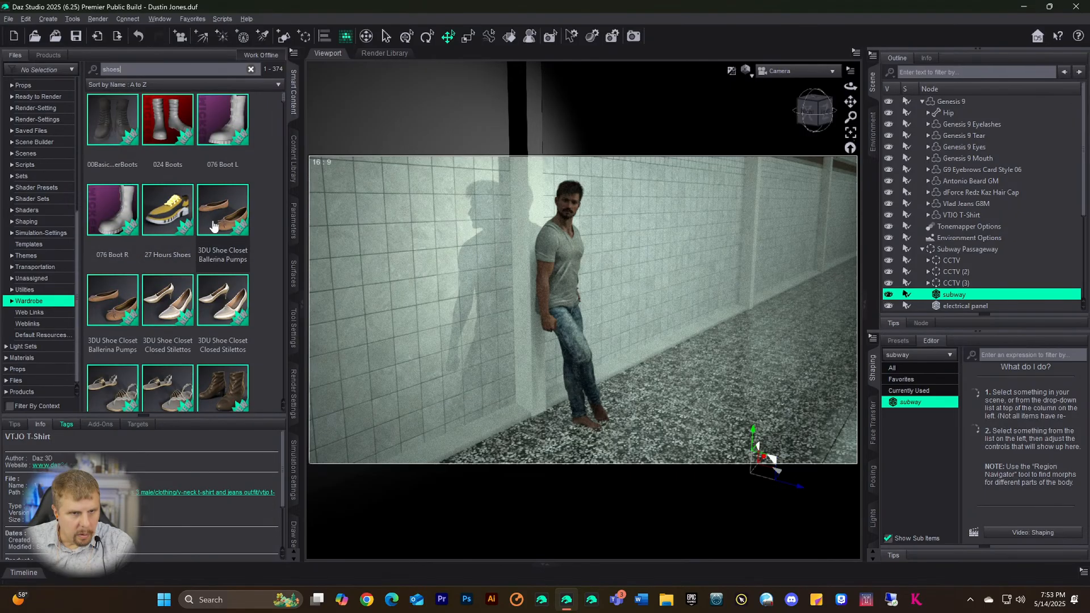
scroll(206, 211, down, 5)
scroll(206, 211, down, 4)
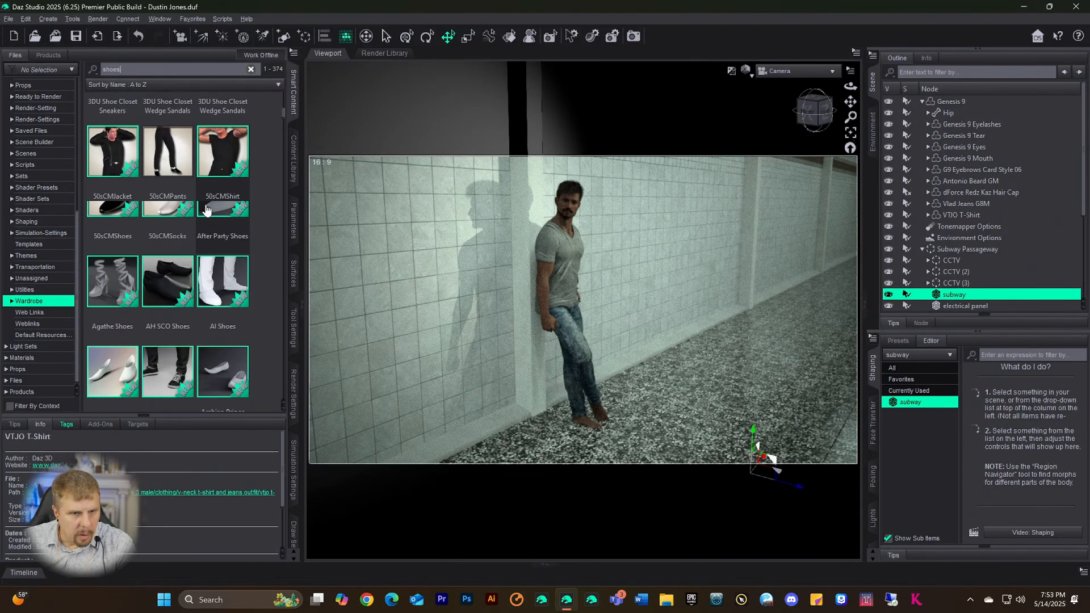
scroll(206, 212, down, 5)
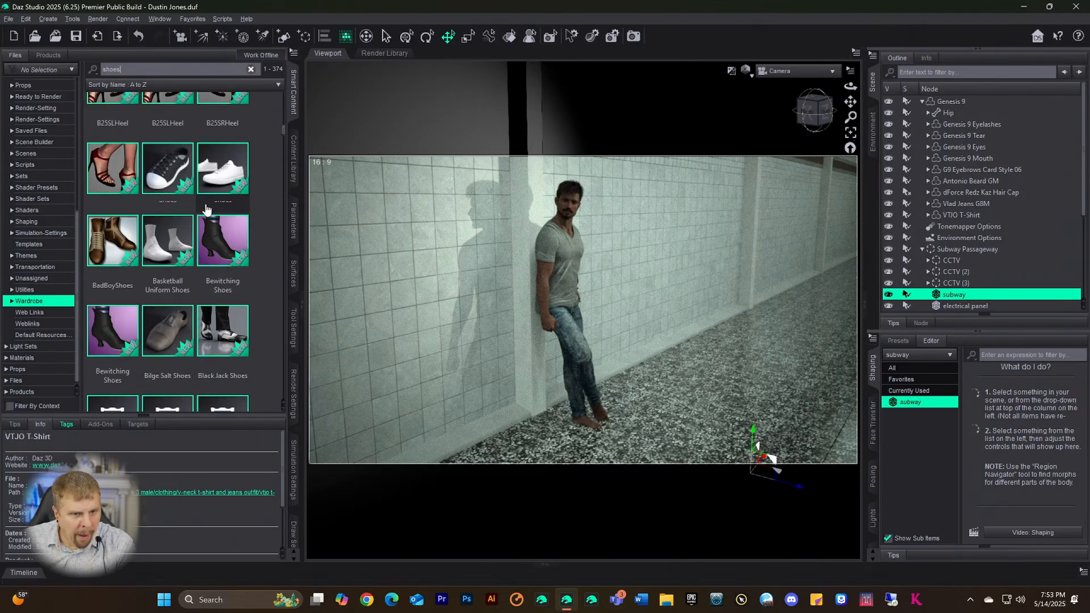
scroll(206, 211, down, 4)
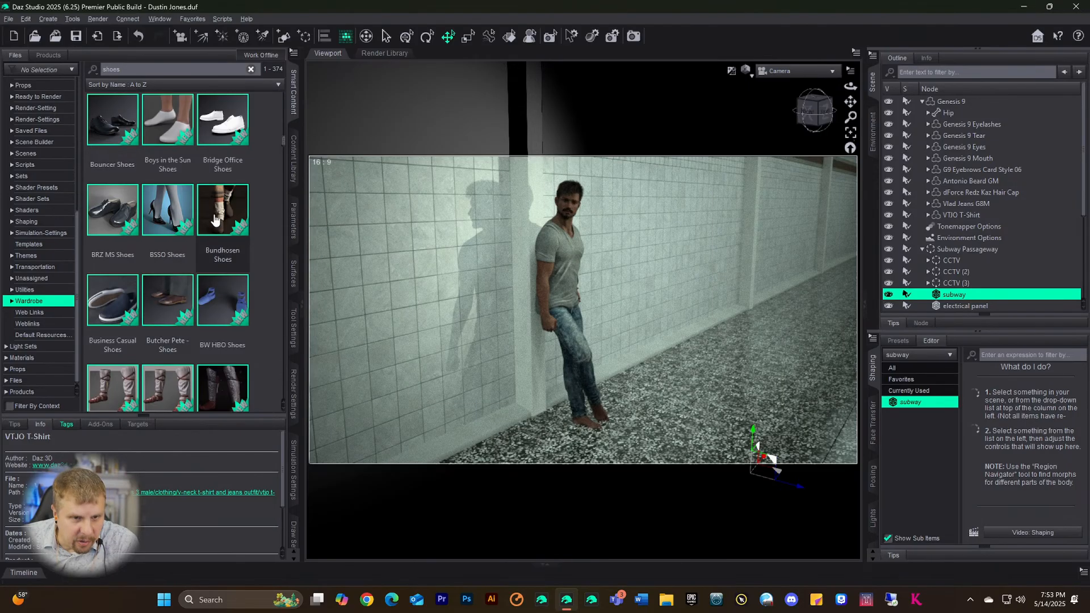
scroll(215, 221, down, 4)
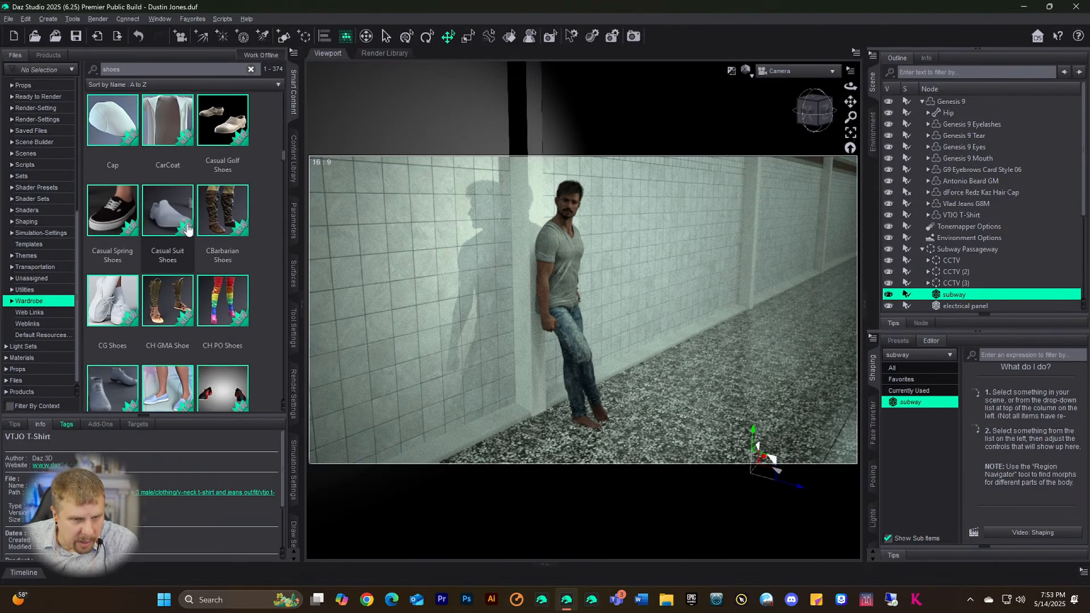
scroll(181, 232, down, 3)
mouse_move(176, 241)
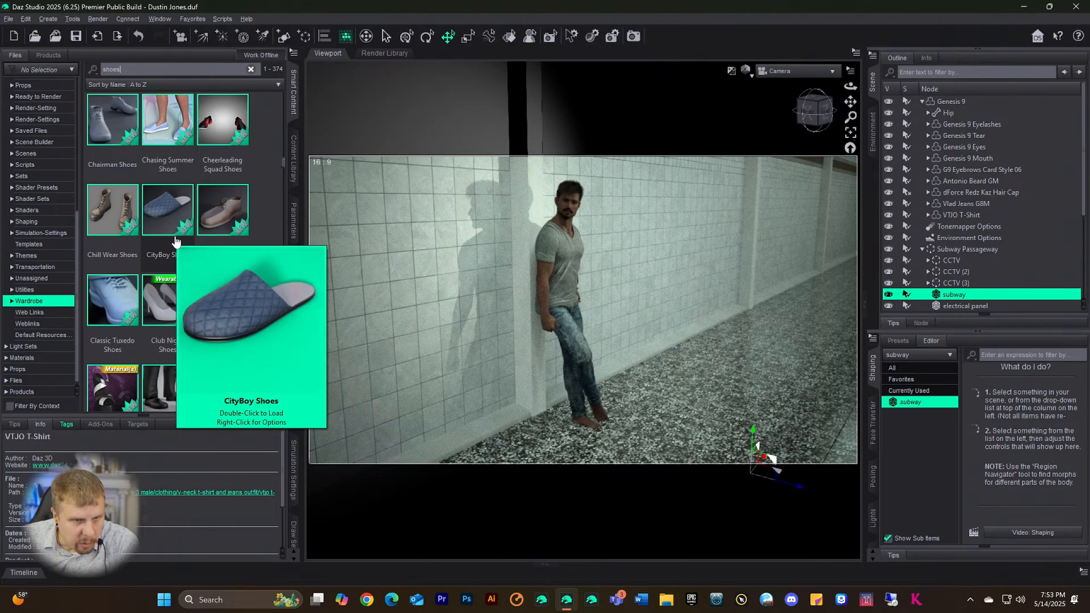
scroll(176, 242, down, 3)
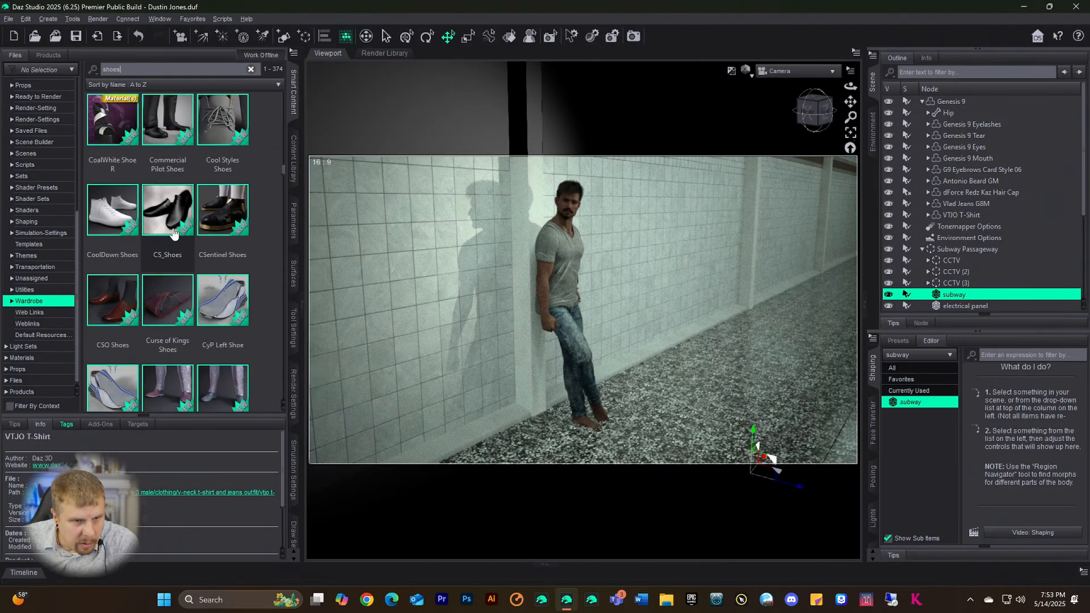
scroll(173, 233, down, 3)
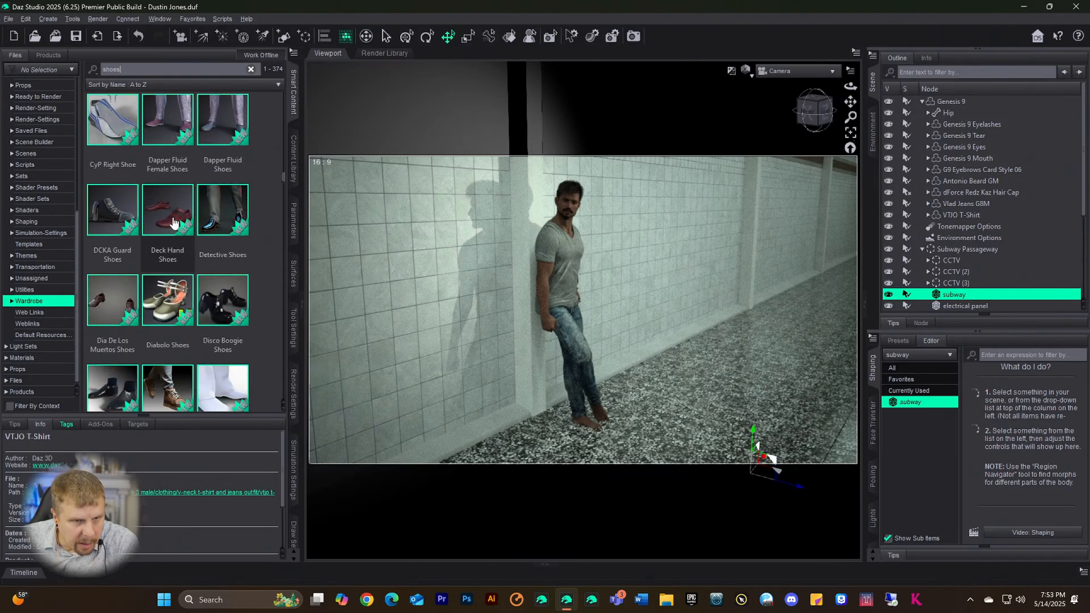
click(174, 222)
mouse_move(175, 222)
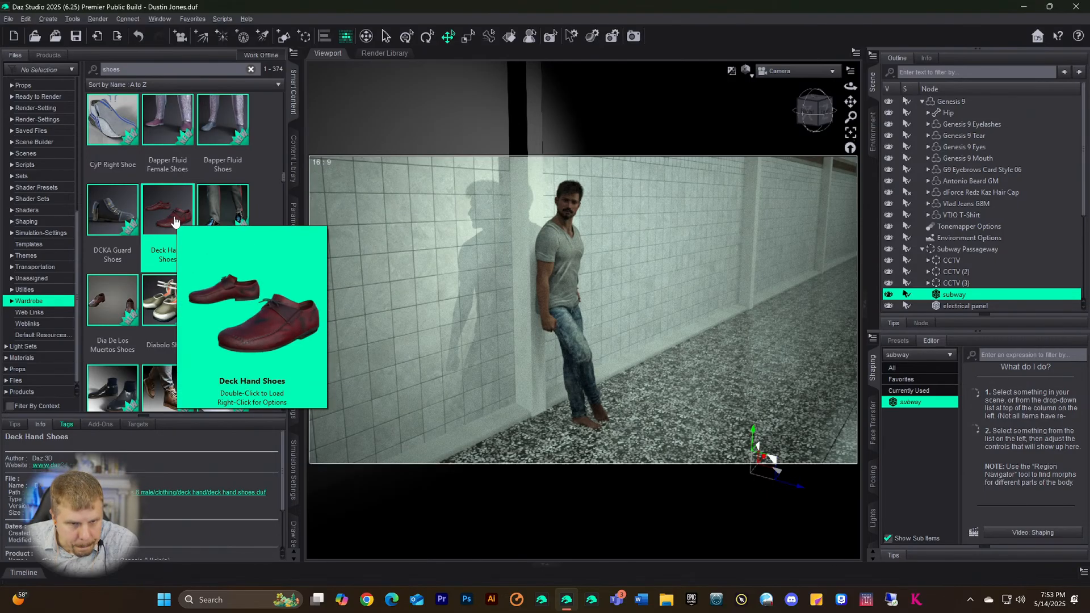
- Scroll further down to The Count Shoes, select them, then select the Genesis 9 figure
scroll(176, 219, down, 3)
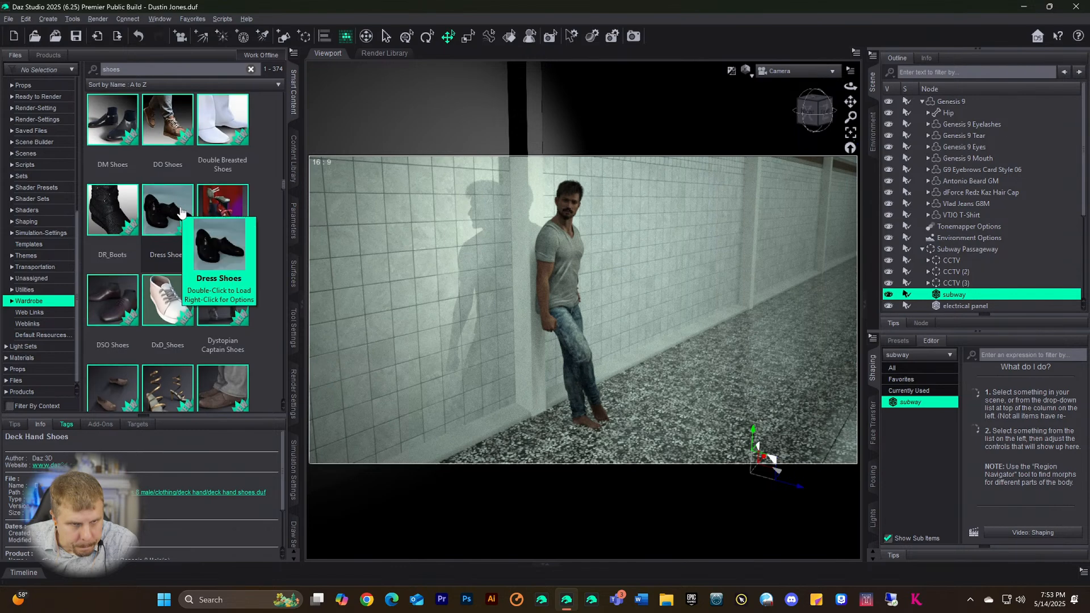
scroll(180, 211, down, 3)
scroll(179, 211, down, 1)
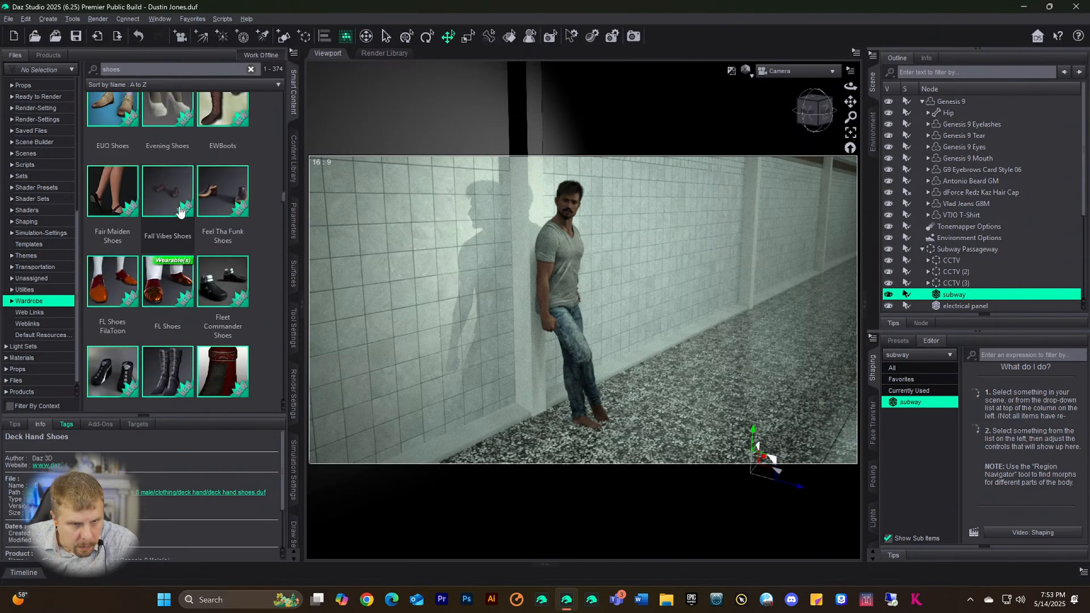
scroll(180, 212, down, 2)
scroll(180, 212, down, 2)
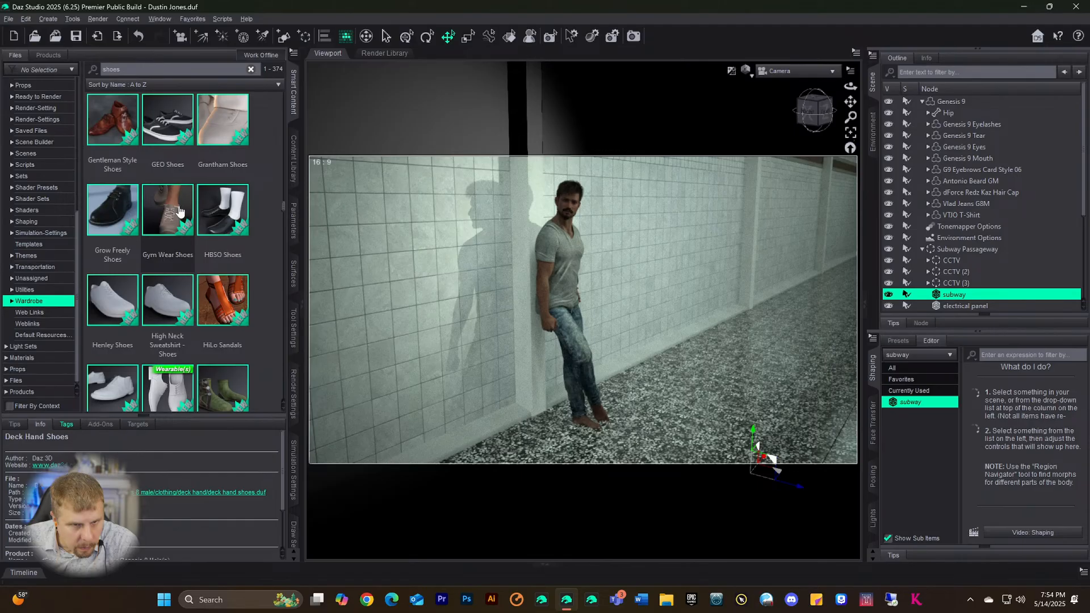
scroll(179, 211, down, 2)
scroll(181, 208, down, 2)
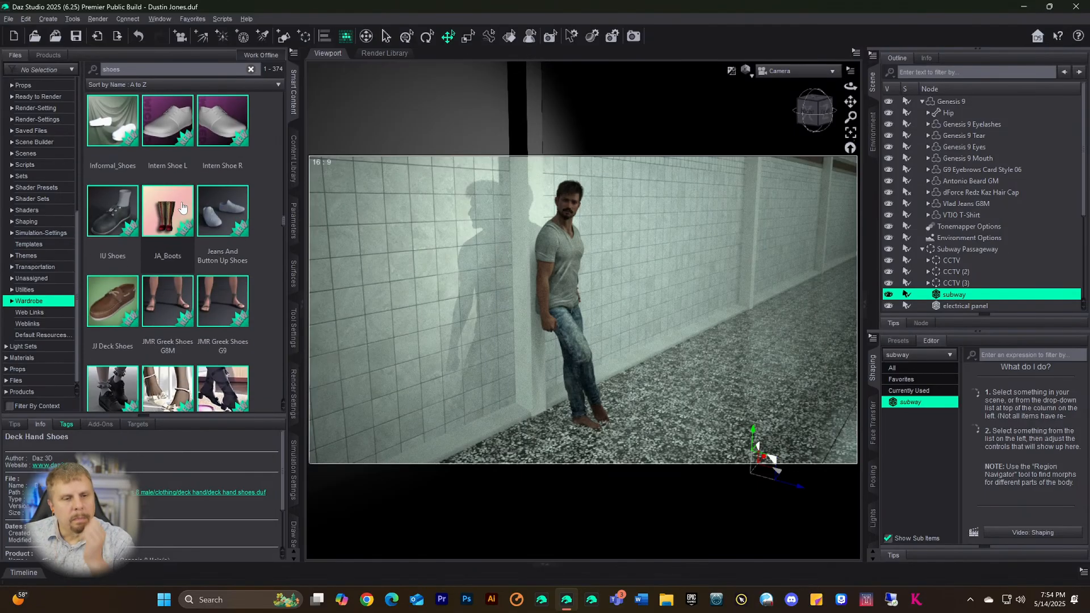
scroll(160, 262, down, 2)
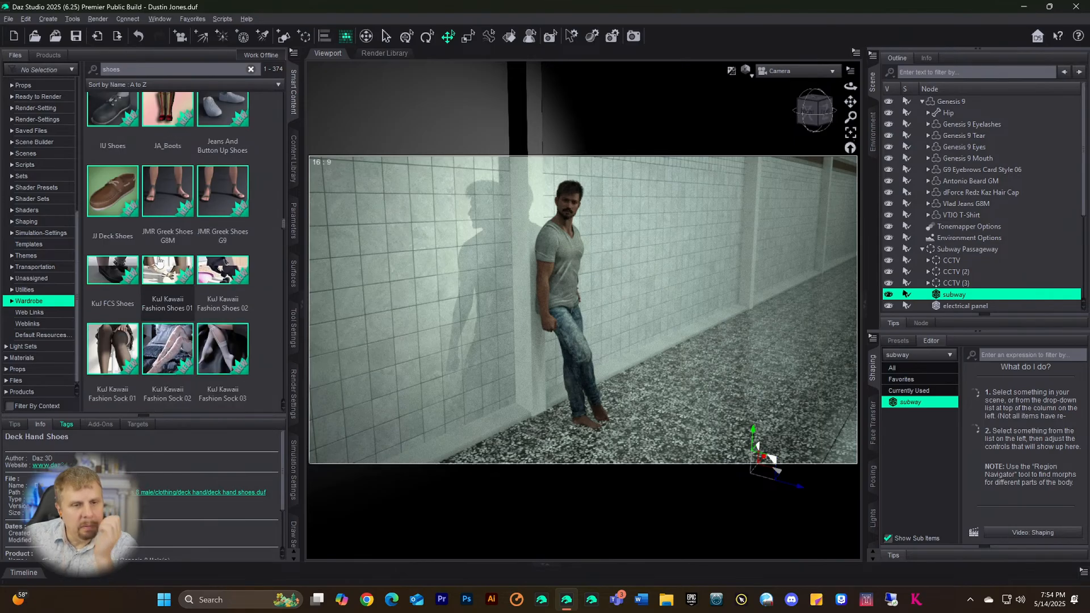
scroll(159, 262, down, 3)
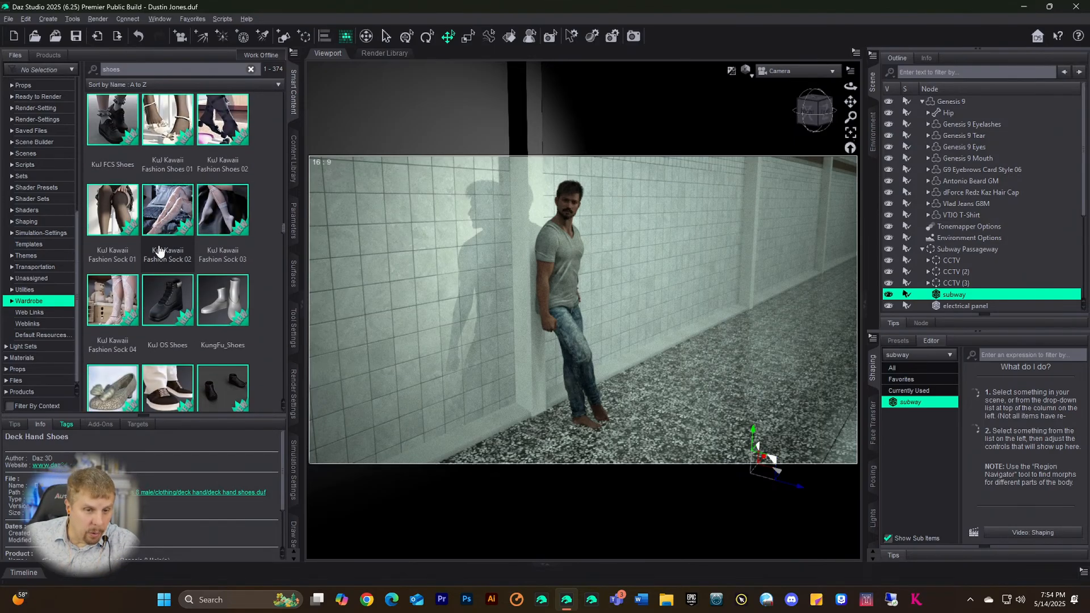
scroll(159, 251, down, 2)
scroll(161, 248, down, 3)
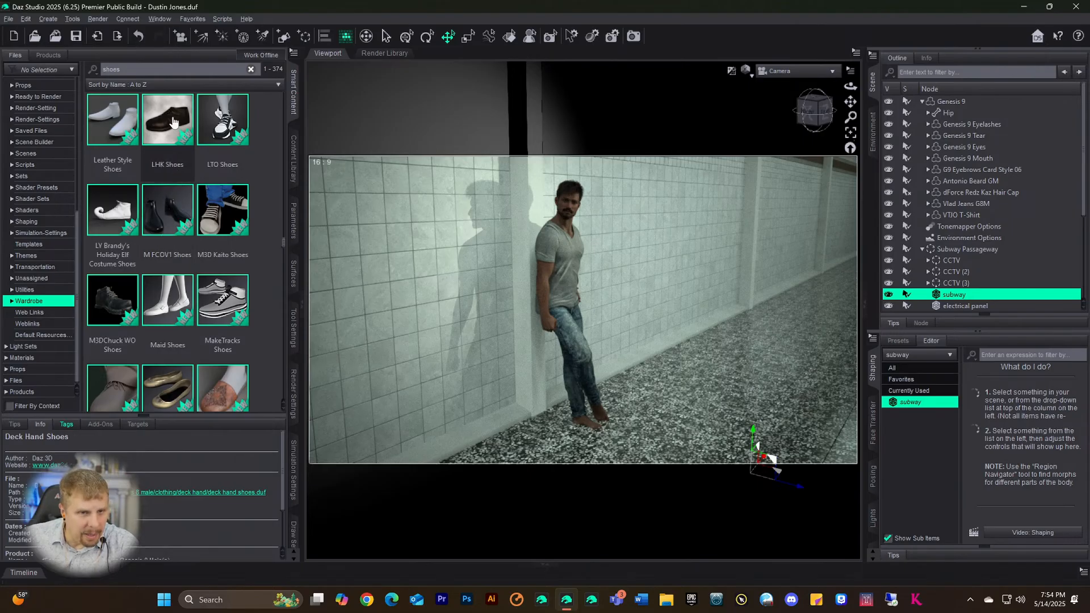
scroll(165, 130, down, 3)
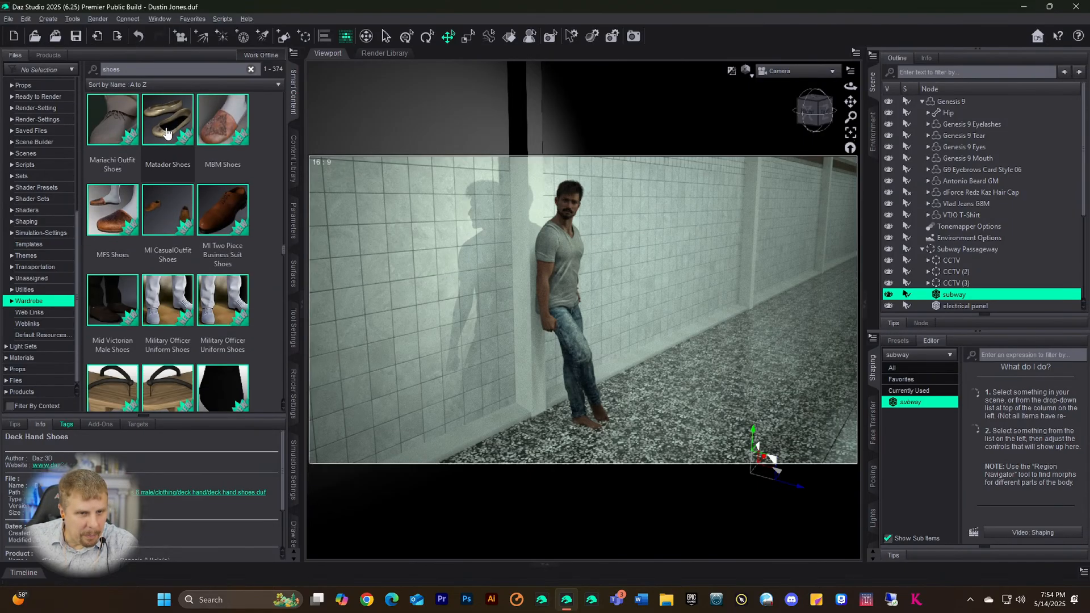
scroll(167, 133, down, 3)
scroll(166, 134, down, 6)
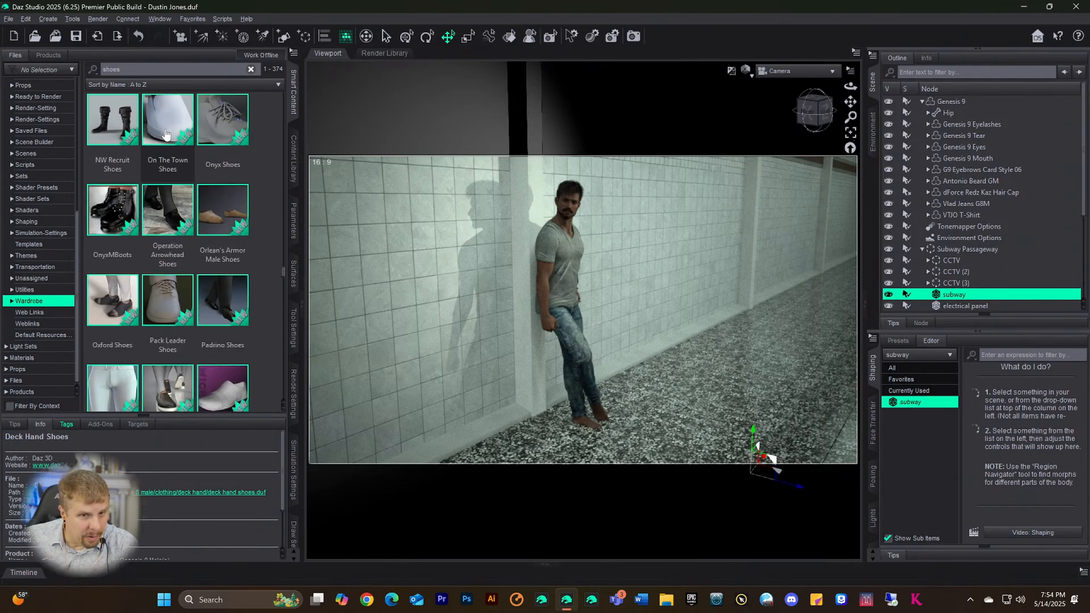
scroll(161, 142, down, 3)
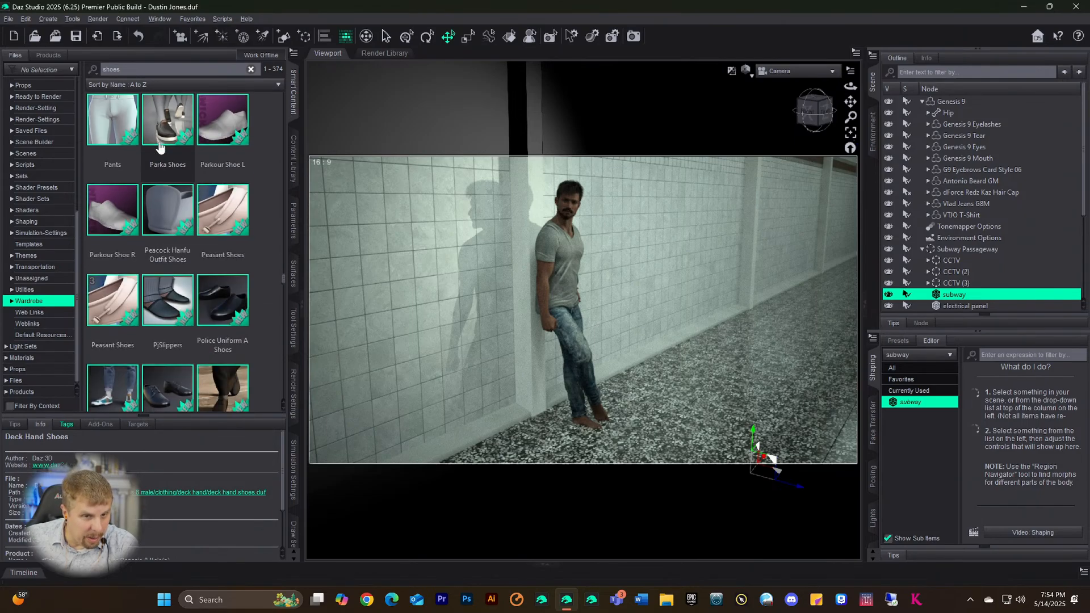
scroll(159, 146, down, 3)
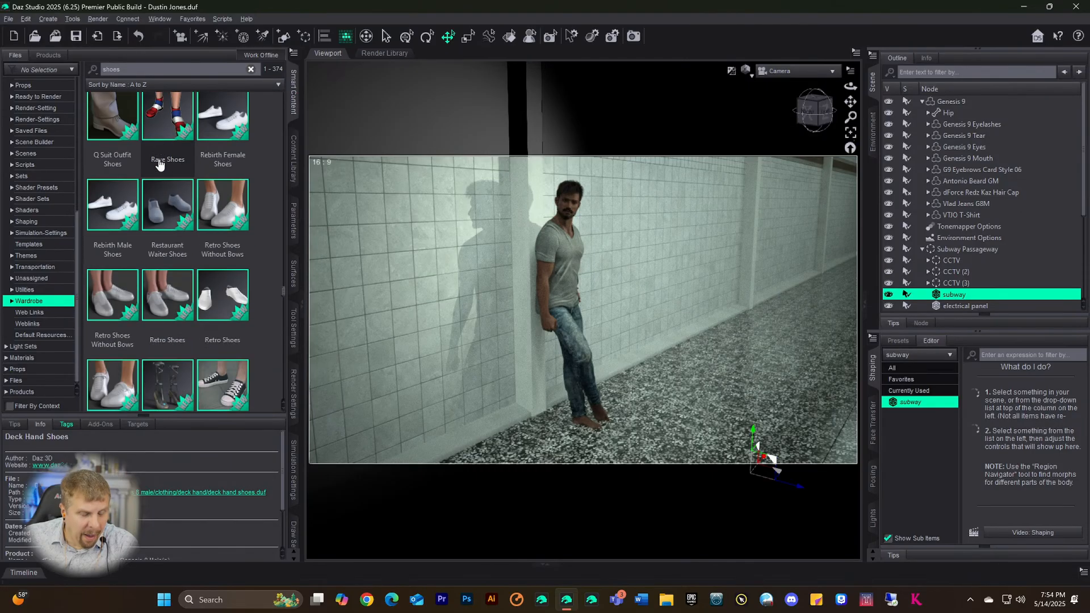
scroll(161, 165, down, 1)
mouse_move(163, 164)
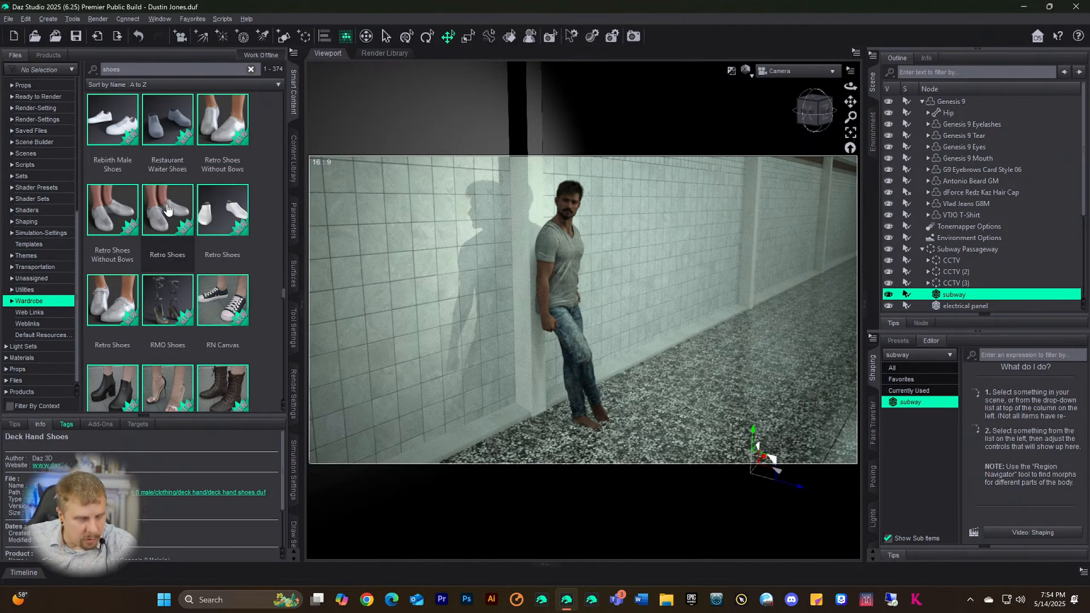
scroll(168, 214, down, 3)
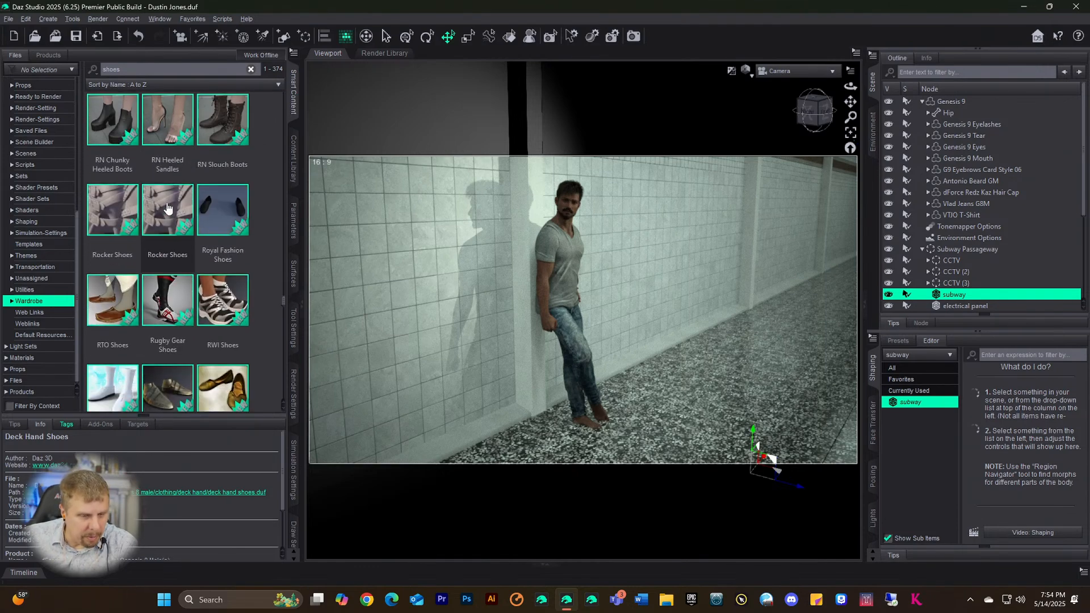
scroll(168, 208, down, 5)
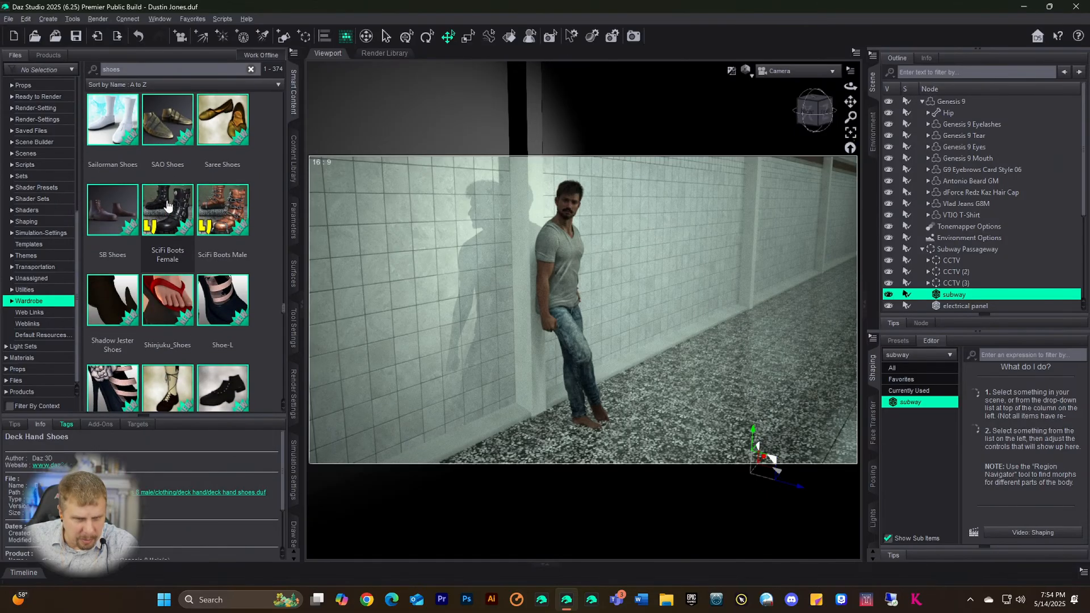
scroll(167, 206, down, 5)
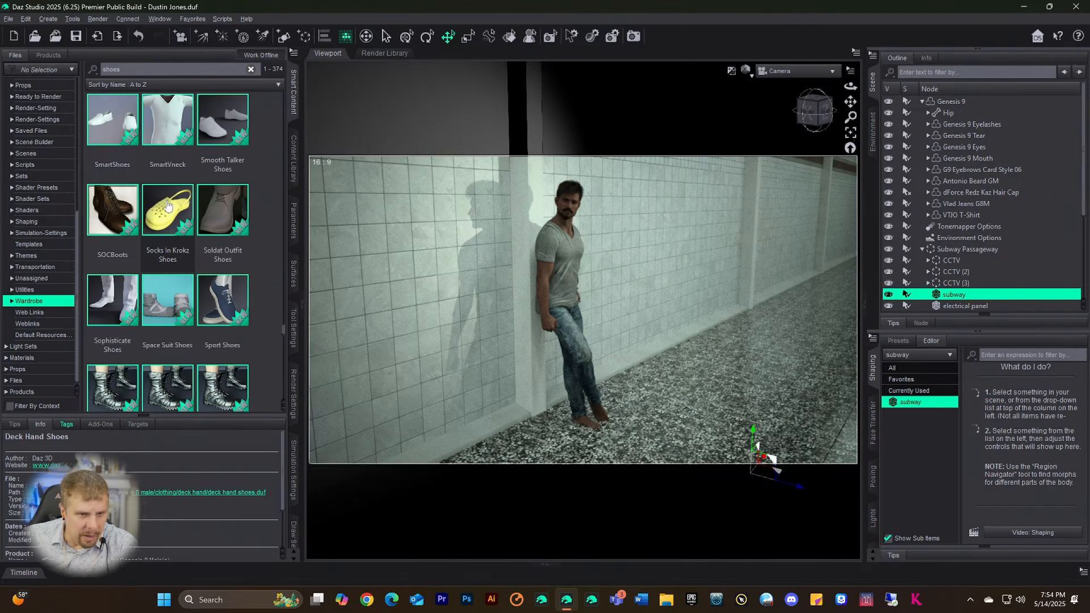
scroll(167, 206, down, 5)
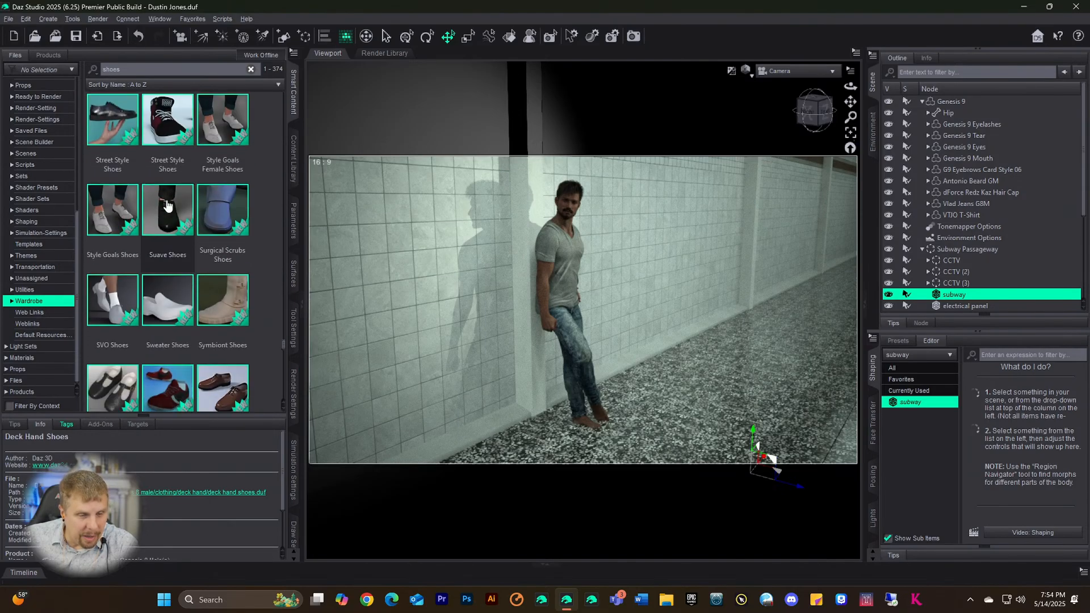
scroll(167, 206, down, 5)
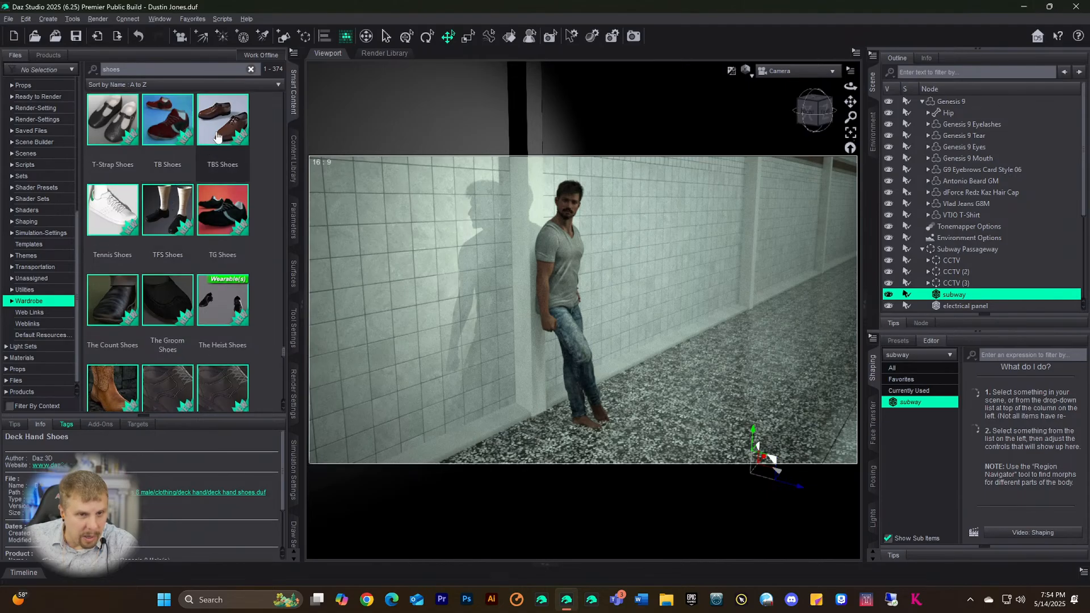
scroll(162, 187, down, 3)
scroll(162, 187, up, 3)
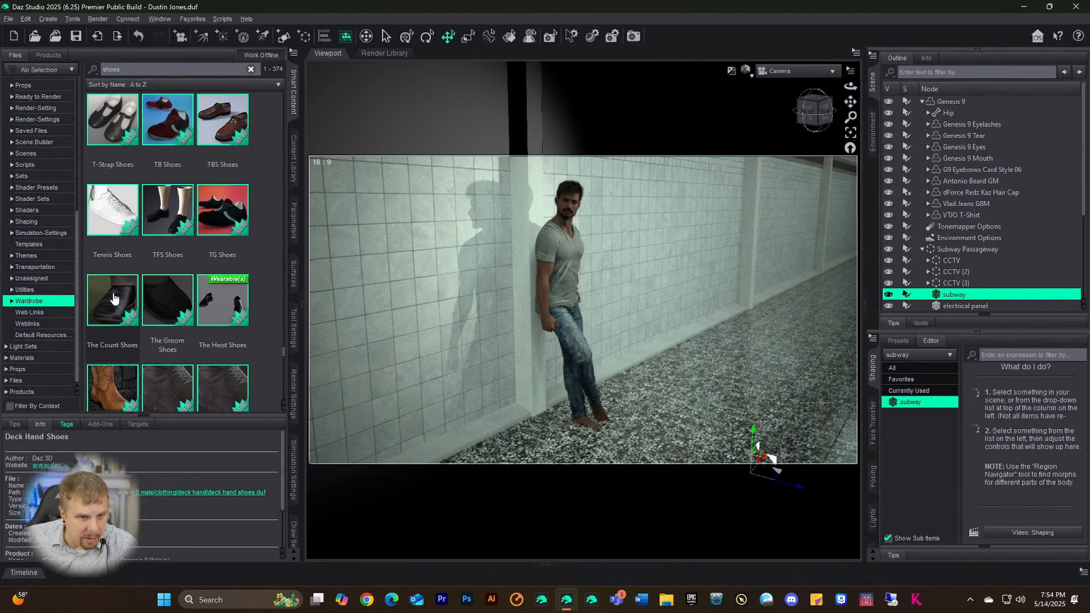
click(113, 298)
mouse_move(114, 313)
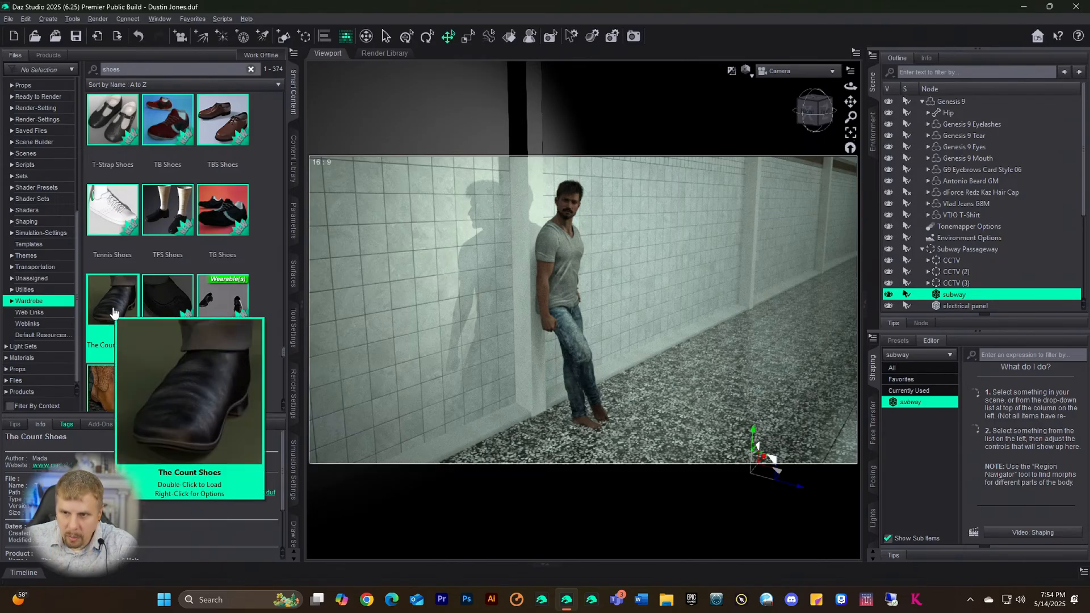
click(942, 102)
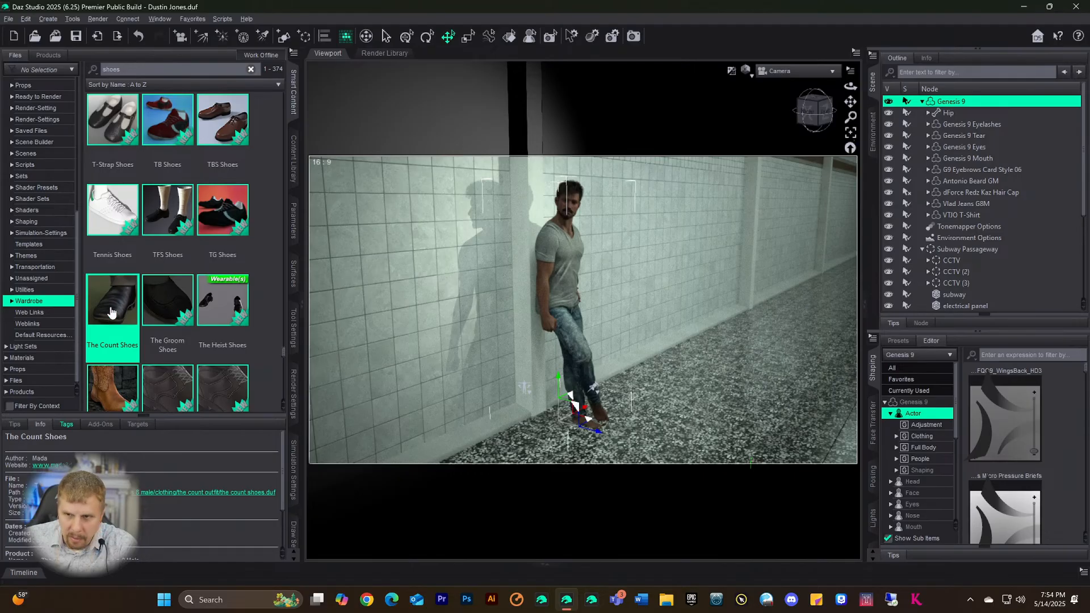
- Load The Count Shoes onto Genesis 9 auto-fitted as Genesis 8 Male, then save the scene
double_click(112, 312)
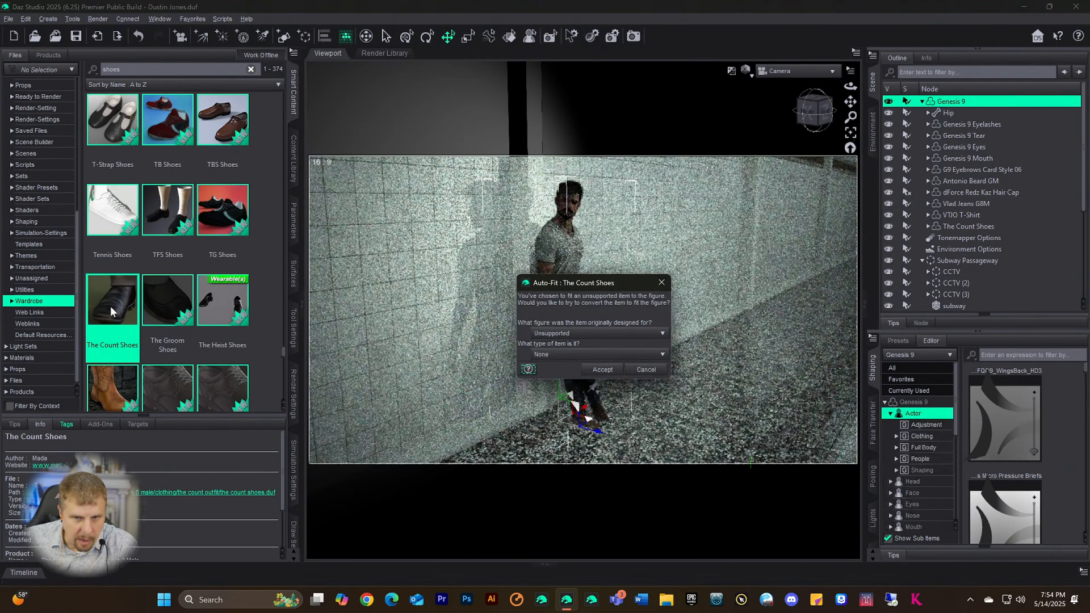
click(584, 333)
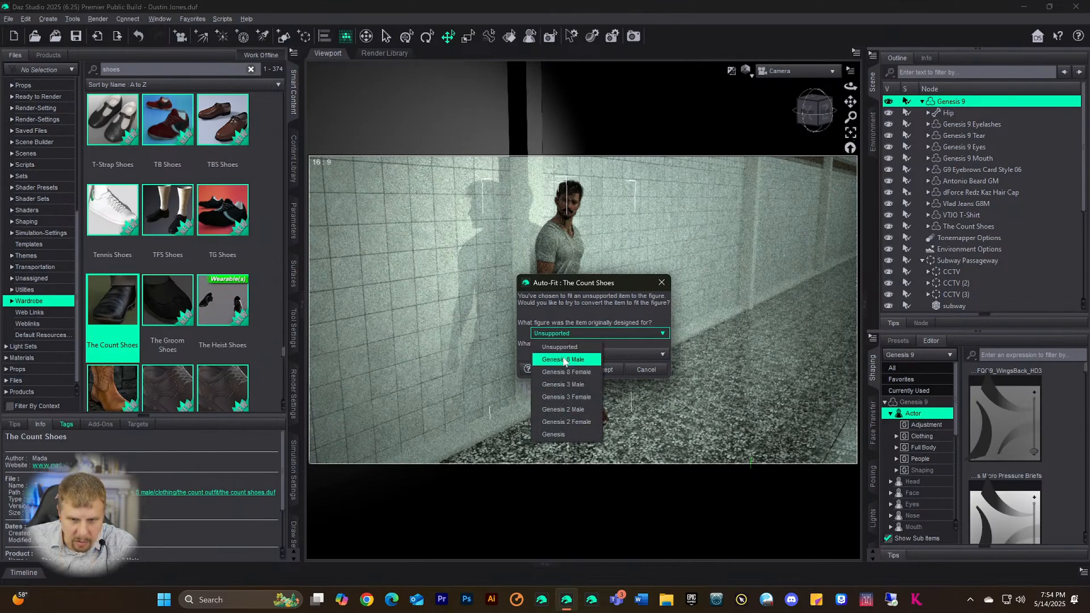
click(567, 361)
click(601, 369)
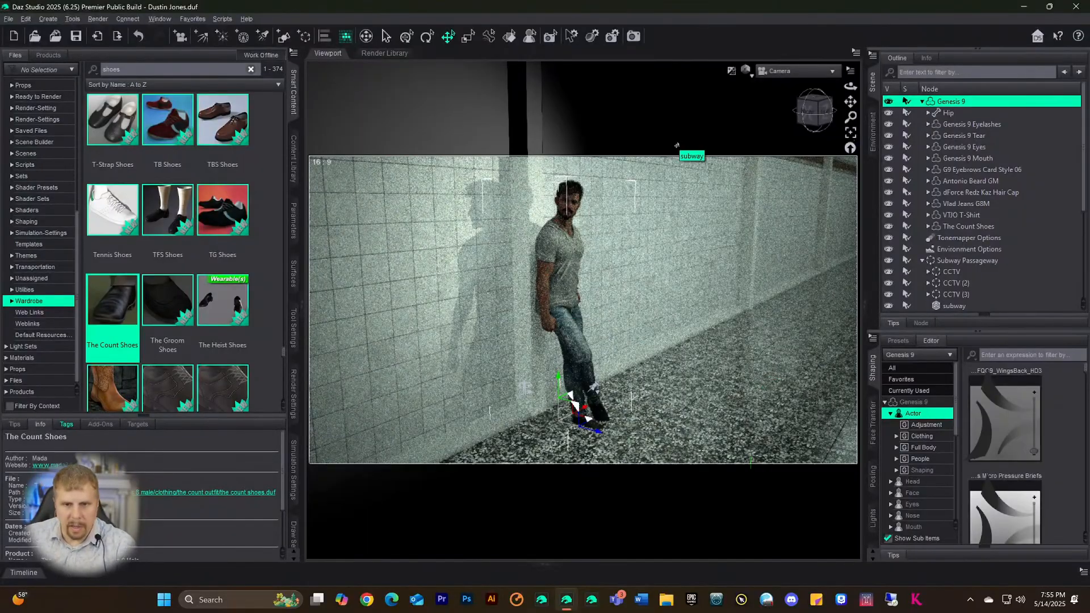
click(724, 339)
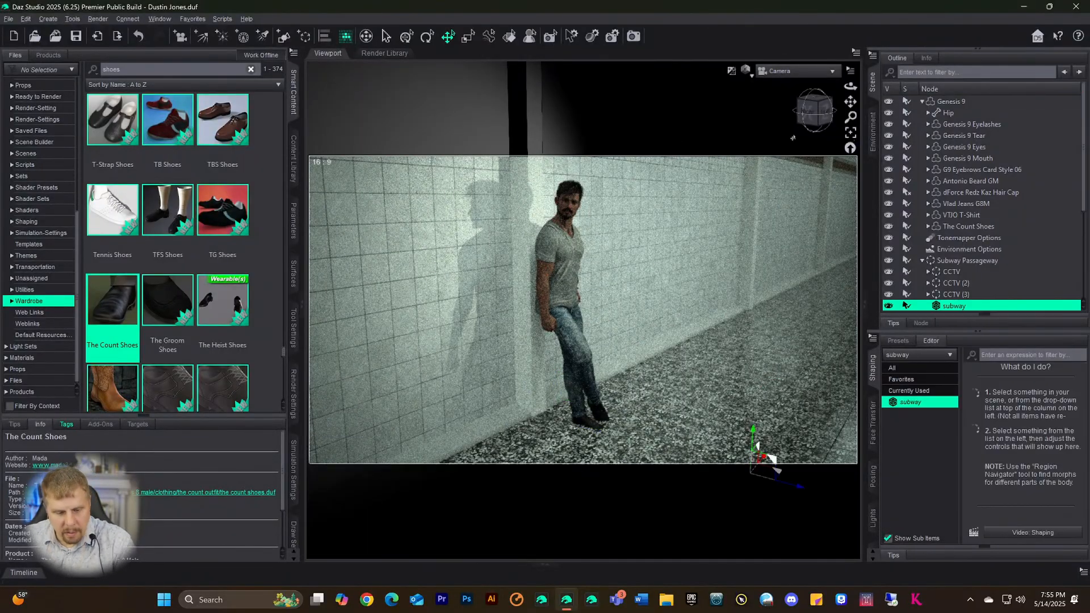
key(ctrl+s)
key(ctrl+9)
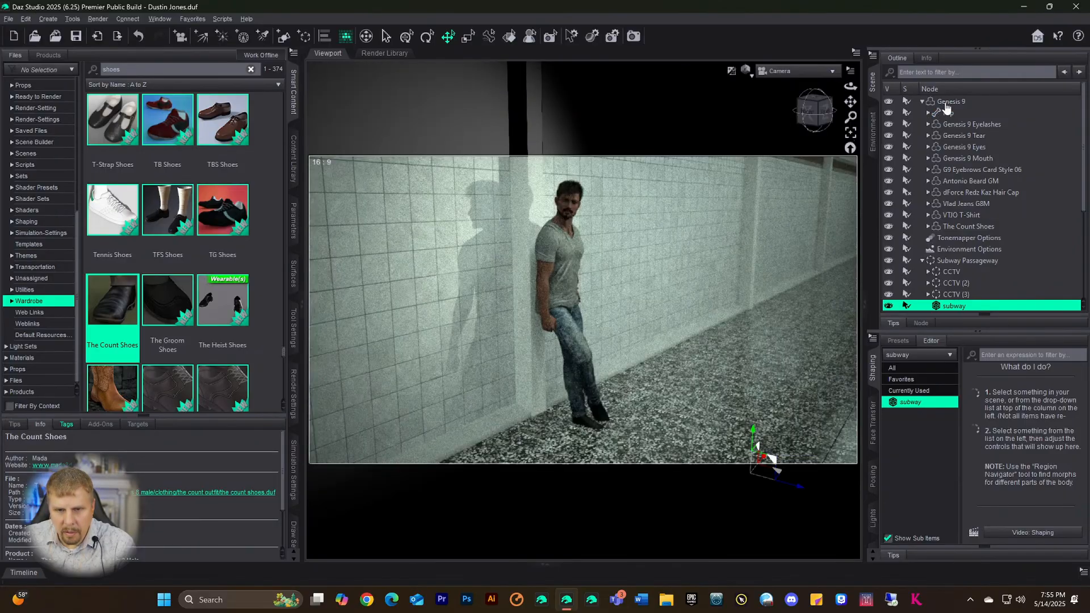
- Render the corridor scene and view the render window maximized
click(634, 38)
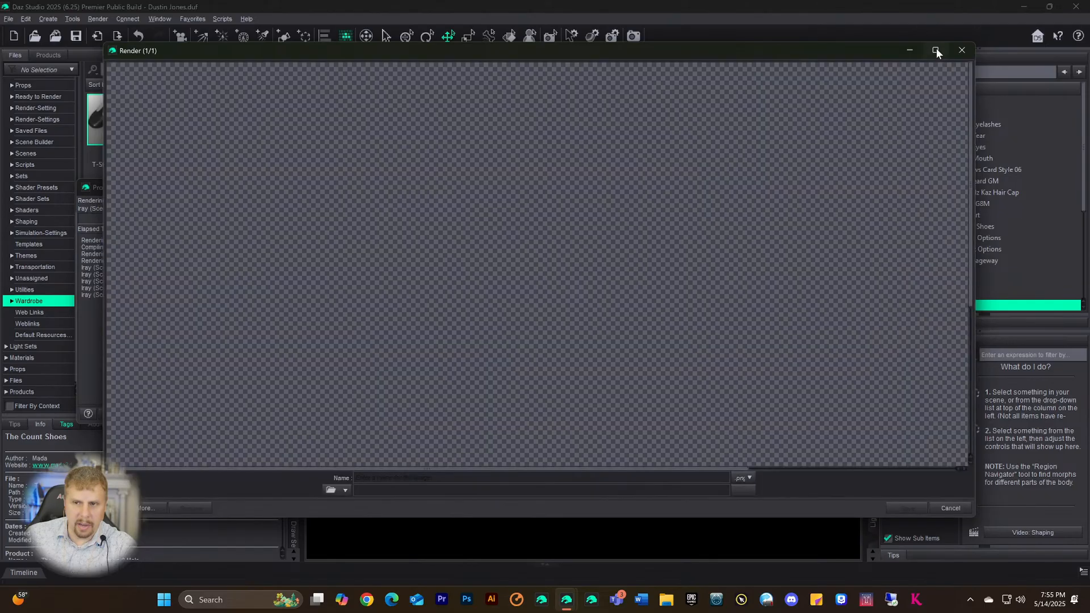
click(936, 50)
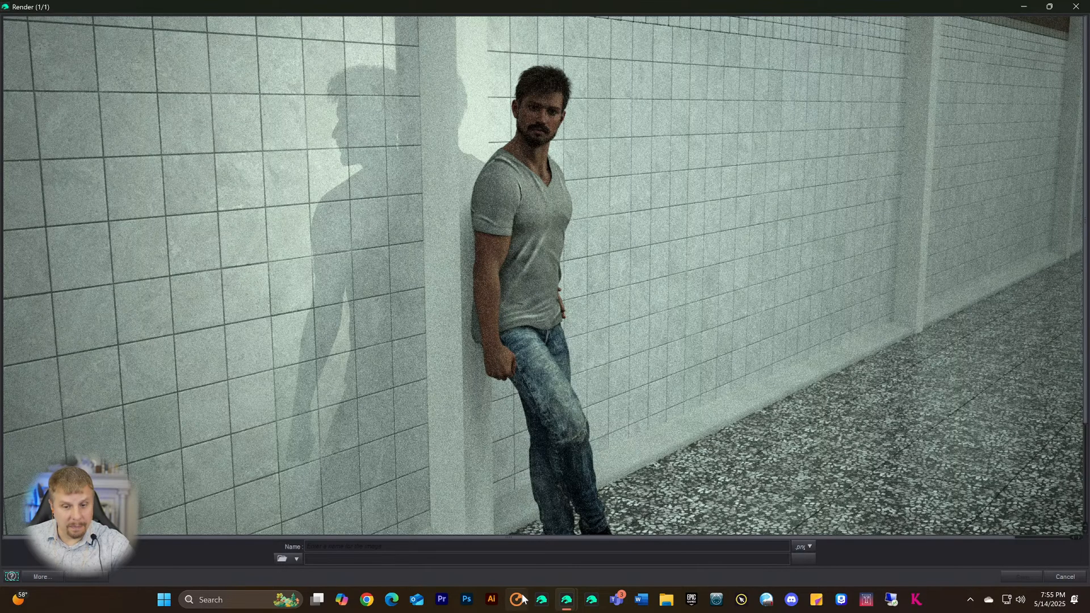
click(540, 598)
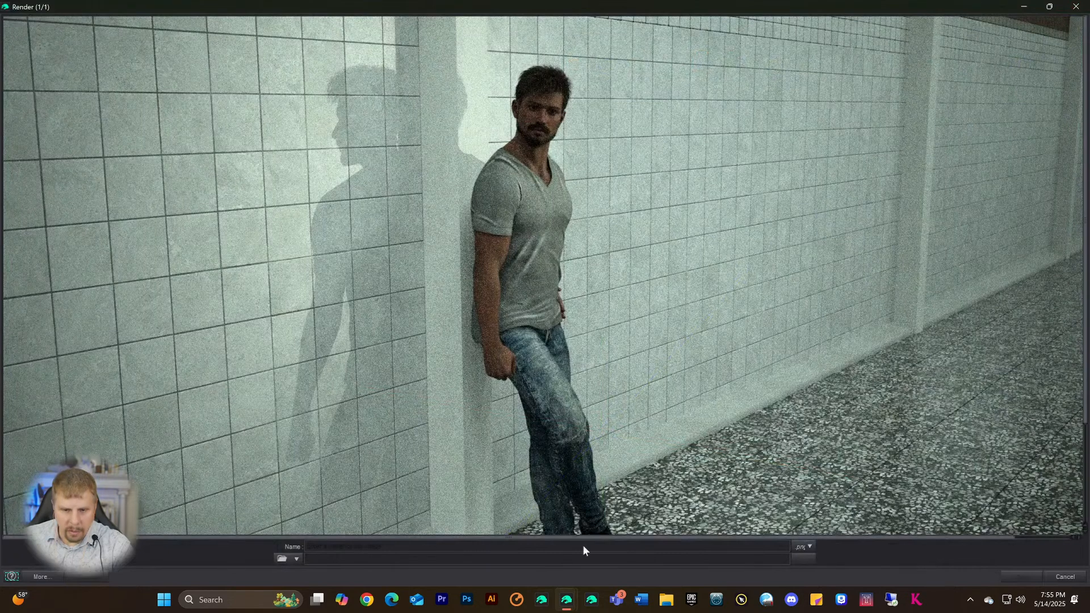
mouse_move(569, 600)
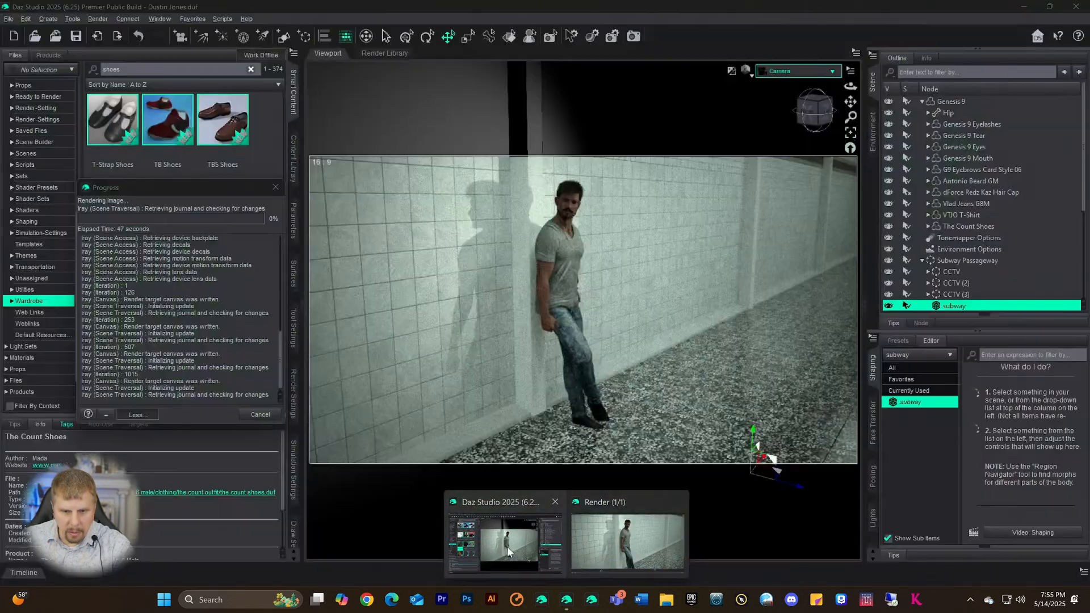
click(506, 548)
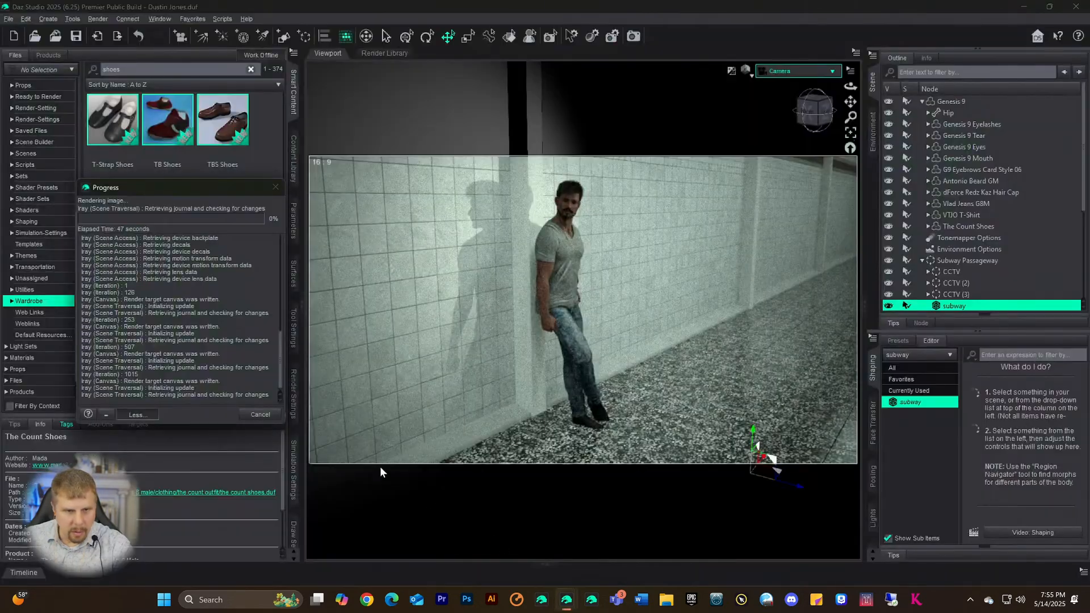
mouse_move(568, 602)
click(594, 563)
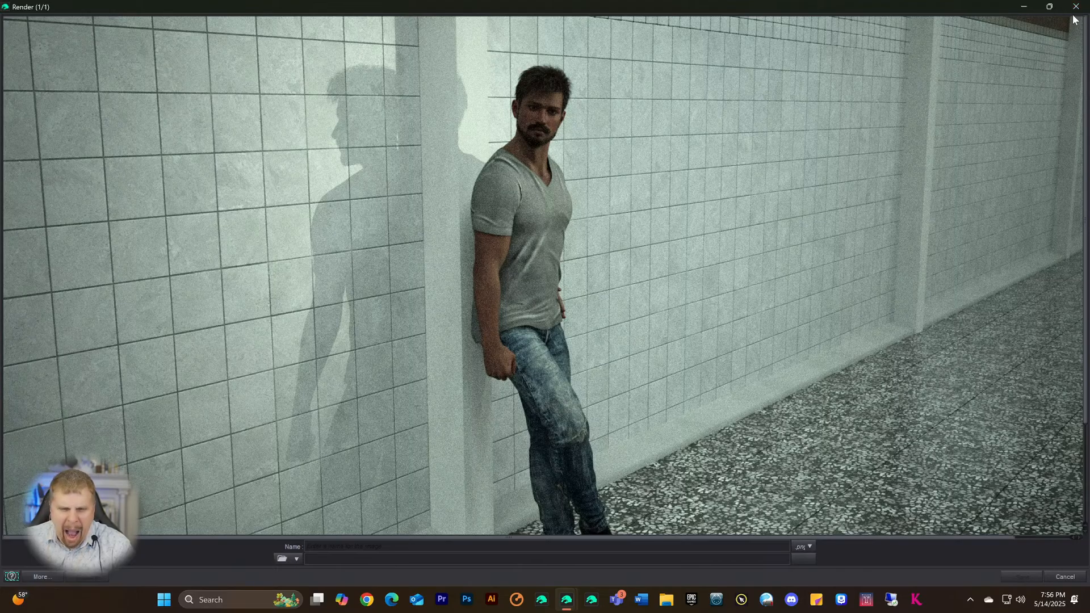
- Inspect the image, then cancel the render and close its window
scroll(929, 233, down, 3)
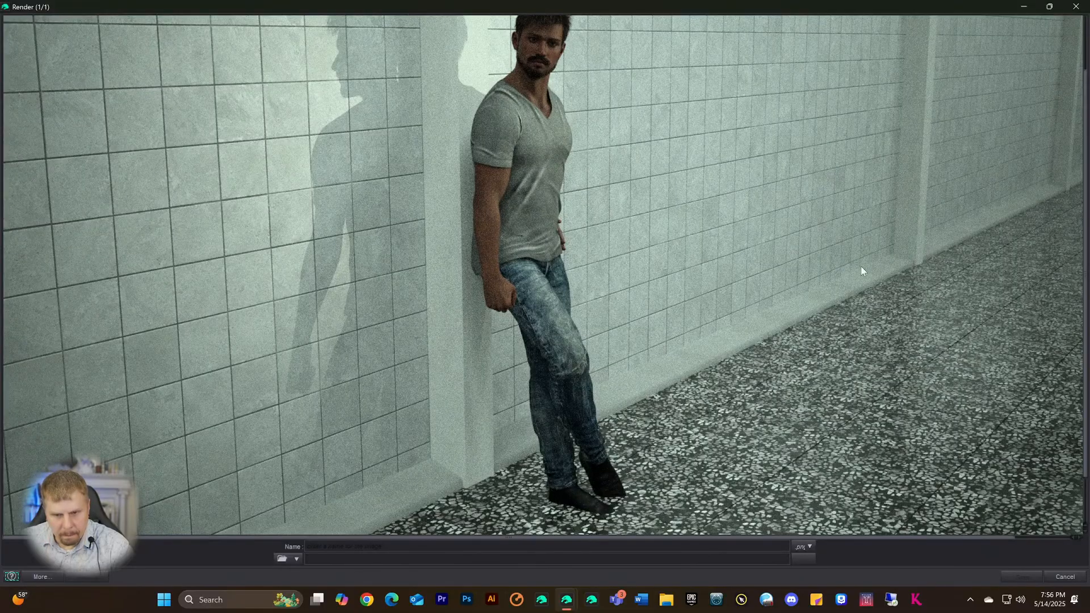
scroll(778, 260, up, 3)
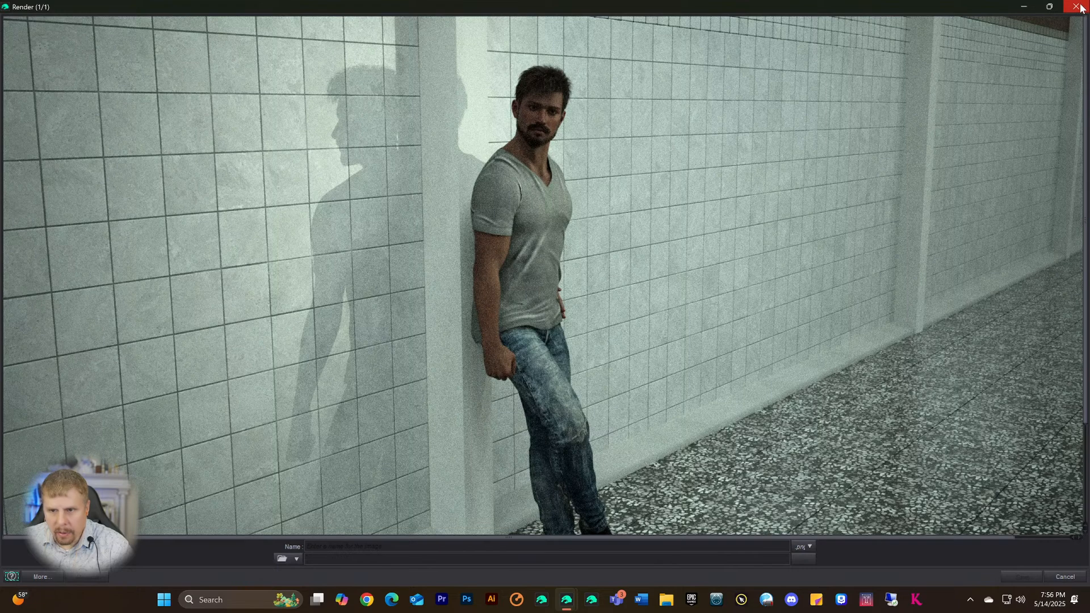
scroll(946, 238, down, 3)
scroll(945, 243, up, 3)
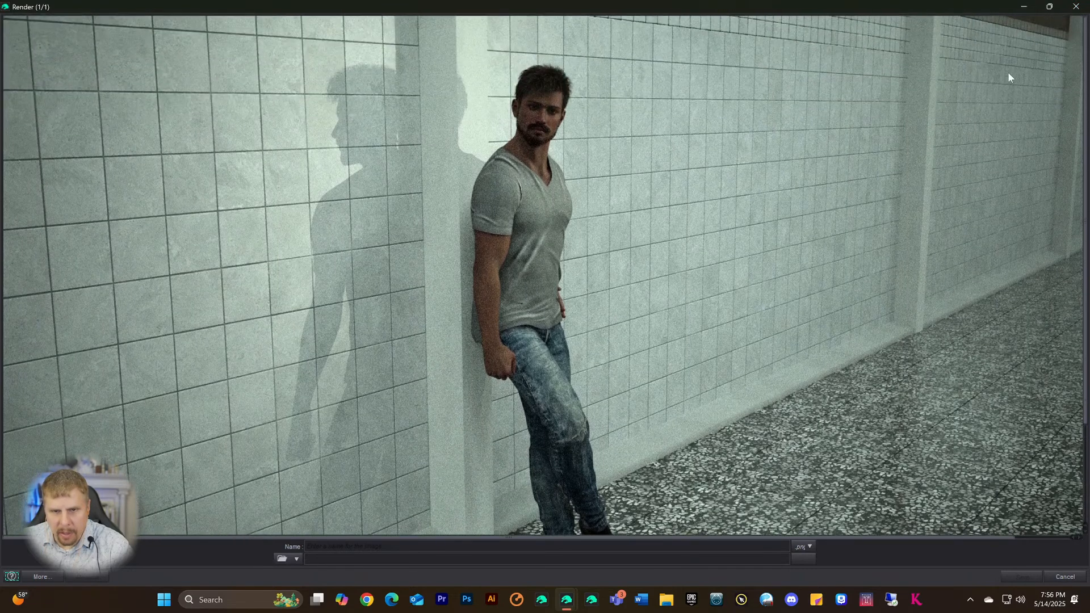
click(1076, 7)
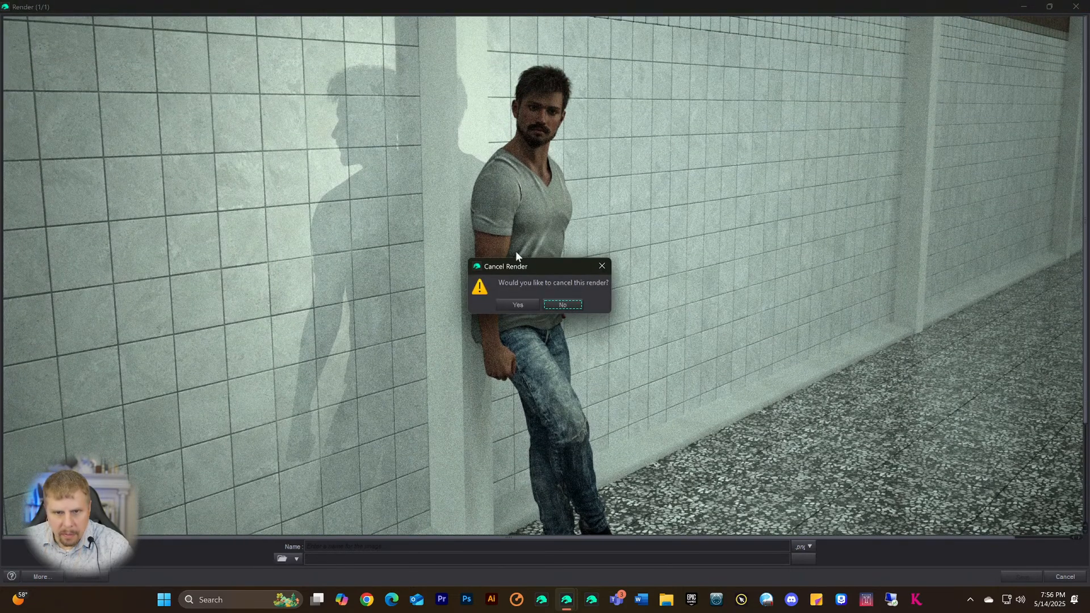
click(513, 303)
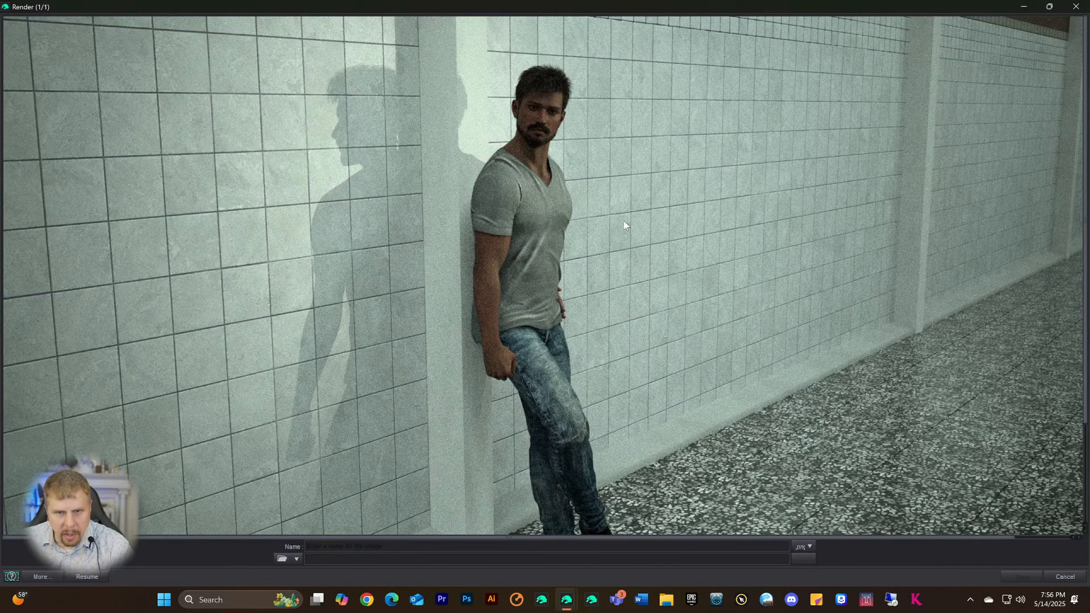
click(1075, 6)
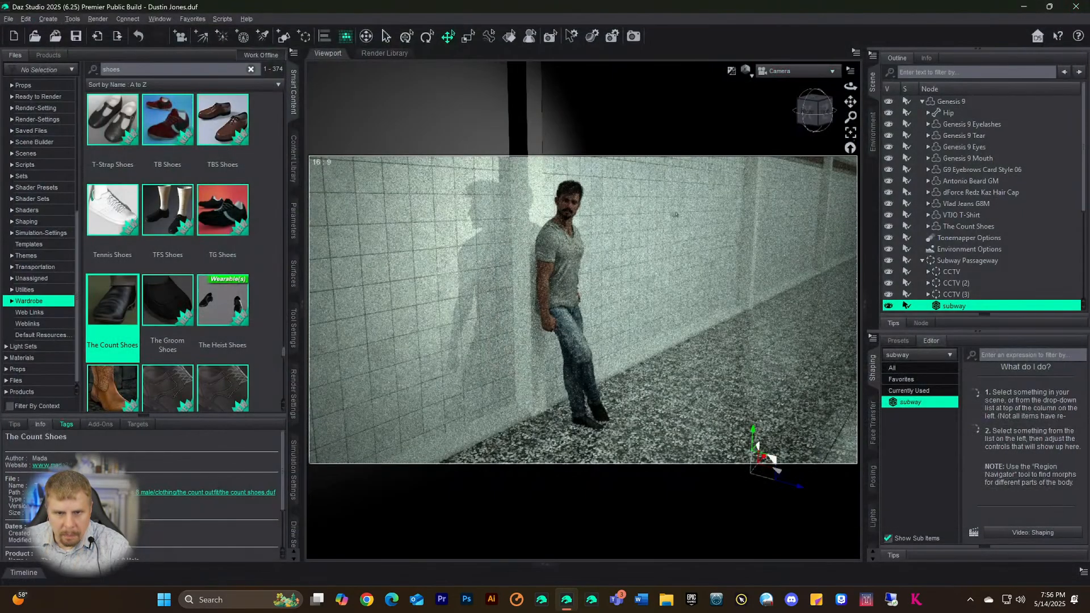
- Set Genesis 9's Eye Blink to about 14.9% via the Parameters filter and render the scene
click(951, 102)
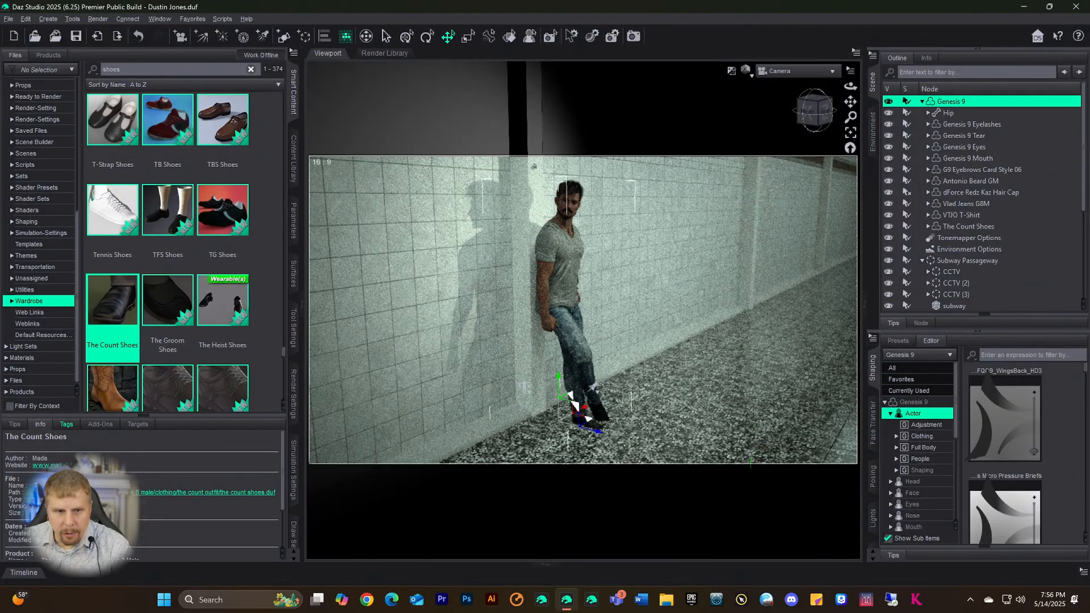
click(293, 220)
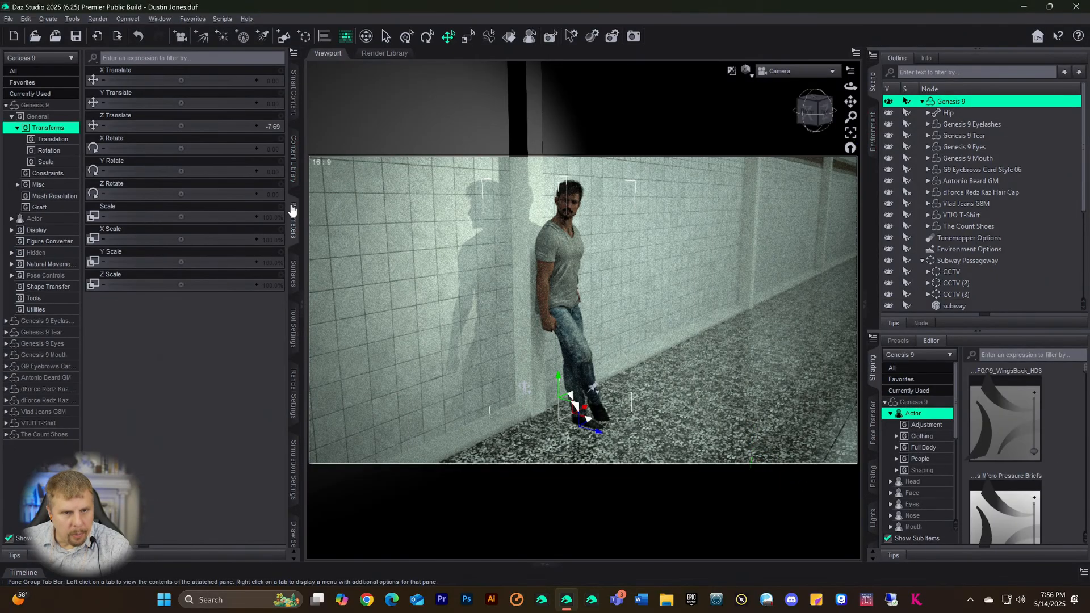
click(26, 106)
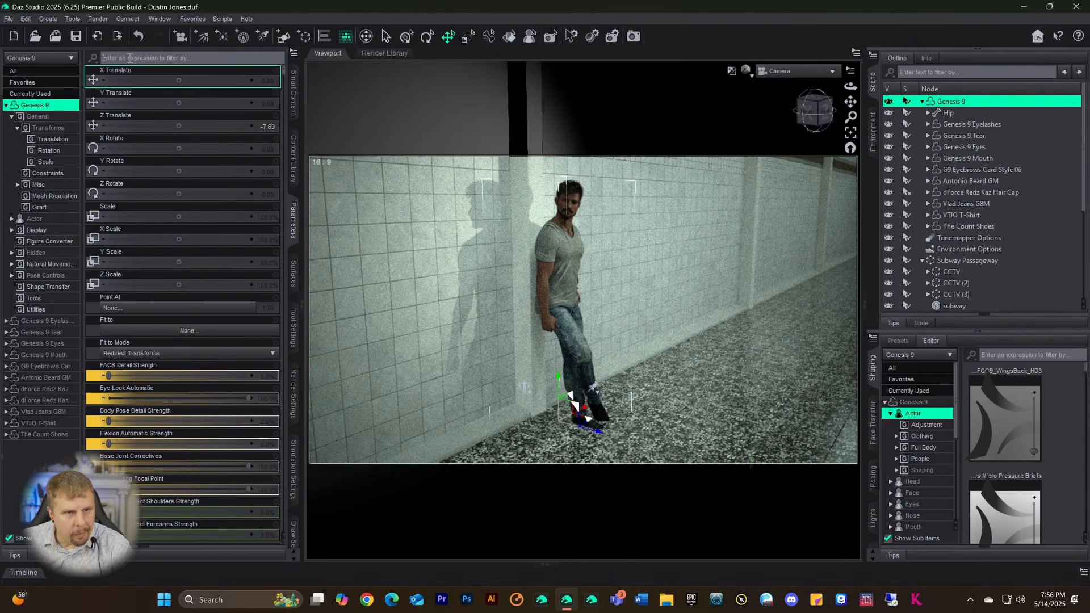
text(Bil)
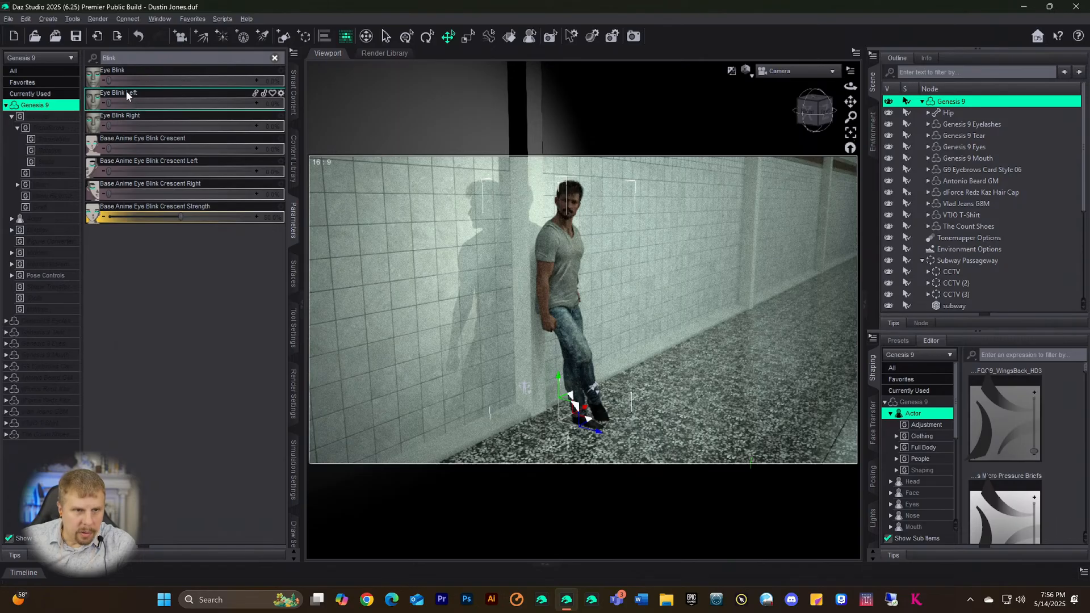
drag(105, 83, 131, 80)
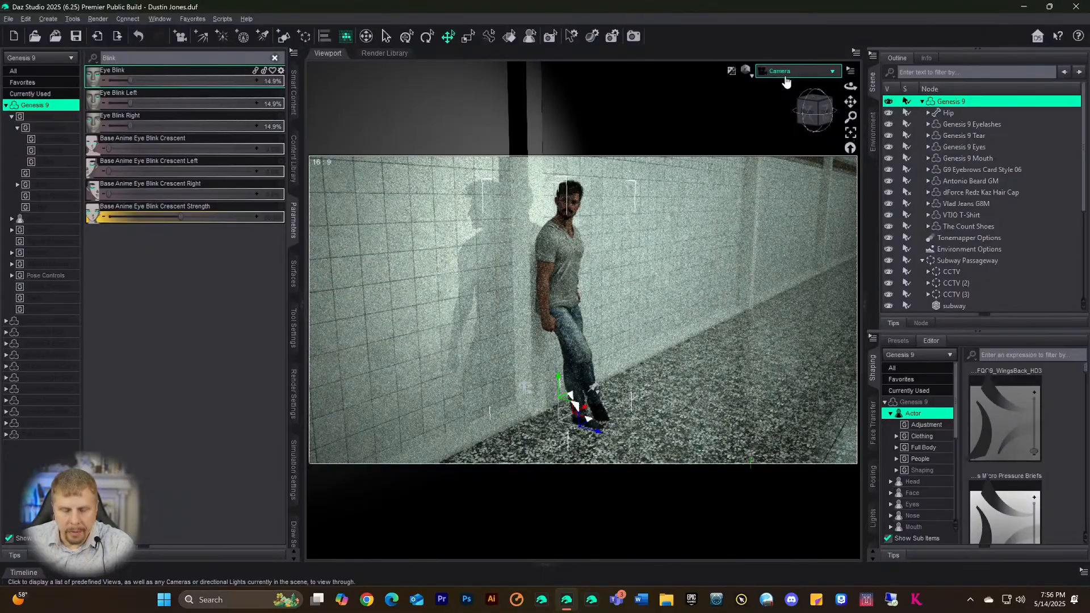
click(627, 36)
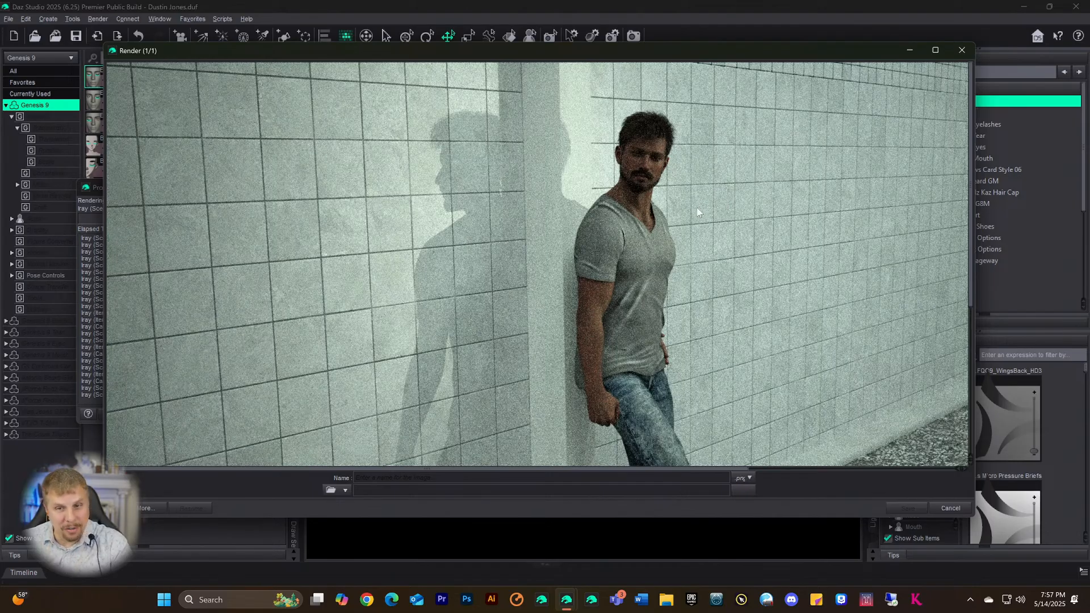
- Maximize the render to examine the image, then minimize the render window
click(934, 50)
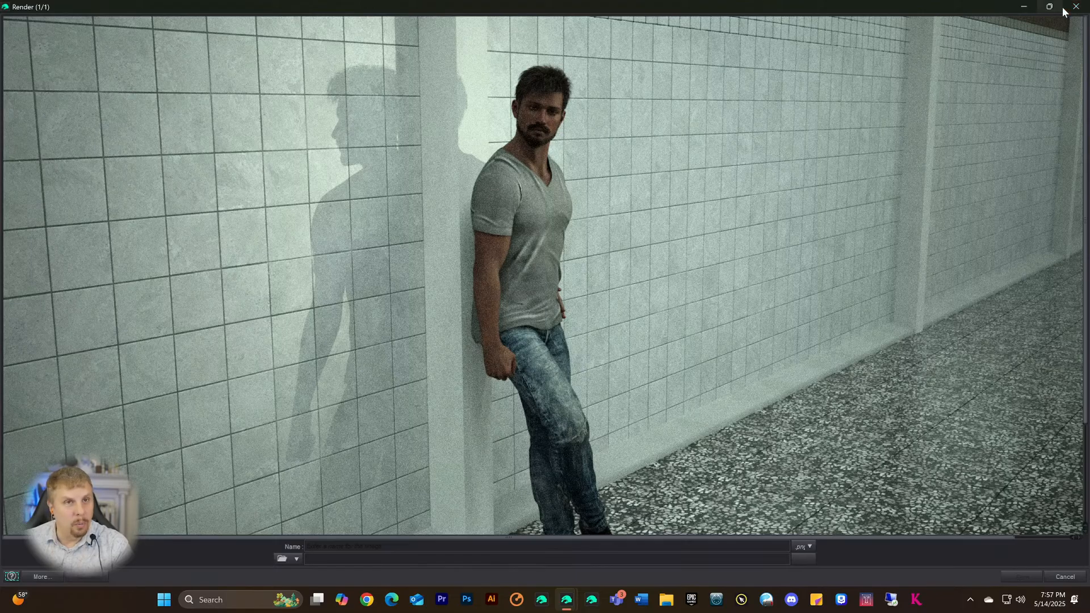
mouse_move(1049, 6)
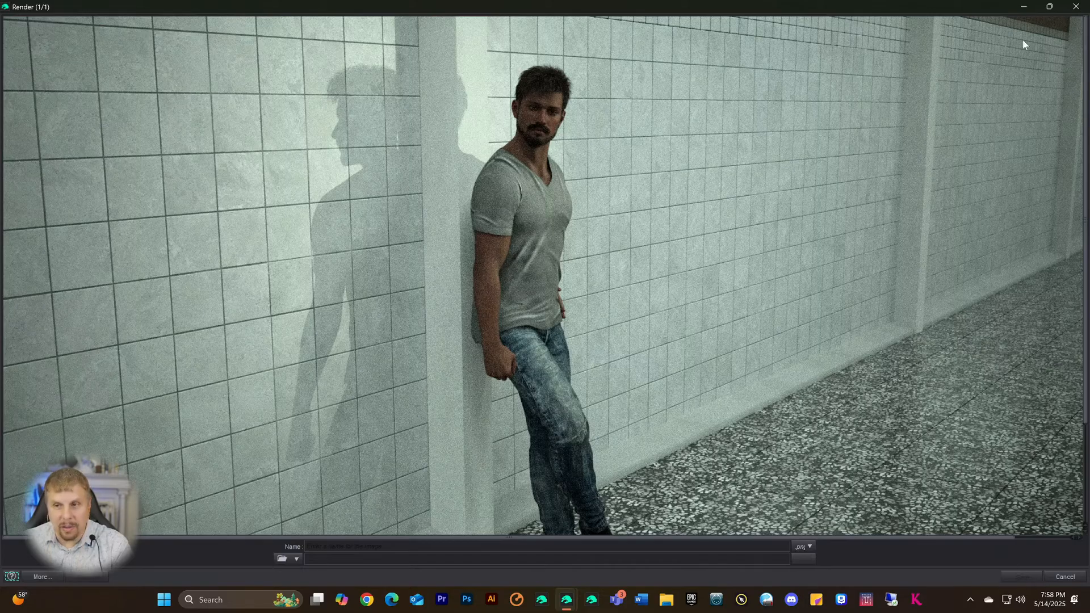
click(1023, 6)
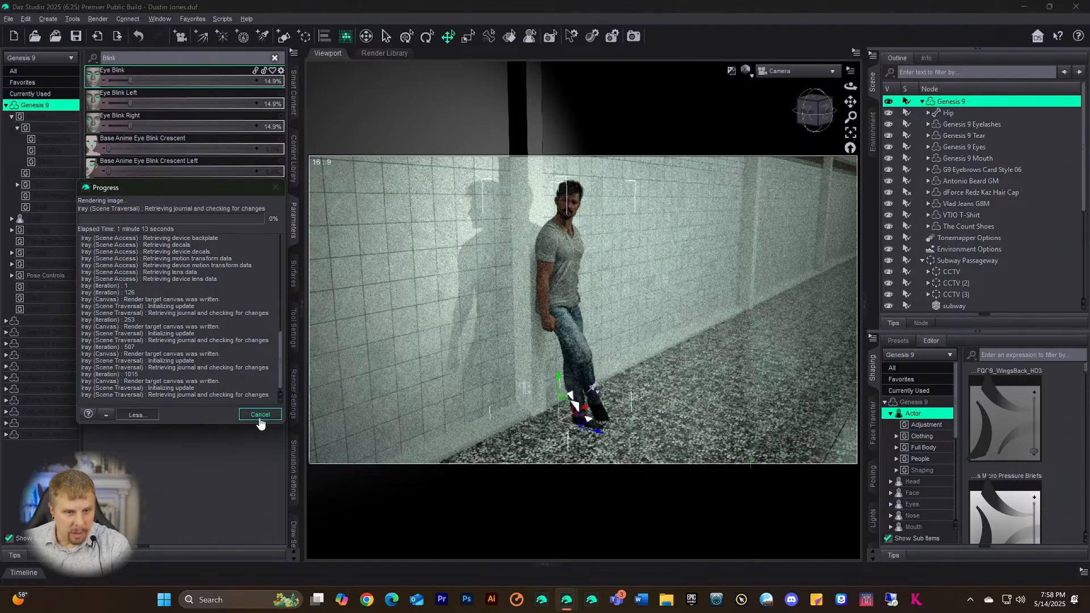
- Cancel the render, lower Eye Blink from 14.9% to 5.1%, and render again
click(255, 417)
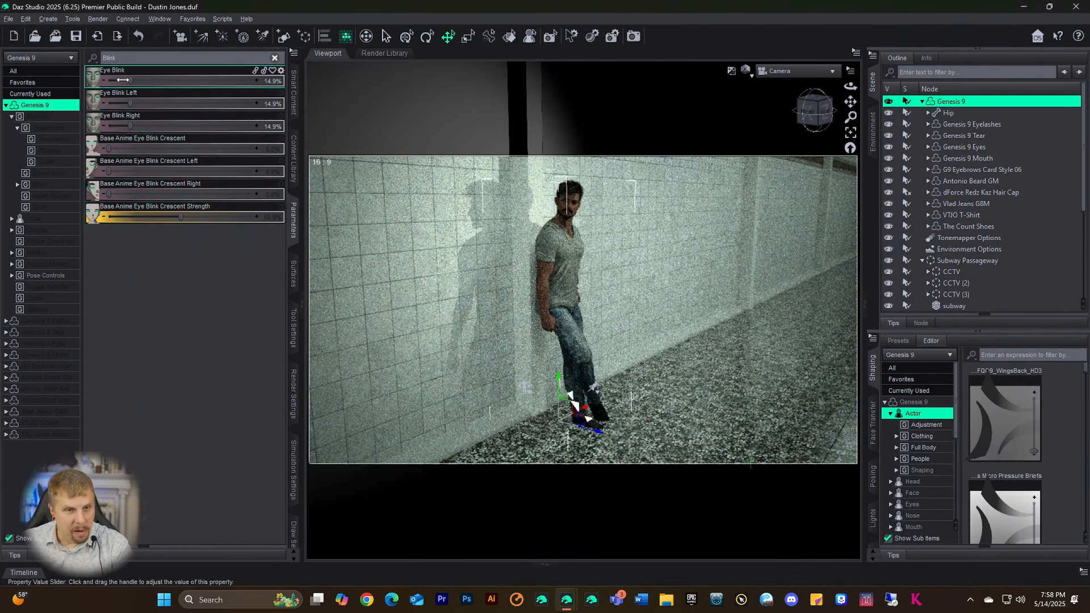
drag(121, 80, 116, 80)
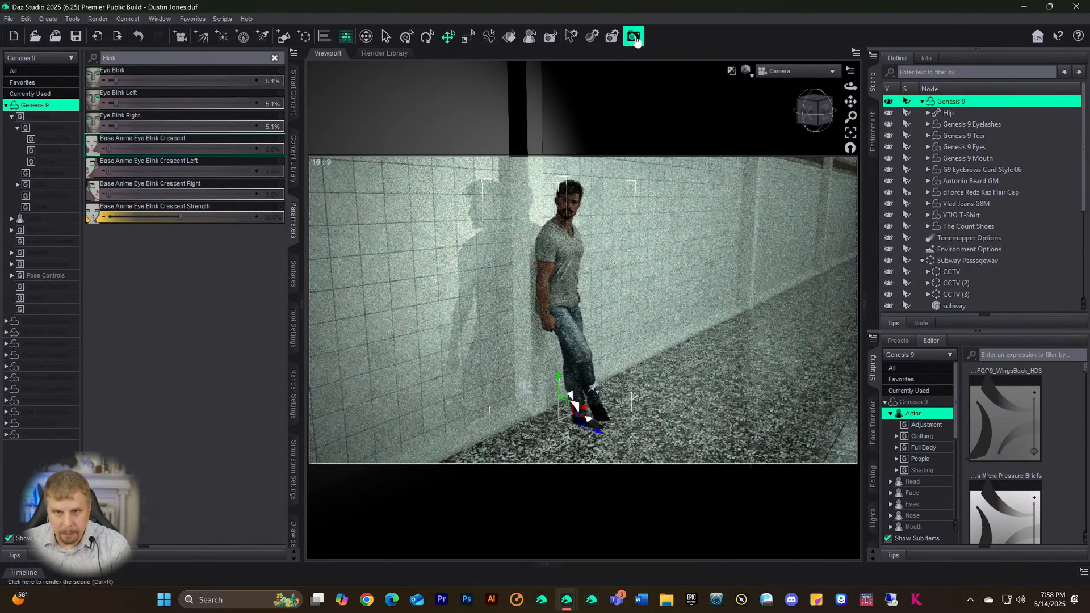
click(634, 36)
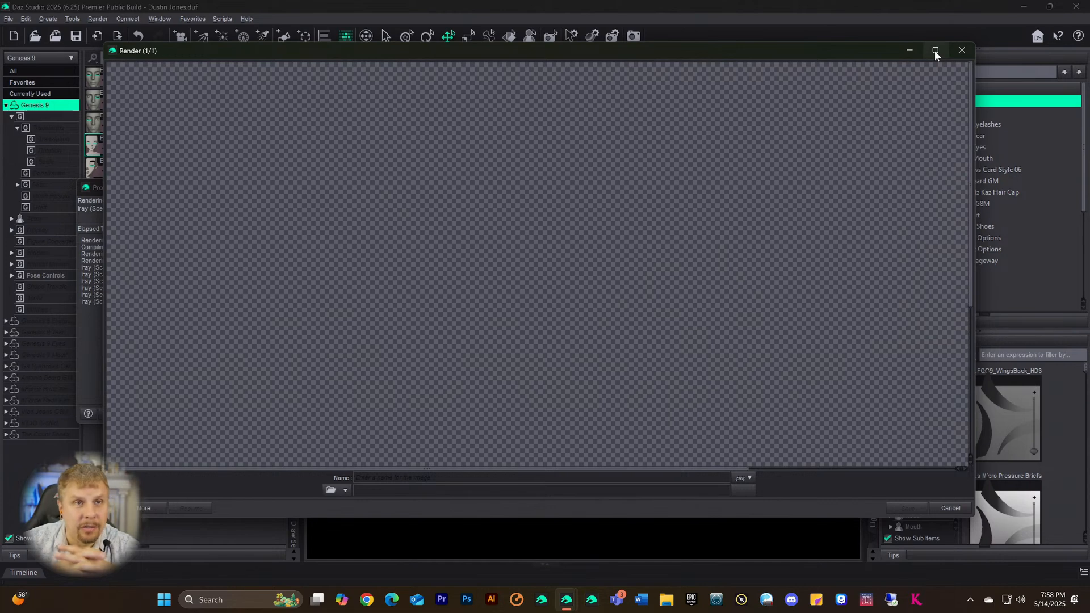
- Watch the 5.1% Eye Blink render progress, nudge the window up, then switch to Chrome
mouse_move(935, 51)
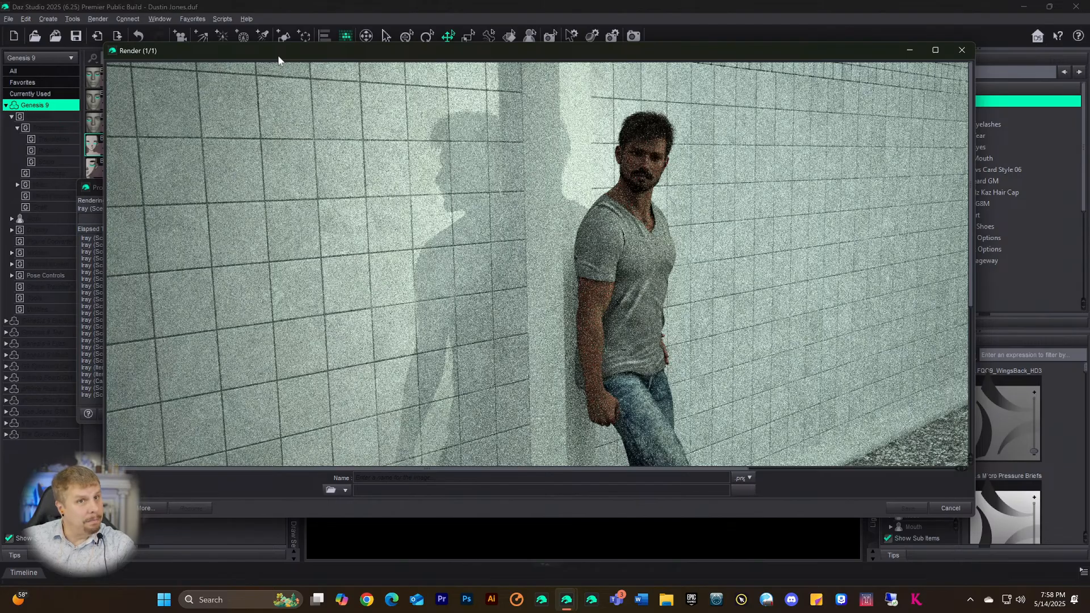
drag(819, 46, 814, 35)
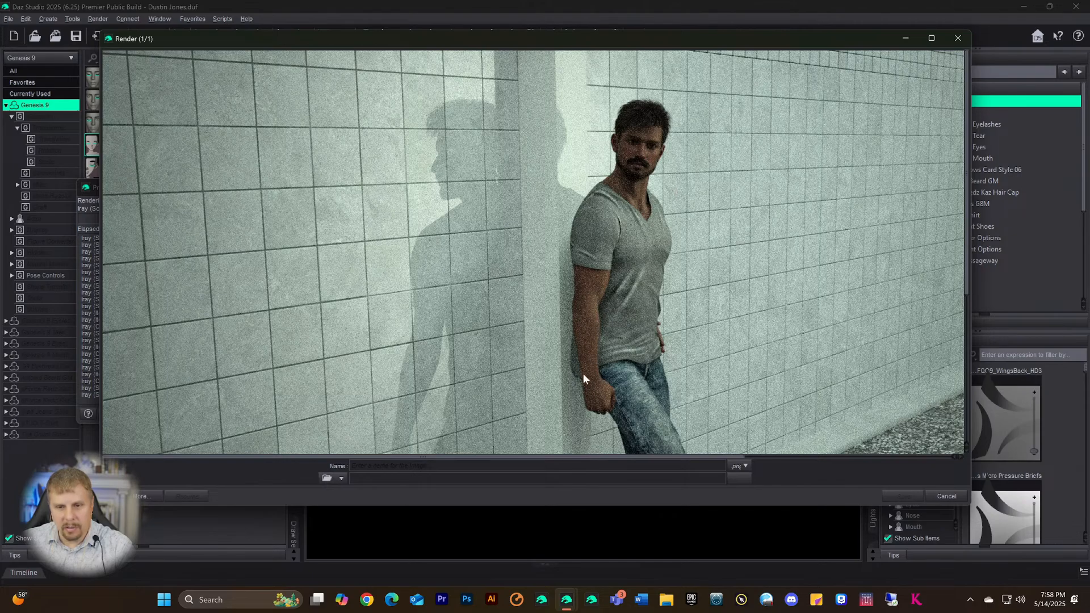
scroll(567, 323, down, 2)
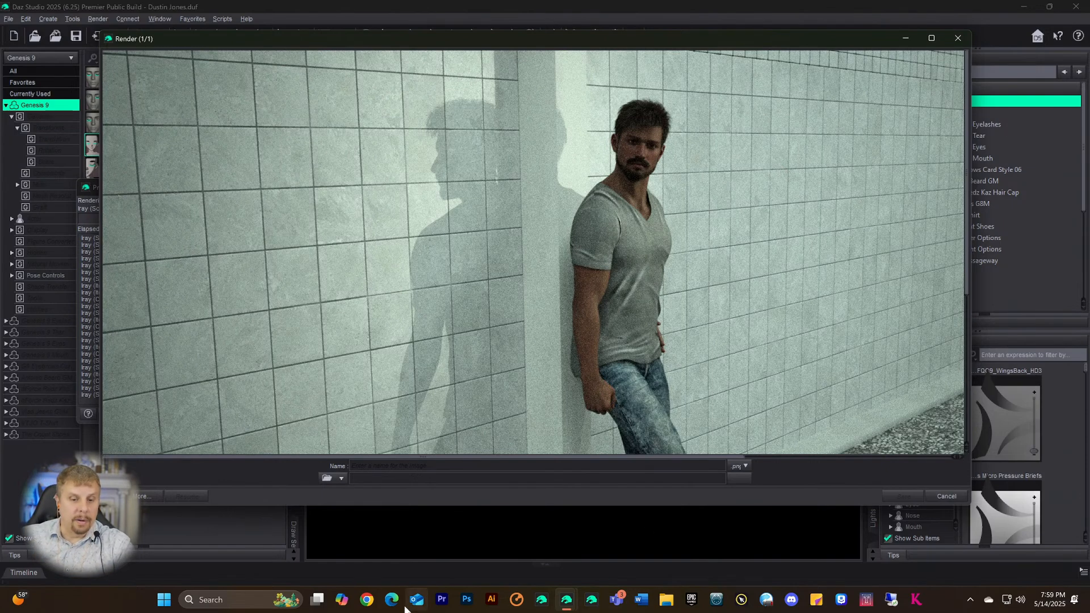
click(367, 599)
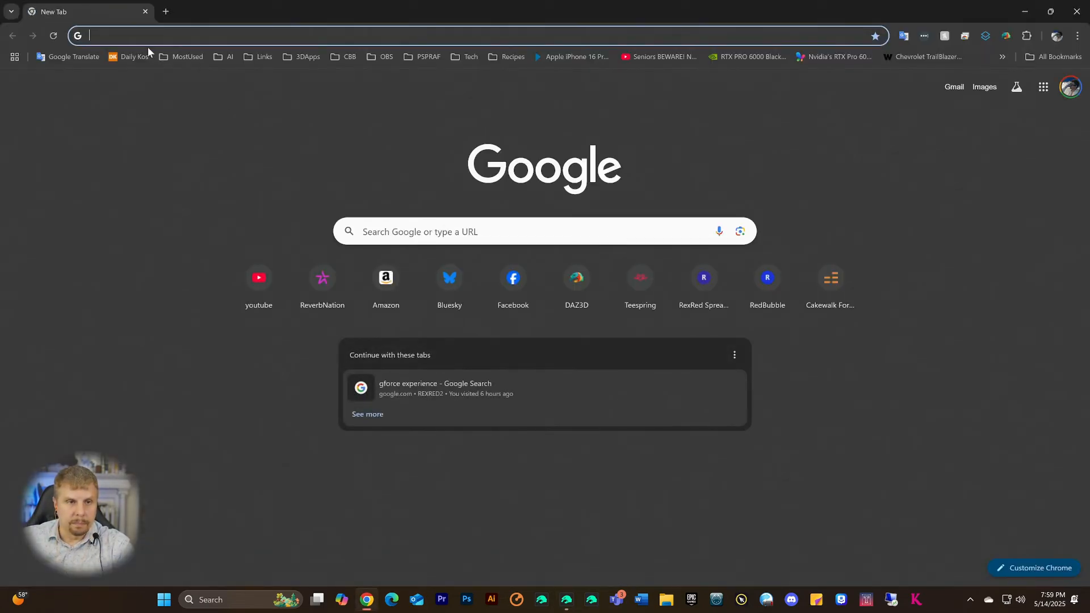
- Reach the B&H Photo site through a web search for bandh, then search it for 5090
text(bandh)
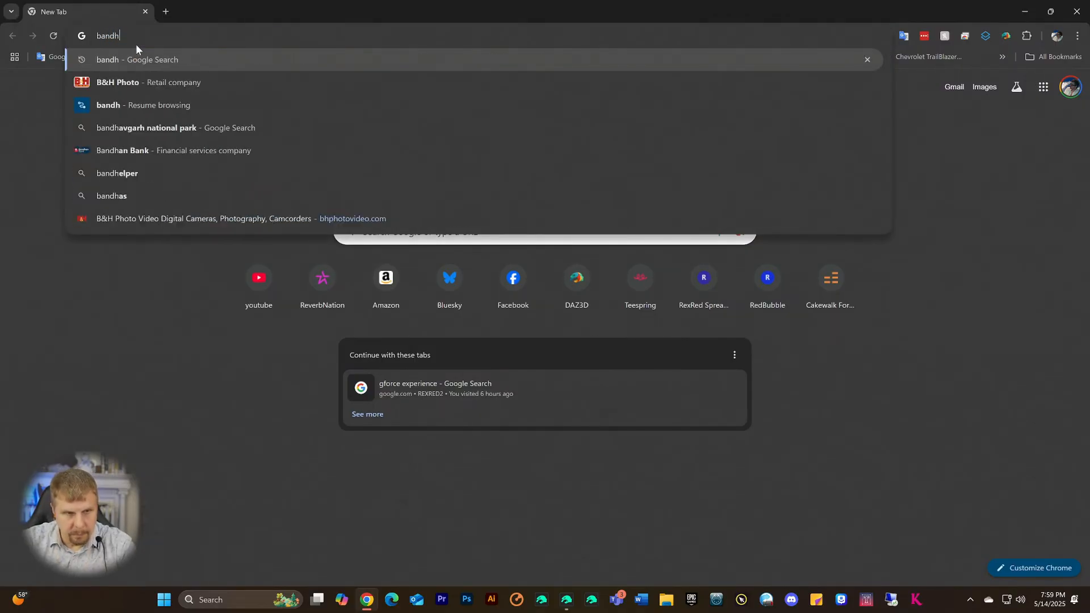
key(Return)
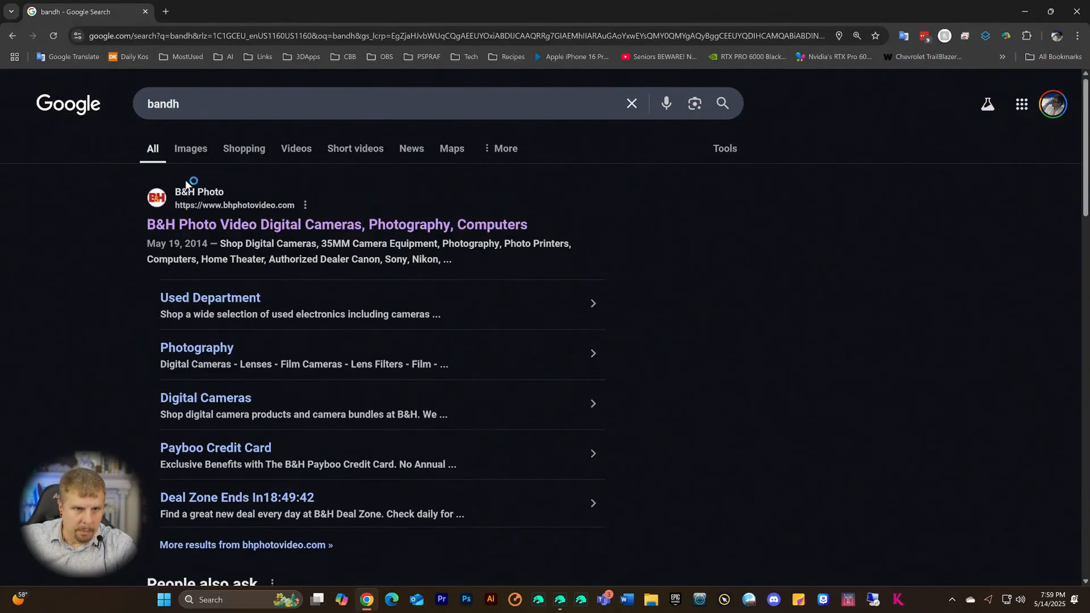
click(193, 223)
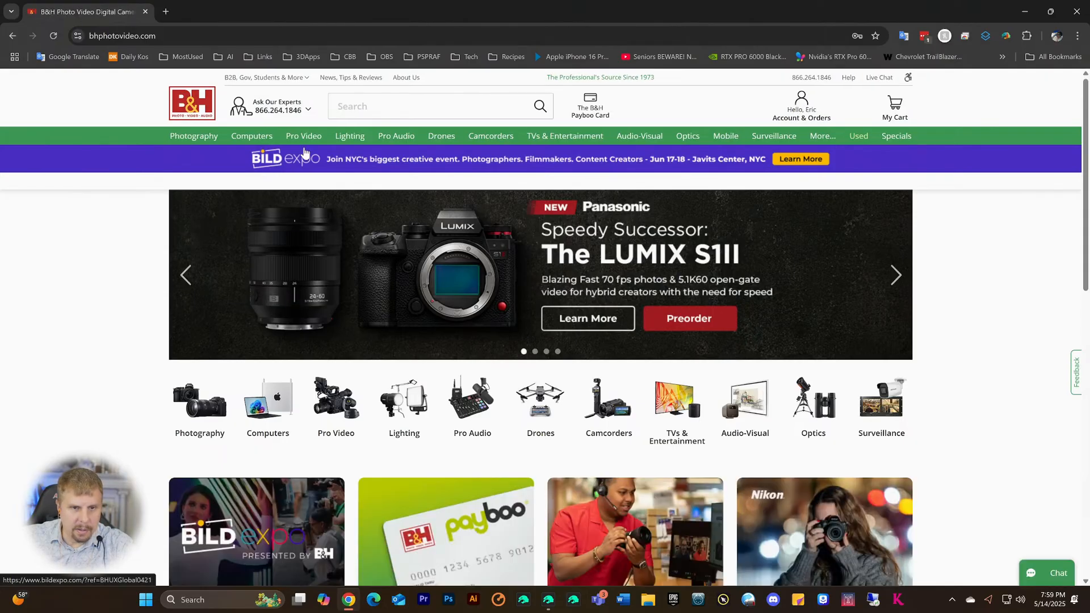
click(356, 111)
text(5090)
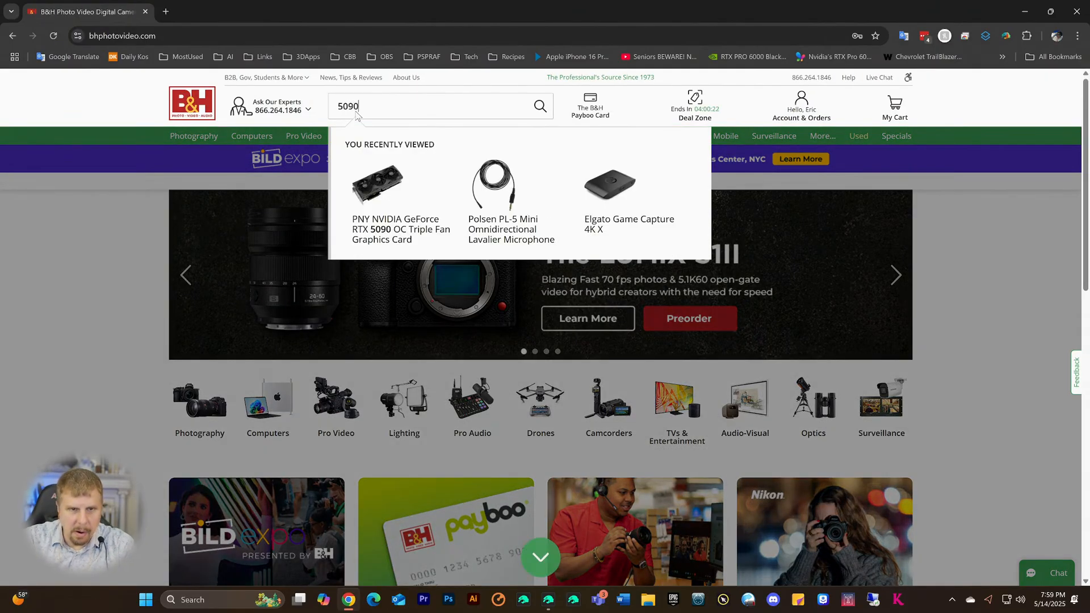
key(Return)
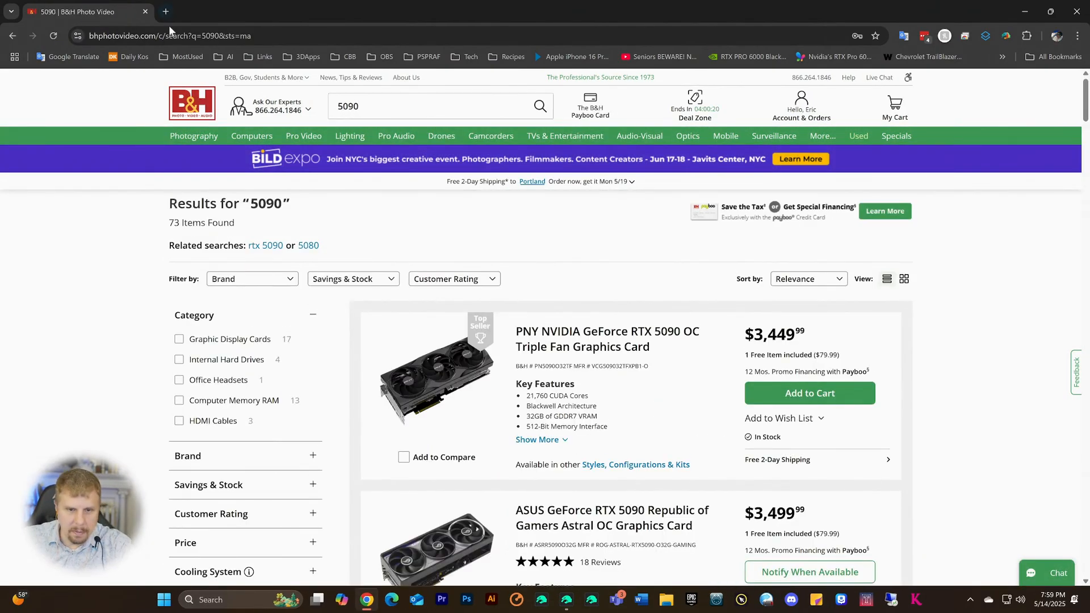
scroll(661, 287, down, 3)
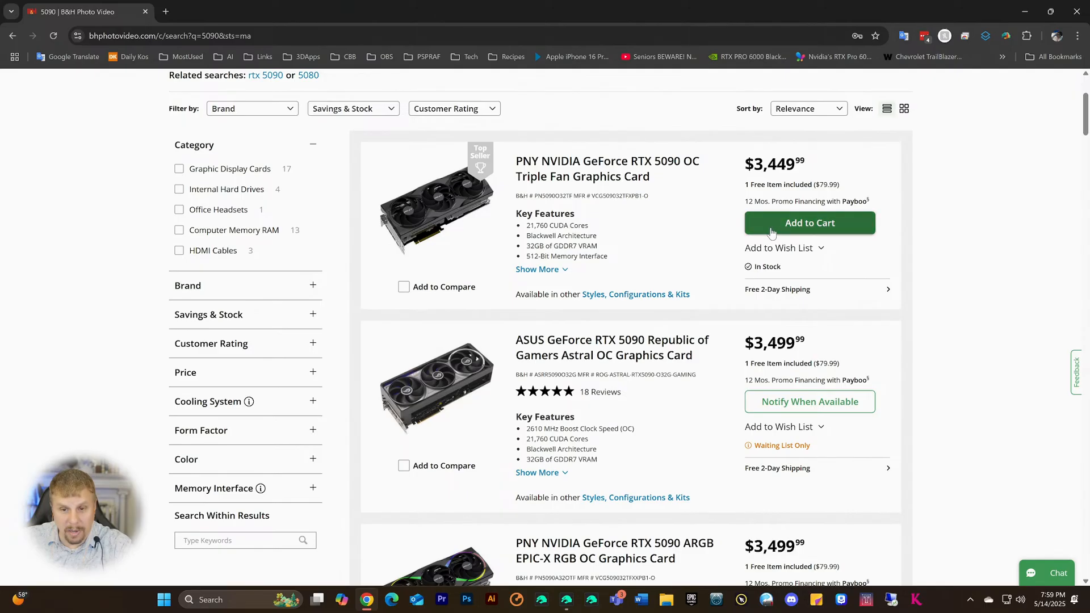
scroll(718, 244, down, 5)
scroll(651, 277, down, 6)
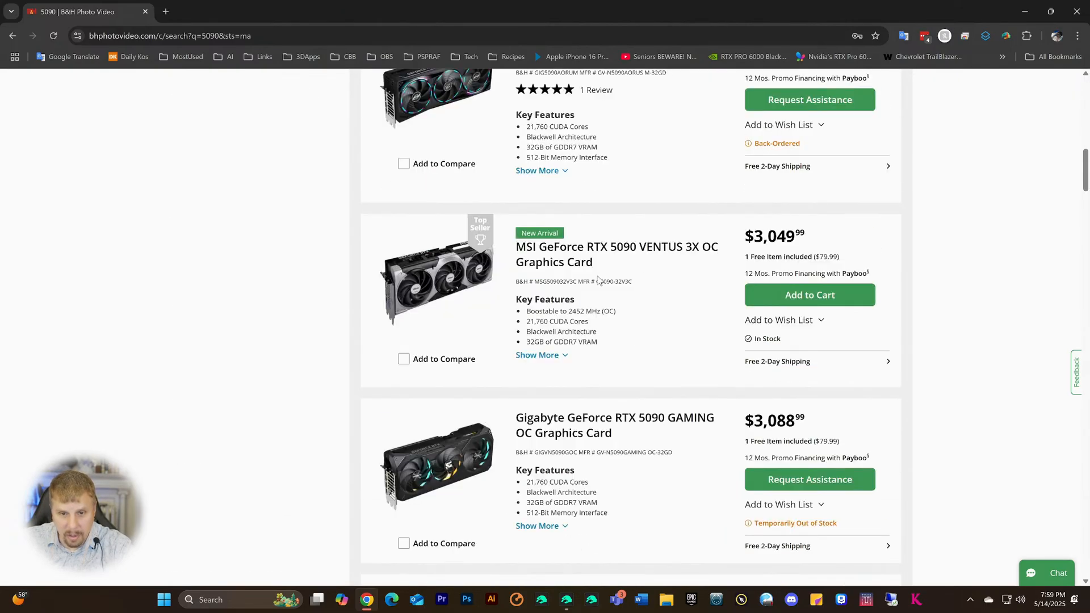
scroll(600, 278, down, 8)
scroll(602, 279, down, 9)
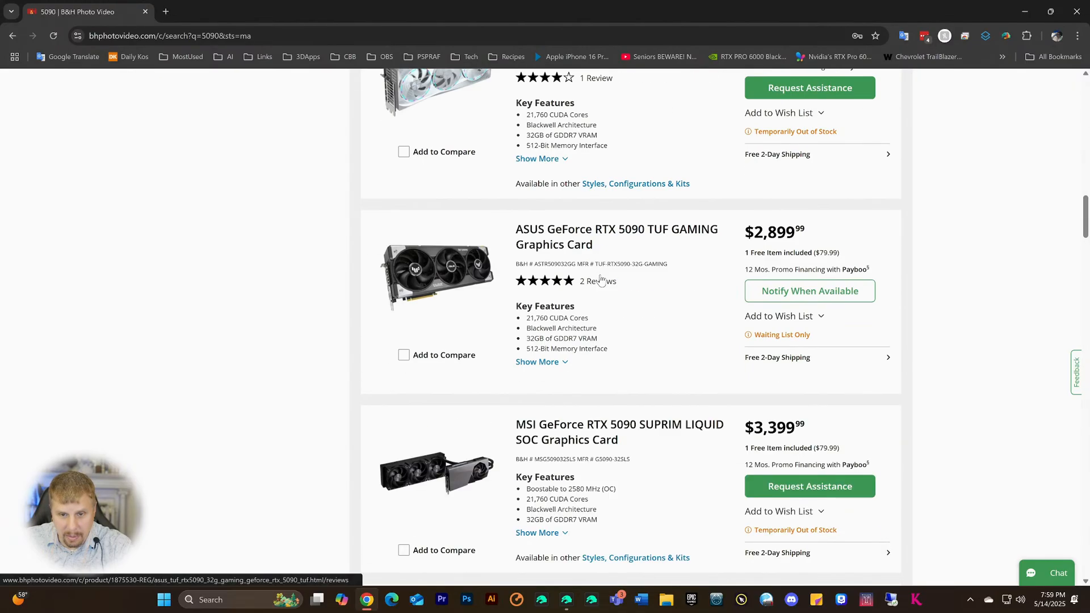
scroll(601, 278, down, 9)
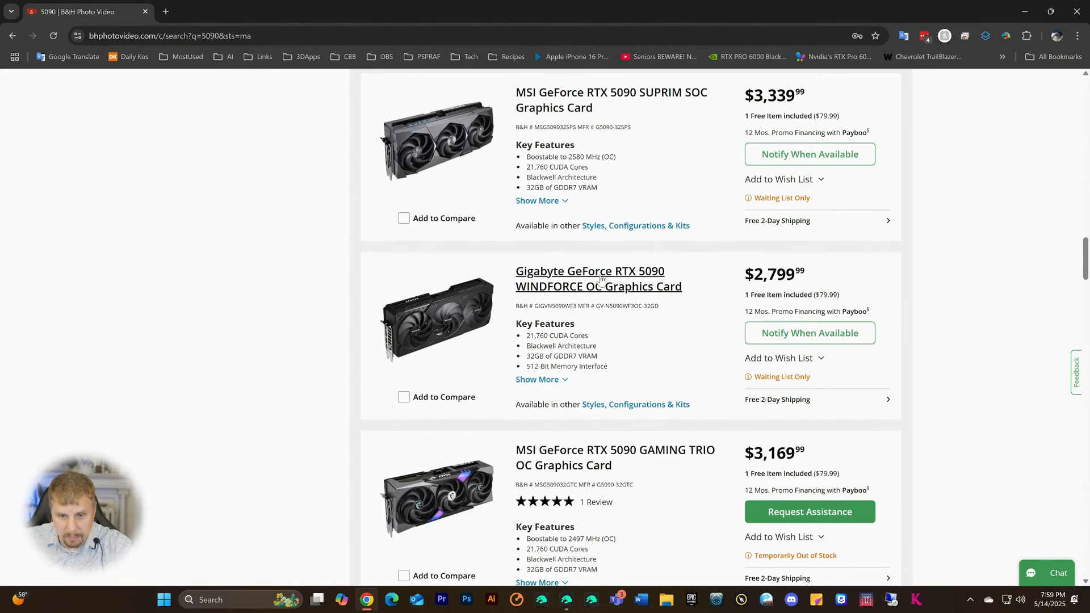
scroll(600, 278, down, 3)
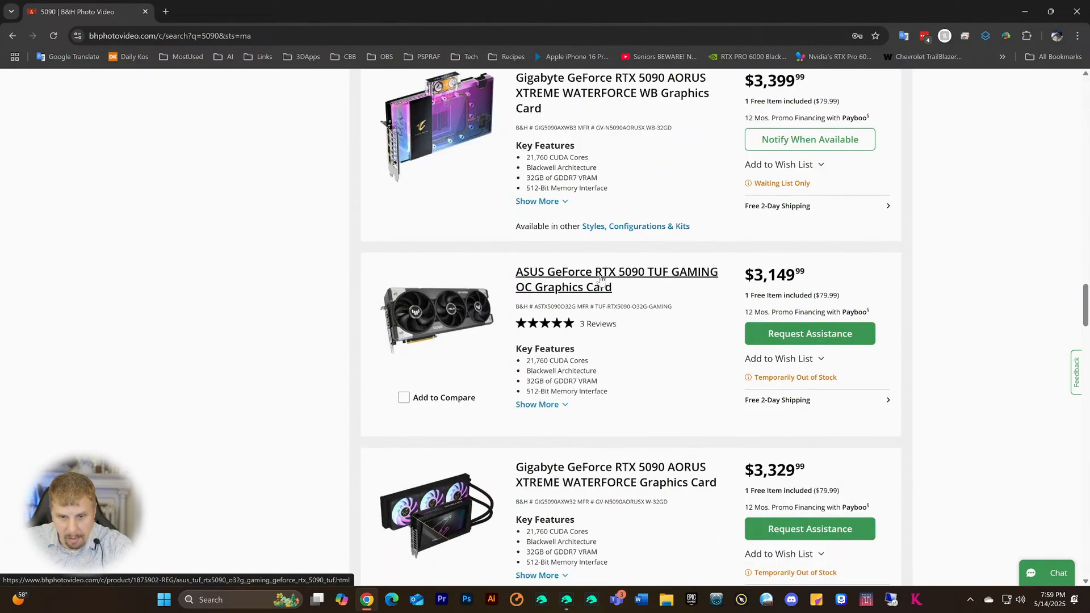
scroll(681, 332, up, 4)
scroll(681, 332, up, 15)
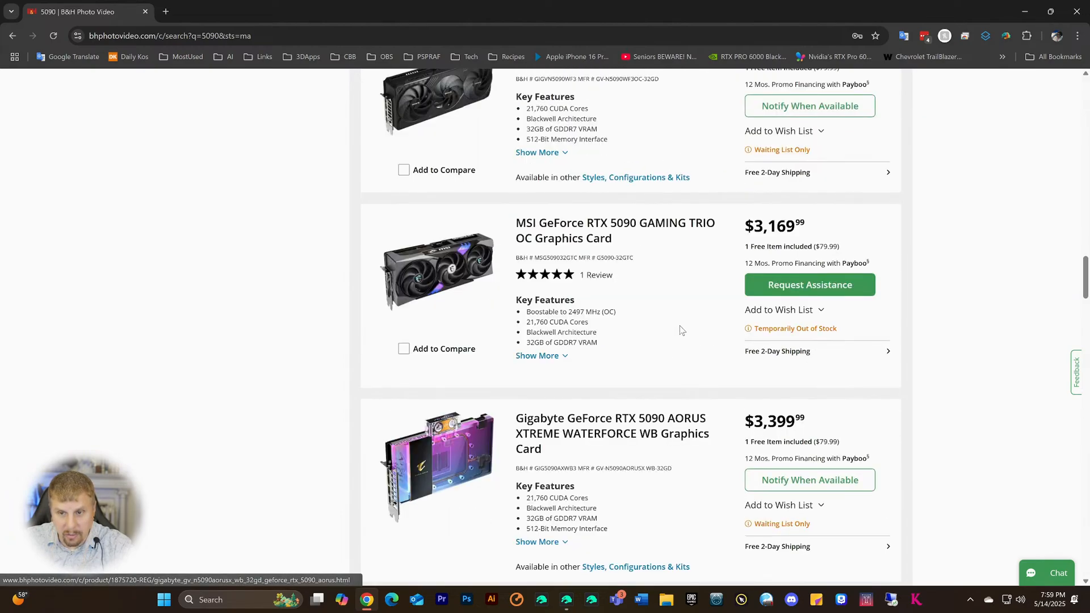
scroll(681, 332, up, 12)
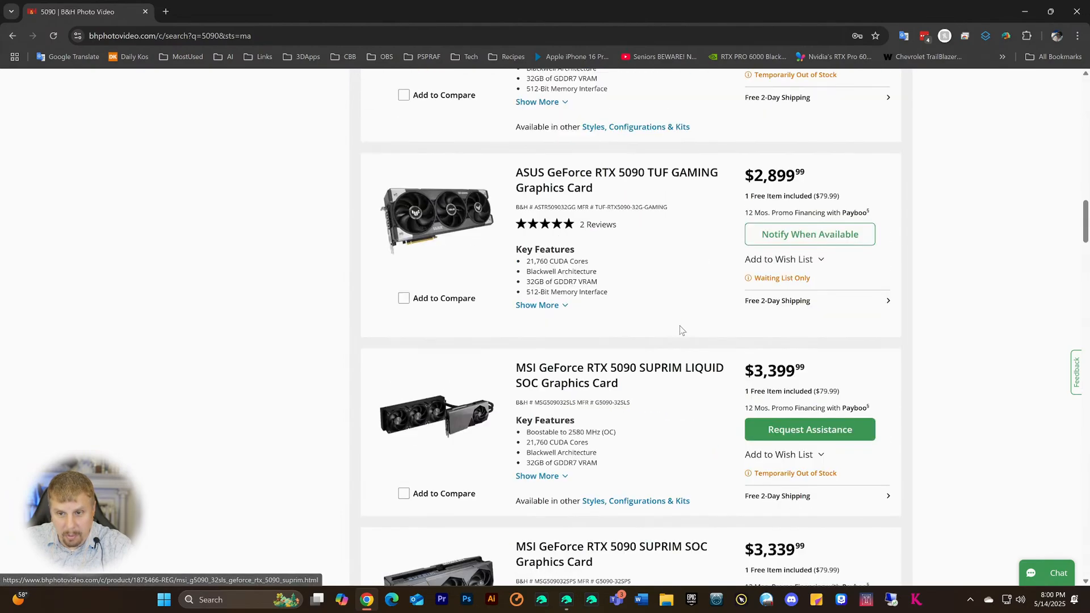
scroll(681, 328, up, 2)
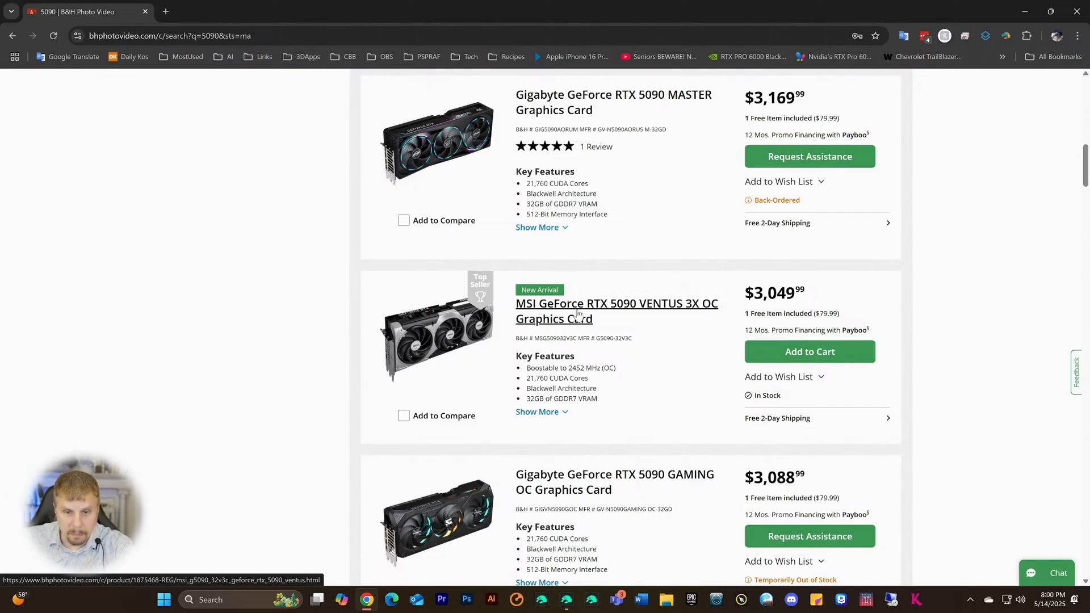
scroll(577, 313, up, 4)
scroll(605, 441, down, 2)
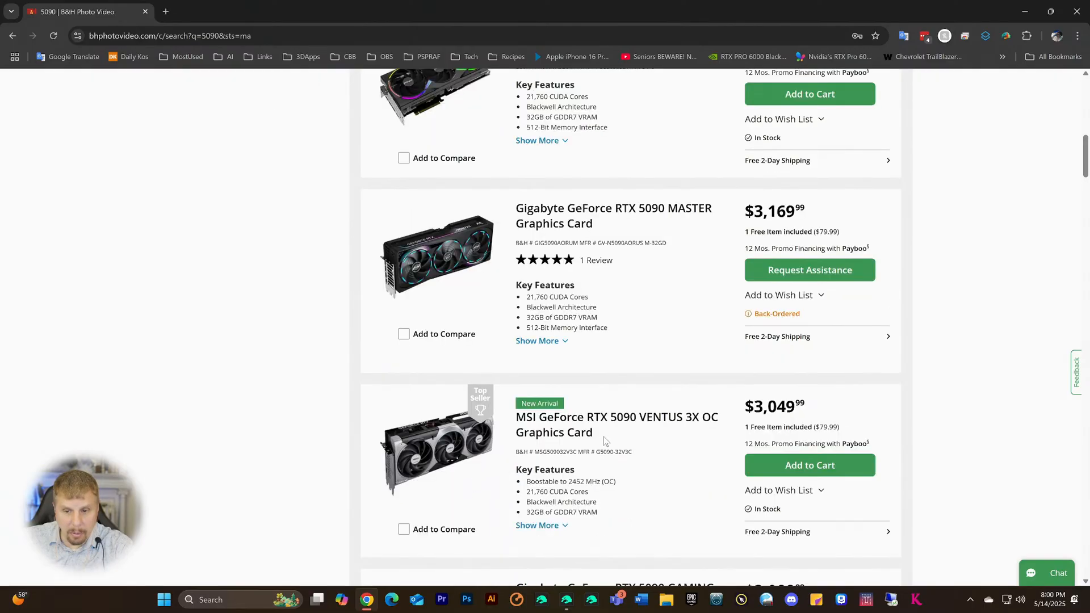
scroll(605, 440, down, 1)
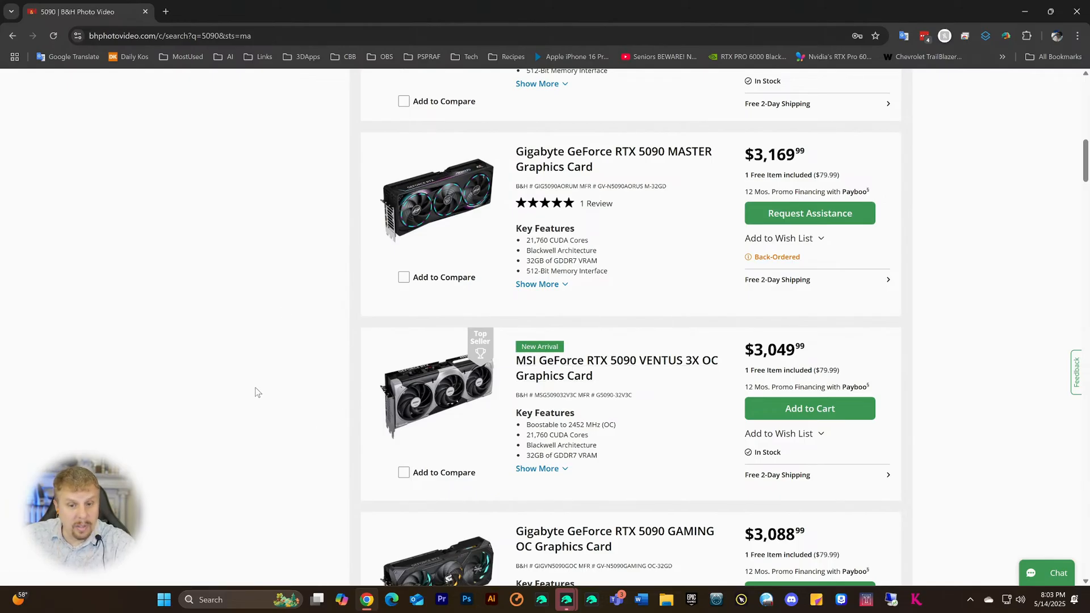
scroll(255, 389, up, 10)
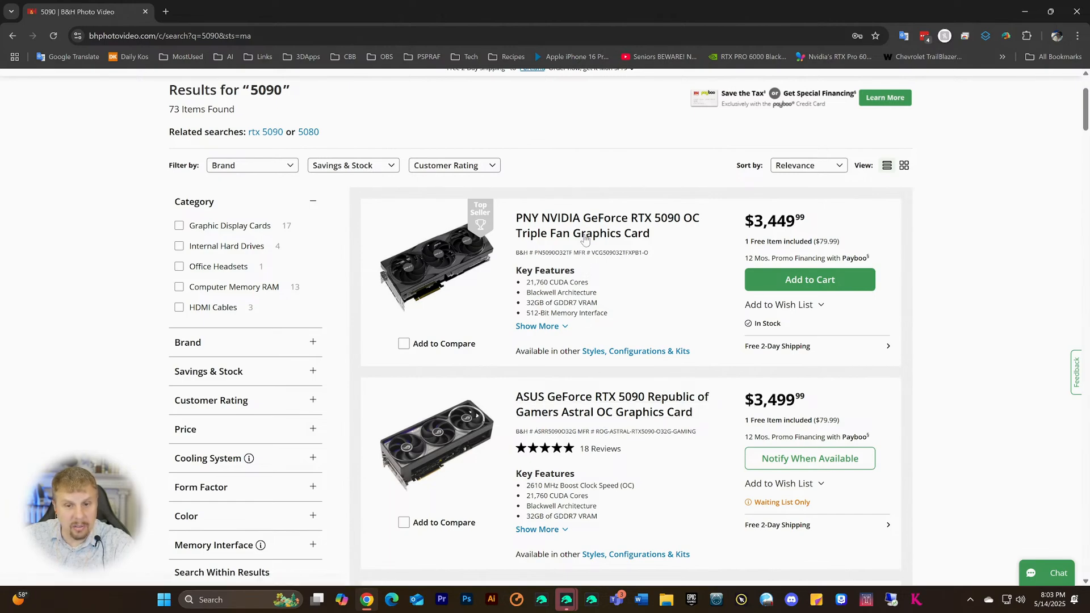
scroll(621, 387, down, 12)
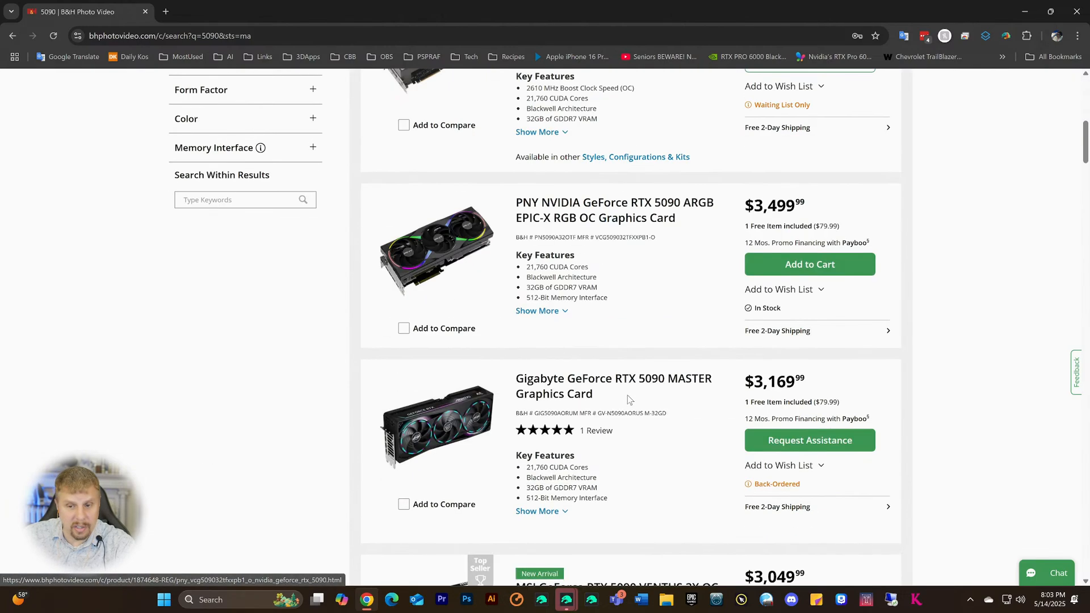
scroll(628, 407, down, 10)
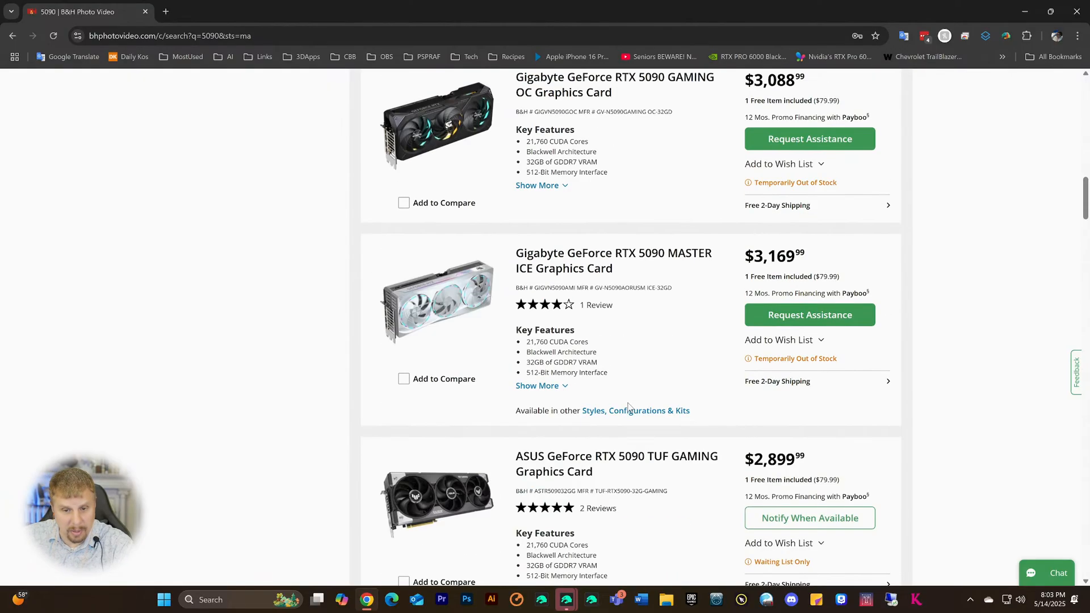
scroll(628, 407, down, 4)
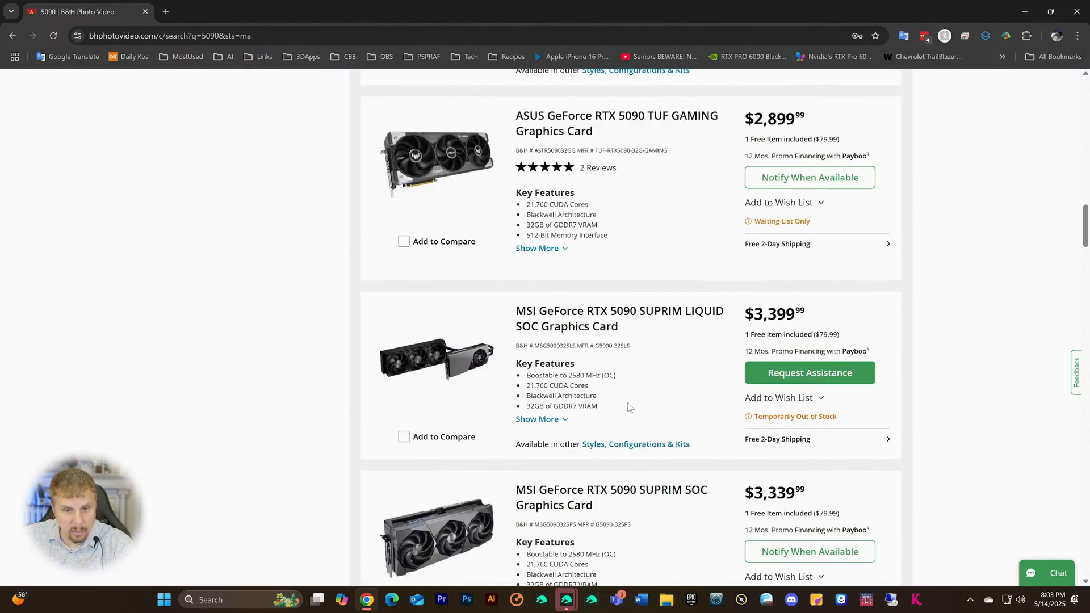
scroll(628, 406, down, 4)
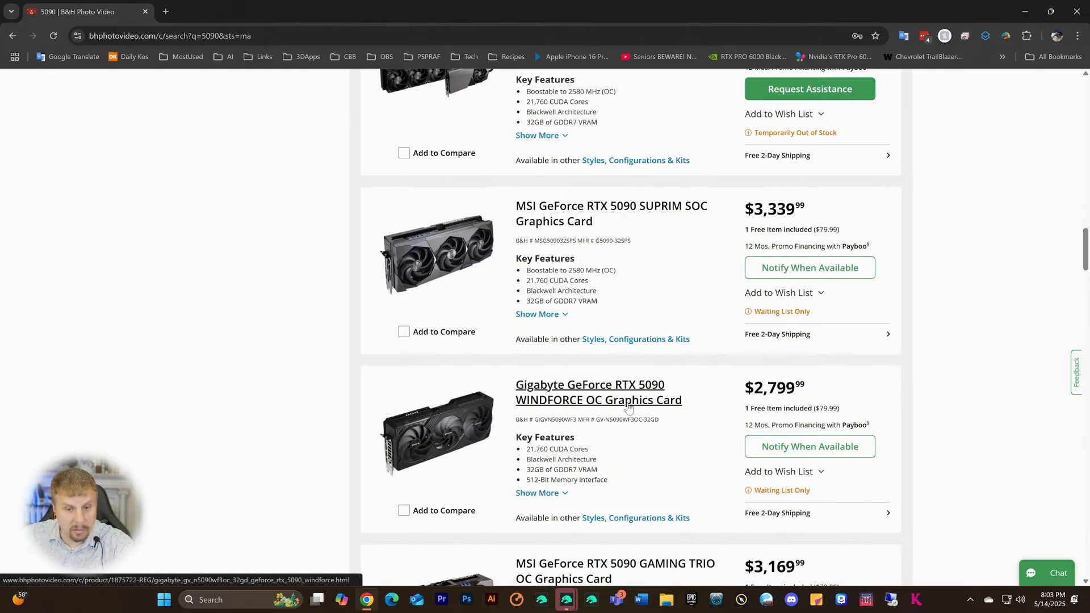
scroll(628, 407, down, 3)
scroll(379, 398, down, 6)
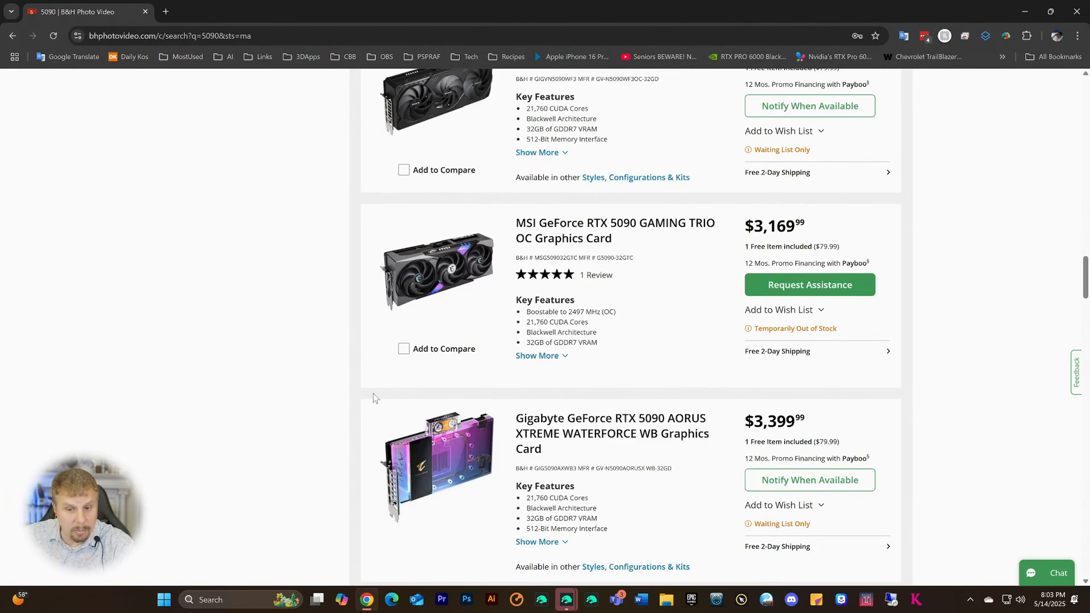
scroll(374, 397, down, 2)
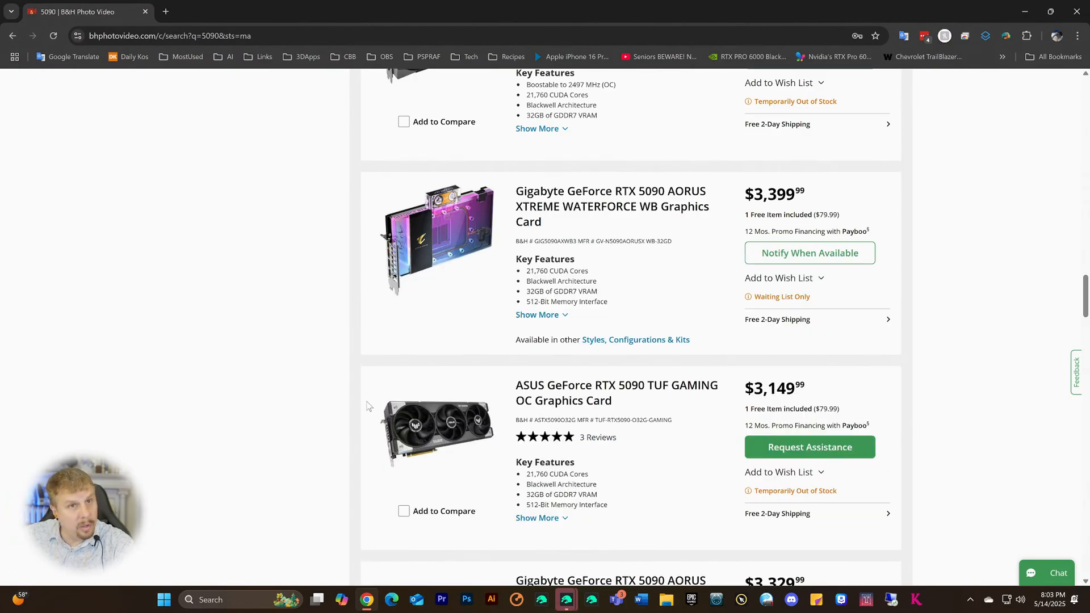
scroll(368, 396, up, 4)
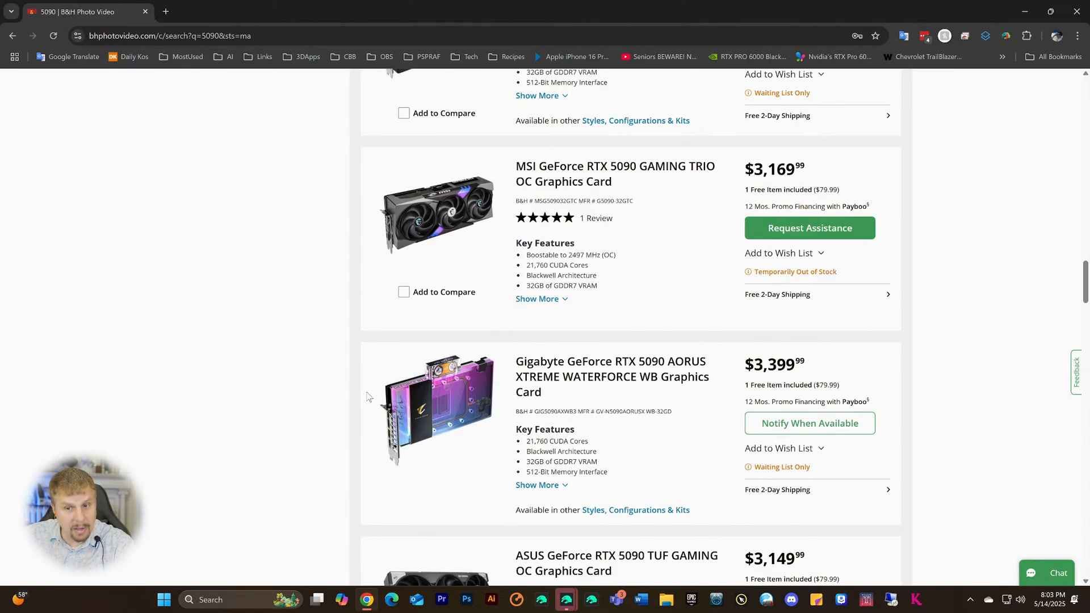
scroll(368, 396, down, 6)
scroll(367, 396, down, 7)
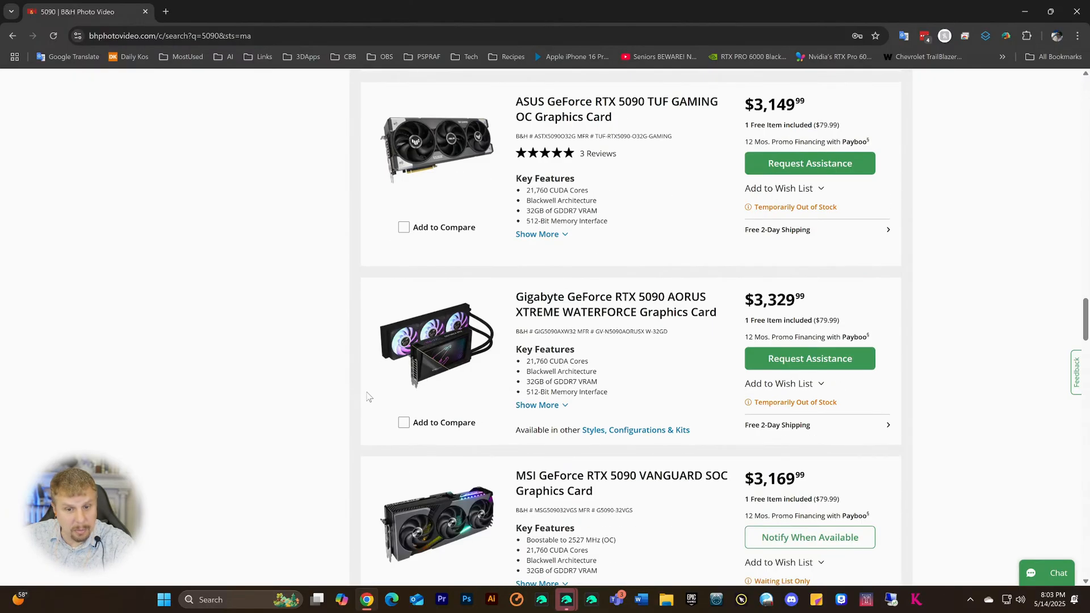
scroll(367, 396, down, 4)
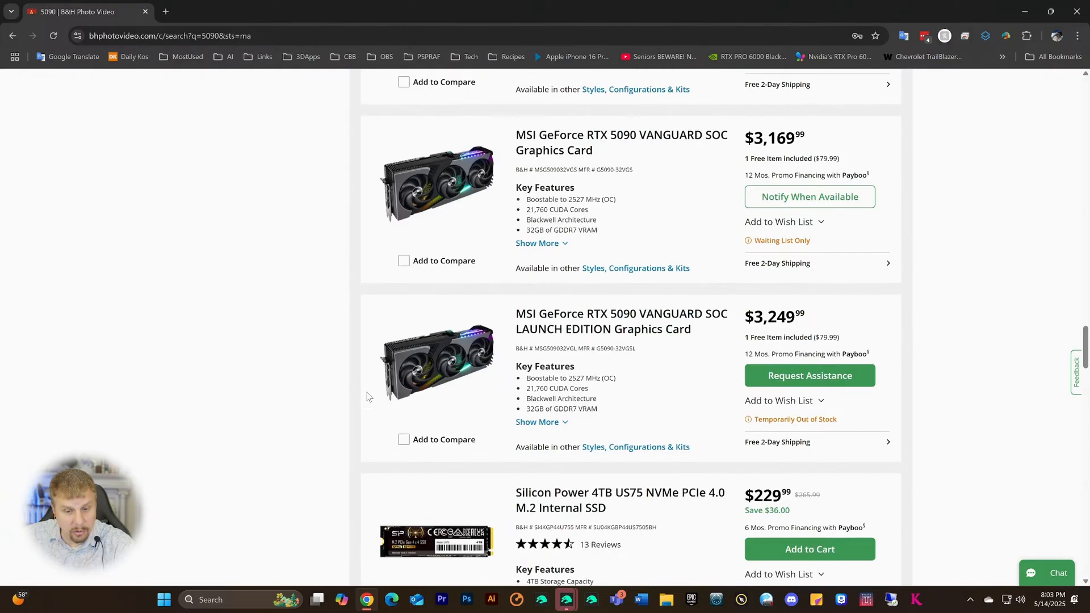
scroll(368, 396, up, 15)
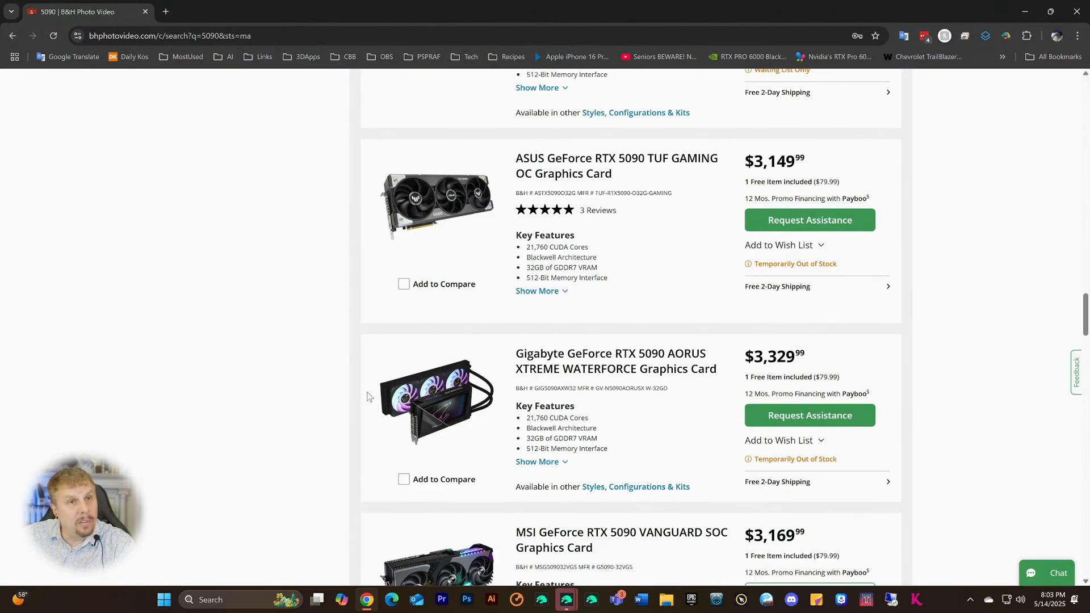
scroll(368, 396, up, 13)
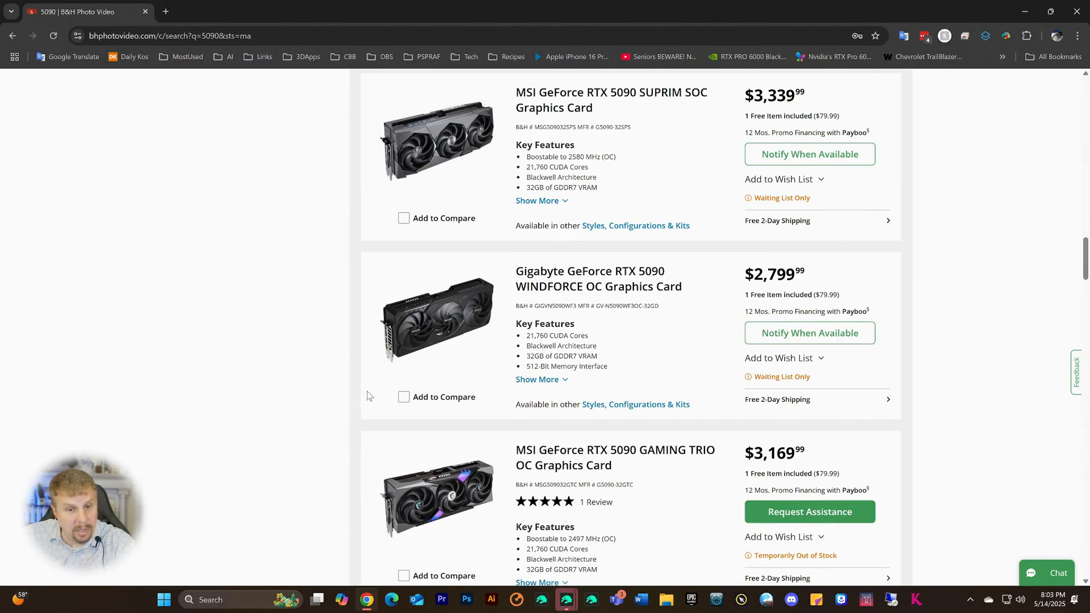
scroll(368, 396, up, 5)
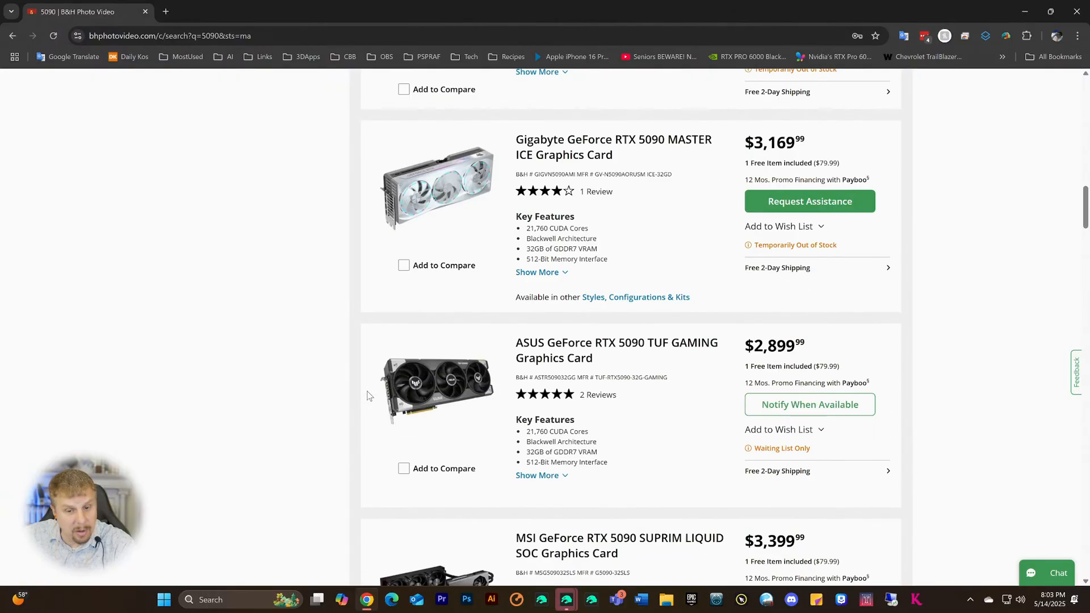
scroll(368, 396, down, 2)
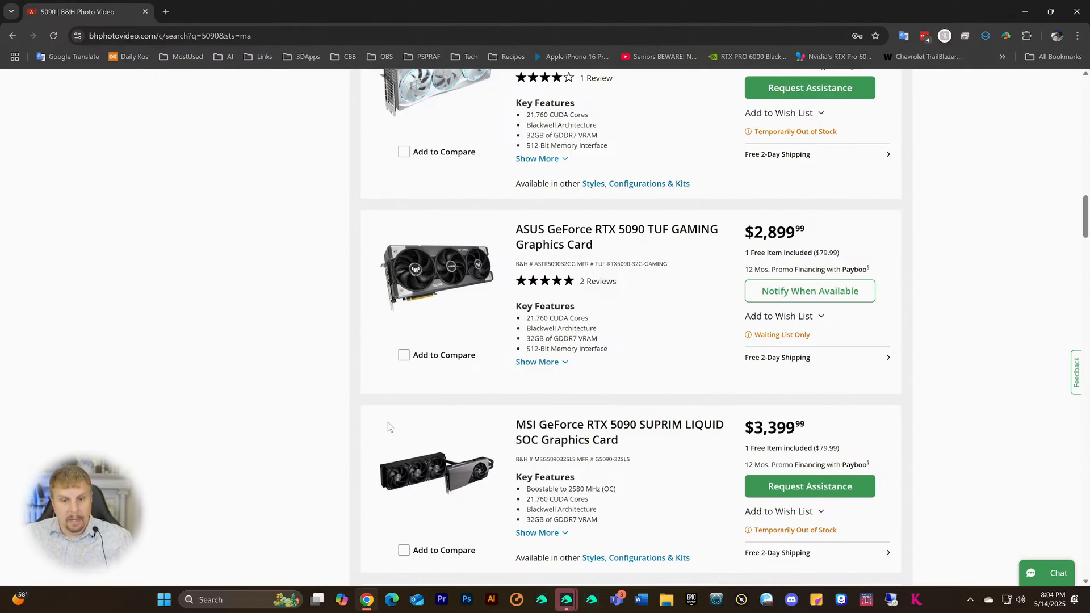
scroll(241, 387, up, 3)
scroll(241, 387, up, 4)
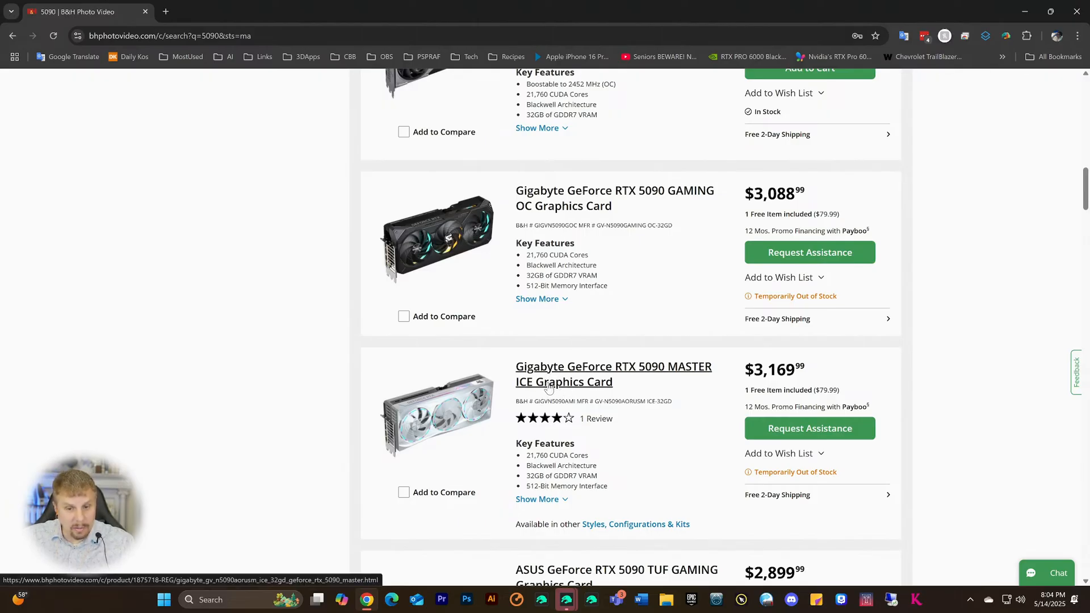
scroll(370, 364, up, 10)
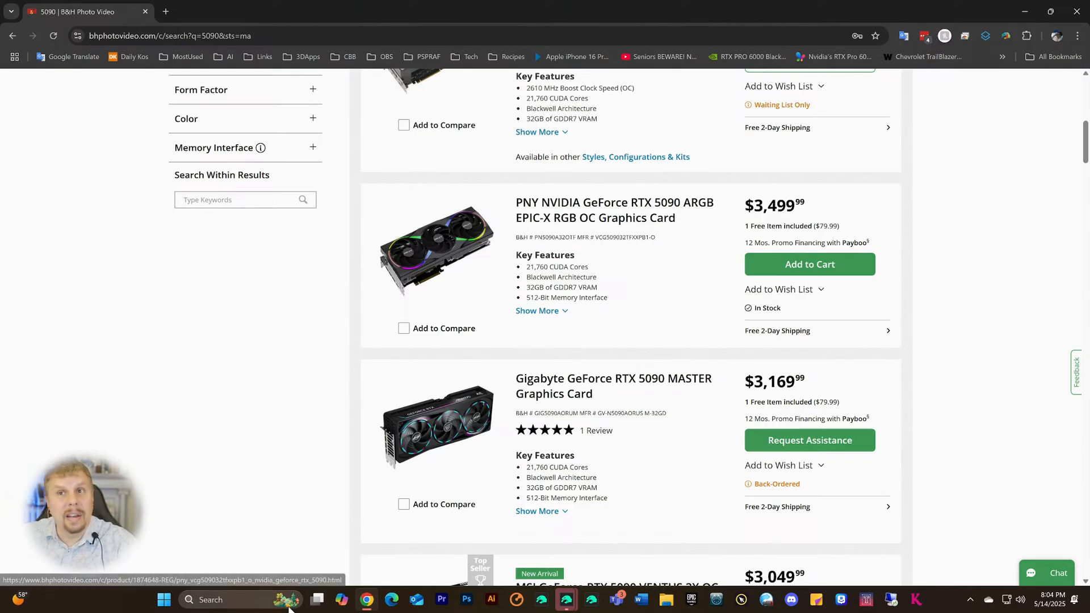
scroll(559, 287, up, 4)
scroll(559, 286, up, 3)
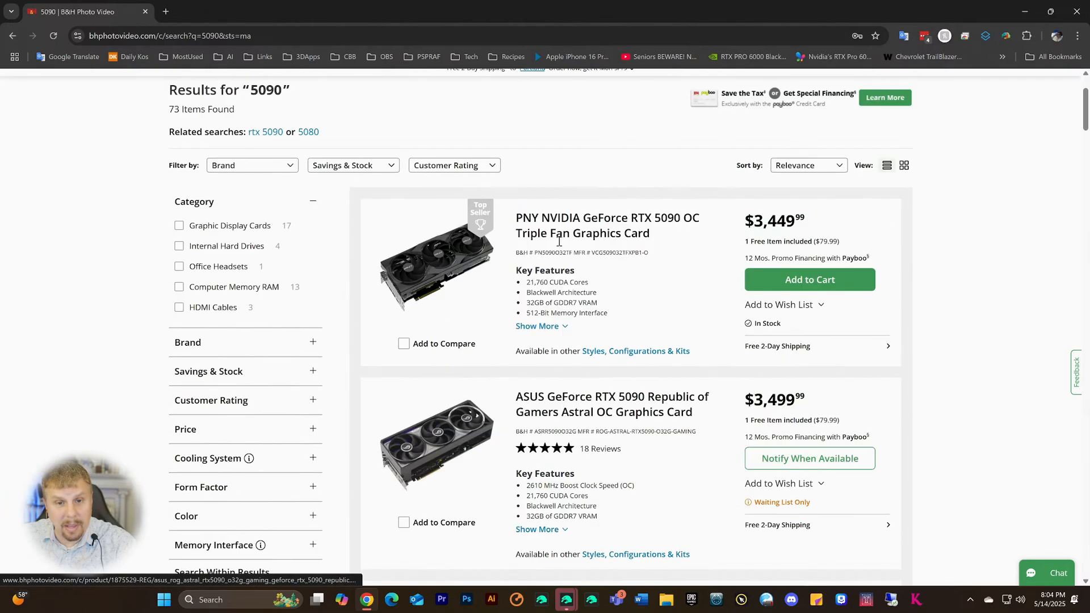
scroll(567, 343, down, 7)
scroll(571, 345, down, 4)
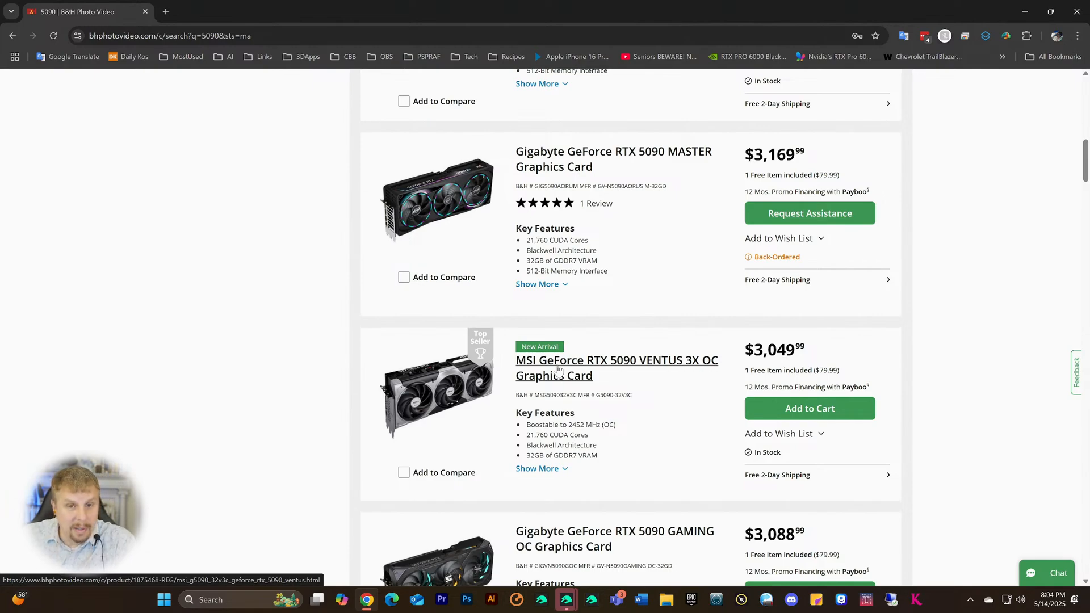
scroll(557, 370, up, 14)
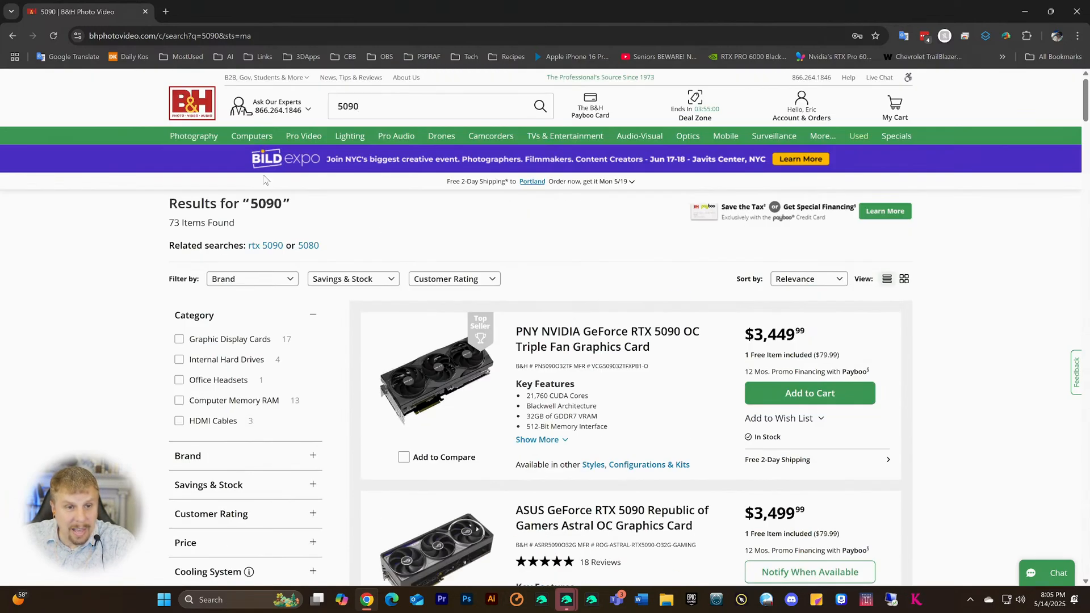
scroll(69, 339, down, 1)
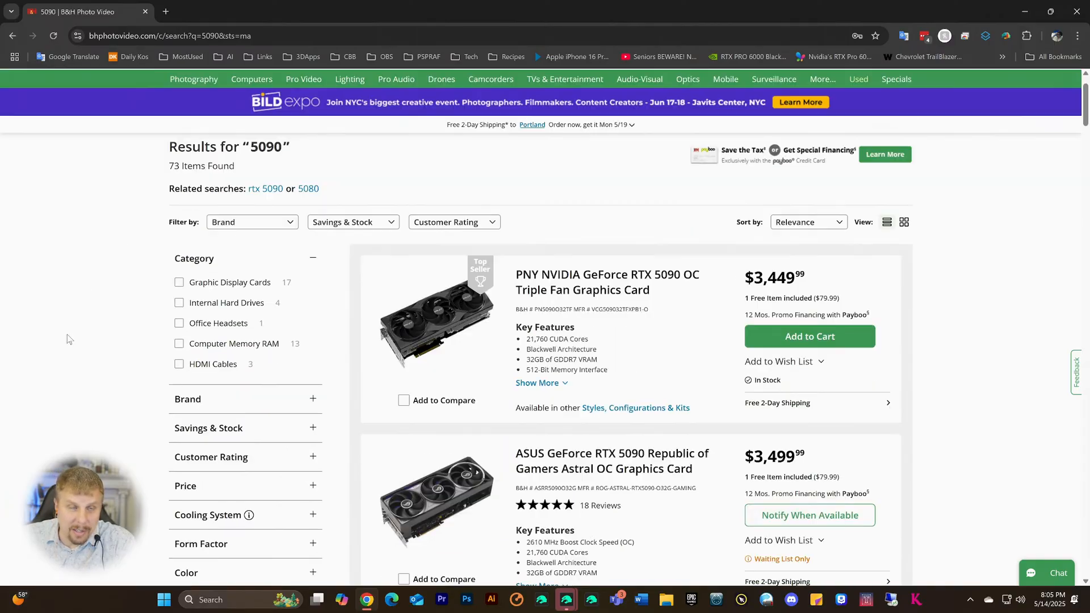
scroll(69, 339, down, 8)
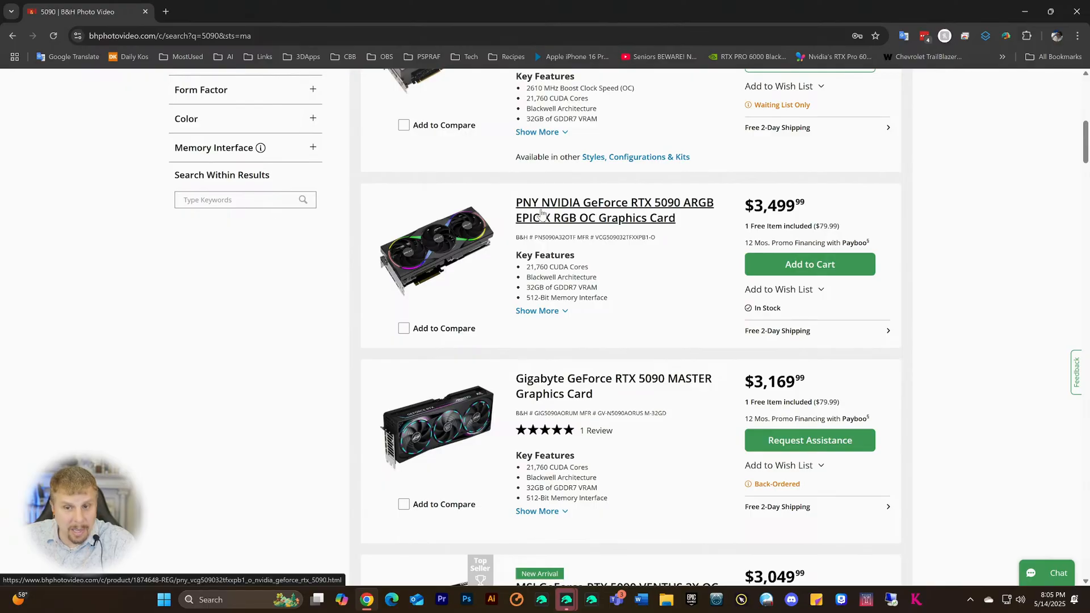
scroll(545, 217, up, 3)
scroll(581, 254, down, 5)
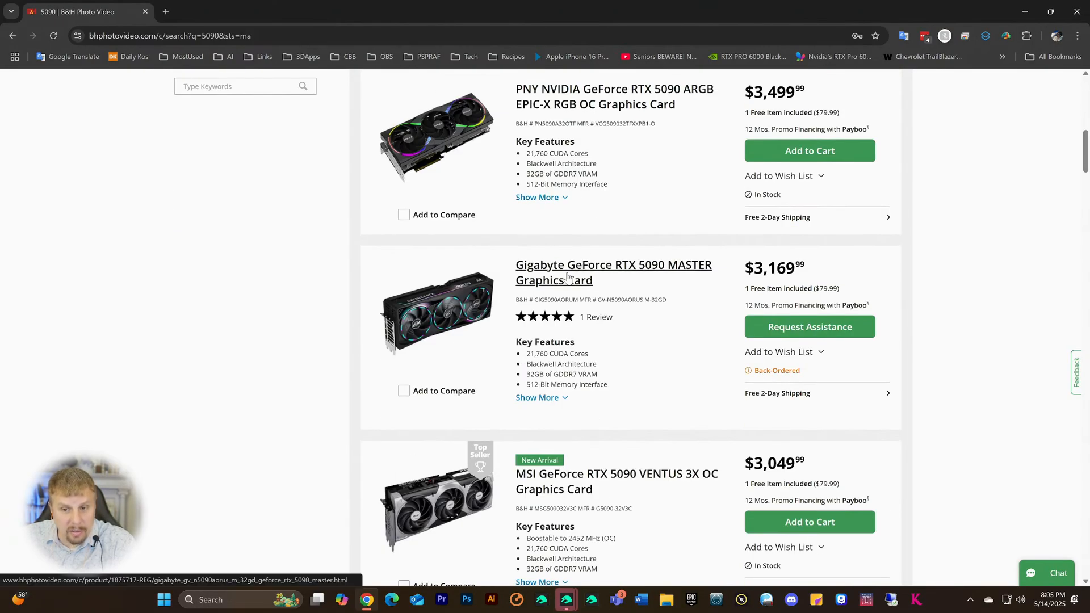
scroll(567, 277, down, 1)
scroll(568, 277, up, 9)
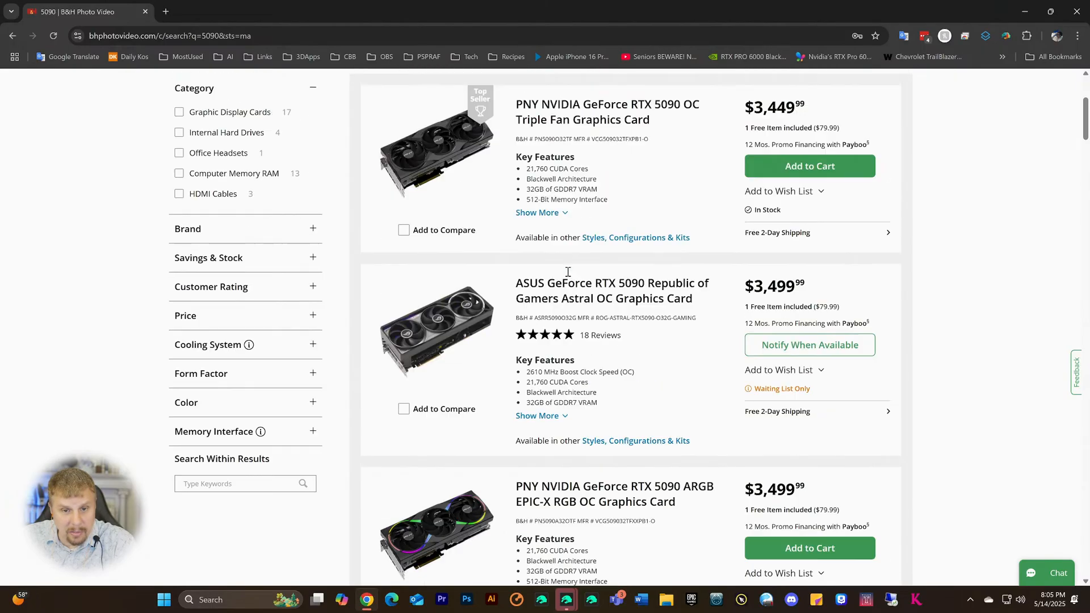
scroll(568, 277, down, 9)
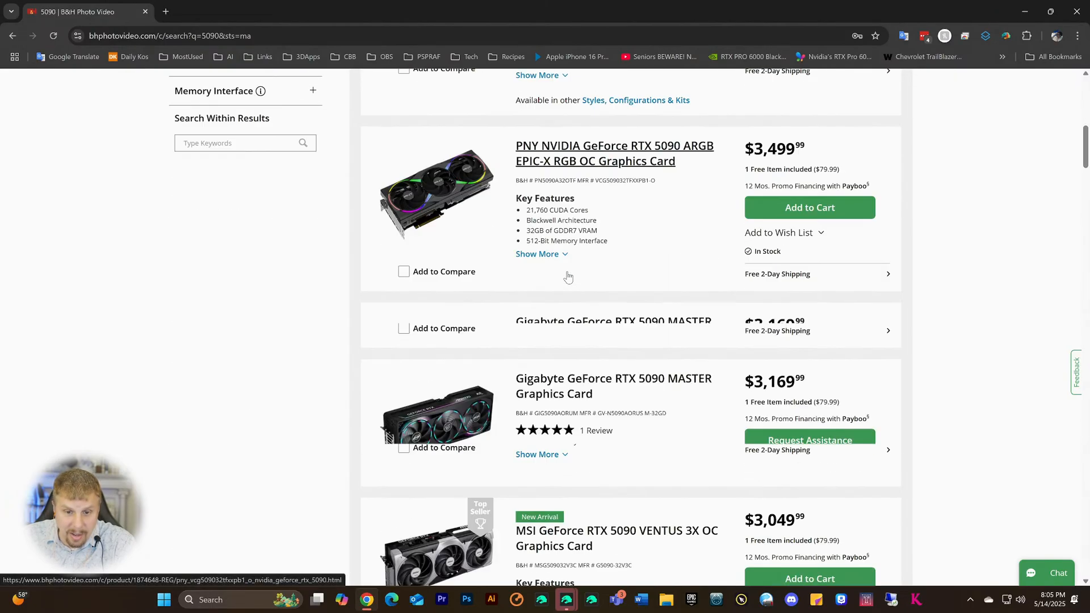
scroll(568, 276, down, 2)
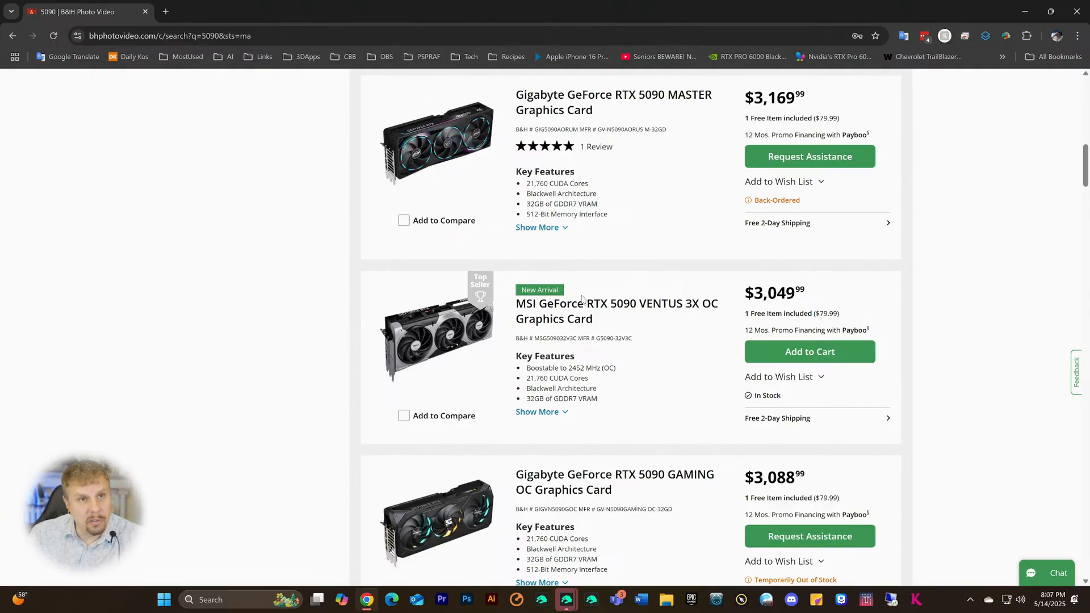
- Review the finished passageway render, close it, and bring the Daz Studio corridor scene back
click(564, 602)
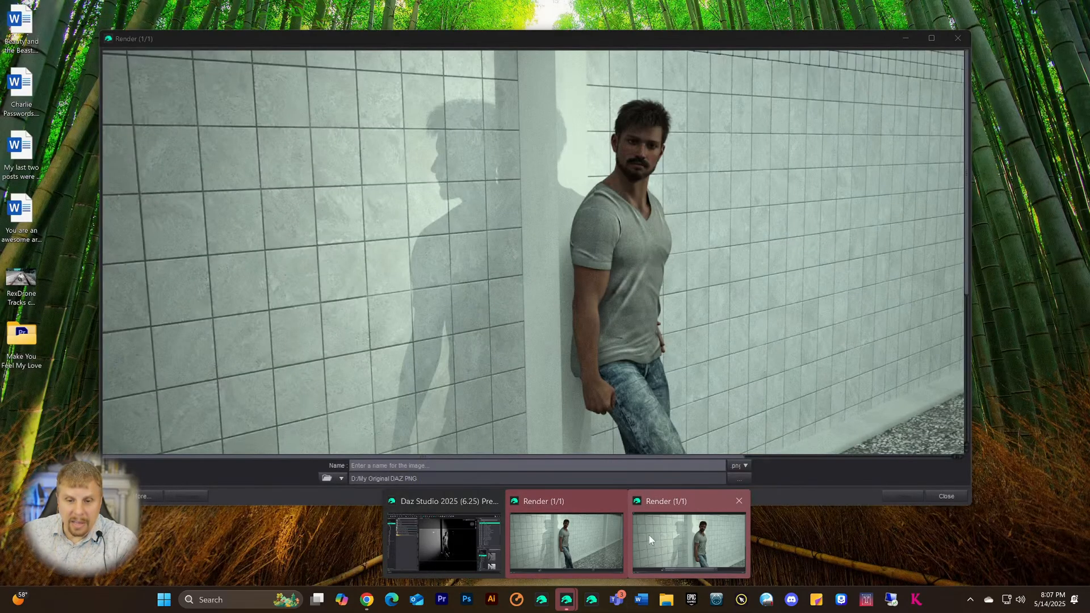
mouse_move(610, 505)
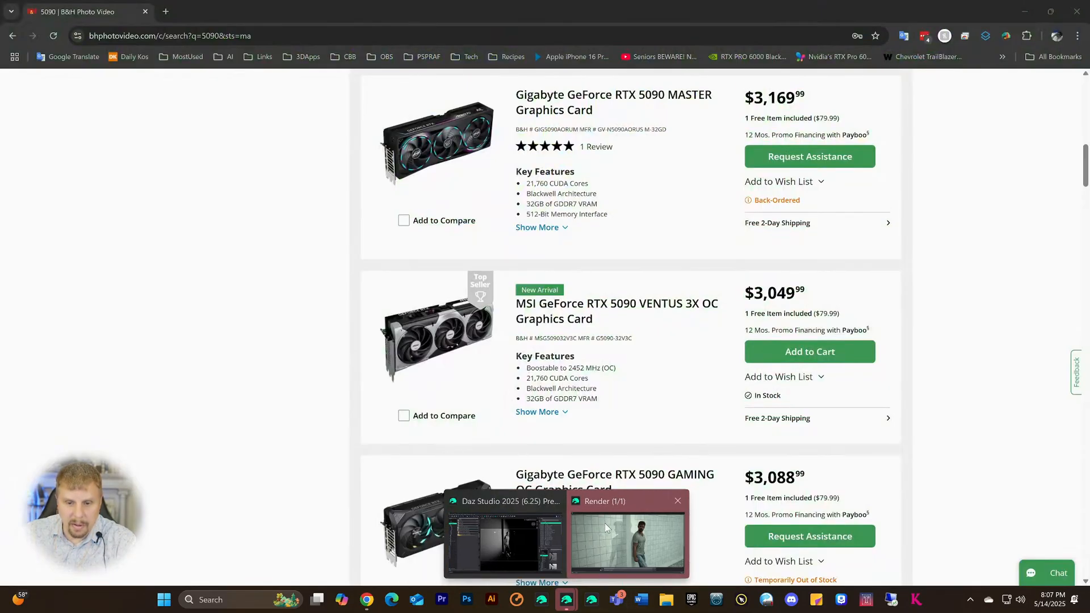
click(604, 523)
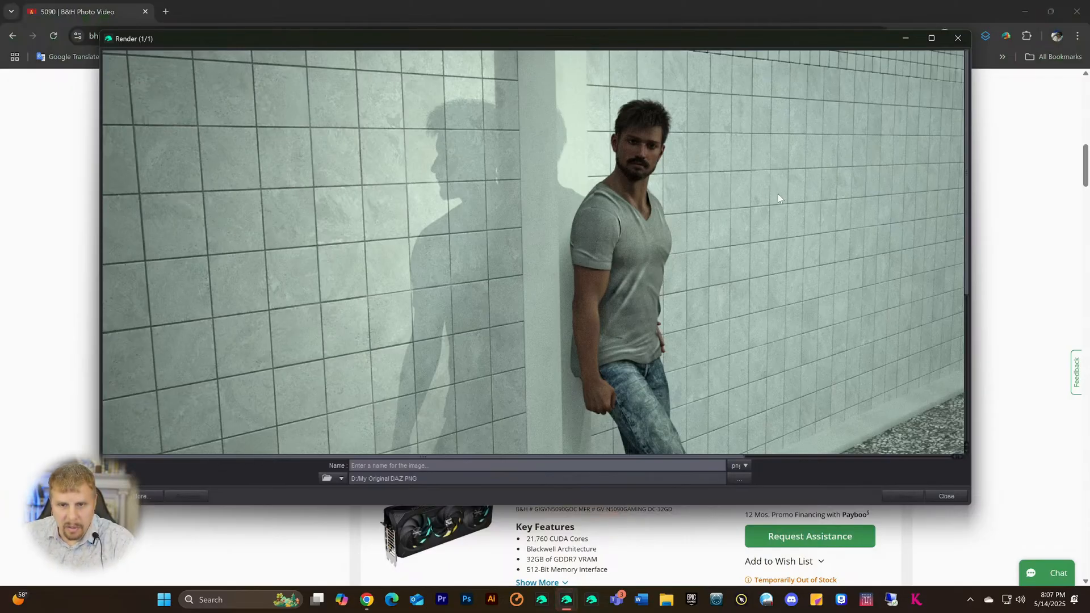
scroll(781, 192, down, 1)
scroll(781, 192, down, 3)
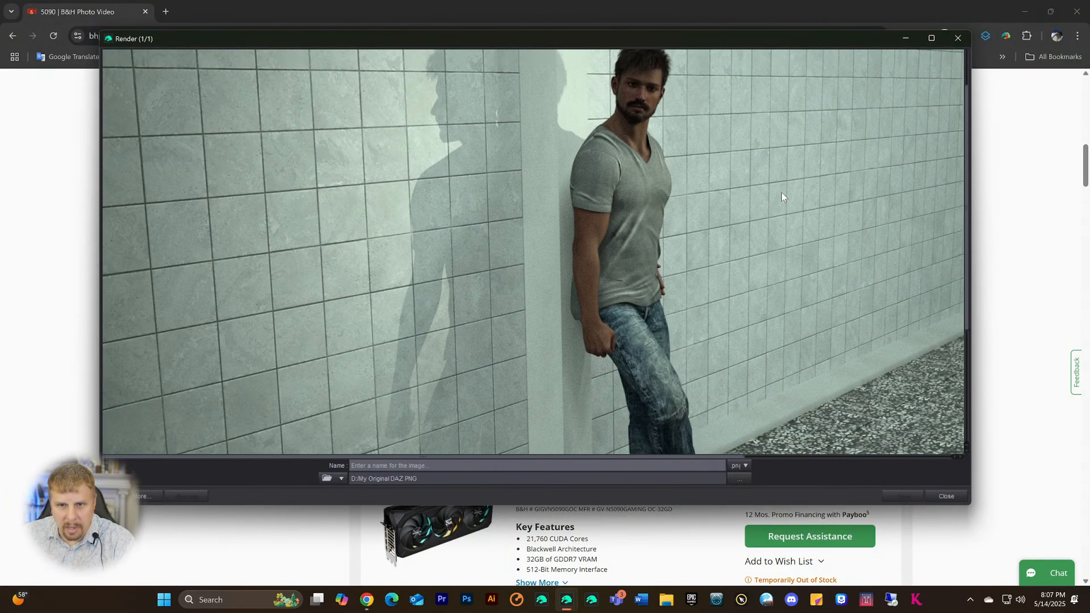
scroll(781, 192, up, 4)
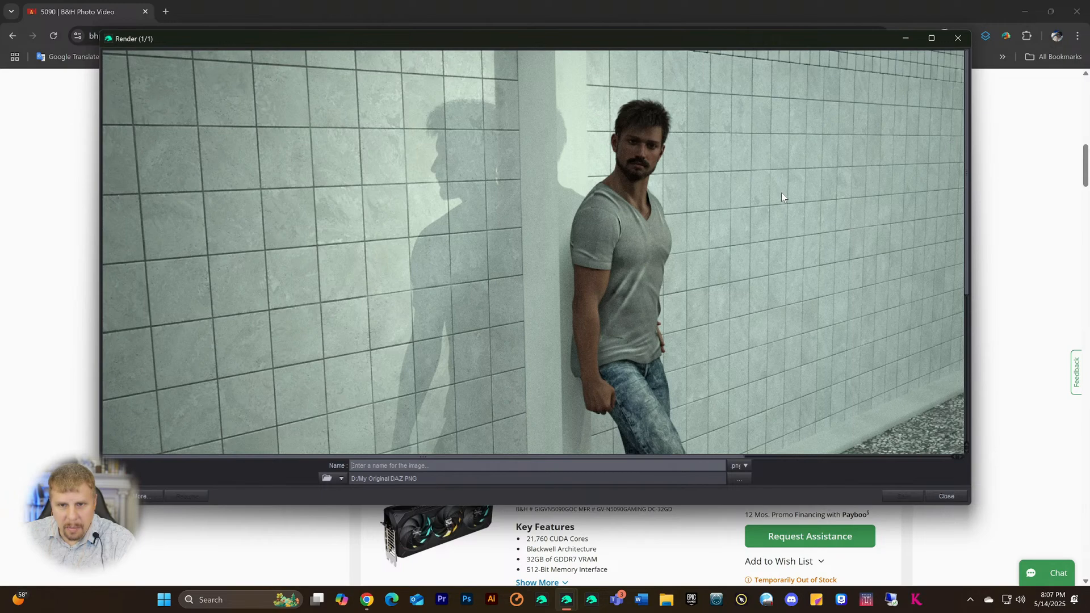
scroll(781, 196, down, 3)
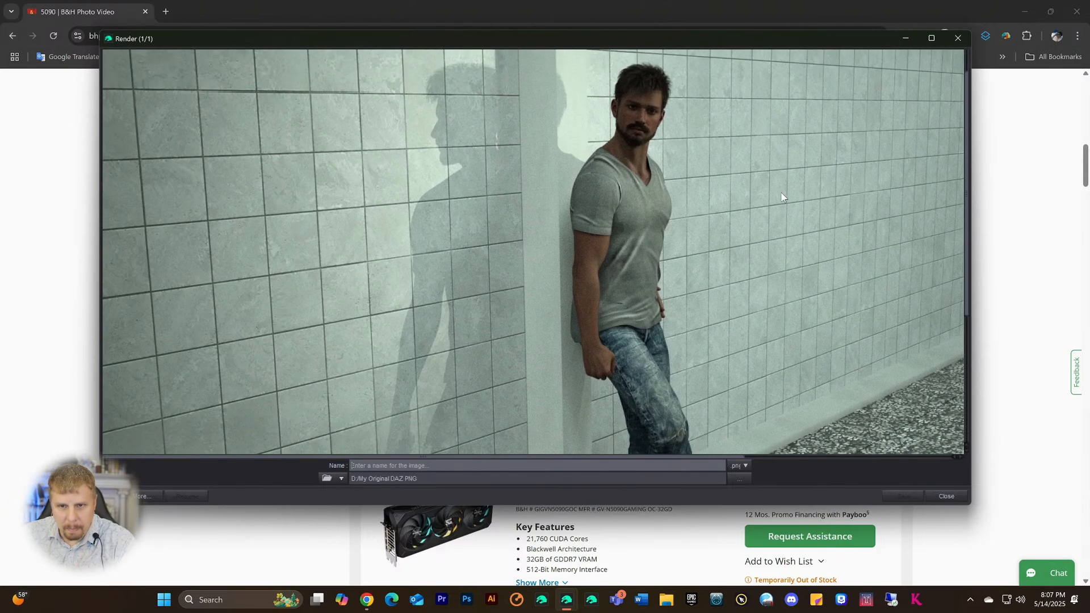
click(957, 38)
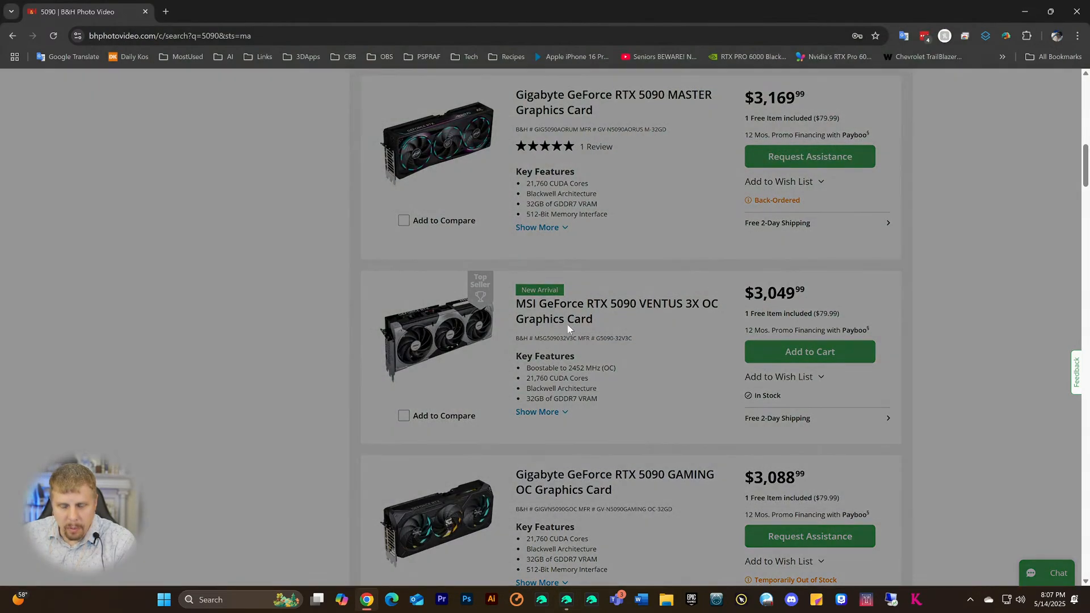
click(567, 600)
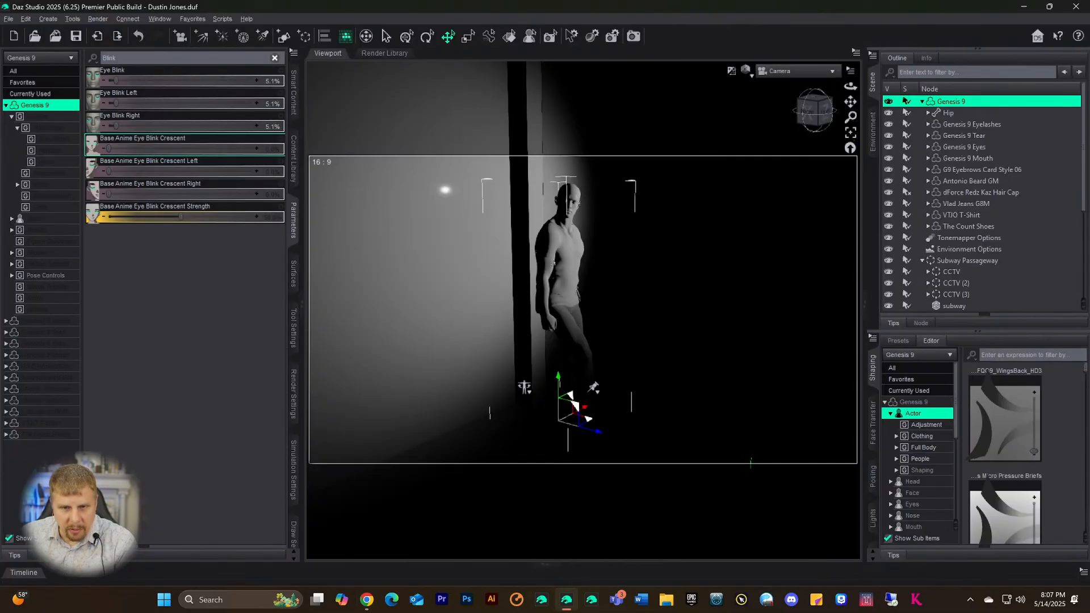
- Set Eye Blink to 100% and launch a test render, viewing it maximized
drag(116, 80, 255, 81)
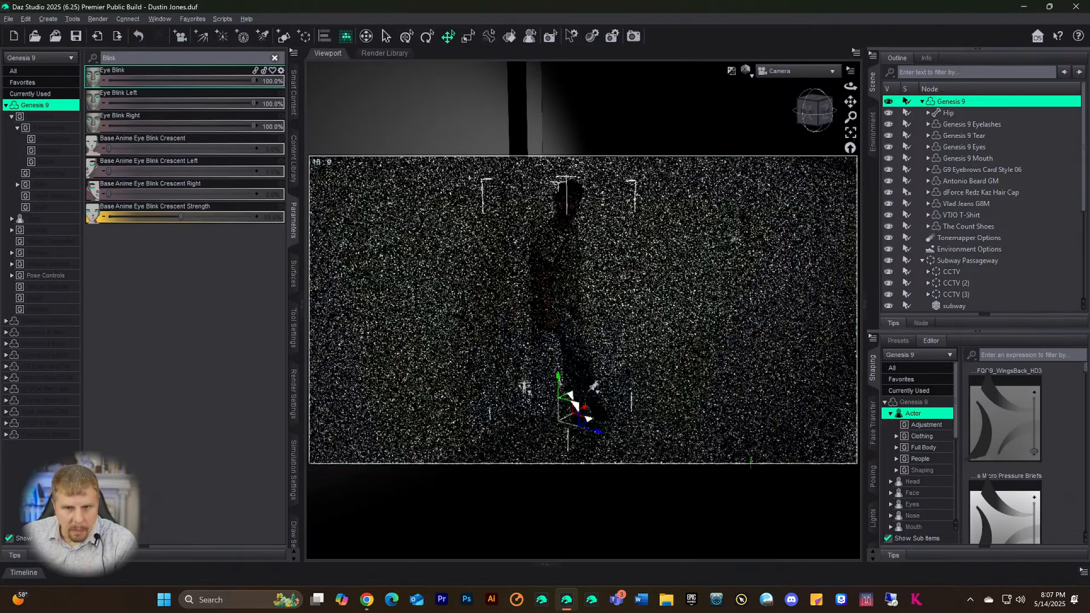
click(634, 36)
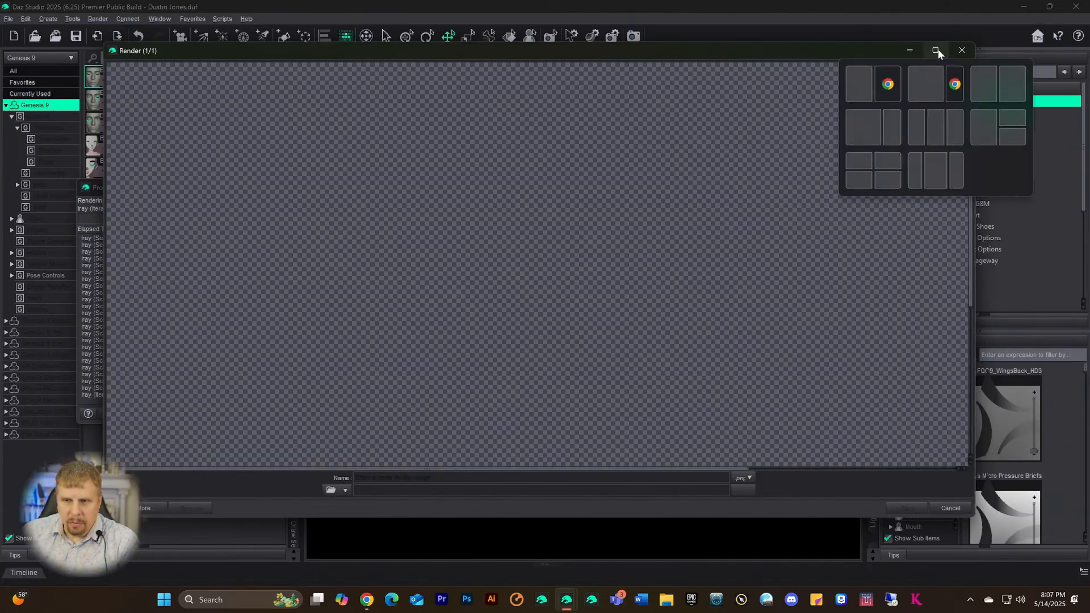
click(936, 50)
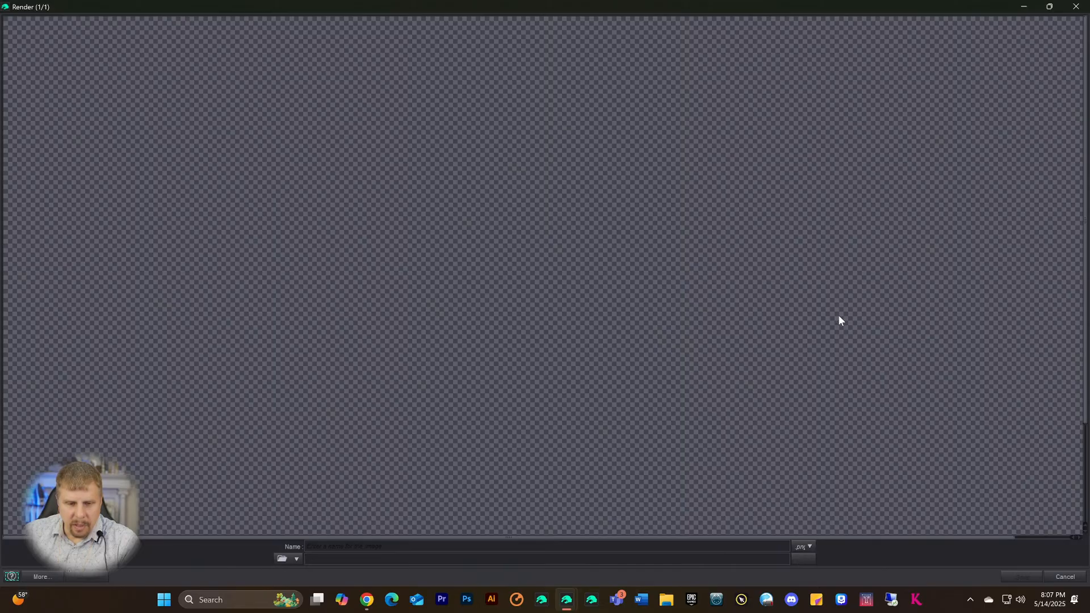
scroll(839, 321, down, 5)
scroll(837, 324, up, 2)
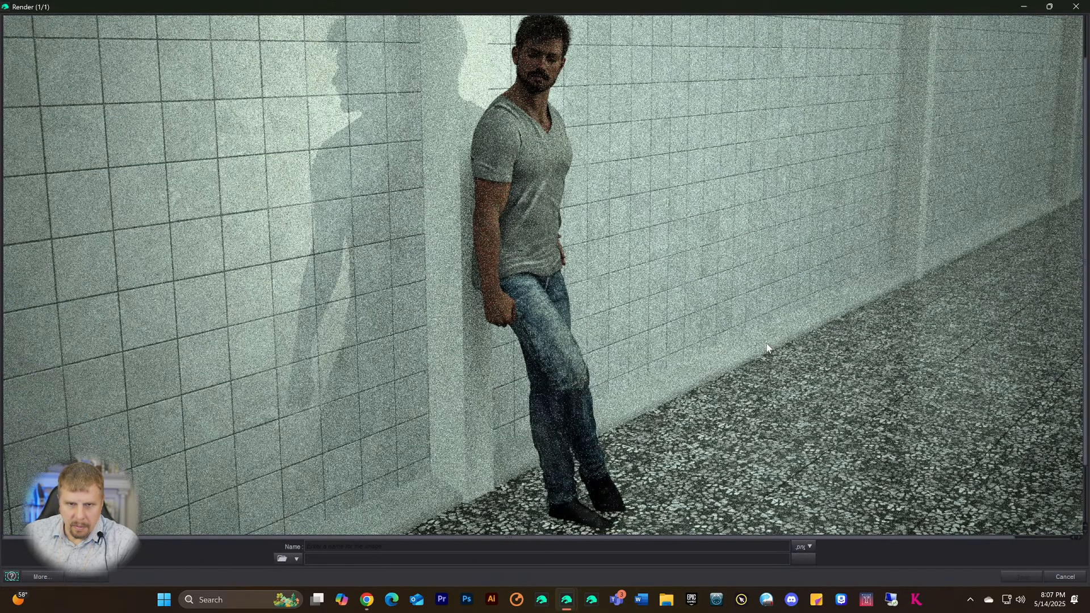
scroll(767, 347, up, 1)
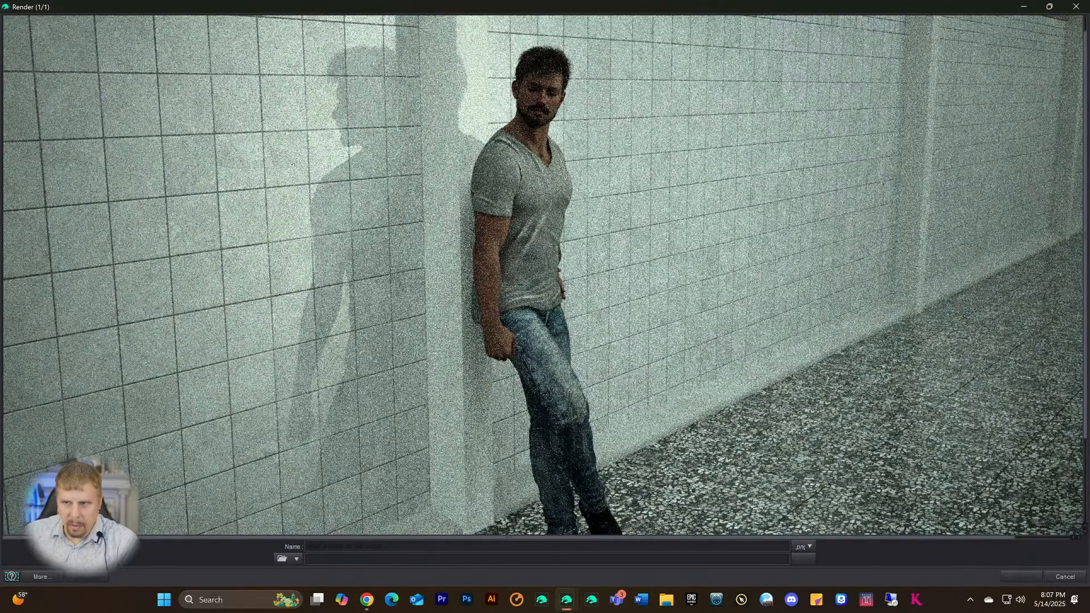
- Cancel the in-progress render and close the render window
click(1076, 7)
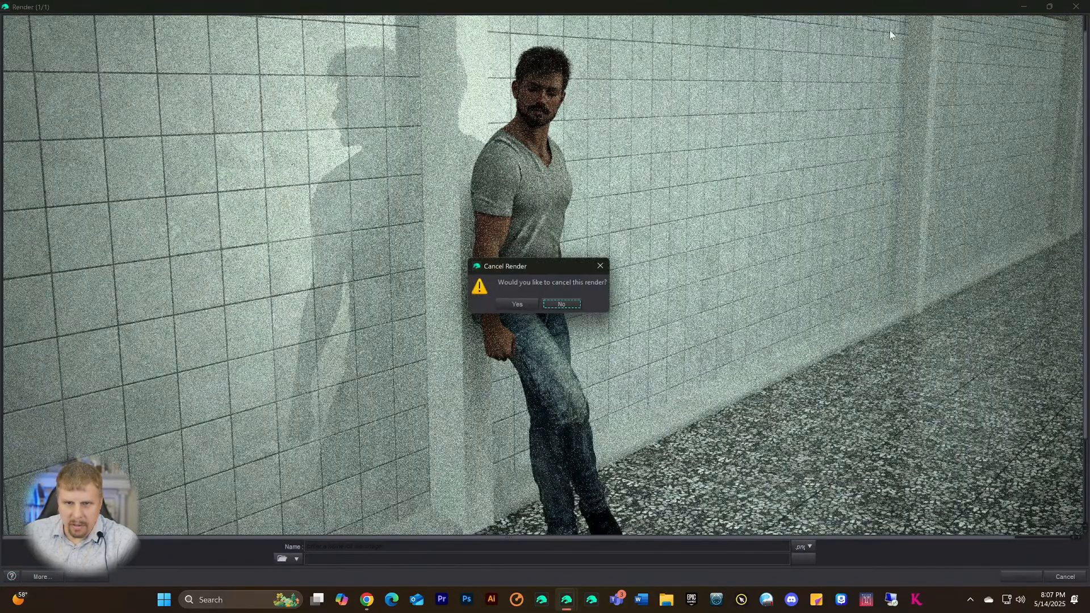
click(518, 305)
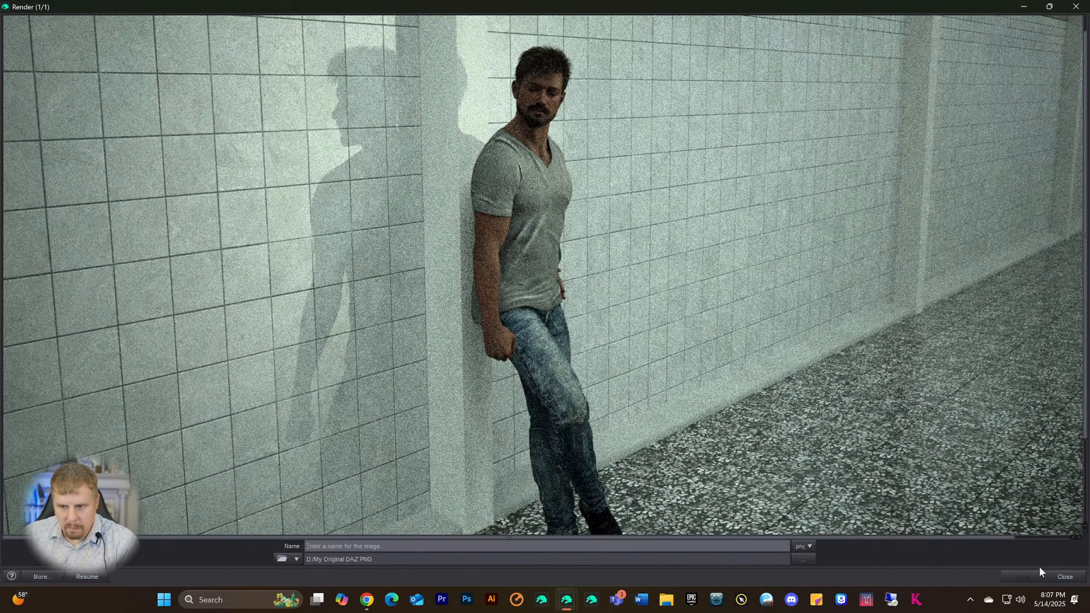
click(1059, 577)
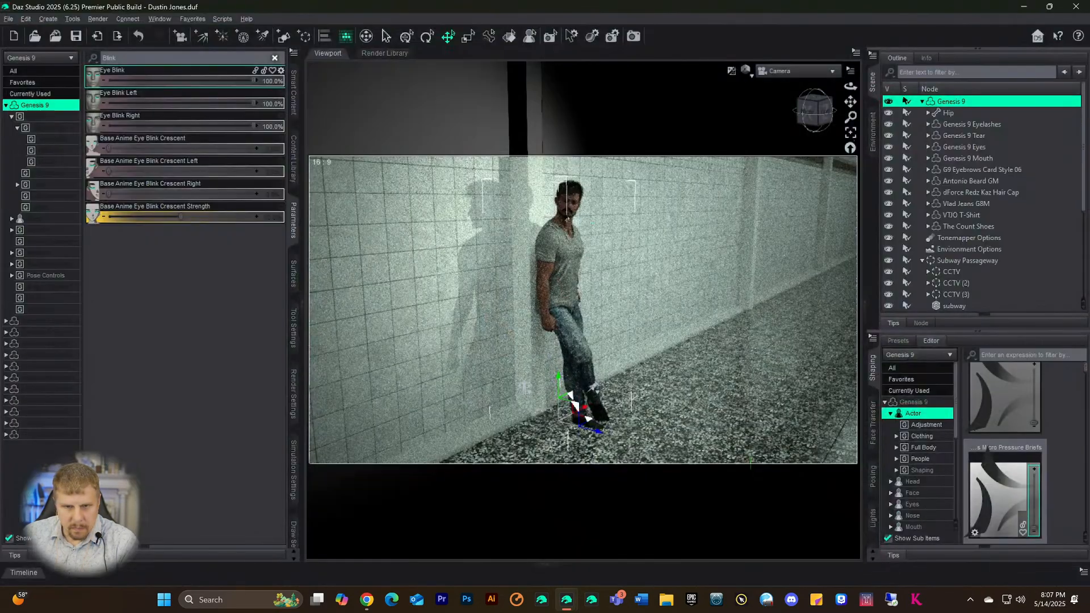
- Select the head, nudge its Bend, and switch the viewport out of live render preview
click(570, 207)
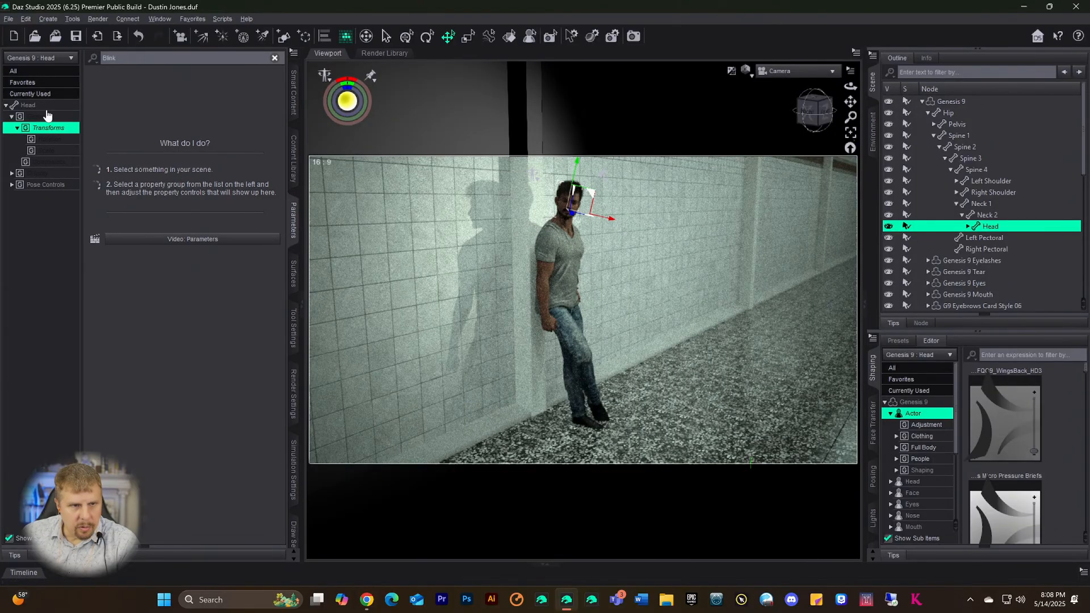
click(33, 106)
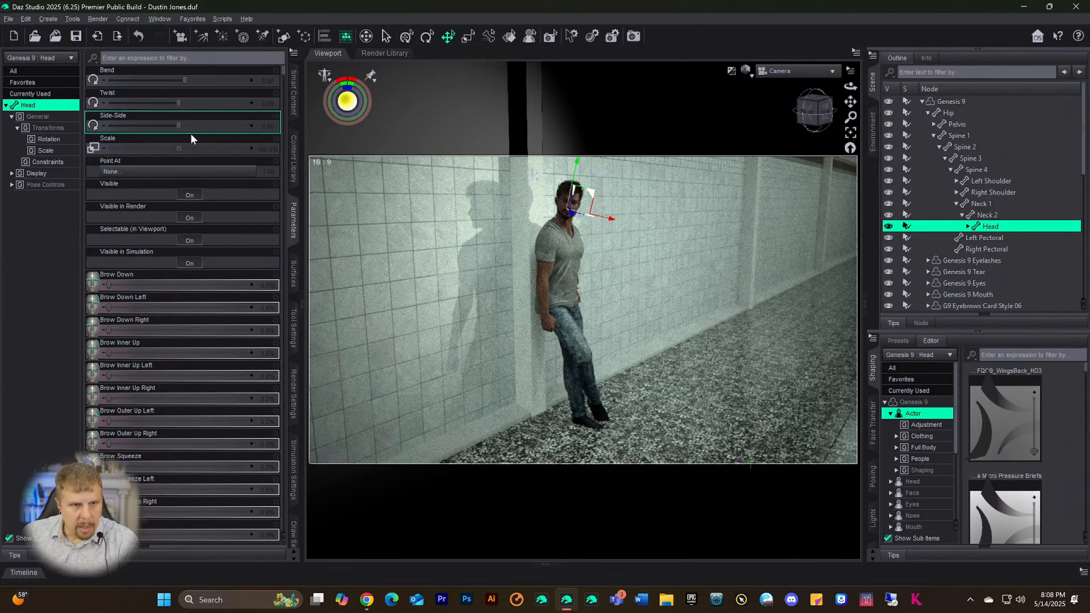
drag(187, 81, 237, 83)
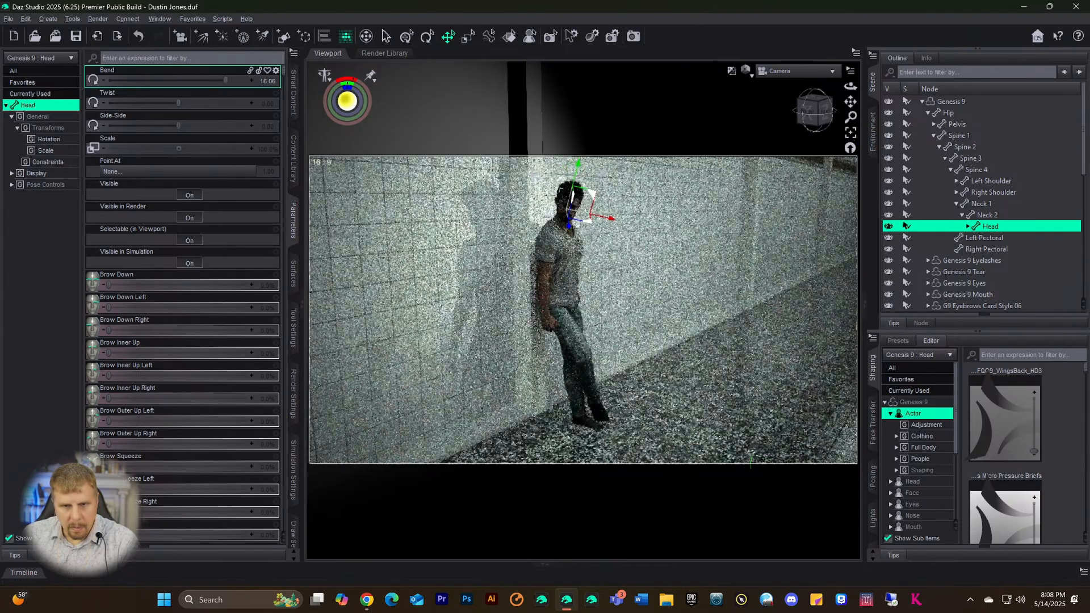
click(657, 286)
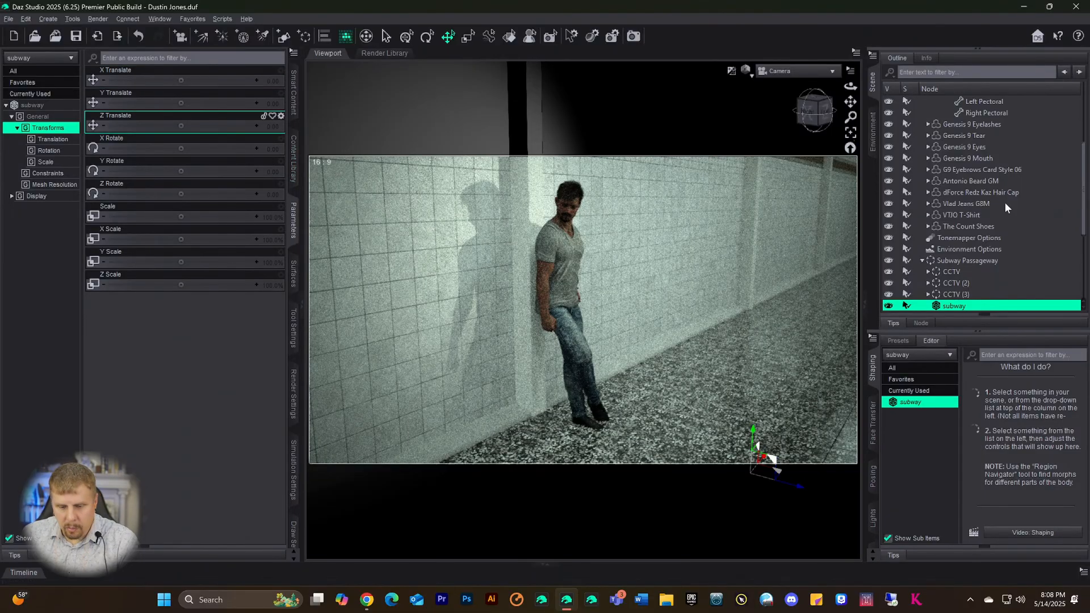
key(ctrl+9)
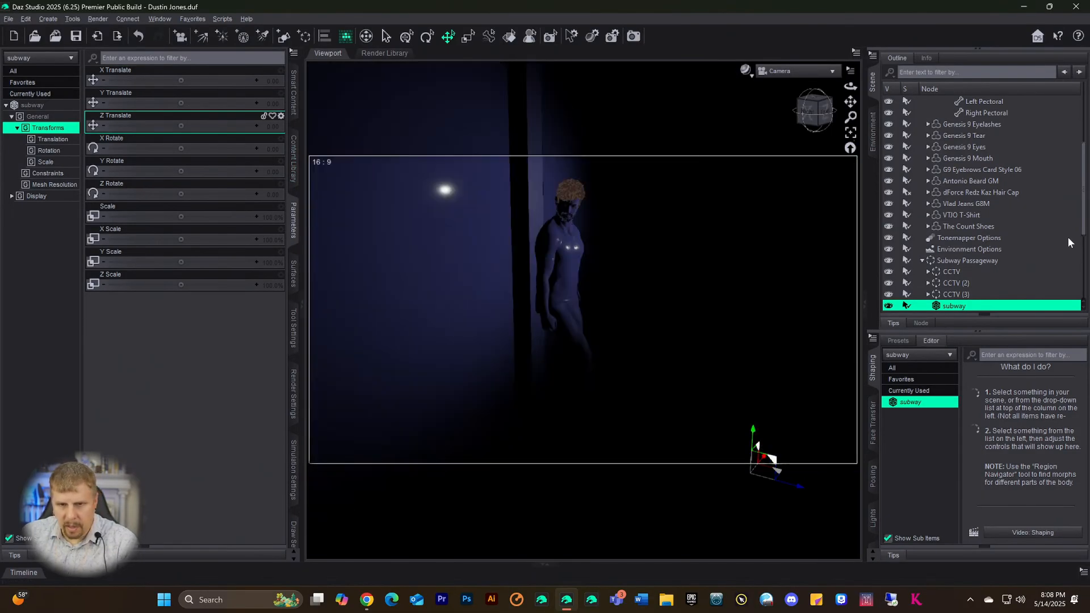
scroll(982, 227, up, 4)
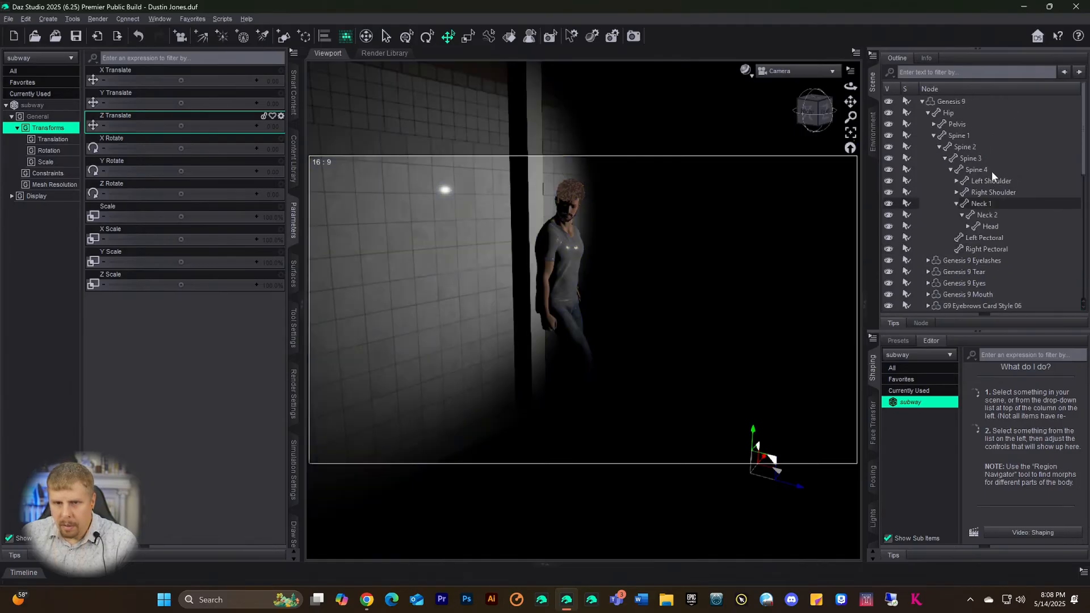
- Reselect the Genesis 9 head and set Twist to 22.00 and Bend to 25.00
click(950, 100)
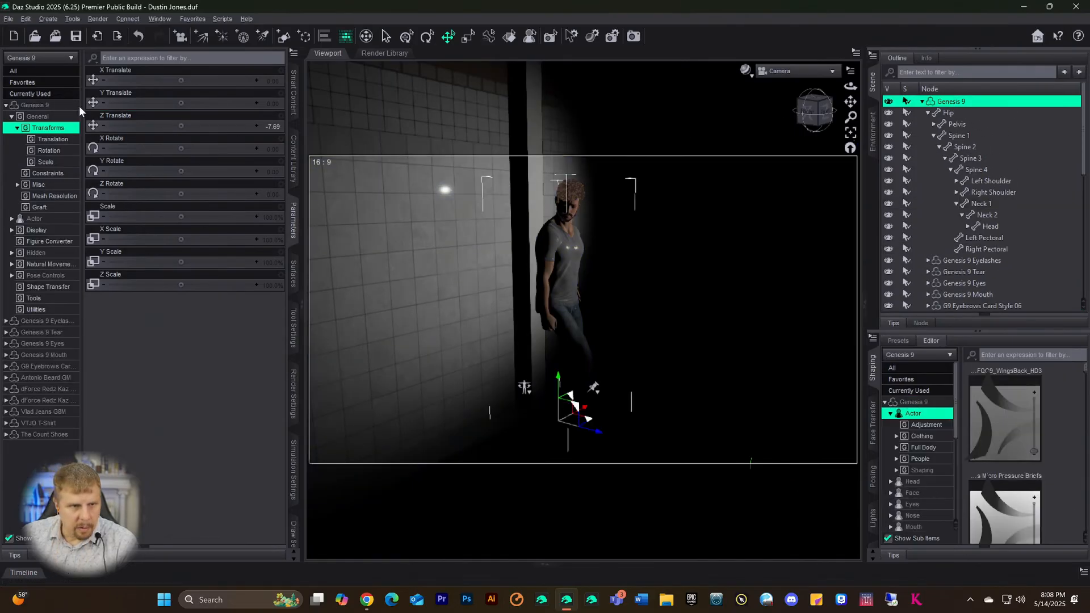
click(40, 105)
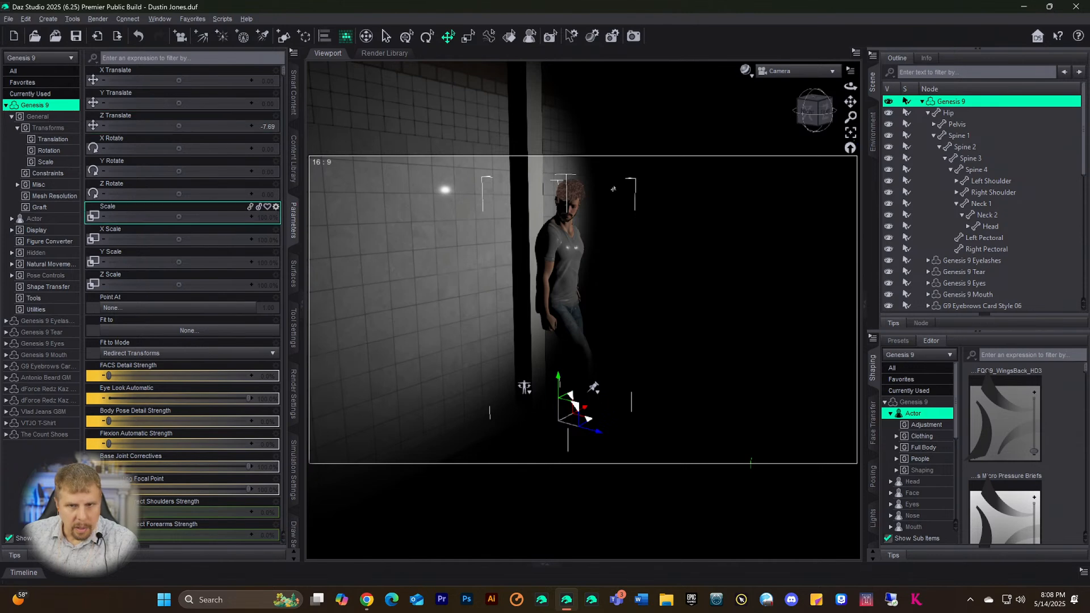
click(570, 204)
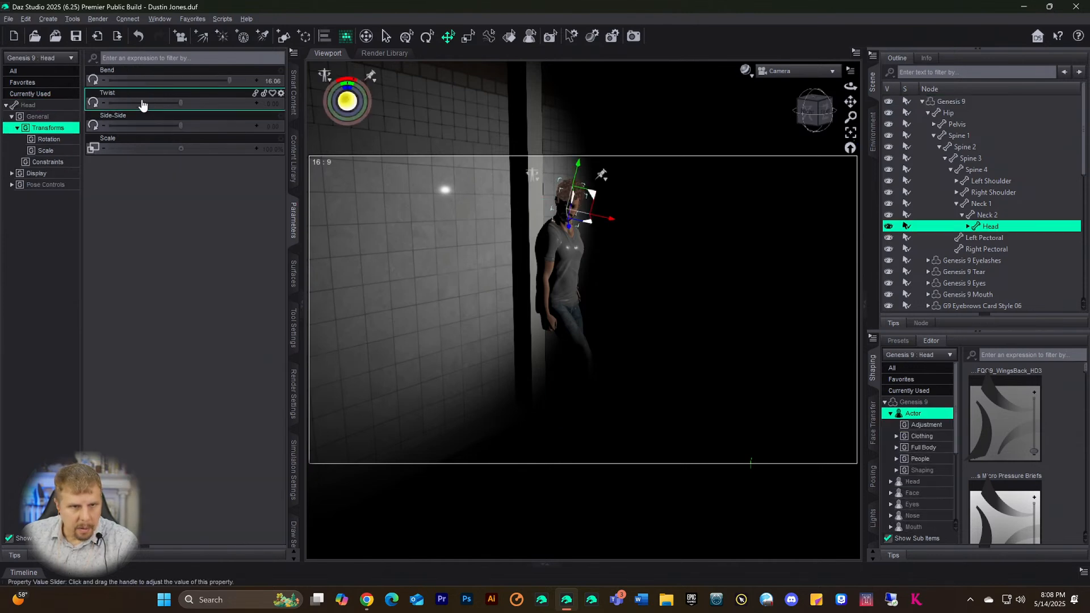
drag(178, 108, 287, 117)
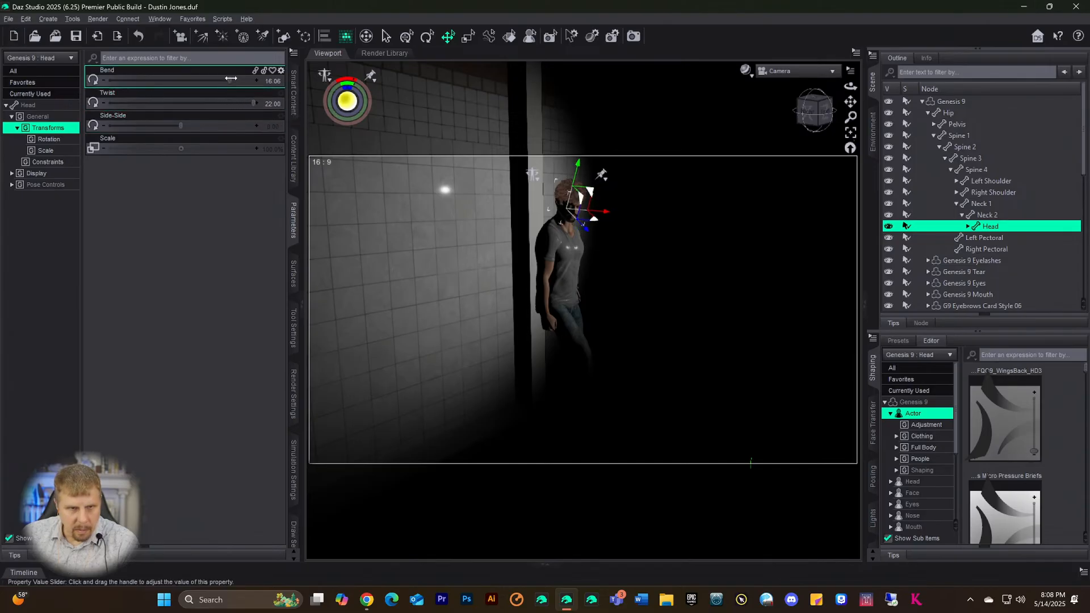
drag(231, 78, 257, 80)
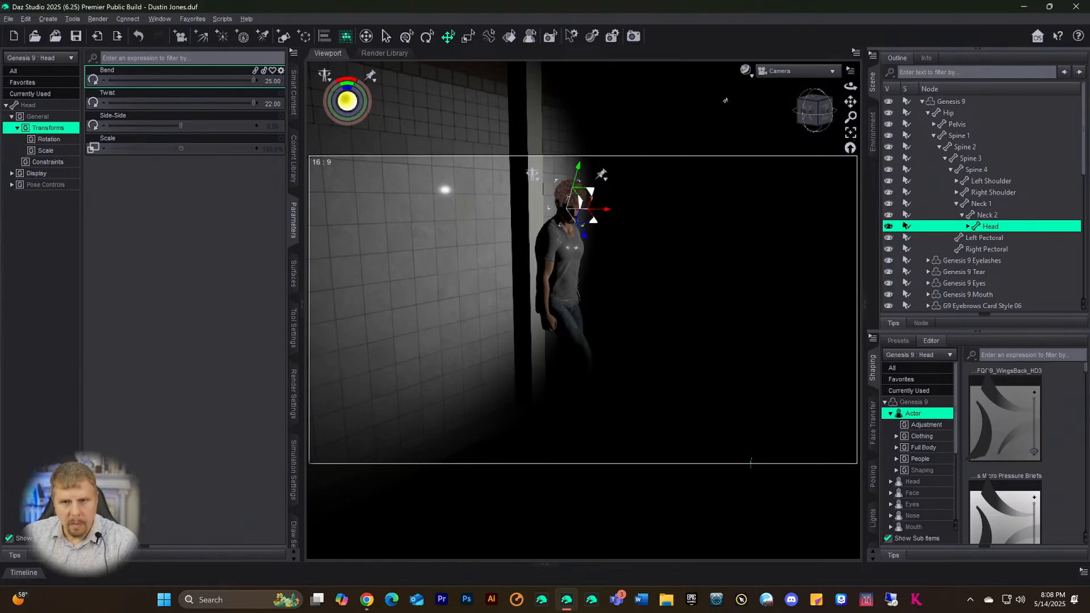
- Render the scene with the new head pose and view it maximized
click(634, 37)
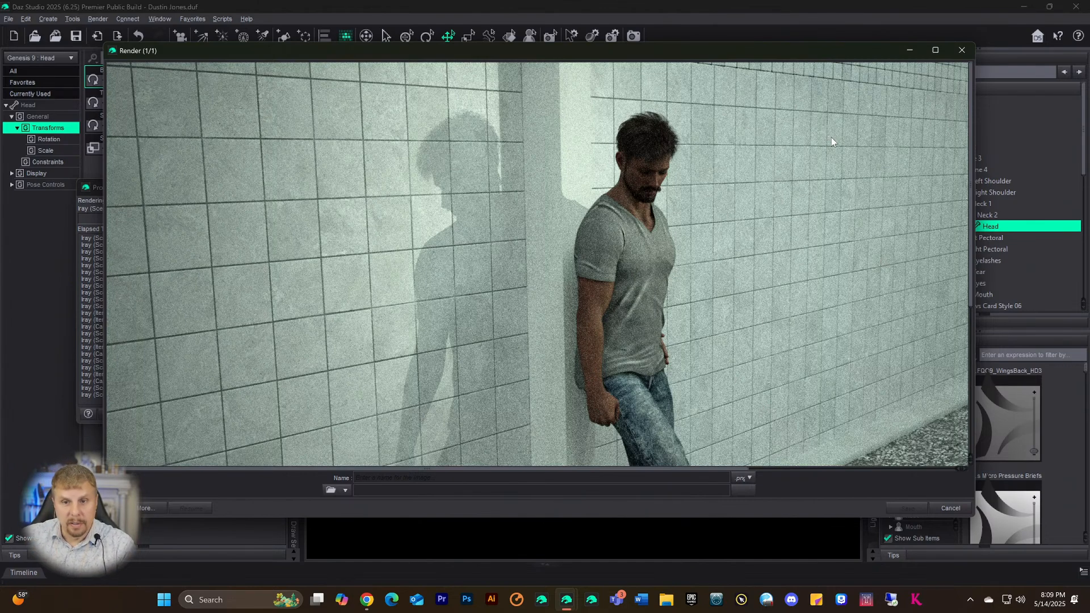
scroll(846, 267, down, 2)
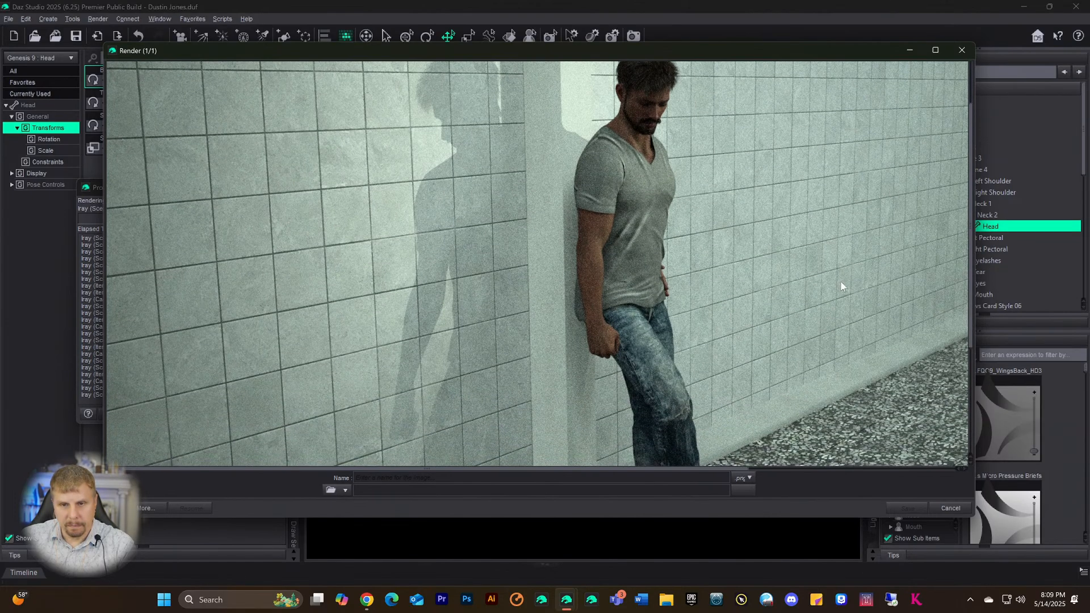
scroll(841, 287, up, 2)
scroll(824, 269, down, 1)
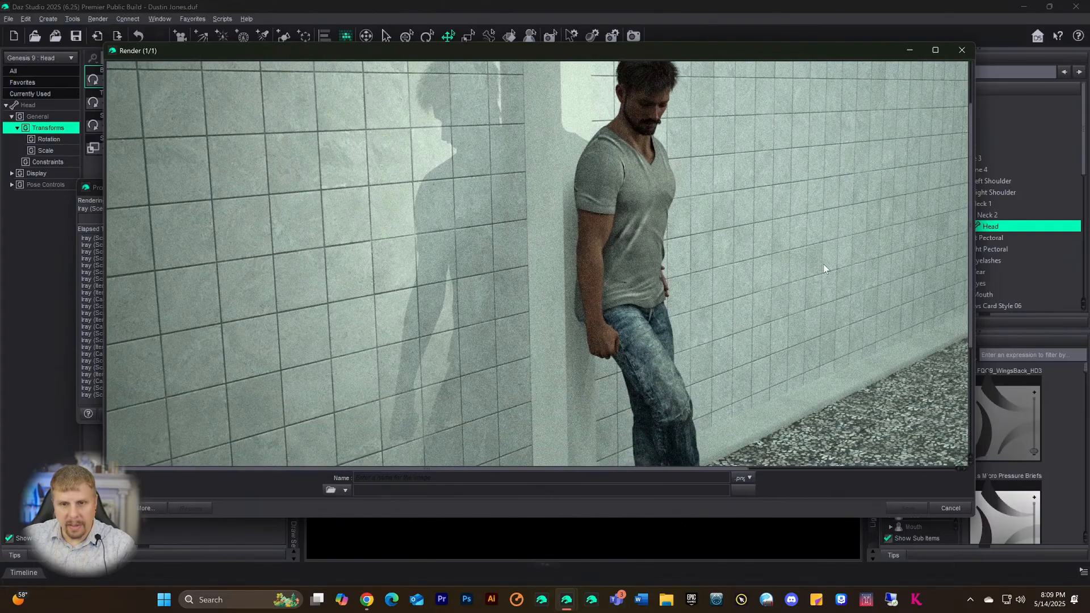
click(935, 50)
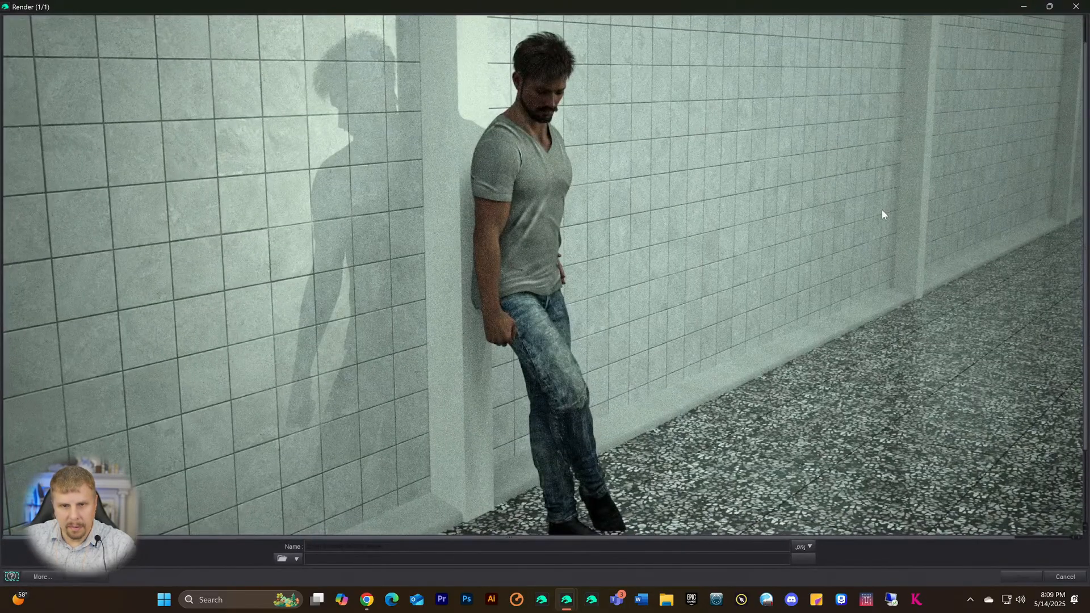
scroll(865, 269, down, 2)
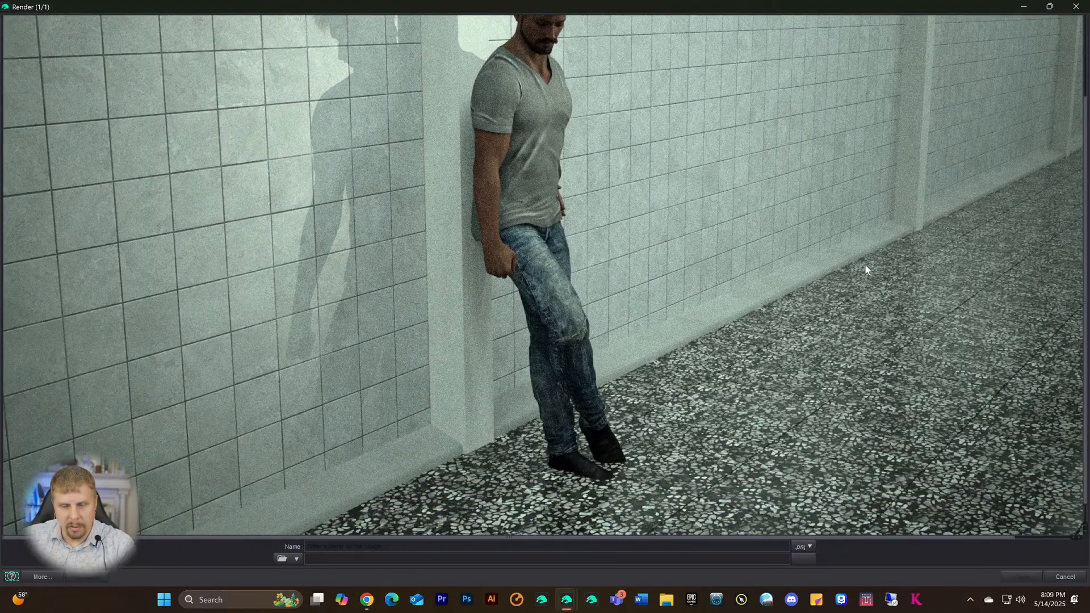
scroll(865, 267, up, 2)
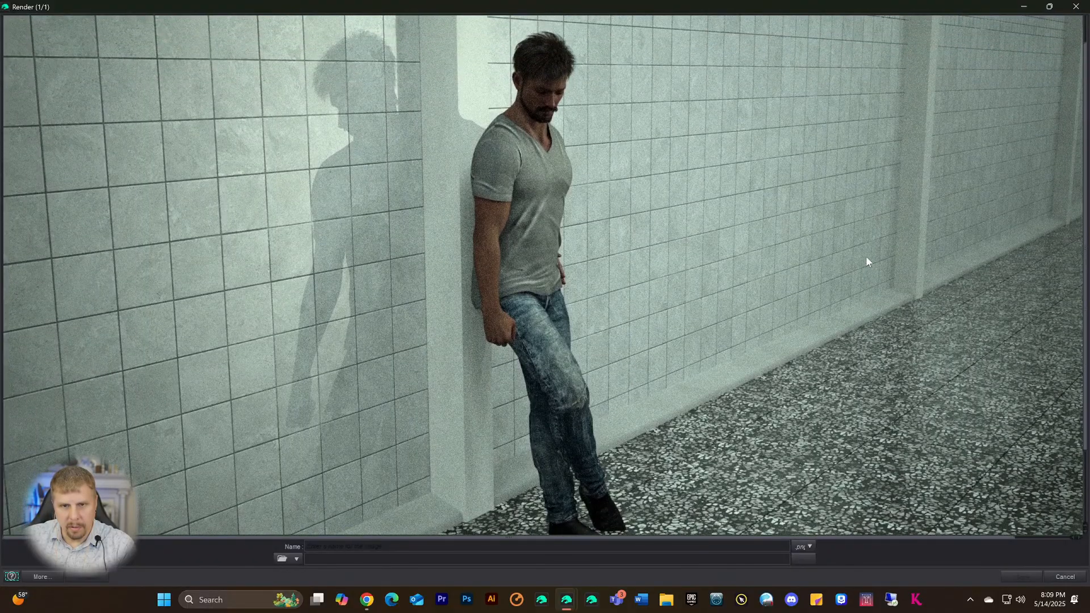
- Cancel the in-progress render after a false start and close the render window
click(1078, 7)
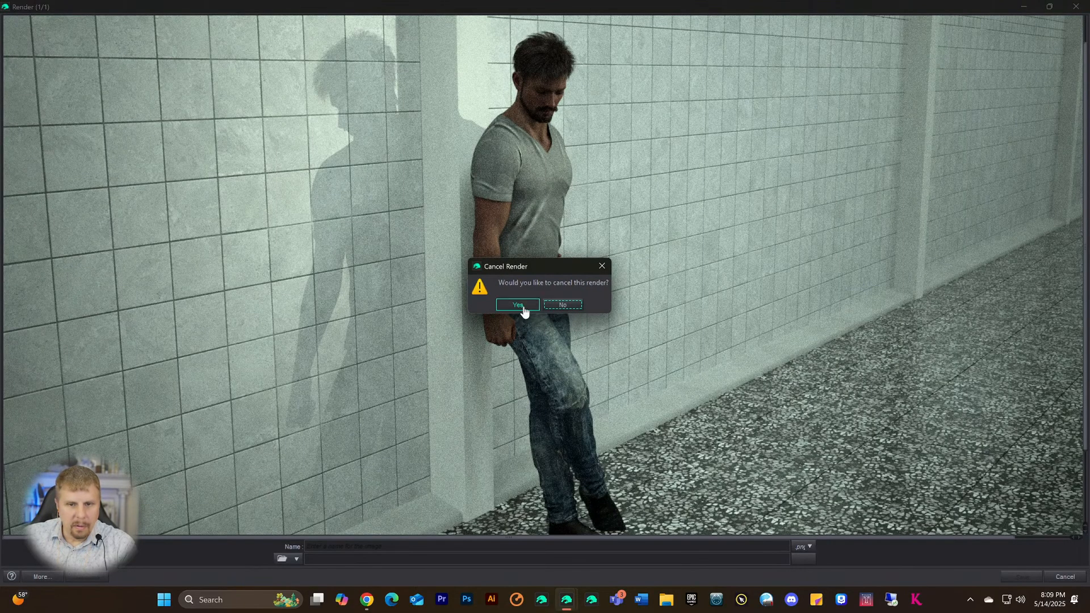
click(562, 306)
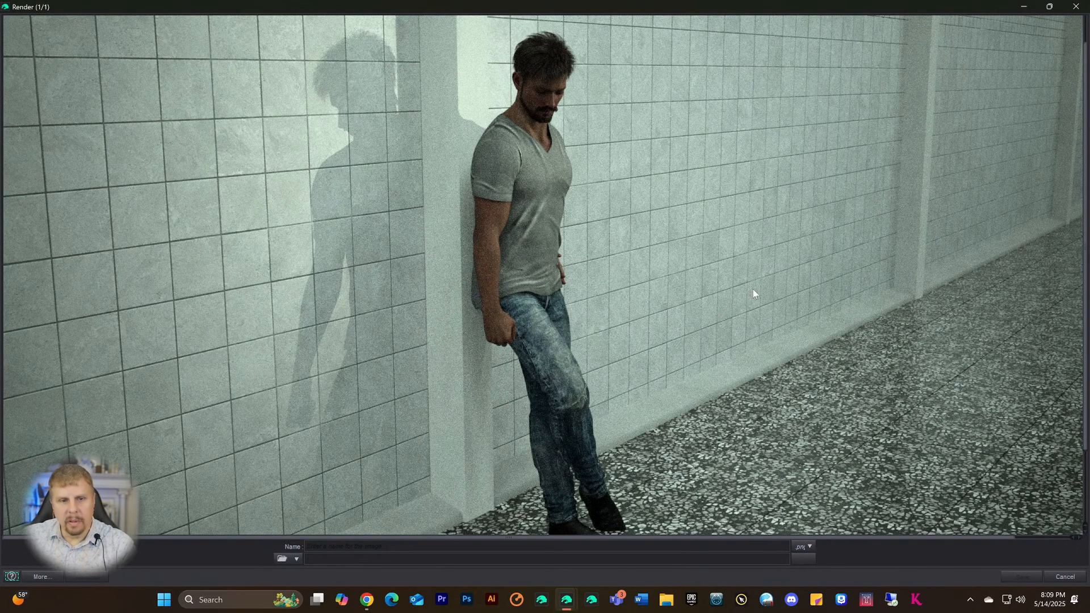
scroll(752, 290, down, 2)
scroll(814, 215, up, 2)
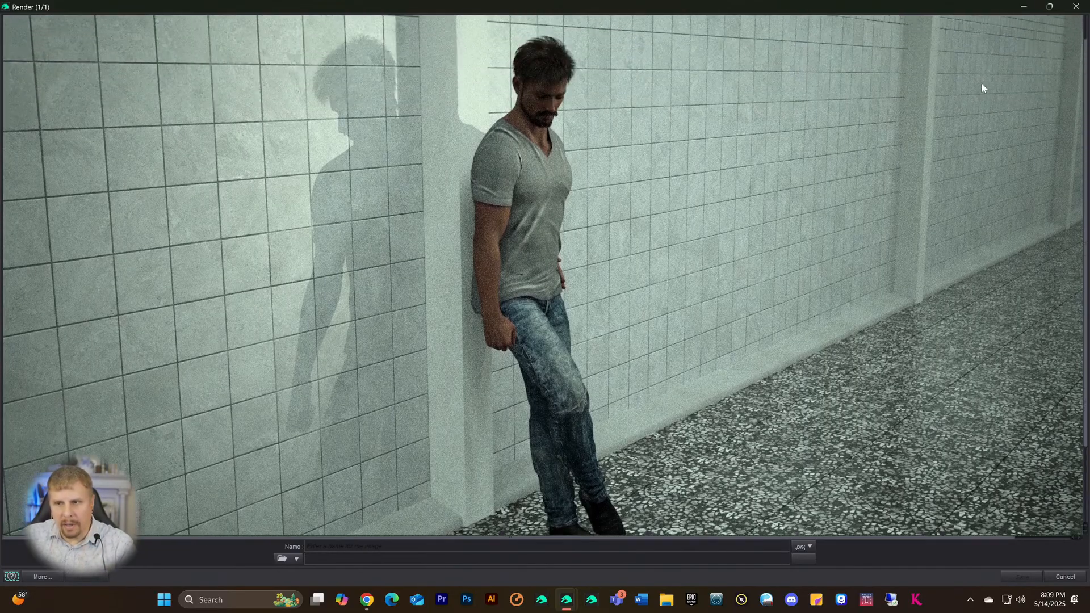
click(1075, 6)
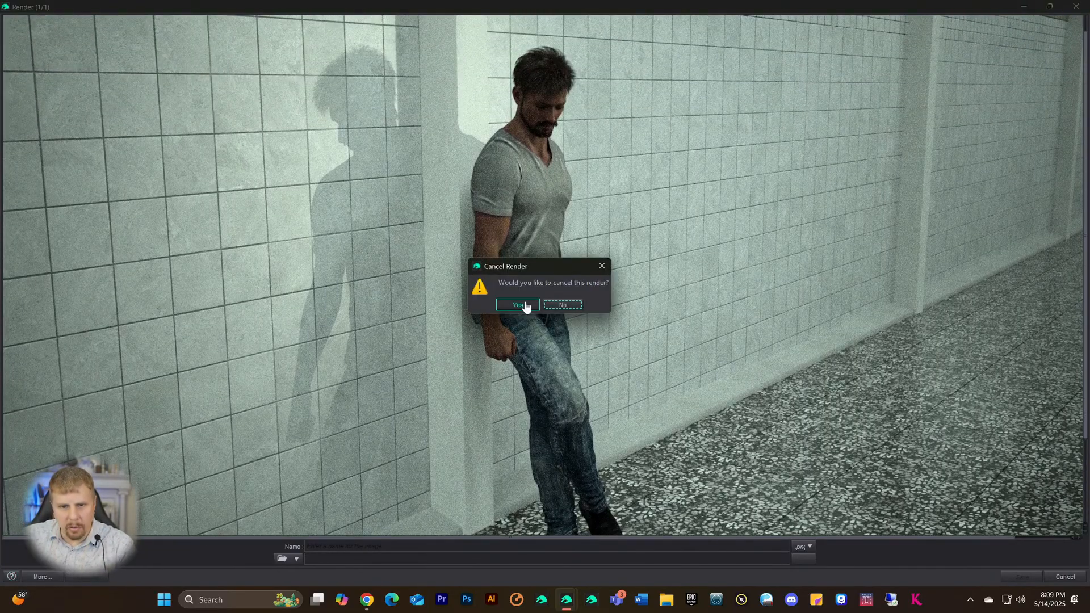
click(517, 305)
click(1076, 6)
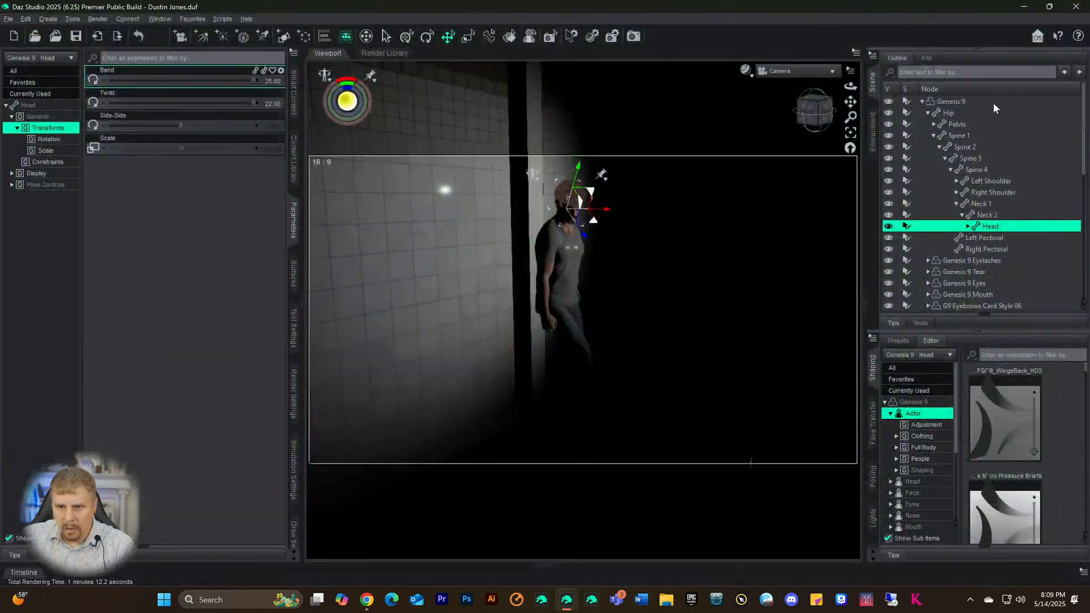
- Select Genesis 9 and switch the viewport to Perspective View with the Filament draw style
click(949, 104)
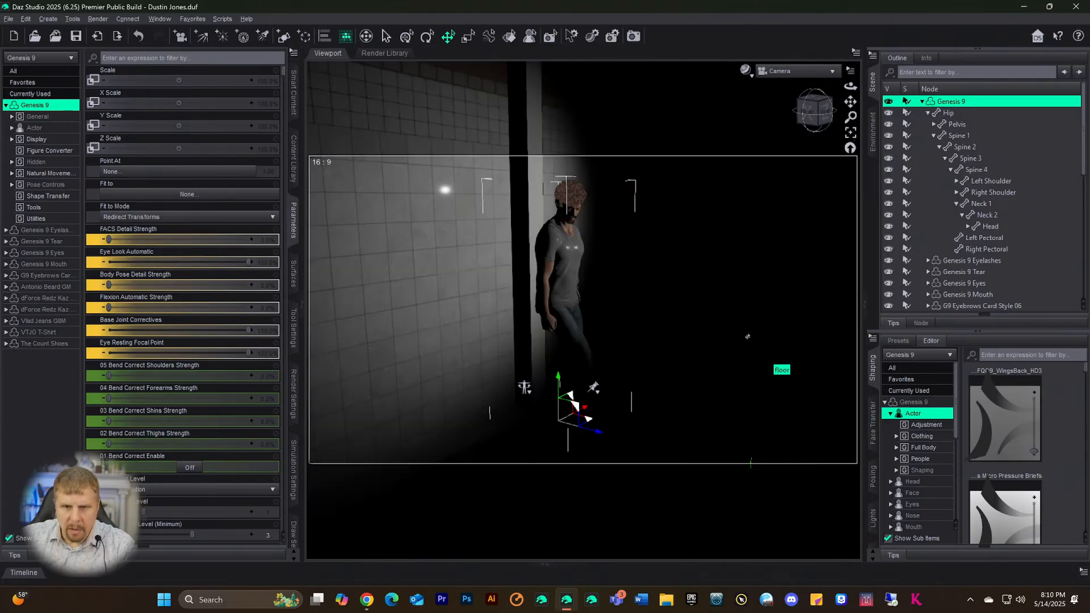
click(780, 73)
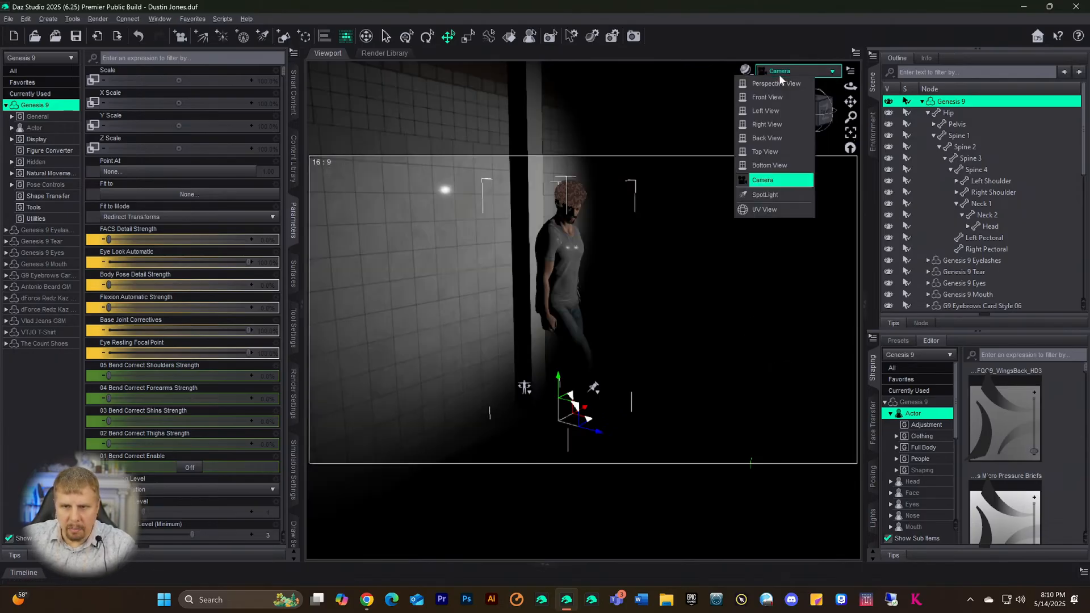
click(781, 86)
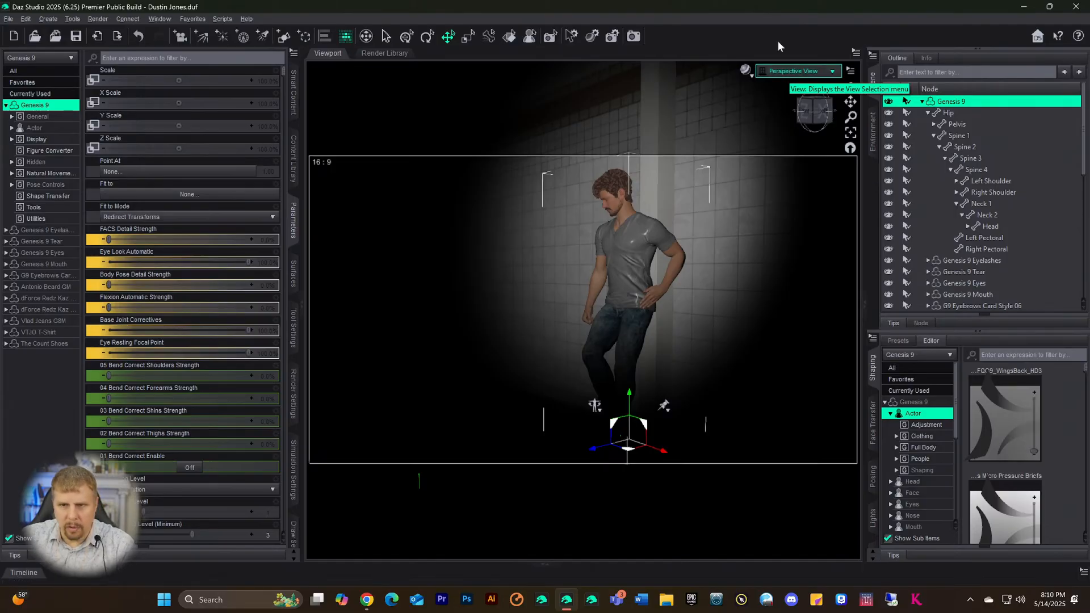
click(746, 71)
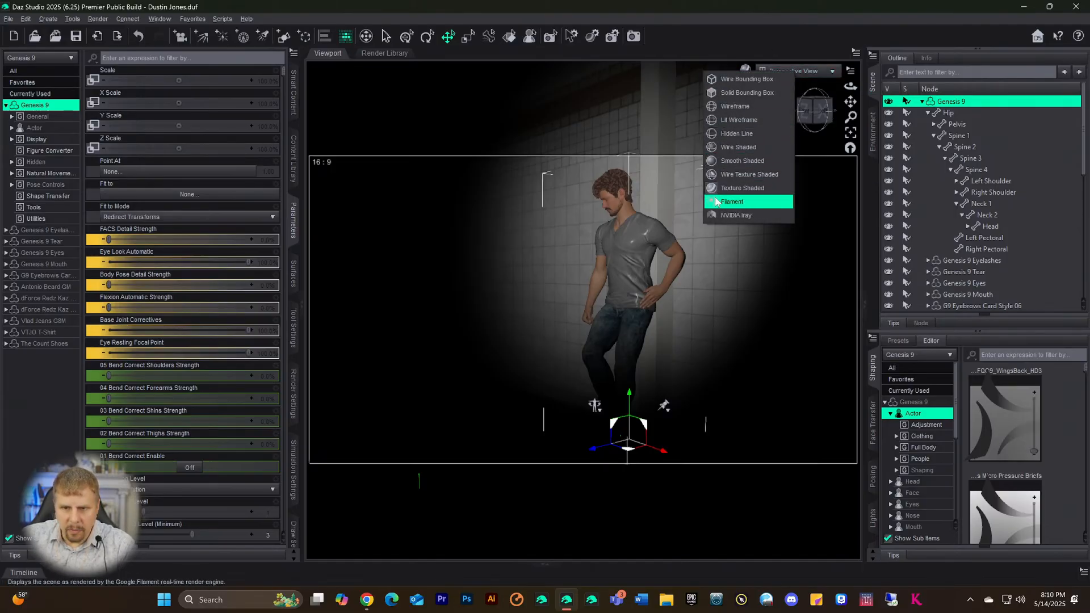
click(738, 201)
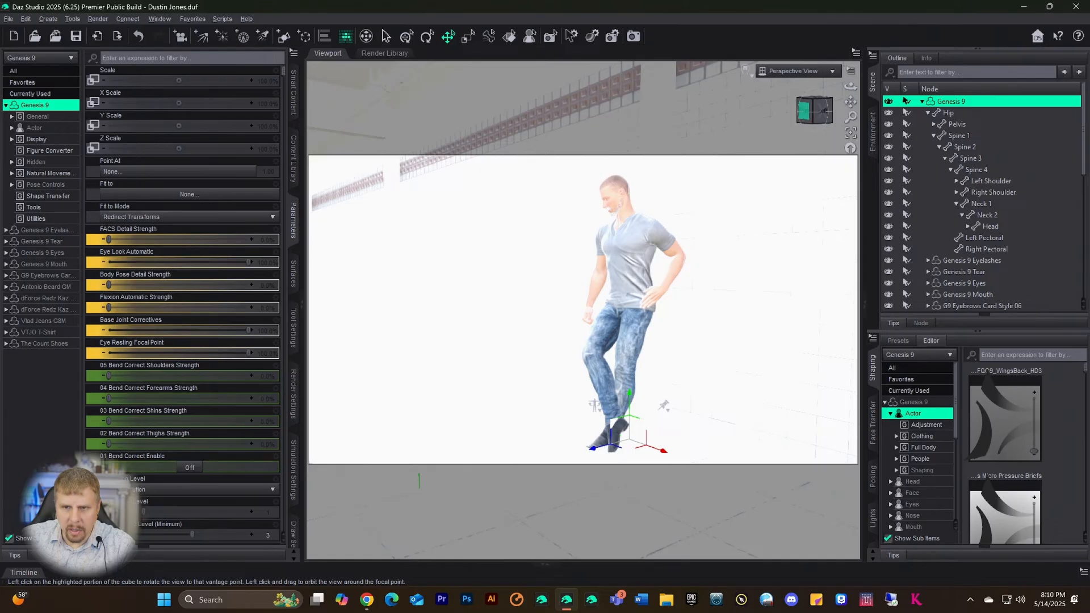
- Orbit, zoom and pan the view to frame the figure's legs and feet
drag(805, 111, 859, 112)
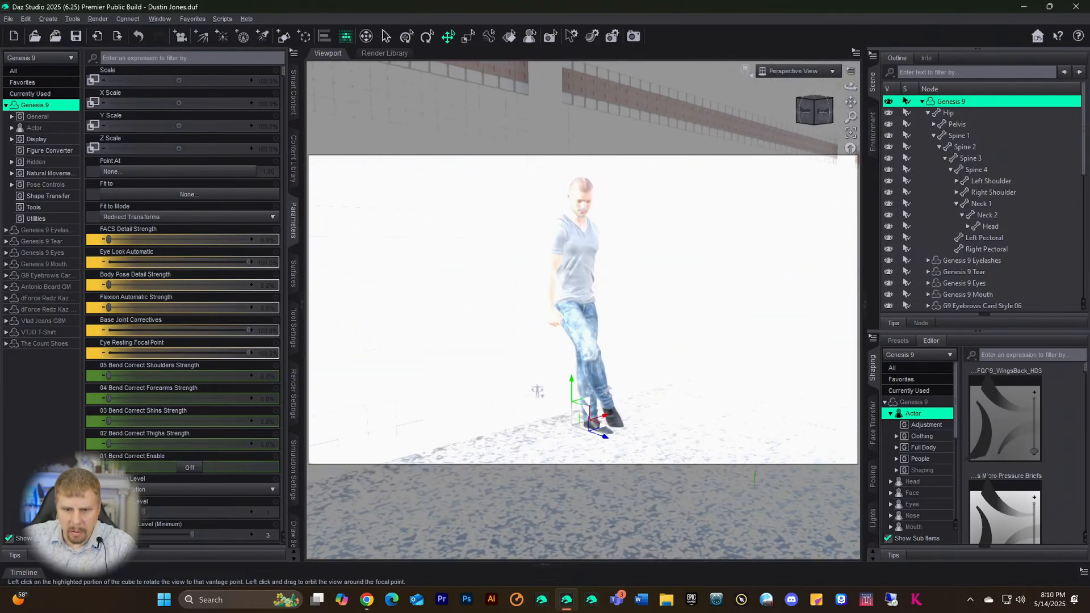
scroll(685, 257, up, 5)
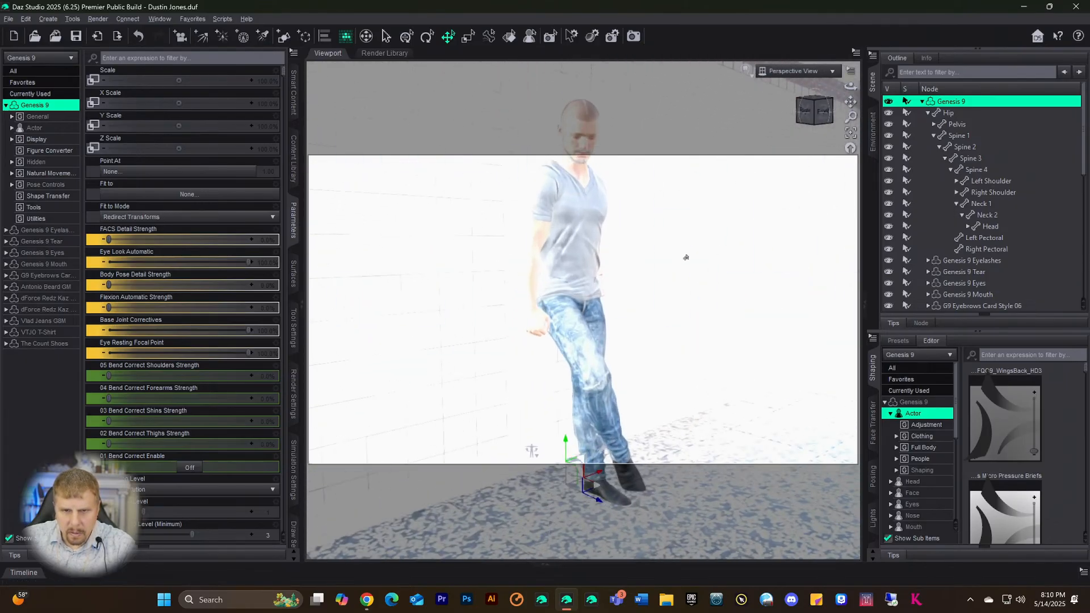
scroll(686, 257, up, 3)
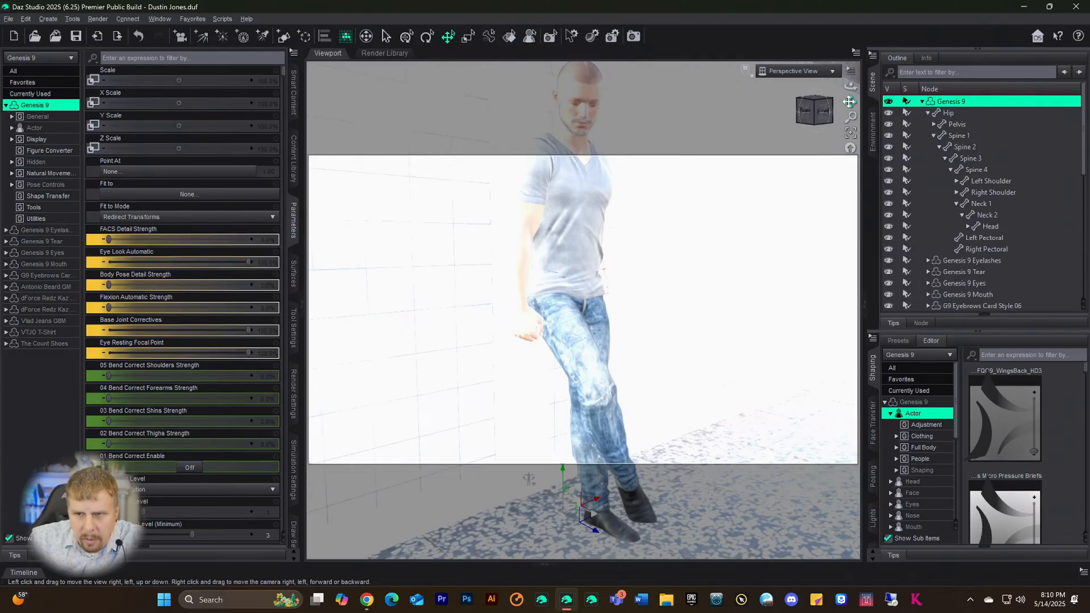
drag(849, 102, 834, 116)
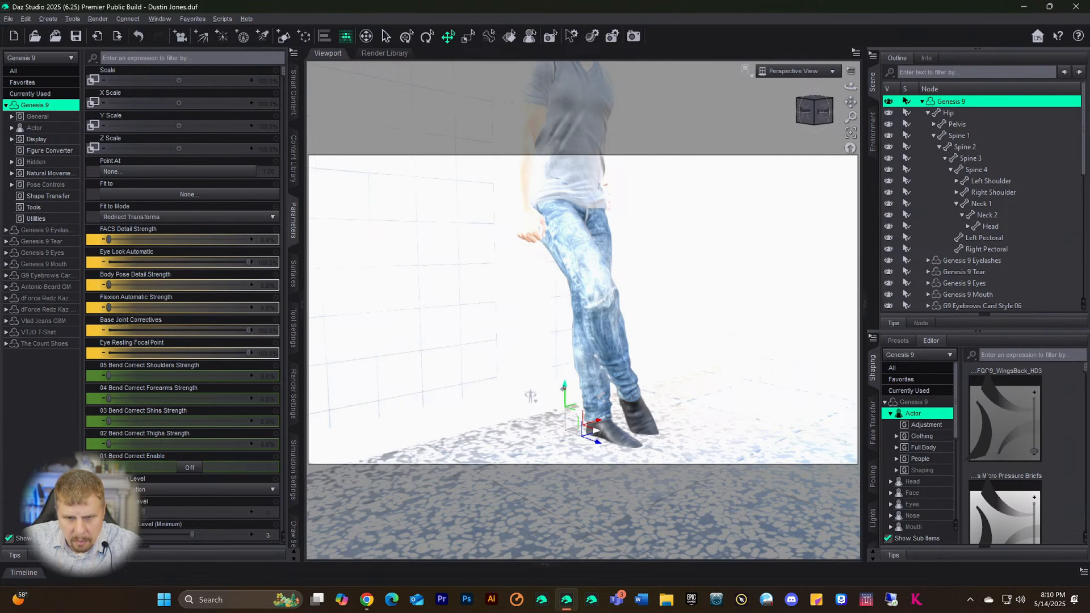
mouse_move(564, 387)
mouse_down()
mouse_move(564, 376)
mouse_move(575, 395)
mouse_up()
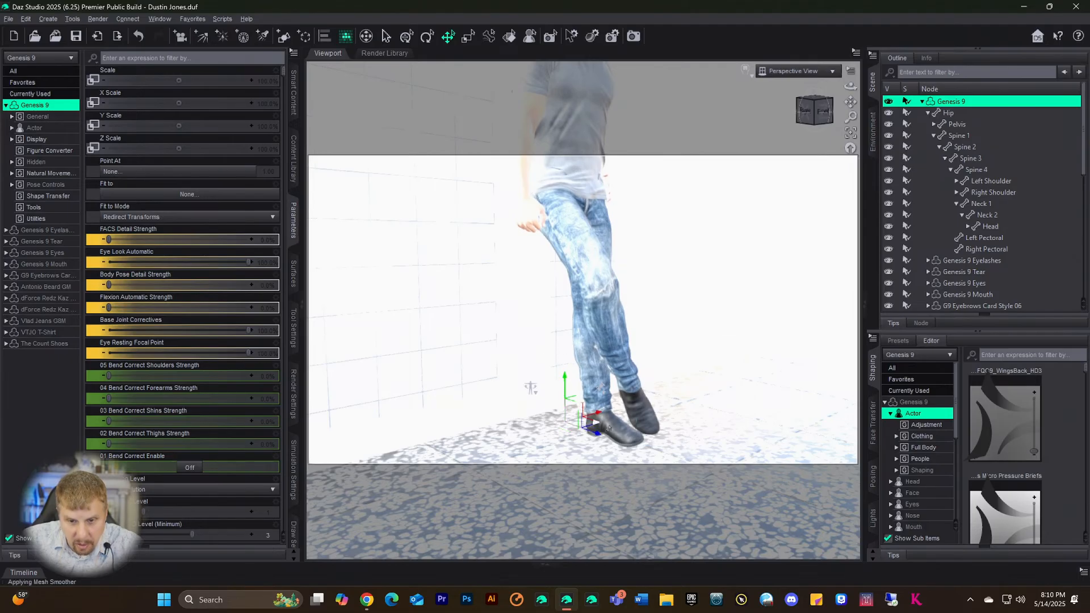
- Select the left foot and fine-tune its Bend to 16.69
click(531, 387)
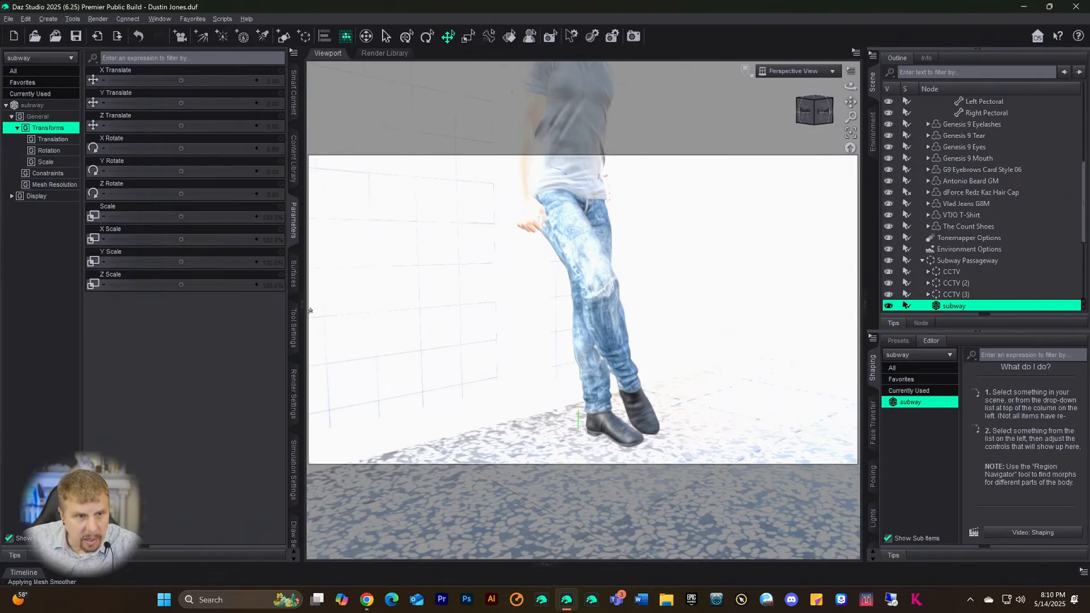
click(594, 423)
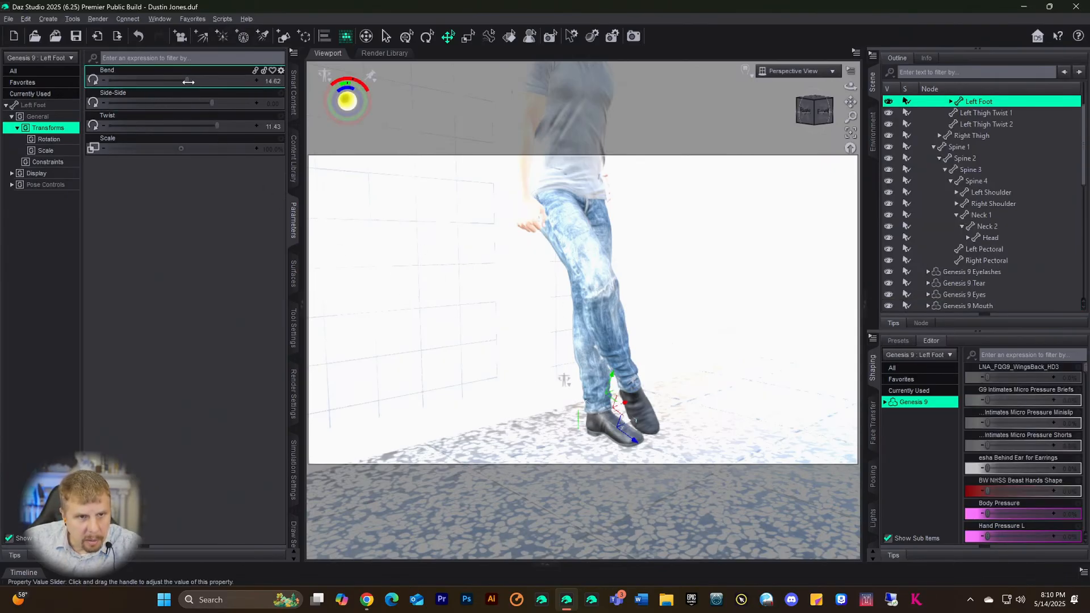
drag(186, 80, 188, 81)
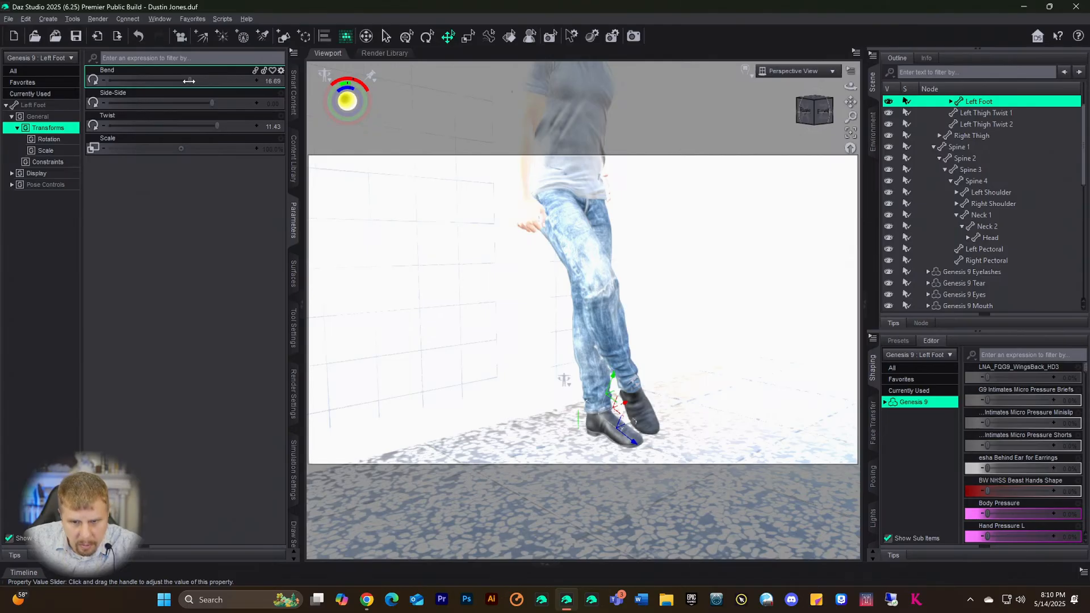
drag(188, 81, 188, 81)
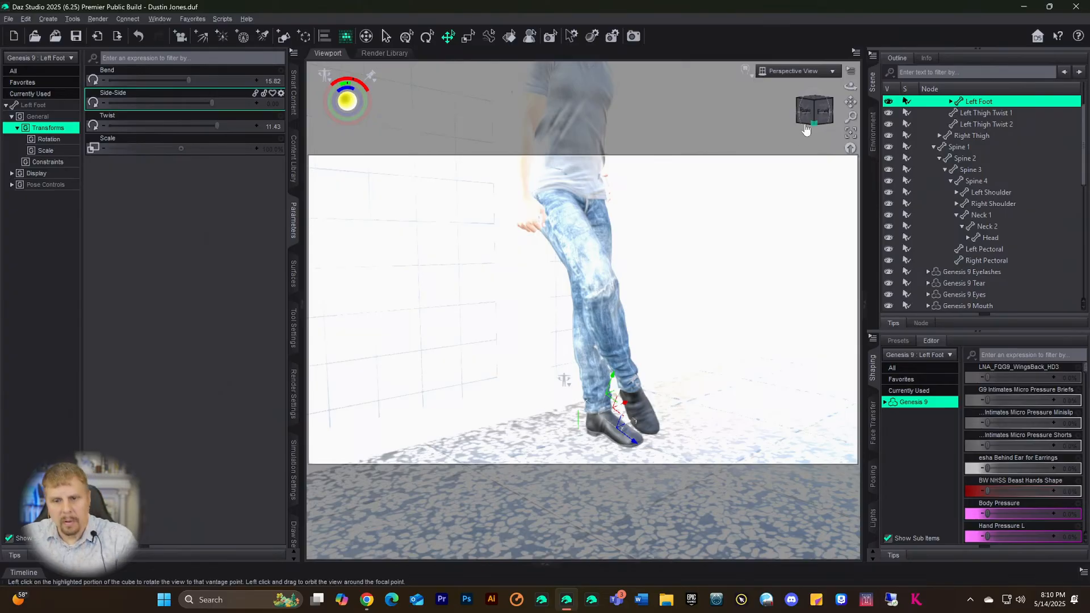
scroll(976, 122, up, 2)
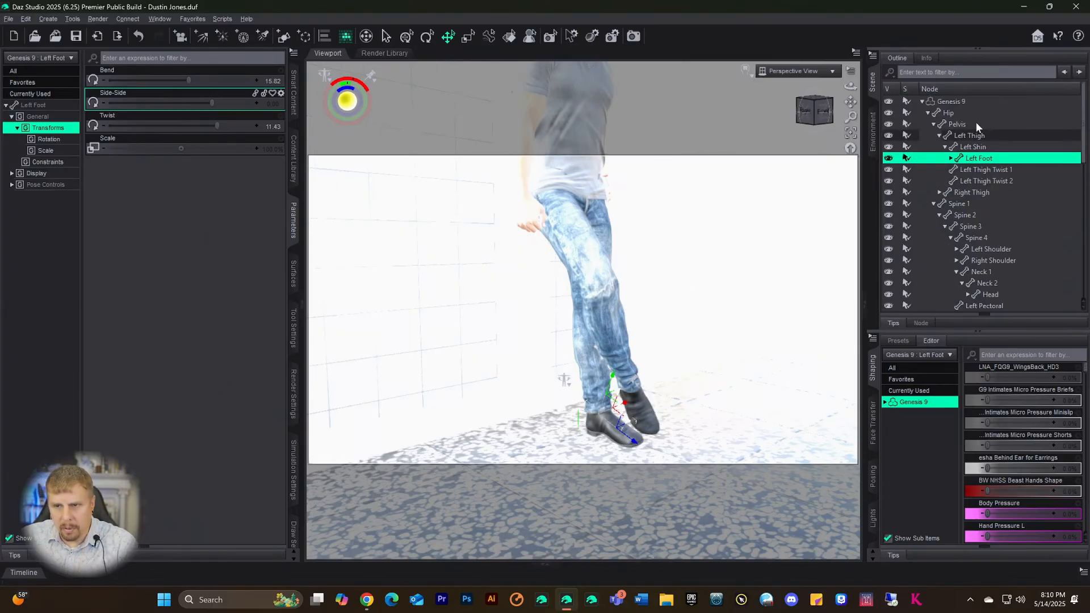
click(951, 101)
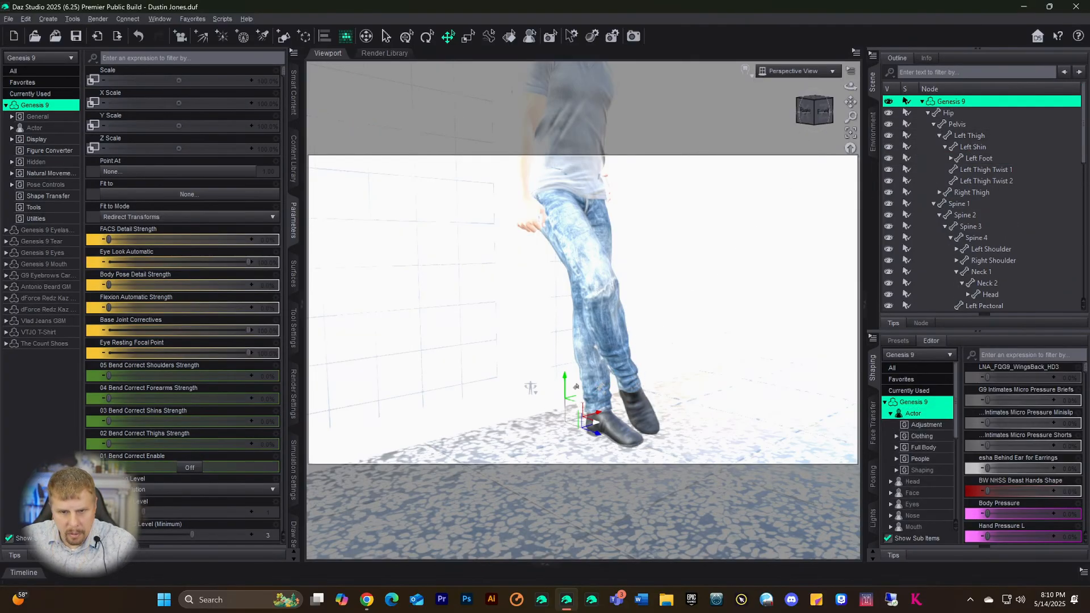
drag(564, 379, 565, 378)
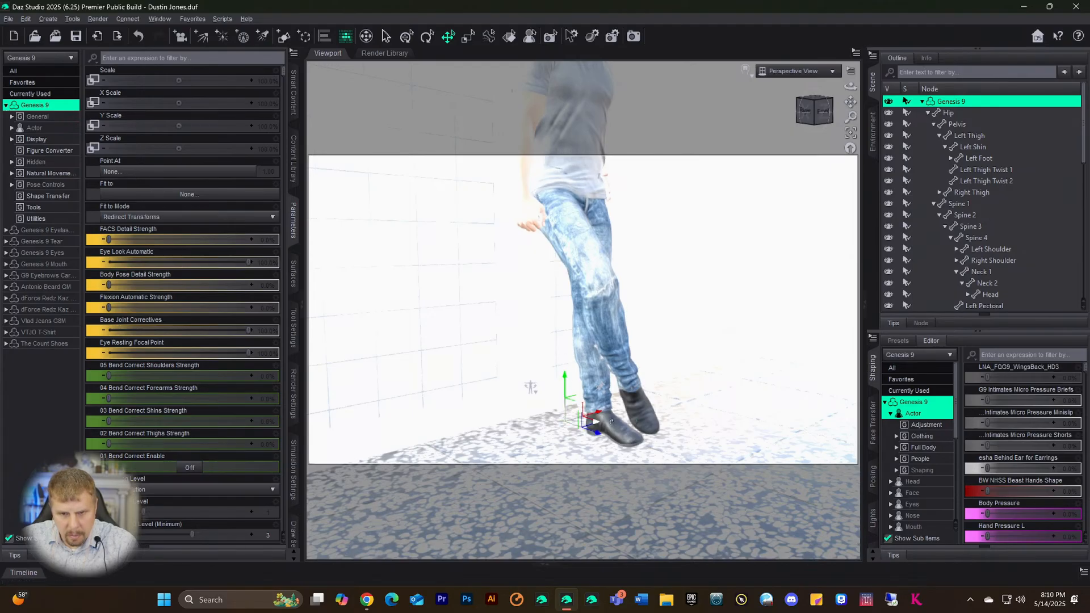
click(611, 421)
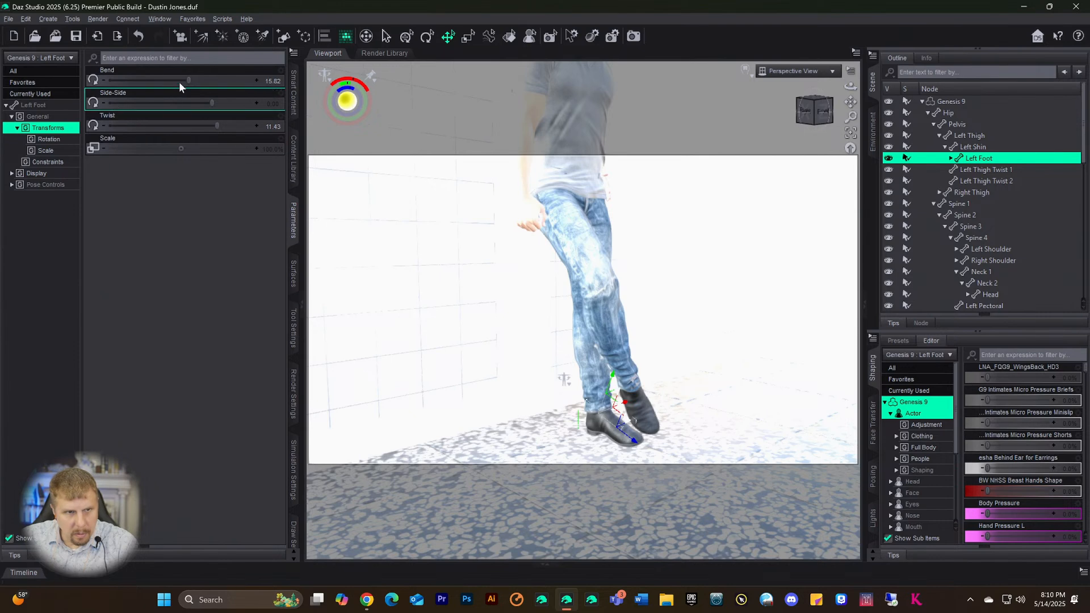
drag(188, 81, 190, 83)
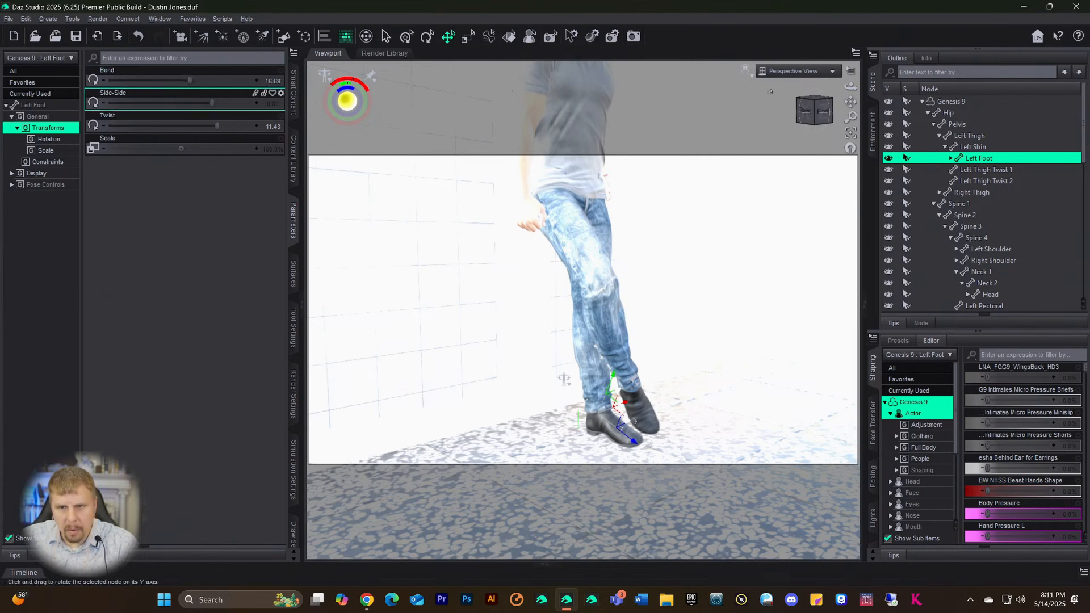
- Switch the viewport back to the scene camera and begin creating a Filament Draw Options node
click(794, 71)
click(758, 174)
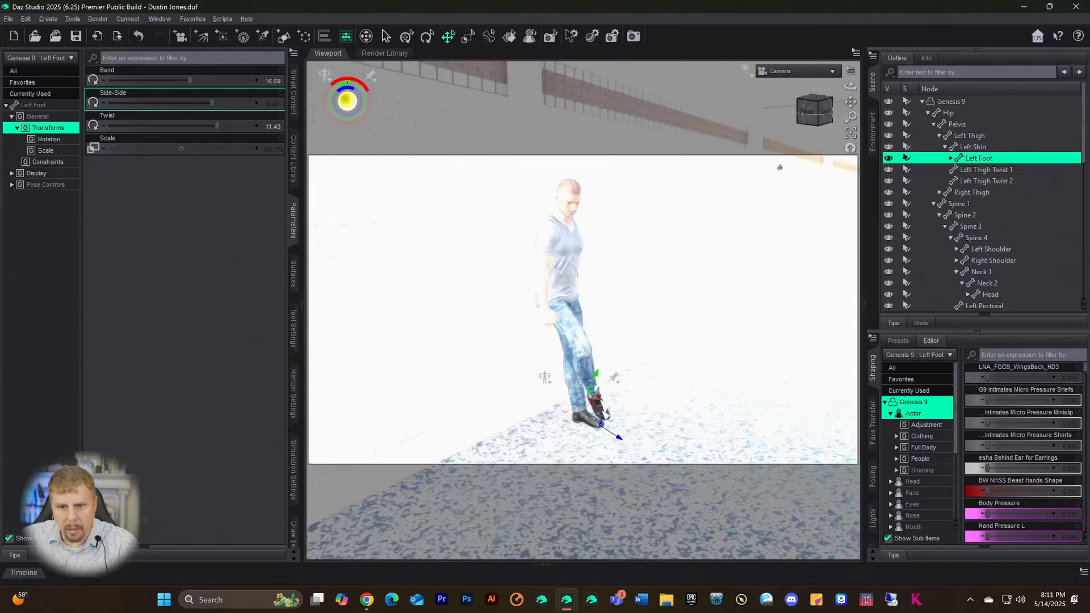
click(46, 20)
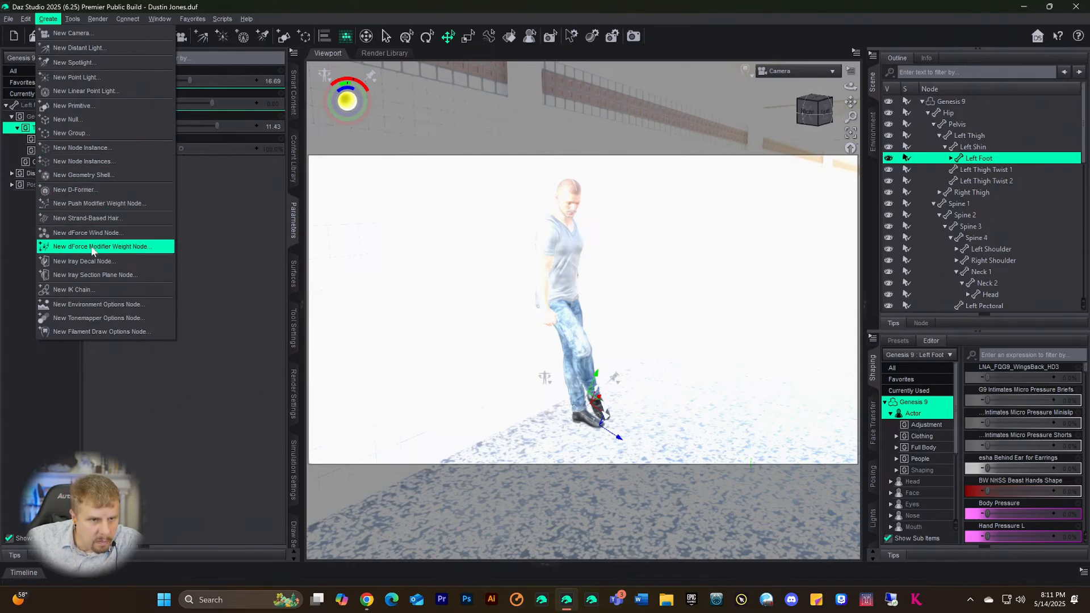
- Create a Filament Draw Options node, lower its ISO Scale to 0.21, and preview with NVIDIA Iray
click(101, 332)
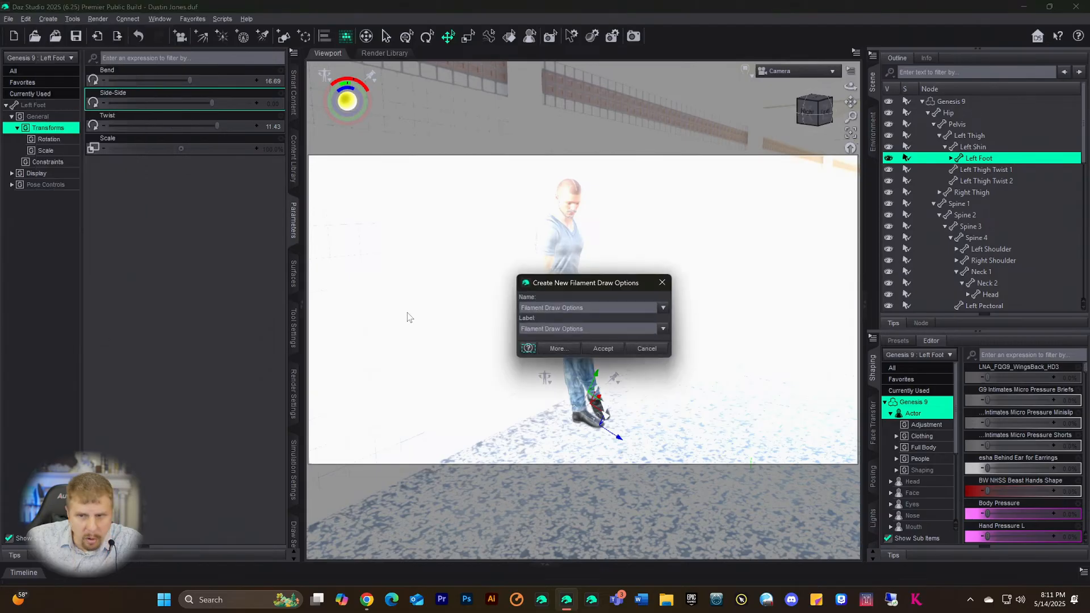
click(602, 348)
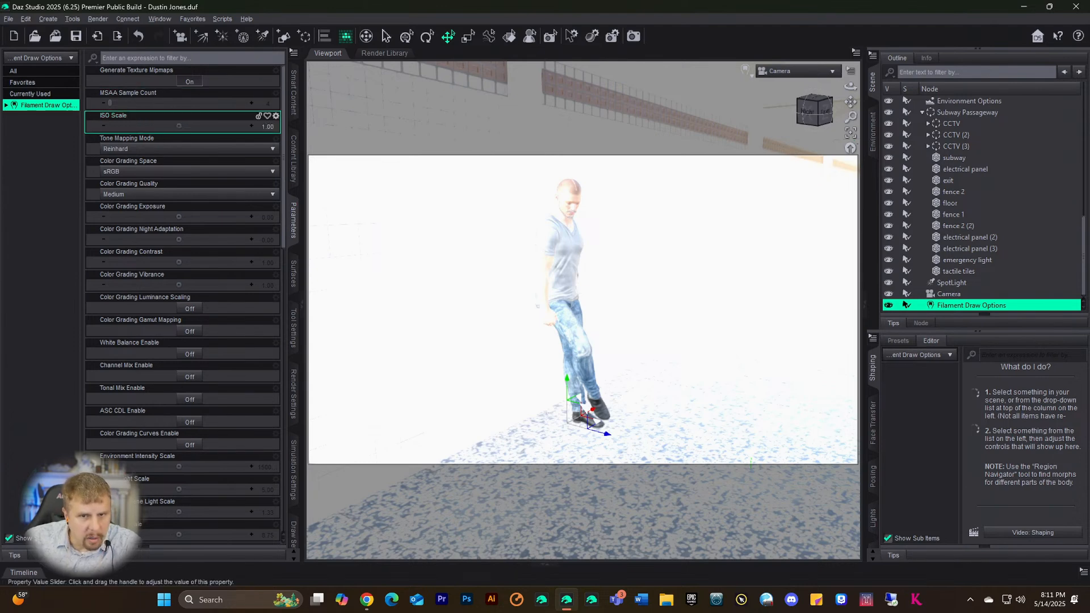
drag(179, 126, 146, 125)
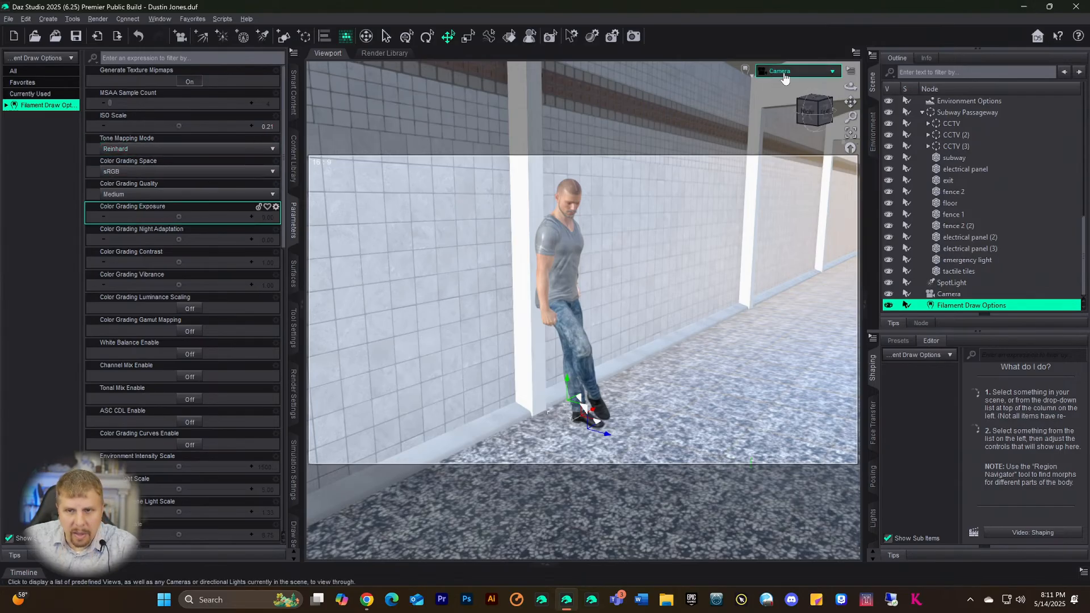
click(746, 68)
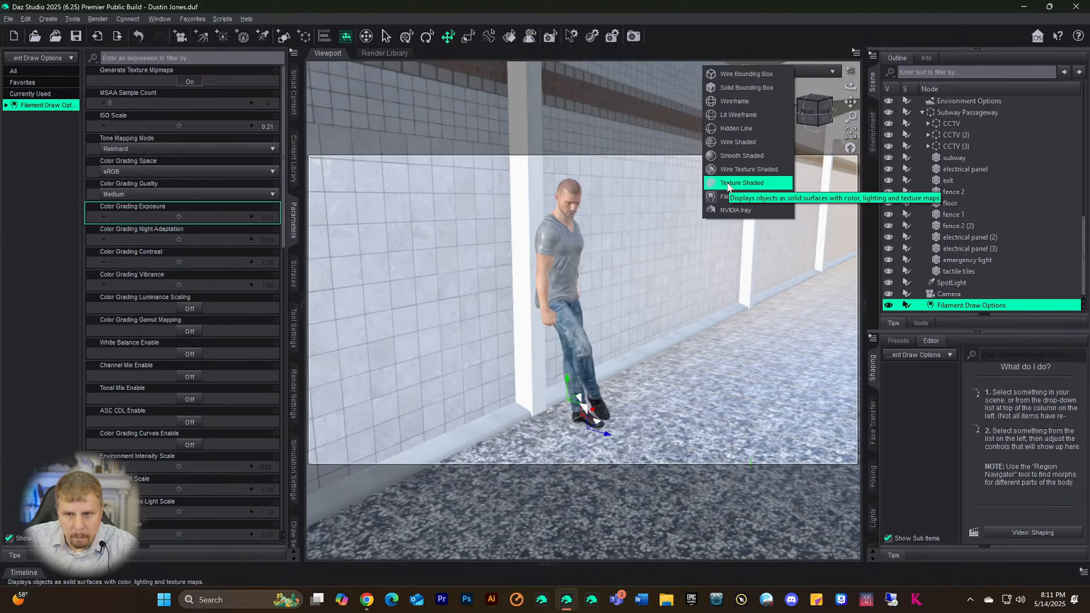
click(735, 210)
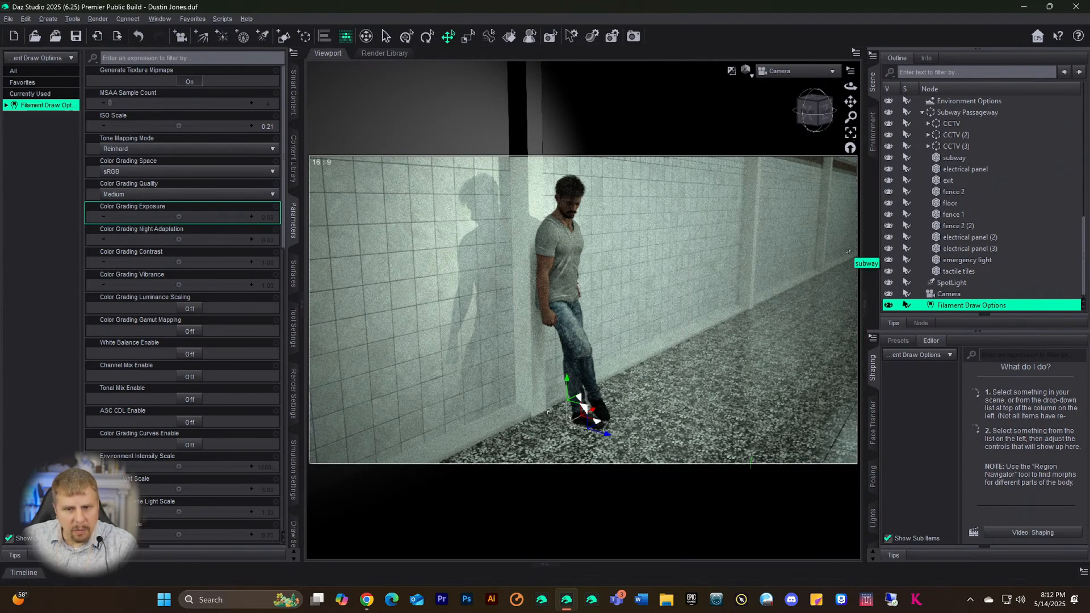
- Inspect the CCTV (2) and CCTV (3) props and the cctv_base (3) part in the Scene pane
scroll(996, 216, up, 4)
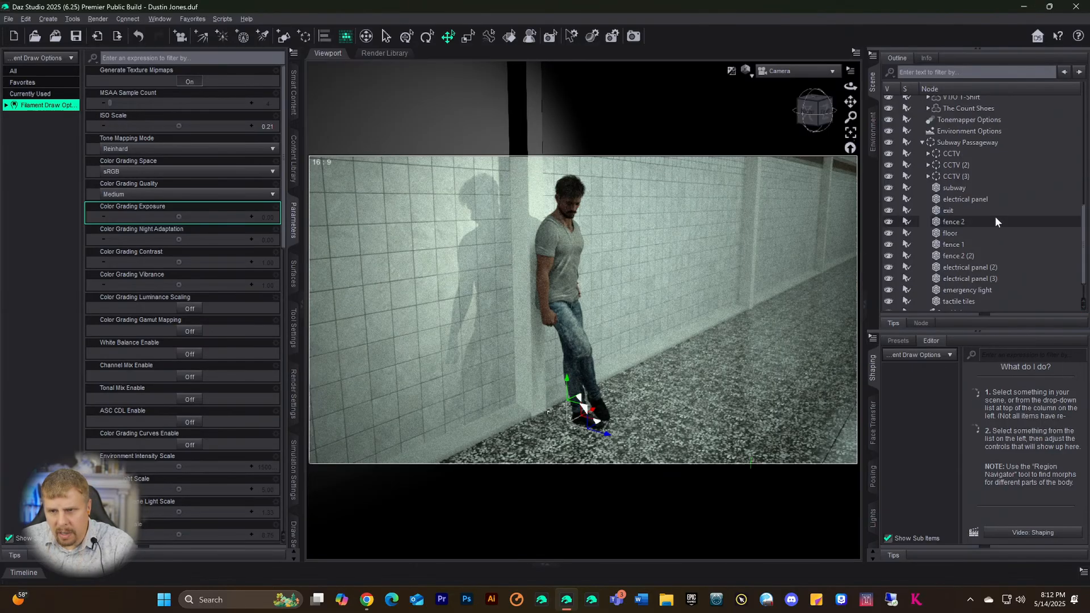
scroll(983, 223, up, 4)
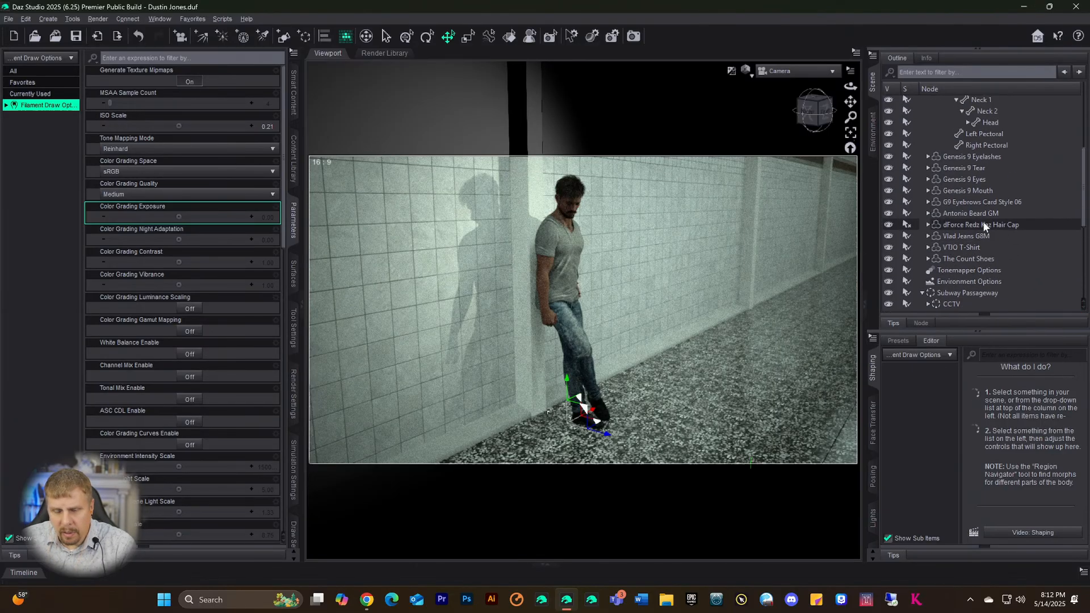
scroll(981, 216, down, 9)
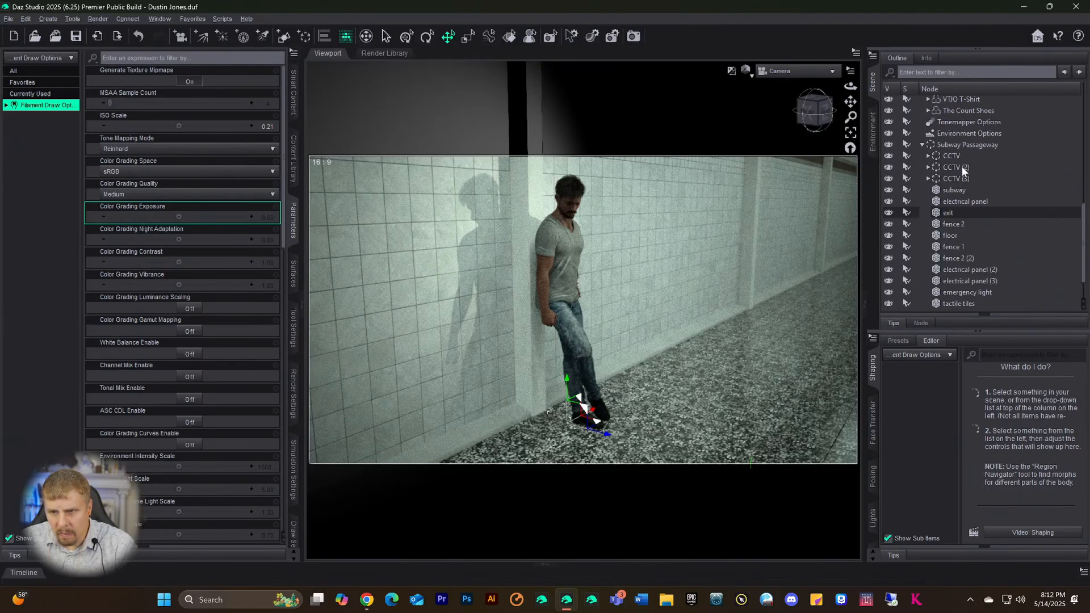
click(946, 156)
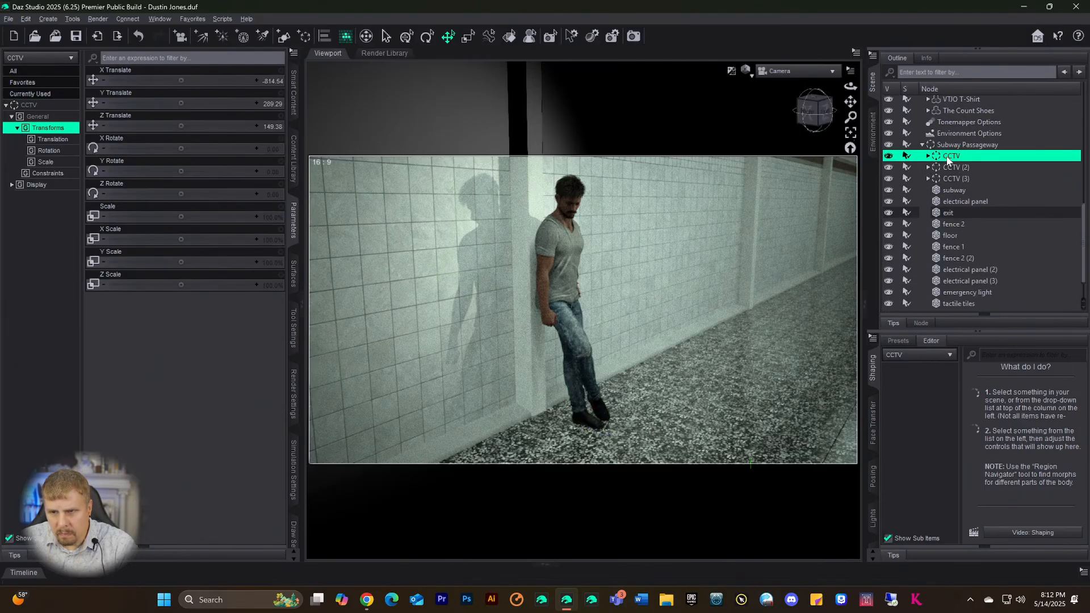
click(952, 178)
scroll(967, 199, down, 1)
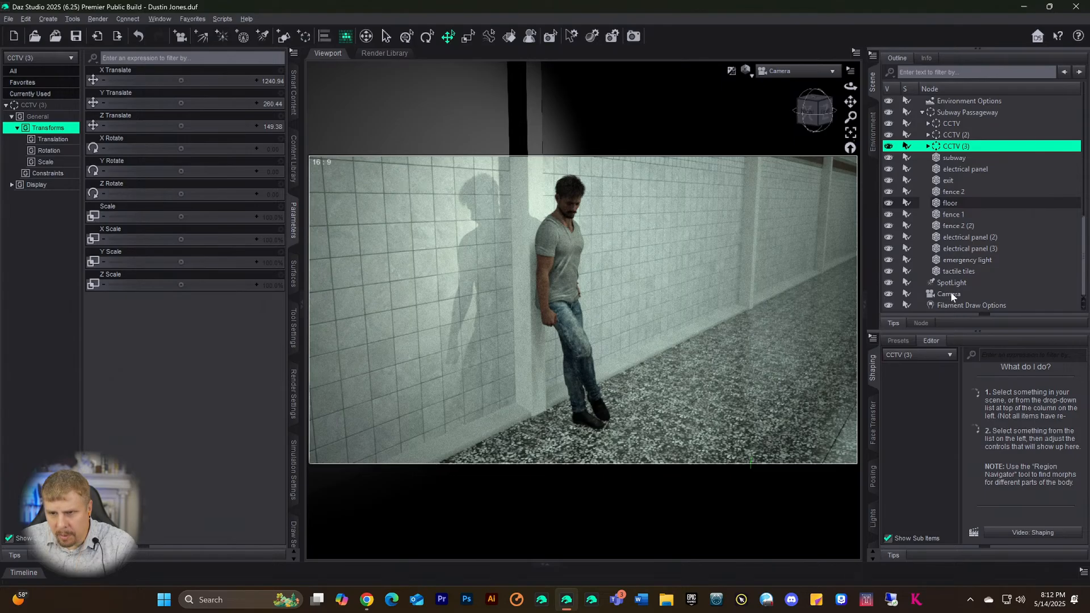
scroll(953, 264, up, 1)
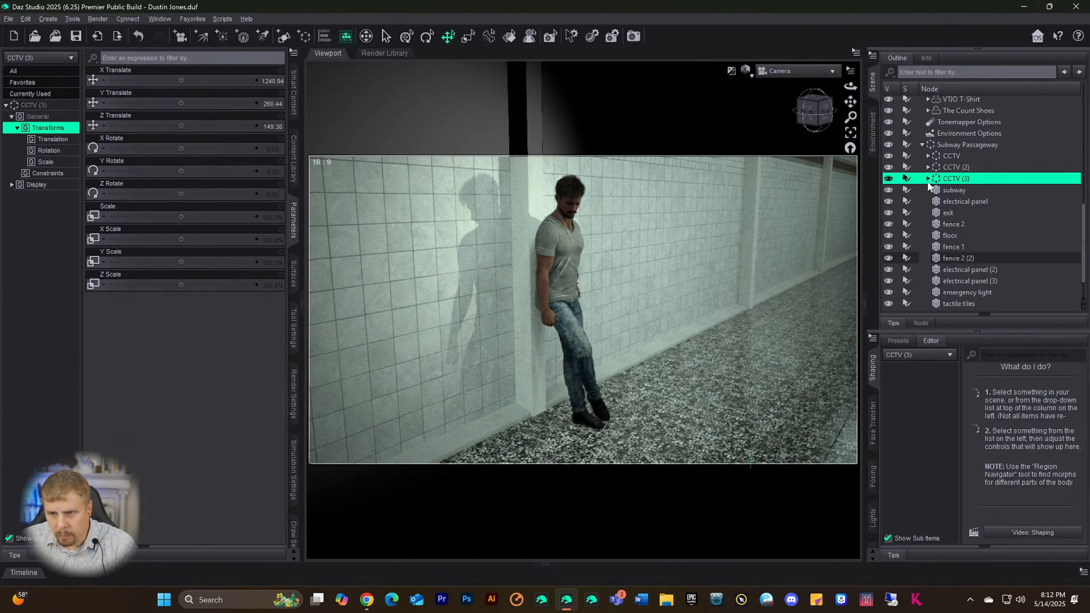
click(927, 178)
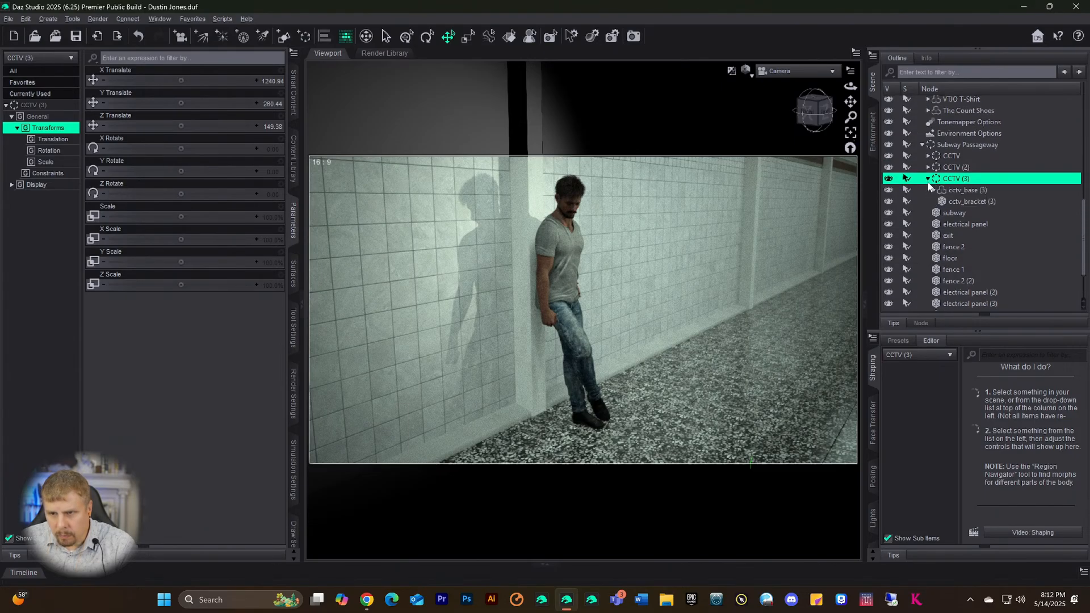
click(963, 191)
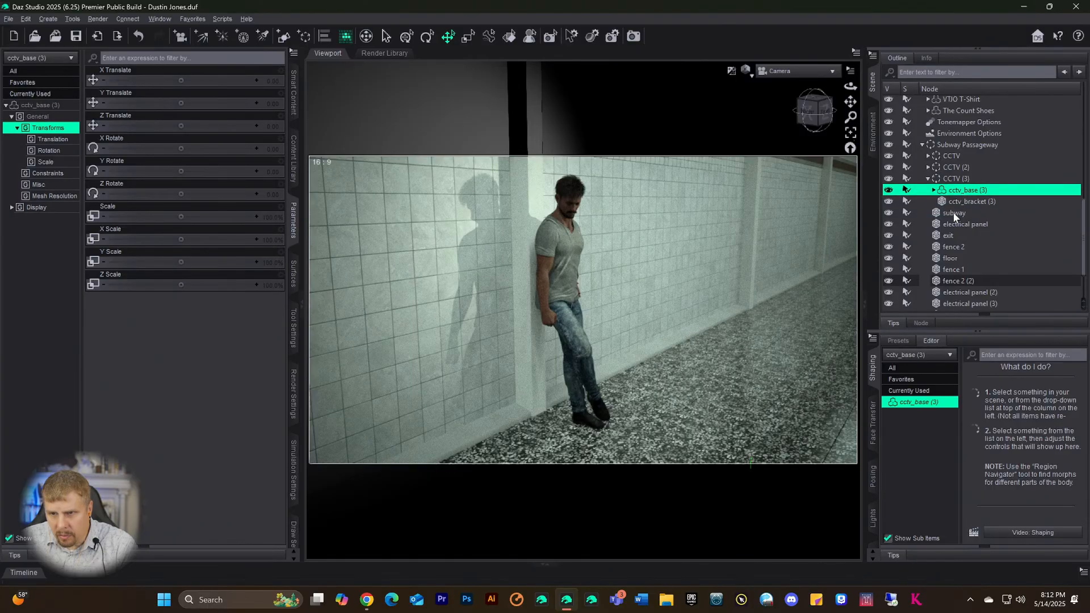
click(952, 212)
- Step through the exit, fence, floor and electrical panel nodes to select the emergency light
scroll(971, 221, down, 1)
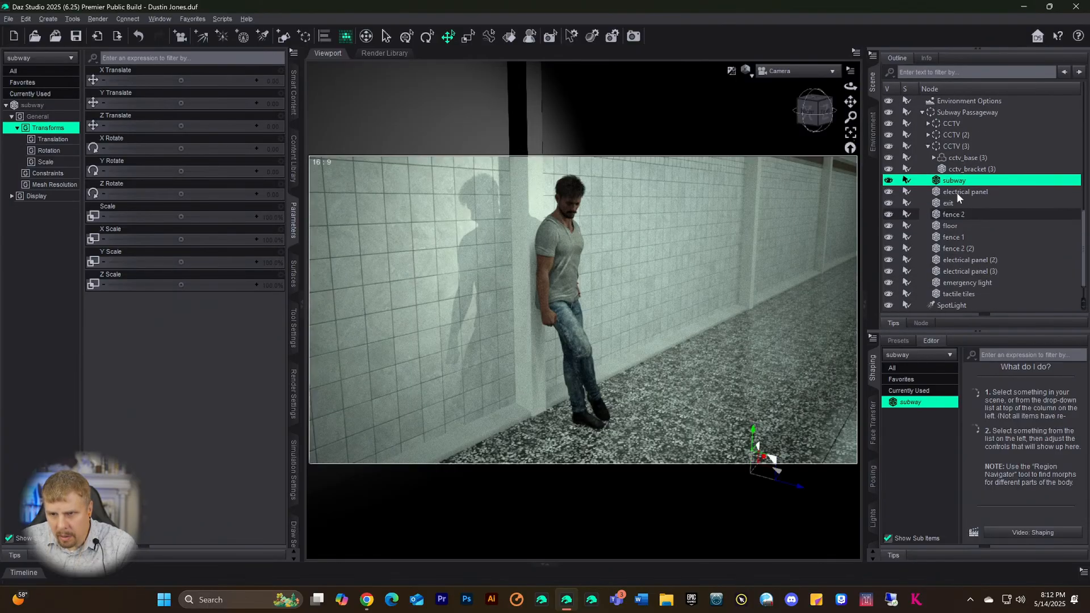
scroll(955, 192, down, 1)
click(949, 180)
click(954, 192)
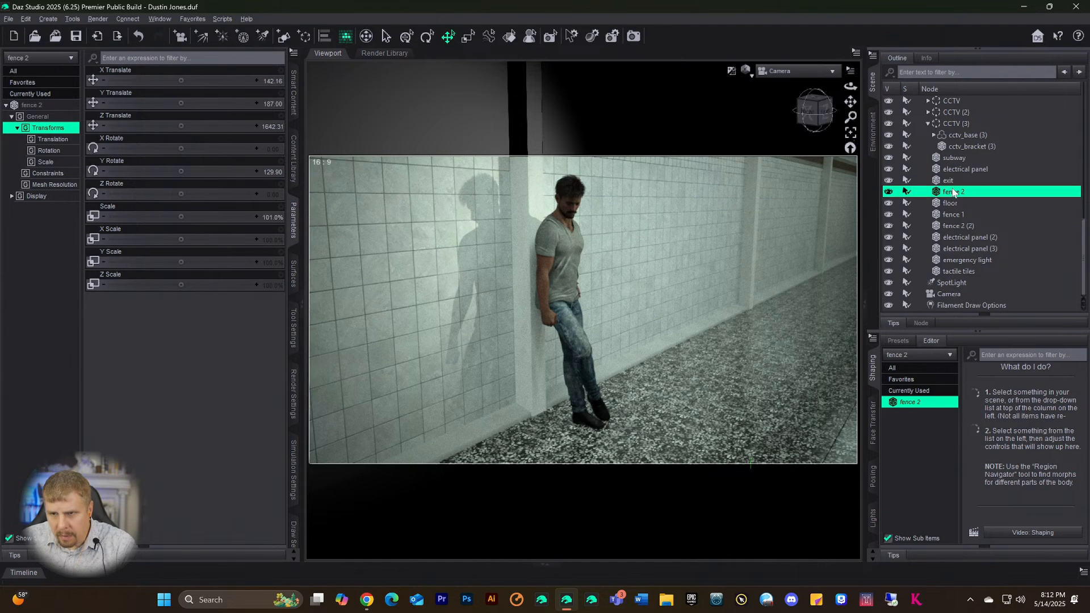
click(953, 203)
click(953, 225)
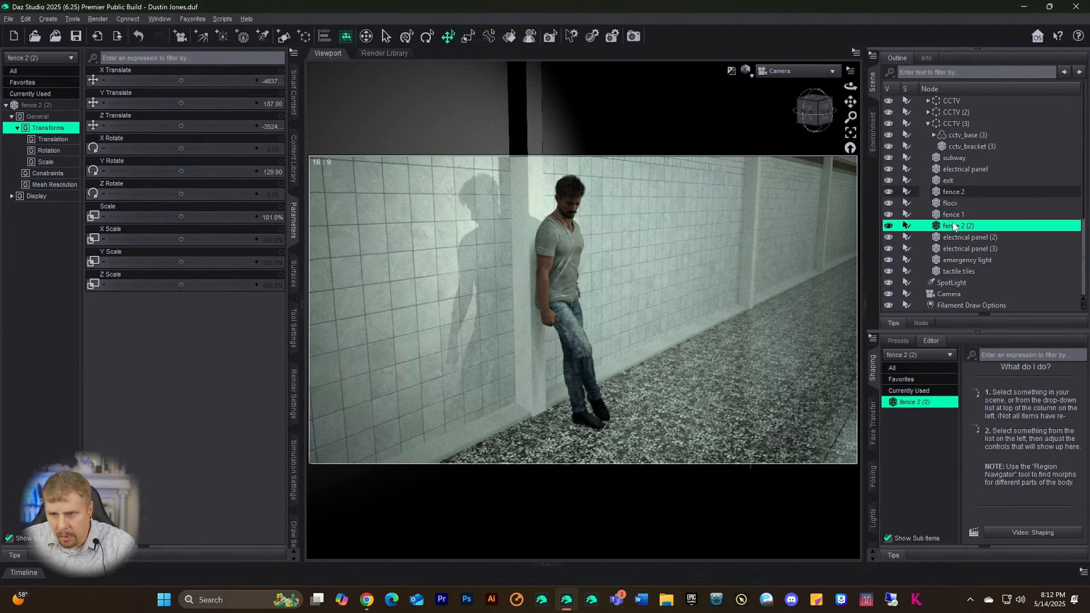
click(955, 237)
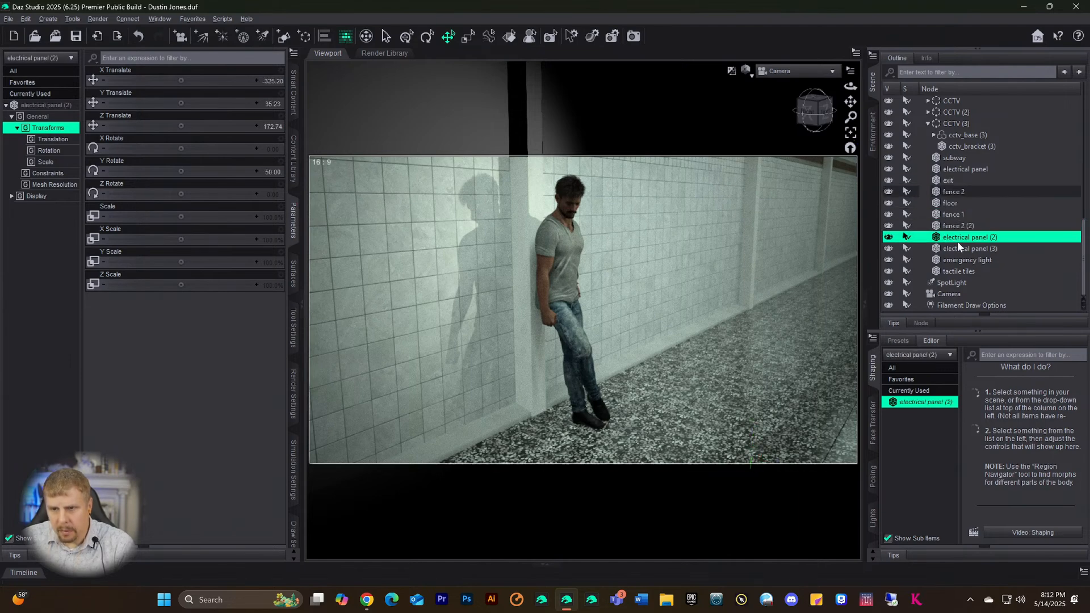
click(953, 248)
click(951, 260)
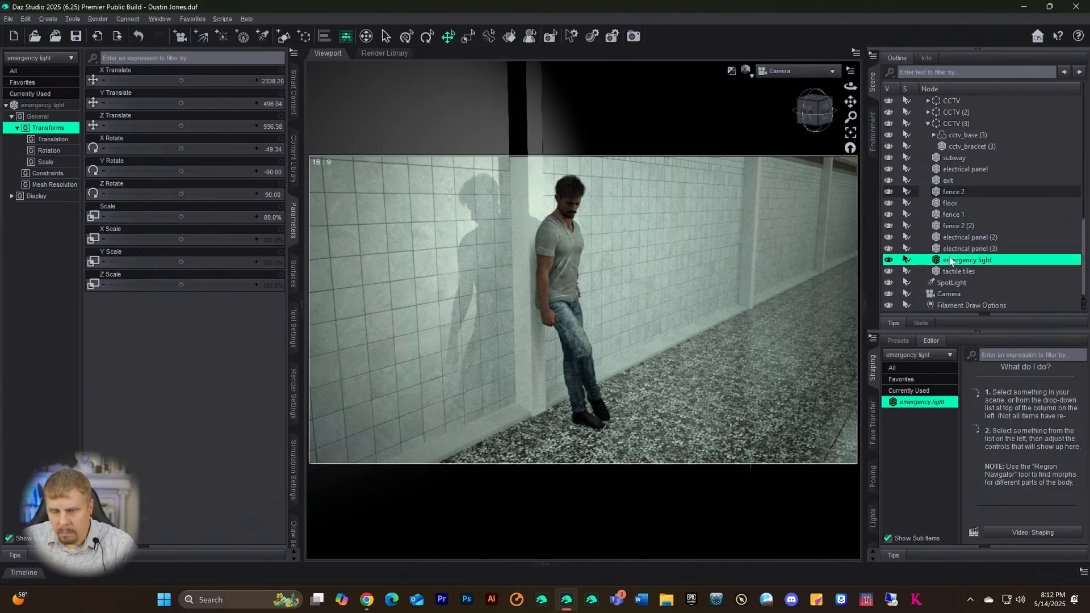
- Switch to Perspective View, frame the emergency light, and orbit around it
click(795, 71)
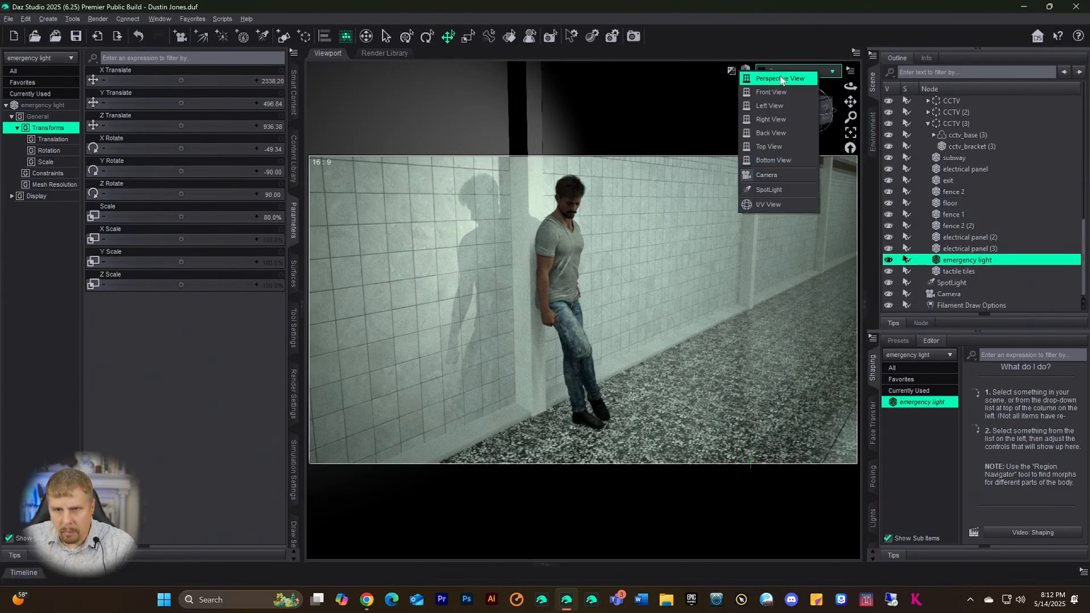
click(794, 86)
click(851, 132)
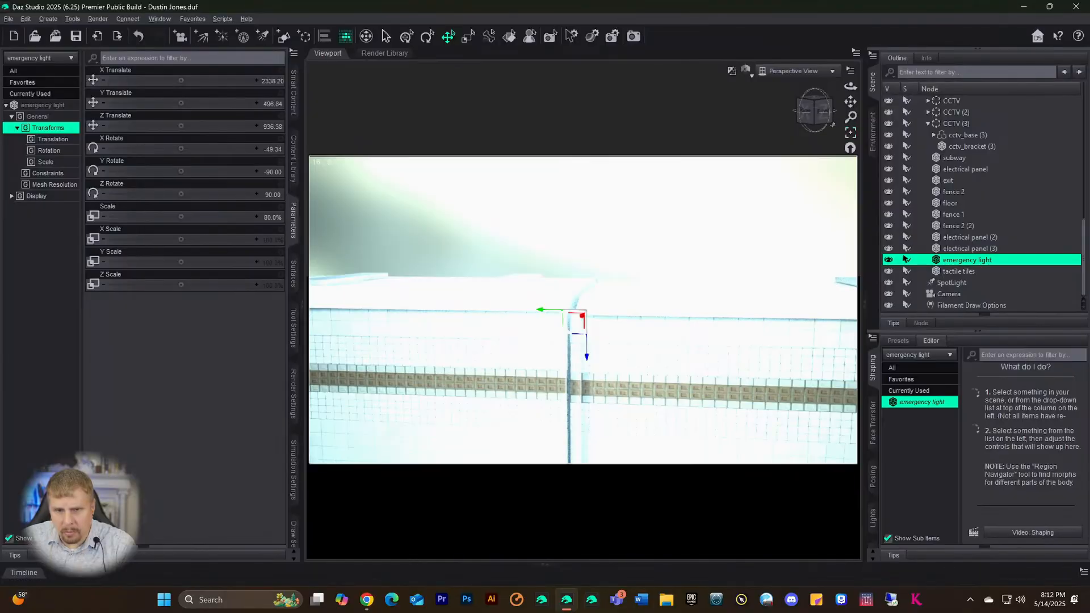
drag(814, 112, 847, 82)
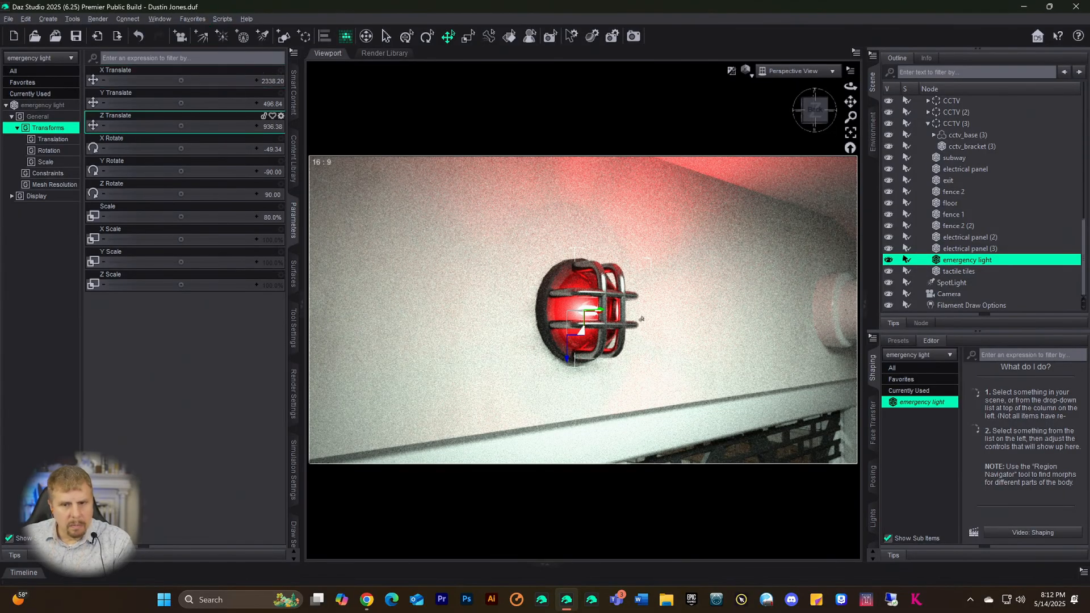
scroll(626, 281, down, 3)
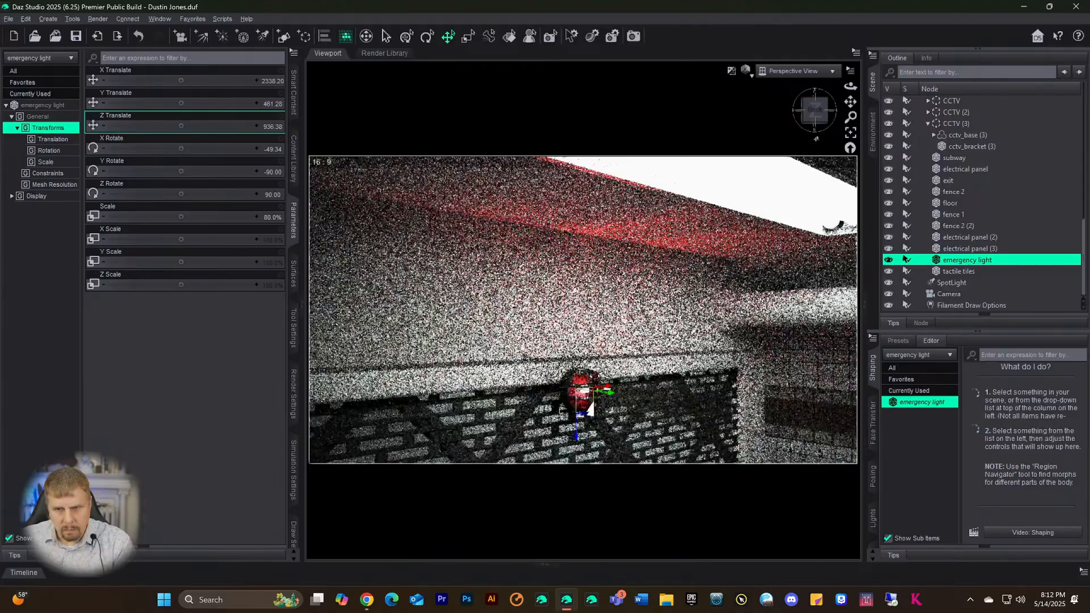
drag(815, 114, 827, 118)
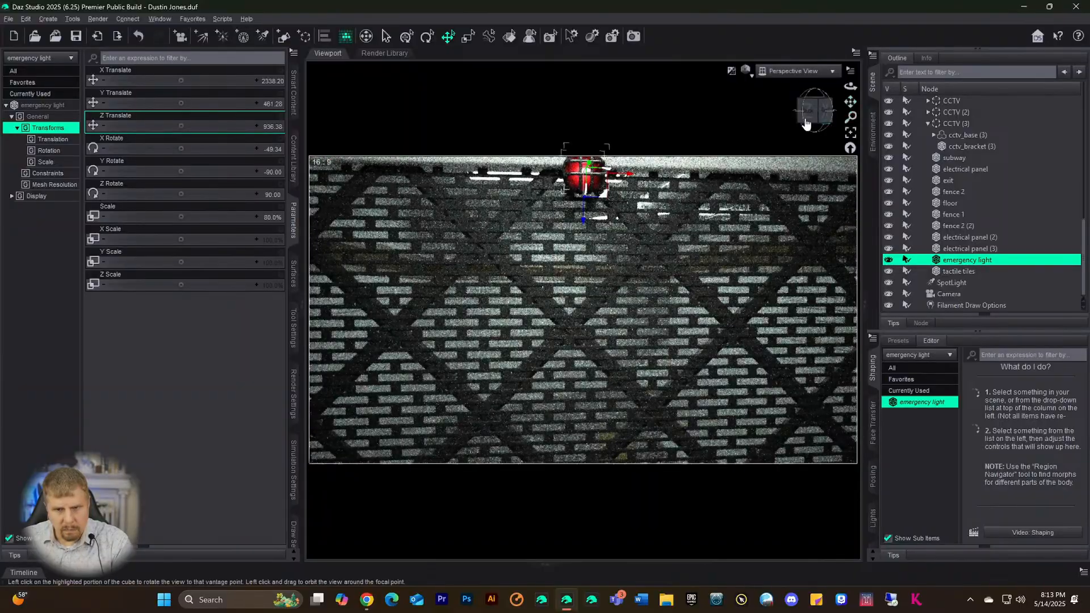
scroll(749, 229, down, 1)
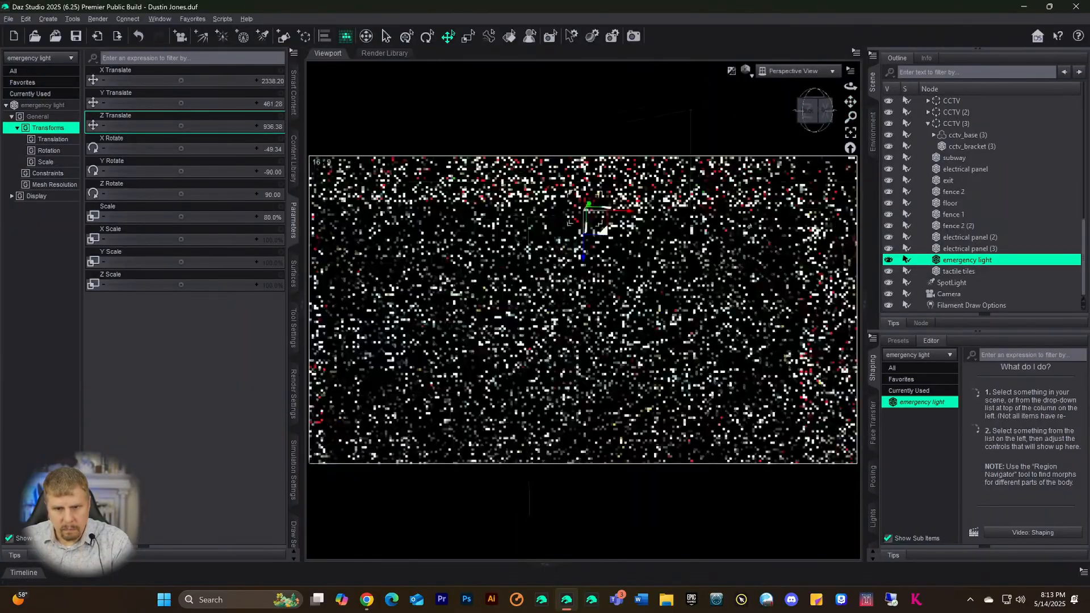
- Reselect the emergency light and check its lowered Y 461.28 position above the fence from several angles
click(808, 130)
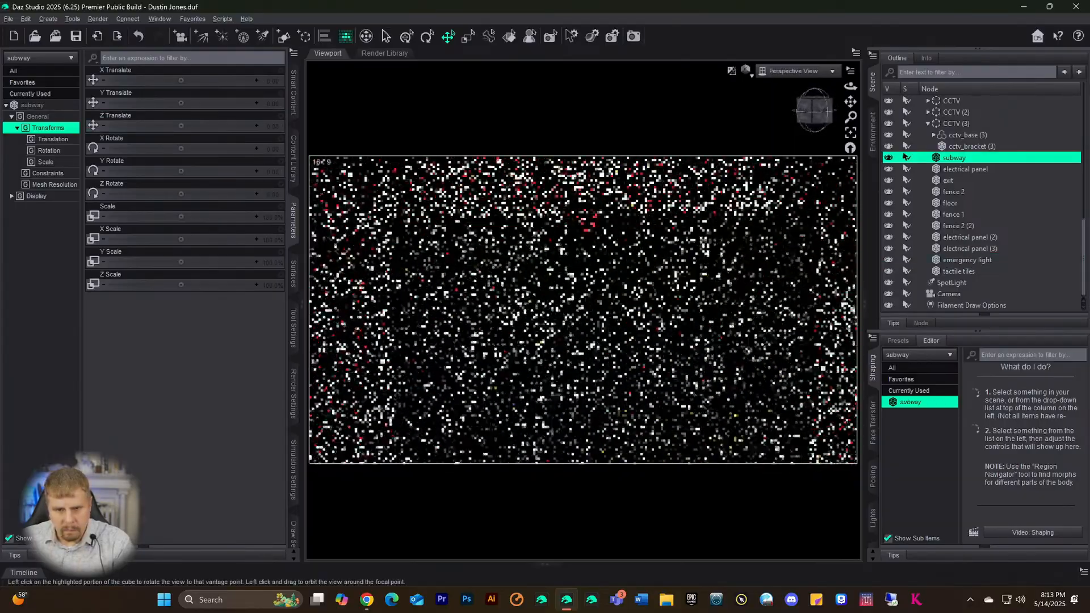
drag(807, 130, 826, 110)
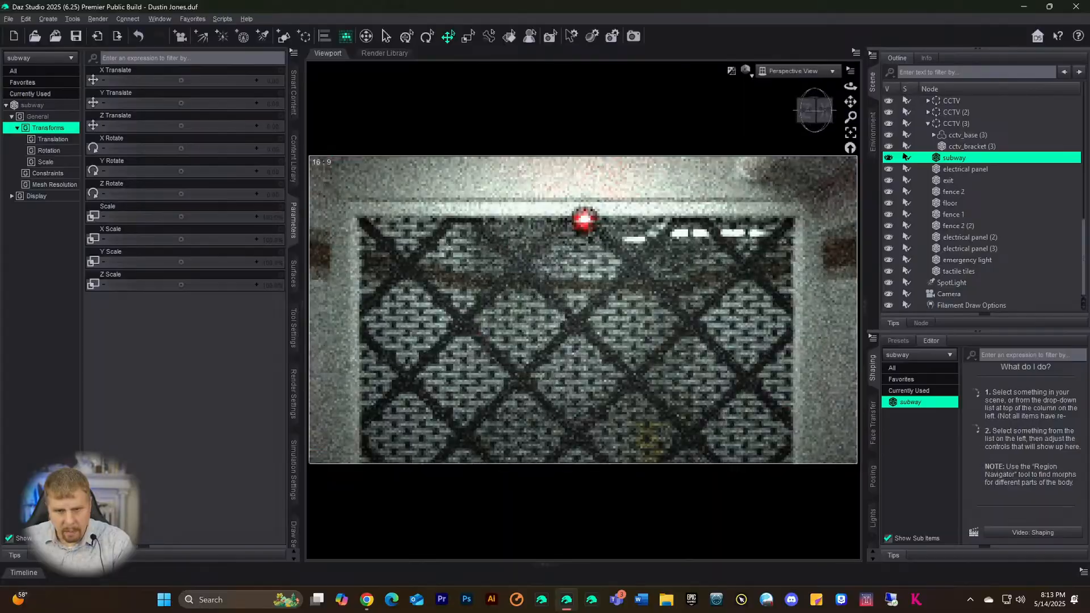
scroll(697, 351, down, 4)
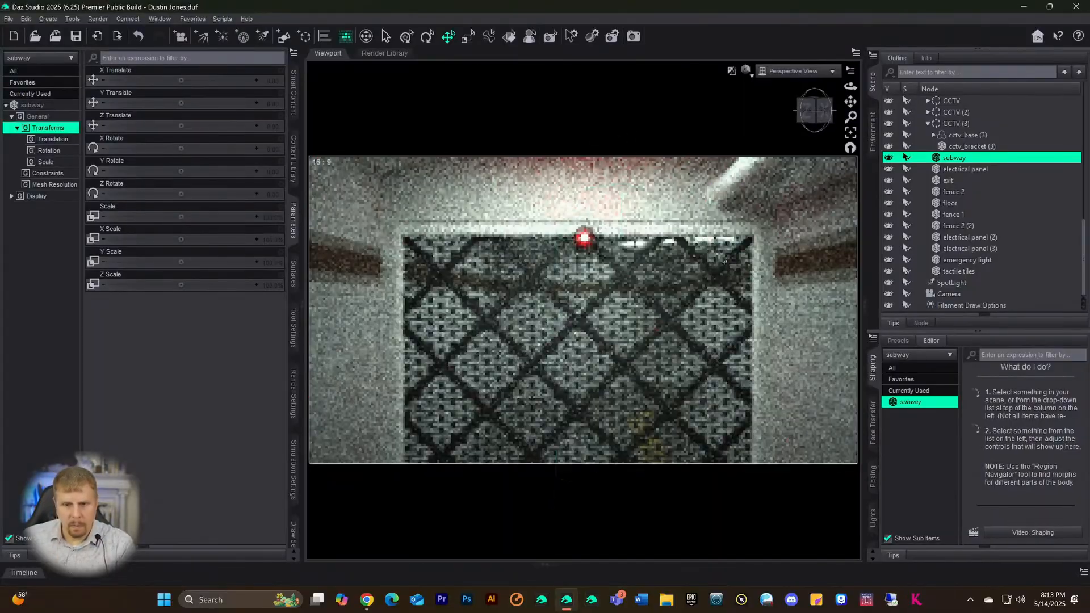
scroll(697, 351, down, 2)
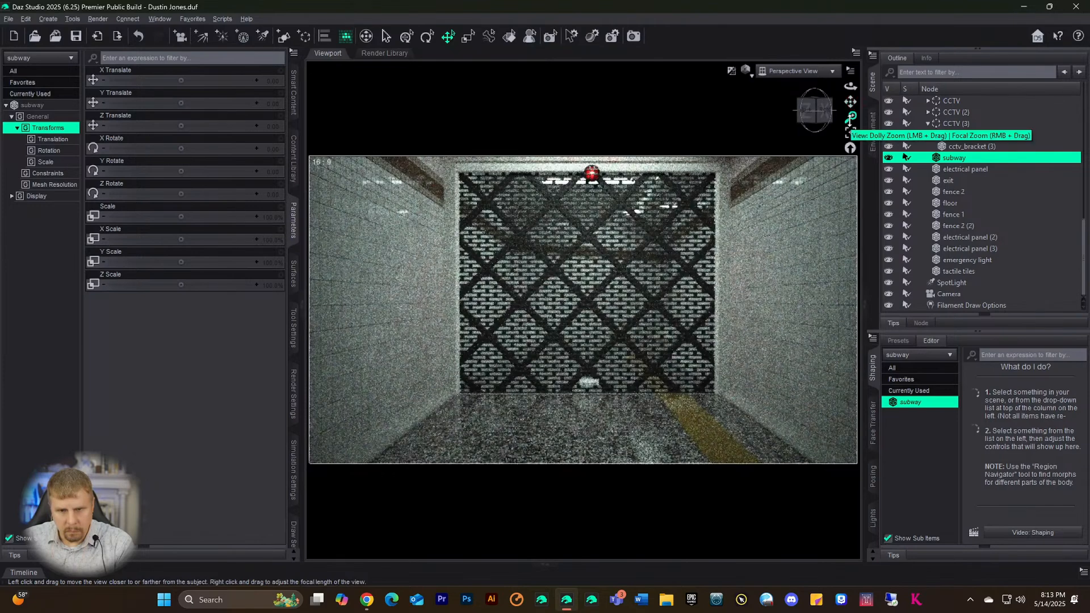
click(906, 259)
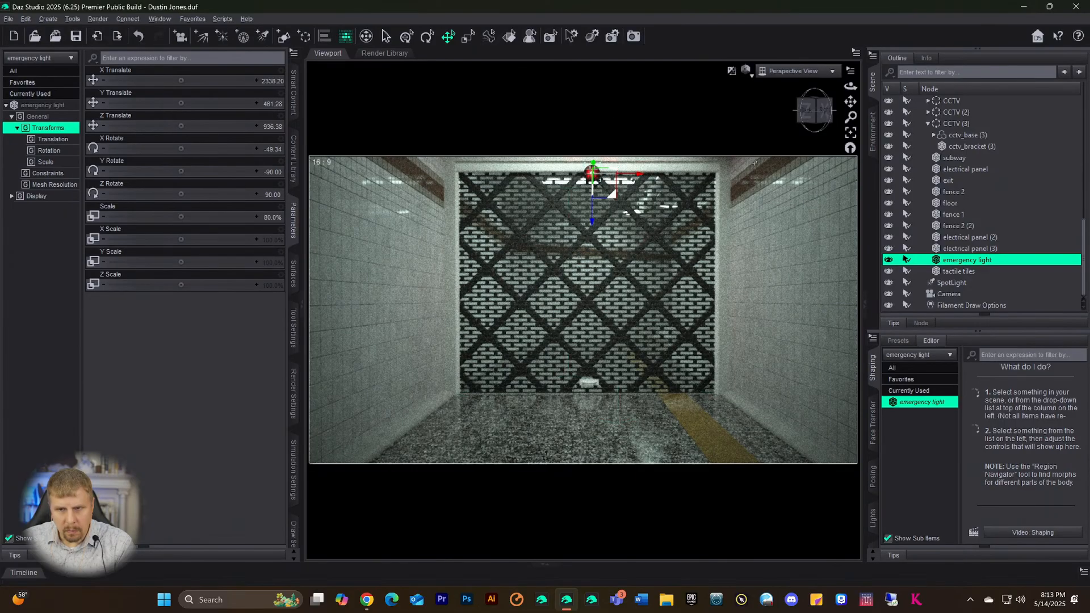
drag(808, 117, 850, 176)
drag(849, 117, 849, 131)
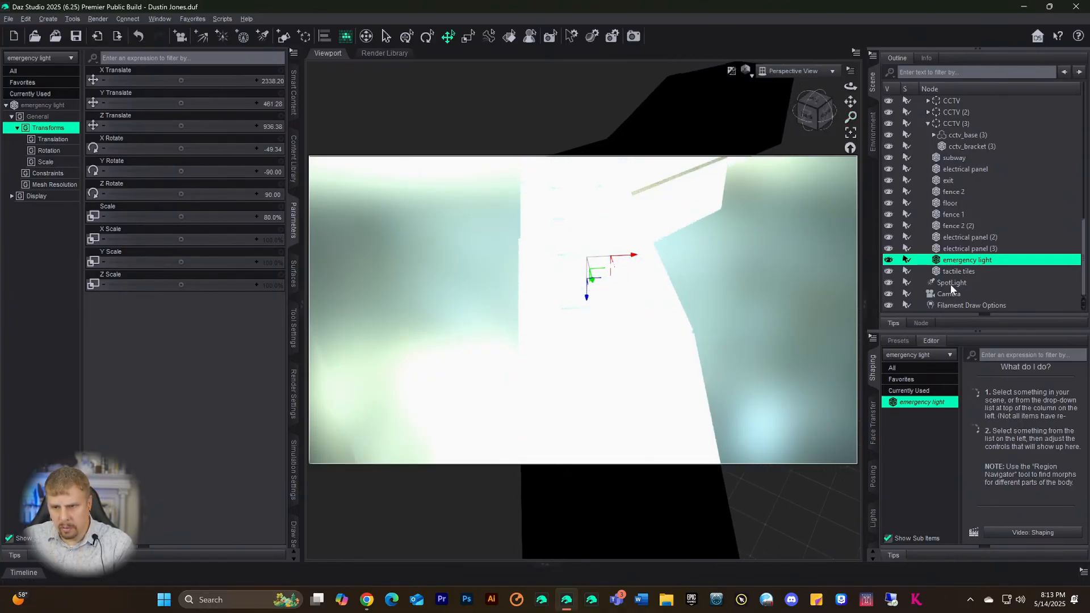
scroll(955, 165, up, 10)
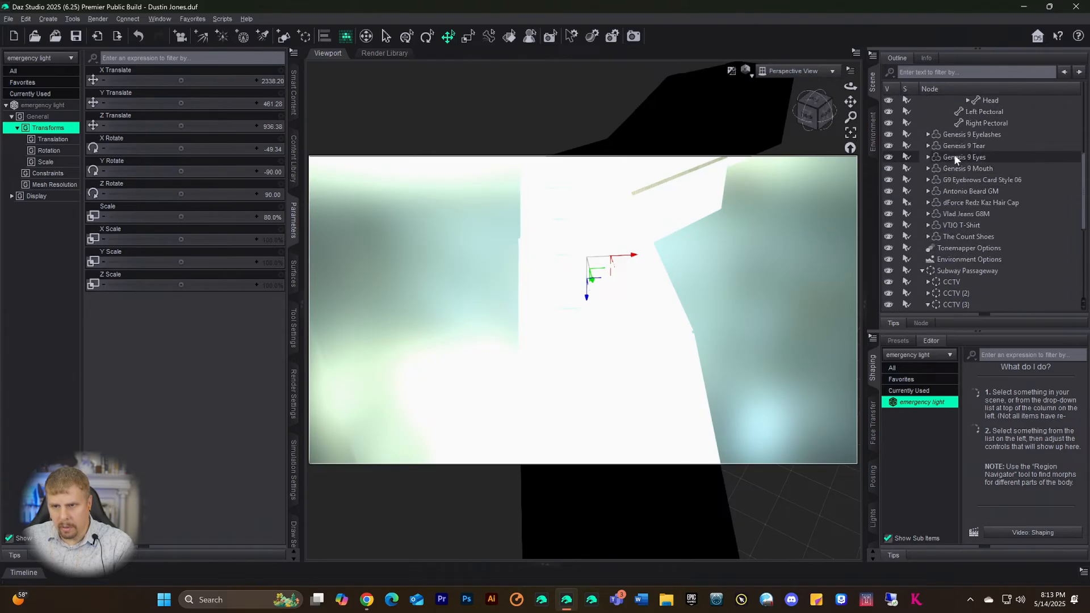
scroll(955, 155, up, 1)
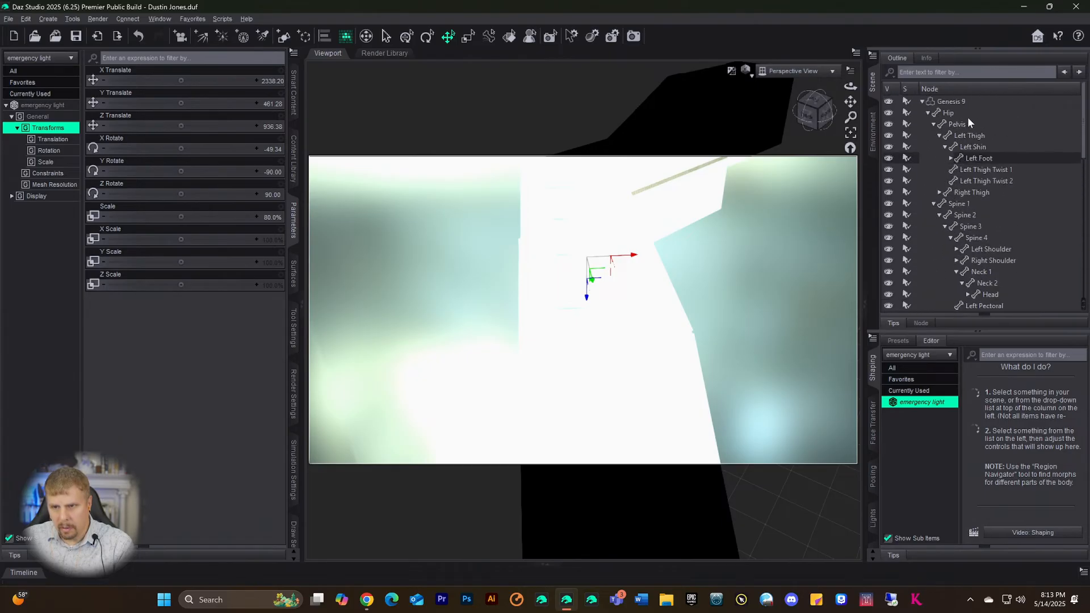
scroll(975, 250, down, 6)
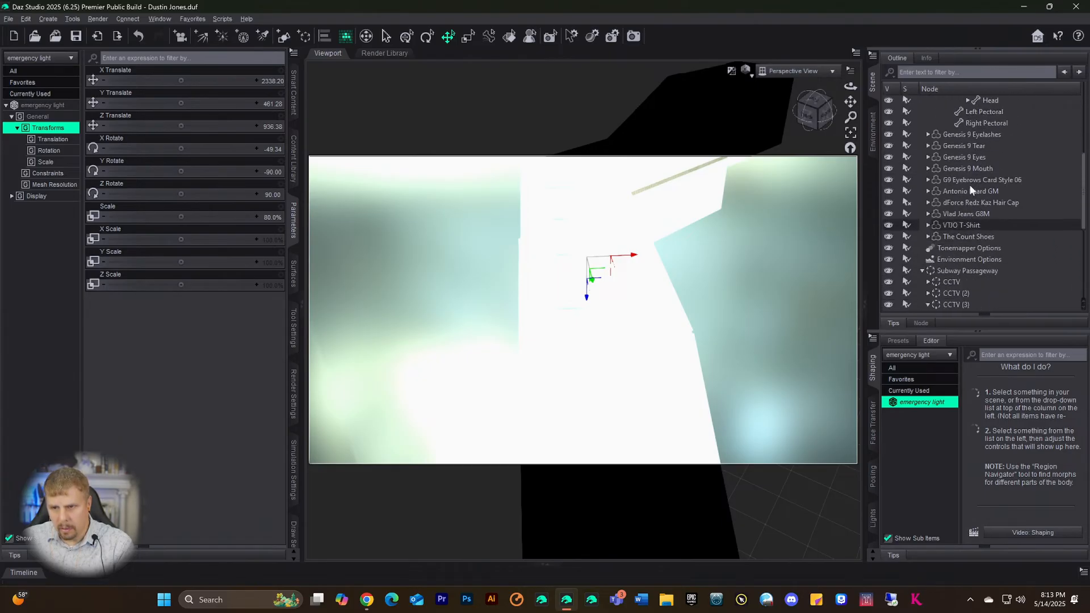
scroll(968, 196, down, 2)
- Lower the Environment Map strength in Environment Options from 2.00 to 1.00, then to 0.50
click(964, 196)
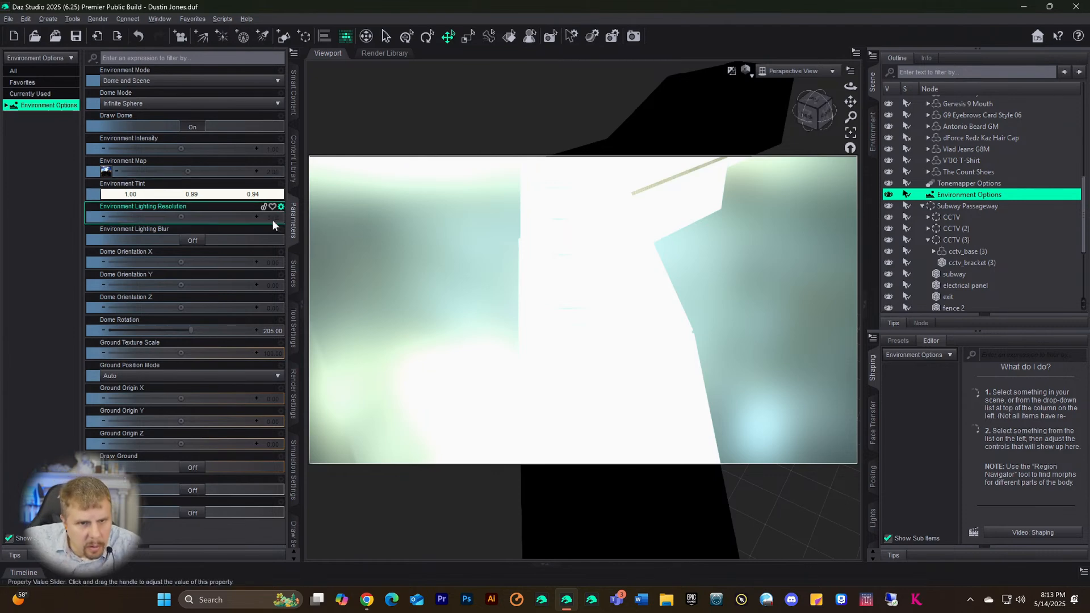
click(273, 171)
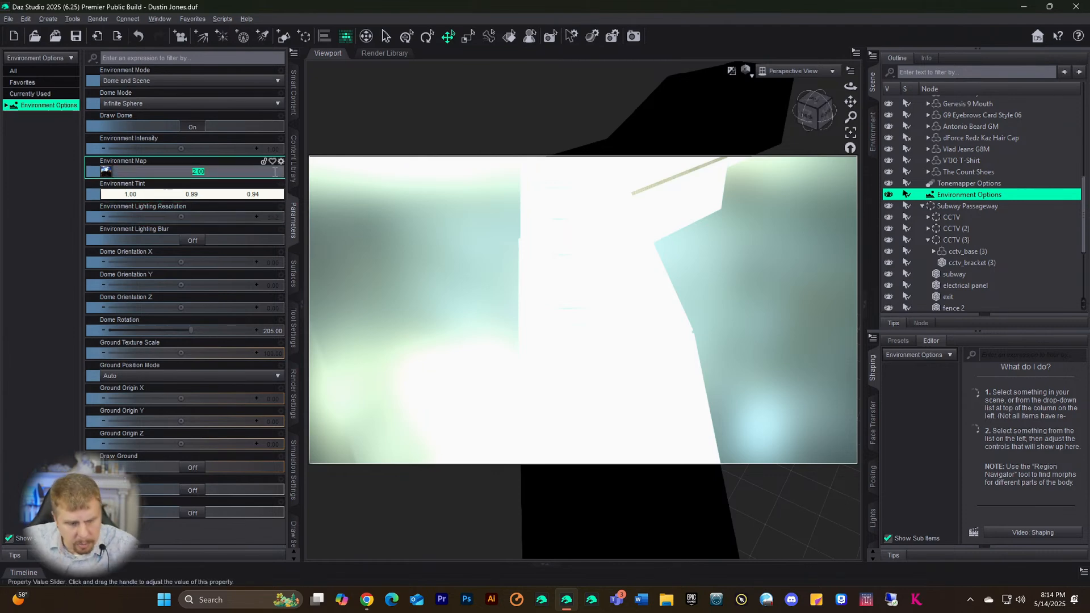
text(1)
key(Return)
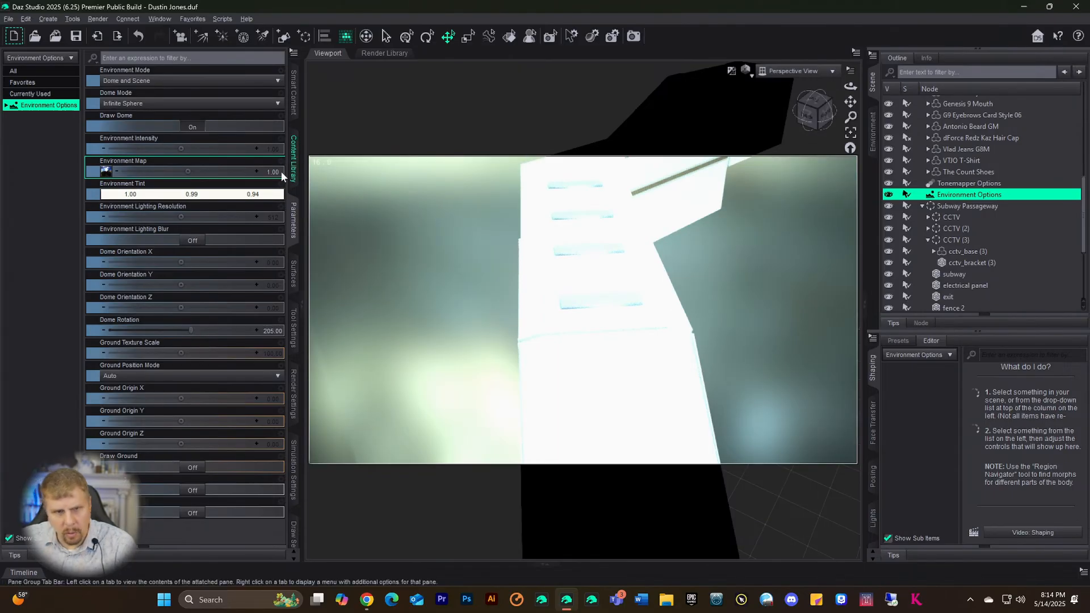
click(276, 172)
text(0.5)
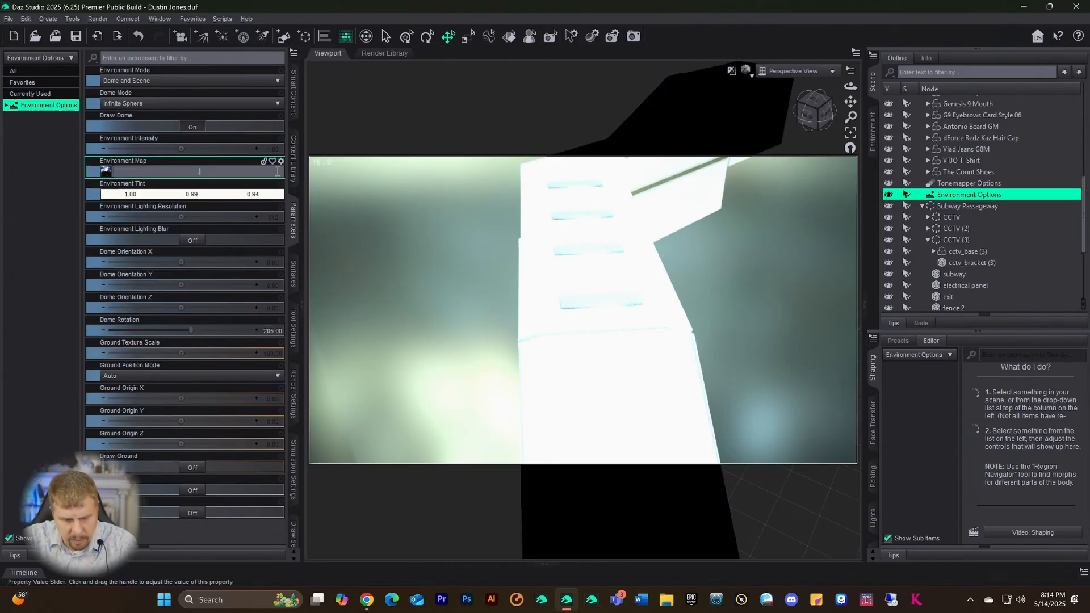
key(Return)
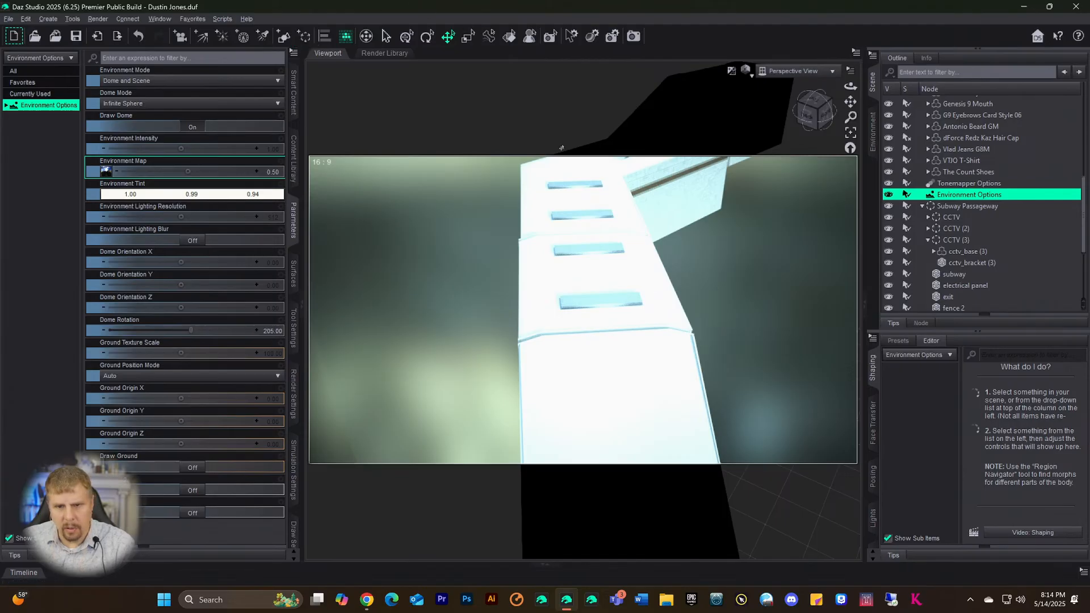
drag(821, 117, 800, 108)
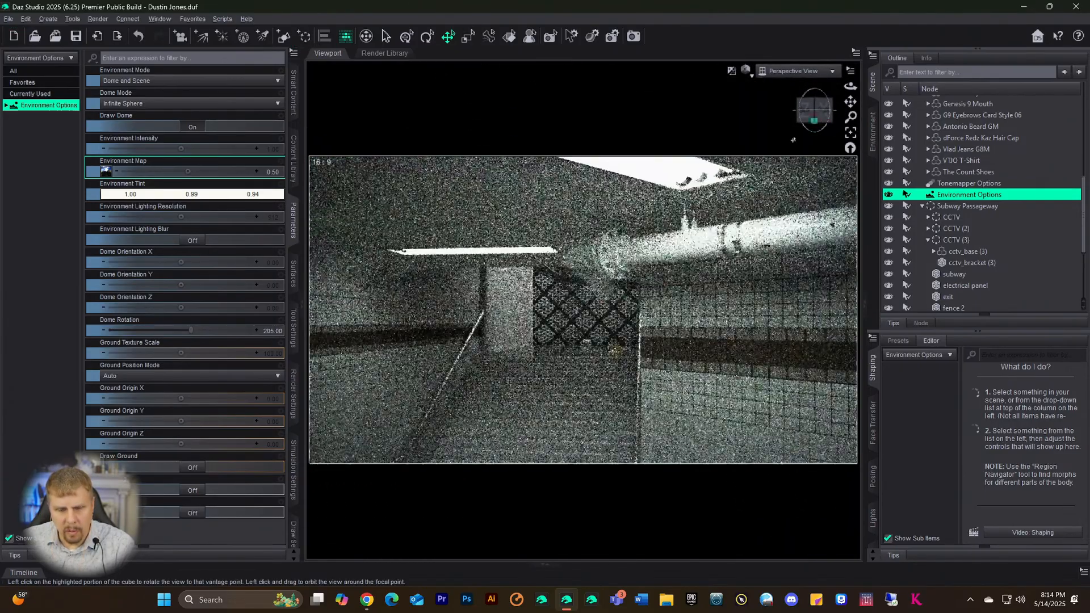
- Select the emergency light and move it a first stretch along the corridor
scroll(629, 269, down, 3)
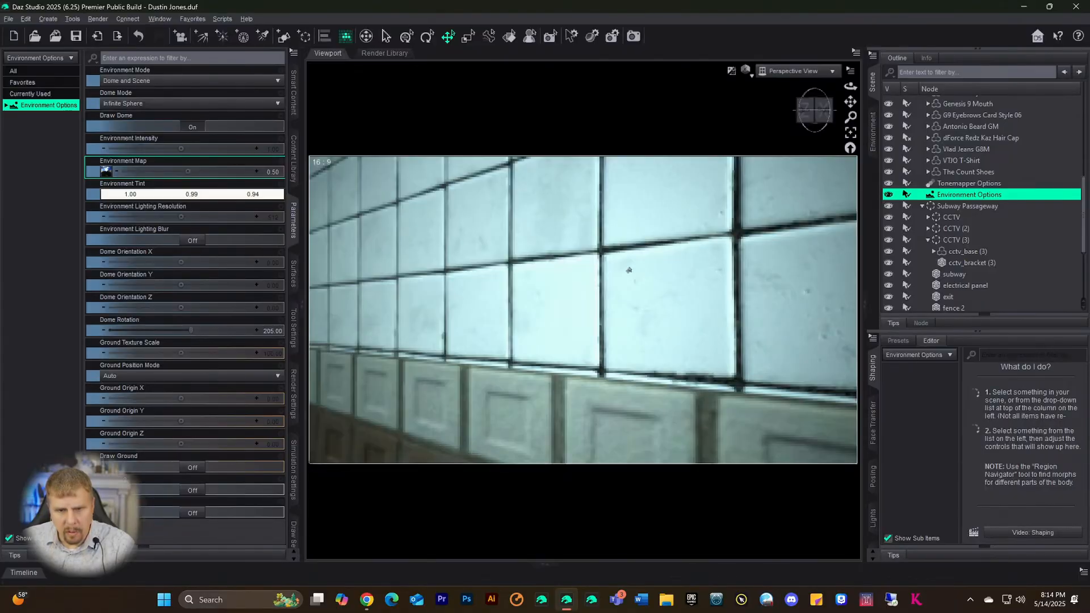
scroll(629, 269, up, 3)
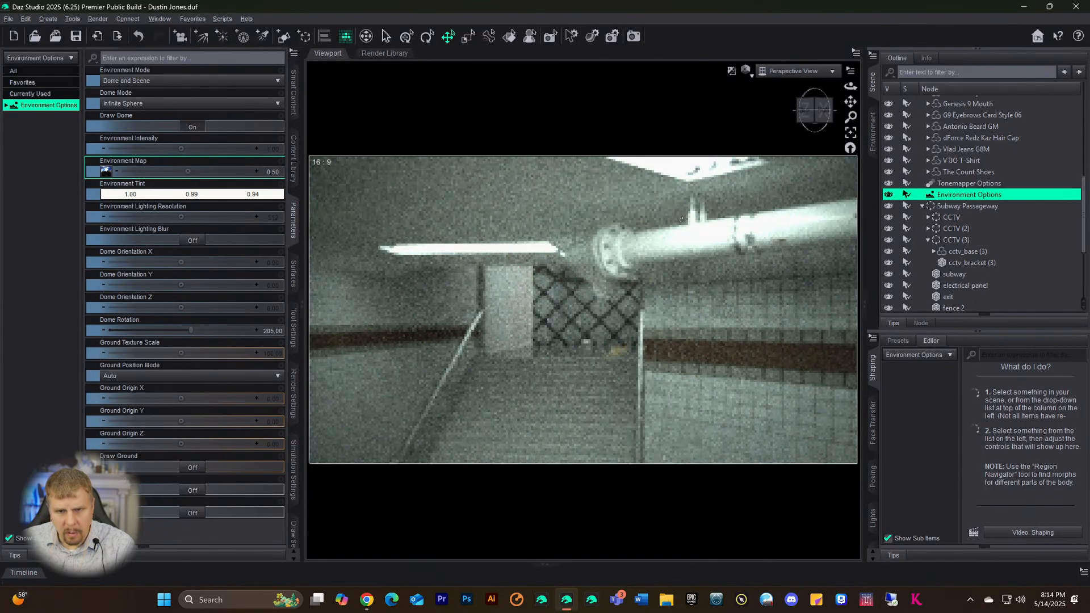
scroll(681, 219, up, 3)
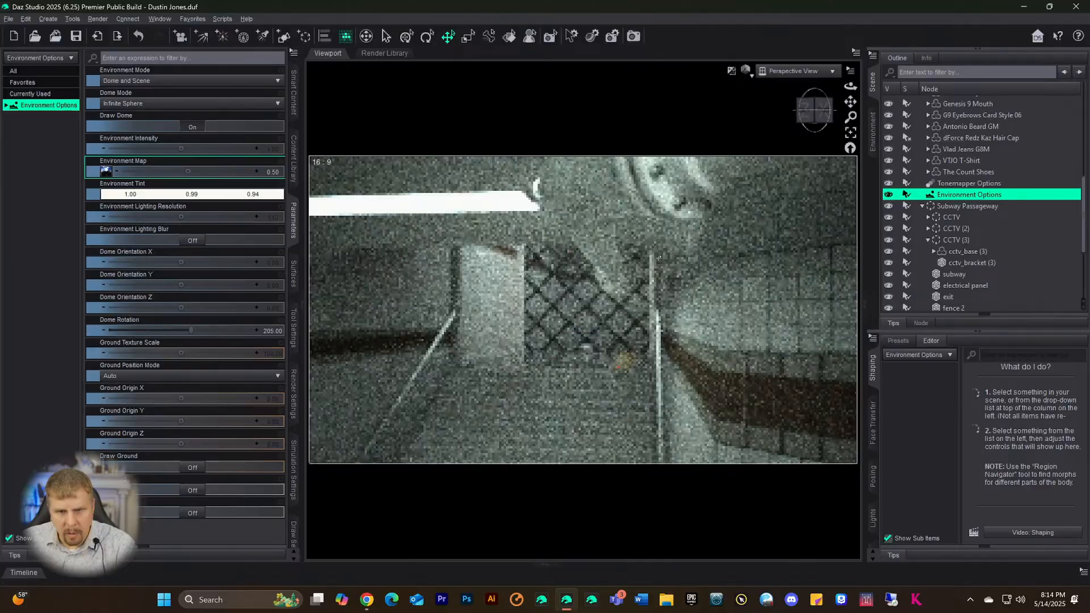
scroll(659, 259, up, 3)
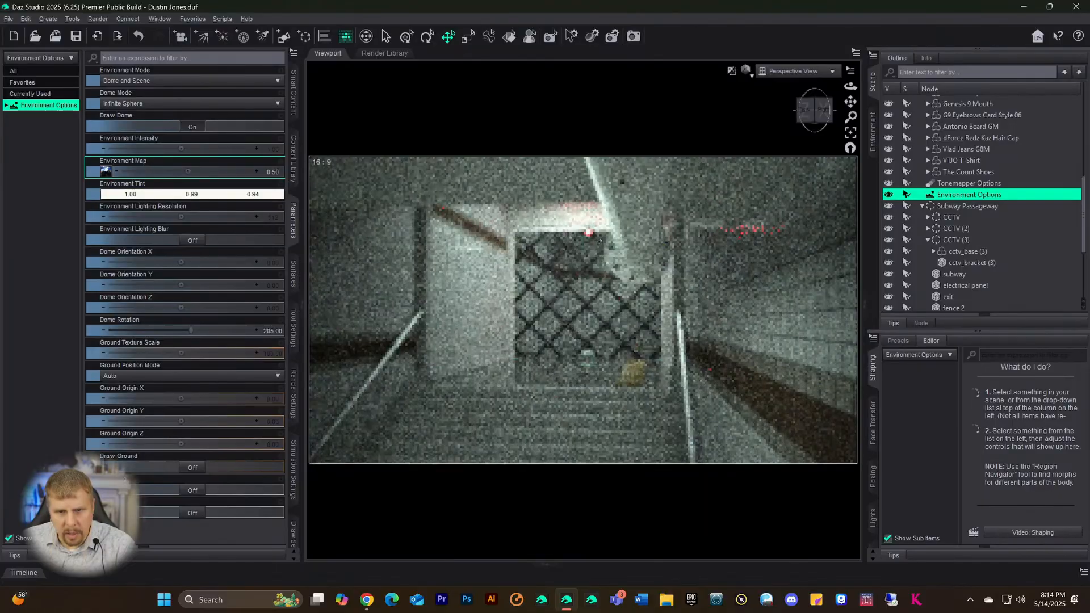
click(590, 235)
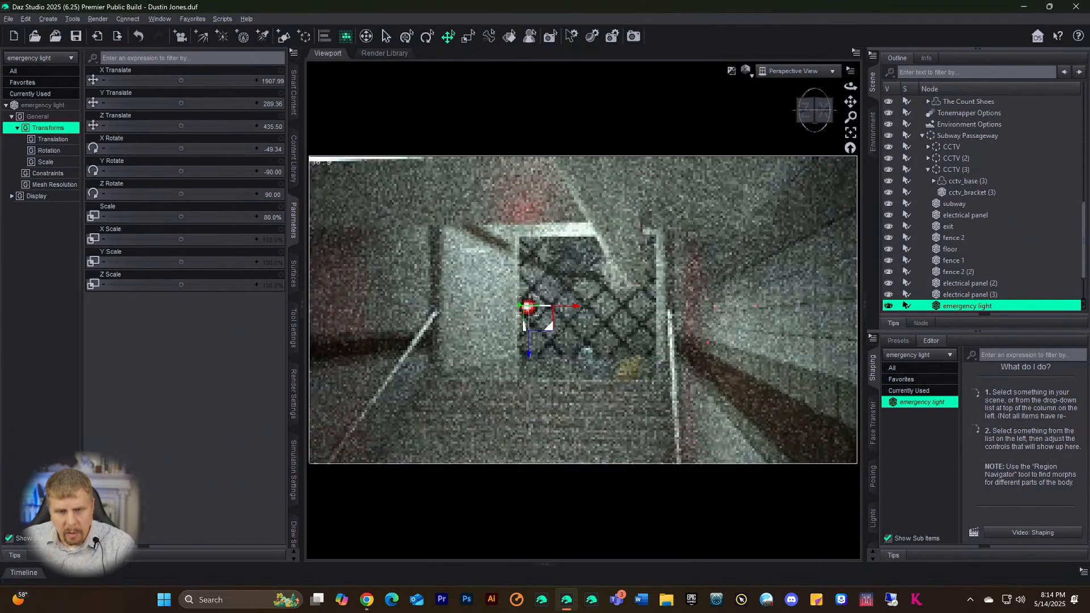
scroll(604, 256, down, 2)
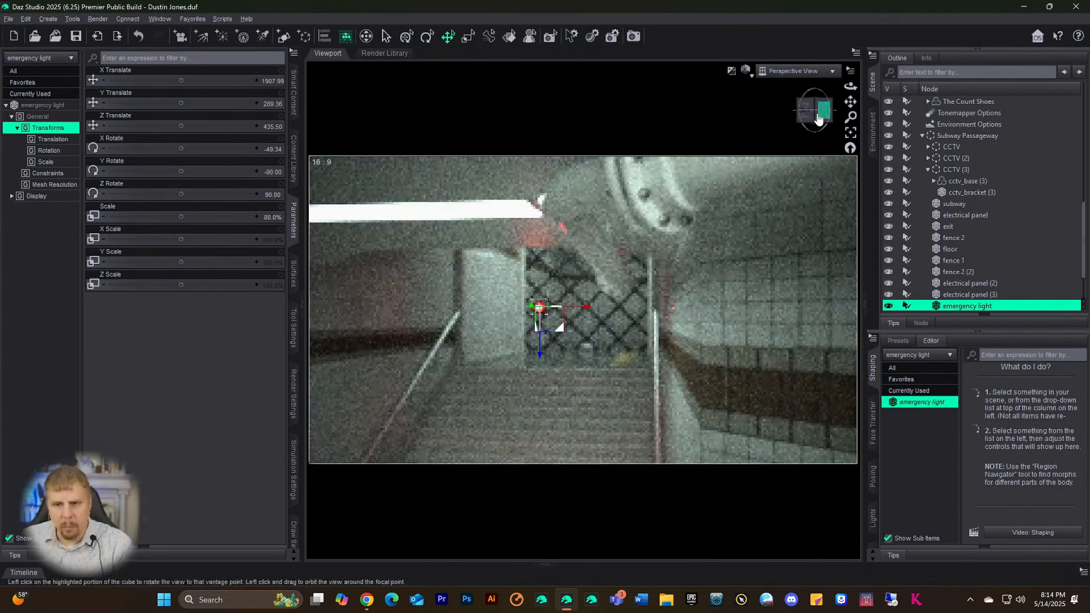
mouse_move(814, 110)
mouse_down()
mouse_move(803, 110)
mouse_move(817, 109)
mouse_up()
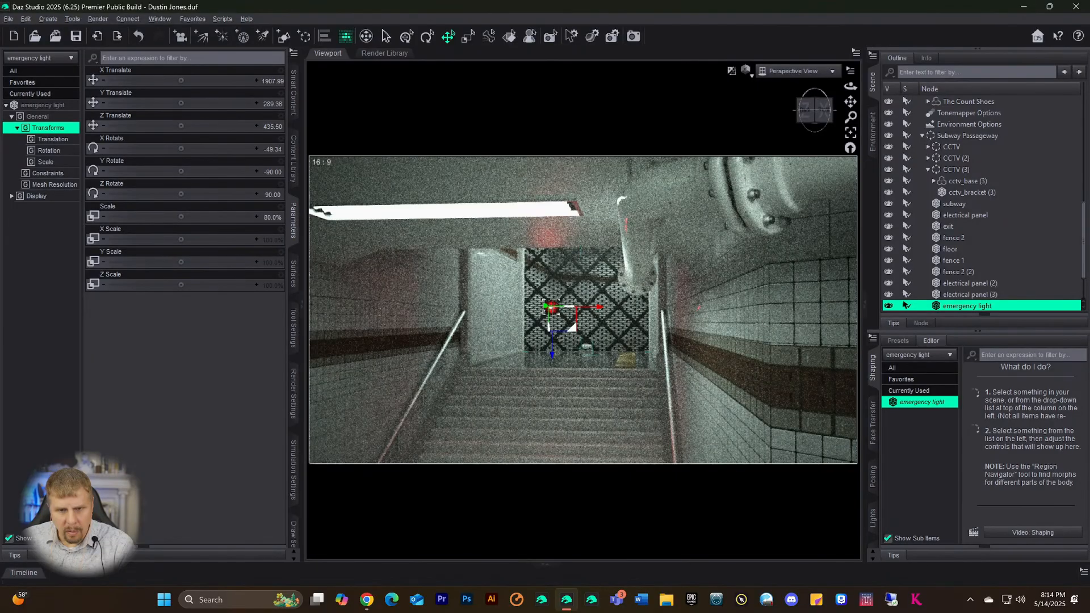
drag(545, 306, 606, 301)
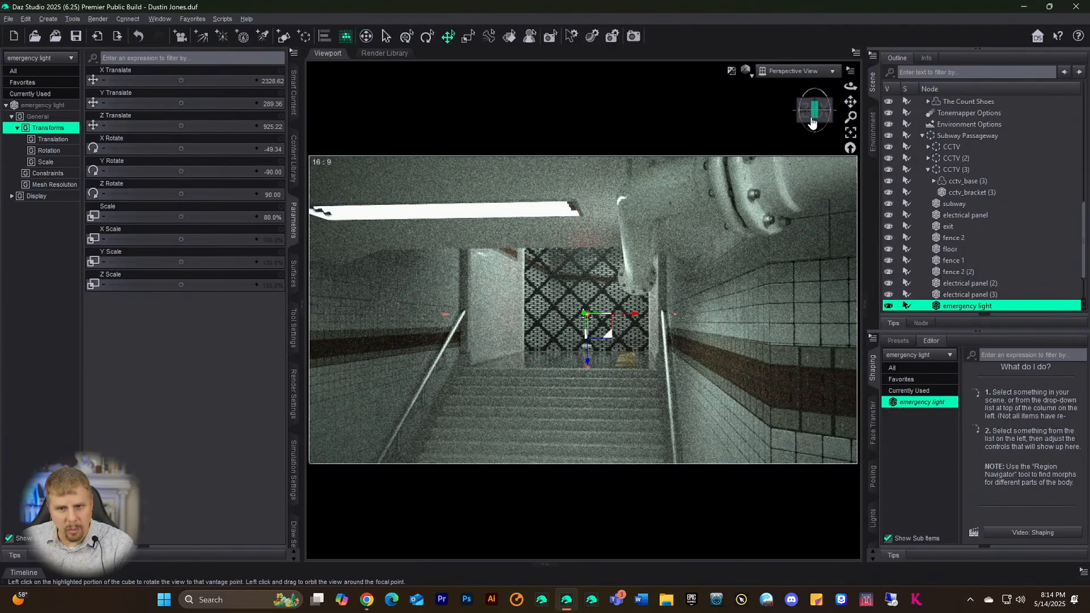
- Slide the emergency light further along the wall to X 2758.66, Z 1425.91 and check its placement
mouse_move(814, 111)
mouse_down()
mouse_move(850, 104)
mouse_move(823, 105)
mouse_up()
scroll(583, 310, down, 2)
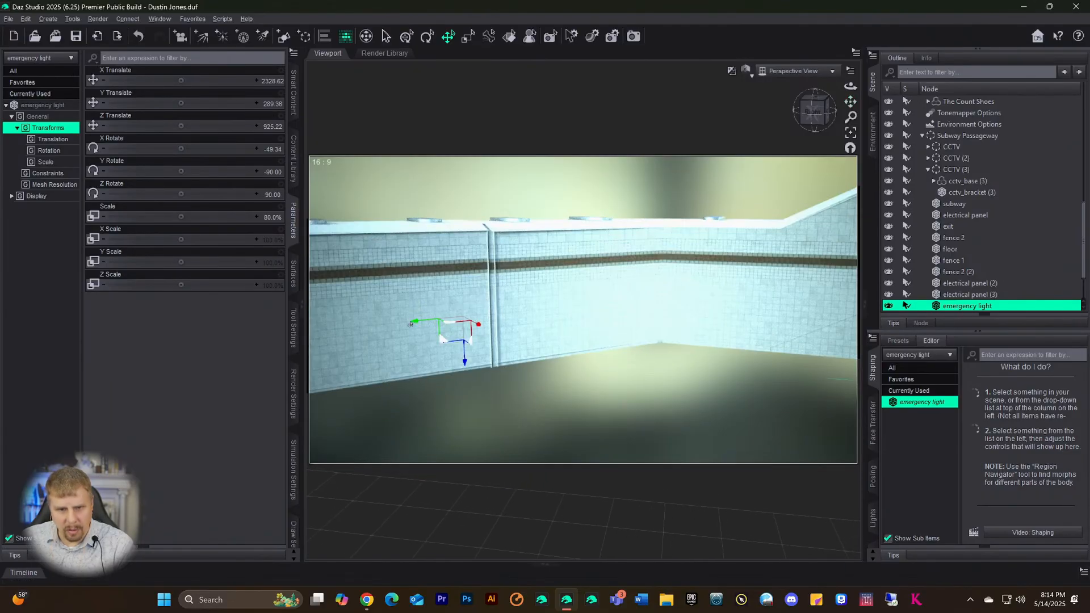
drag(440, 337, 491, 326)
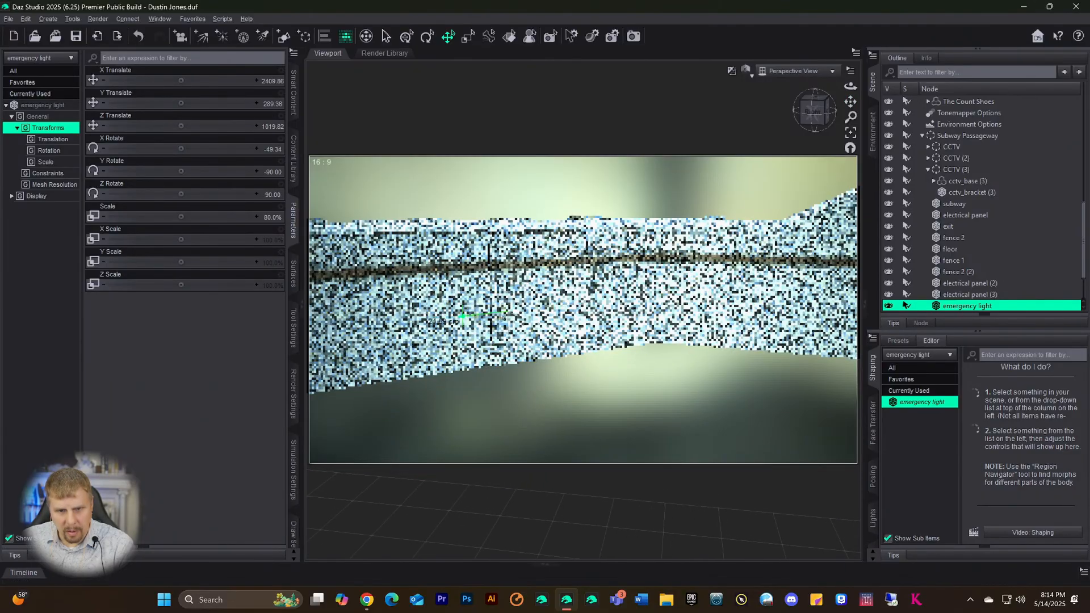
drag(580, 307, 631, 304)
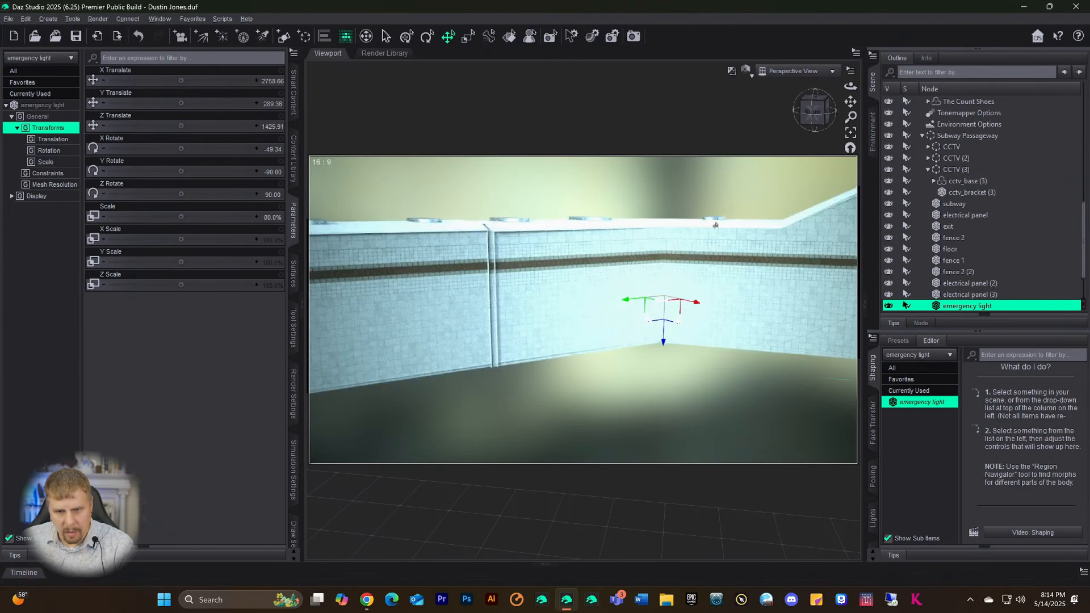
click(851, 133)
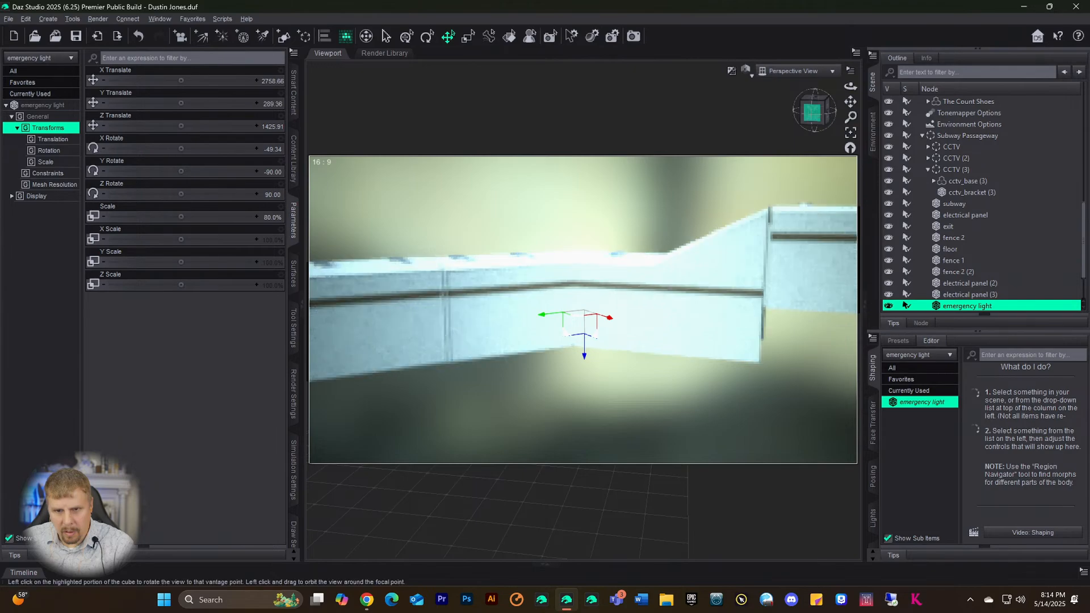
drag(814, 114, 850, 68)
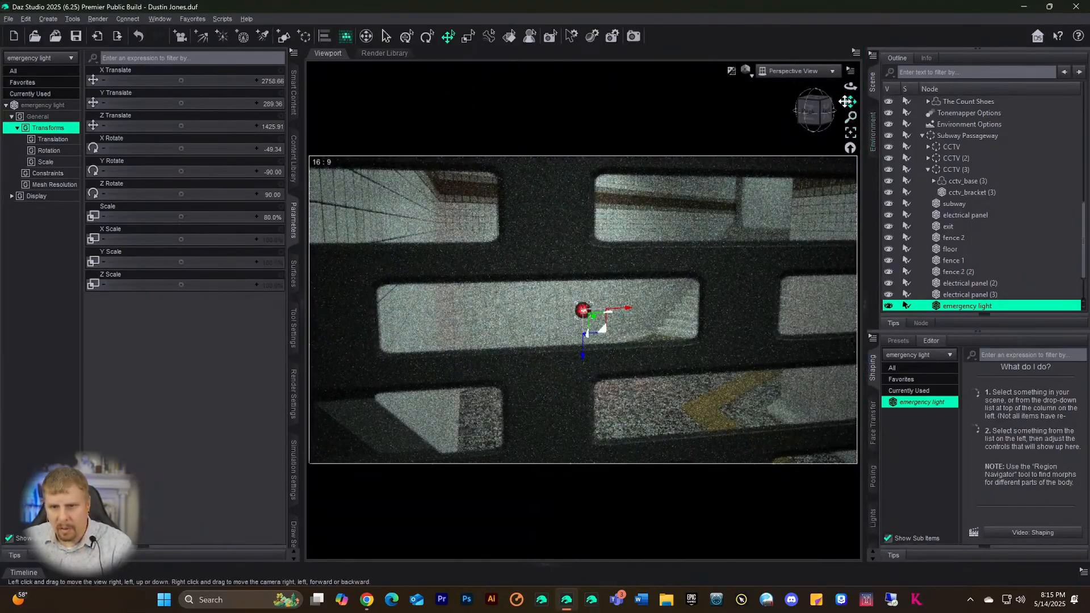
mouse_move(819, 104)
mouse_down()
mouse_move(831, 111)
mouse_move(811, 115)
mouse_move(819, 117)
mouse_up()
scroll(959, 119, up, 8)
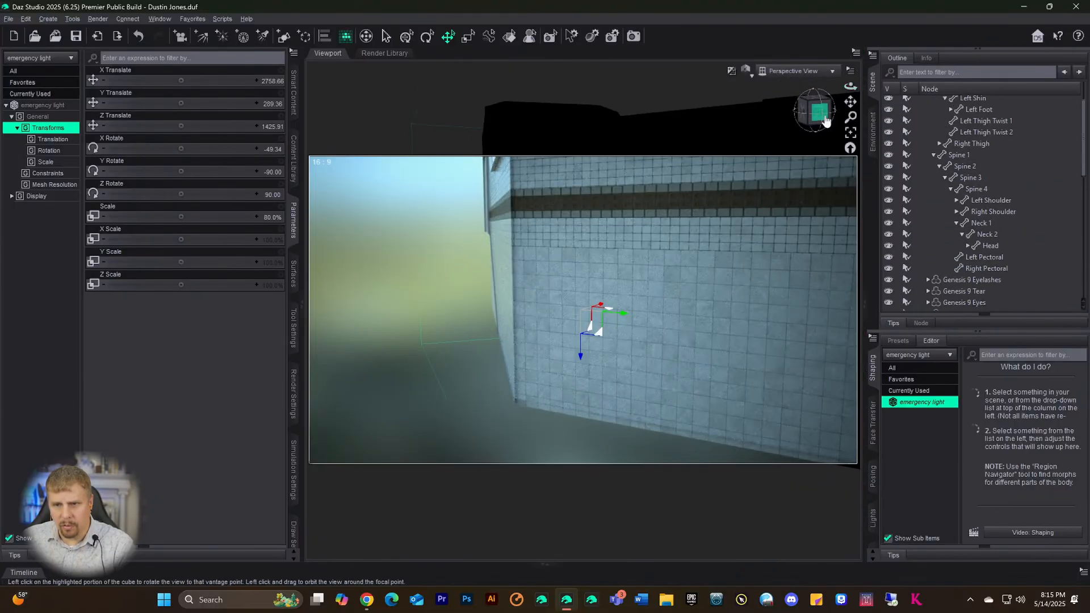
scroll(973, 129, up, 1)
- Frame Genesis 9, pull back over the corridor, then select and frame electrical panel (2)
click(952, 102)
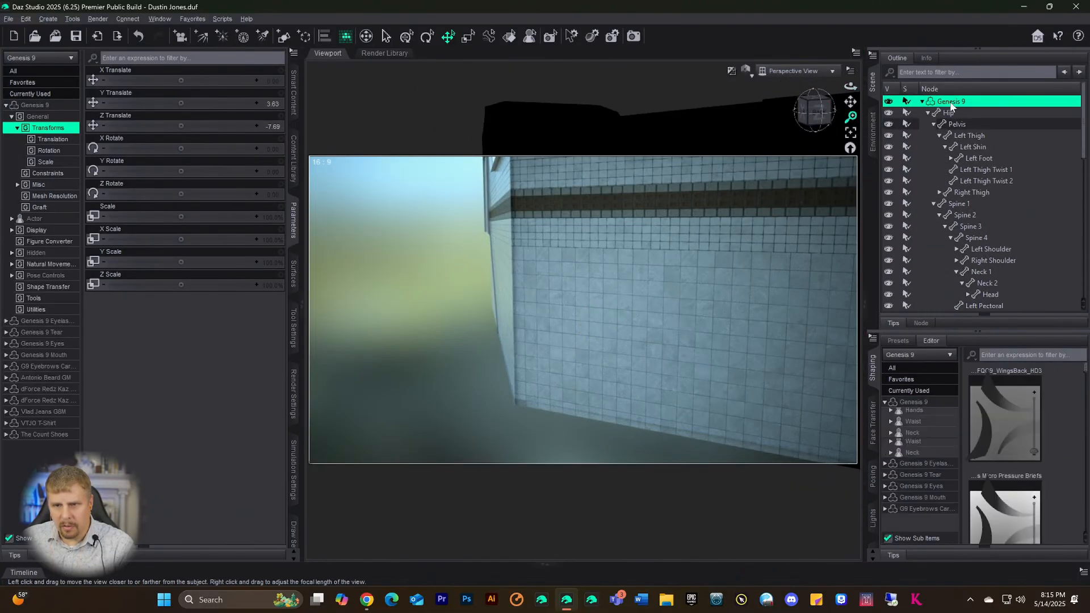
click(851, 134)
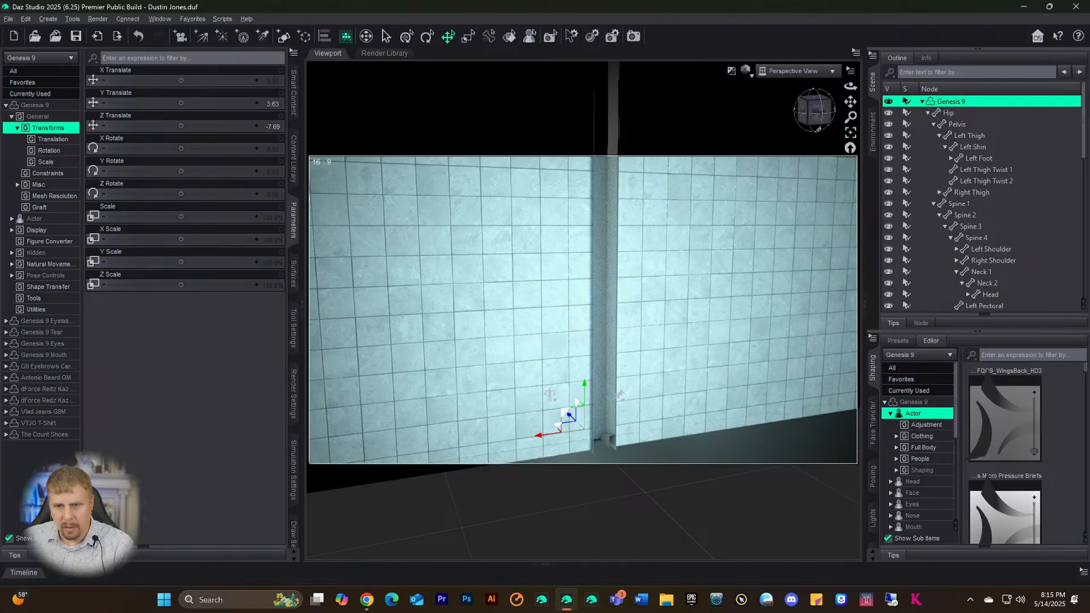
drag(851, 119, 850, 170)
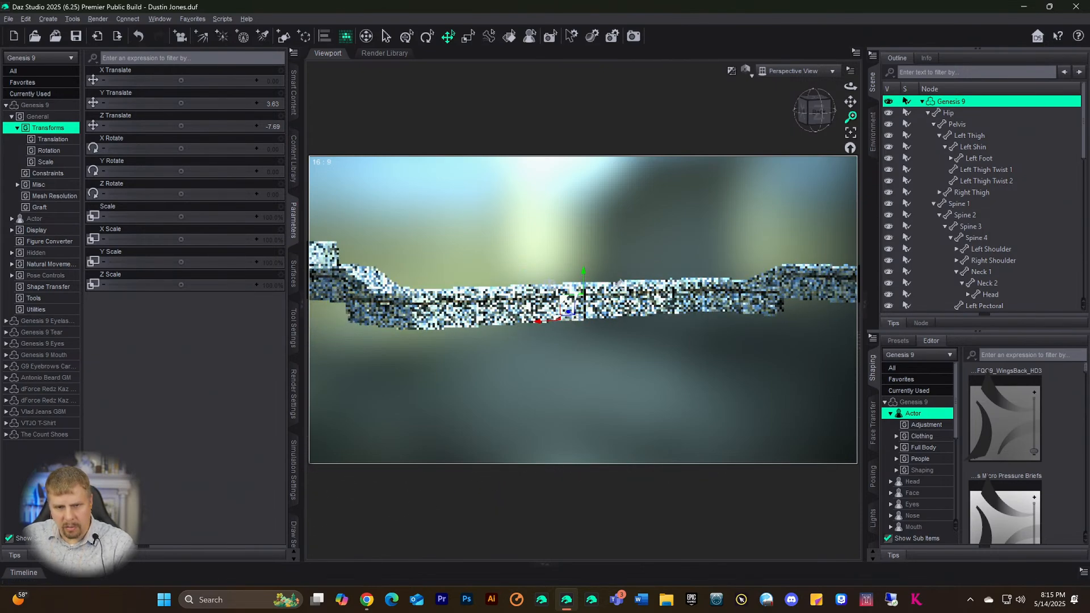
mouse_move(802, 112)
mouse_down()
mouse_move(769, 121)
mouse_move(795, 164)
mouse_move(792, 137)
mouse_move(809, 112)
mouse_move(850, 124)
mouse_move(816, 117)
mouse_up()
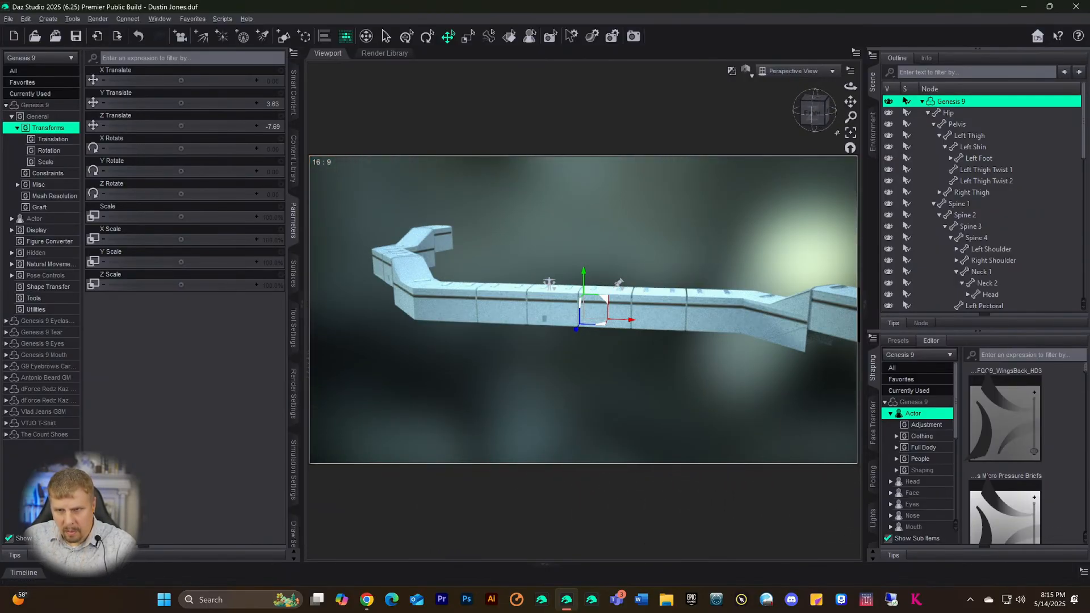
scroll(962, 286, down, 20)
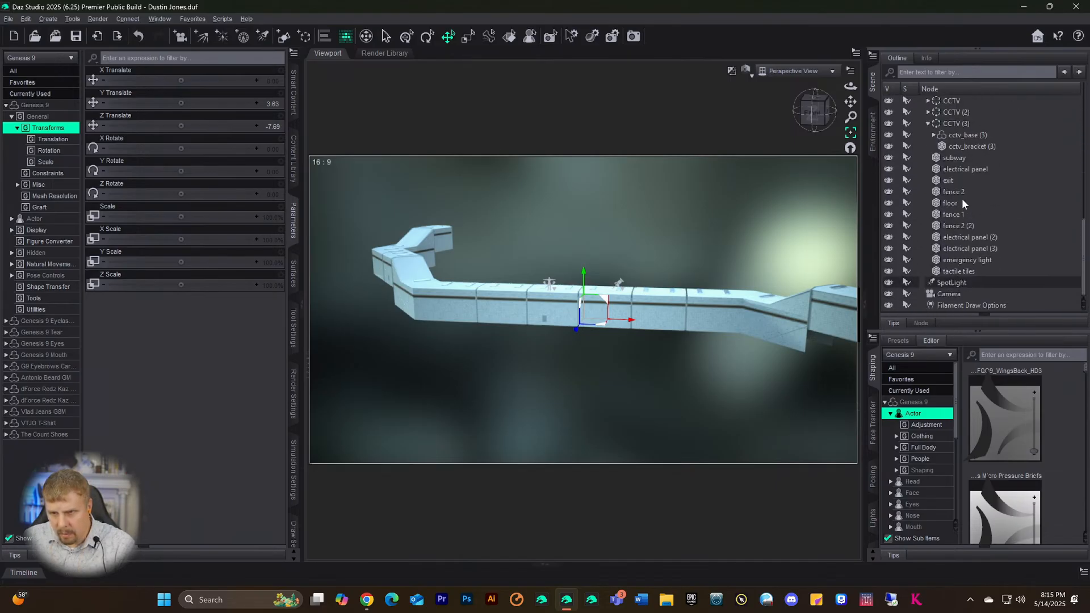
click(957, 237)
click(850, 133)
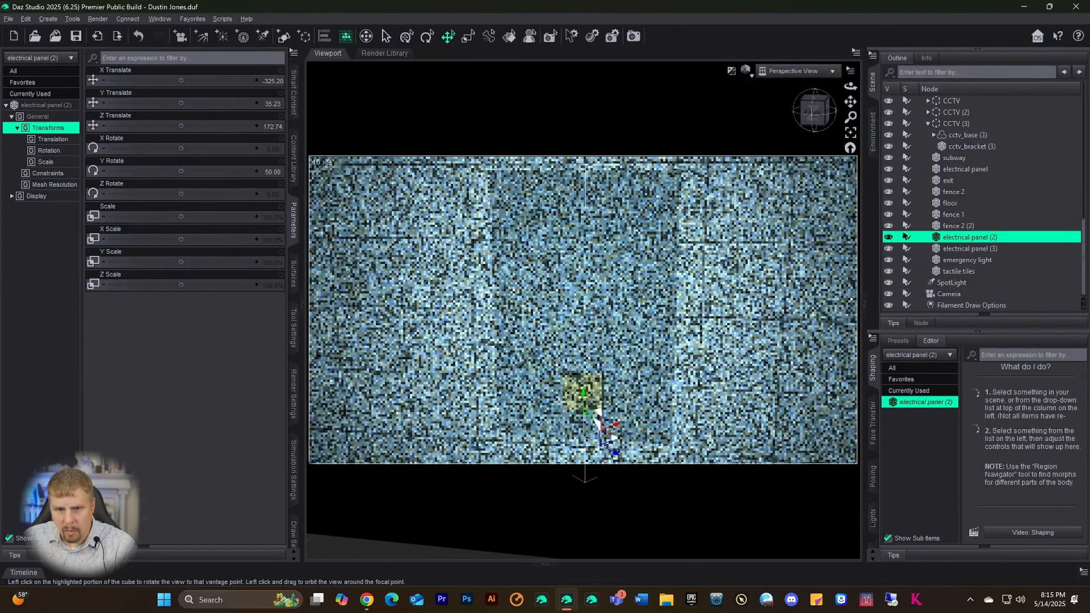
- Orbit around electrical panel (2) and bring the view close to the tiled wall
mouse_move(814, 110)
mouse_down()
mouse_move(755, 110)
mouse_move(807, 119)
mouse_up()
click(808, 118)
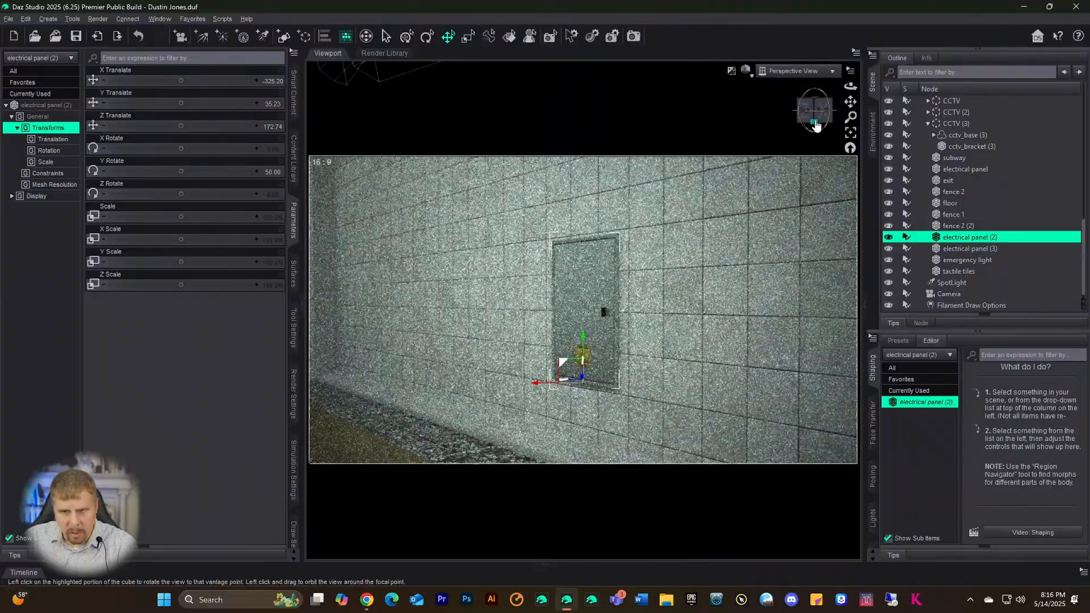
drag(815, 125, 849, 163)
click(953, 157)
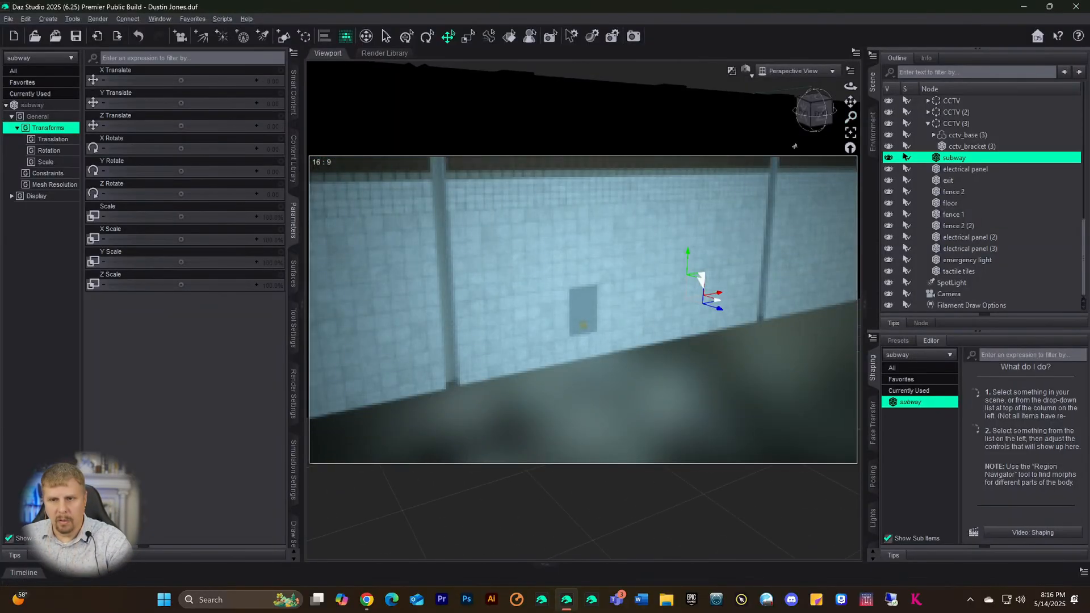
drag(850, 119, 851, 150)
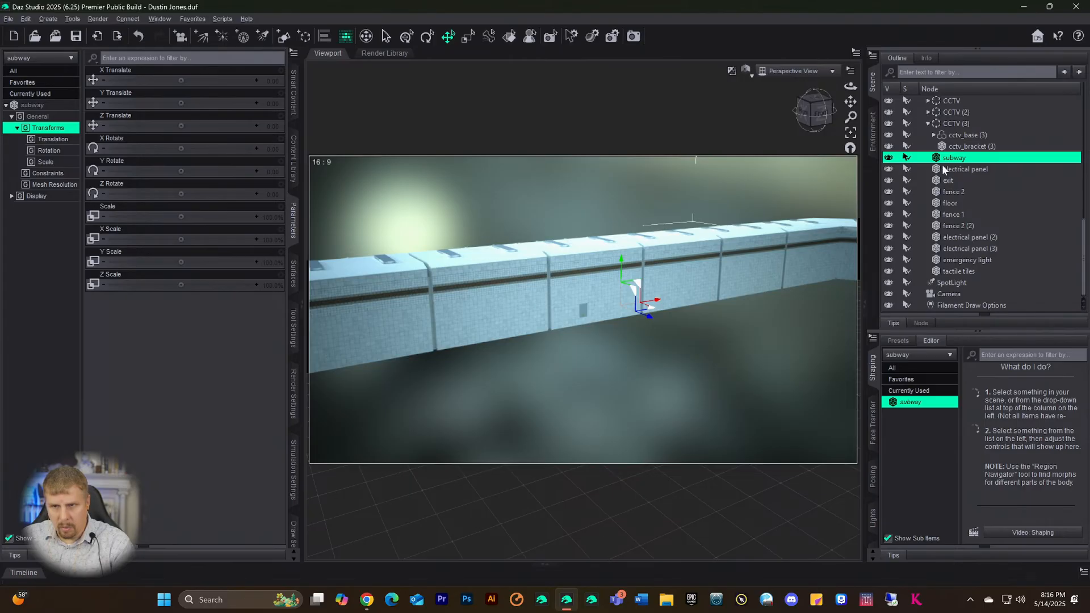
scroll(945, 166, up, 8)
scroll(950, 155, up, 3)
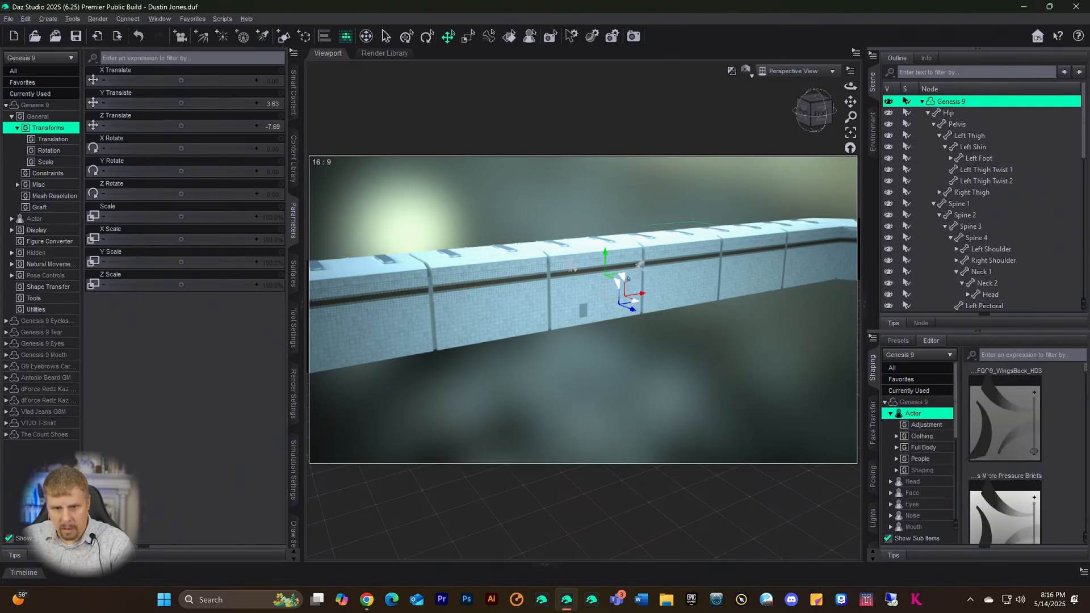
- Slide electrical panel (2) along the wall to X 137.07, Z -556.91, then select the emergency light
click(584, 313)
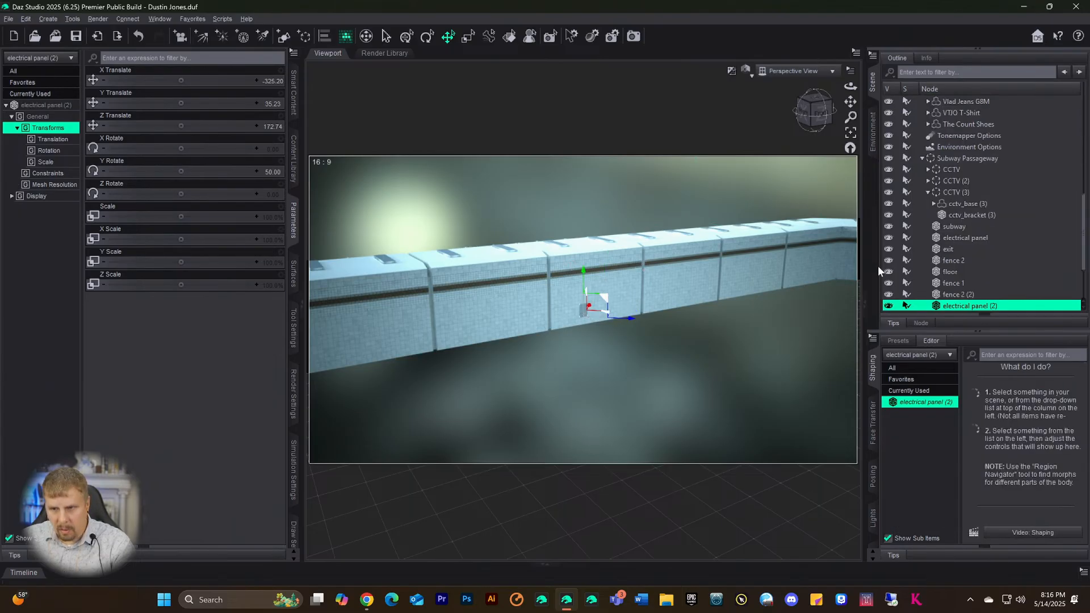
mouse_move(629, 322)
mouse_down()
mouse_move(603, 319)
mouse_move(577, 285)
mouse_move(584, 278)
mouse_up()
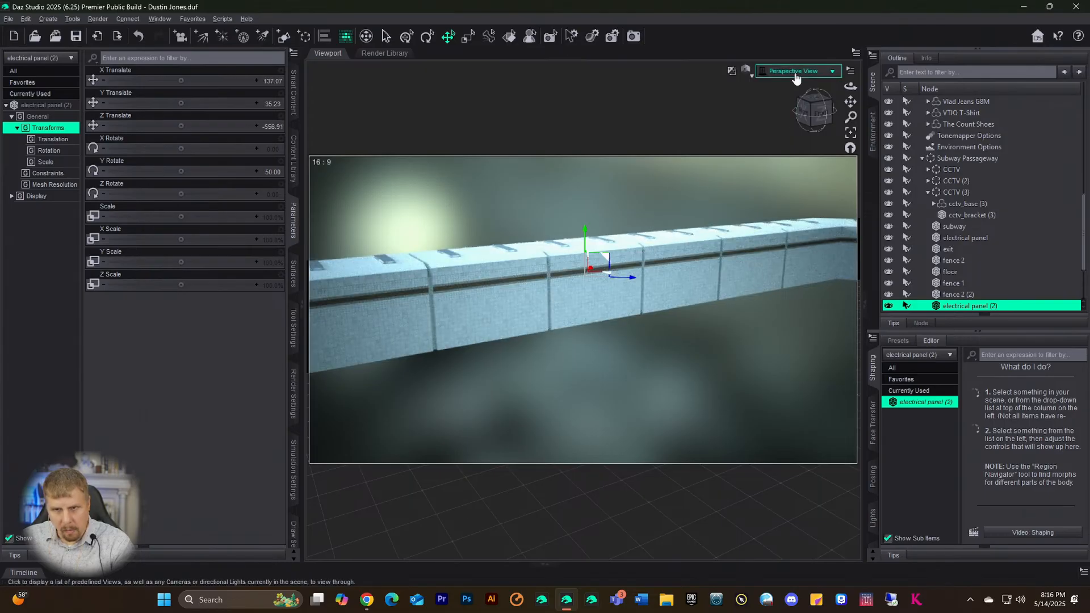
scroll(947, 134, up, 4)
scroll(994, 211, down, 6)
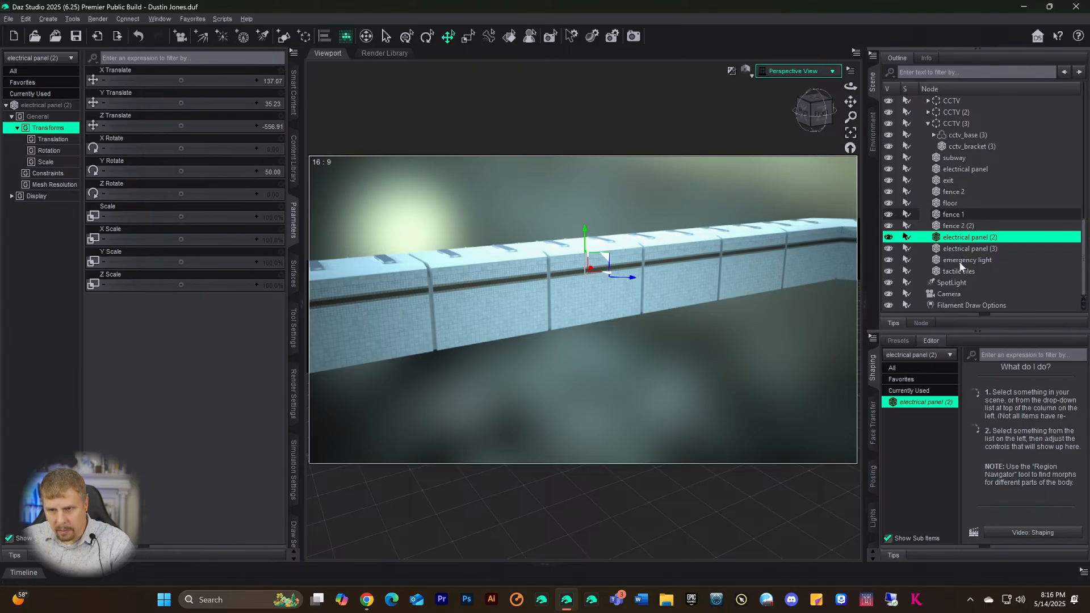
click(959, 260)
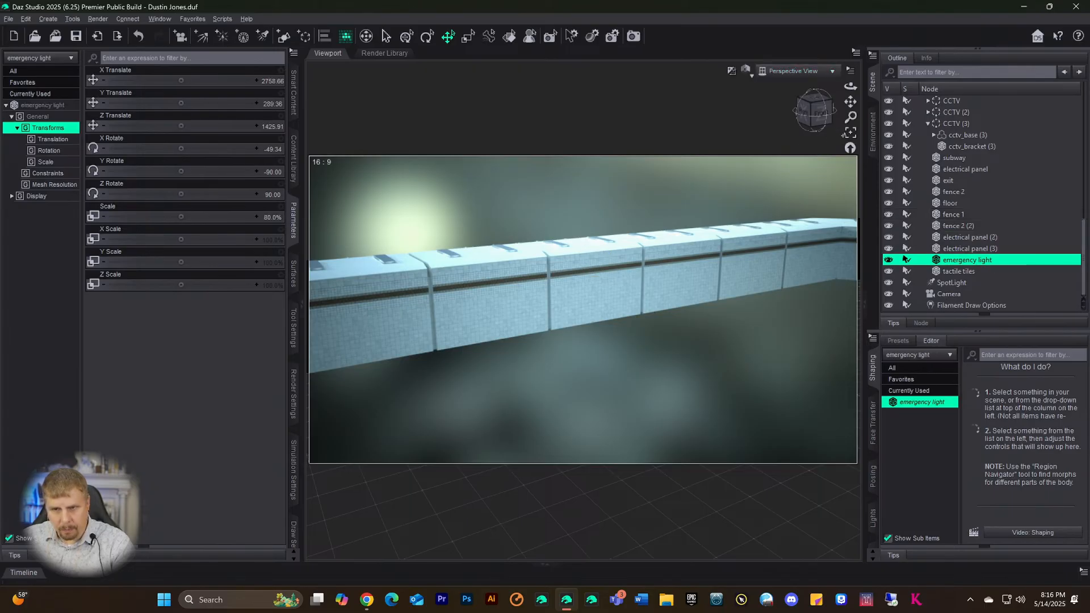
- Frame the emergency light, drag it back along the corridor, and lower it
click(850, 133)
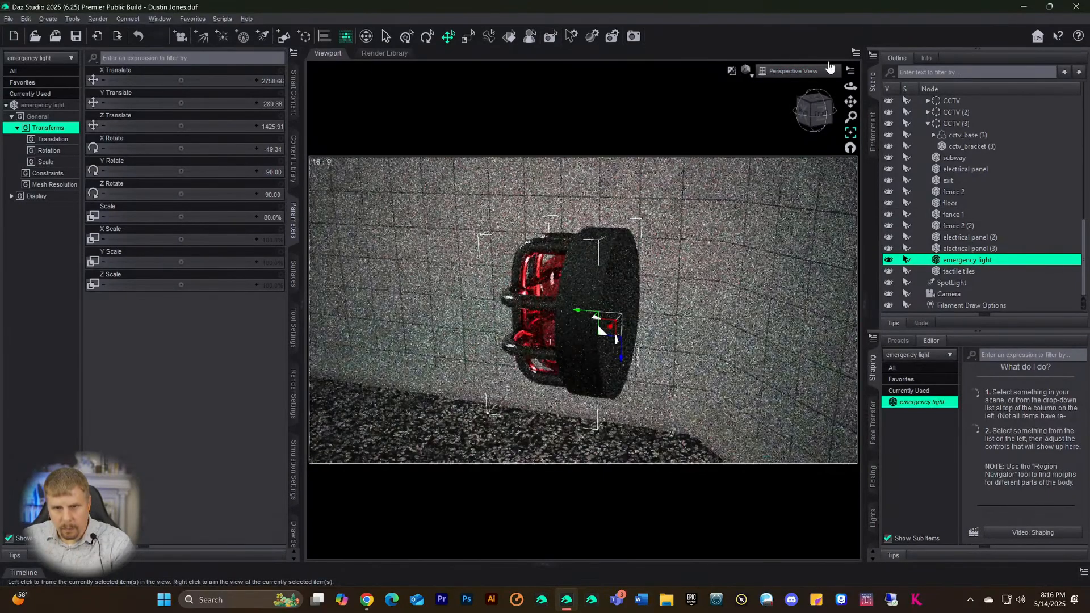
drag(850, 117, 878, 50)
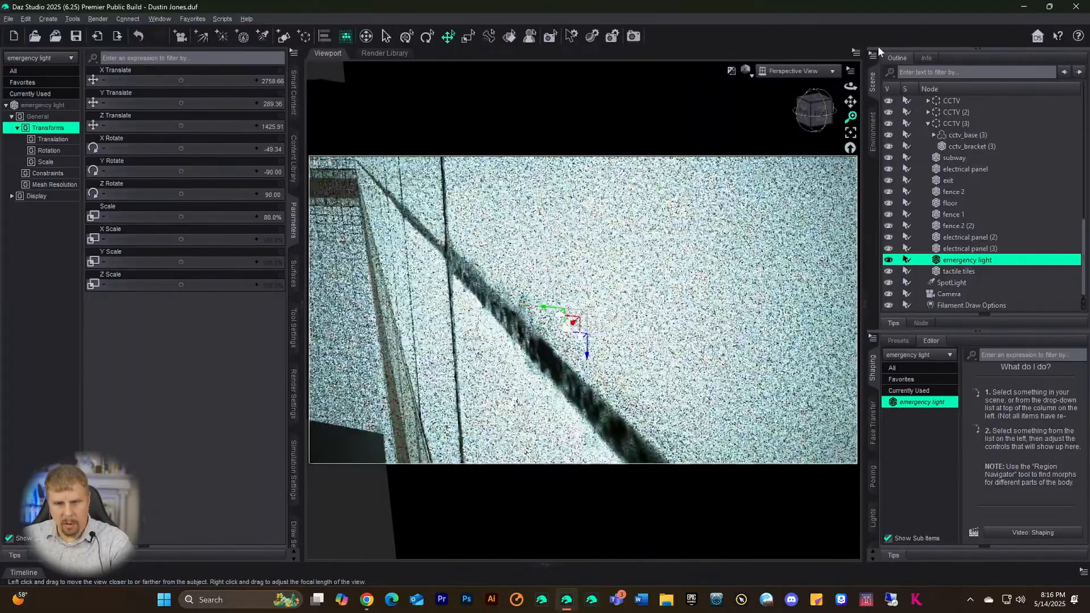
drag(811, 116, 863, 117)
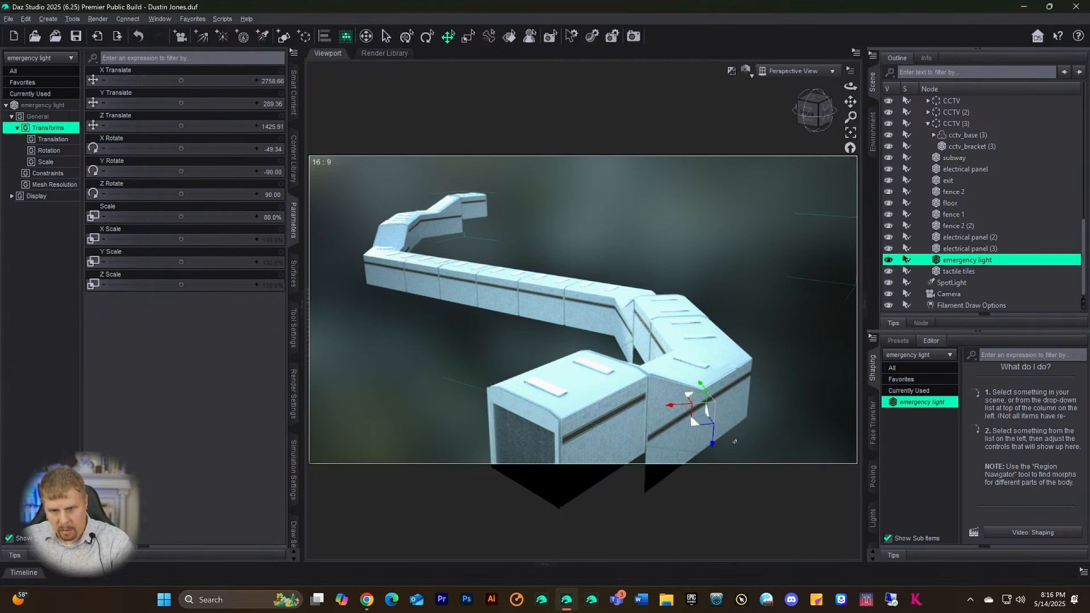
drag(700, 387, 664, 339)
drag(616, 281, 543, 282)
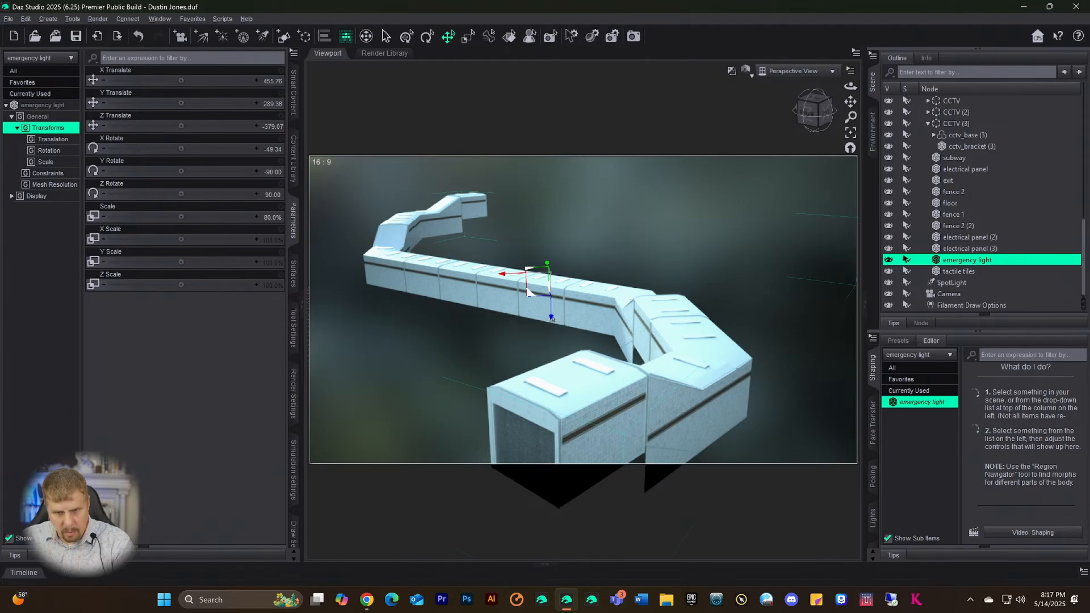
drag(552, 319, 554, 349)
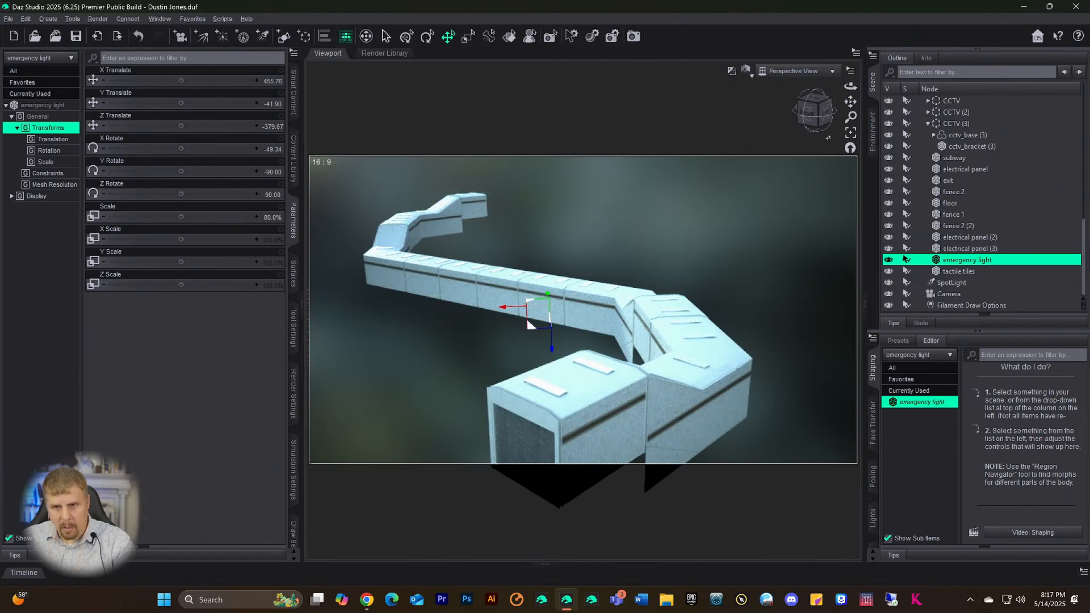
- Reframe the emergency light, raise it slightly, and place it against the tiled wall
click(851, 134)
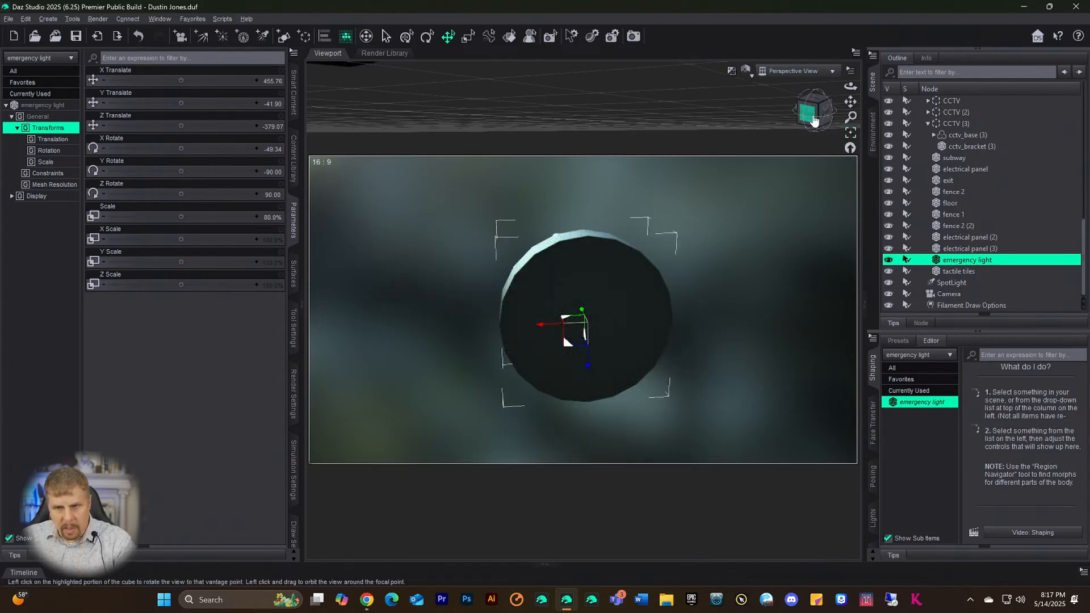
drag(814, 117, 897, 118)
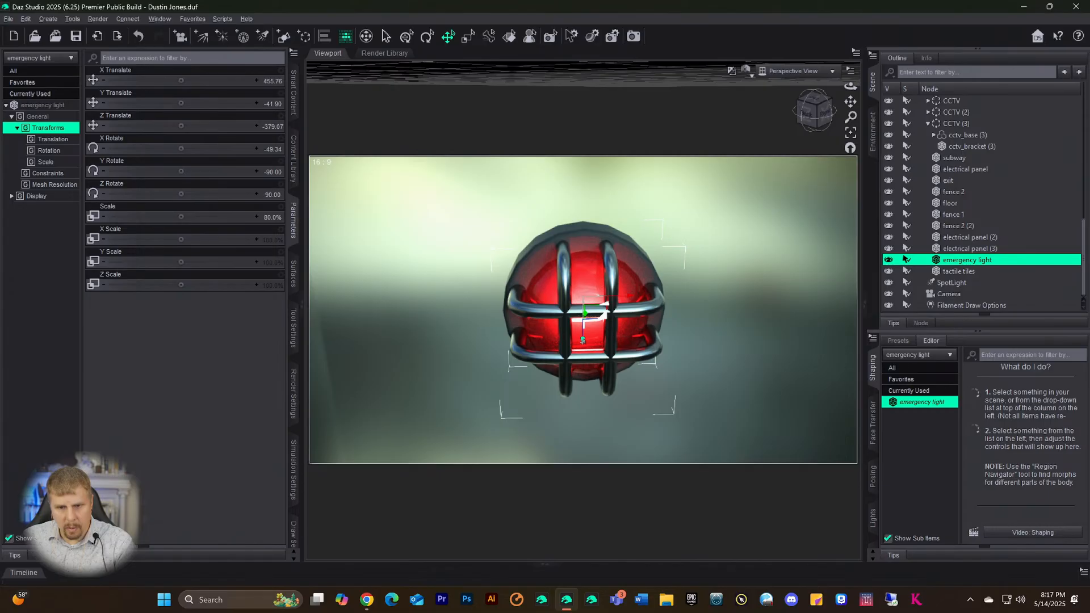
drag(582, 340, 621, 5)
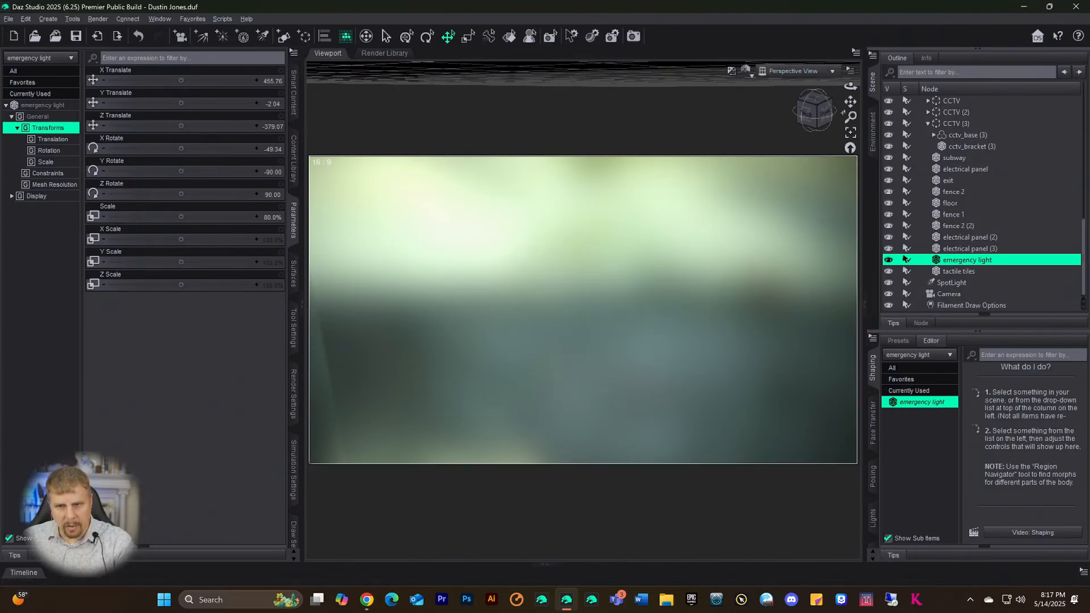
drag(850, 102, 811, 186)
drag(851, 117, 850, 127)
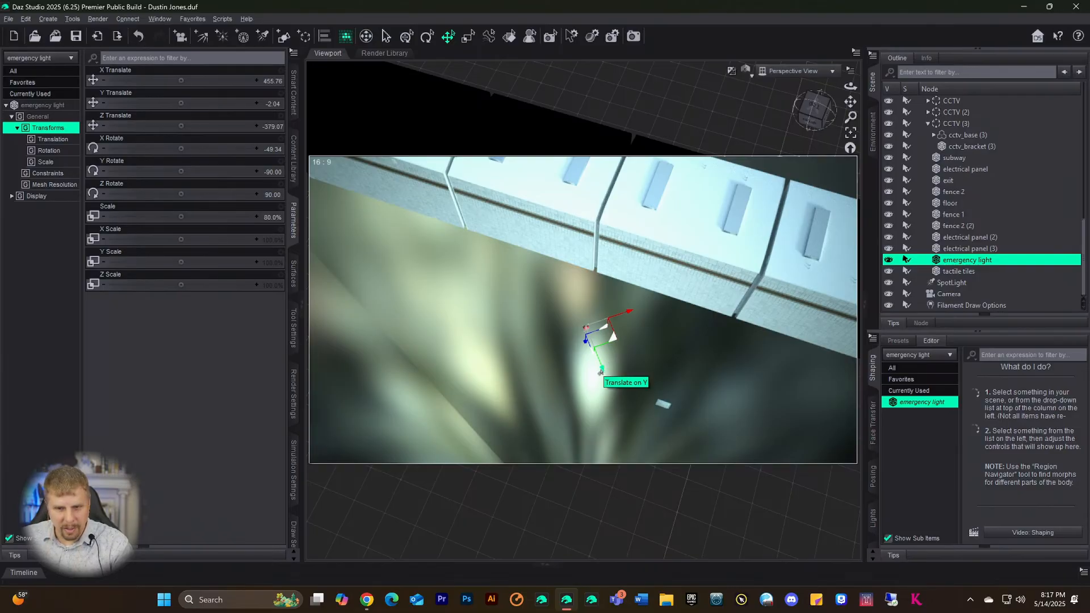
drag(601, 371, 584, 326)
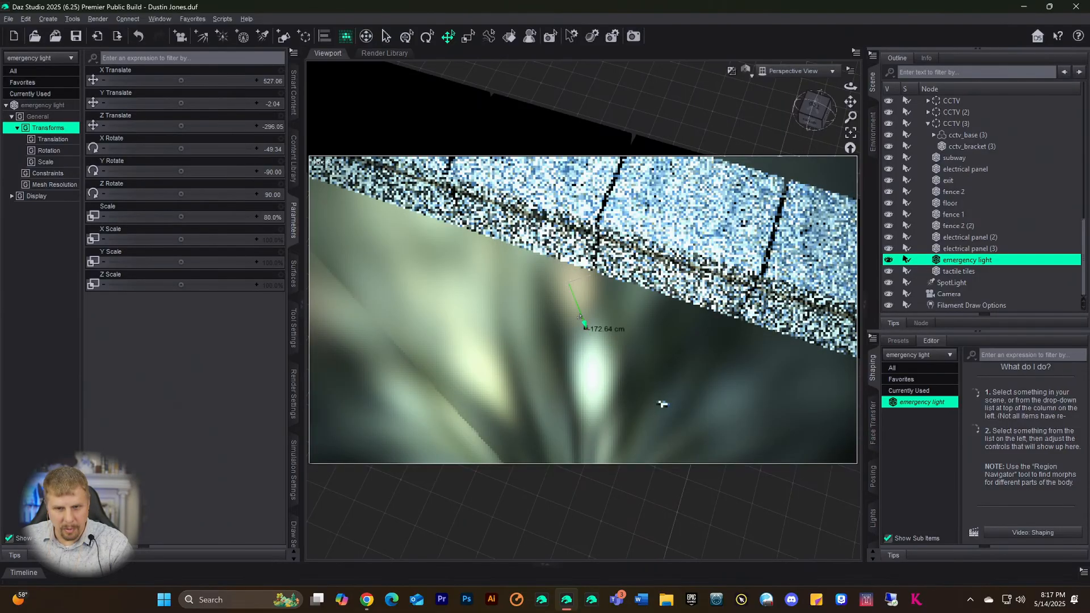
drag(555, 210, 555, 209)
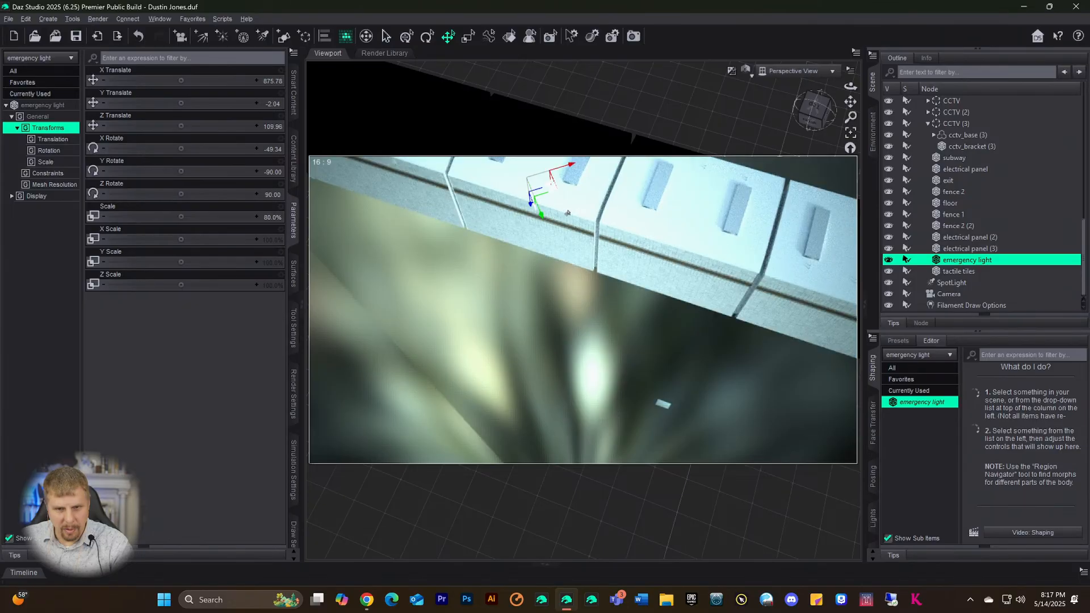
- Raise the emergency light to Y 123.66 and slide it toward electrical panel (2), then select the panel
click(814, 111)
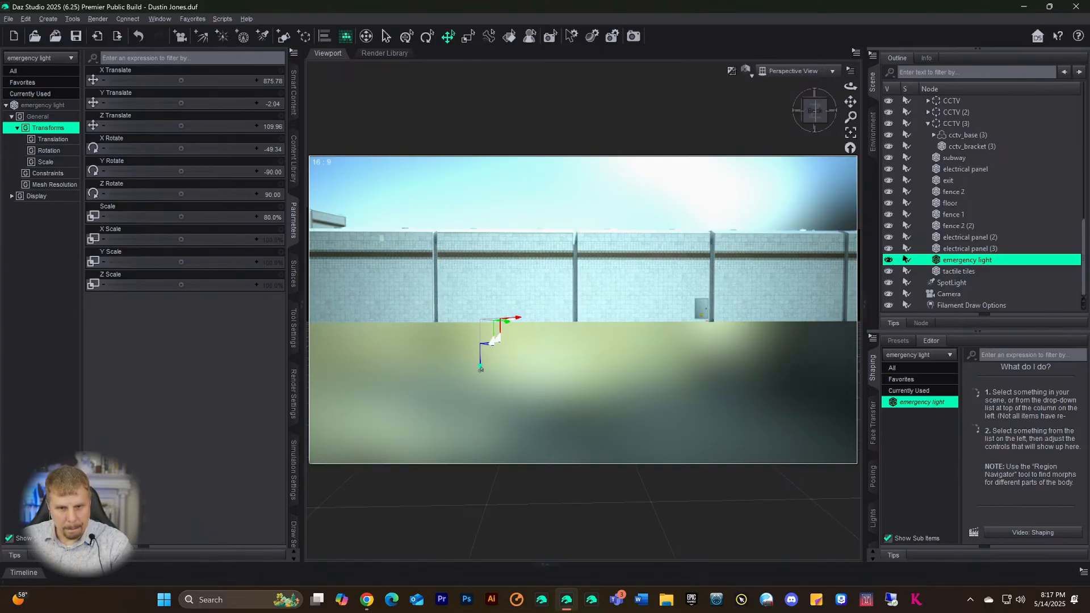
drag(480, 370, 480, 337)
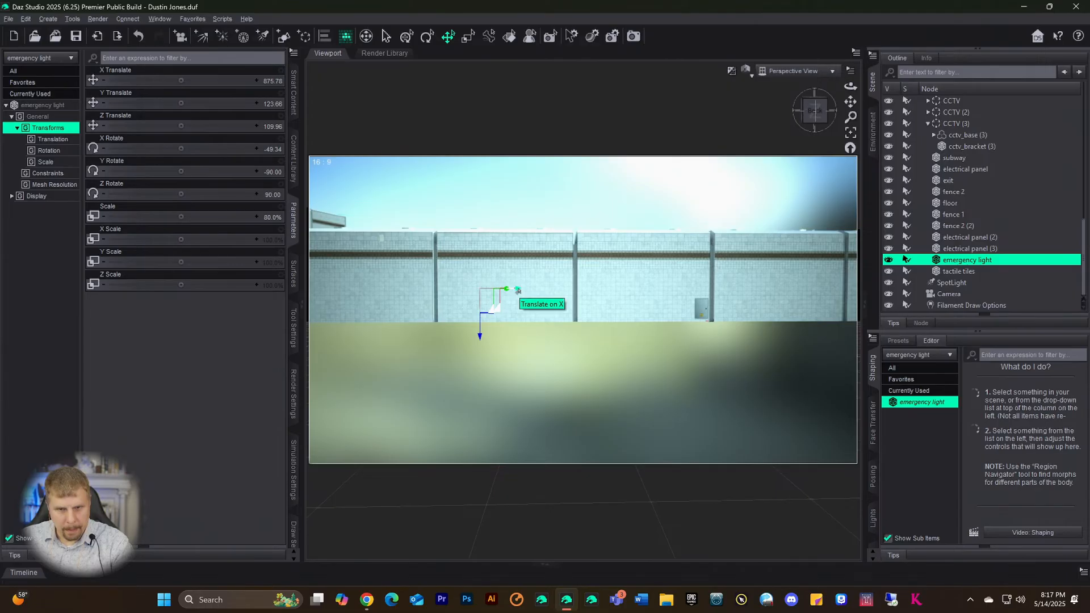
drag(518, 290, 590, 287)
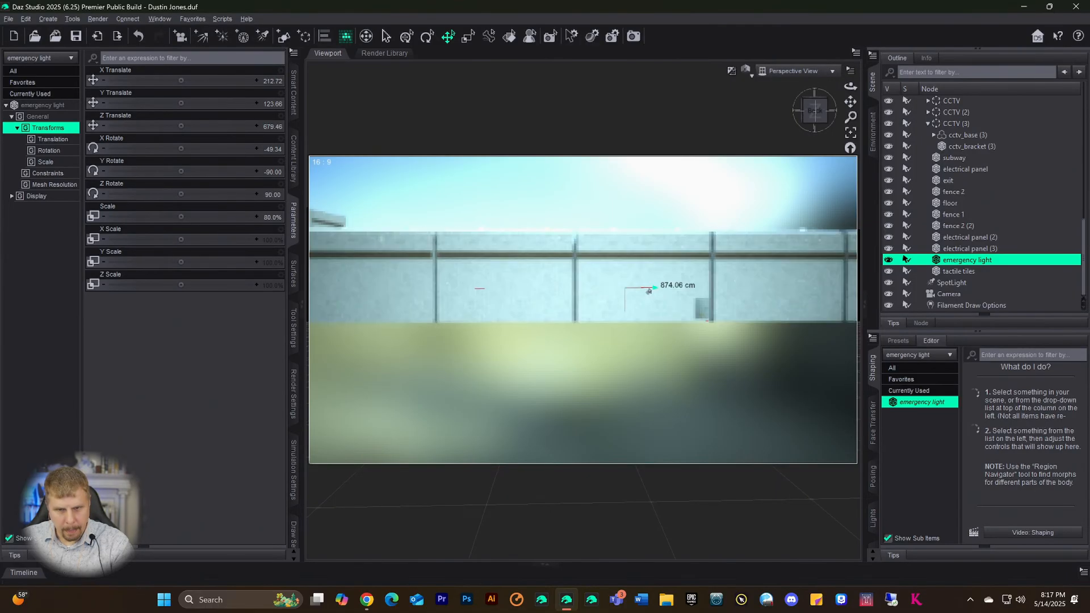
click(906, 236)
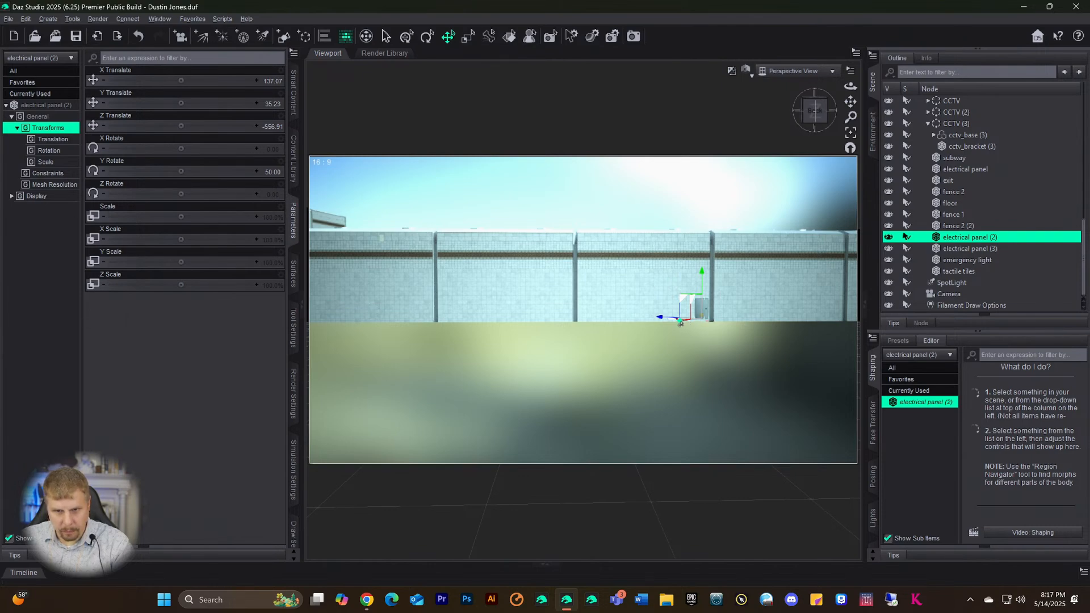
- Slide electrical panel (2) along the wall to X 228.16, Z -213.07 and check it from above
drag(680, 322, 623, 313)
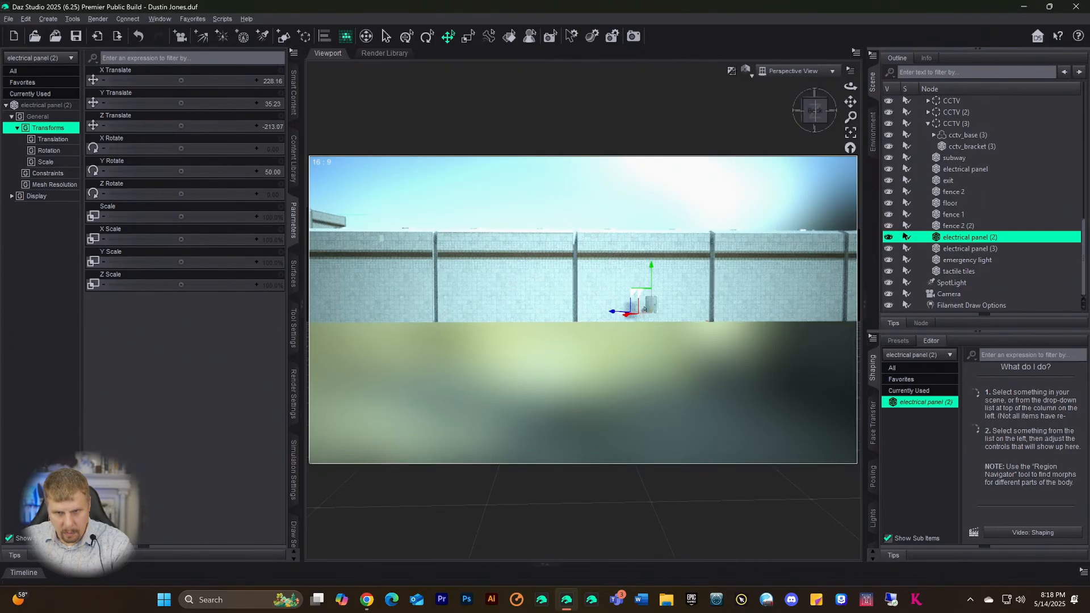
drag(811, 117, 805, 157)
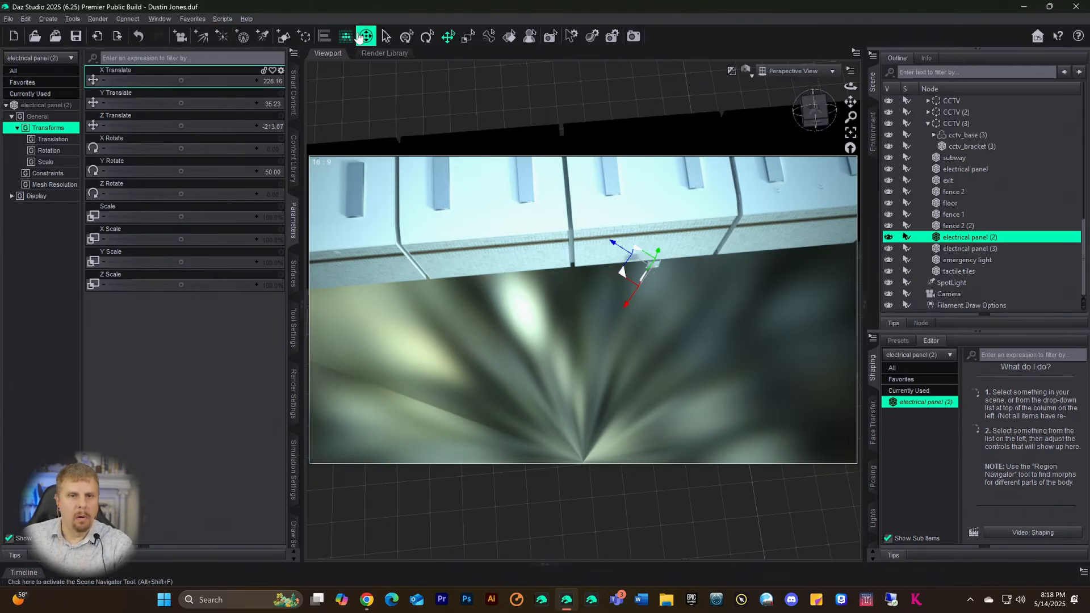
click(445, 39)
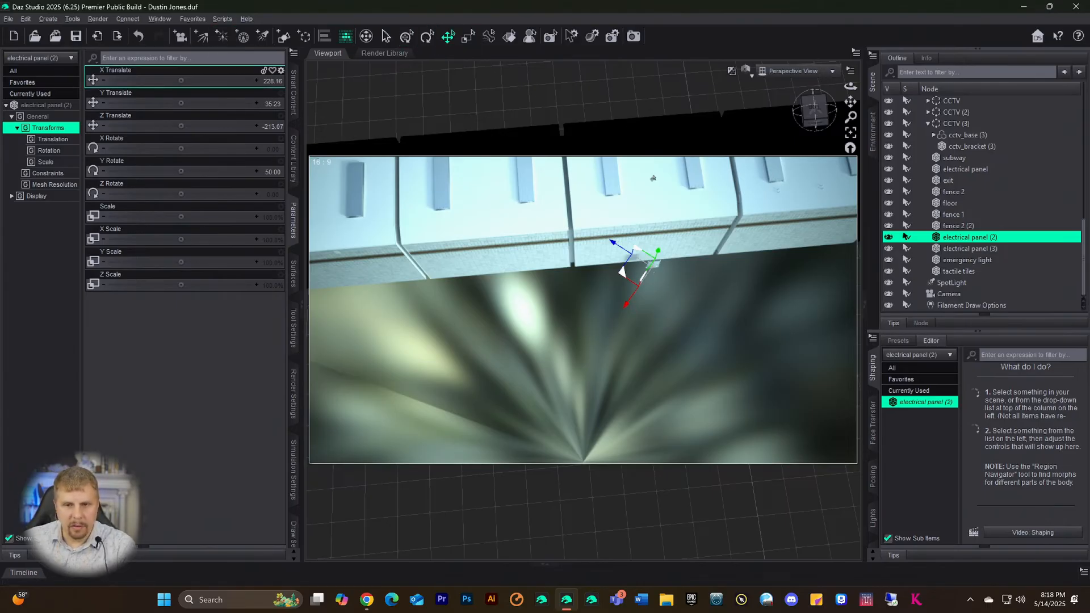
mouse_move(810, 121)
mouse_down()
mouse_move(823, 108)
mouse_move(815, 127)
mouse_up()
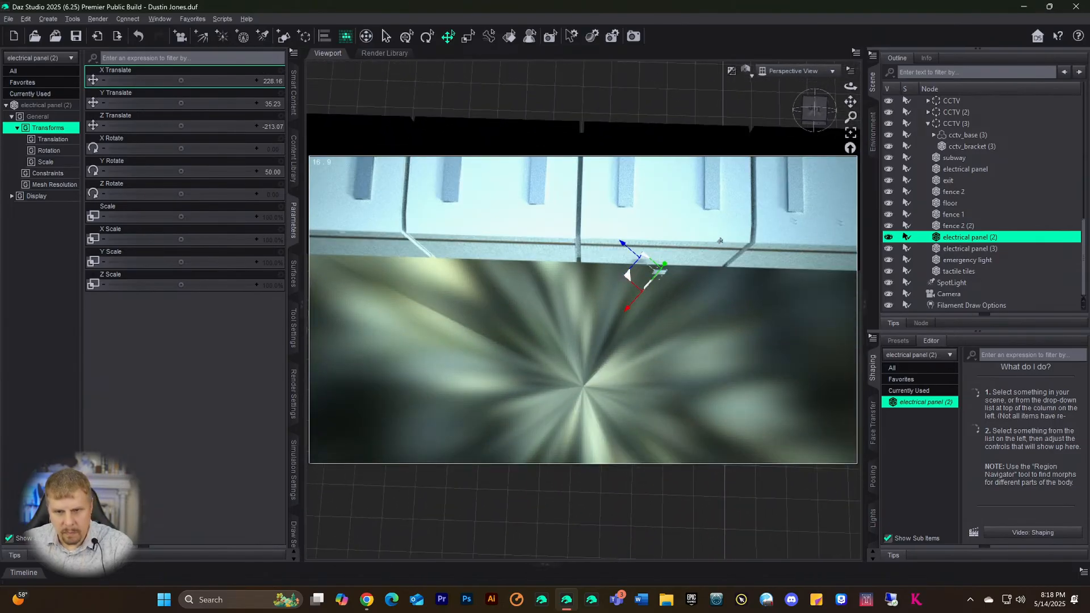
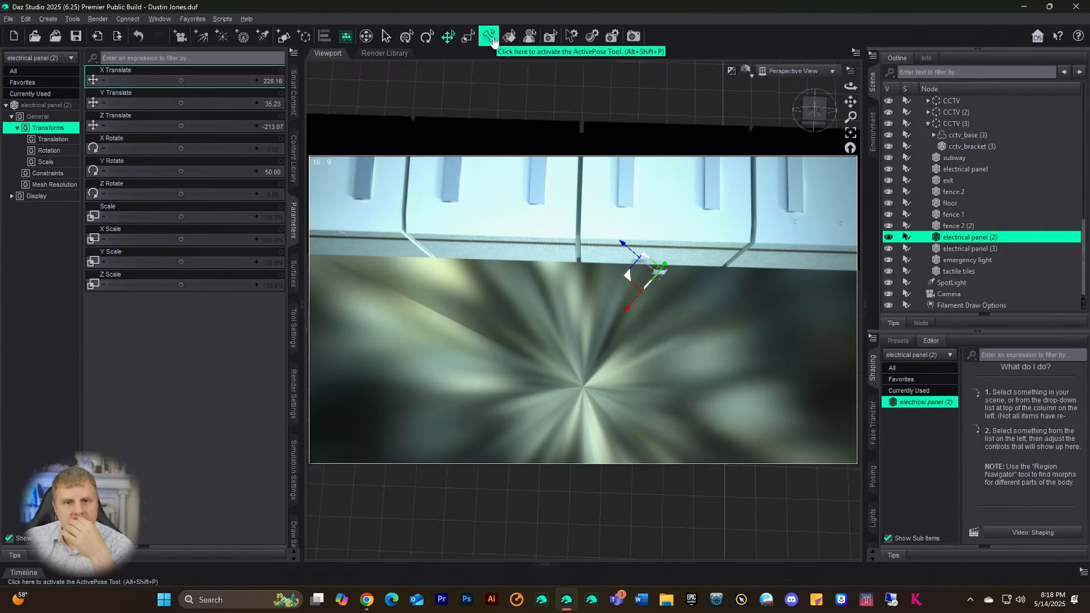
- Start the Joint Editor on electrical panel (2) and frame the panel in the view
click(72, 18)
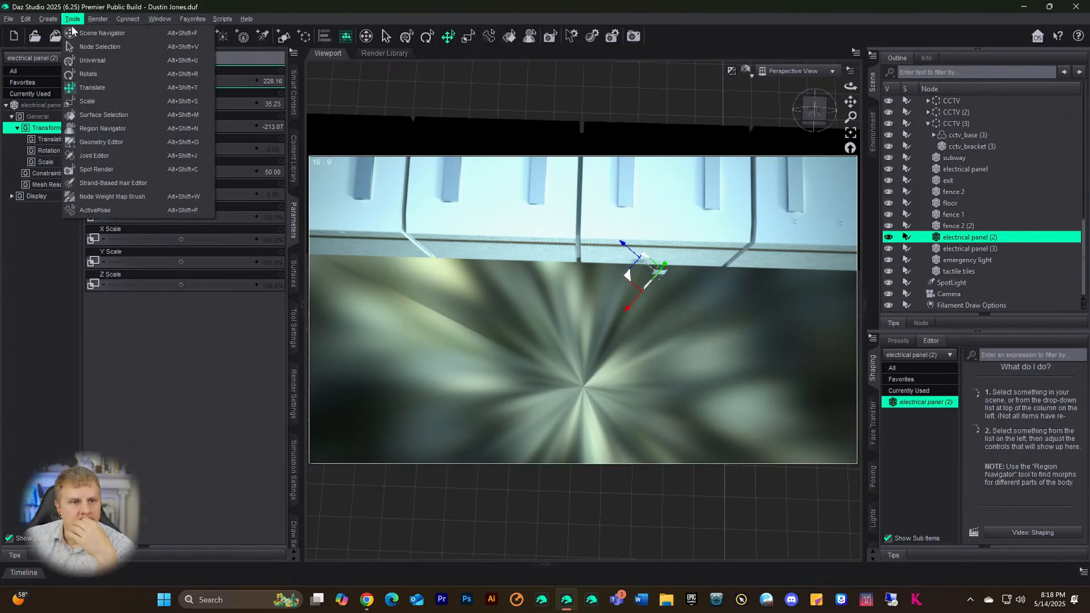
click(93, 160)
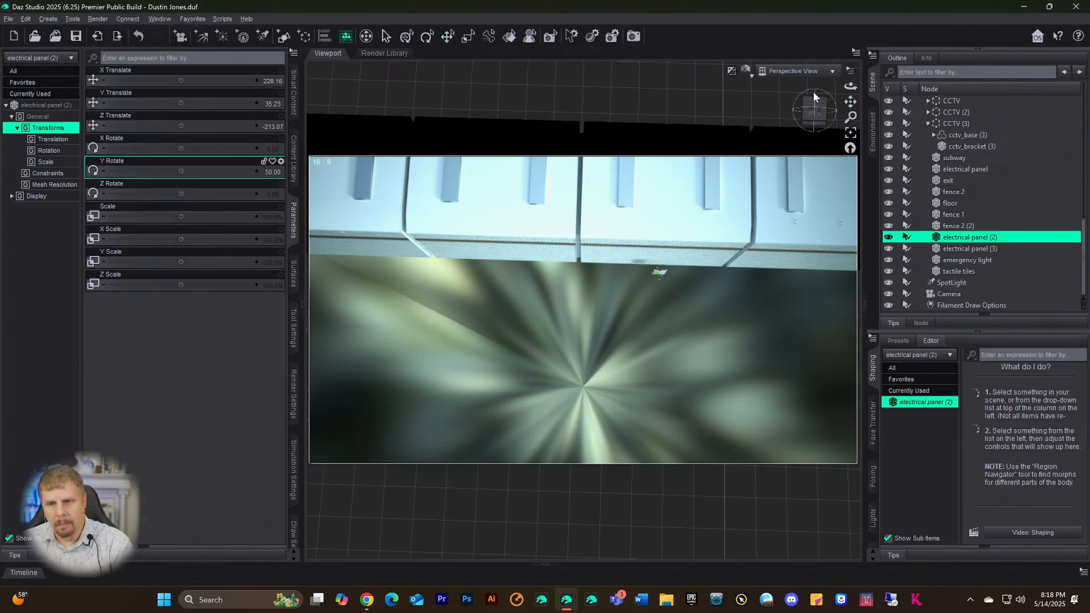
click(851, 129)
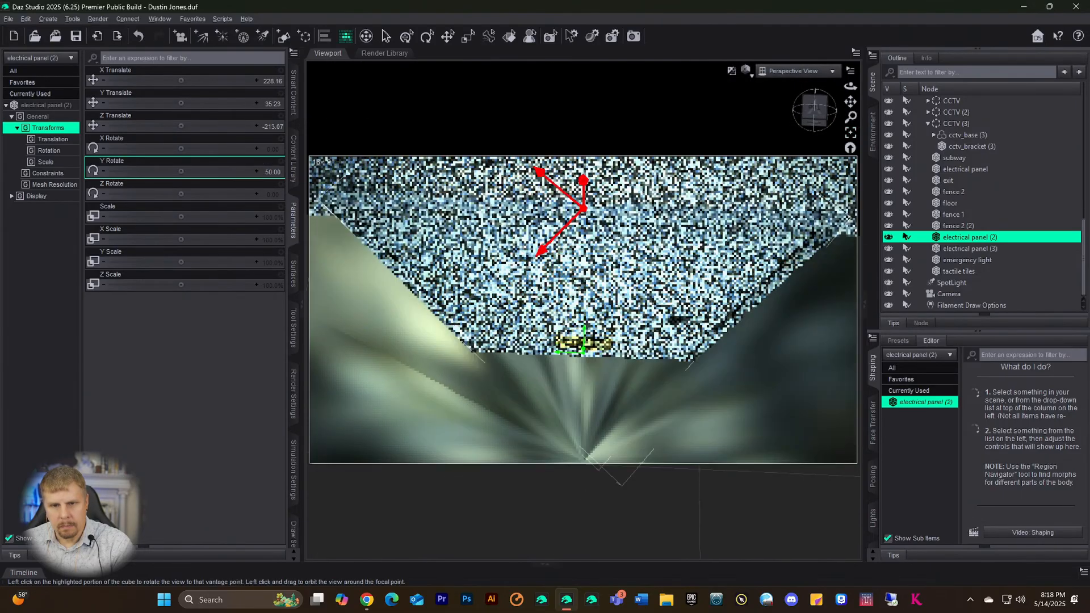
drag(825, 129, 849, 85)
scroll(658, 208, down, 3)
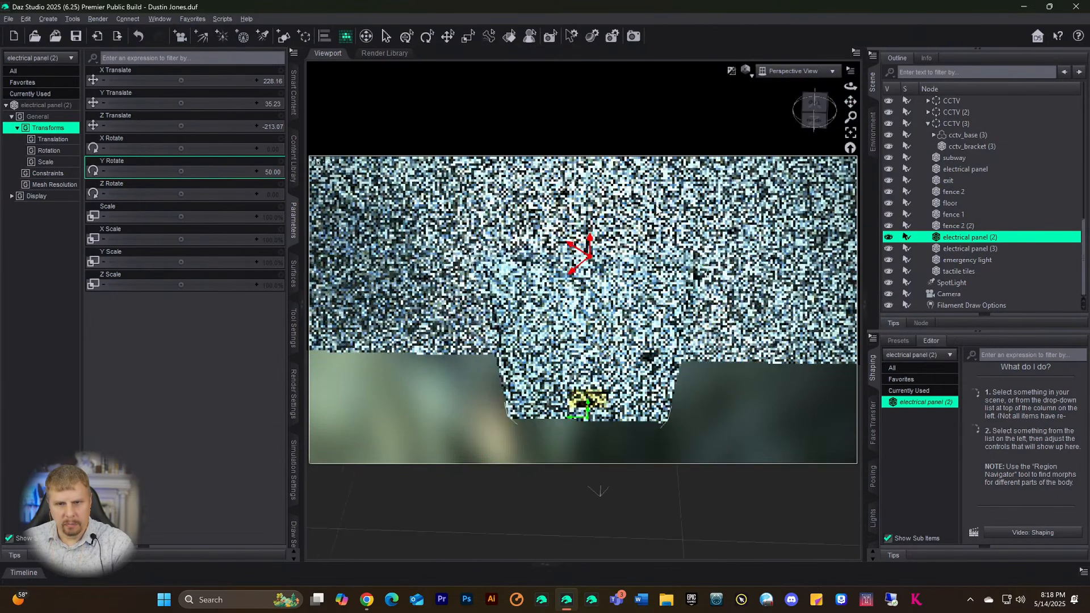
scroll(658, 211, down, 1)
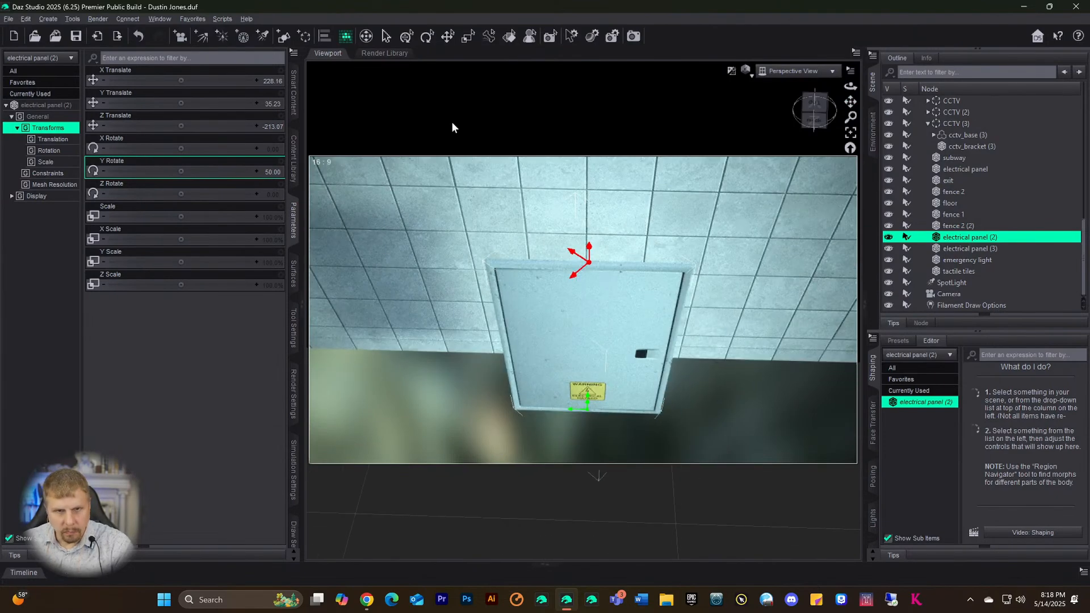
- Lower the joint end point onto the panel's middle, then swing the panel to Y Rotate about 92
click(427, 36)
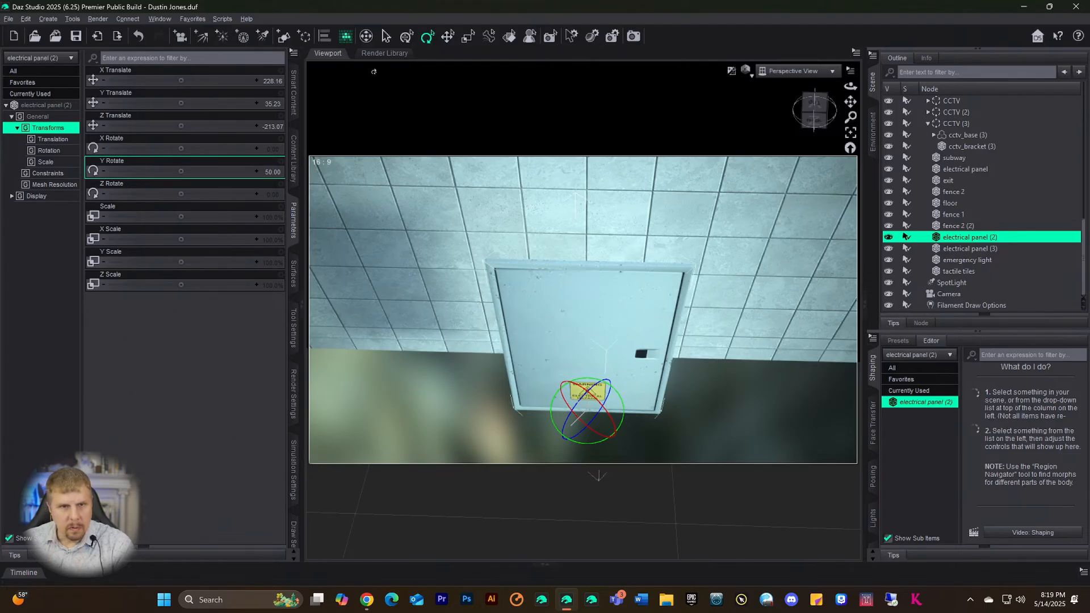
click(69, 20)
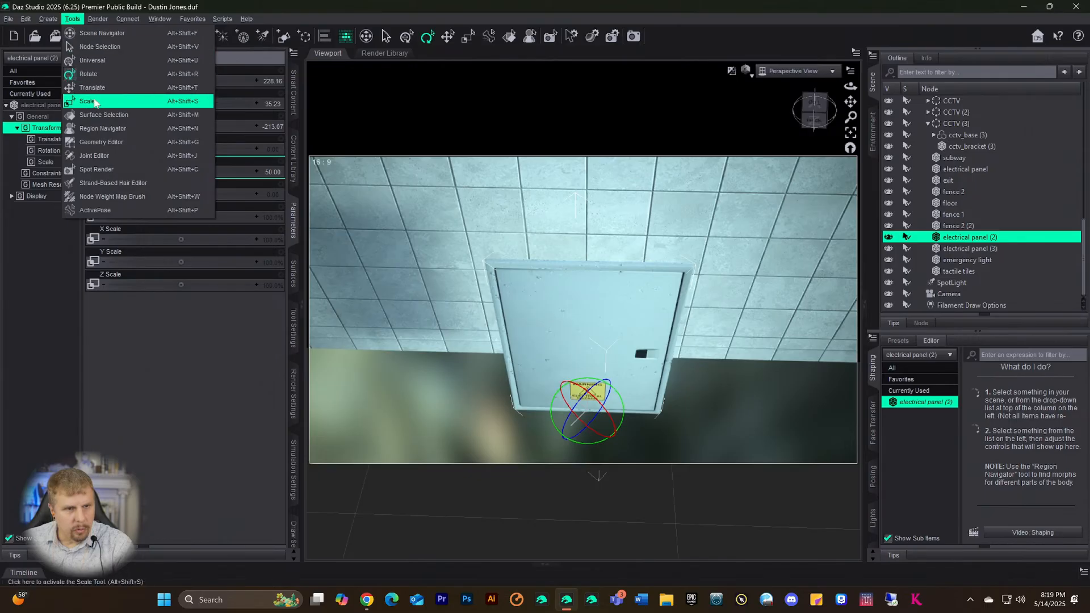
click(96, 156)
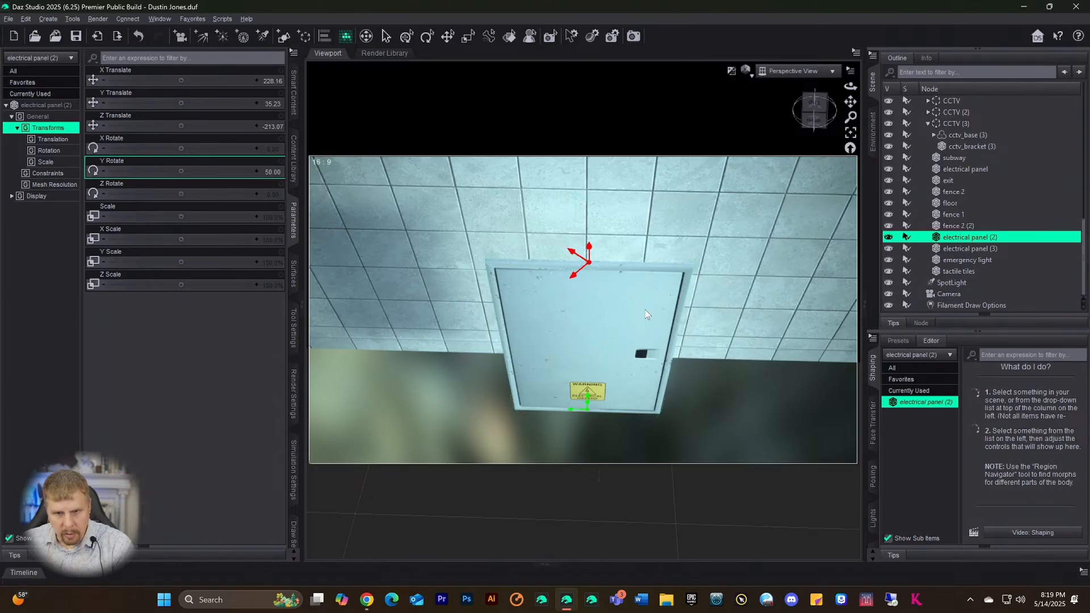
scroll(625, 349, down, 2)
scroll(618, 326, up, 1)
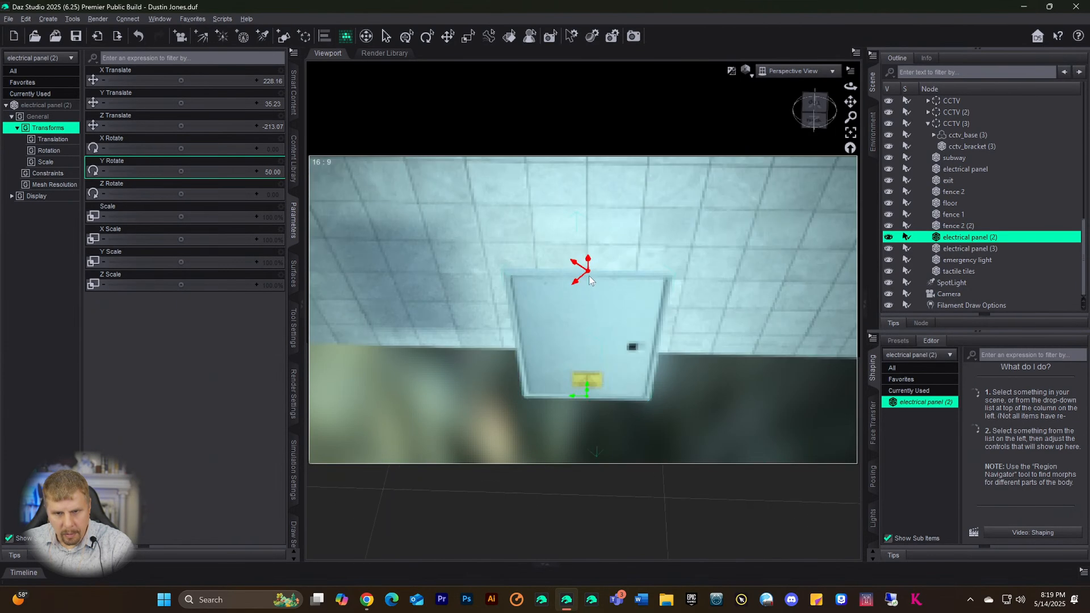
drag(588, 262, 597, 330)
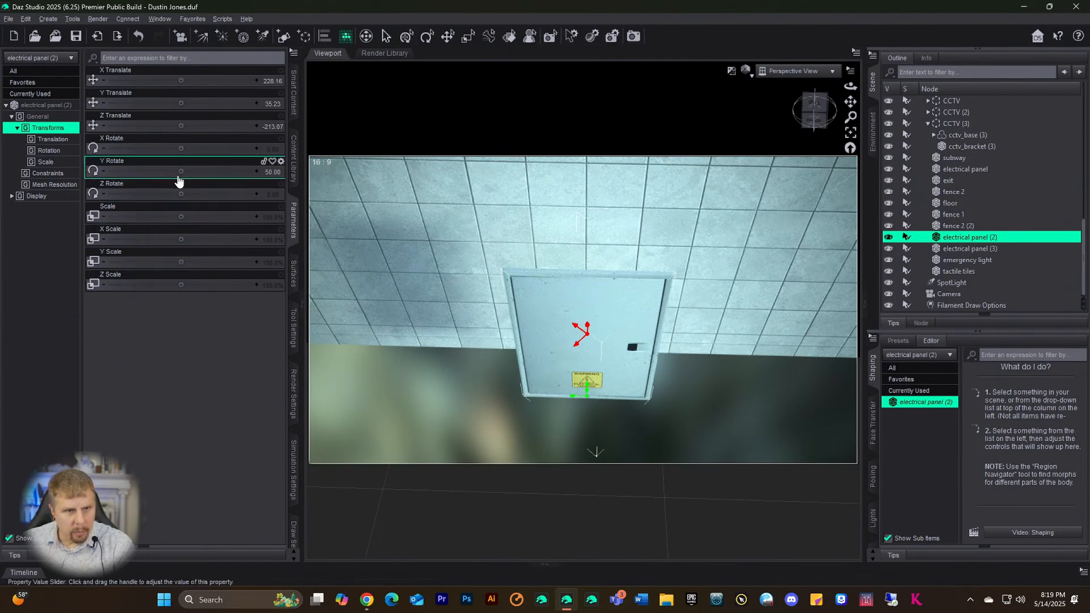
drag(180, 171, 214, 171)
- Set the panel's Y Rotate to 80 and view it from higher up
click(272, 171)
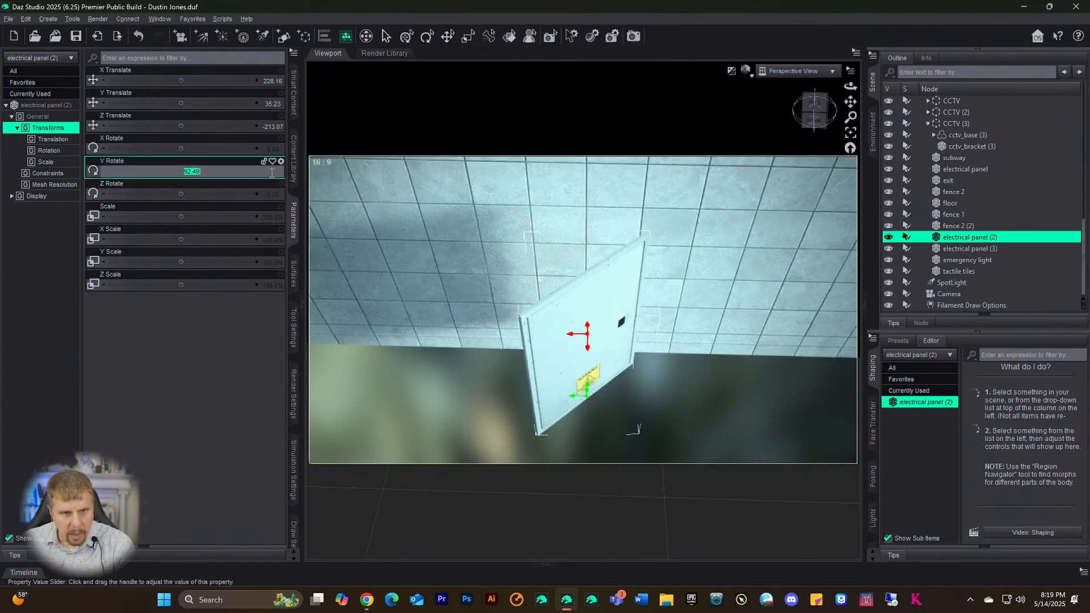
text(80)
key(Return)
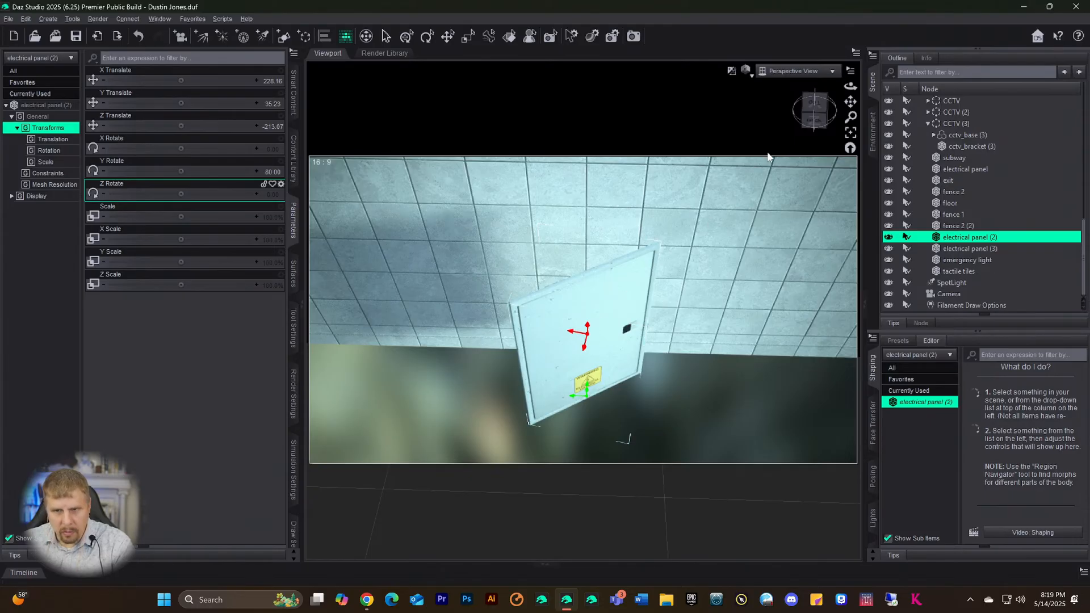
mouse_move(817, 116)
mouse_down()
mouse_move(811, 131)
mouse_move(814, 120)
mouse_up()
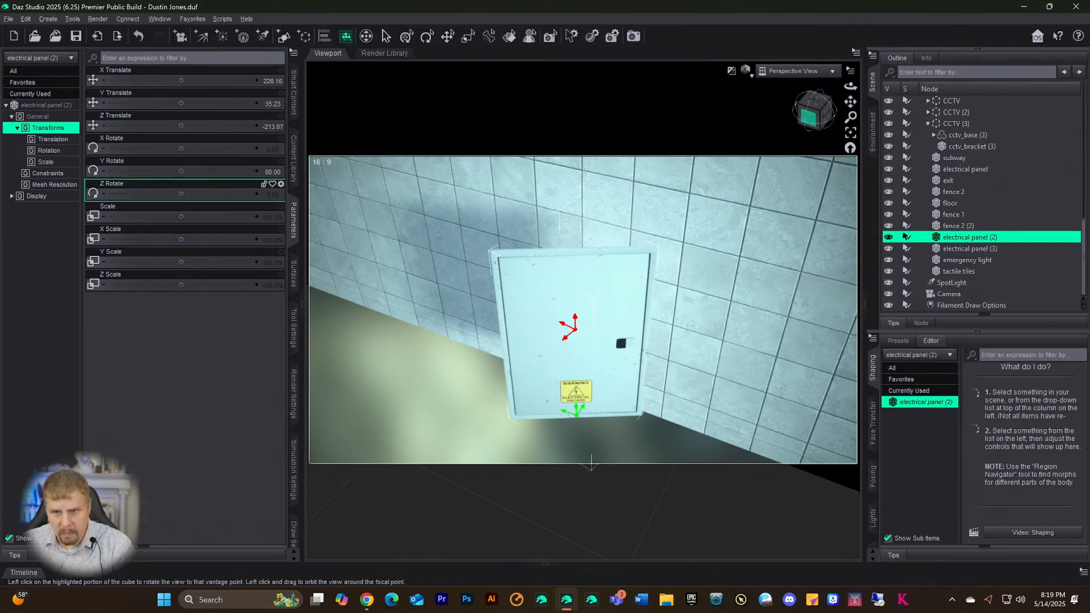
drag(814, 111, 790, 159)
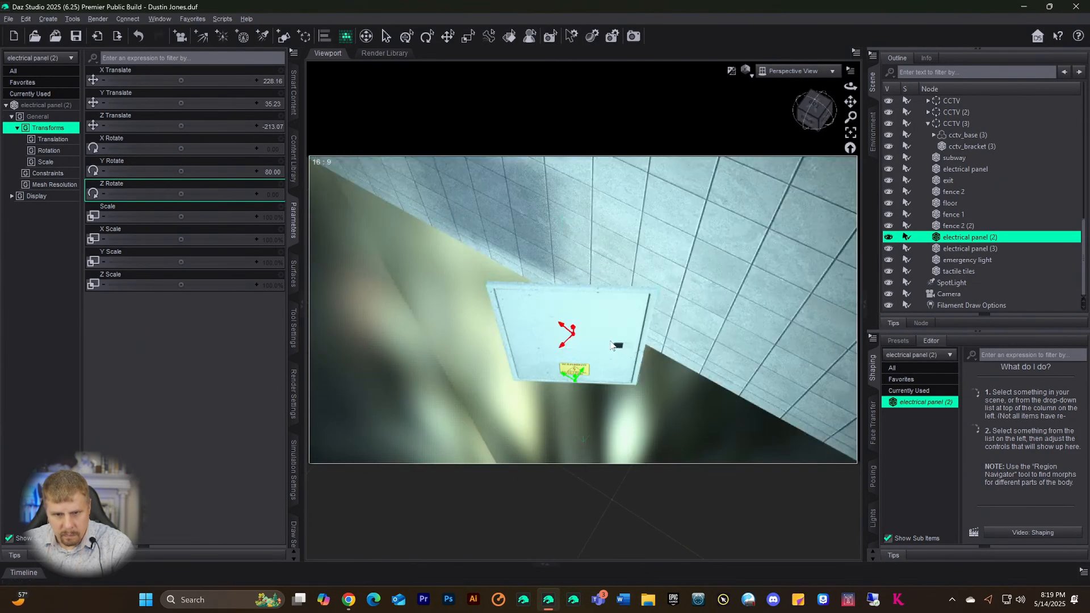
- Tilt the panel 5.88 on X and fine-tune its Y Rotate to 78.79
click(203, 140)
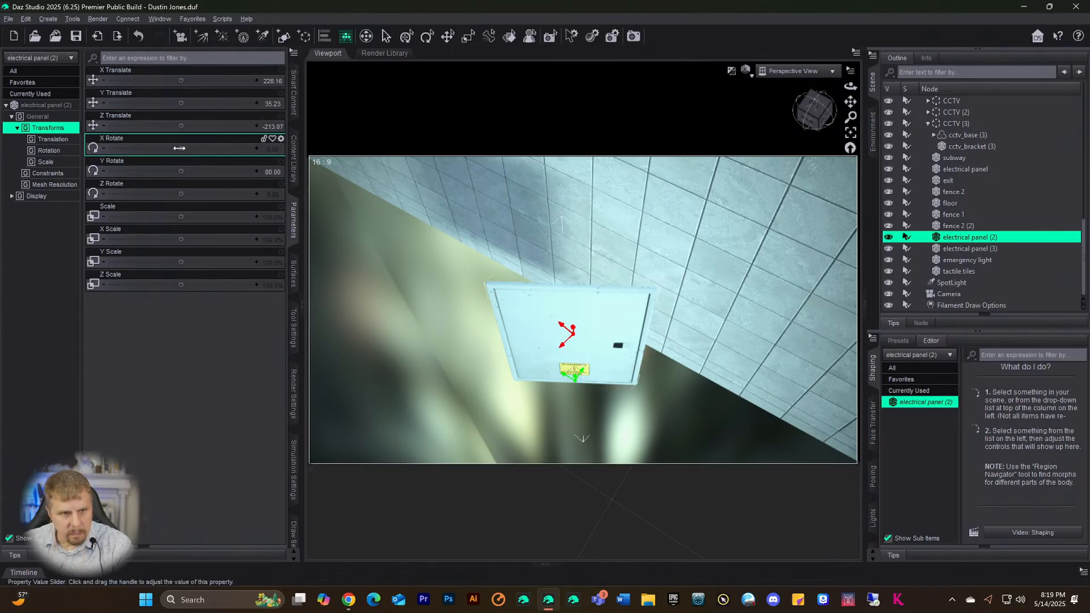
mouse_move(181, 148)
mouse_down()
mouse_move(212, 148)
mouse_move(193, 148)
mouse_up()
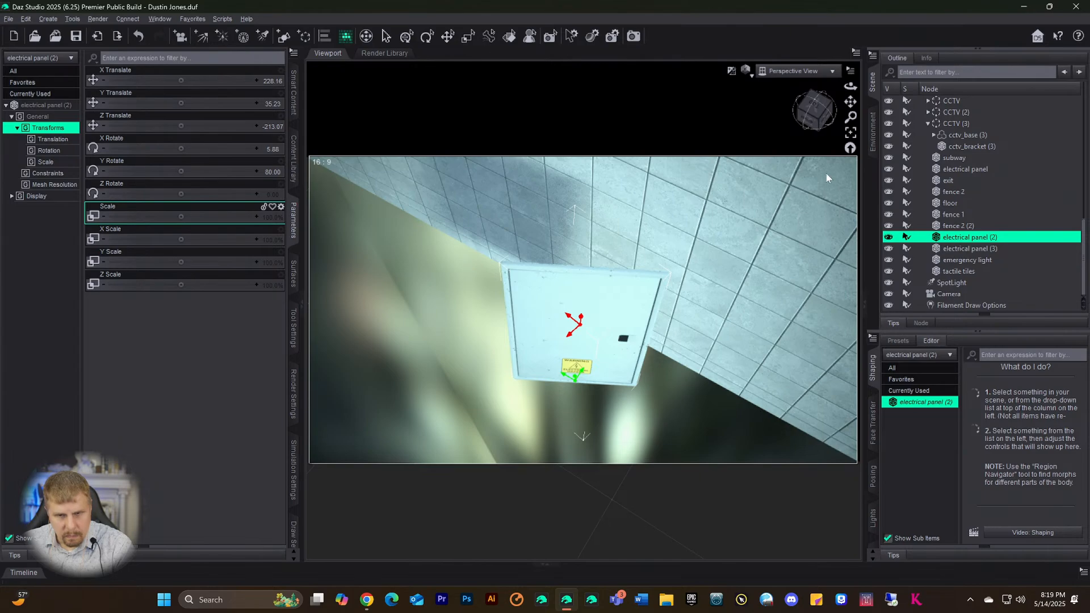
mouse_move(821, 130)
mouse_down()
mouse_move(813, 126)
mouse_move(820, 136)
mouse_up()
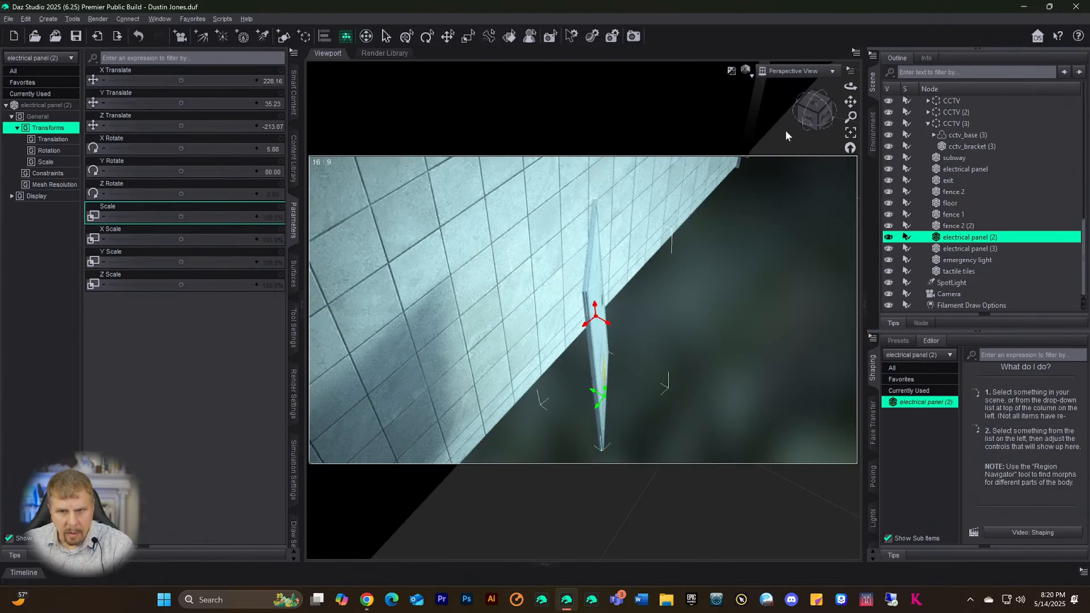
drag(818, 112, 755, 111)
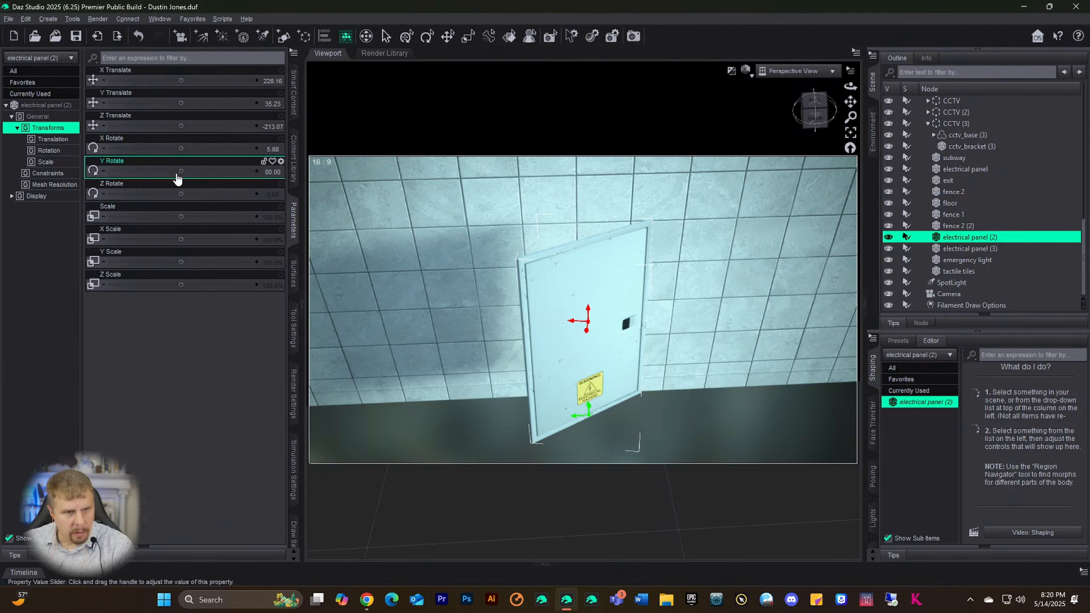
drag(181, 171, 142, 171)
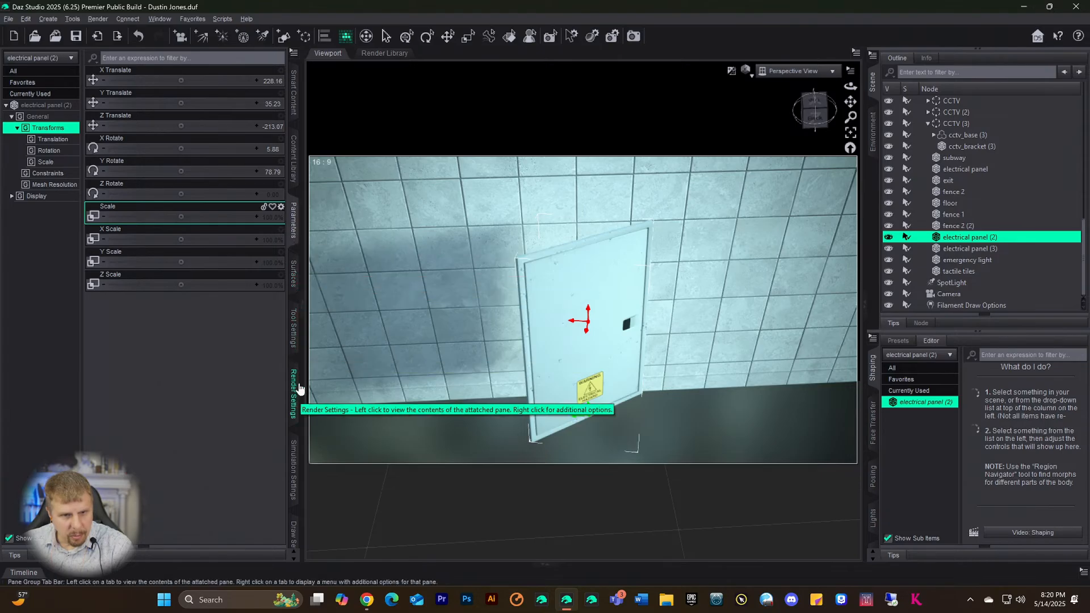
- In the Joint Editor settings, turn the orientation on Y and lower End Point Y to 27.69
click(292, 333)
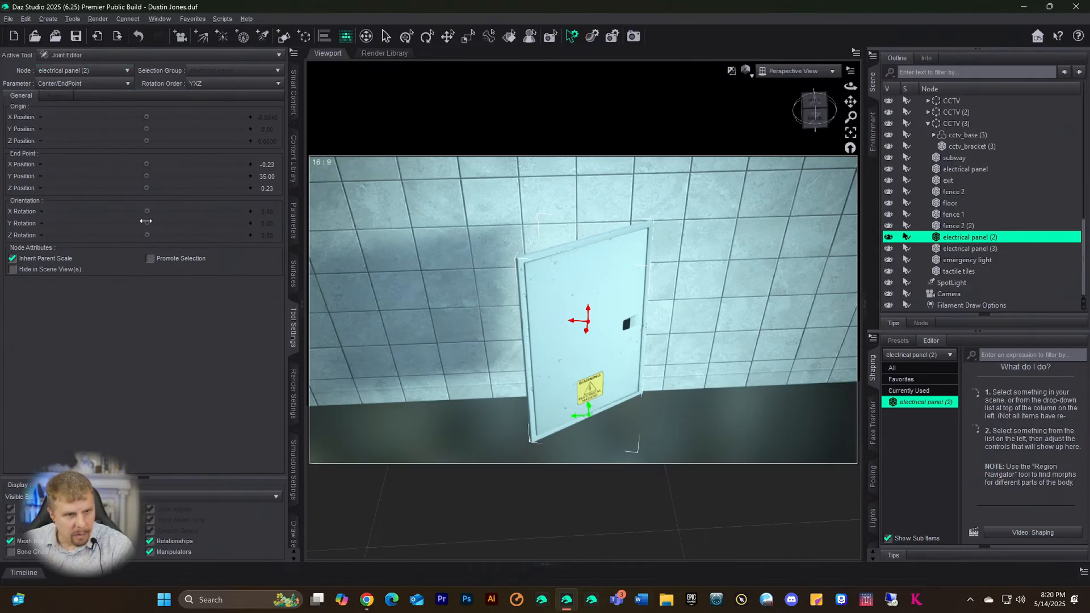
drag(146, 221, 200, 224)
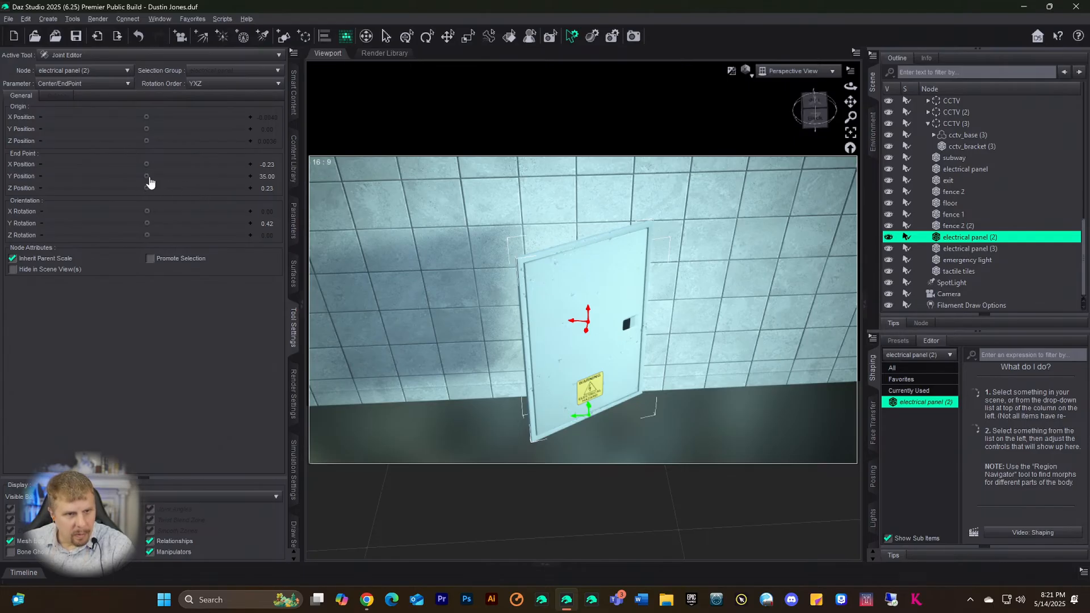
drag(146, 176, 117, 176)
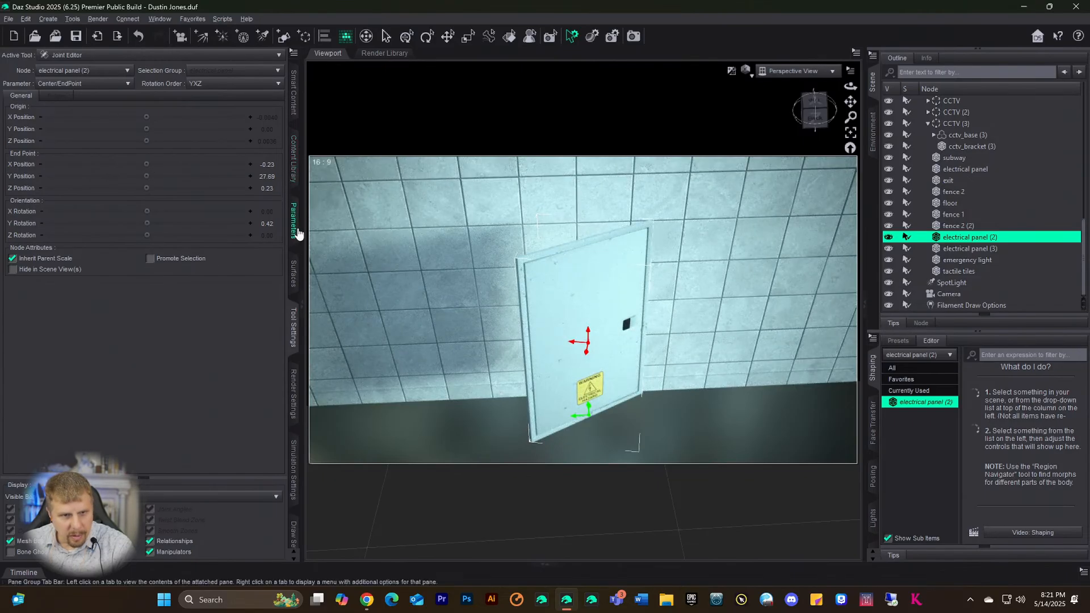
click(159, 18)
mouse_move(181, 32)
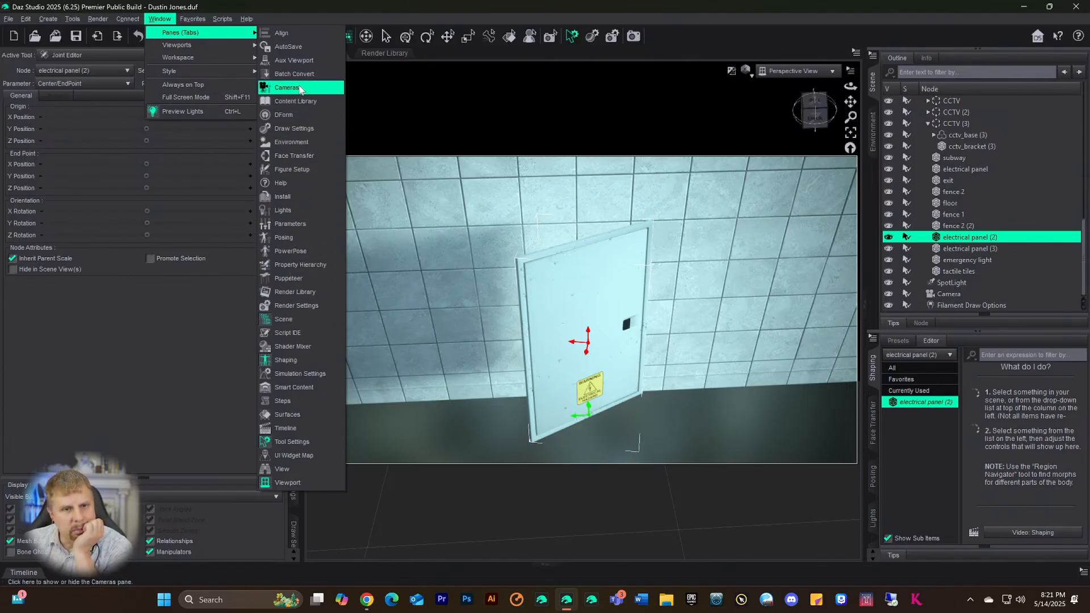
click(175, 303)
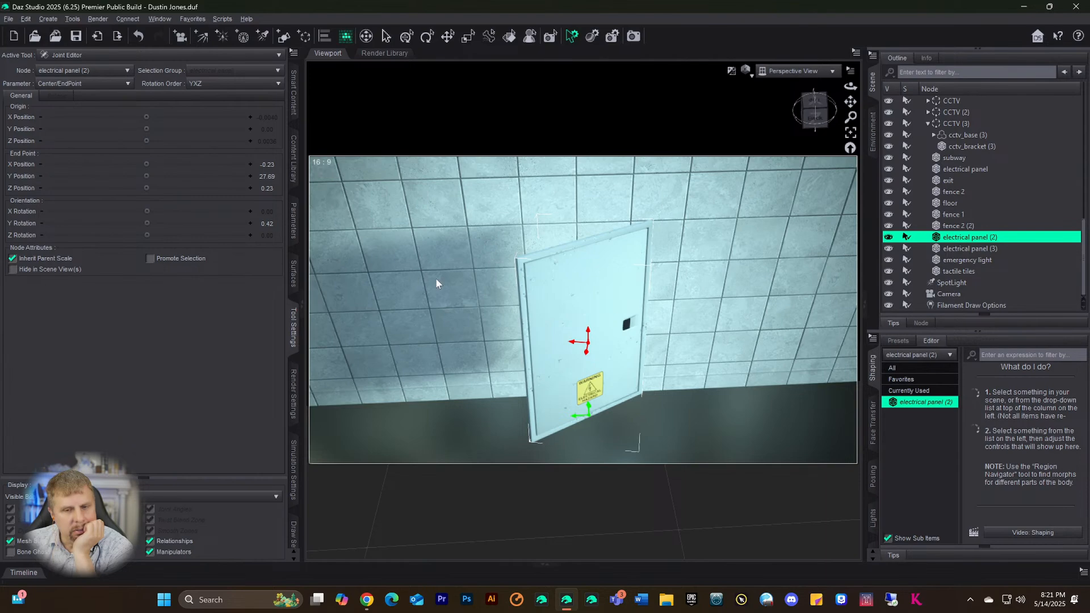
drag(800, 121, 685, 294)
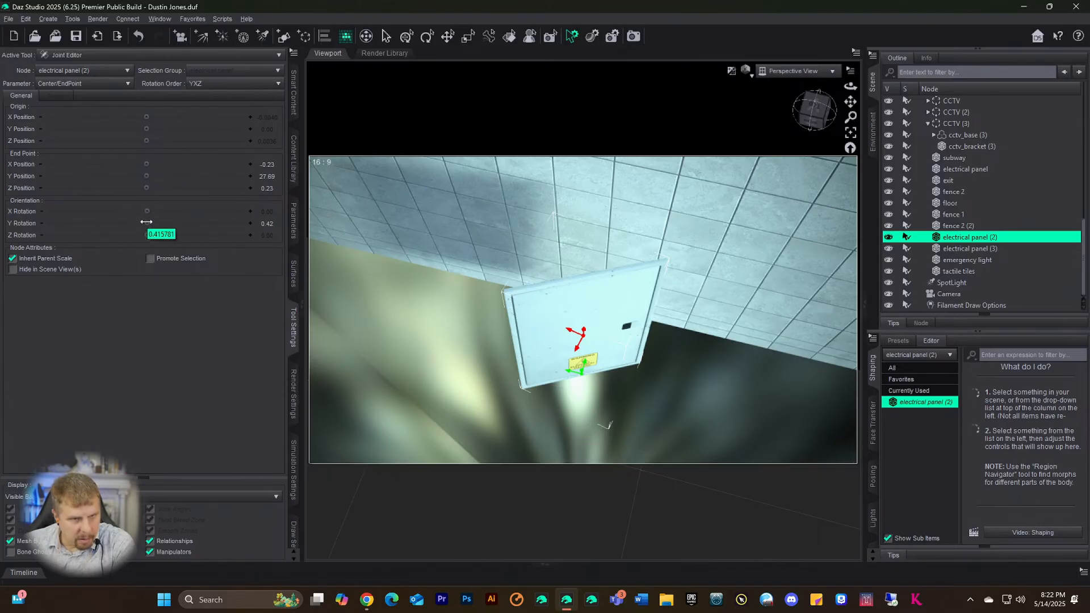
- Set joint orientation X to 0.27 and rotation order YZX, keeping orientation Y at 16.70
drag(146, 222, 164, 241)
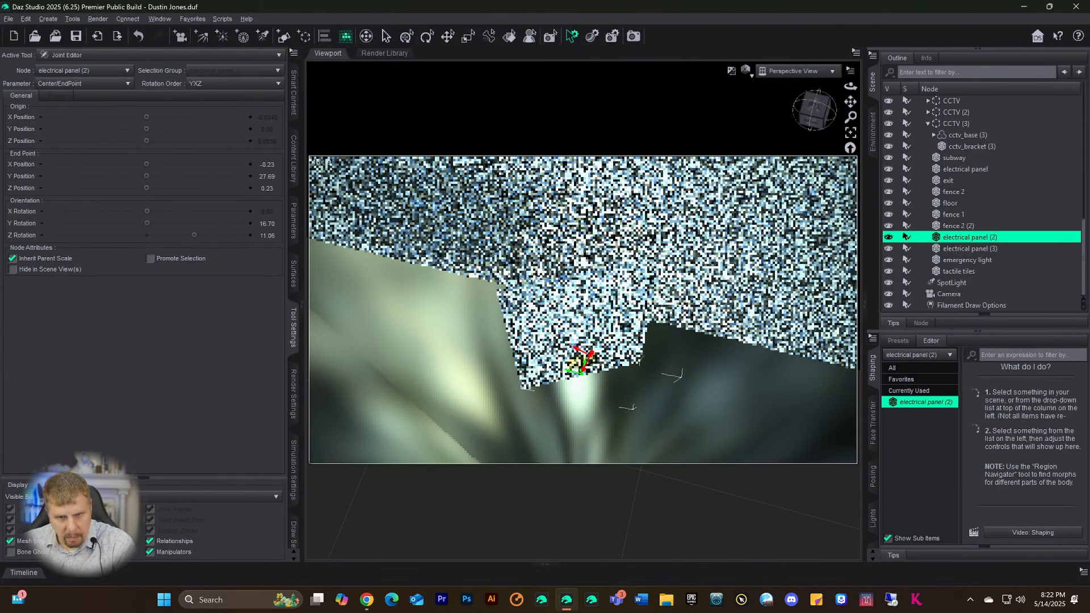
key(ctrl+z)
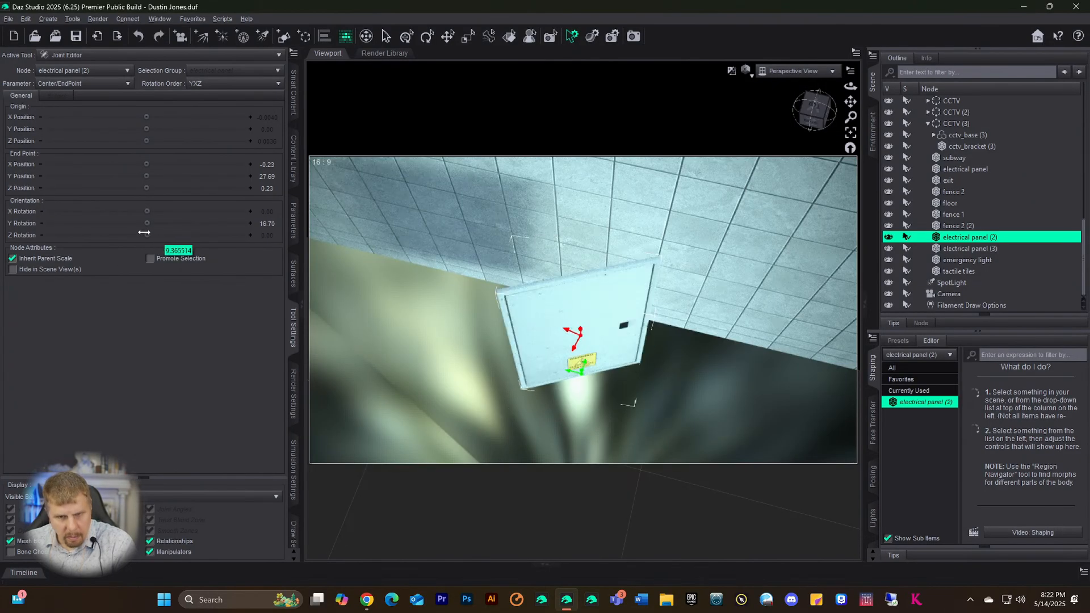
mouse_move(146, 211)
mouse_down()
mouse_move(195, 211)
mouse_move(162, 211)
mouse_up()
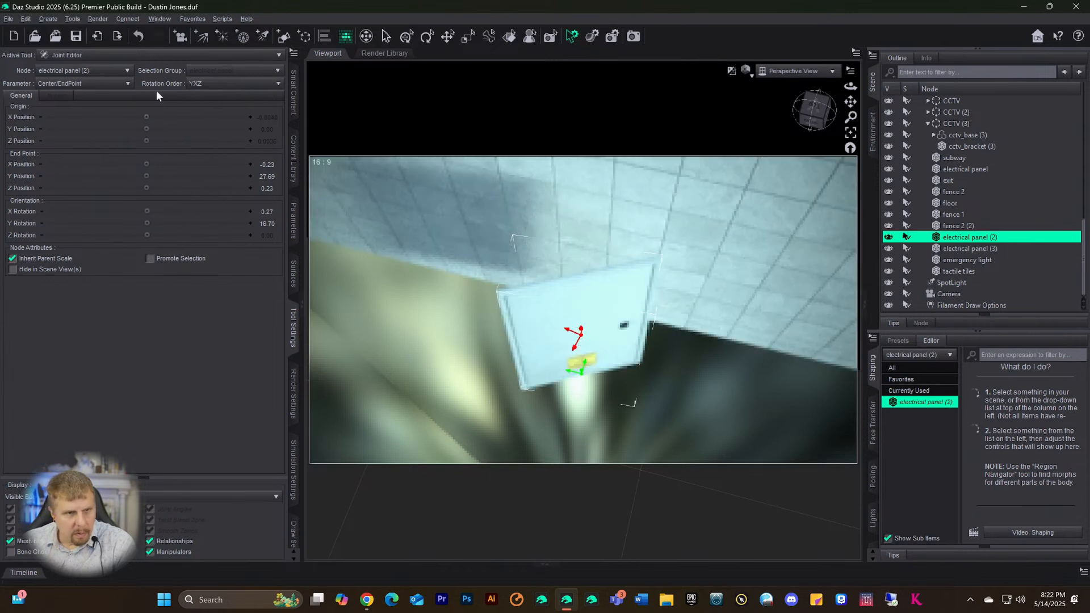
click(197, 86)
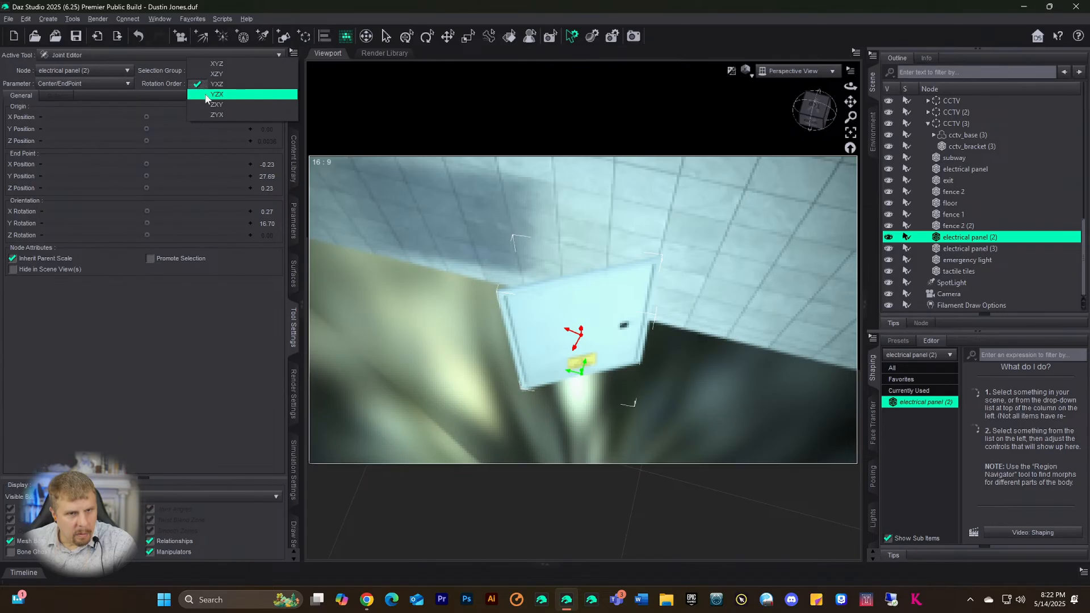
click(216, 94)
drag(147, 224, 216, 223)
key(ctrl+z)
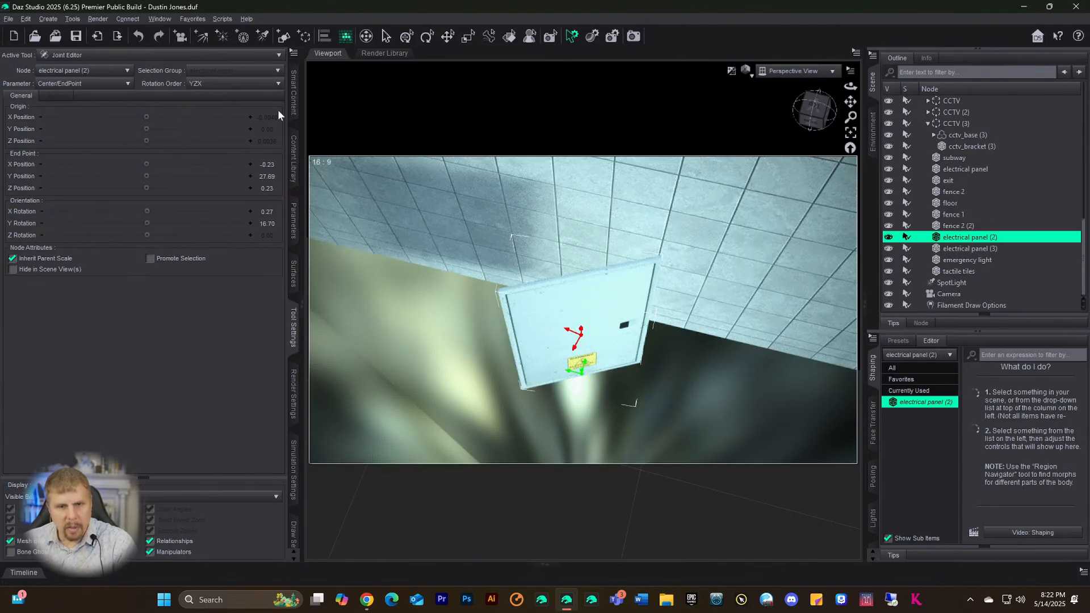
- Select electrical panel (2), undo an accidental rotation, and view the panel front-on
click(425, 38)
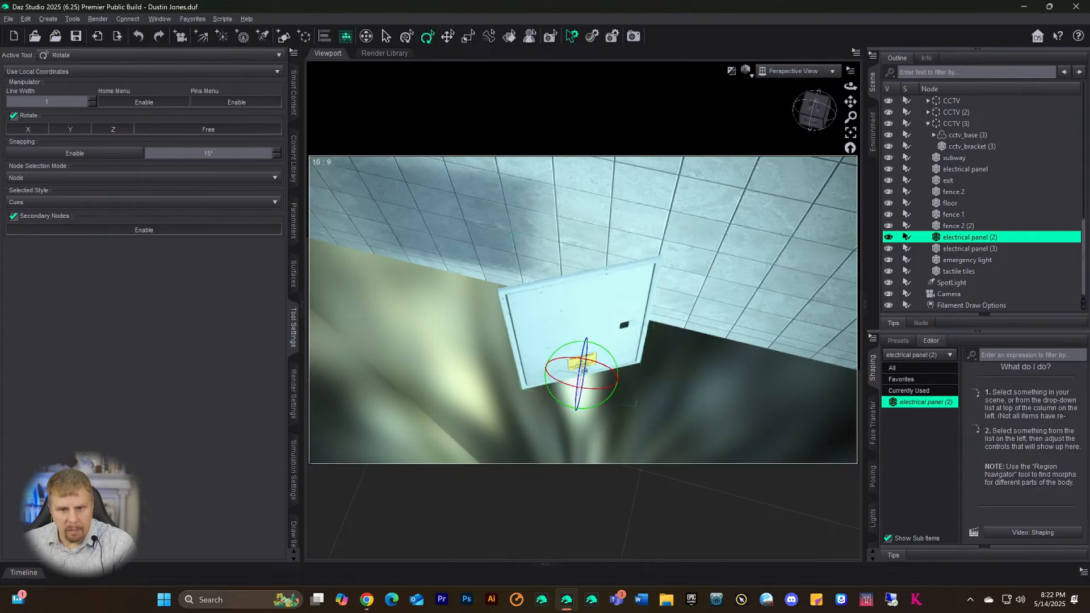
click(592, 390)
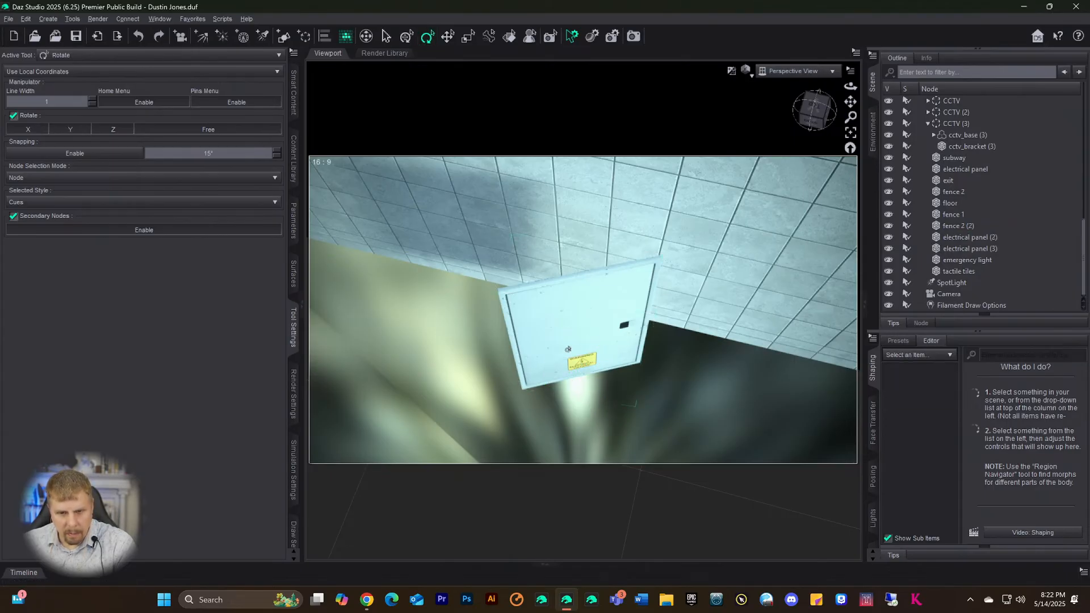
click(568, 349)
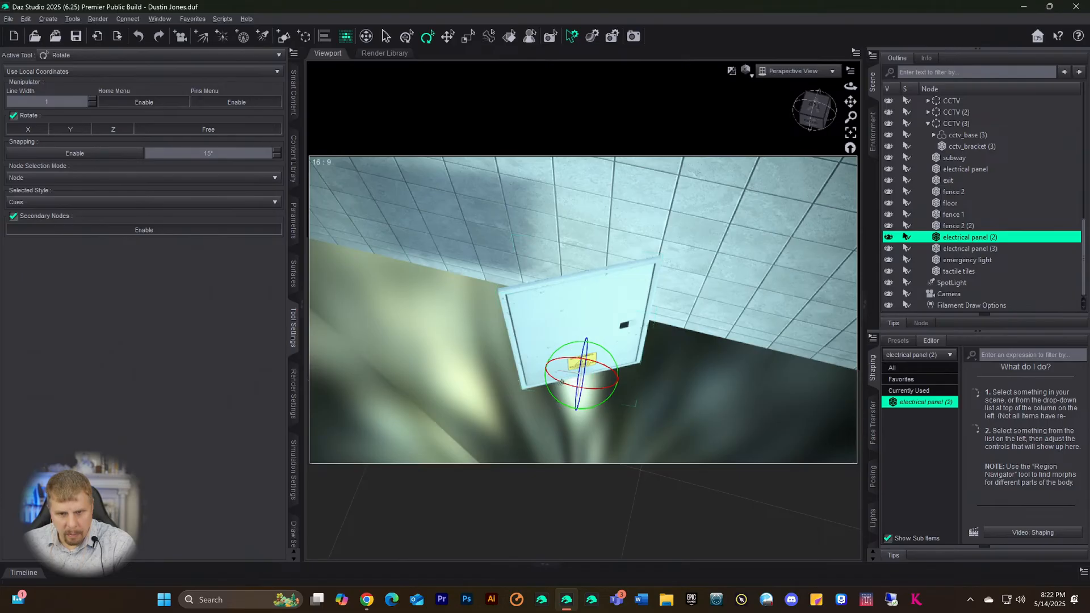
drag(559, 384, 575, 386)
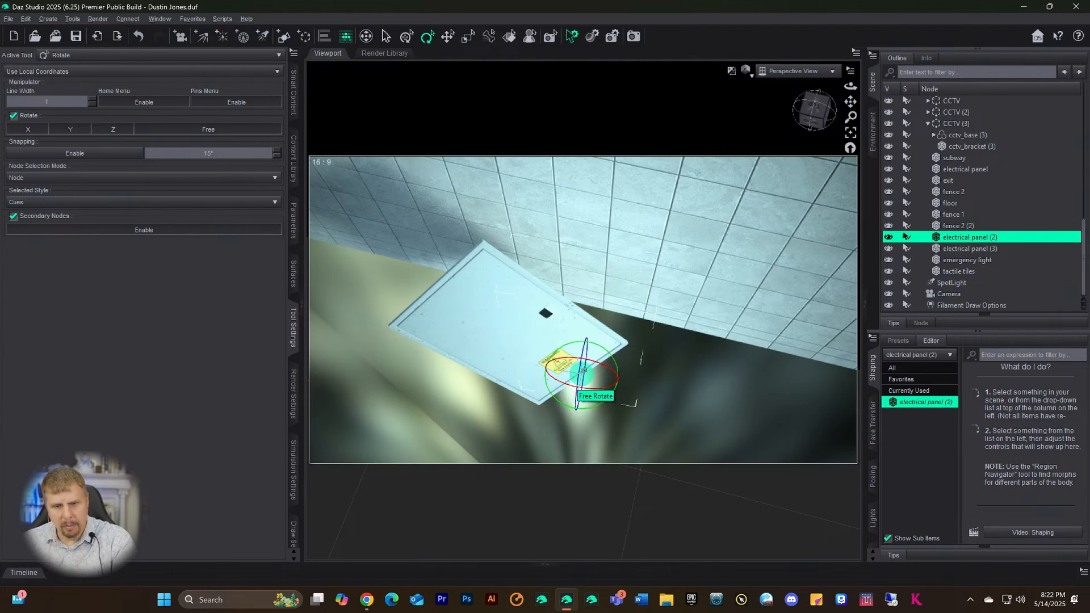
key(ctrl+z)
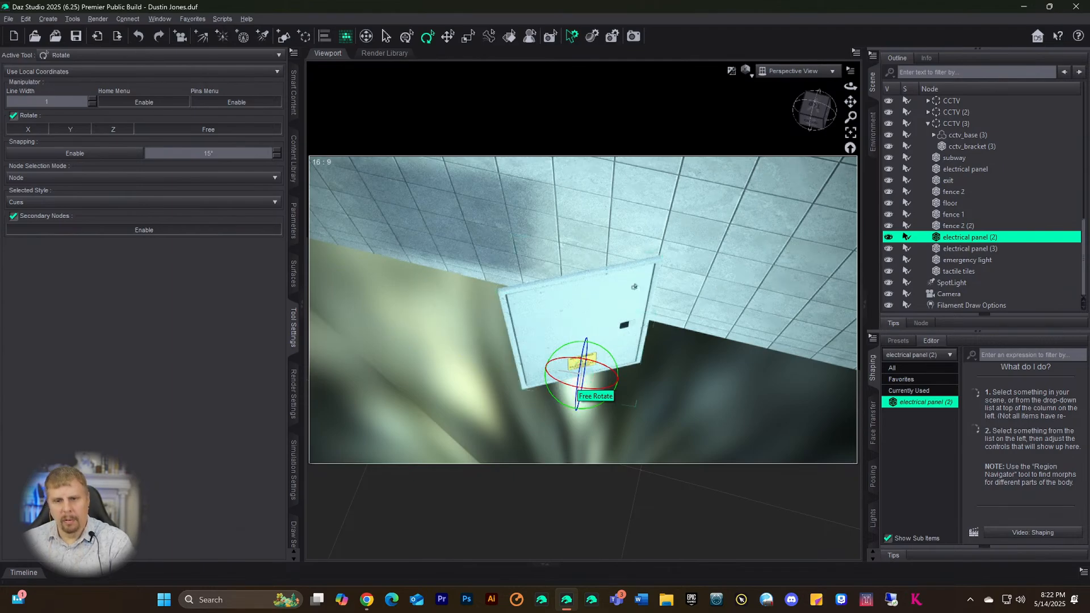
click(803, 126)
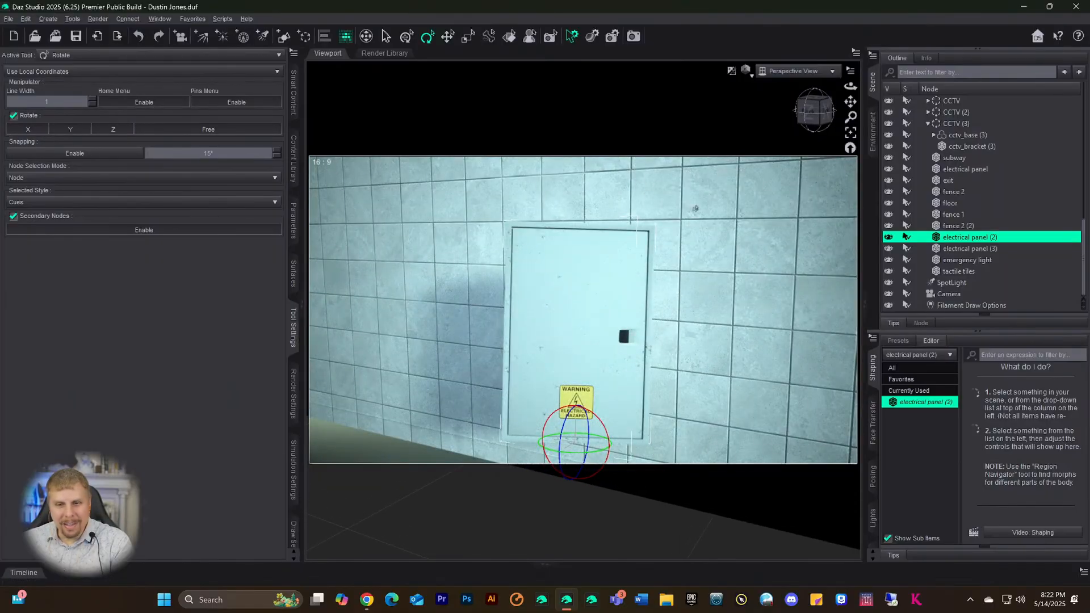
drag(798, 111, 818, 115)
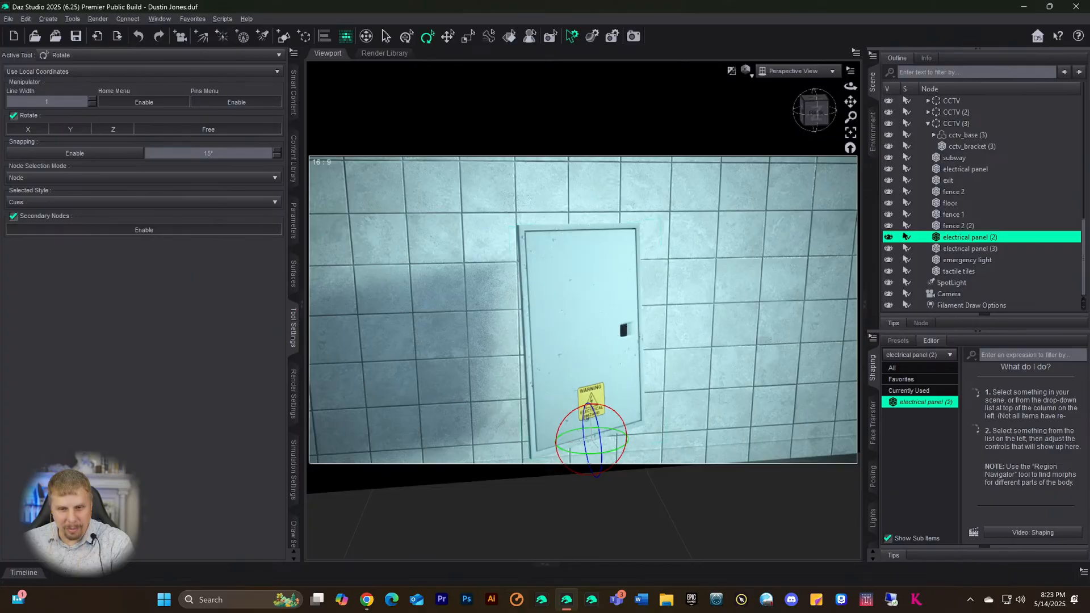
scroll(597, 346, down, 2)
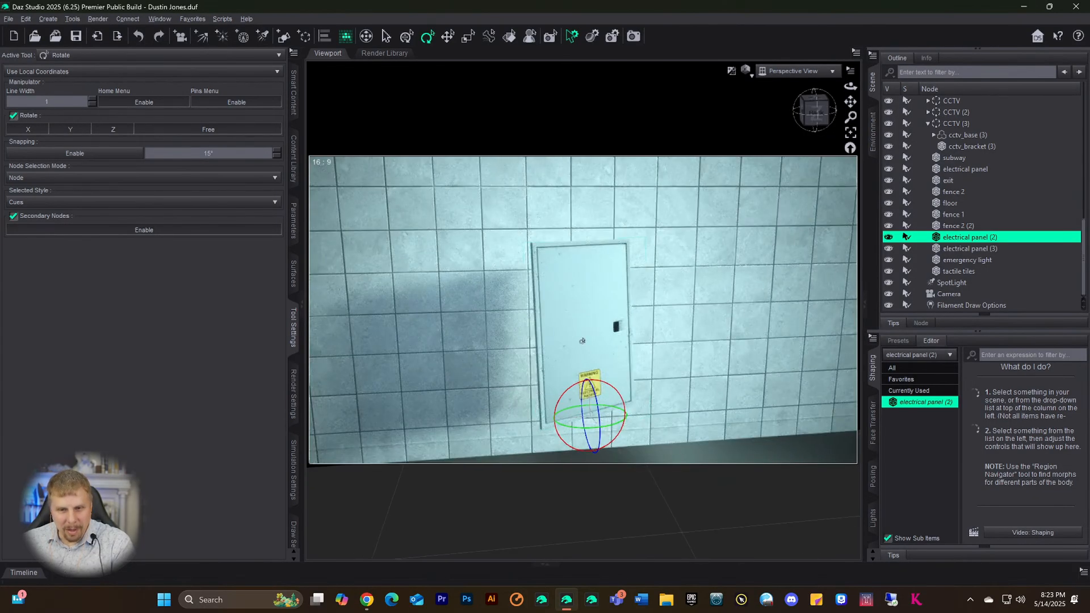
- Return to joint editing and raise the panel's joint origin to Y 20.72
click(448, 35)
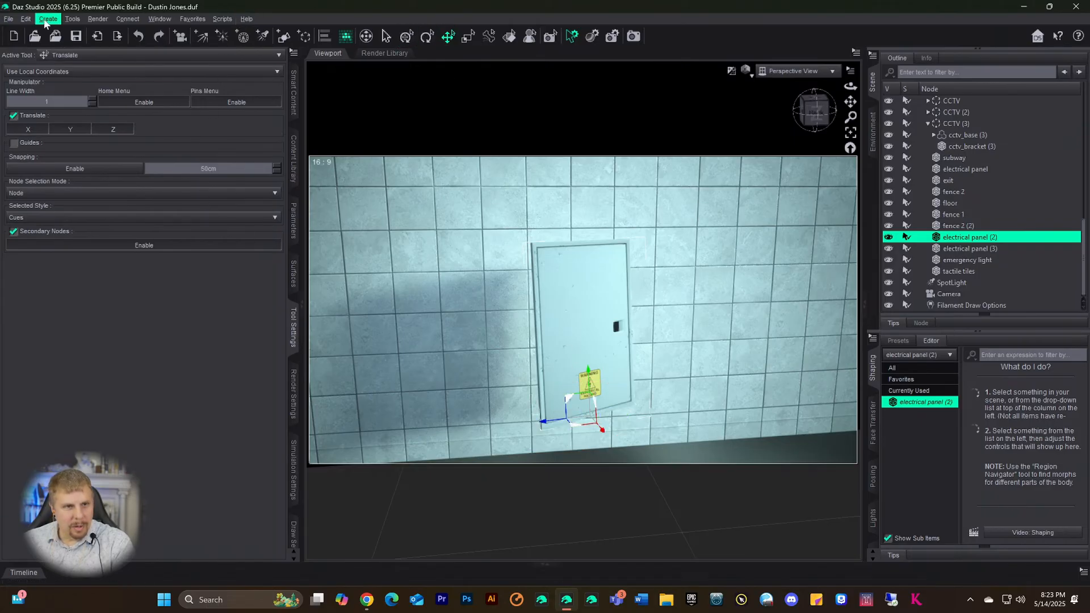
click(71, 18)
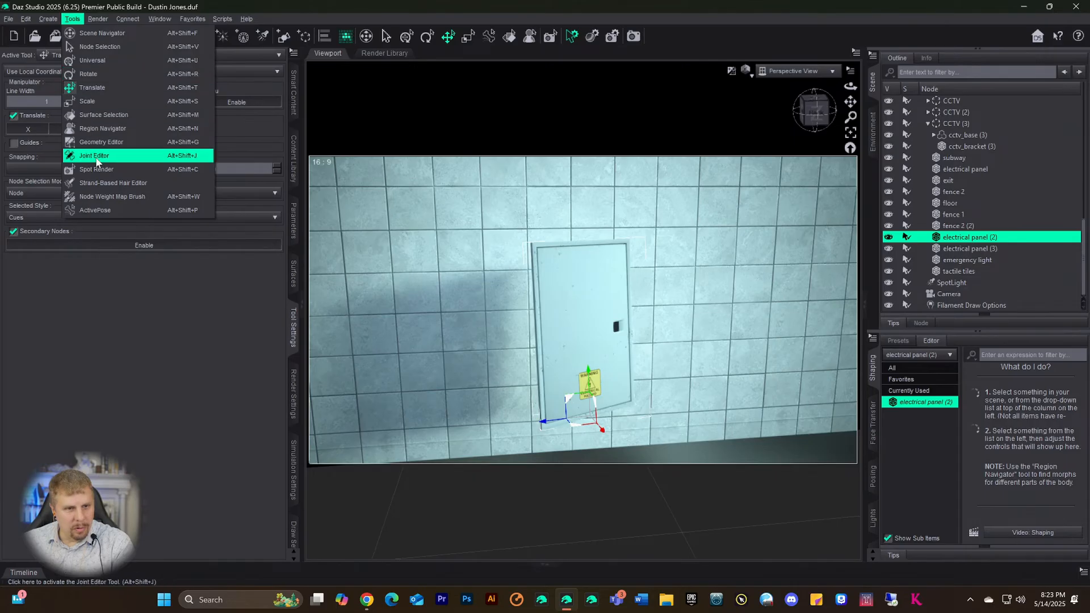
key(Escape)
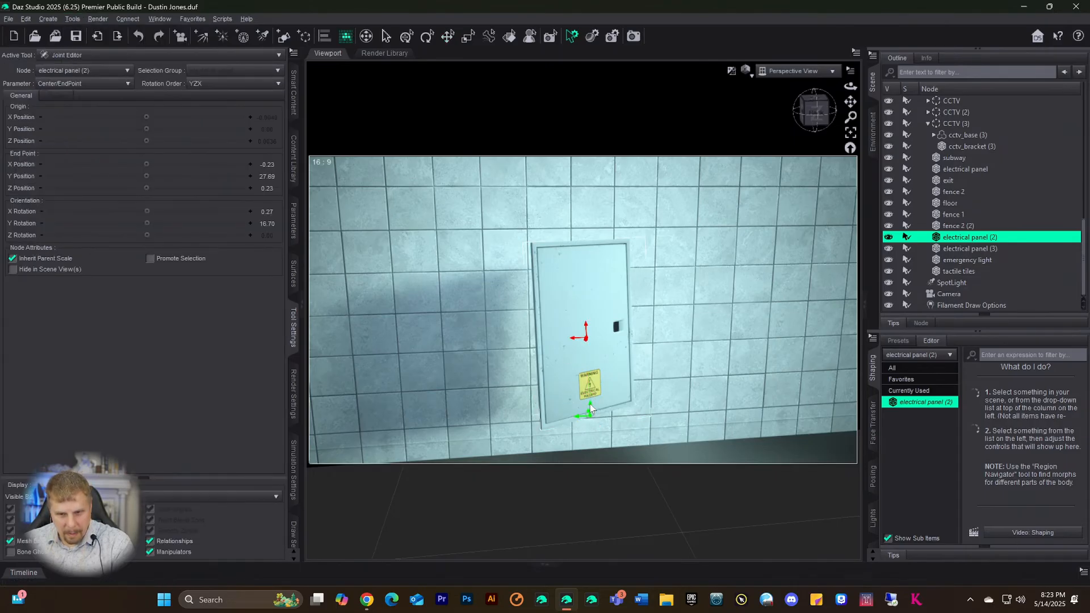
drag(591, 409, 594, 330)
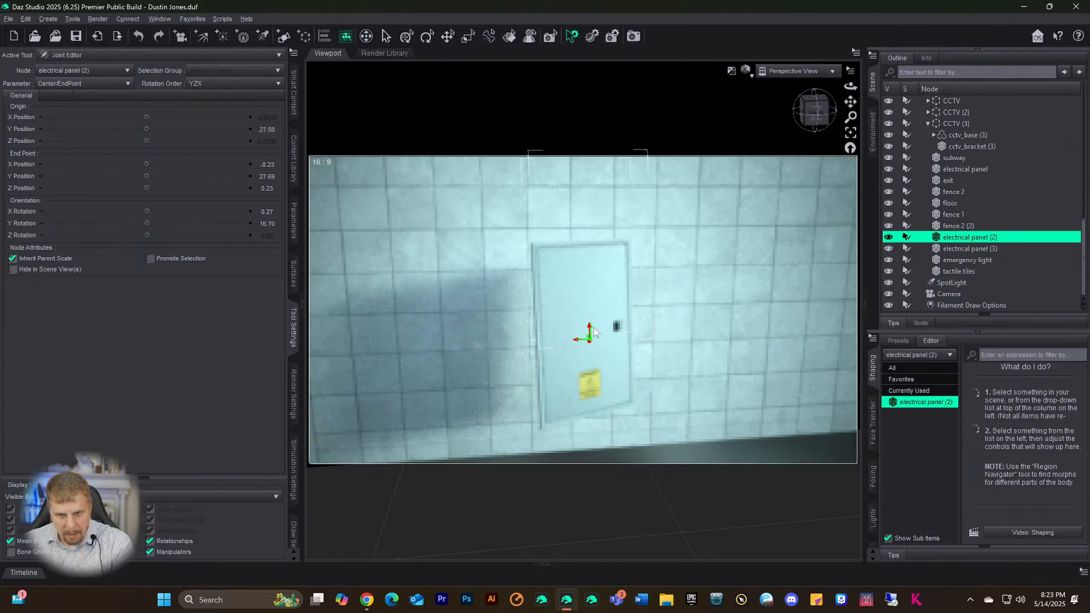
- Rotate panel (2)'s joint orientation to X -0.59, Y -28.53, Z -2.58, checking from several angles
drag(825, 110, 797, 145)
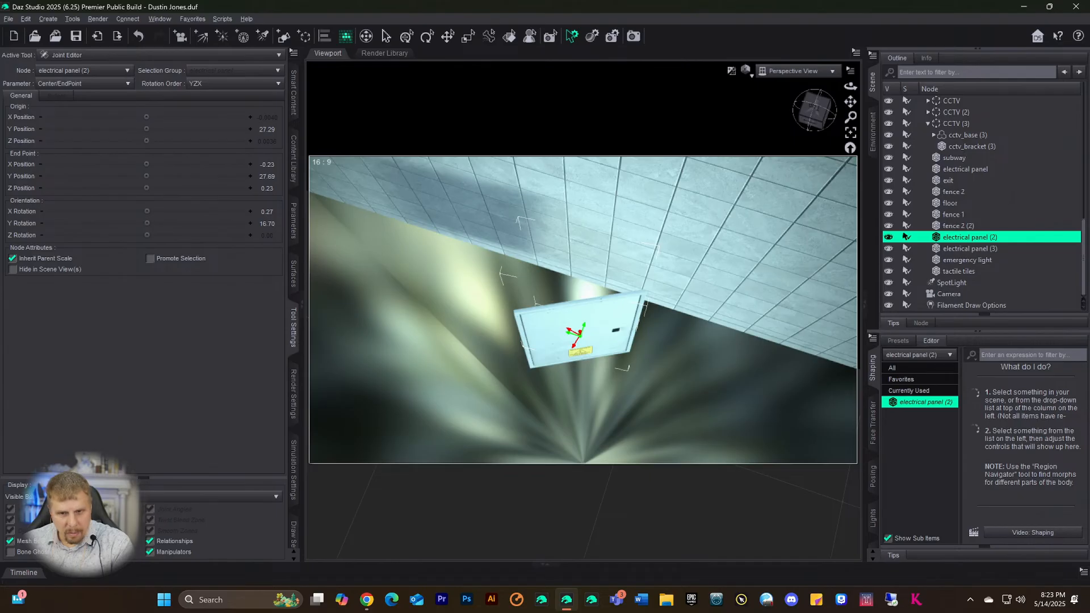
drag(149, 223, 186, 223)
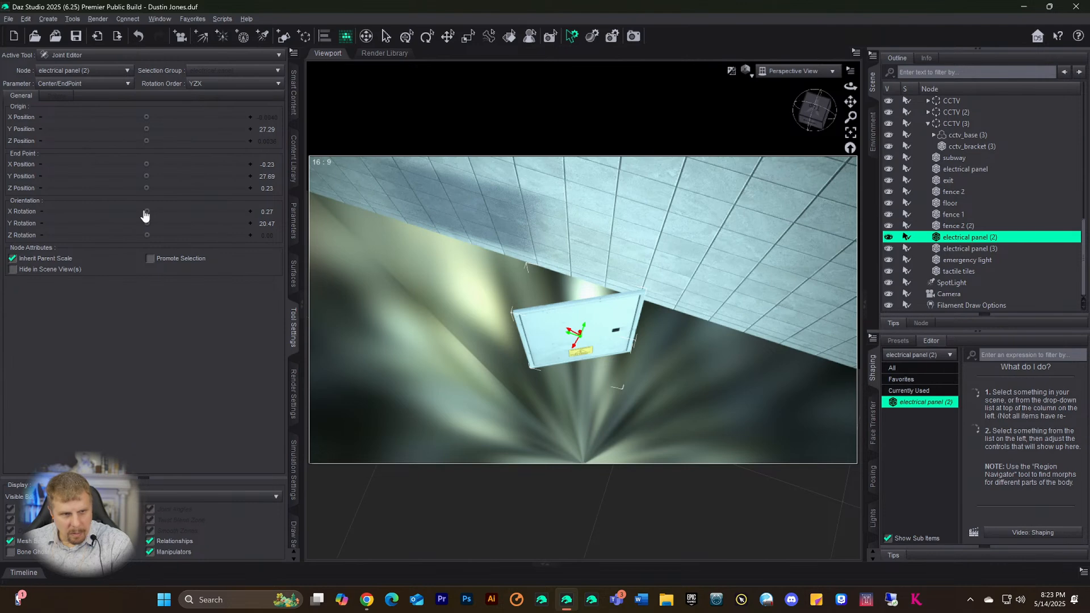
drag(144, 210, 114, 235)
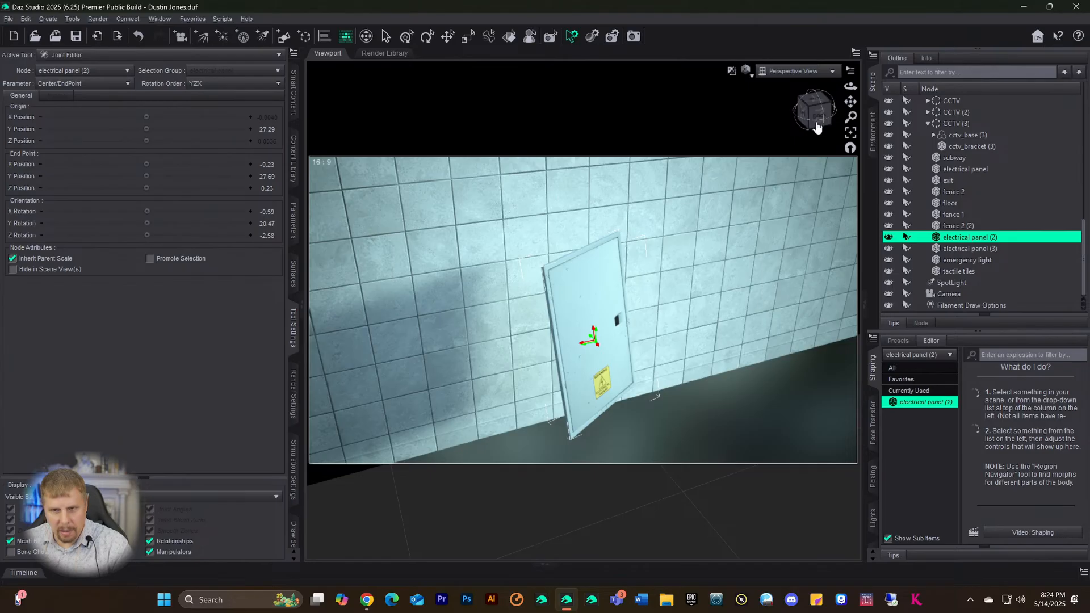
drag(816, 127, 706, 278)
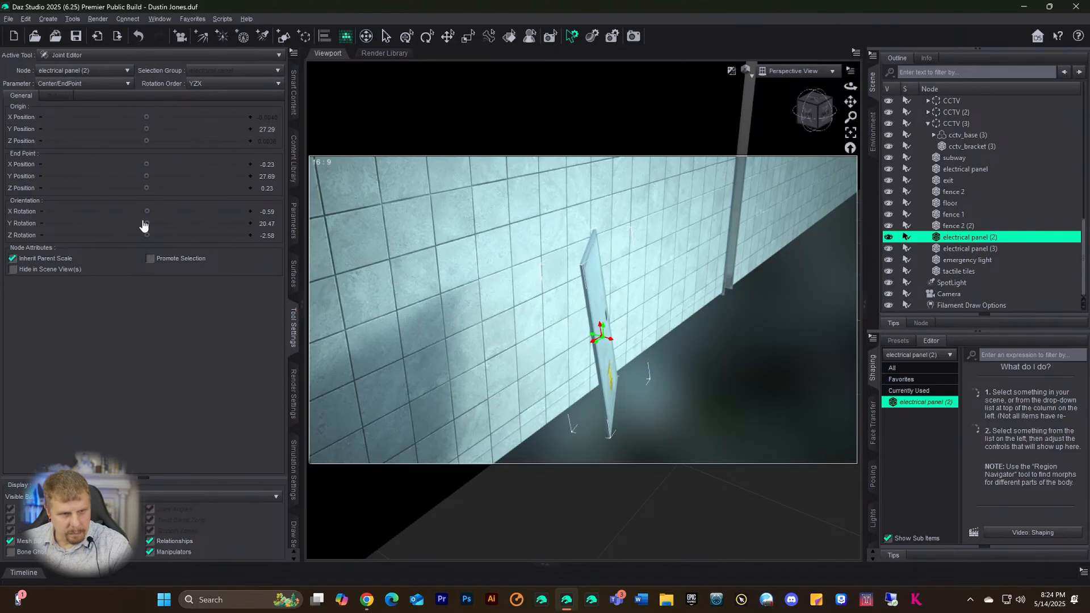
drag(146, 221, 208, 223)
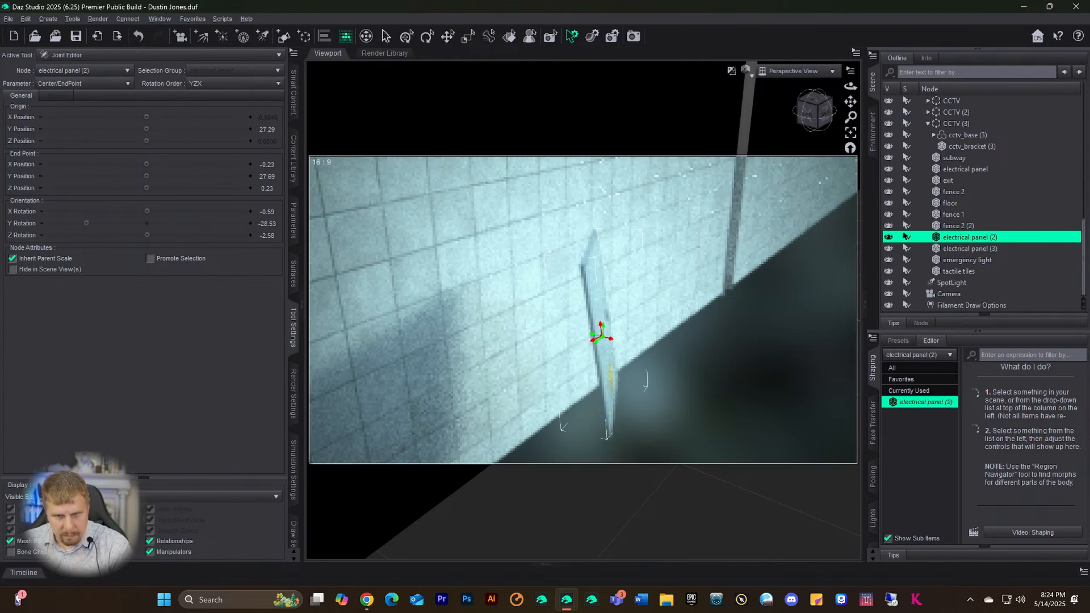
drag(815, 118, 772, 118)
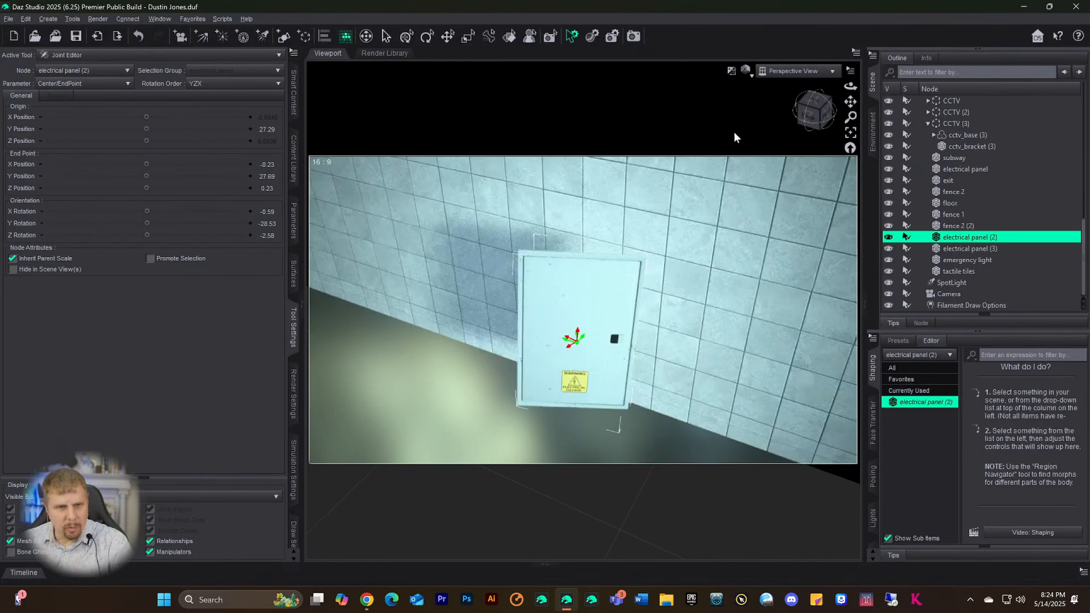
- Move panel (2)'s joint origin to X -1.53, Y 30.34, Z 0.70, then select electrical panel (3)
scroll(591, 288, down, 2)
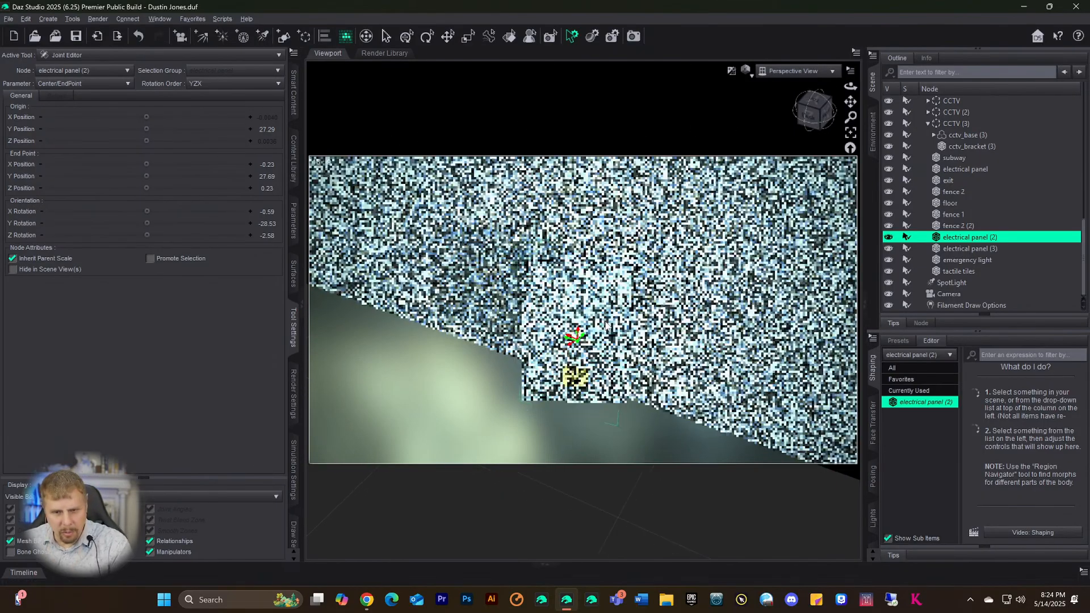
scroll(607, 341, up, 4)
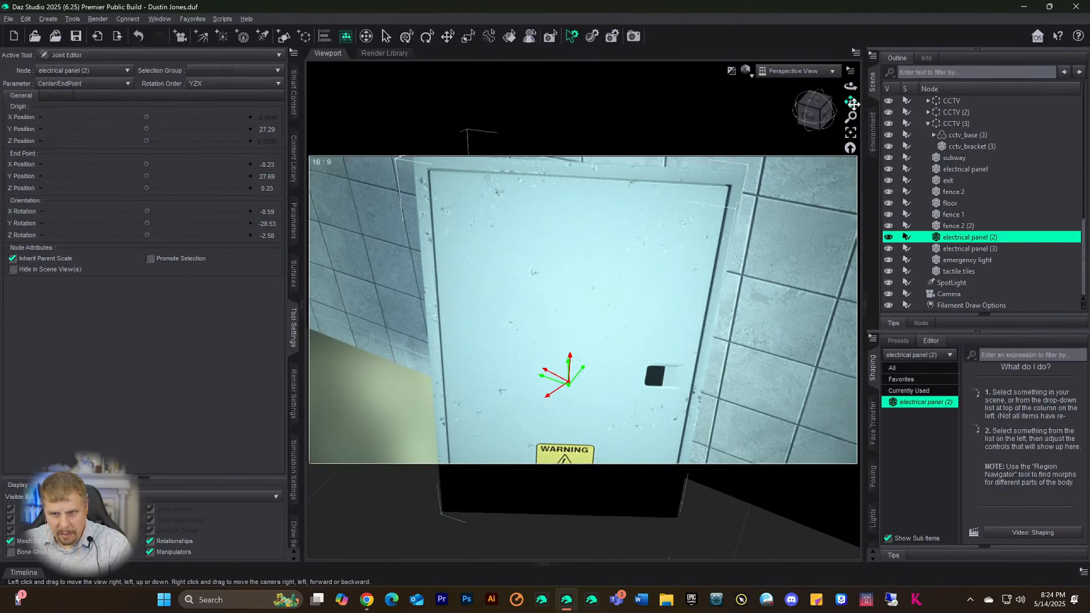
drag(850, 102, 850, 193)
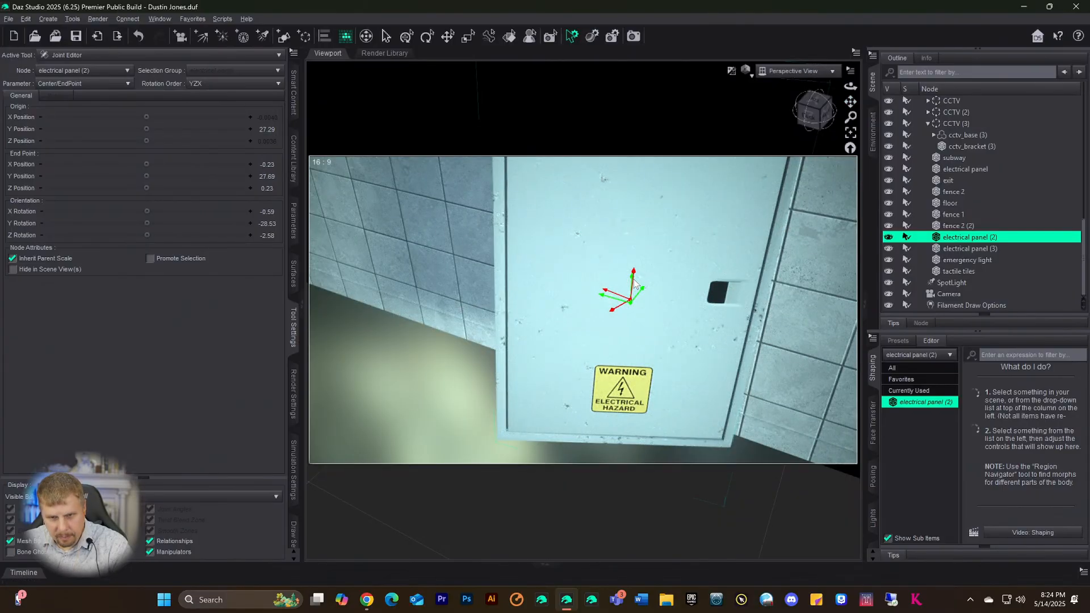
drag(635, 271, 634, 286)
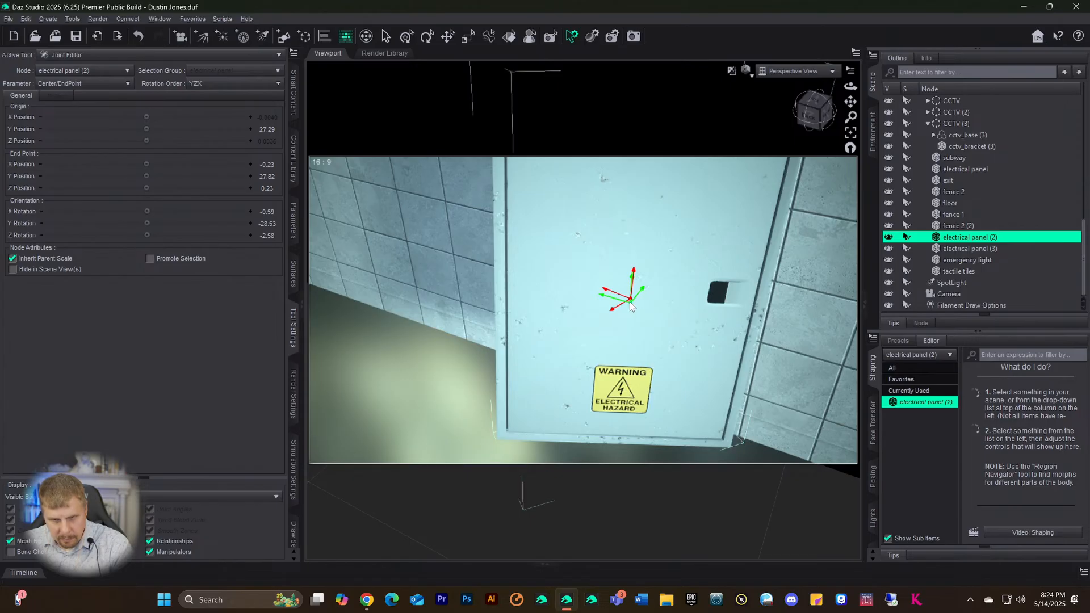
drag(630, 306, 632, 303)
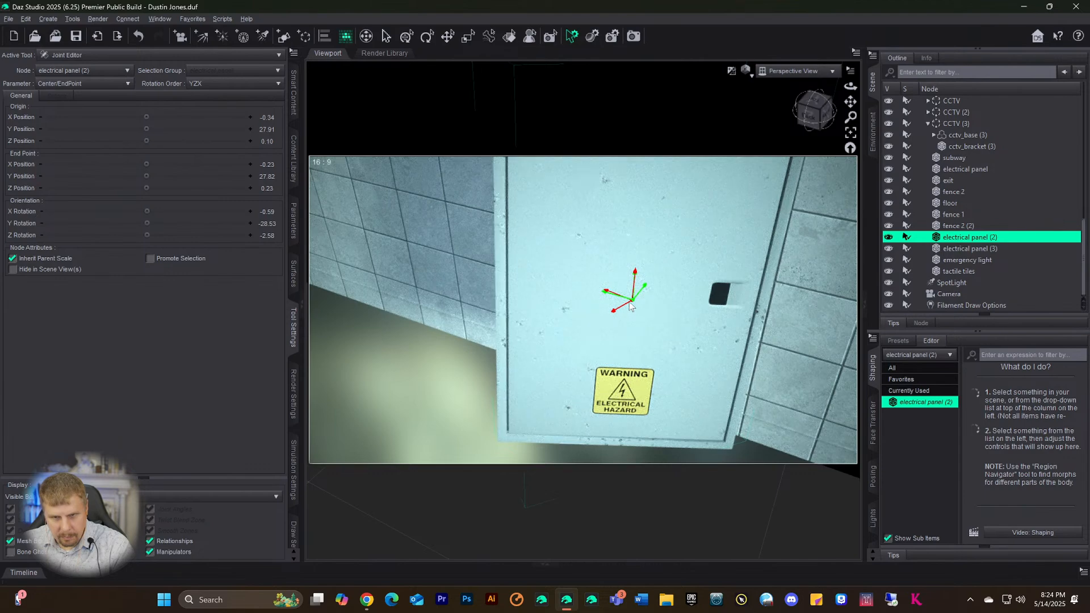
drag(635, 270, 642, 253)
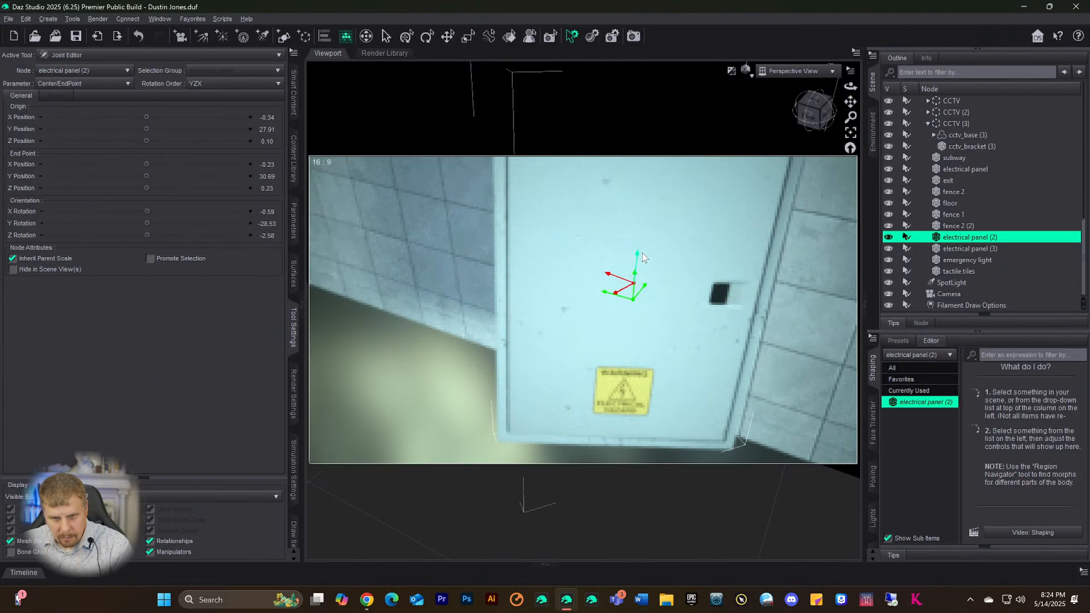
drag(632, 301, 640, 285)
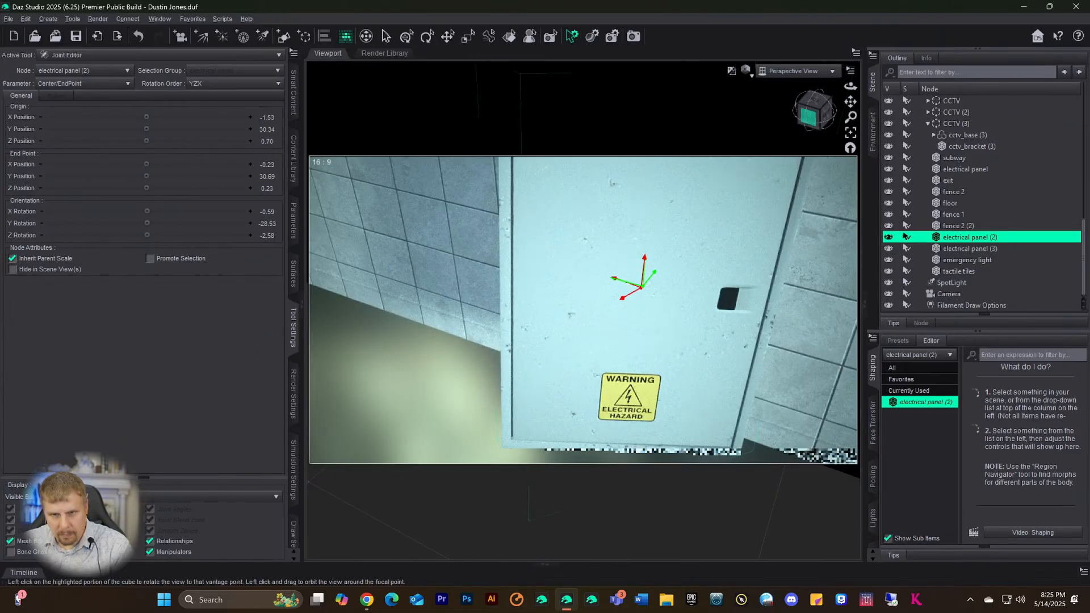
mouse_move(813, 112)
mouse_down()
mouse_move(813, 139)
mouse_move(813, 112)
mouse_up()
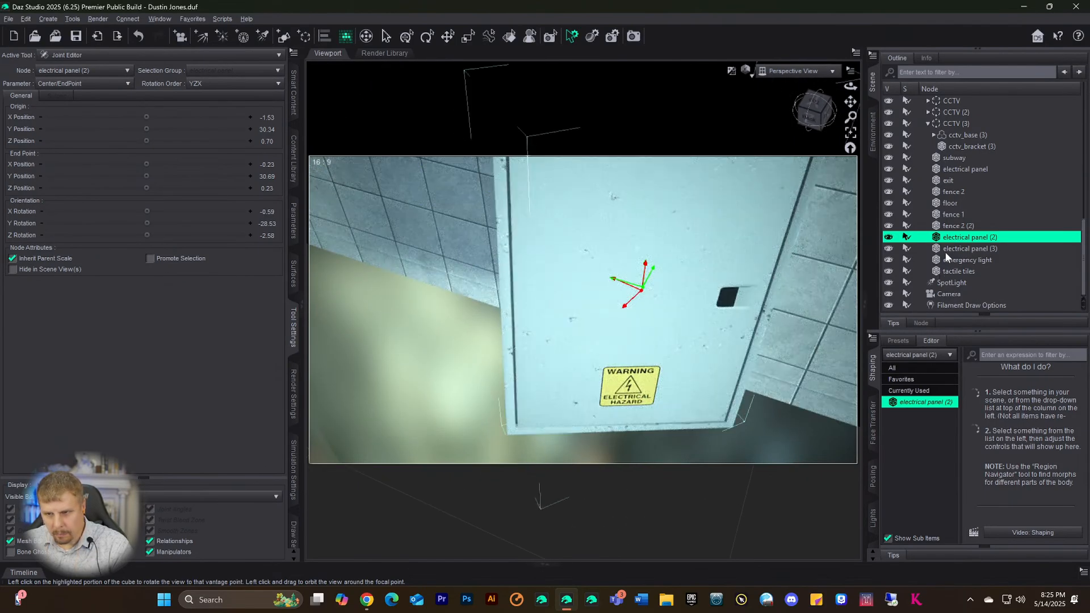
click(949, 250)
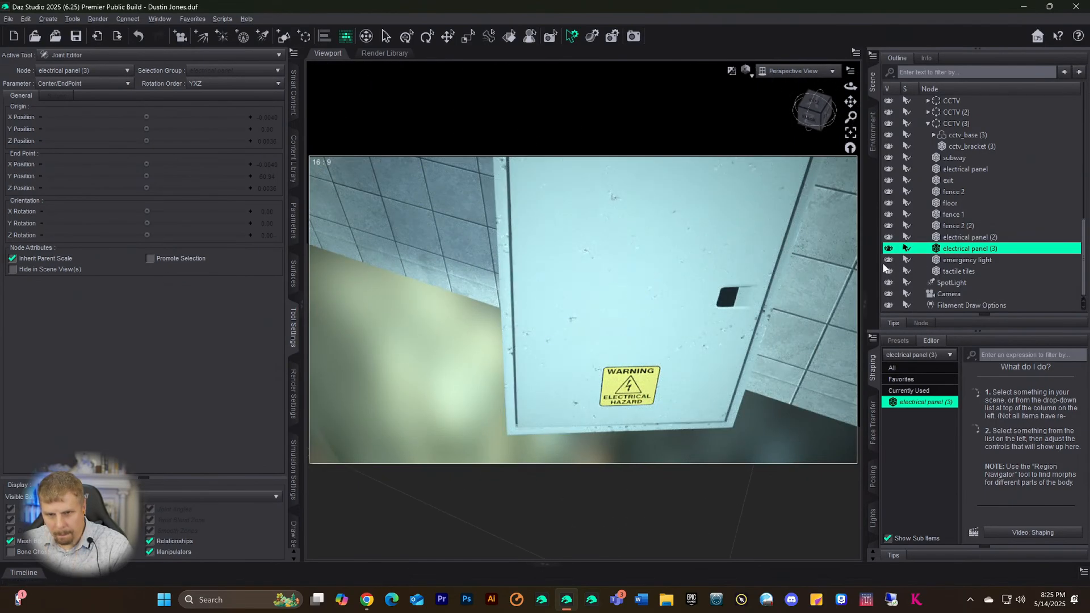
- Frame electrical panel (3), undo a stray origin move, and lower its joint end point to Y 28.52
click(850, 136)
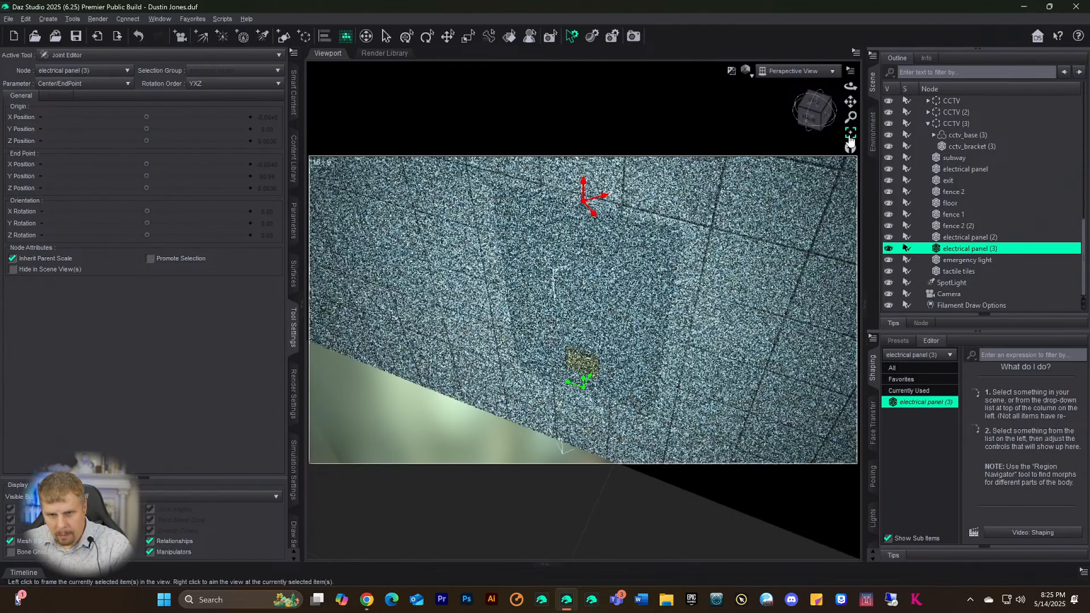
drag(813, 124, 834, 120)
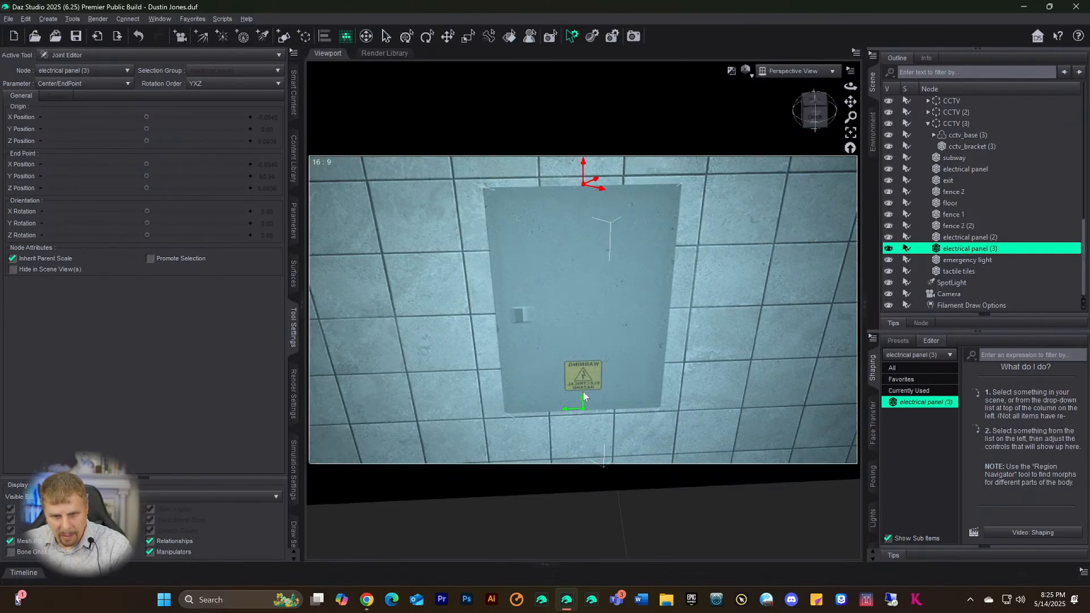
drag(585, 397, 593, 363)
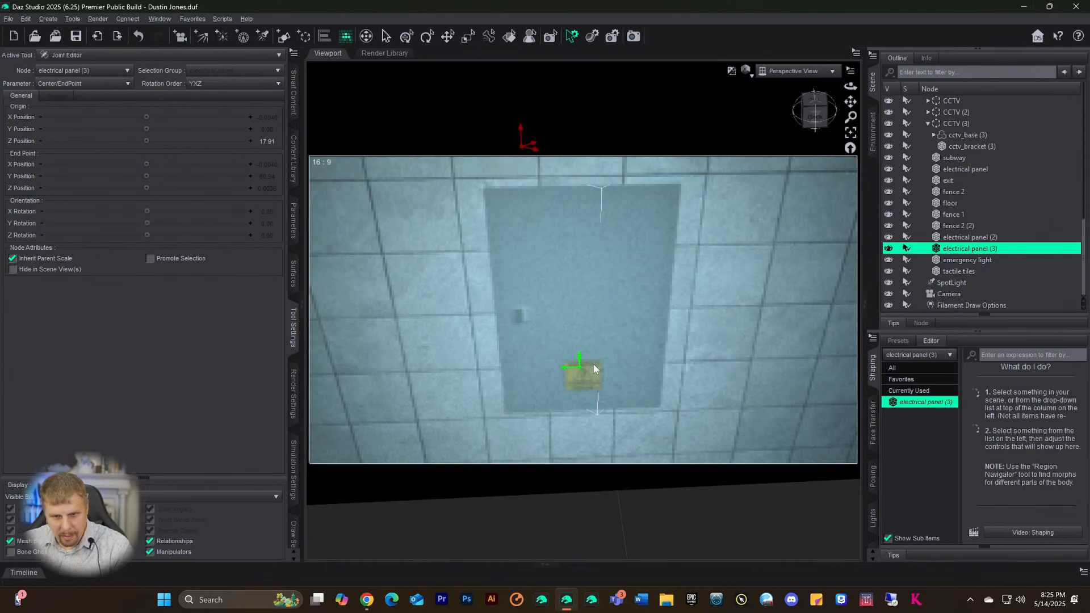
key(ctrl+z)
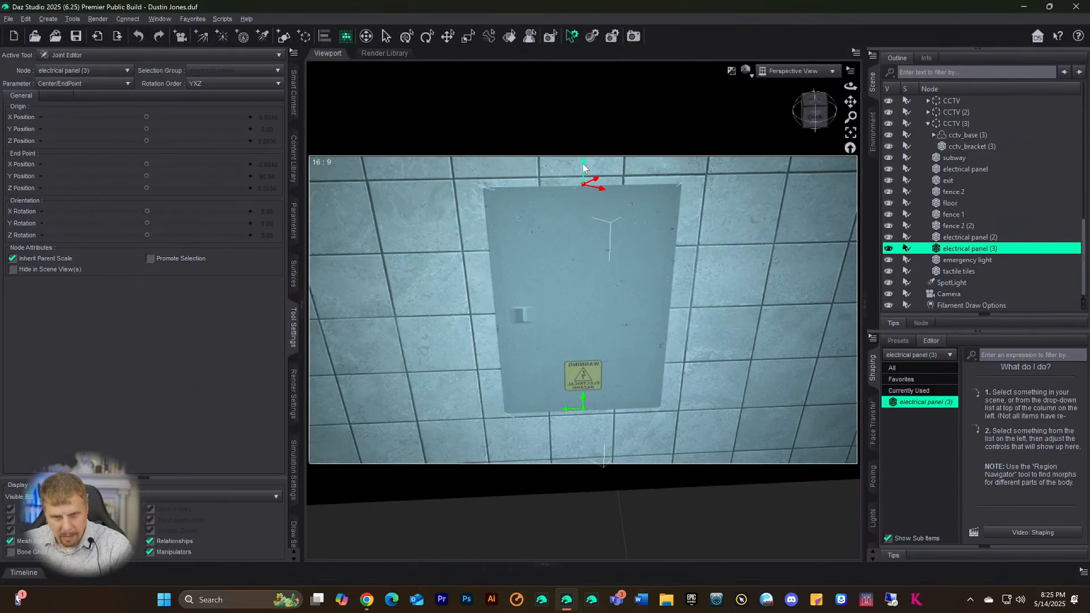
drag(583, 175, 591, 287)
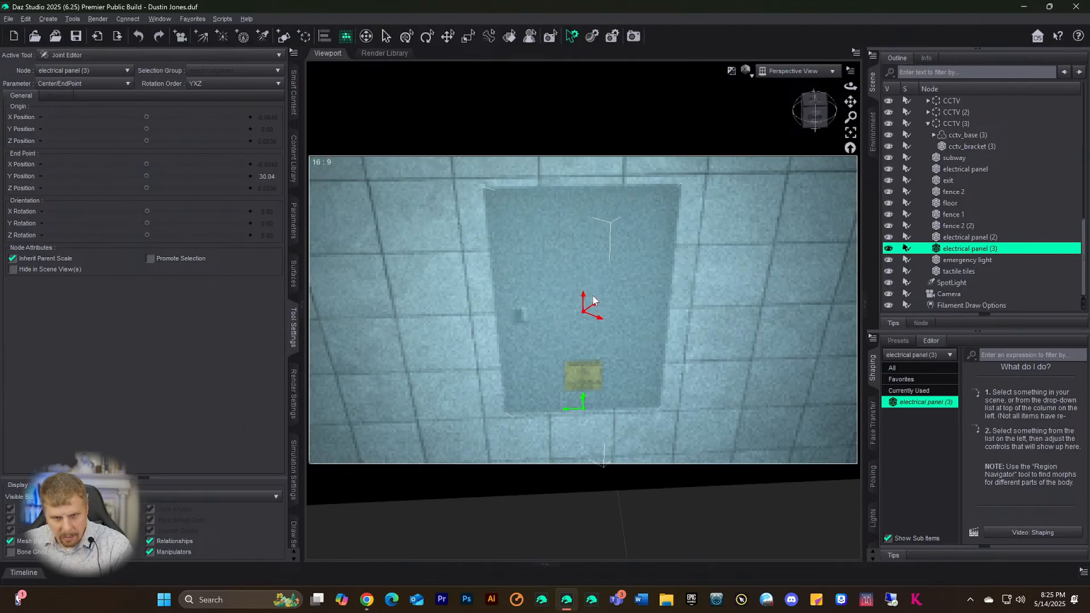
drag(593, 302, 593, 301)
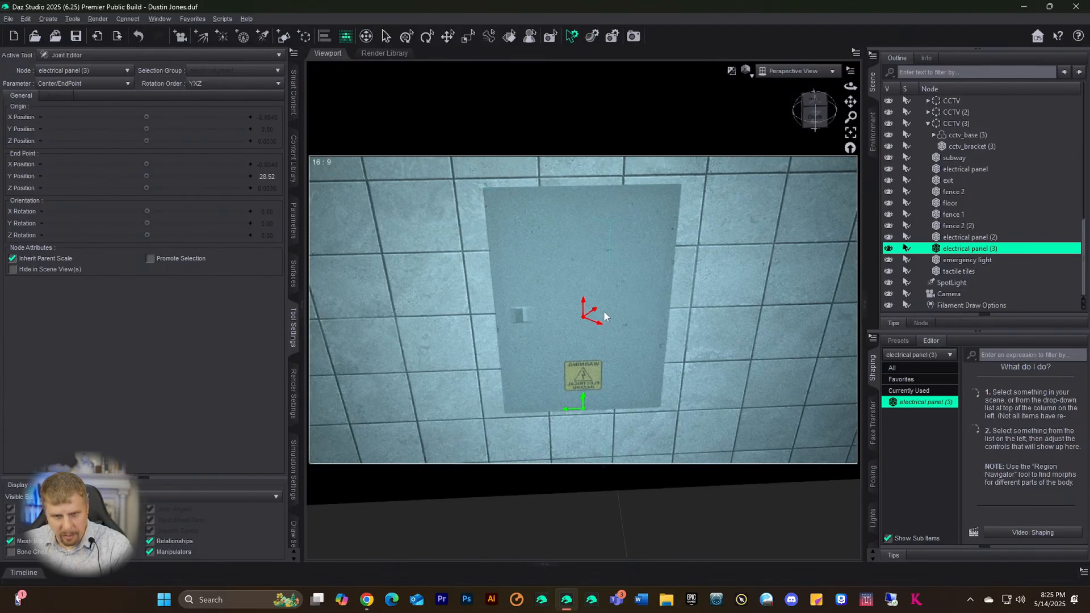
- Reopen the Joint Editor on panel (3) and raise its joint origin to Z about 47.73
click(422, 38)
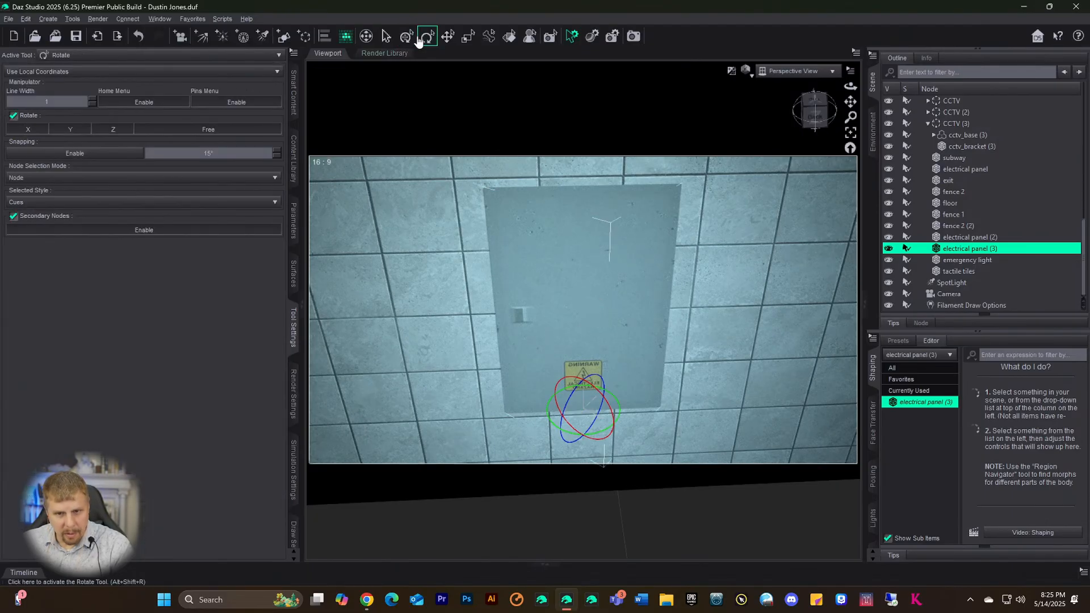
click(405, 37)
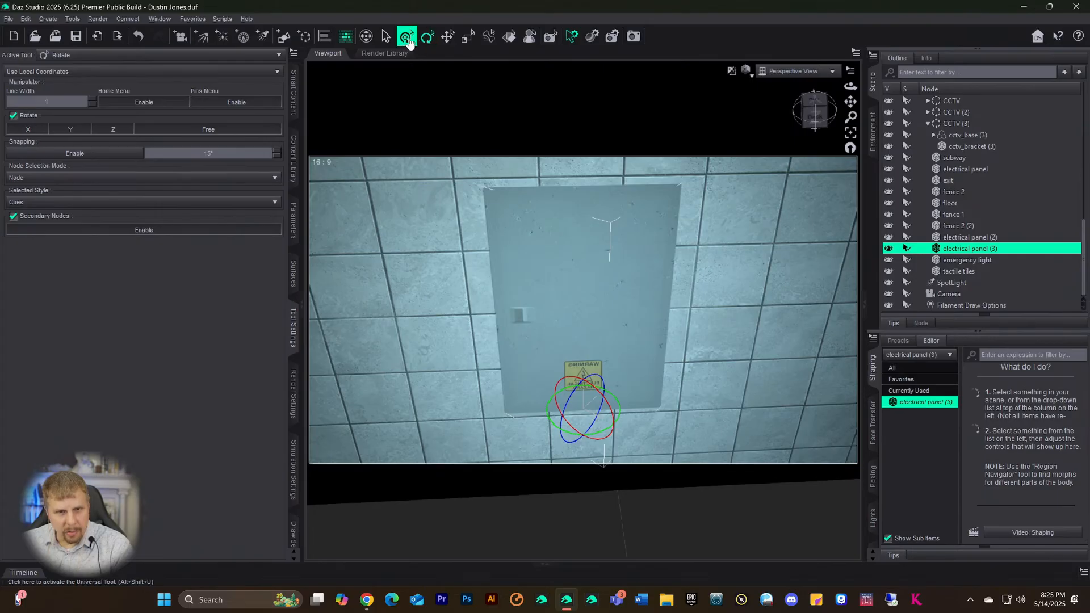
click(448, 37)
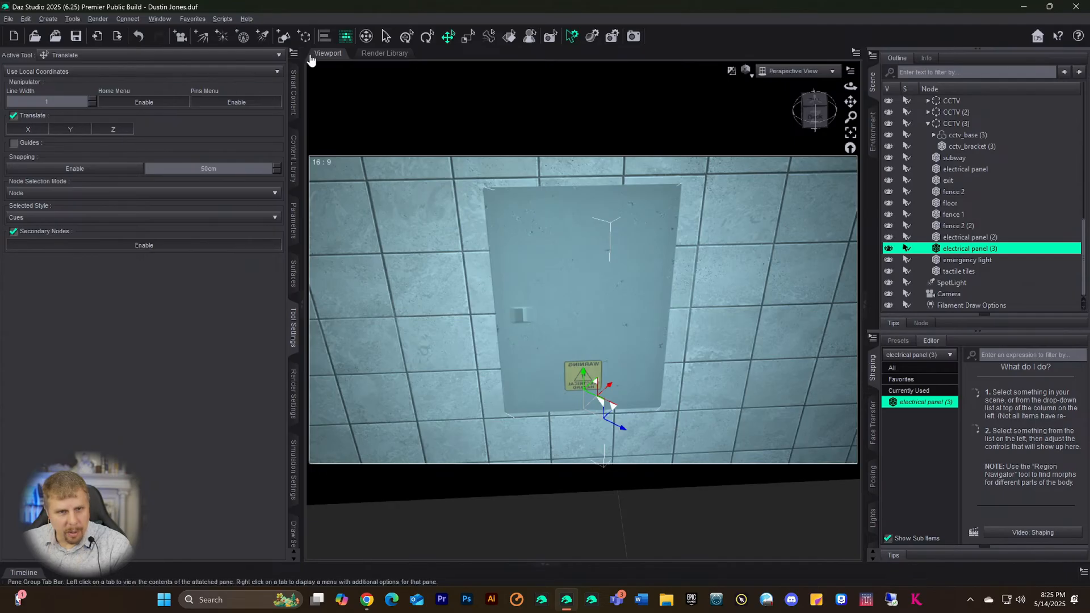
click(45, 20)
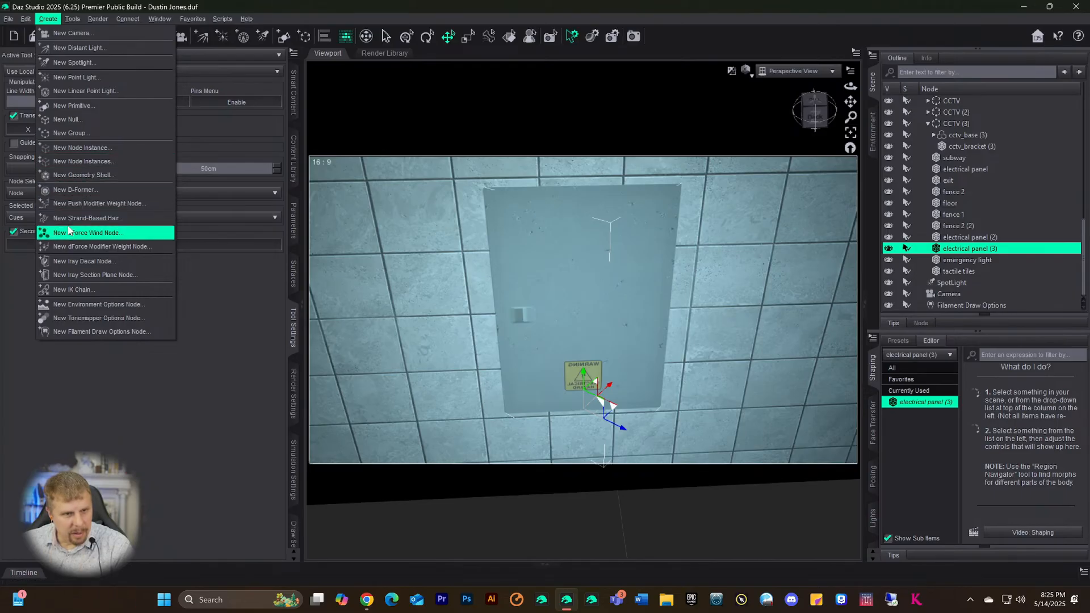
mouse_move(71, 20)
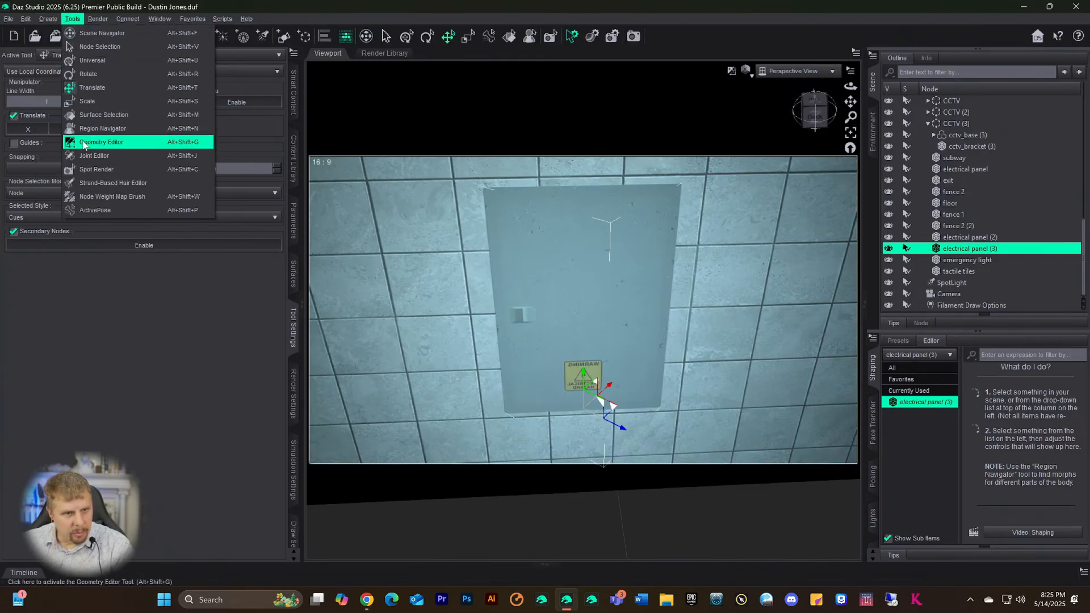
click(85, 156)
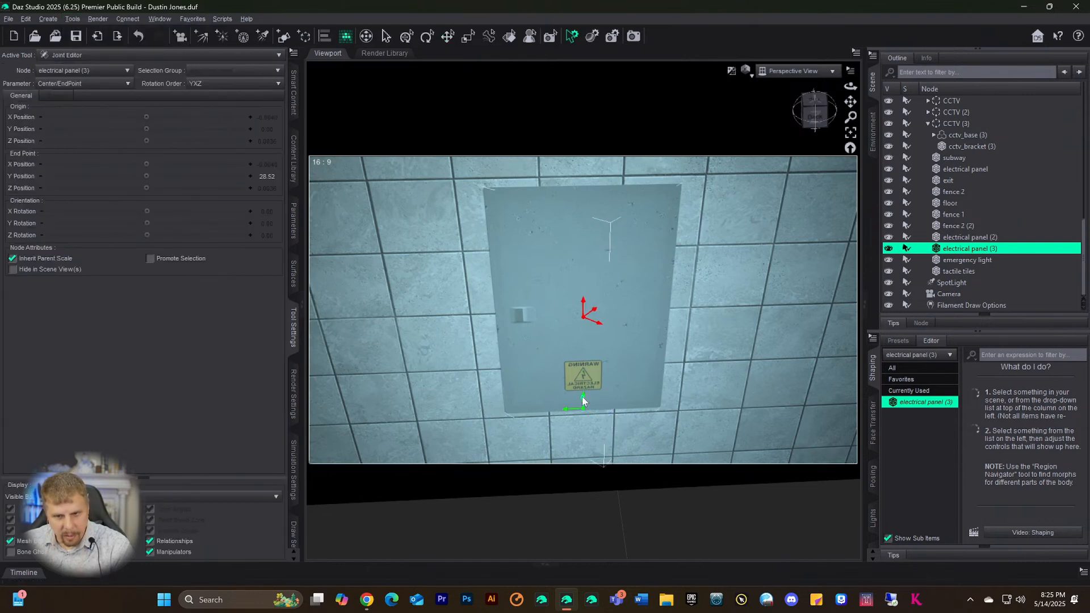
drag(581, 396, 586, 301)
click(427, 36)
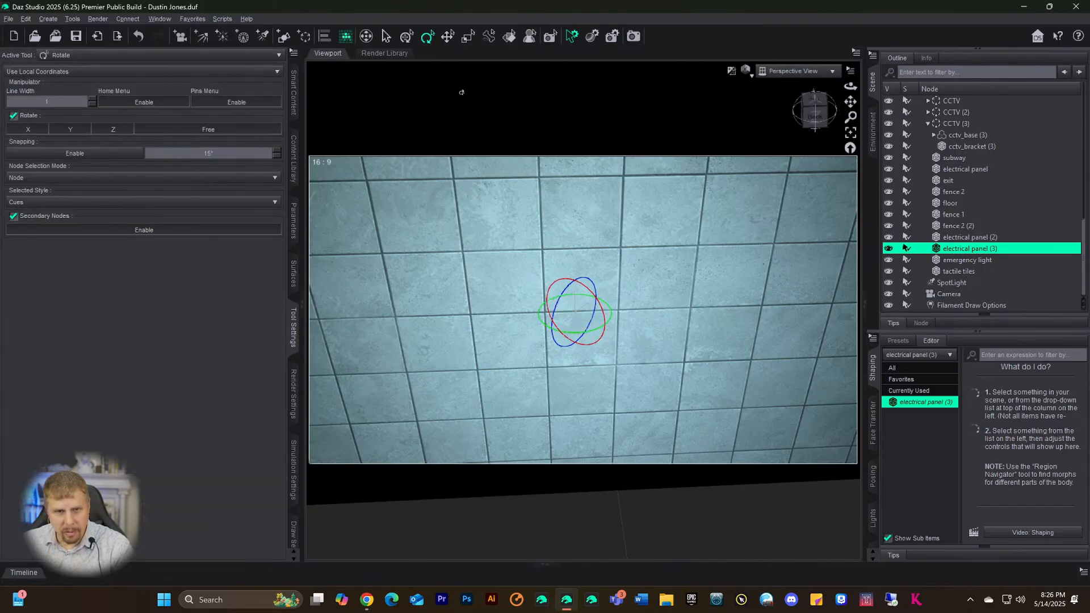
- Push electrical panel (3) out from the wall along Z, then frame it front-on
click(448, 36)
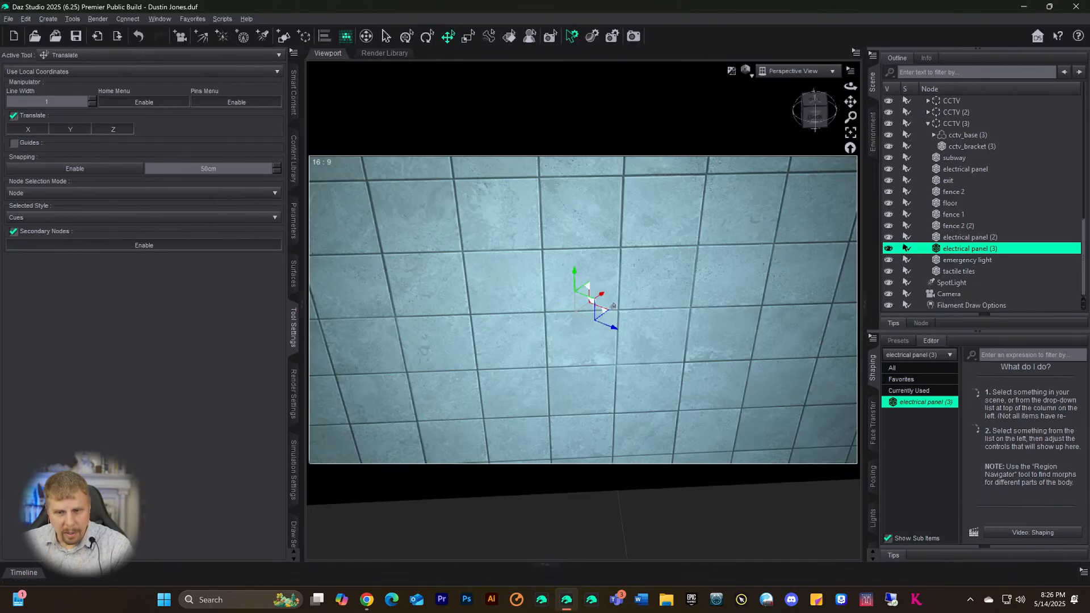
drag(603, 296, 487, 373)
scroll(520, 282, down, 4)
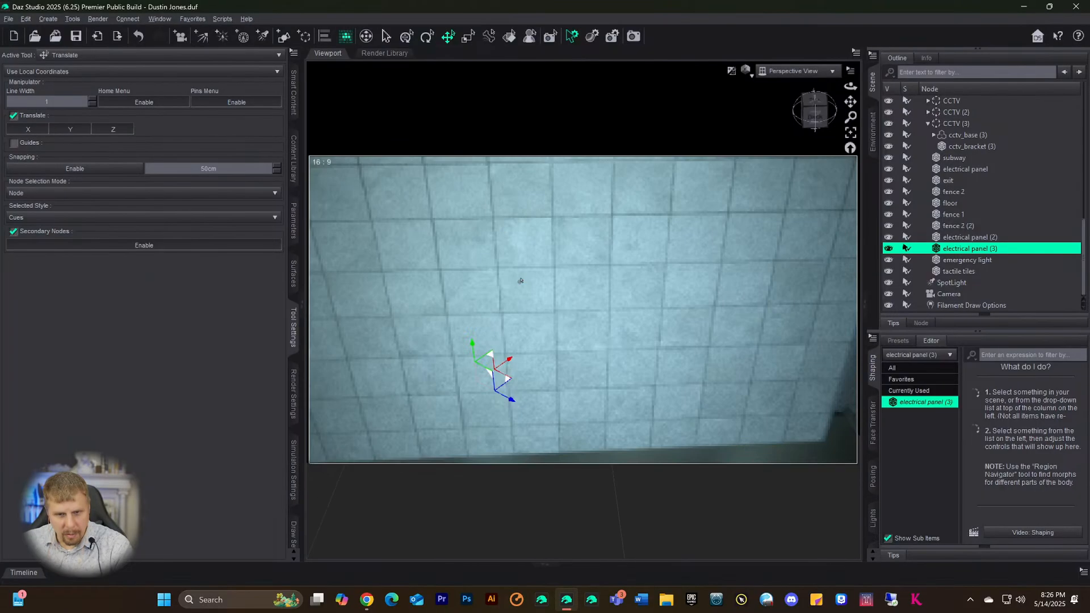
scroll(531, 259, down, 3)
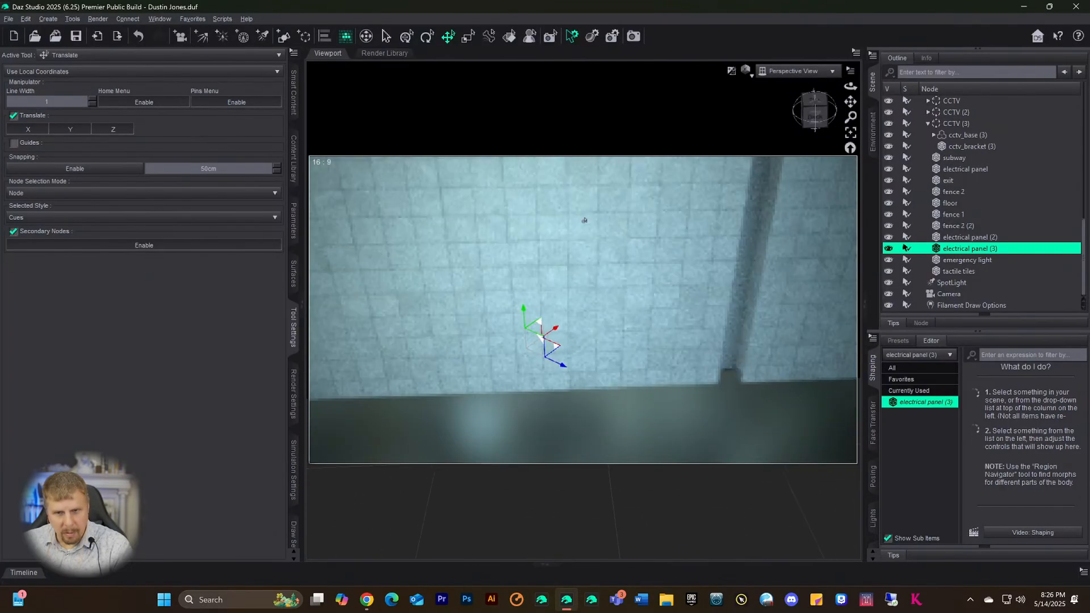
click(850, 132)
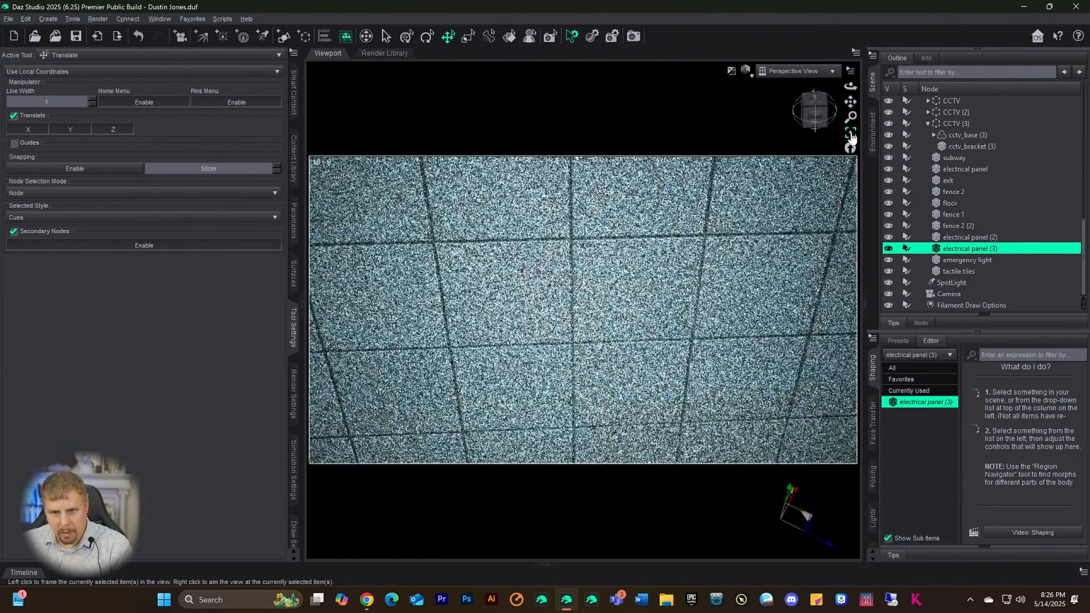
scroll(787, 347, down, 4)
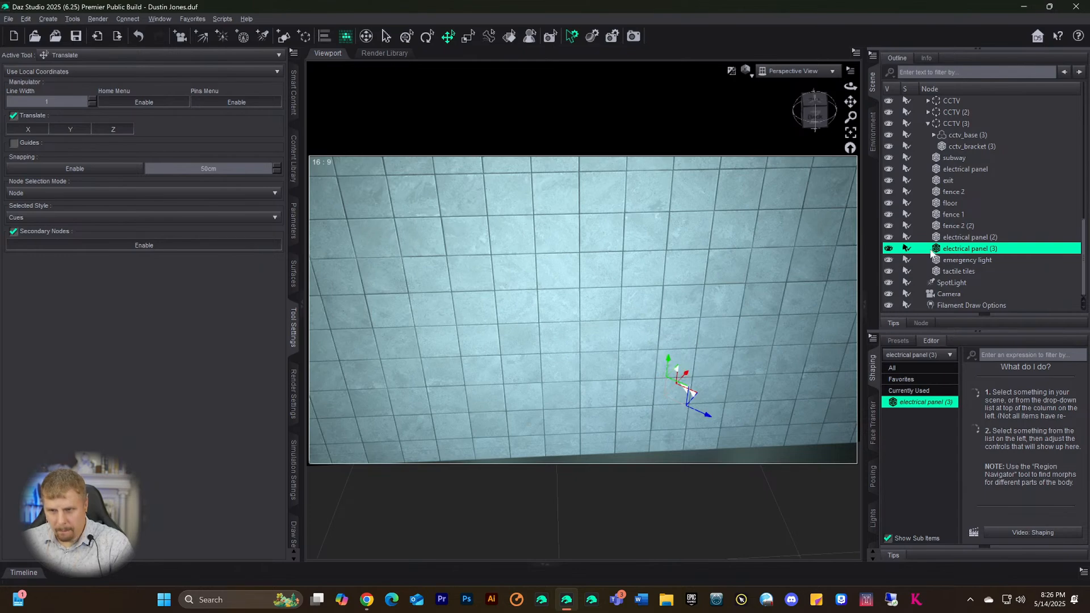
drag(703, 416, 732, 405)
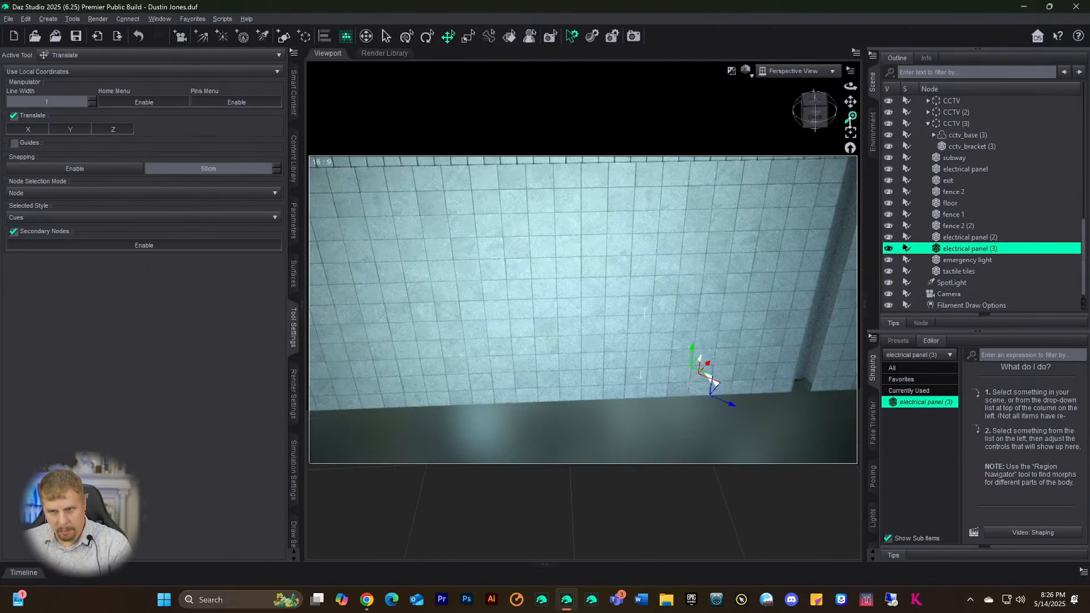
drag(850, 117, 850, 162)
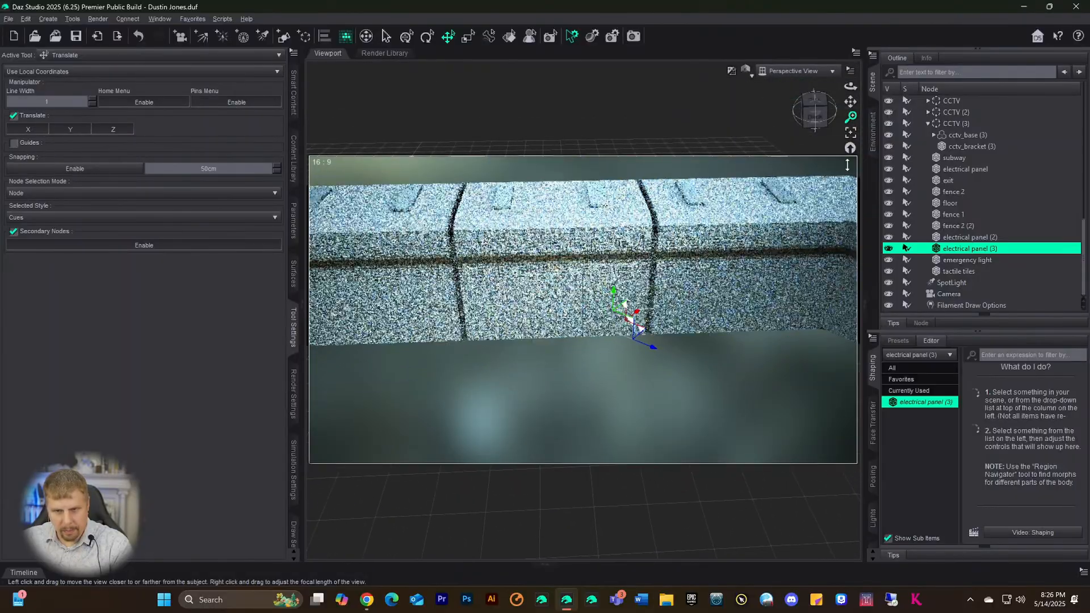
drag(653, 349, 783, 428)
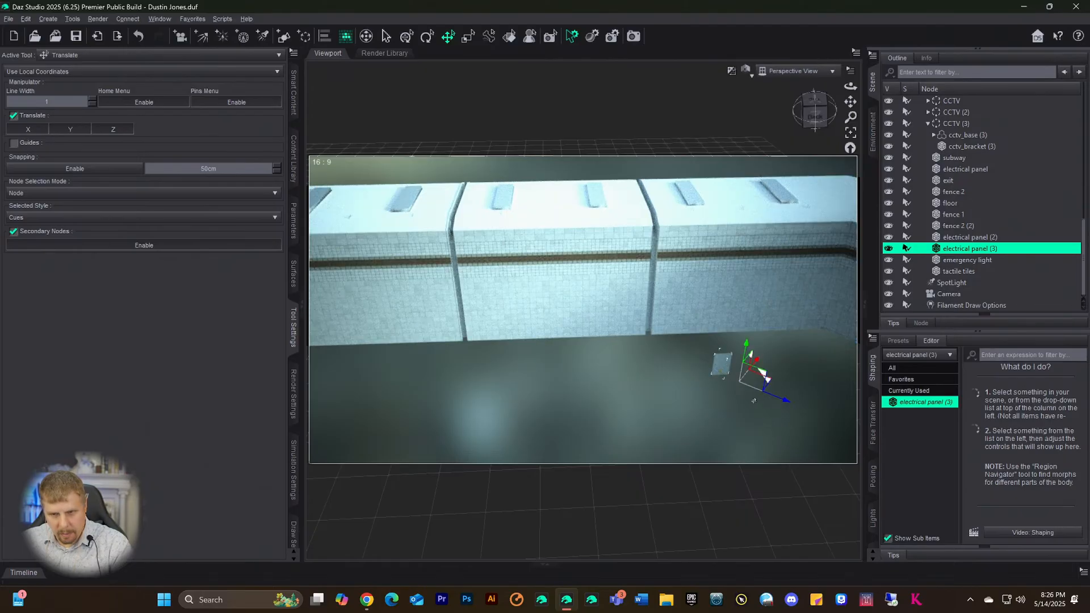
drag(813, 120, 777, 170)
scroll(748, 429, up, 3)
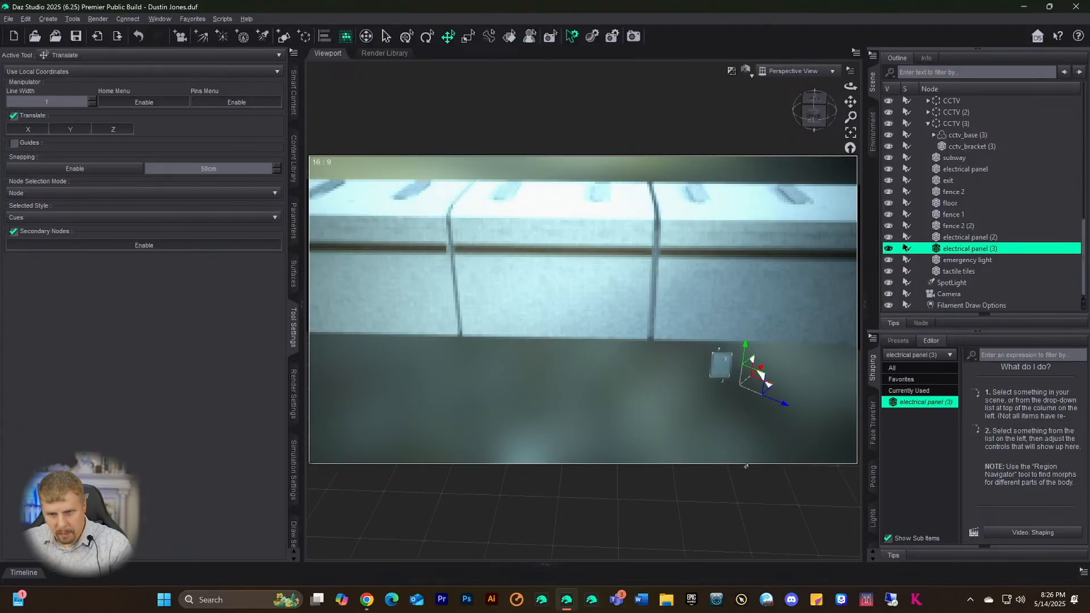
scroll(748, 429, up, 2)
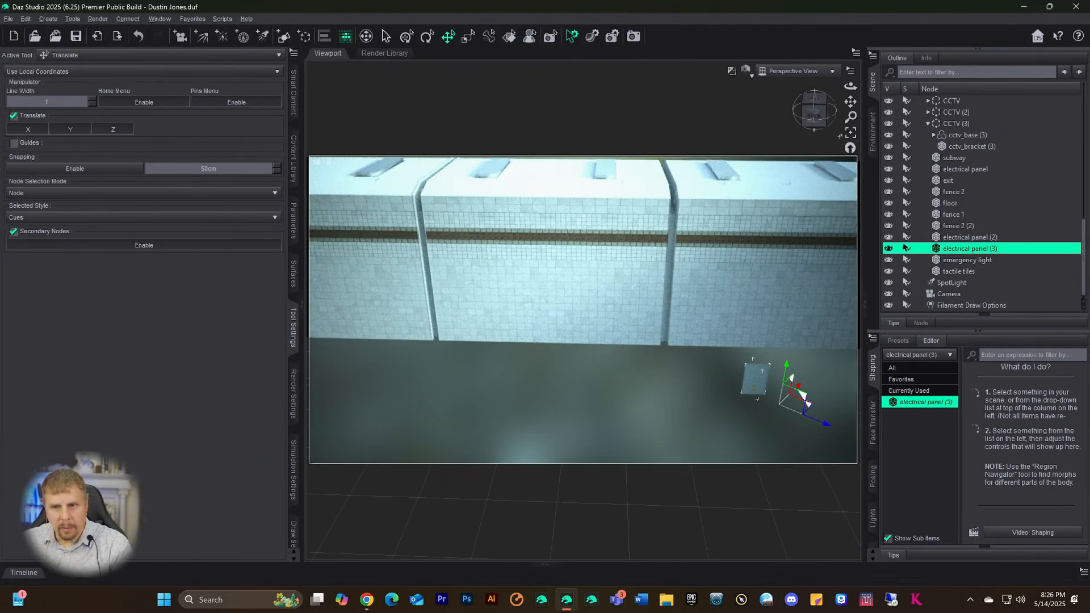
key(ctrl+f)
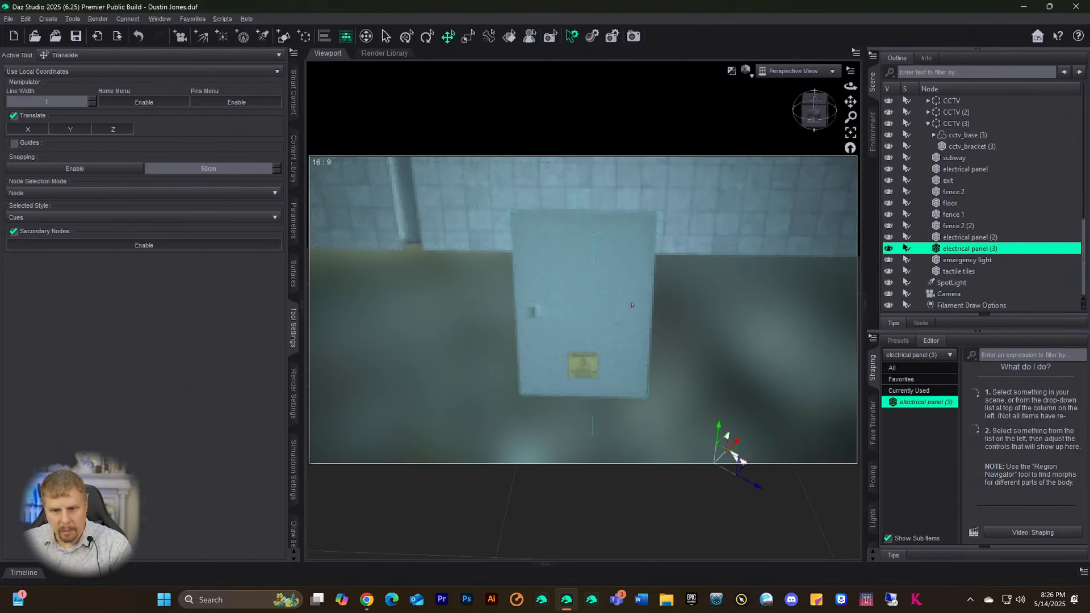
- Return to the Joint Editor for panel (3), with origin Z reading 48.17
click(47, 20)
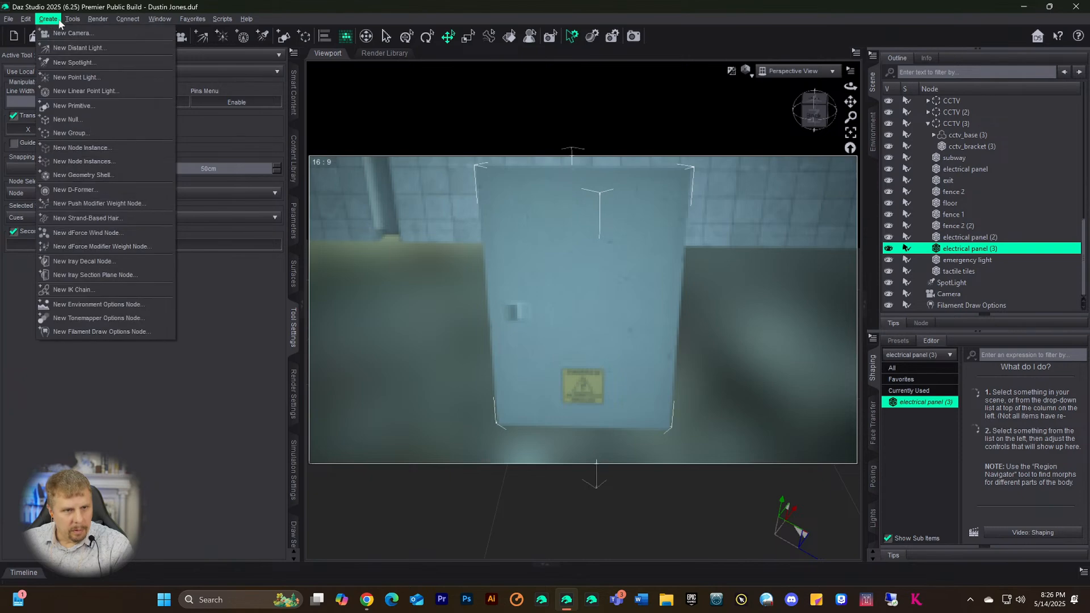
mouse_move(72, 19)
click(89, 155)
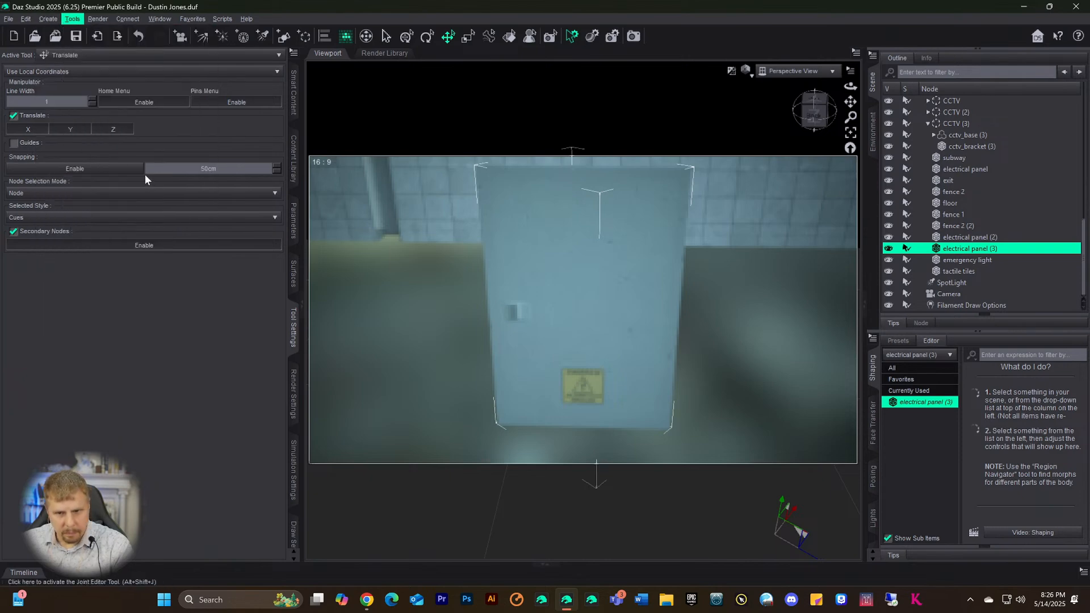
scroll(609, 375, down, 2)
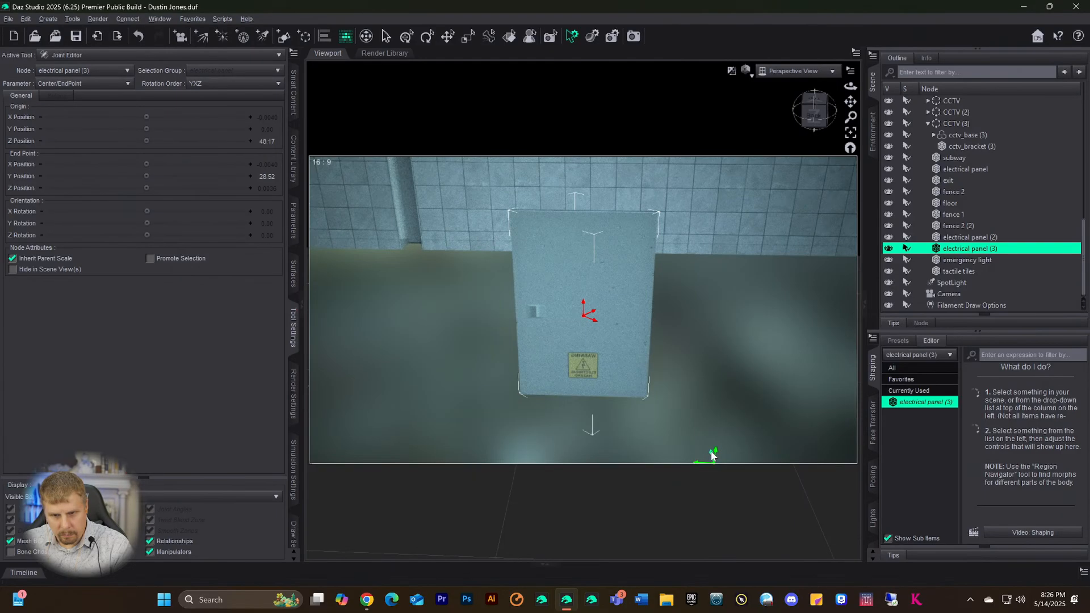
- Raise panel (3)'s joint origin to Z 122.08, show the mesh and display Parent bones
drag(700, 440, 652, 332)
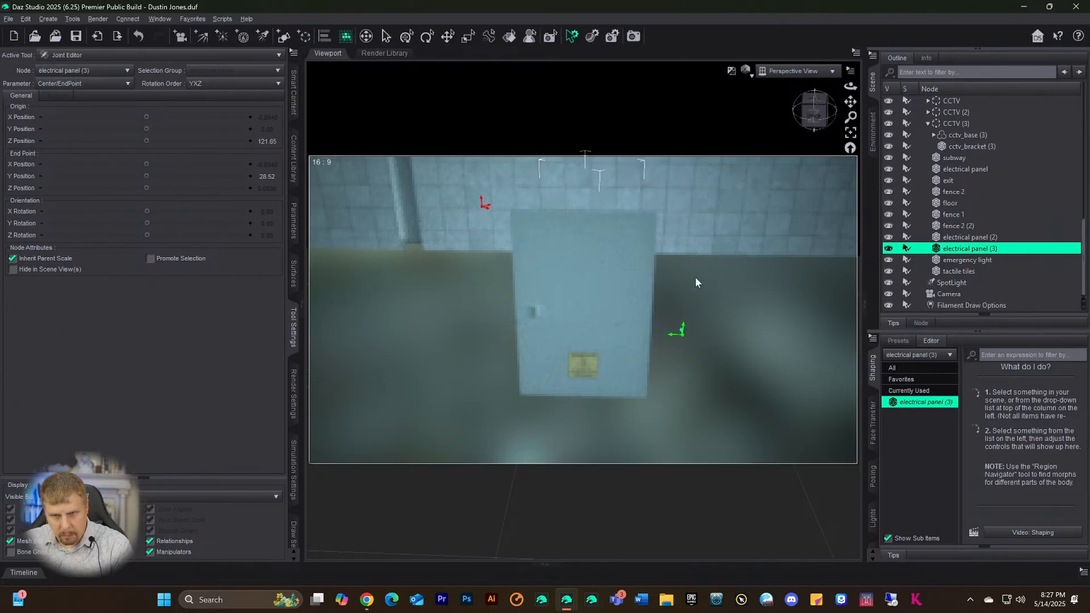
drag(814, 116, 793, 134)
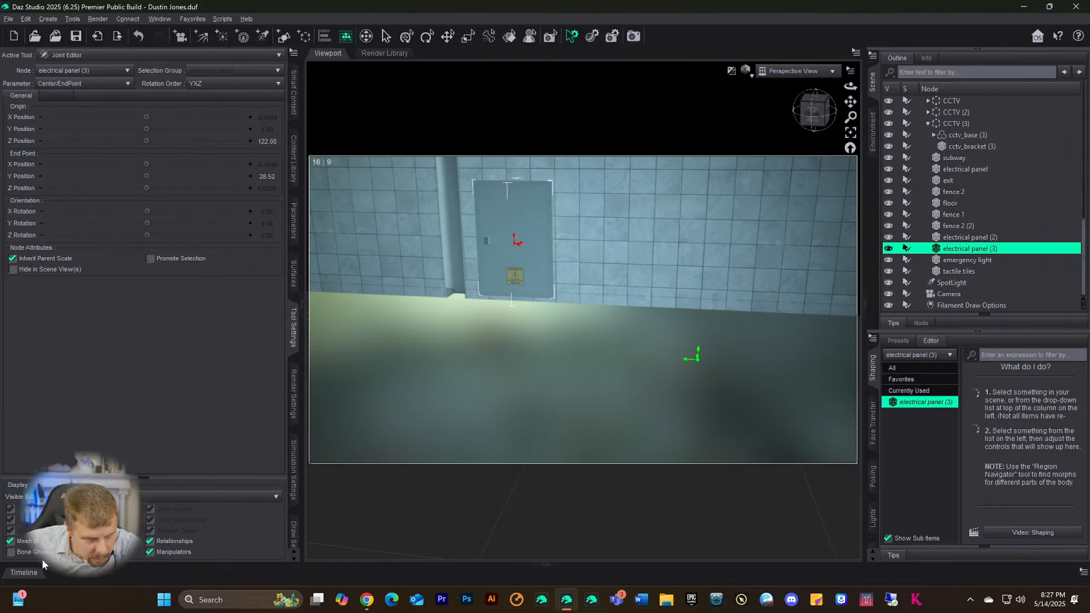
click(13, 540)
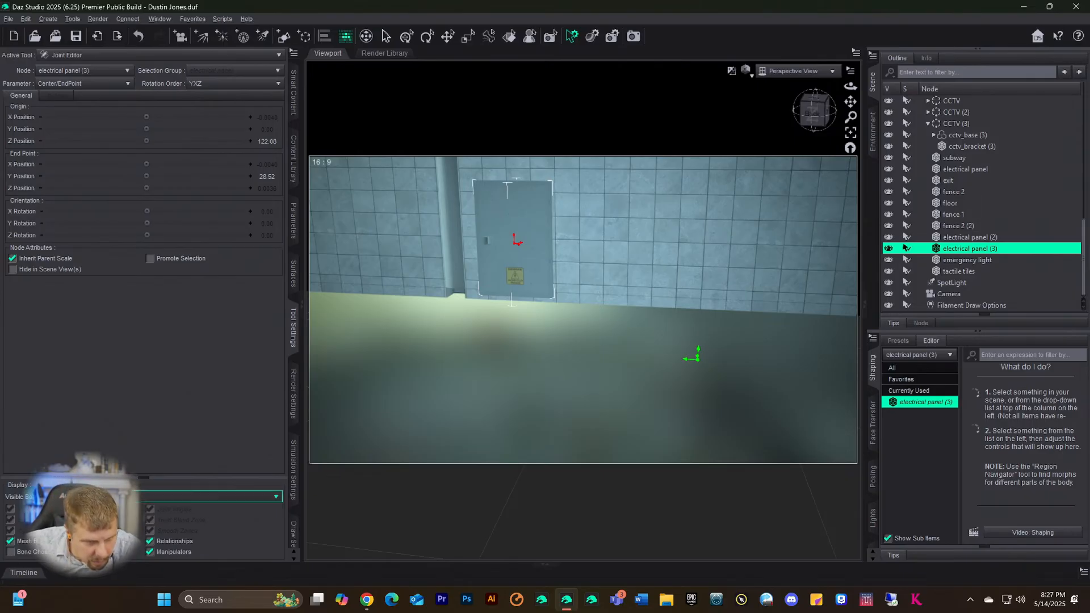
click(99, 496)
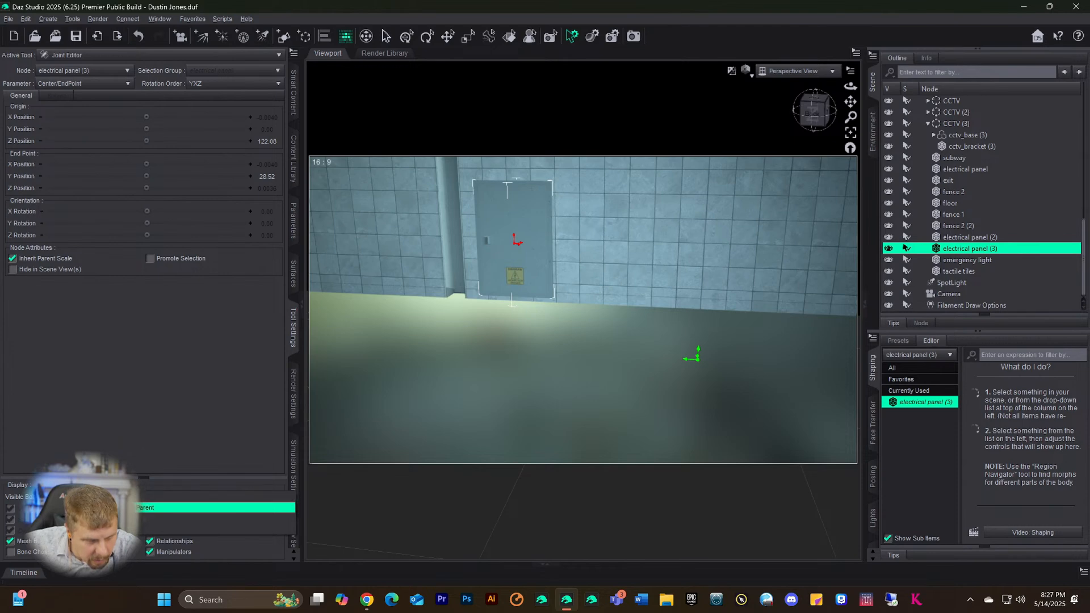
click(99, 507)
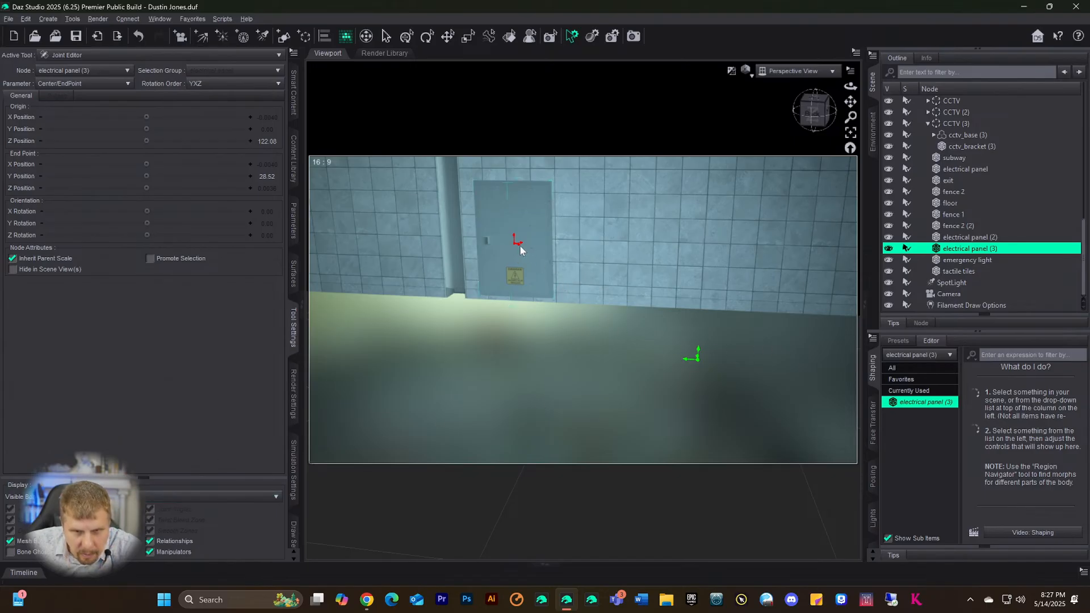
- Reposition the joint end point across the panel and set orientation Y rotation to 28.30
drag(522, 249, 622, 328)
drag(452, 227, 495, 238)
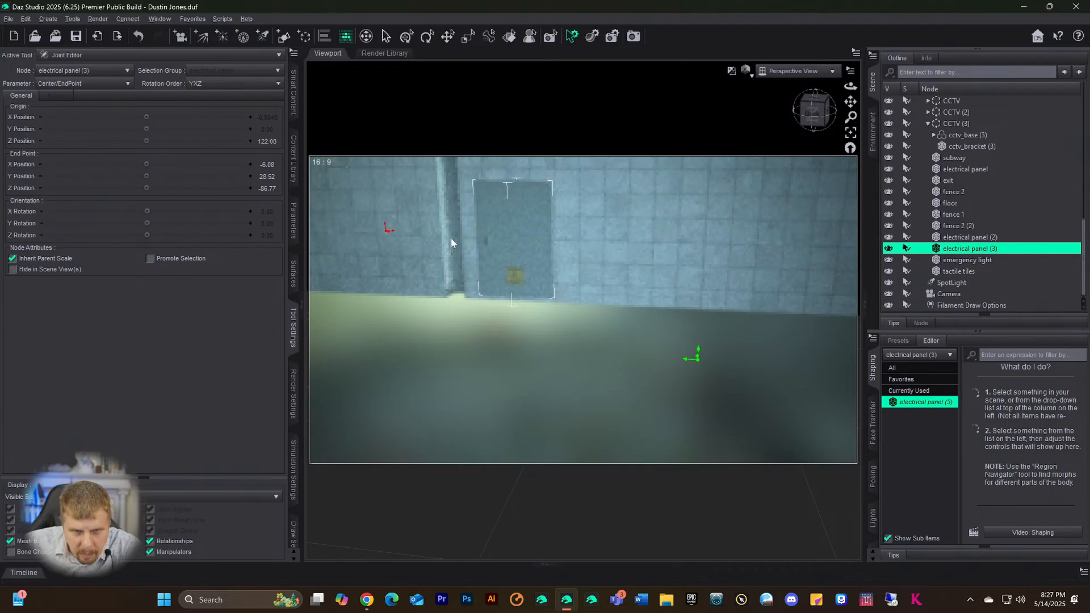
mouse_move(348, 244)
mouse_down()
mouse_move(267, 243)
mouse_move(401, 251)
mouse_up()
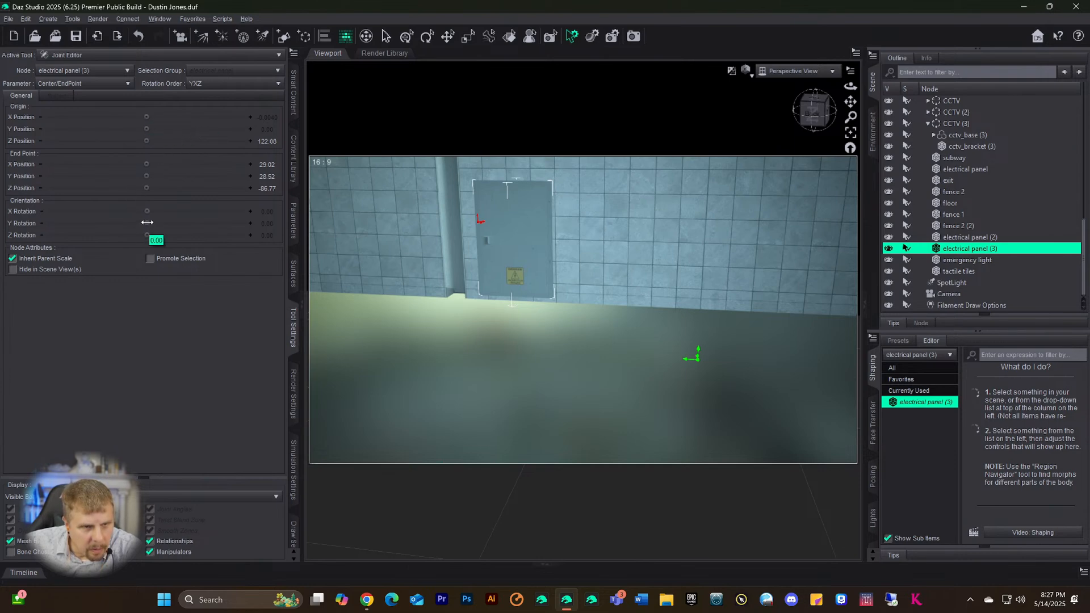
drag(147, 223, 203, 223)
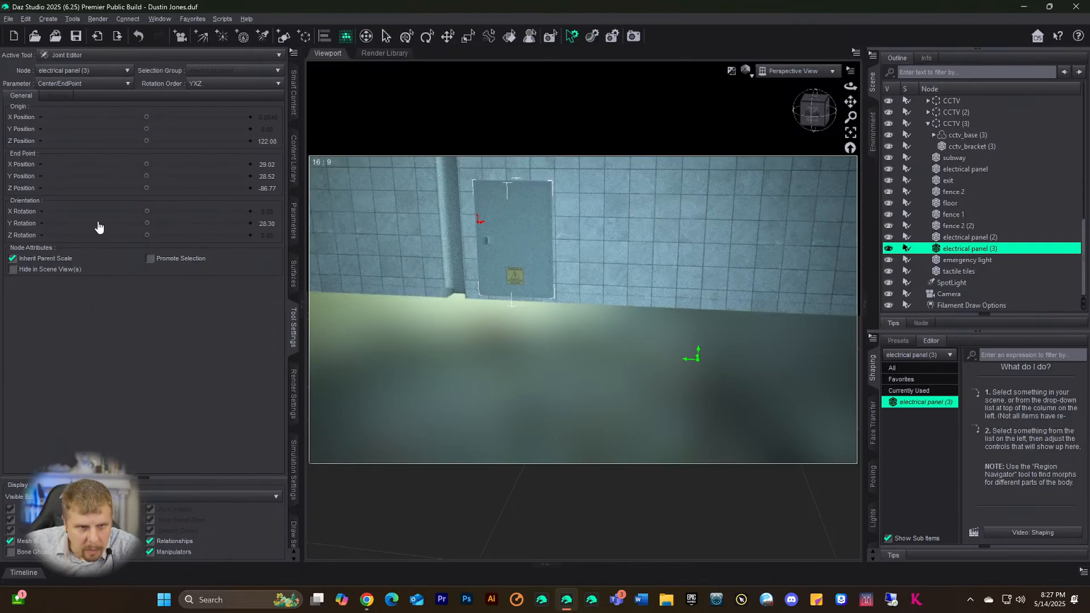
drag(813, 116, 786, 154)
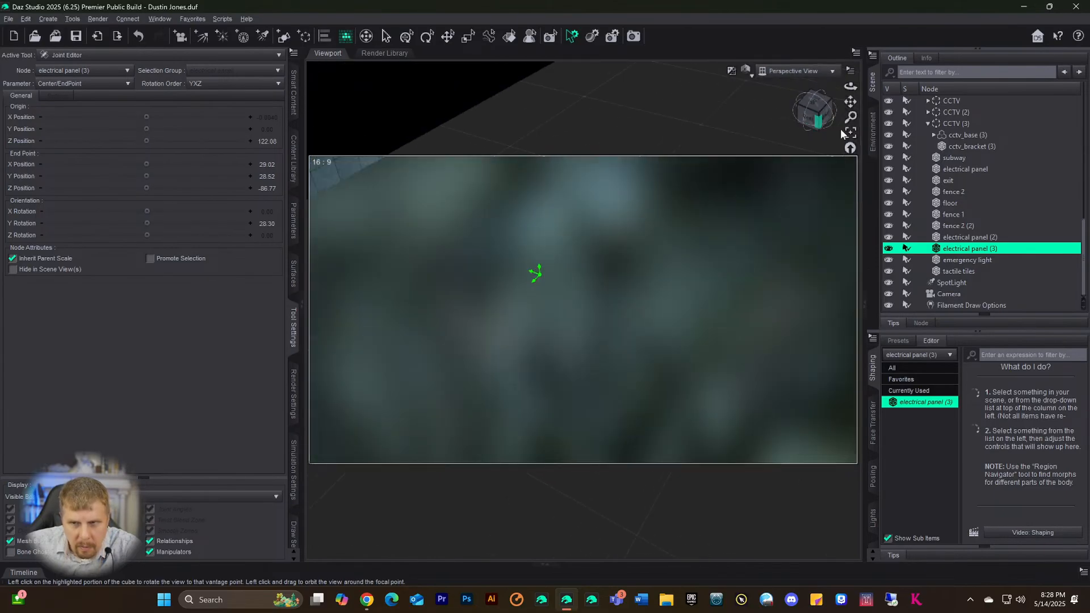
- Drag the panel's joint end point onto the panel at X 1.16 and Z -2.86
click(850, 134)
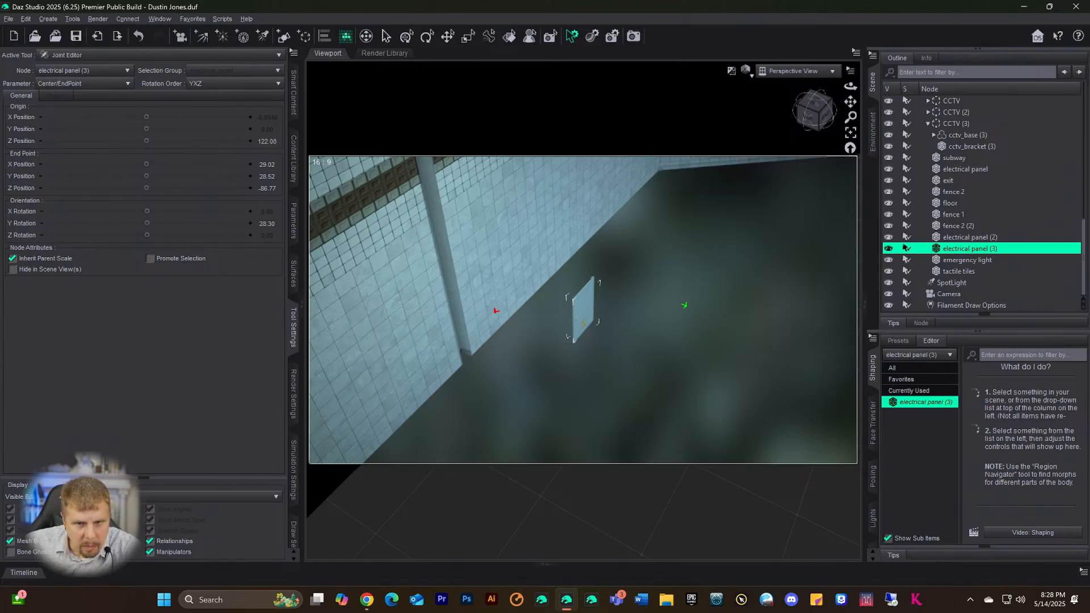
mouse_move(147, 164)
mouse_down()
mouse_move(186, 164)
mouse_move(144, 166)
mouse_move(196, 176)
mouse_move(154, 188)
mouse_move(165, 188)
mouse_up()
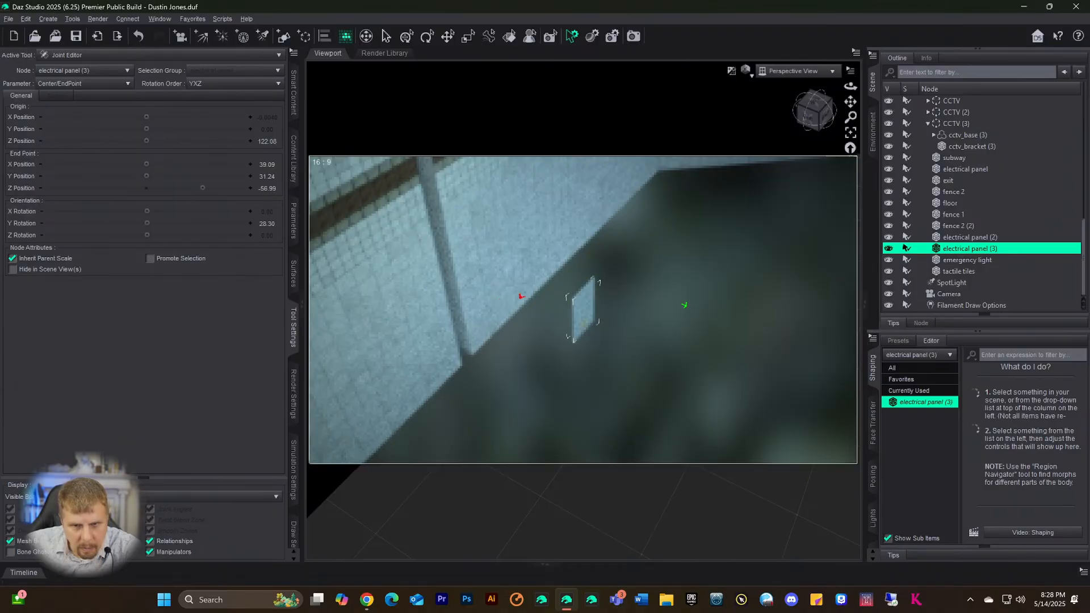
drag(212, 188, 212, 188)
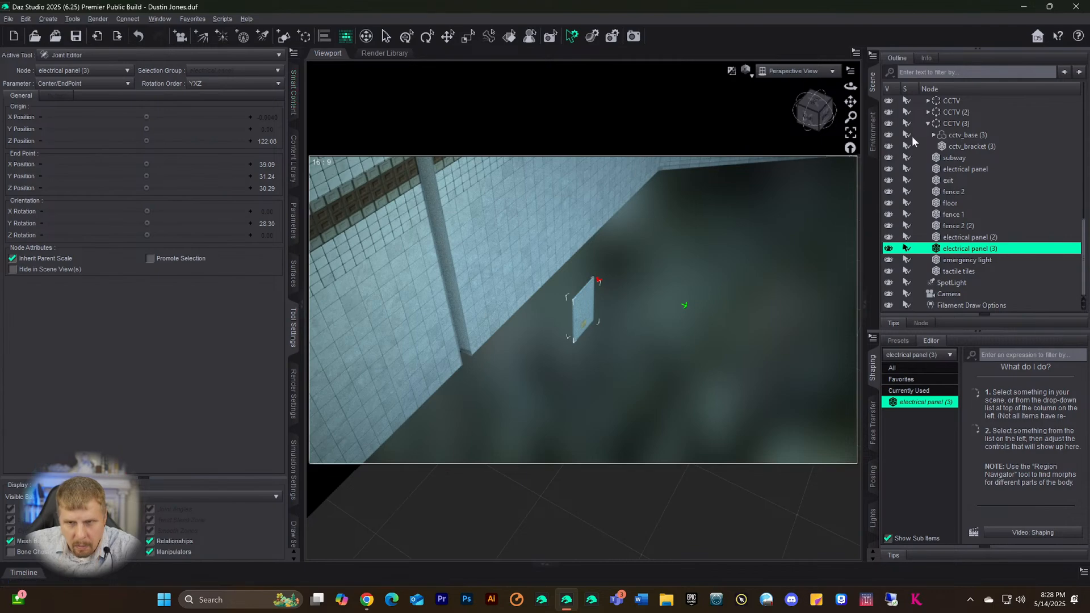
drag(814, 108, 816, 113)
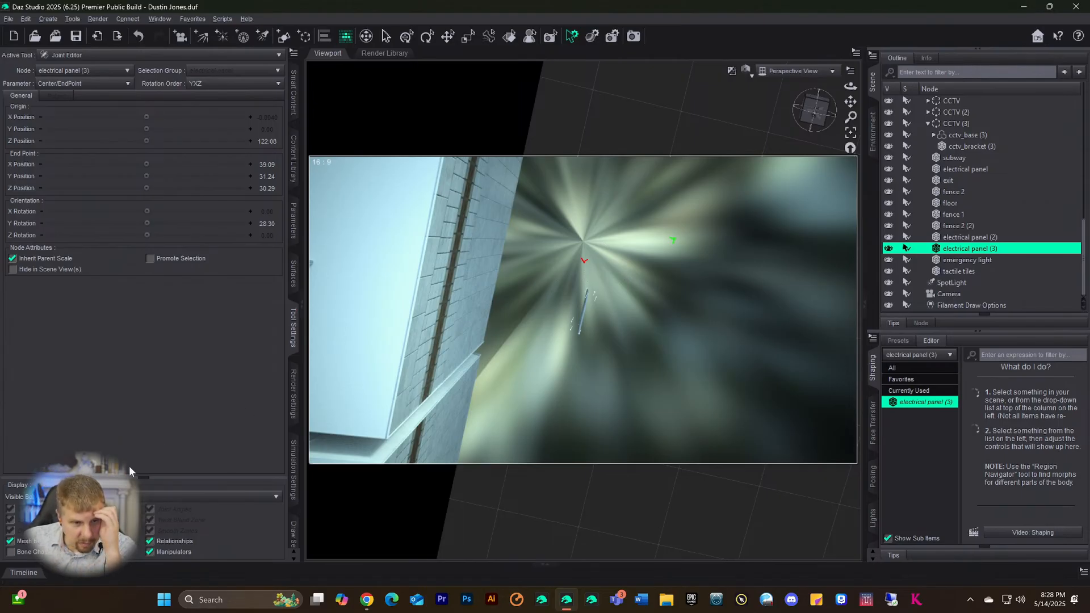
click(114, 497)
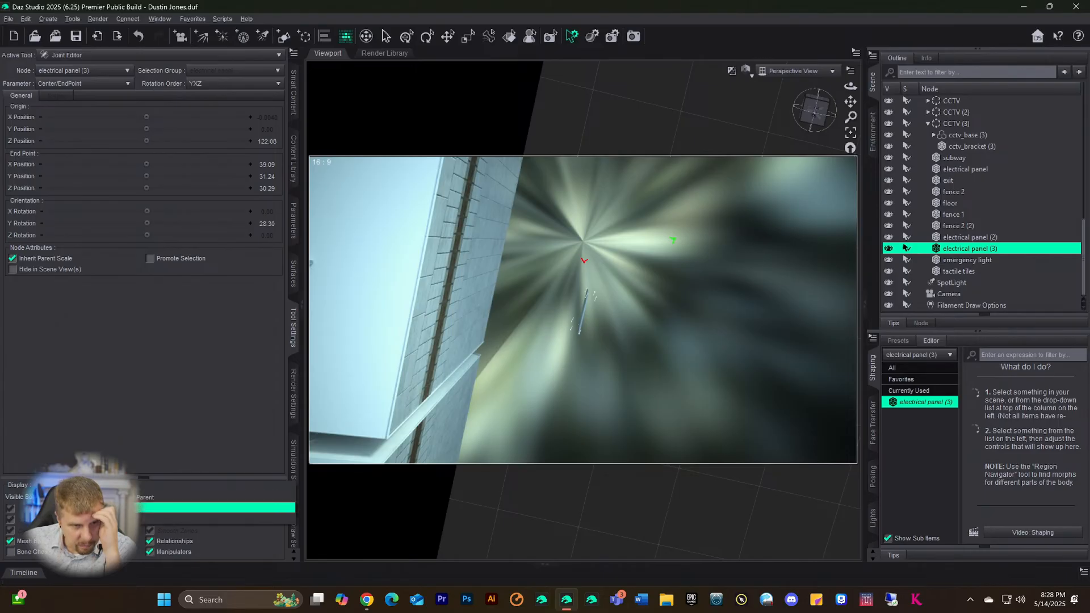
click(114, 506)
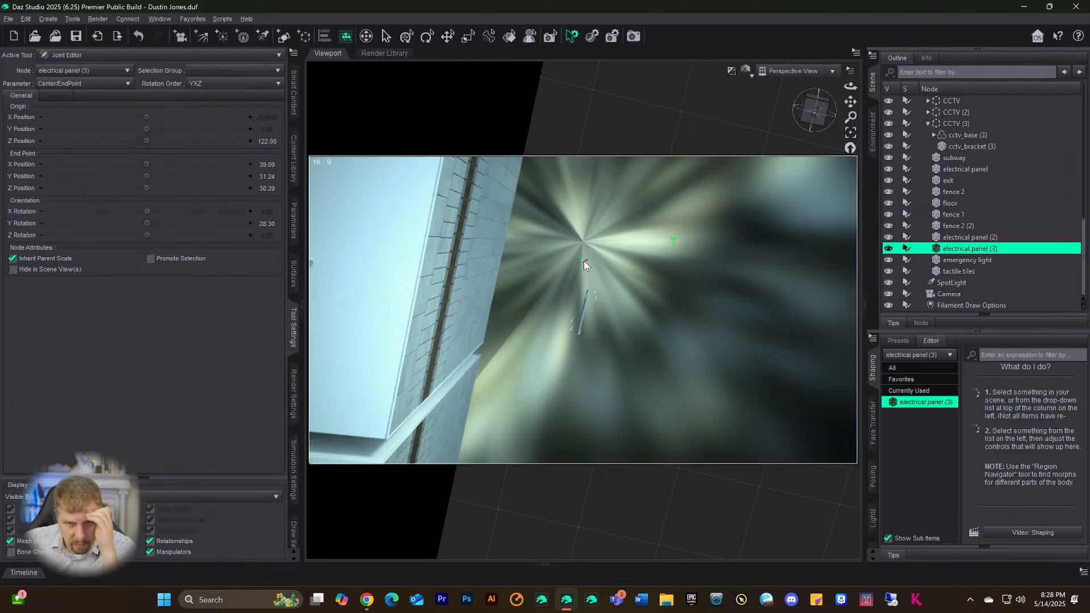
mouse_move(583, 261)
mouse_down()
mouse_move(594, 275)
mouse_move(560, 248)
mouse_up()
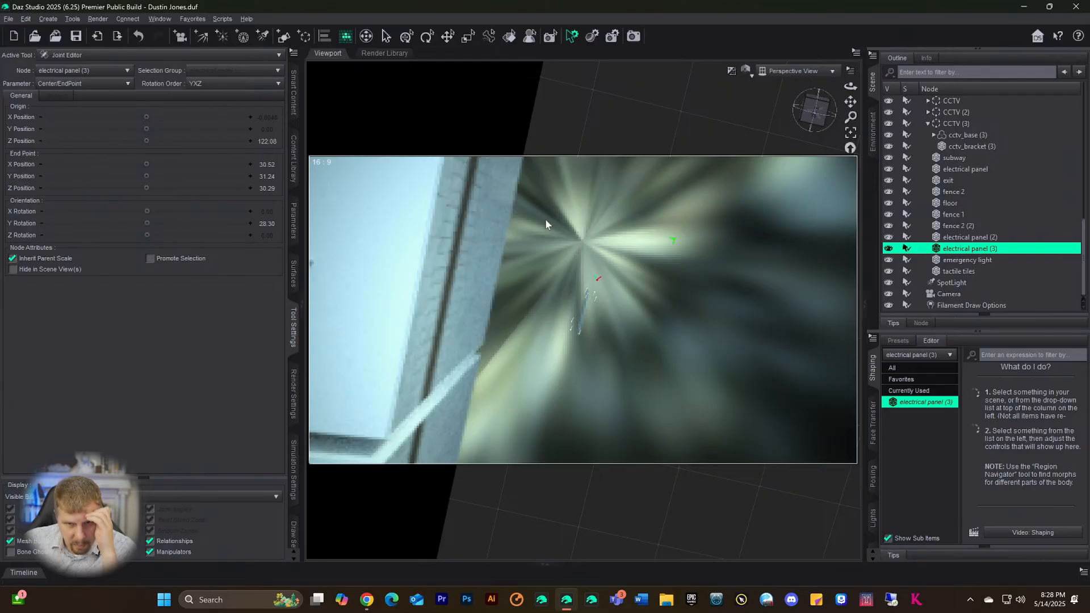
drag(544, 211, 612, 297)
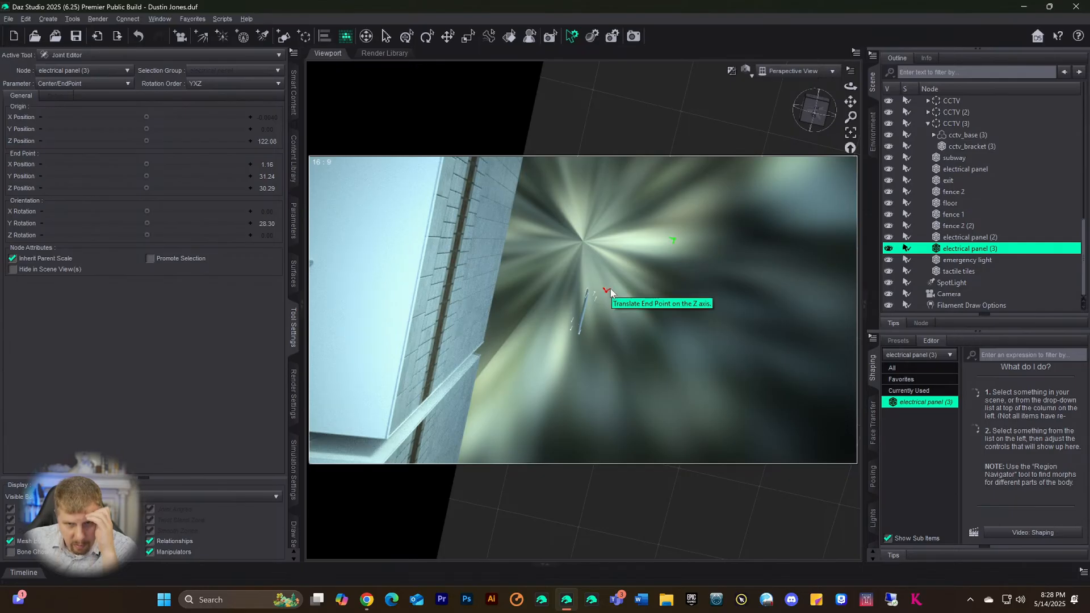
mouse_move(611, 288)
mouse_down()
mouse_move(594, 299)
mouse_move(647, 277)
mouse_move(672, 244)
mouse_up()
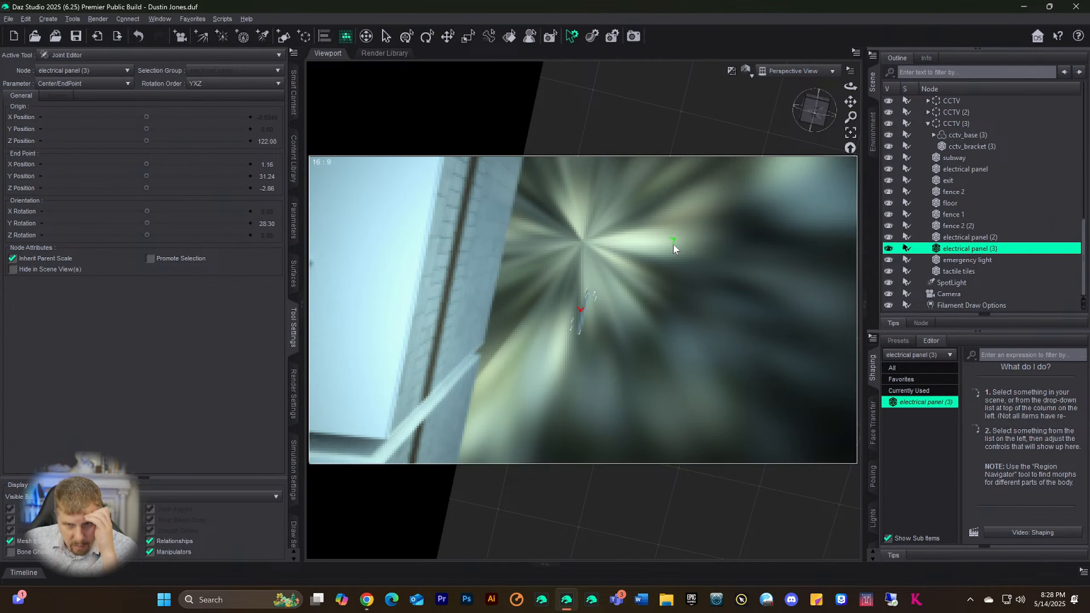
- Reselect electrical panel (3) and frame the view on it
click(665, 270)
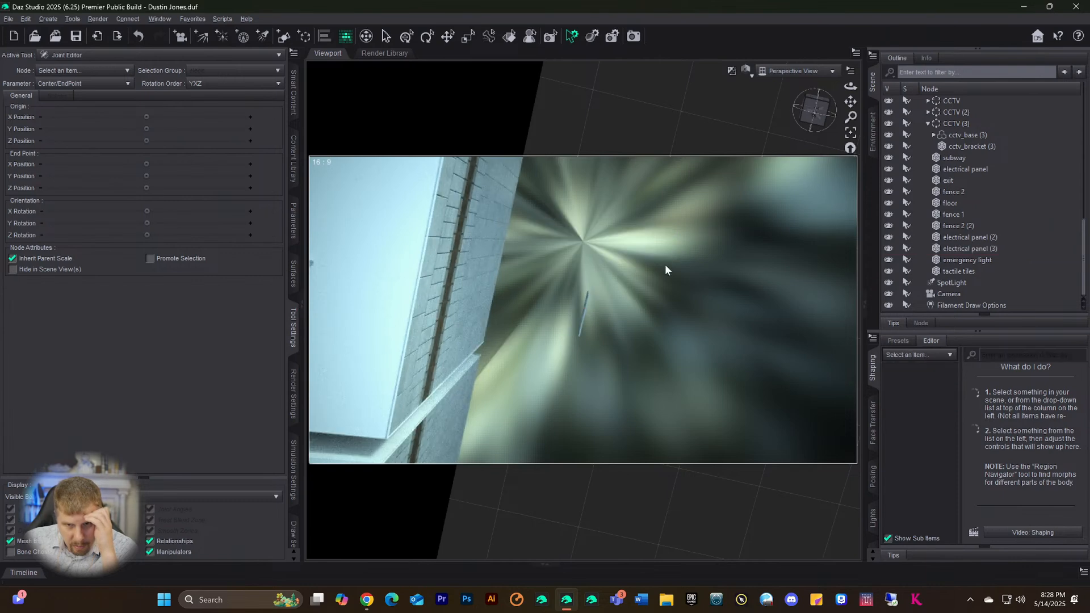
click(581, 318)
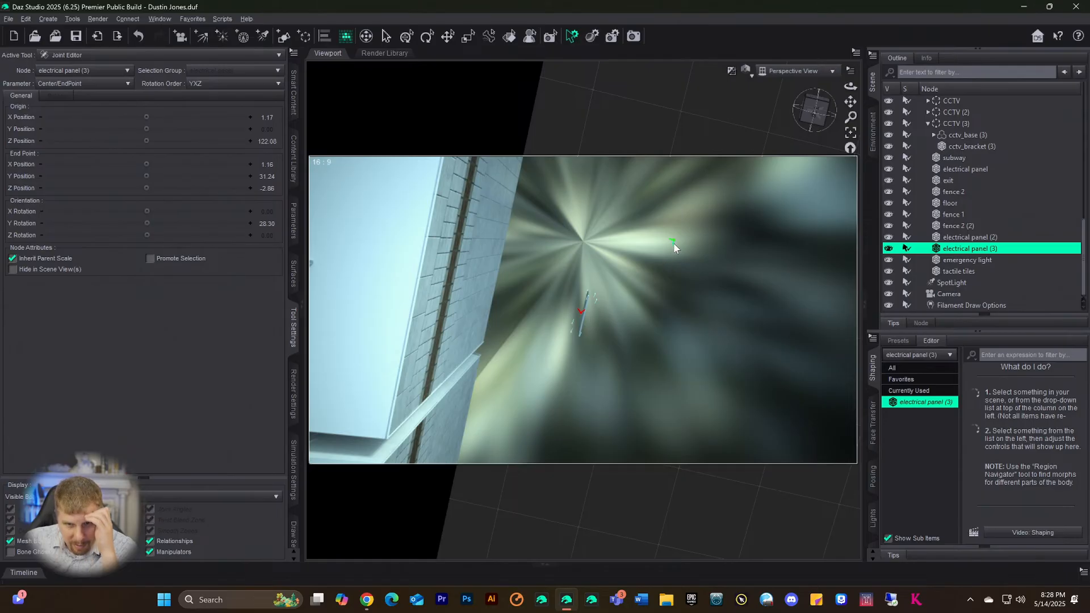
click(850, 132)
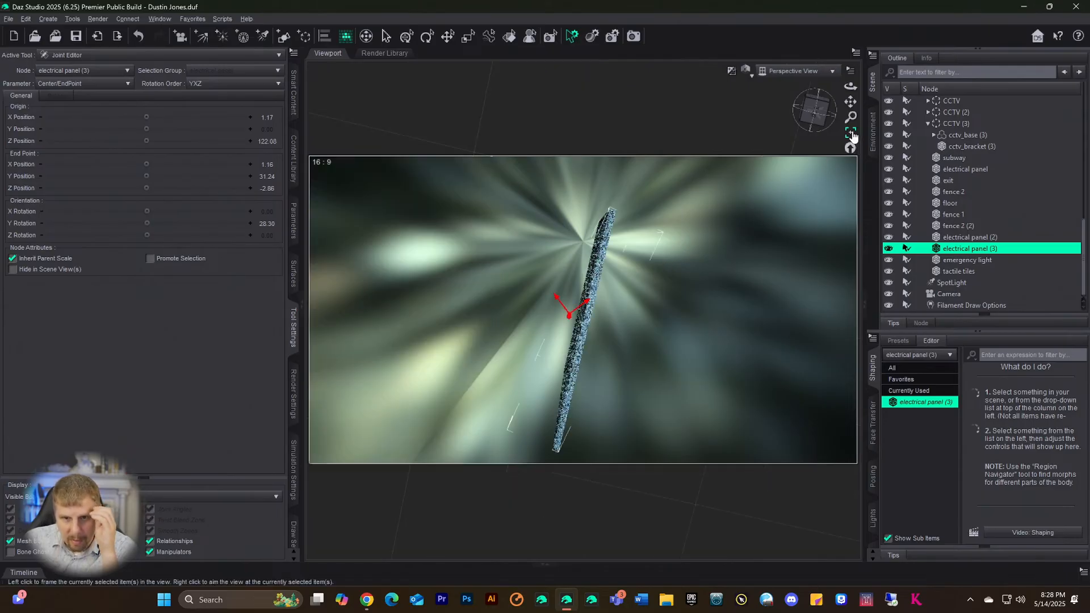
scroll(697, 281, down, 8)
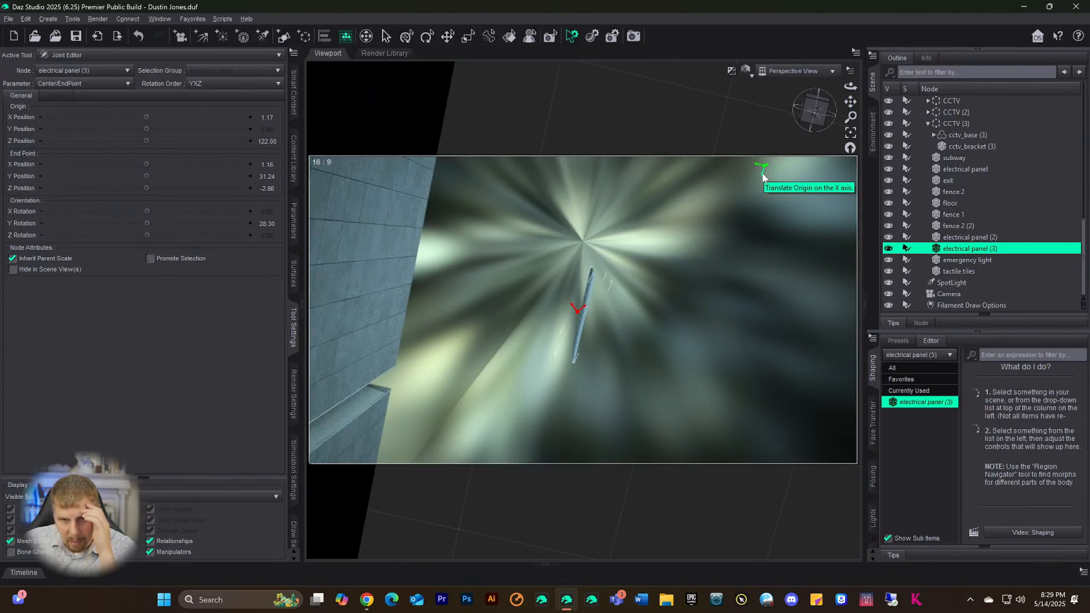
- Drag the joint origin along X and Z toward the panel
drag(757, 192, 765, 62)
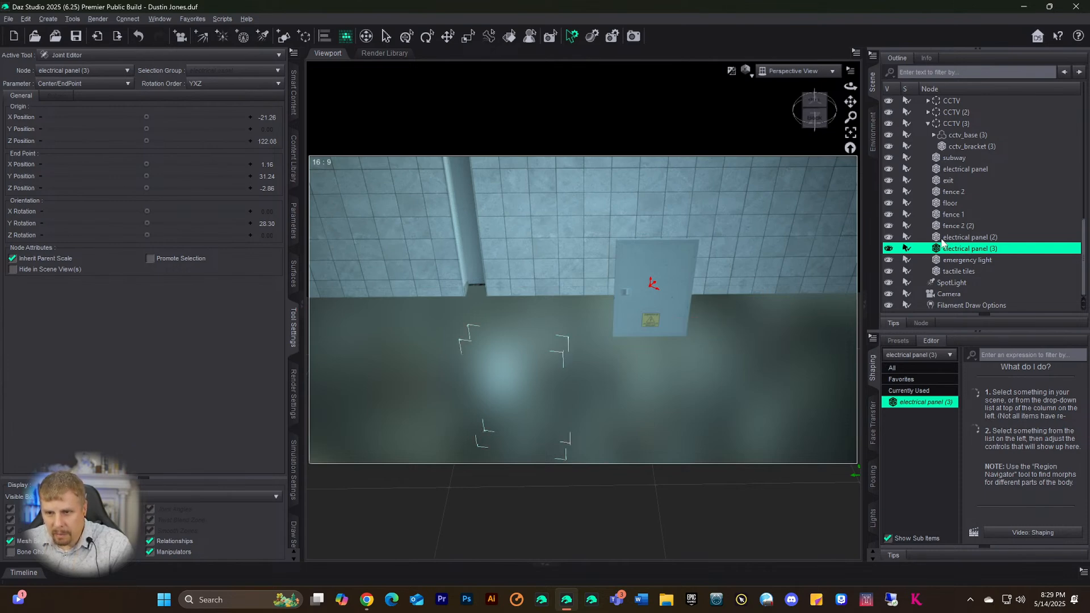
scroll(665, 304, down, 2)
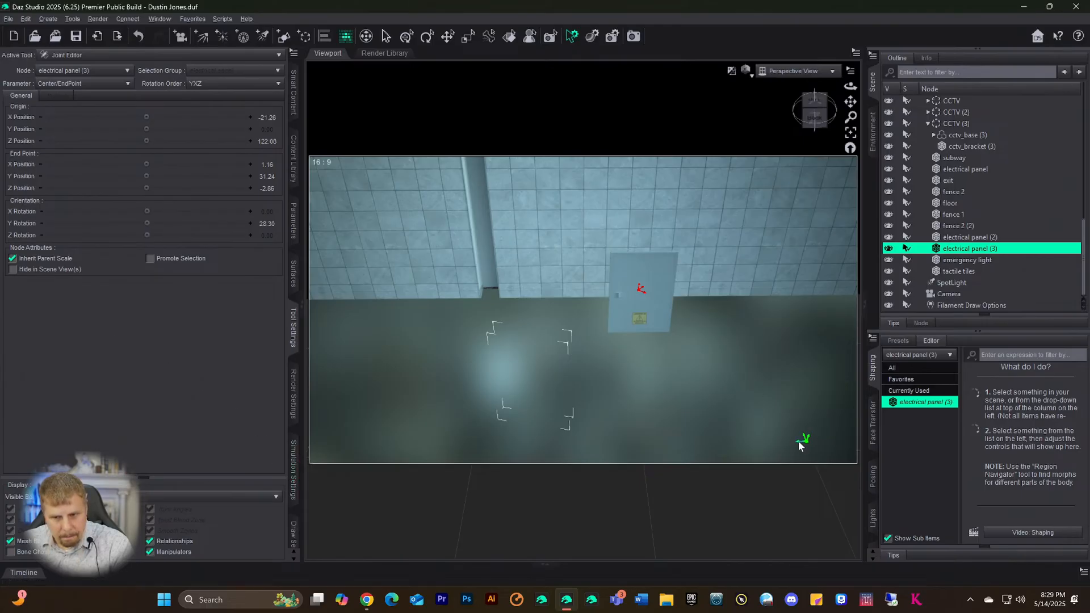
drag(799, 445, 709, 439)
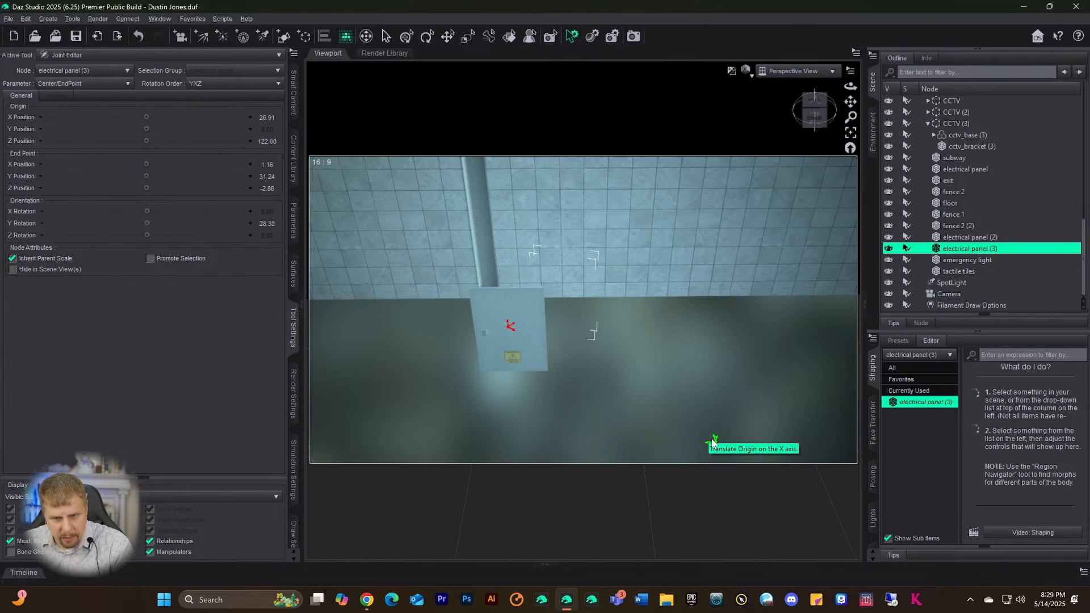
drag(713, 442, 677, 363)
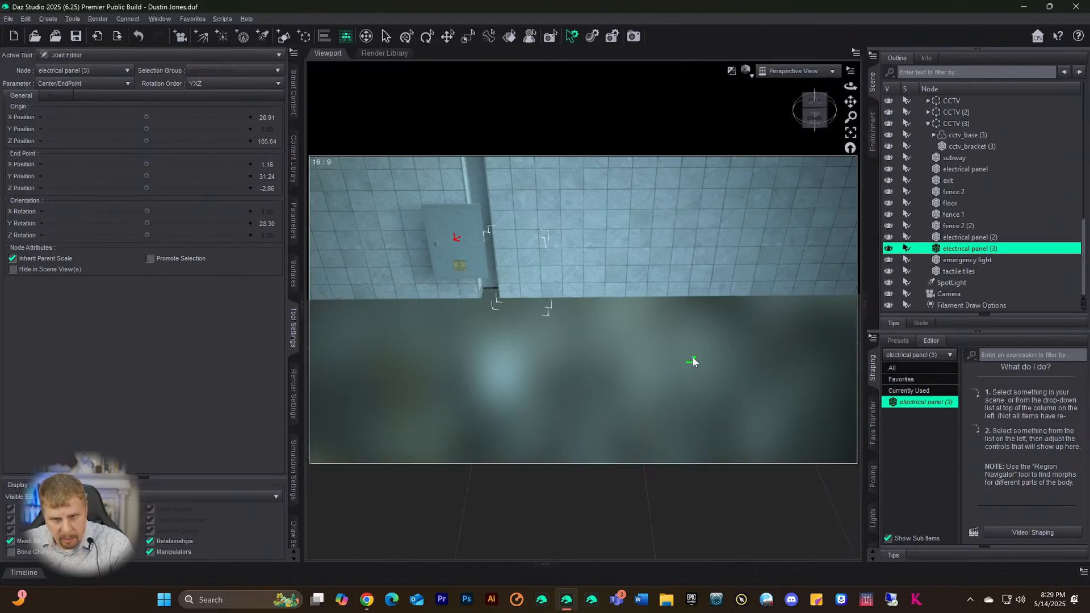
drag(693, 362, 713, 432)
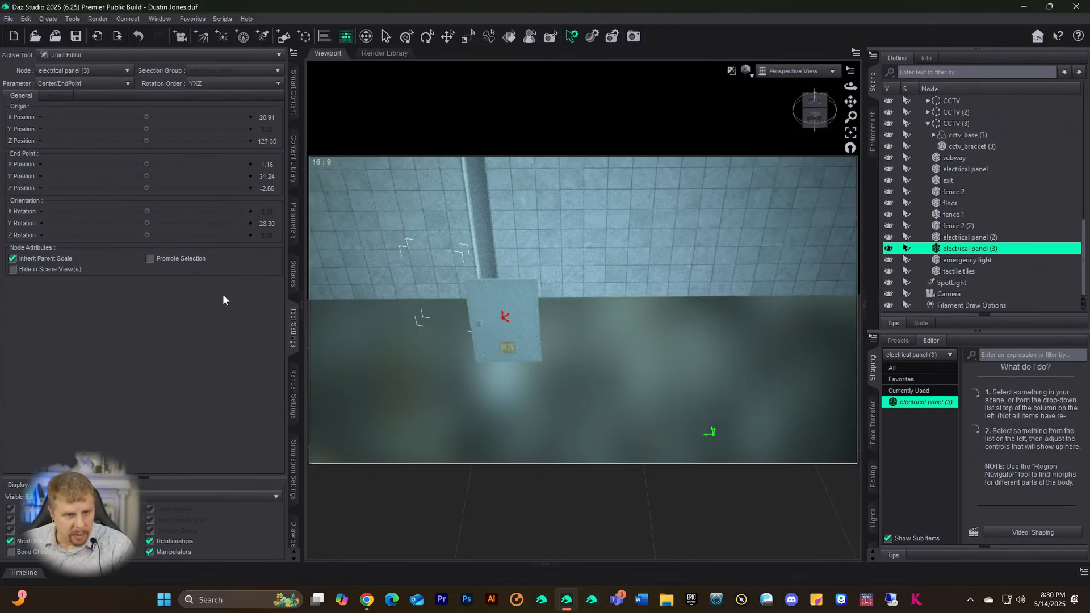
- Enable Promote Selection, settle the origin at X 28.66, Z 127.35, and lower end point Y to 16.94
click(150, 258)
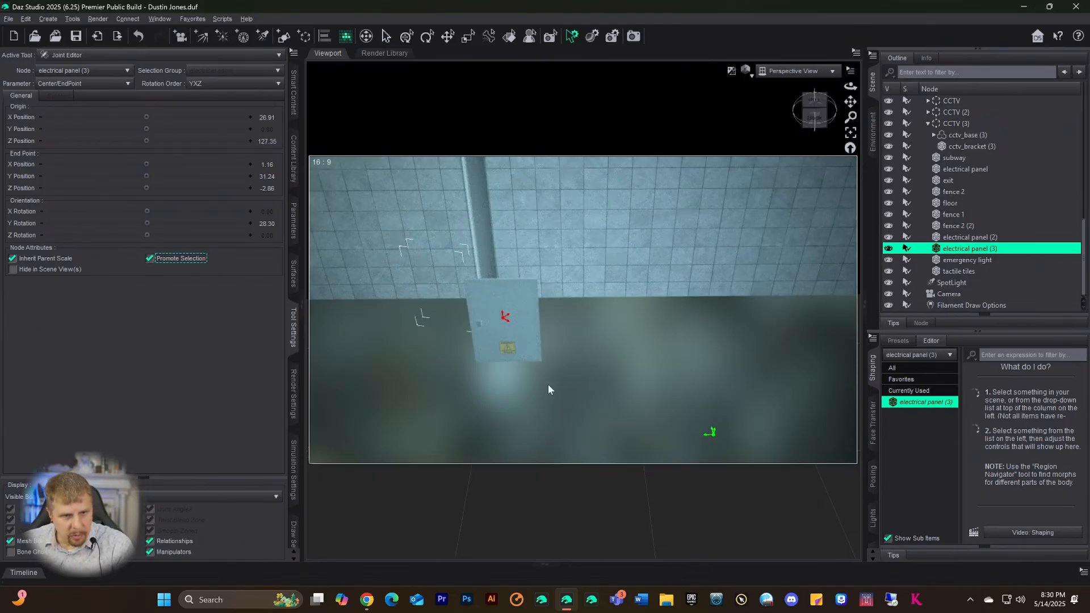
drag(707, 438, 657, 434)
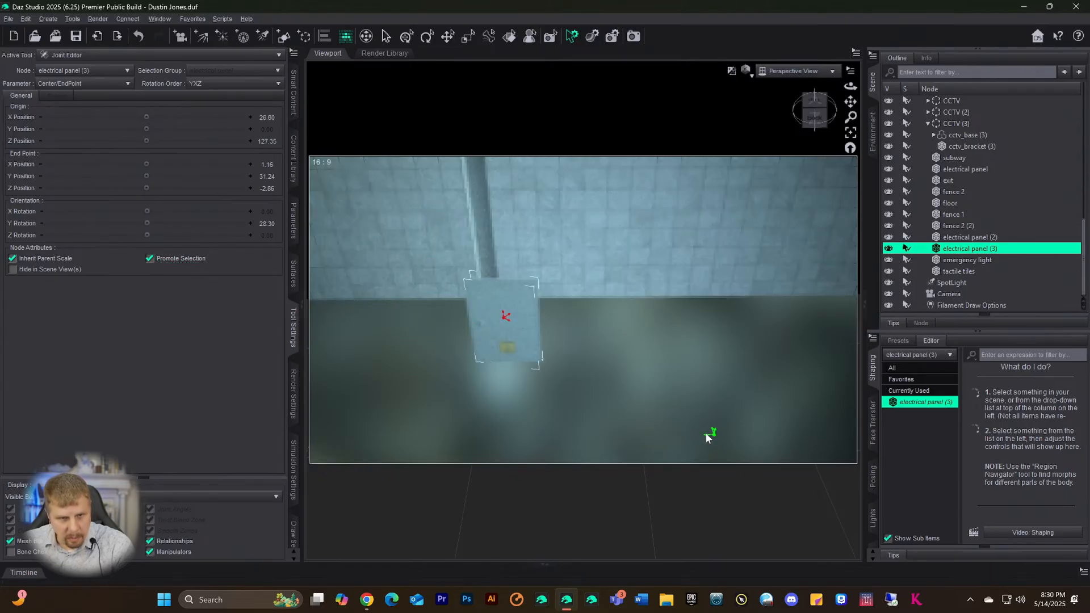
click(25, 263)
click(25, 262)
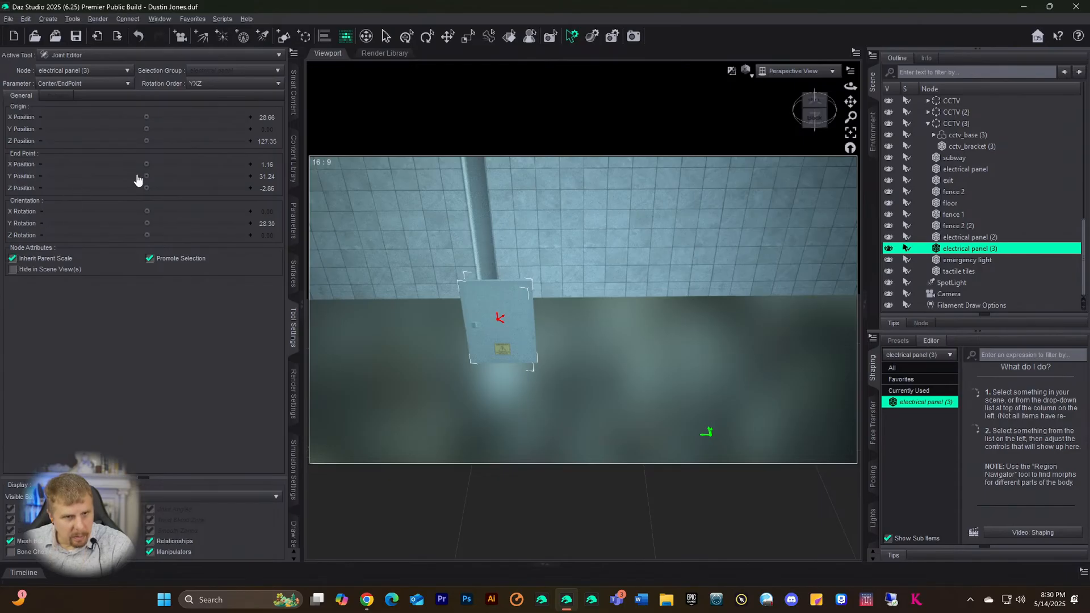
drag(145, 175, 96, 176)
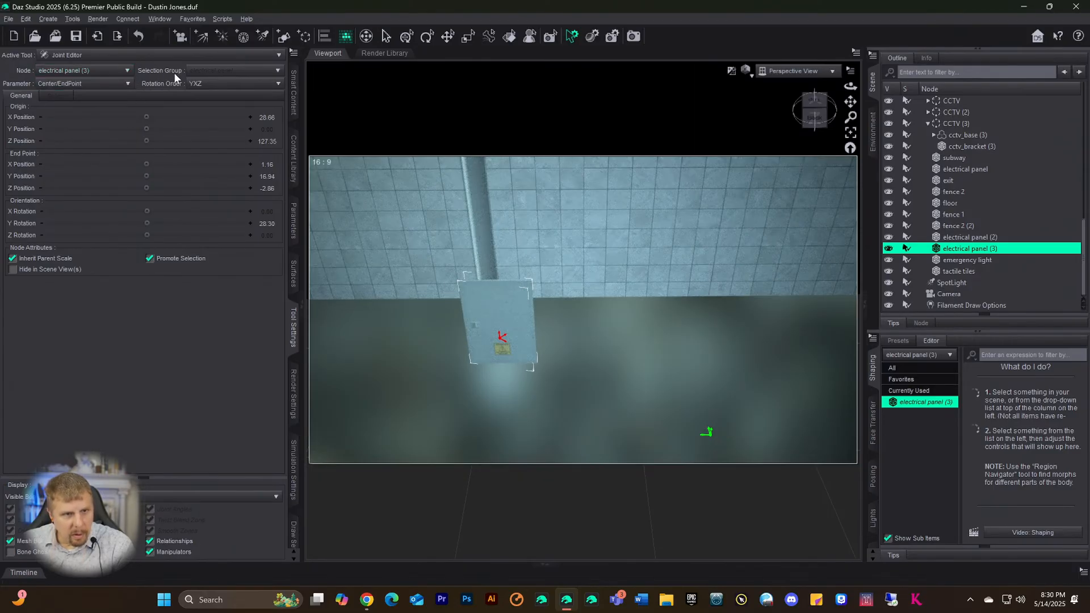
- Set the panel joint's rotation order to XYZ
click(107, 84)
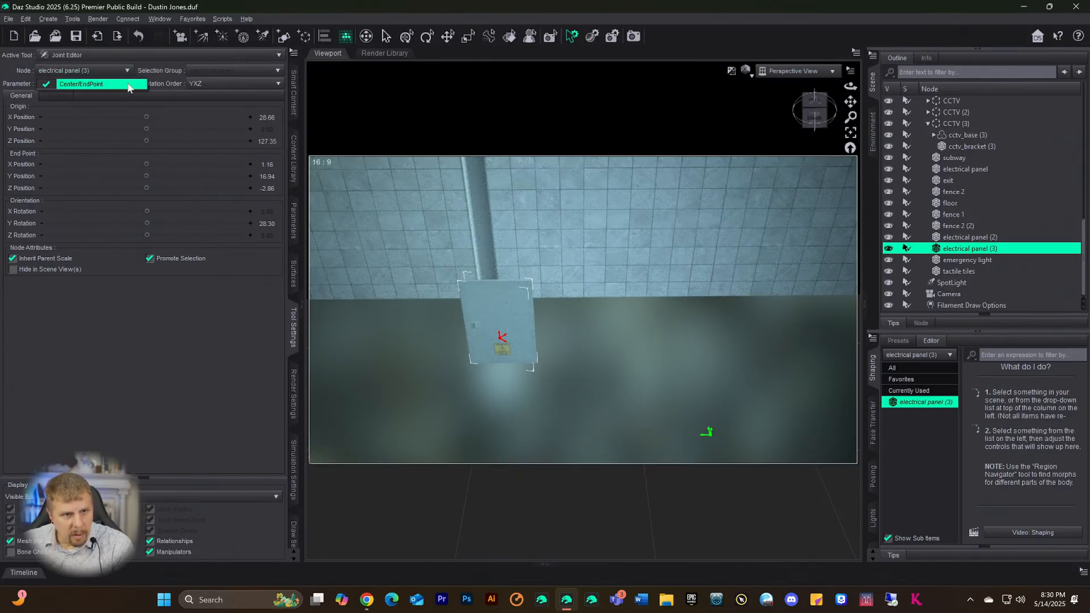
click(104, 101)
click(101, 87)
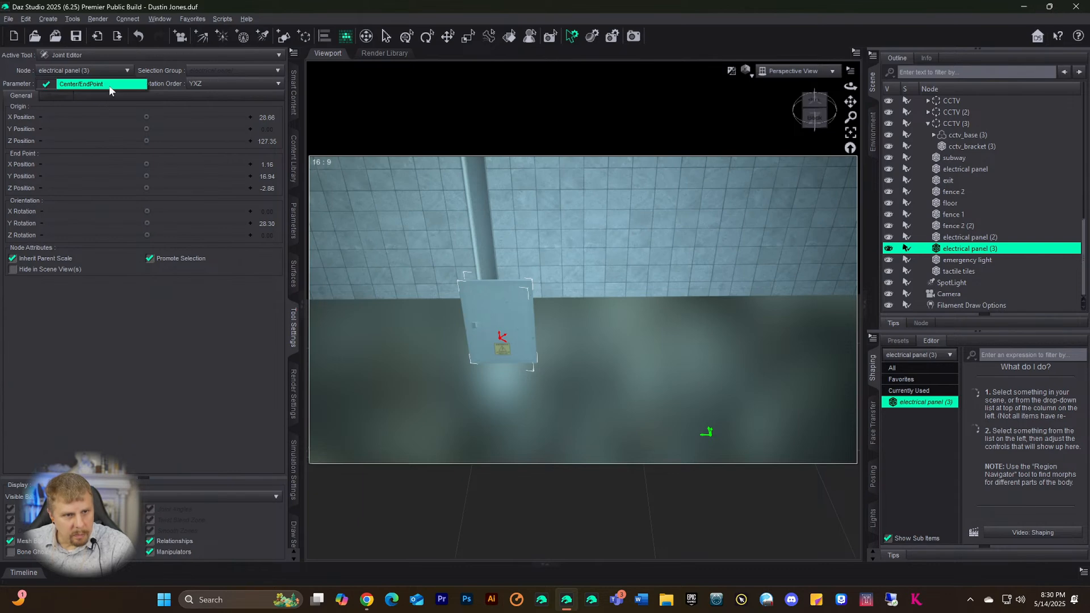
click(104, 86)
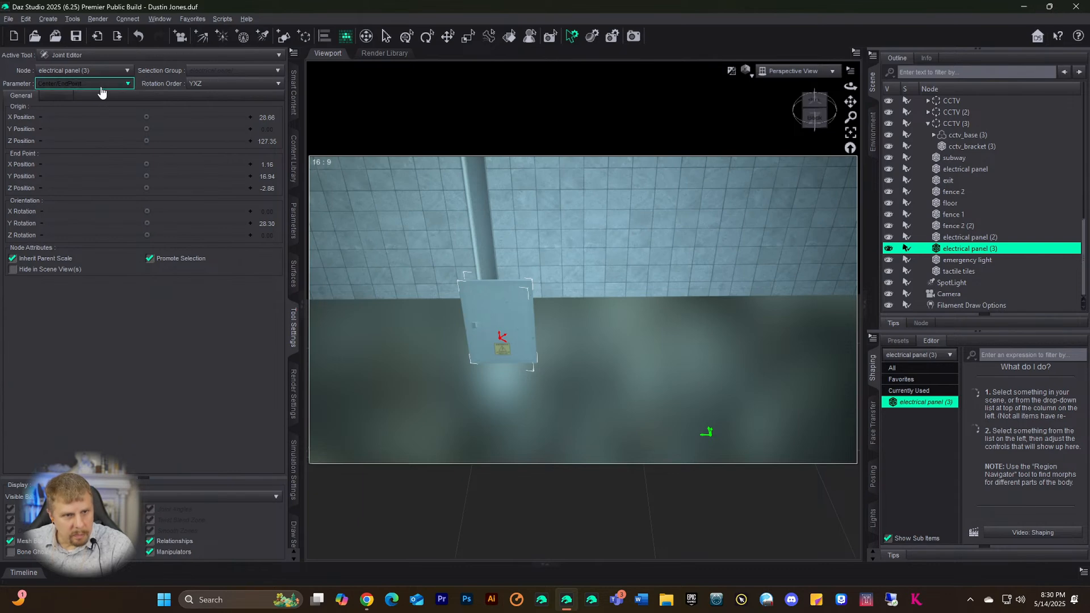
click(194, 87)
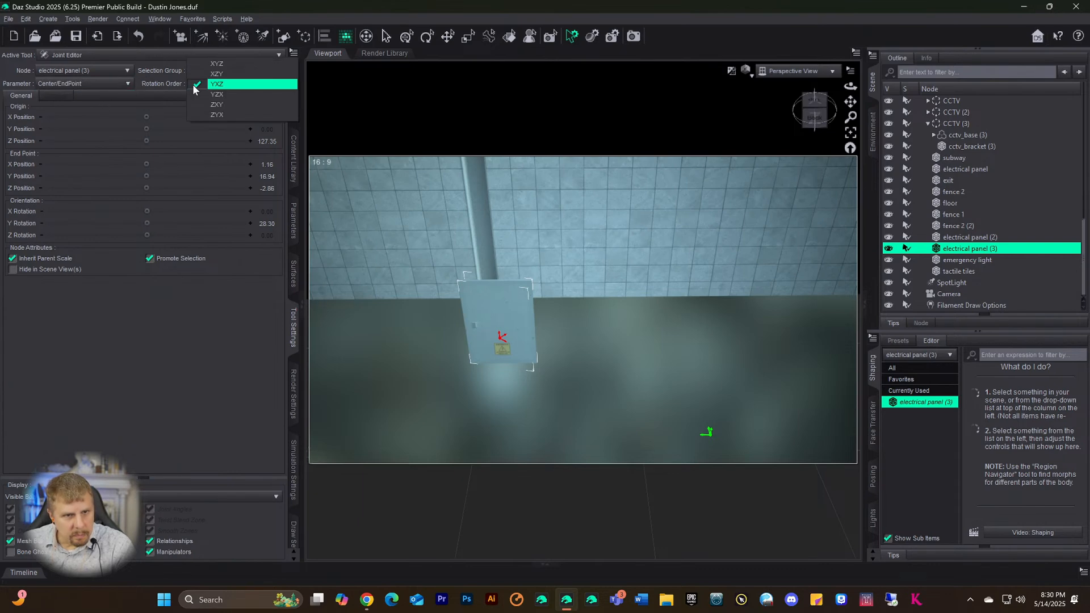
click(225, 65)
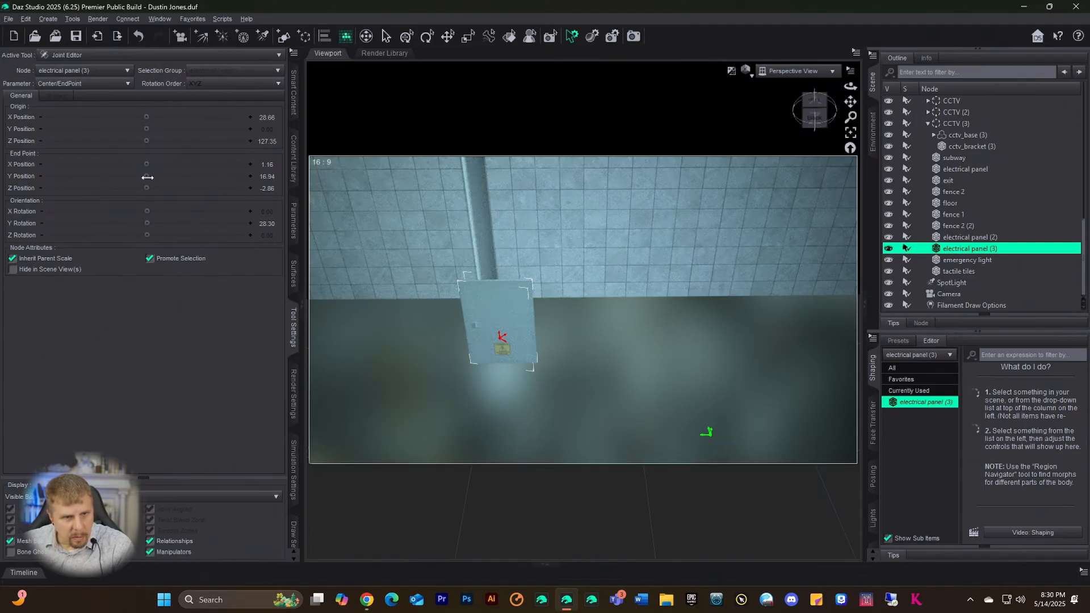
- Raise the joint end point Y to 28.88 and check the bone display options
mouse_move(146, 176)
mouse_down()
mouse_move(198, 176)
mouse_move(180, 176)
mouse_up()
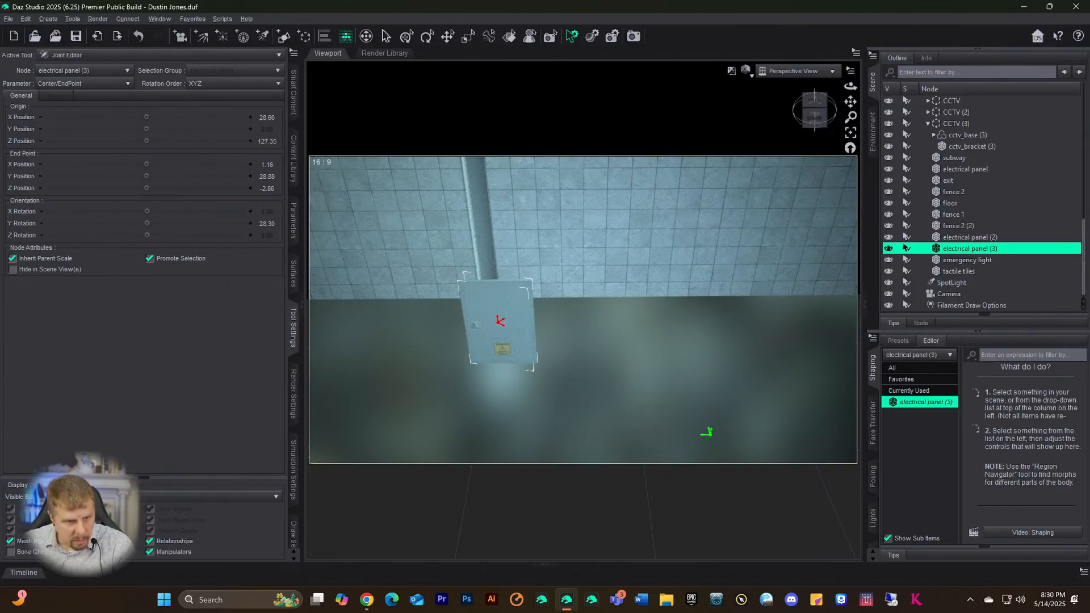
click(96, 496)
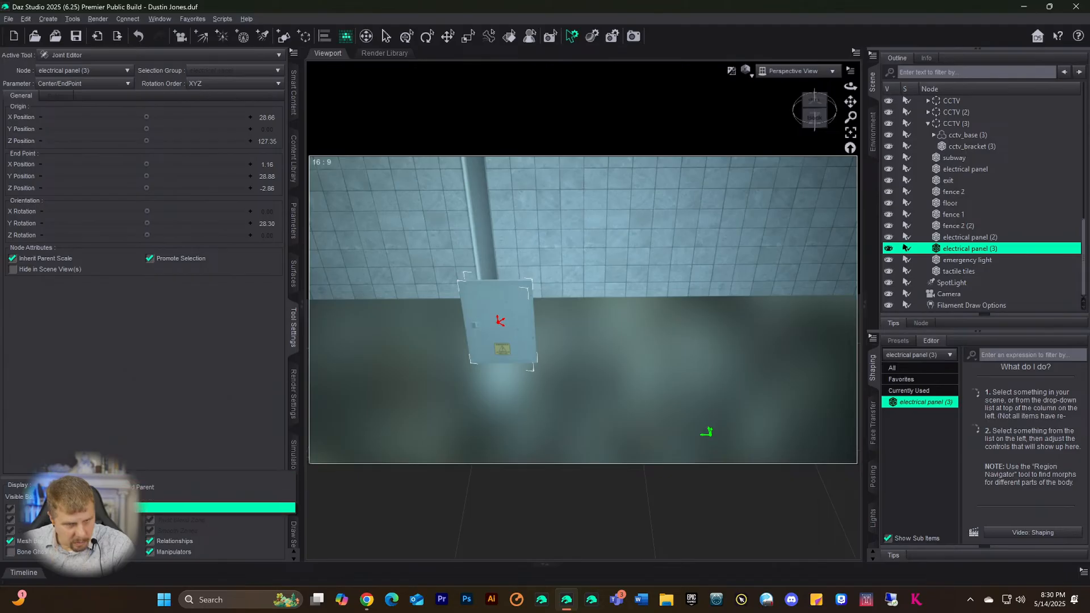
click(96, 507)
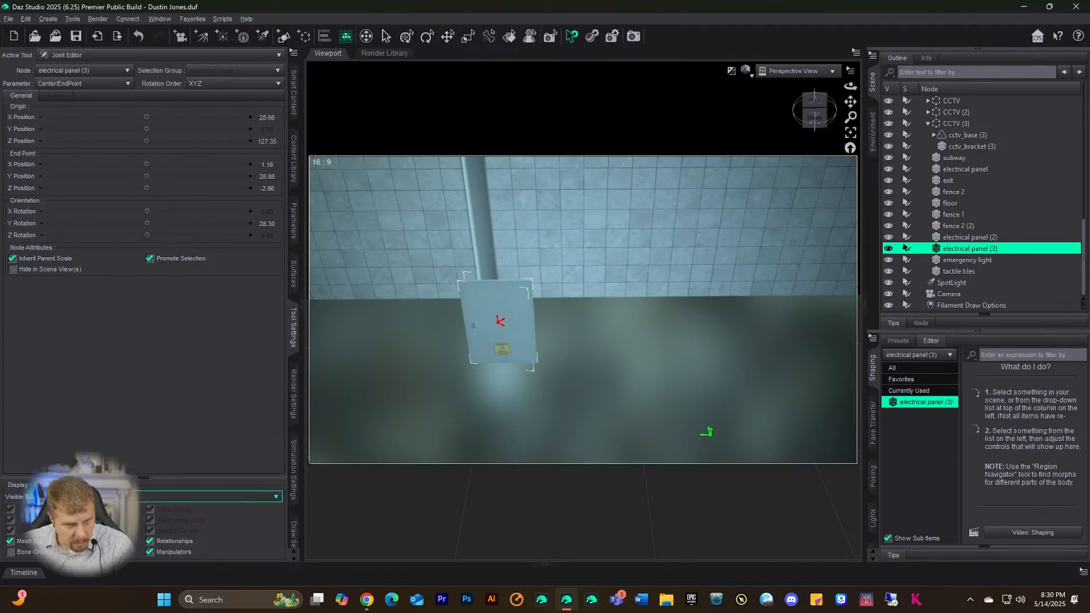
click(114, 496)
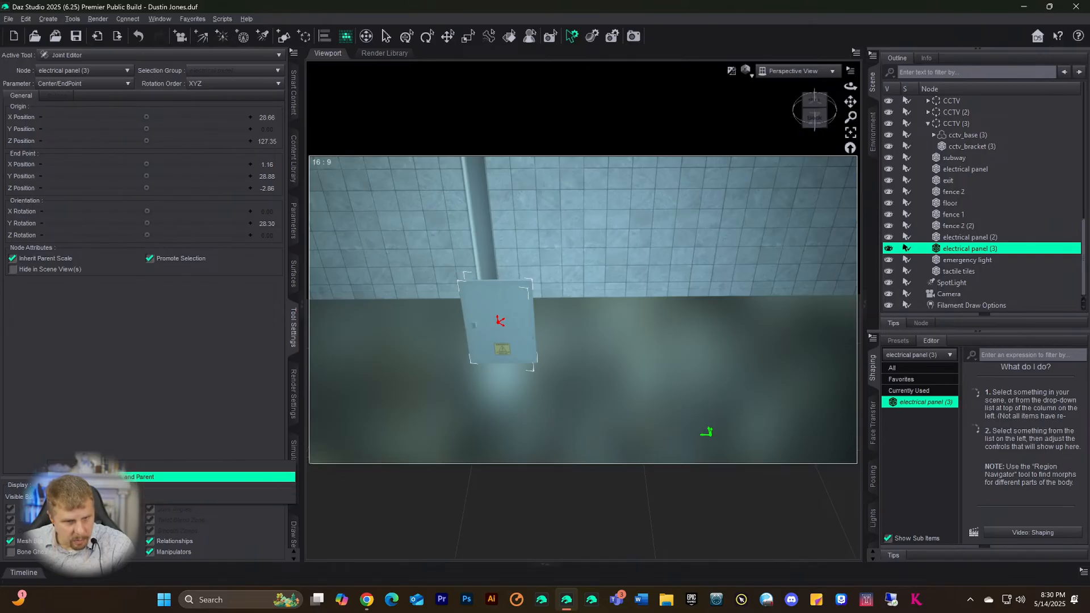
click(114, 466)
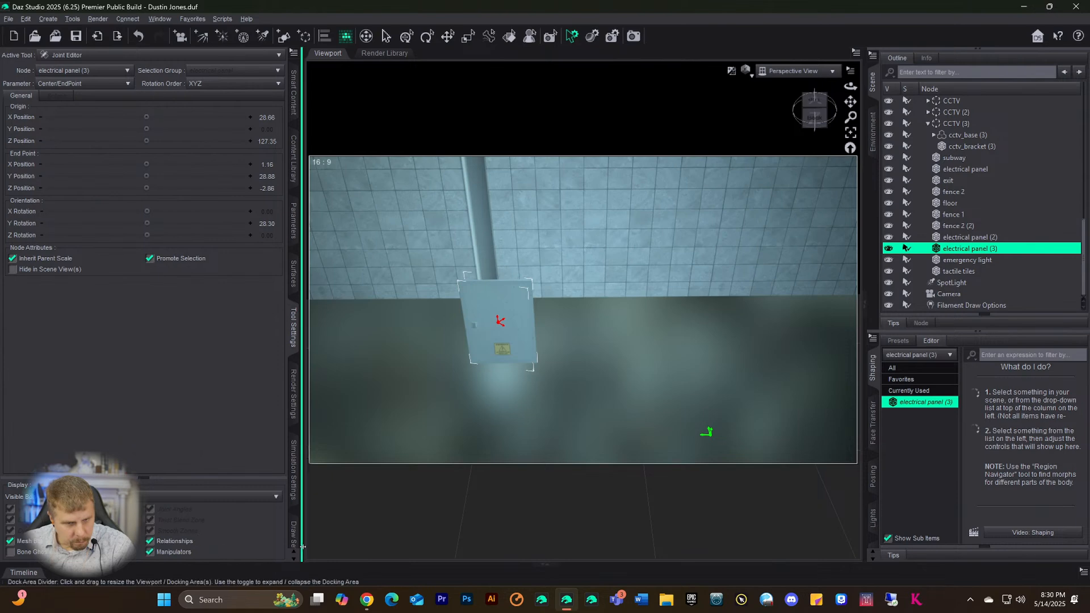
click(144, 477)
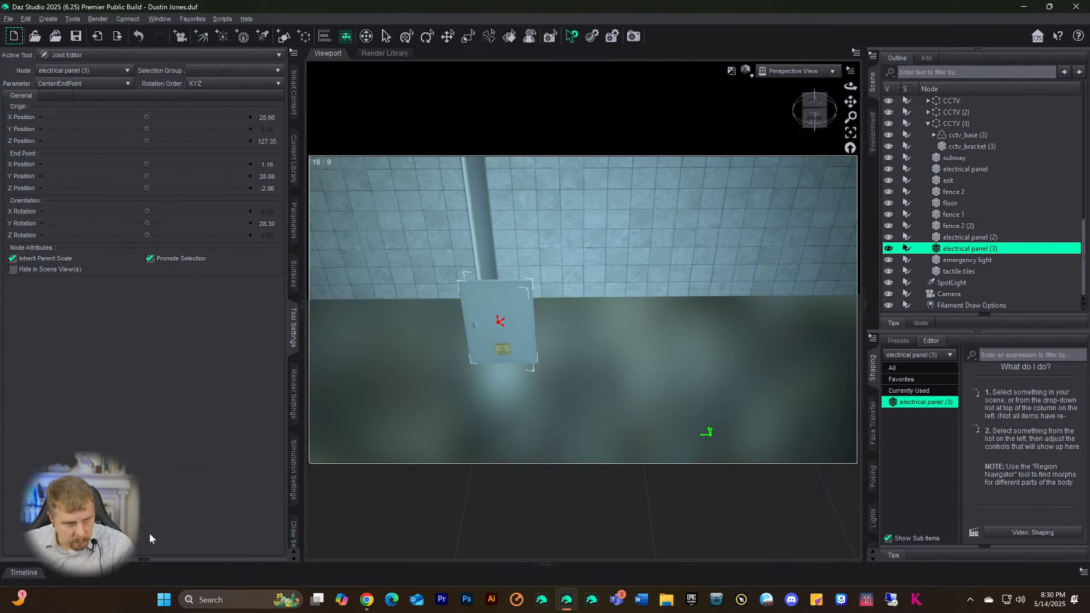
drag(143, 561, 139, 480)
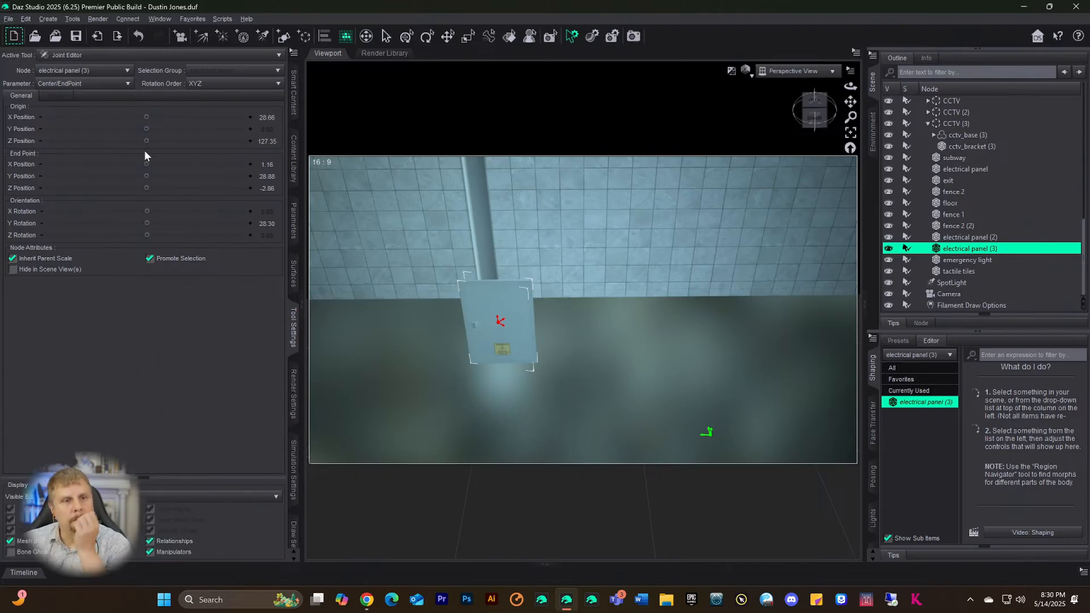
- Nudge electrical panel (3) about -6 cm along the Translate gizmo's blue axis
click(112, 71)
click(113, 84)
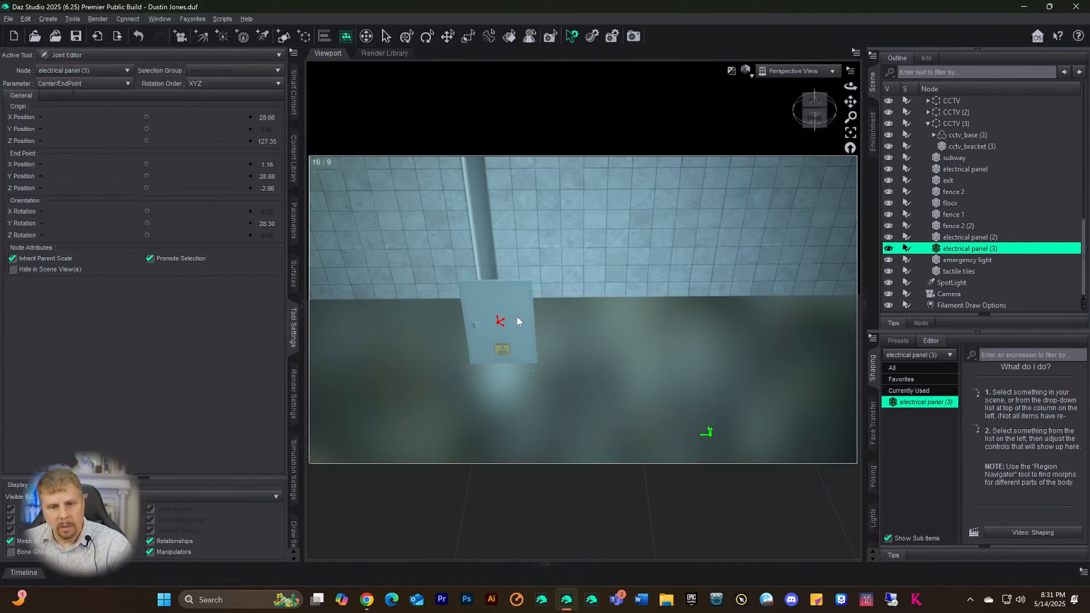
click(447, 36)
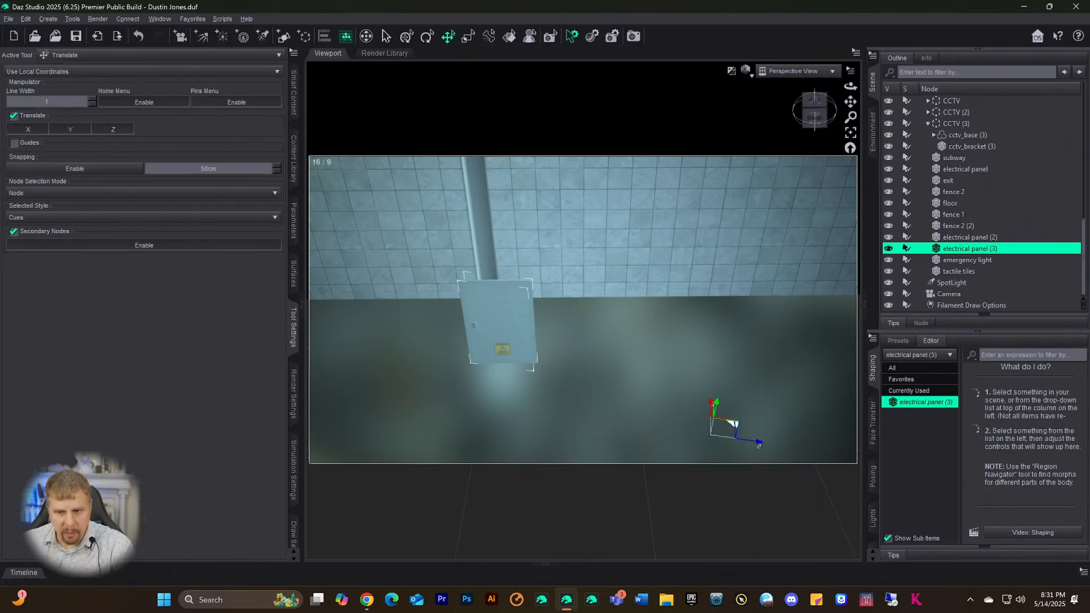
drag(759, 442, 546, 393)
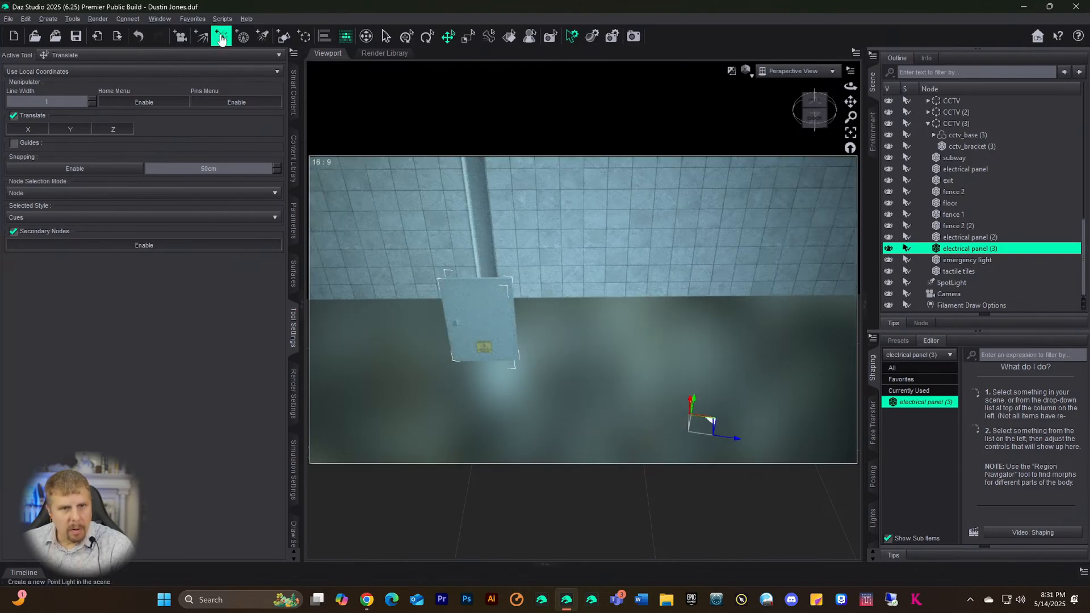
- Return to joint editing on electrical panel (3)
click(51, 22)
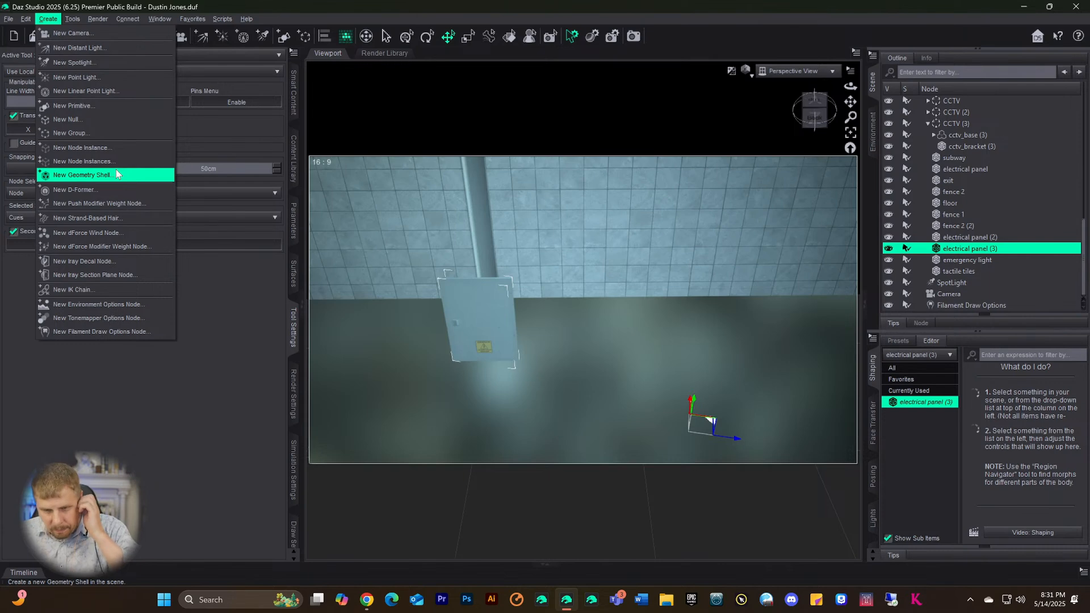
click(189, 282)
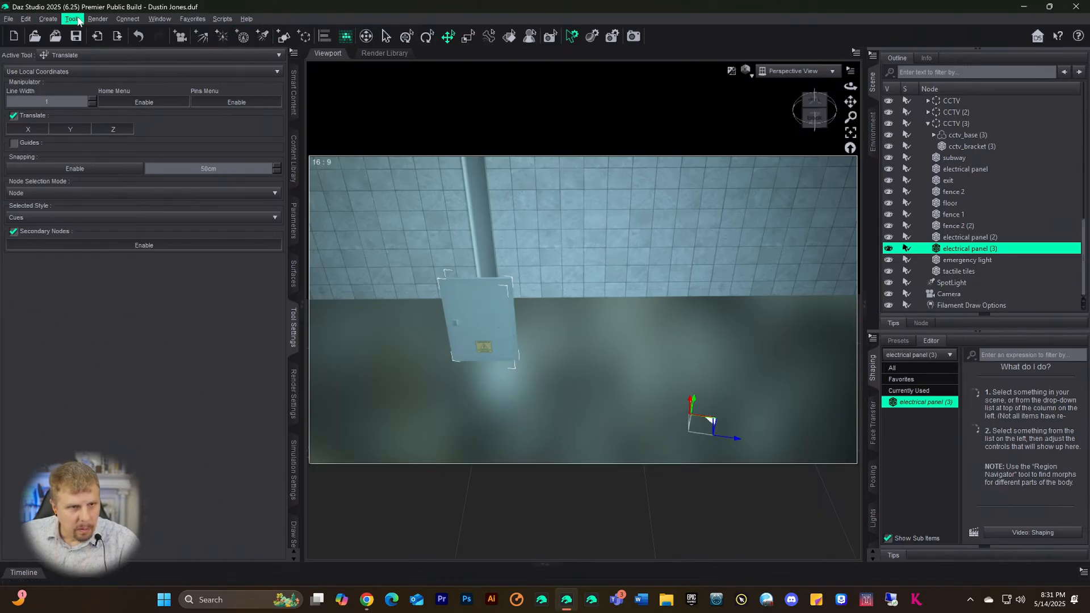
click(73, 19)
key(Escape)
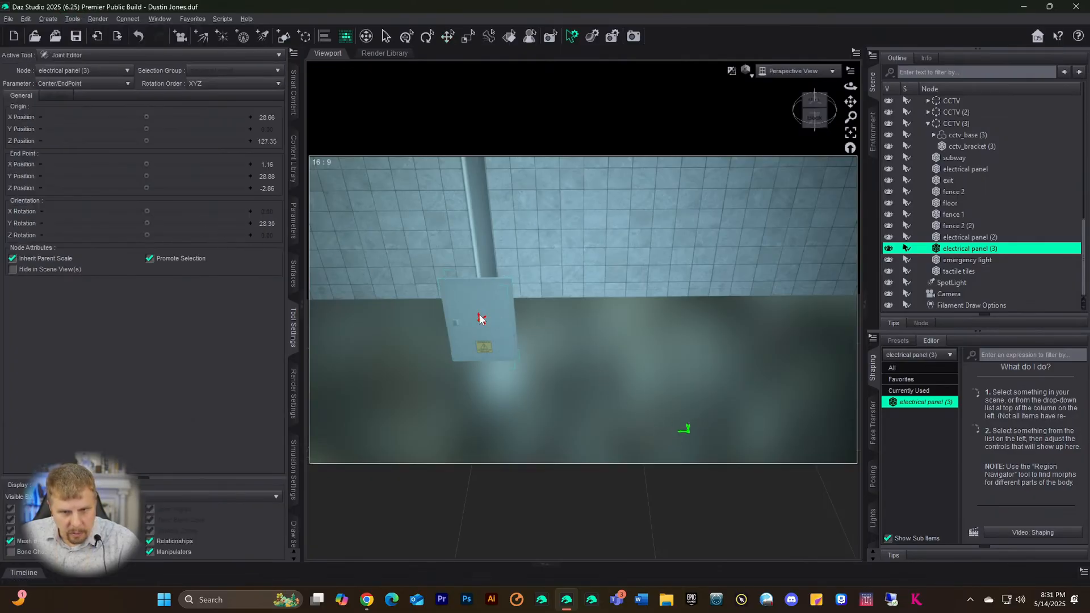
- Bring the joint end point down to Y 10.83 and turn off Promote Selection
drag(473, 270, 464, 182)
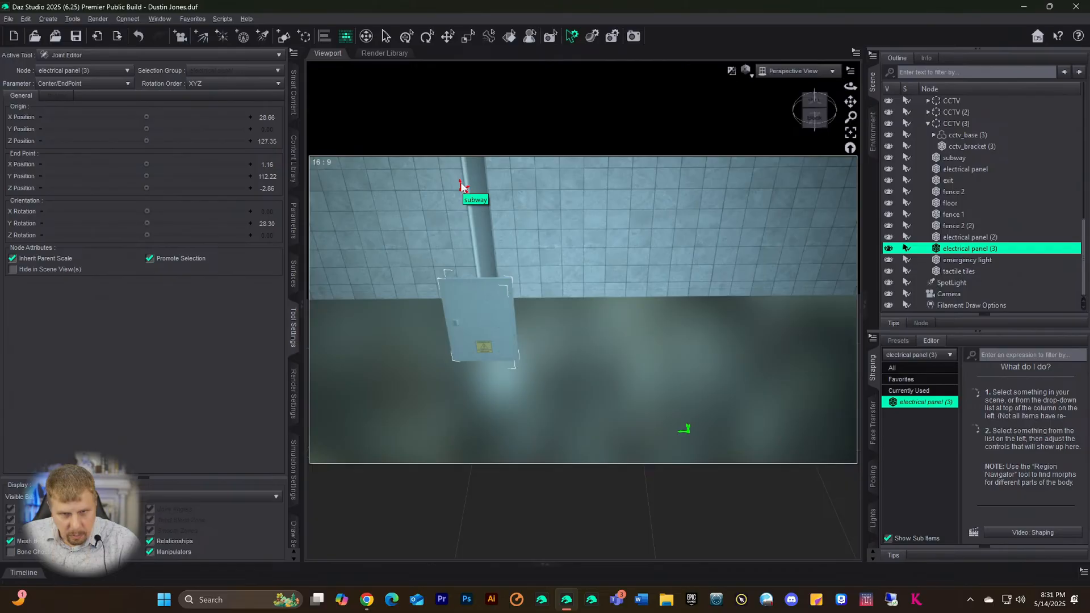
drag(461, 186, 476, 279)
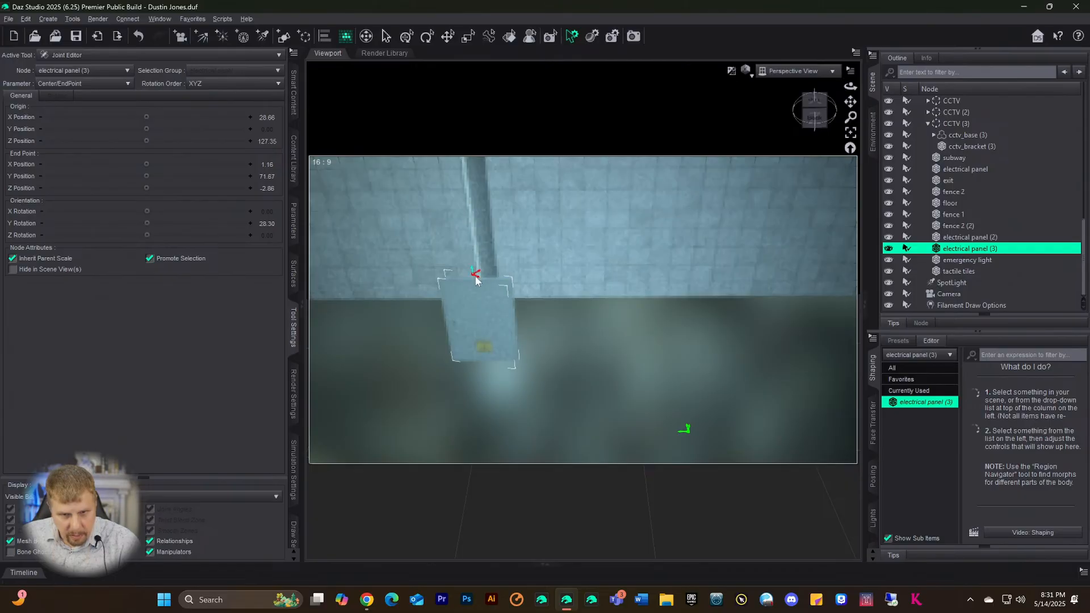
drag(484, 343, 486, 341)
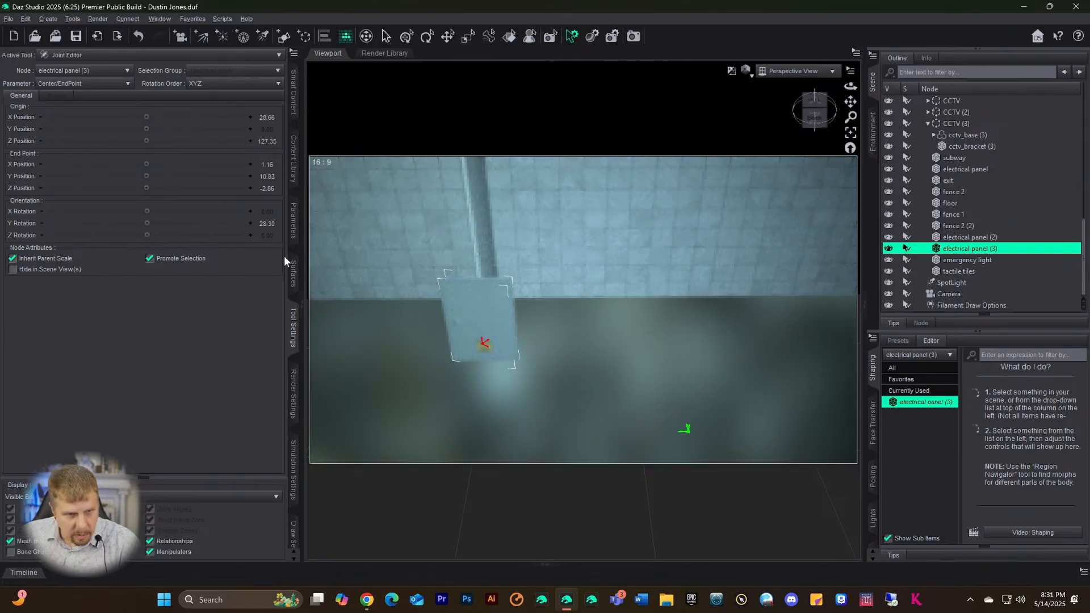
click(151, 260)
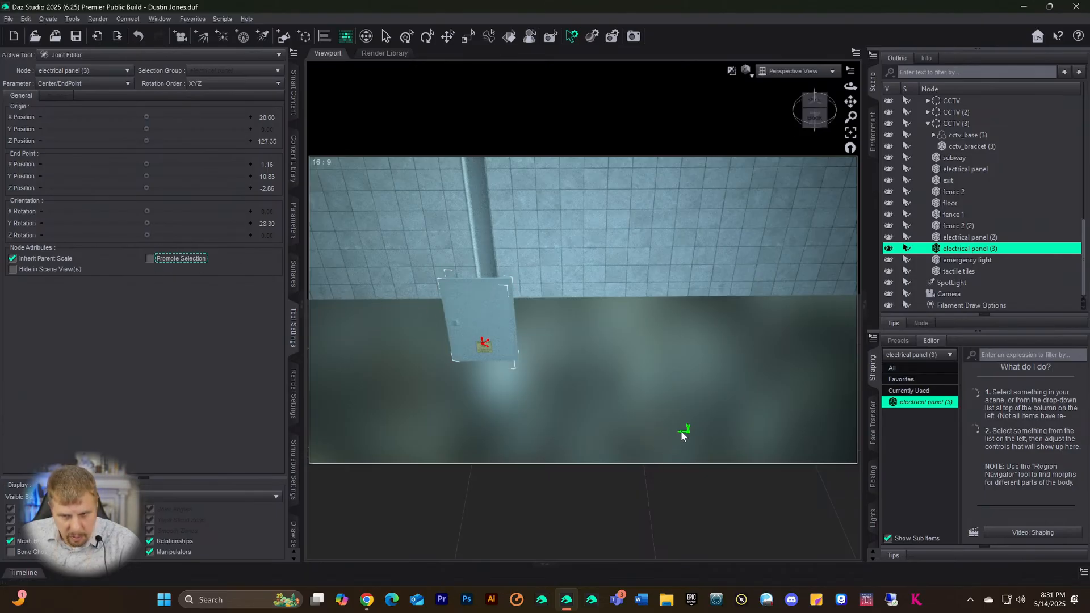
- Move the joint origin to X 0.98, Y 12.30, Z 79.01
scroll(701, 428, up, 1)
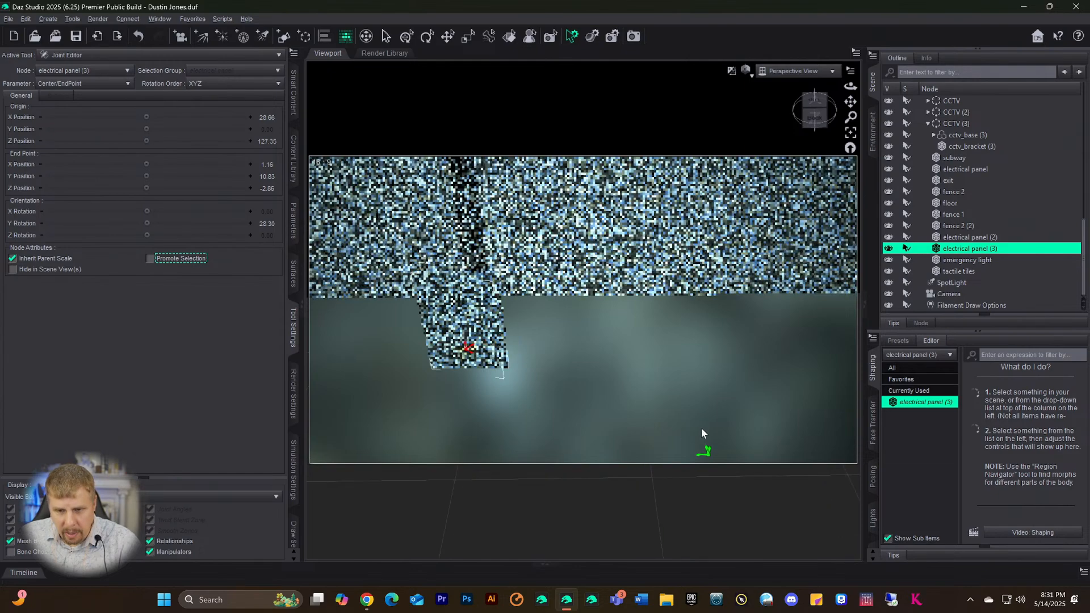
scroll(702, 433, down, 1)
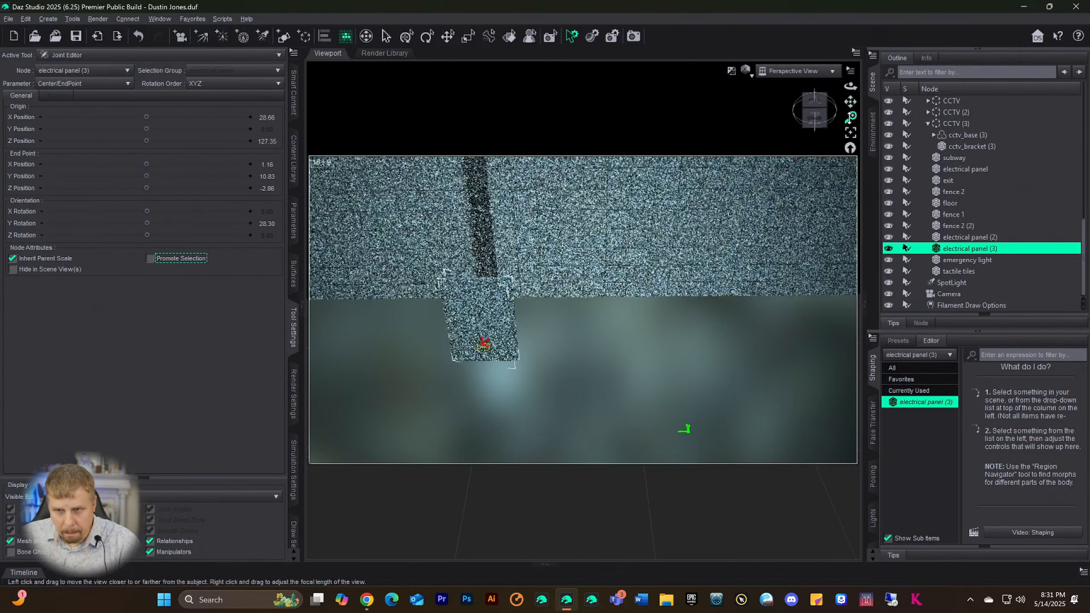
drag(851, 101, 877, 67)
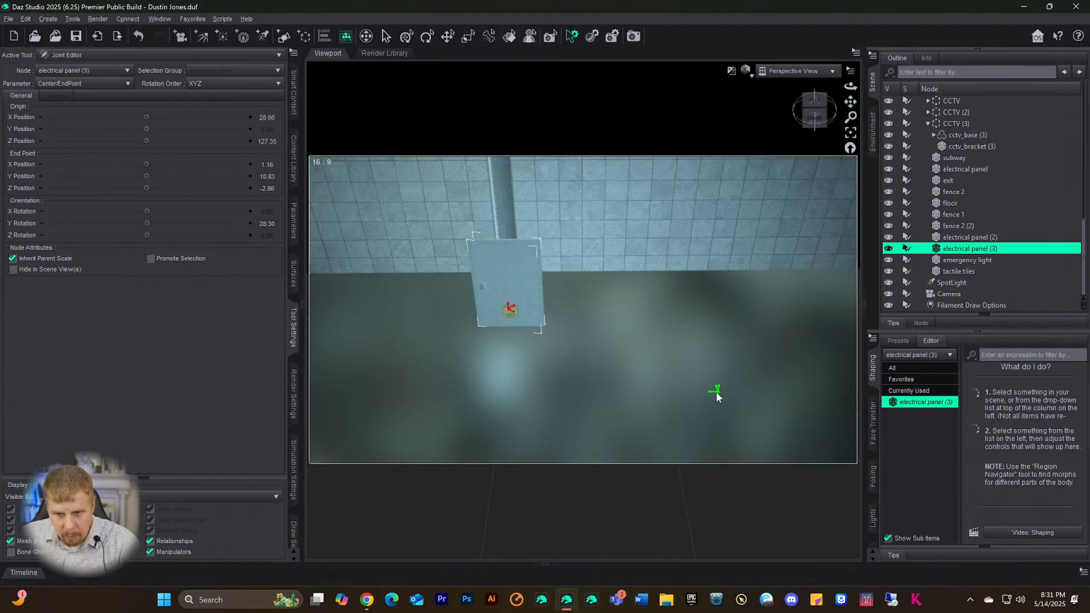
mouse_move(708, 391)
mouse_down()
mouse_move(670, 391)
mouse_move(615, 363)
mouse_up()
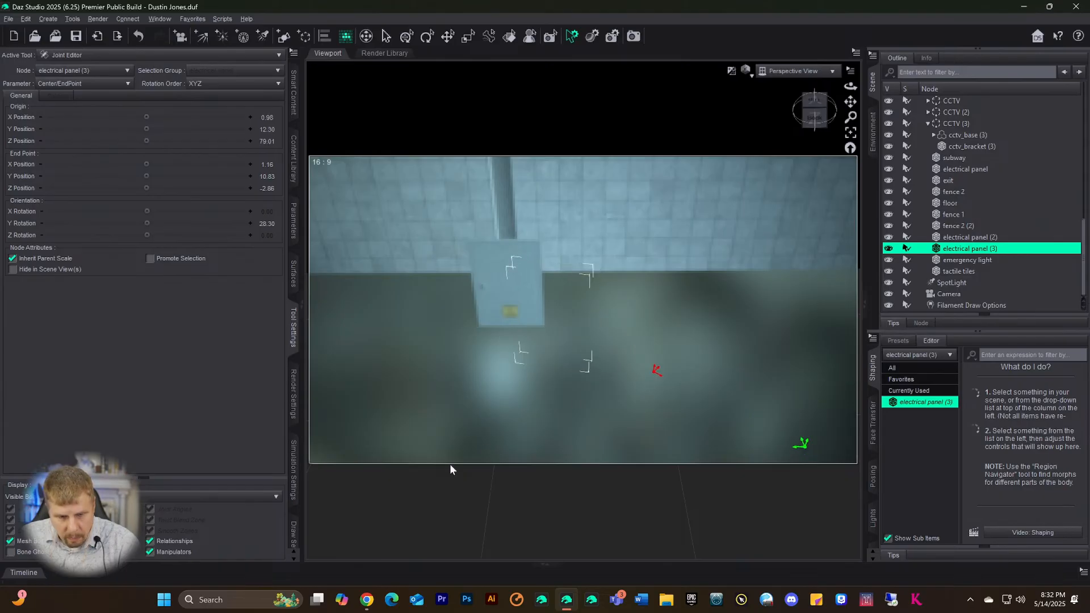
- In Copilot, type a question about moving the Joint Editor's green gizmo without moving the object
click(340, 600)
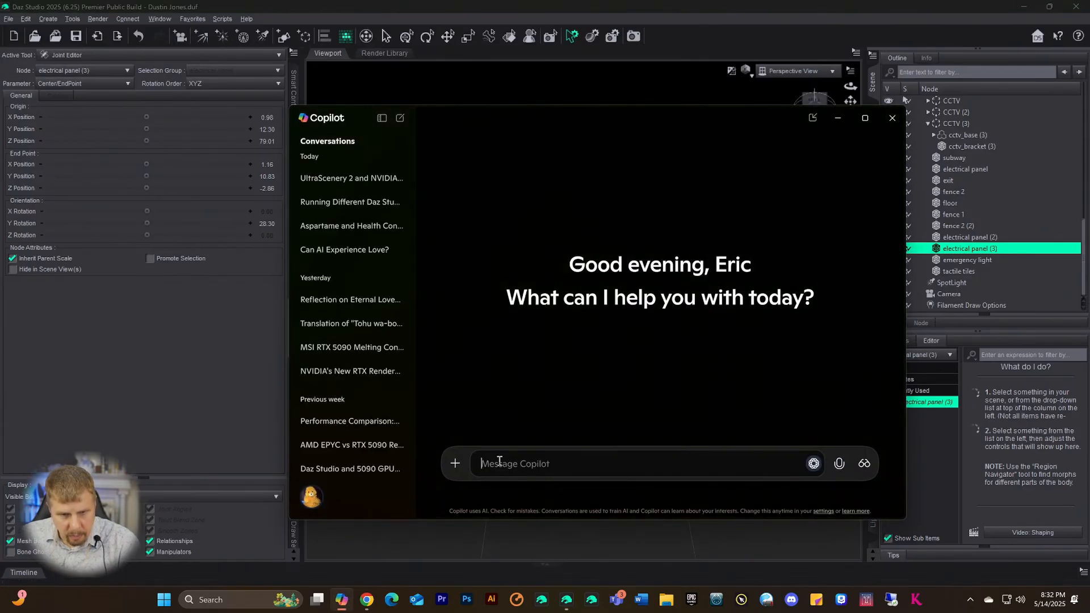
text(Ho)
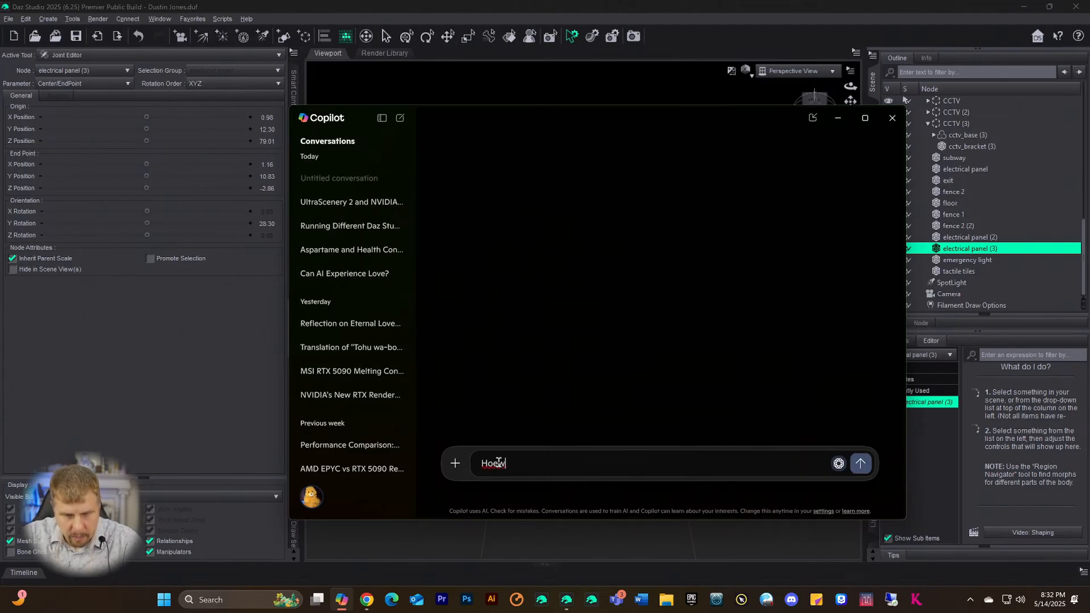
text(w do)
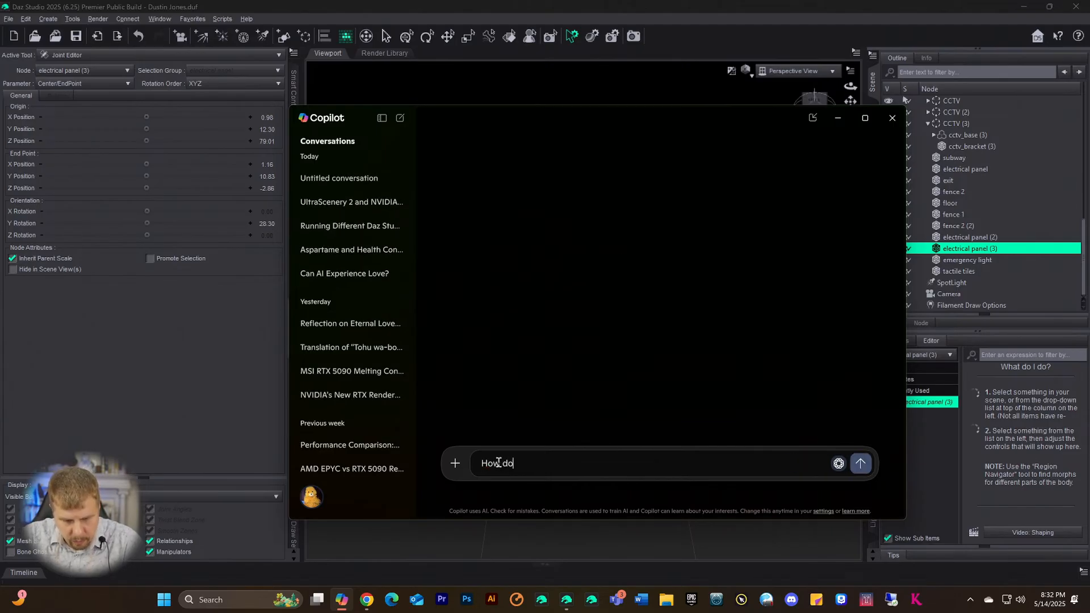
text( I mvoe)
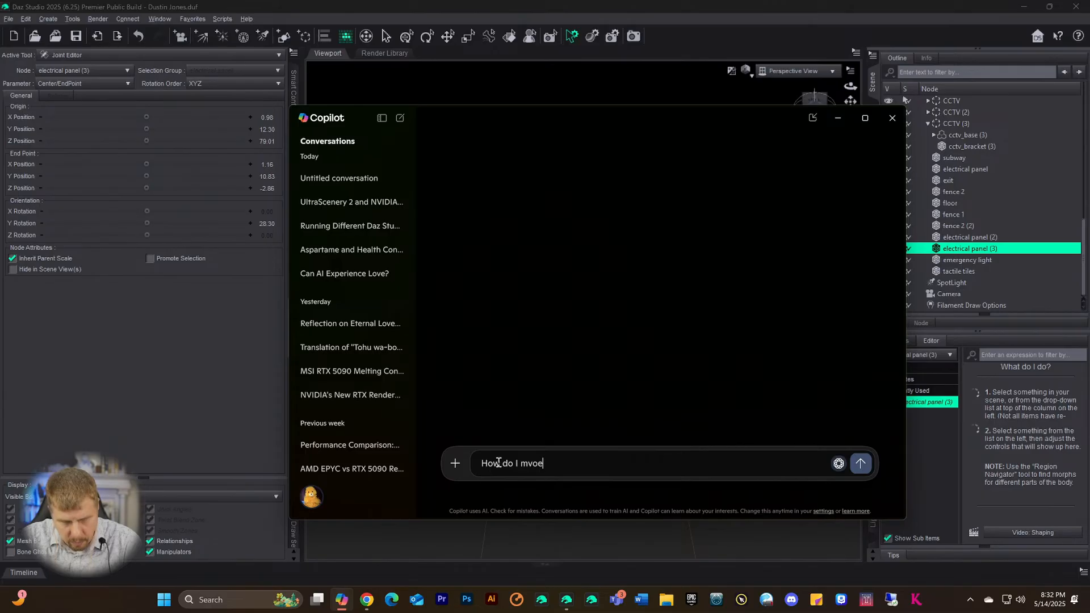
key(BackSpace)
key(BackSpace)
key(BackSpace)
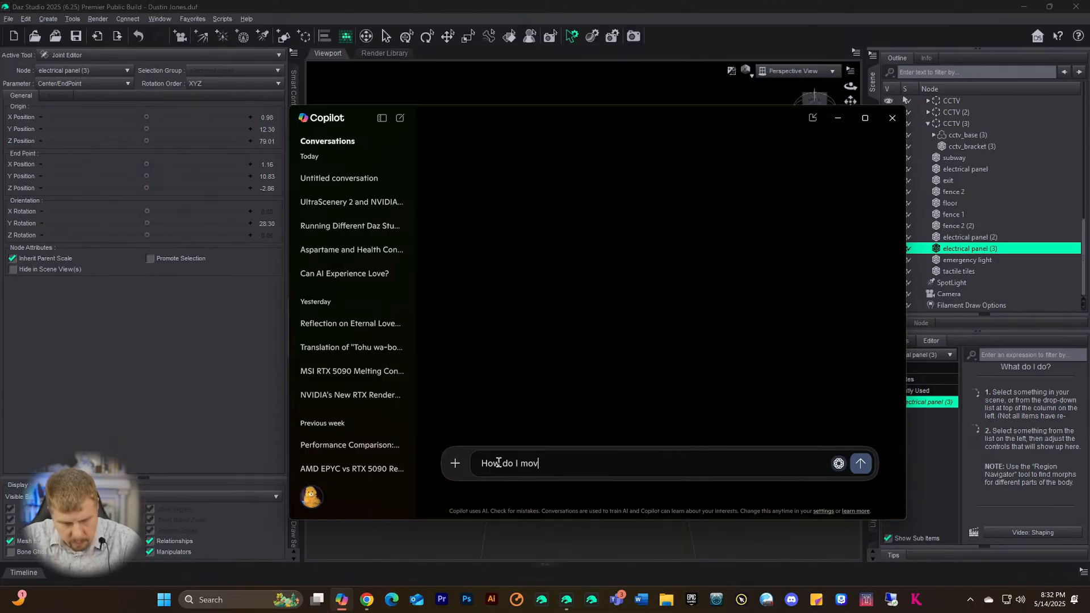
text(ove the g)
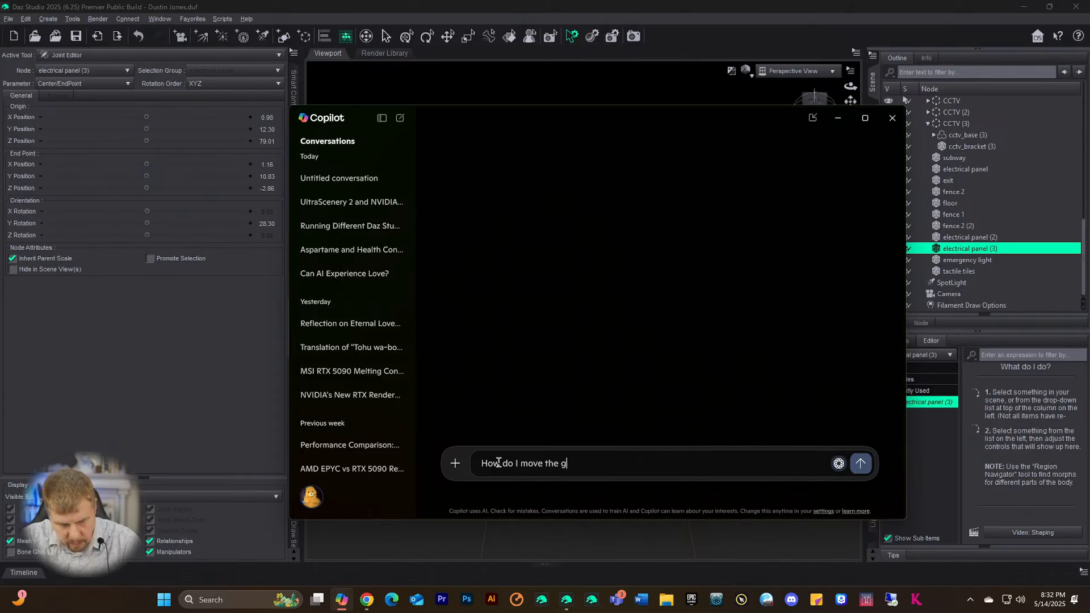
text(rrr)
text(reen gi)
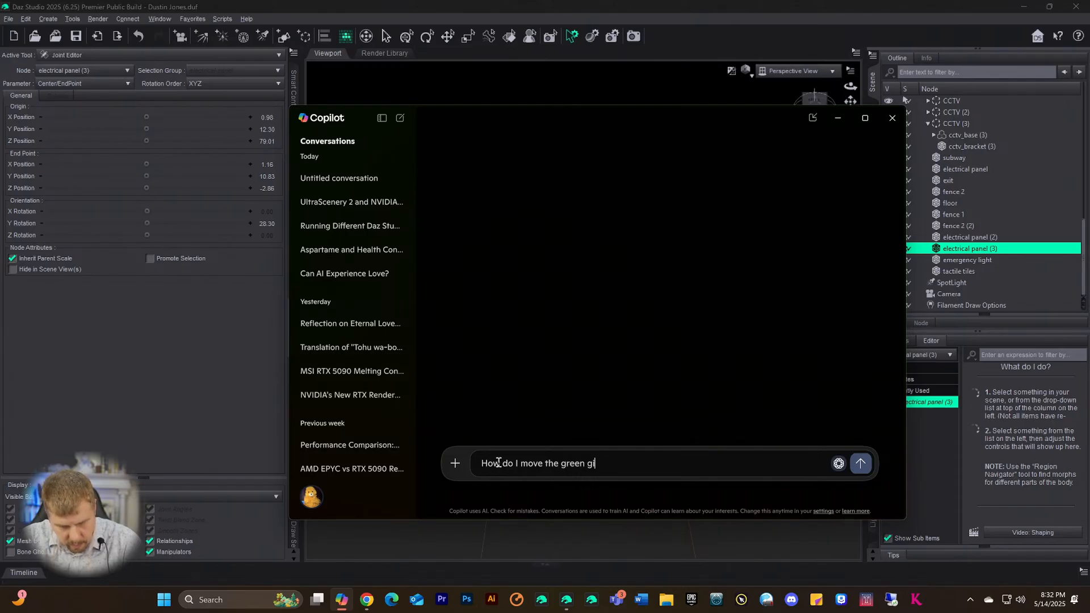
text(zmo in )
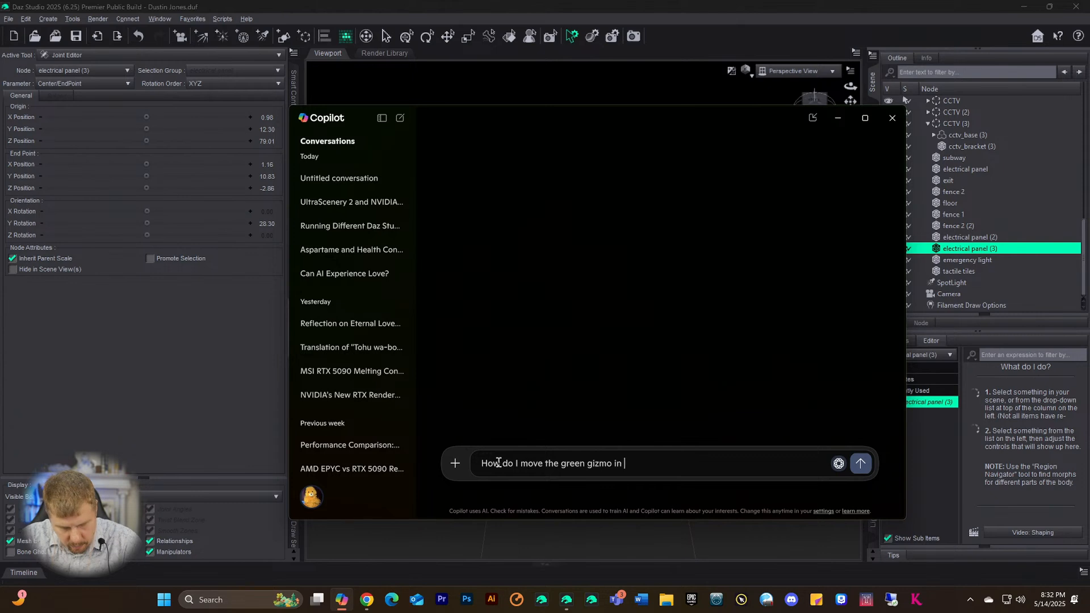
text(joint editor wihoujt m)
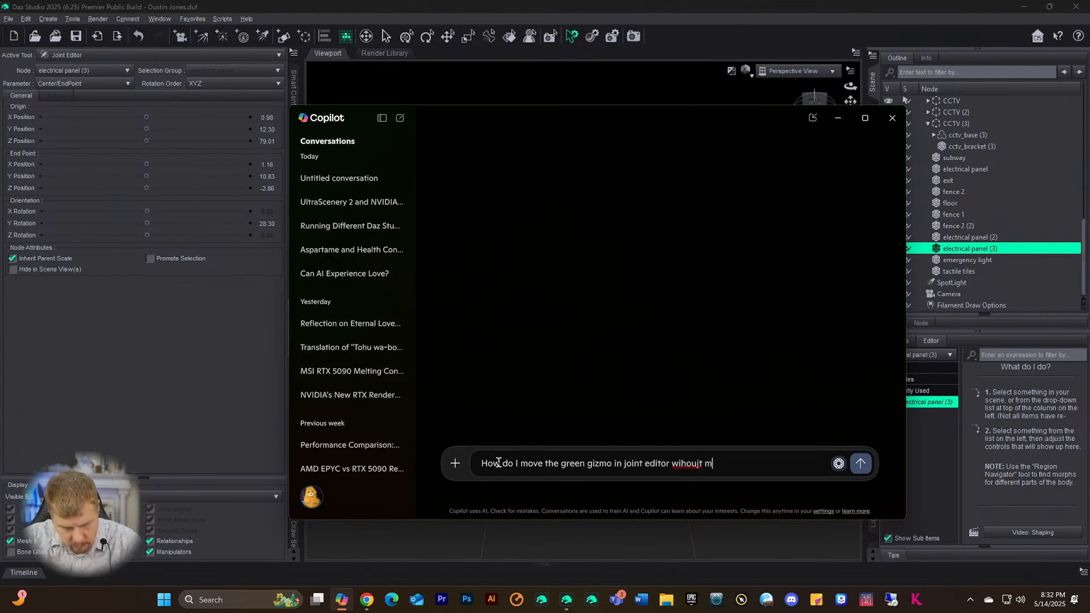
text(ovien teh )
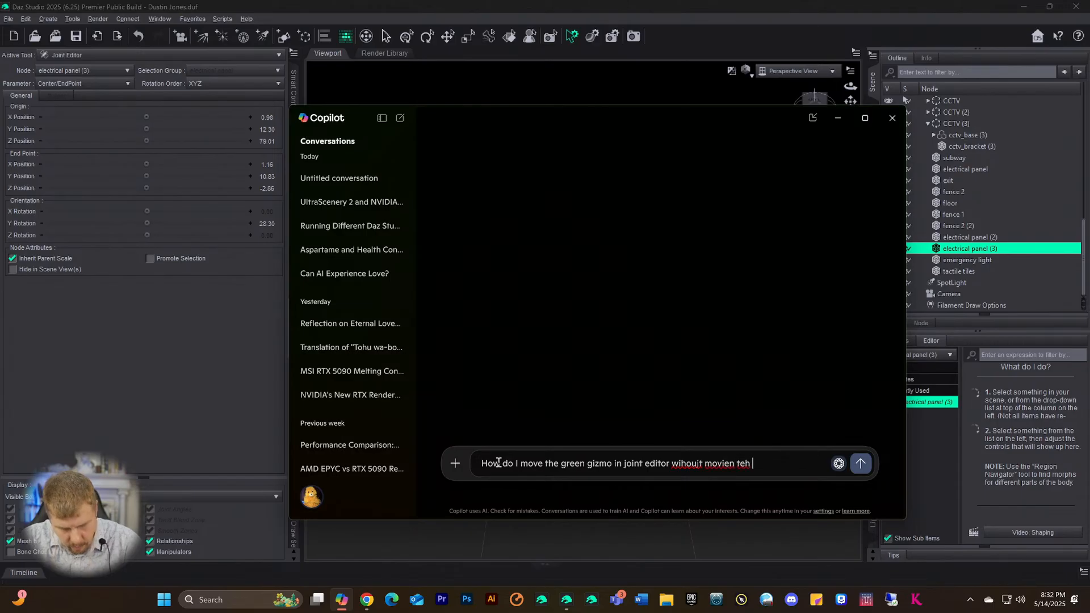
text(object tgoo)
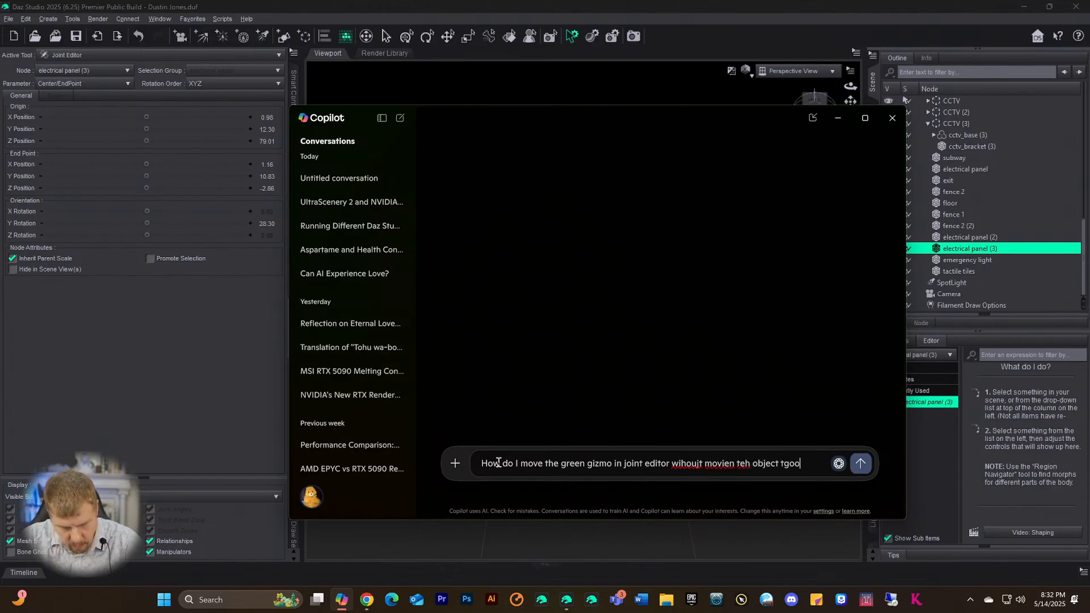
text(>)
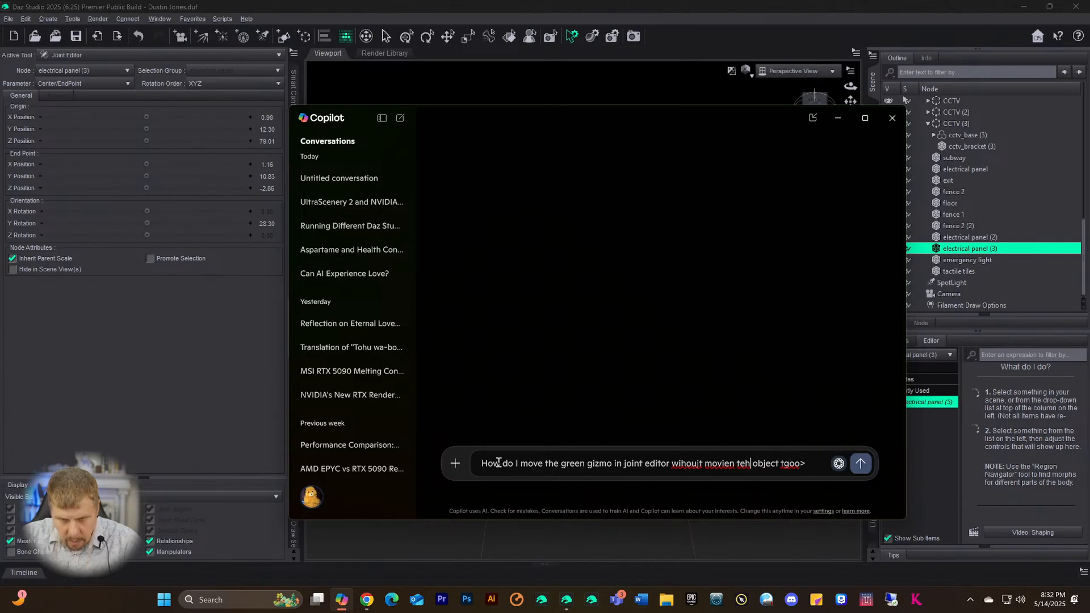
- Correct the typos, mention Daz's, send the question, and minimize Copilot after reading
key(Left)
key(Left)
key(Left)
key(Left)
key(Left)
key(Left)
key(Left)
key(Left)
key(Left)
key(Left)
key(Left)
key(Left)
key(Left)
key(Left)
key(Left)
key(Left)
text(t)
key(Delete)
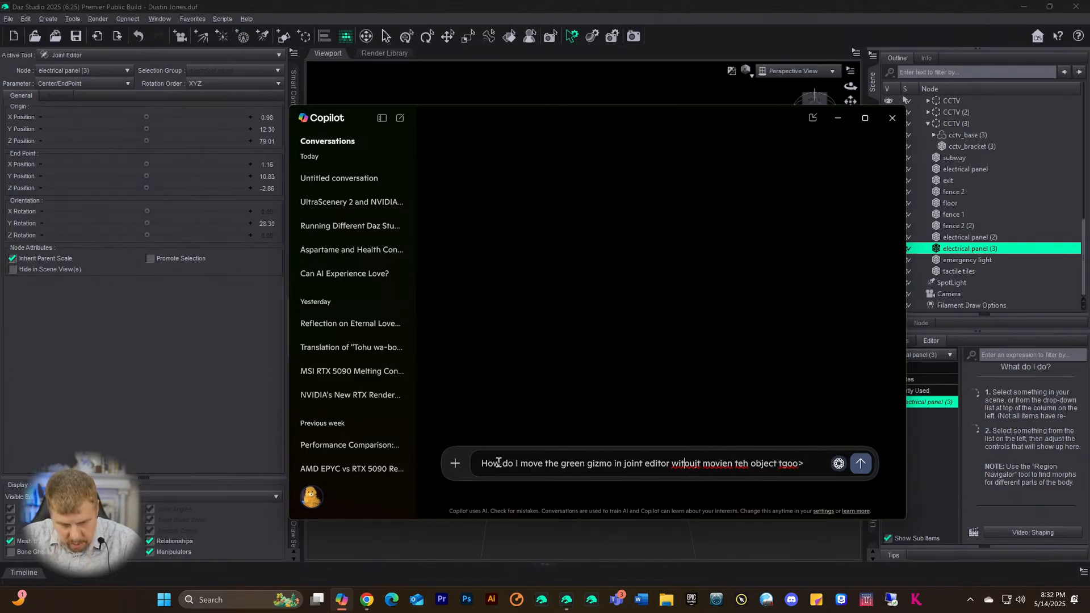
text(h)
key(Delete)
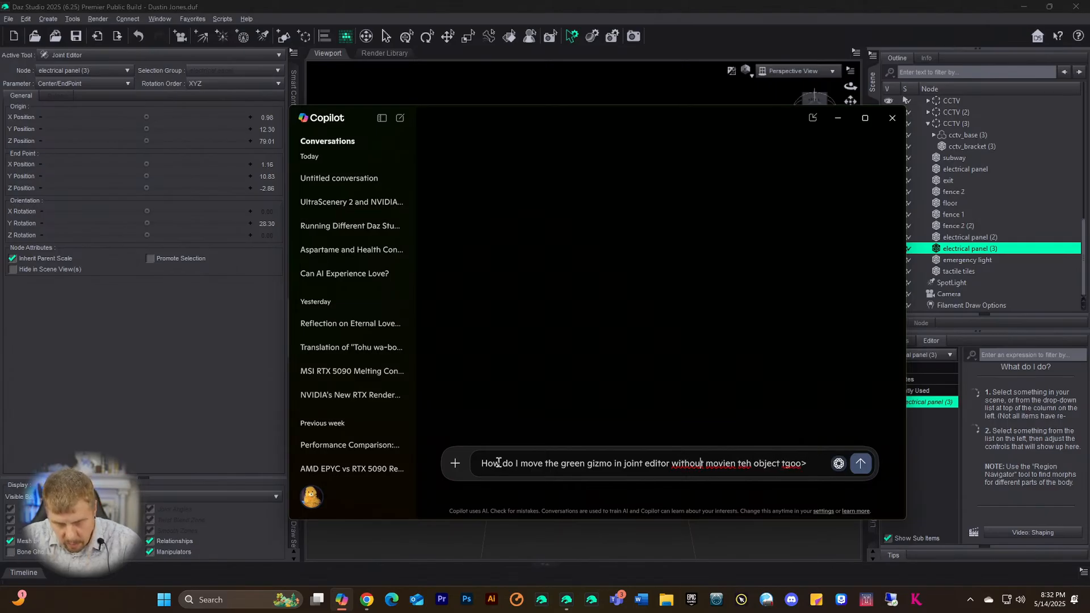
key(Right)
key(Right)
key(Right)
key(Right)
key(Right)
key(Delete)
key(Right)
text(g)
key(Right)
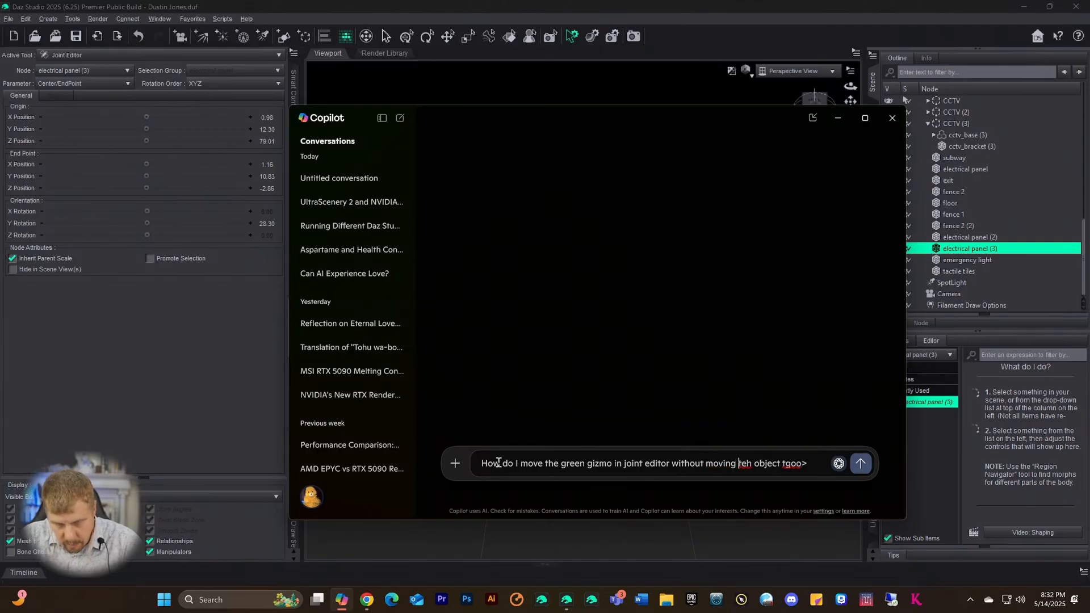
key(Delete)
key(Delete)
key(Delete)
text(the)
key(Right)
key(Delete)
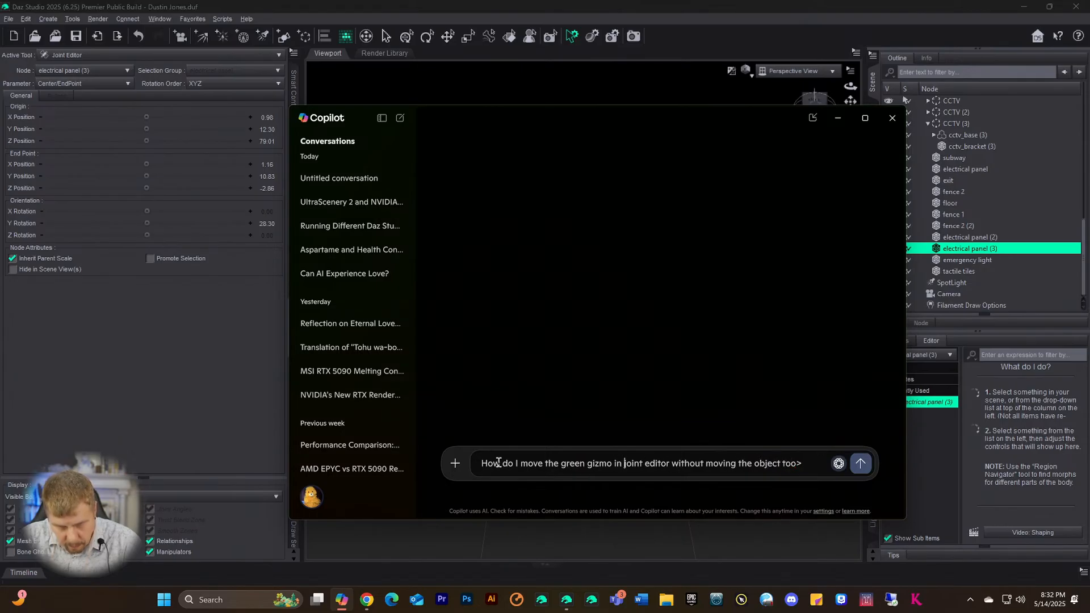
text(Daz's)
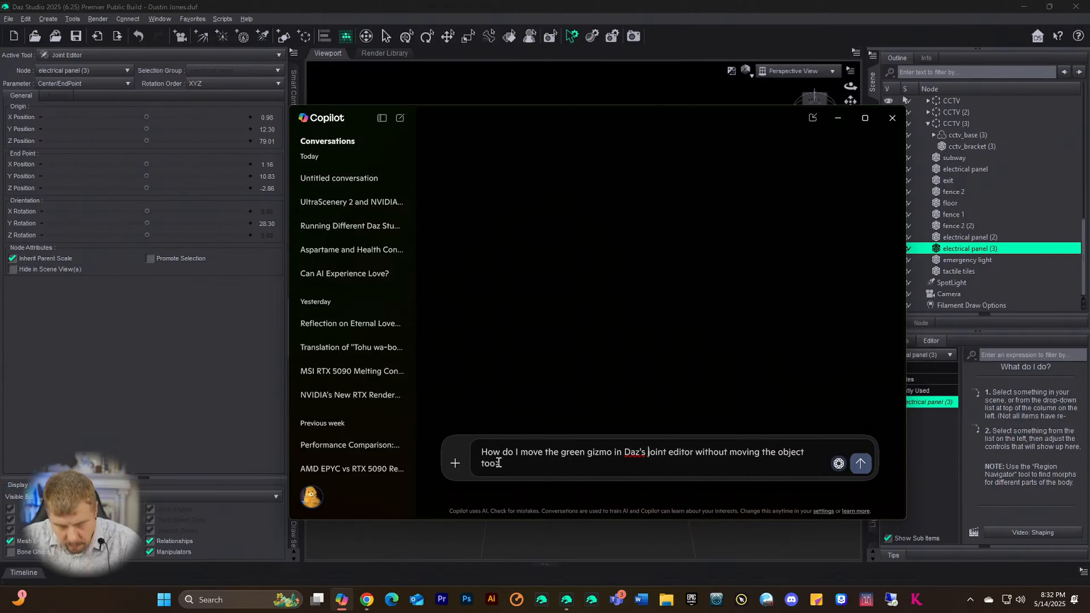
key(Return)
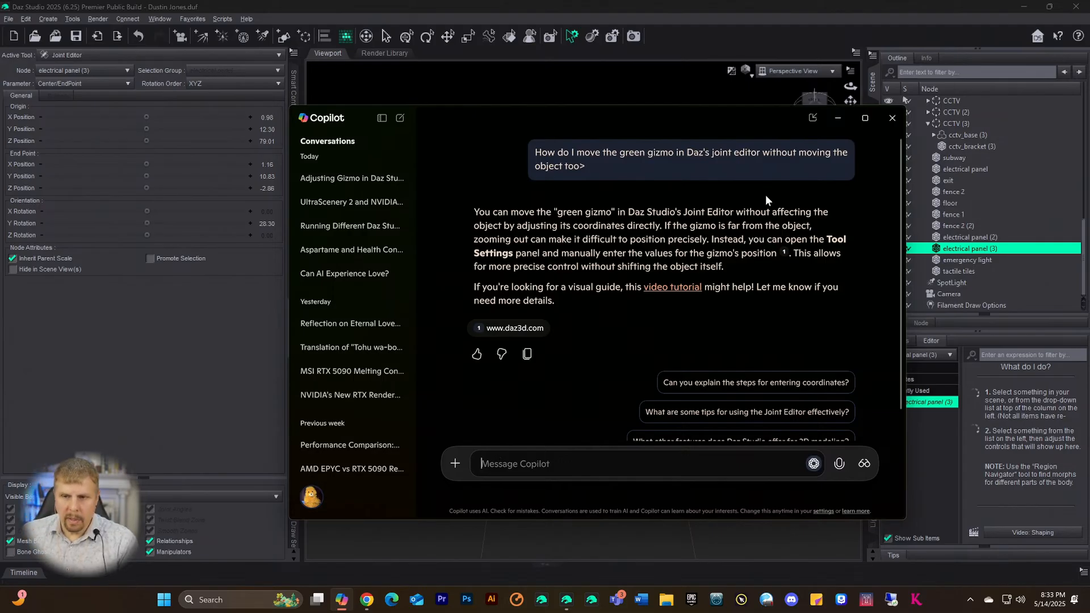
click(837, 117)
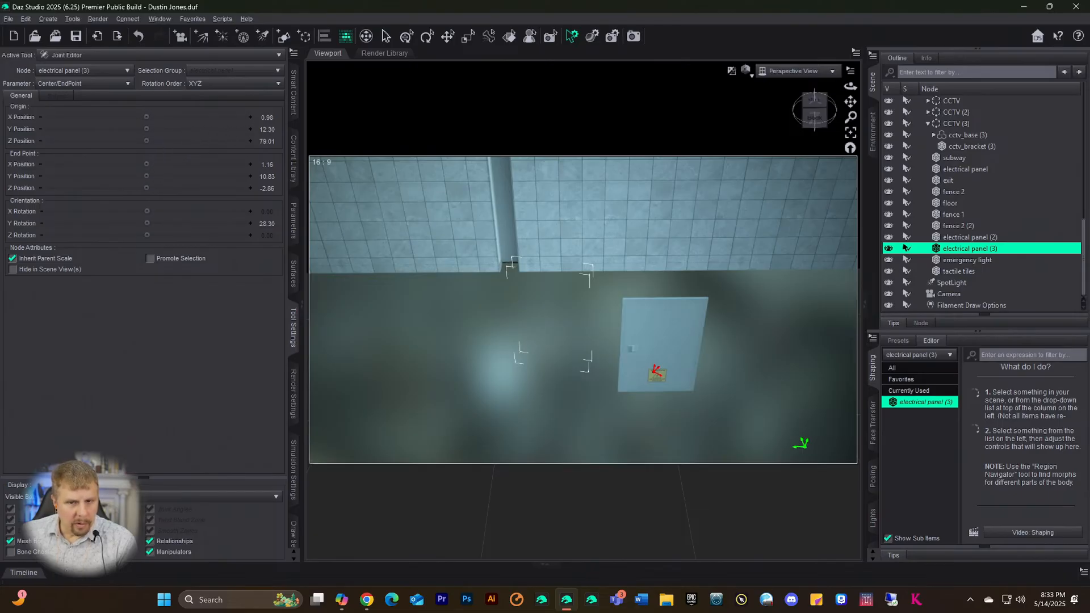
- Shift the joint origin X to -4.42 and choose Center/EndPoint as the edited parameter
mouse_move(147, 117)
mouse_down()
mouse_move(105, 117)
mouse_move(132, 117)
mouse_up()
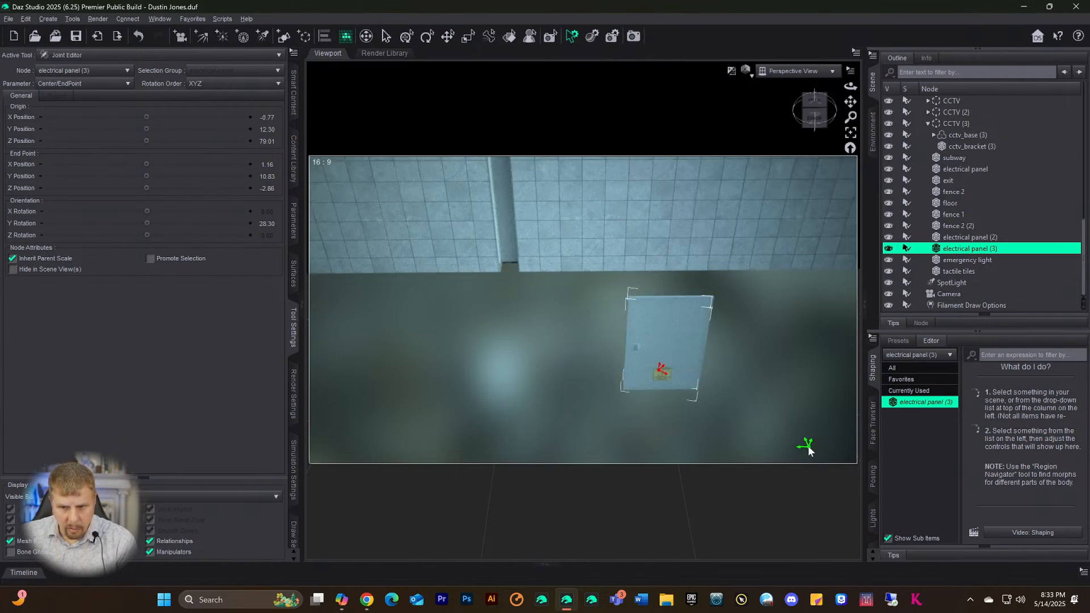
click(102, 76)
click(102, 75)
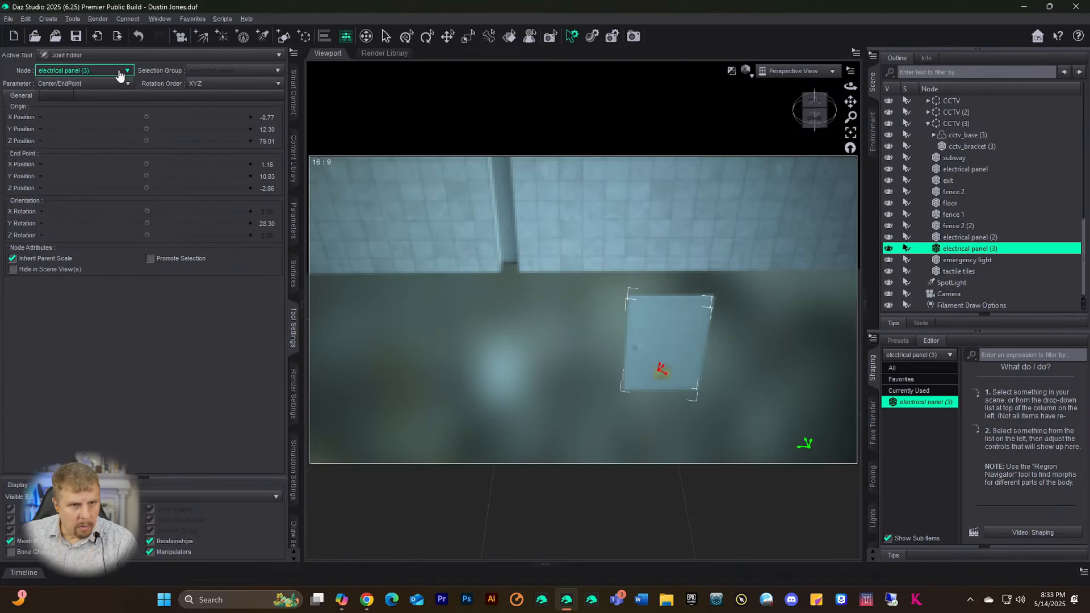
click(127, 85)
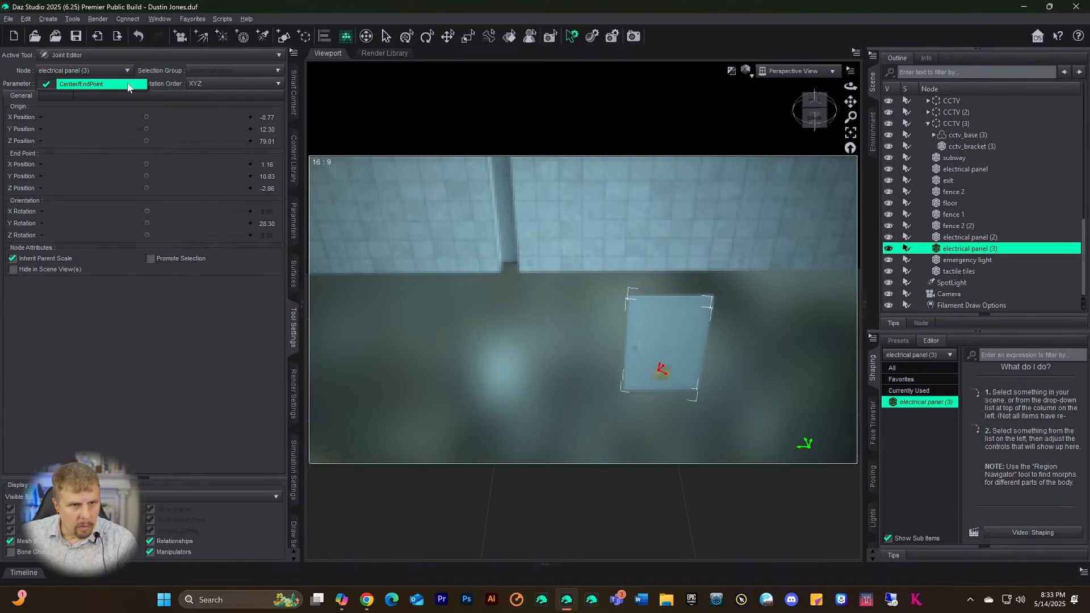
click(57, 322)
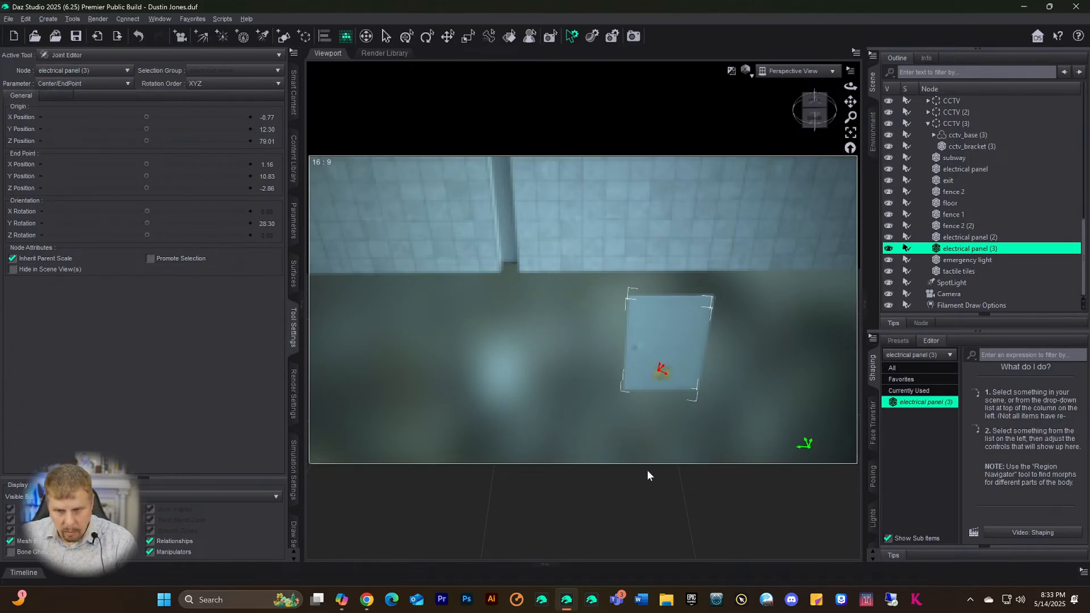
- Reselect electrical panel (3) and bring the Copilot chat back up
click(792, 446)
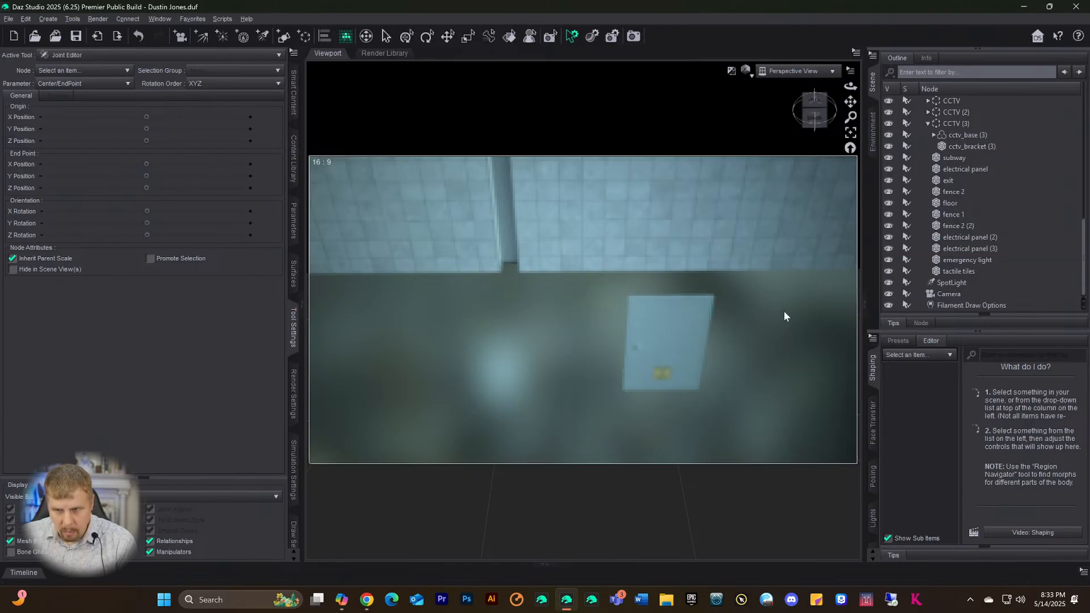
click(675, 335)
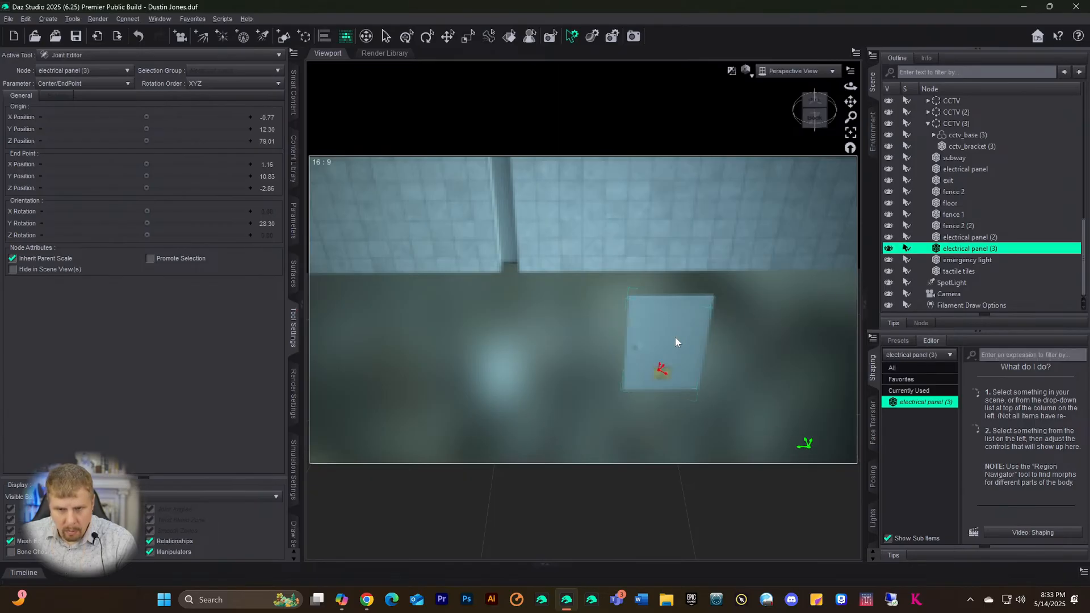
click(340, 599)
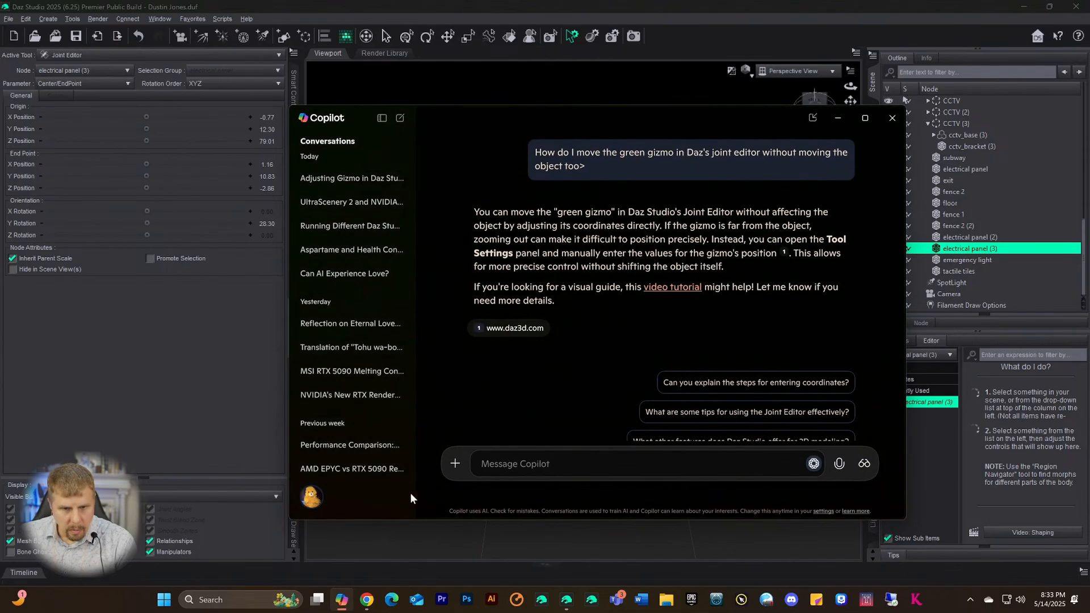
- Type a question asking how to select the green gizmo so coordinates apply to it
text(How)
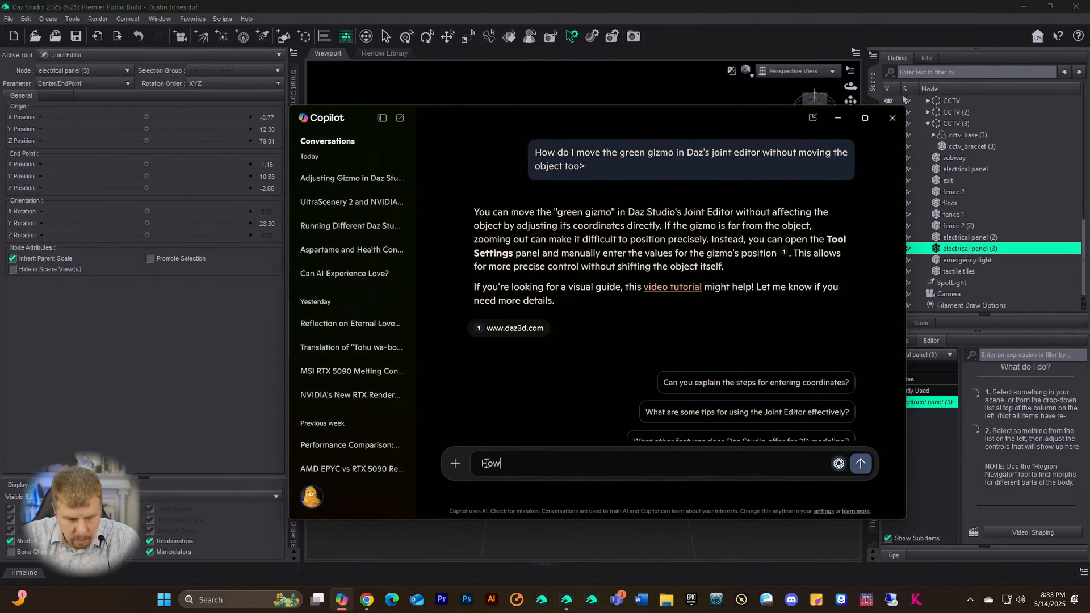
text( do i select)
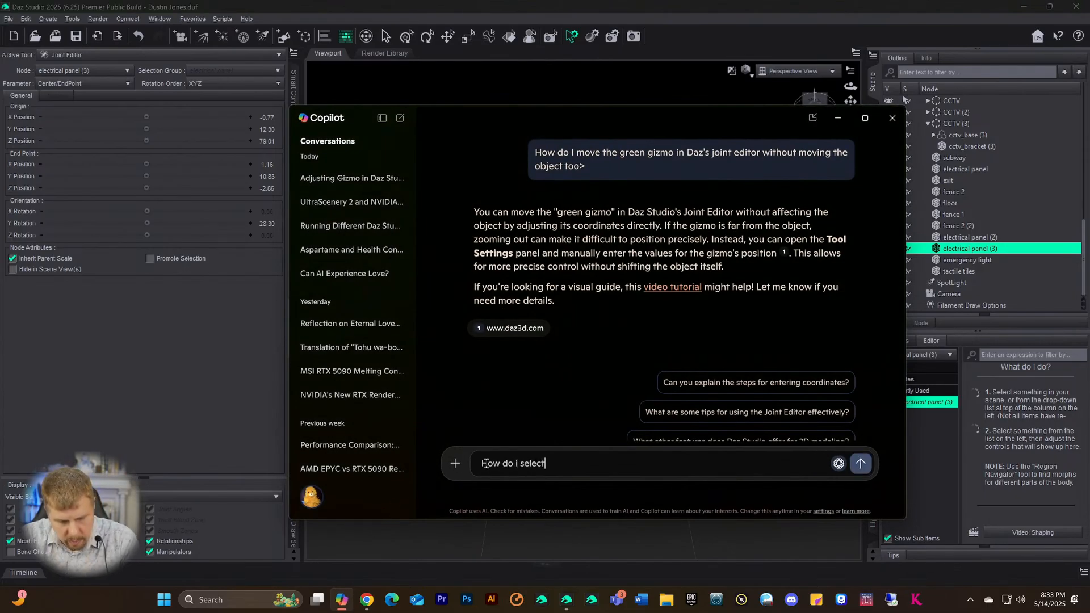
text( teh gr)
text(e)
key(BackSpace)
key(BackSpace)
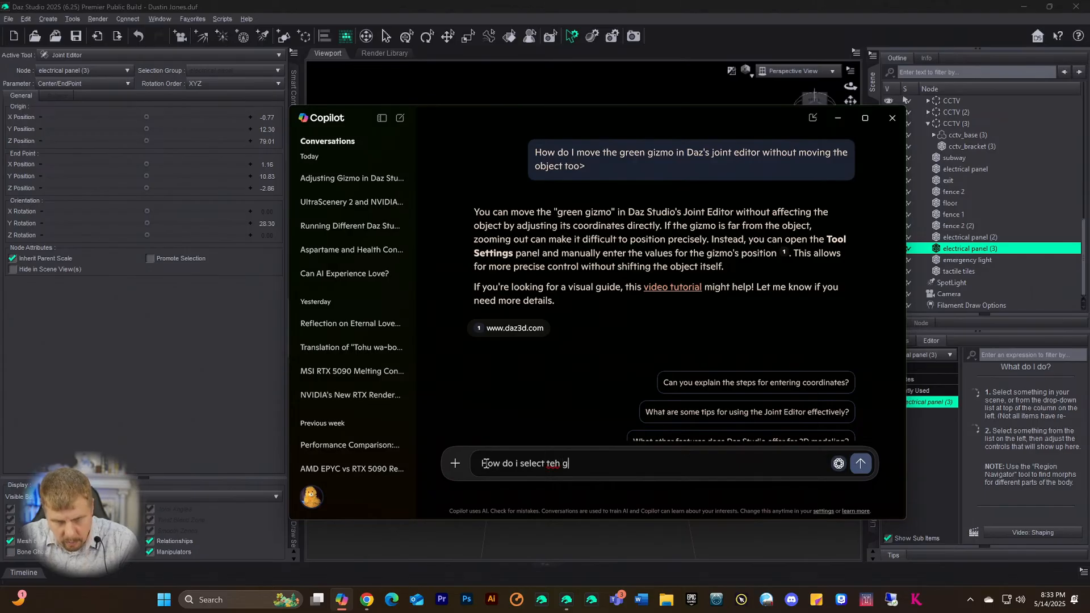
text(reenm gio)
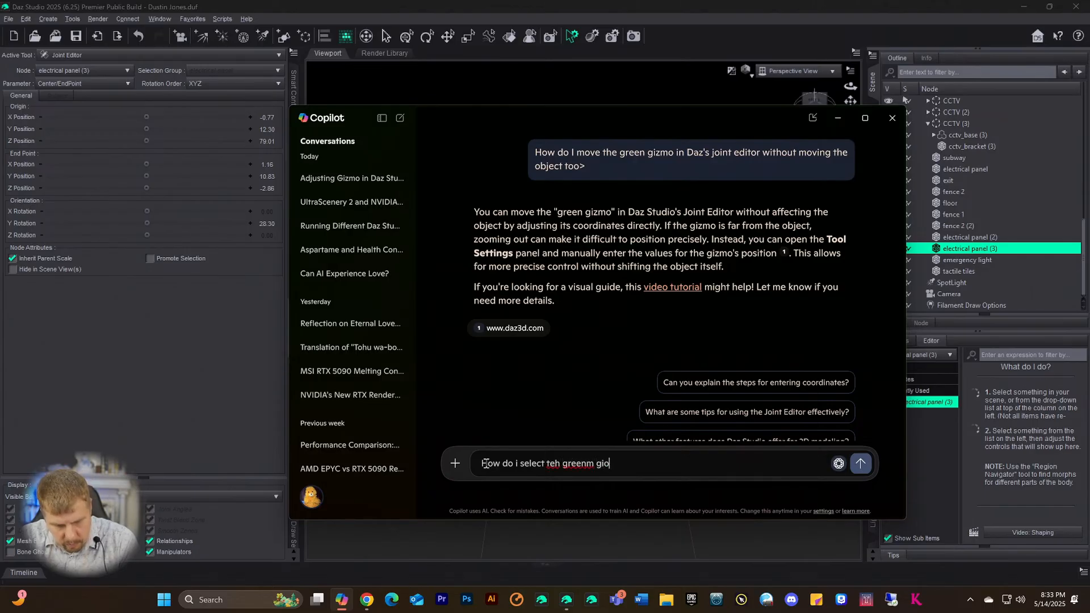
text(xmo so the)
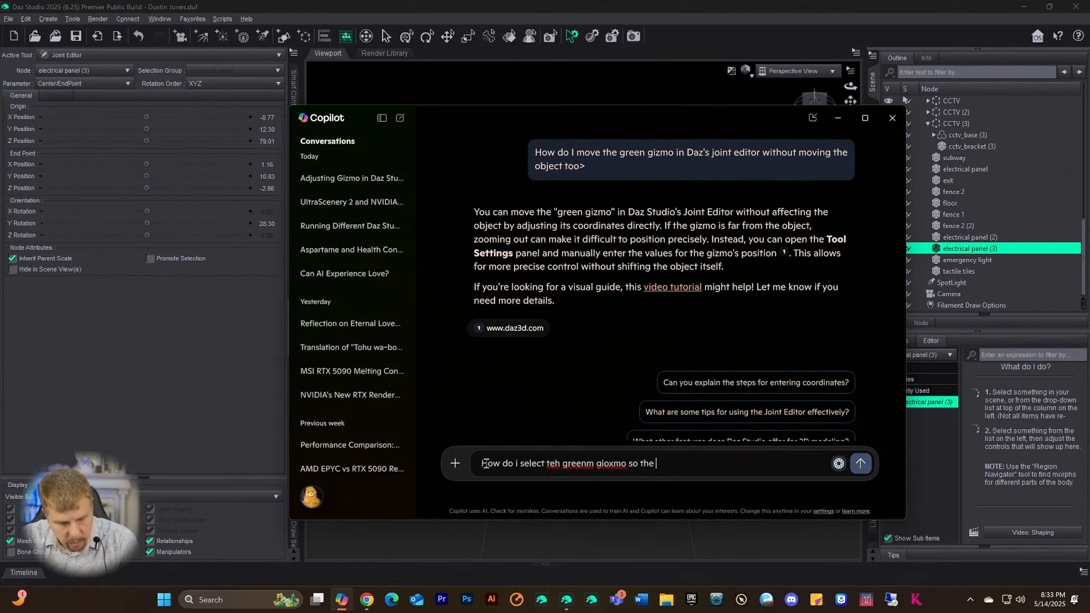
text( coor)
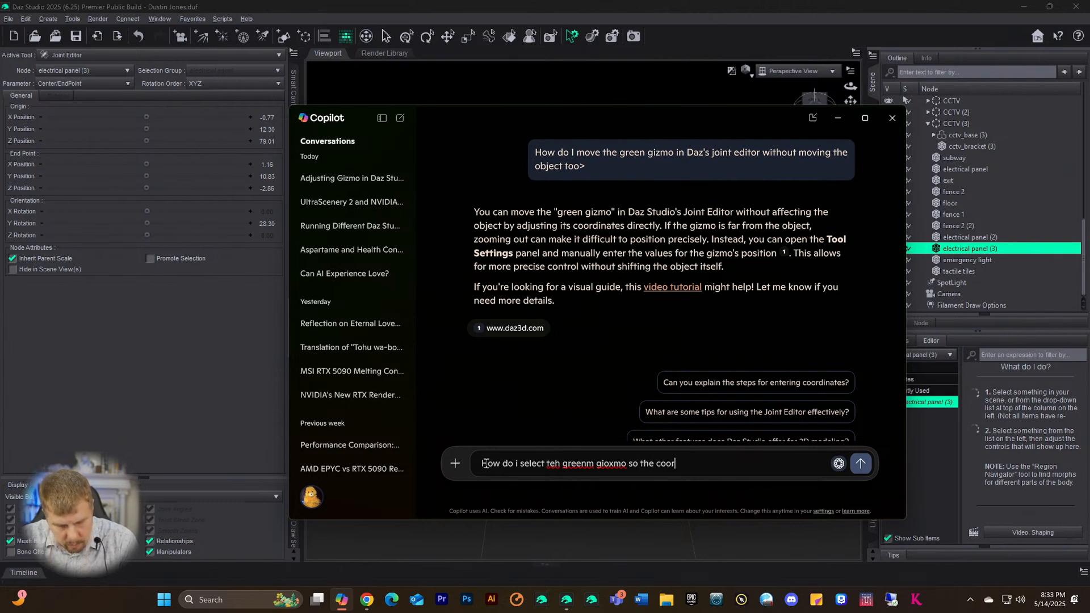
text(dinates app)
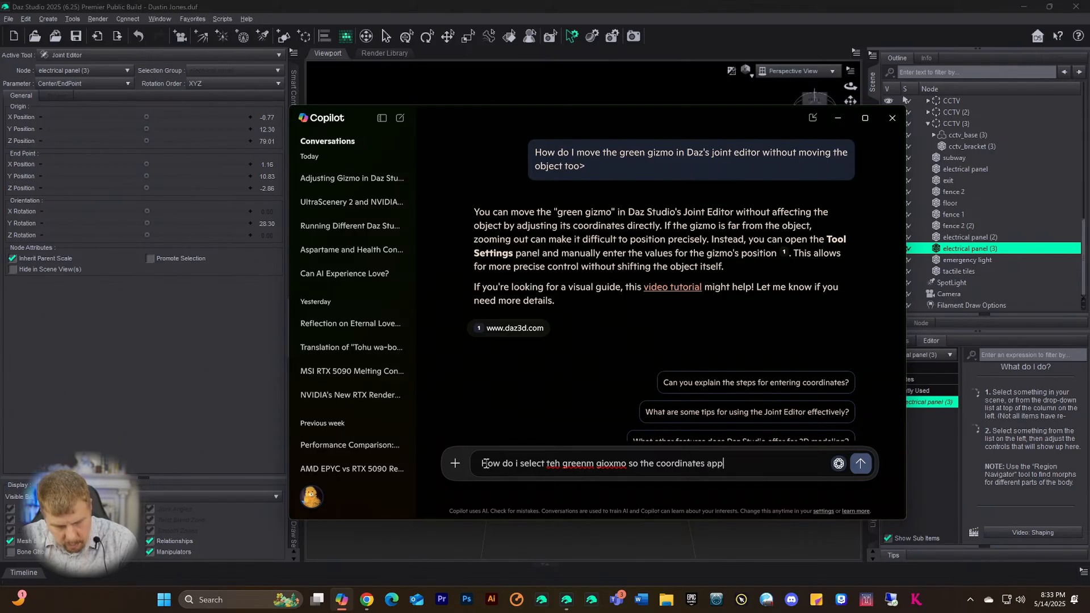
text(ly to that?)
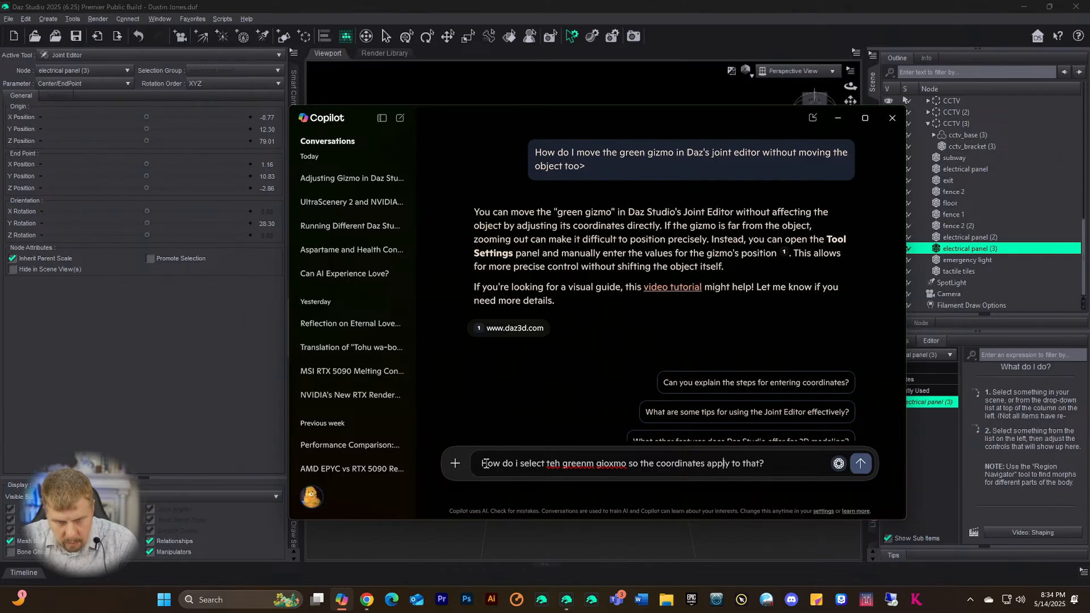
- Fix the typos in 'the' and 'gizmo', send the question, and minimize Copilot
key(Left)
key(Left)
key(Left)
key(Left)
key(Left)
key(Left)
key(Left)
key(Left)
key(Left)
key(Left)
key(Left)
key(Left)
key(Left)
key(Left)
key(Left)
key(Left)
key(Left)
key(Left)
key(Left)
key(Left)
key(Delete)
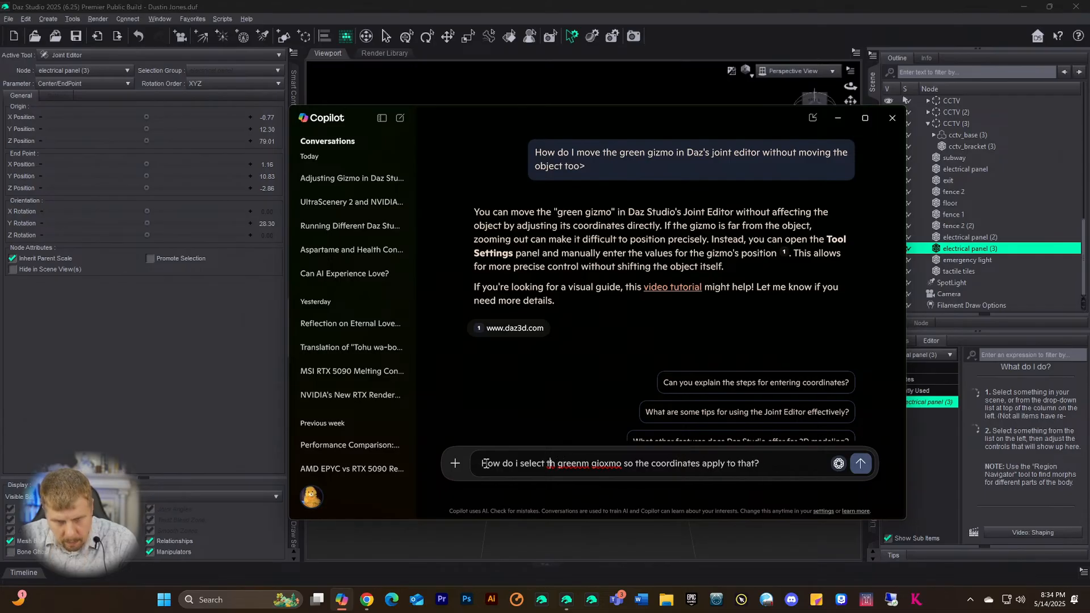
key(Right)
text(e)
key(Right)
key(Delete)
key(Right)
key(Right)
key(Right)
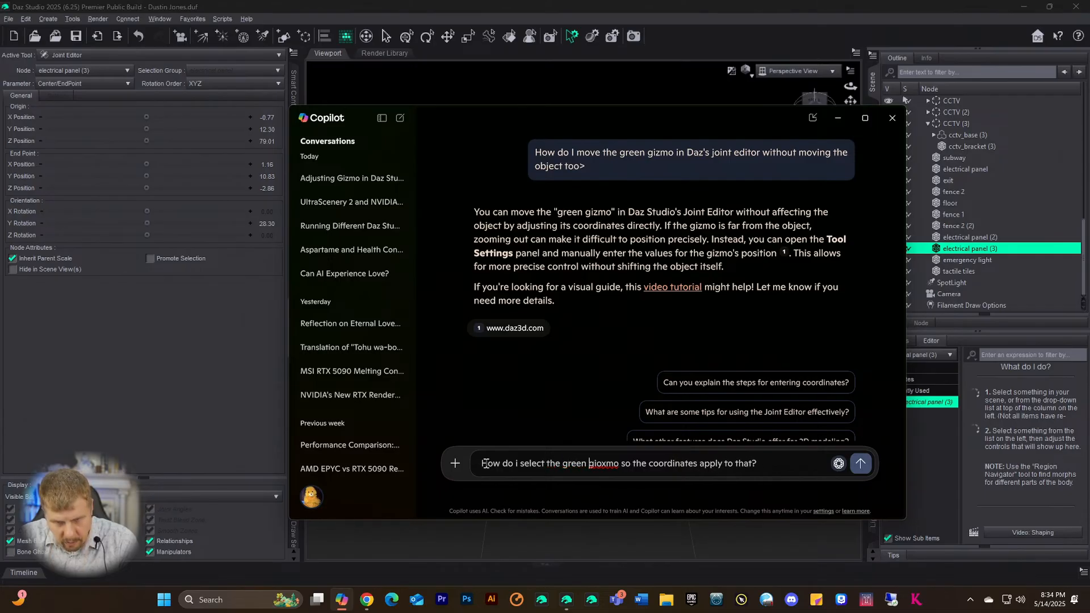
key(Delete)
key(Delete)
text(s)
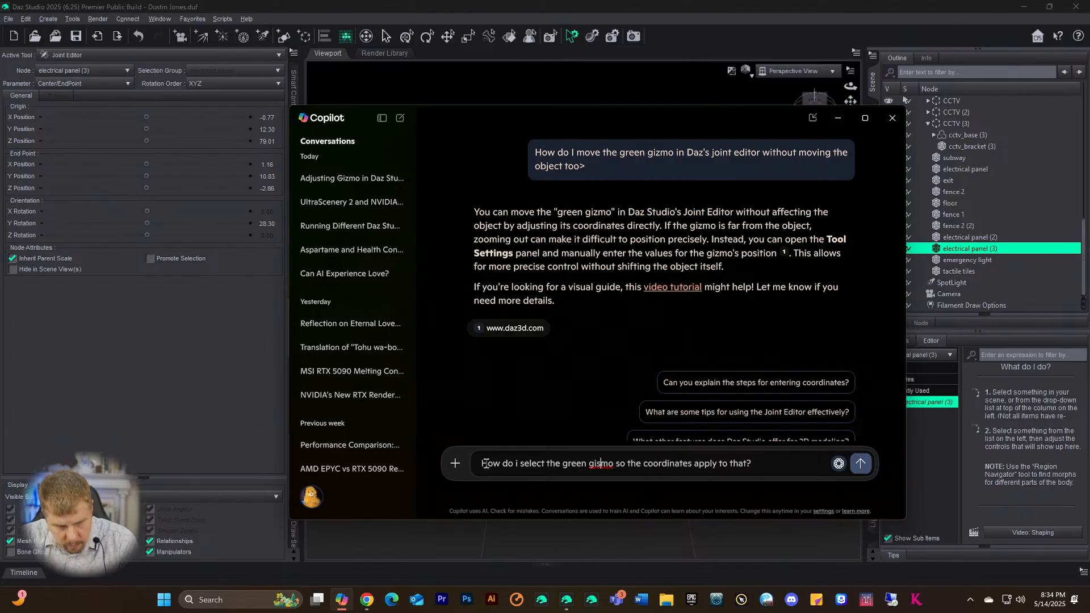
key(BackSpace)
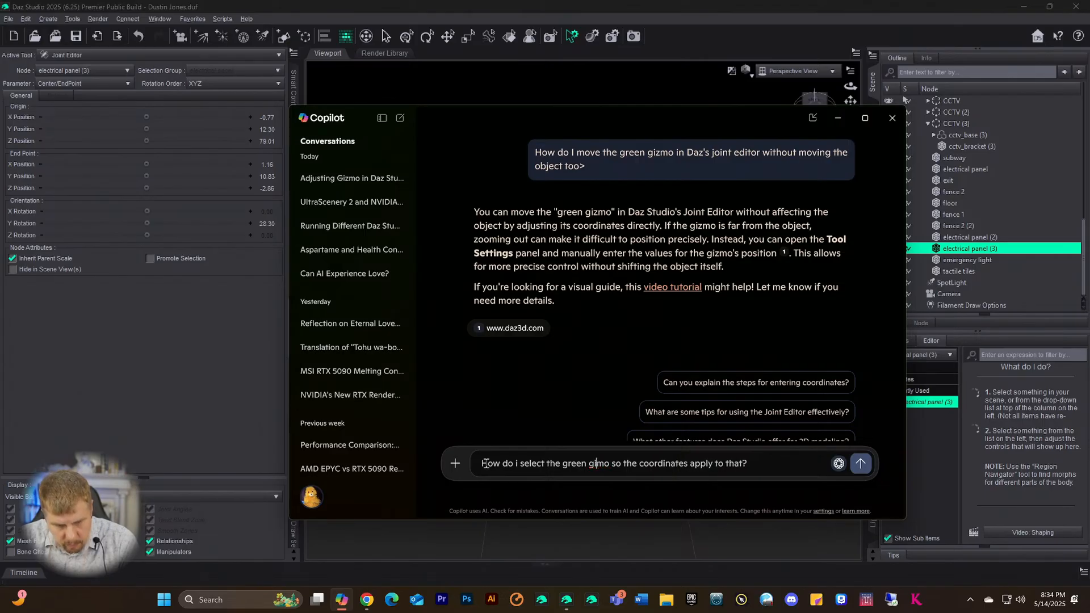
text(z)
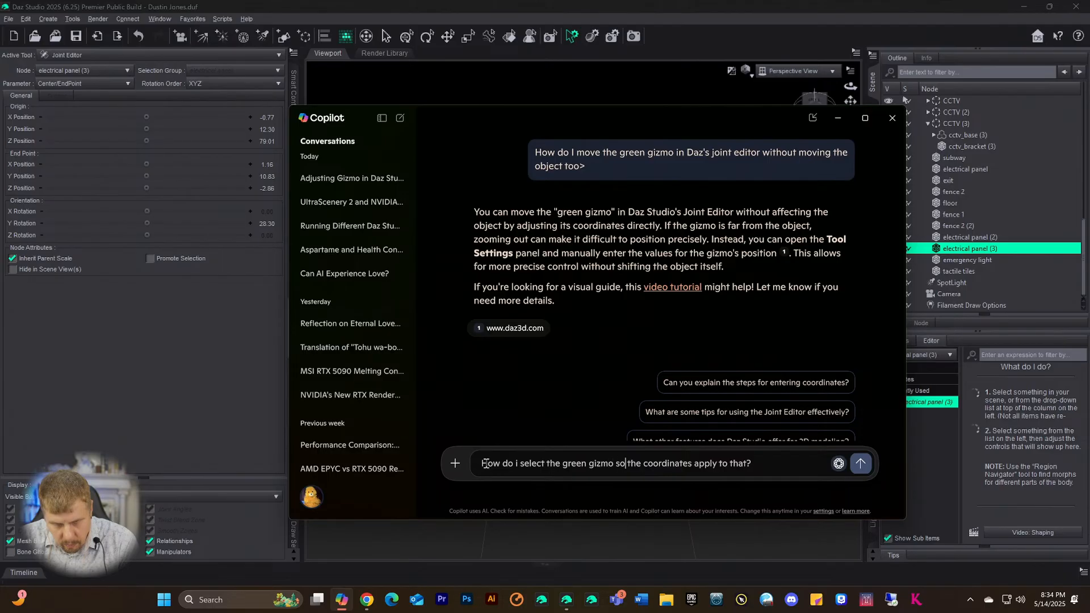
key(Return)
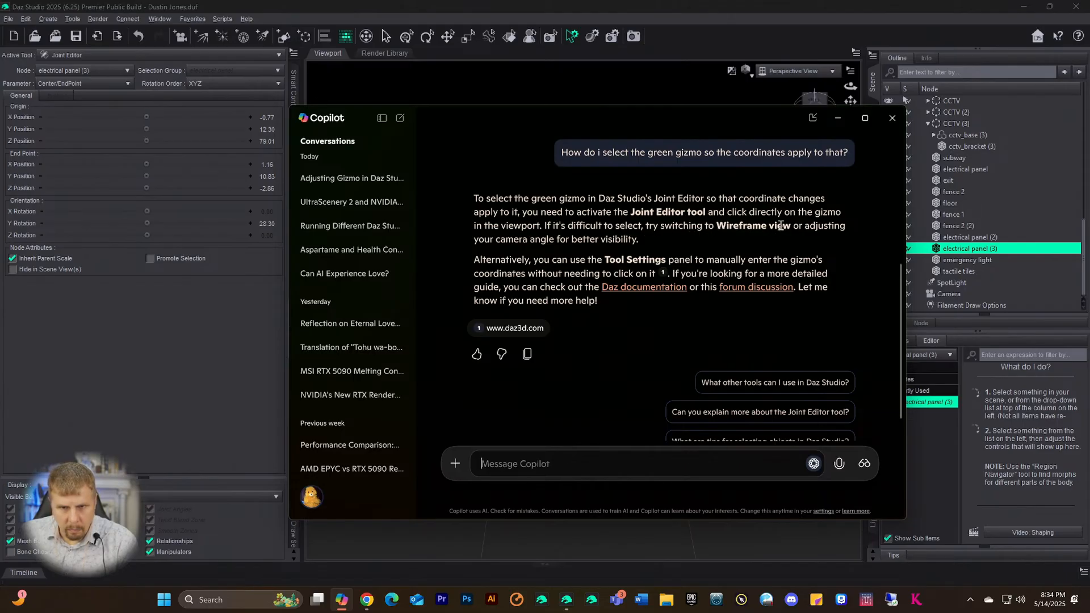
click(837, 118)
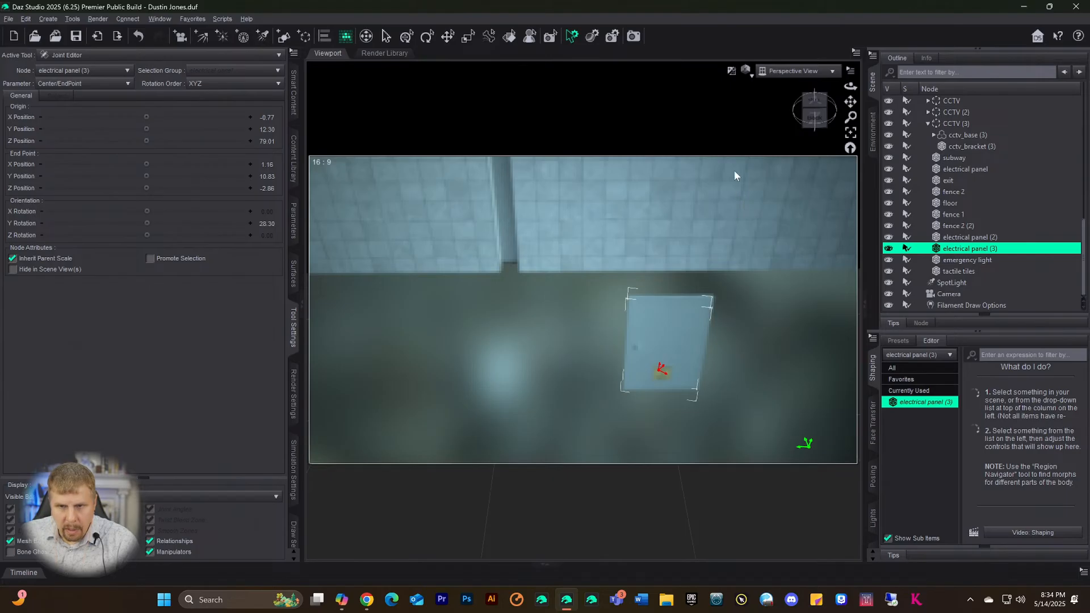
- Switch the viewport draw style to Wire Texture Shaded
click(745, 71)
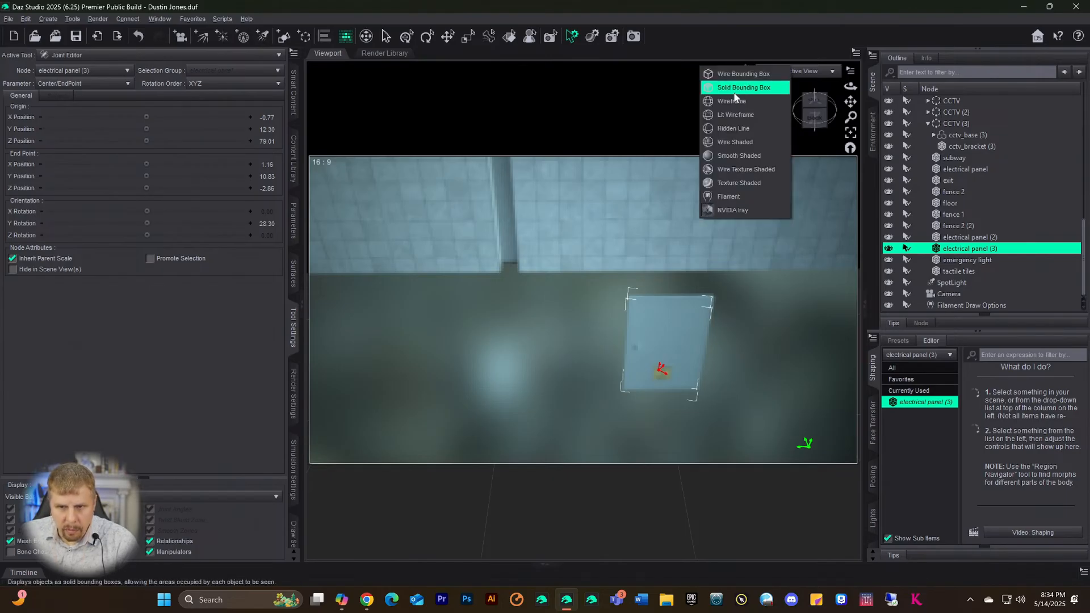
click(724, 169)
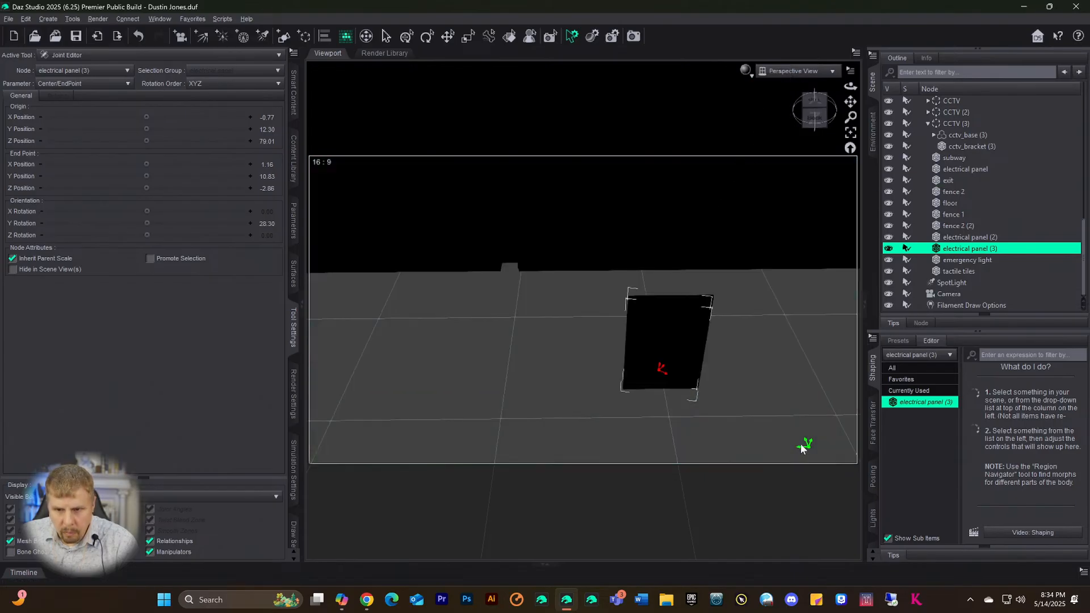
- Set the joint origin to 12.24, -11.49, 104.29, raise end point Y, and reopen Copilot
mouse_move(800, 451)
mouse_down()
mouse_move(754, 441)
mouse_move(701, 408)
mouse_move(725, 419)
mouse_move(725, 441)
mouse_move(720, 404)
mouse_up()
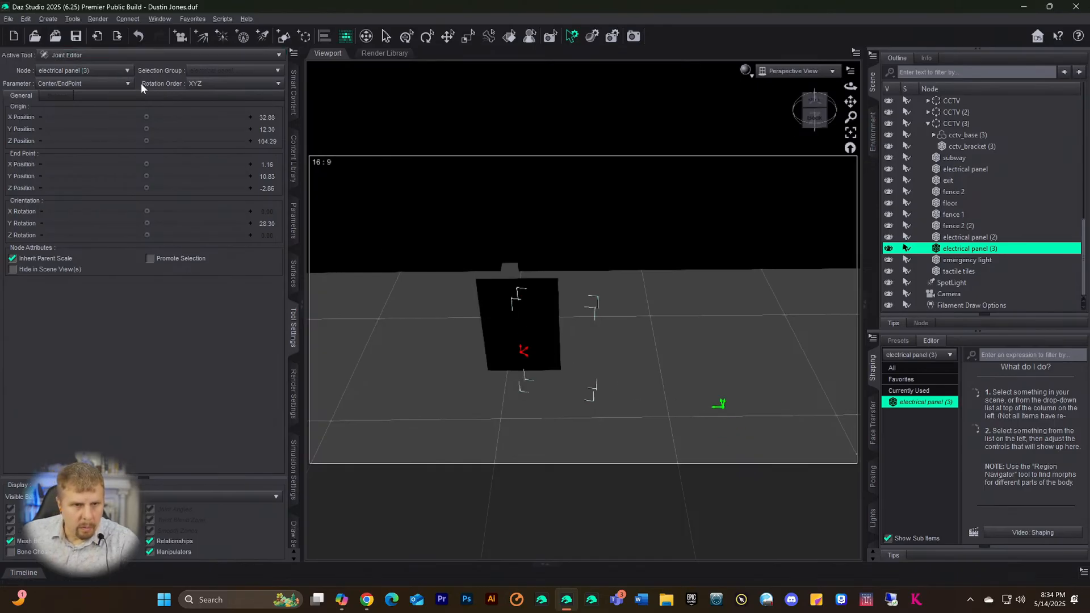
mouse_move(146, 117)
mouse_down()
mouse_move(109, 116)
mouse_move(145, 118)
mouse_up()
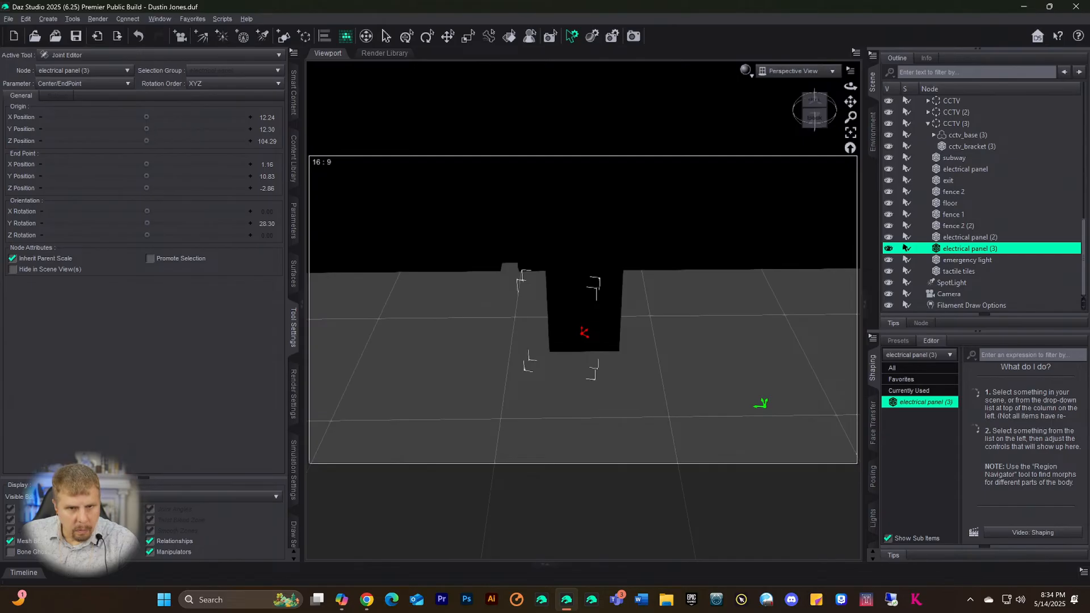
drag(147, 129, 92, 129)
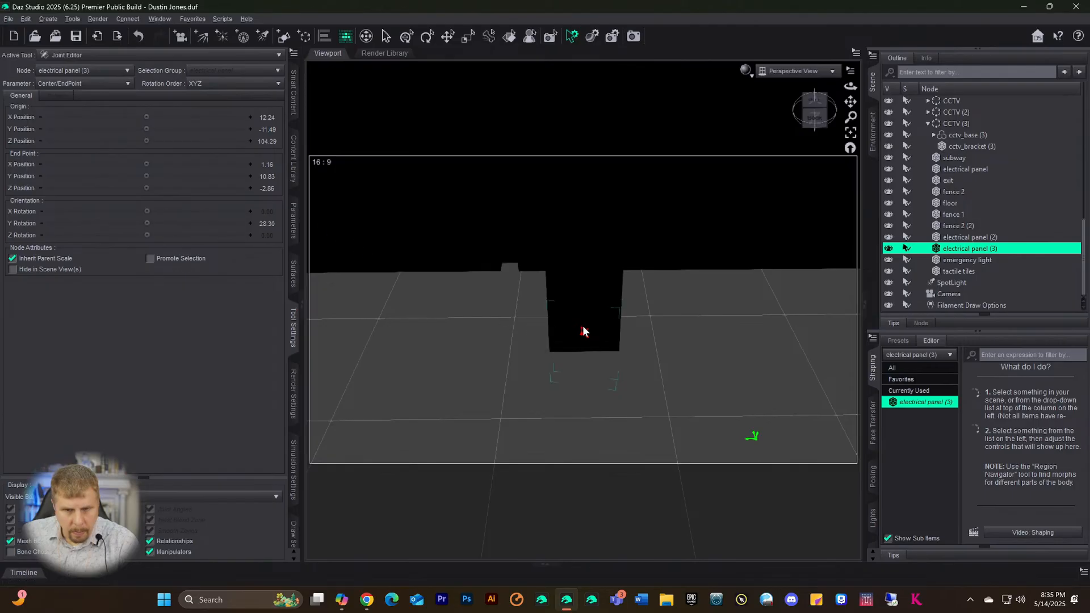
drag(581, 327, 584, 306)
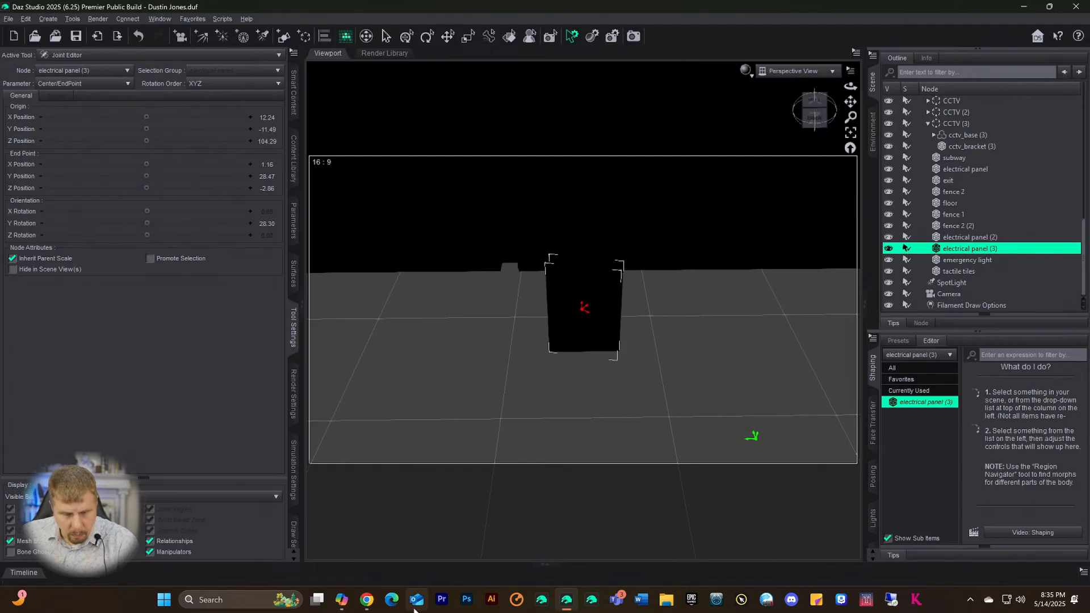
click(346, 602)
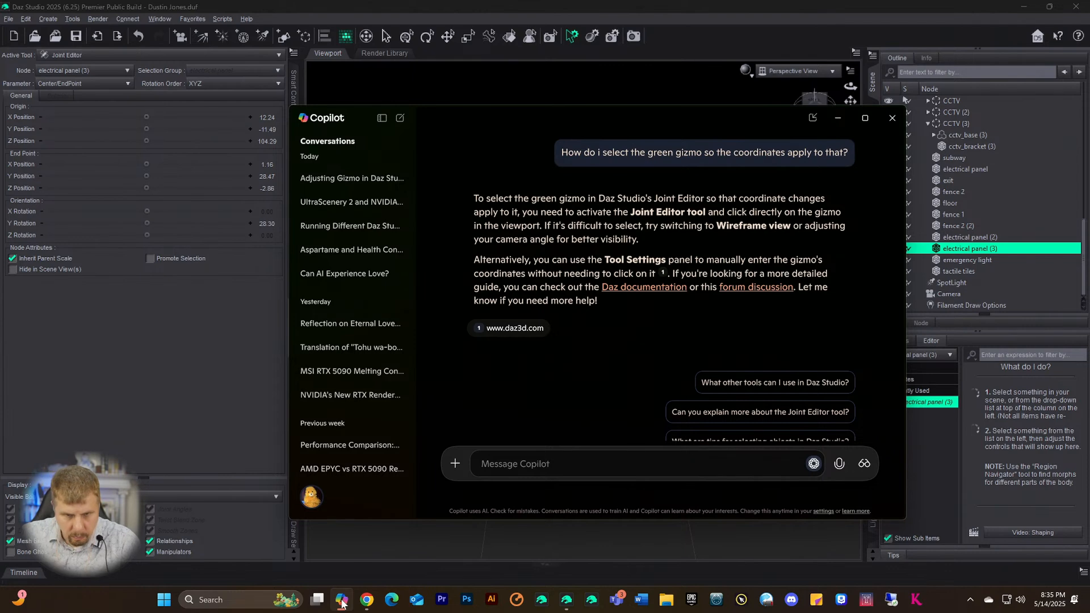
- Tell Copilot the red gizmo moves independently but the green gizmo moves the object with it
click(483, 466)
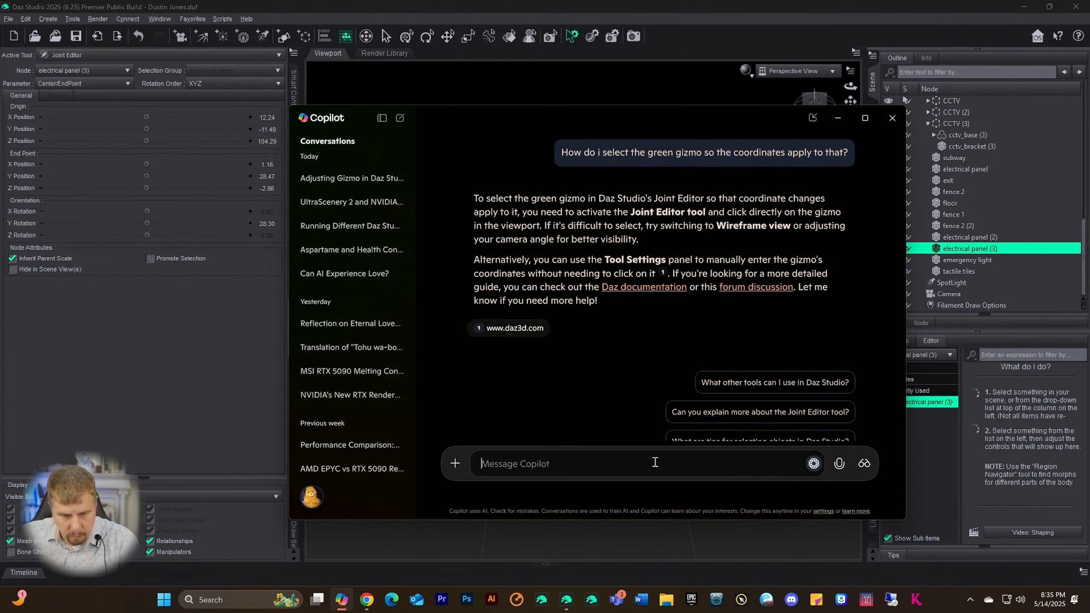
text(teh re)
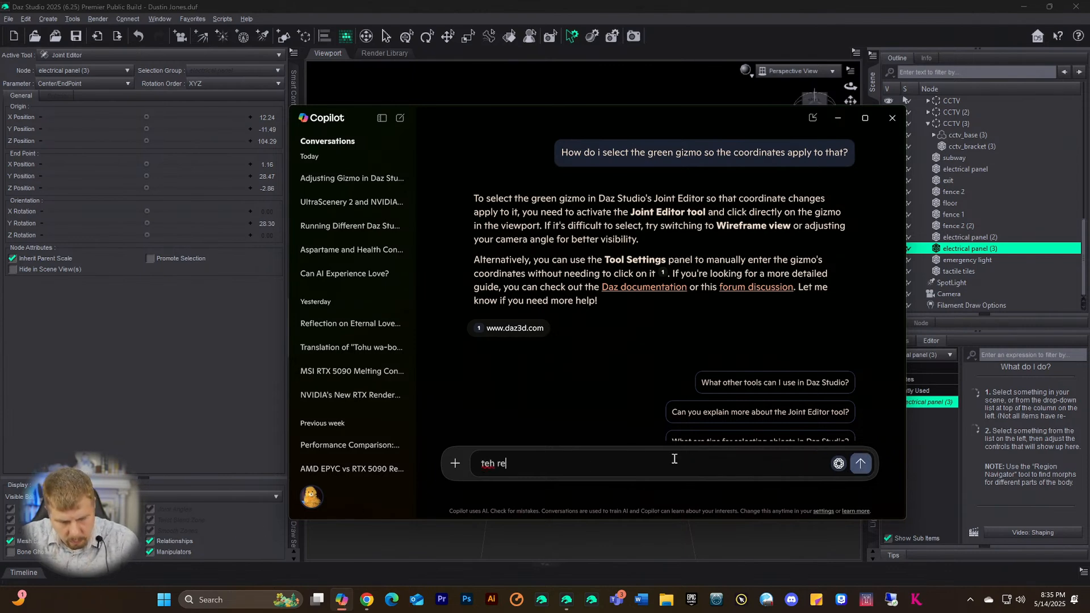
text(d gizmo)
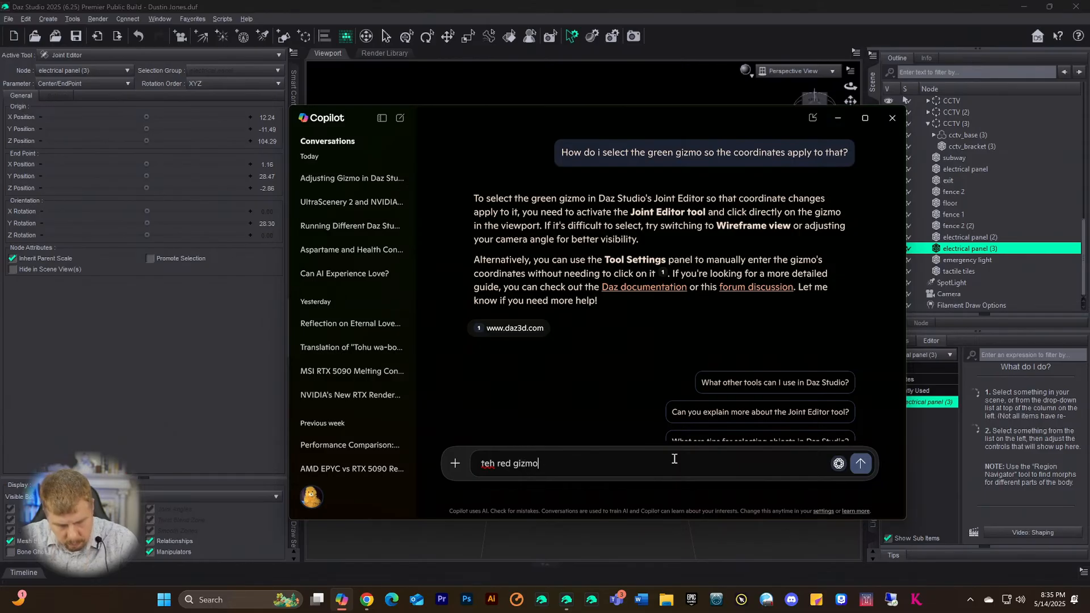
text( allows )
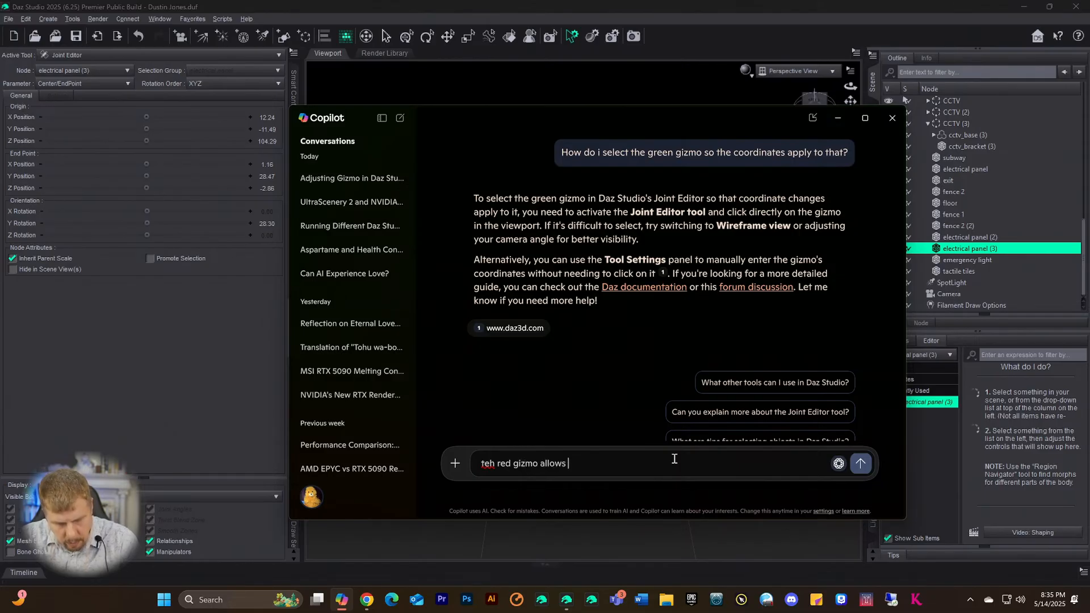
text(me to move it)
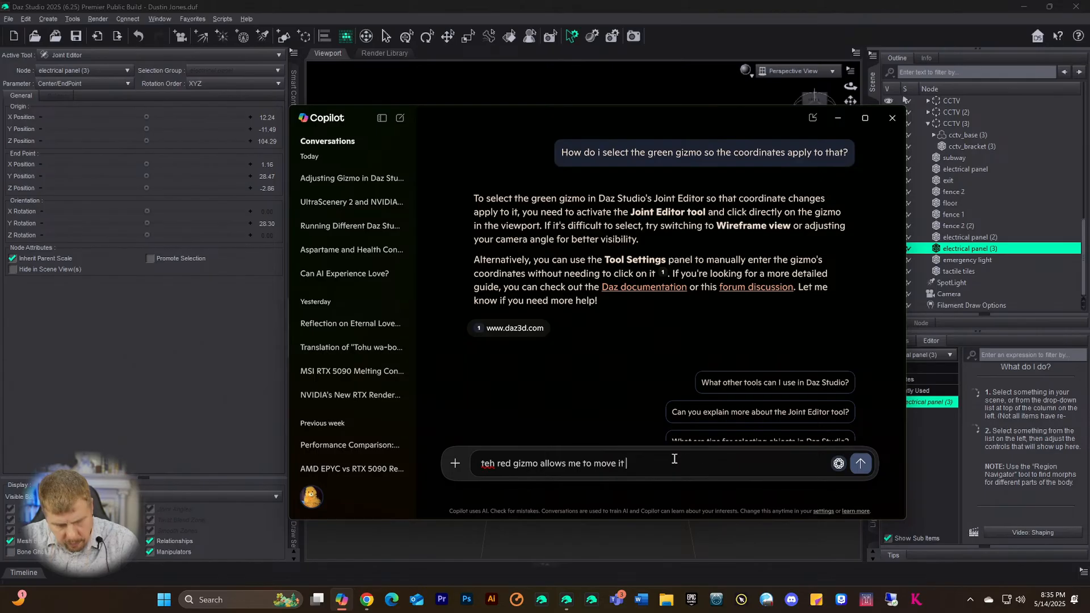
text( inde)
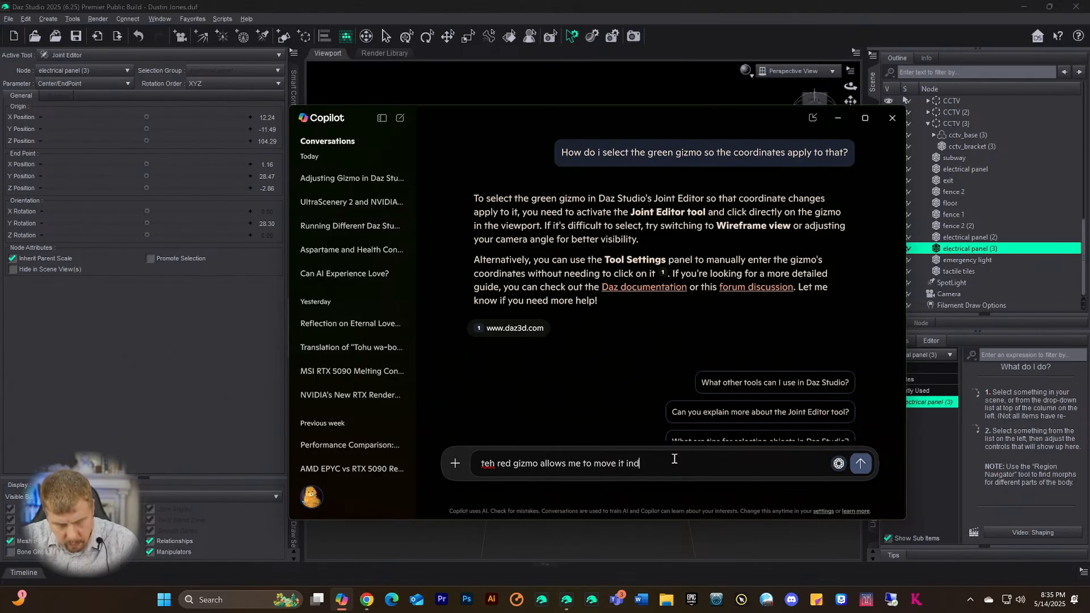
key(BackSpace)
key(BackSpace)
text(wit)
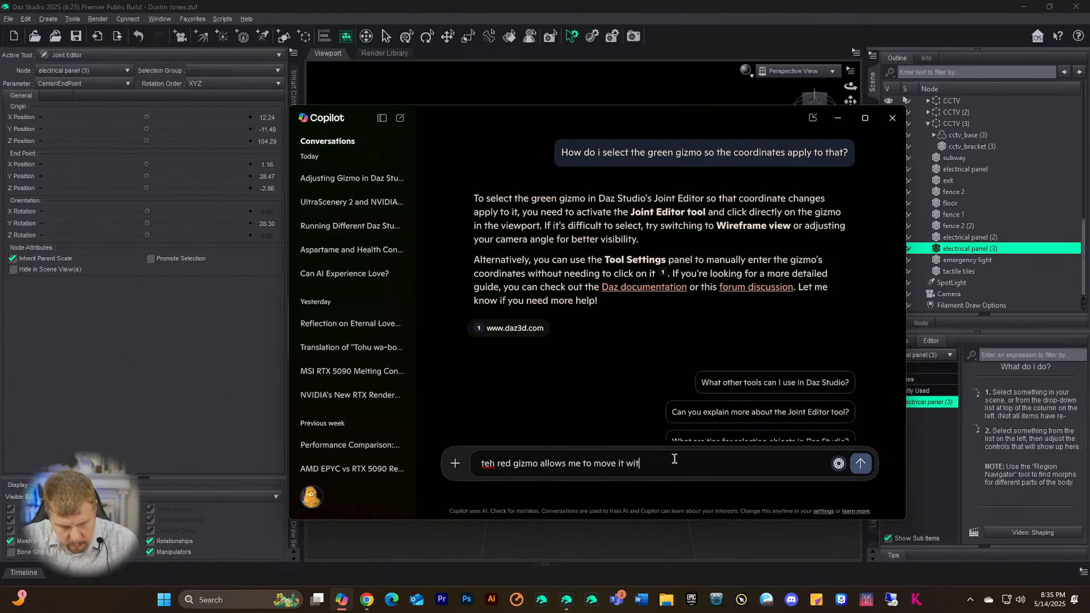
text(hout mov)
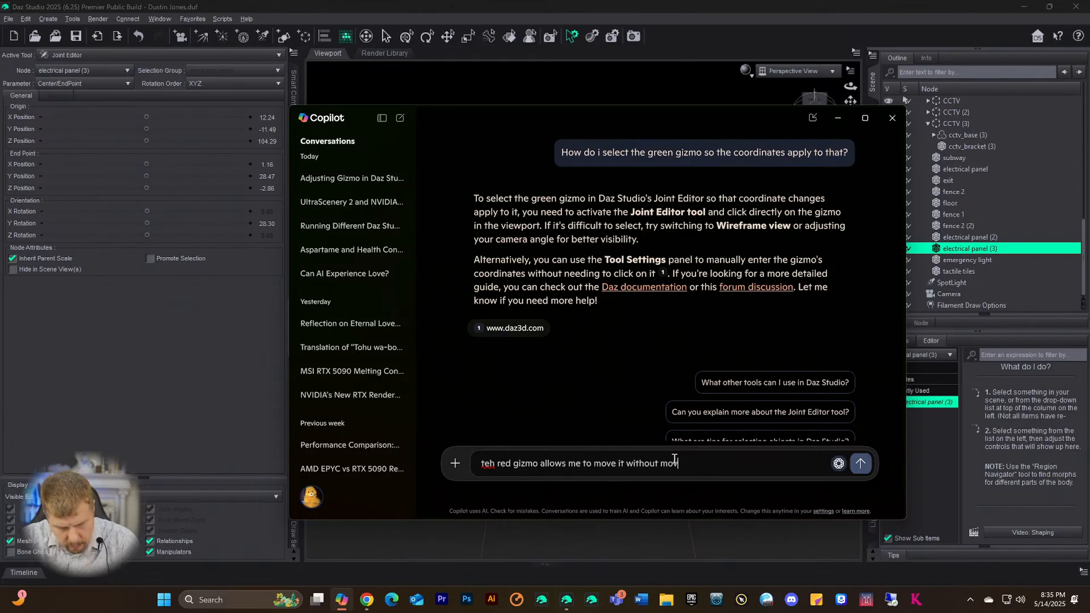
text(ing teh object)
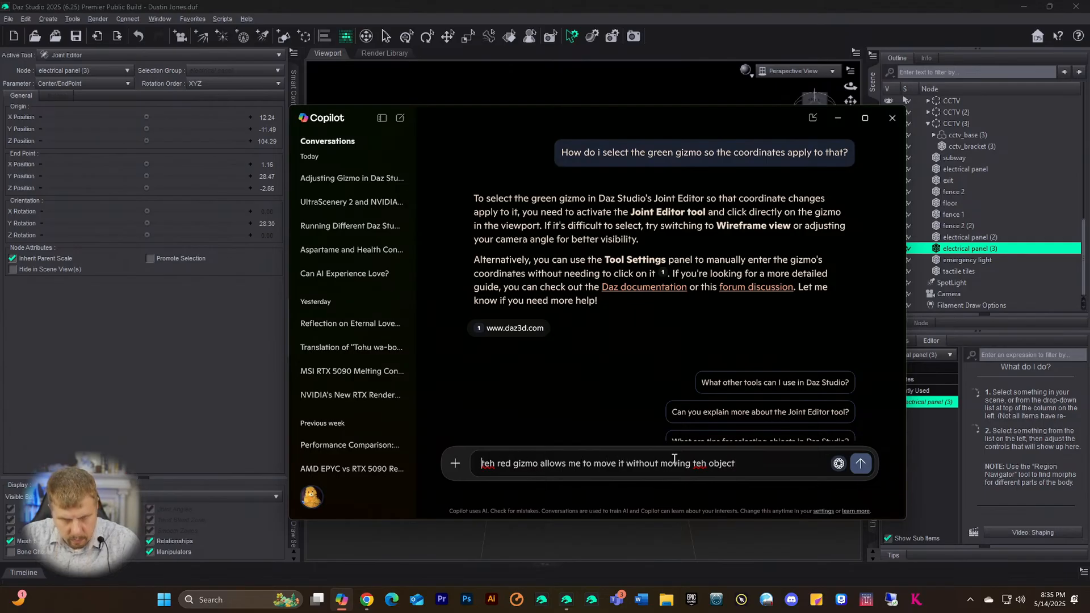
key(Delete)
key(Delete)
key(Delete)
text(the)
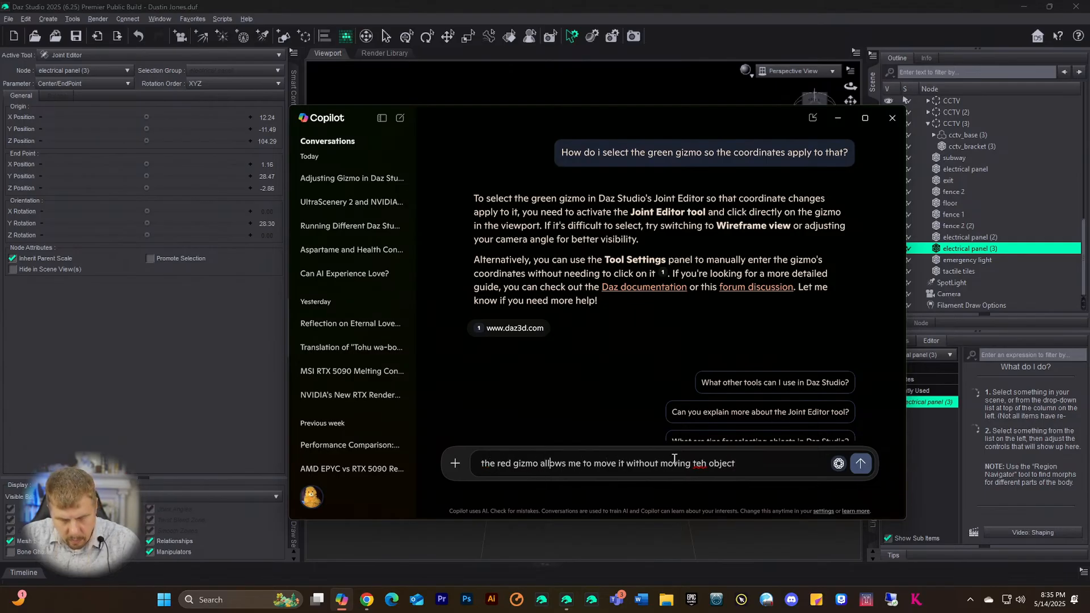
key(Delete)
key(Delete)
text(he)
text(but the green)
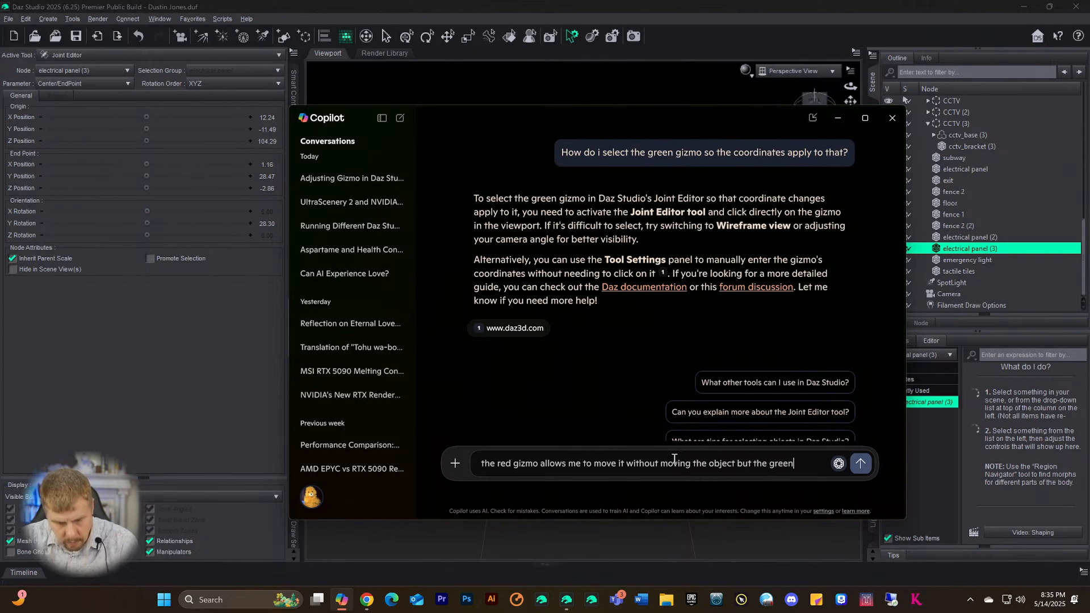
text( gizmo)
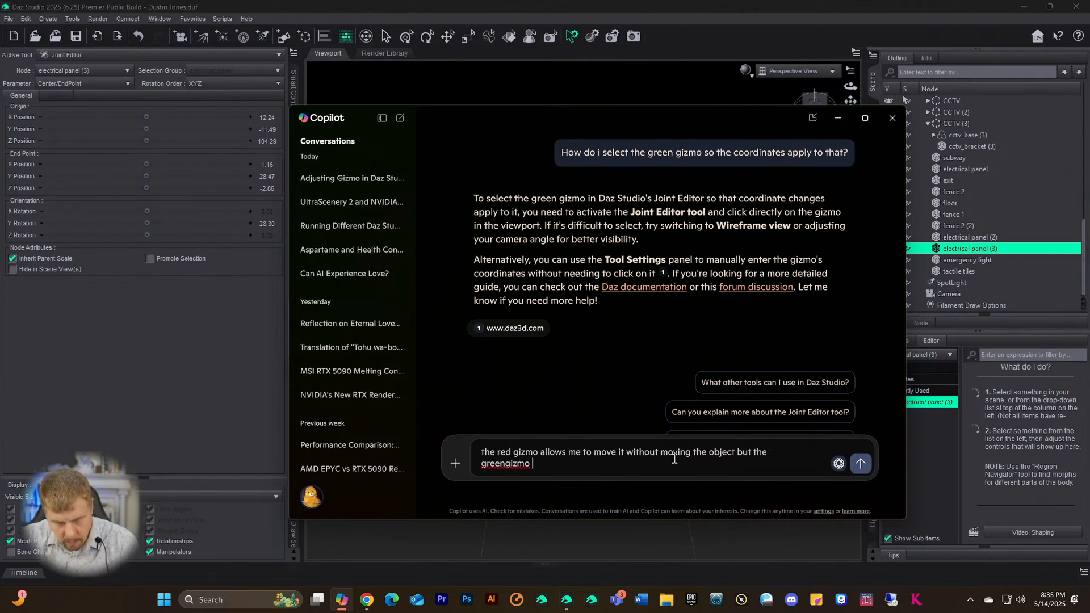
key(BackSpace)
key(BackSpace)
key(BackSpace)
key(BackSpace)
key(BackSpace)
key(BackSpace)
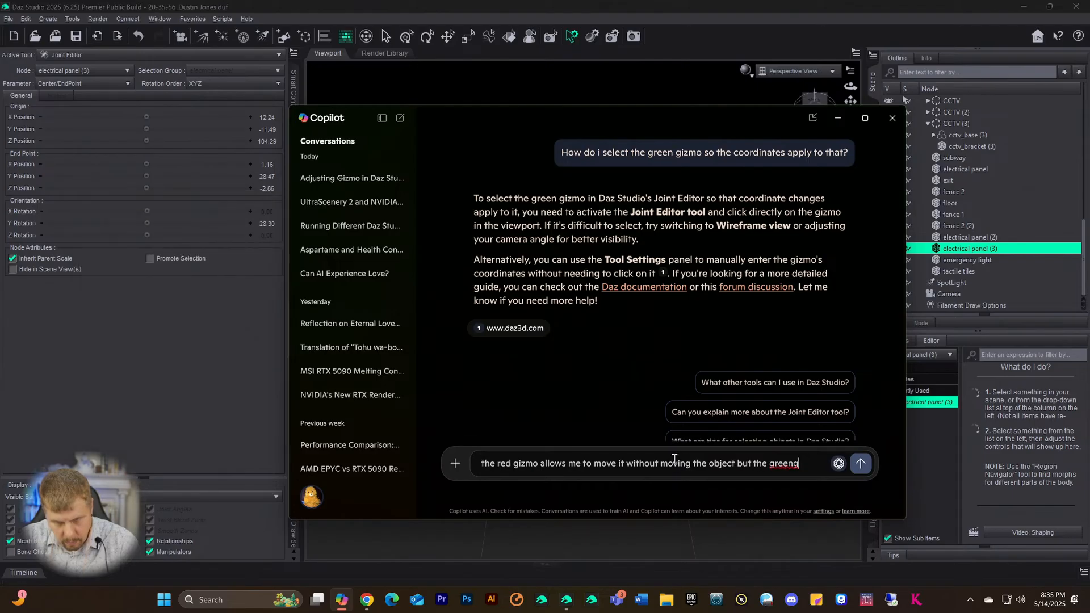
text(giz)
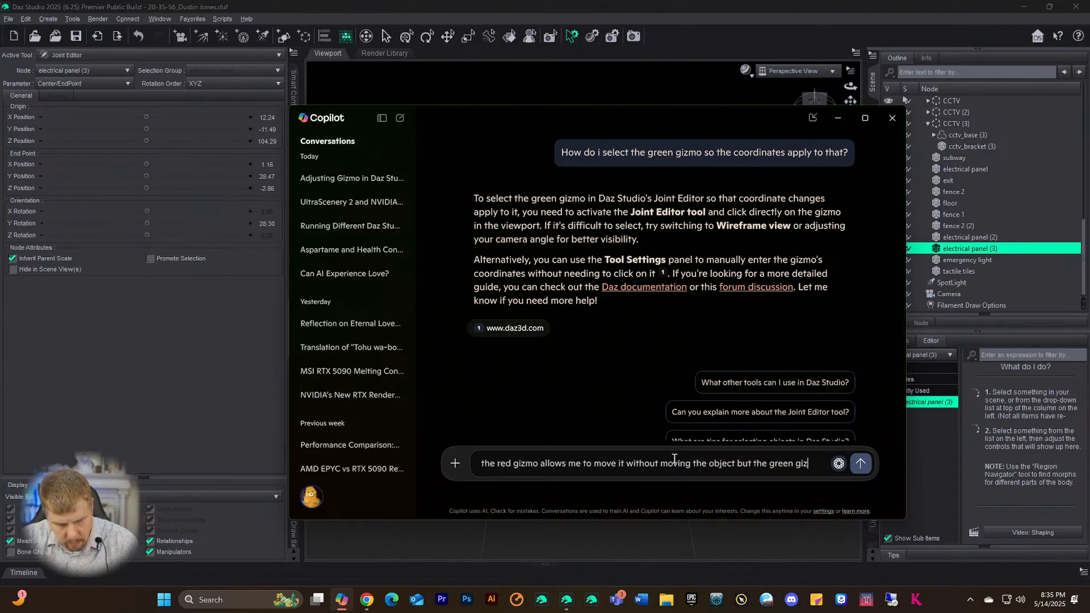
text(mo)
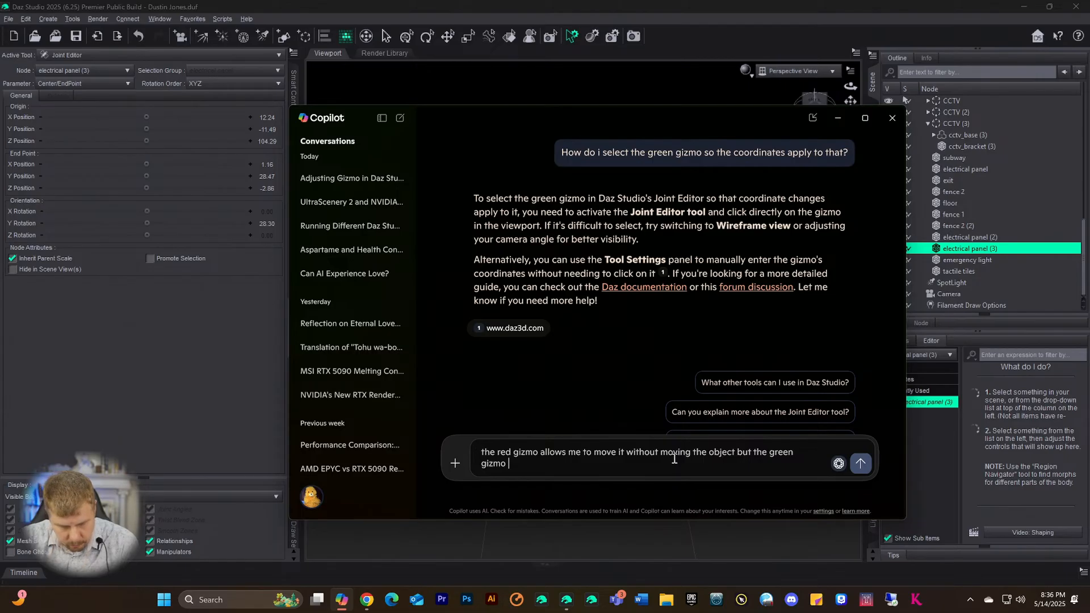
text(mo)
text(ves th)
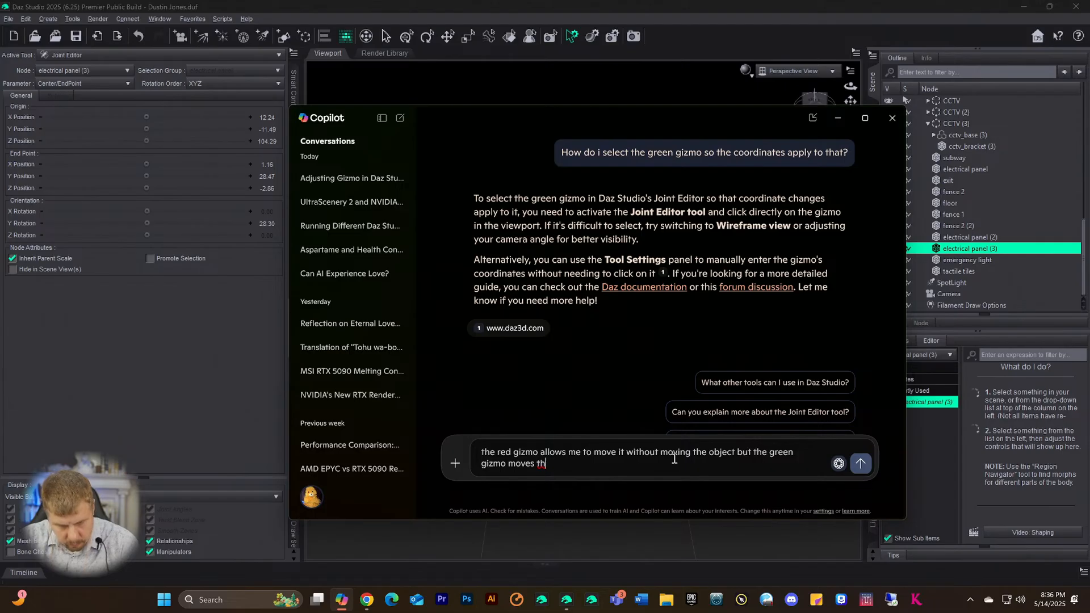
text(i object with it.)
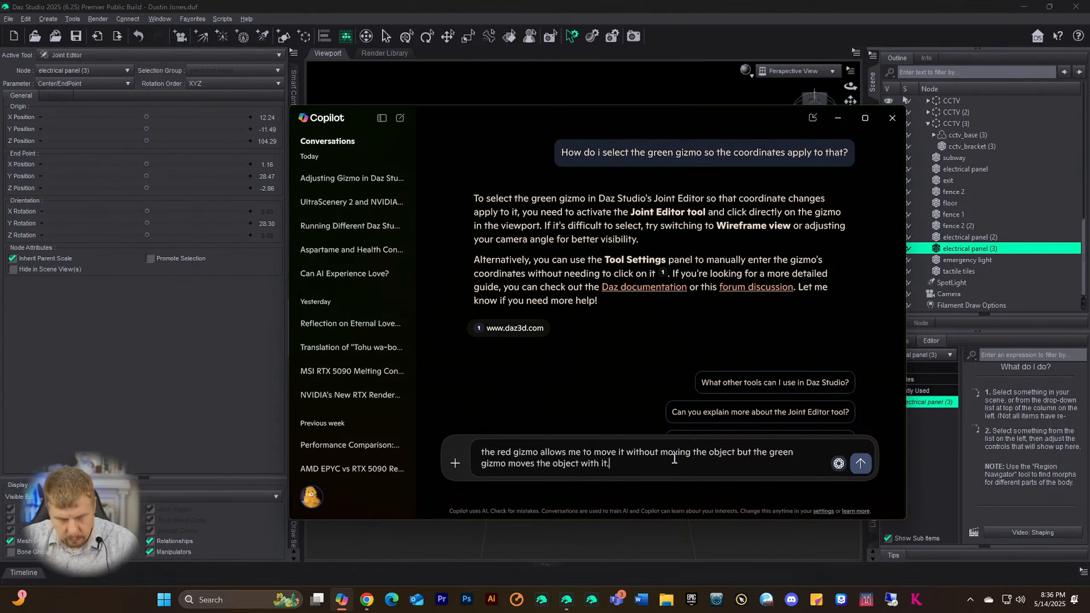
key(Return)
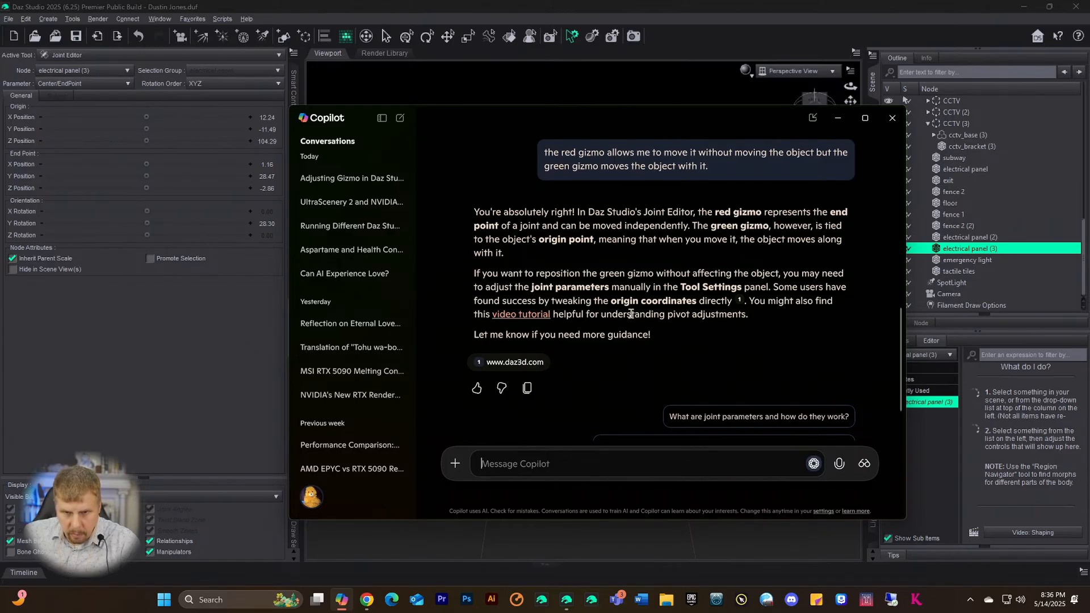
- Back in Daz Studio, recentre the view and drag the panel's joint origin into position
click(119, 371)
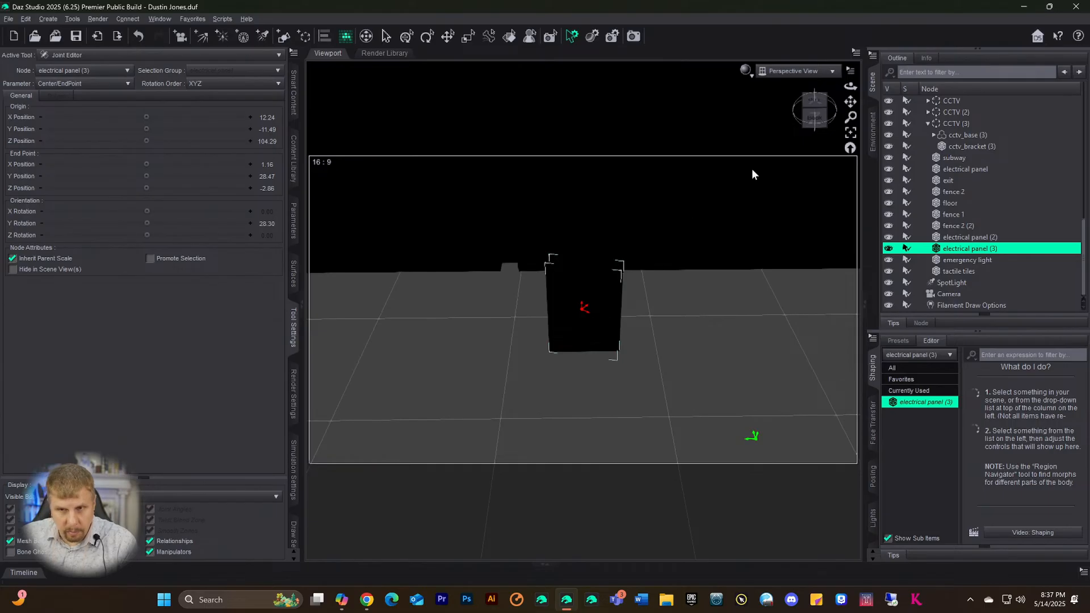
mouse_move(849, 102)
mouse_down()
mouse_move(849, 125)
mouse_move(840, 116)
mouse_up()
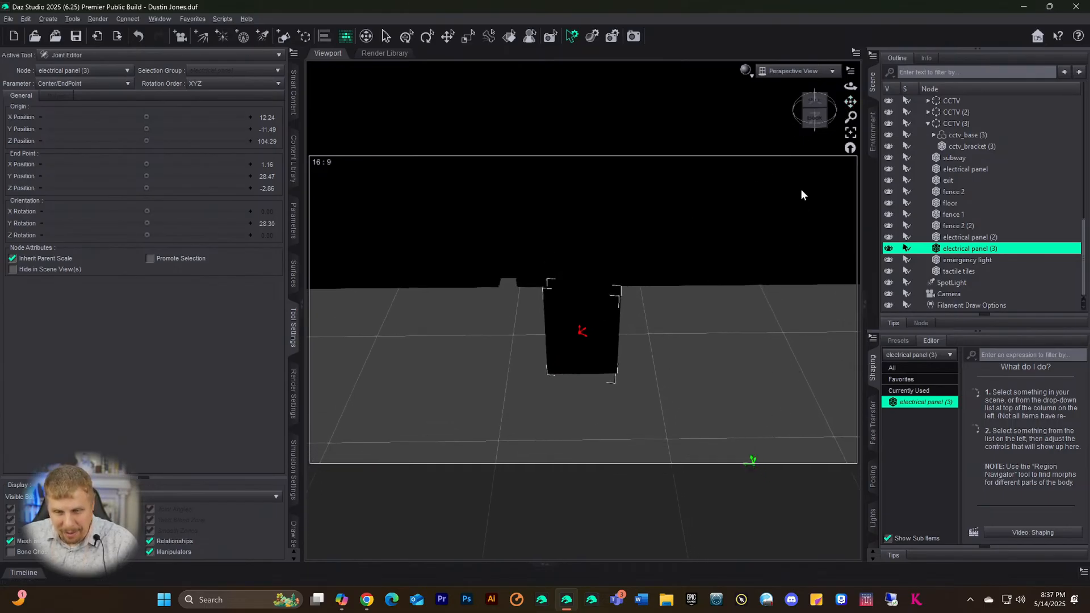
scroll(780, 317, down, 1)
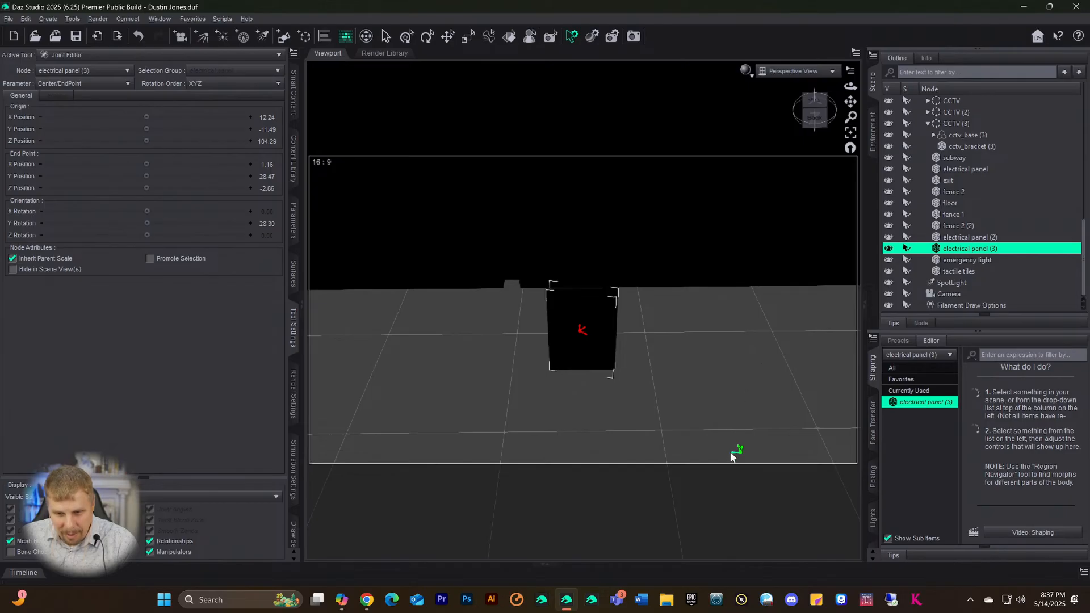
mouse_move(730, 451)
mouse_down()
mouse_move(587, 438)
mouse_move(609, 437)
mouse_move(619, 452)
mouse_up()
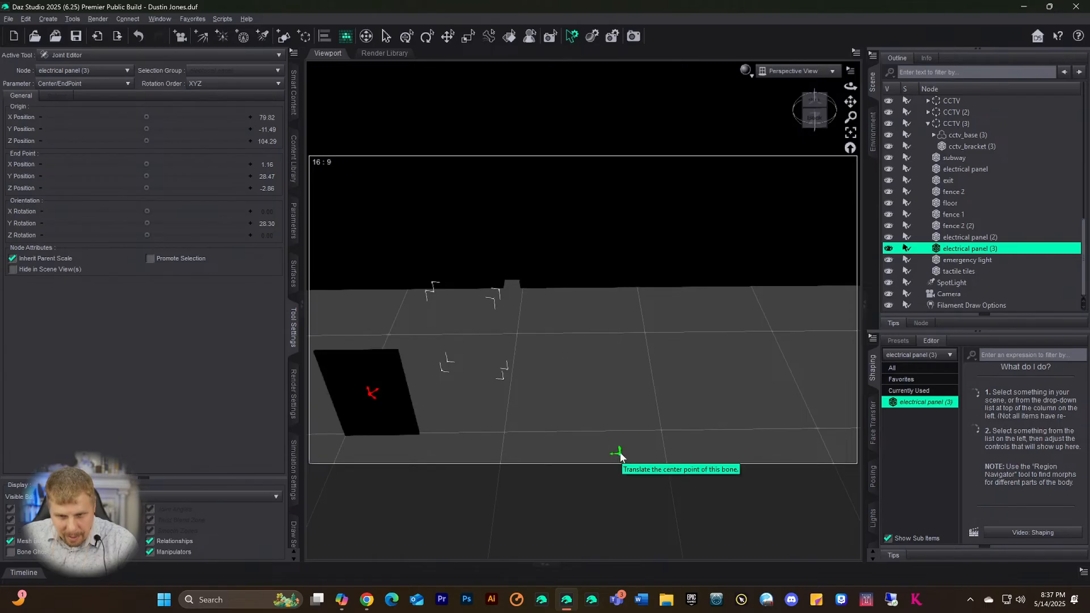
scroll(637, 443, up, 4)
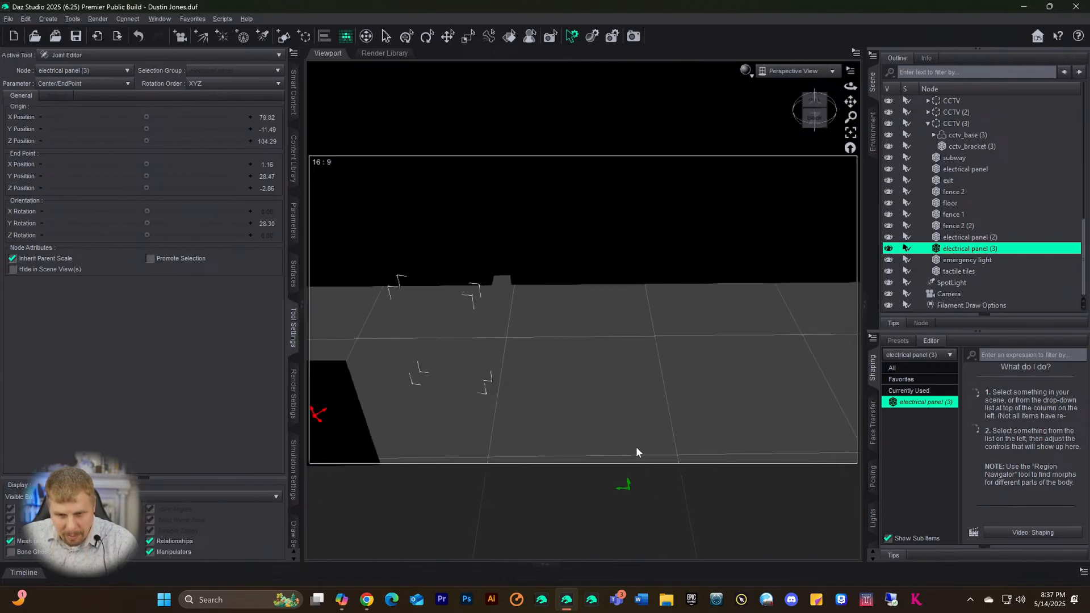
drag(850, 101, 863, 62)
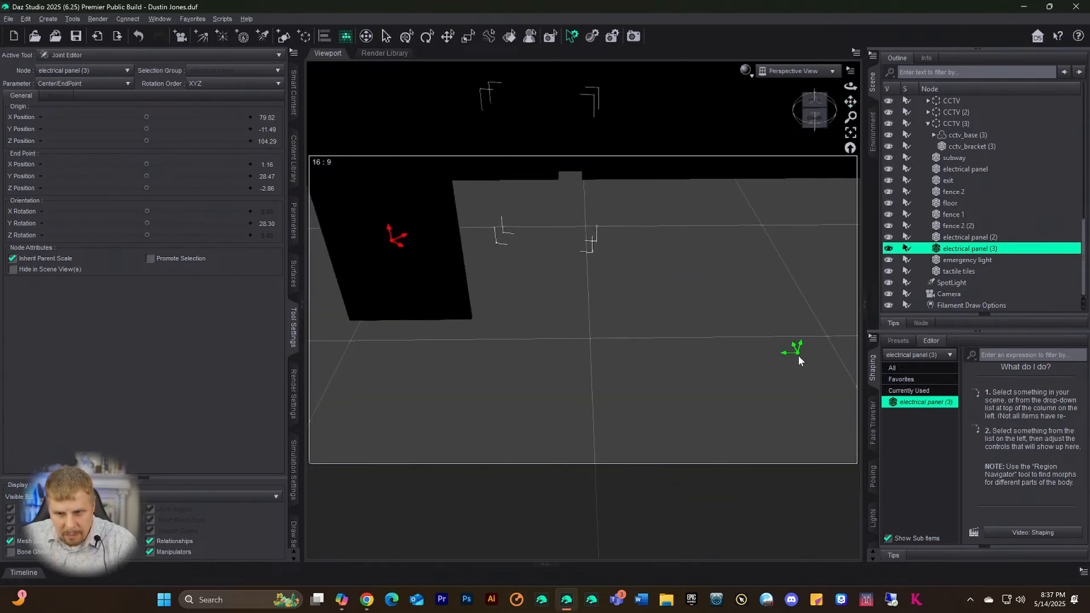
drag(795, 352, 835, 363)
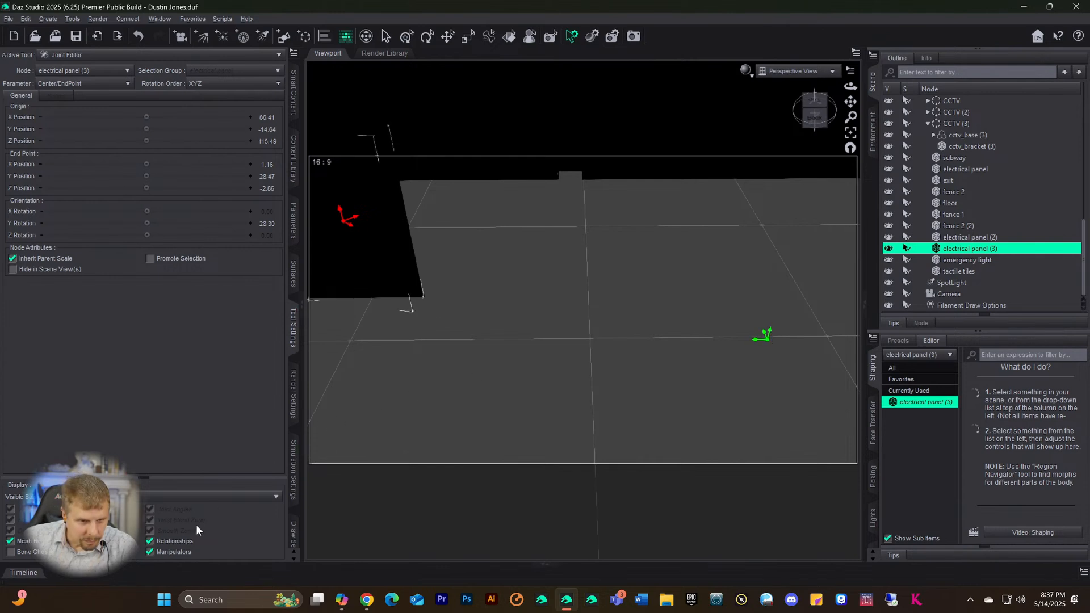
- With Display set to Parent, place origin Z at 109.97, end point X at 4.18, Y rotation -12.01
click(146, 504)
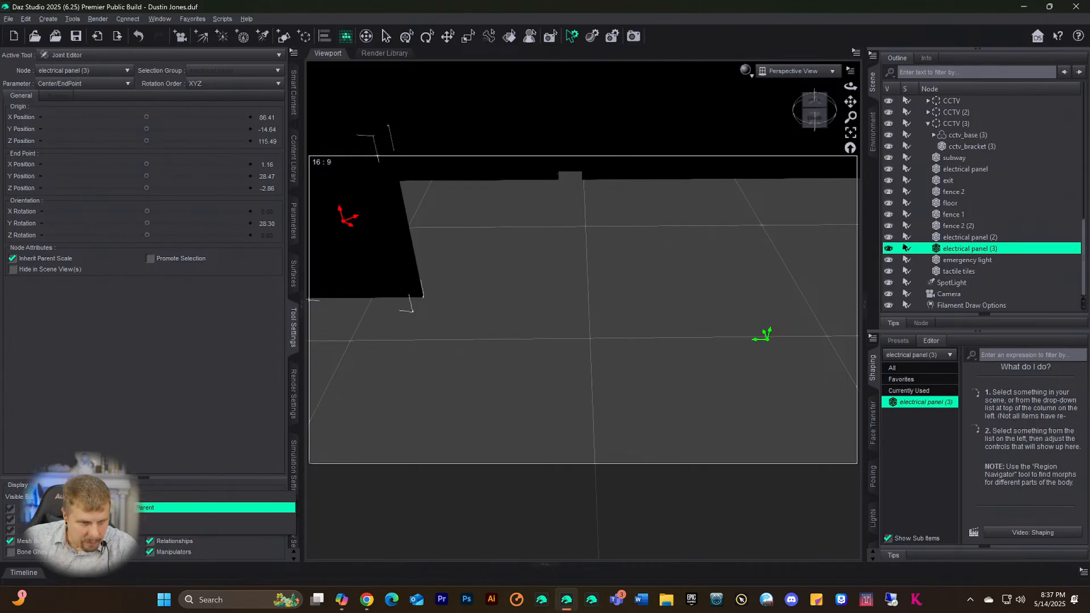
click(146, 507)
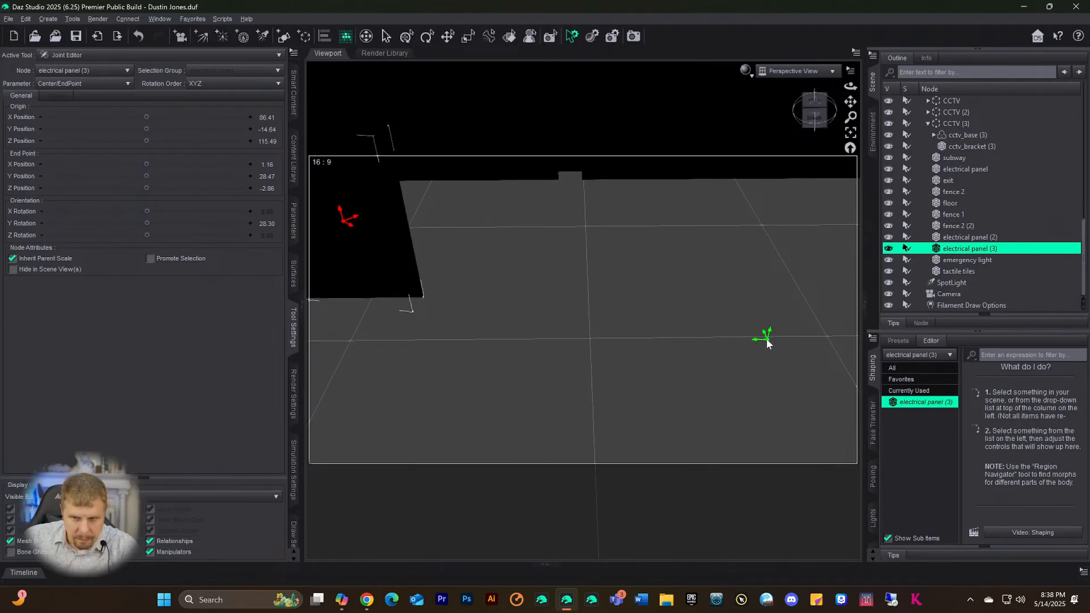
drag(766, 343, 728, 343)
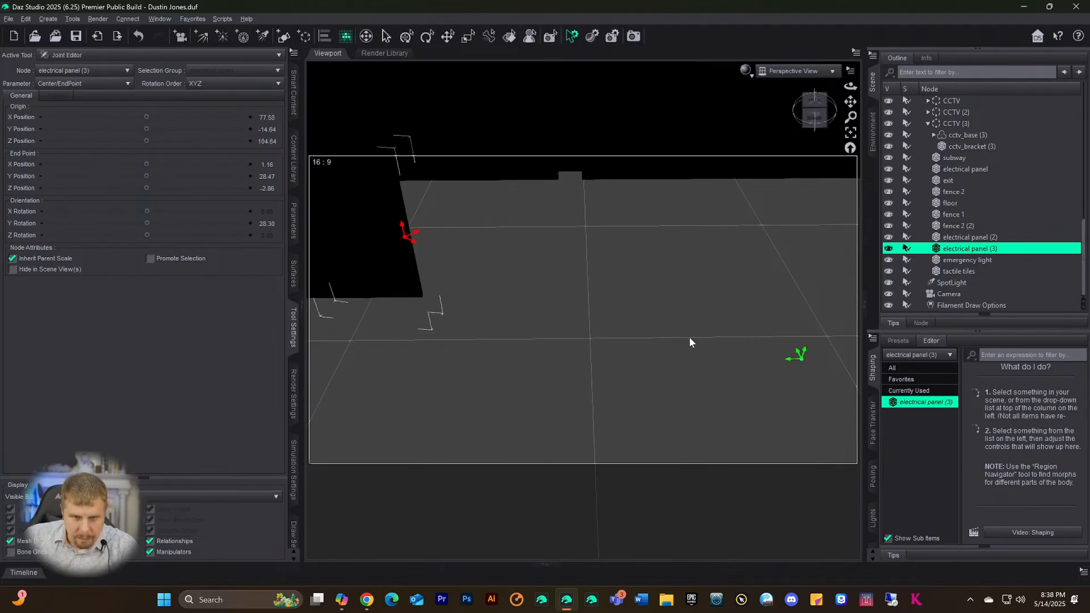
drag(402, 231, 440, 264)
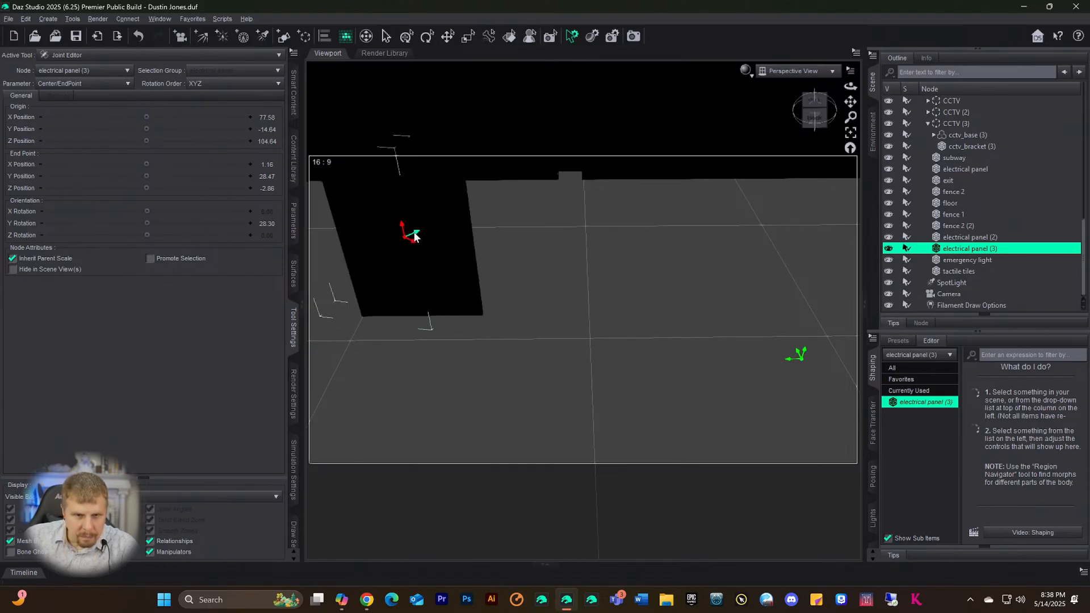
drag(423, 234, 407, 250)
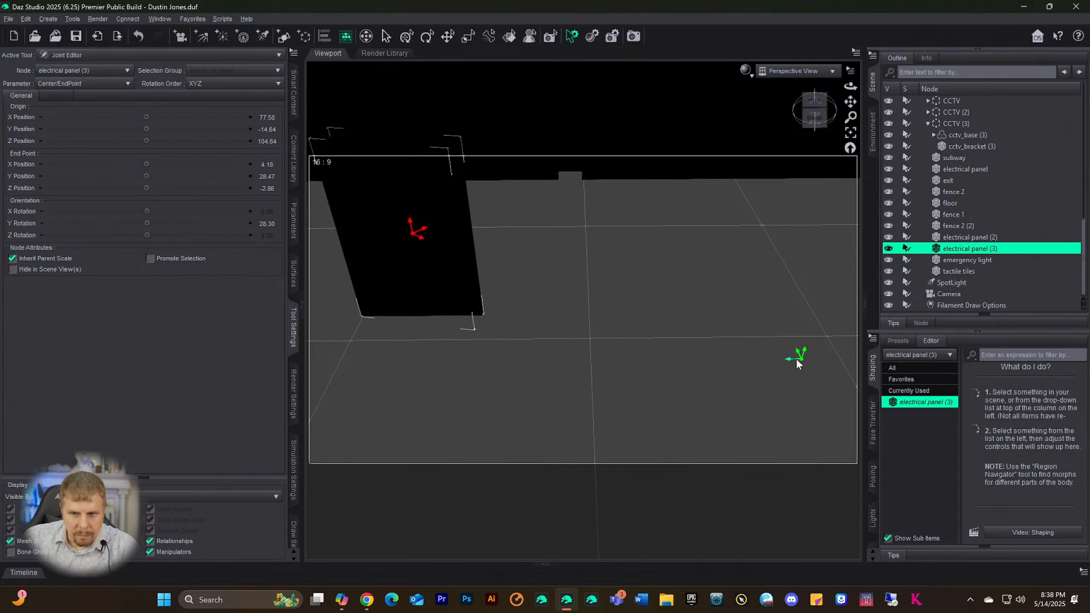
drag(782, 361, 717, 372)
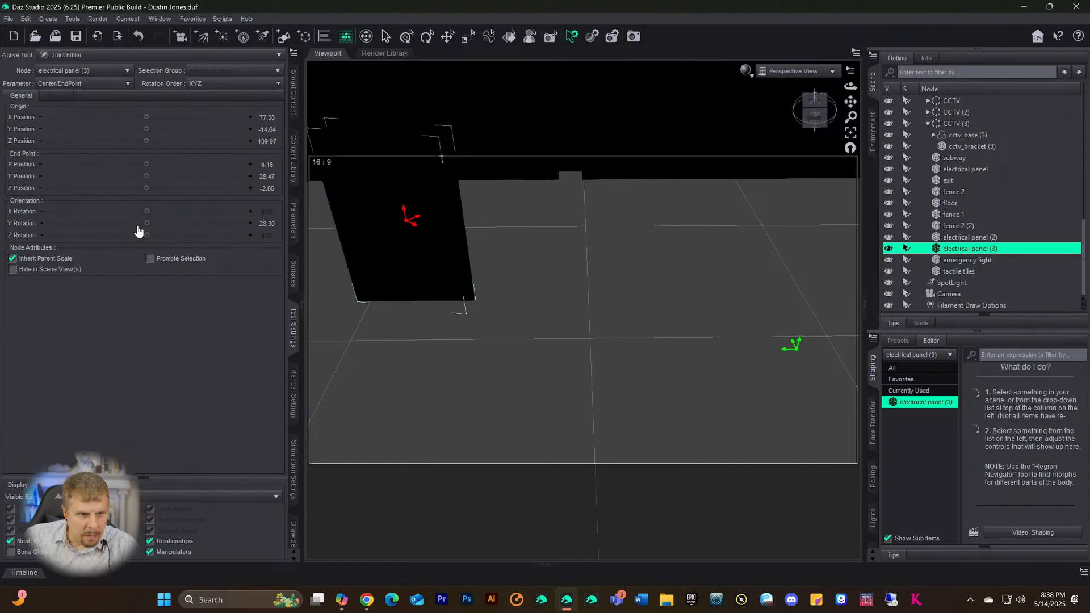
drag(183, 224, 196, 223)
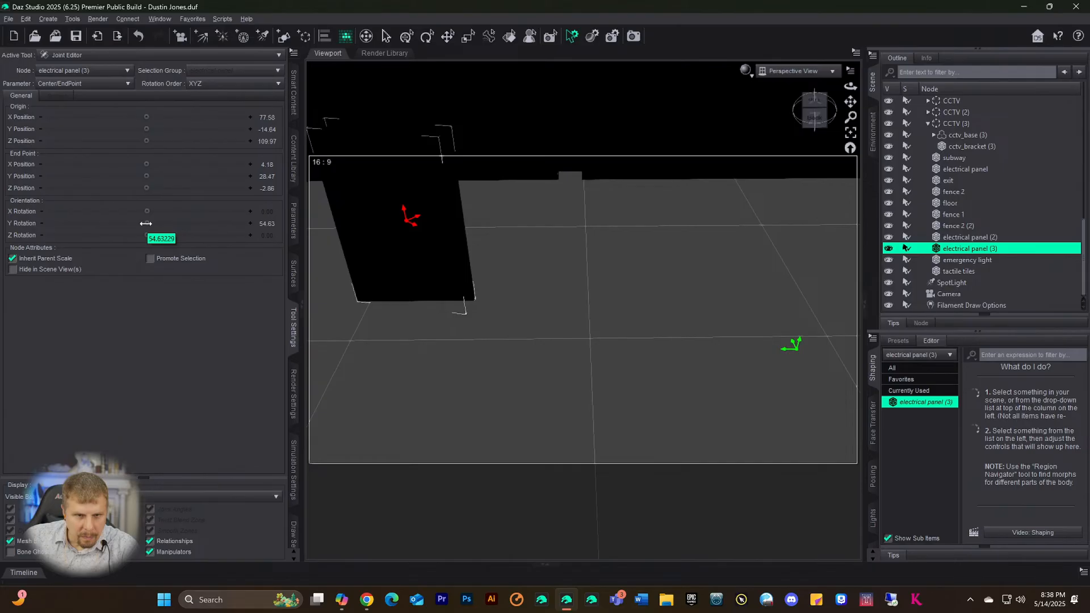
drag(93, 223, 81, 223)
- Set the joint origin X, Y and Z positions to 0
click(272, 116)
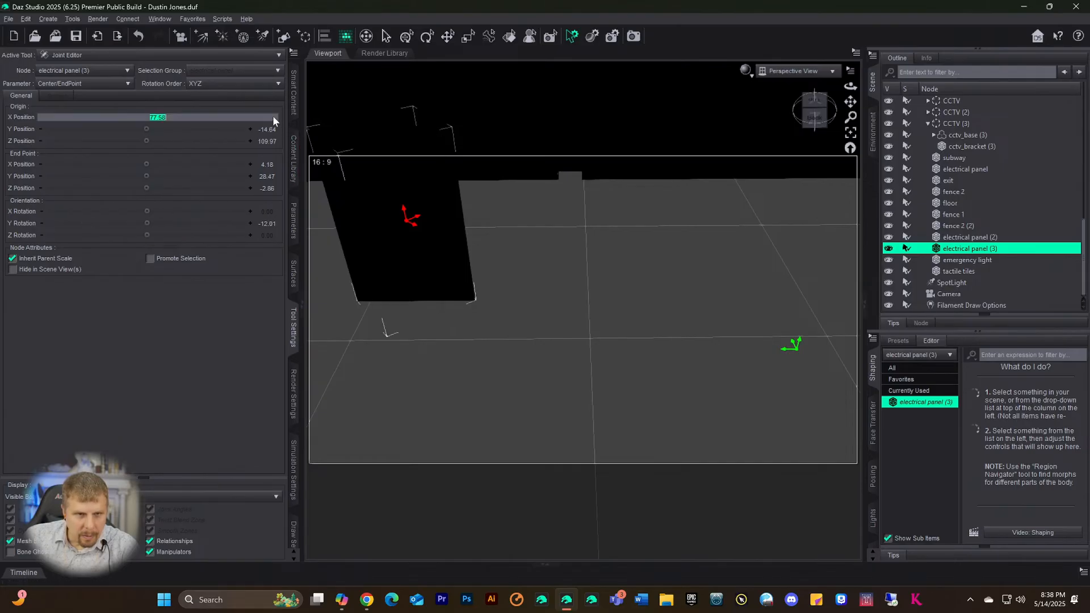
text(0)
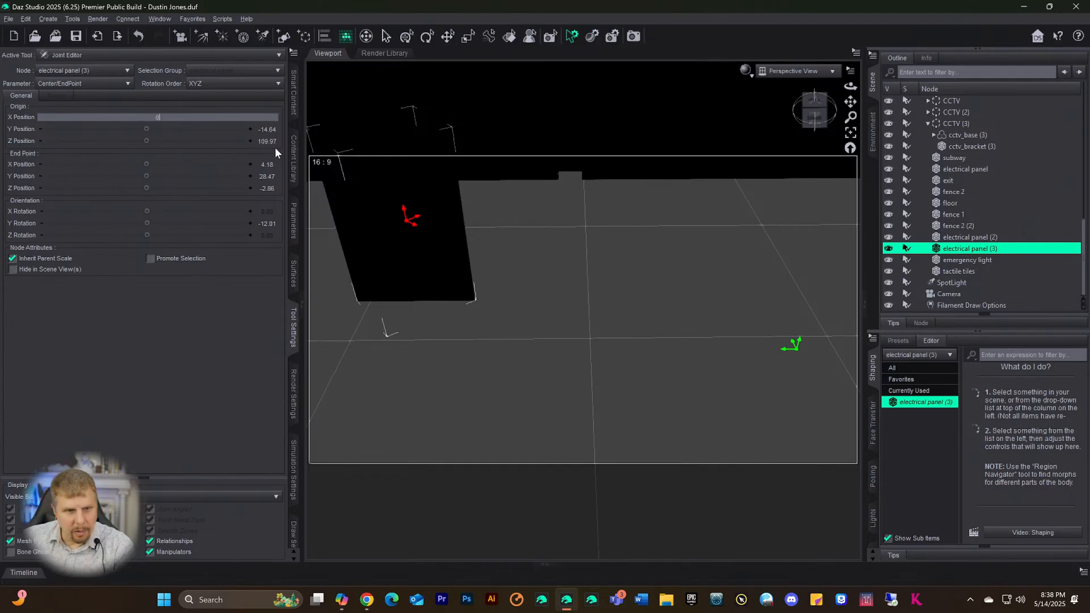
click(268, 130)
text(0)
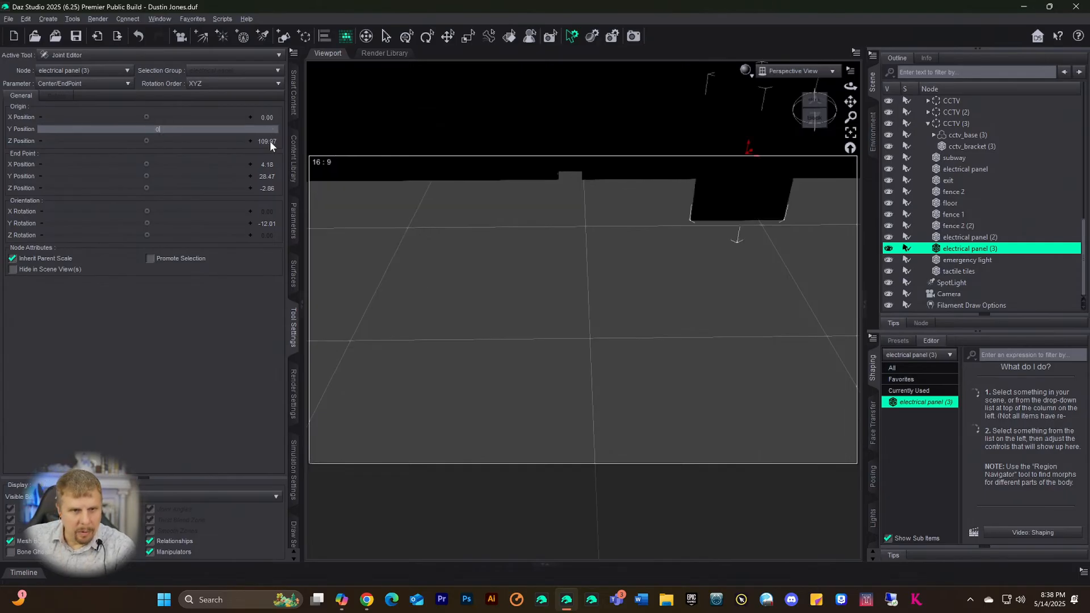
click(270, 141)
text(0)
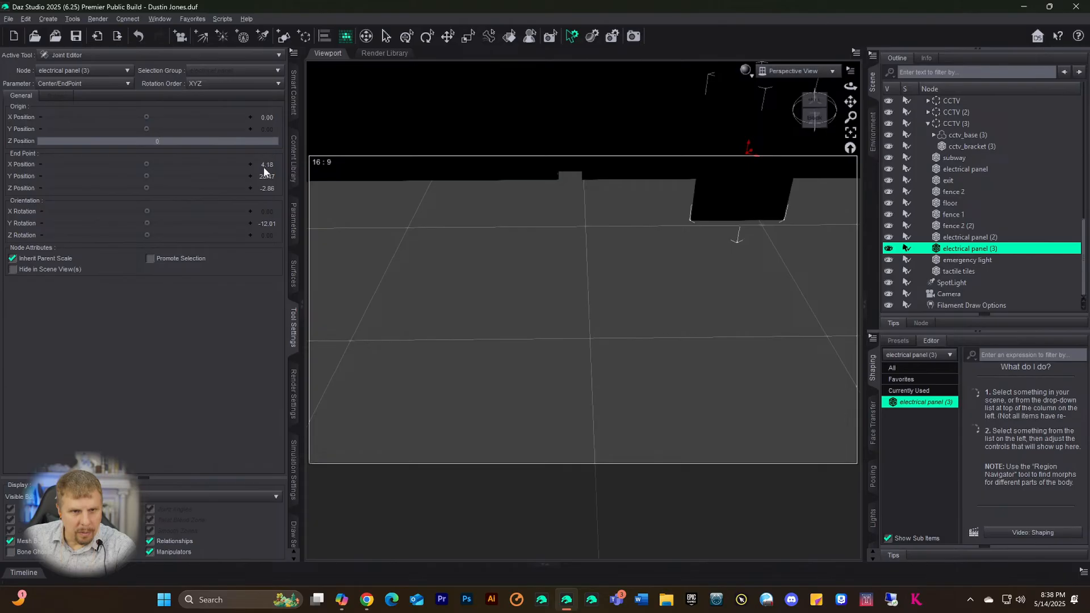
- Zero the end point X, Y, Z positions and the Y rotation, then view the panel head-on
click(264, 167)
text(0)
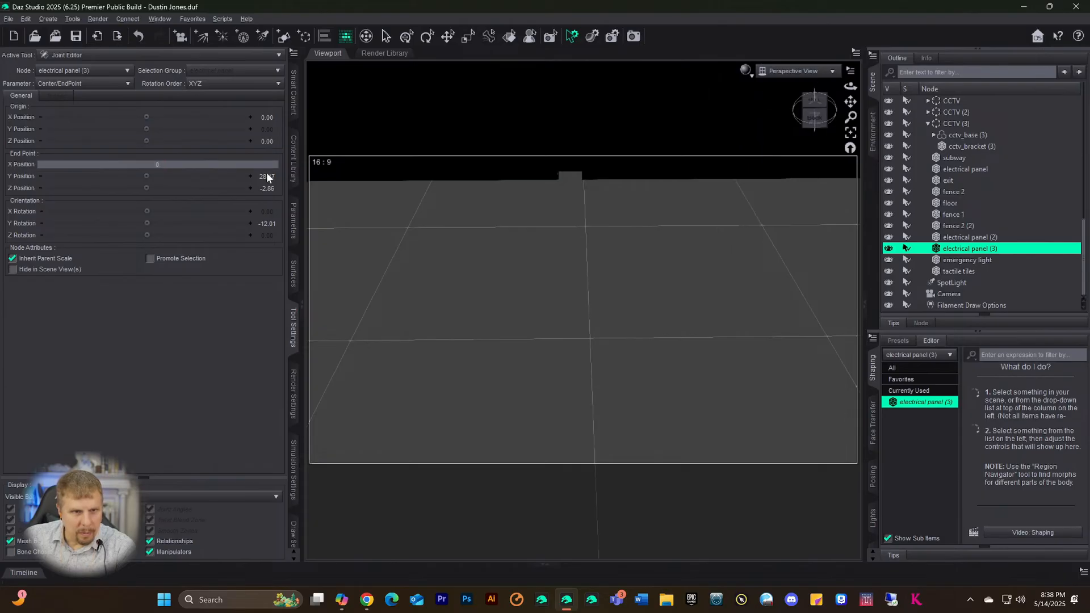
click(267, 177)
text(0)
click(265, 188)
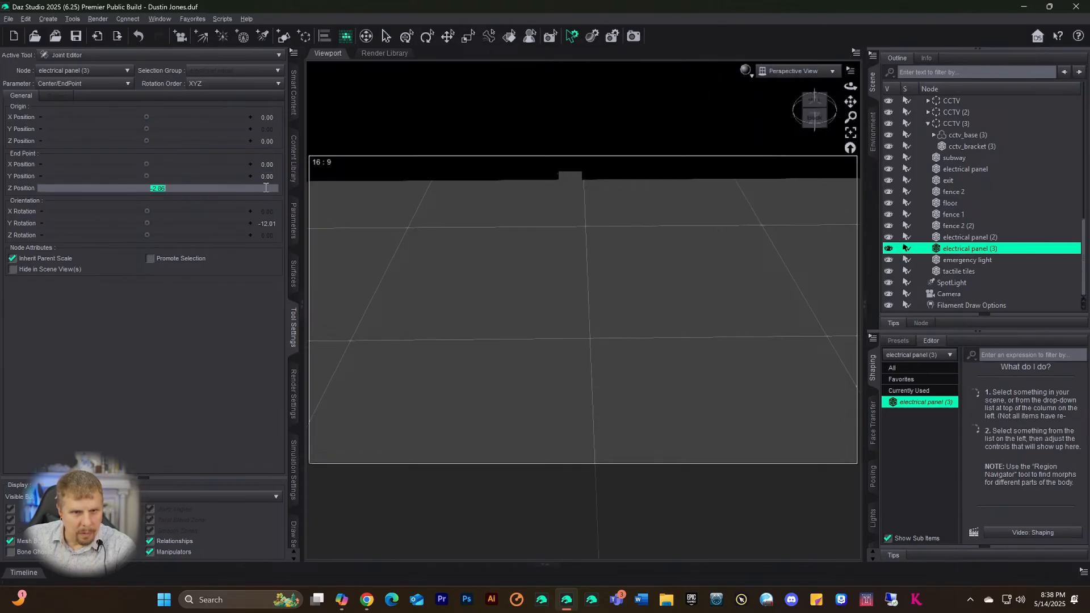
text(0)
click(267, 223)
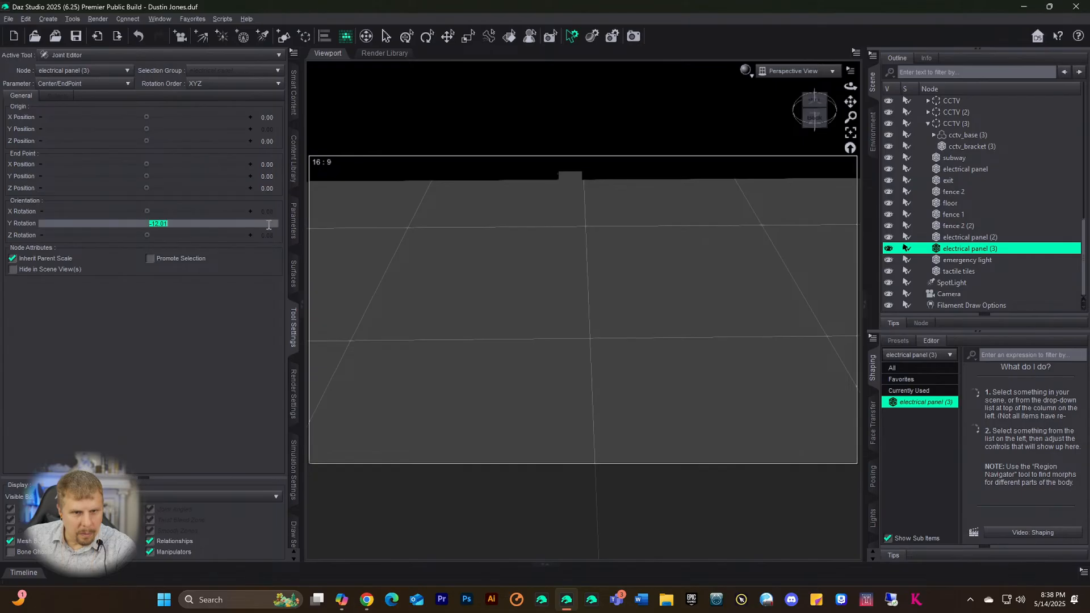
text(0)
key(Return)
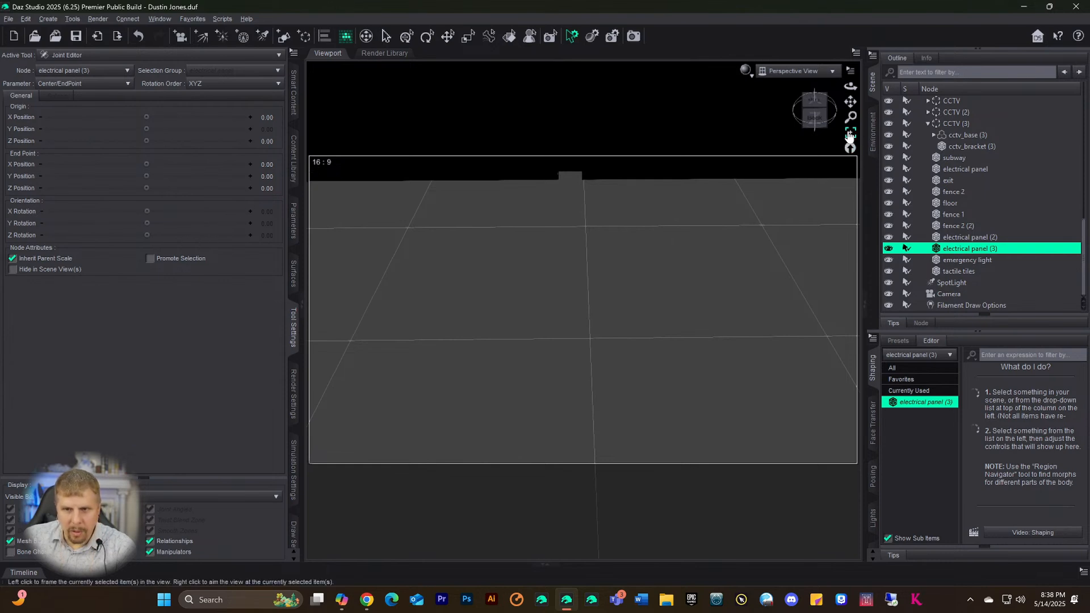
click(814, 121)
- Orbit to a level front view and drag the joint origin up to about Y 27.26
click(814, 129)
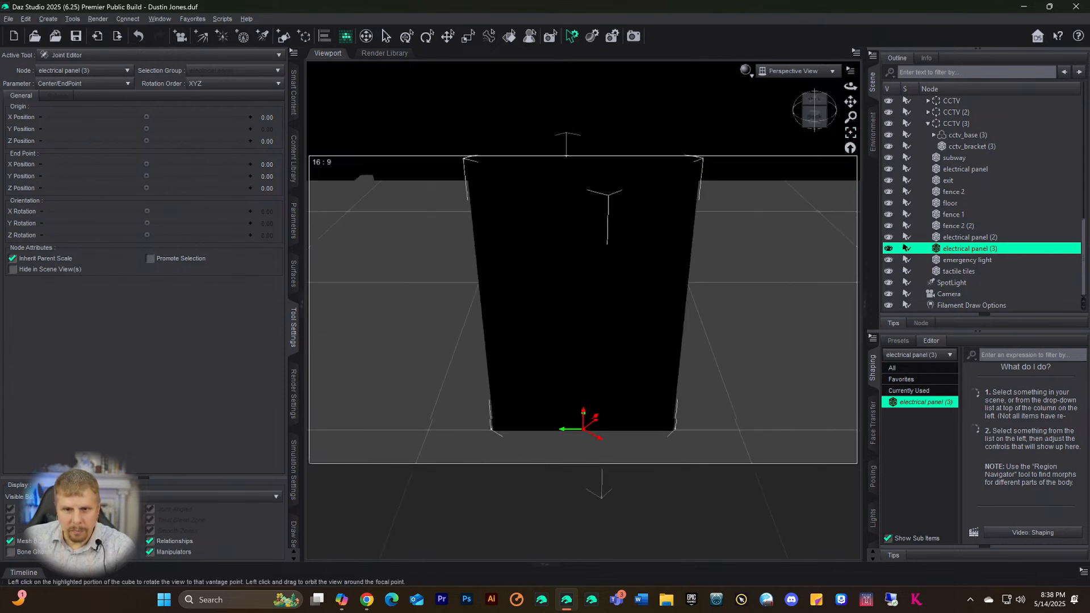
drag(814, 120, 814, 104)
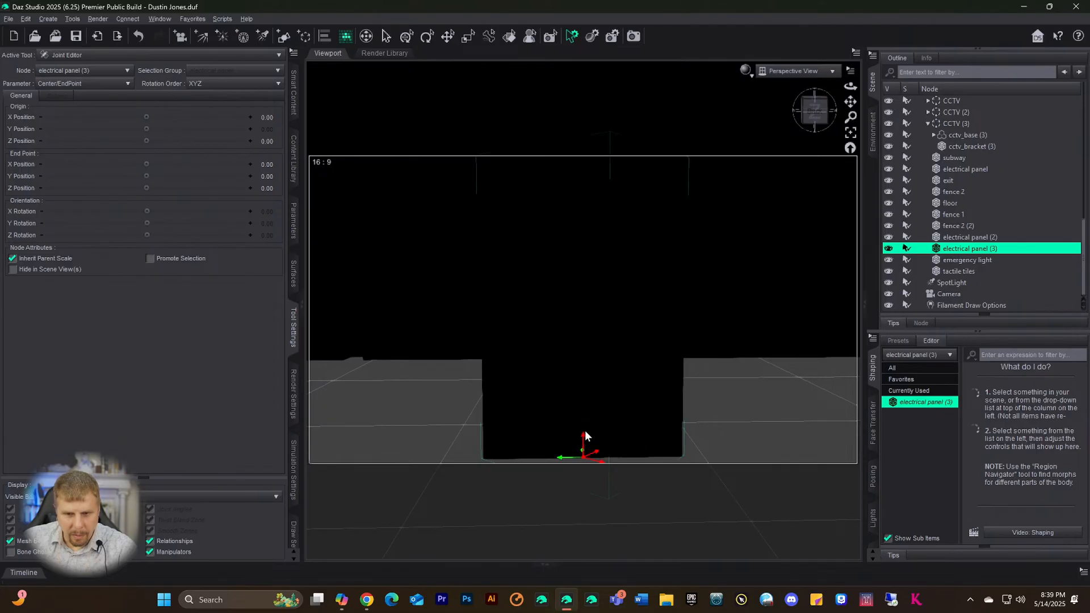
drag(584, 436, 589, 304)
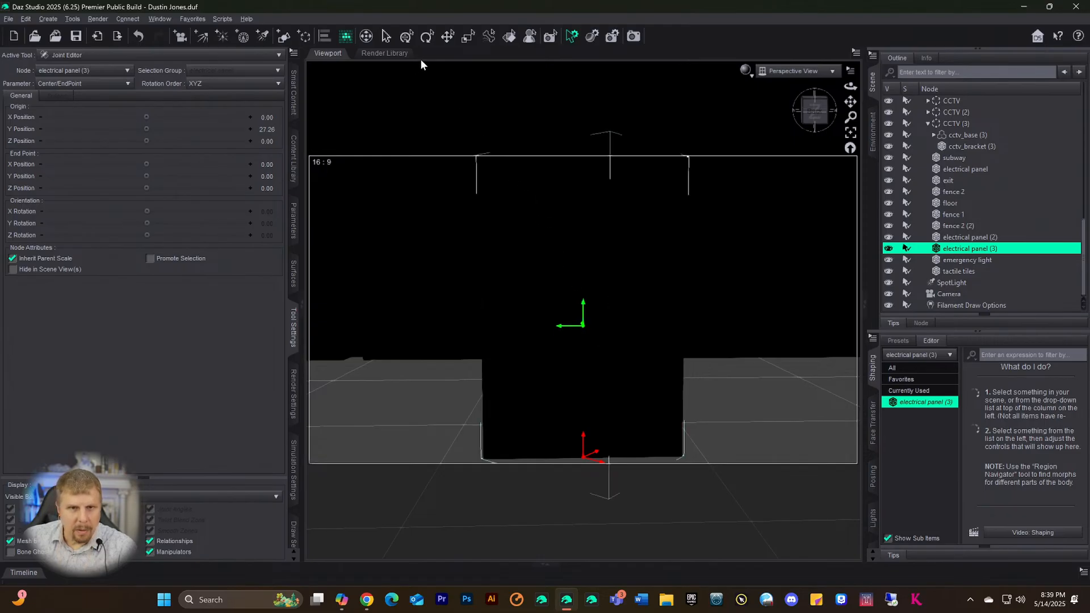
click(430, 37)
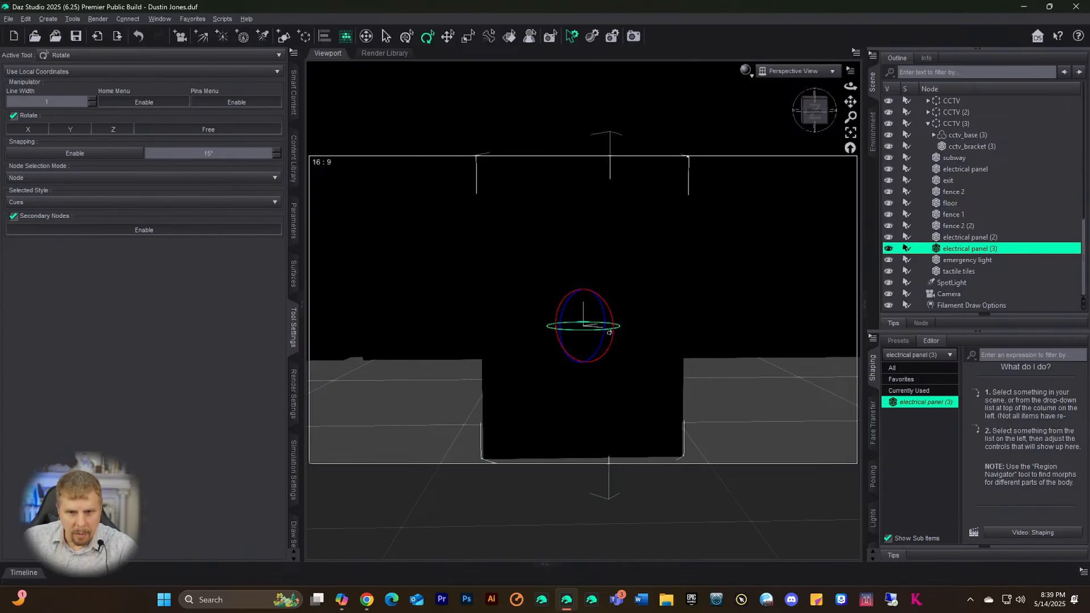
- Try rotating the panel, undo it, and return to the Joint Editor tool
drag(608, 334, 596, 337)
key(ctrl+z)
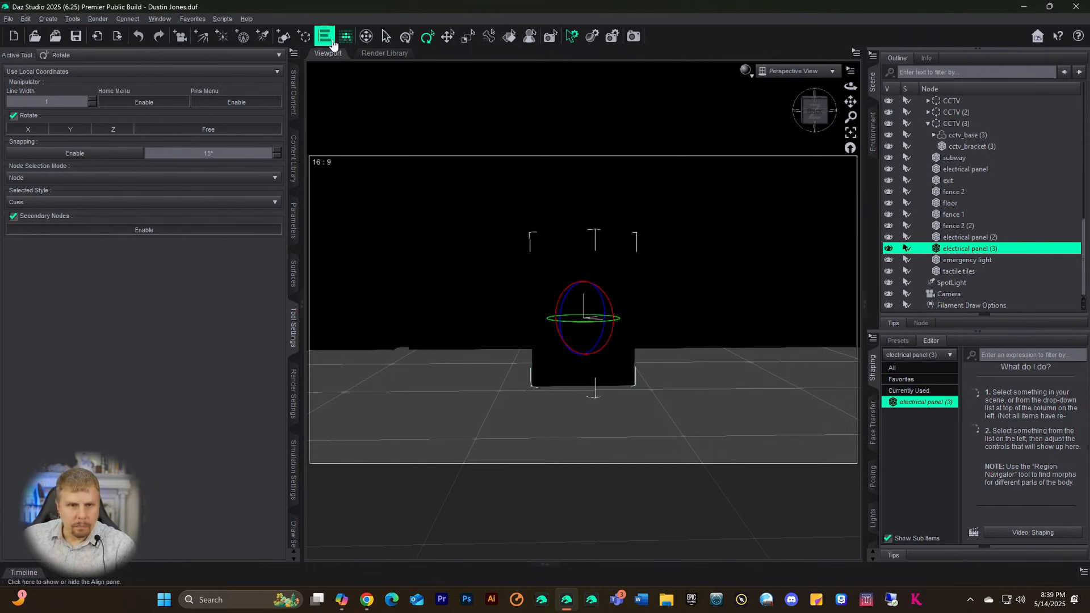
click(448, 37)
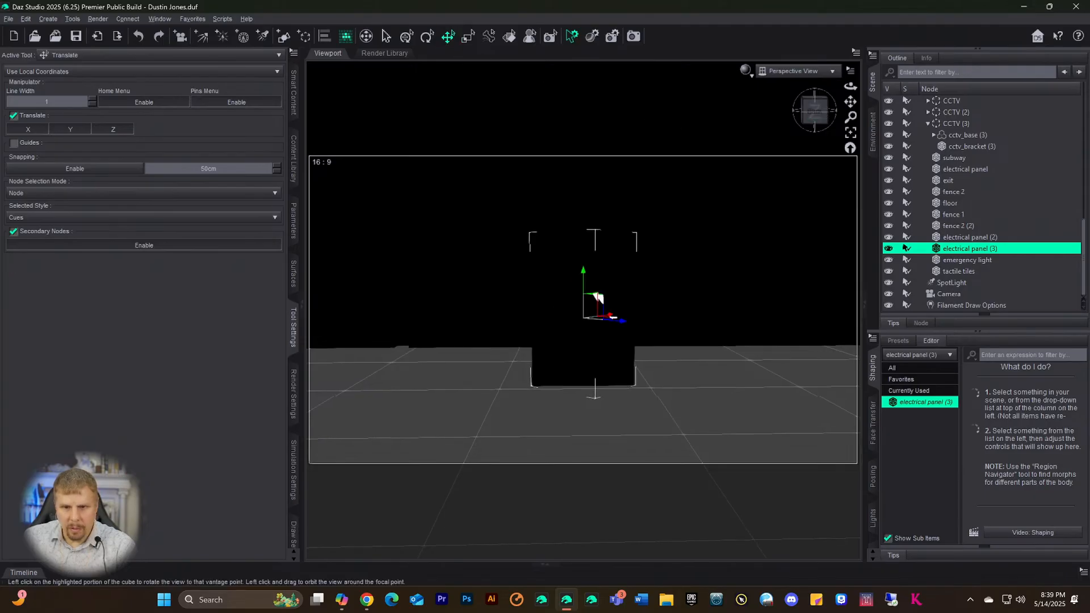
drag(814, 110, 814, 109)
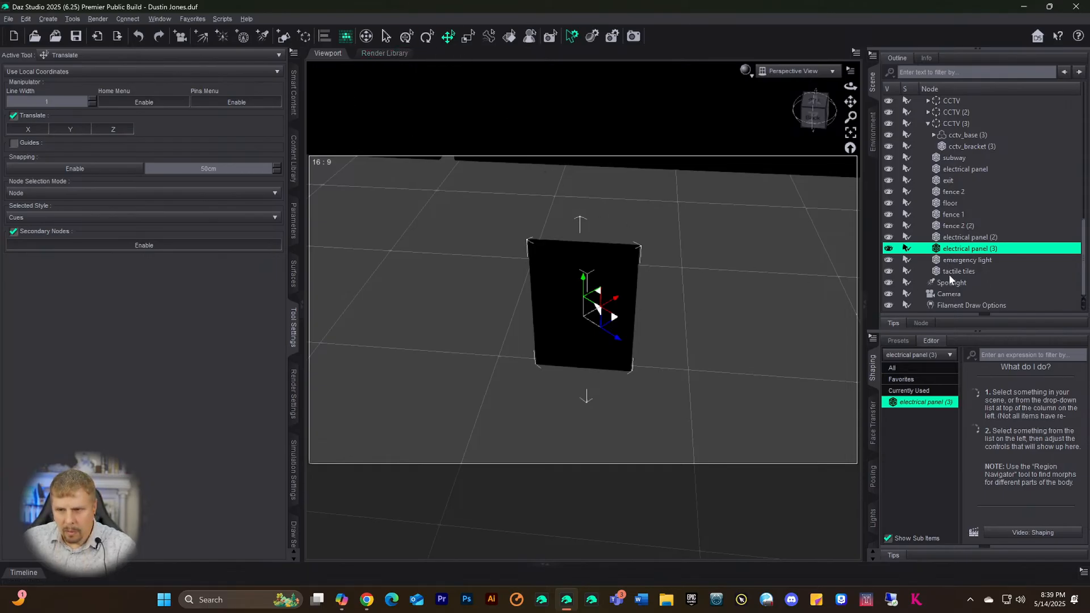
click(93, 54)
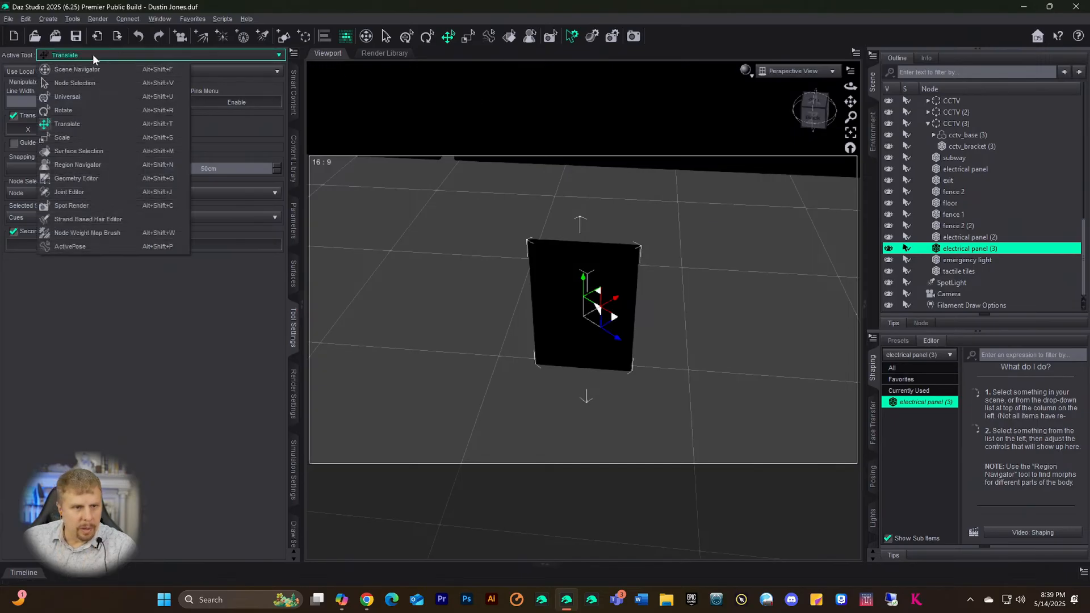
click(76, 196)
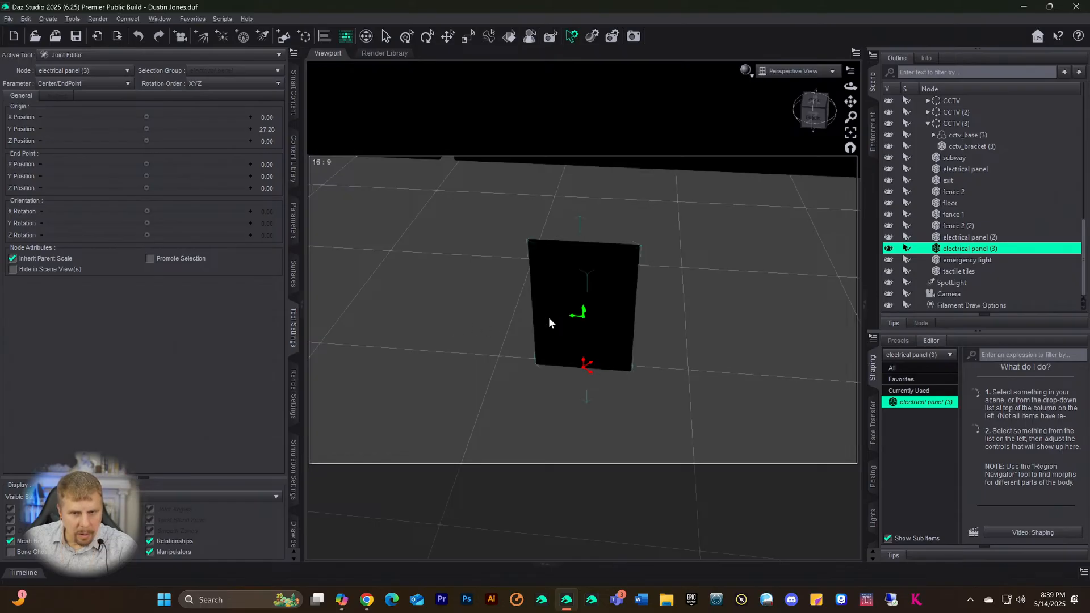
- Ask Copilot 'how do I change the green gizmo to rotate instead of move mode?'
click(342, 602)
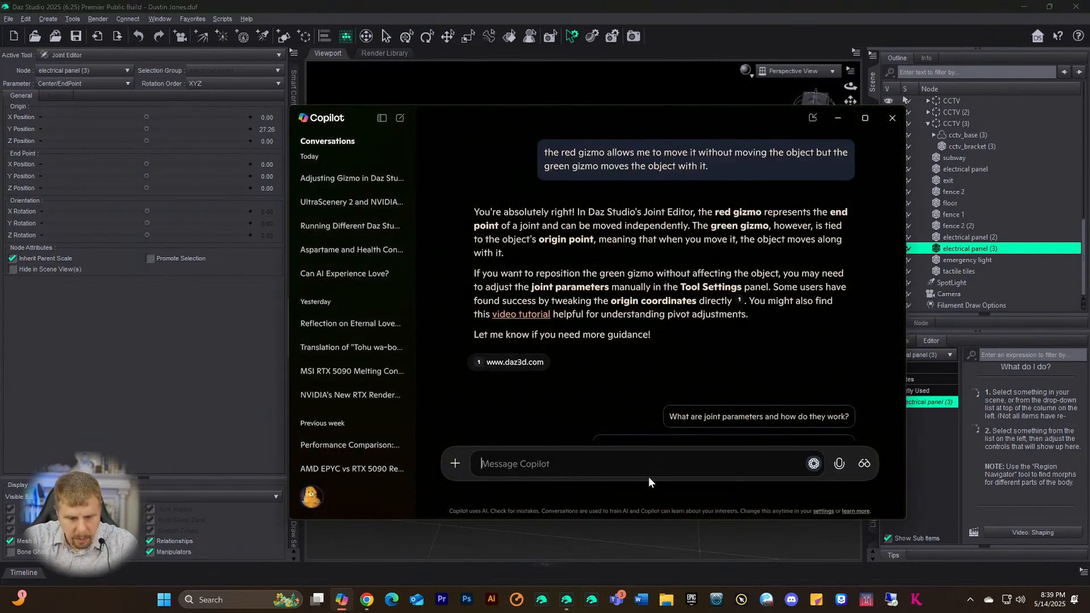
text(how do)
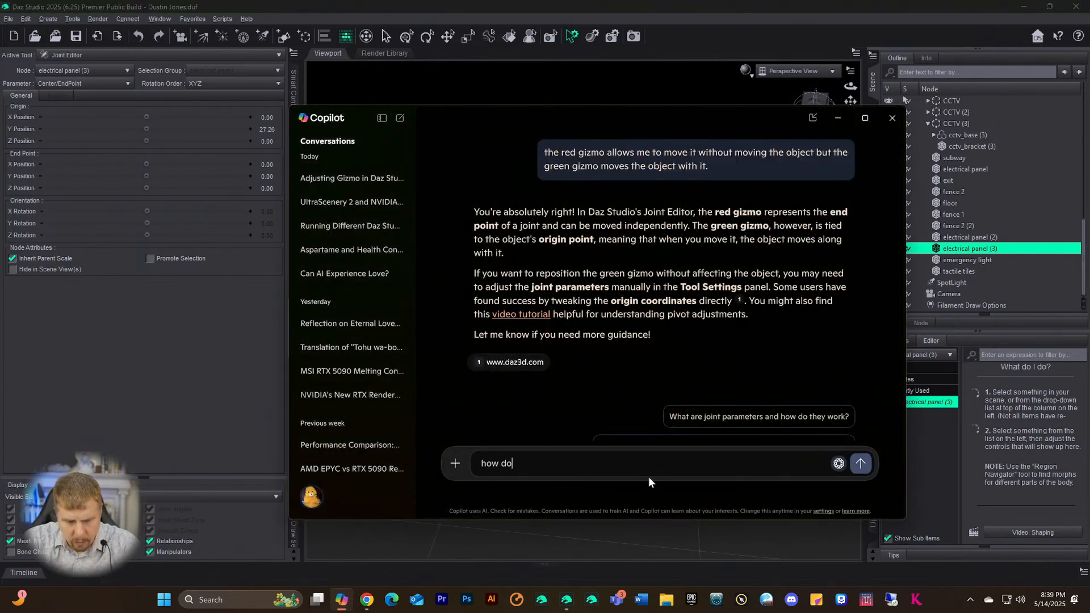
text( I changhe)
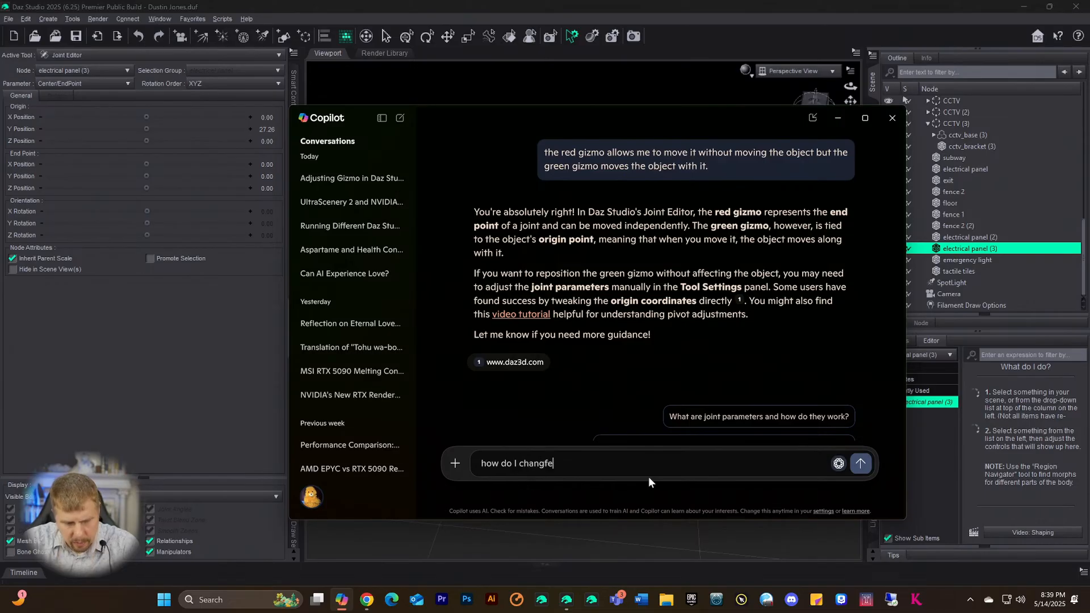
key(BackSpace)
key(BackSpace)
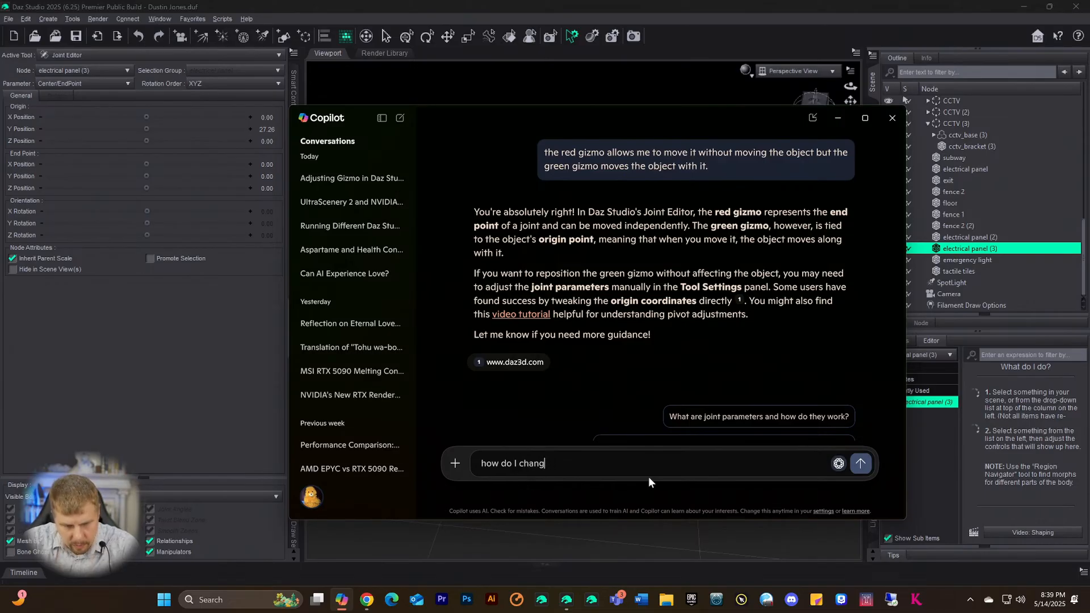
text(e the )
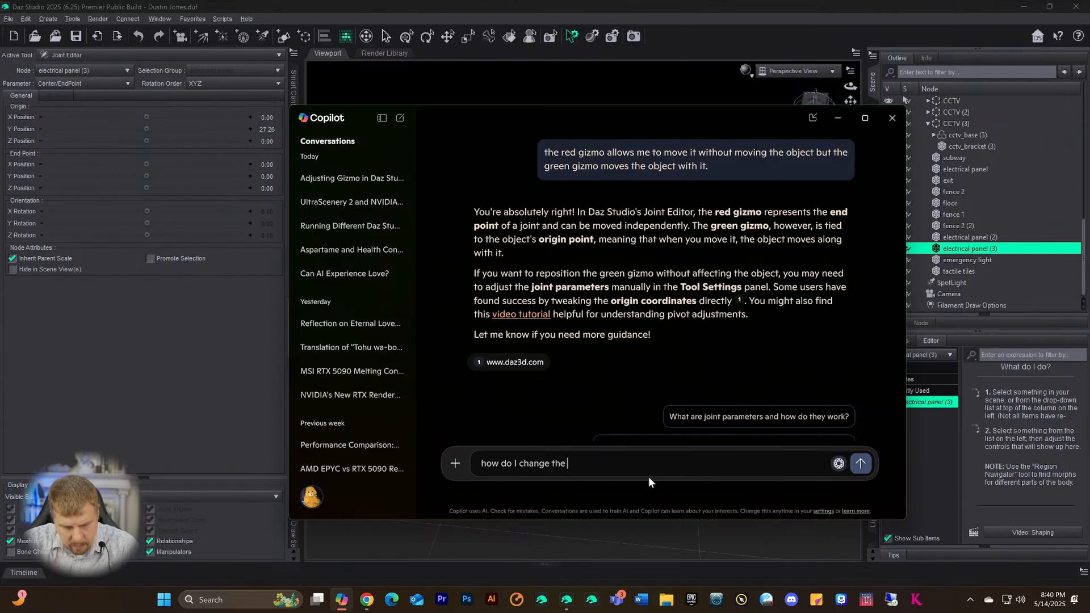
text(g)
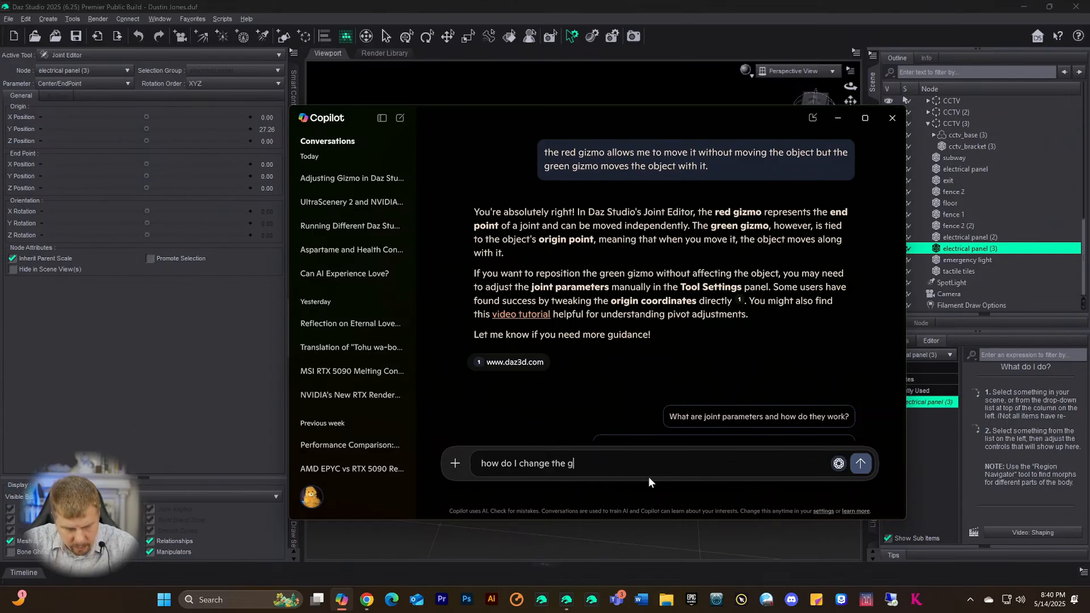
text(izmoe teo rotate ins)
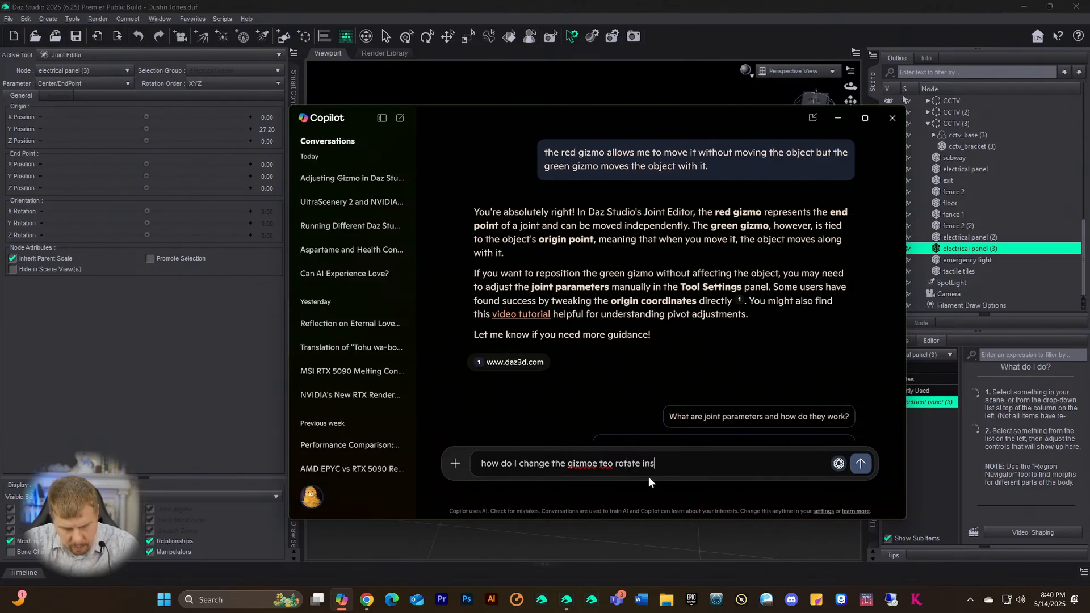
text(move mode?)
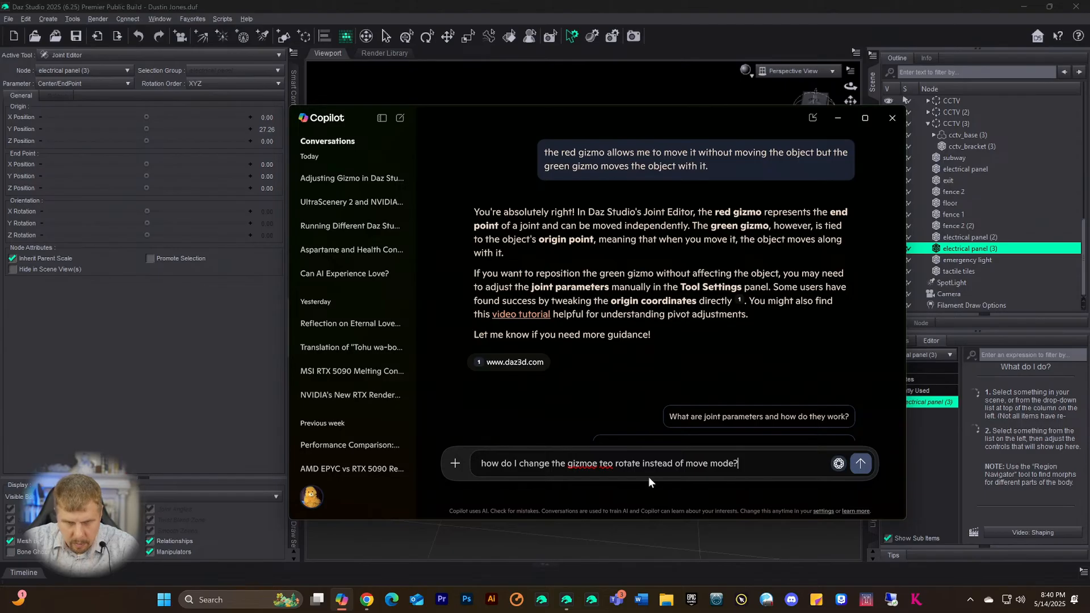
key(Left)
key(Left)
key(Left)
key(Left)
key(Left)
key(Left)
key(Left)
key(Left)
key(Left)
key(Left)
key(Left)
key(Left)
key(Left)
key(Left)
key(Left)
key(Left)
key(Left)
key(Left)
key(Left)
key(Left)
key(Left)
key(Left)
key(Left)
key(Left)
key(Left)
key(Left)
key(Left)
key(Left)
text(green)
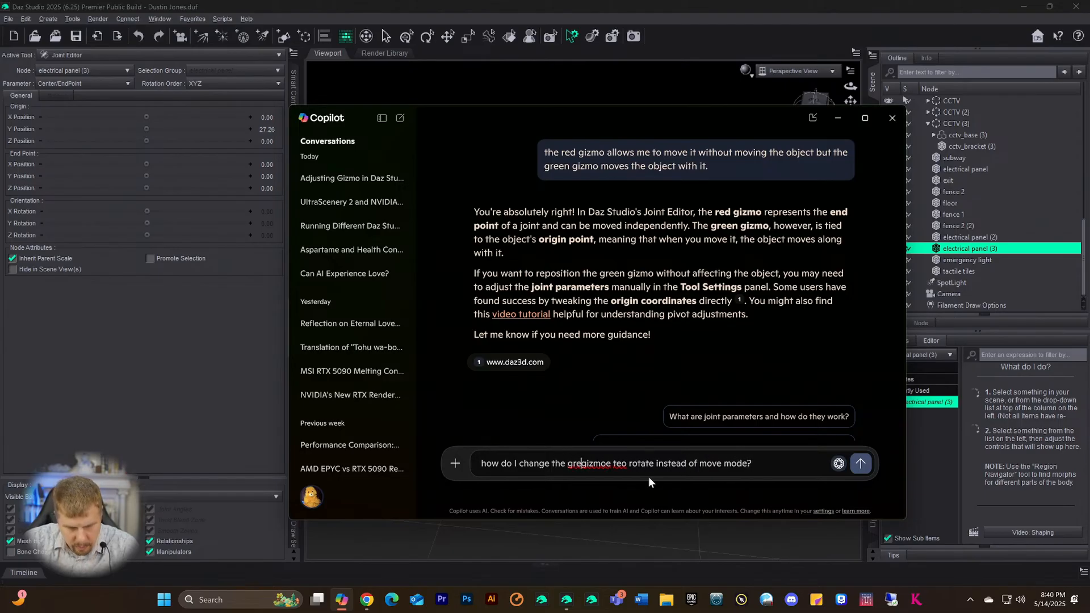
key(Right)
key(Right)
key(Right)
key(Right)
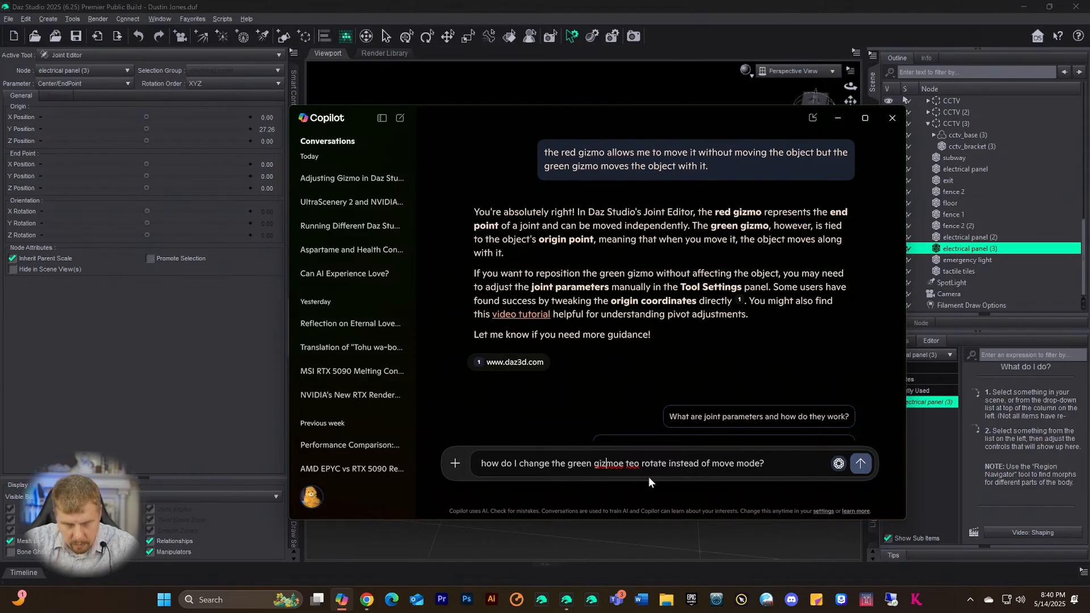
key(Delete)
key(Delete)
key(Right)
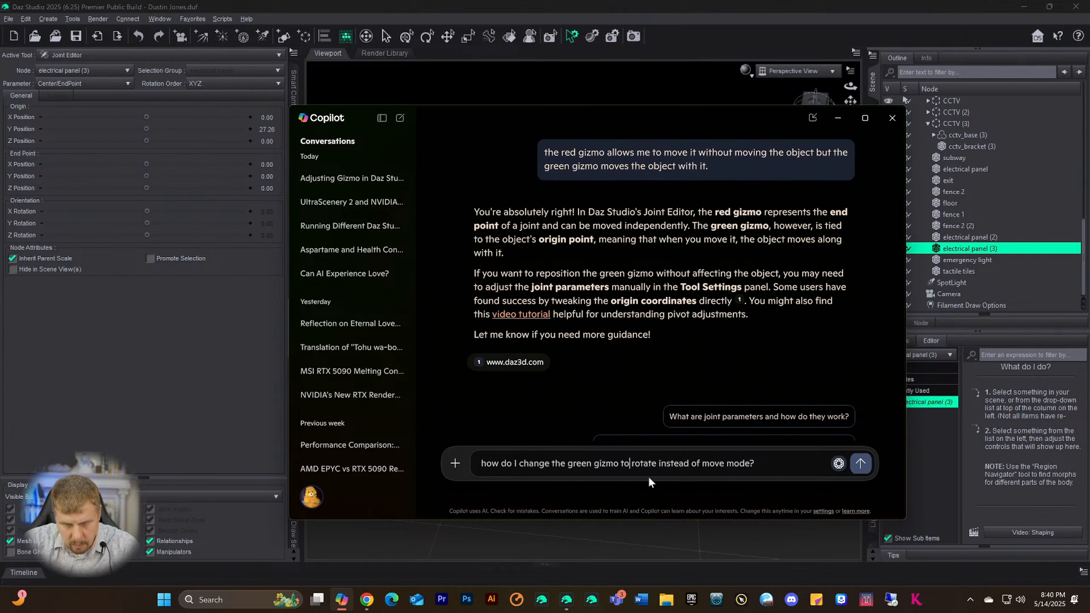
key(Return)
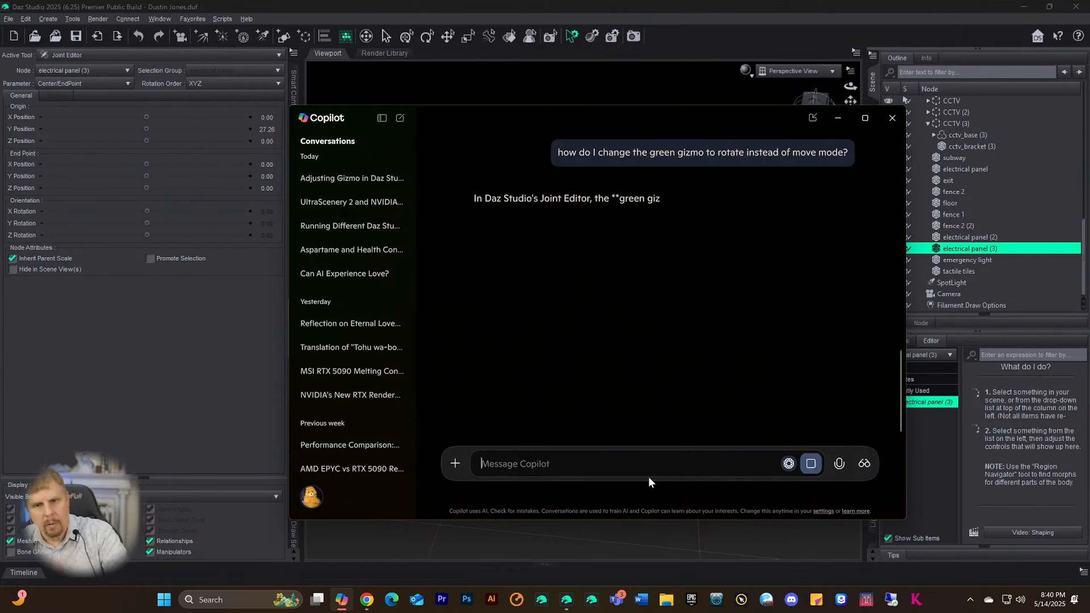
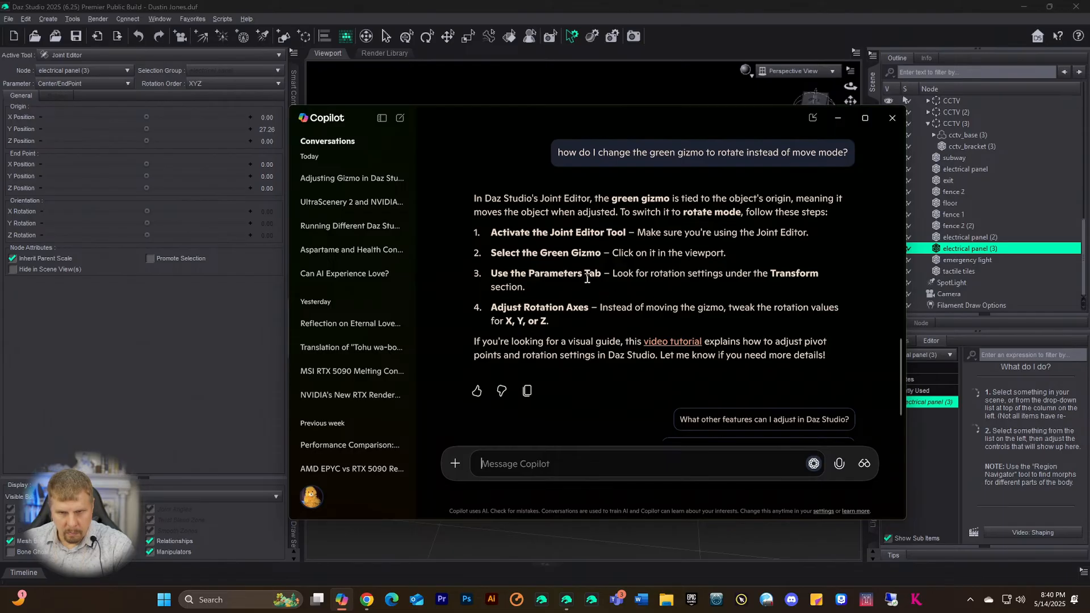
- Minimize Copilot to bring back the Daz Studio scene with electrical panel (3)
click(838, 118)
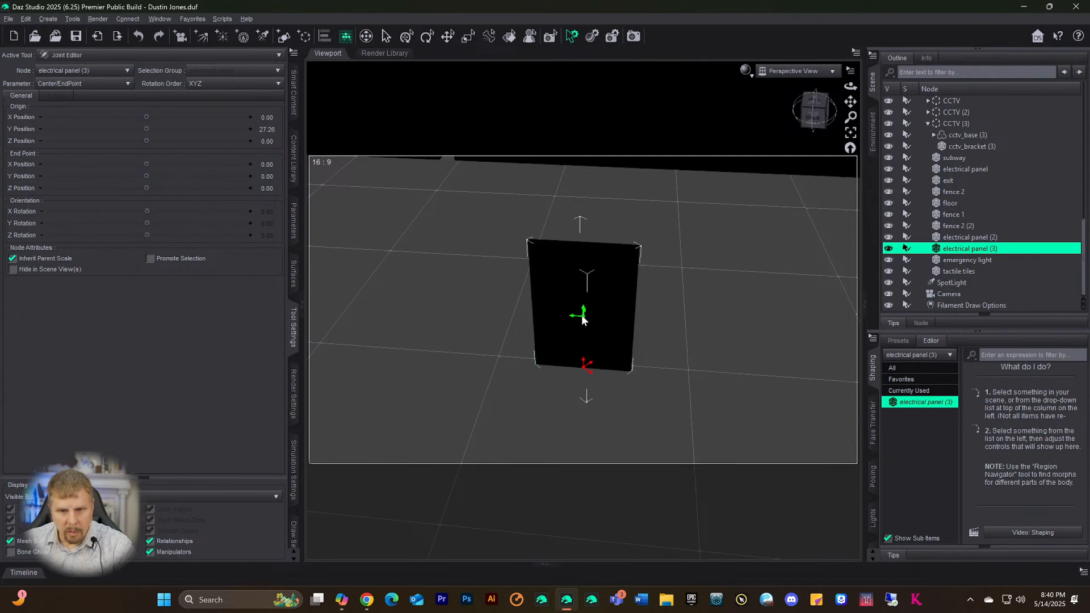
- Zoom in and nudge electrical panel (3)'s joint origin slightly
scroll(602, 346, up, 6)
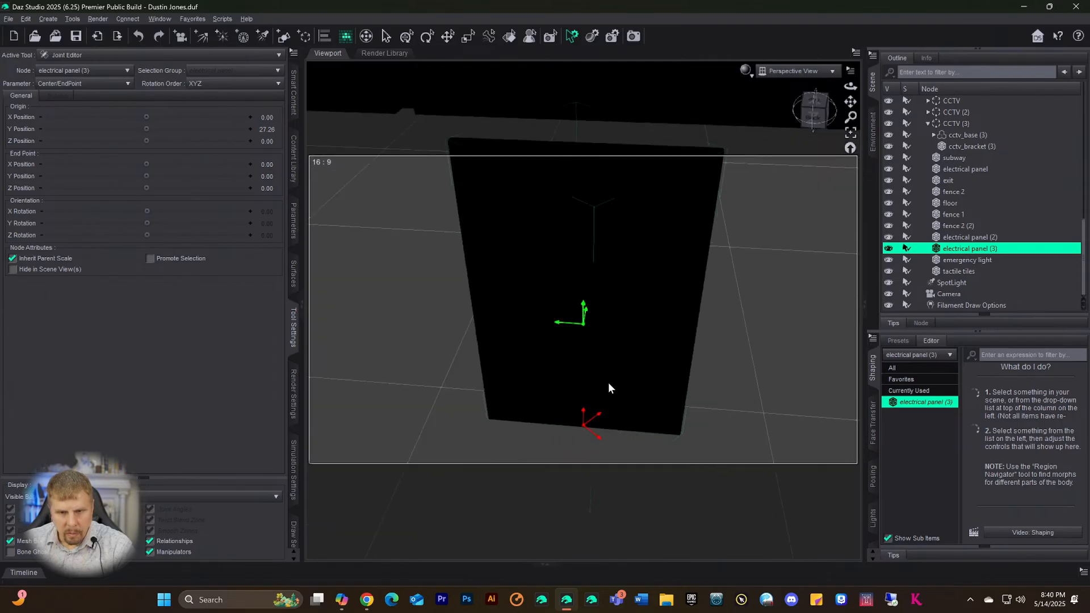
scroll(608, 383, up, 3)
scroll(607, 382, up, 3)
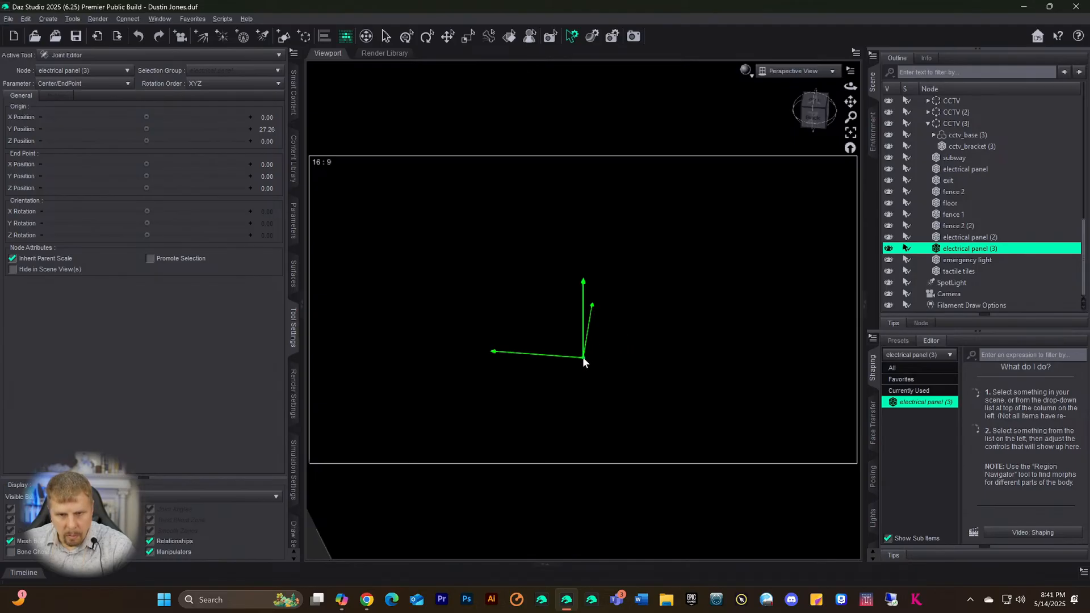
drag(583, 358, 583, 361)
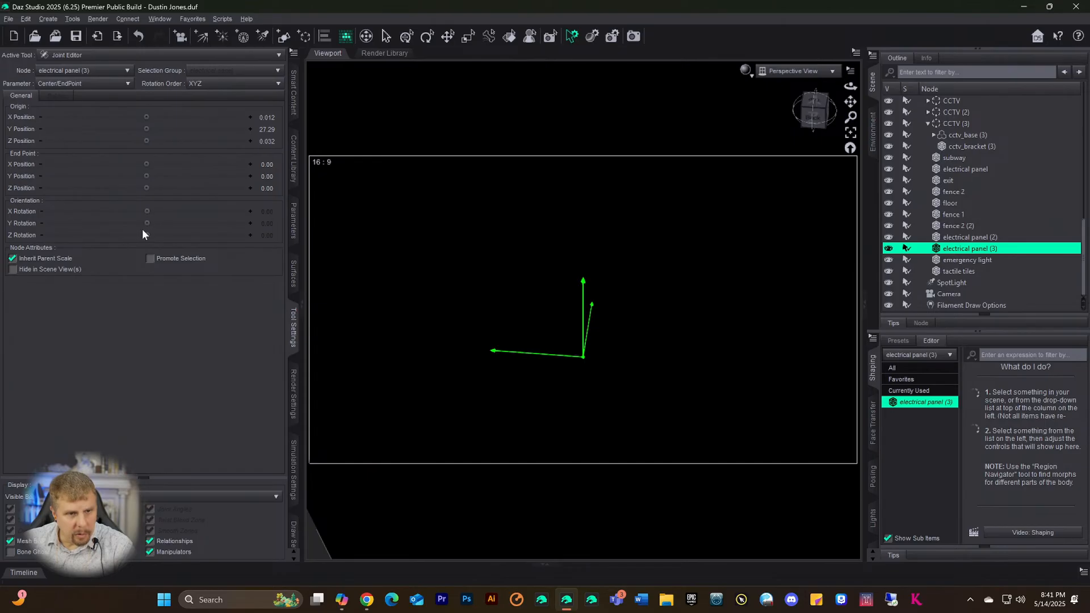
- Test the Orientation Y Rotation slider down to about -60.69, then reset it to 0
drag(147, 223, 189, 223)
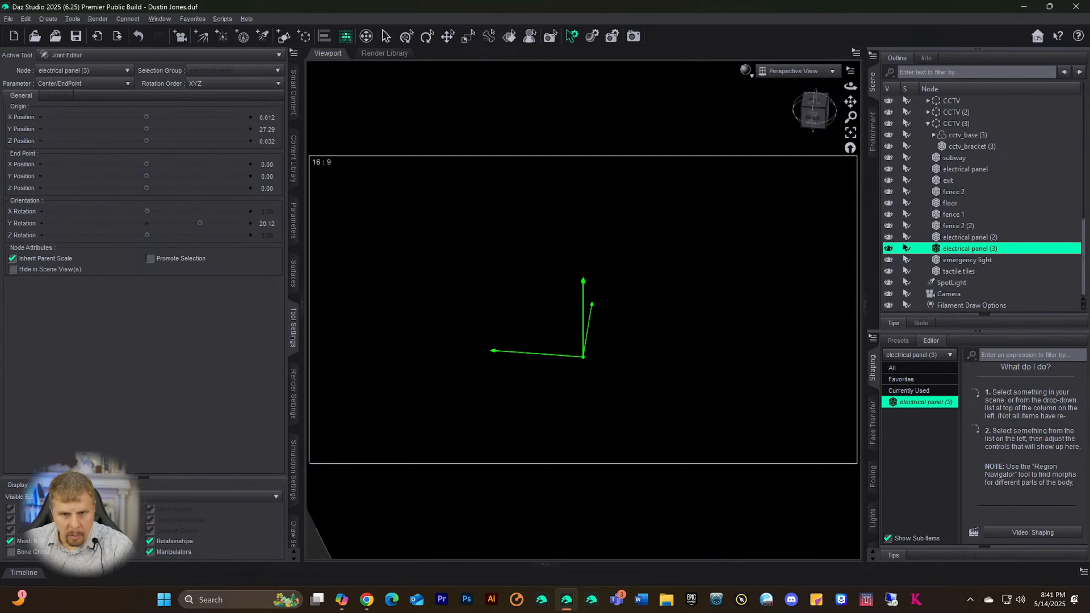
drag(94, 223, 87, 223)
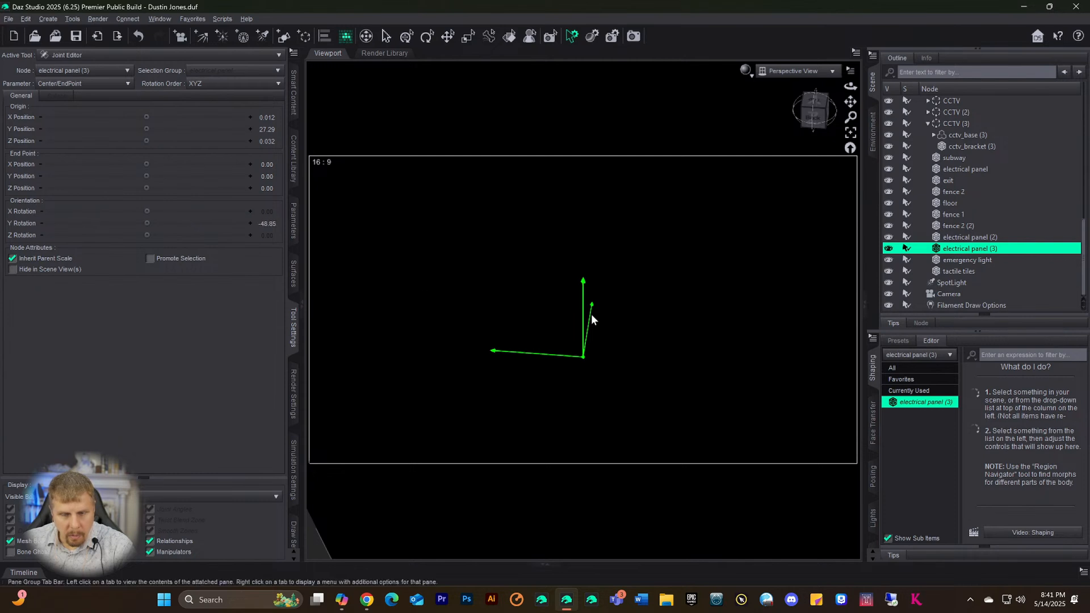
scroll(725, 315, down, 6)
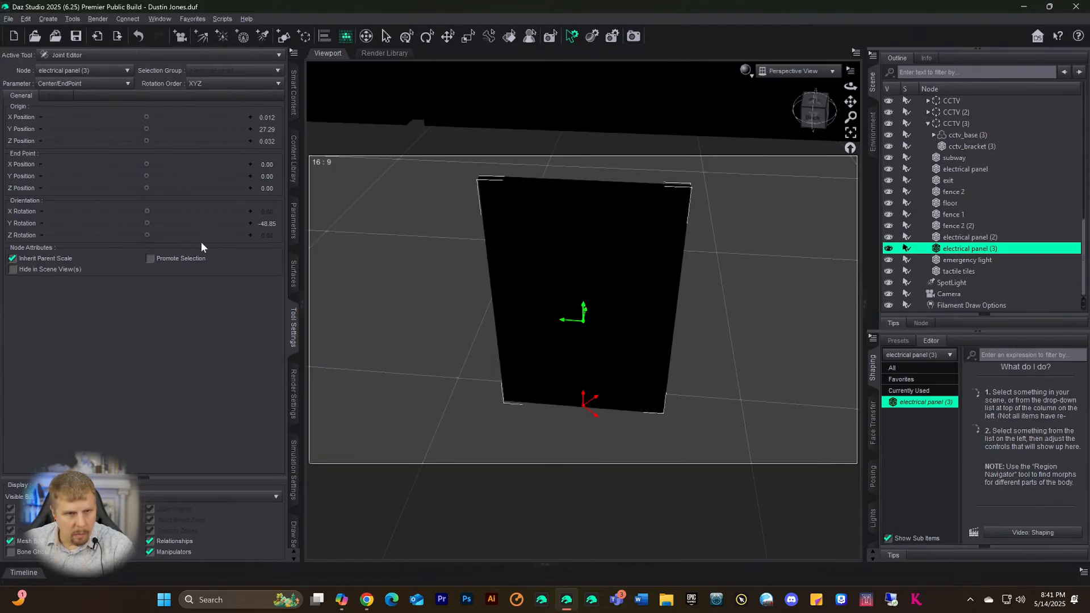
mouse_move(147, 224)
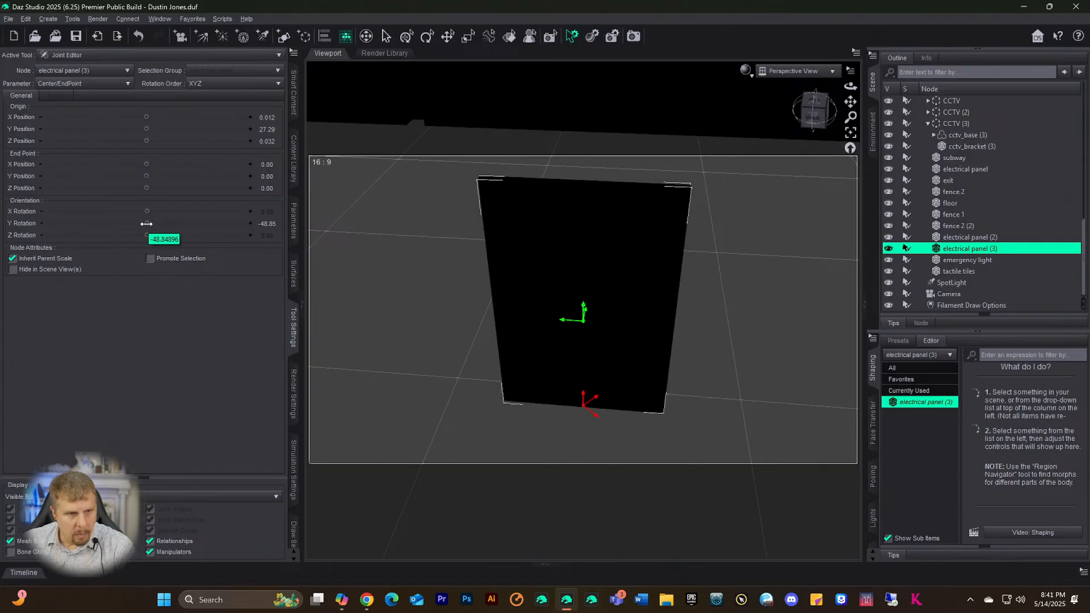
drag(147, 224, 99, 223)
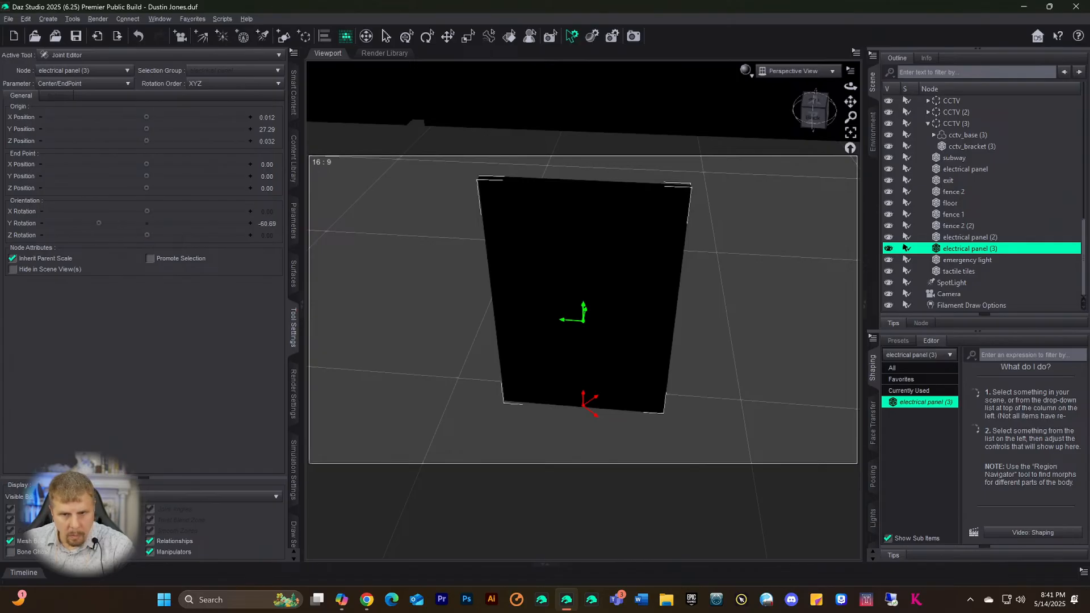
drag(204, 223, 178, 225)
click(264, 222)
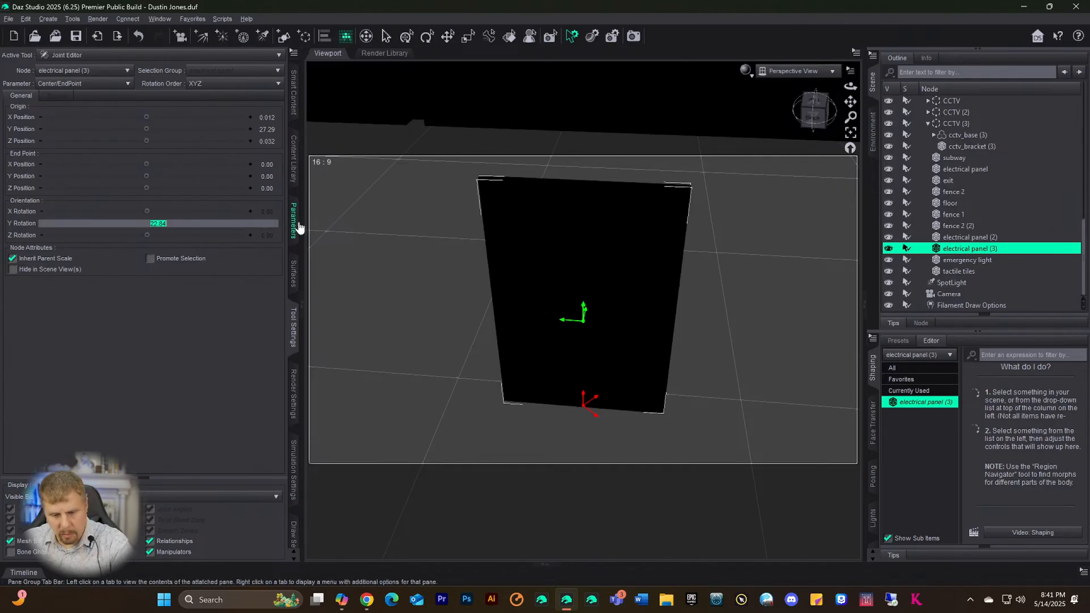
text(0)
key(Return)
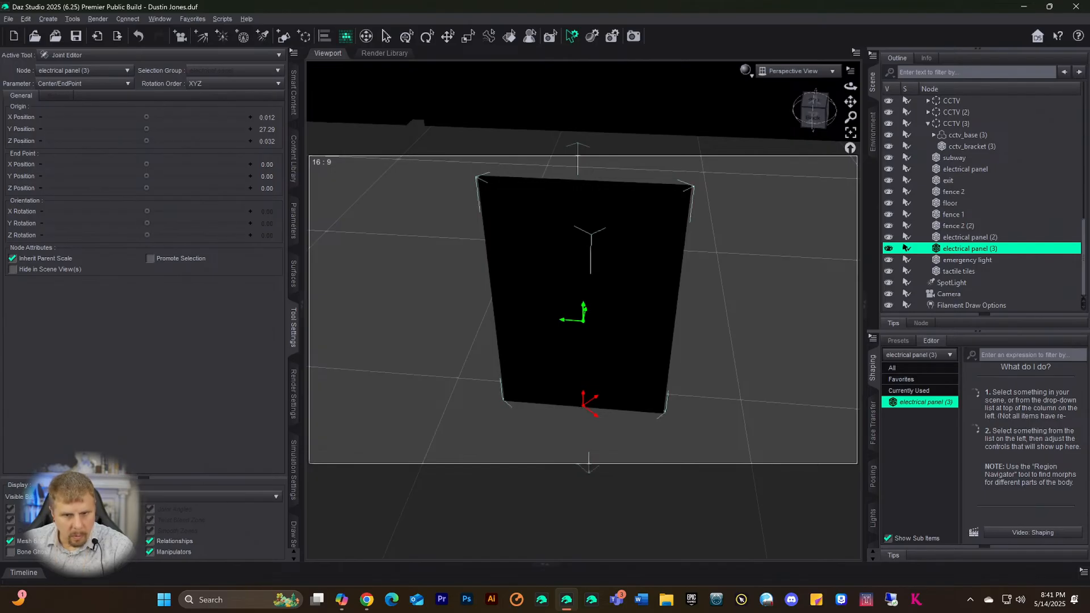
- Raise Y Rotation to 32.89, reset it to 0, and check the visible bones list
drag(147, 223, 172, 223)
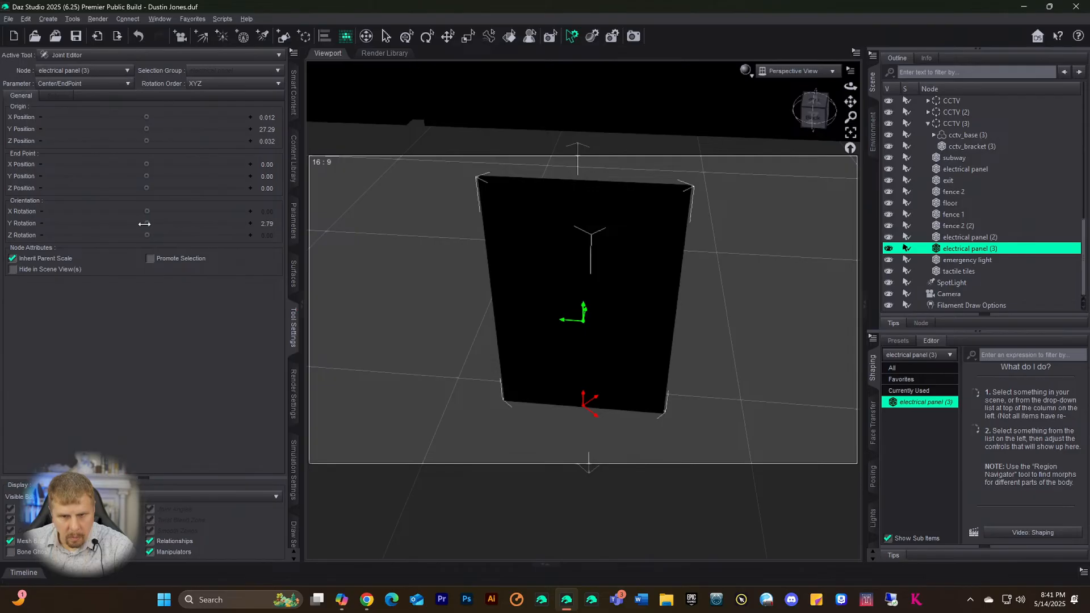
drag(202, 223, 212, 223)
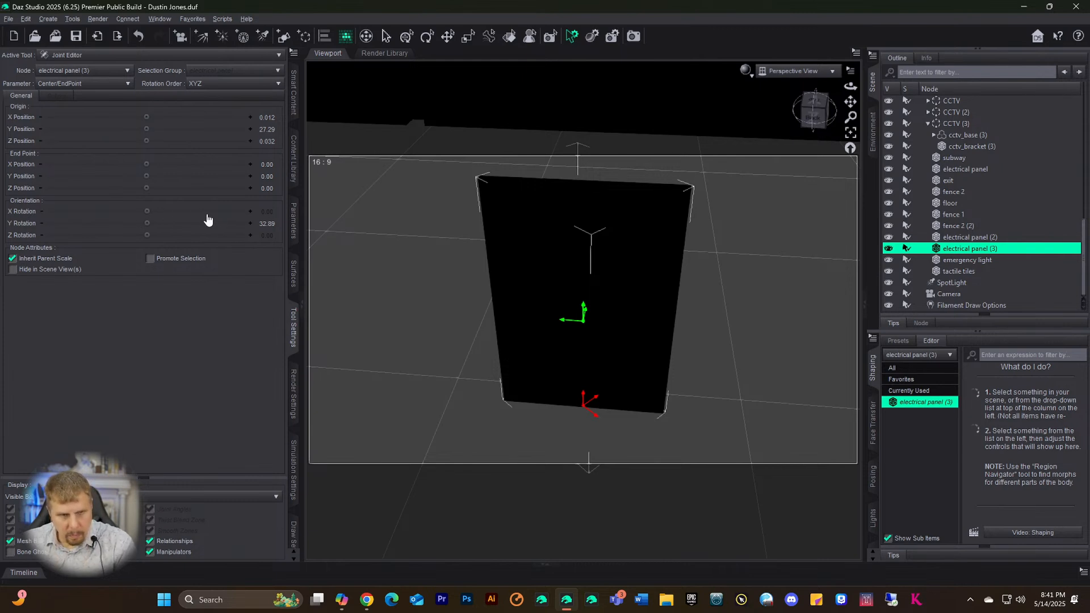
click(258, 225)
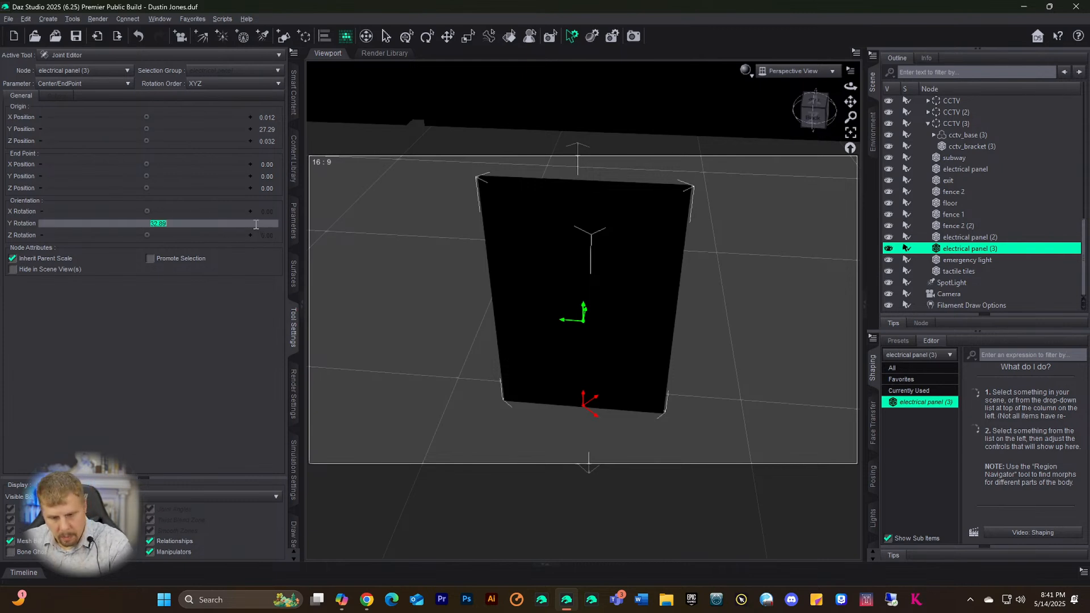
text(0)
key(Return)
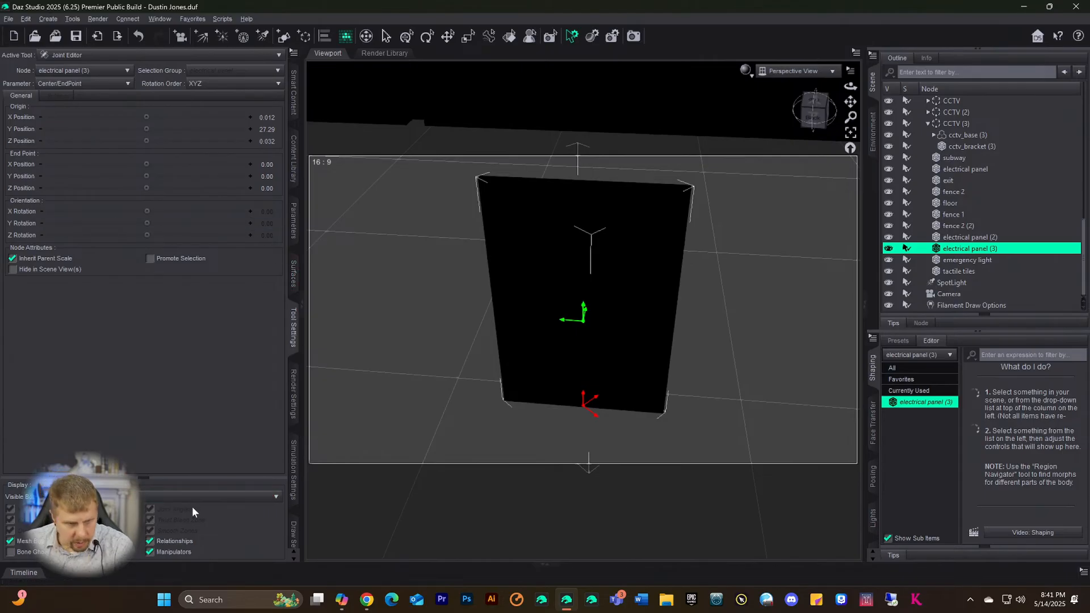
click(177, 496)
click(113, 486)
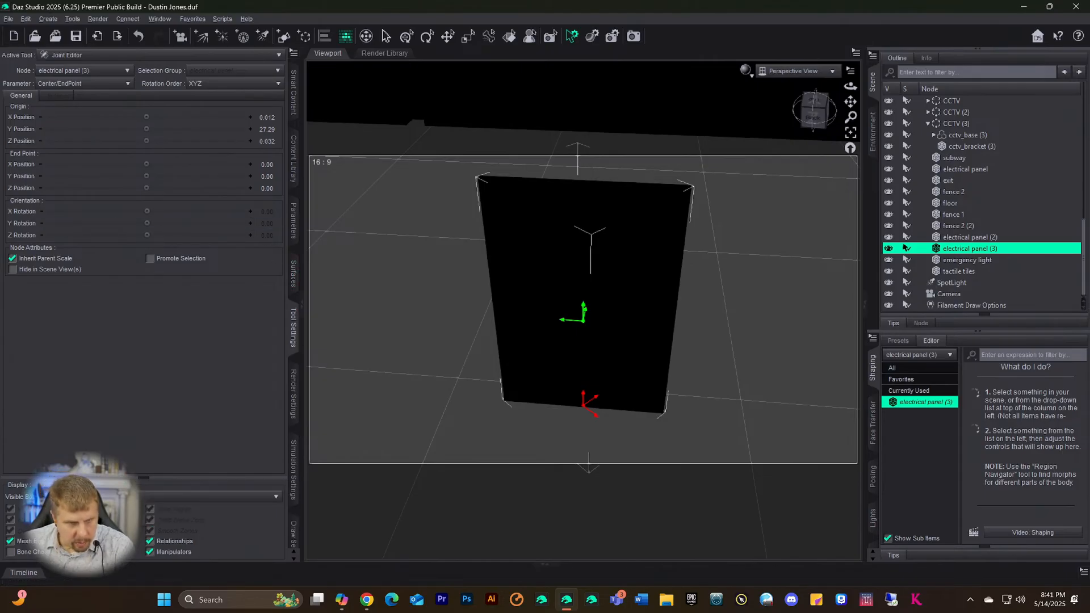
- Turn on Promote Selection, reselect the panel, and keep its Y orientation at 0
click(149, 259)
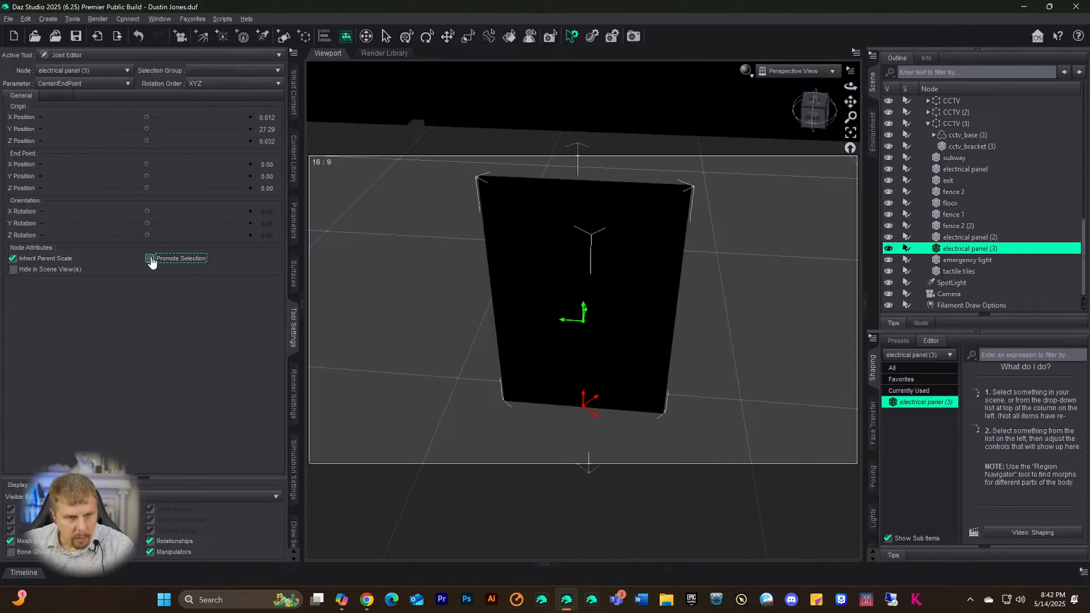
click(583, 323)
mouse_move(147, 223)
mouse_down()
mouse_move(181, 223)
mouse_move(144, 224)
mouse_up()
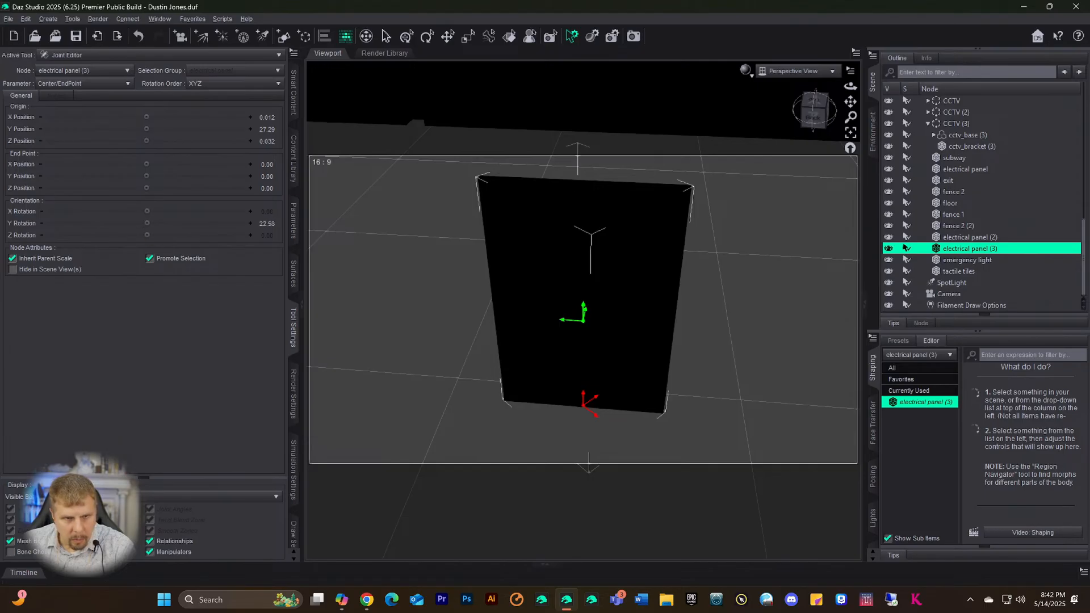
click(278, 223)
text(0)
key(Return)
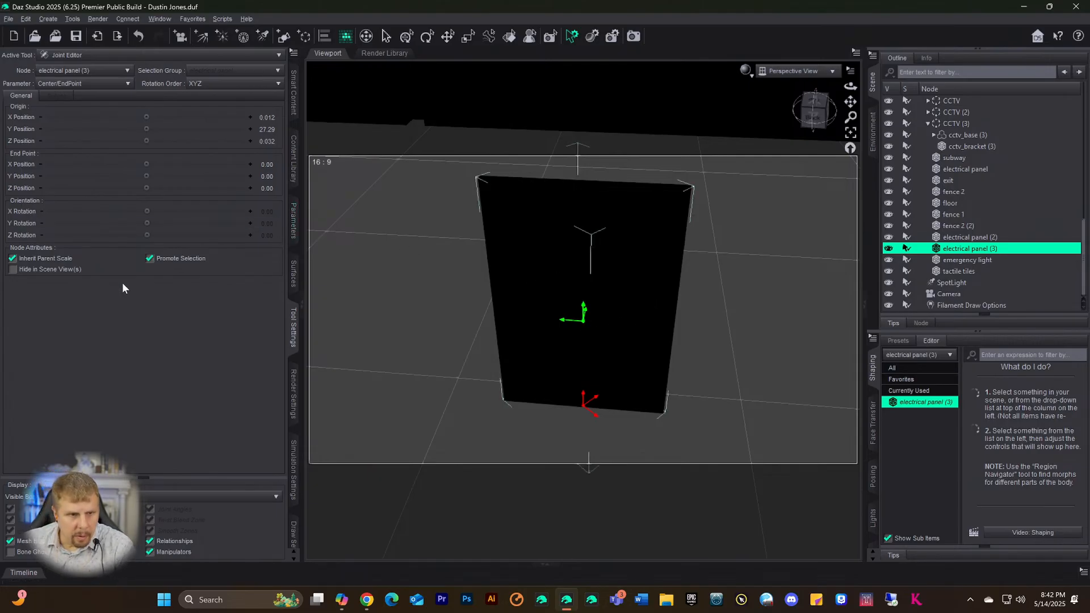
- Turn off Inherit Parent Scale and Promote Selection, leaving visible bones unchanged
click(22, 259)
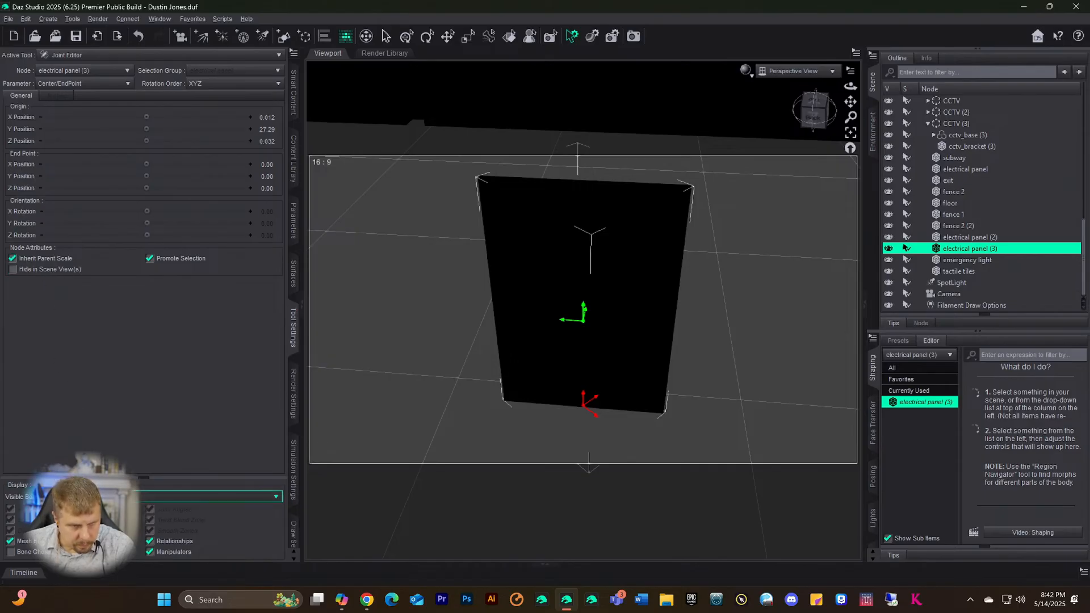
click(86, 497)
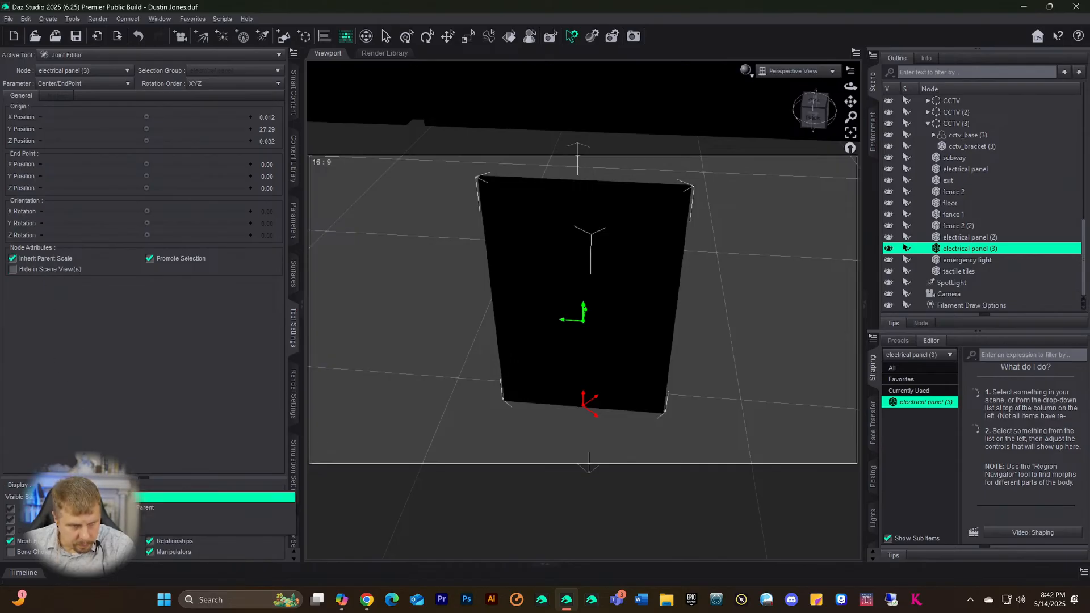
click(88, 435)
click(149, 258)
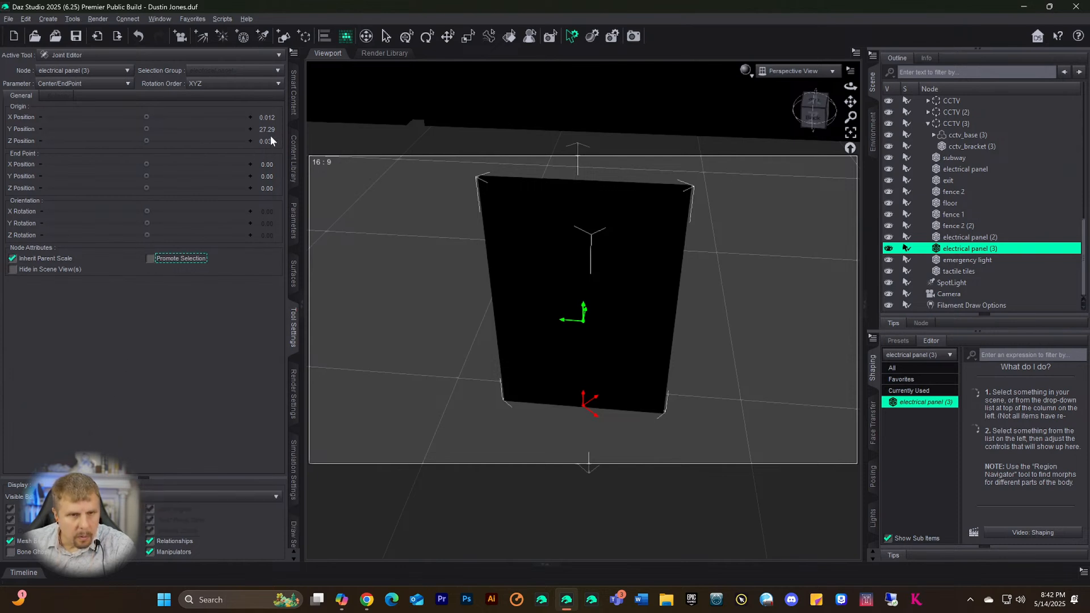
- Reposition the joint origin height, trying Y 0 before dragging it back up
drag(146, 129, 142, 129)
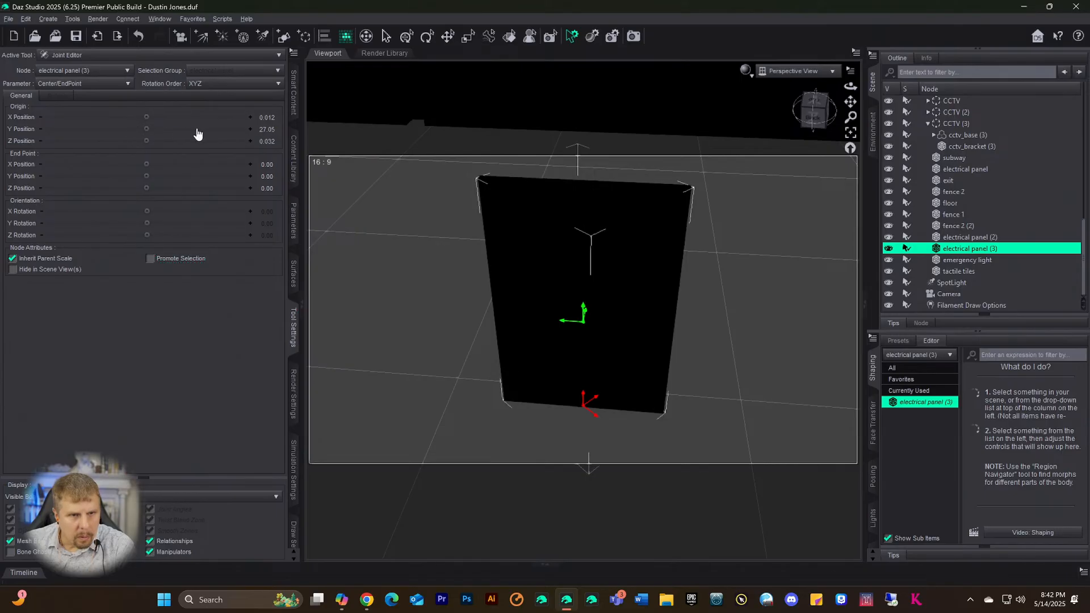
double_click(265, 128)
text(0)
key(Return)
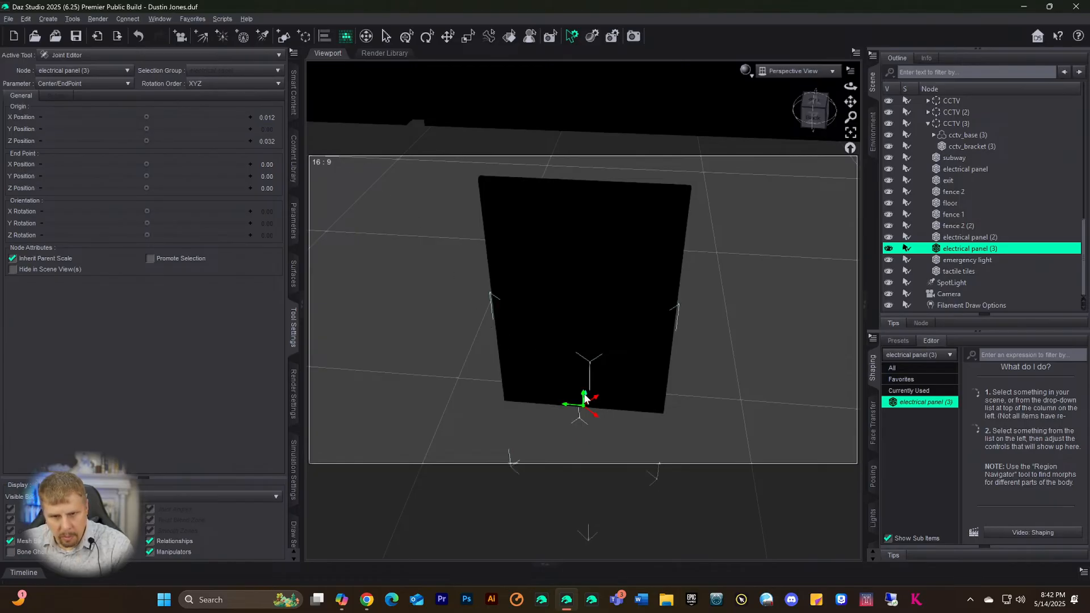
drag(584, 399, 586, 363)
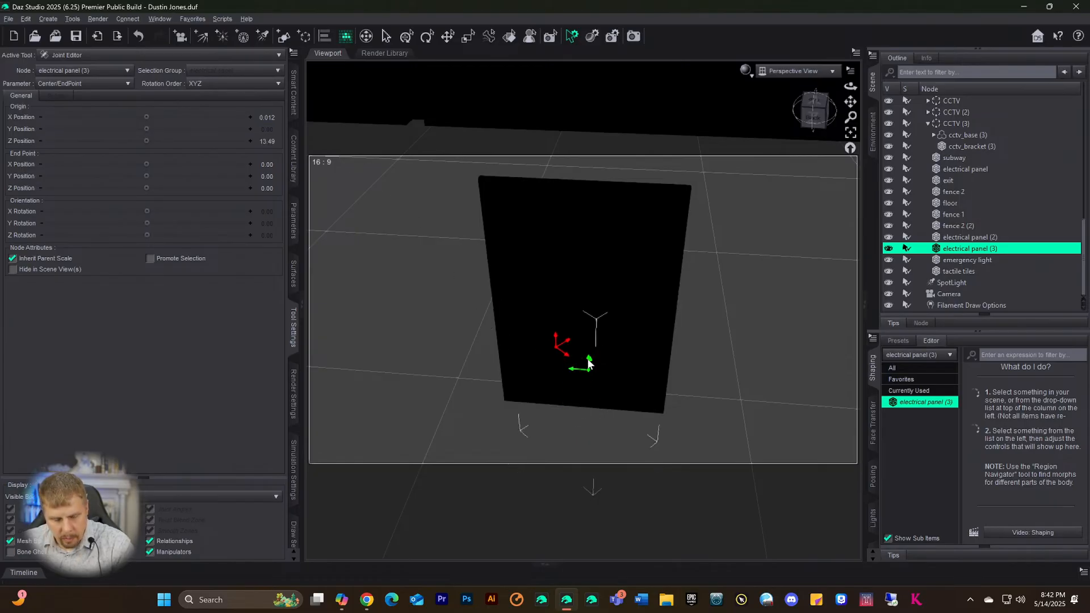
key(ctrl+z)
key(ctrl+z)
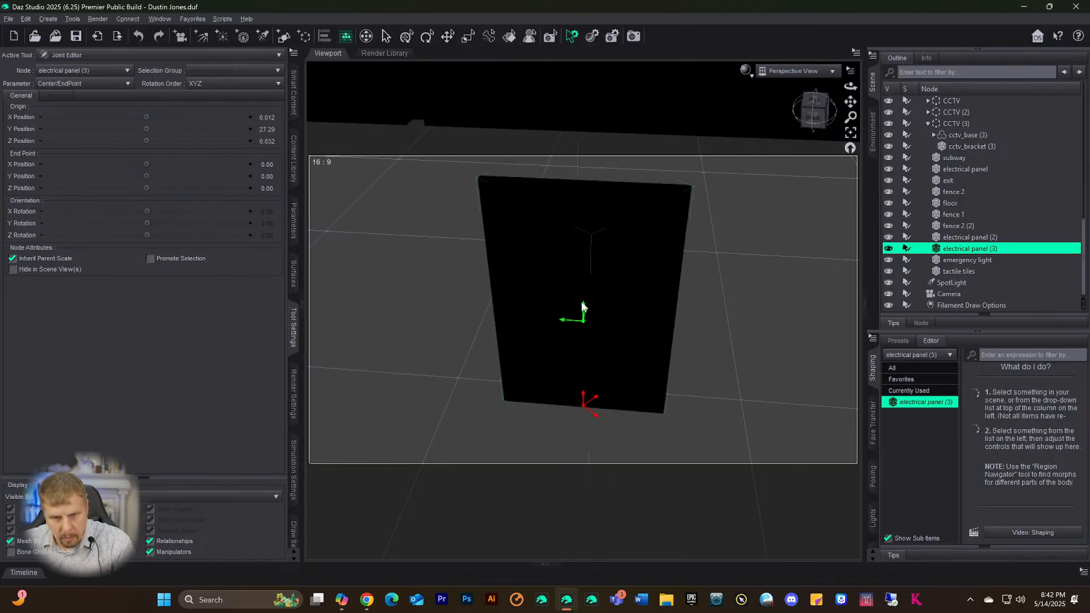
drag(583, 307, 583, 278)
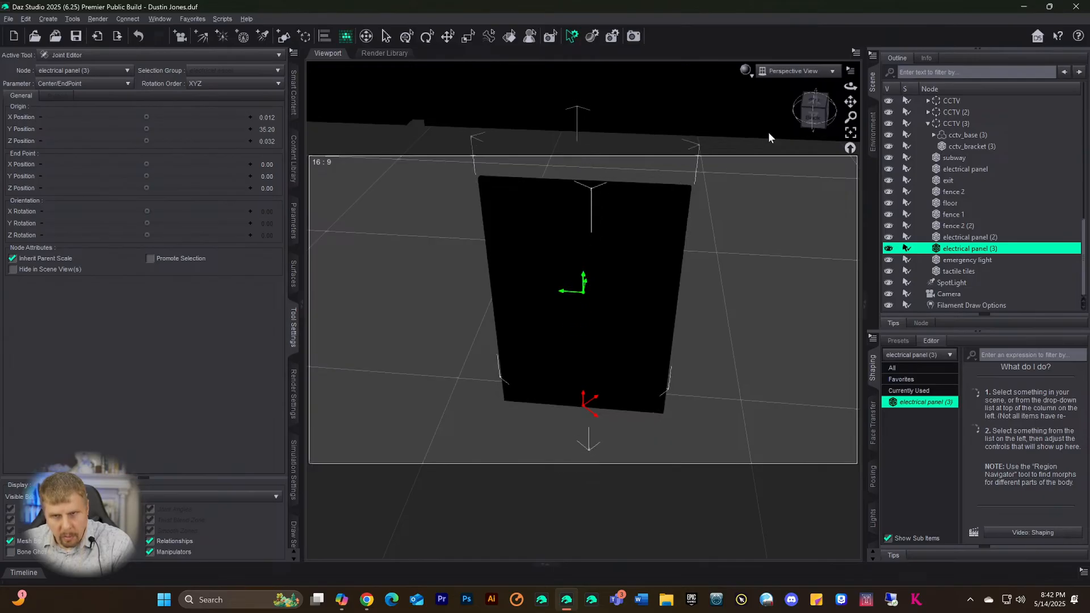
- Orbit to view the panel's face and switch to the Rotate tool
click(807, 117)
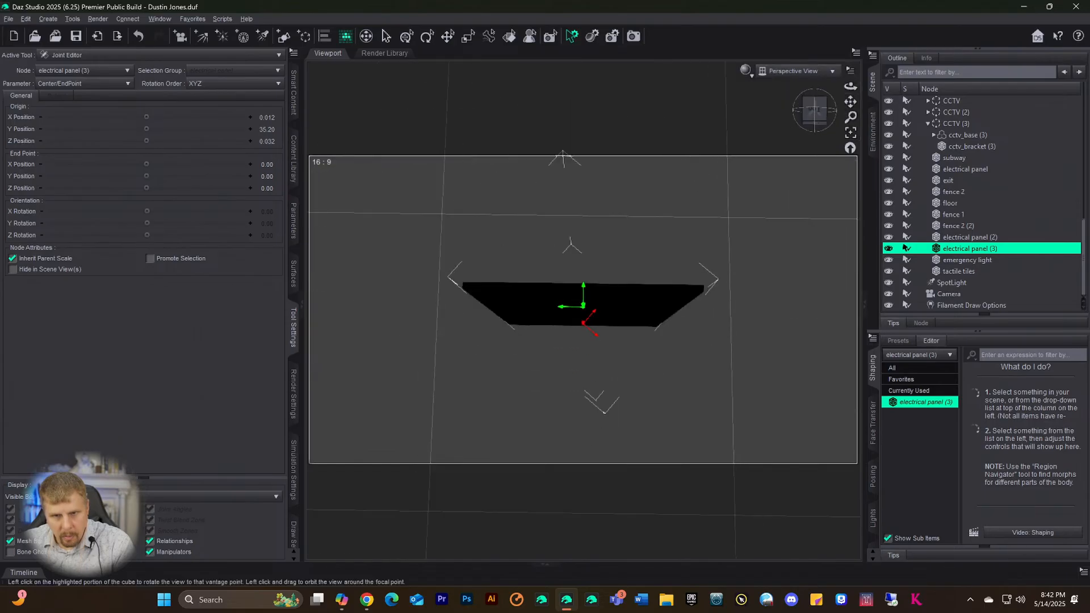
drag(813, 110, 814, 82)
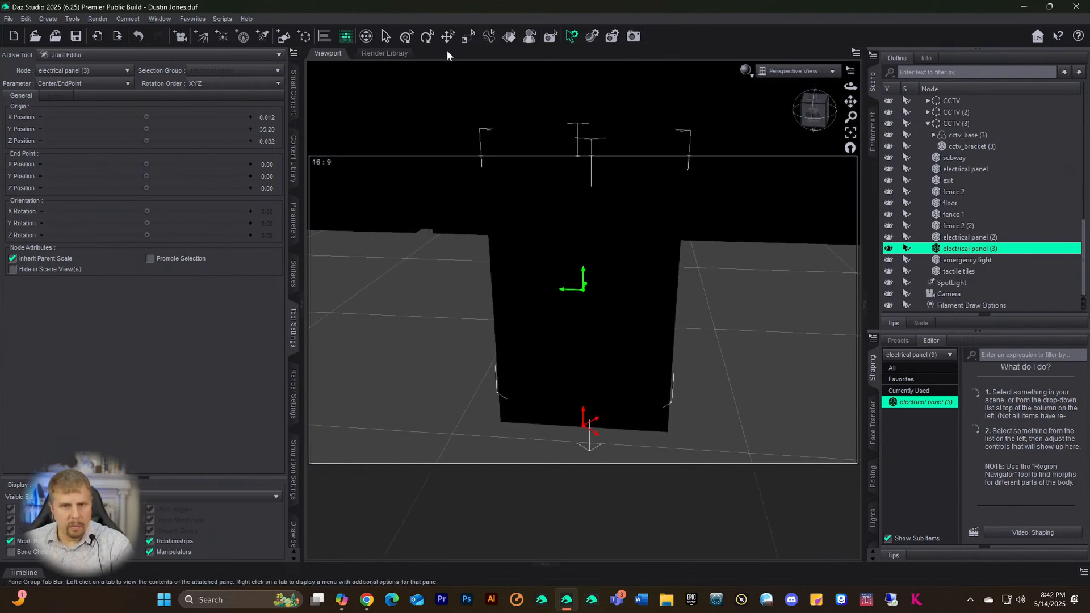
click(426, 37)
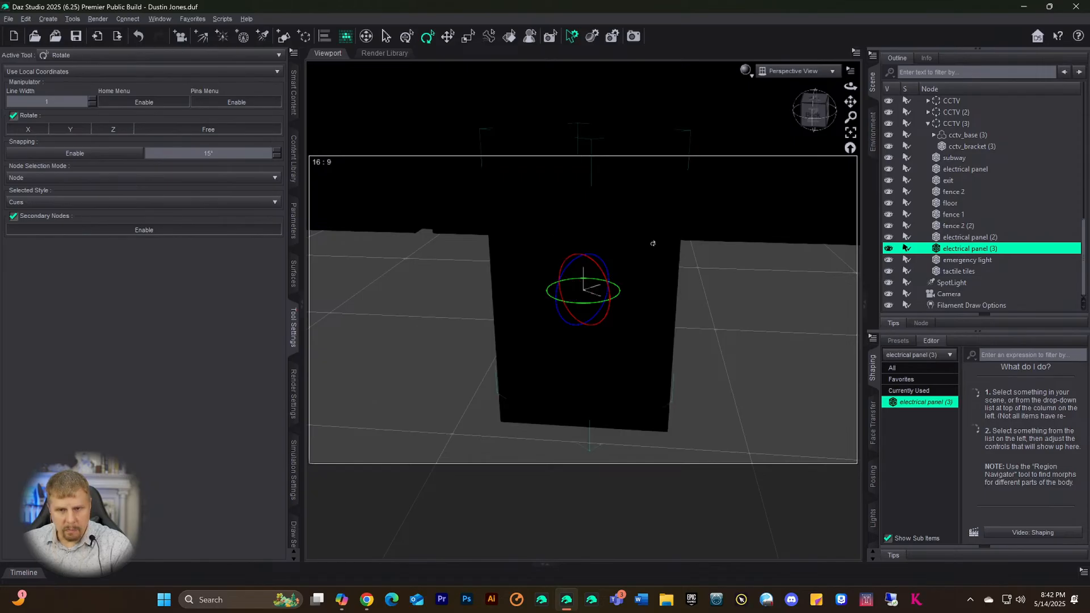
- Look down on the panel from the top, switch to Translate, and open the Tools menu
click(813, 103)
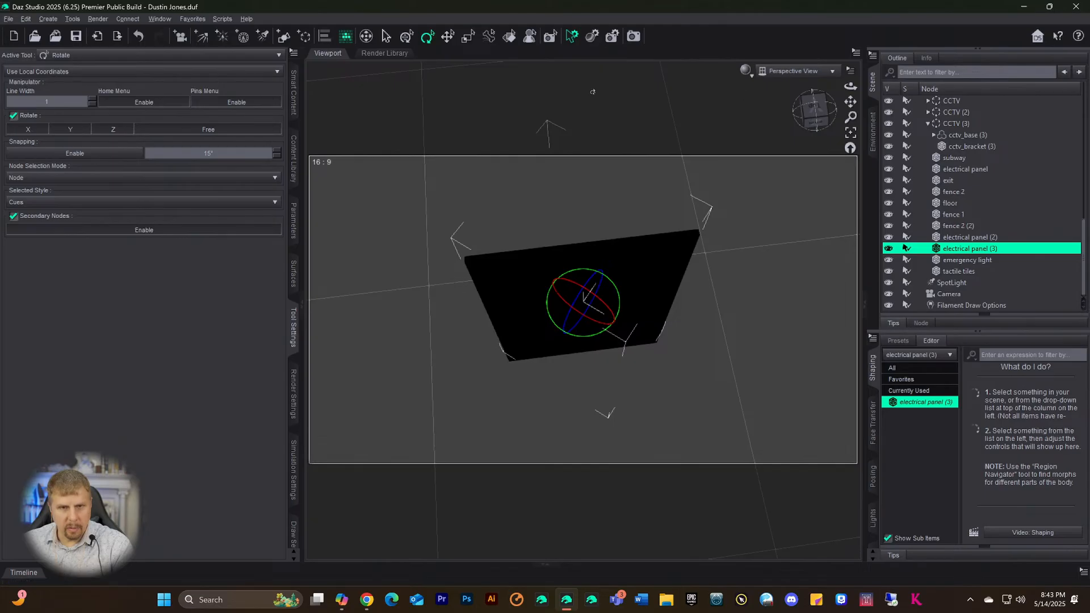
click(448, 36)
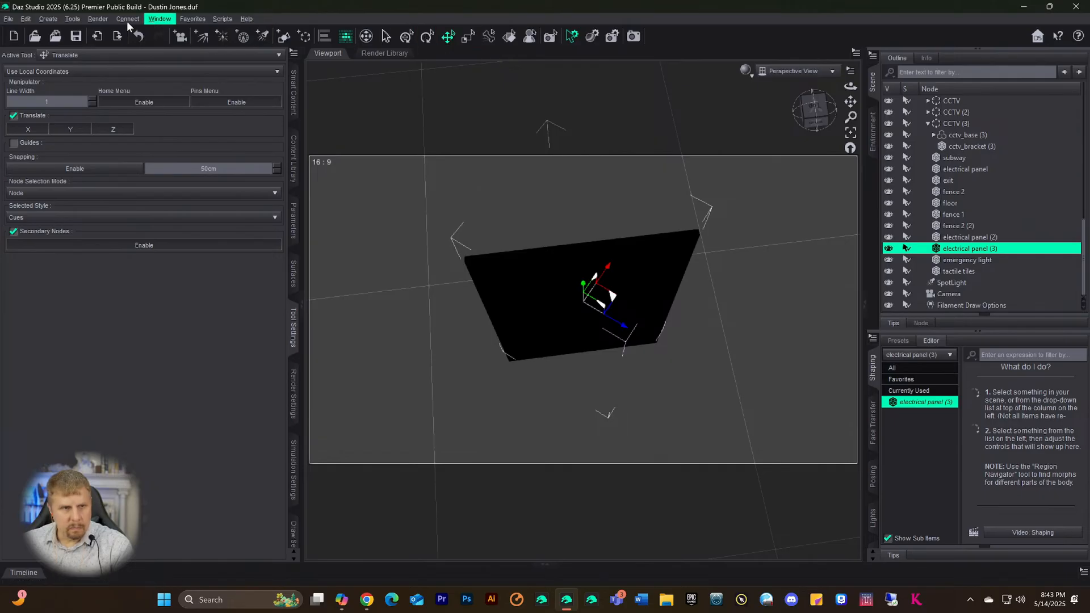
click(54, 21)
- Return to the Joint Editor and try a Y Rotation change, then undo it
mouse_move(66, 20)
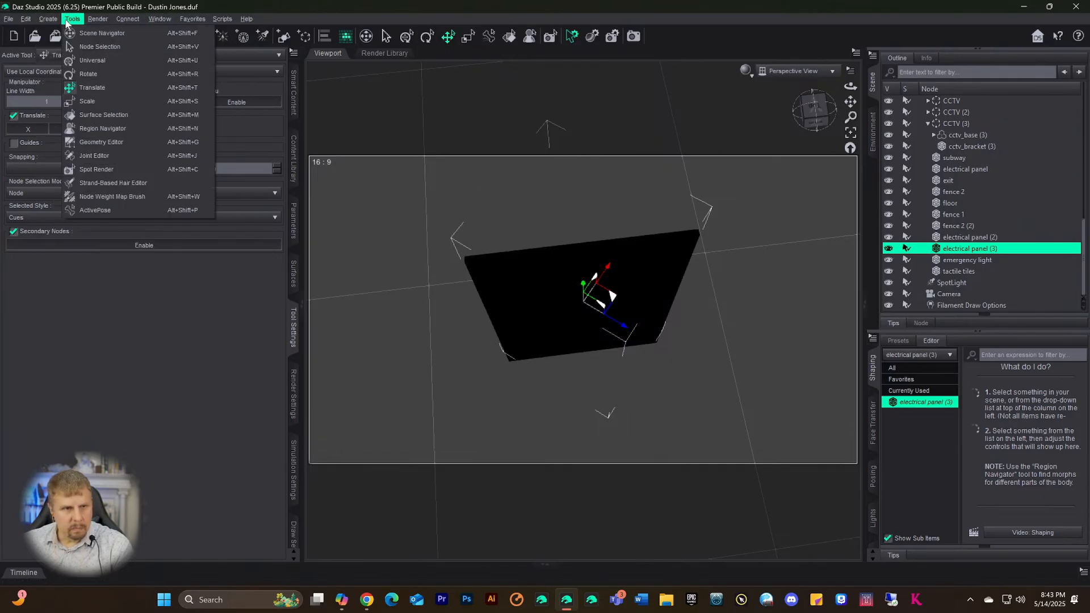
click(90, 158)
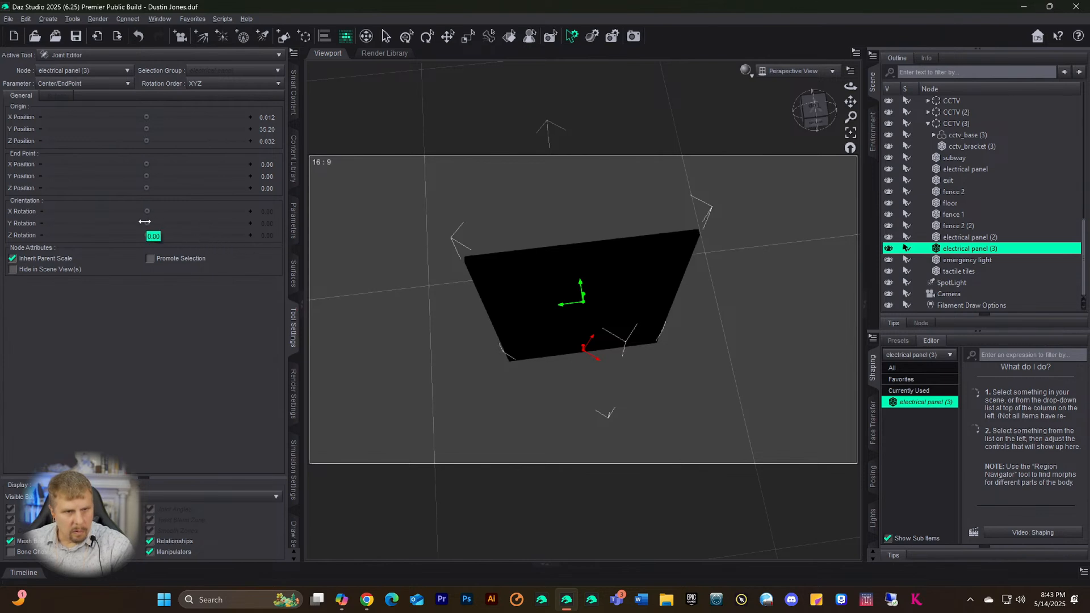
drag(145, 222, 96, 224)
drag(83, 224, 175, 223)
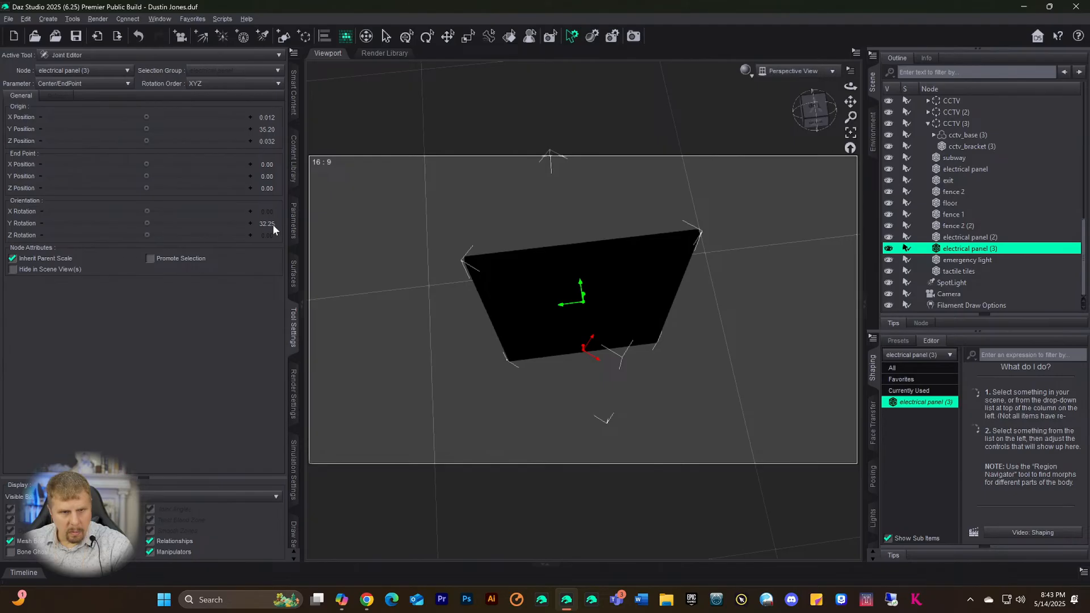
key(ctrl+z)
- Test and undo an End Point Y shift, face the panel front-on, and open Copilot
mouse_move(121, 176)
mouse_down()
mouse_move(155, 176)
mouse_move(136, 176)
mouse_up()
key(ctrl+z)
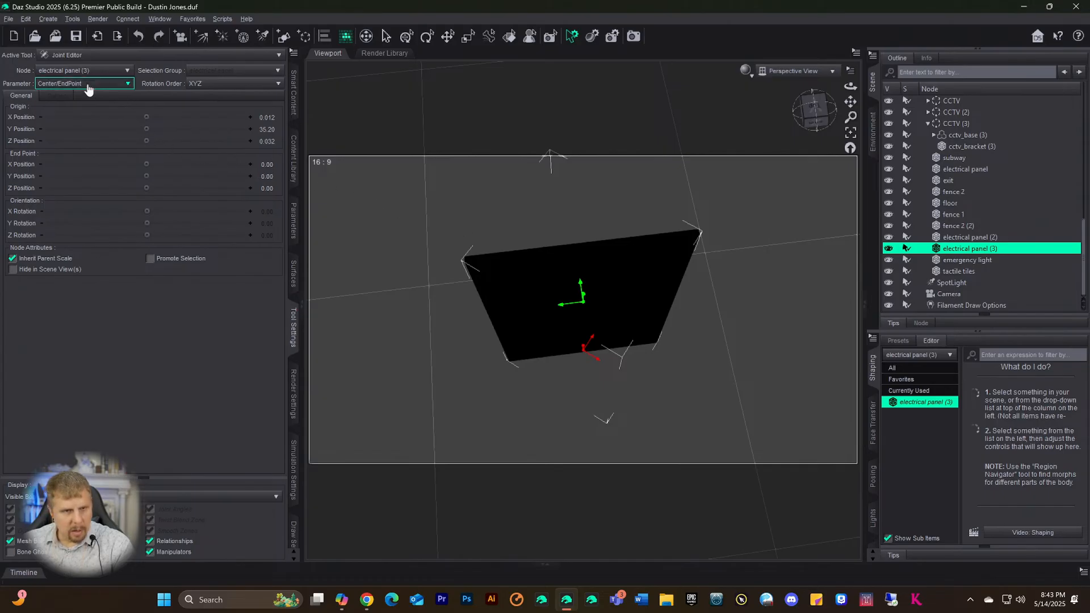
click(125, 85)
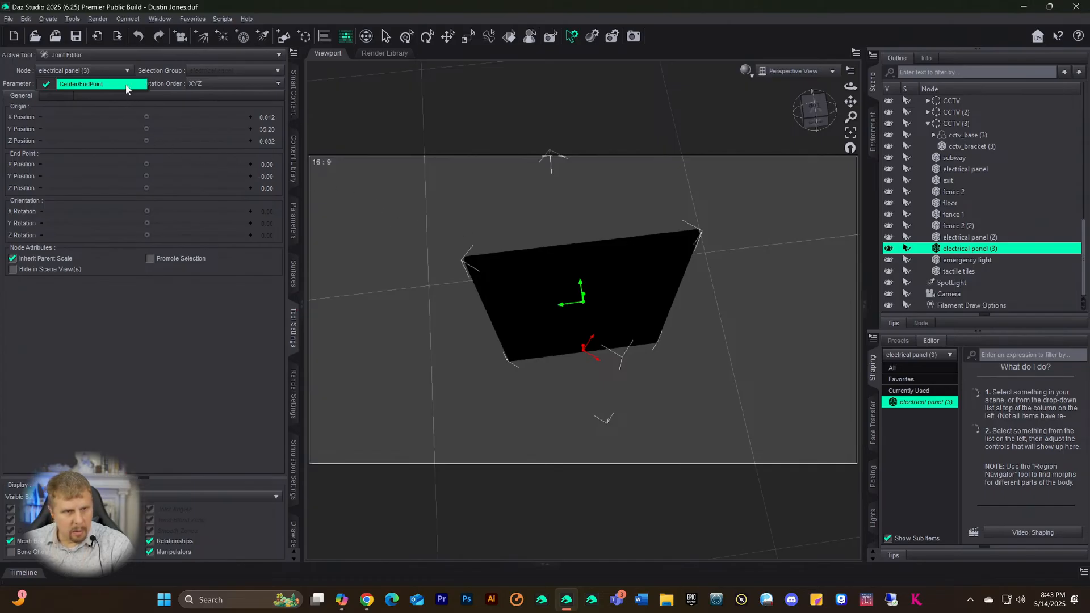
click(171, 79)
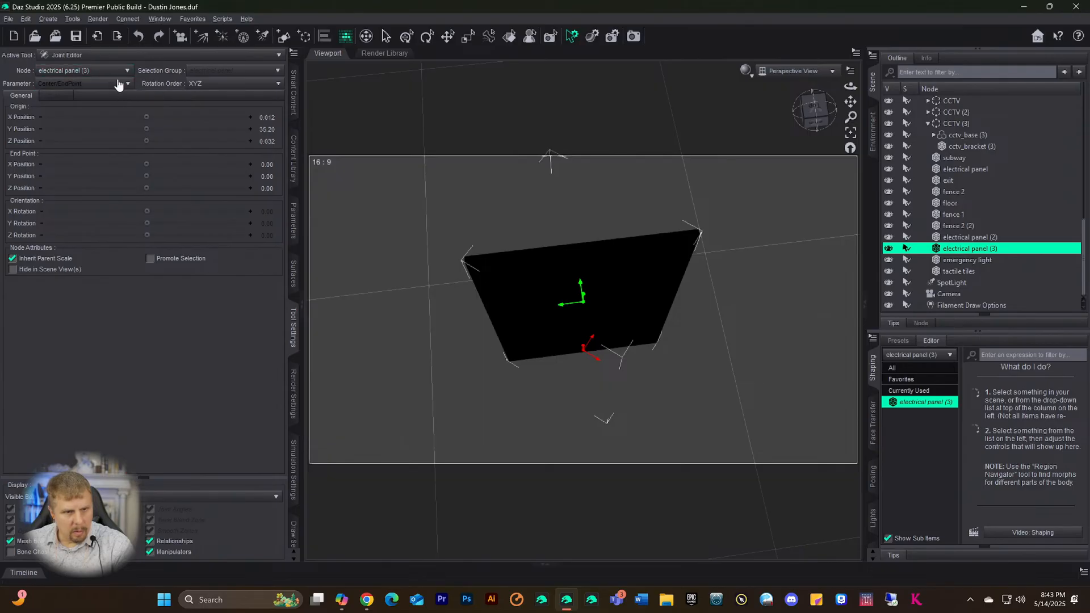
click(812, 114)
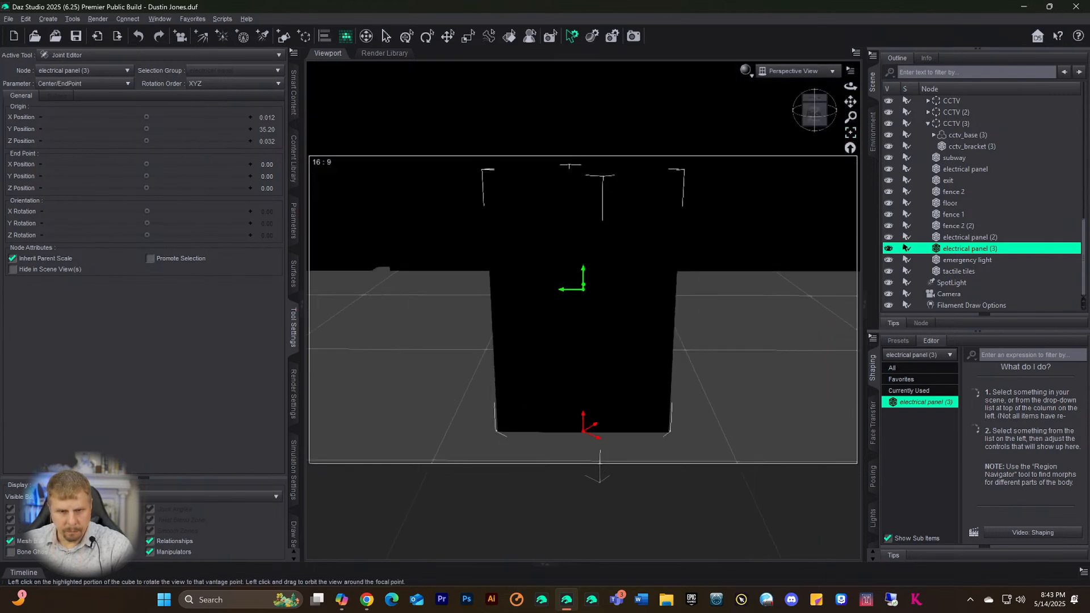
click(341, 600)
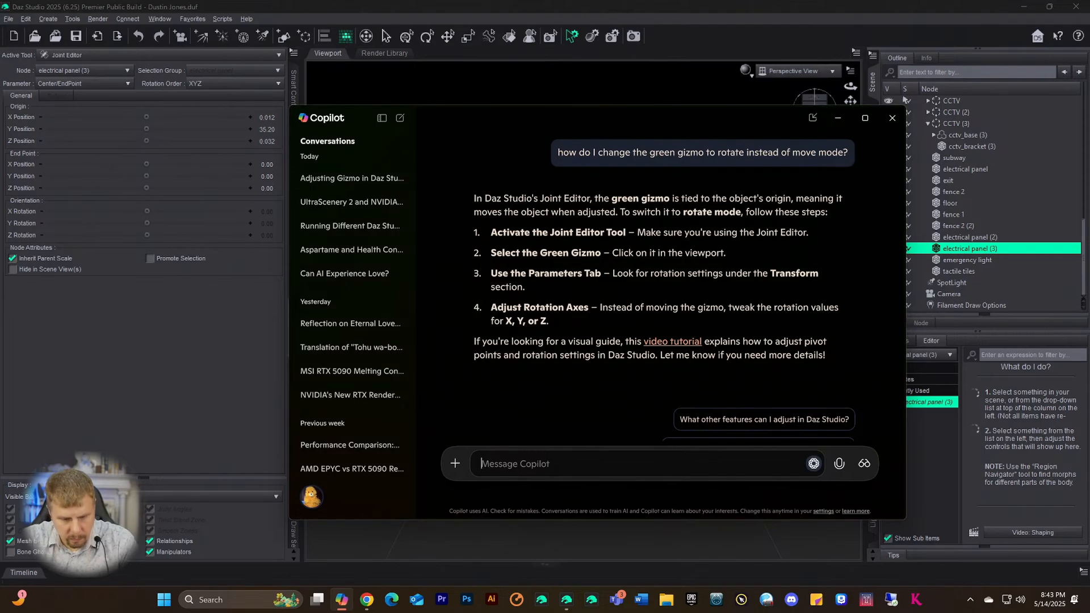
- Ask Copilot 'It is not letting me select the green gizmo to manipulate'
text(It is not le)
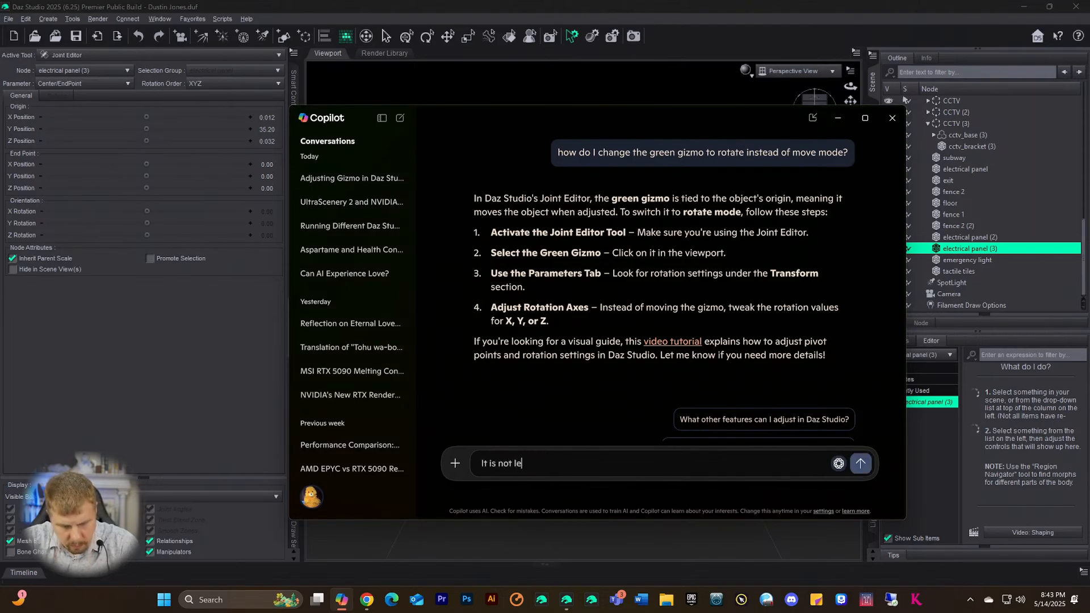
text(tting me se)
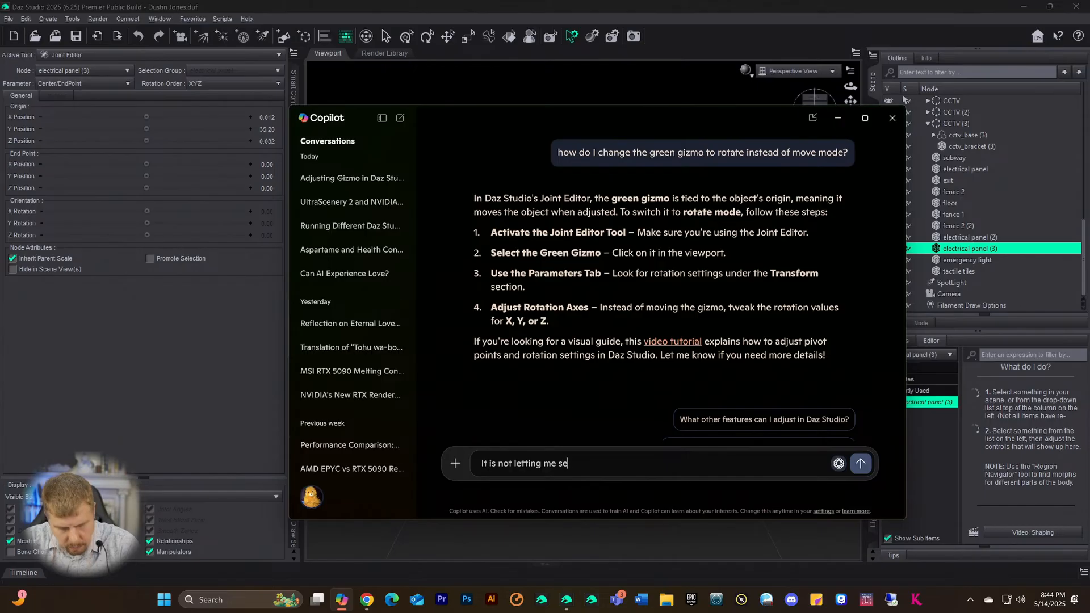
text(lect teh gr)
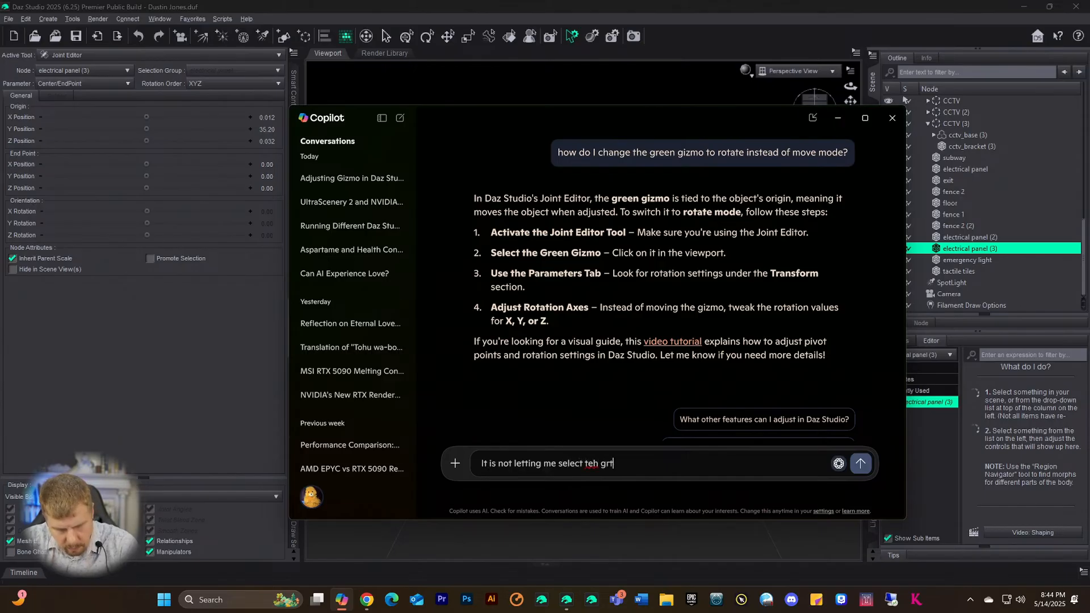
key(BackSpace)
key(BackSpace)
key(BackSpace)
key(BackSpace)
key(BackSpace)
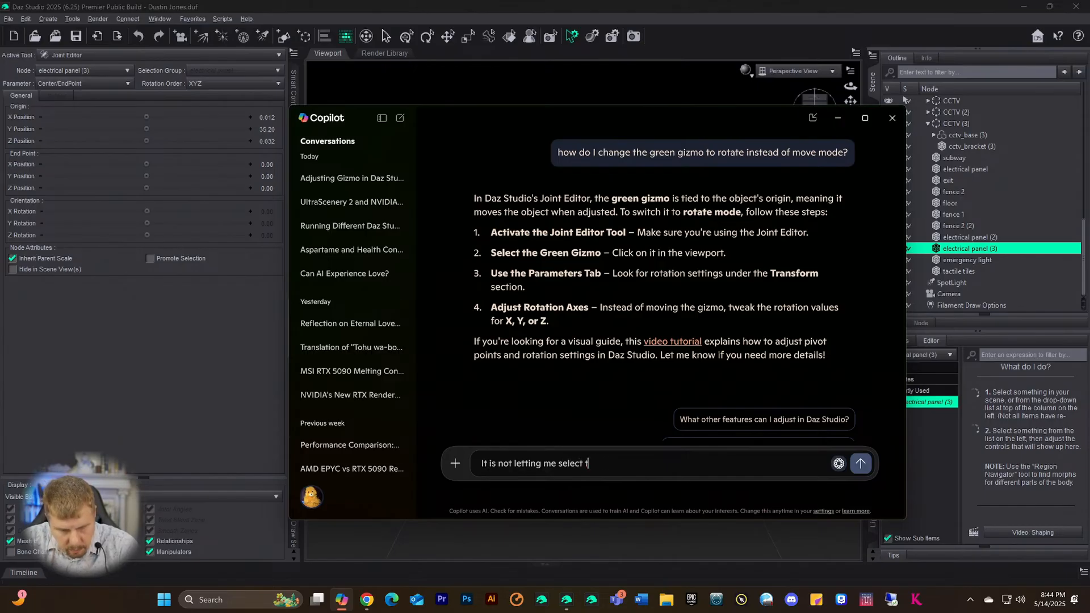
text(he green)
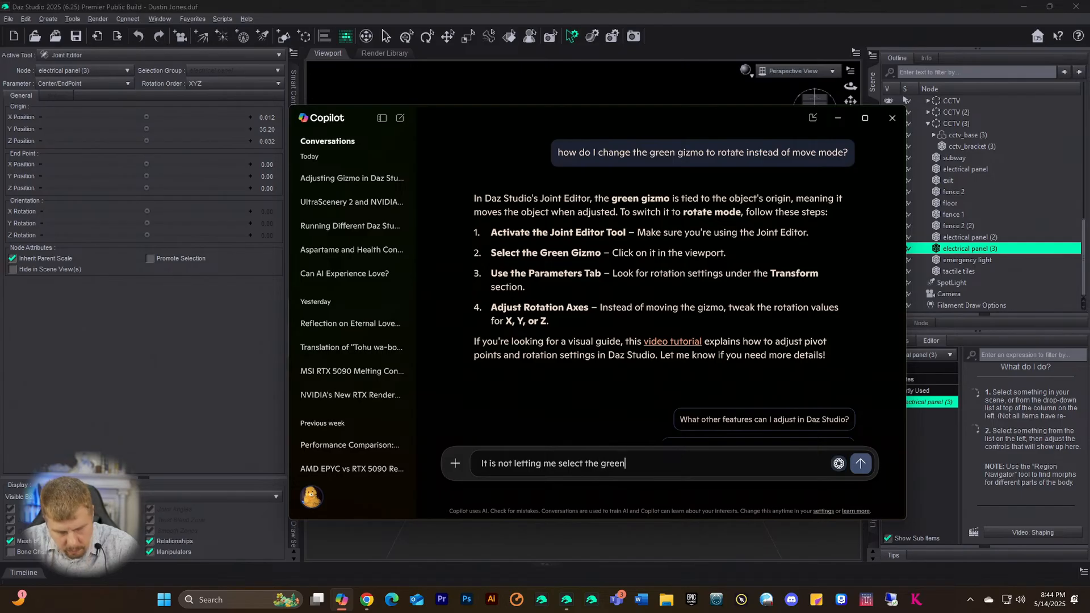
text( gizme of )
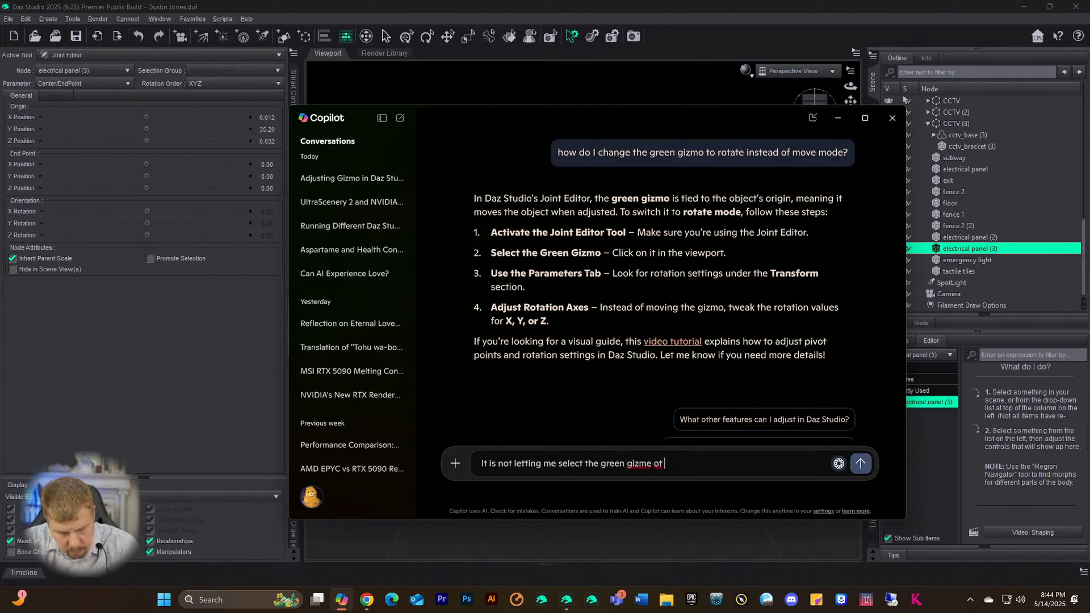
text(manipulate)
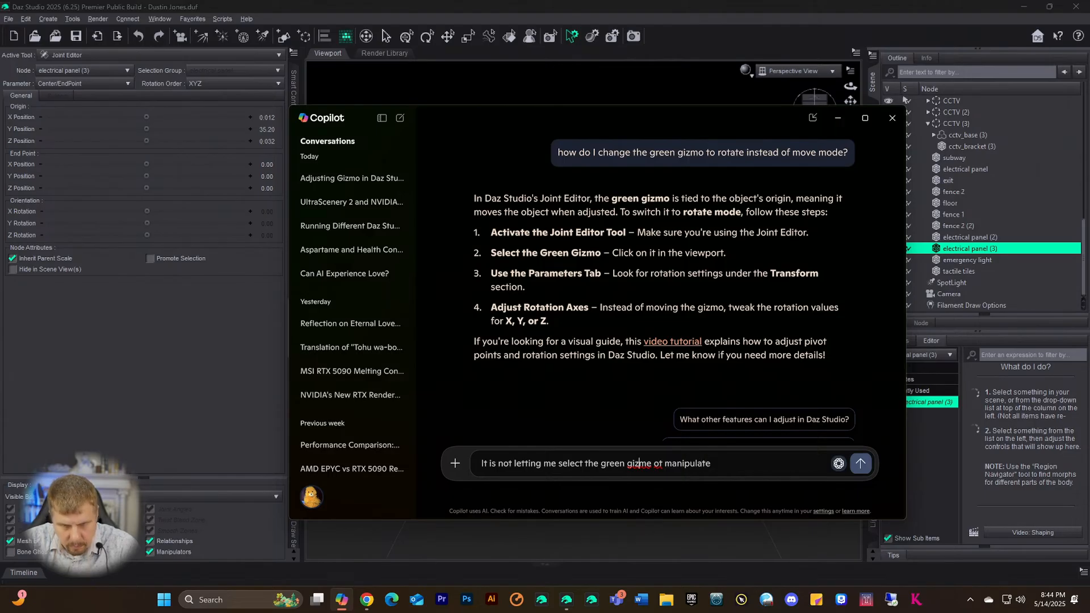
key(Delete)
key(Delete)
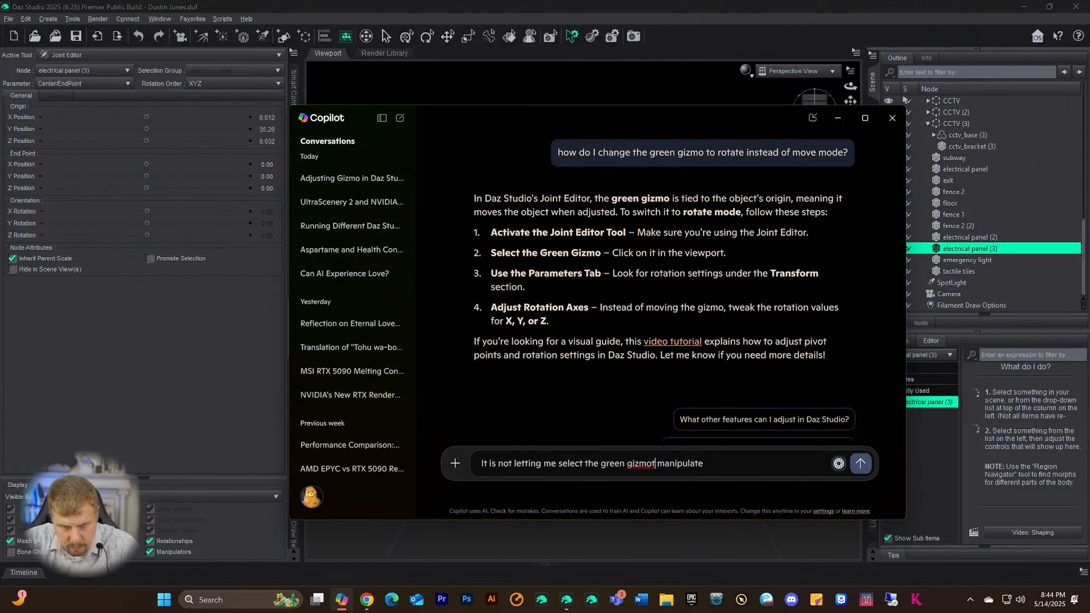
key(BackSpace)
text(to)
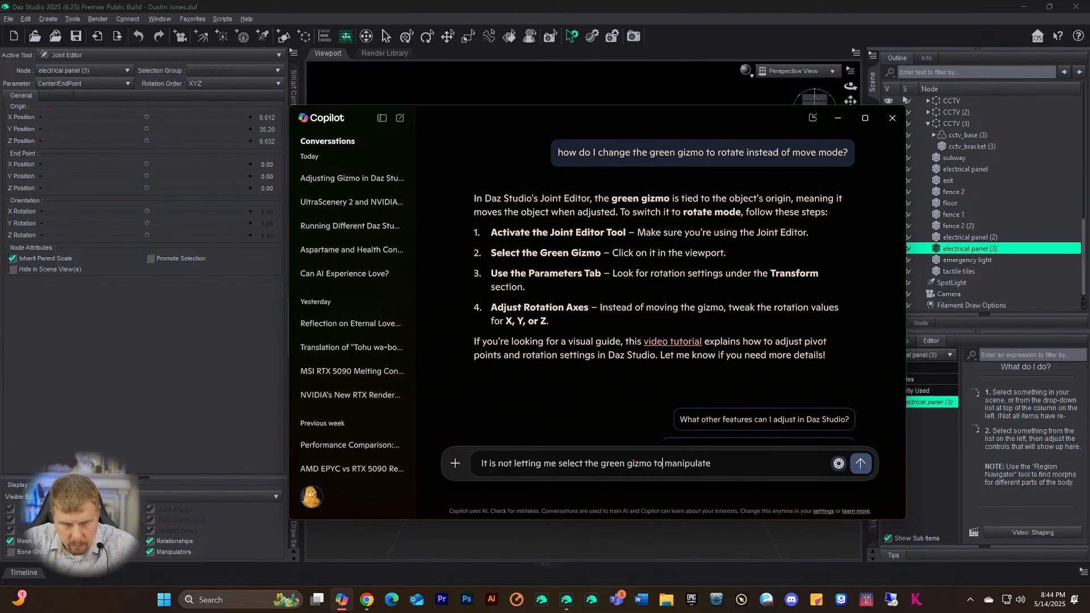
key(Return)
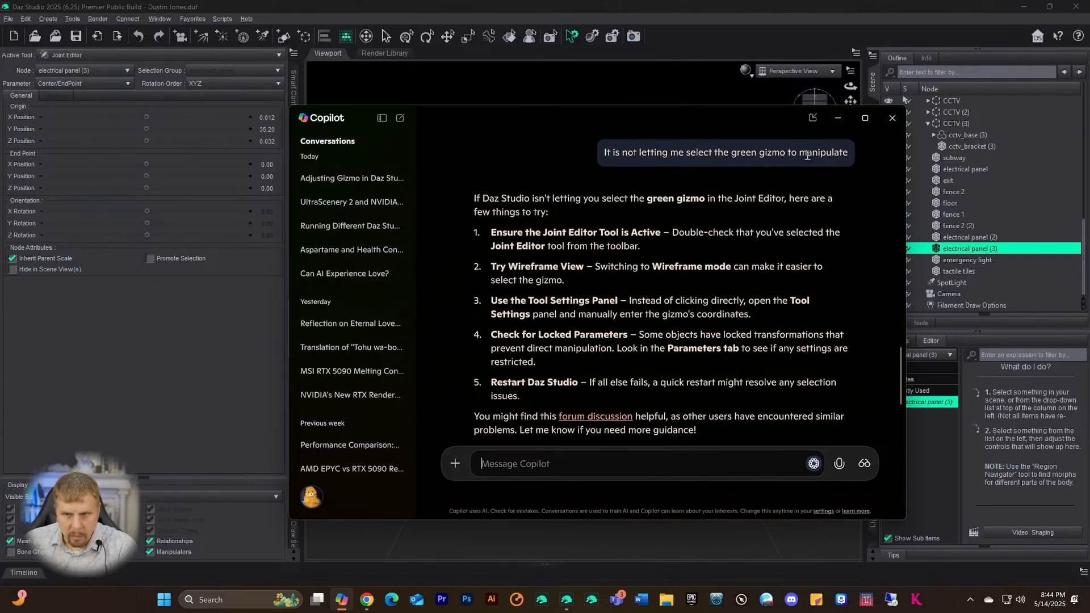
- Minimize Copilot and switch the viewport DrawStyle to Wireframe
click(838, 118)
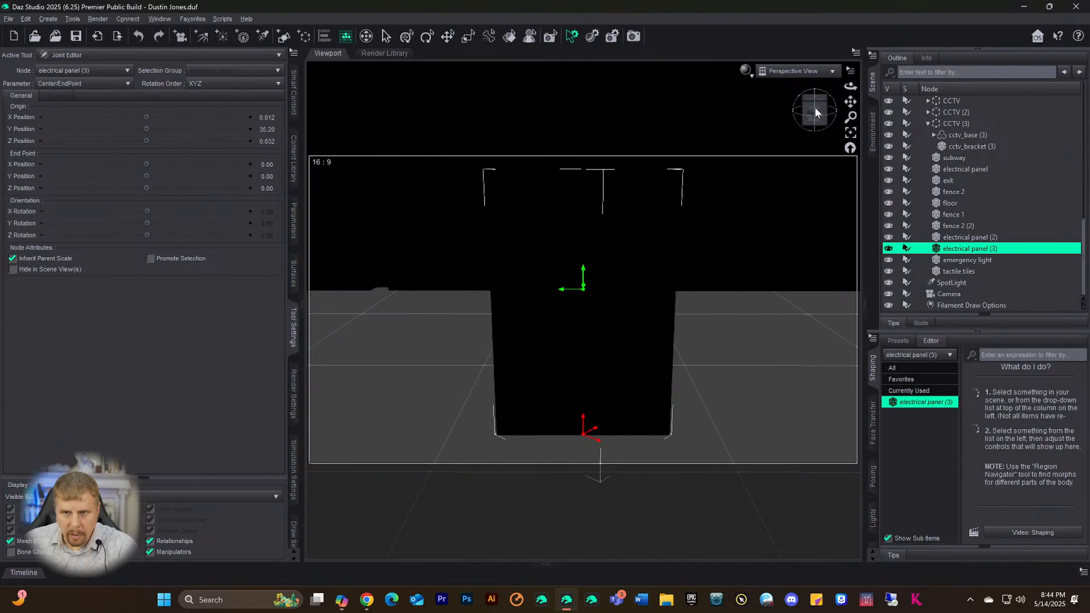
click(745, 69)
click(724, 106)
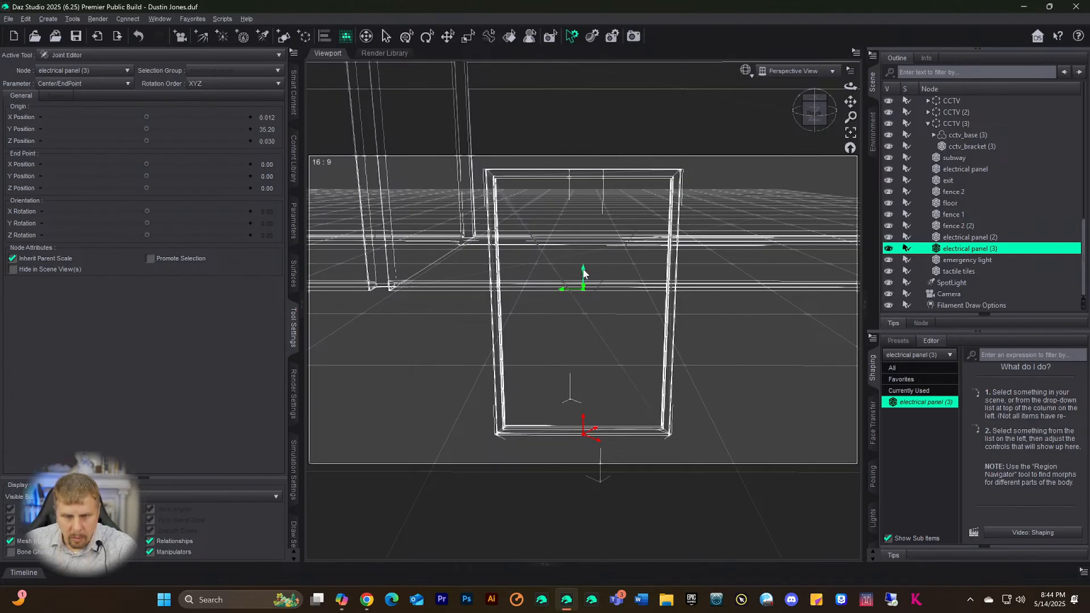
scroll(606, 332, up, 10)
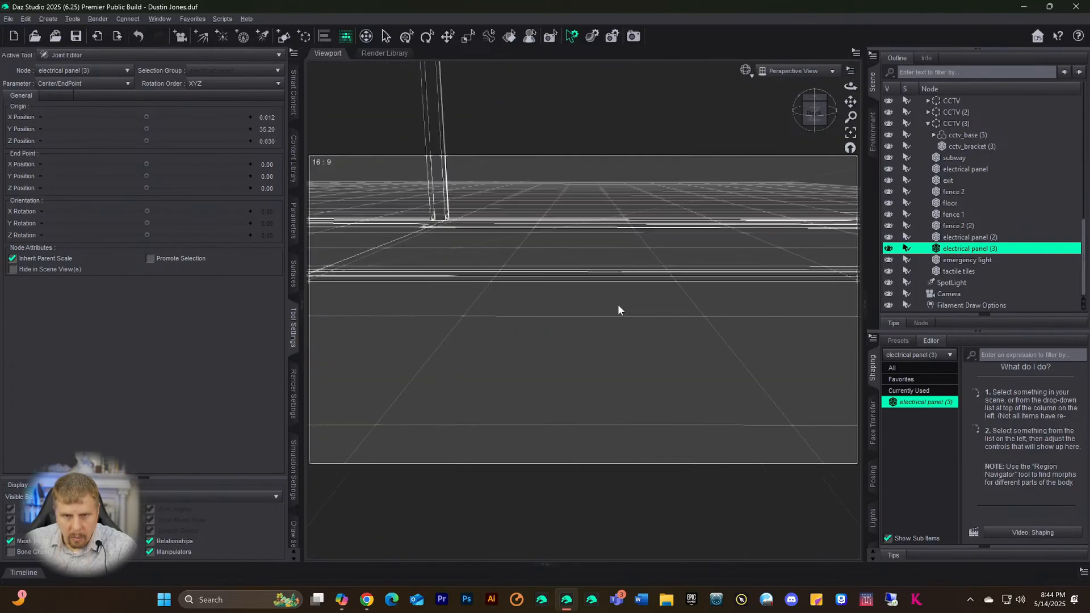
scroll(618, 304, down, 5)
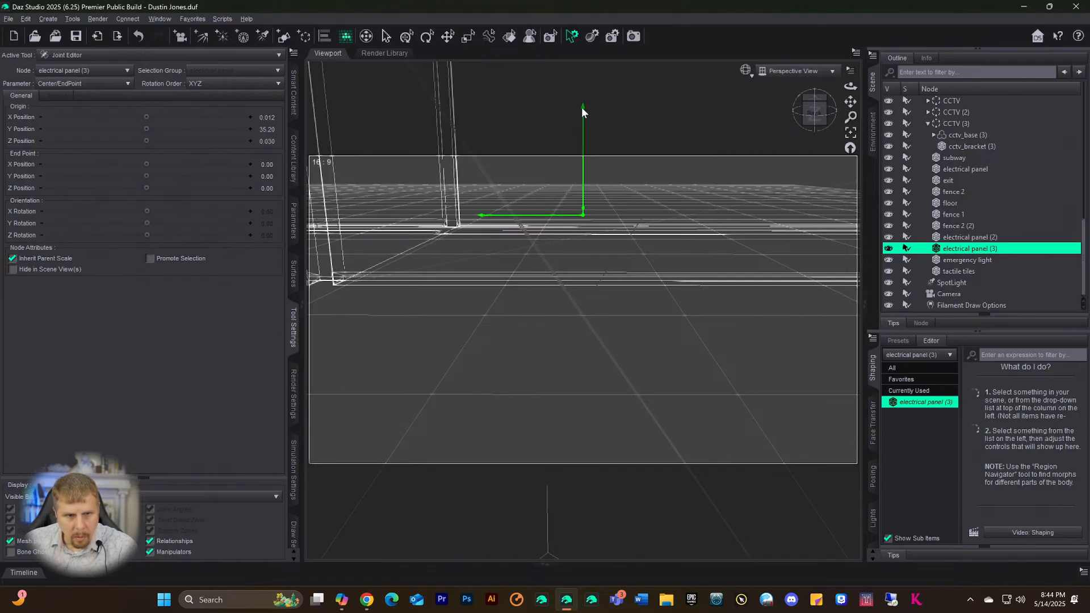
- Try rotating the joint orientation around Y, then undo back to 0
drag(146, 223, 179, 223)
scroll(503, 318, down, 5)
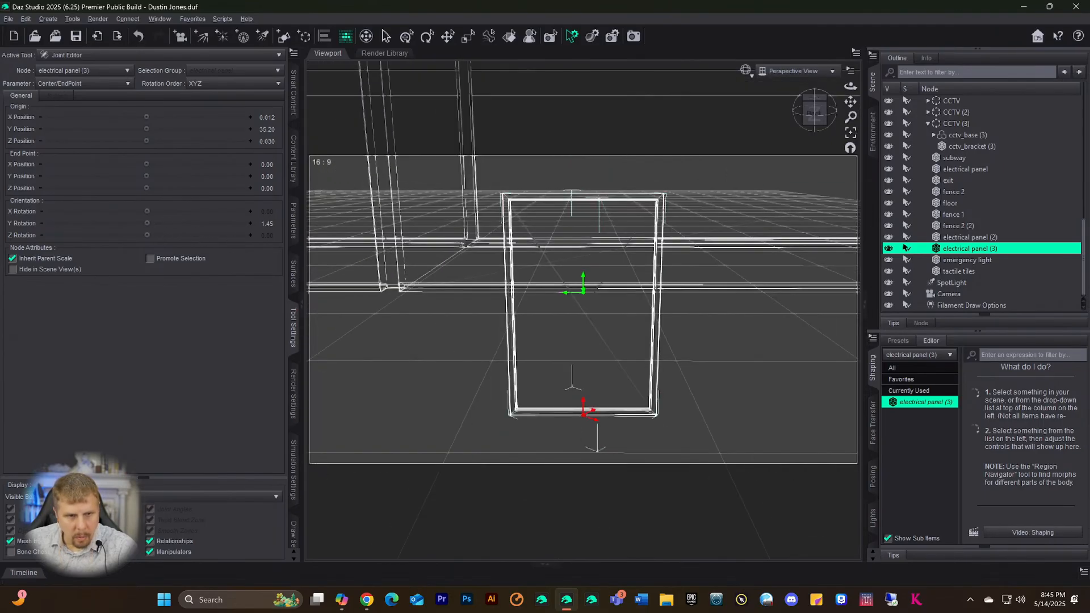
drag(147, 223, 248, 223)
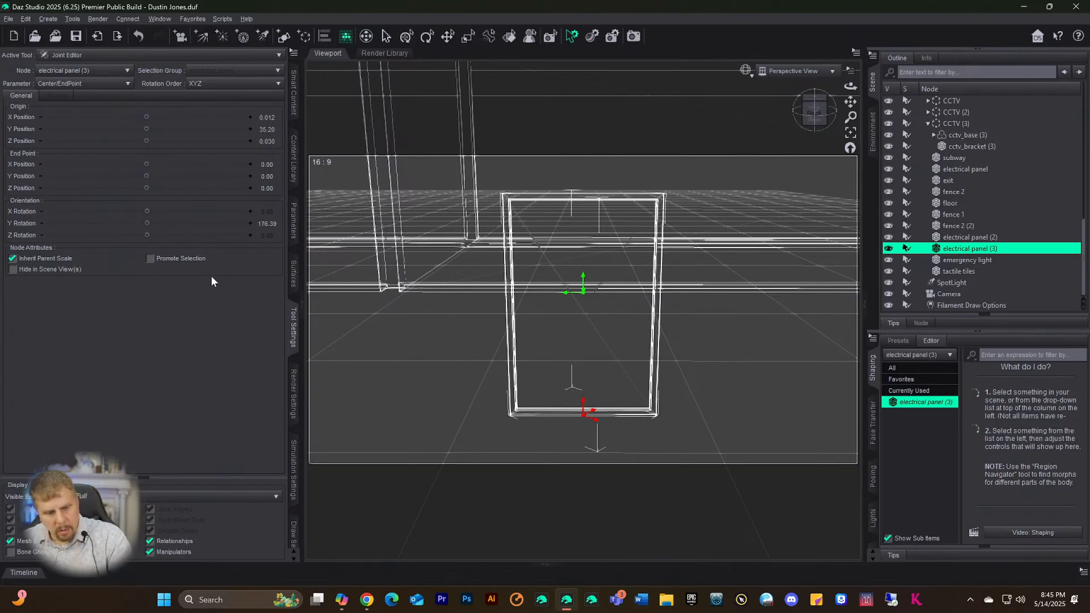
key(ctrl+z)
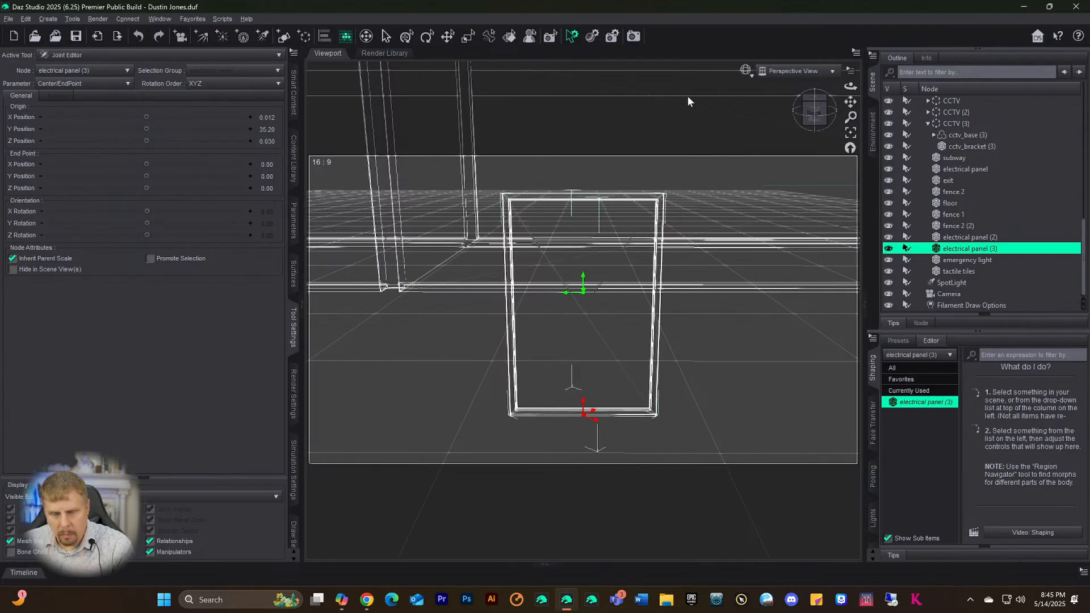
- Switch briefly to Active Pose, then choose Joint Editor from the Active Tool list
click(487, 38)
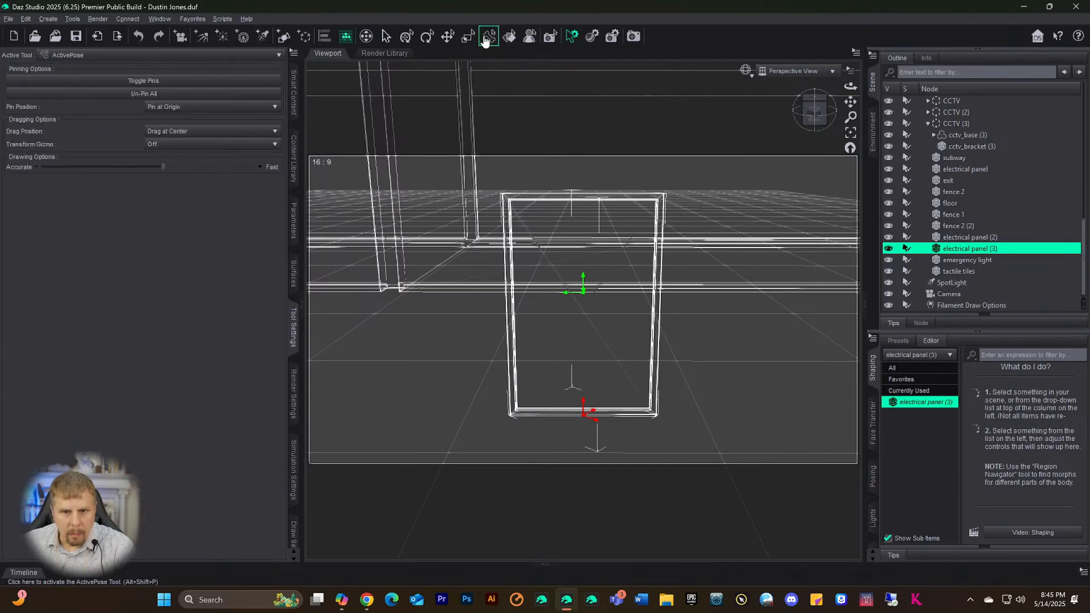
click(102, 55)
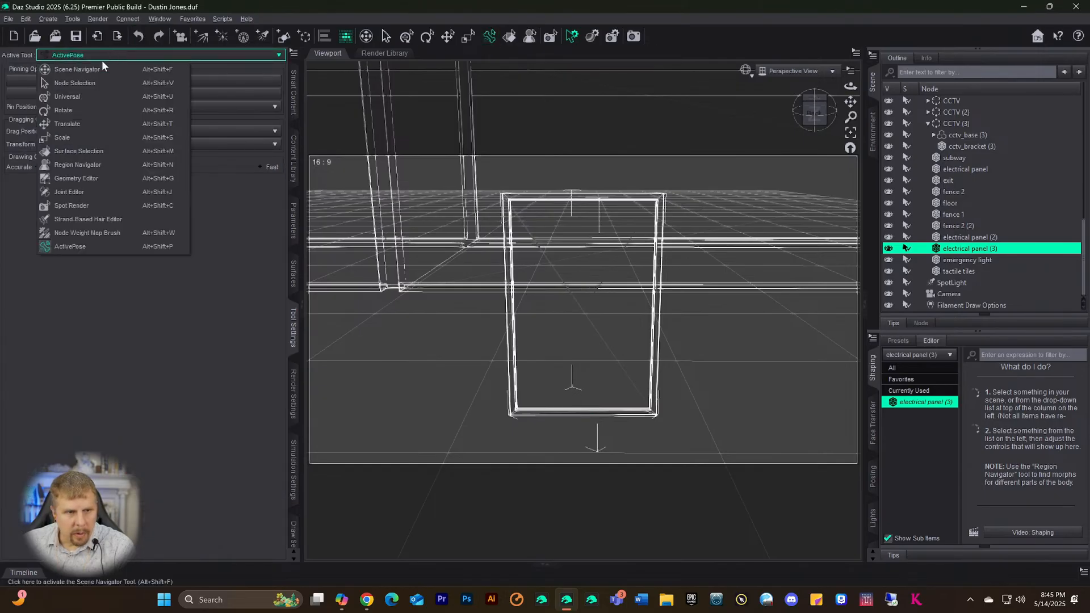
click(78, 187)
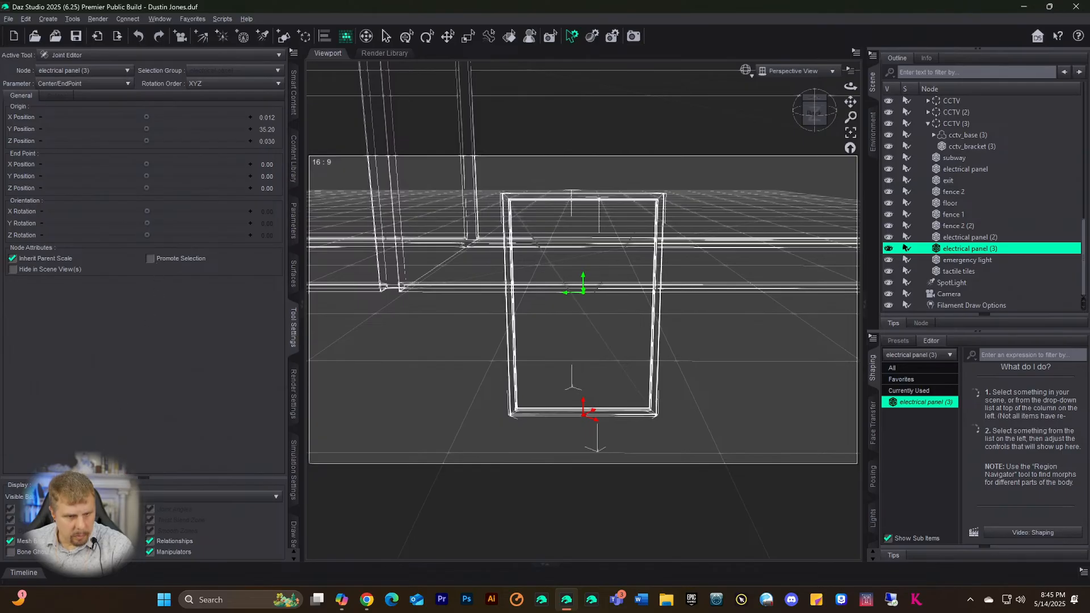
- Raise the joint end point to Y 31.35 and move the origin back along Z
click(10, 541)
click(15, 543)
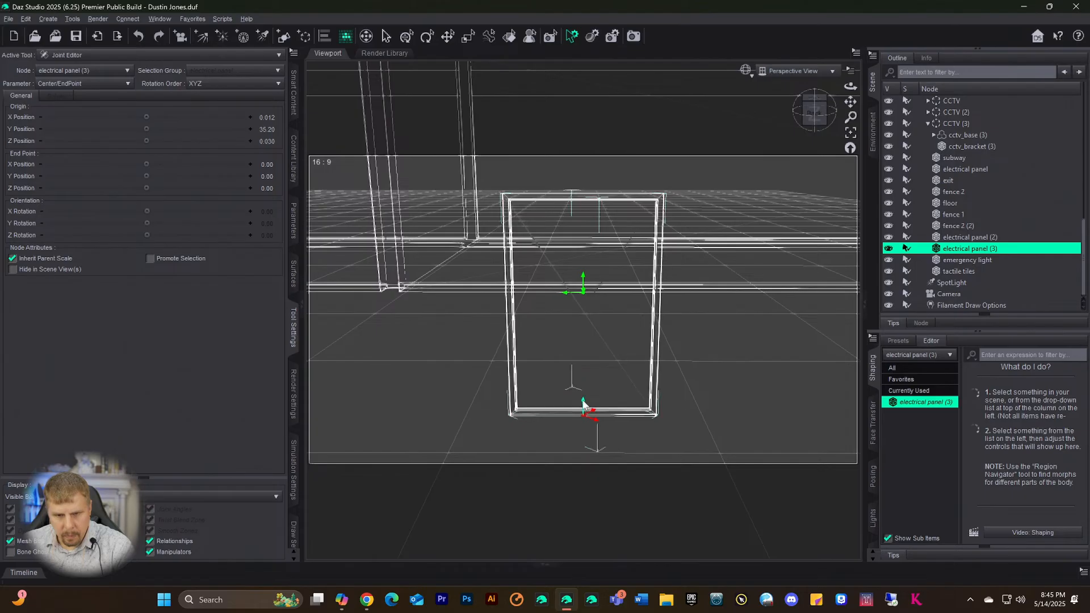
drag(583, 403, 585, 380)
drag(588, 327, 588, 290)
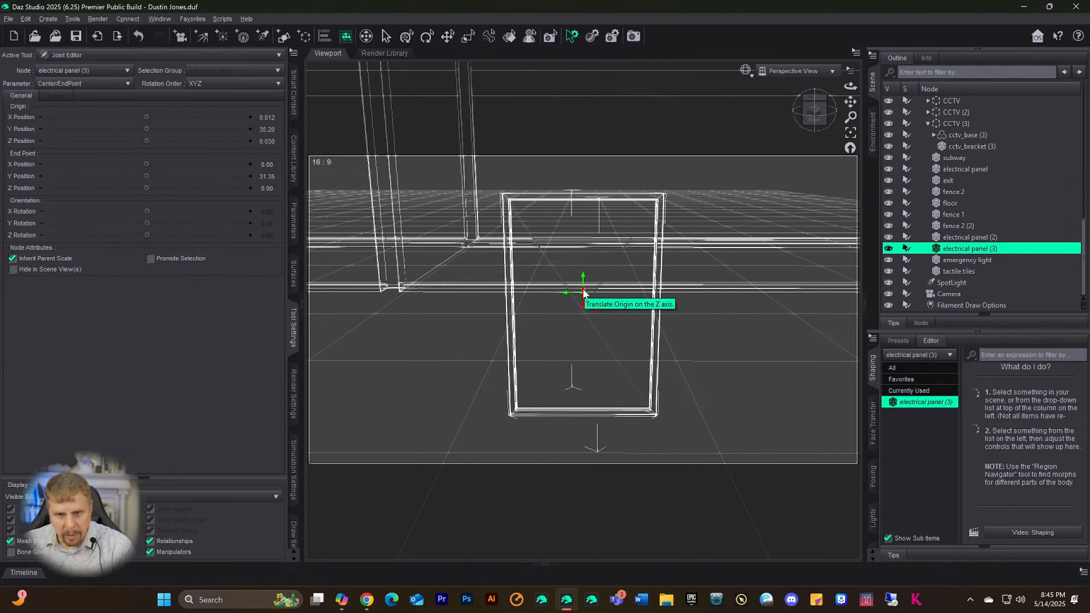
drag(584, 292, 585, 309)
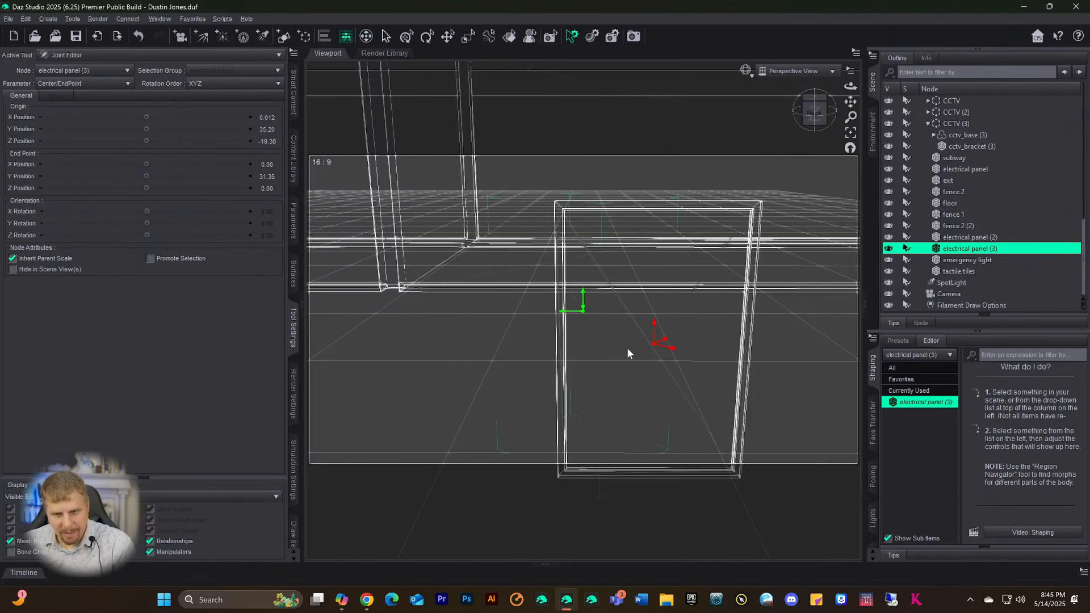
- Reselect electrical panel (3), leave End Point Y unchanged, and edit Origin Z Position
click(474, 341)
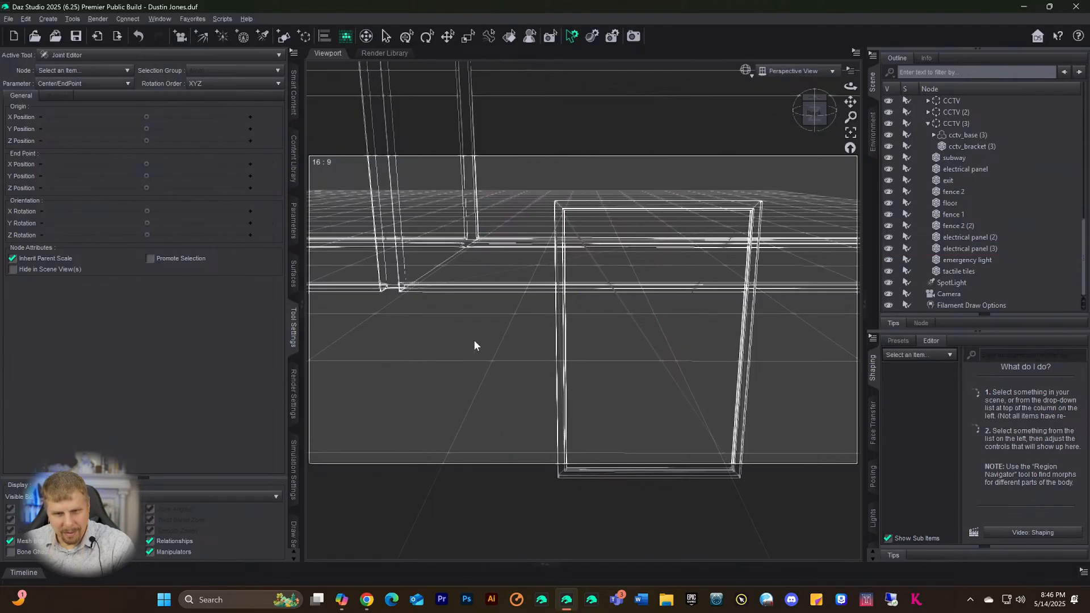
click(585, 325)
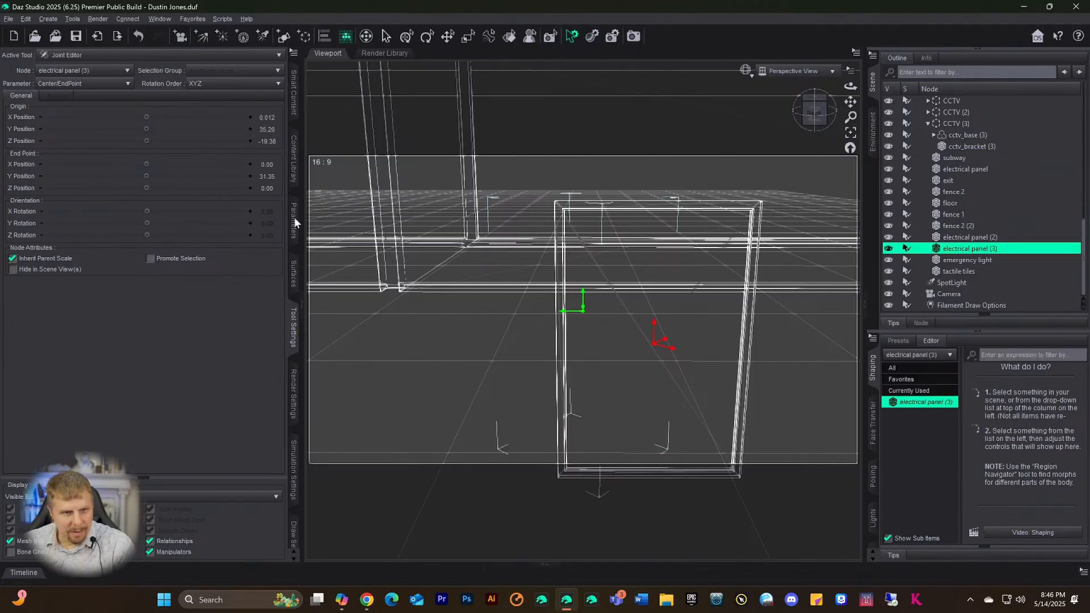
click(263, 176)
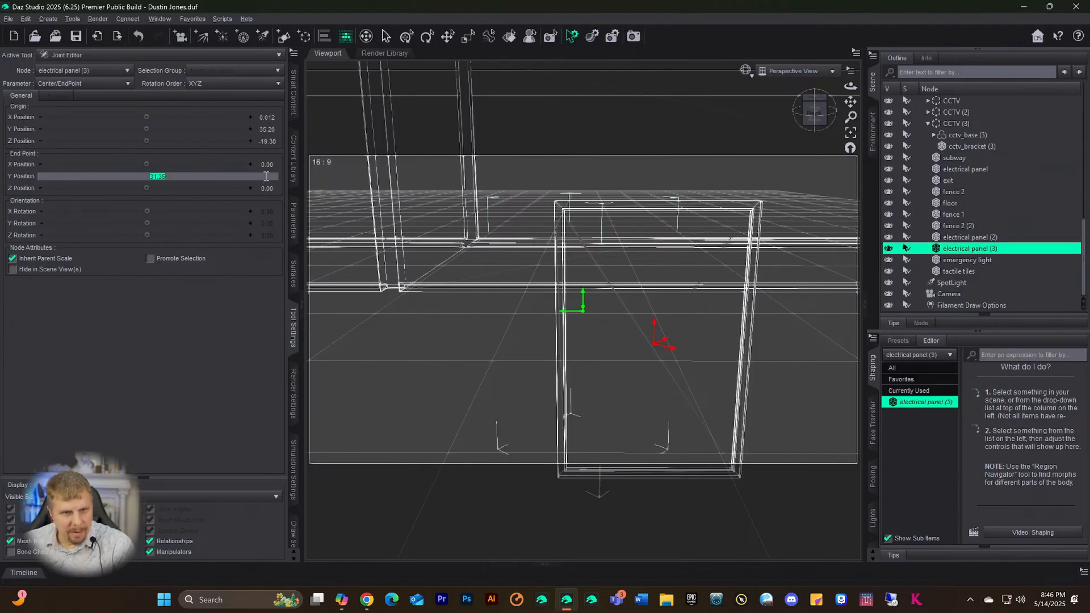
key(BackSpace)
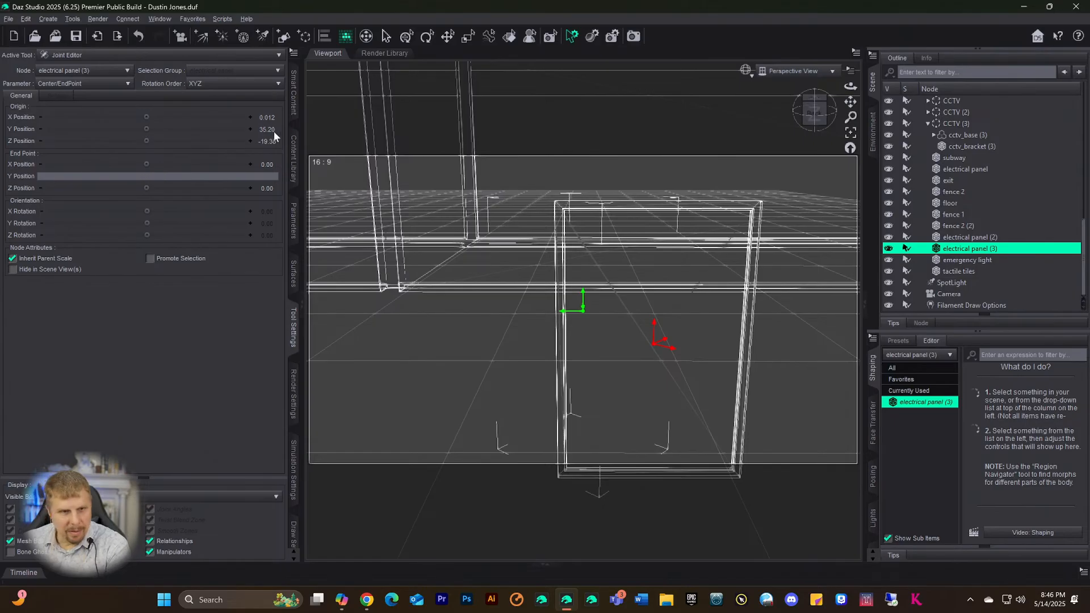
click(269, 135)
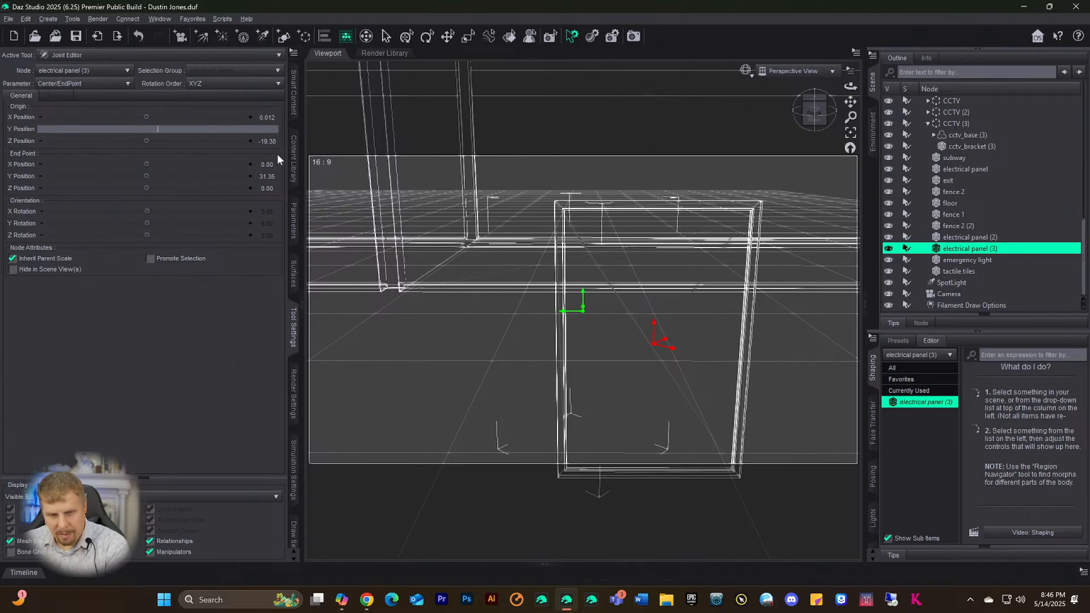
click(270, 143)
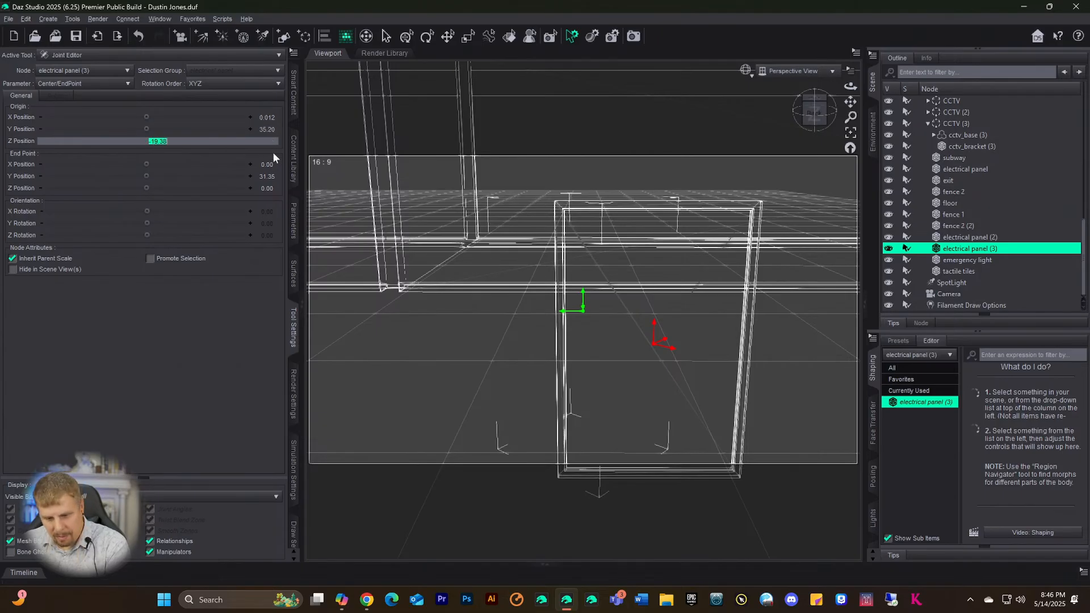
- Set Origin Z, Origin Y and End Point Y all to 0
text(0)
click(272, 130)
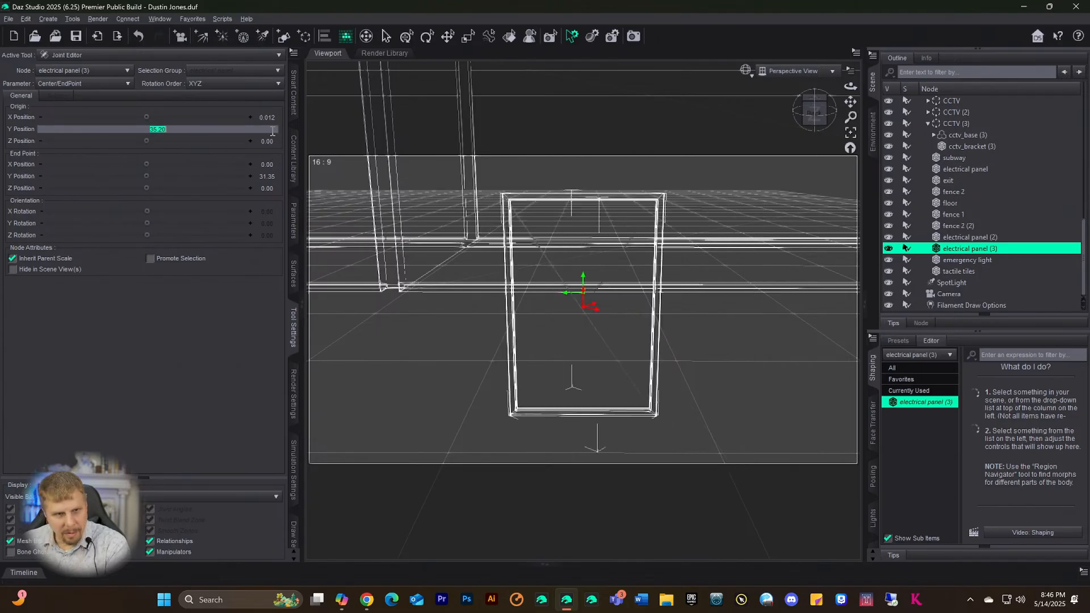
text(0)
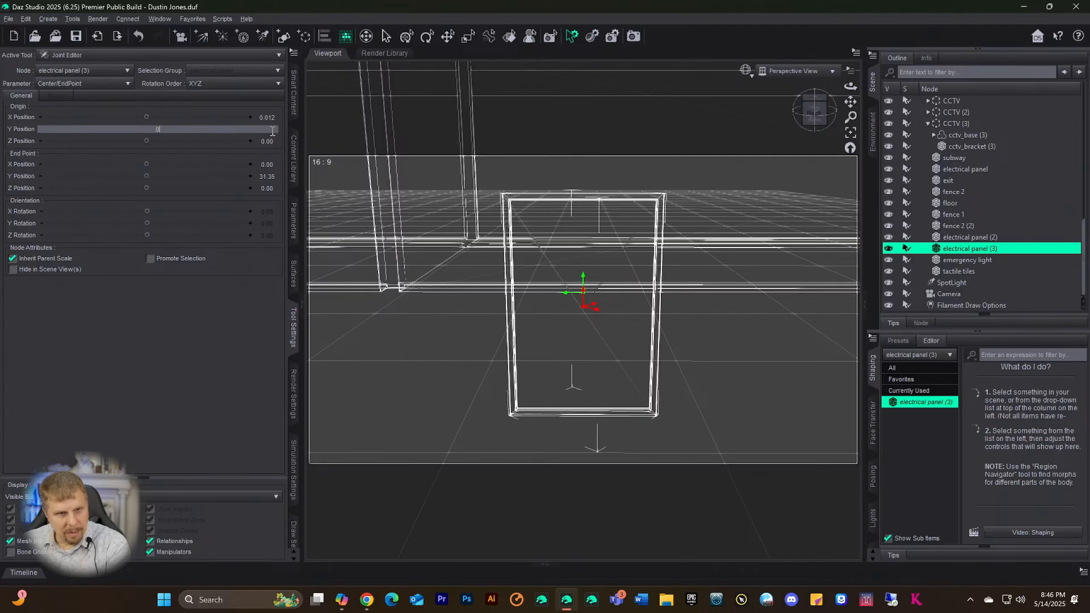
key(Return)
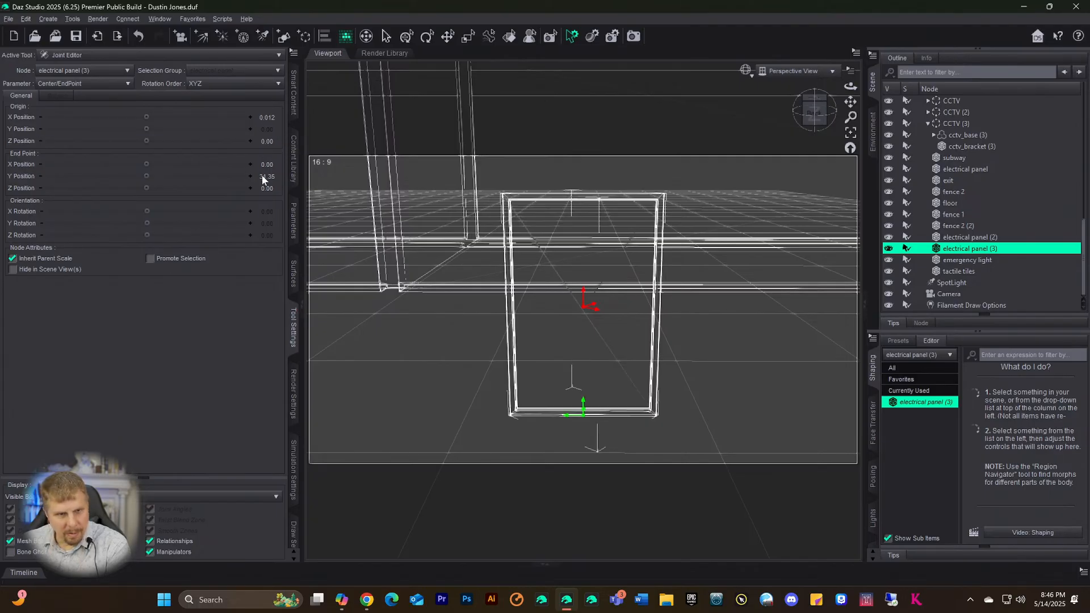
click(268, 176)
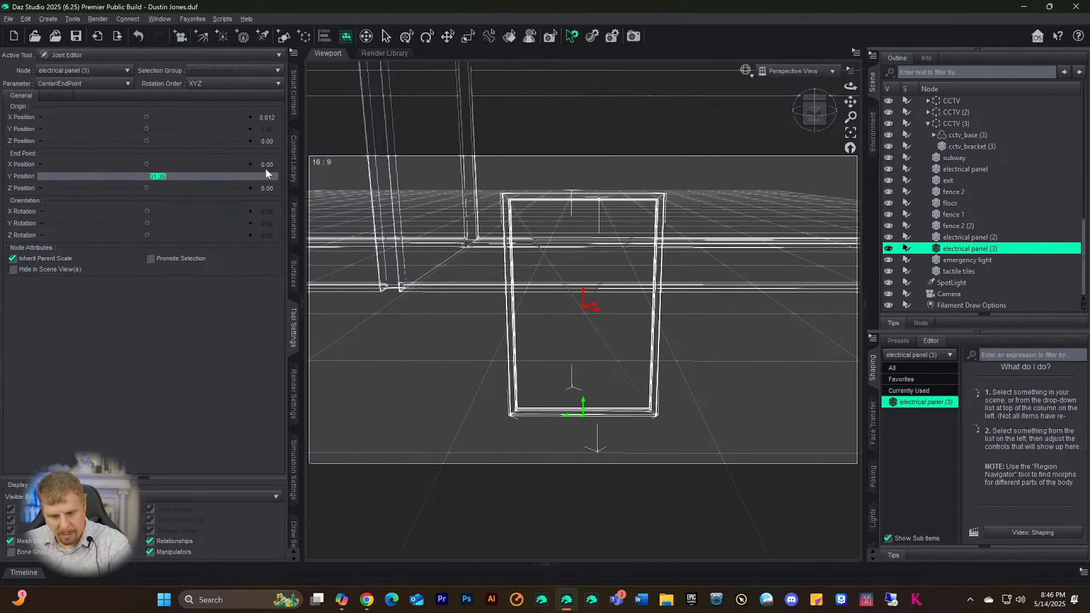
text(0)
key(Return)
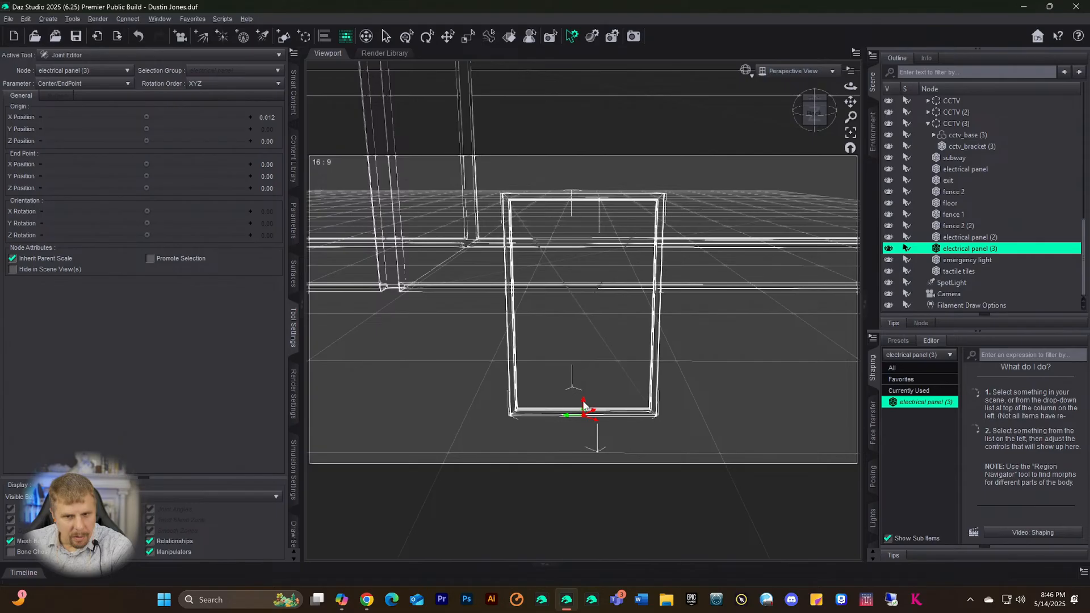
- Place the origin at the base (Y 0.35) and end point at Y 30.16, then test Y rotation
mouse_move(583, 404)
mouse_down()
mouse_move(581, 364)
mouse_move(584, 404)
mouse_up()
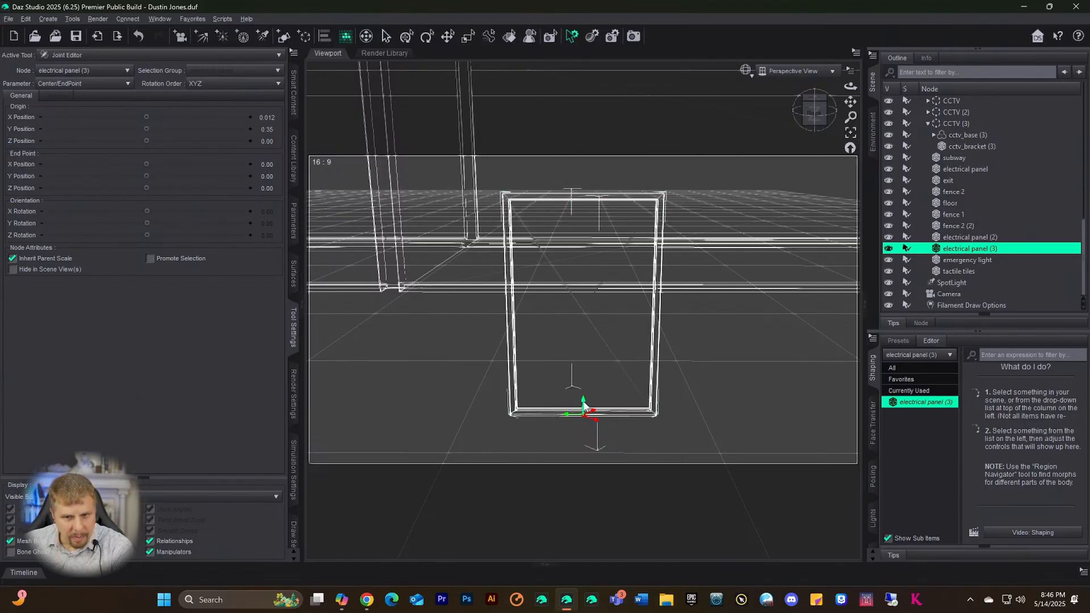
drag(584, 396, 589, 301)
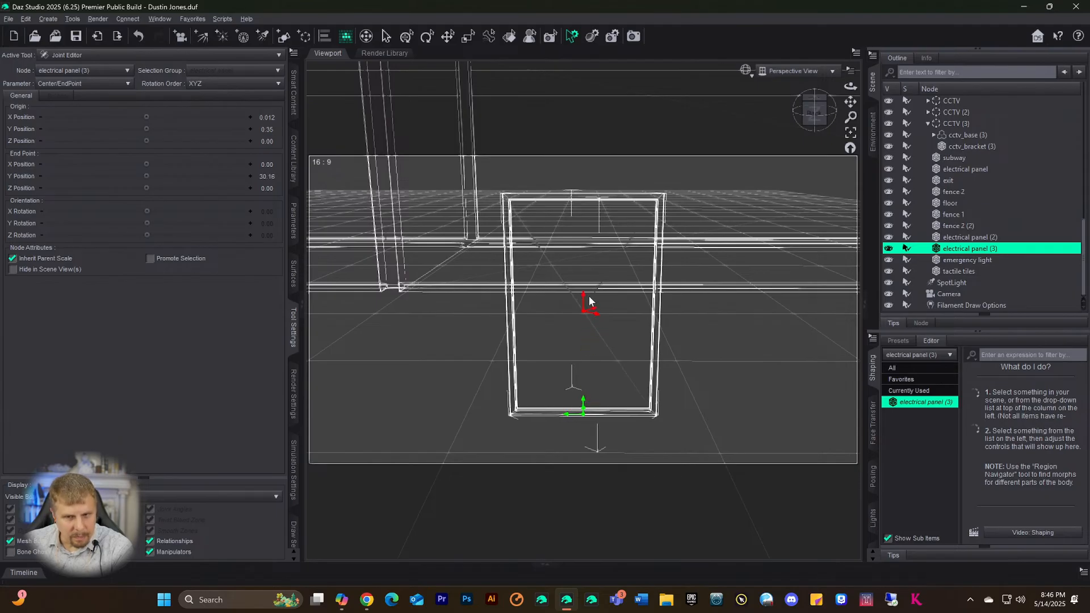
mouse_move(149, 223)
mouse_down()
mouse_move(108, 223)
mouse_move(147, 223)
mouse_up()
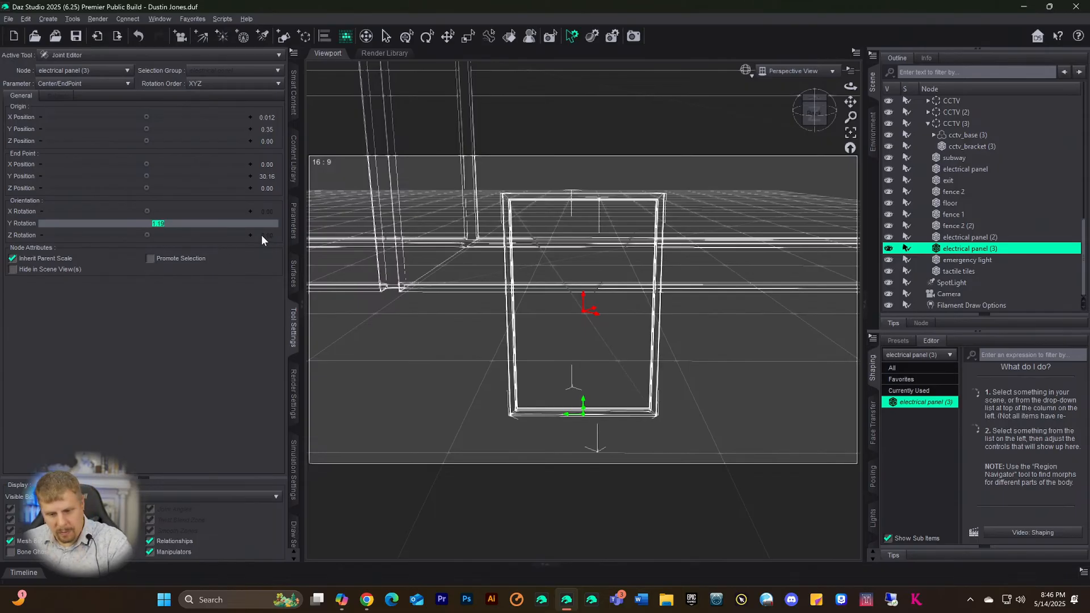
text(0)
key(Return)
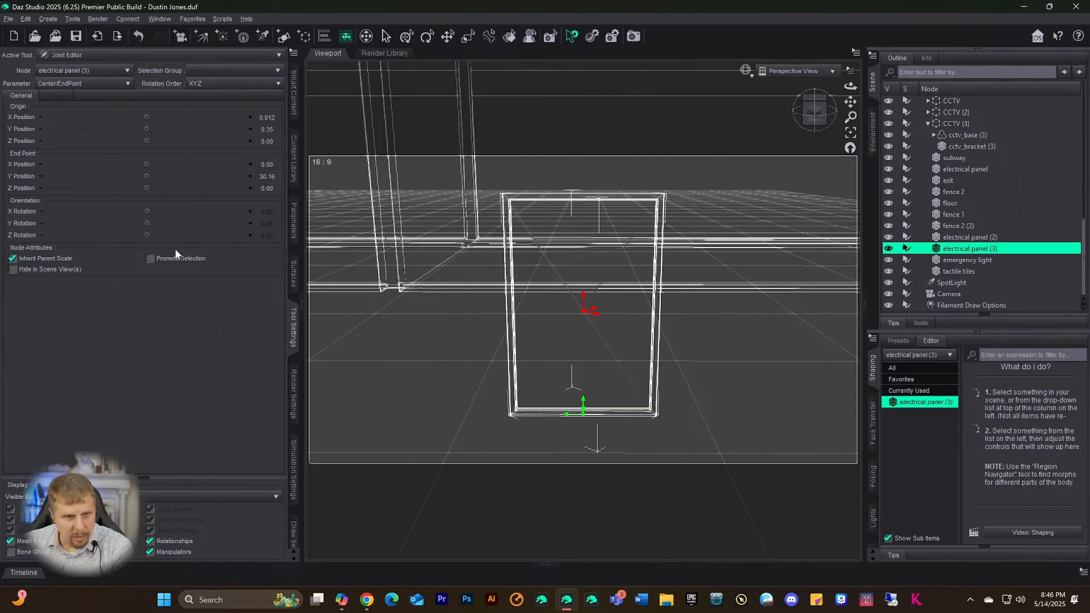
drag(145, 222, 145, 222)
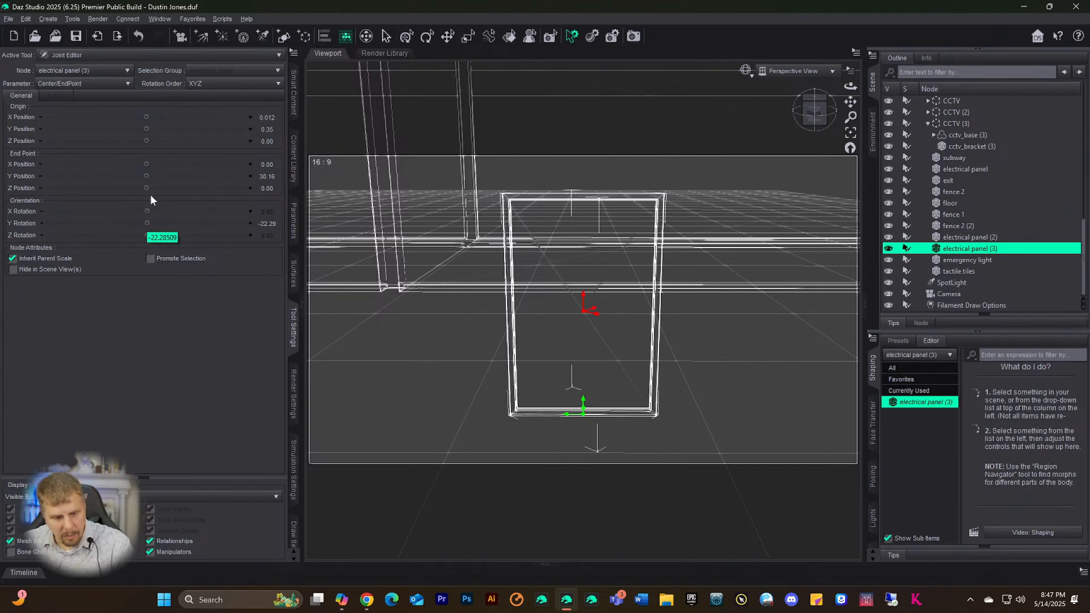
key(ctrl+z)
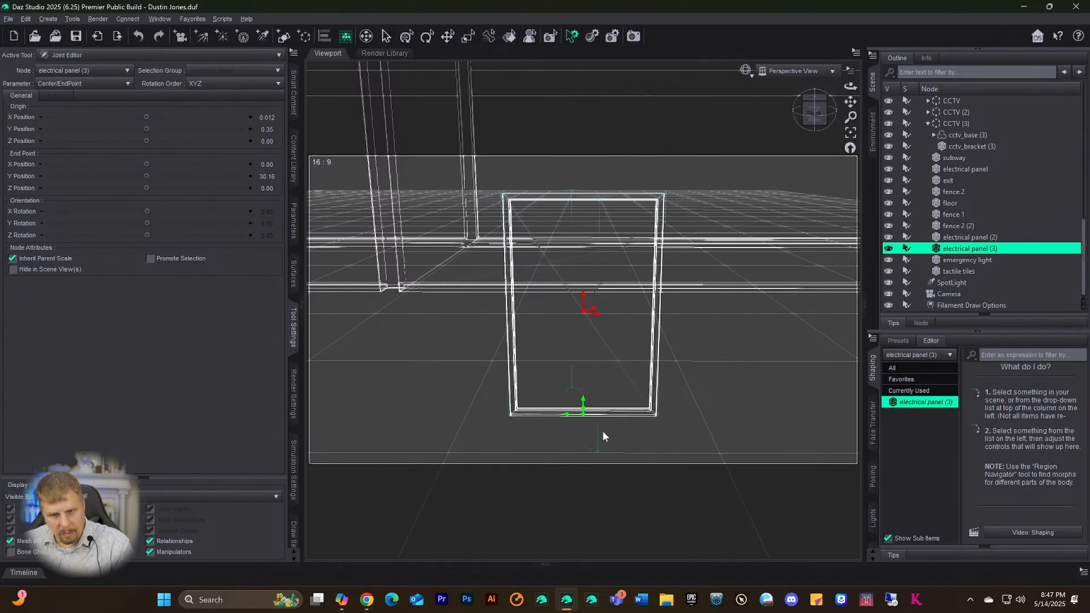
- Zoom, pan and orbit to look down on the electrical panel's joint origin and end point
scroll(601, 442, up, 5)
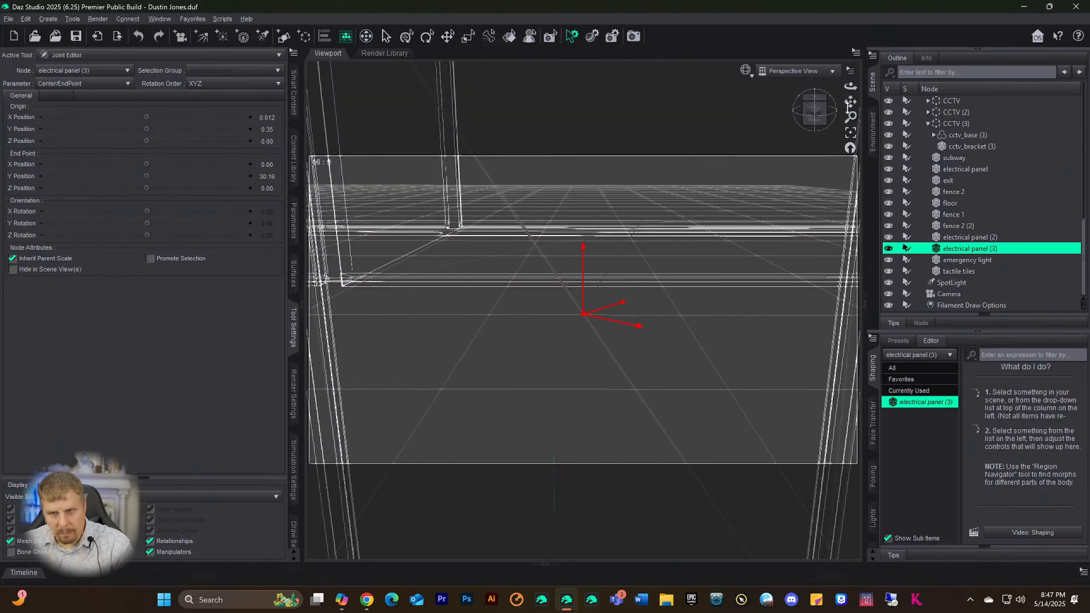
drag(849, 103, 588, 275)
scroll(583, 268, down, 5)
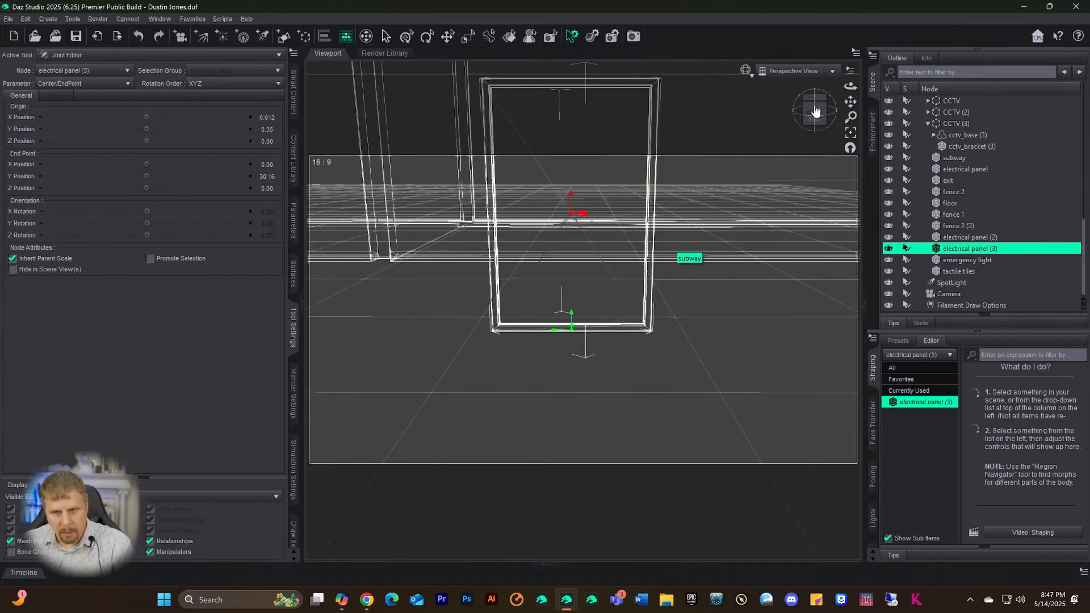
drag(815, 111, 790, 127)
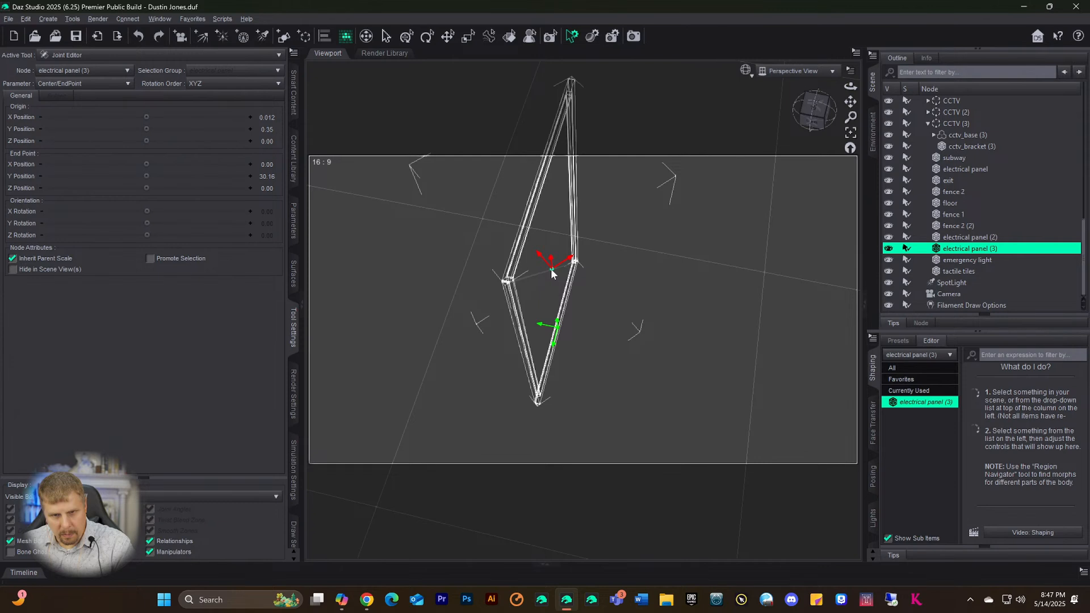
- Move the joint end point forward to Z 0.28, keeping End Point X at 0
drag(551, 270, 557, 269)
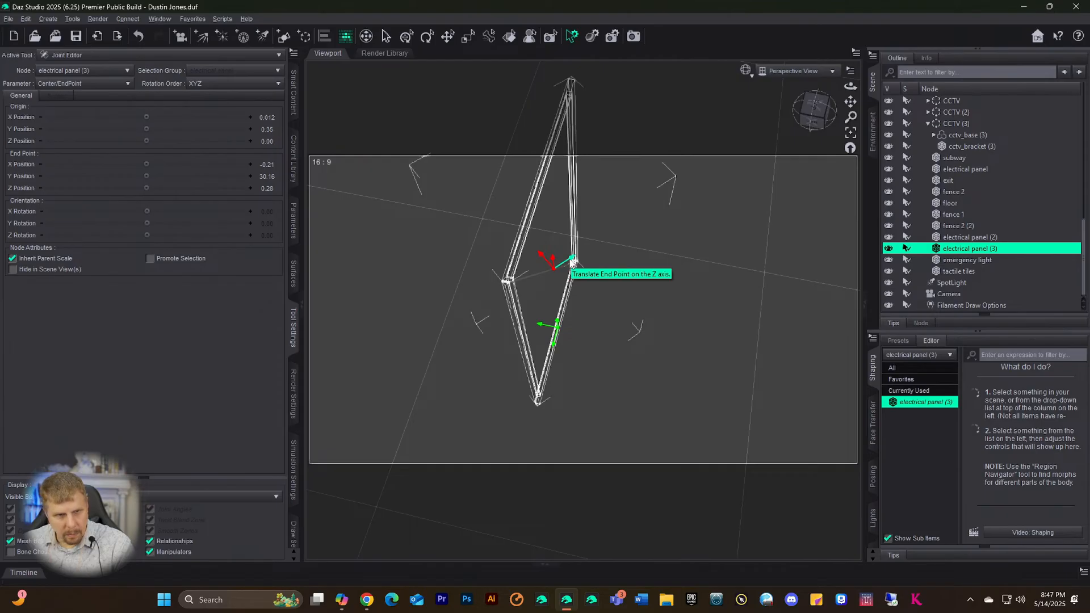
click(273, 164)
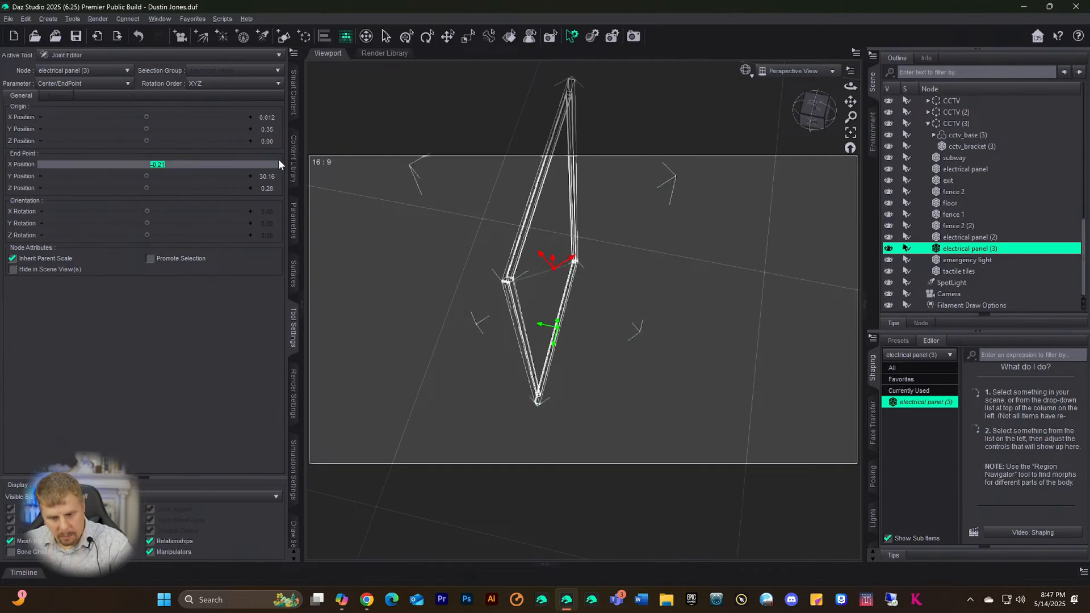
text(0)
key(Return)
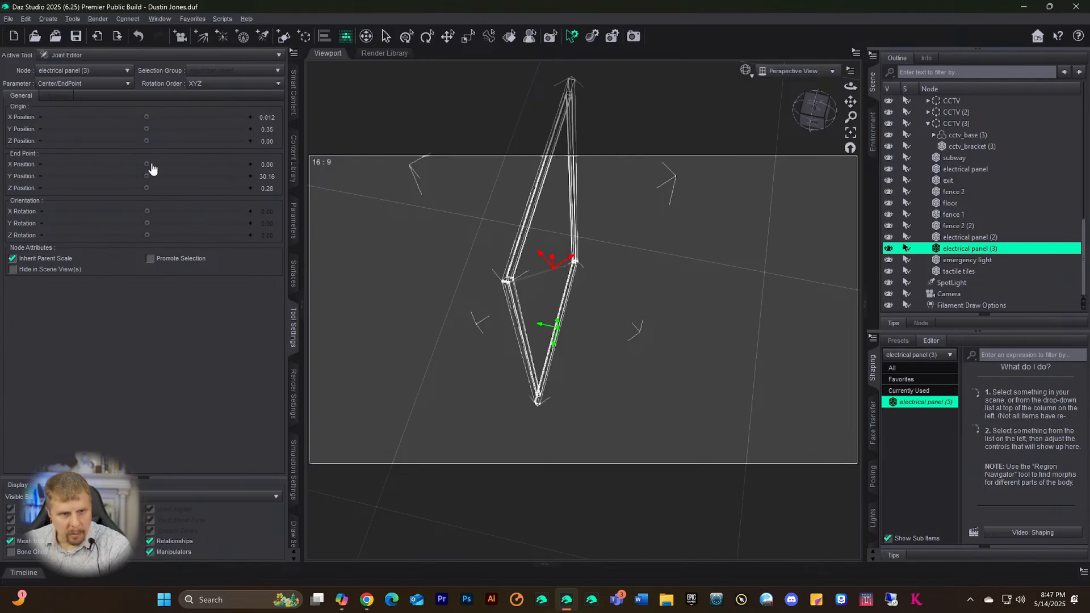
drag(149, 164, 146, 162)
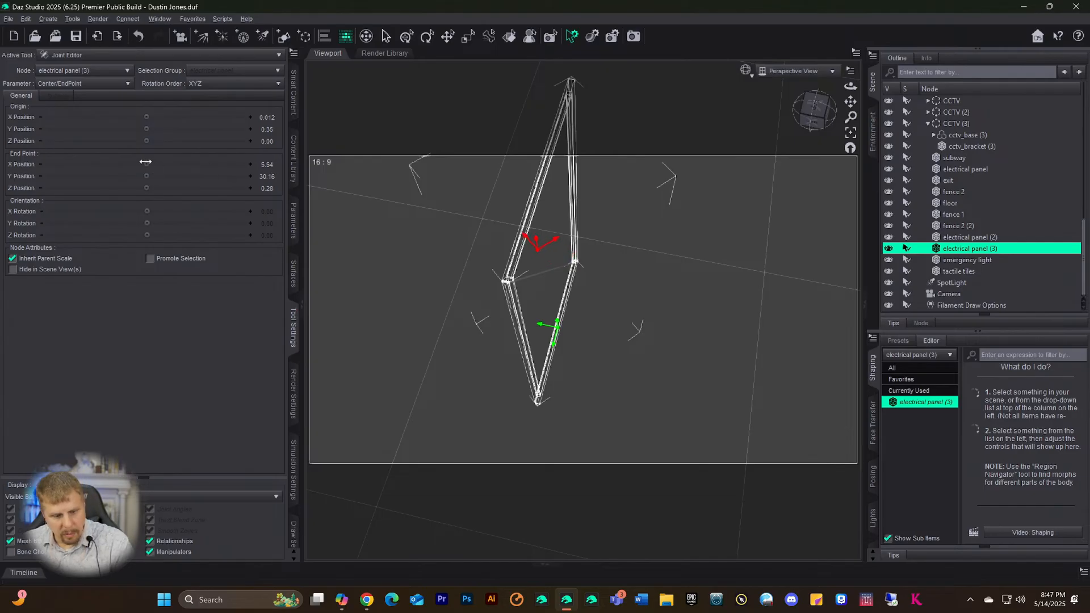
key(ctrl+z)
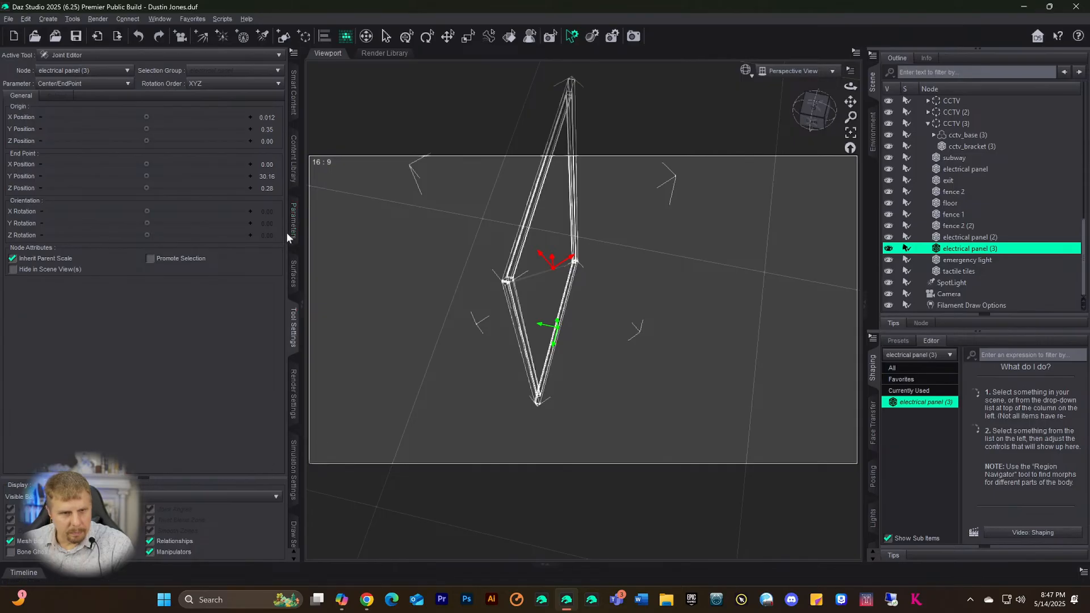